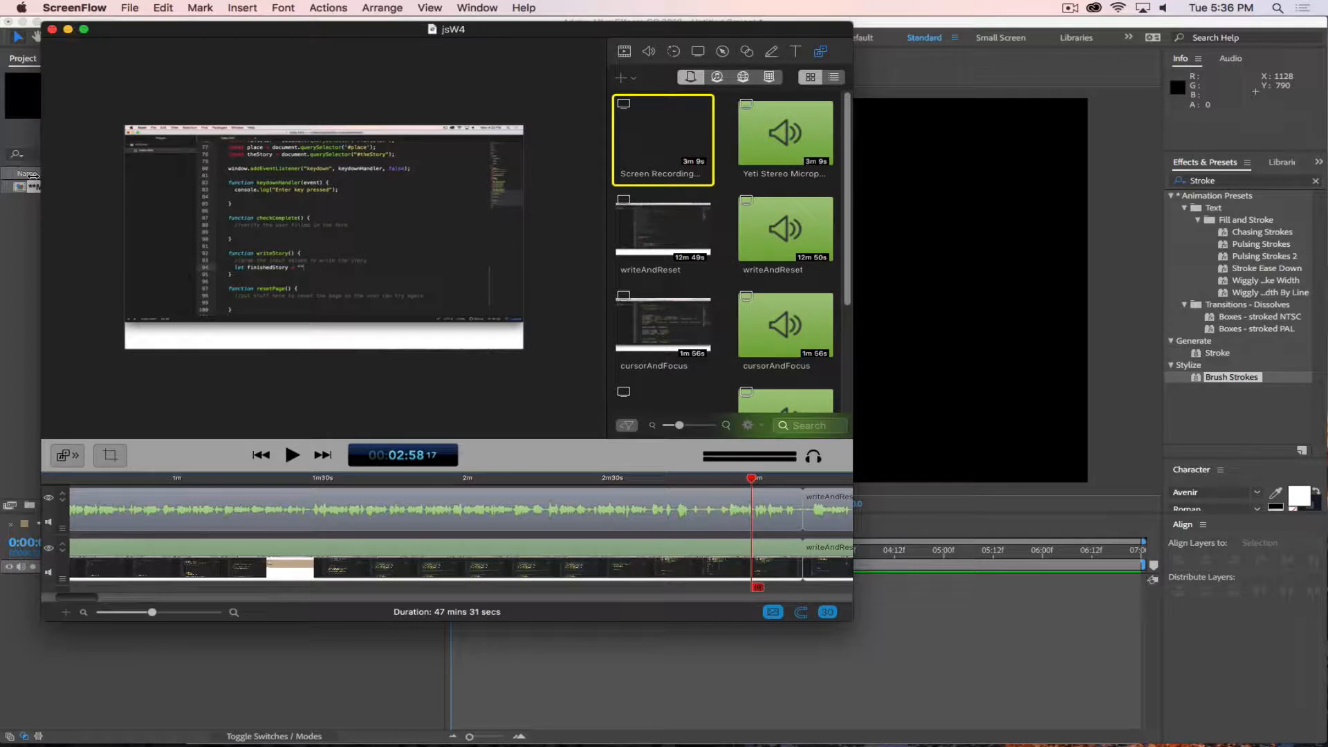
Review the lower third requirements in the Assignment 3 Overview in Safari and return to After Effects.
{"action": "left_click", "coordinate": [32, 227]}
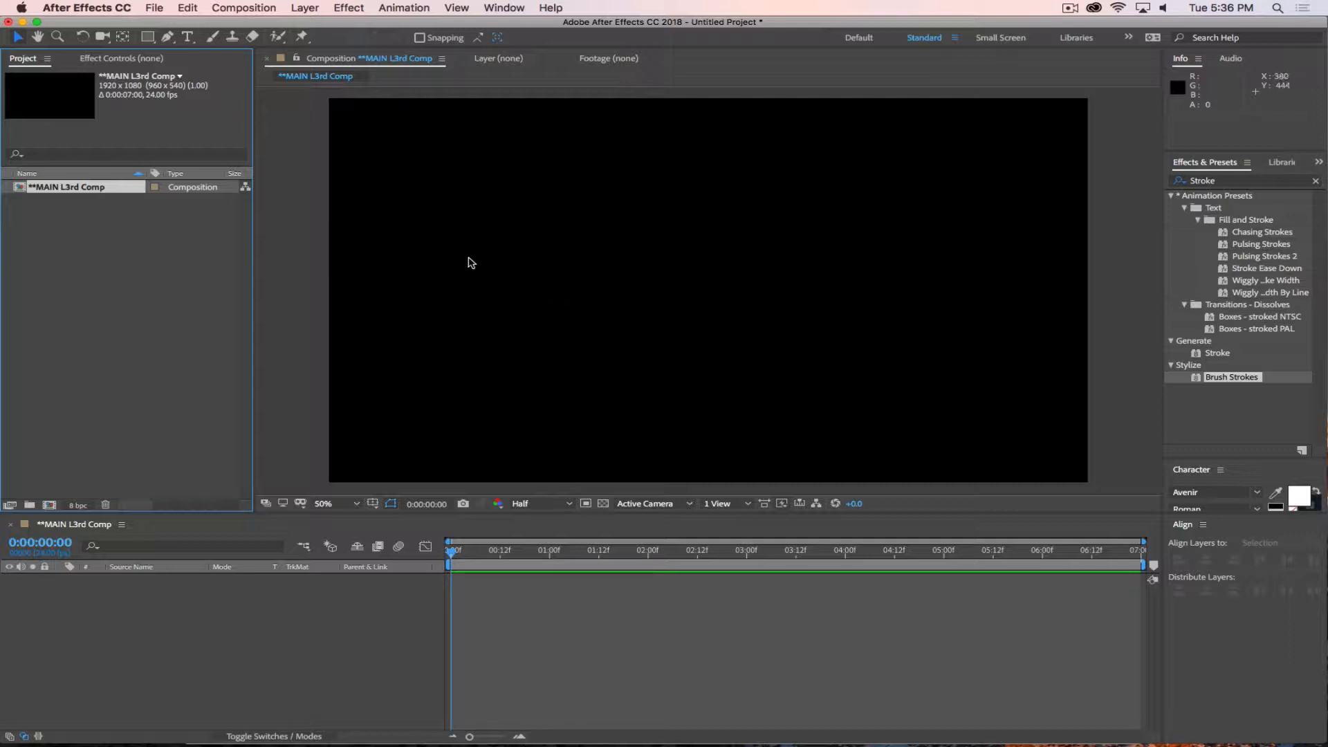
{"action": "key", "text": "super+Tab"}
{"action": "left_click", "coordinate": [687, 365]}
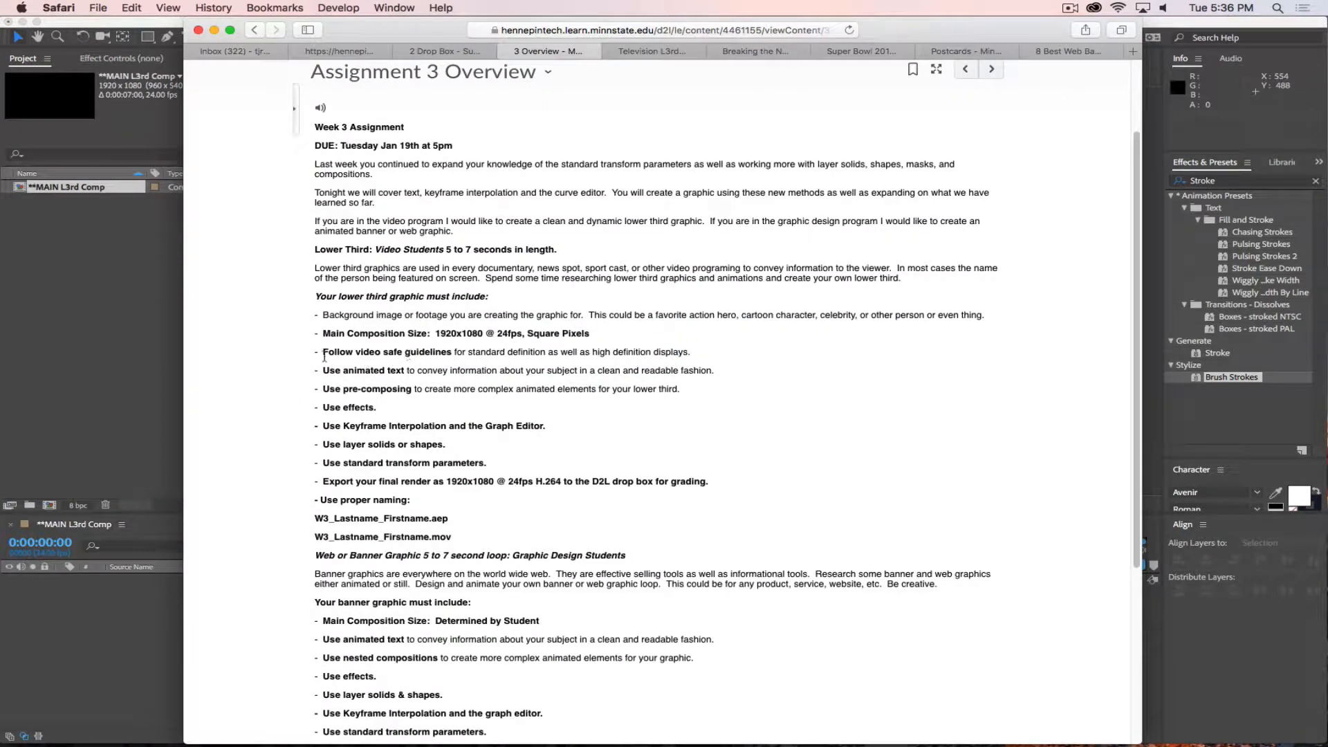
{"action": "left_click", "coordinate": [122, 354]}
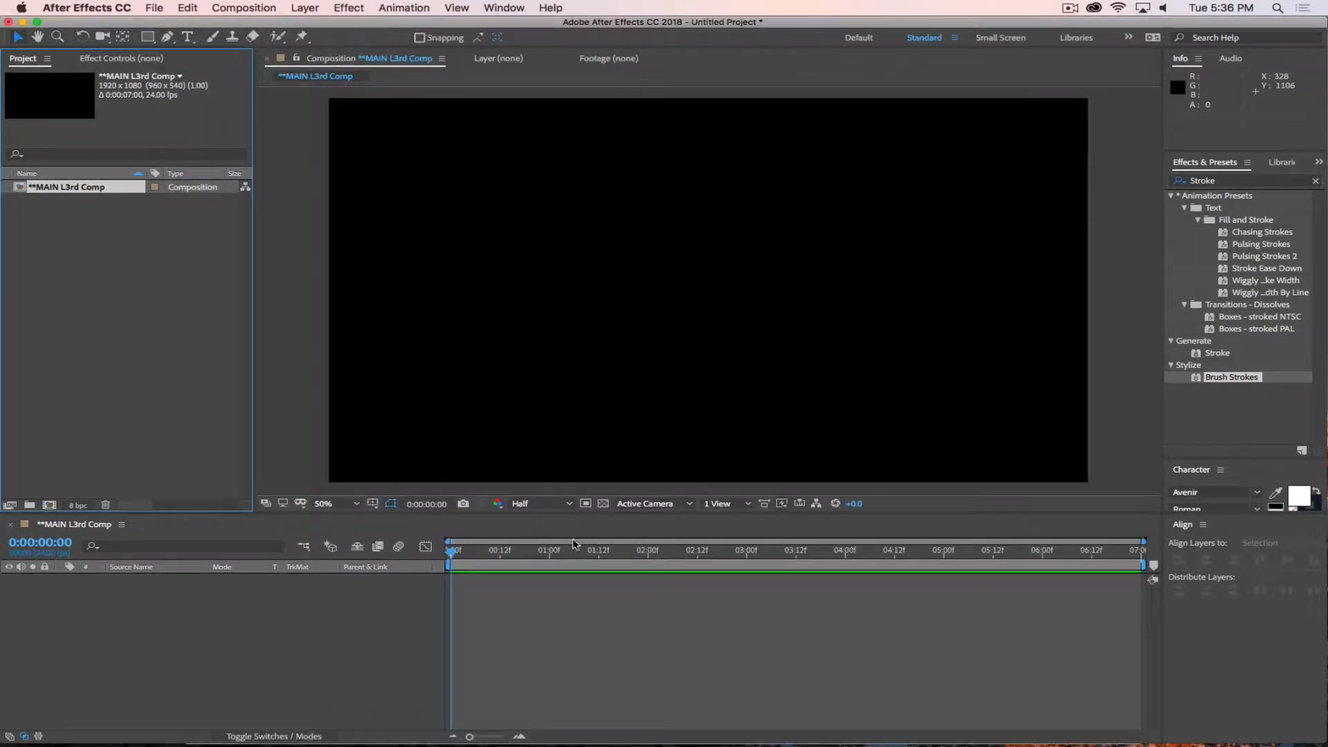
Display the Title/Action Safe guides over the MAIN L3rd Comp composition.
{"action": "left_click", "coordinate": [372, 504]}
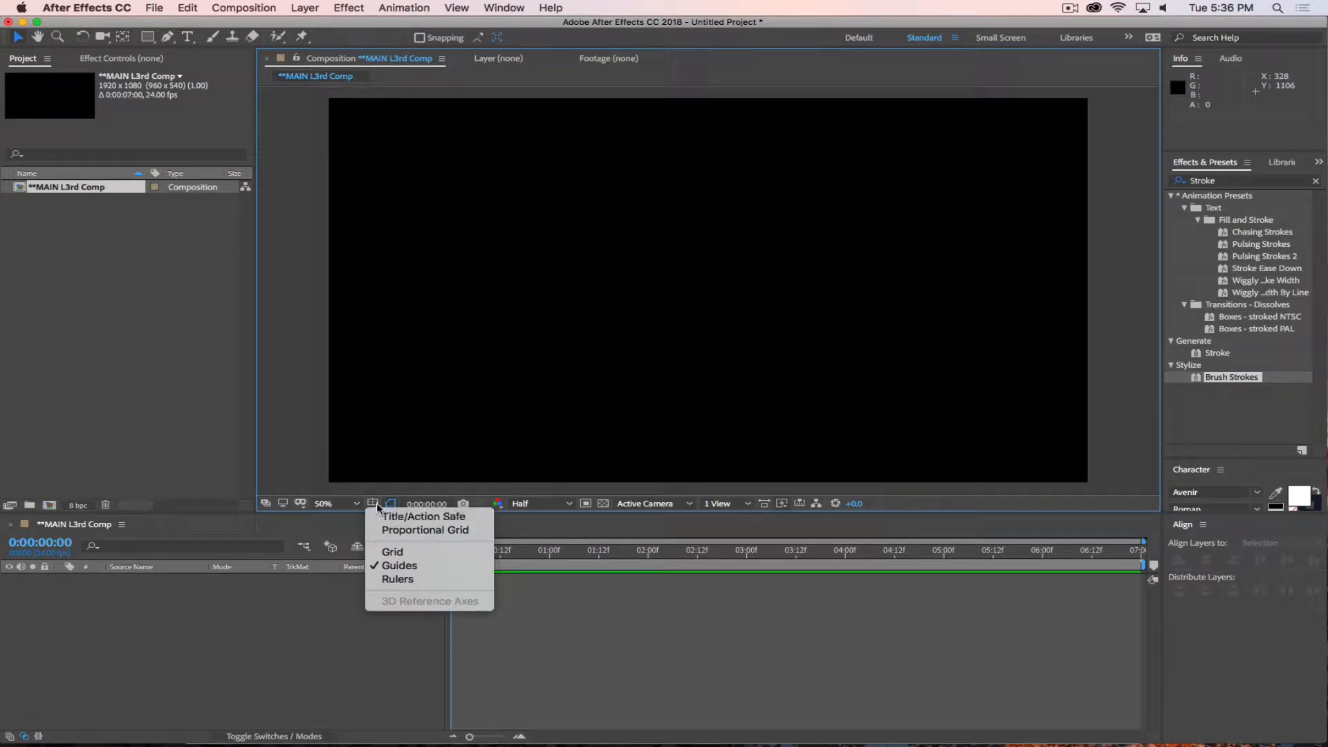
{"action": "left_click", "coordinate": [420, 517]}
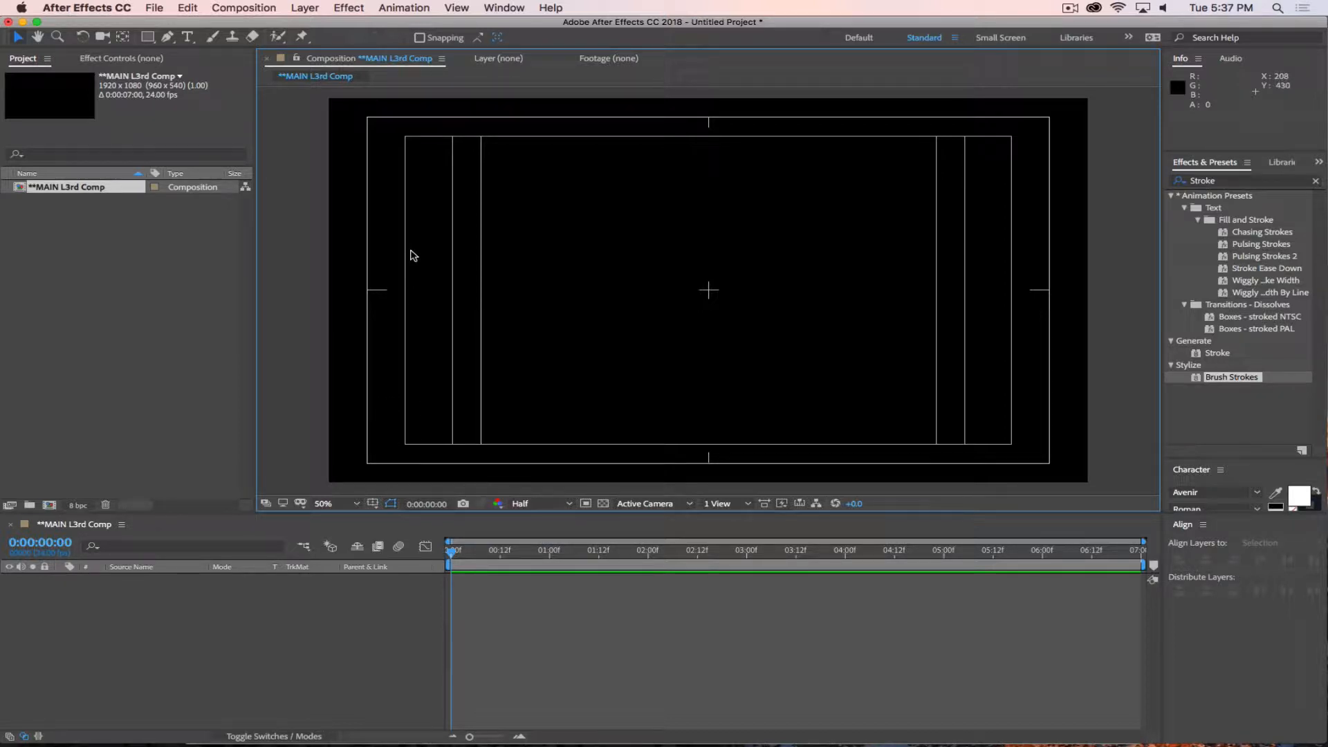
{"action": "left_click", "coordinate": [373, 504]}
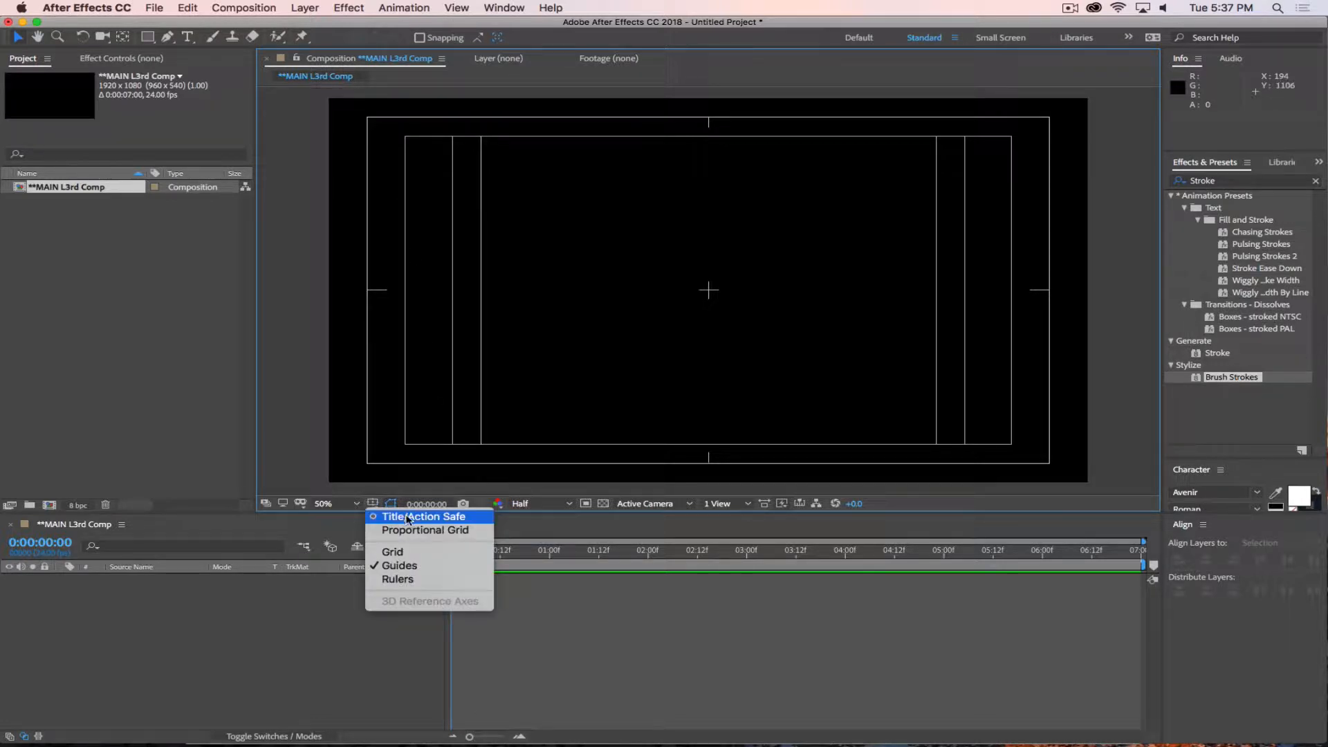
{"action": "left_click", "coordinate": [276, 633]}
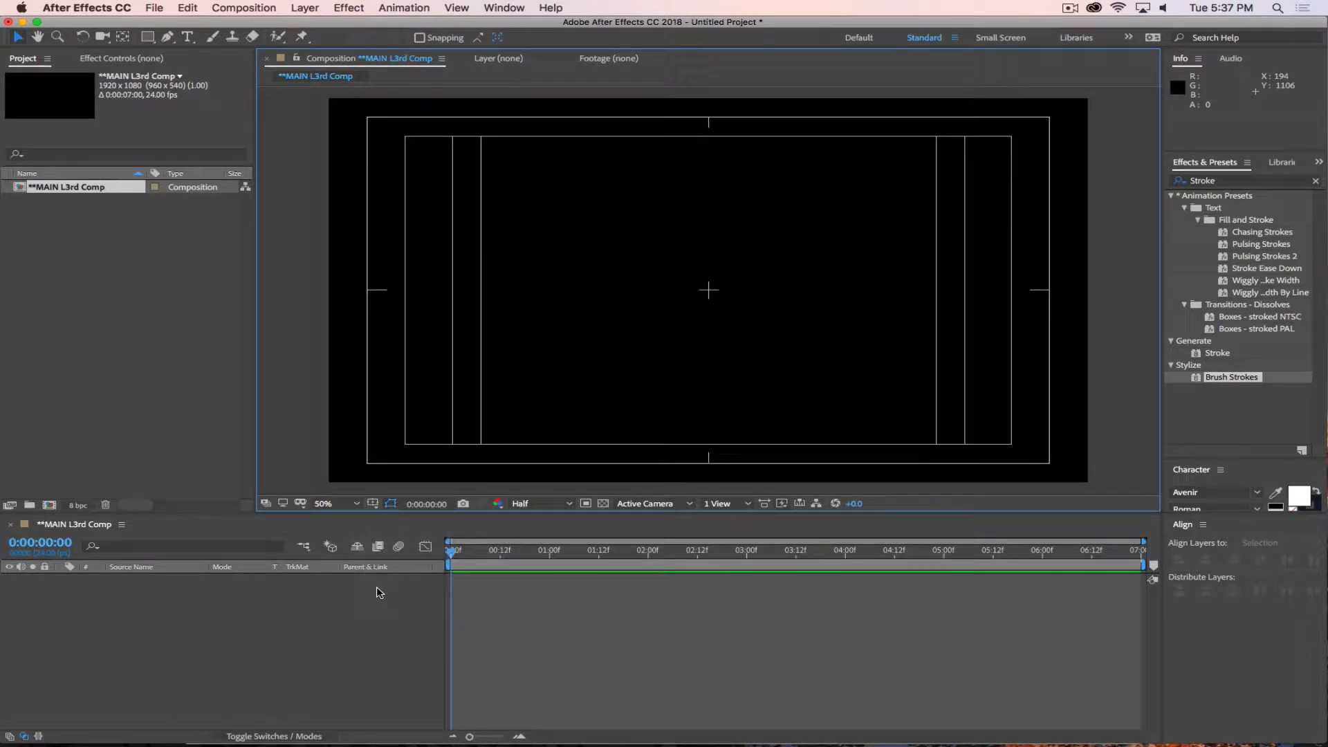
{"action": "left_click", "coordinate": [373, 504]}
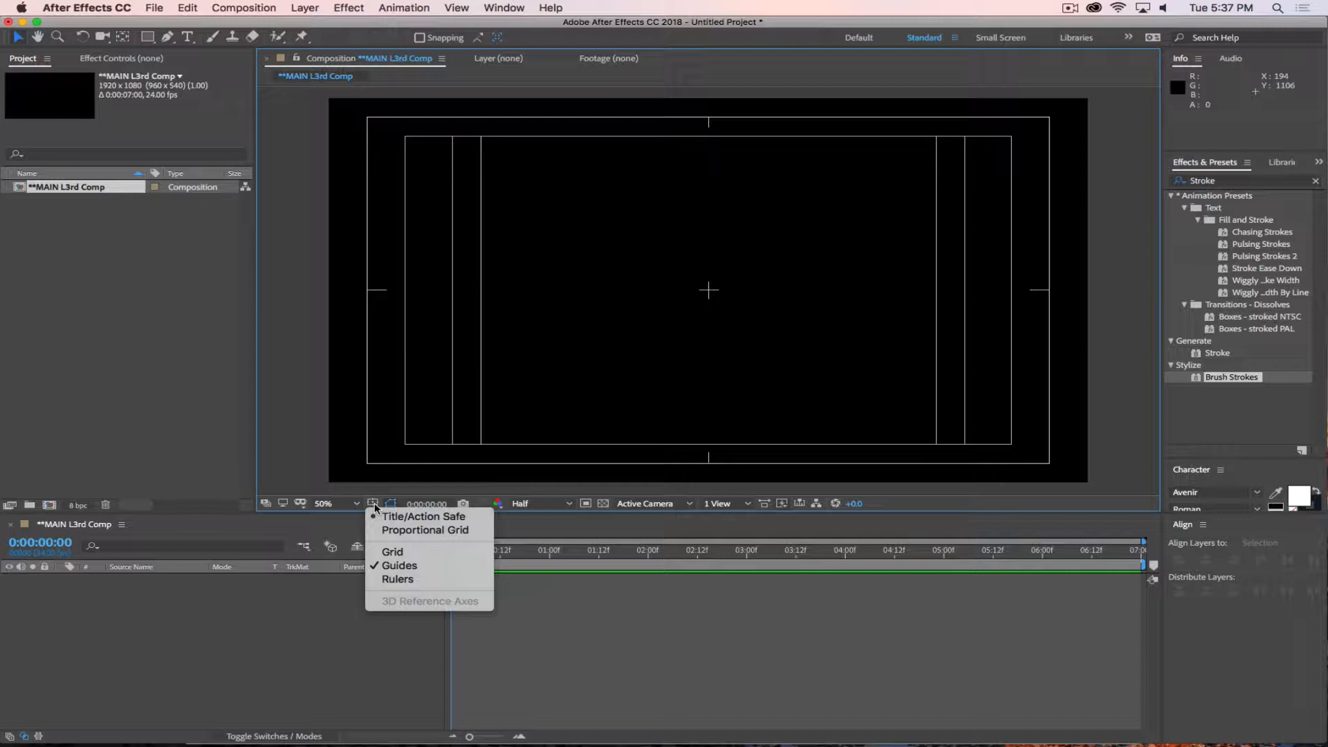
{"action": "left_click", "coordinate": [325, 444]}
Check the video safe guideline requirement in the Safari assignment page and go back to the After Effects composition.
{"action": "key", "text": "super+Tab"}
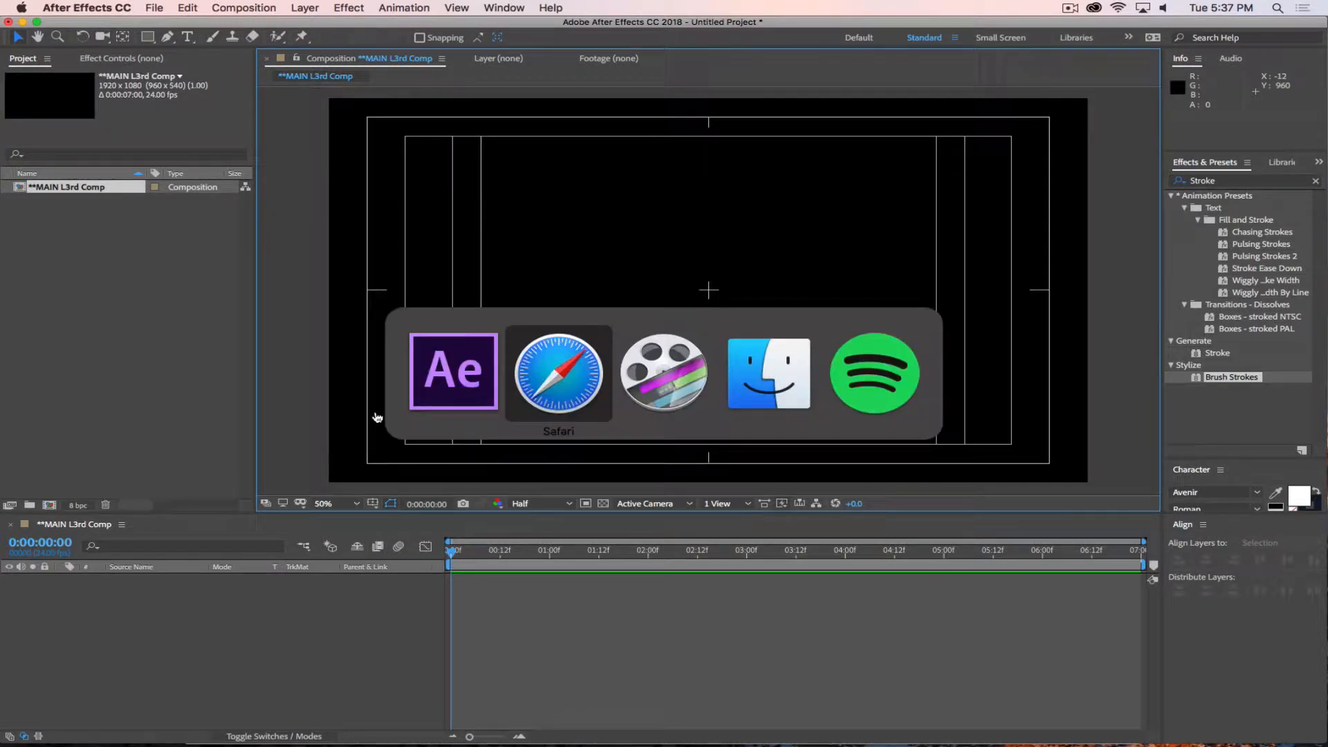
{"action": "left_click", "coordinate": [559, 373]}
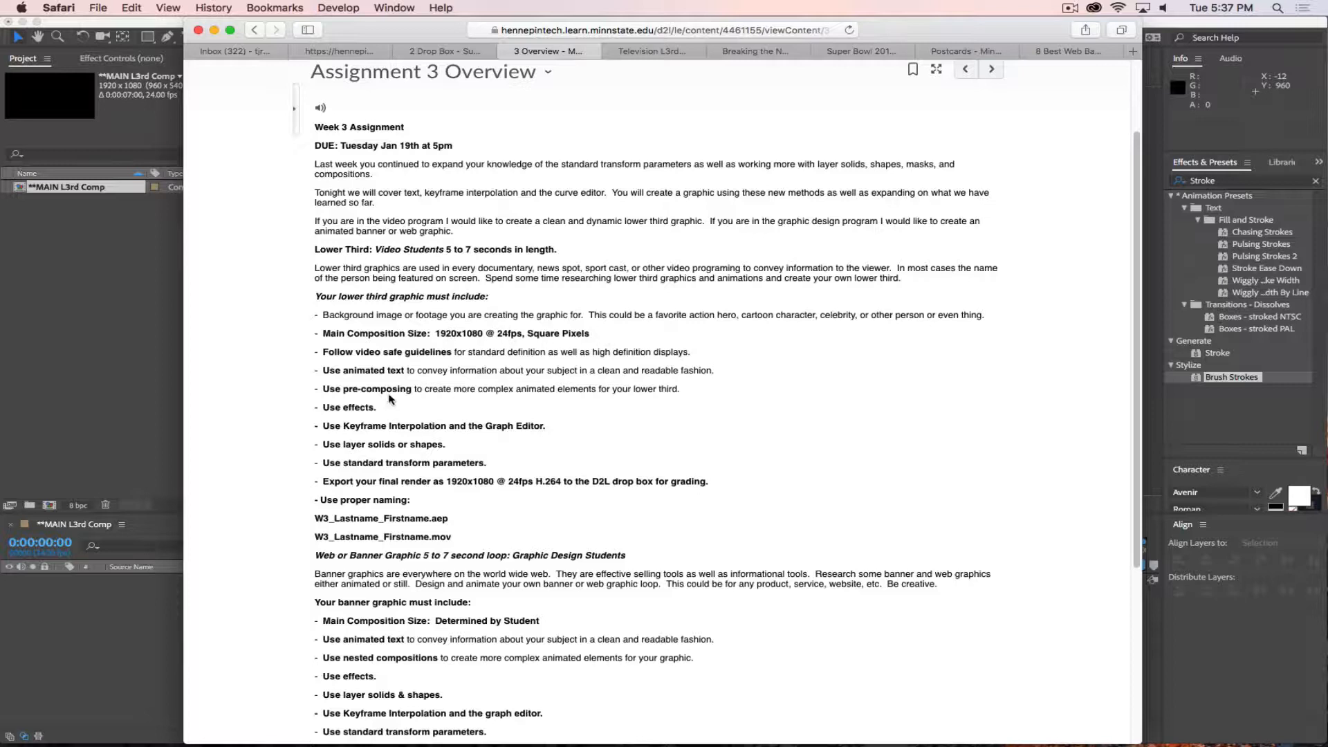
{"action": "left_click", "coordinate": [166, 338]}
{"action": "left_click", "coordinate": [361, 653]}
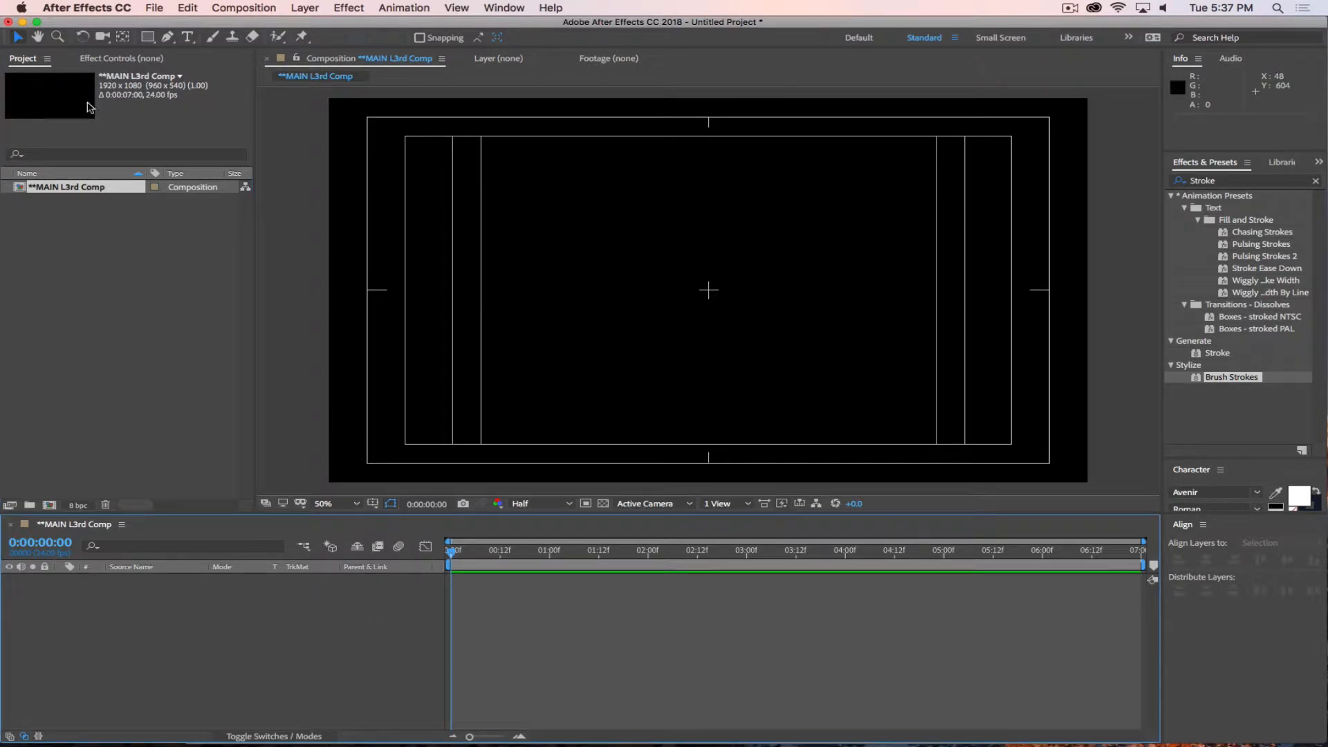
Add a horizontal text layer containing the person's first name and select all of its text.
{"action": "left_click", "coordinate": [186, 38]}
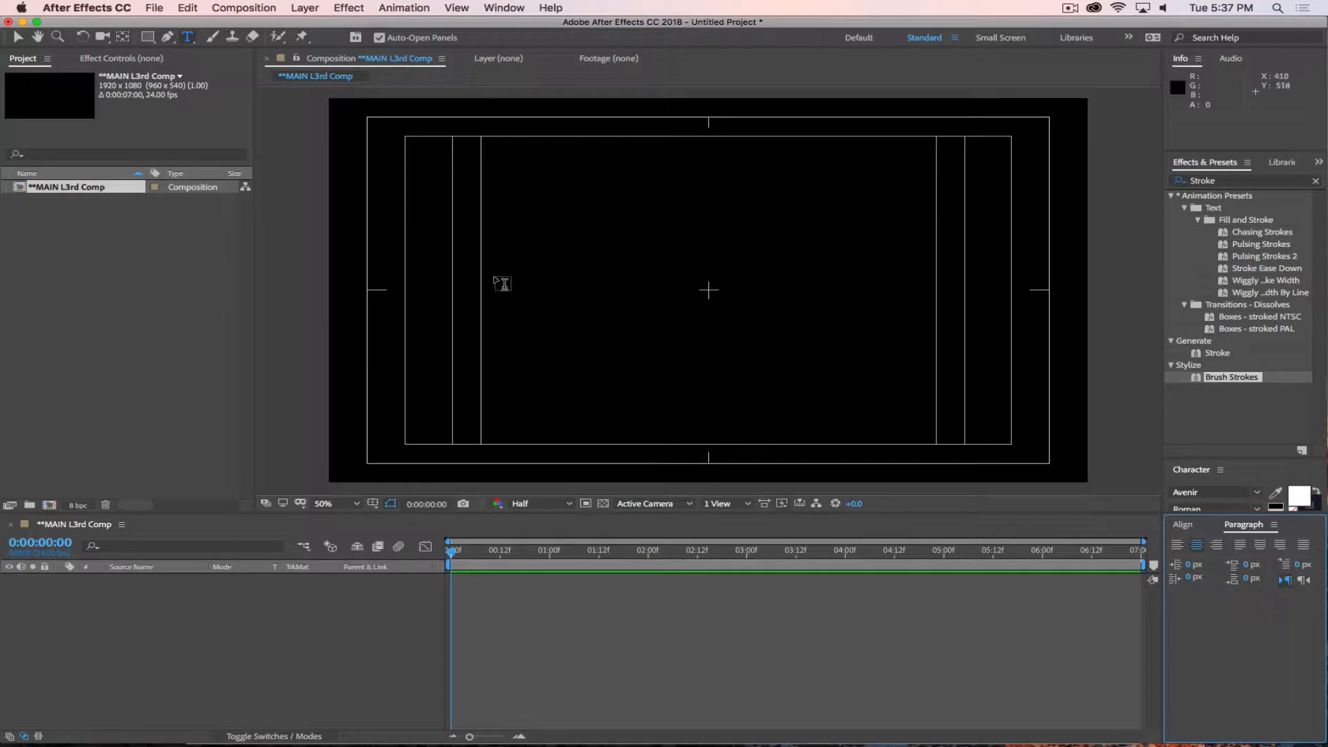
{"action": "left_click", "coordinate": [497, 283]}
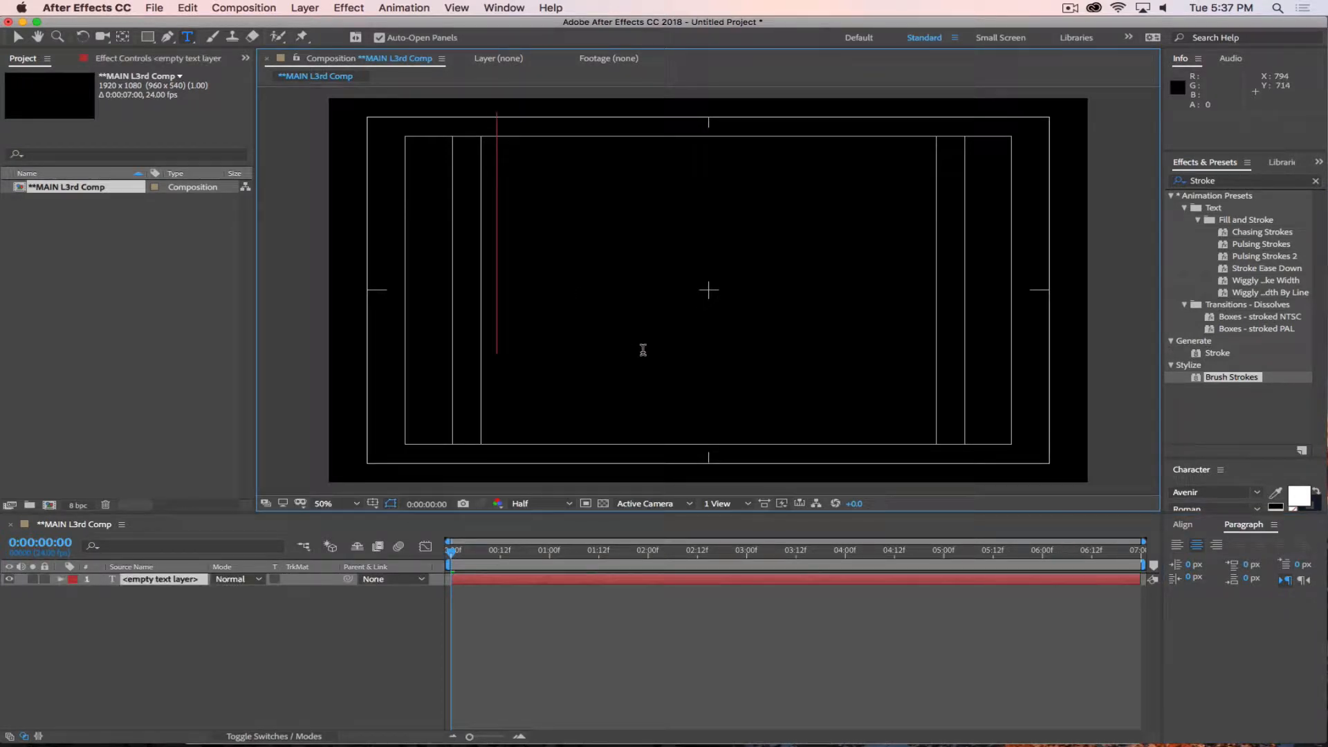
{"action": "type", "text": "Todd"}
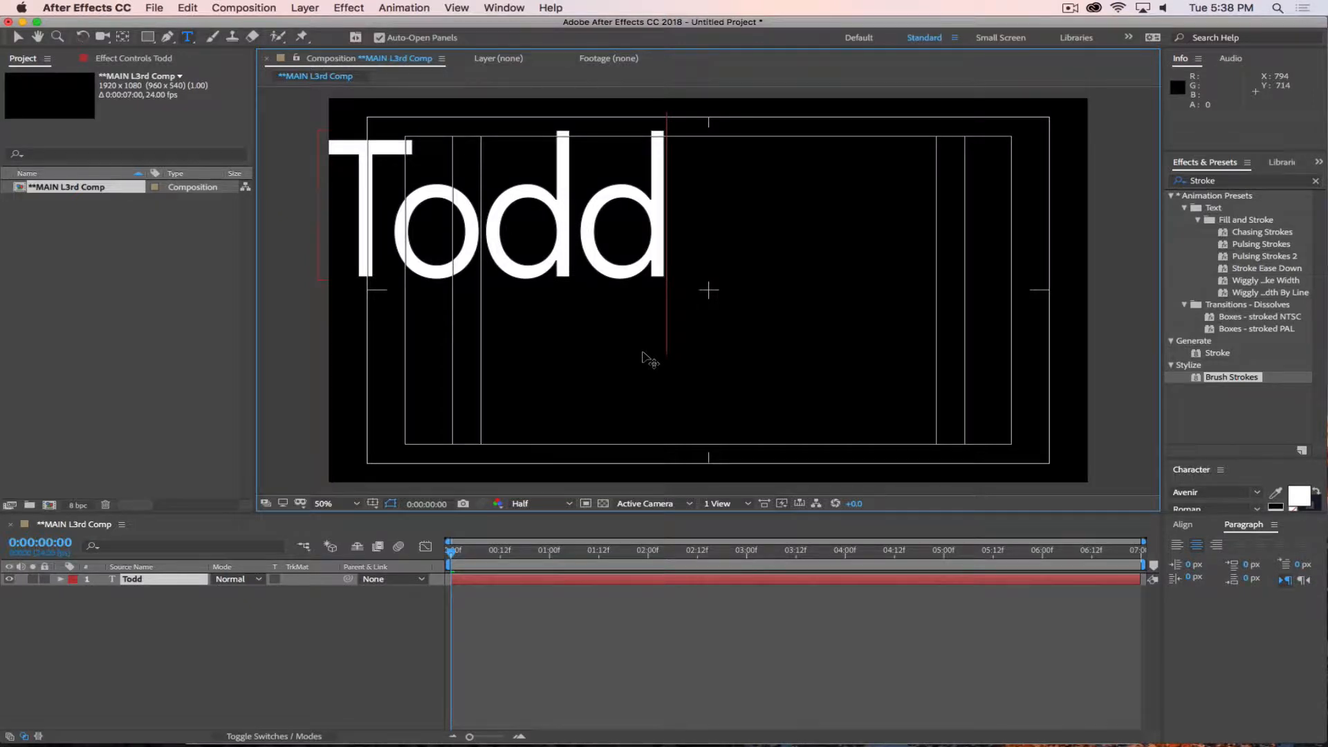
{"action": "key", "text": "super+a"}
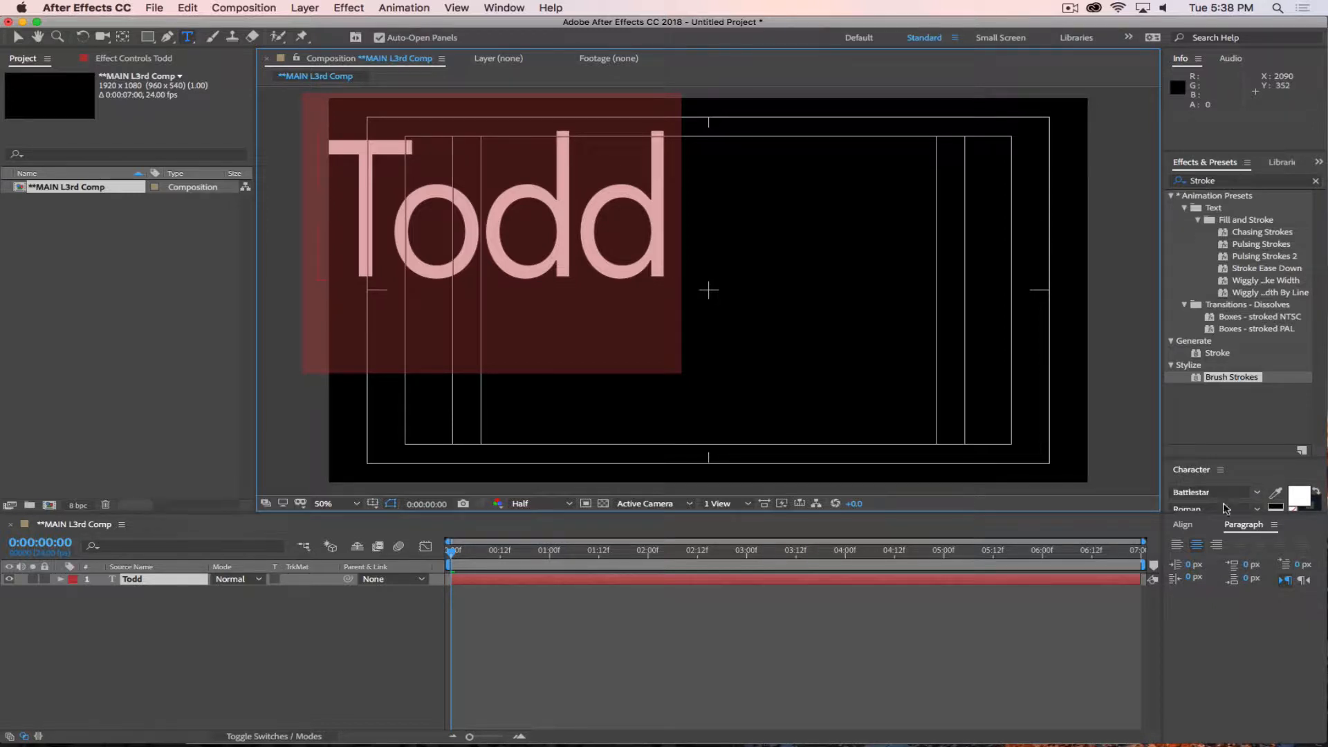
Reset the Standard workspace to its saved layout and bring up the Character settings.
{"action": "left_click", "coordinate": [497, 8]}
{"action": "mouse_move", "coordinate": [525, 25]}
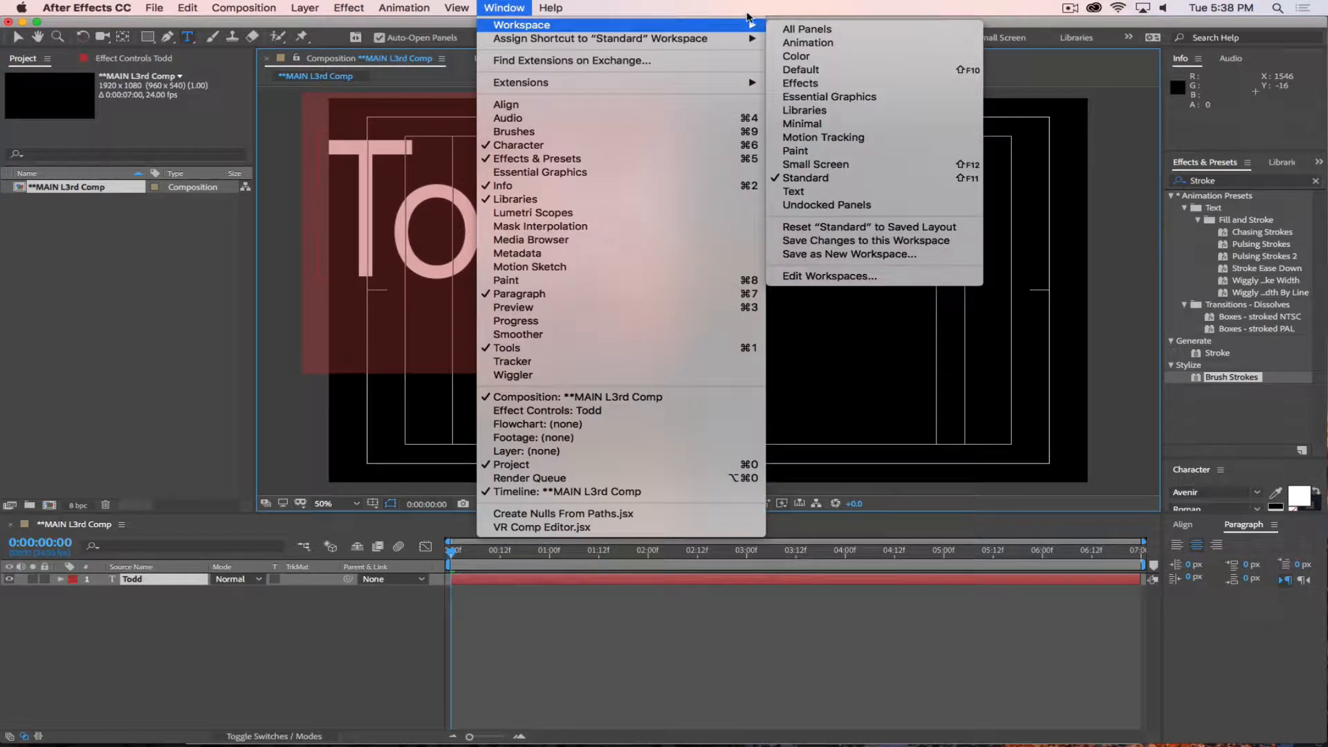
{"action": "left_click", "coordinate": [845, 230]}
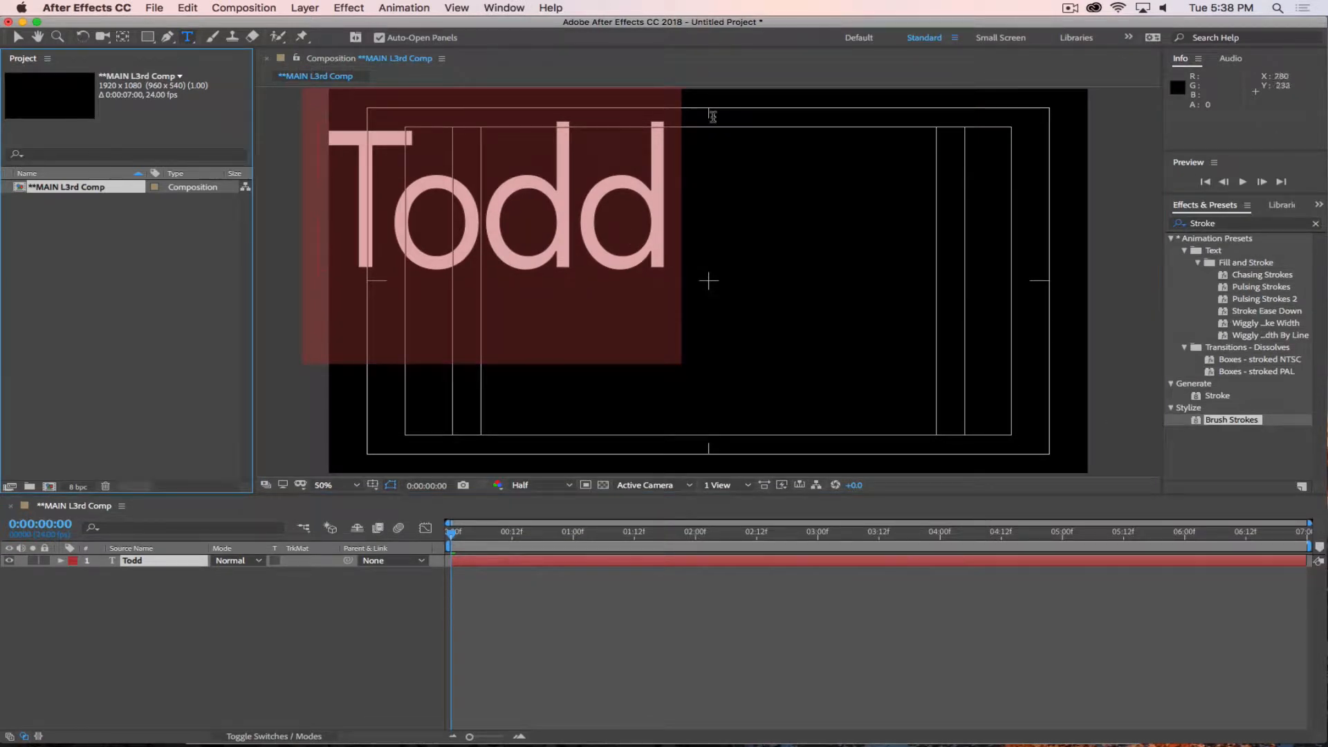
{"action": "left_click", "coordinate": [504, 7]}
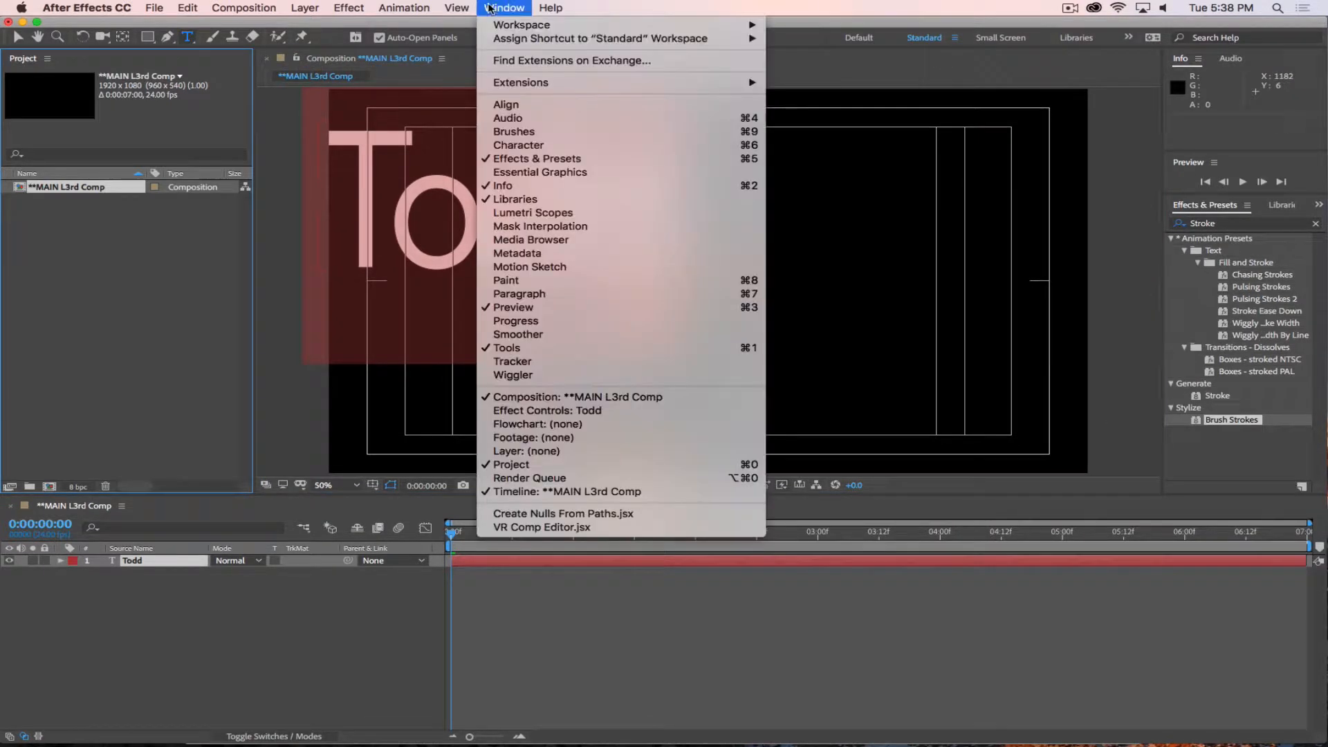
{"action": "left_click", "coordinate": [519, 146]}
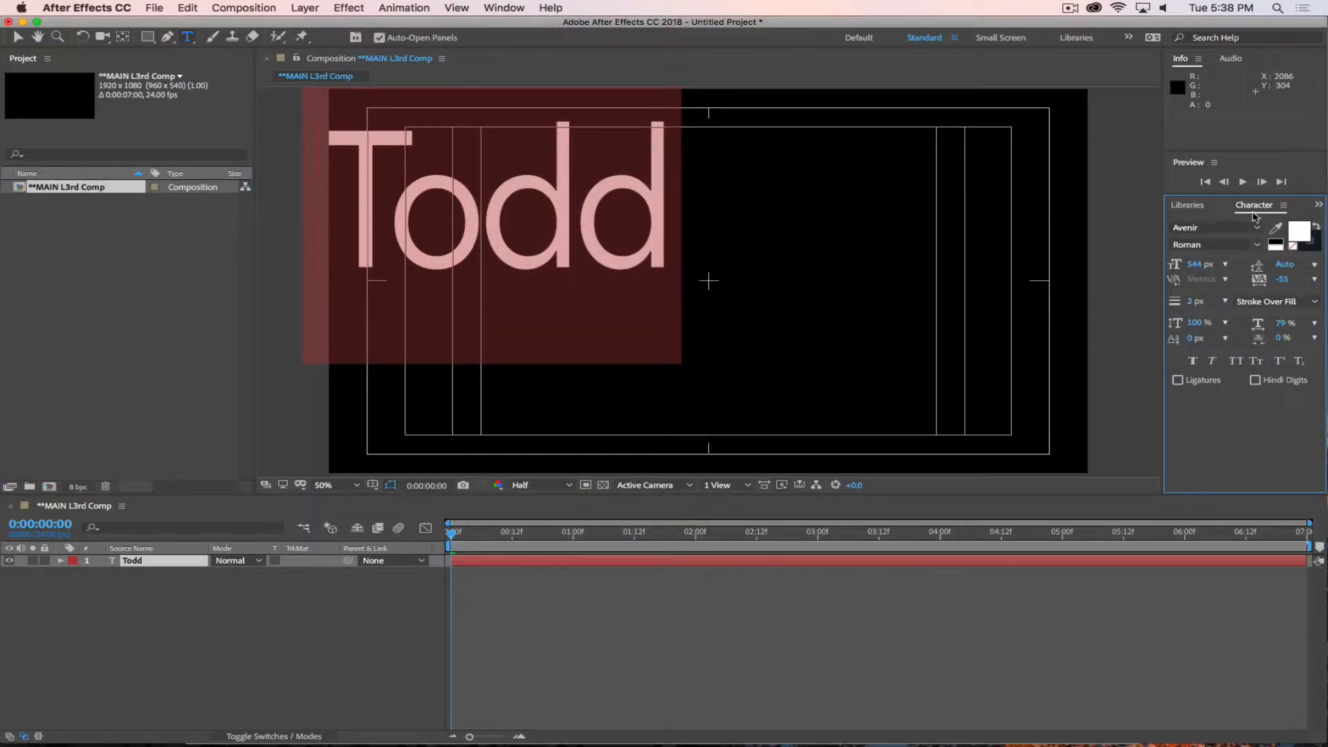
{"action": "left_click", "coordinate": [505, 9]}
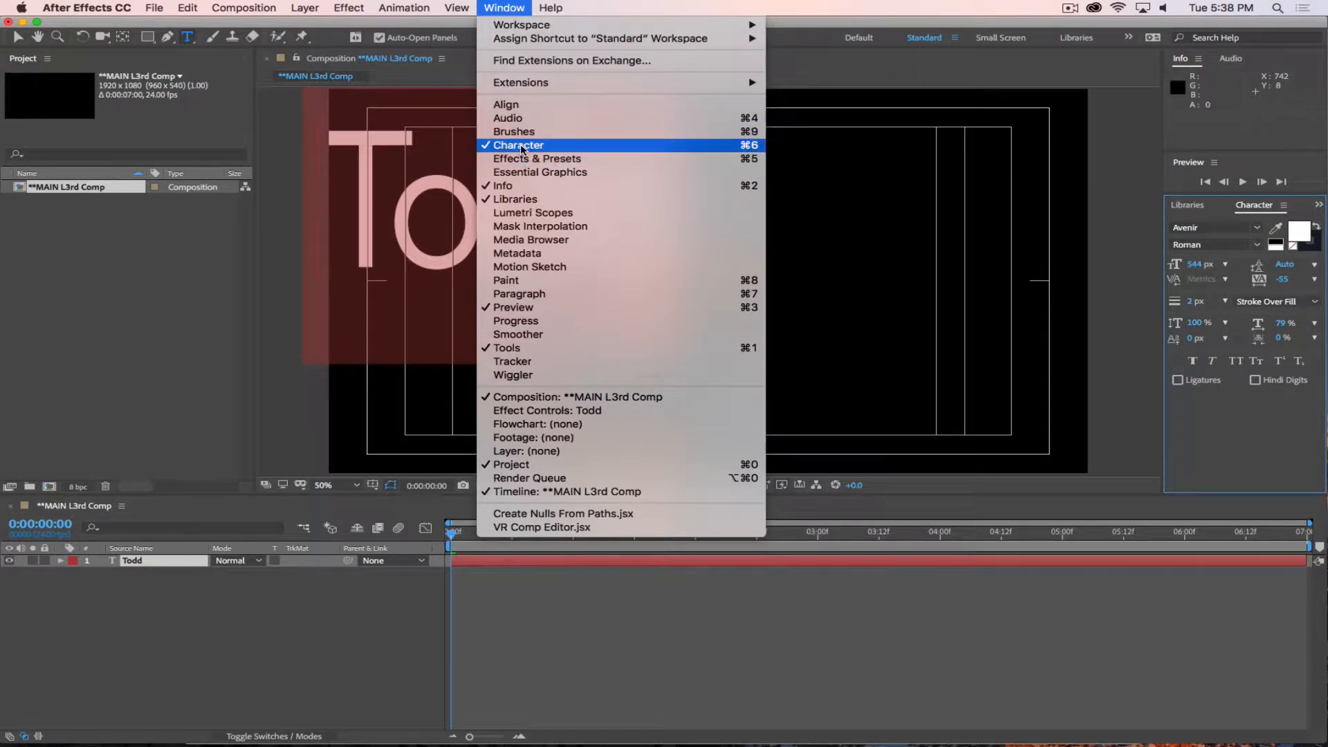
{"action": "left_click", "coordinate": [511, 7]}
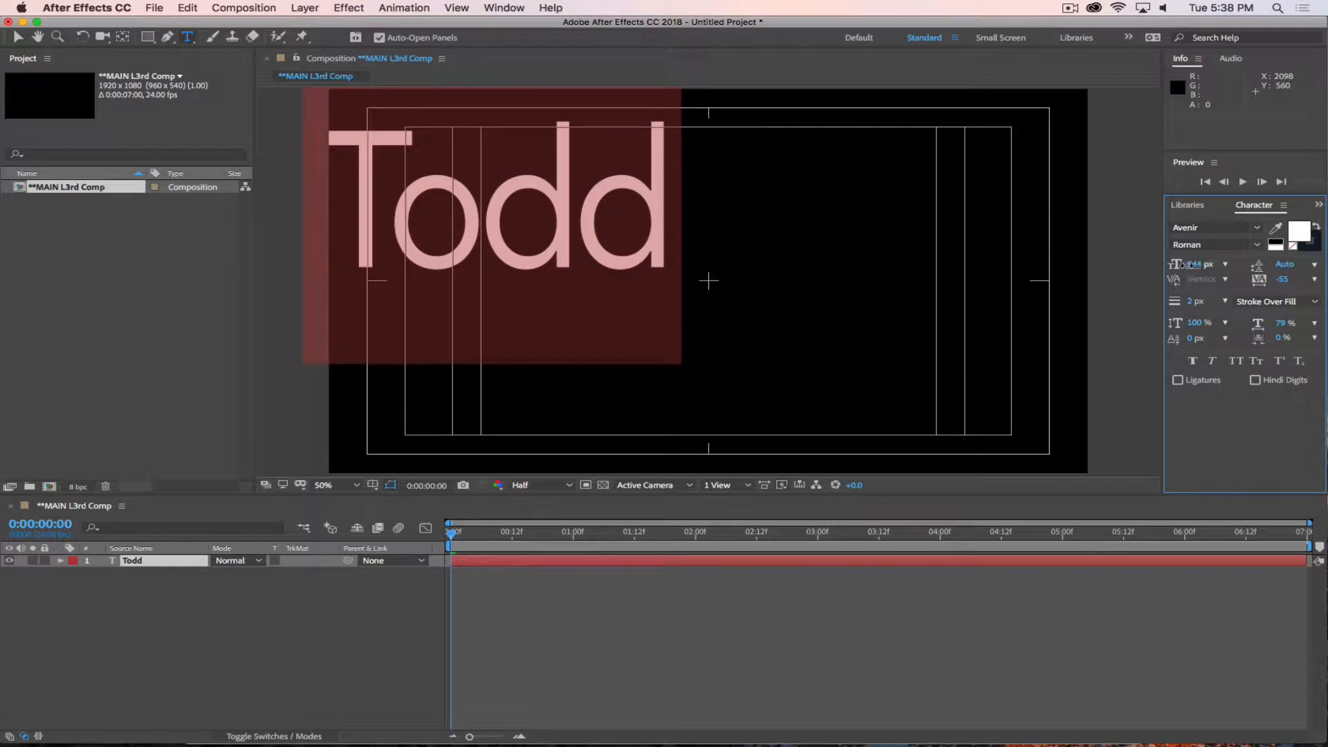
Reduce the selected text's font size to 171 px and set its horizontal scale to 100%.
{"action": "left_click_drag", "start_coordinate": [1200, 264], "coordinate": [919, 289]}
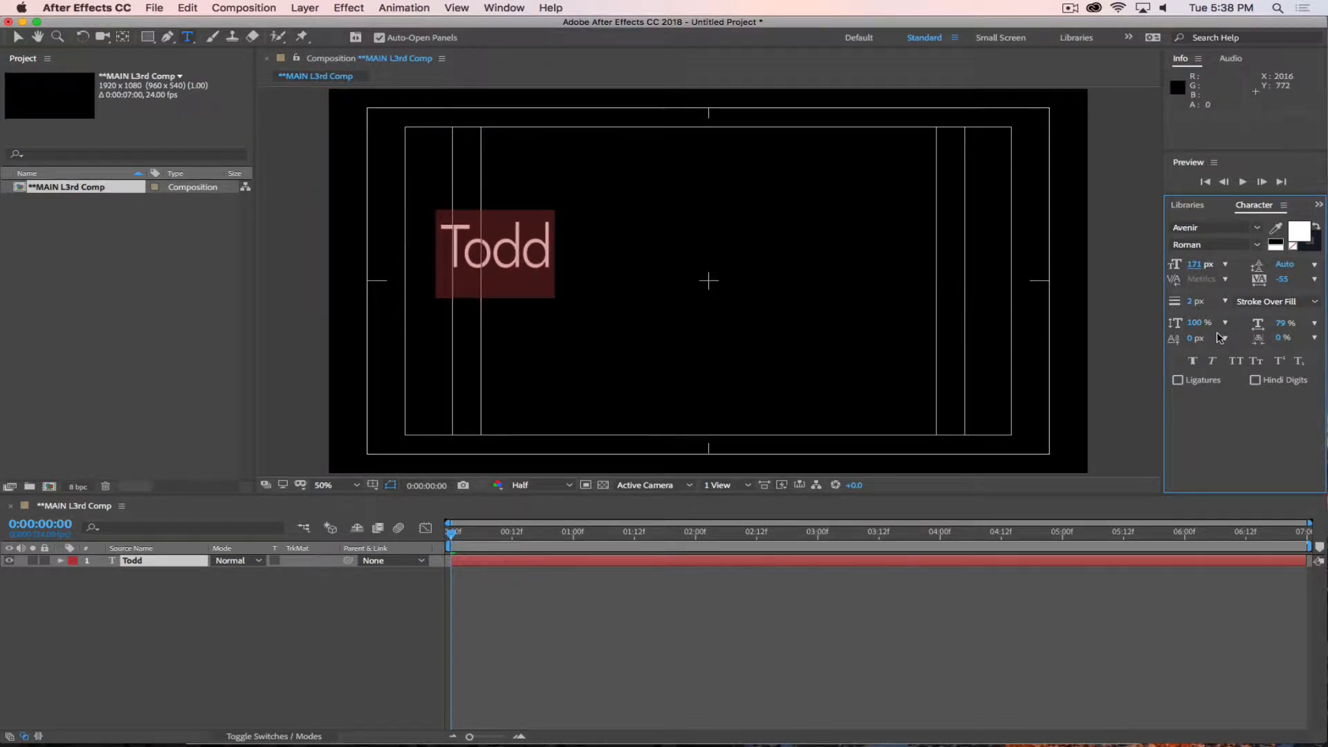
{"action": "left_click", "coordinate": [1281, 323]}
{"action": "type", "text": "100"}
{"action": "key", "text": "Return"}
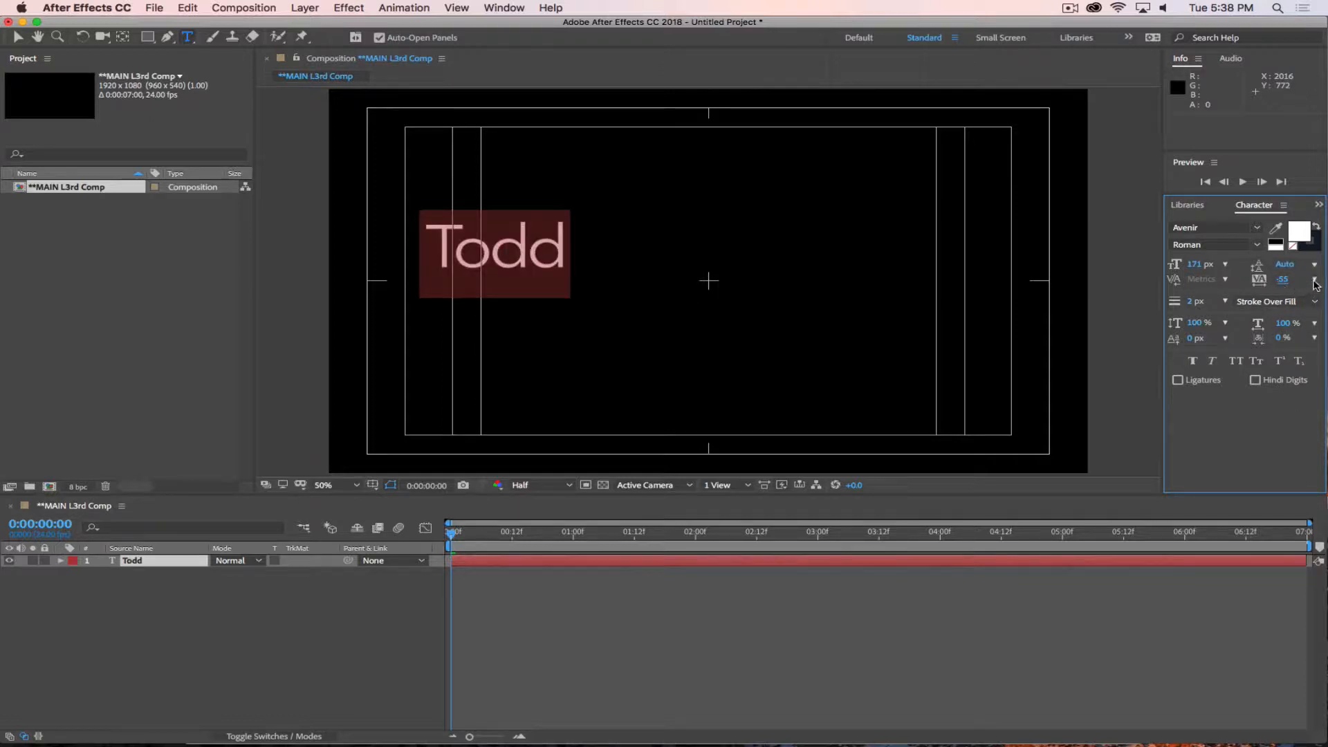
Set the selected text's tracking to 0 and its stroke width to 0 px.
{"action": "left_click", "coordinate": [1315, 284]}
{"action": "left_click", "coordinate": [1247, 385]}
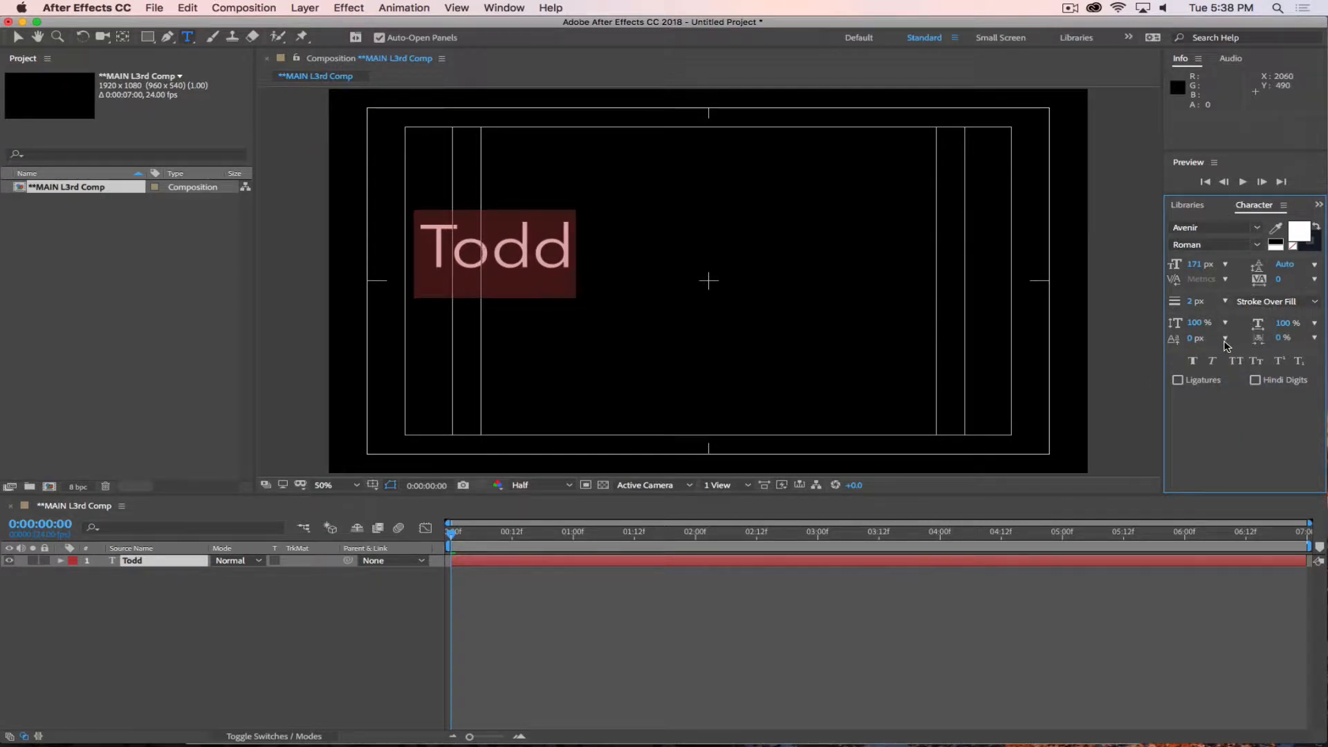
{"action": "left_click", "coordinate": [1276, 308]}
{"action": "left_click", "coordinate": [1181, 308]}
{"action": "left_click_drag", "start_coordinate": [1176, 305], "coordinate": [1169, 305]}
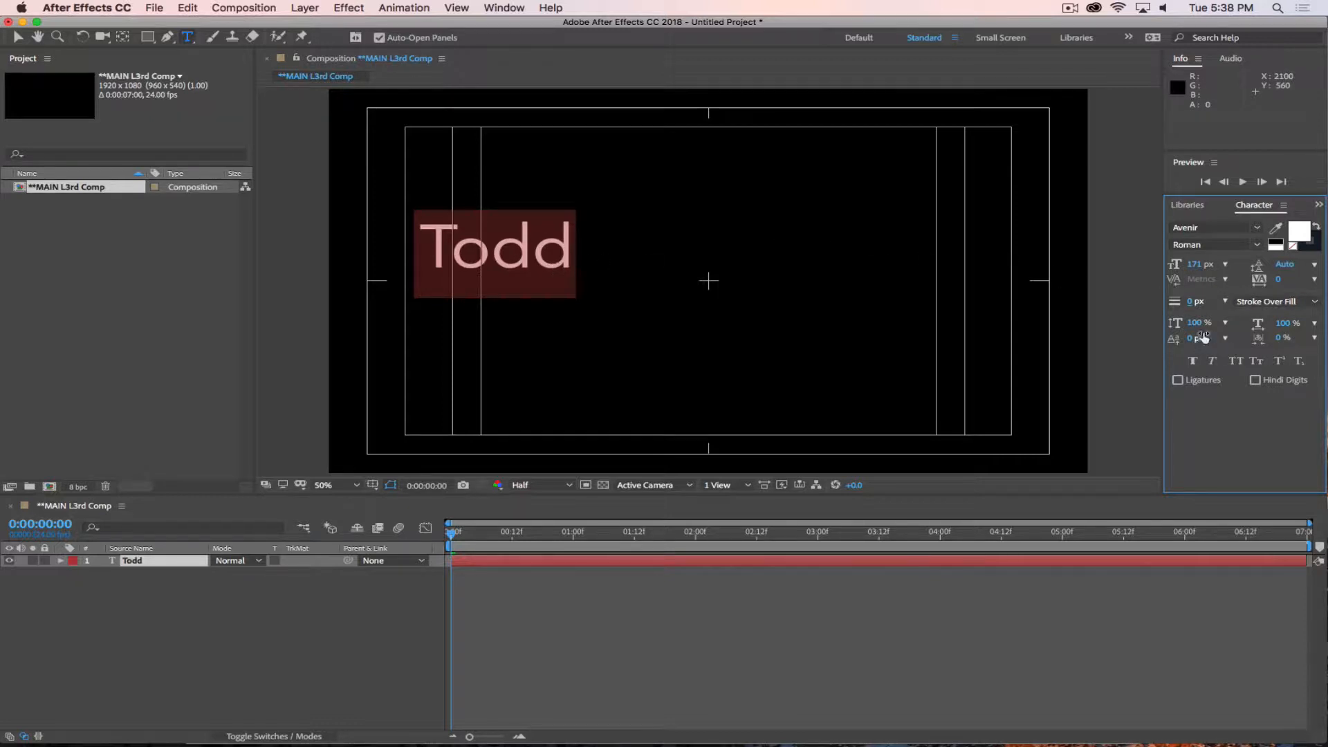
Try stretching the text to 243% vertical and 145% horizontal scale, and reset both scales to 100%.
{"action": "left_click_drag", "start_coordinate": [1195, 323], "coordinate": [1276, 327]}
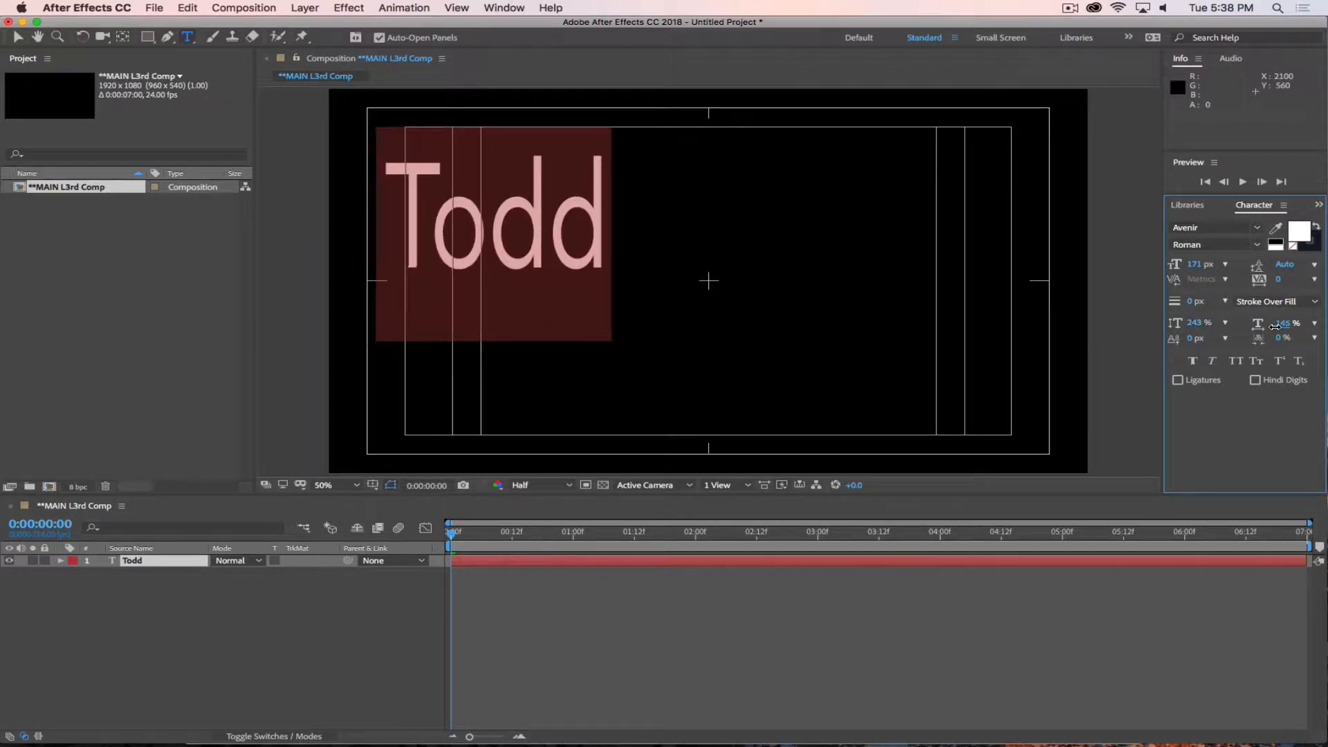
{"action": "left_click", "coordinate": [1200, 323]}
{"action": "type", "text": "100"}
{"action": "key", "text": "Return"}
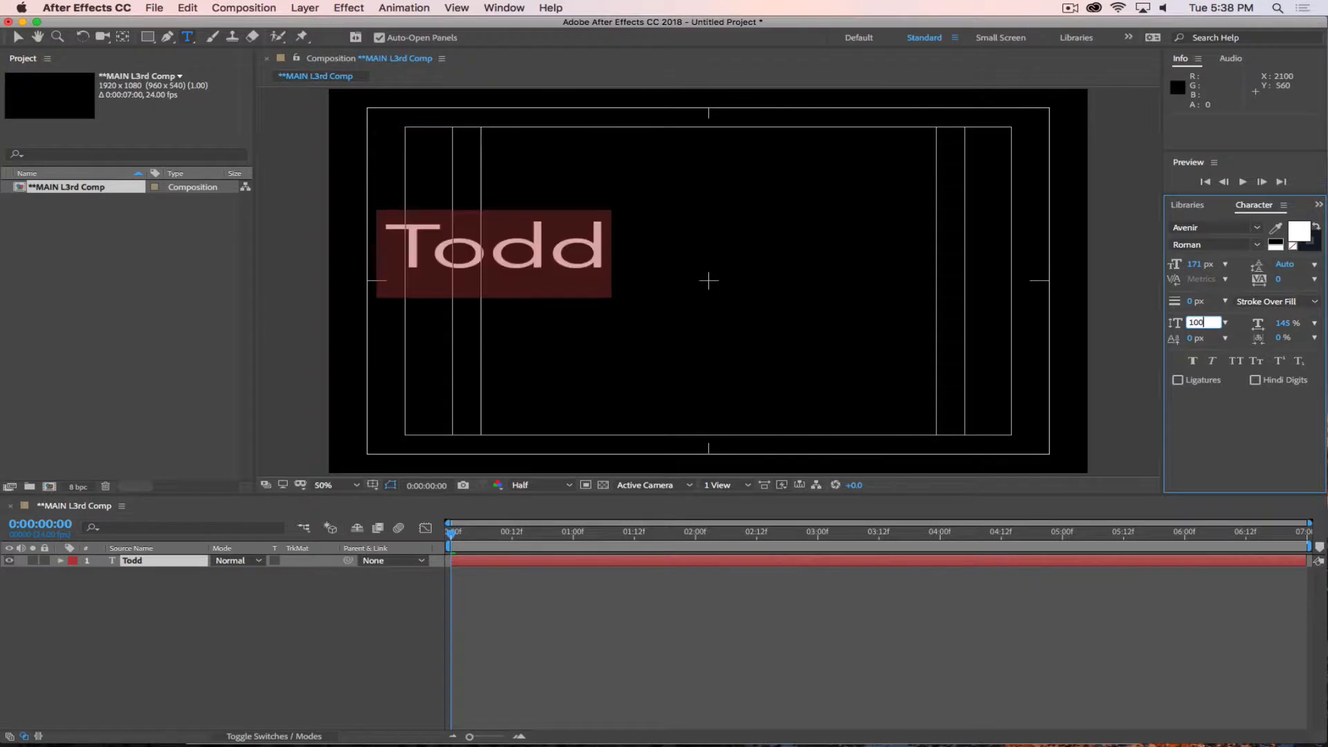
{"action": "left_click", "coordinate": [1284, 323]}
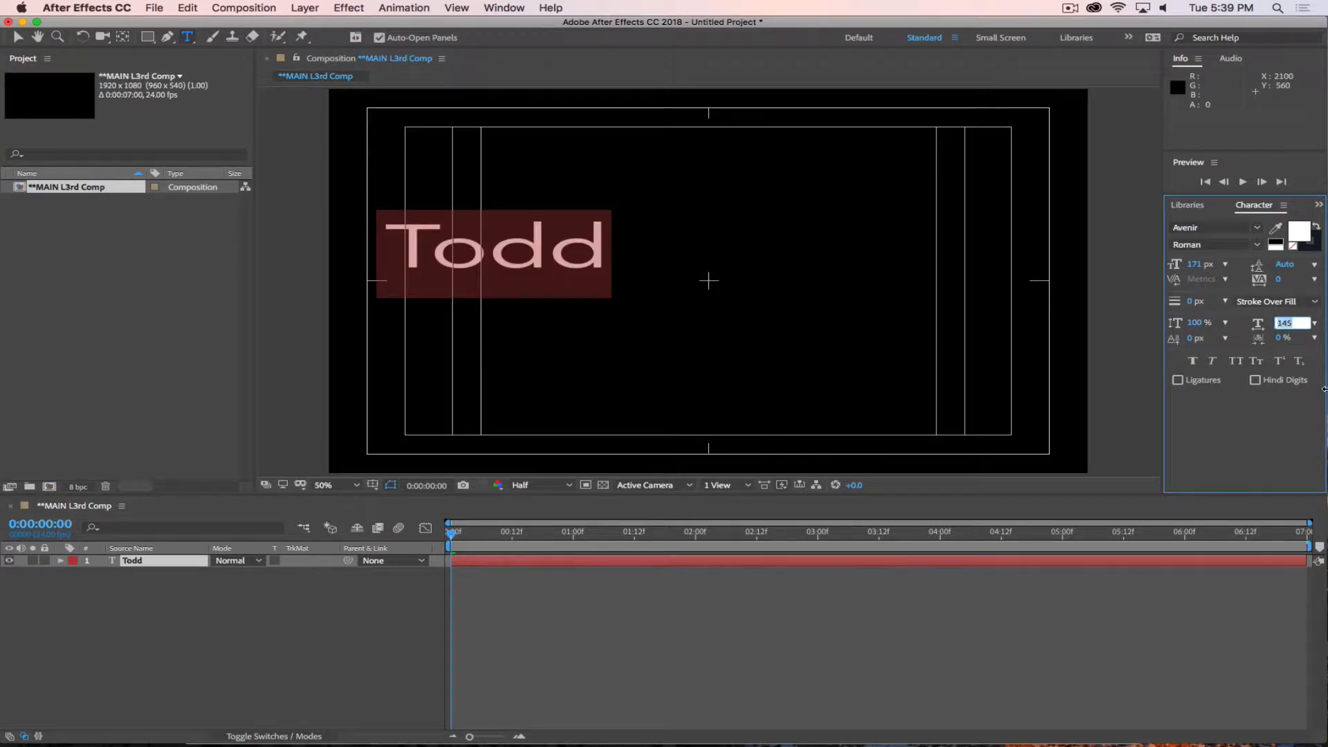
{"action": "type", "text": "100"}
{"action": "key", "text": "Return"}
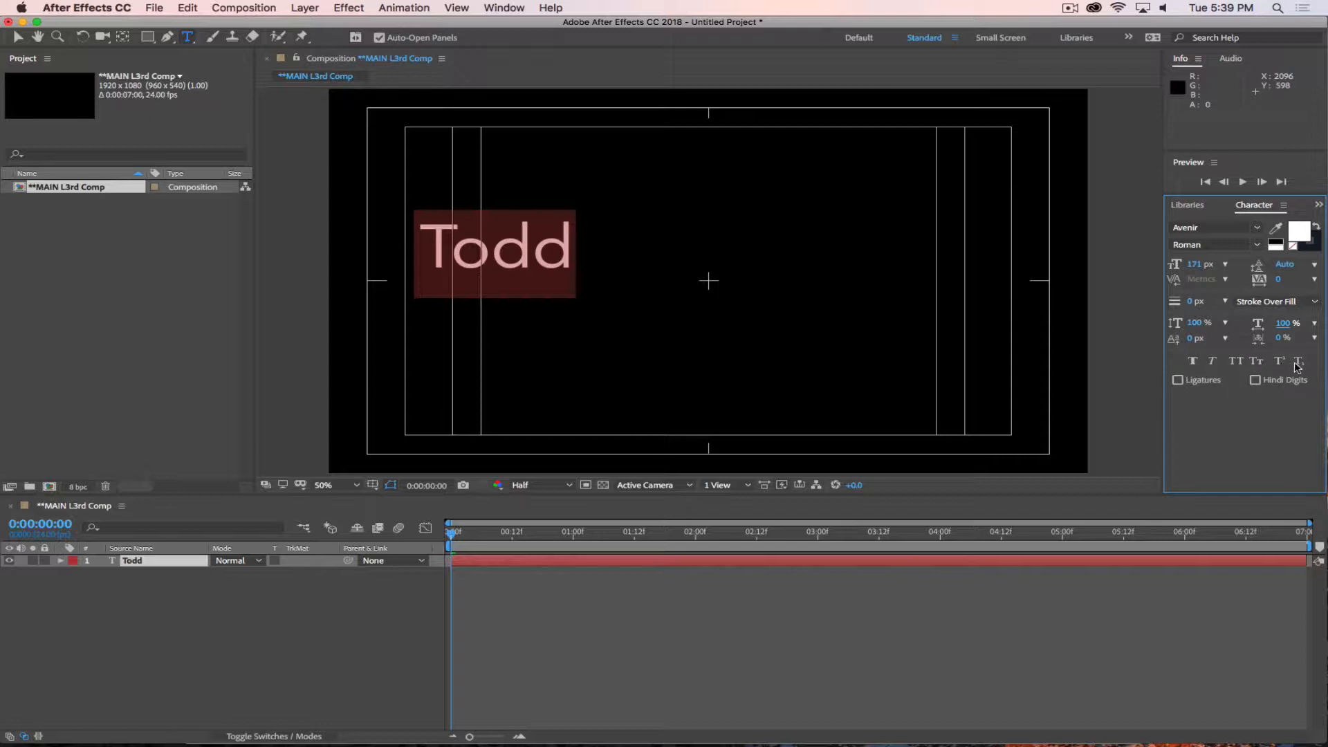
Apply All Caps to the text and append the person's last name after the first name.
{"action": "left_click", "coordinate": [1236, 362]}
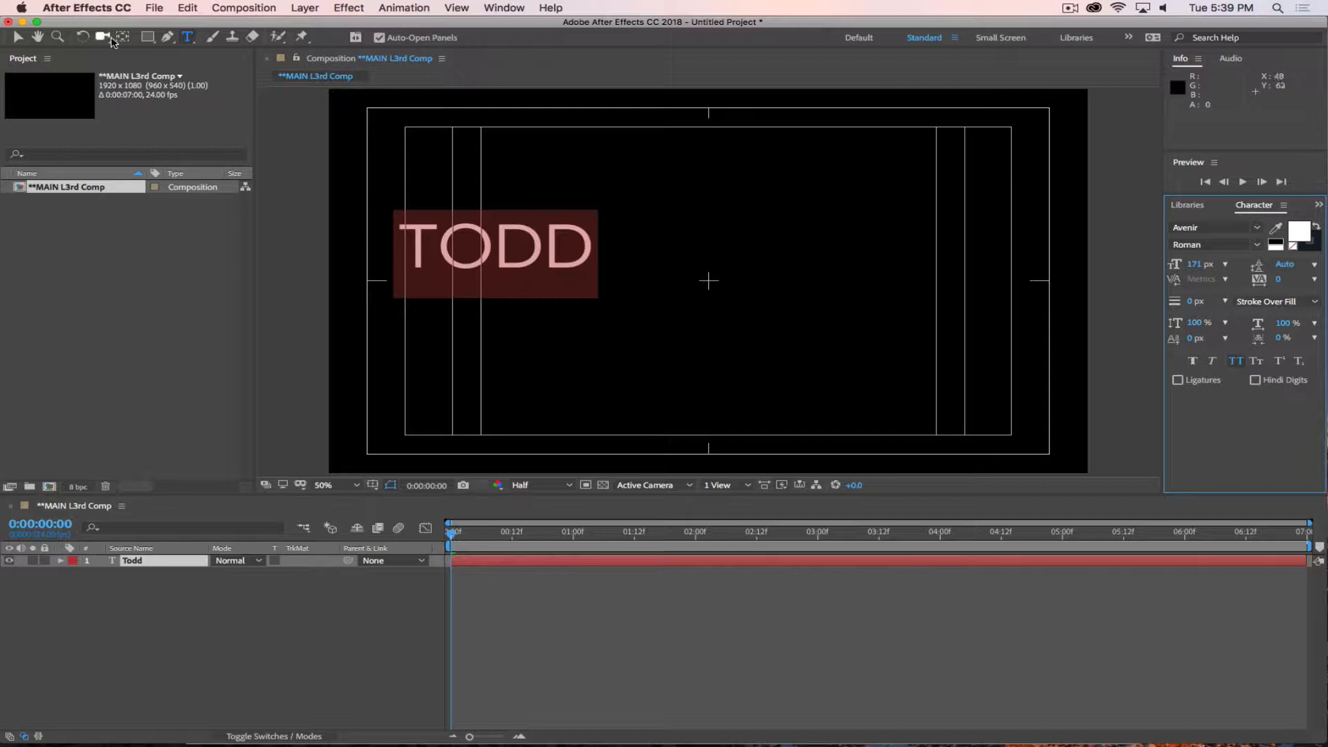
{"action": "left_click", "coordinate": [704, 307]}
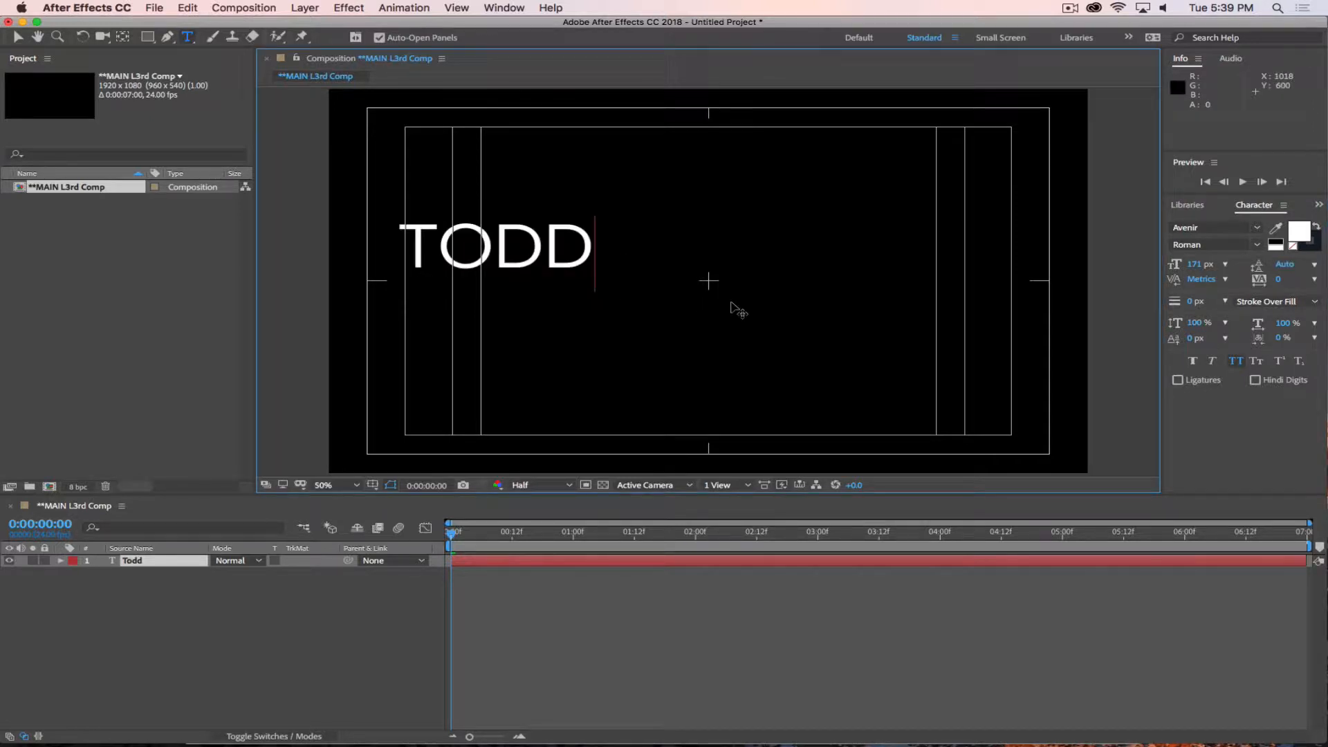
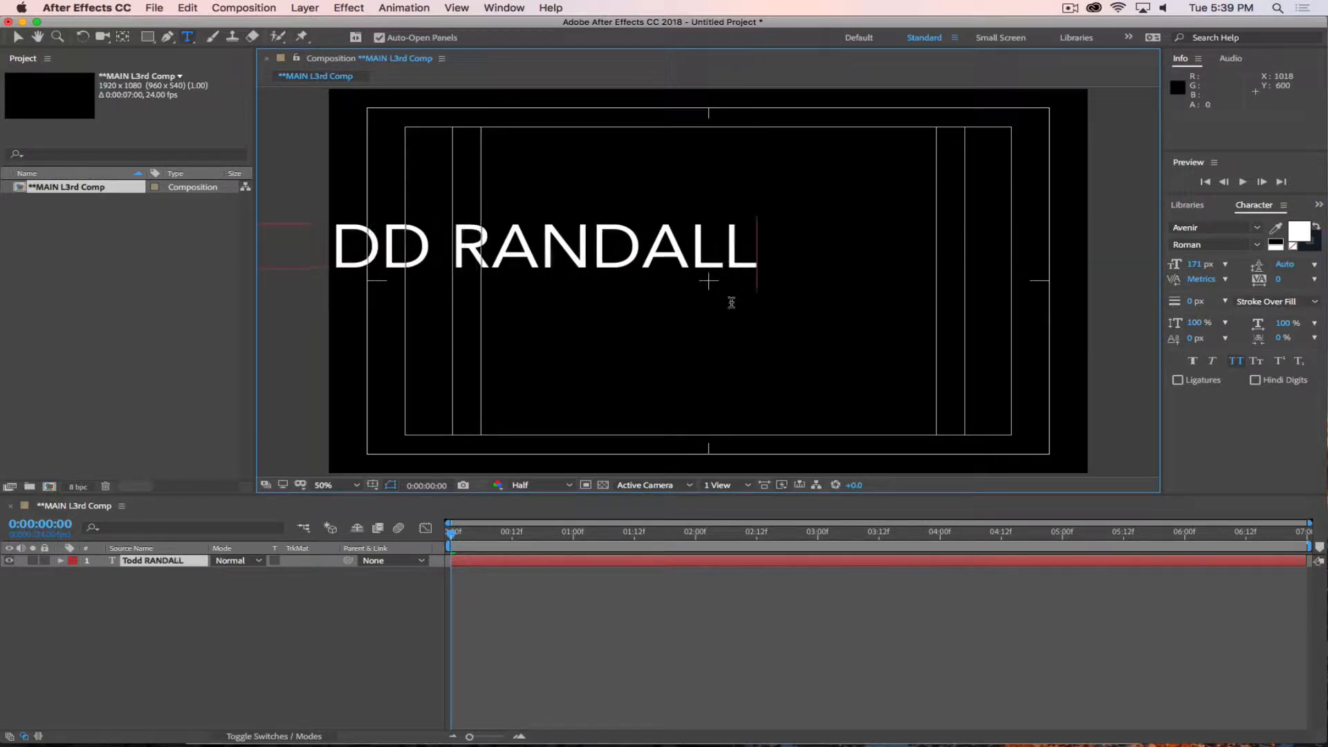
{"action": "key", "text": "KP_Enter"}
{"action": "key", "text": "v"}
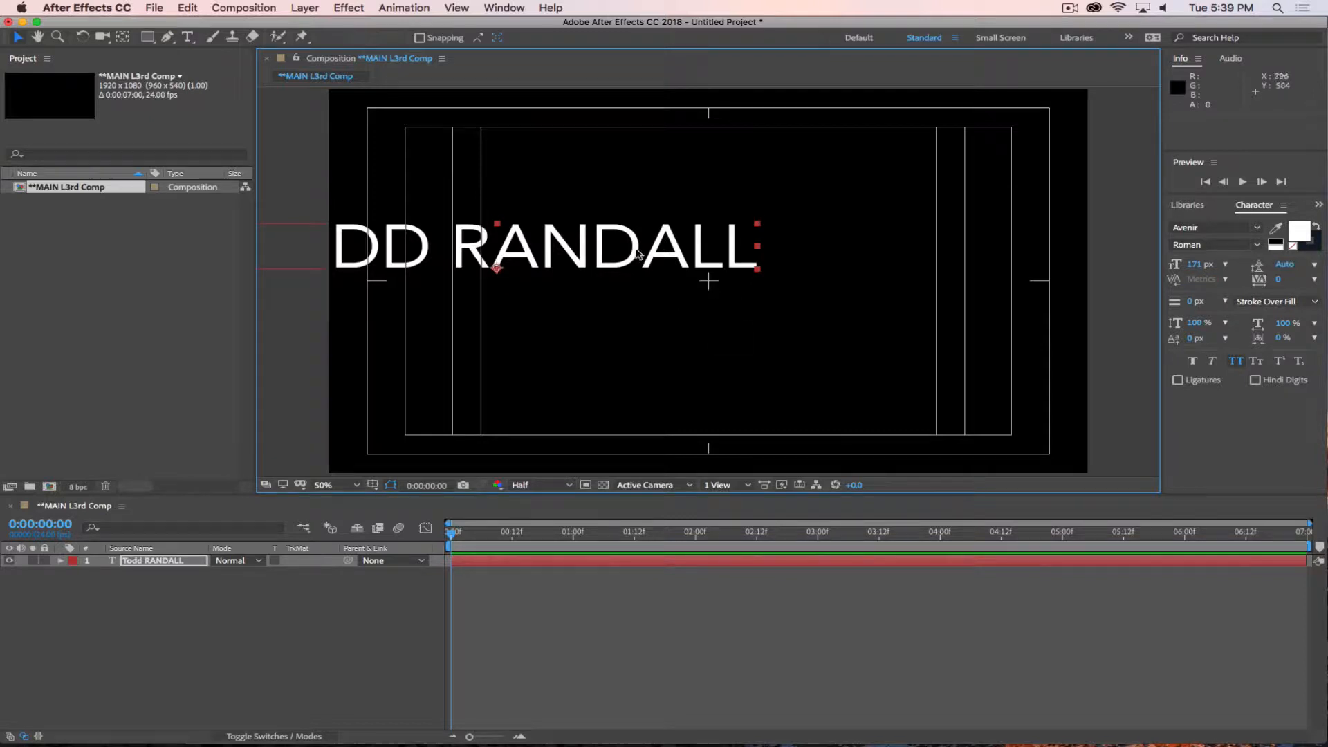
Move the name text to the middle of the frame and align it to the composition's horizontal and vertical centre.
{"action": "left_click_drag", "start_coordinate": [582, 248], "coordinate": [828, 264]}
{"action": "mouse_move", "coordinate": [820, 277]}
{"action": "left_mouse_down"}
{"action": "mouse_move", "coordinate": [796, 274]}
{"action": "mouse_move", "coordinate": [819, 289]}
{"action": "left_mouse_up"}
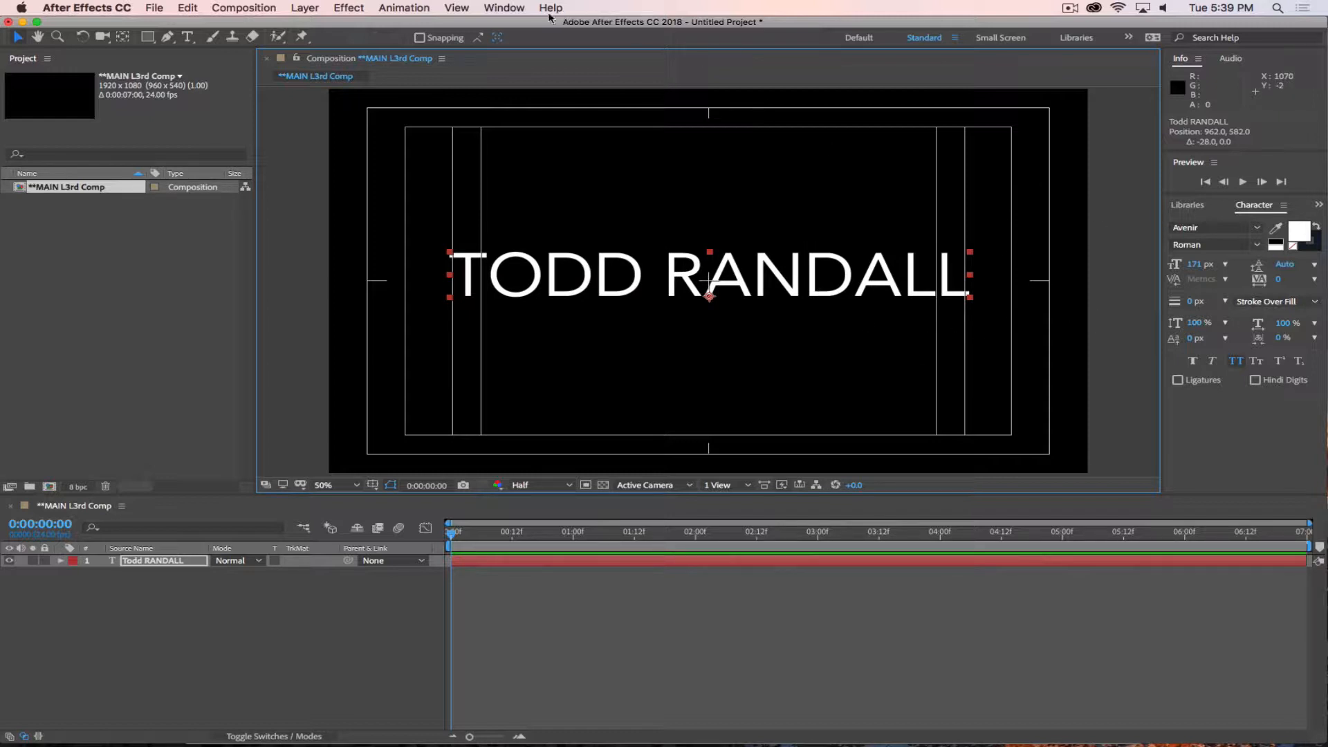
{"action": "left_click", "coordinate": [504, 8]}
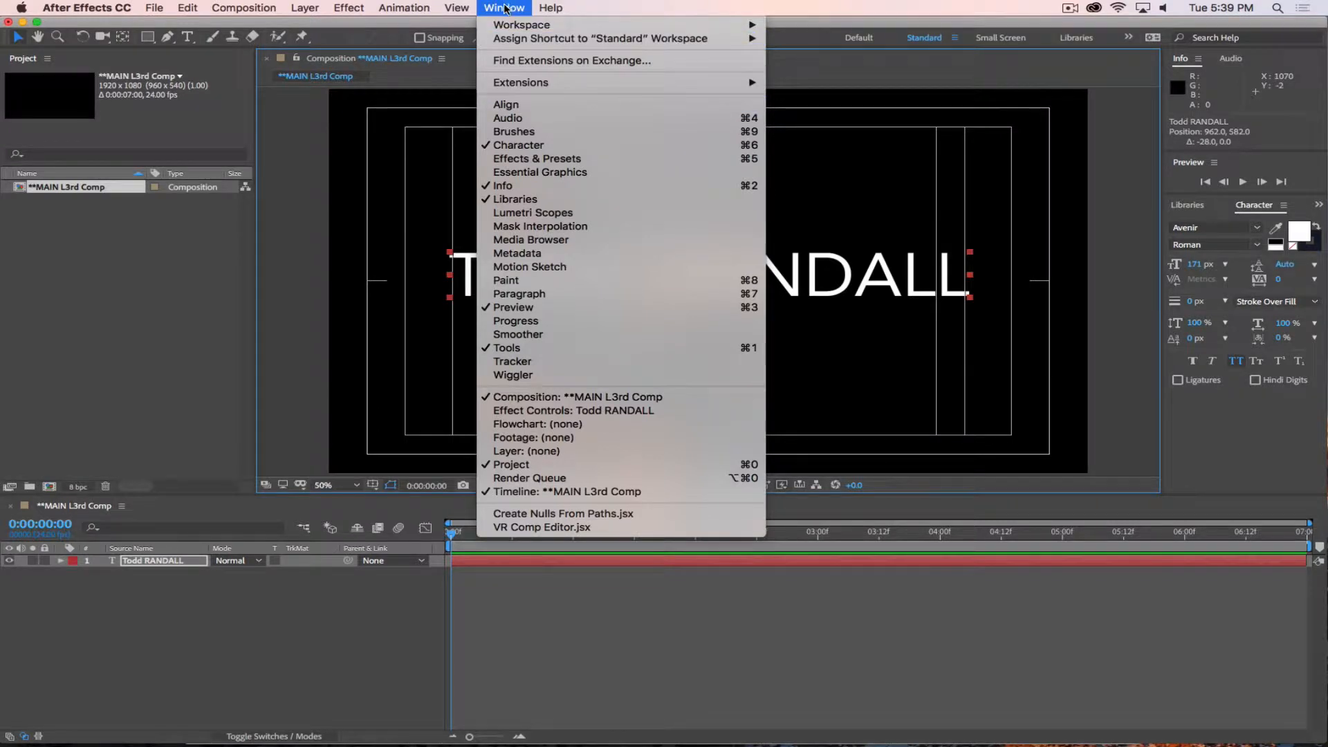
{"action": "left_click", "coordinate": [519, 108]}
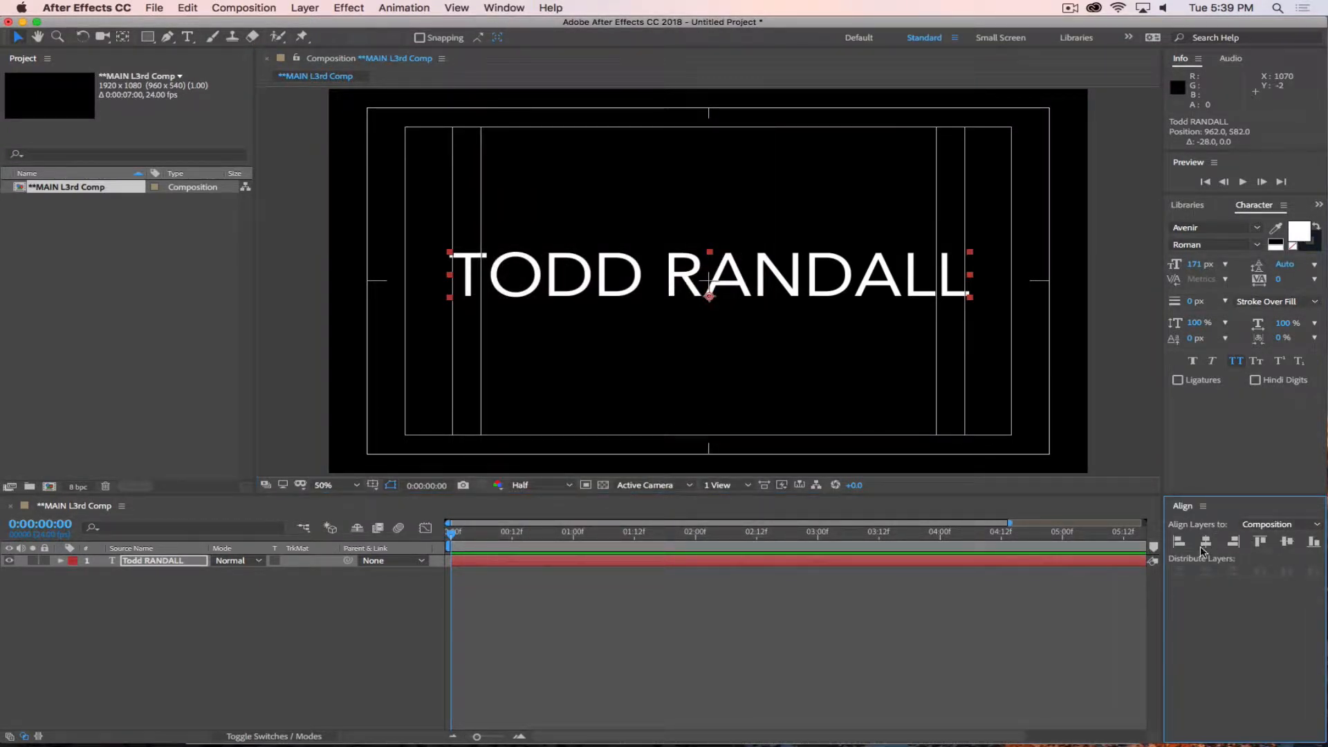
{"action": "left_click", "coordinate": [1286, 542]}
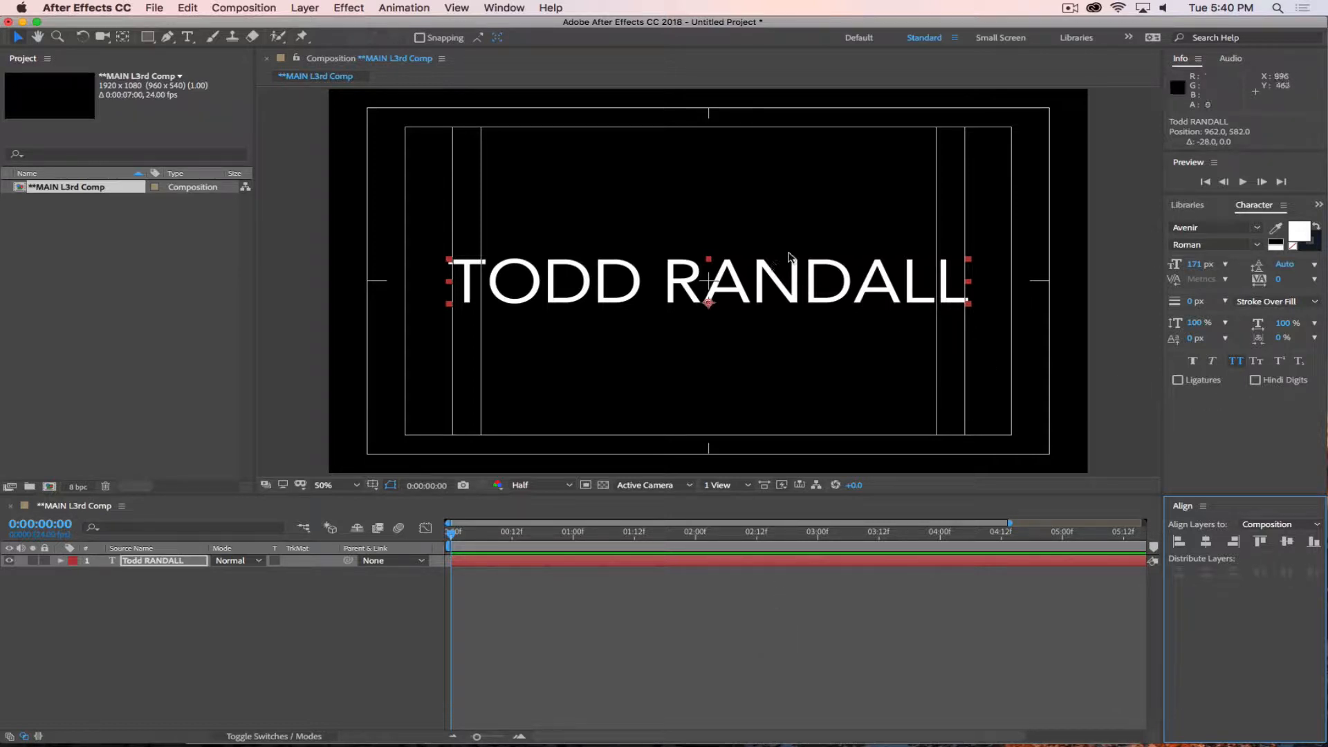
Select the whole name text and change its font to Microsoft Sans Serif.
{"action": "double_click", "coordinate": [675, 287]}
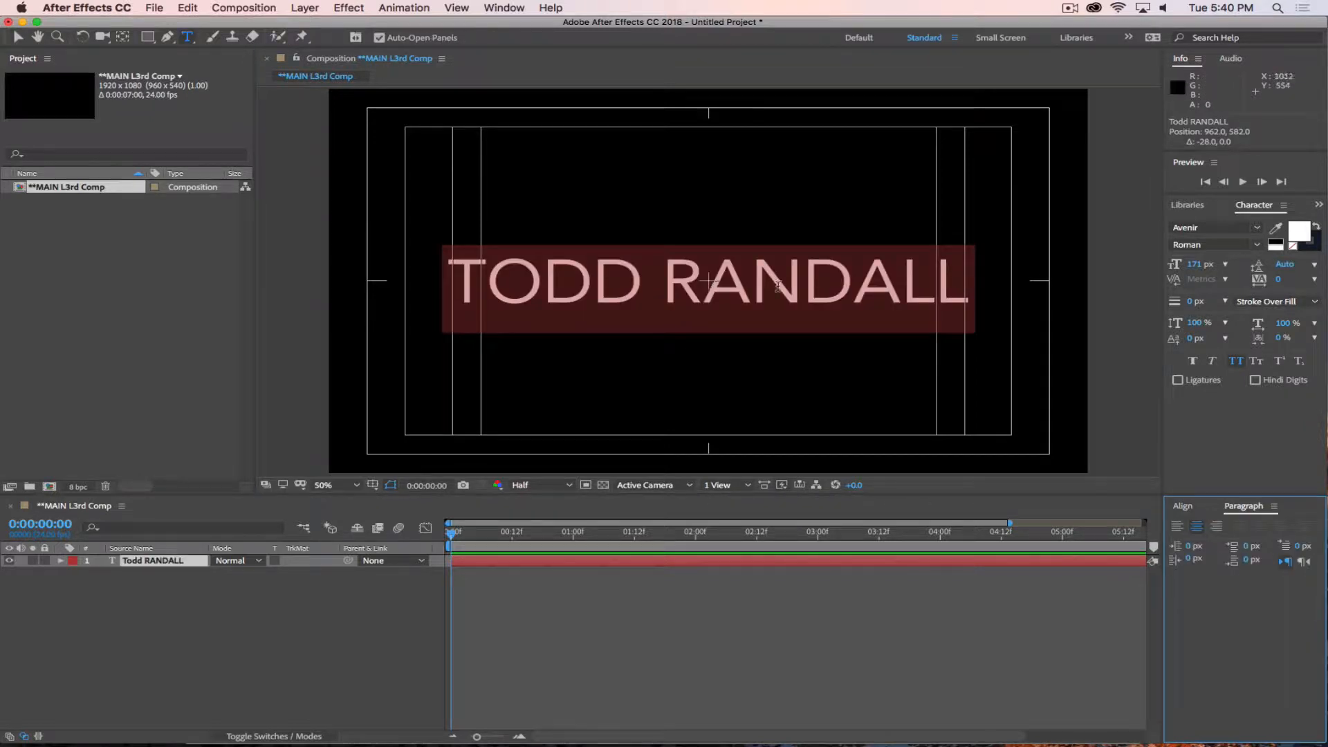
{"action": "left_click", "coordinate": [1216, 228]}
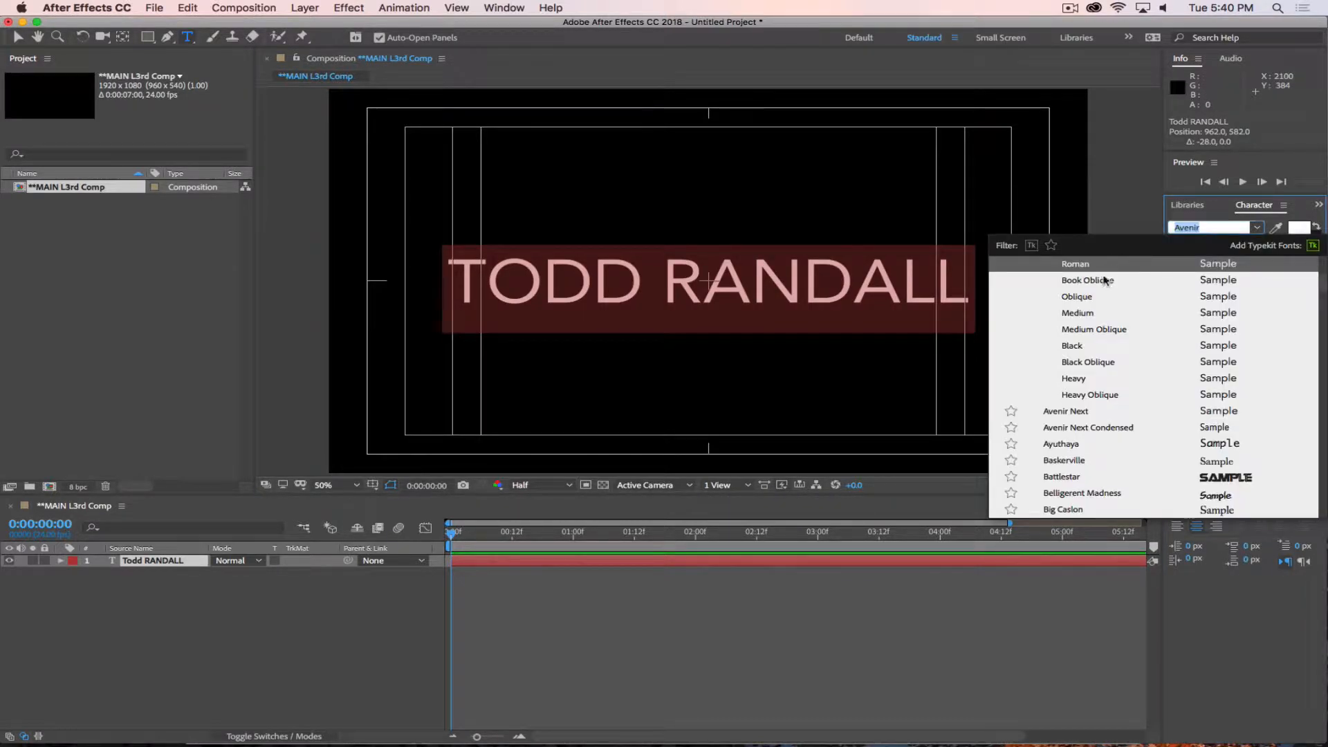
{"action": "left_click", "coordinate": [1208, 230]}
{"action": "scroll", "coordinate": [1094, 412], "scroll_direction": "down", "scroll_amount": 10}
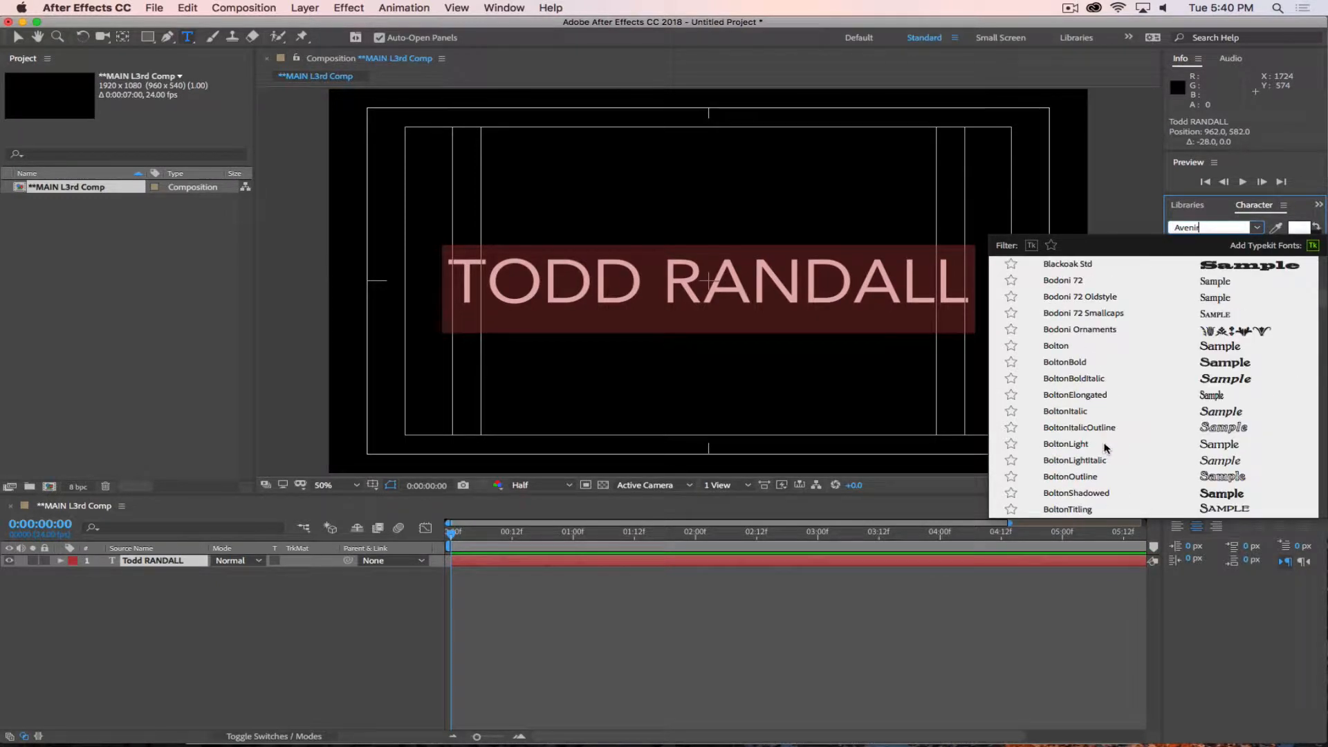
{"action": "scroll", "coordinate": [1104, 410], "scroll_direction": "down", "scroll_amount": 5}
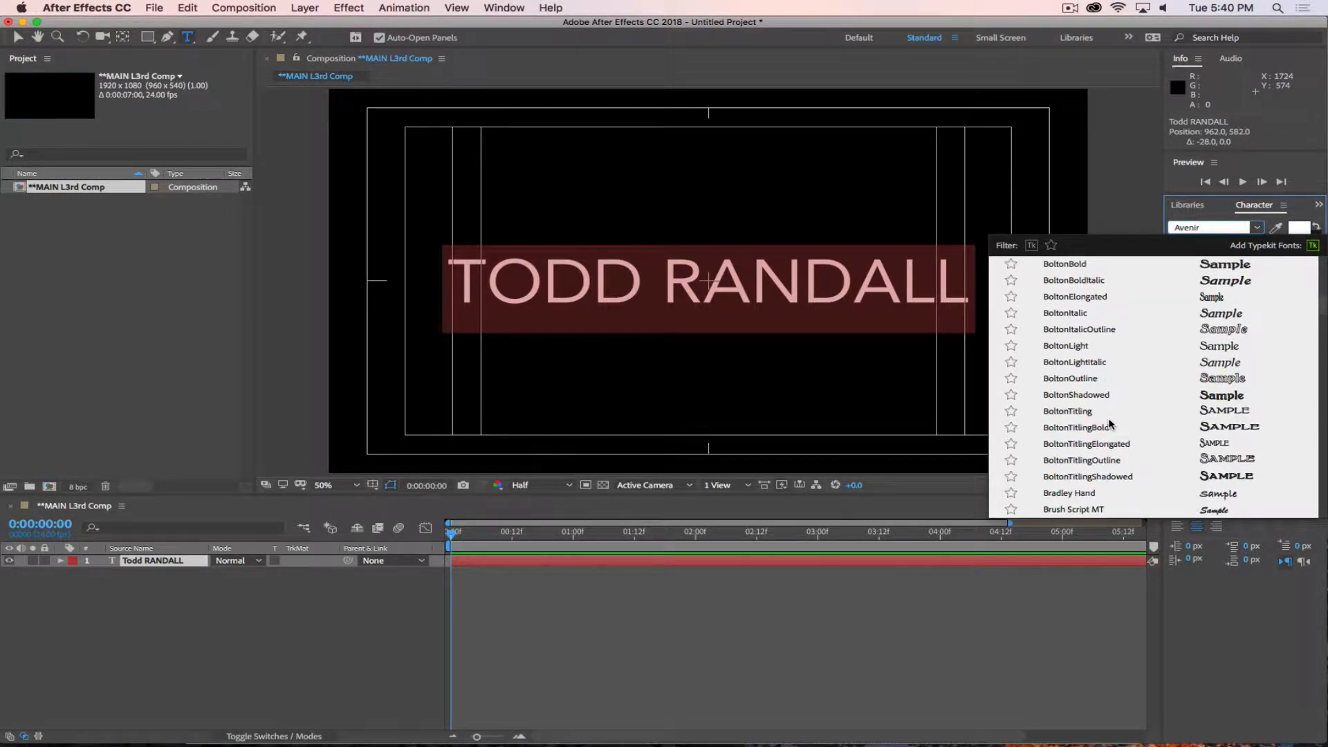
{"action": "scroll", "coordinate": [1115, 426], "scroll_direction": "down", "scroll_amount": 10}
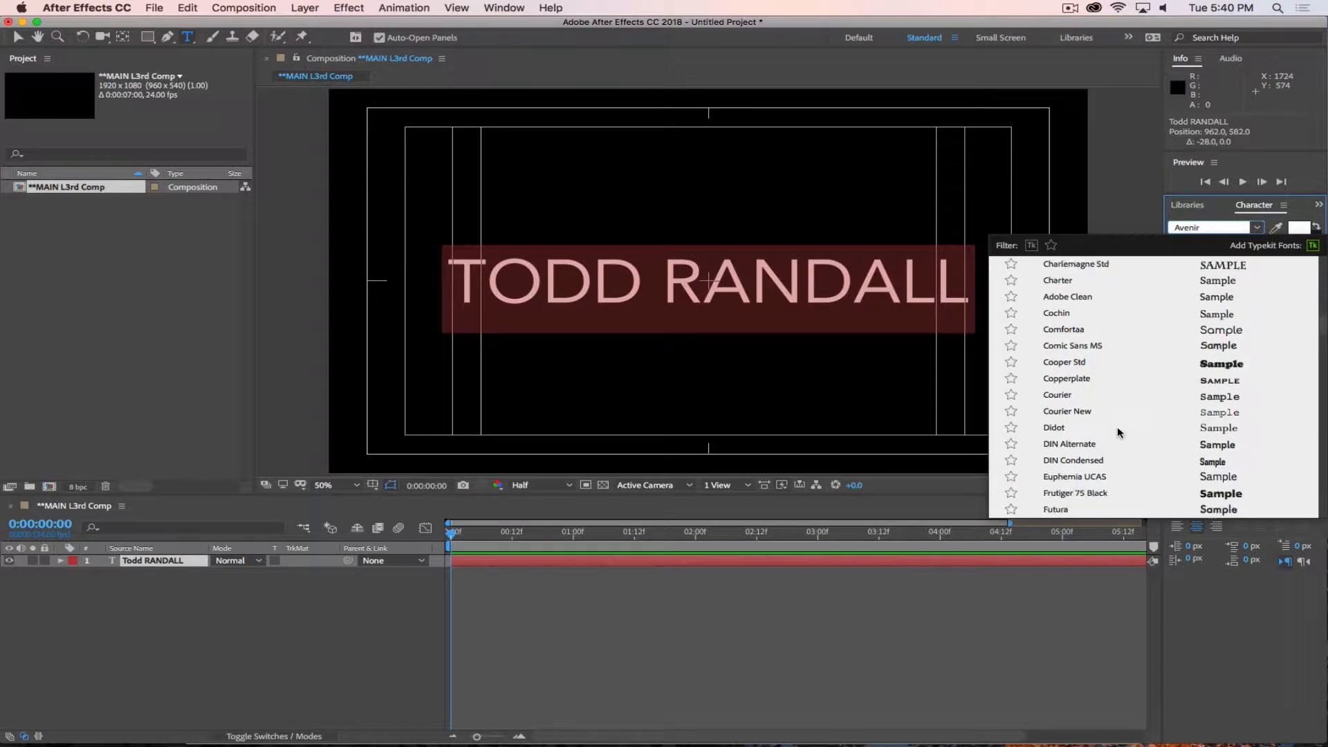
{"action": "scroll", "coordinate": [1118, 426], "scroll_direction": "down", "scroll_amount": 8}
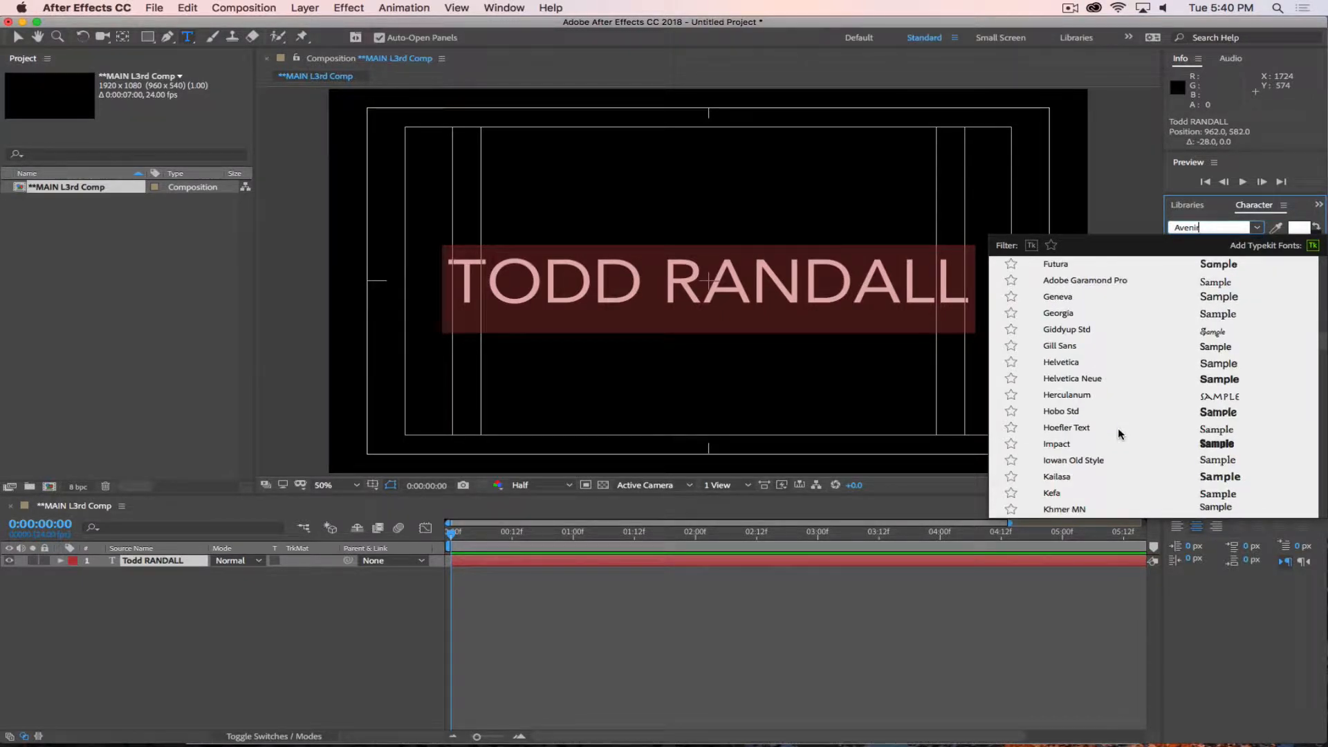
{"action": "scroll", "coordinate": [1118, 429], "scroll_direction": "down", "scroll_amount": 3}
{"action": "scroll", "coordinate": [1123, 441], "scroll_direction": "down", "scroll_amount": 9}
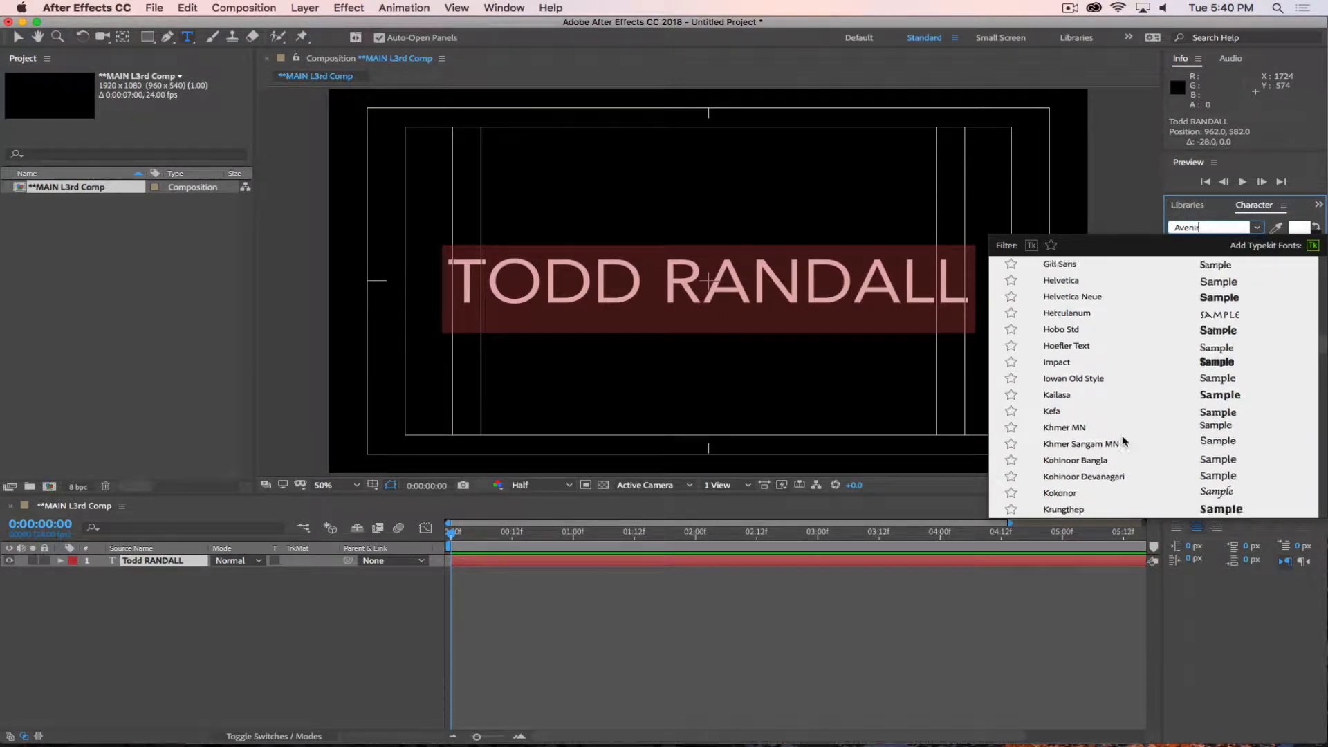
{"action": "scroll", "coordinate": [1123, 444], "scroll_direction": "down", "scroll_amount": 6}
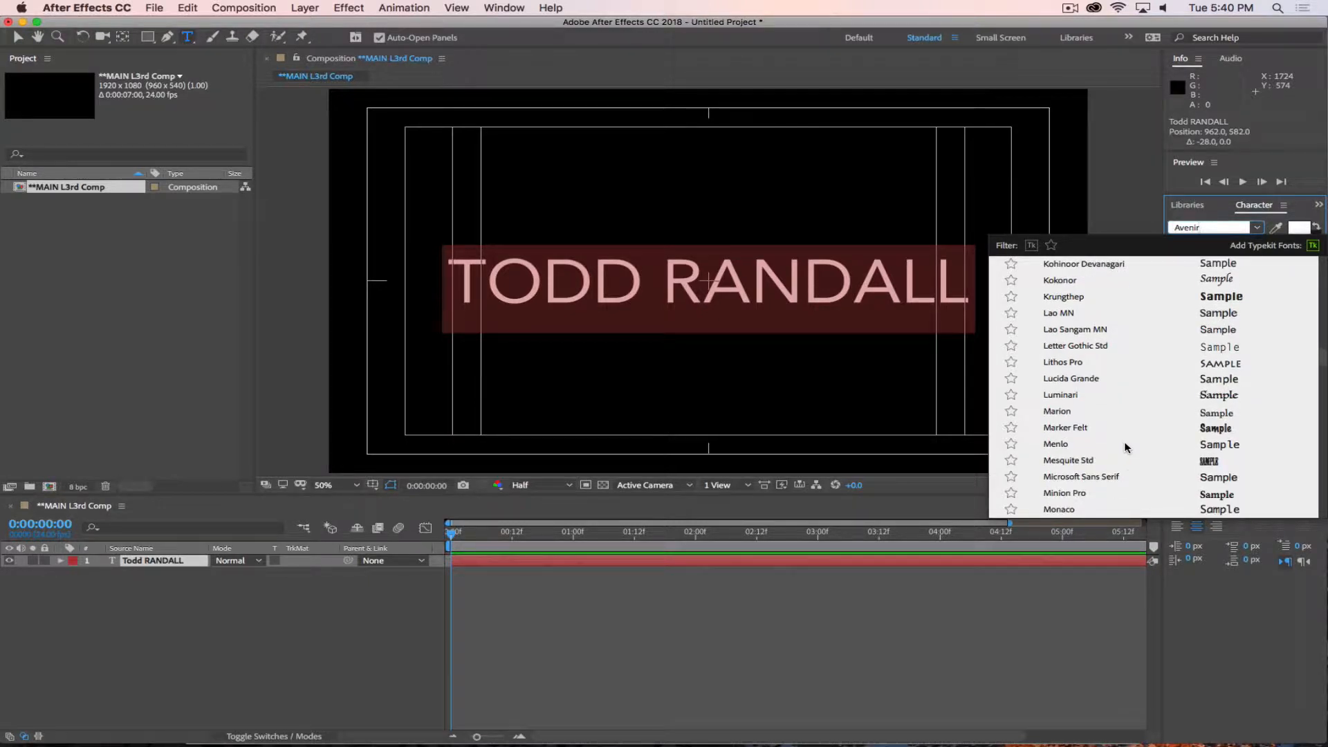
{"action": "left_click", "coordinate": [1106, 478]}
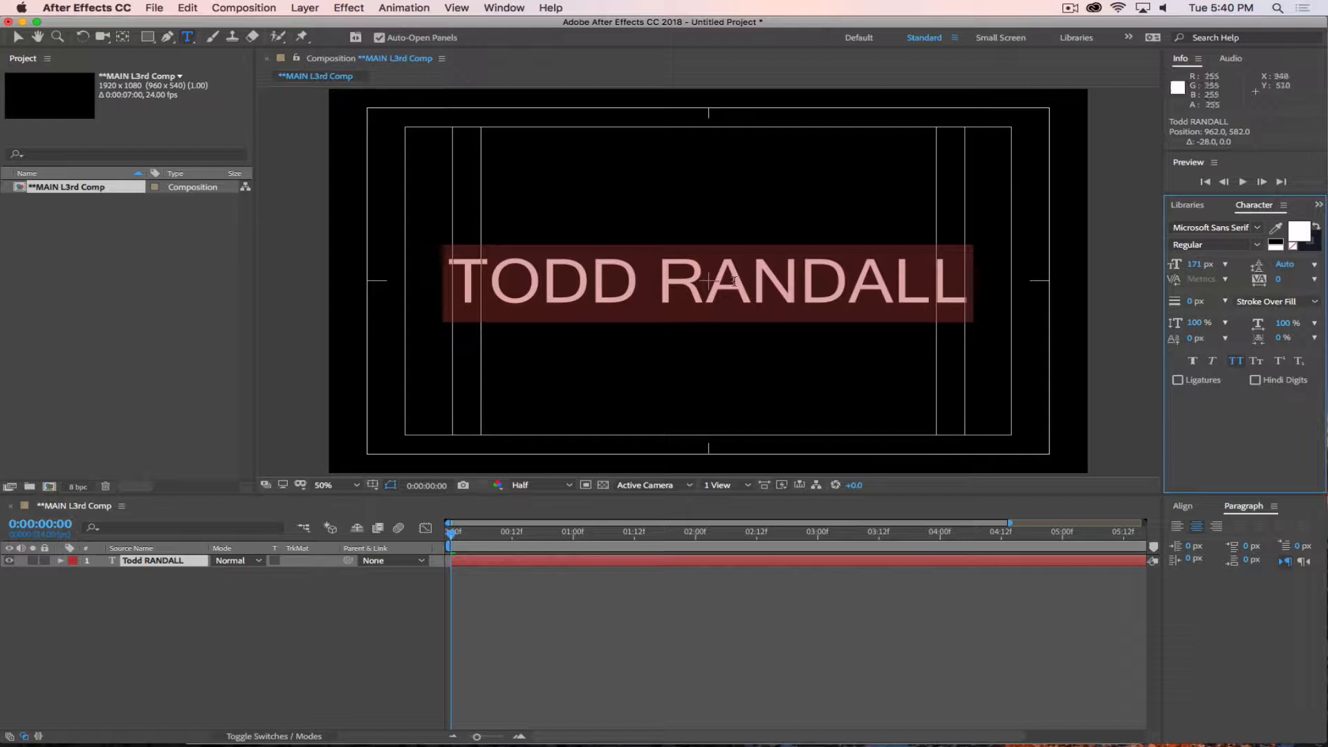
Preview successive fonts on the selected name text, apply Raleway in the Light style, and deselect the text.
{"action": "left_click", "coordinate": [1210, 227]}
{"action": "key", "text": "Down"}
{"action": "key", "text": "Down"}
{"action": "key", "text": "Down"}
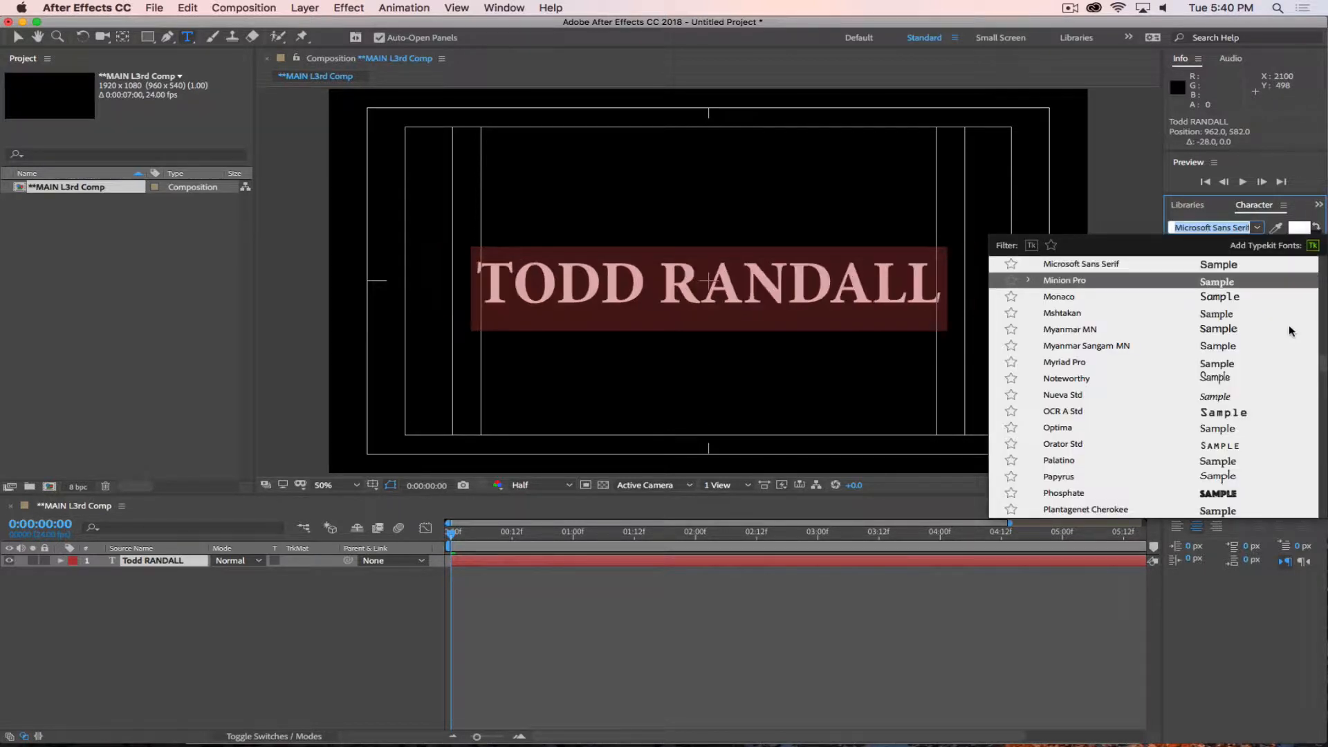
{"action": "key", "text": "Down"}
{"action": "key", "text": "Down"}
{"action": "key", "text": "Down"}
{"action": "key", "text": "Down"}
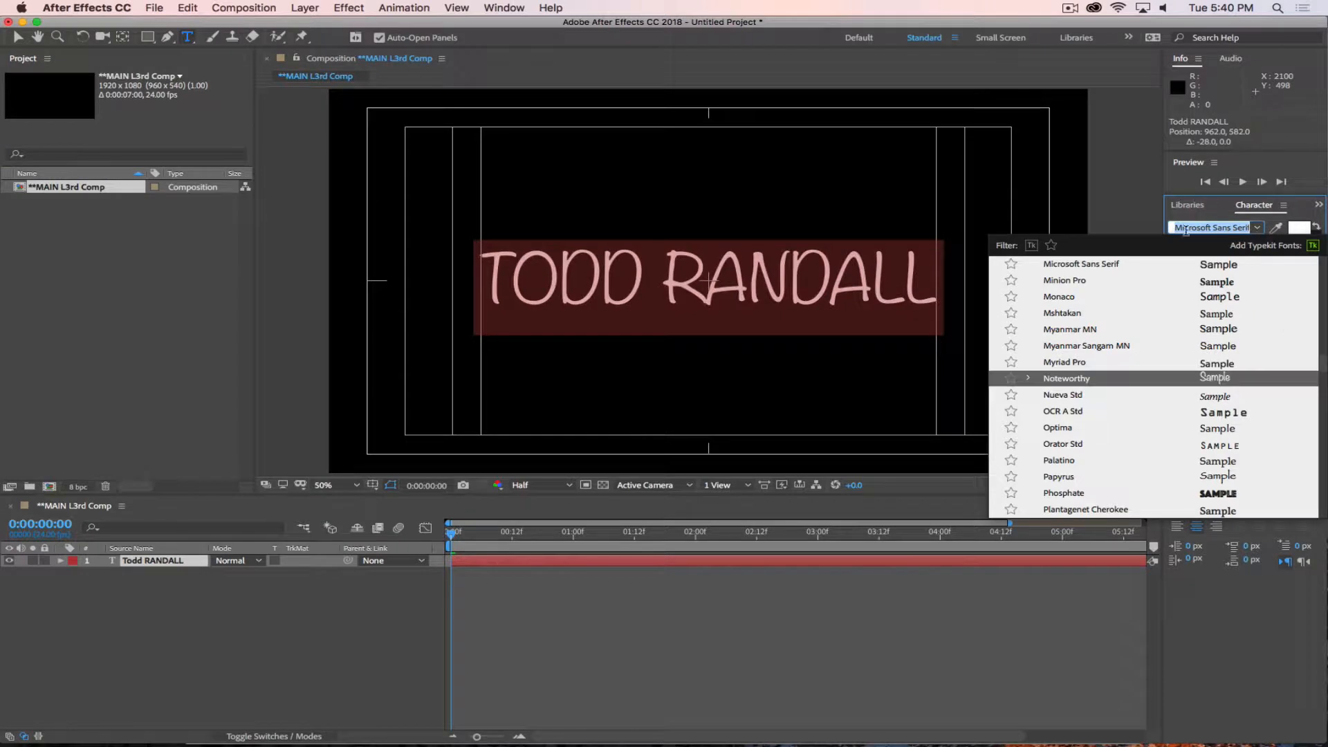
{"action": "key", "text": "Down"}
{"action": "key", "text": "Down"}
{"action": "key", "text": "Down"}
{"action": "key", "text": "Down"}
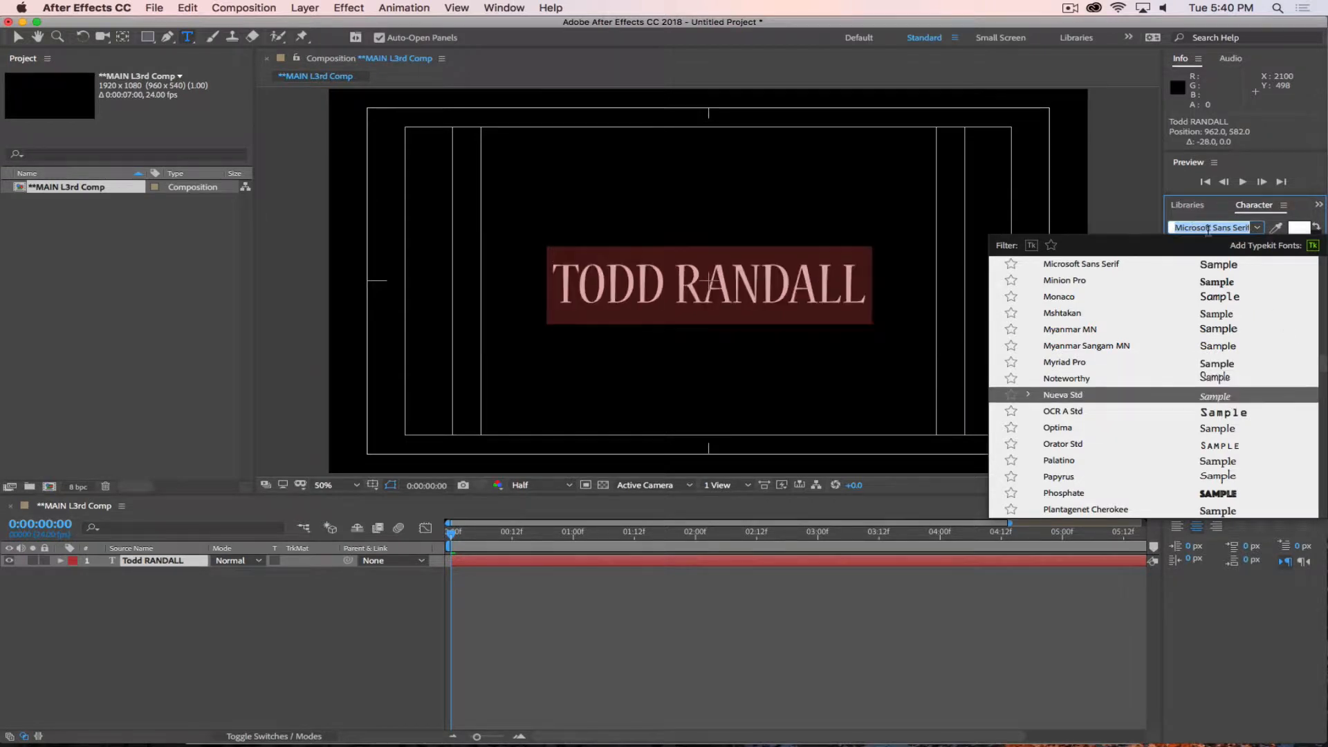
{"action": "key", "text": "Down"}
{"action": "key", "text": "Down"}
{"action": "key", "text": "Down"}
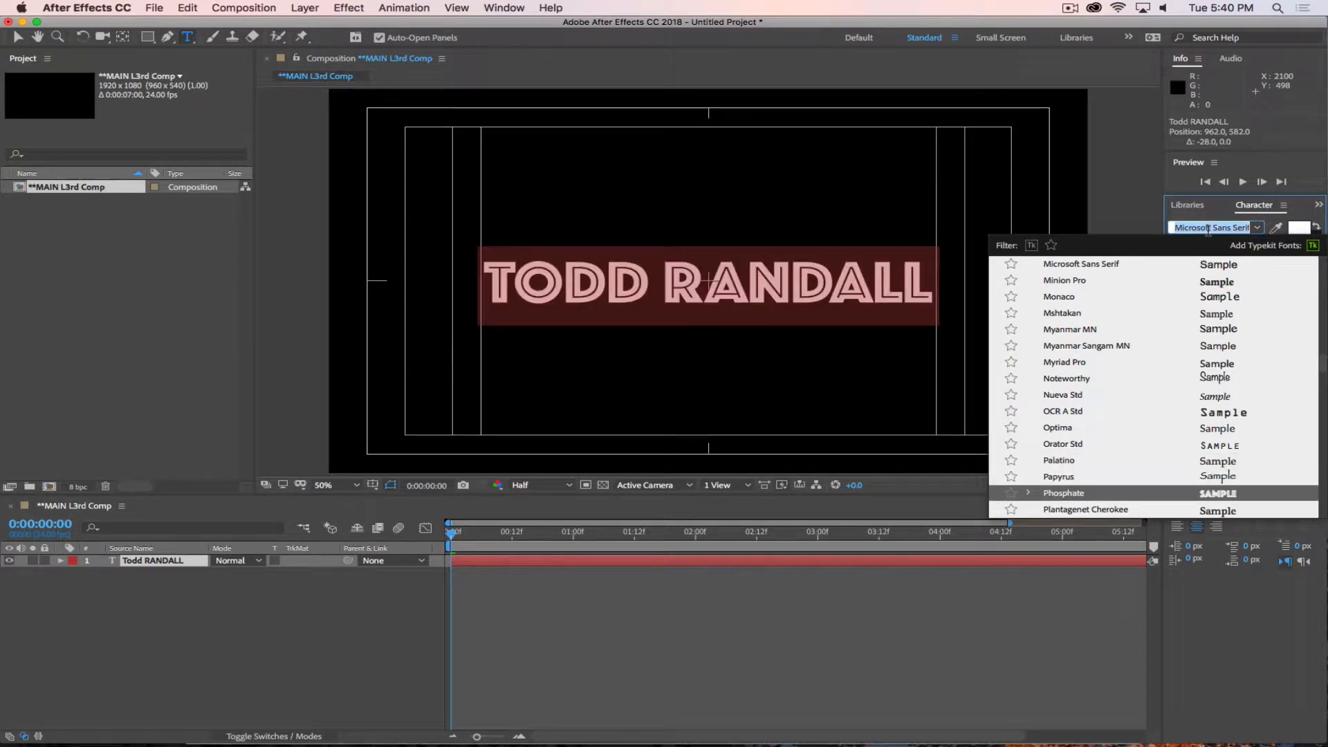
{"action": "key", "text": "Down"}
{"action": "key", "text": "Down"}
{"action": "key", "text": "Down"}
{"action": "key", "text": "Down"}
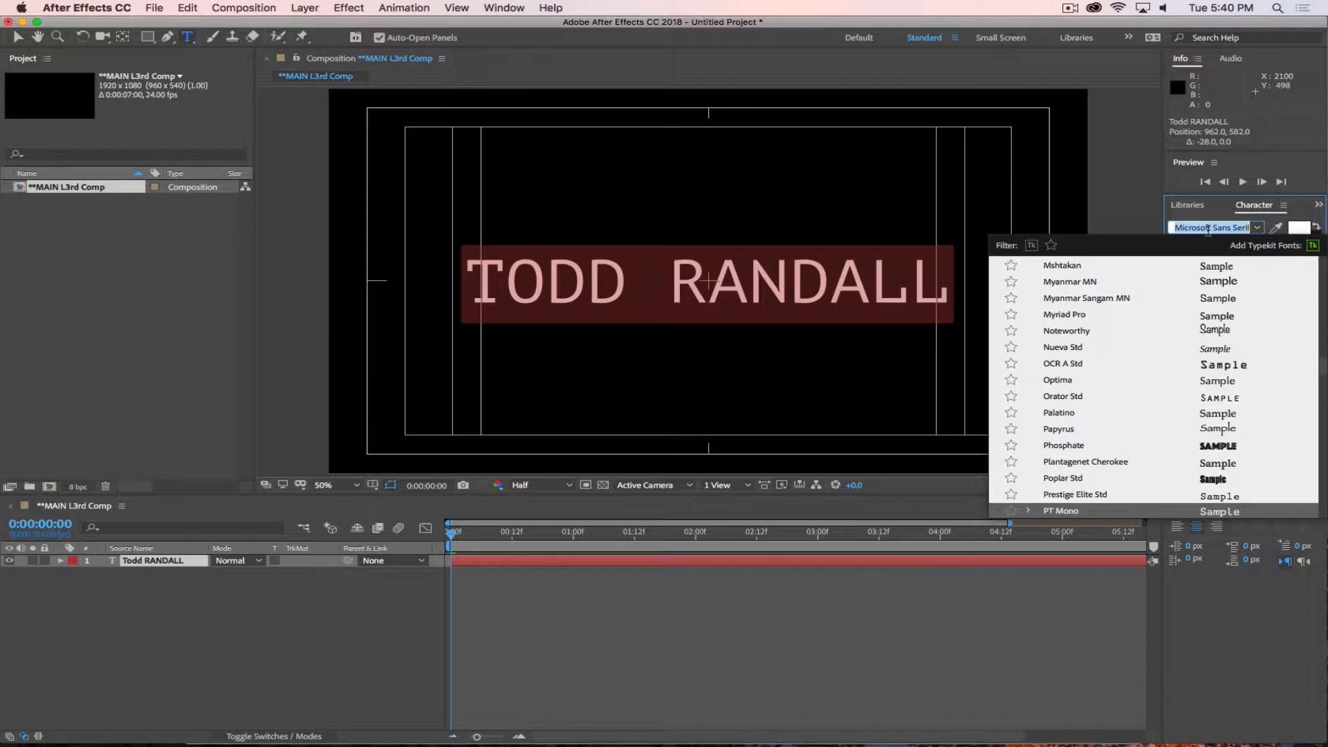
{"action": "key", "text": "Down"}
{"action": "key", "text": "Down"}
{"action": "key", "text": "Down"}
{"action": "key", "text": "Down"}
{"action": "key", "text": "Down"}
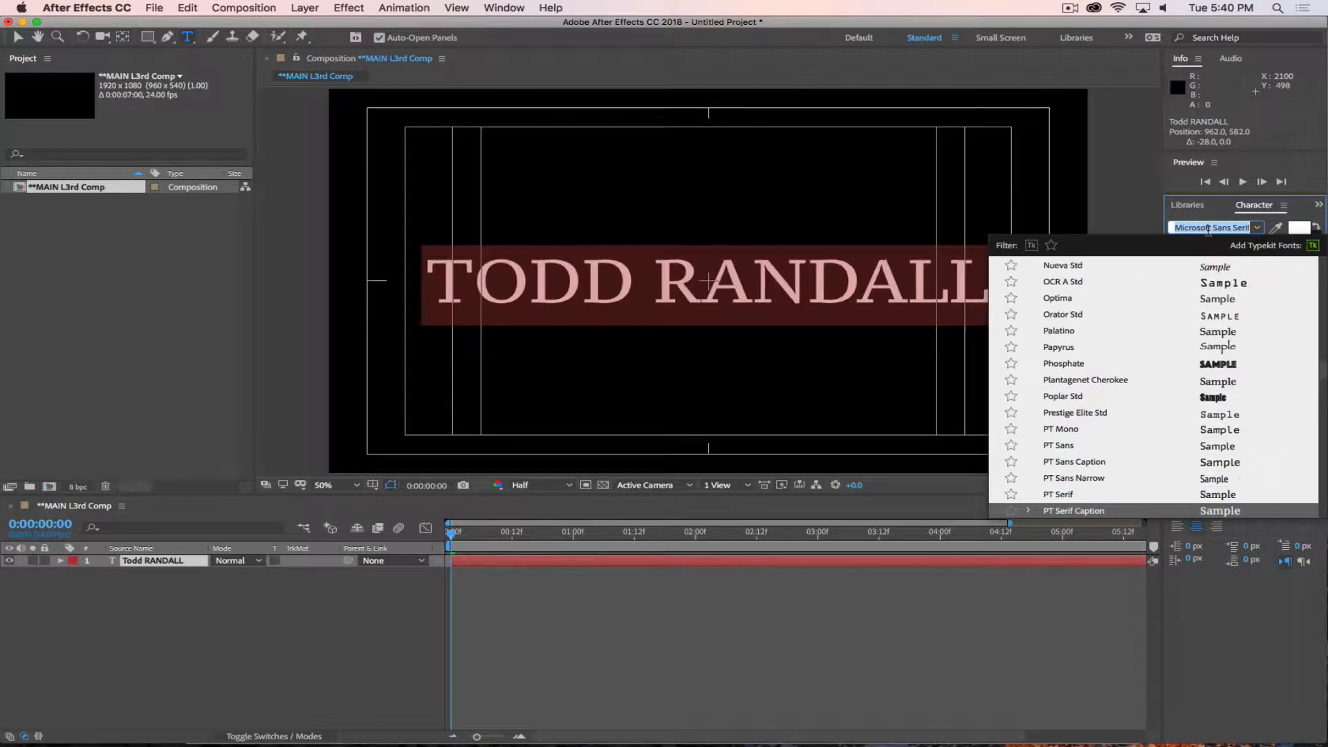
{"action": "key", "text": "Down"}
{"action": "key", "text": "Down"}
{"action": "key", "text": "Down"}
{"action": "key", "text": "Up"}
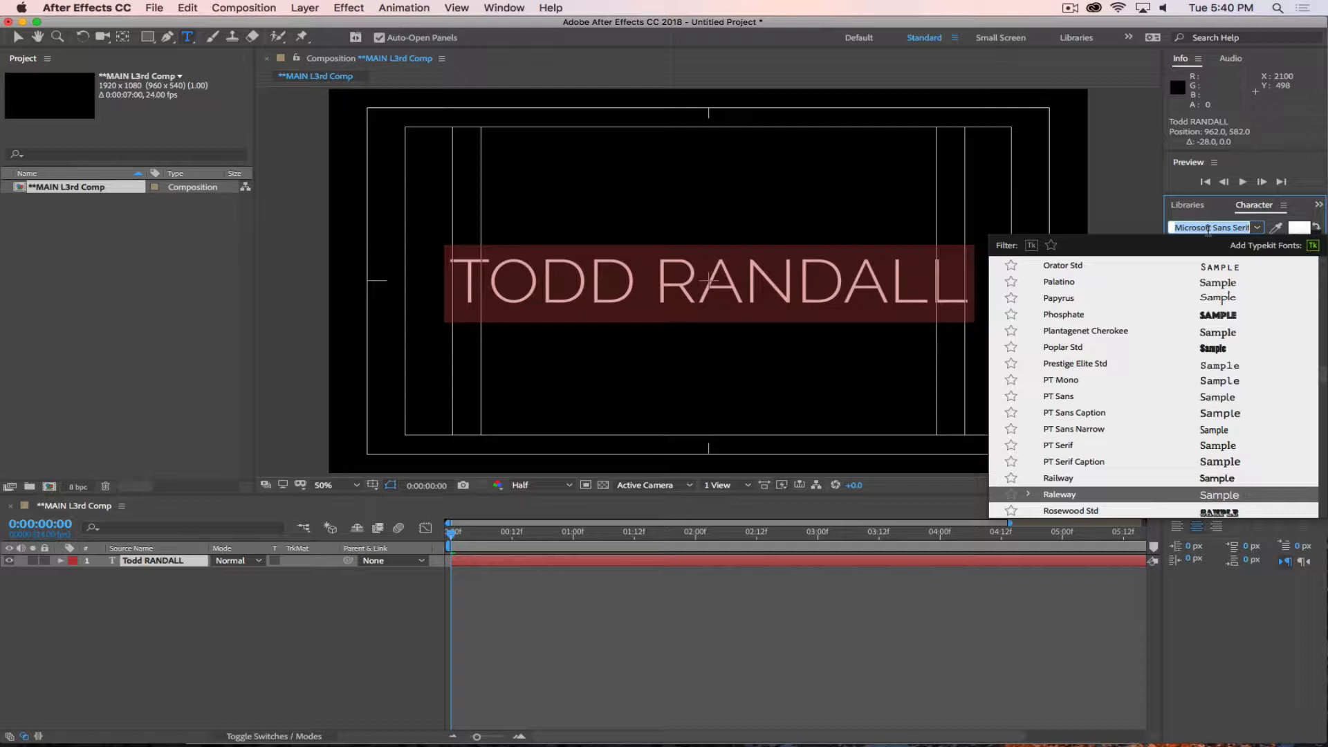
{"action": "key", "text": "Return"}
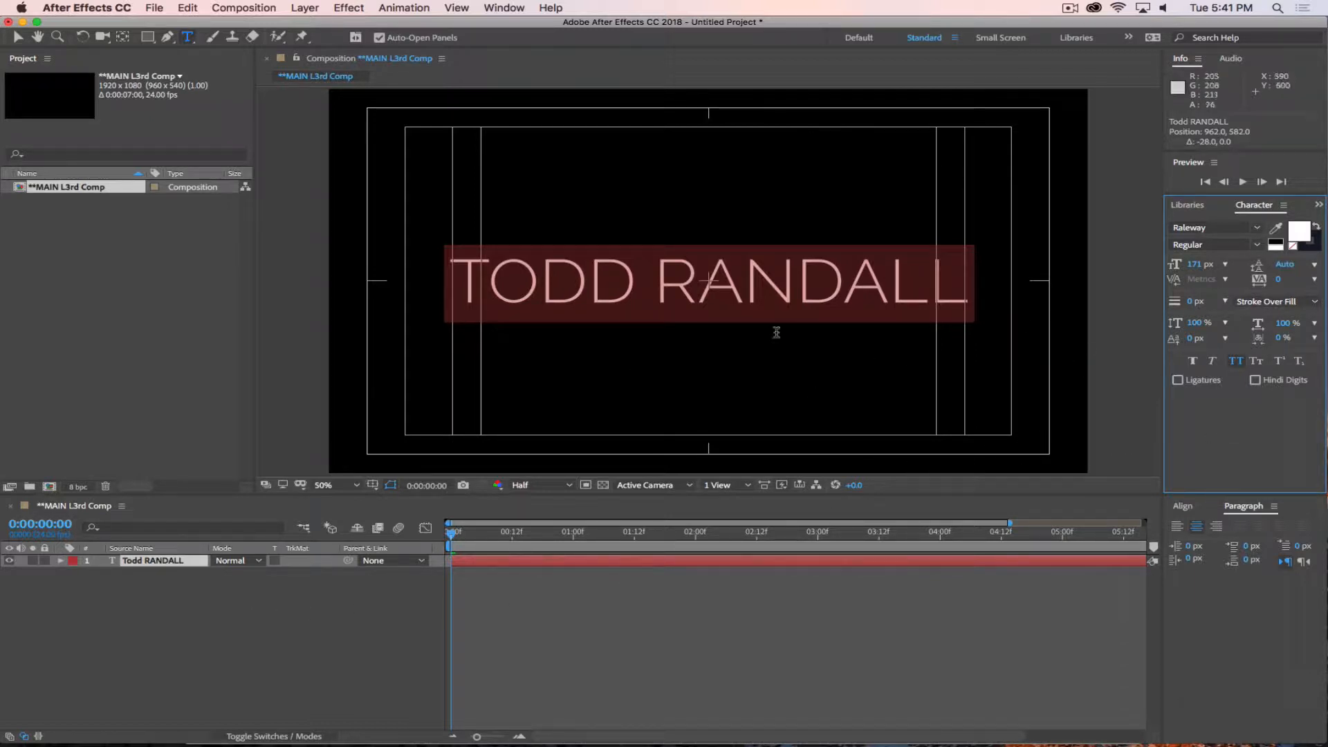
{"action": "left_click", "coordinate": [141, 678]}
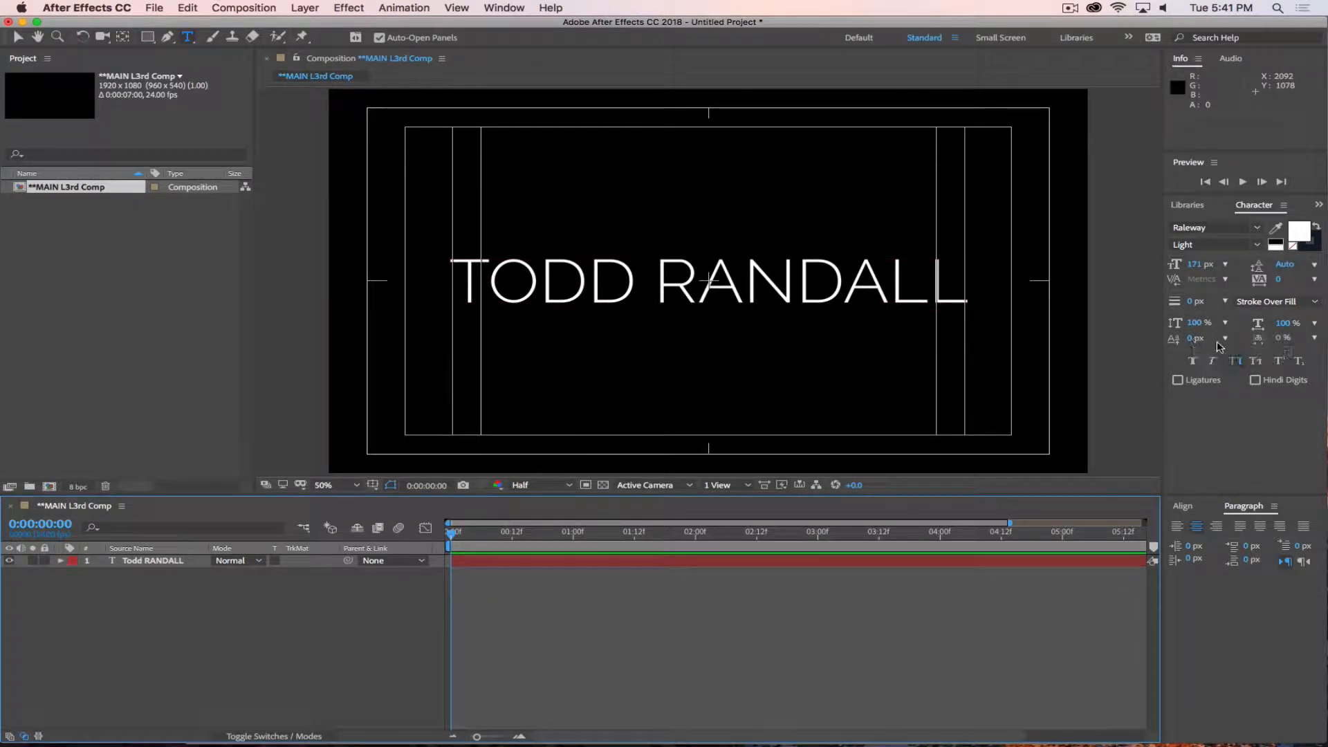
Show the transparency grid and, with no text selected, set the stroke to black at 34 px wide.
{"action": "left_click", "coordinate": [603, 484]}
{"action": "left_click_drag", "start_coordinate": [1192, 303], "coordinate": [1212, 307]}
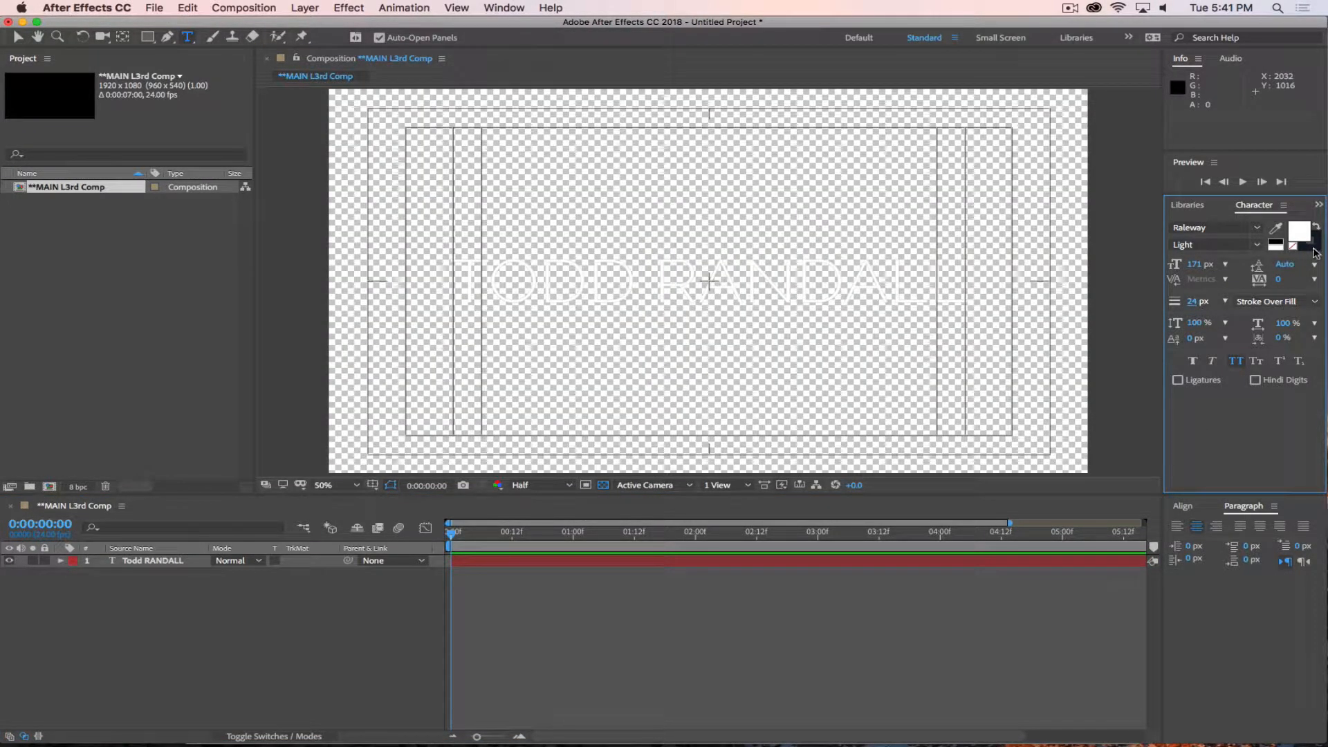
{"action": "left_click", "coordinate": [1307, 240]}
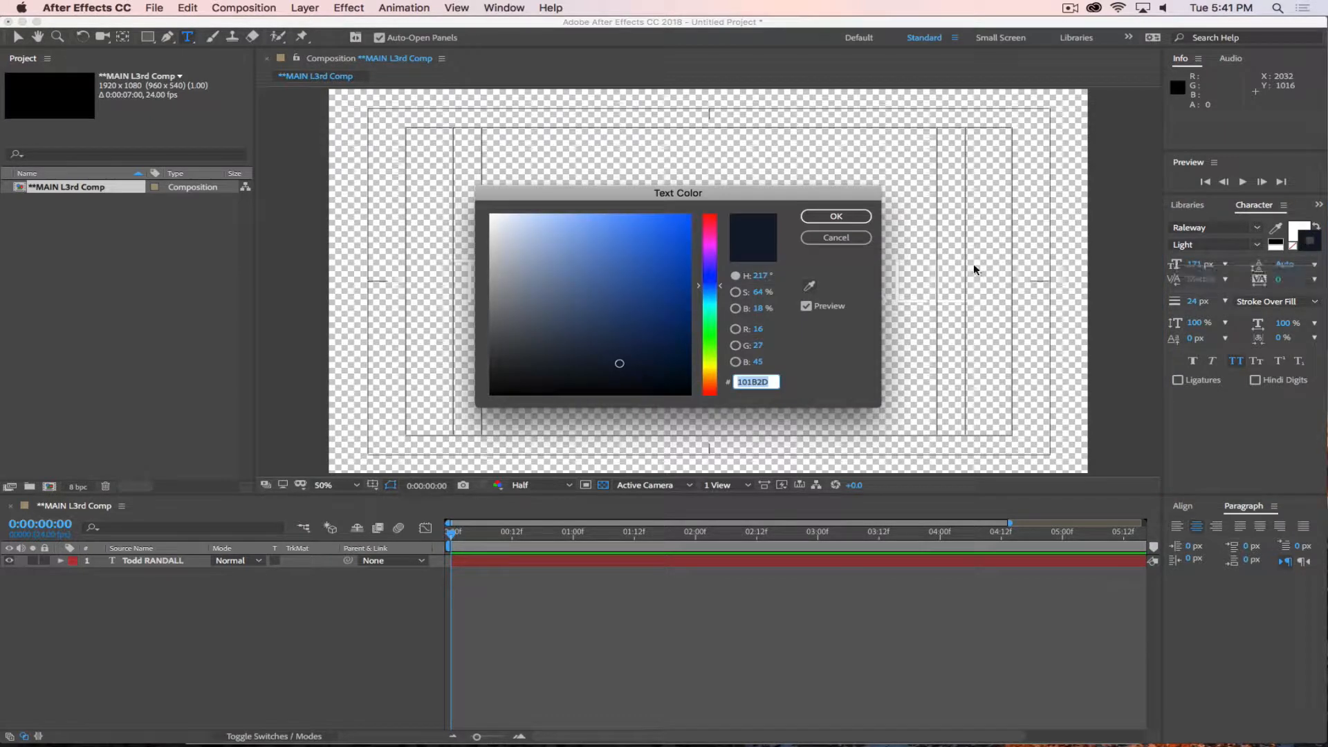
{"action": "left_click", "coordinate": [637, 341]}
{"action": "left_click", "coordinate": [836, 217]}
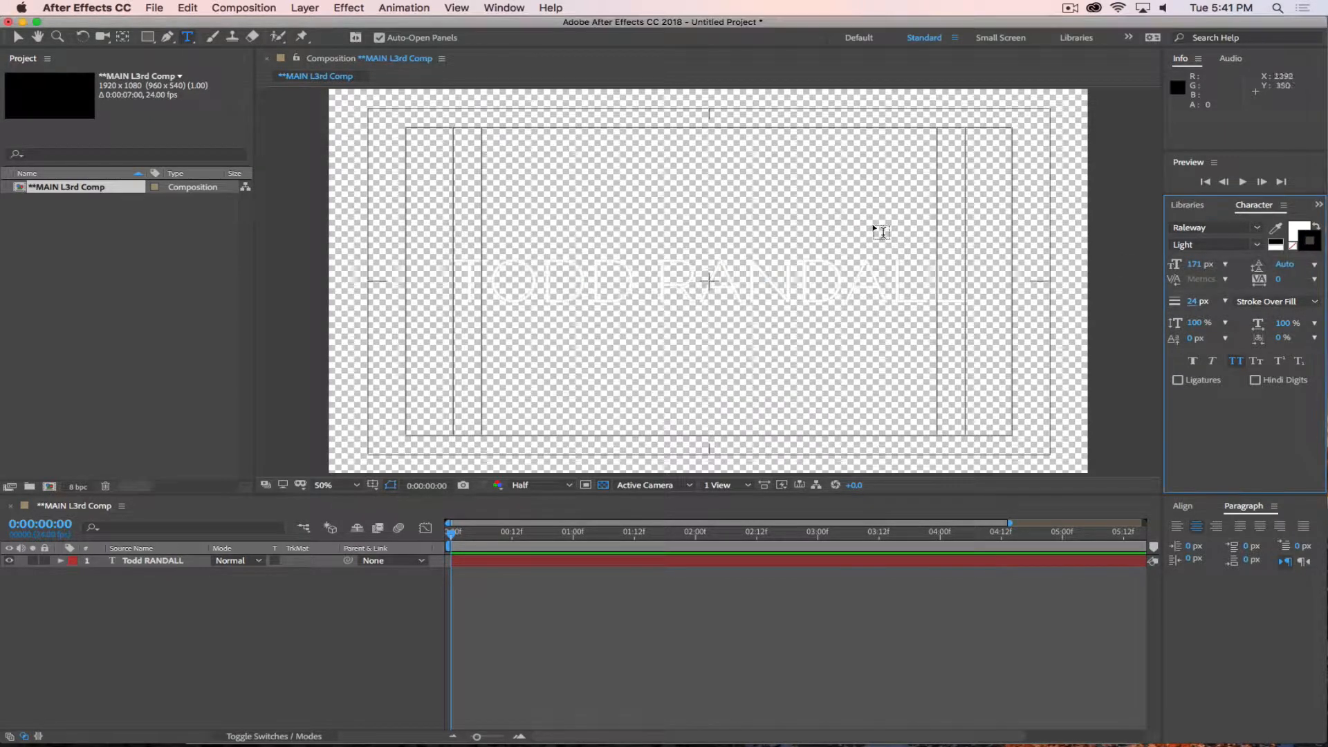
Try swapping the fill and stroke colours and setting the stroke order to Fill Over Stroke with no text selected.
{"action": "left_click", "coordinate": [1316, 226]}
{"action": "left_click", "coordinate": [1274, 302]}
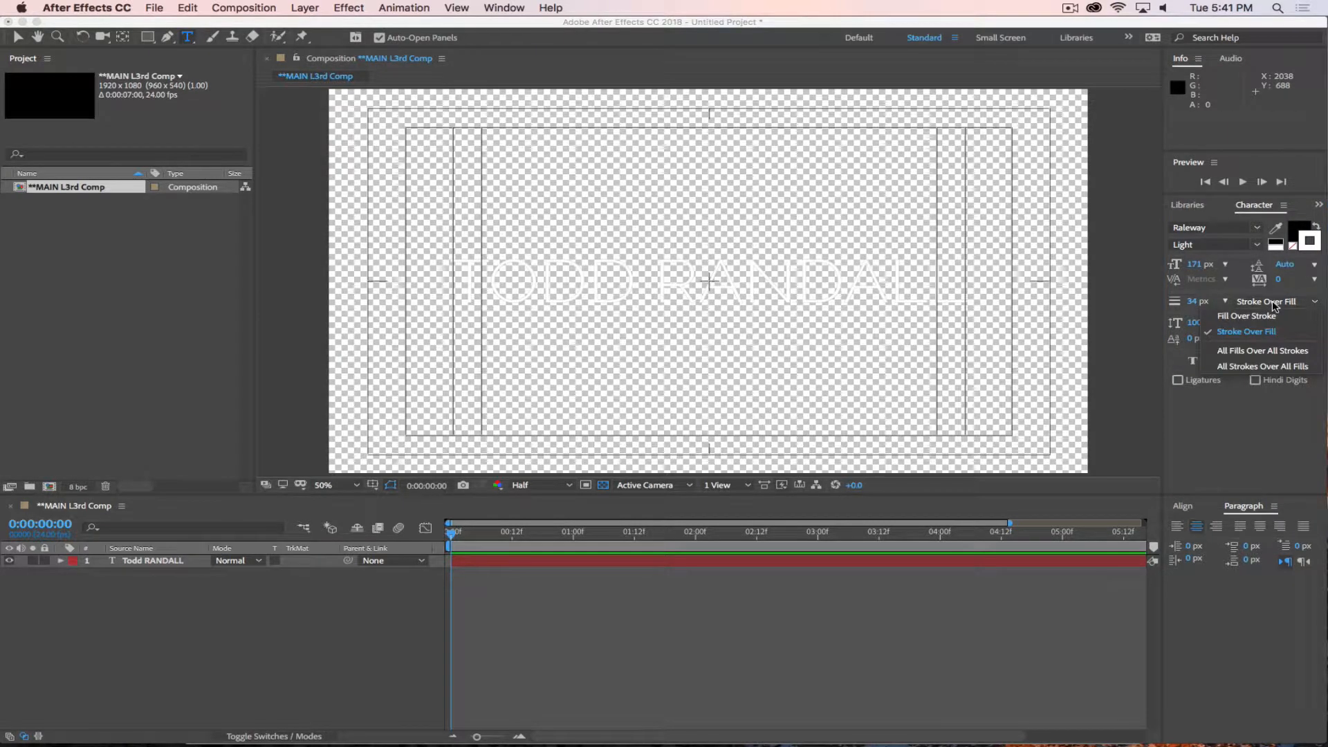
{"action": "left_click", "coordinate": [1268, 317]}
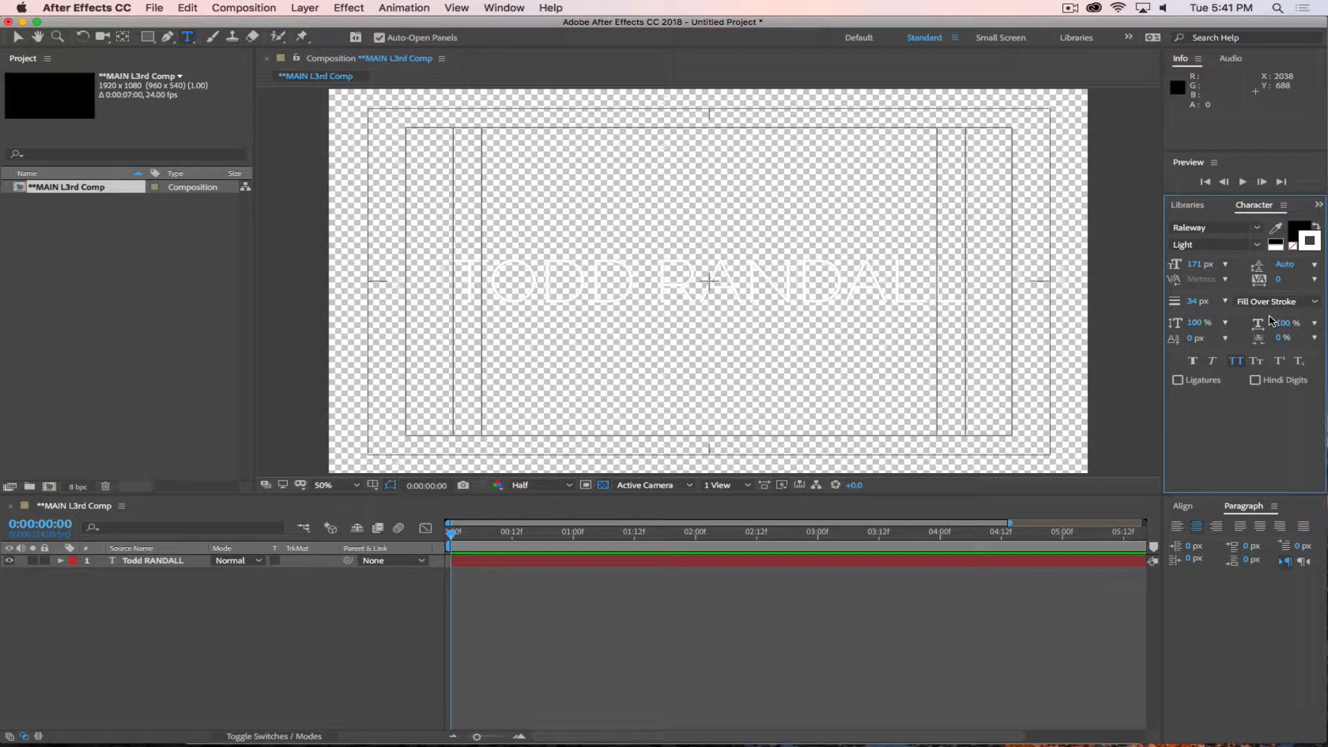
{"action": "left_click", "coordinate": [1307, 247]}
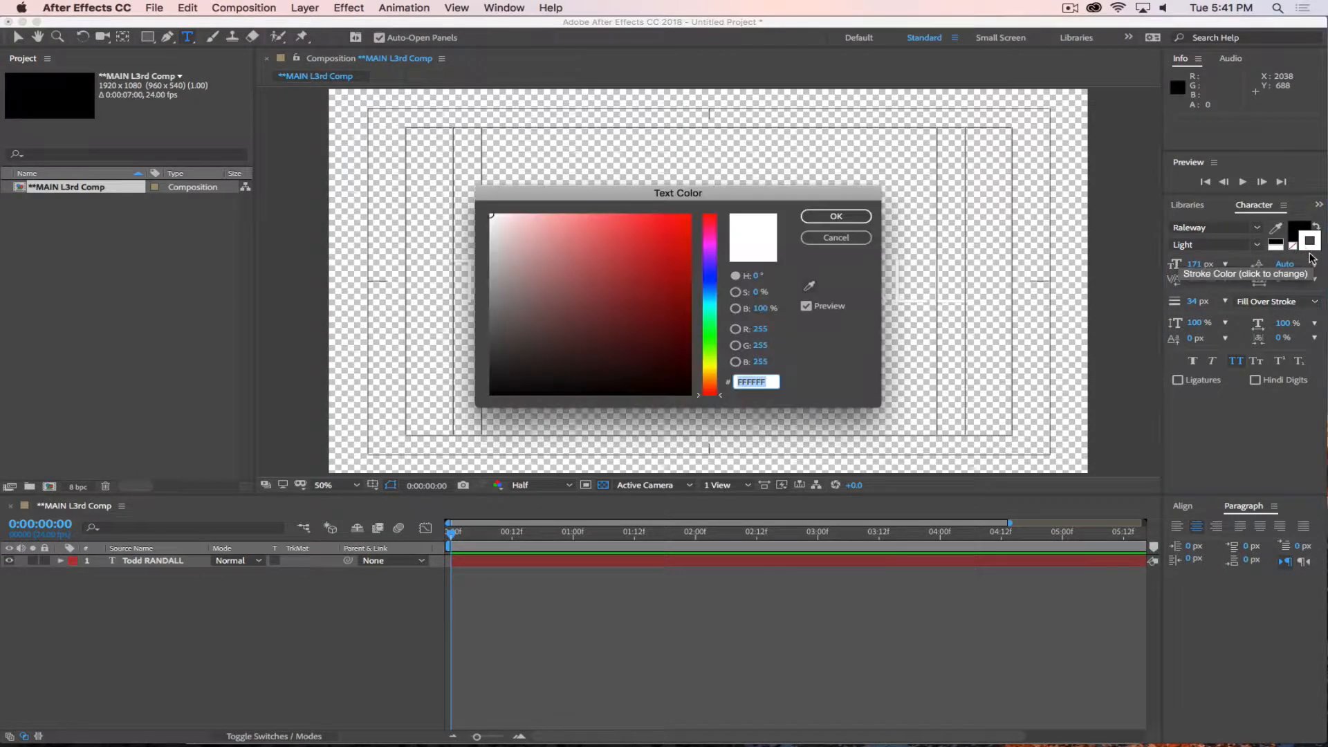
{"action": "left_click", "coordinate": [861, 240]}
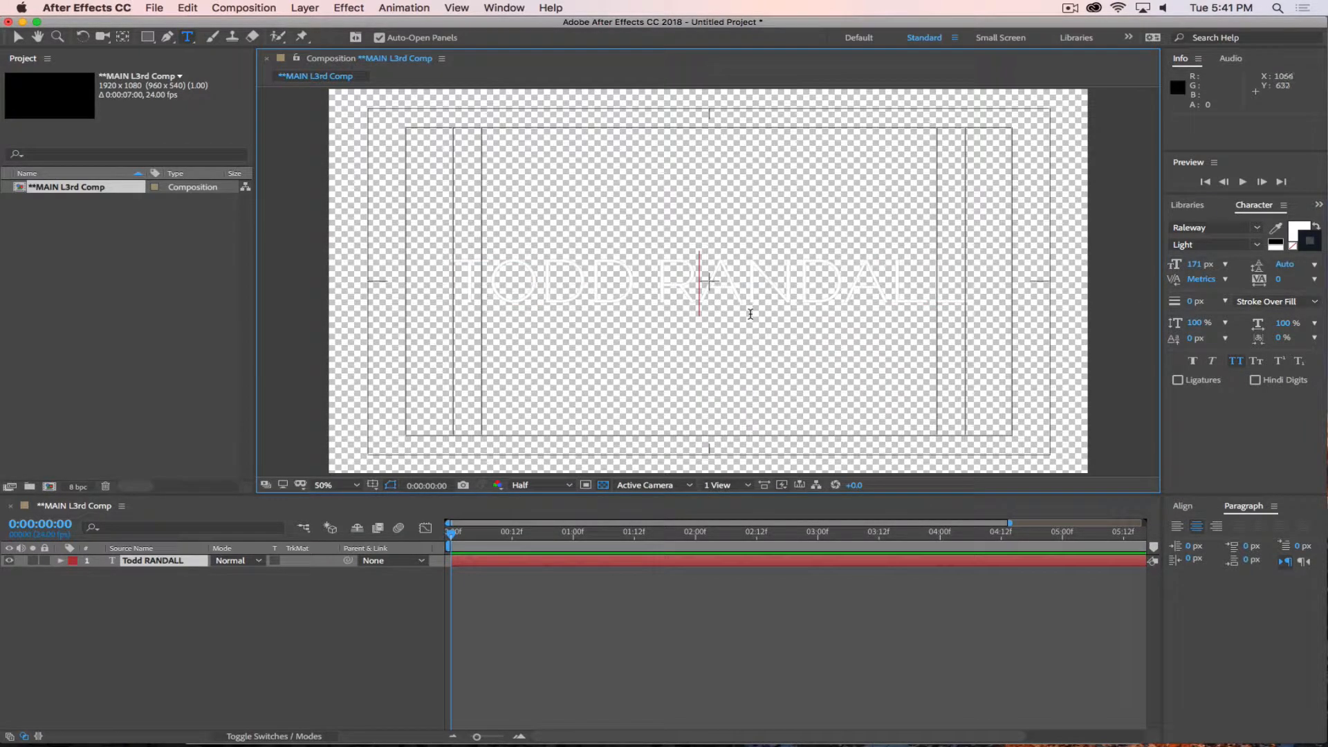
Select all of the name text, give it a black (000000) stroke 2 px wide, and deselect it.
{"action": "key", "text": "ctrl+a"}
{"action": "left_click", "coordinate": [1294, 247]}
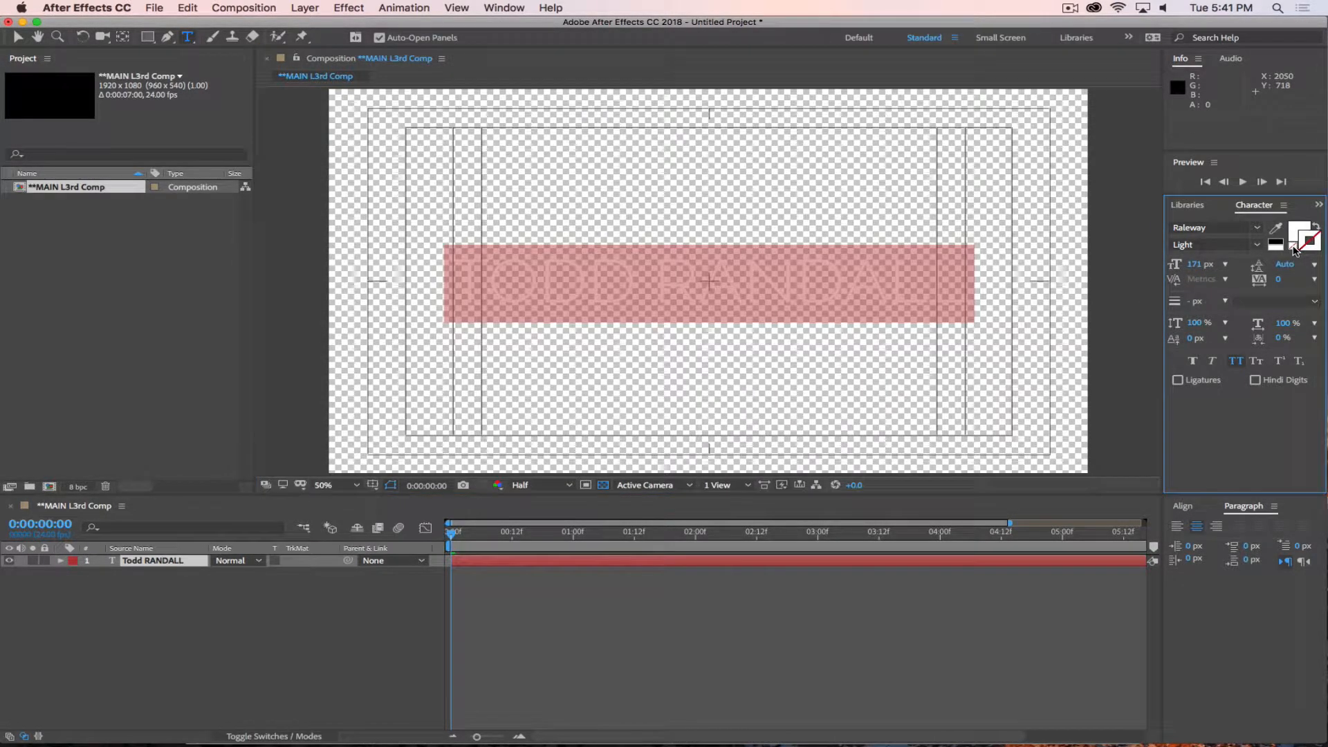
{"action": "left_click", "coordinate": [1296, 250]}
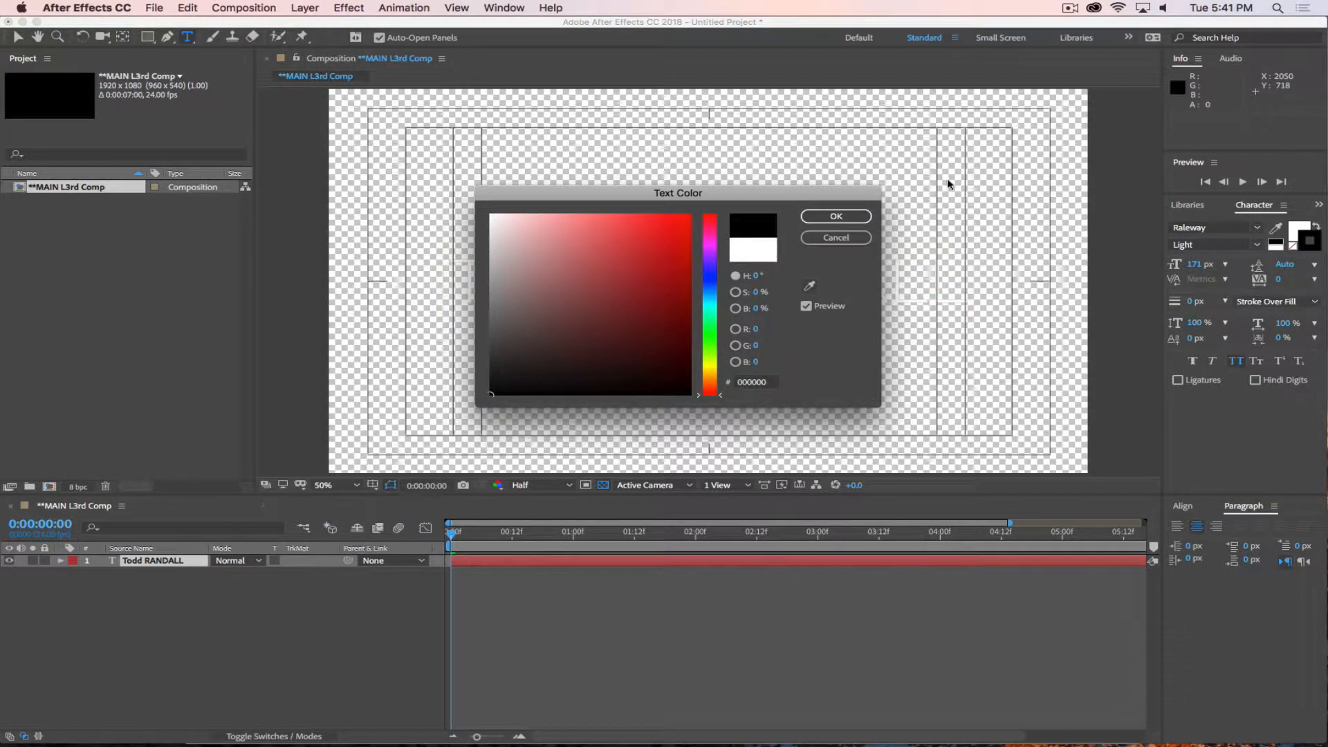
{"action": "left_click", "coordinate": [866, 220]}
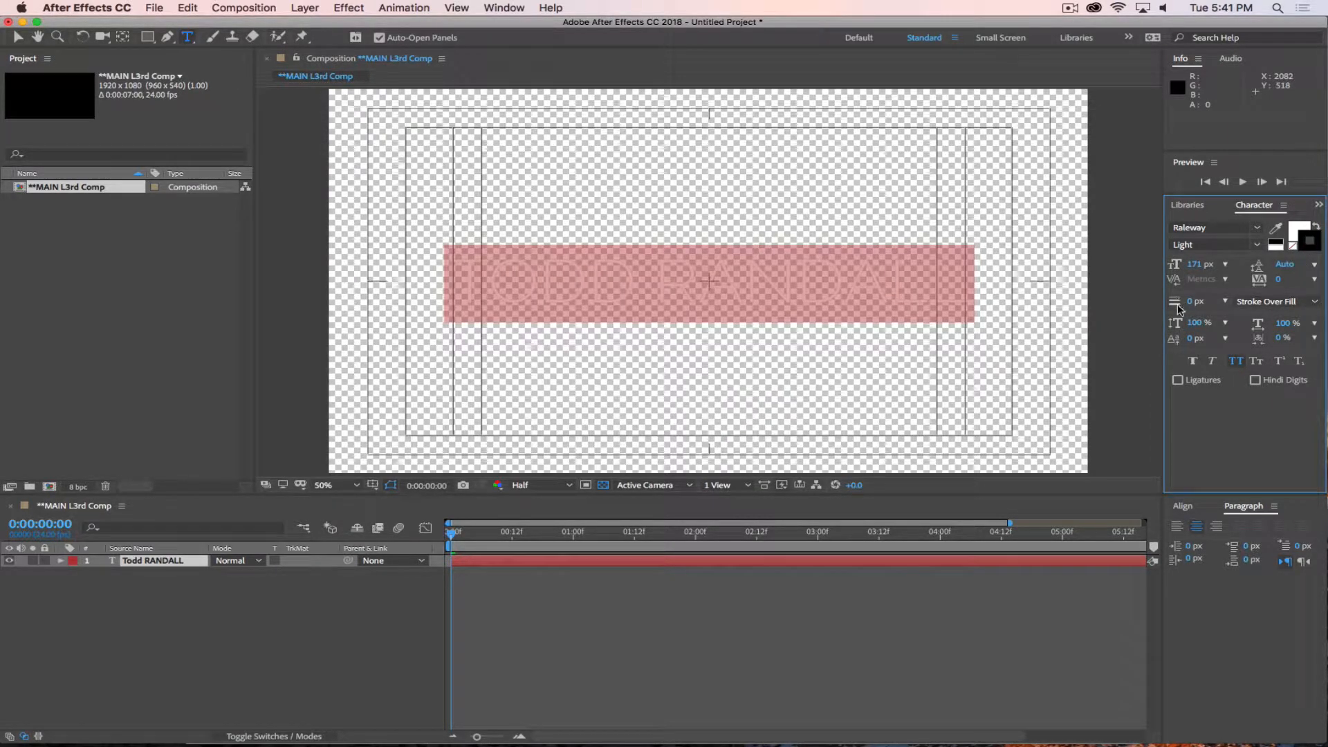
{"action": "mouse_move", "coordinate": [1191, 302]}
{"action": "left_mouse_down"}
{"action": "mouse_move", "coordinate": [1205, 302]}
{"action": "mouse_move", "coordinate": [1193, 301]}
{"action": "left_mouse_up"}
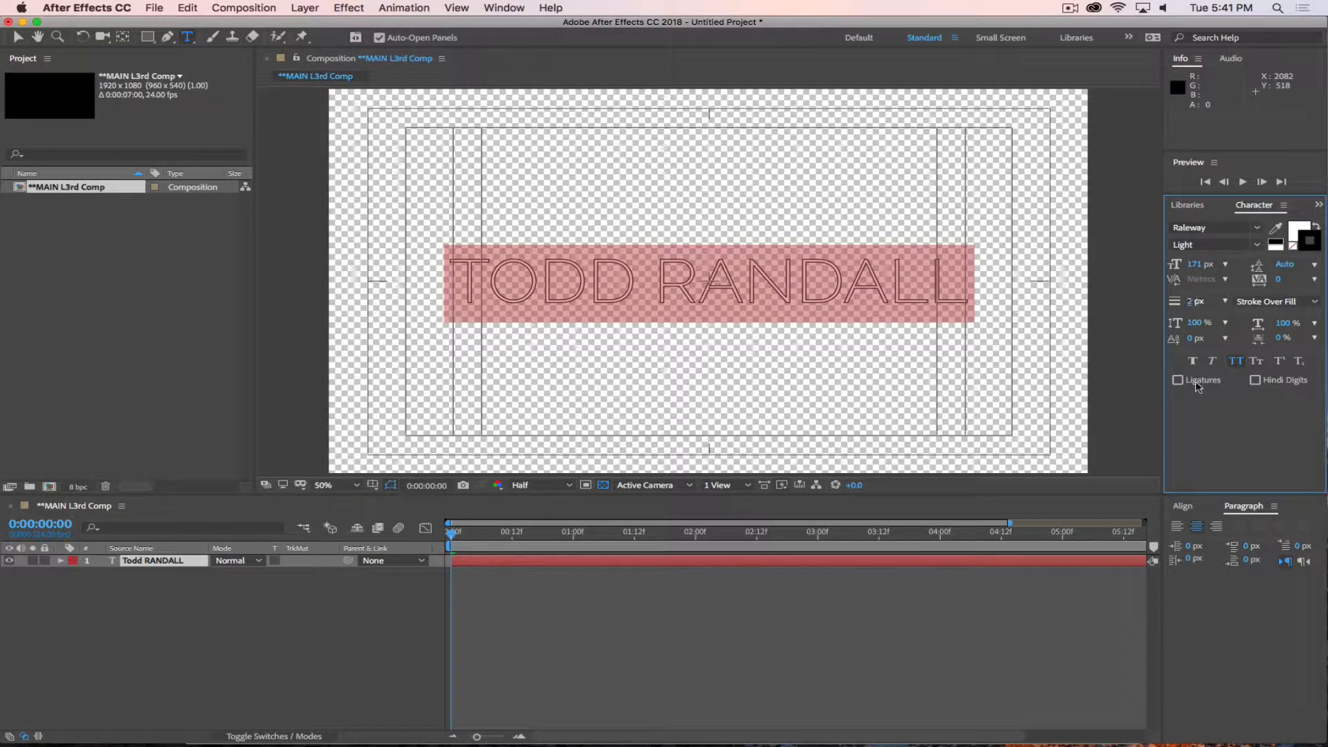
{"action": "left_click", "coordinate": [321, 681]}
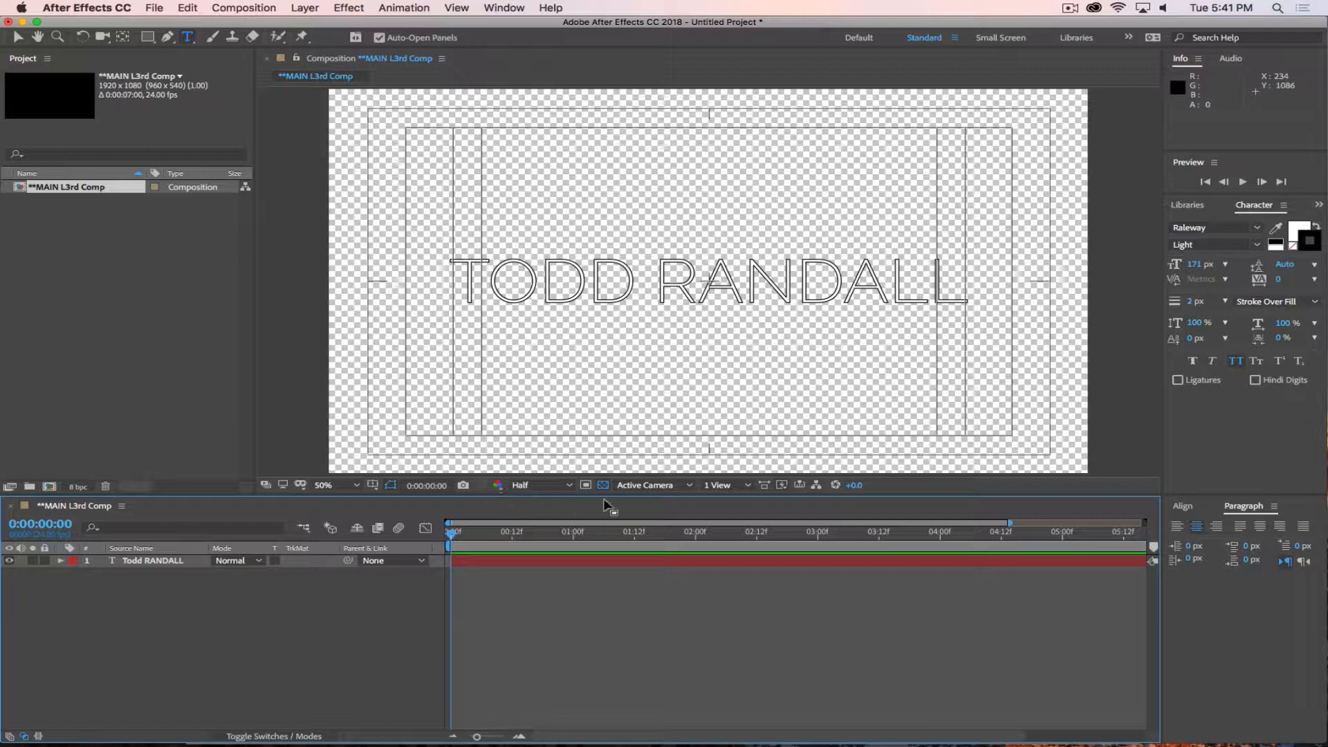
Try setting the stroke colour to dark brown (4F3D00) with no text selected.
{"action": "left_click", "coordinate": [1307, 244]}
{"action": "mouse_move", "coordinate": [718, 364]}
{"action": "left_mouse_down"}
{"action": "mouse_move", "coordinate": [716, 375]}
{"action": "mouse_move", "coordinate": [689, 339]}
{"action": "left_mouse_up"}
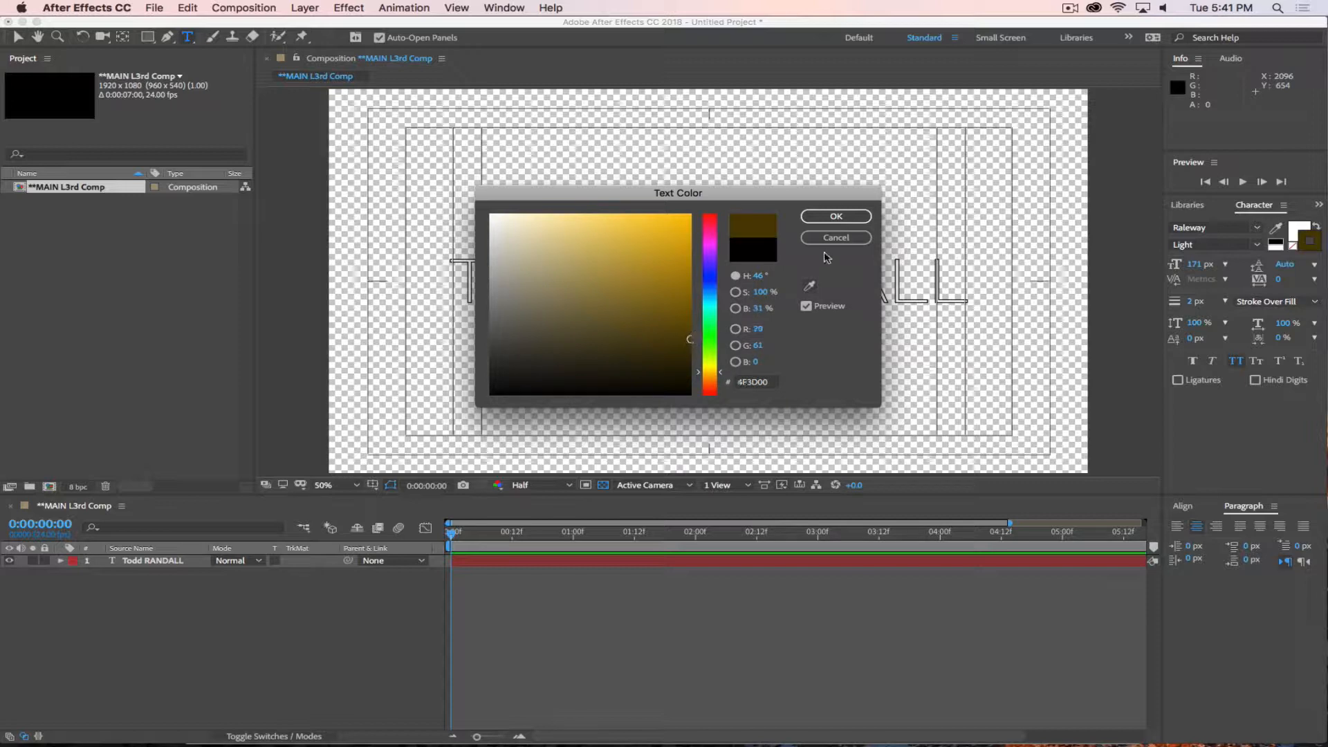
{"action": "left_click", "coordinate": [837, 217]}
Select the whole name text, set its stroke colour to brown (5B3B00), and turn off the transparency grid.
{"action": "left_click_drag", "start_coordinate": [656, 280], "coordinate": [1110, 335]}
{"action": "key", "text": "super+a"}
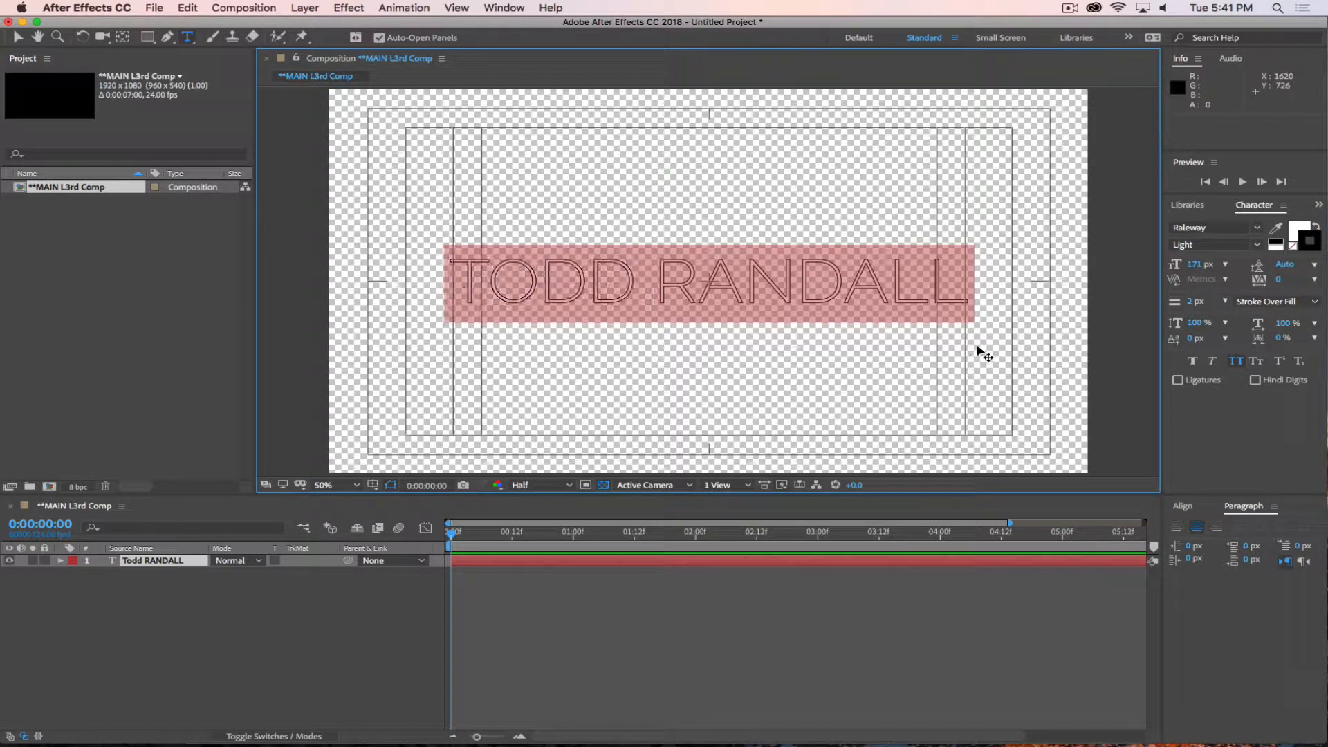
{"action": "left_click", "coordinate": [1313, 254]}
{"action": "left_click", "coordinate": [711, 378]}
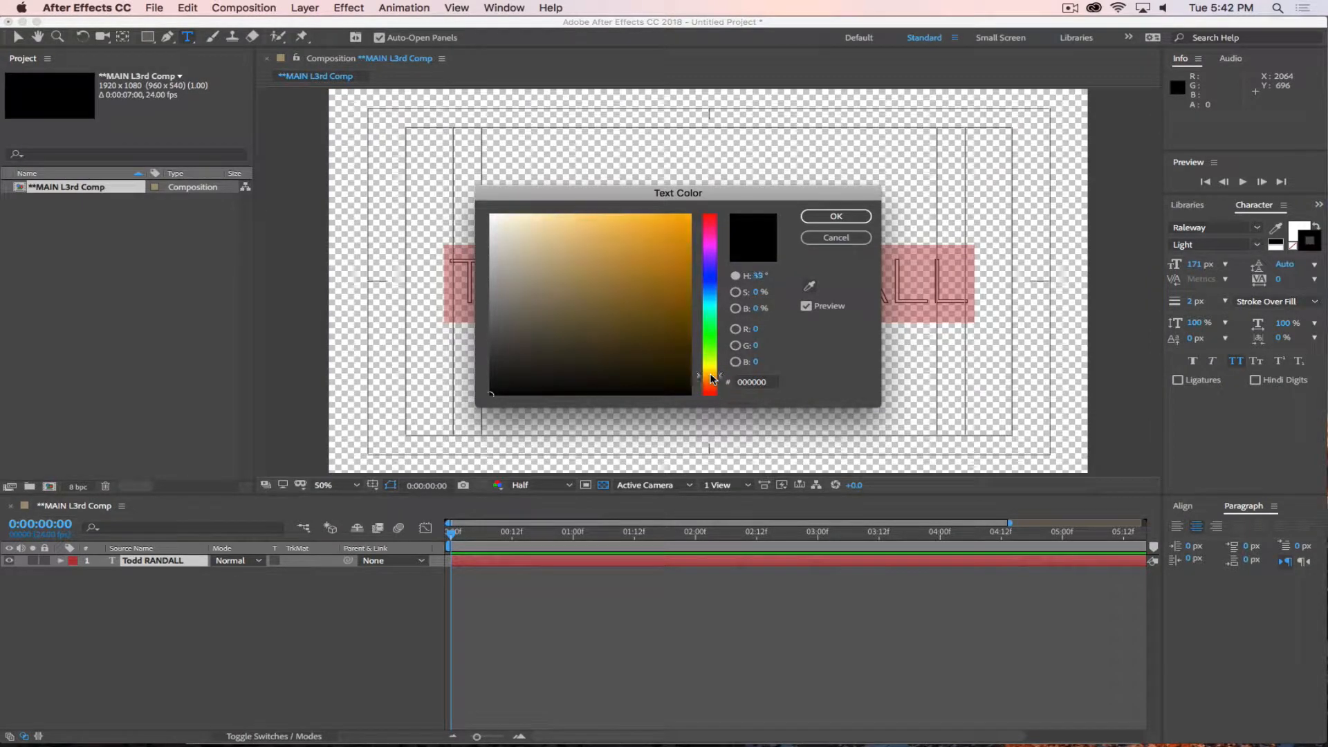
{"action": "left_click", "coordinate": [681, 337]}
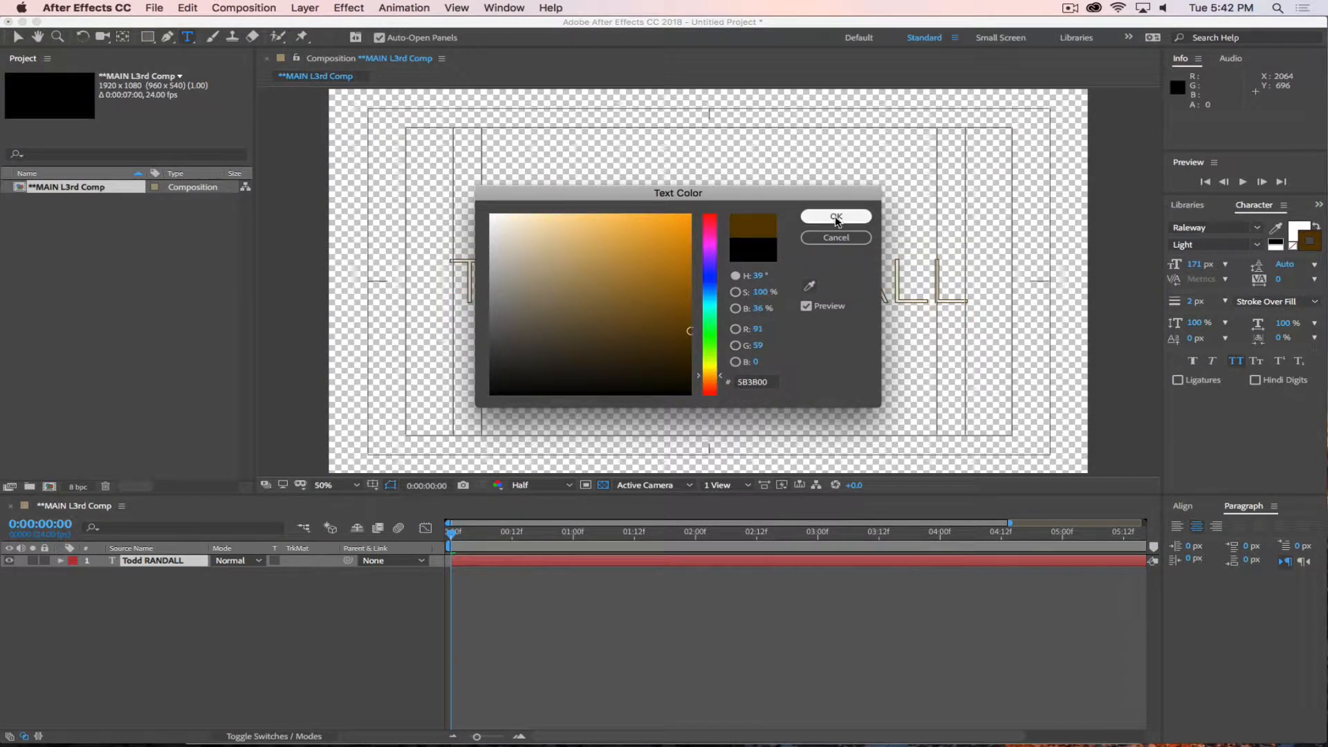
{"action": "left_click", "coordinate": [836, 216]}
{"action": "left_click", "coordinate": [603, 485]}
{"action": "left_click", "coordinate": [464, 678]}
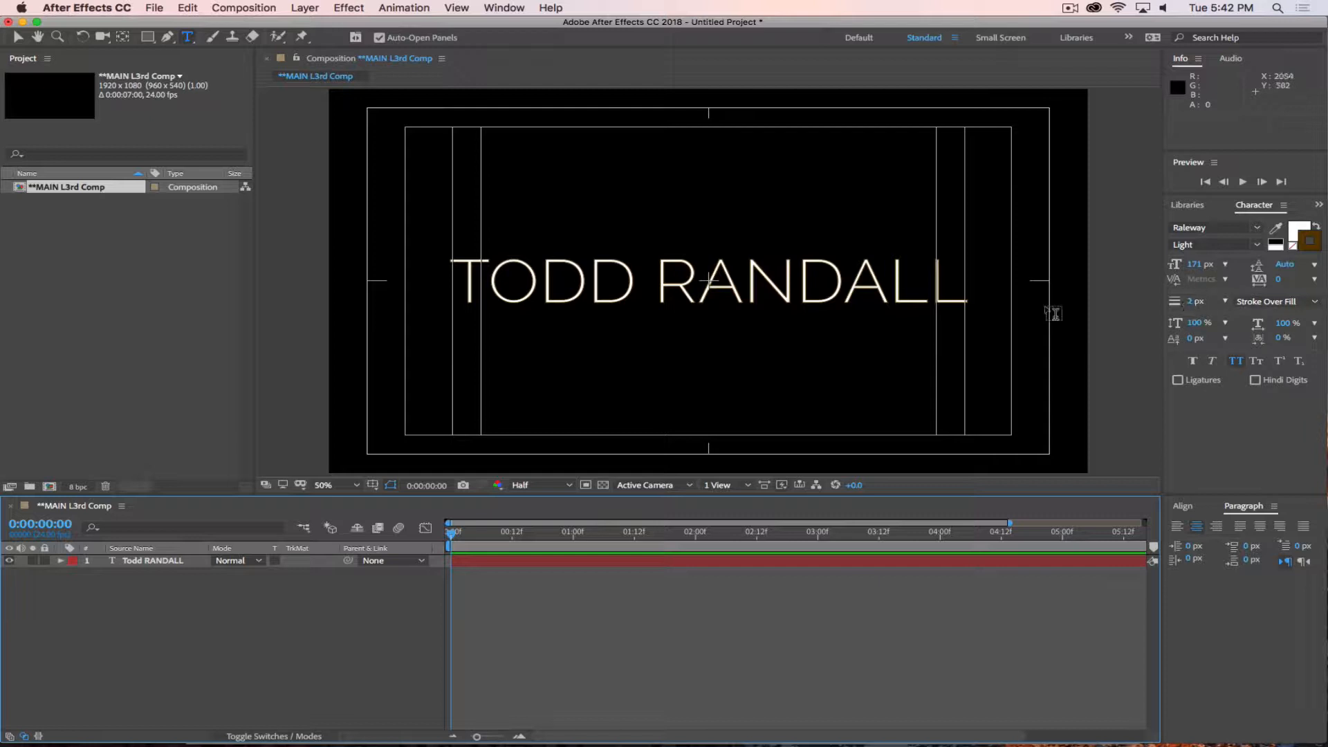
Set the whole name text's stroke width to 7 px and its stroke order to Fill Over Stroke, and deselect it.
{"action": "left_click", "coordinate": [831, 274]}
{"action": "double_click", "coordinate": [830, 275]}
{"action": "left_click", "coordinate": [831, 275]}
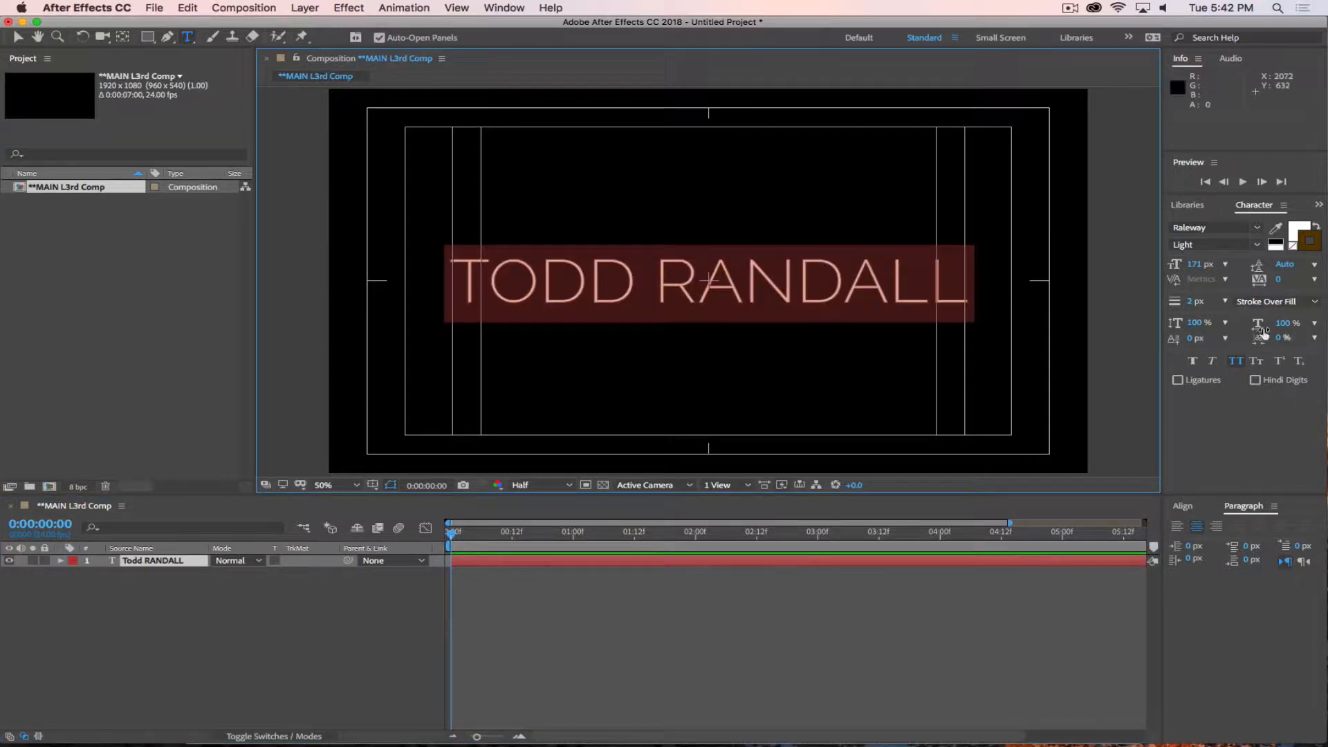
{"action": "left_click_drag", "start_coordinate": [1189, 307], "coordinate": [1195, 302]}
{"action": "left_click", "coordinate": [1283, 305]}
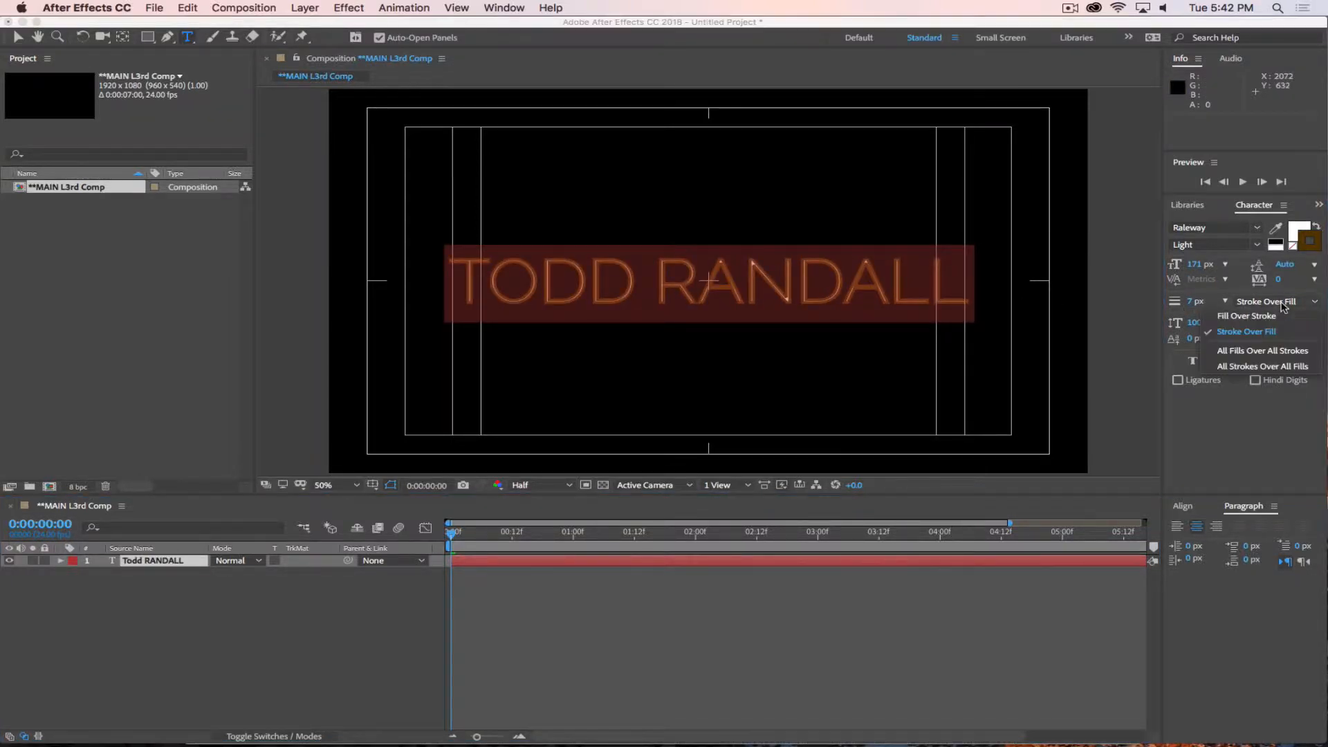
{"action": "left_click", "coordinate": [1248, 316]}
{"action": "left_click", "coordinate": [325, 621]}
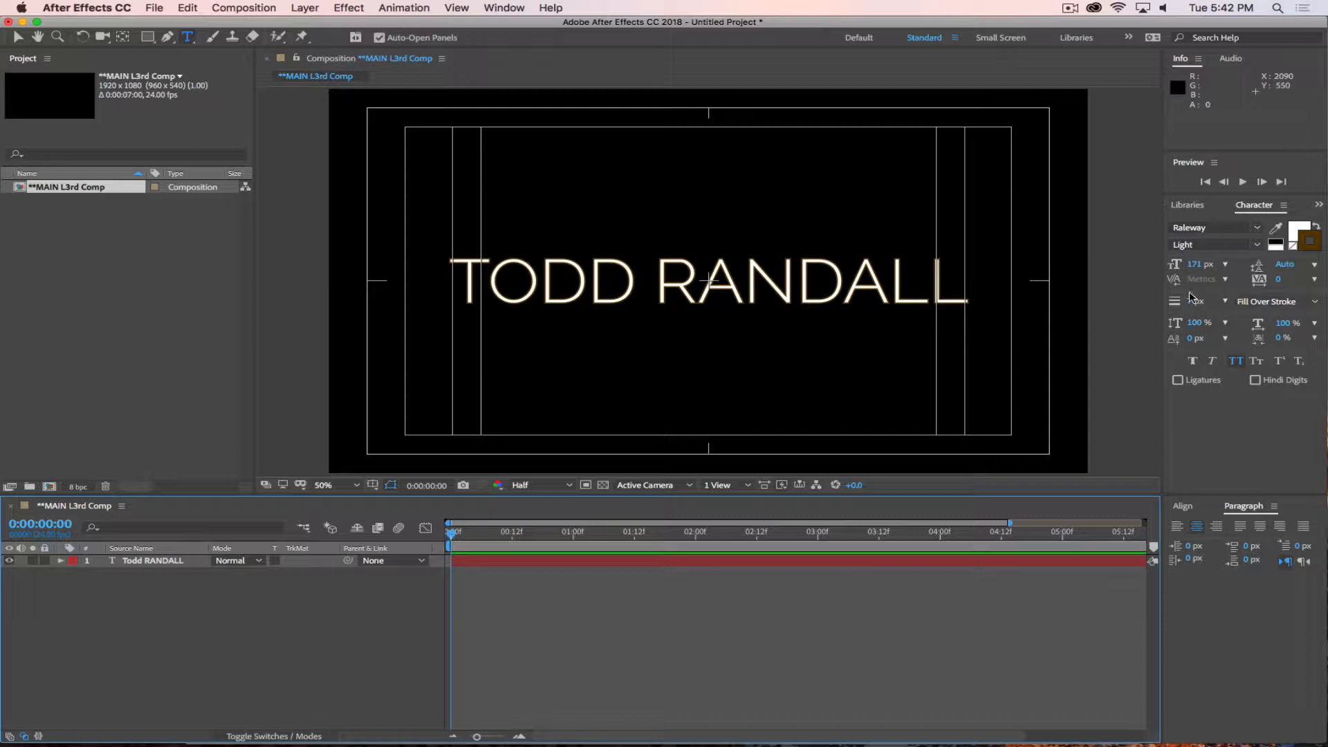
Select the whole name text and increase its stroke width to 37 px.
{"action": "left_click_drag", "start_coordinate": [1191, 298], "coordinate": [1235, 302]}
{"action": "double_click", "coordinate": [791, 282]}
{"action": "key", "text": "super+a"}
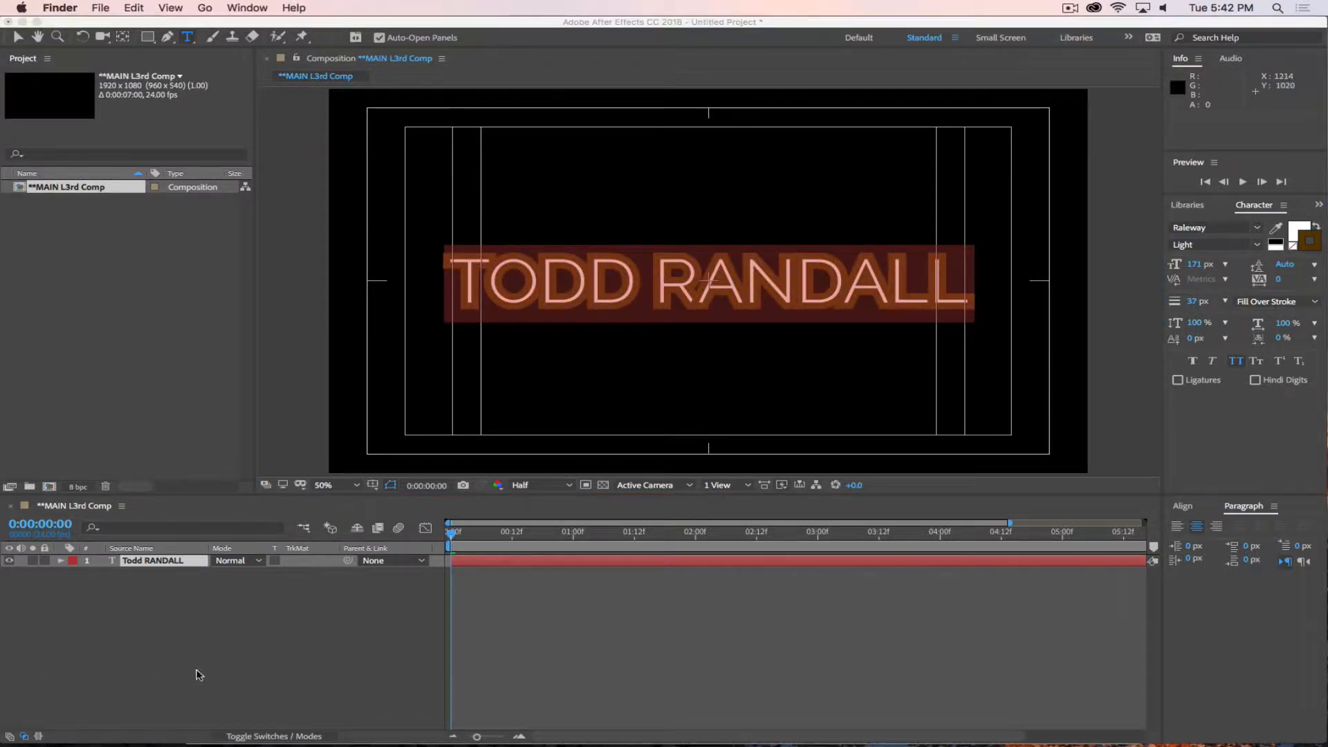
{"action": "left_click", "coordinate": [239, 639]}
{"action": "left_click", "coordinate": [1304, 479]}
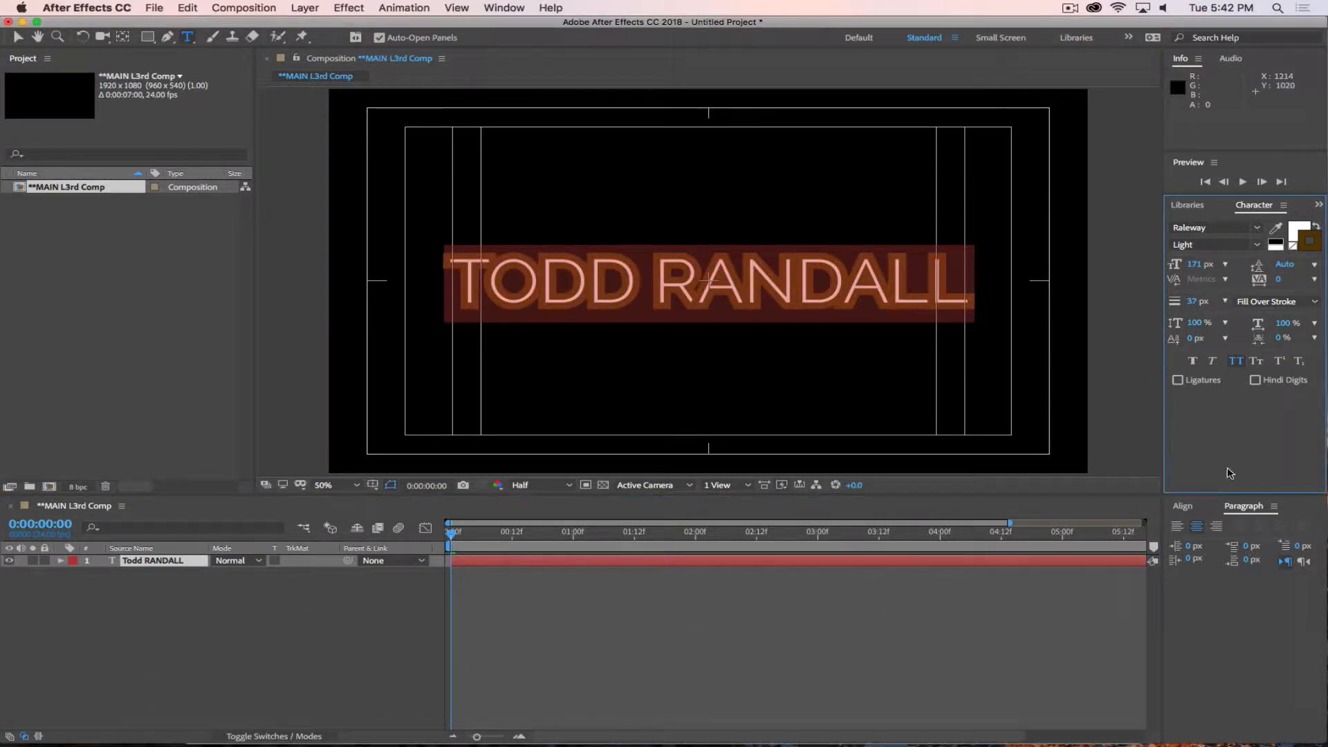
Change the selected name text's stroke colour to dark red (9E0000) and deselect it.
{"action": "left_click", "coordinate": [1307, 249]}
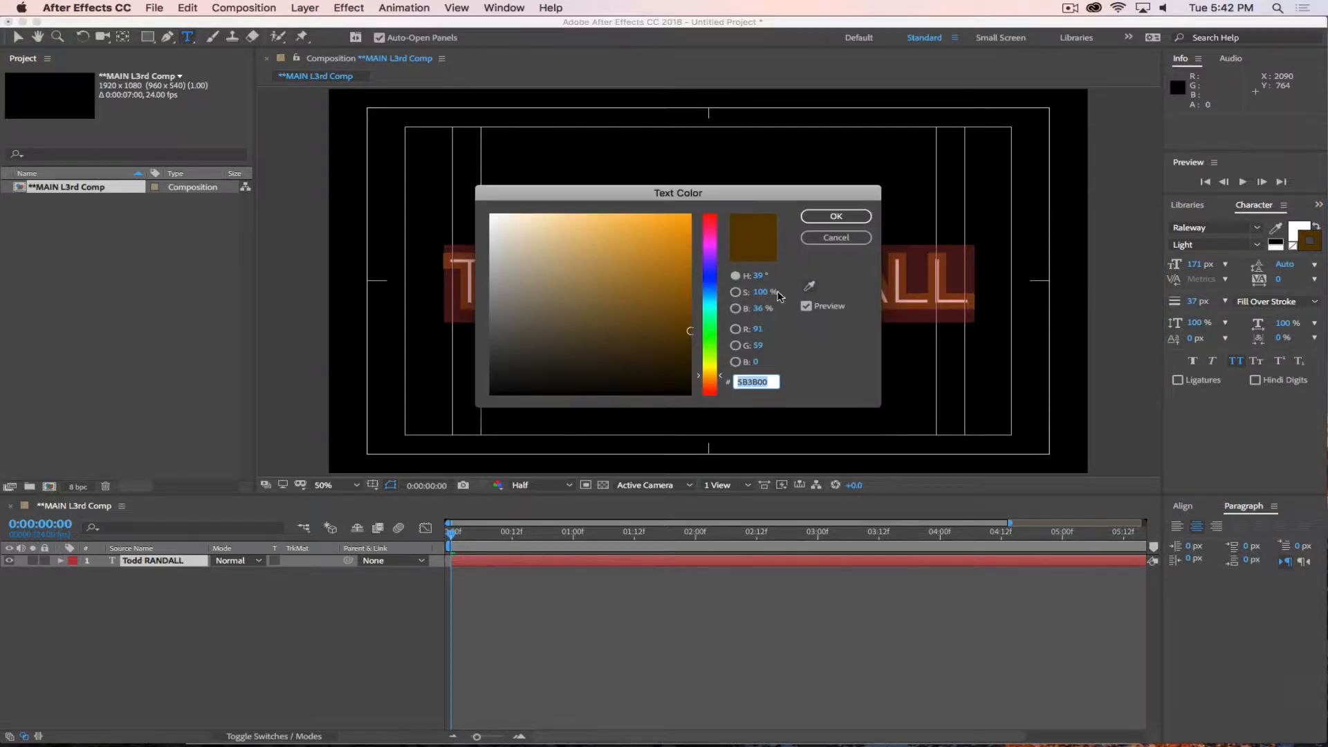
{"action": "left_click_drag", "start_coordinate": [710, 269], "coordinate": [710, 192]}
{"action": "left_click_drag", "start_coordinate": [663, 269], "coordinate": [676, 273]}
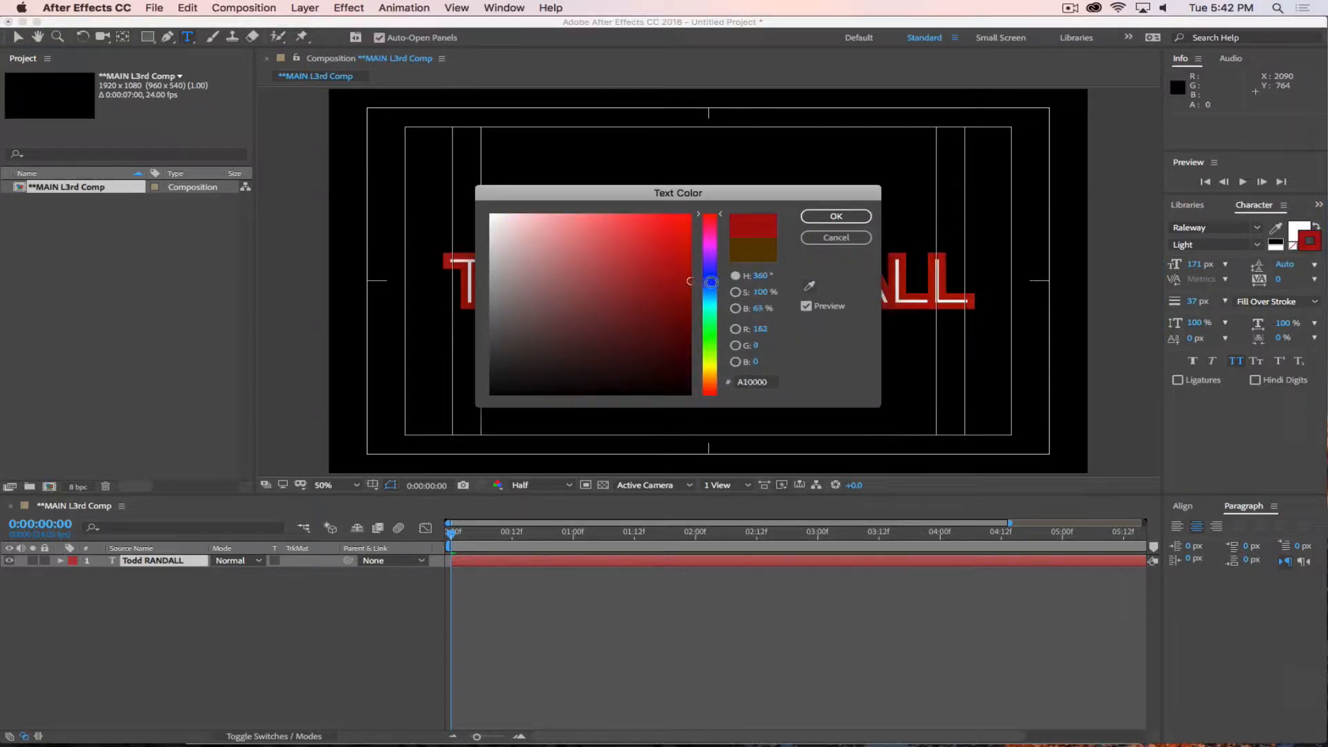
{"action": "left_click", "coordinate": [836, 217]}
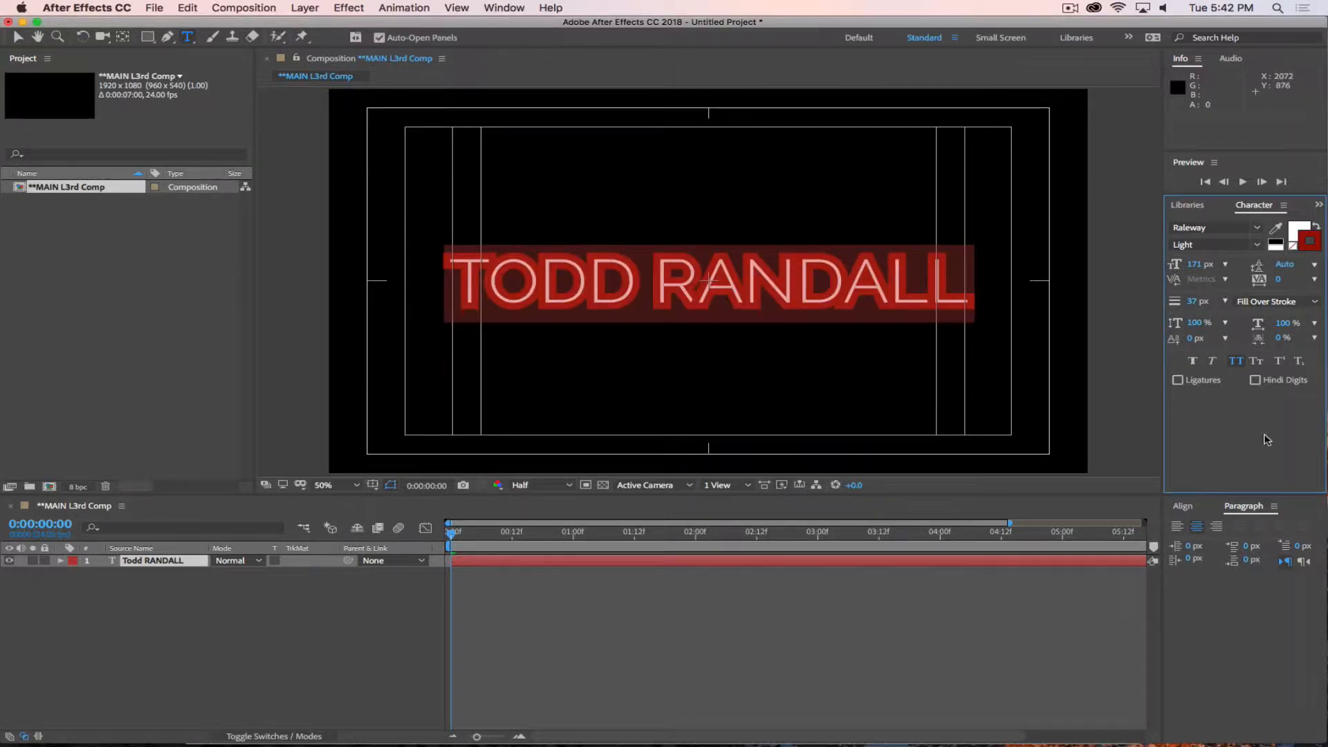
{"action": "left_click", "coordinate": [329, 661]}
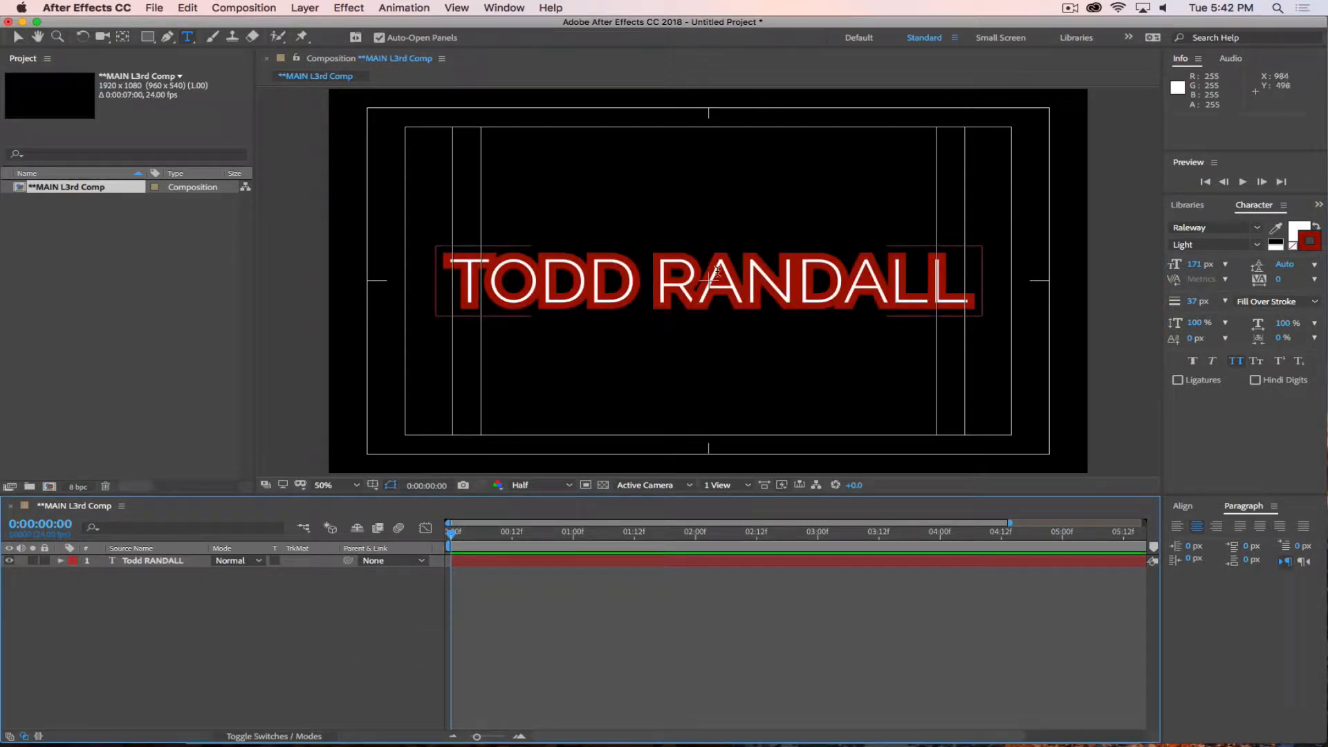
Reduce the whole name text's stroke width to 0 px, and with nothing selected set the stroke colour to none.
{"action": "left_click", "coordinate": [698, 290]}
{"action": "key", "text": "super+a"}
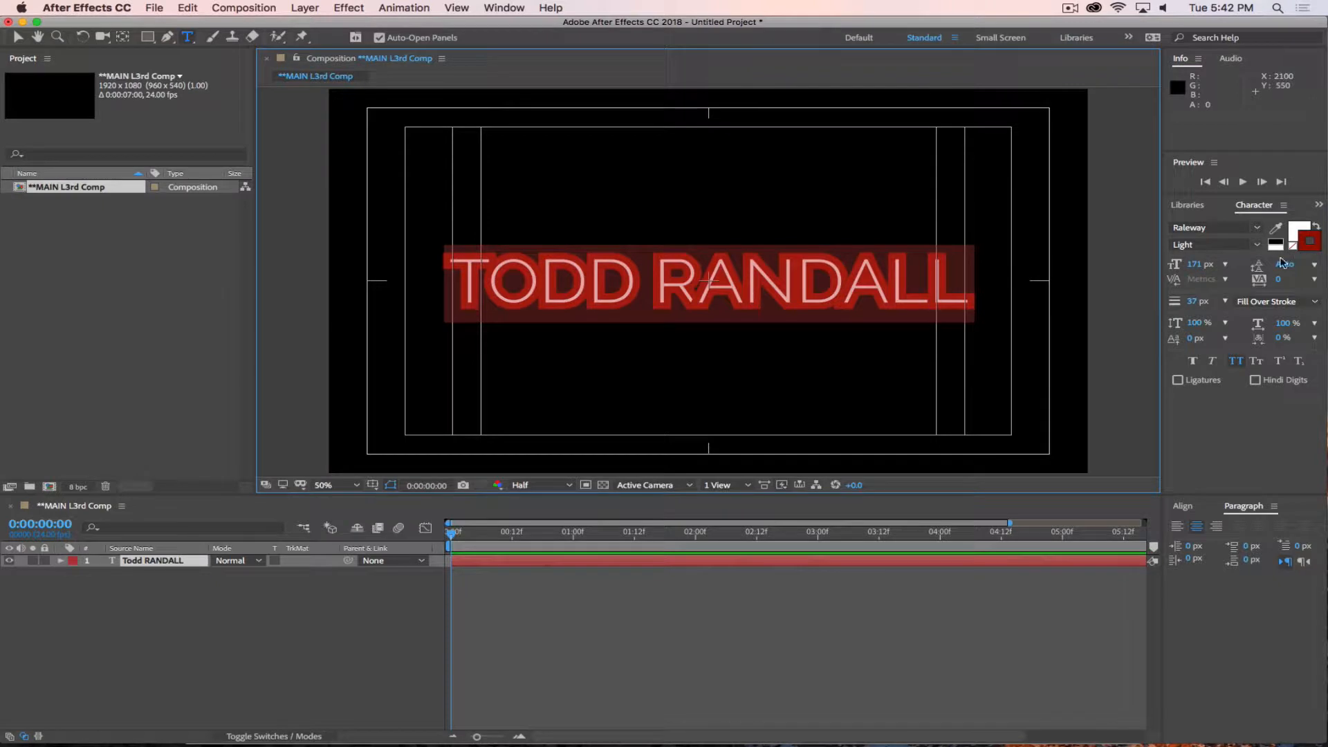
{"action": "left_click_drag", "start_coordinate": [1193, 303], "coordinate": [1157, 305]}
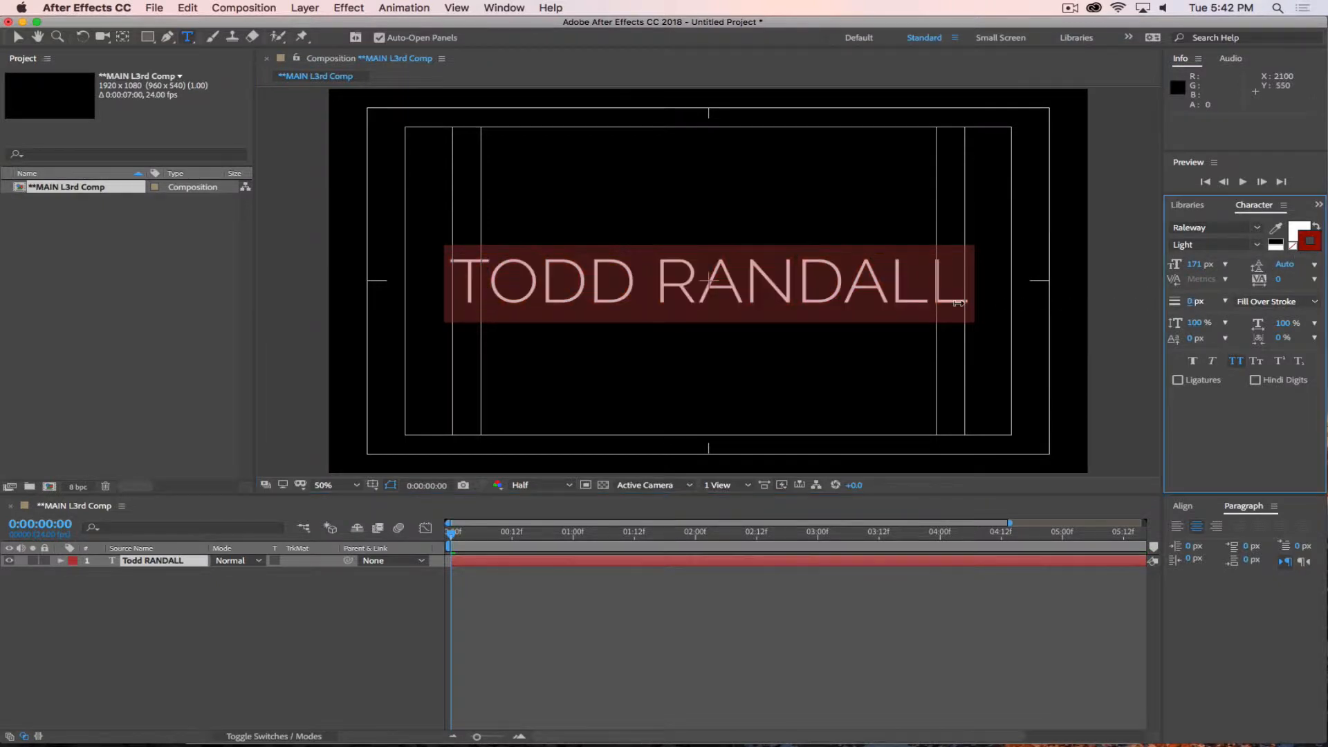
{"action": "left_click", "coordinate": [267, 658]}
{"action": "left_click", "coordinate": [1309, 250]}
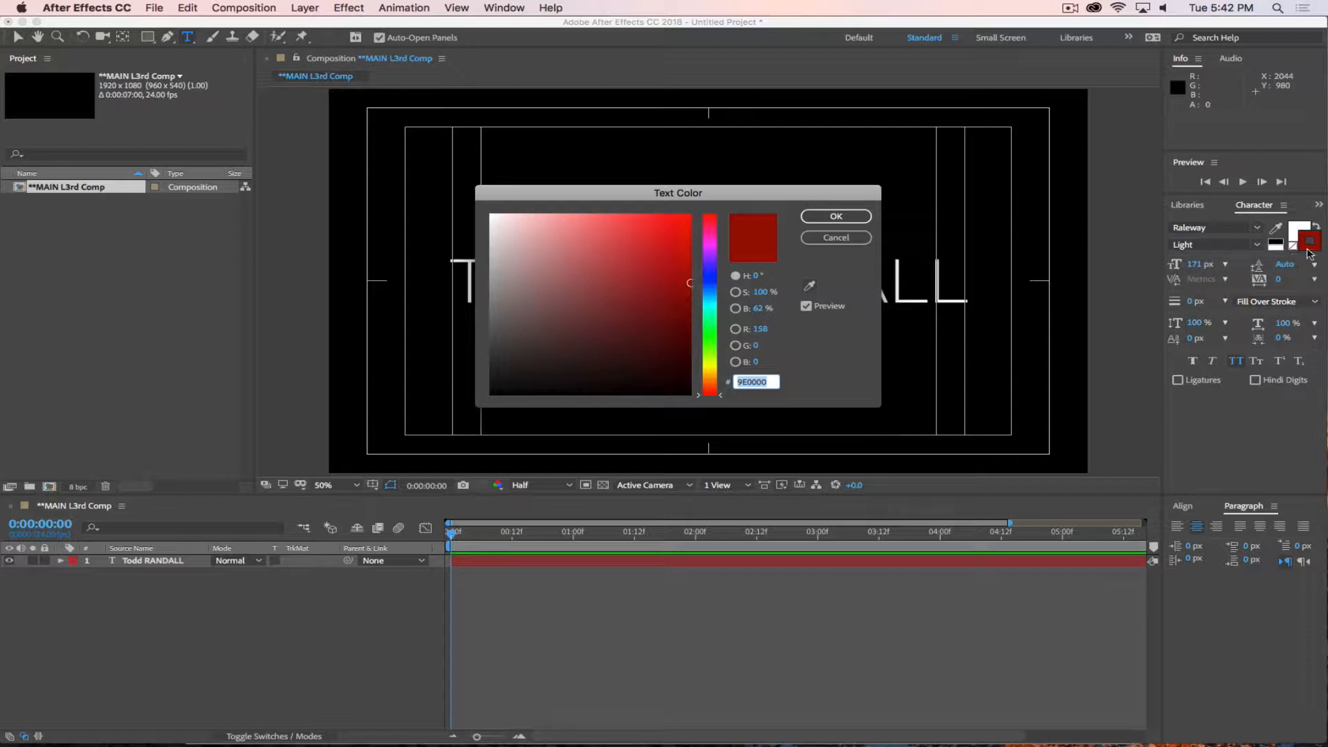
{"action": "left_click", "coordinate": [820, 240]}
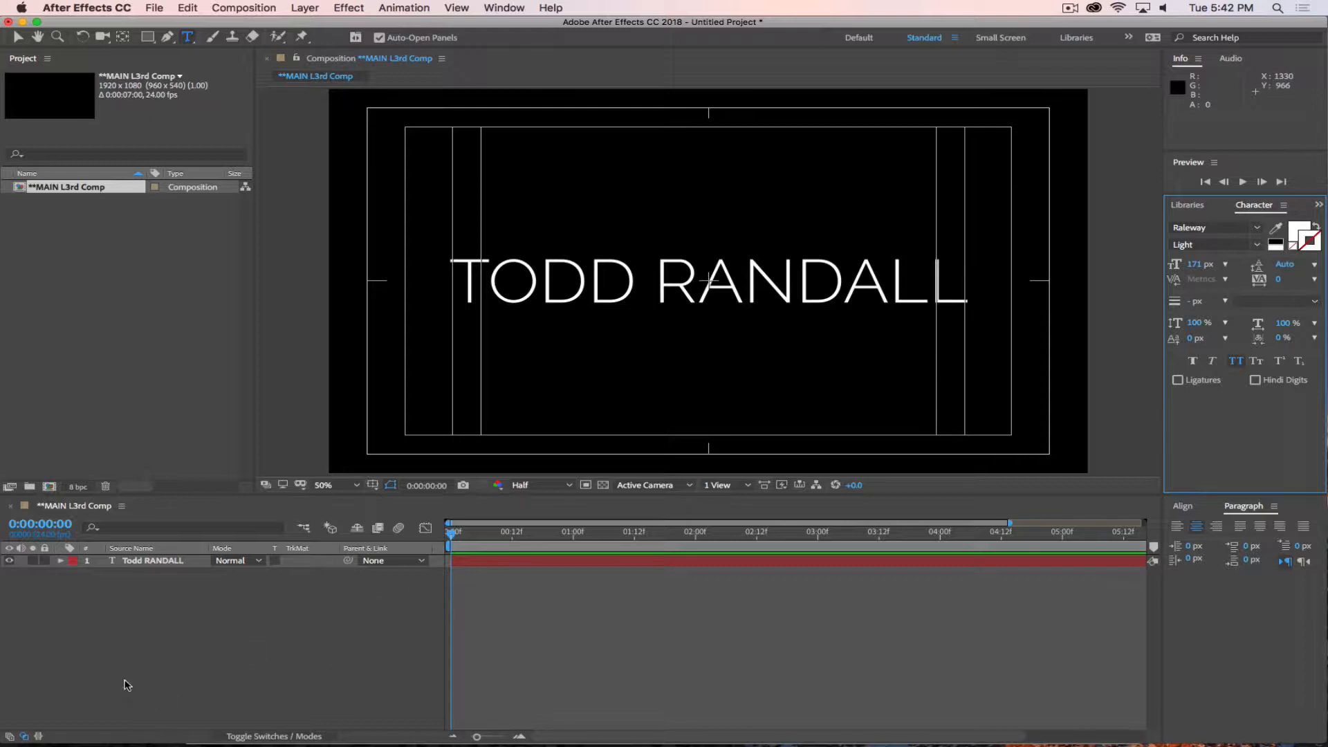
Align the name text layer horizontally and vertically to the centre of the composition, and deselect it.
{"action": "left_click", "coordinate": [149, 562]}
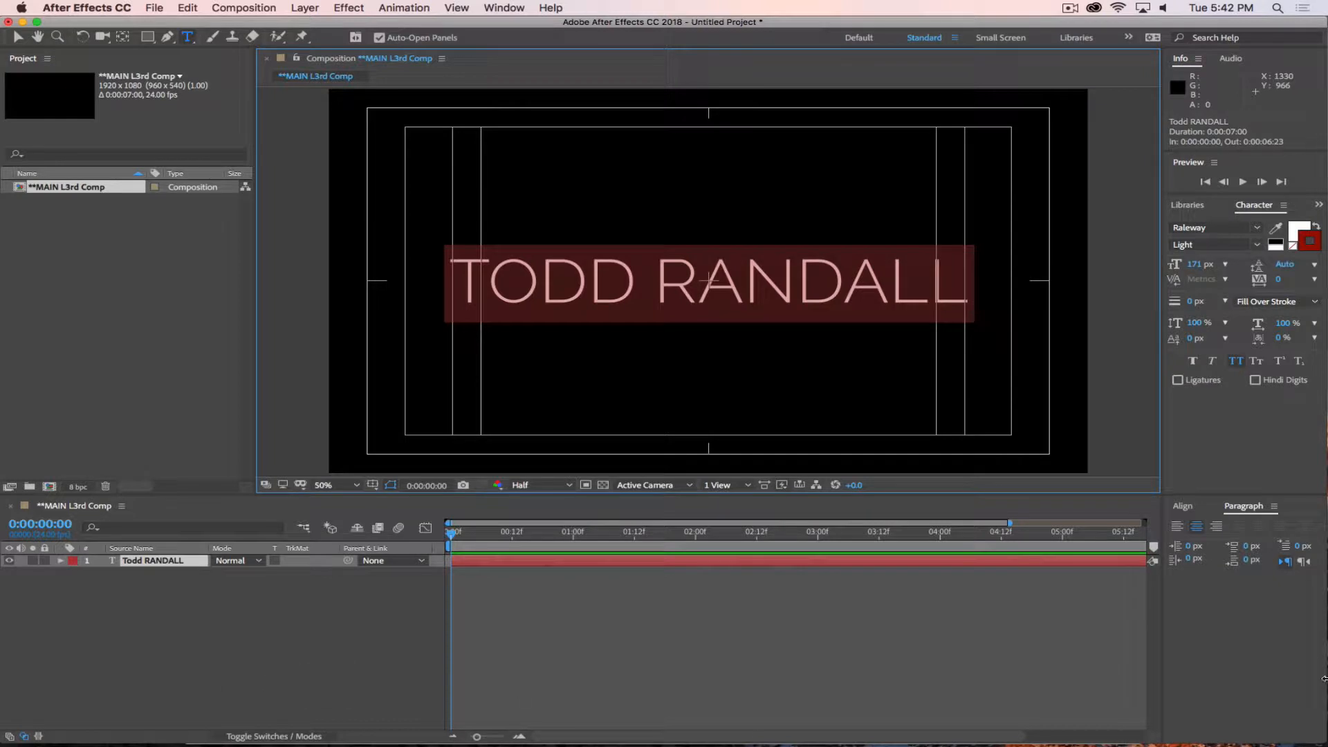
{"action": "left_click", "coordinate": [1184, 507]}
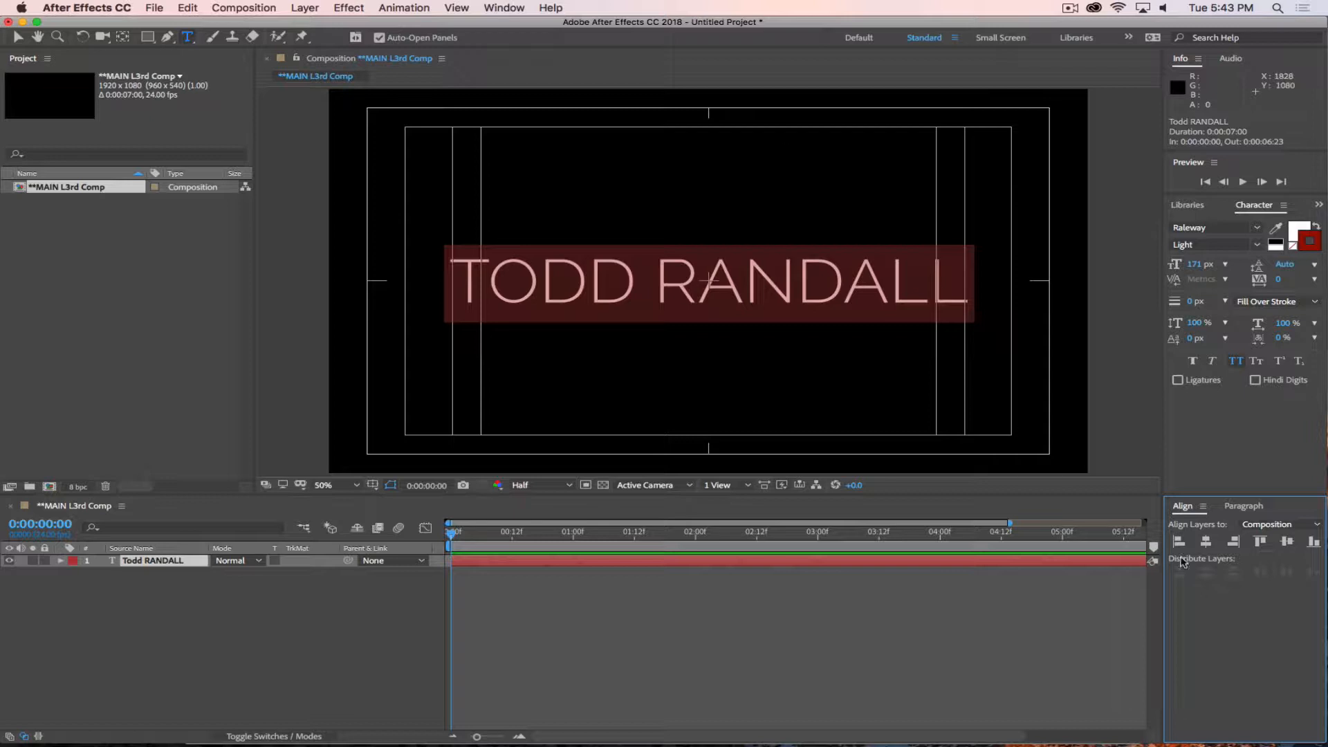
{"action": "left_click", "coordinate": [1205, 543]}
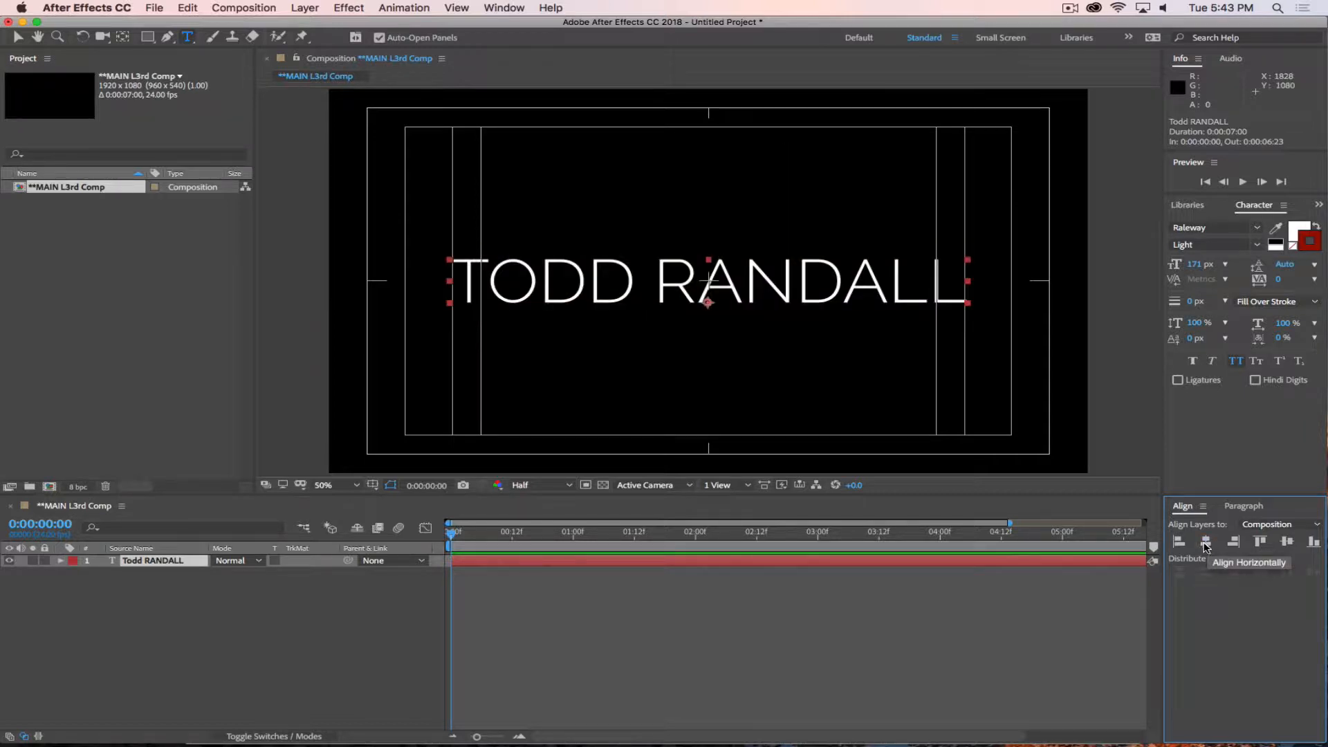
{"action": "left_click", "coordinate": [1287, 543]}
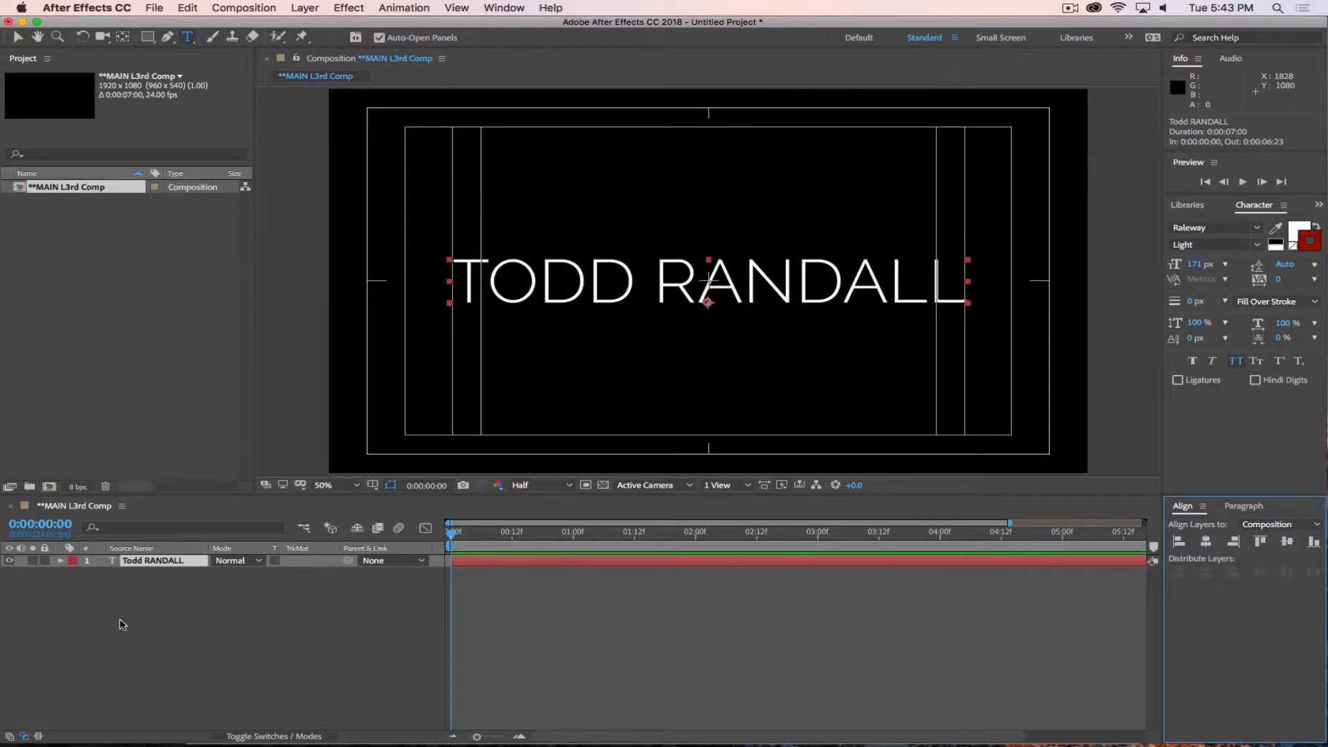
{"action": "left_click", "coordinate": [87, 665]}
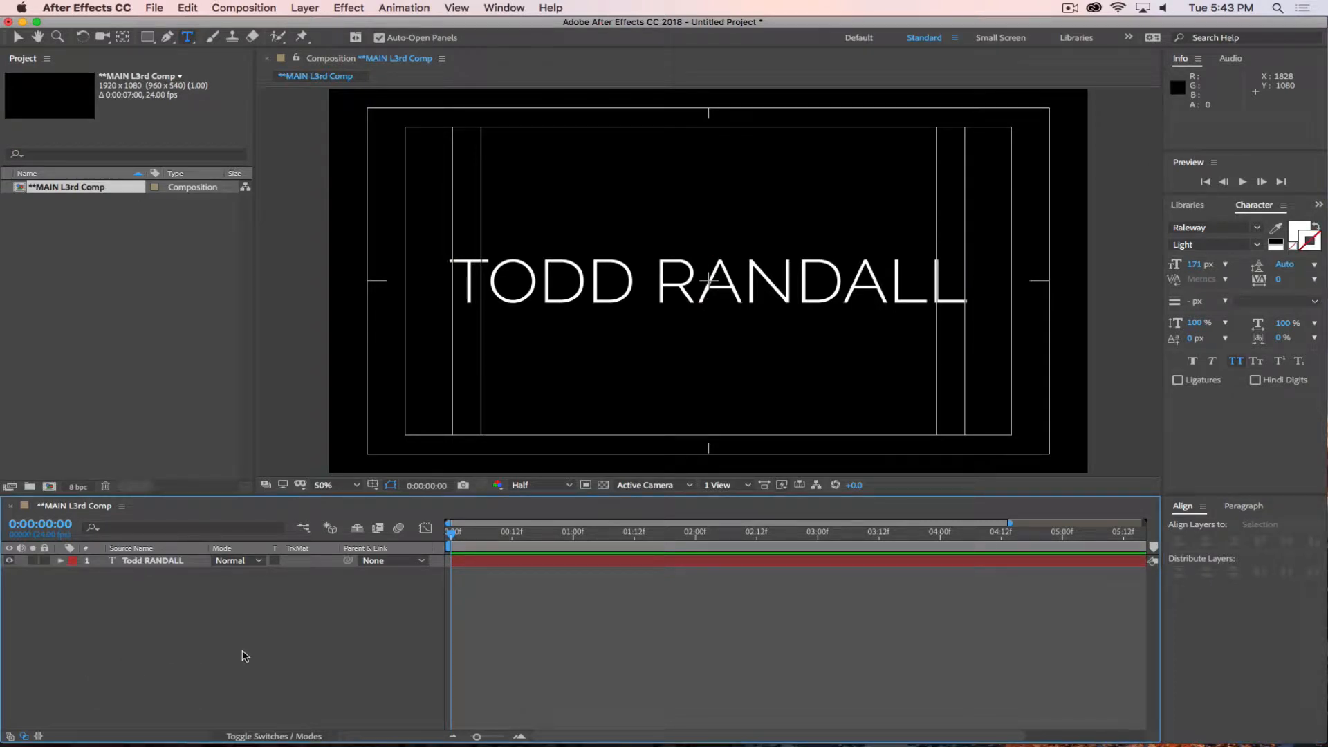
Copy the whole name and paste it onto two new lines below the original within the same text layer.
{"action": "double_click", "coordinate": [776, 280]}
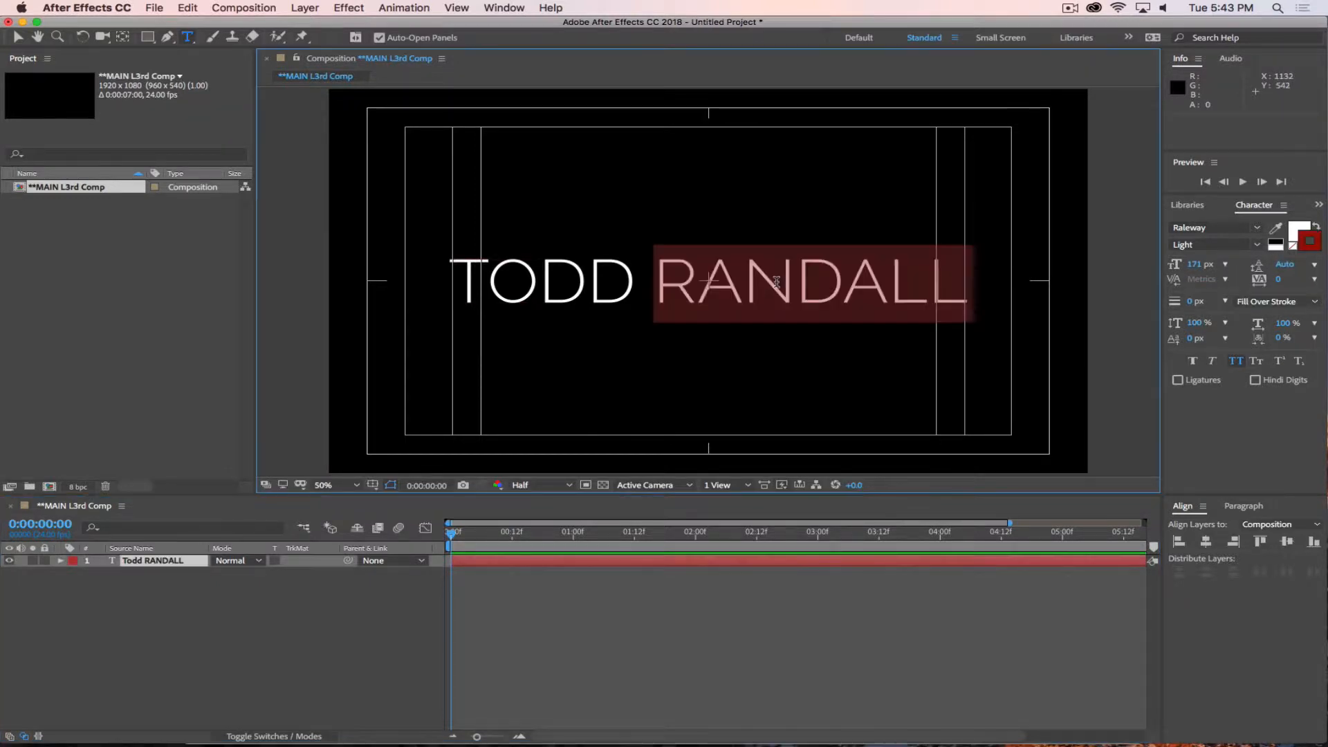
{"action": "key", "text": "super+a"}
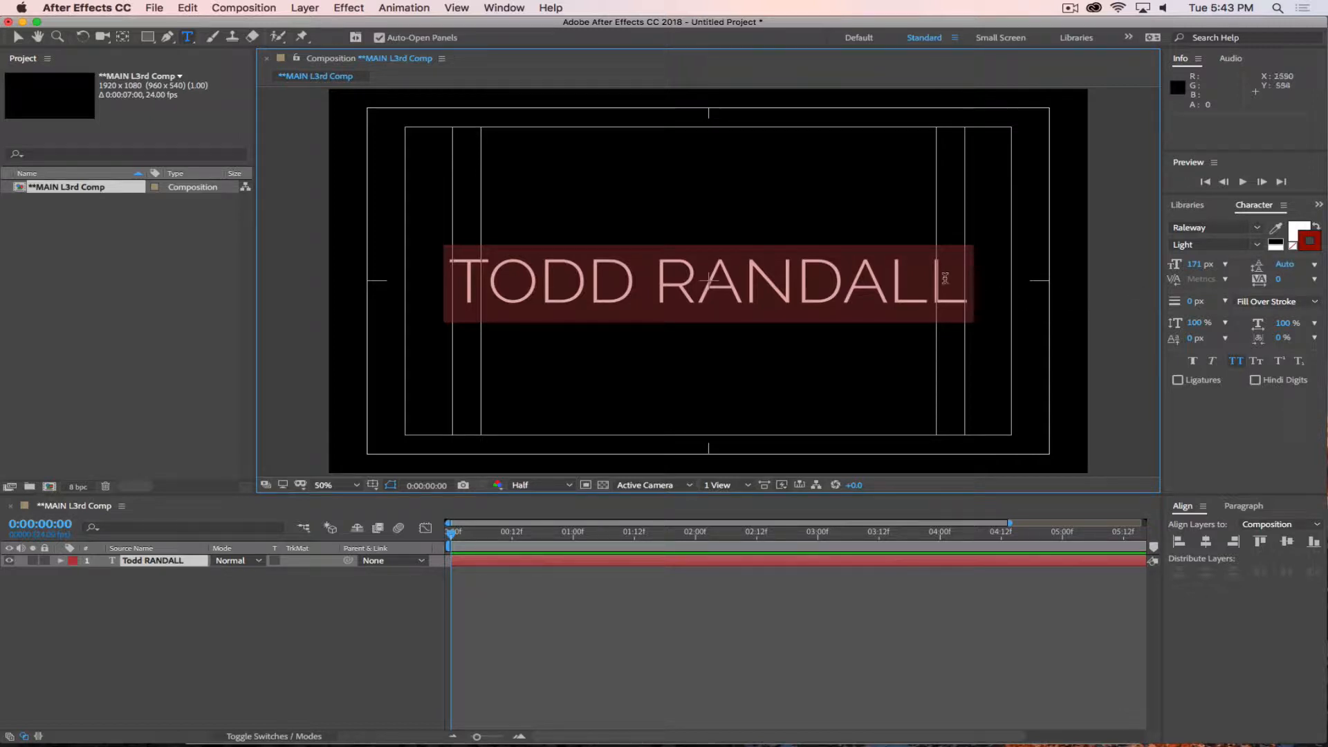
{"action": "left_click", "coordinate": [965, 286]}
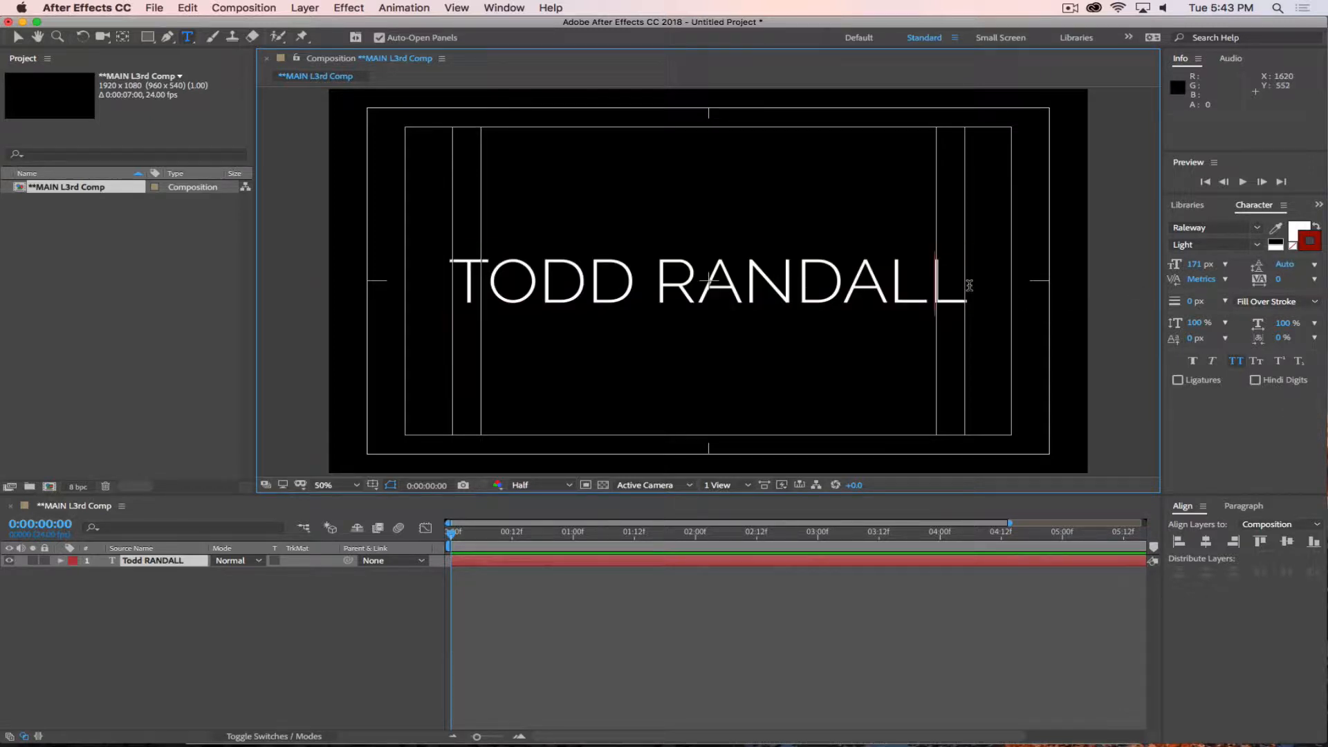
{"action": "key", "text": "super+a"}
{"action": "key", "text": "super+c"}
{"action": "left_click", "coordinate": [969, 286]}
{"action": "key", "text": "Return"}
{"action": "key", "text": "super+v"}
{"action": "key", "text": "Return"}
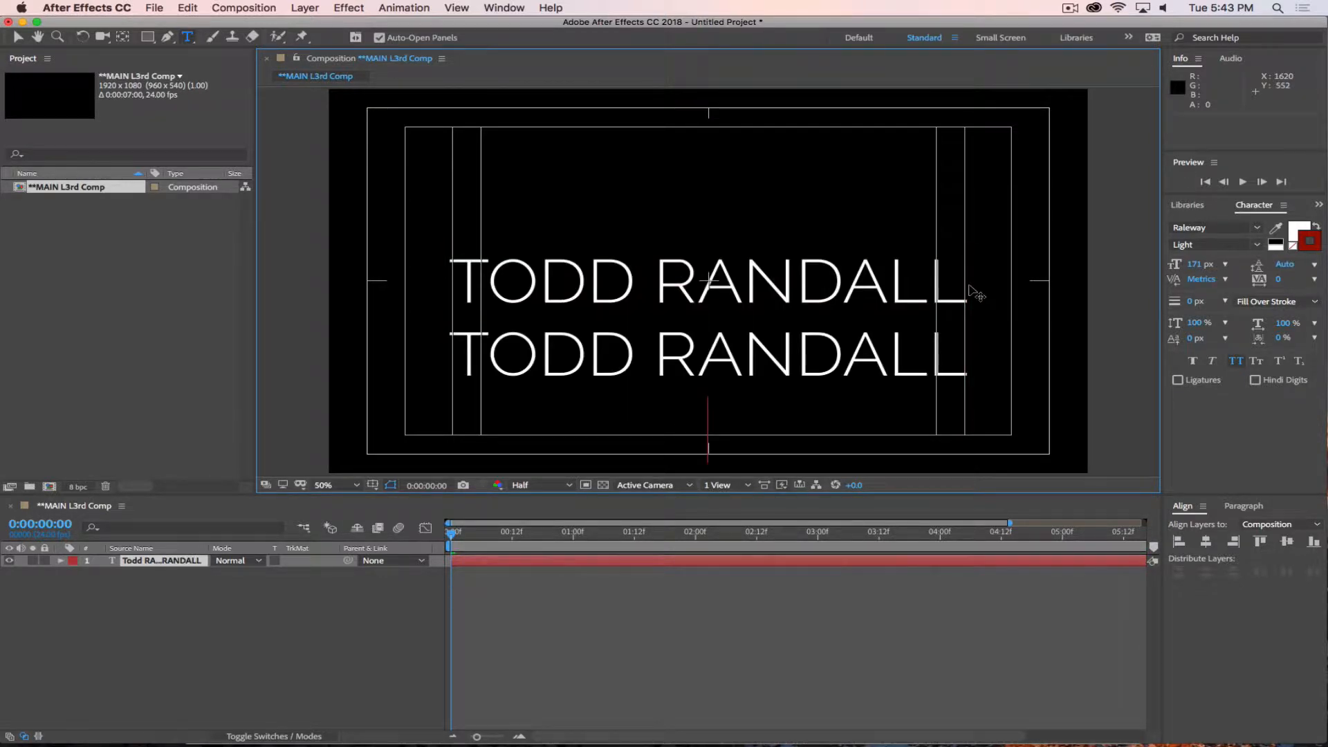
{"action": "key", "text": "super+v"}
{"action": "left_click", "coordinate": [405, 603]}
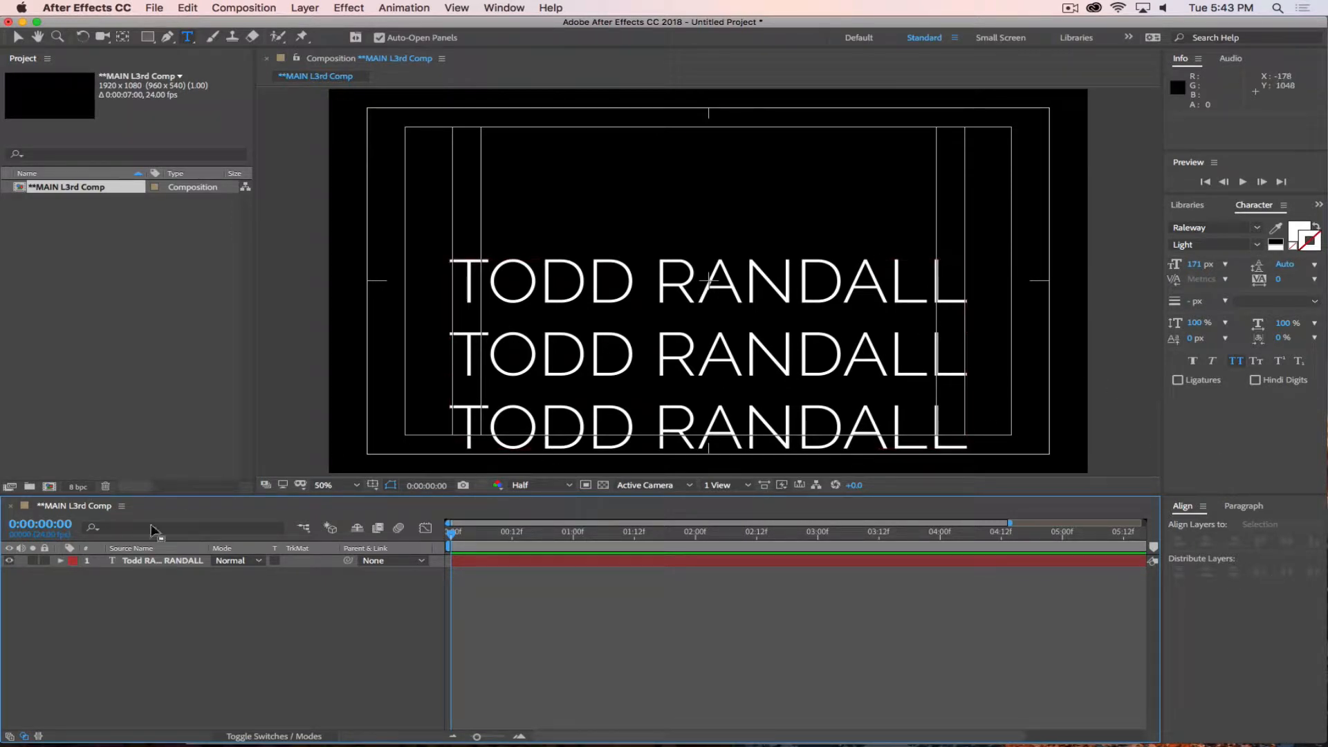
Centre the three-line text layer horizontally and vertically in the composition, and deselect it.
{"action": "left_click", "coordinate": [292, 563]}
{"action": "left_click", "coordinate": [1207, 542]}
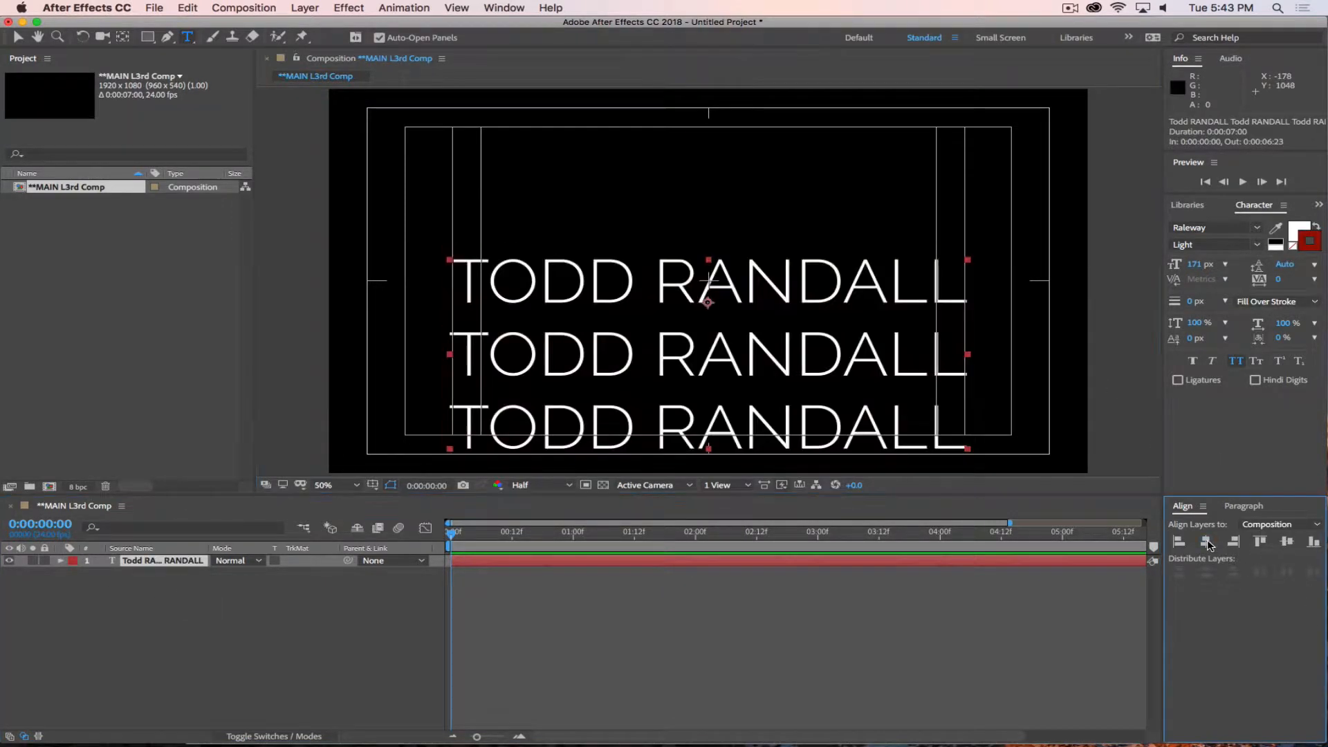
{"action": "double_click", "coordinate": [163, 564]}
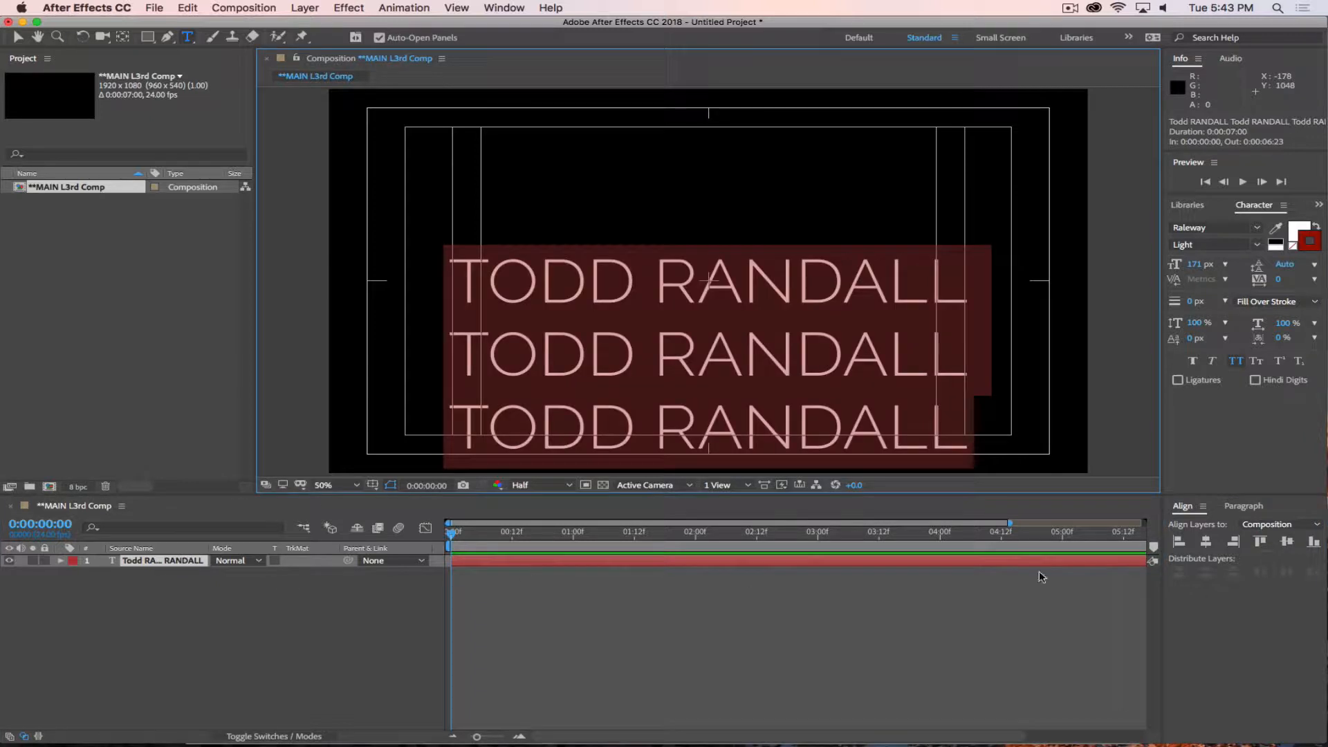
{"action": "left_click", "coordinate": [1207, 544]}
{"action": "left_click", "coordinate": [1288, 543]}
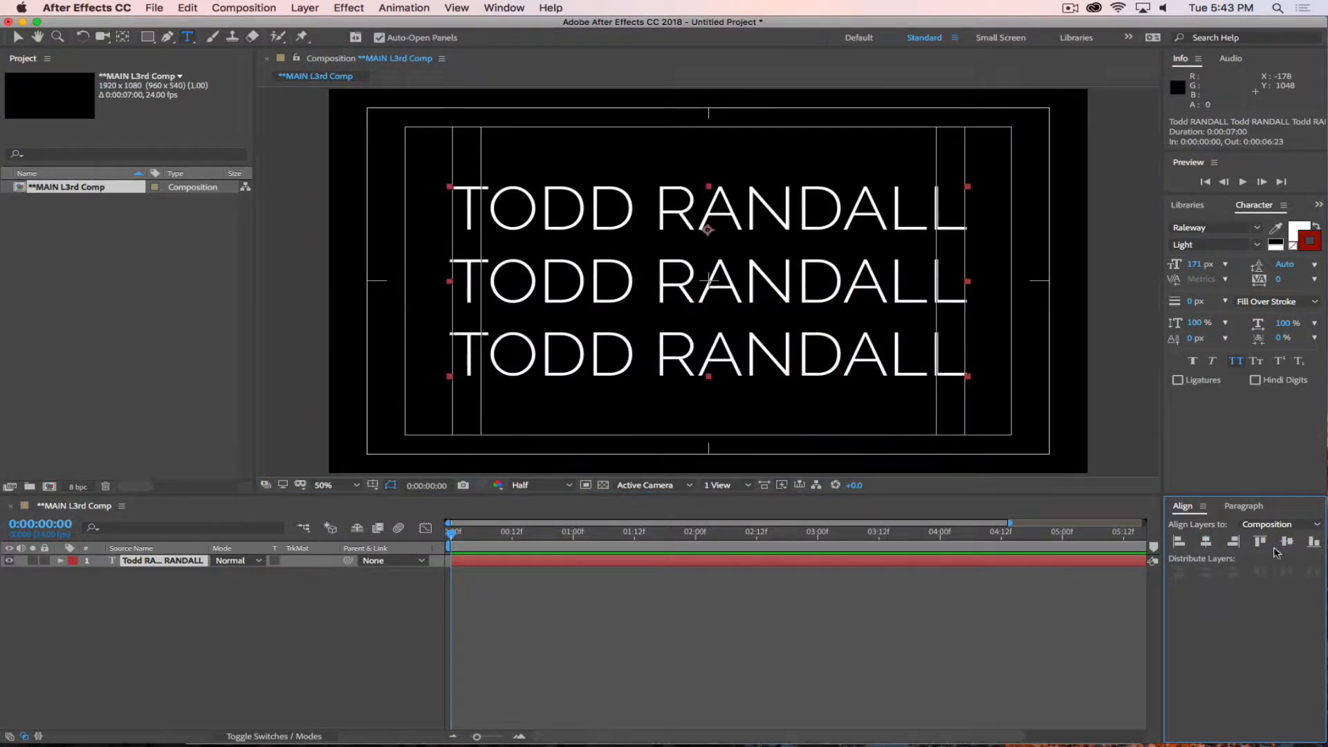
{"action": "left_click", "coordinate": [288, 662]}
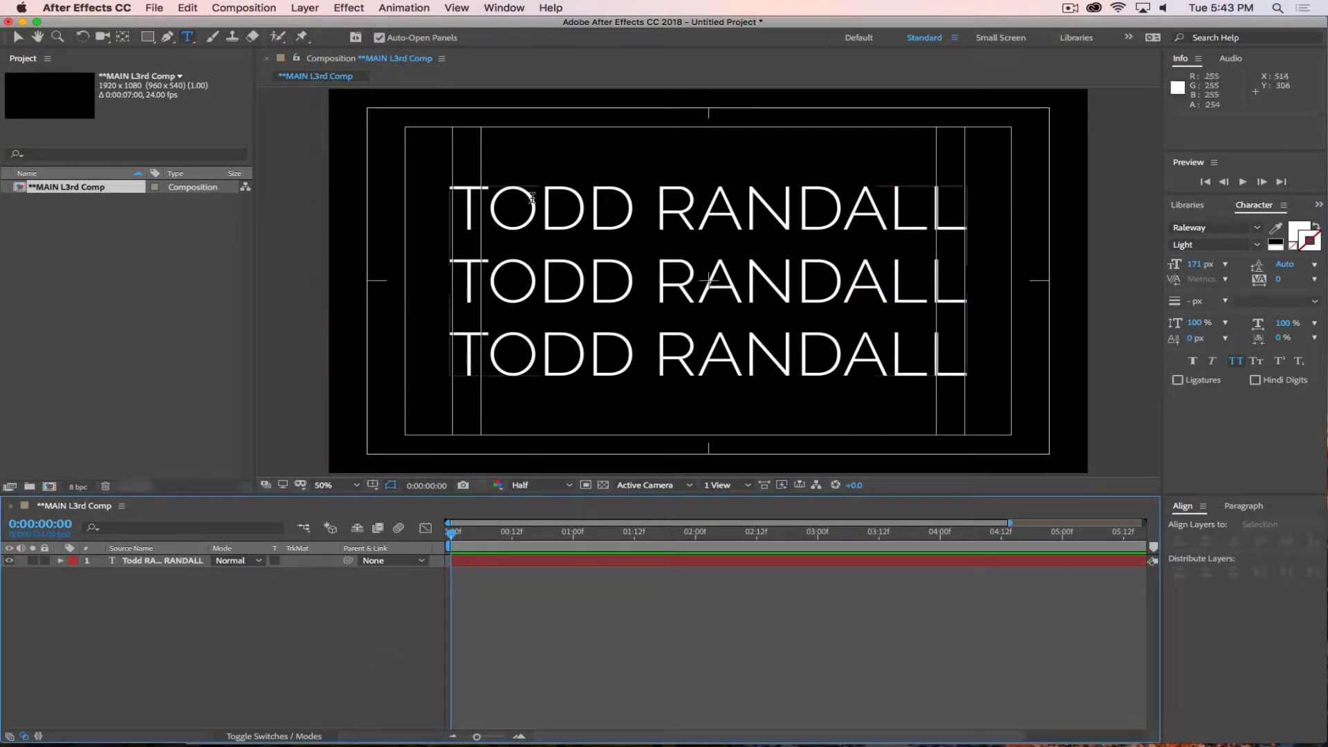
Select all three lines of text and tighten their leading so the lines sit close together without overlapping.
{"action": "key", "text": "super+a"}
{"action": "double_click", "coordinate": [750, 353]}
{"action": "key", "text": "super+a"}
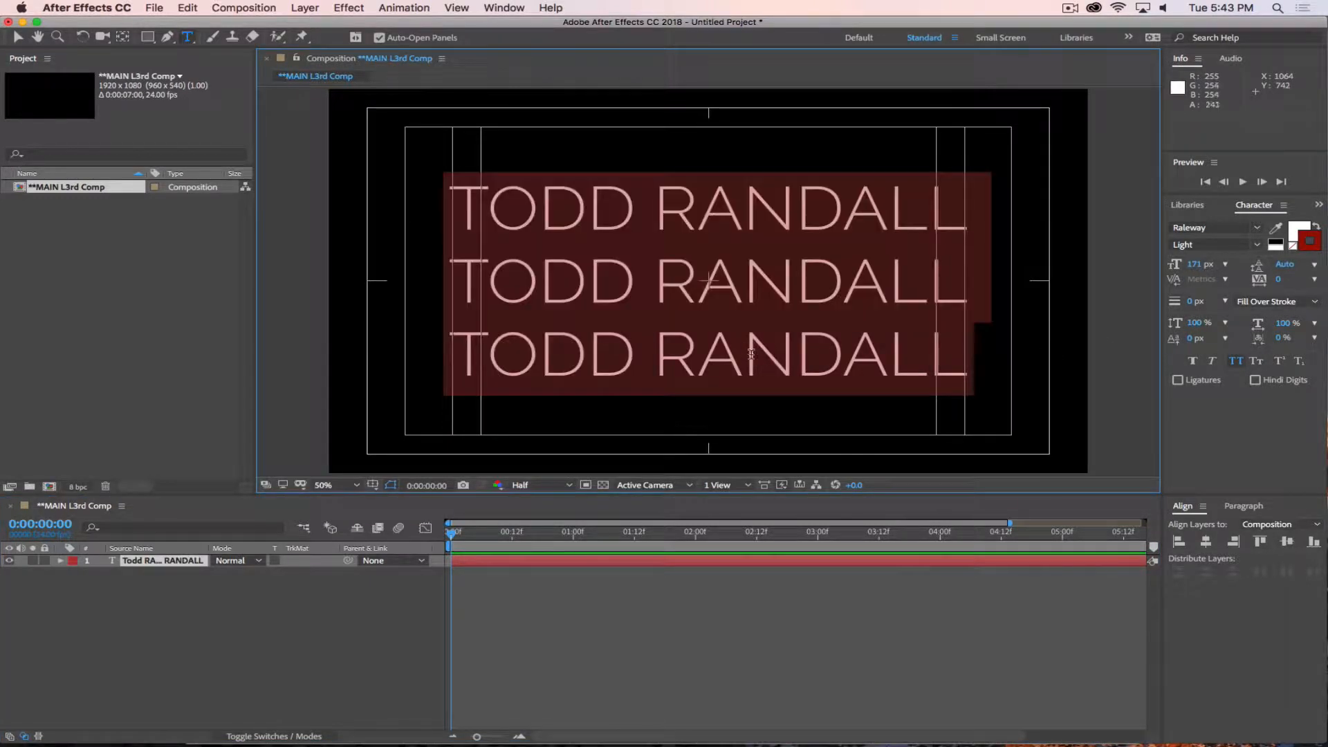
{"action": "left_click_drag", "start_coordinate": [1284, 267], "coordinate": [1262, 270]}
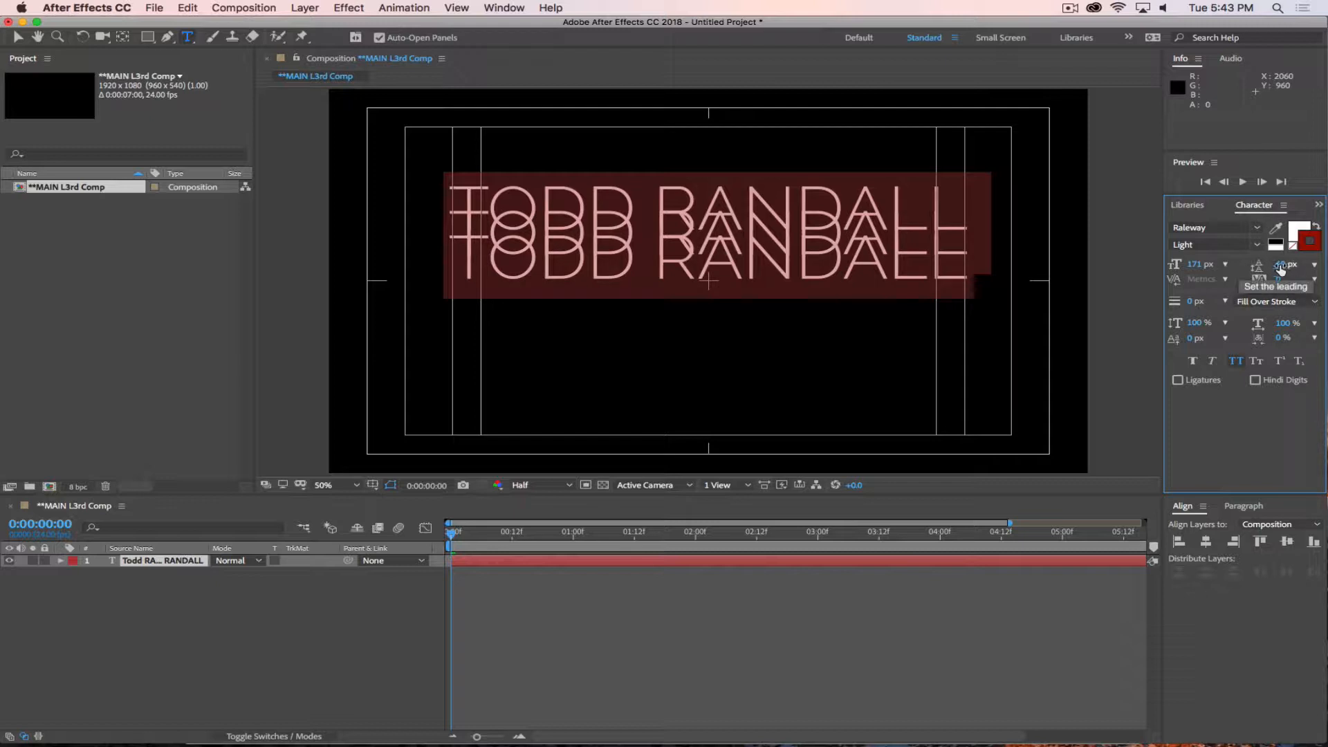
{"action": "left_click_drag", "start_coordinate": [1281, 269], "coordinate": [1293, 265]}
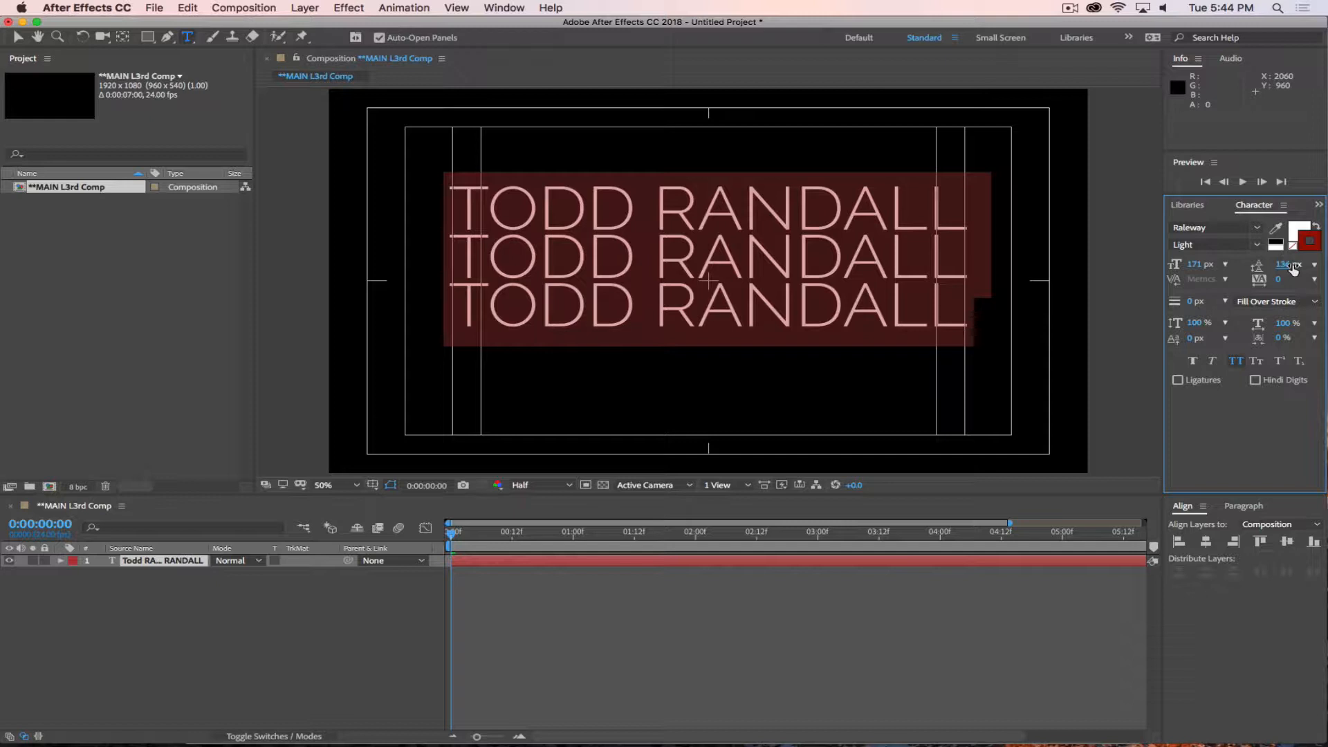
Set the leading of the three selected text lines to 142 px and their tracking to 131.
{"action": "mouse_move", "coordinate": [1293, 269]}
{"action": "left_mouse_down"}
{"action": "mouse_move", "coordinate": [1281, 266]}
{"action": "mouse_move", "coordinate": [1322, 280]}
{"action": "mouse_move", "coordinate": [1284, 281]}
{"action": "left_mouse_up"}
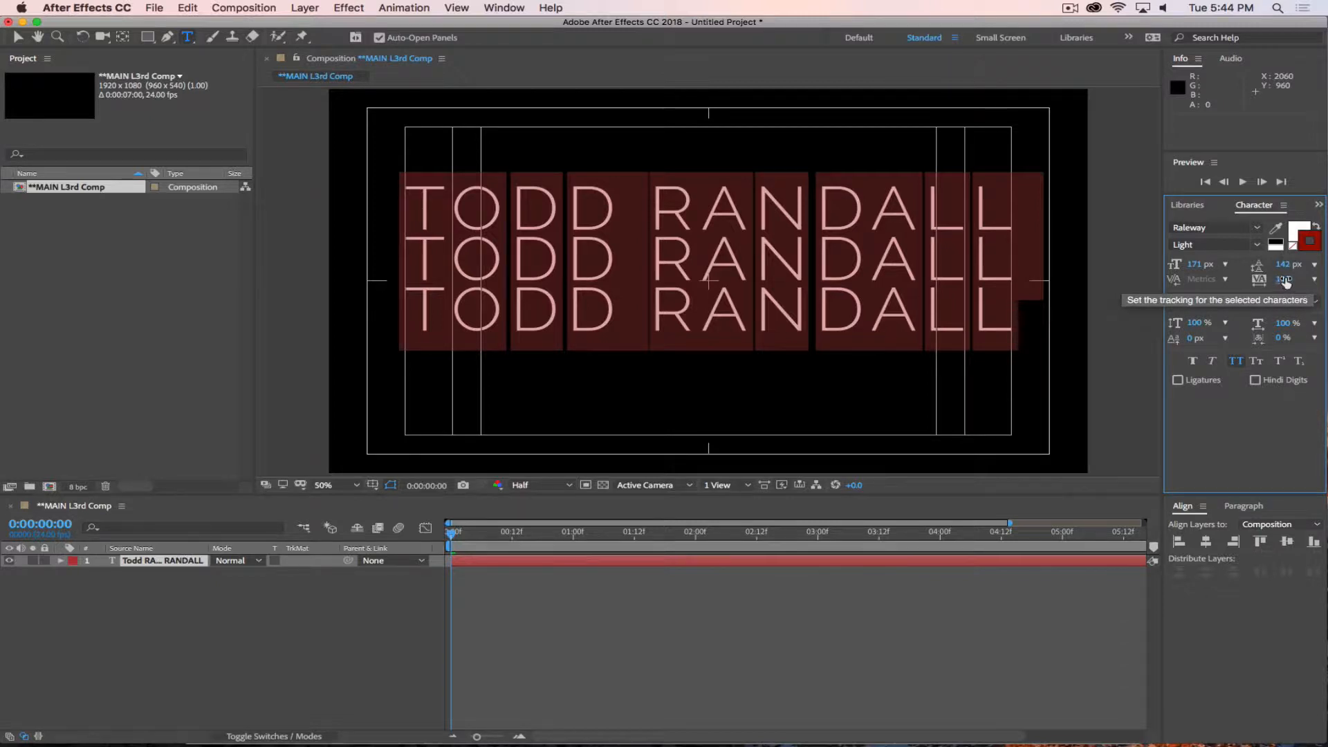
{"action": "left_click_drag", "start_coordinate": [1286, 278], "coordinate": [1290, 279]}
Try changing the character scale of the three text lines, undo it, and clear the text selection.
{"action": "left_click_drag", "start_coordinate": [1196, 330], "coordinate": [1323, 327]}
{"action": "key", "text": "super+z"}
{"action": "key", "text": "super+z"}
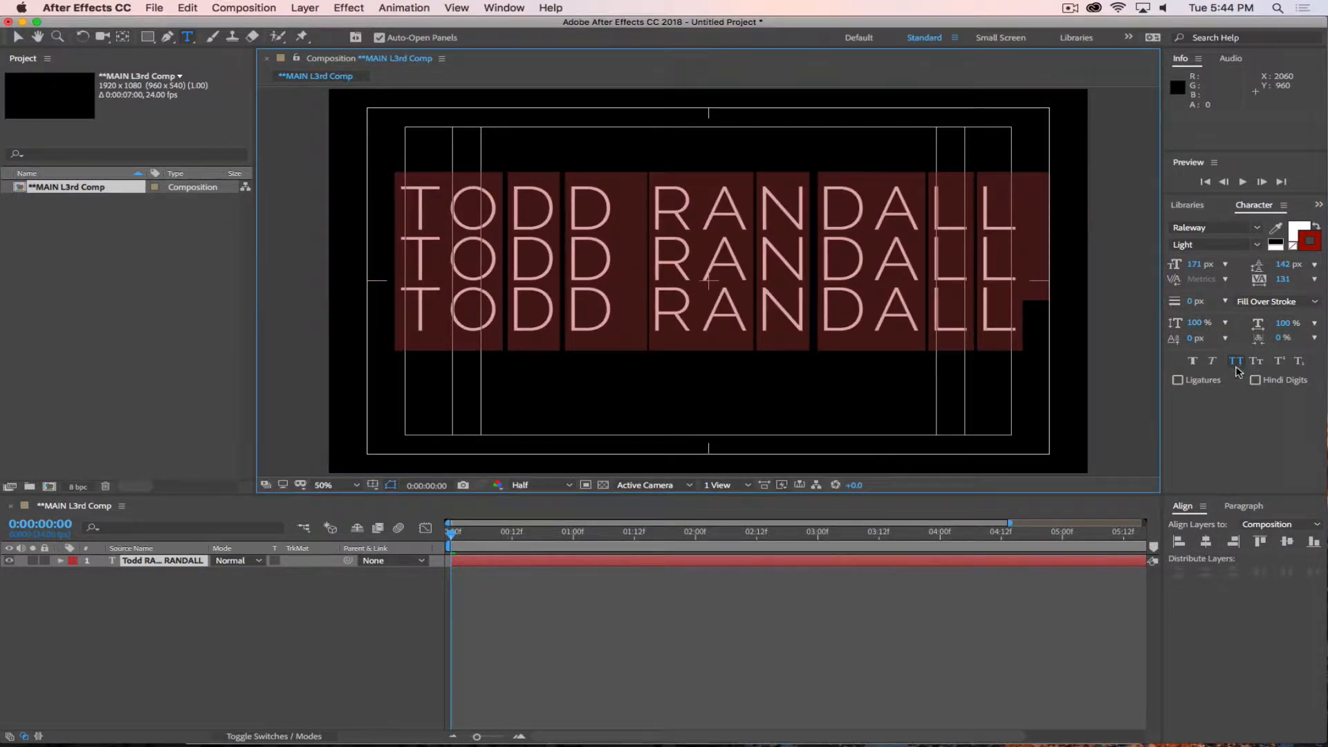
{"action": "left_click", "coordinate": [970, 274]}
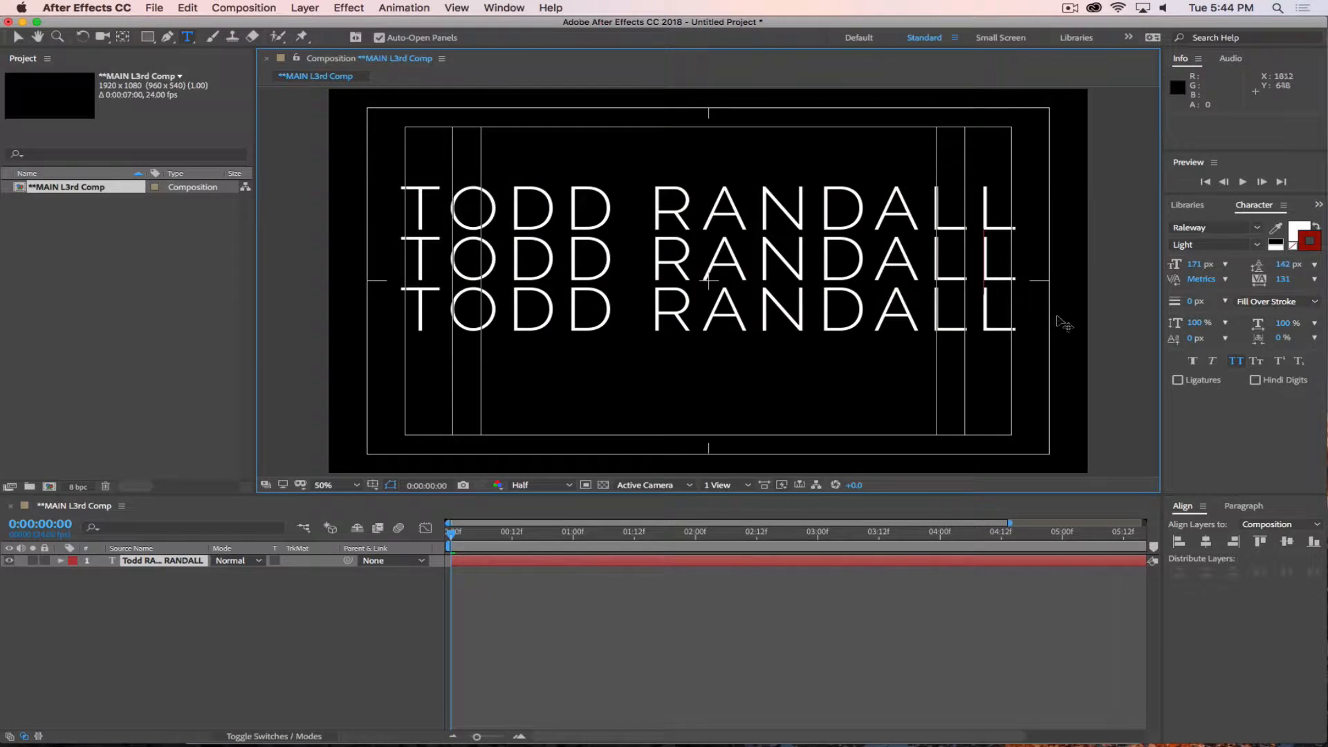
Add a fourth line reading E=MC2 below the three name lines in the same text layer.
{"action": "left_click", "coordinate": [1018, 312]}
{"action": "key", "text": "Return"}
{"action": "type", "text": "E="}
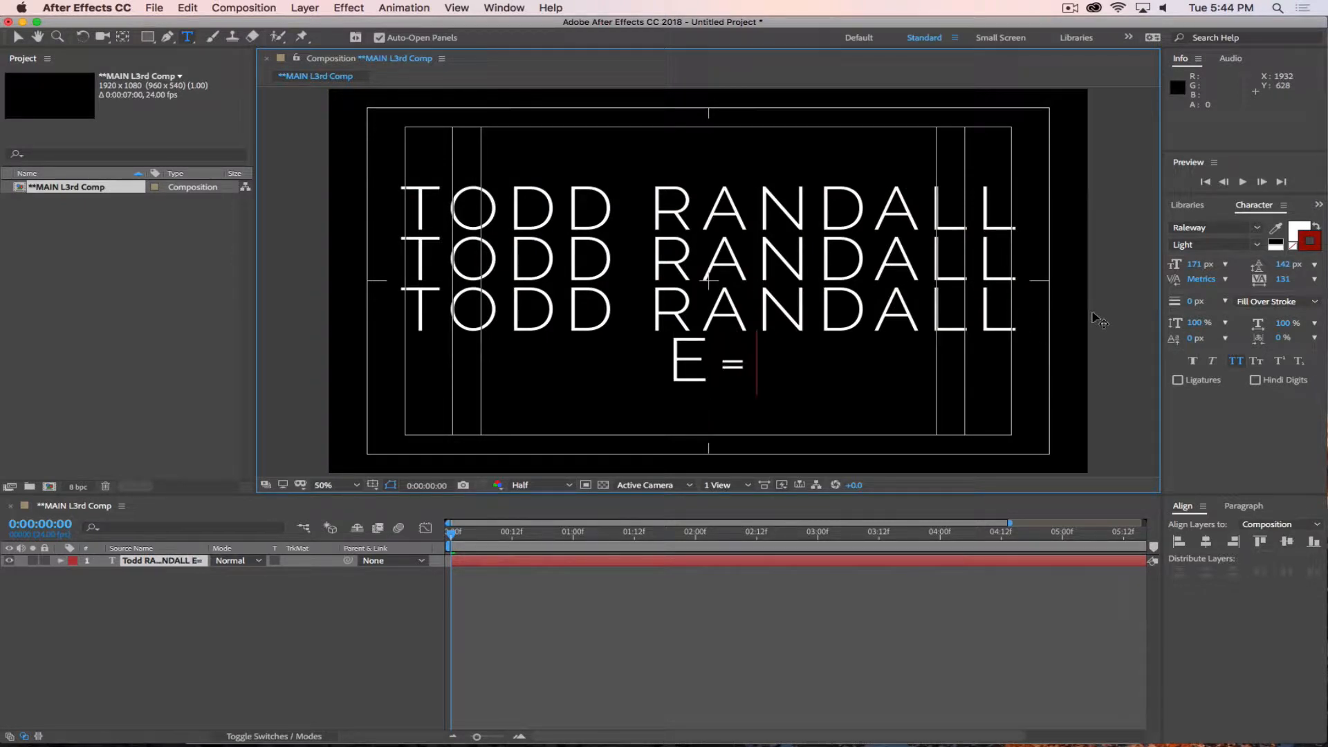
{"action": "type", "text": "MC2"}
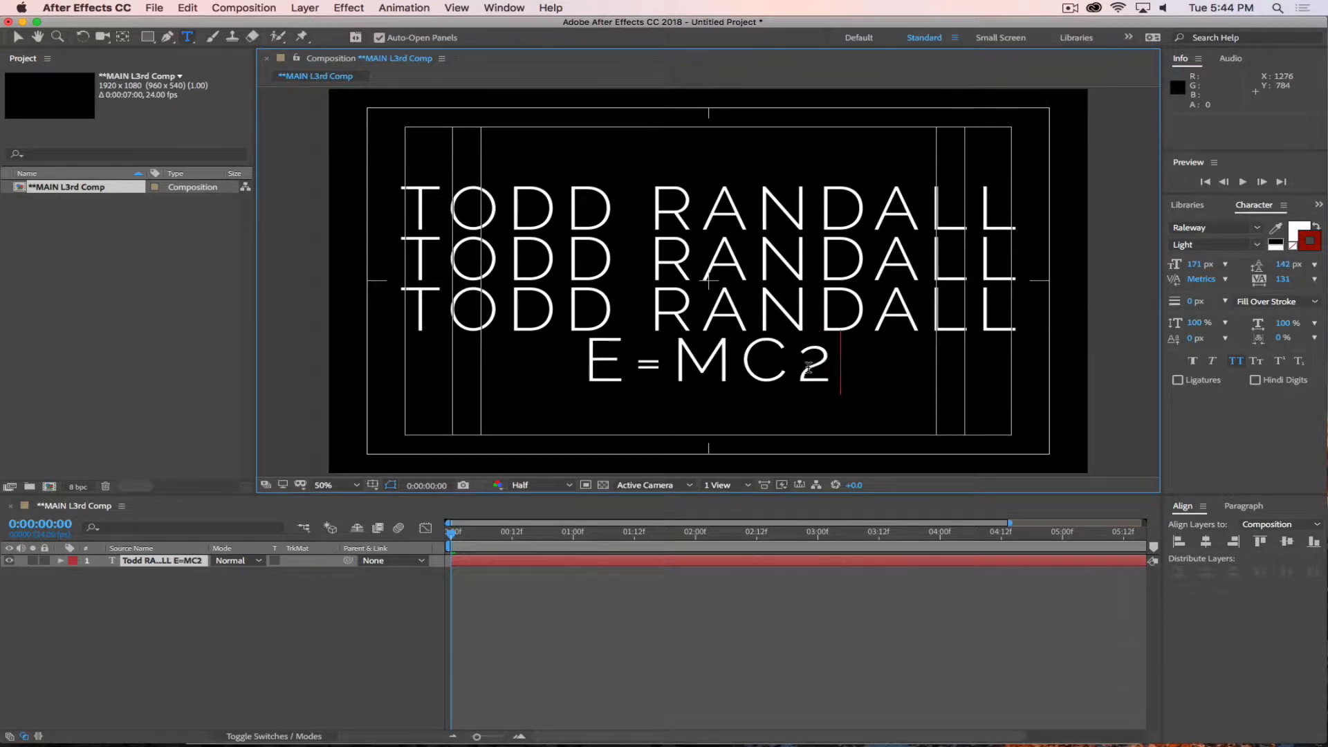
Try raising the 2 in E=MC2 with a baseline shift, and undo it.
{"action": "left_click_drag", "start_coordinate": [808, 367], "coordinate": [845, 371]}
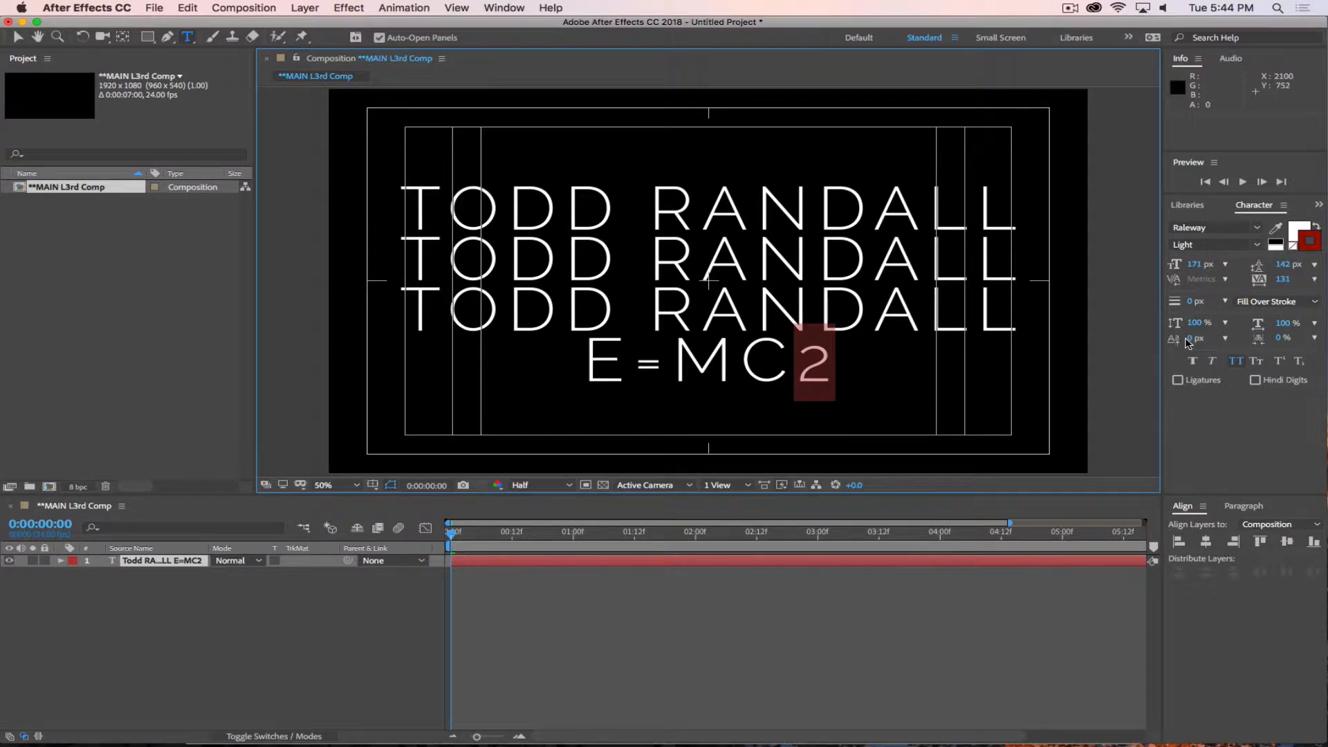
{"action": "left_click_drag", "start_coordinate": [1187, 342], "coordinate": [1247, 339]}
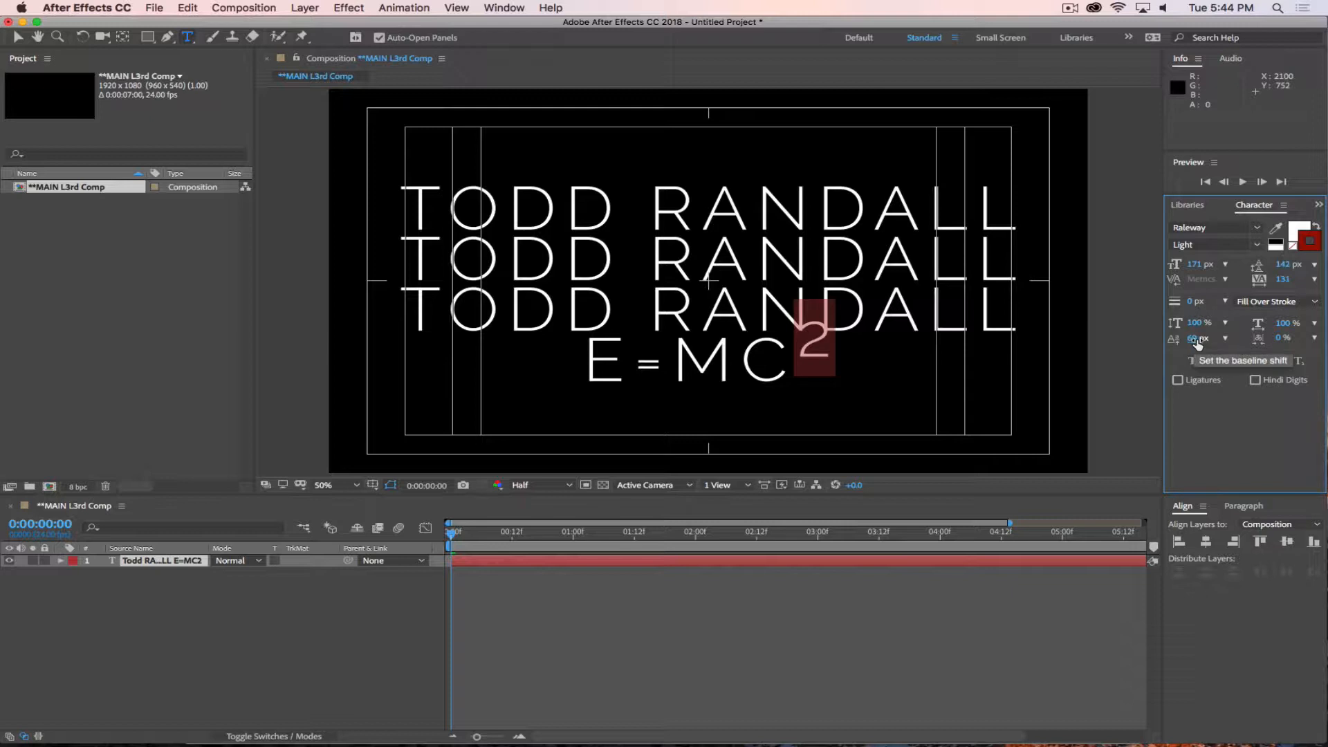
{"action": "key", "text": "super+z"}
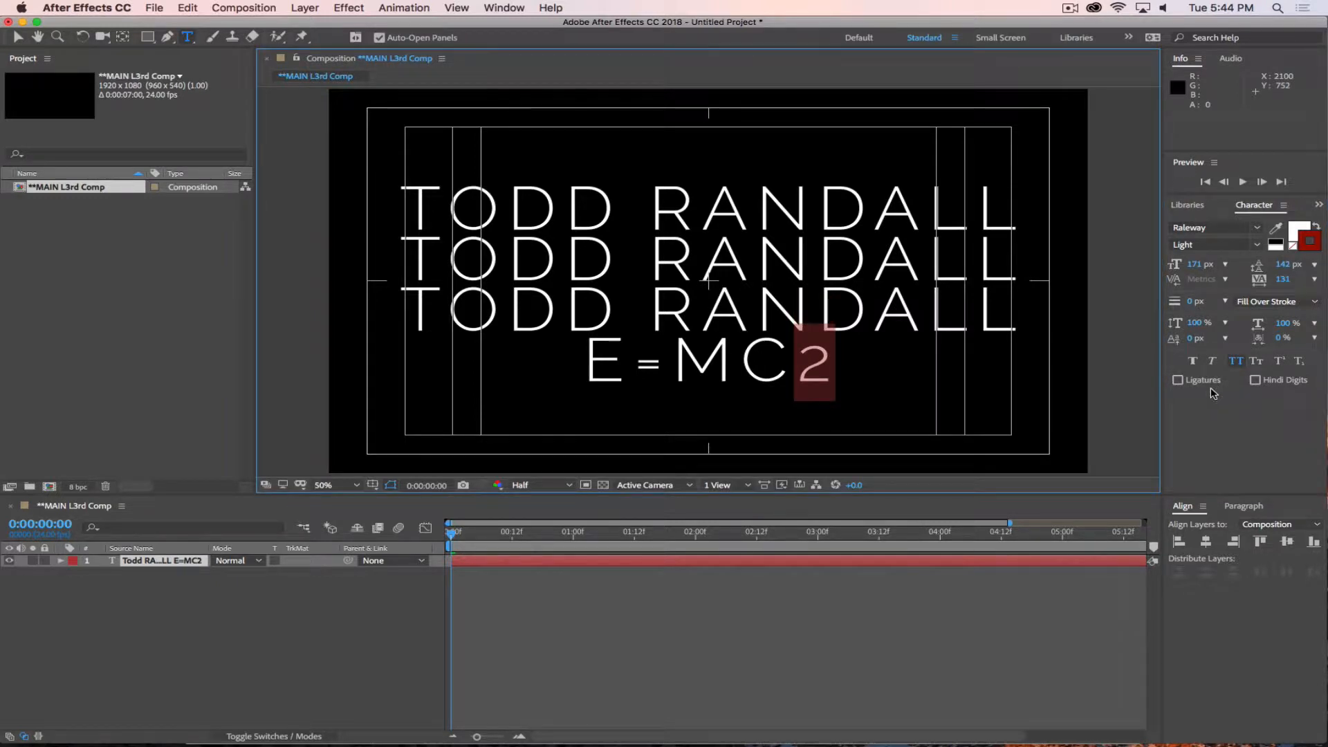
Make the 2 in E=MC2 a superscript and set its baseline shift to 19 px.
{"action": "left_click", "coordinate": [1283, 363]}
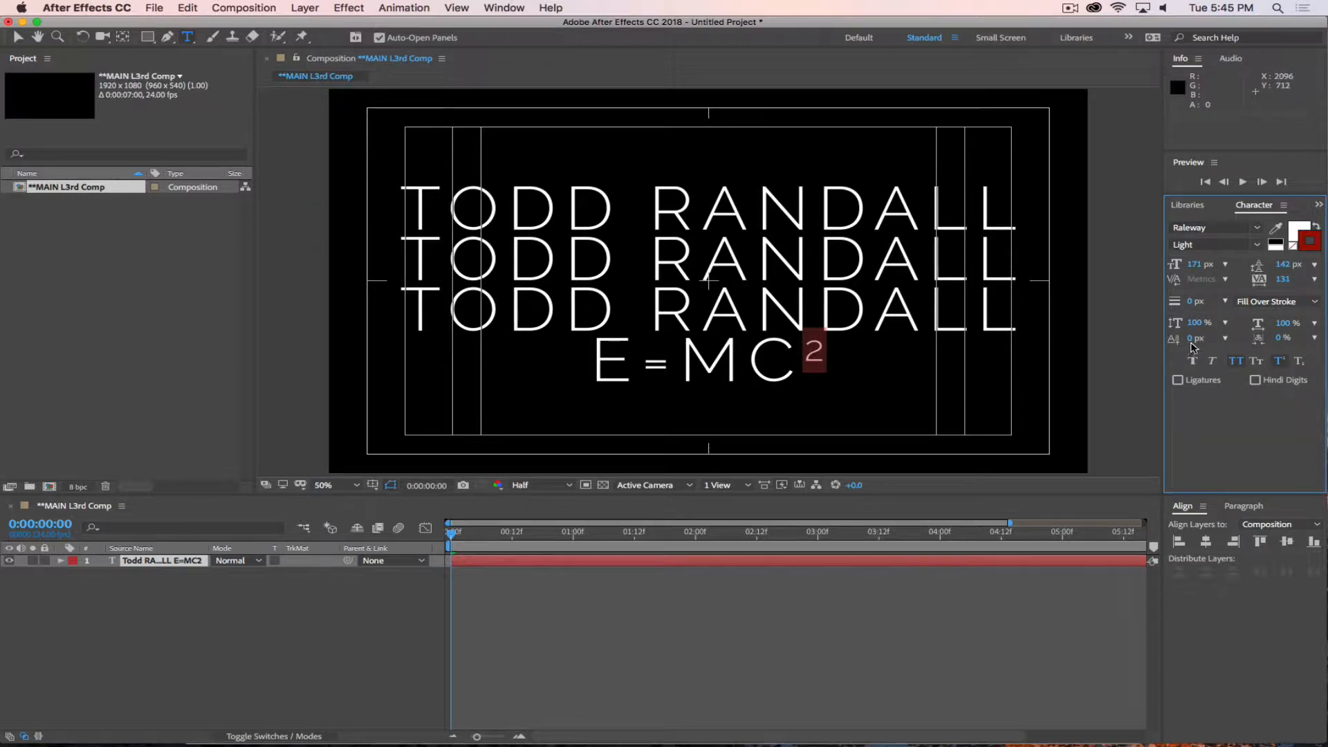
{"action": "mouse_move", "coordinate": [1191, 338]}
{"action": "left_mouse_down"}
{"action": "mouse_move", "coordinate": [1206, 339]}
{"action": "mouse_move", "coordinate": [1189, 343]}
{"action": "left_mouse_up"}
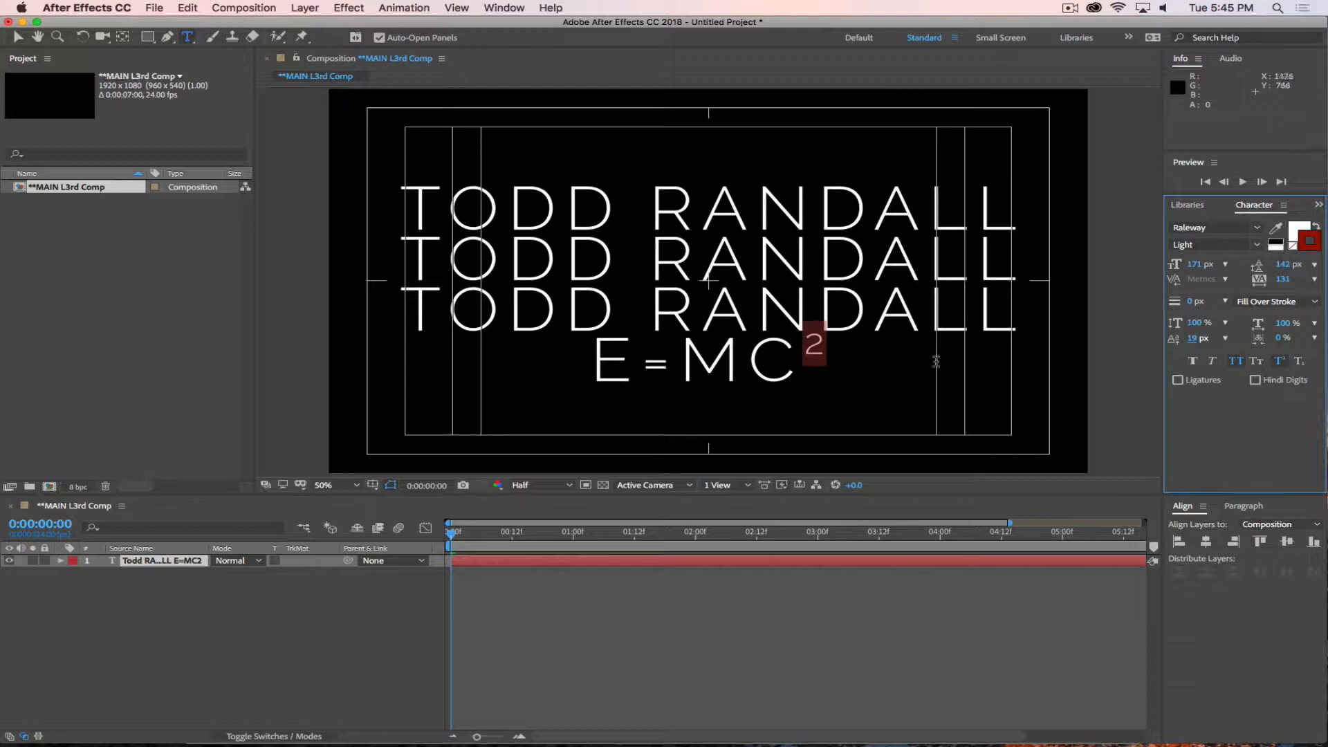
Undo the superscript, the baseline shift and the added E=MC2 line.
{"action": "key", "text": "super+z"}
{"action": "key", "text": "super+z"}
{"action": "key", "text": "super+z"}
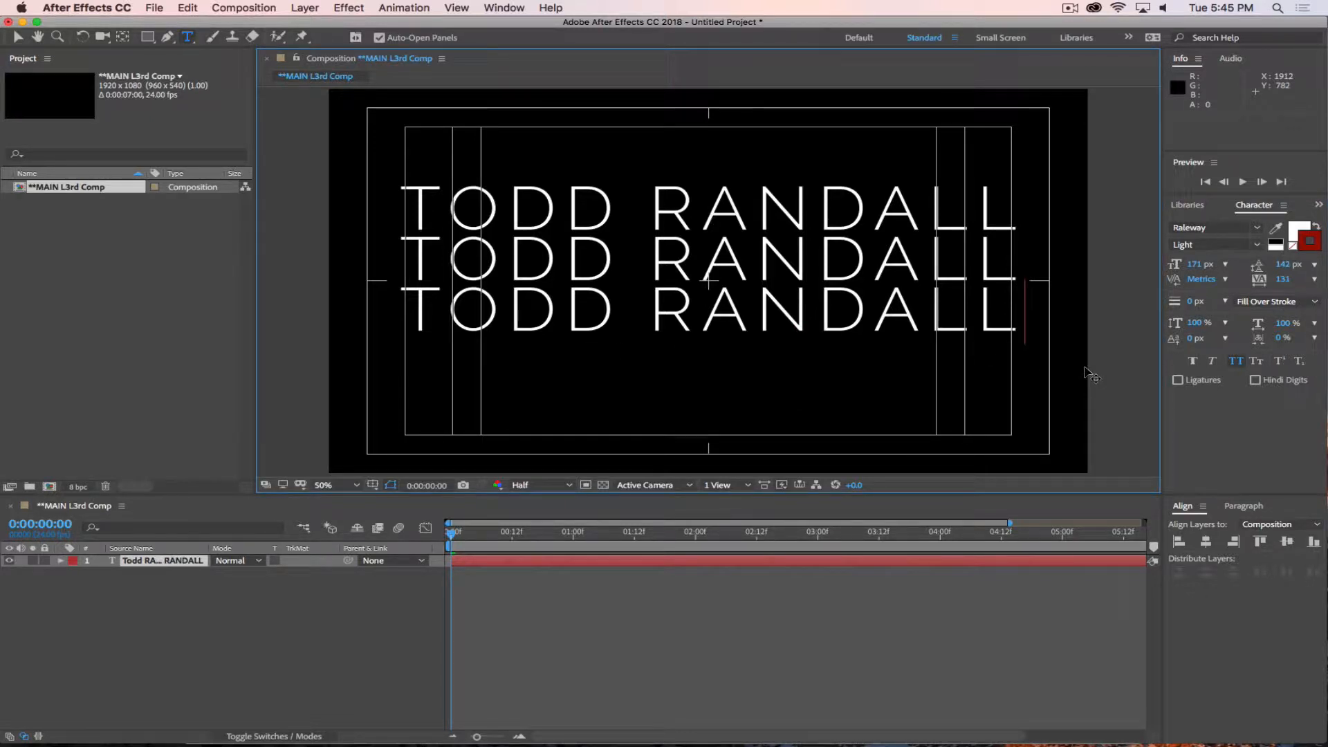
Delete the second and third name lines so the text layer keeps only the first line.
{"action": "left_click_drag", "start_coordinate": [1019, 318], "coordinate": [351, 222]}
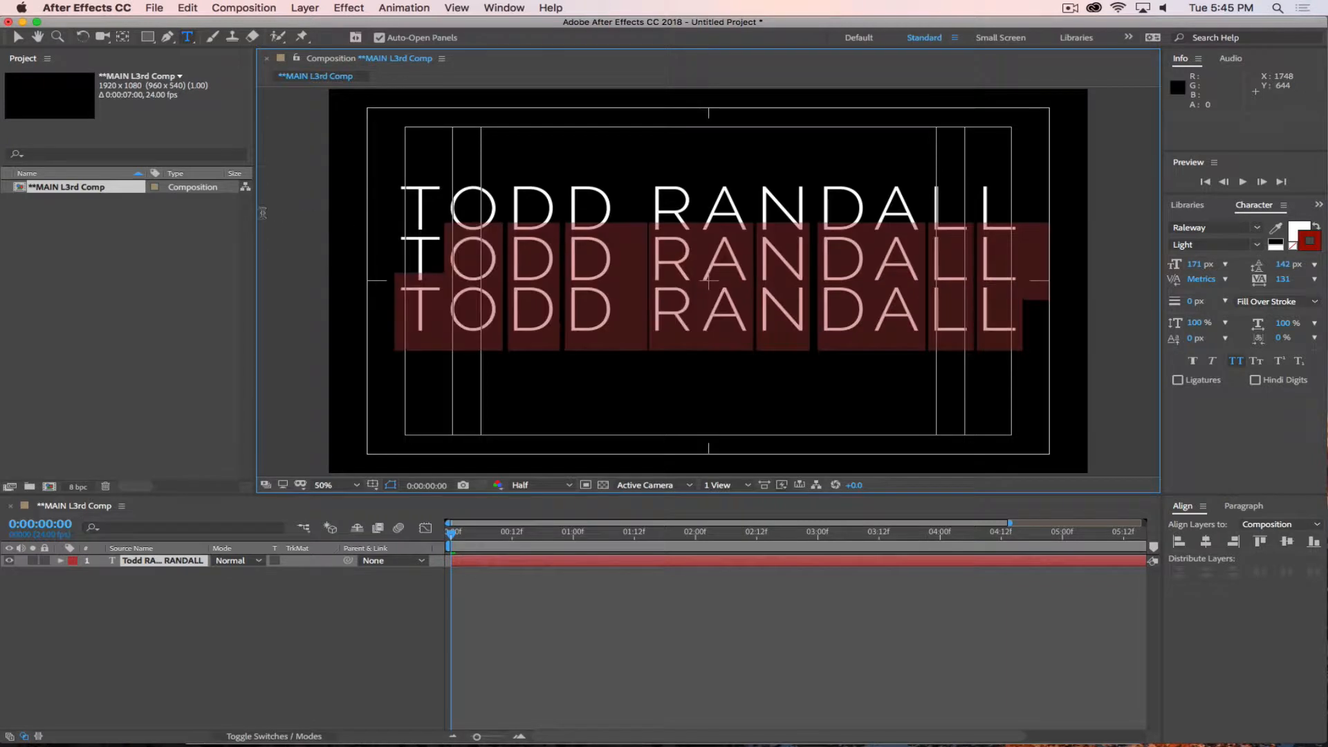
{"action": "left_click_drag", "start_coordinate": [262, 213], "coordinate": [237, 209]}
{"action": "left_click", "coordinate": [875, 312]}
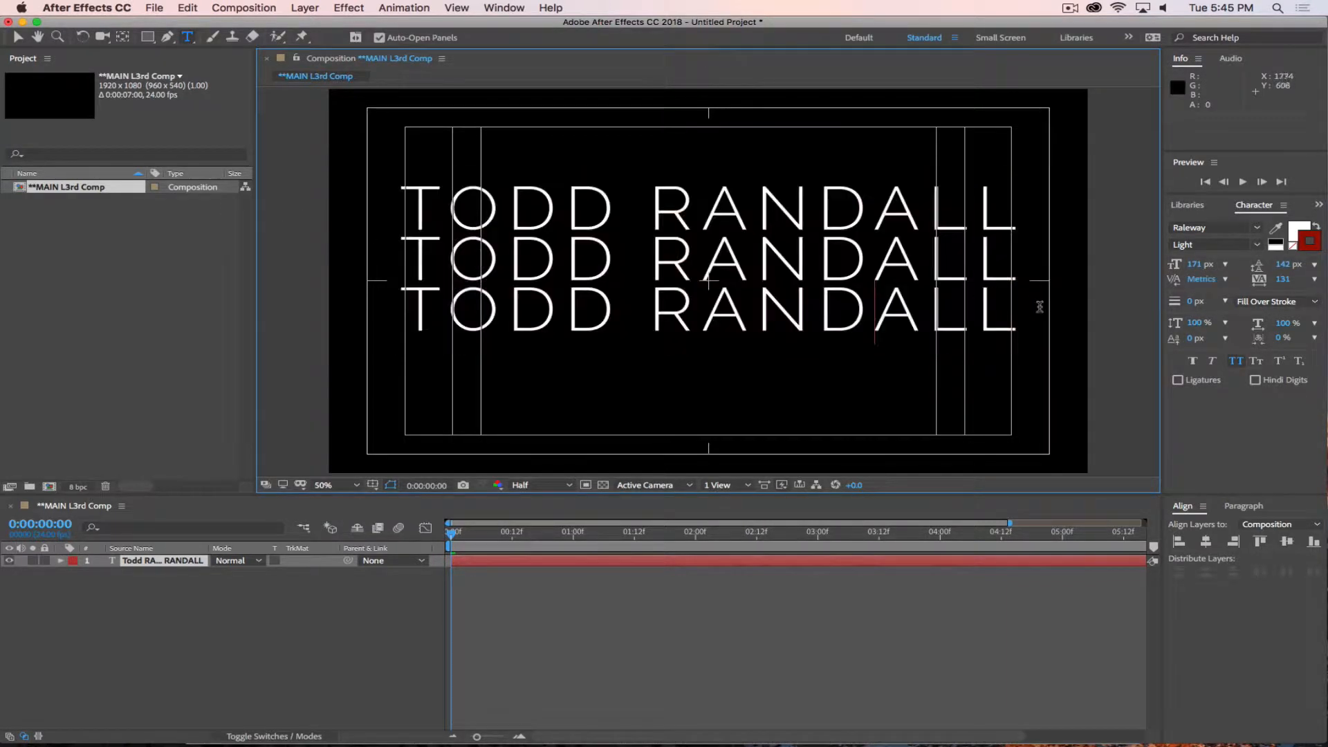
{"action": "left_click_drag", "start_coordinate": [1038, 309], "coordinate": [417, 251]}
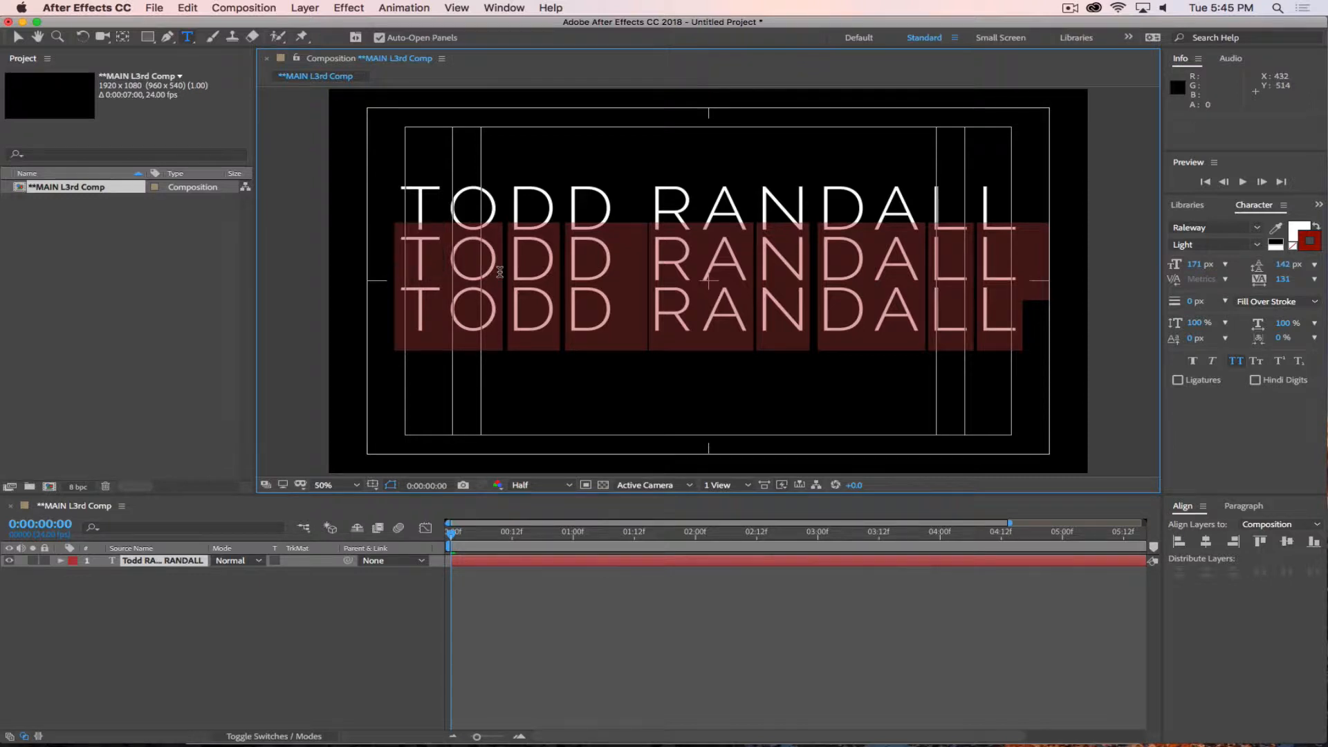
{"action": "key", "text": "BackSpace"}
{"action": "key", "text": "BackSpace"}
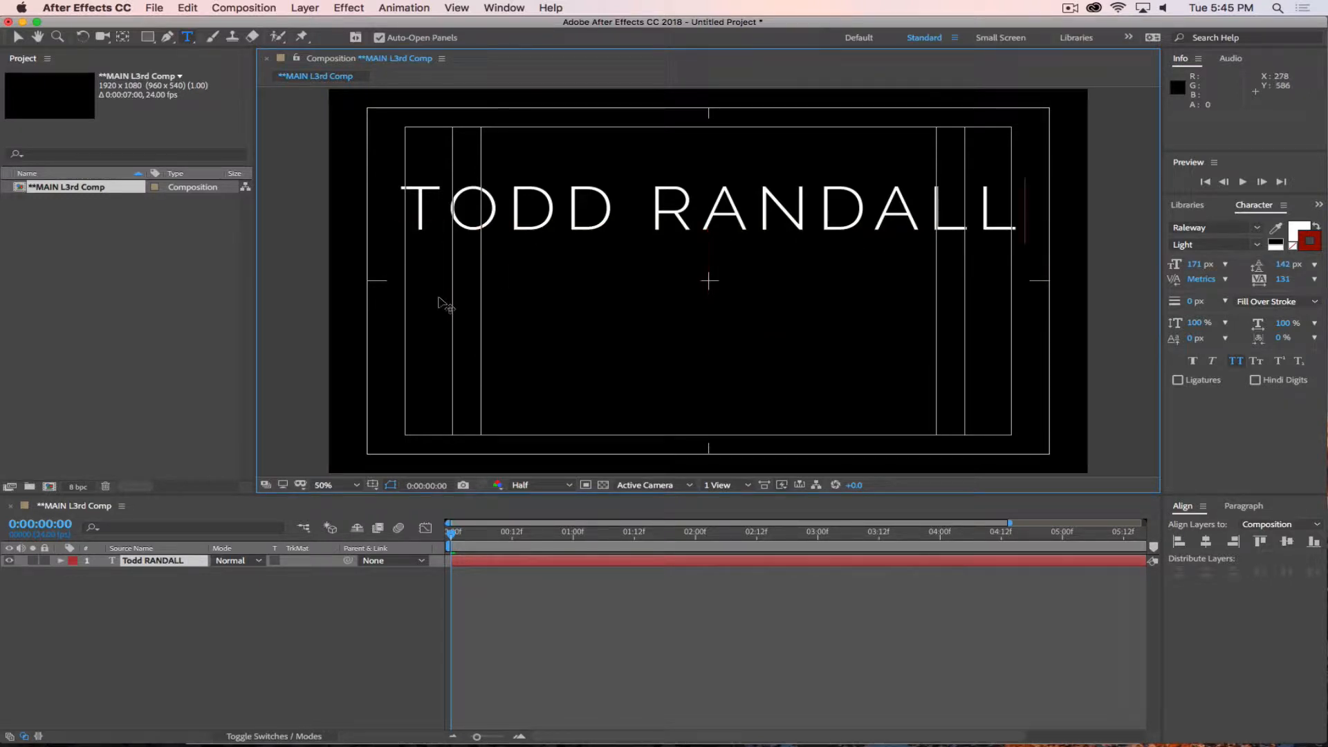
Centre the single-line name layer horizontally and vertically in the composition.
{"action": "left_click", "coordinate": [1207, 543]}
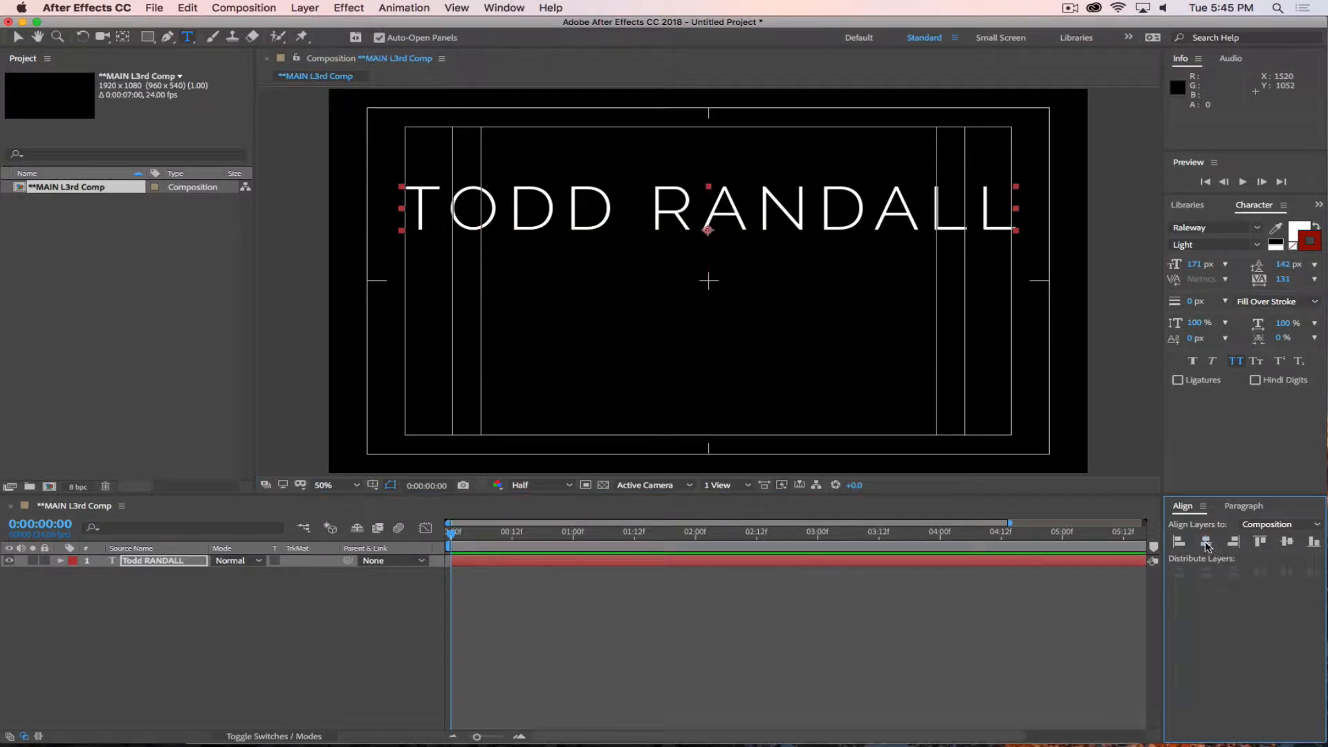
{"action": "left_click", "coordinate": [1286, 542]}
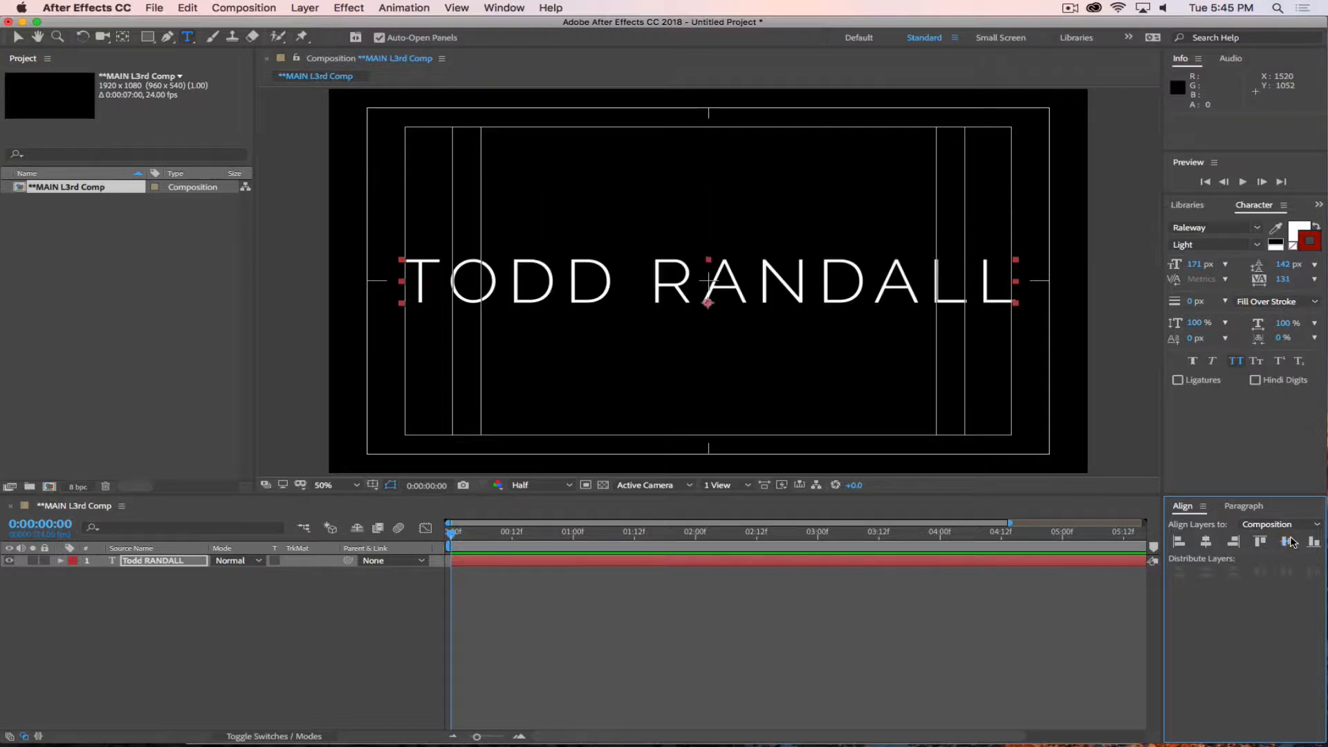
{"action": "left_click", "coordinate": [271, 661]}
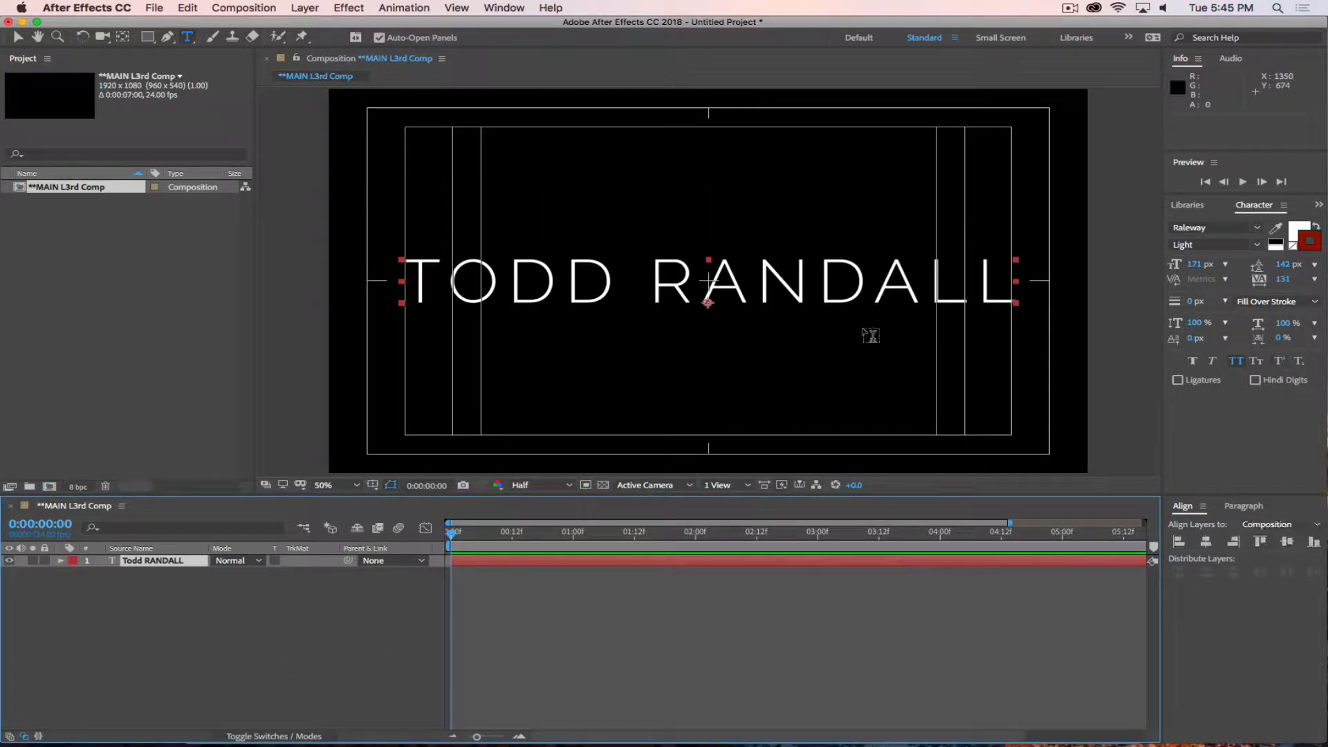
Set the whole name's leading to Auto and its tracking to -41.
{"action": "triple_click", "coordinate": [802, 280]}
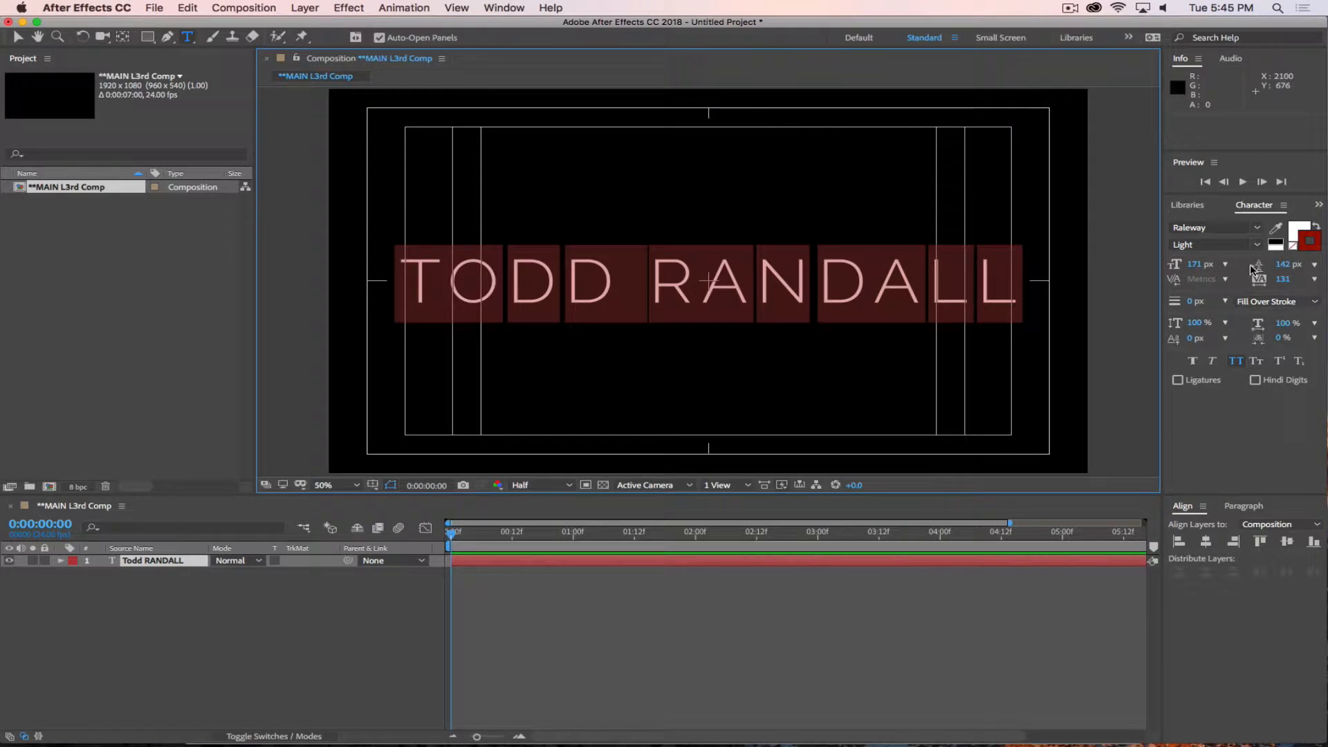
{"action": "left_click", "coordinate": [1314, 264]}
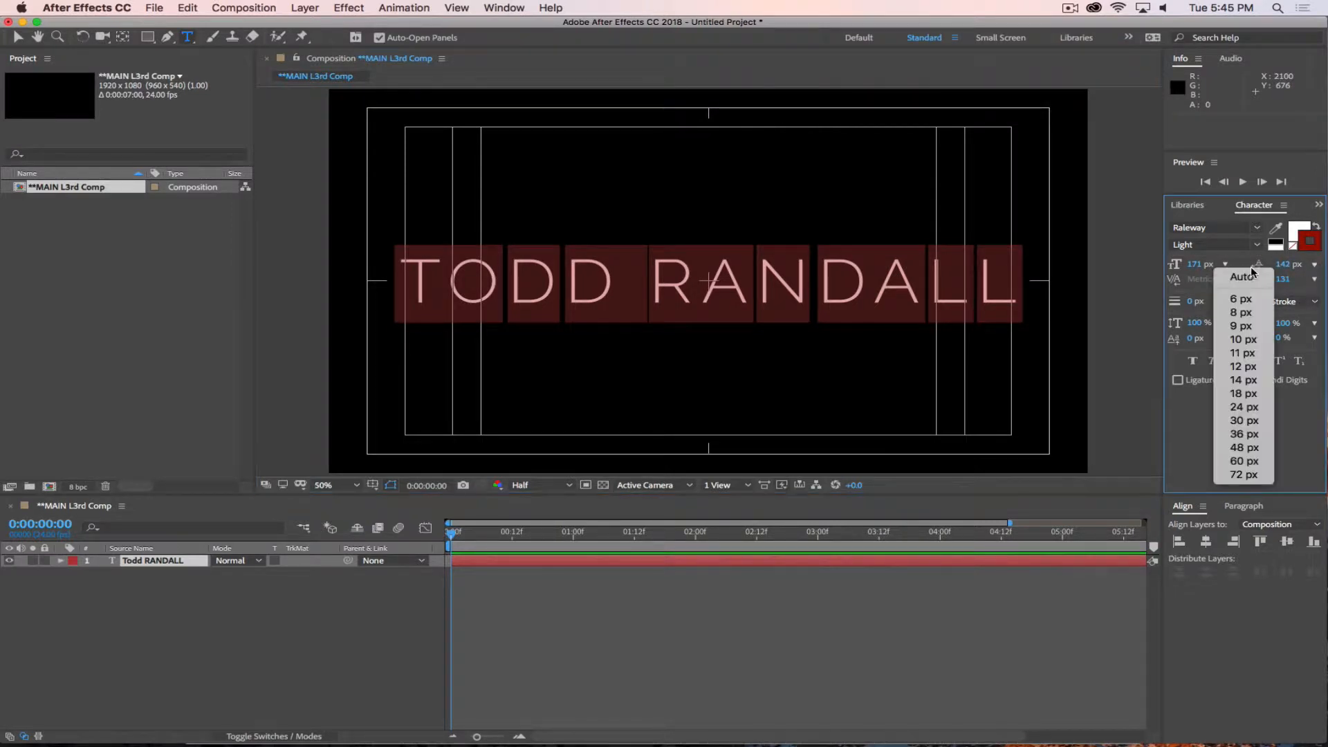
{"action": "left_click", "coordinate": [1242, 277]}
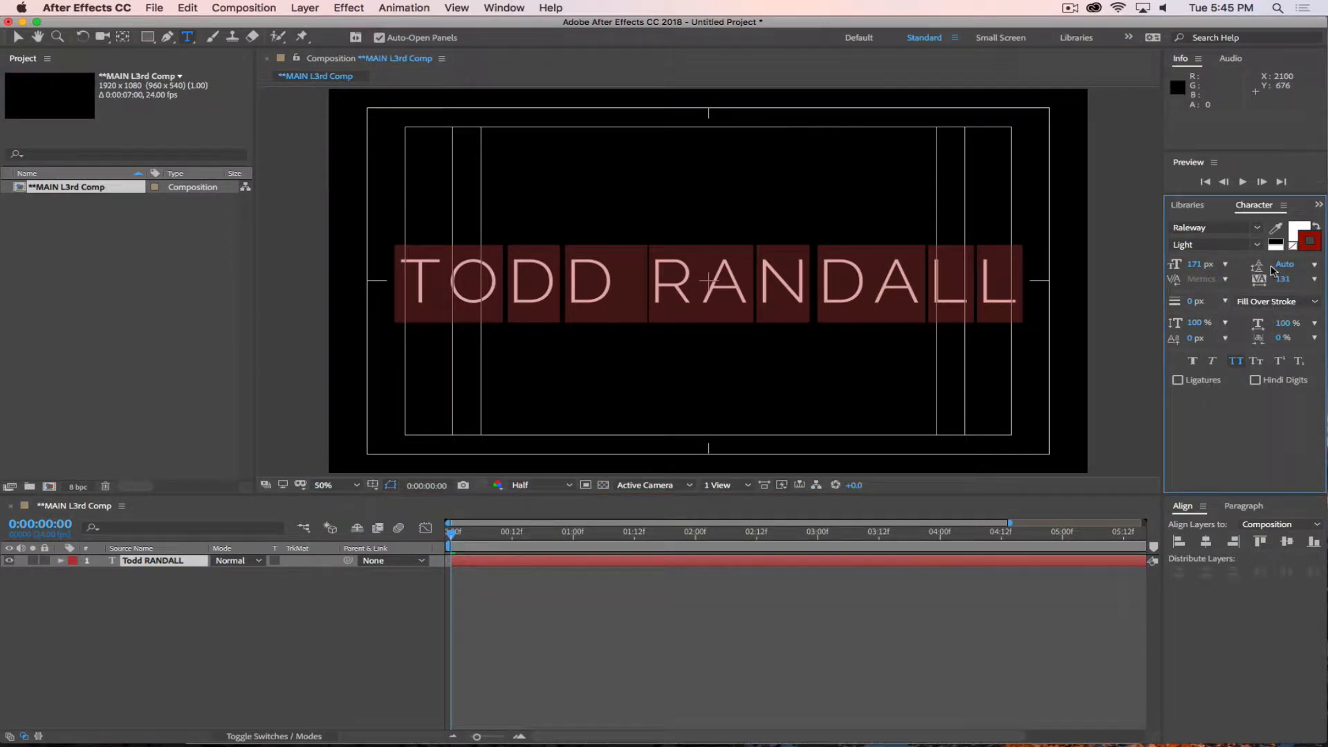
{"action": "left_click_drag", "start_coordinate": [1282, 278], "coordinate": [1191, 315]}
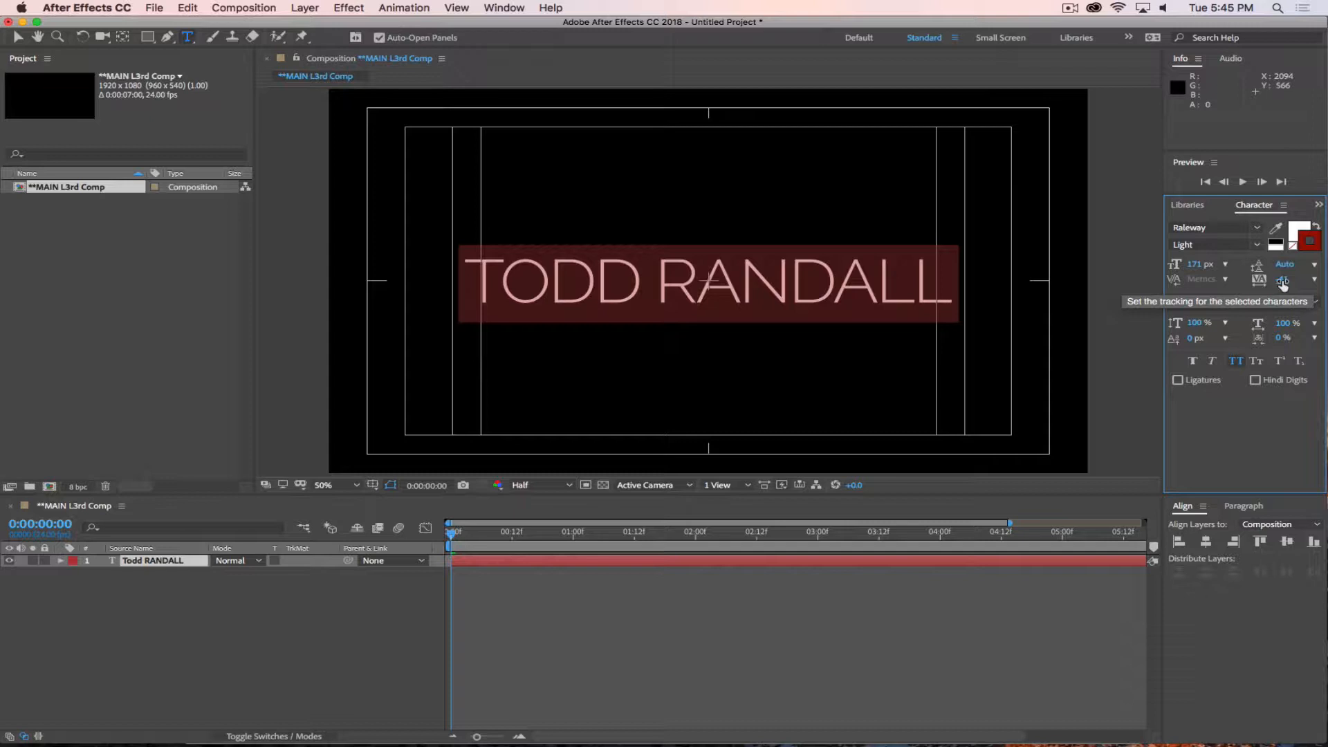
{"action": "left_click", "coordinate": [834, 299]}
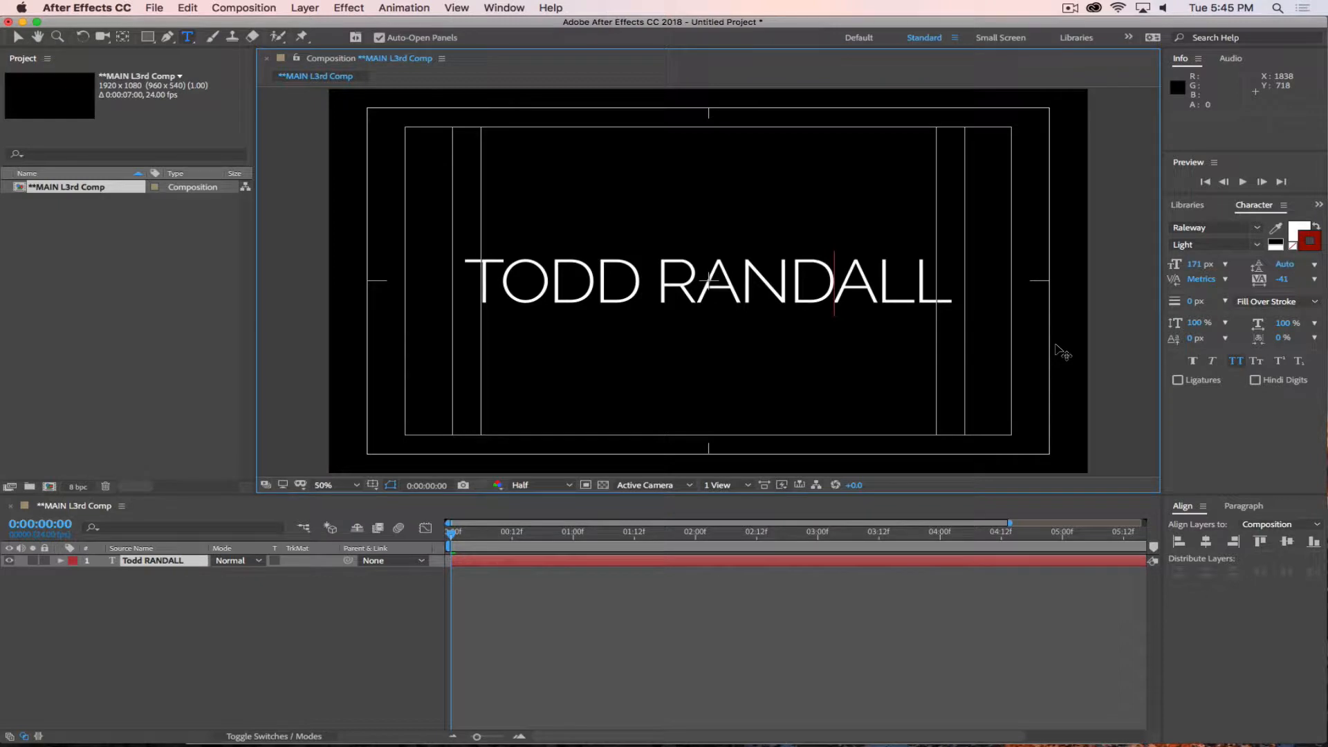
Place the text cursor between the N and D of the surname and tighten their kerning to -60.
{"action": "key", "text": "Left"}
{"action": "key", "text": "Left"}
{"action": "key", "text": "Right"}
{"action": "key", "text": "alt+Left"}
{"action": "key", "text": "alt+Left"}
{"action": "key", "text": "alt+Left"}
{"action": "key", "text": "alt+Left"}
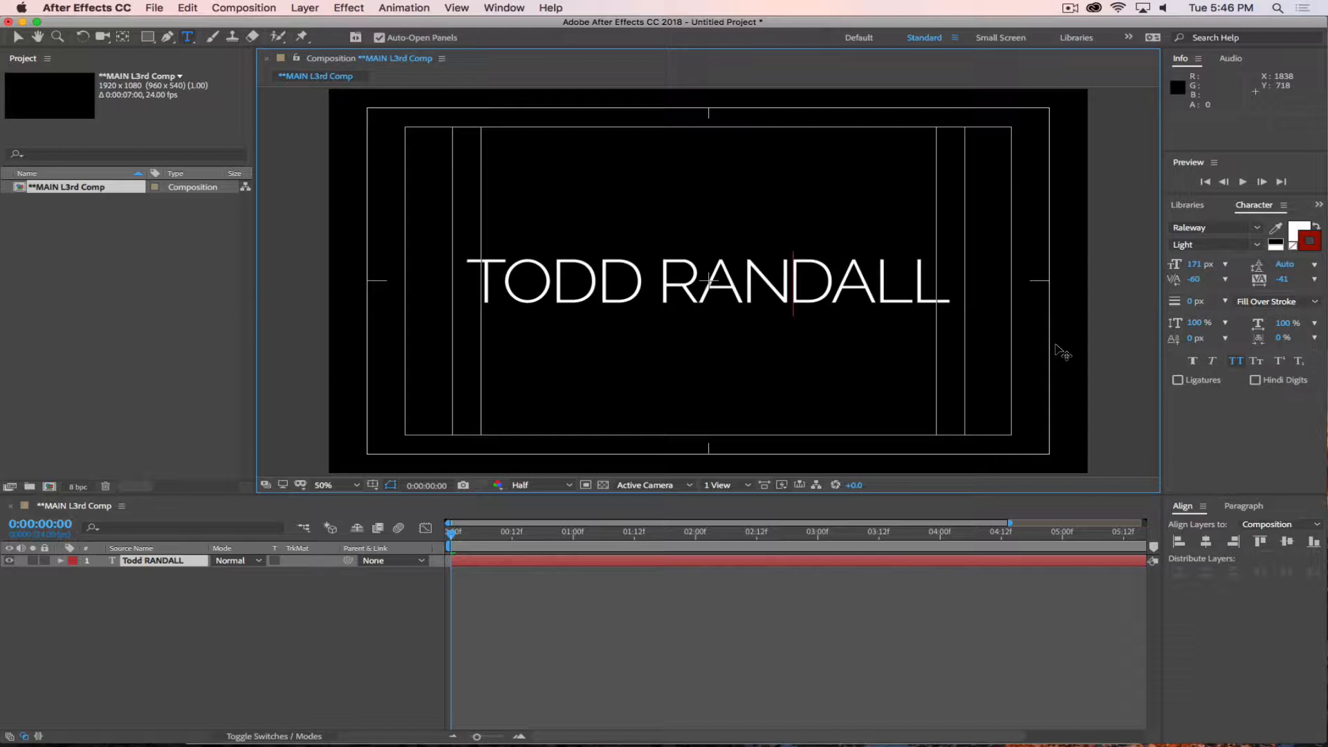
Move through the surname's letters, set the kerning between the N and D to -40, and deselect the layer.
{"action": "key", "text": "Right"}
{"action": "key", "text": "Left"}
{"action": "key", "text": "Left"}
{"action": "key", "text": "Left"}
{"action": "key", "text": "Left"}
{"action": "key", "text": "Left"}
{"action": "key", "text": "Left"}
{"action": "key", "text": "Right"}
{"action": "key", "text": "Right"}
{"action": "key", "text": "Right"}
{"action": "key", "text": "Right"}
{"action": "key", "text": "Right"}
{"action": "key", "text": "Right"}
{"action": "key", "text": "Right"}
{"action": "key", "text": "Left"}
{"action": "key", "text": "alt+Left"}
{"action": "key", "text": "alt+Left"}
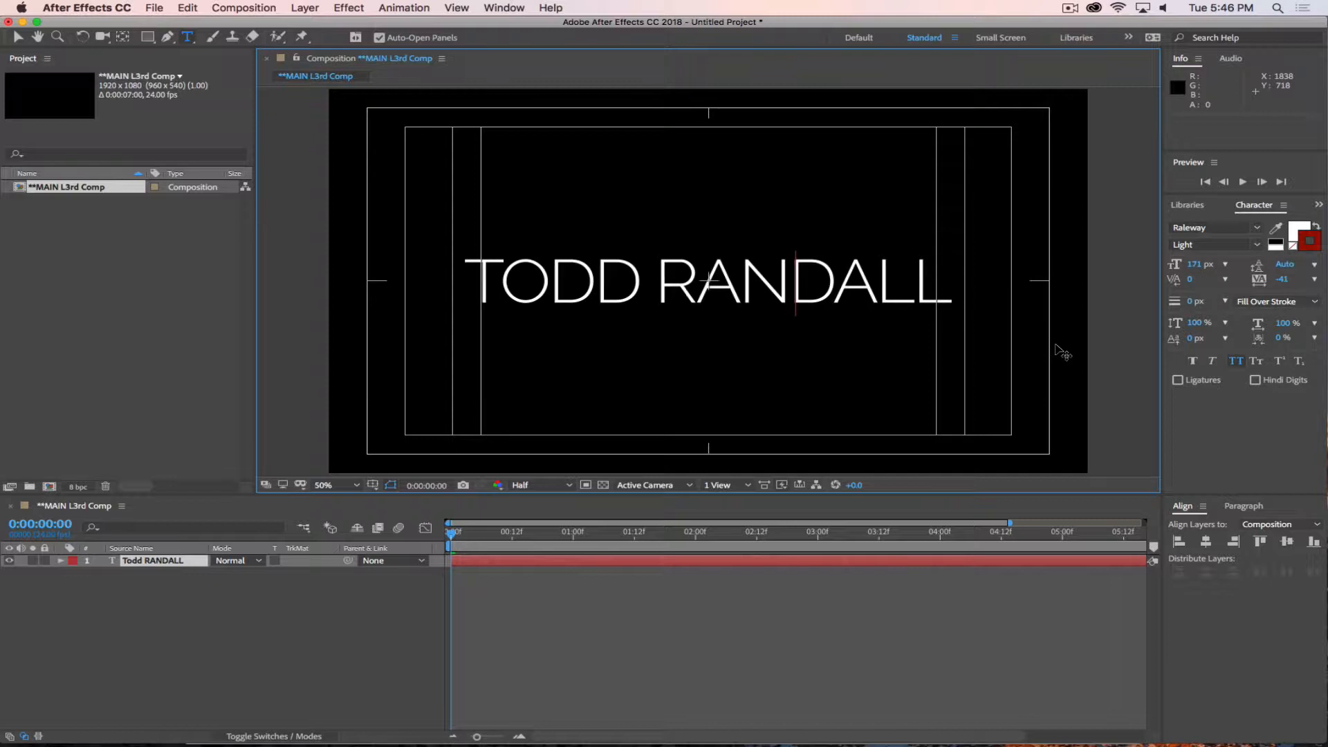
{"action": "key", "text": "alt+Left"}
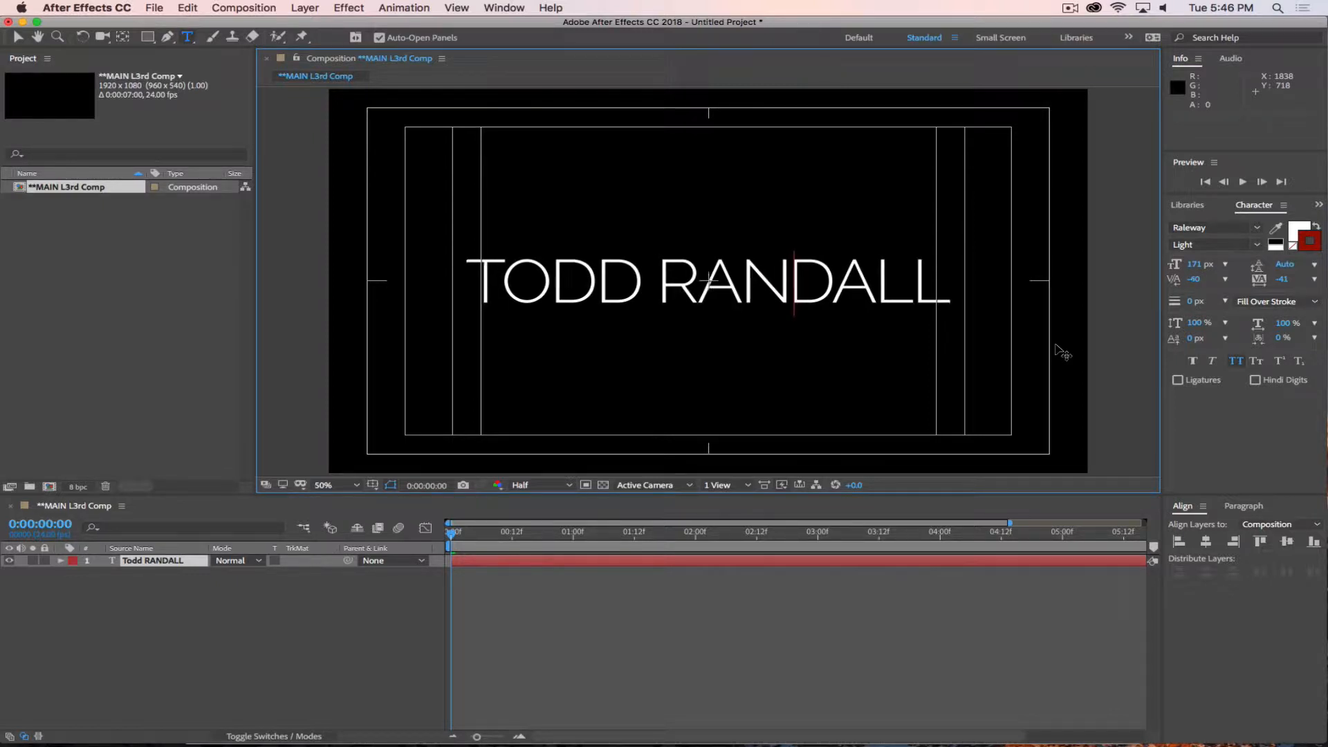
{"action": "left_click", "coordinate": [183, 645]}
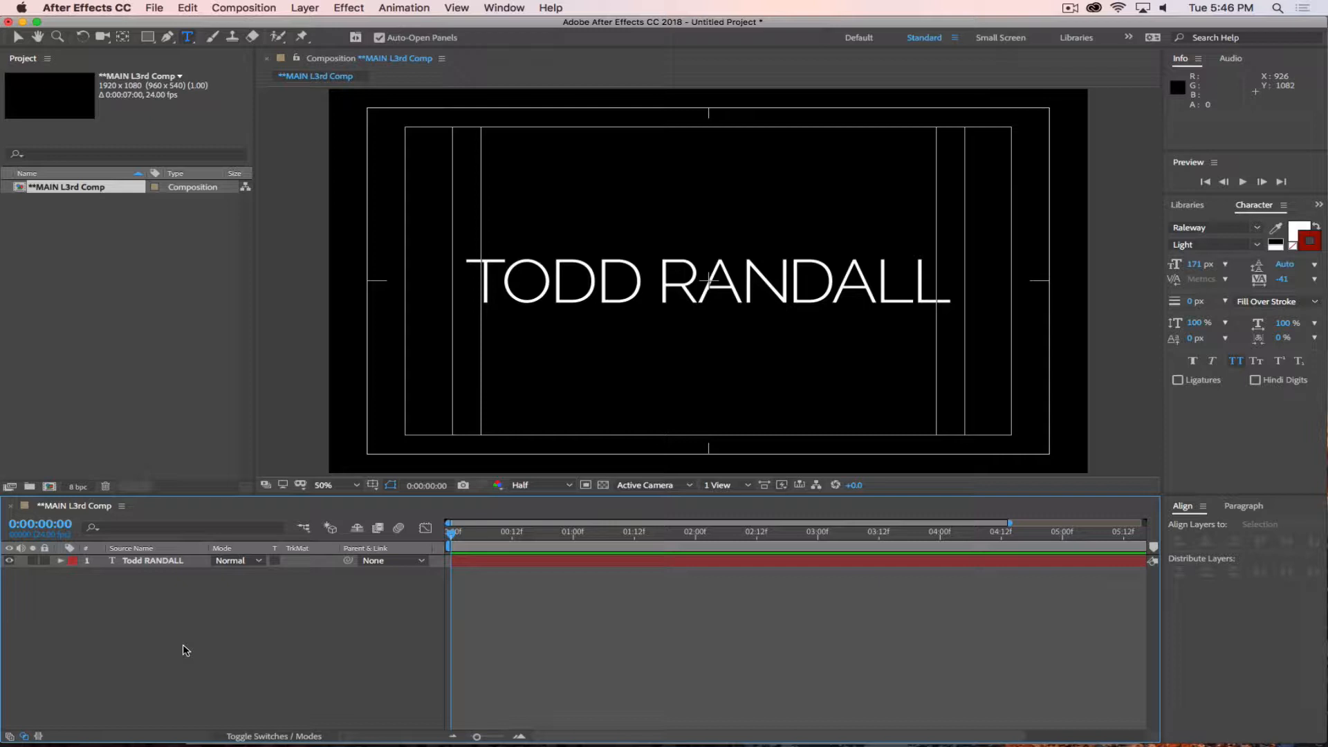
Widen the kerning between the surname's N and D to 20, tighten it to -60, and deselect the layer.
{"action": "left_click", "coordinate": [793, 290]}
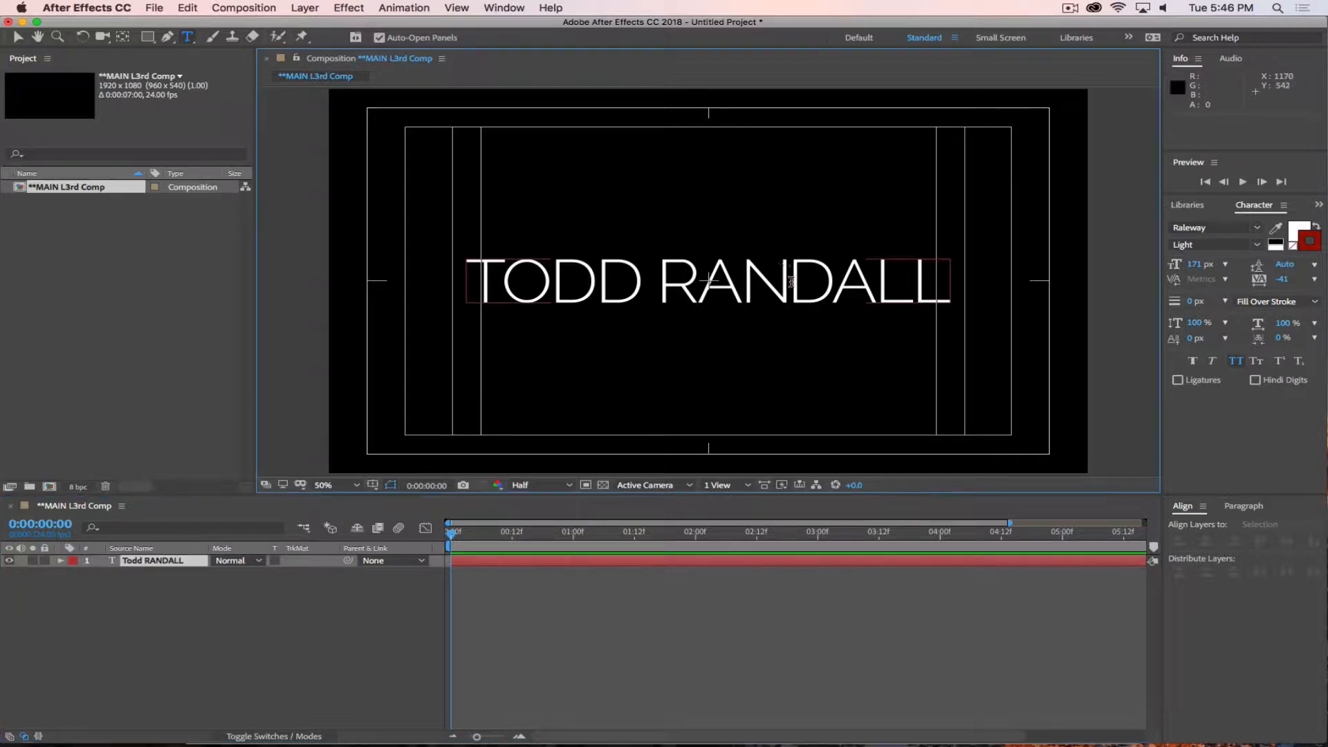
{"action": "key", "text": "alt+Right"}
{"action": "key", "text": "alt+Right"}
{"action": "key", "text": "alt+Right"}
{"action": "key", "text": "alt+Right"}
{"action": "key", "text": "alt+Right"}
{"action": "key", "text": "alt+Right"}
{"action": "key", "text": "alt+Right"}
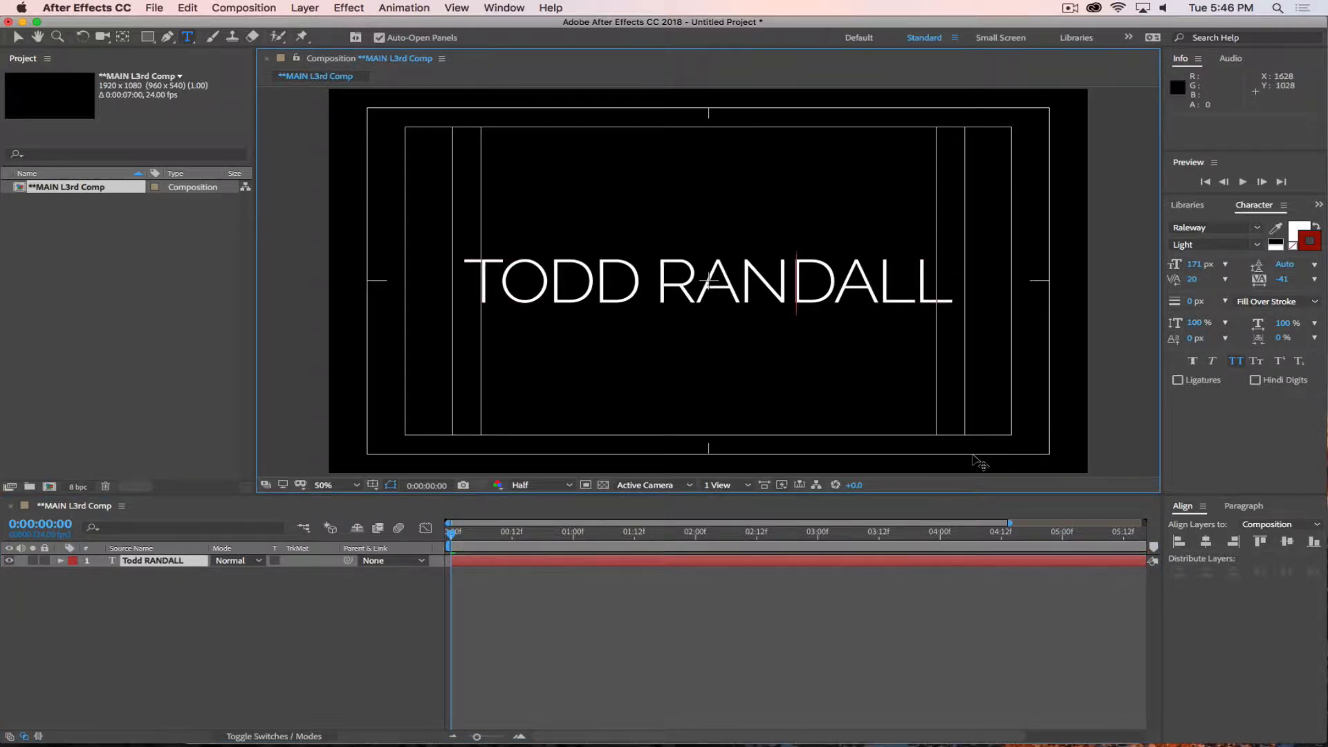
{"action": "key", "text": "alt+Left"}
{"action": "key", "text": "alt+Left"}
{"action": "key", "text": "alt+Left"}
{"action": "key", "text": "alt+Left"}
{"action": "key", "text": "alt+Left"}
{"action": "key", "text": "alt+Left"}
{"action": "key", "text": "alt+Left"}
{"action": "key", "text": "alt+Left"}
{"action": "key", "text": "alt+Left"}
{"action": "key", "text": "alt+Left"}
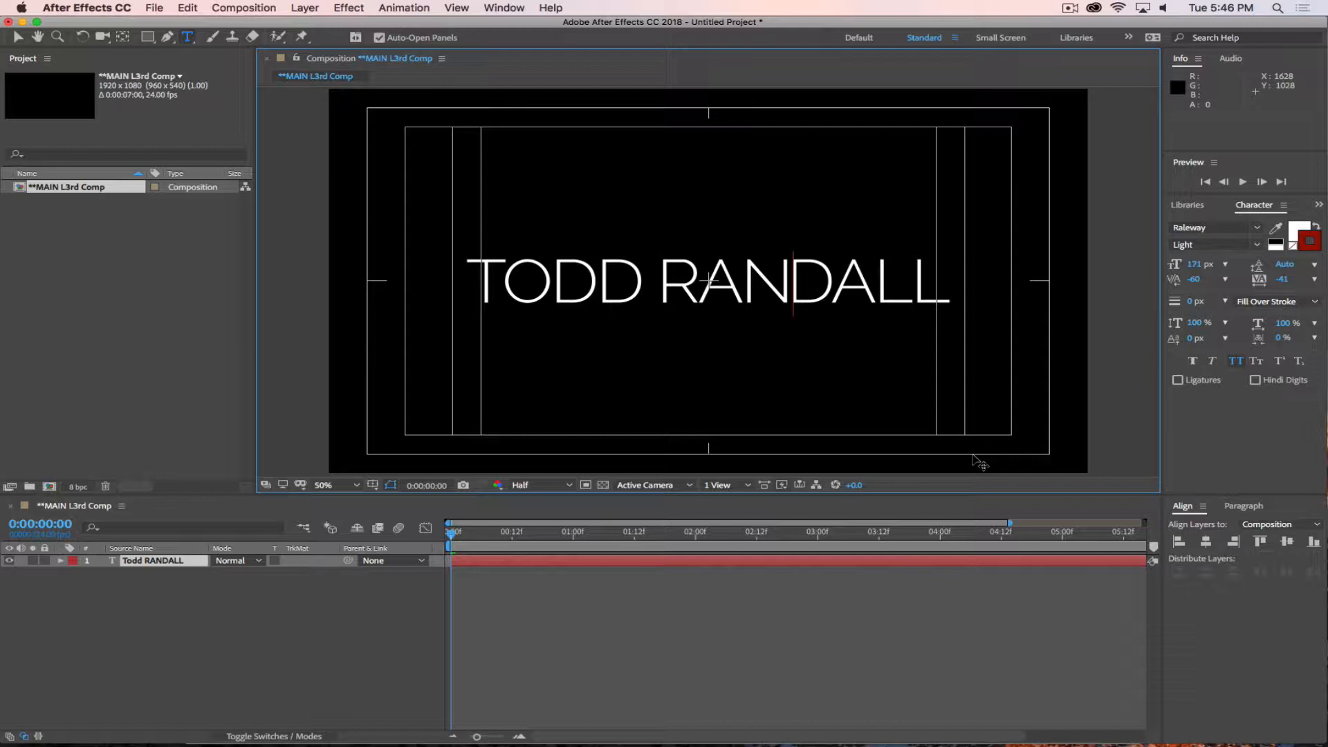
{"action": "left_click", "coordinate": [238, 669]}
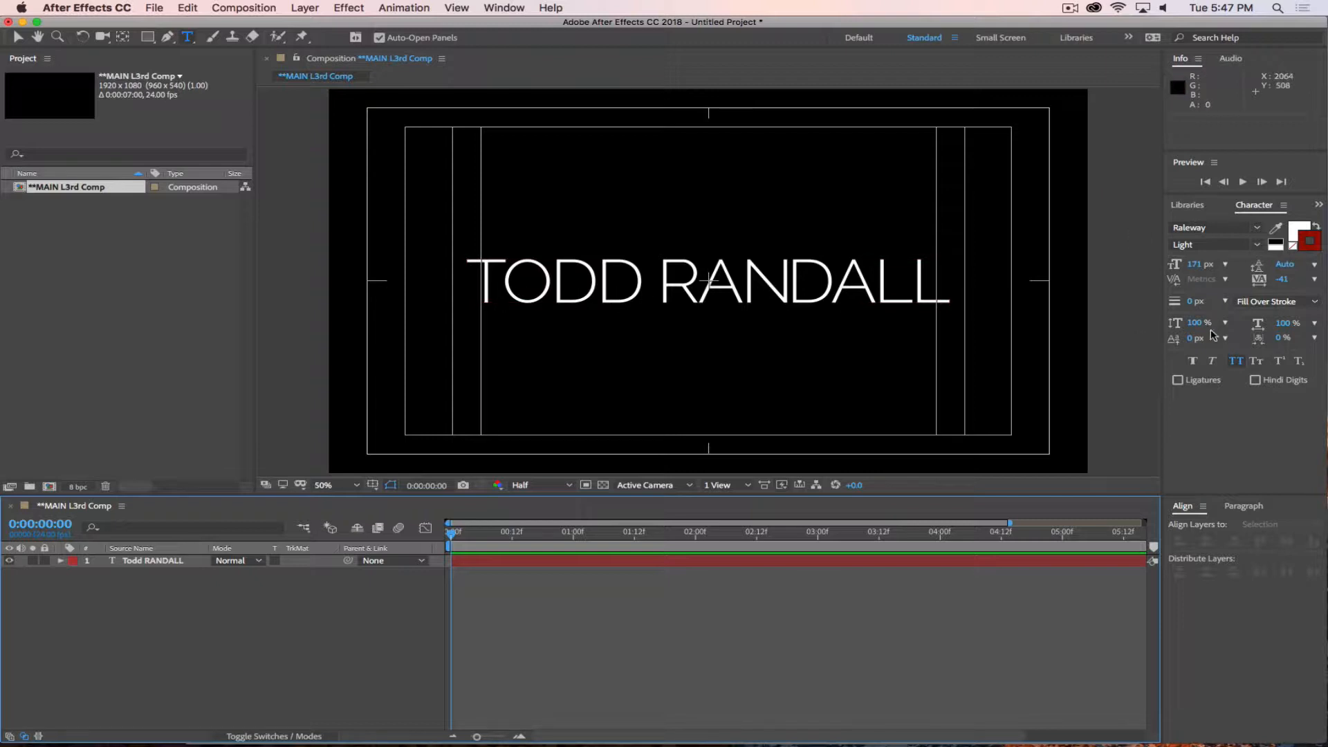
Expand the name layer's Text properties, check Path Options, and open More Options to examine its grouping and blending settings.
{"action": "left_click", "coordinate": [208, 560]}
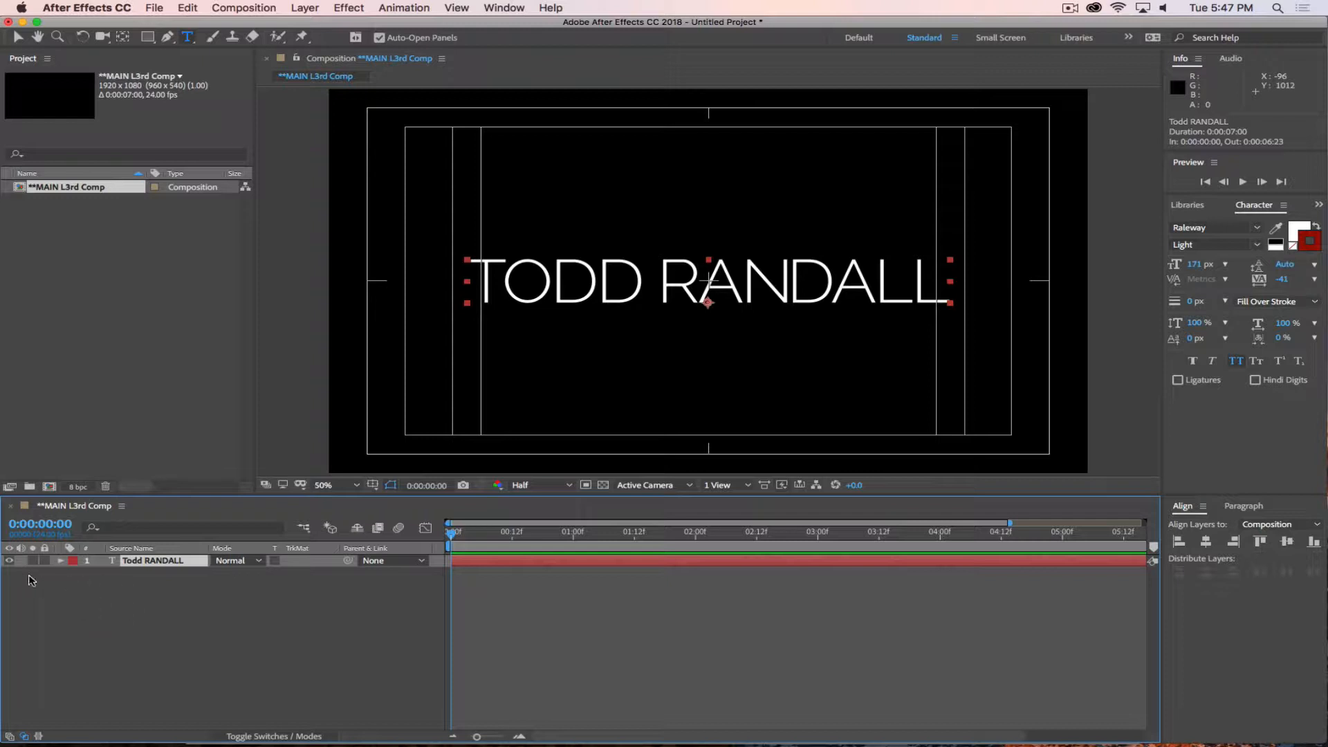
{"action": "left_click", "coordinate": [61, 560]}
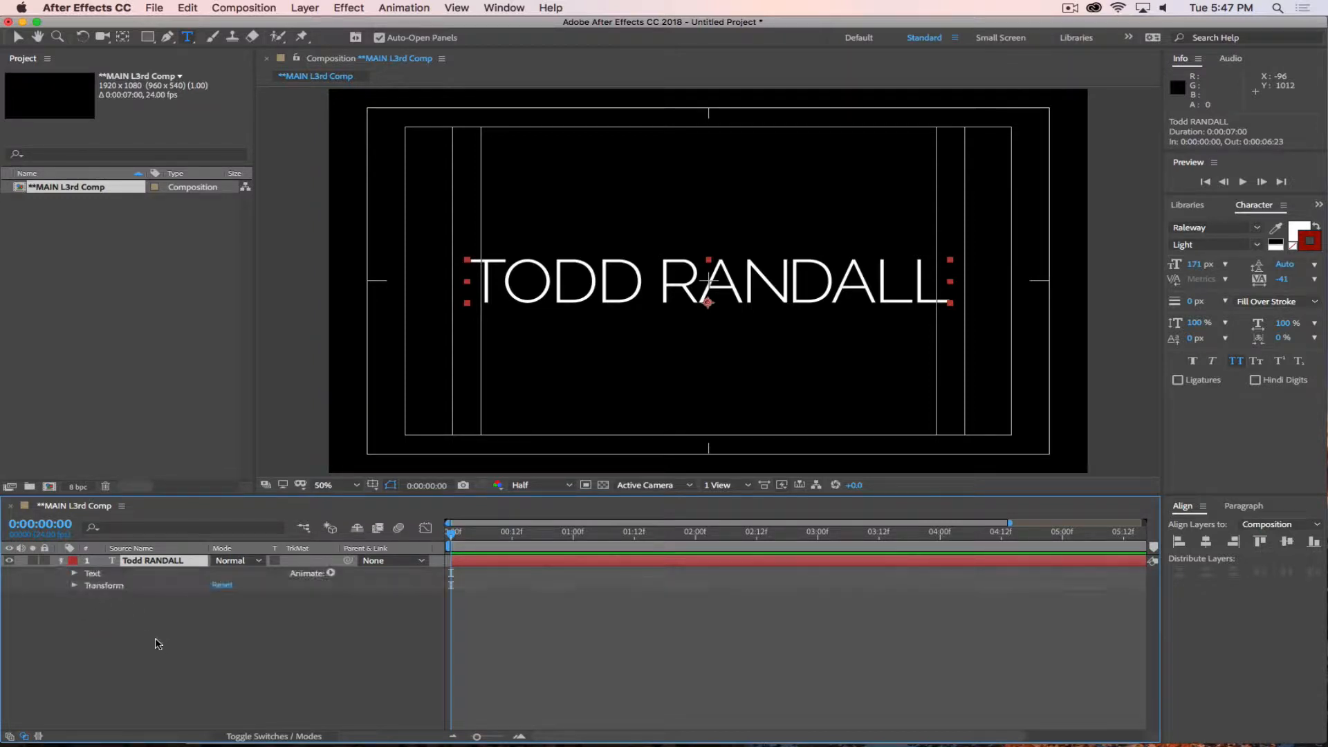
{"action": "left_click", "coordinate": [75, 573]}
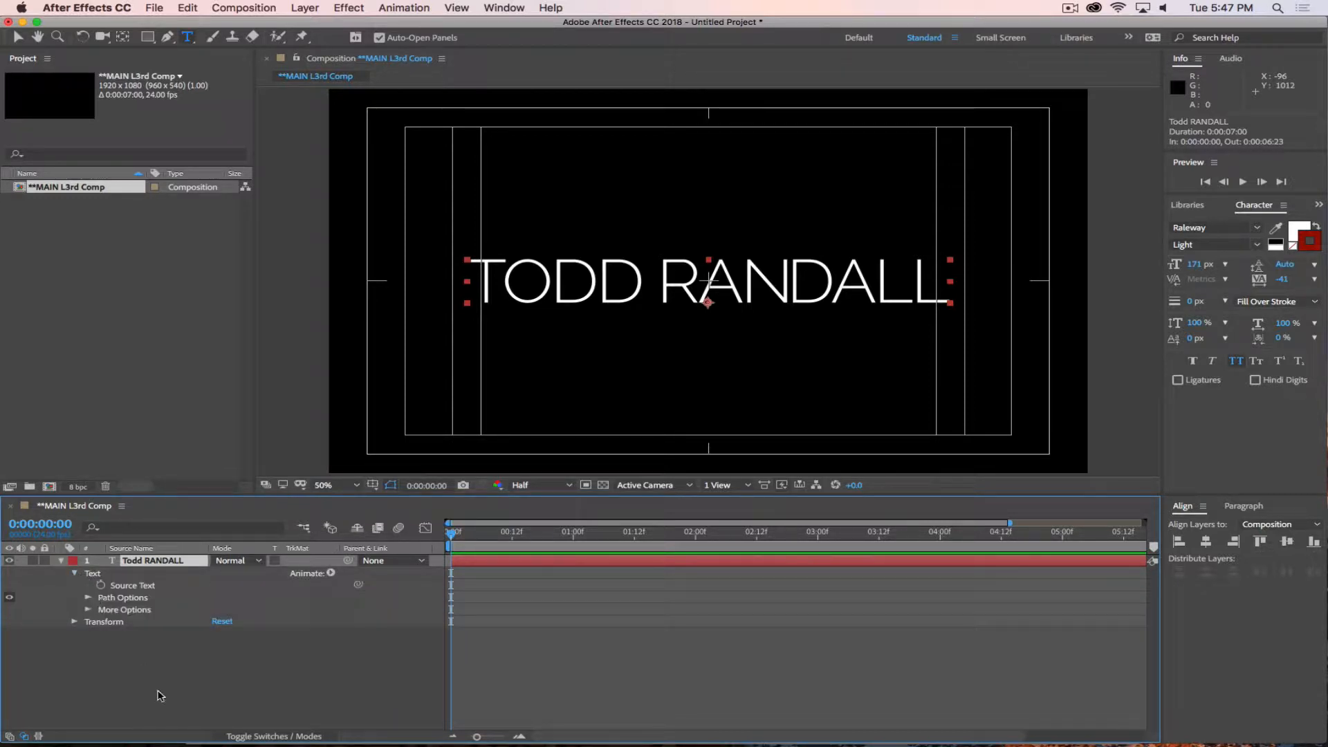
{"action": "left_click", "coordinate": [89, 598]}
{"action": "left_click", "coordinate": [89, 598]}
{"action": "left_click", "coordinate": [88, 609]}
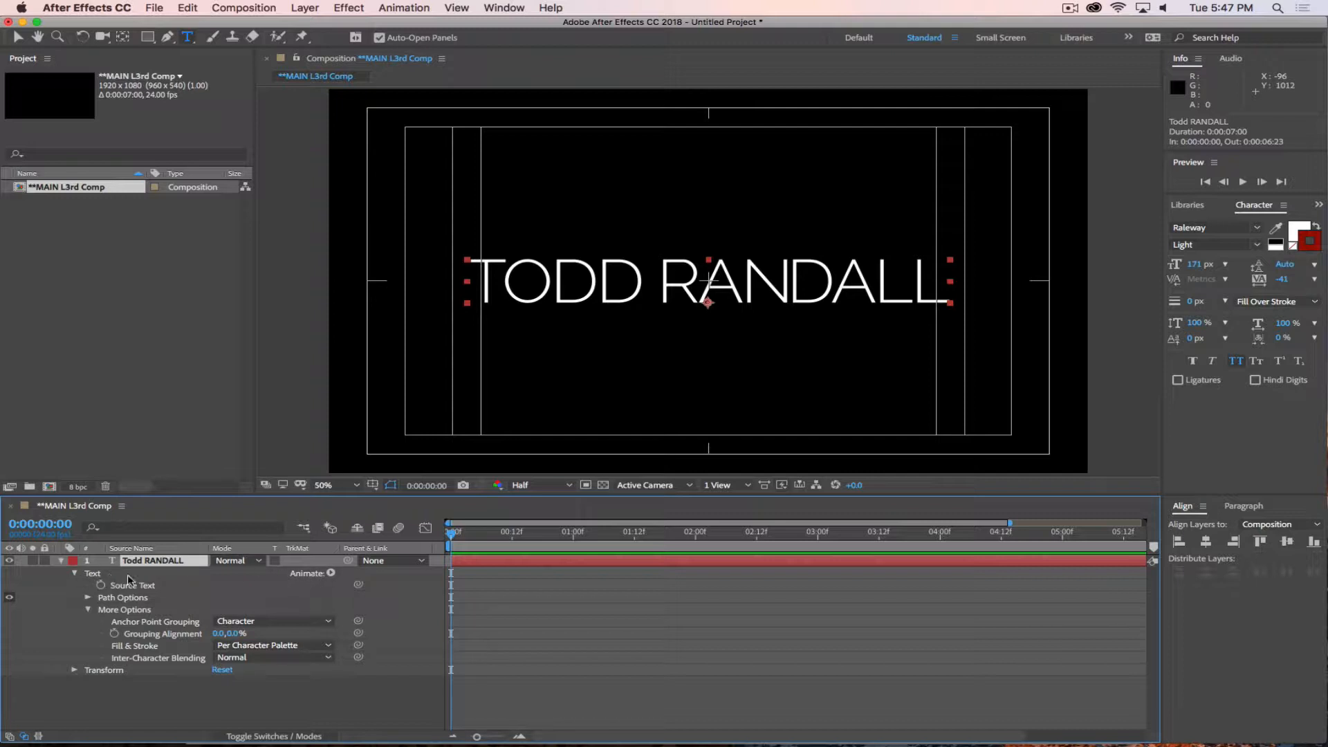
Examine the properties offered for animating the name layer's text, leaving without adding any.
{"action": "left_click", "coordinate": [330, 573]}
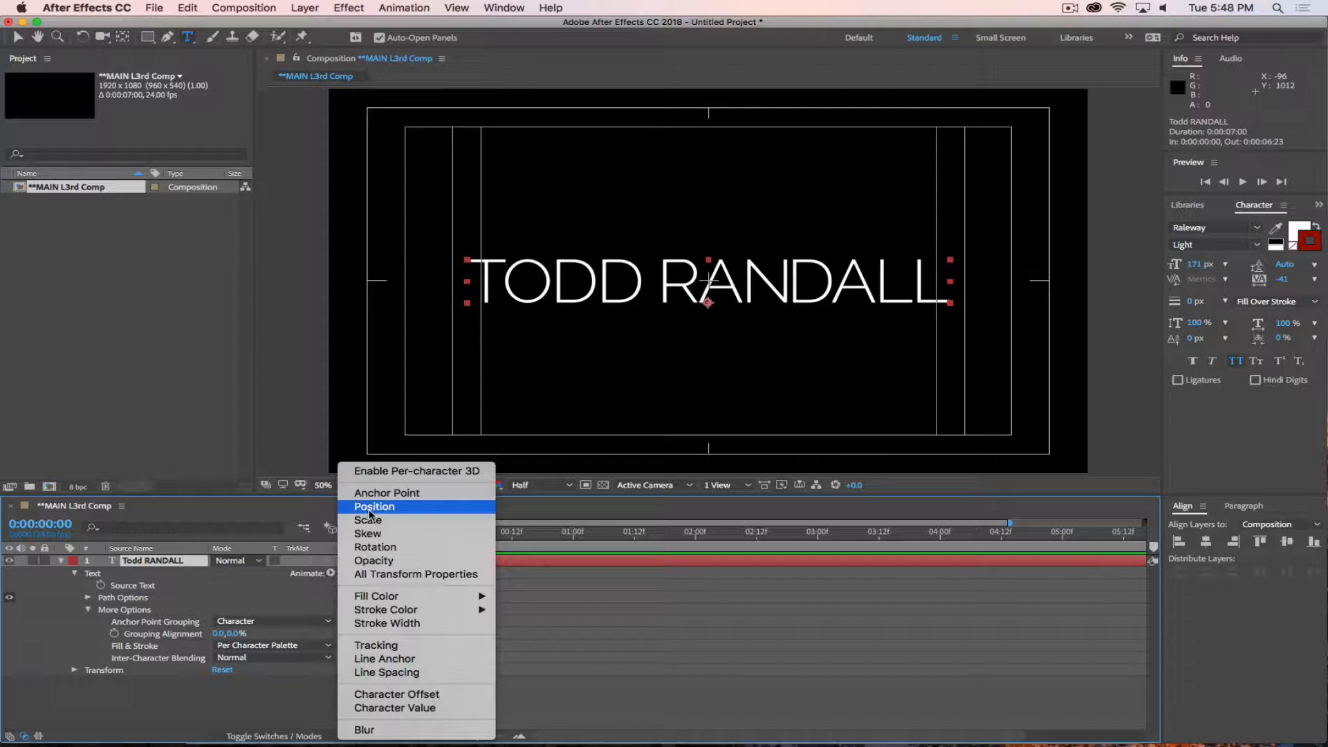
{"action": "left_click", "coordinate": [225, 586]}
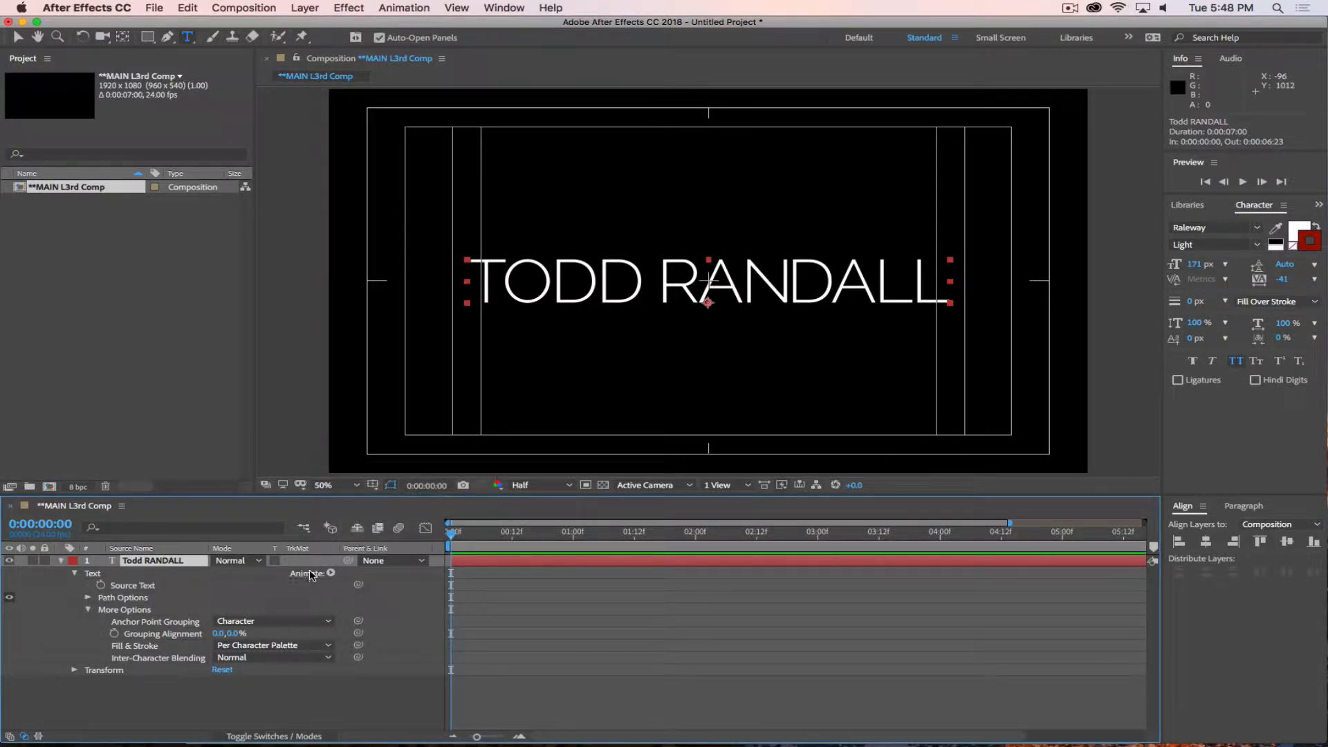
{"action": "left_click", "coordinate": [331, 574]}
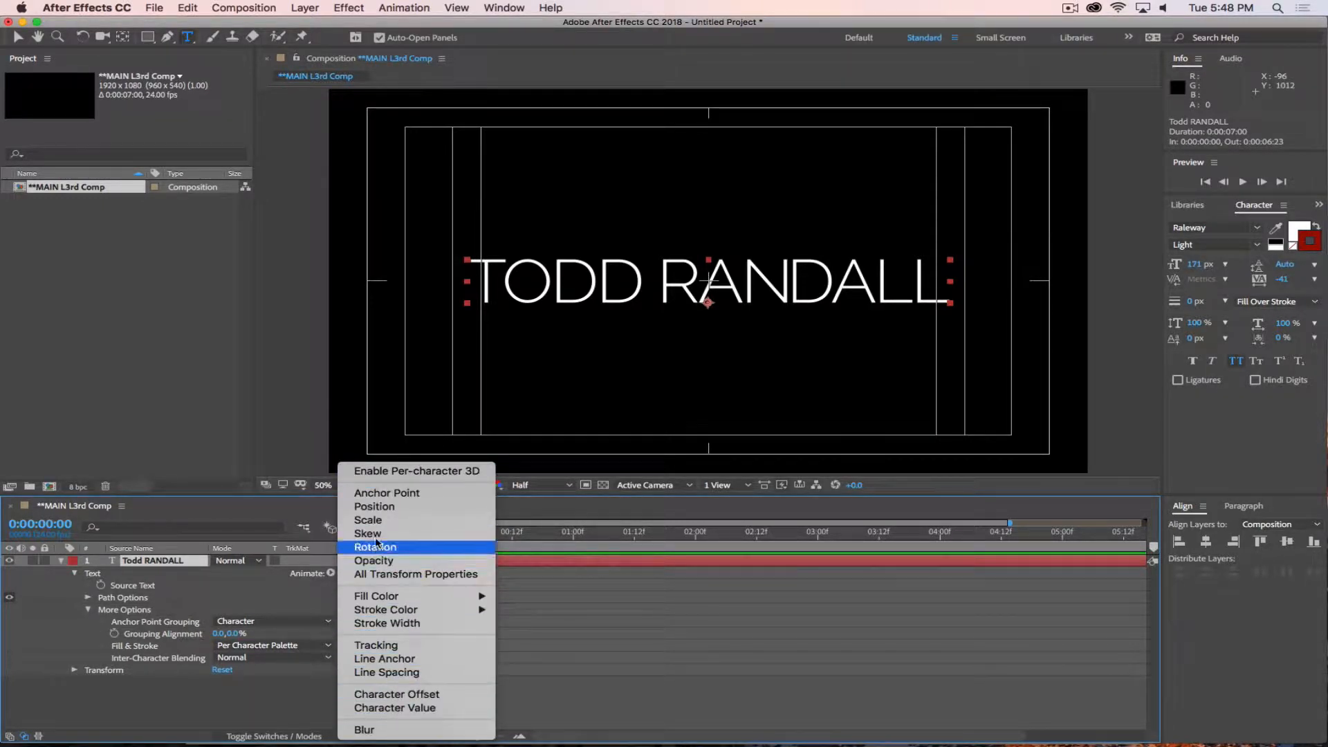
{"action": "left_click", "coordinate": [224, 703]}
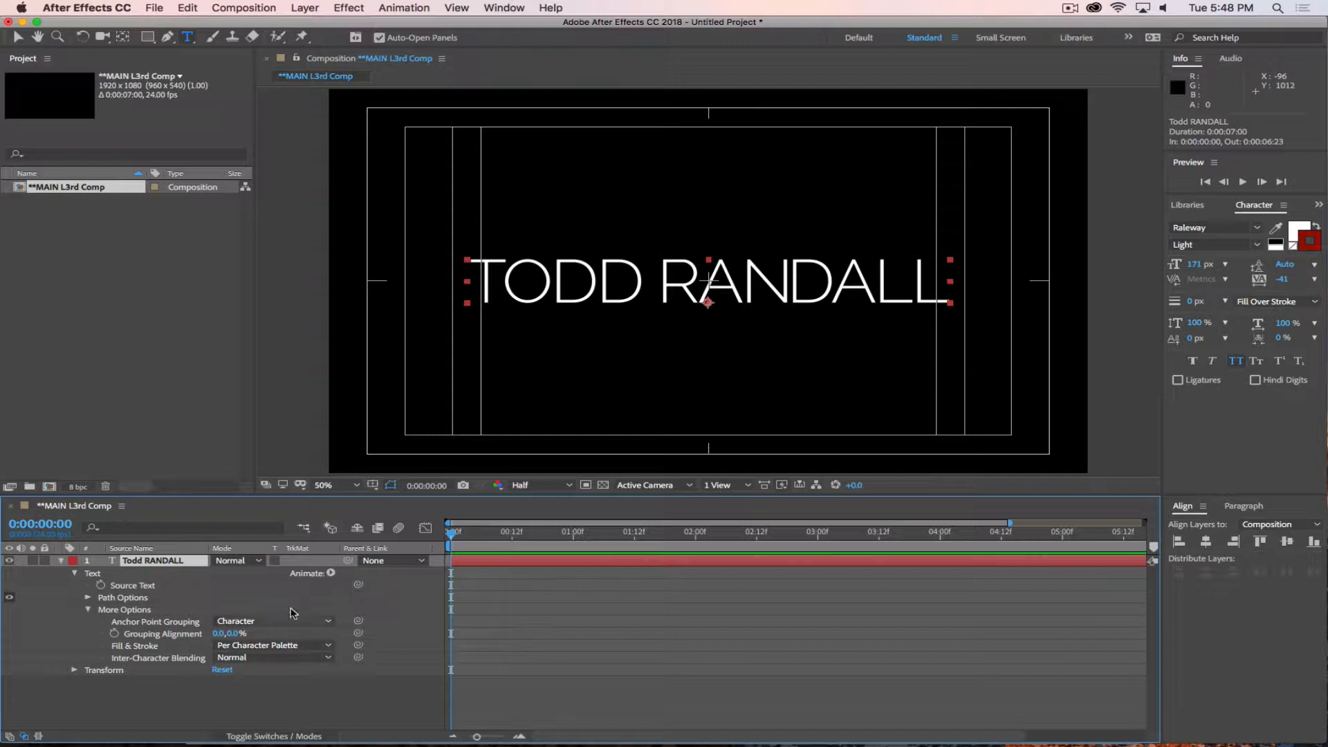
{"action": "left_click", "coordinate": [197, 707]}
With the Pen tool, draw an open seven-point looping mask path on the name layer, from the frame's upper-left corner past its lower-right edge.
{"action": "left_click", "coordinate": [153, 561]}
{"action": "left_click", "coordinate": [168, 38]}
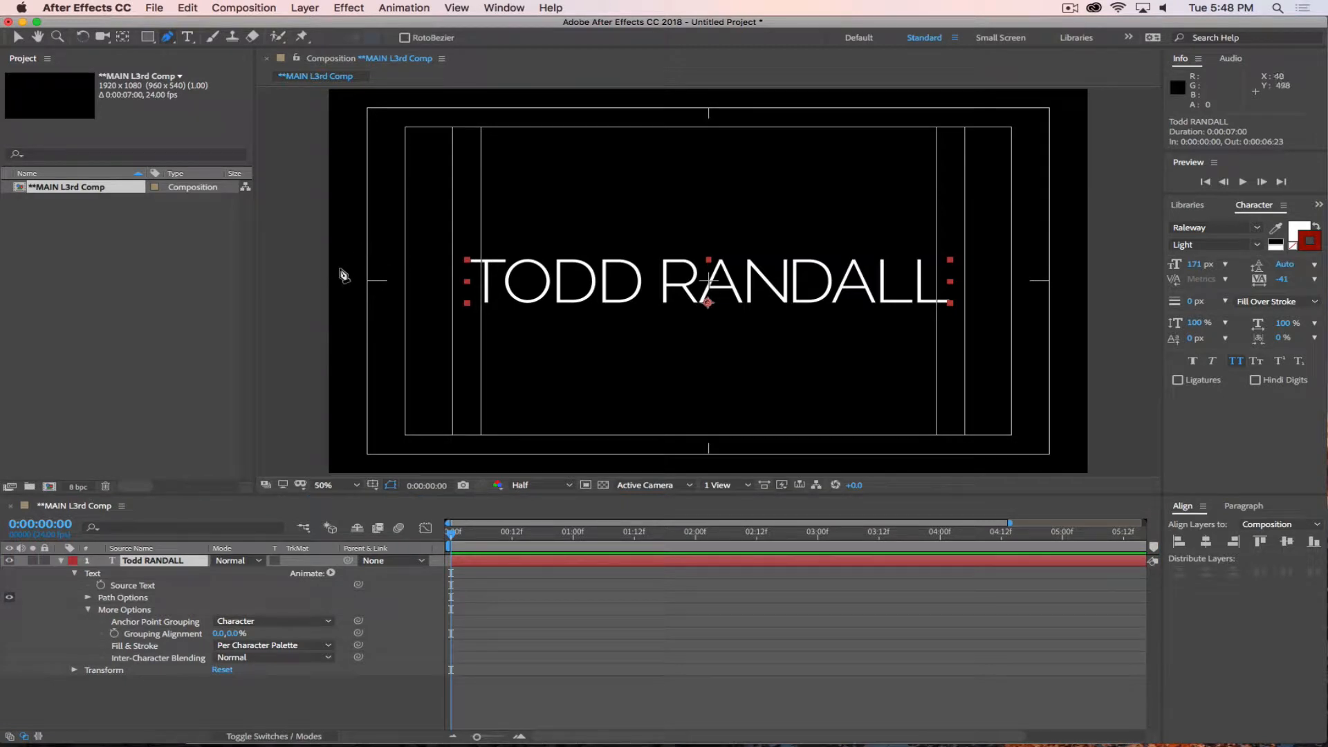
{"action": "left_click", "coordinate": [331, 90]}
{"action": "left_click_drag", "start_coordinate": [506, 199], "coordinate": [541, 255]}
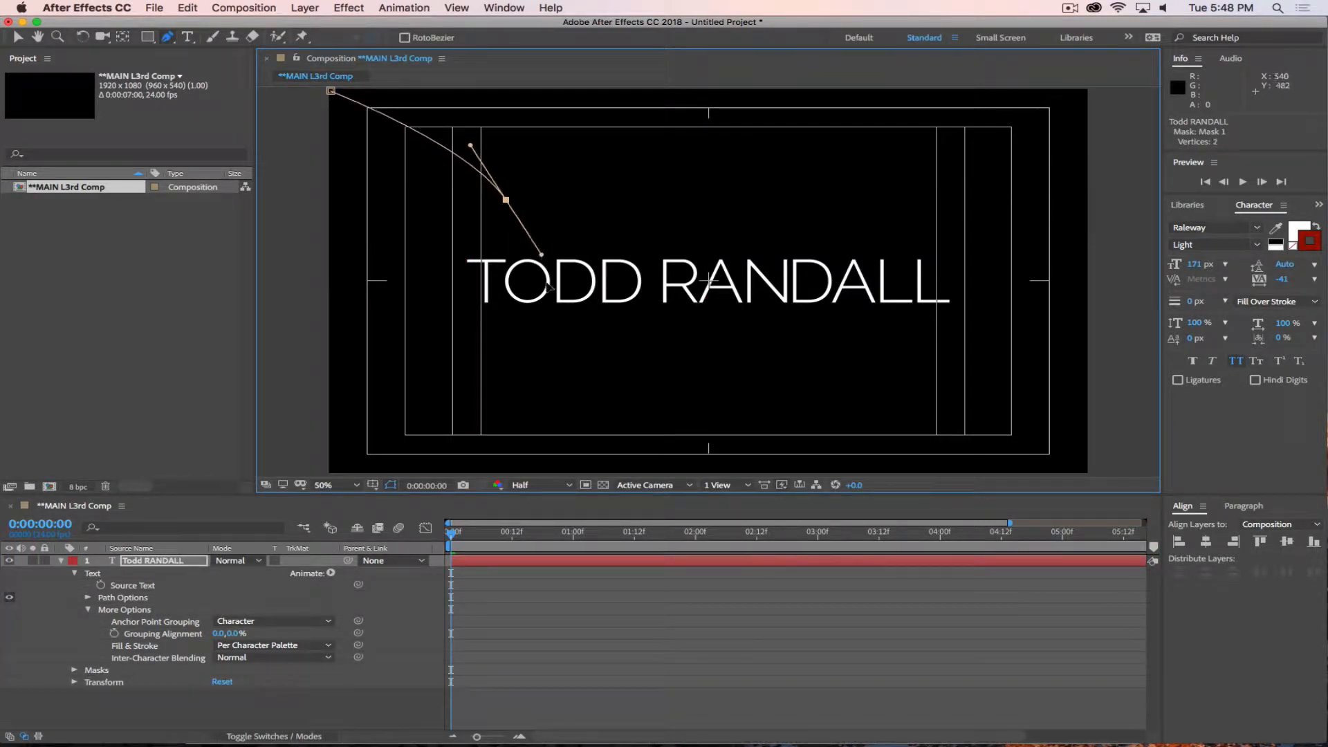
{"action": "left_click_drag", "start_coordinate": [615, 421], "coordinate": [668, 443]}
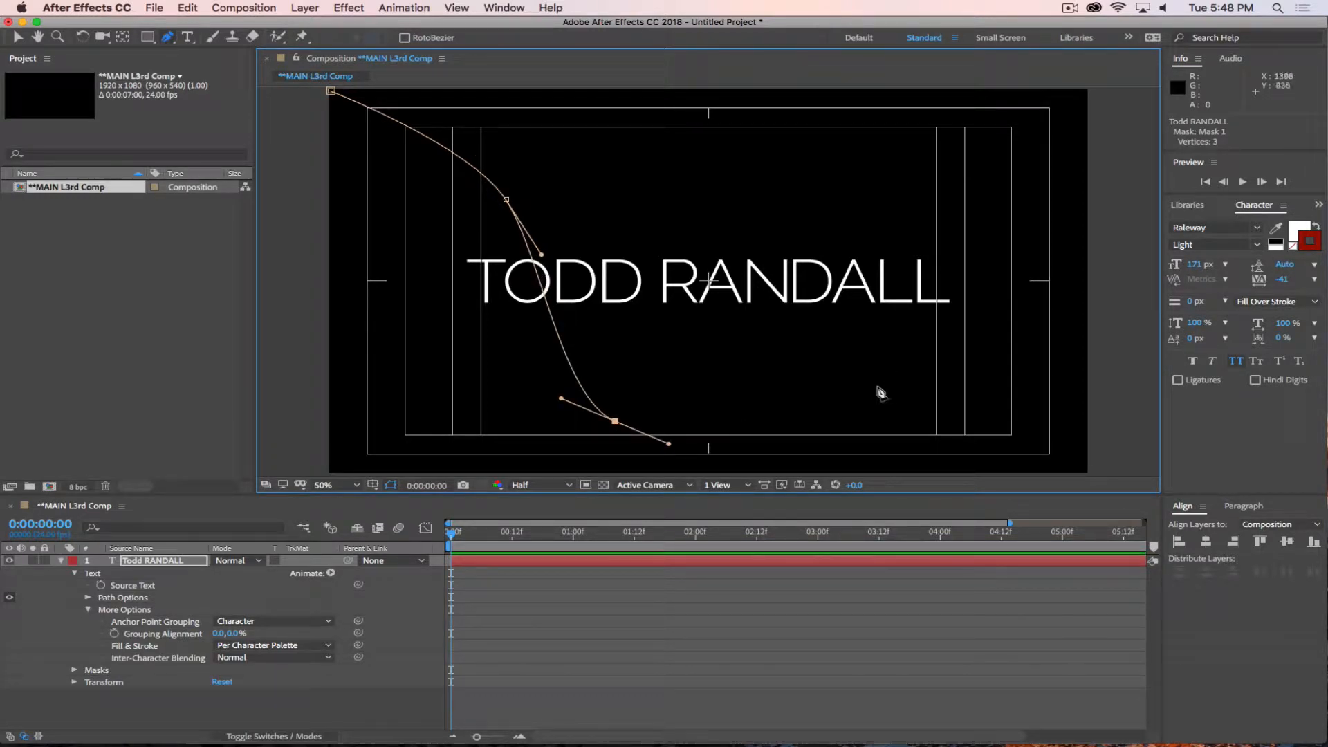
{"action": "left_click_drag", "start_coordinate": [878, 368], "coordinate": [900, 315]}
{"action": "left_click_drag", "start_coordinate": [847, 156], "coordinate": [732, 153]}
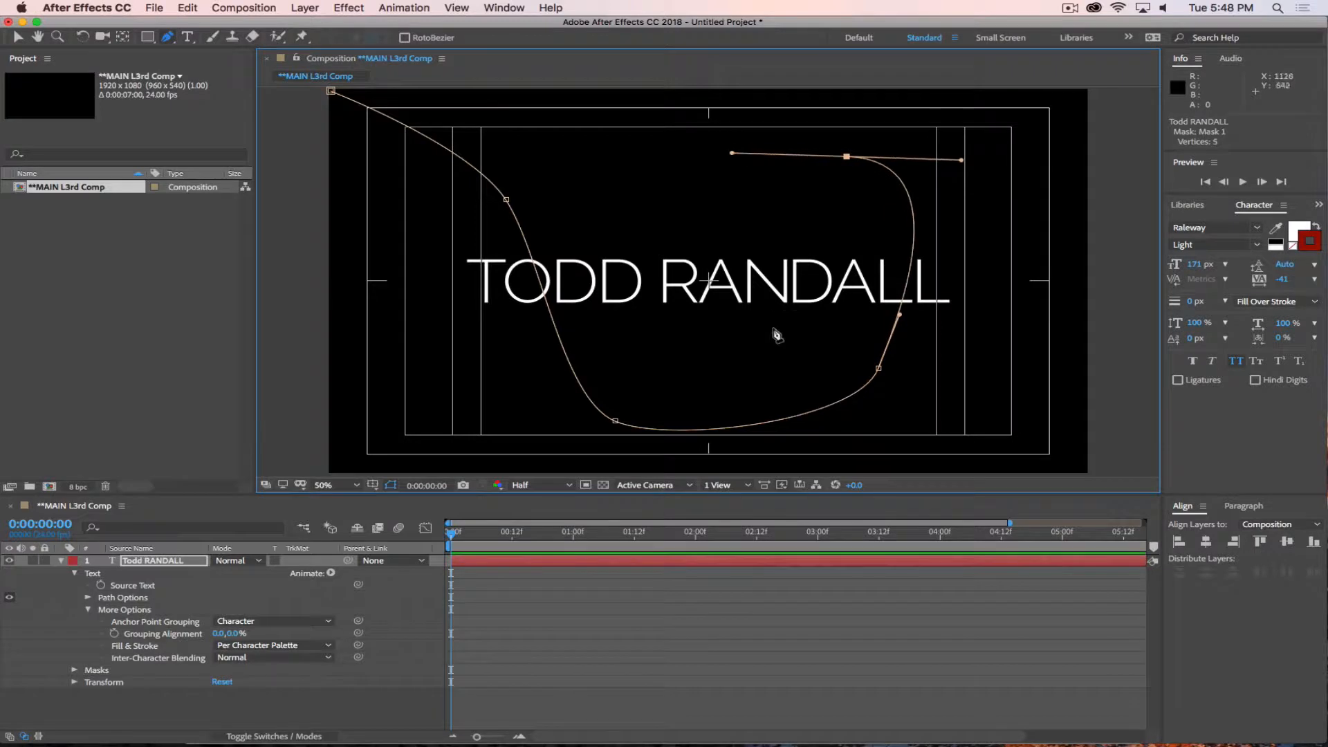
{"action": "left_click_drag", "start_coordinate": [786, 364], "coordinate": [835, 390]}
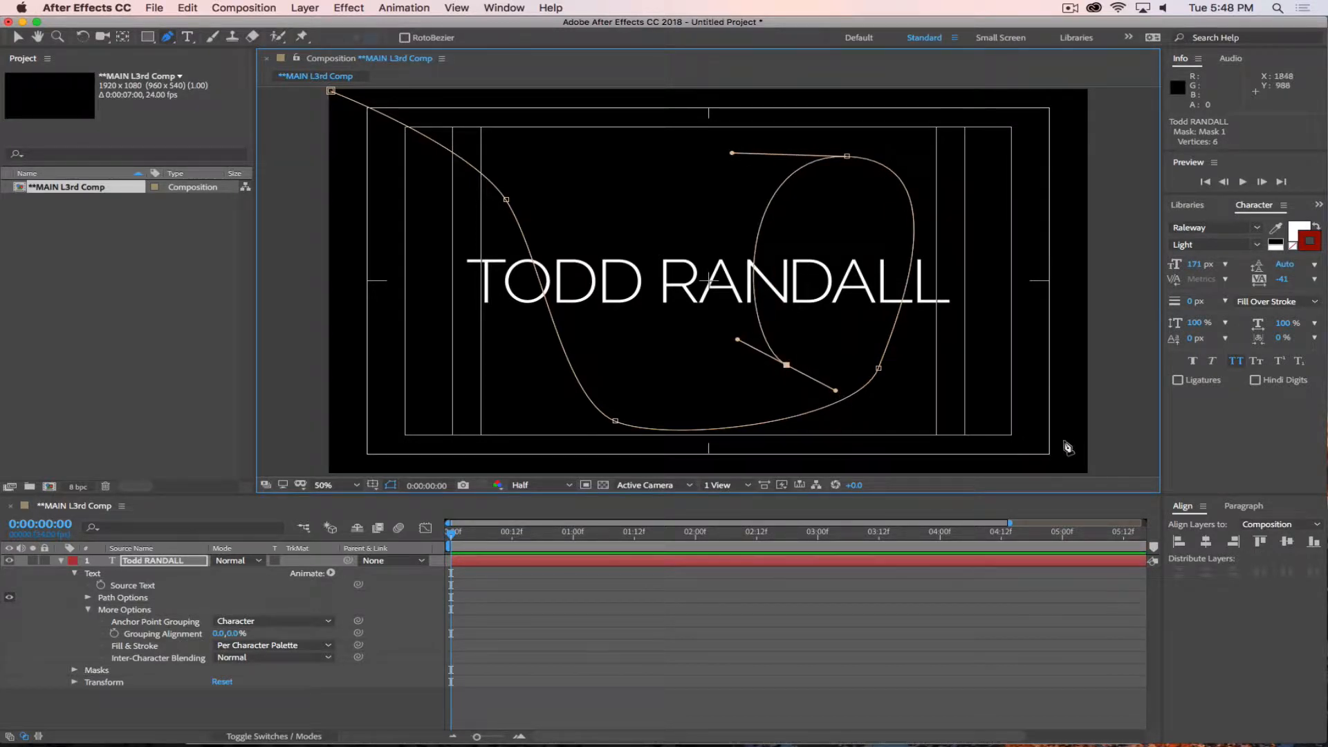
{"action": "left_click", "coordinate": [1105, 440]}
Reshape the mask path's loop by moving its lower and top points and adjusting their curve handles.
{"action": "left_click_drag", "start_coordinate": [835, 390], "coordinate": [869, 434]}
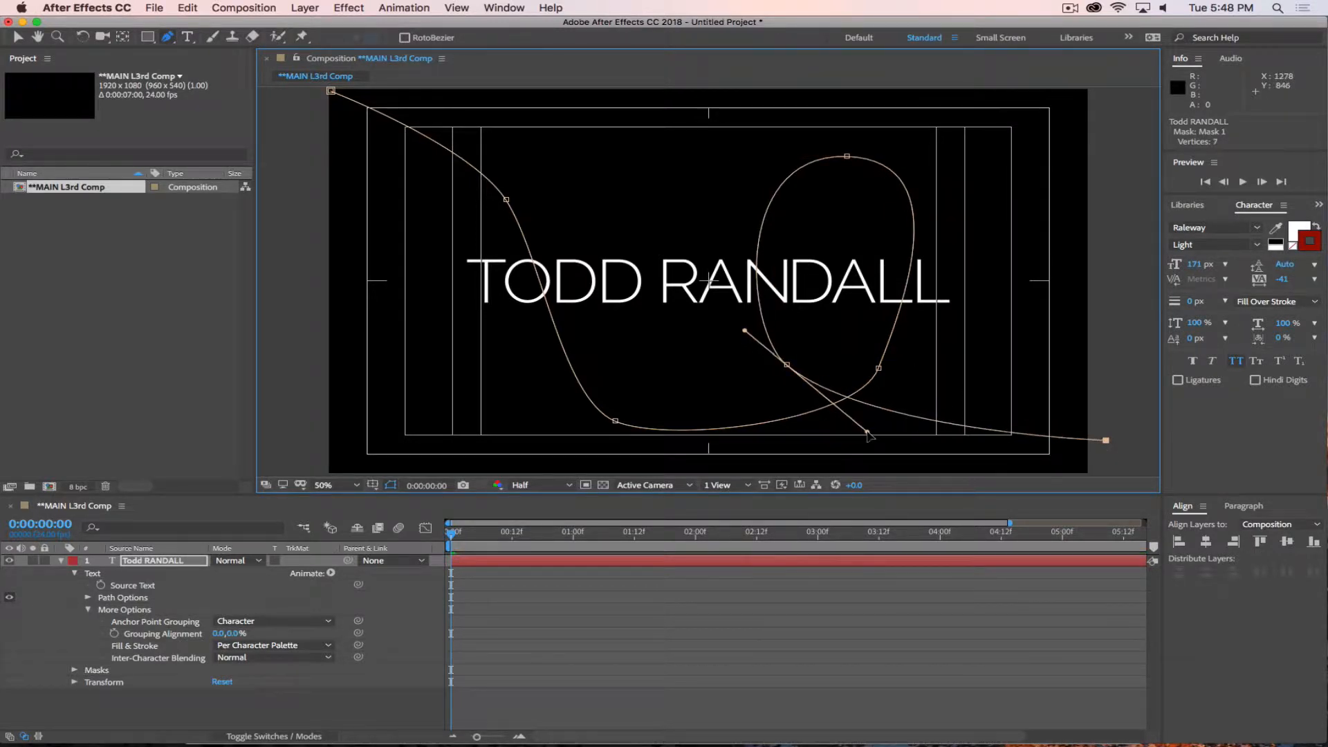
{"action": "left_click_drag", "start_coordinate": [879, 368], "coordinate": [911, 364]}
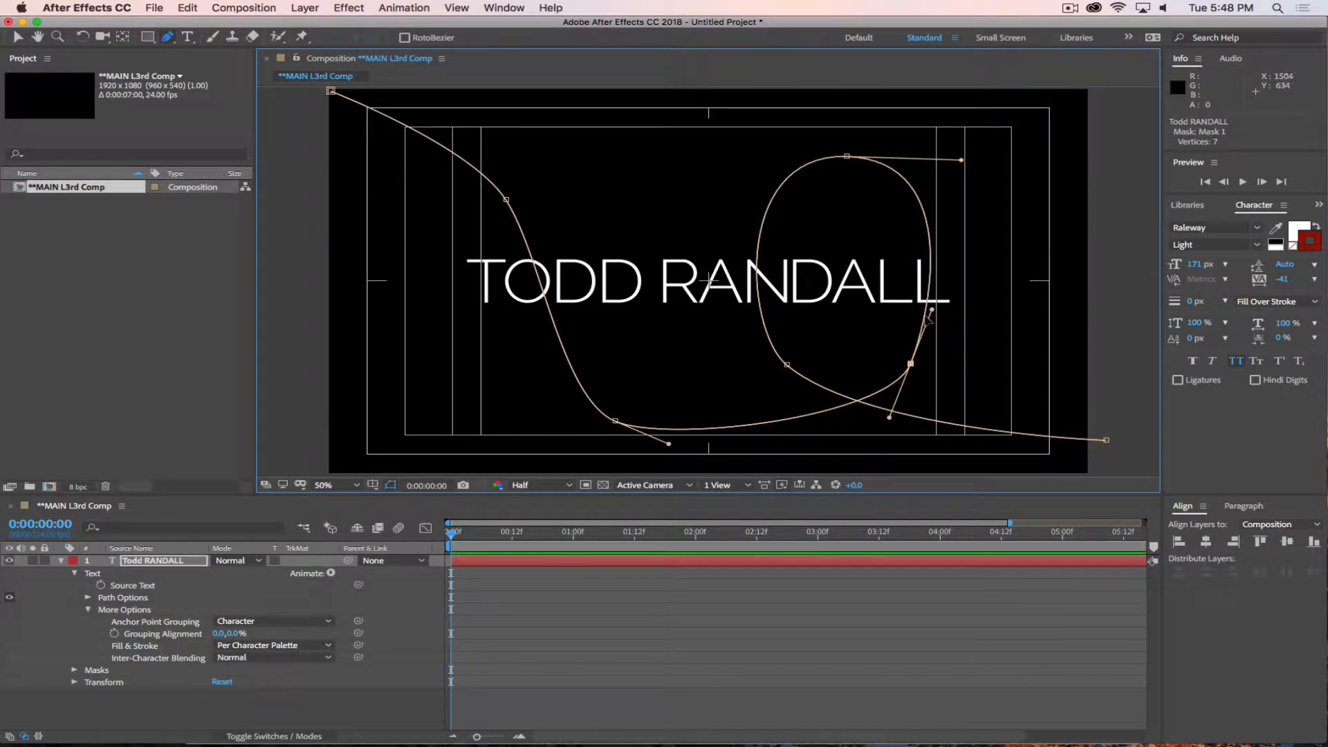
{"action": "left_click_drag", "start_coordinate": [931, 311], "coordinate": [947, 306]}
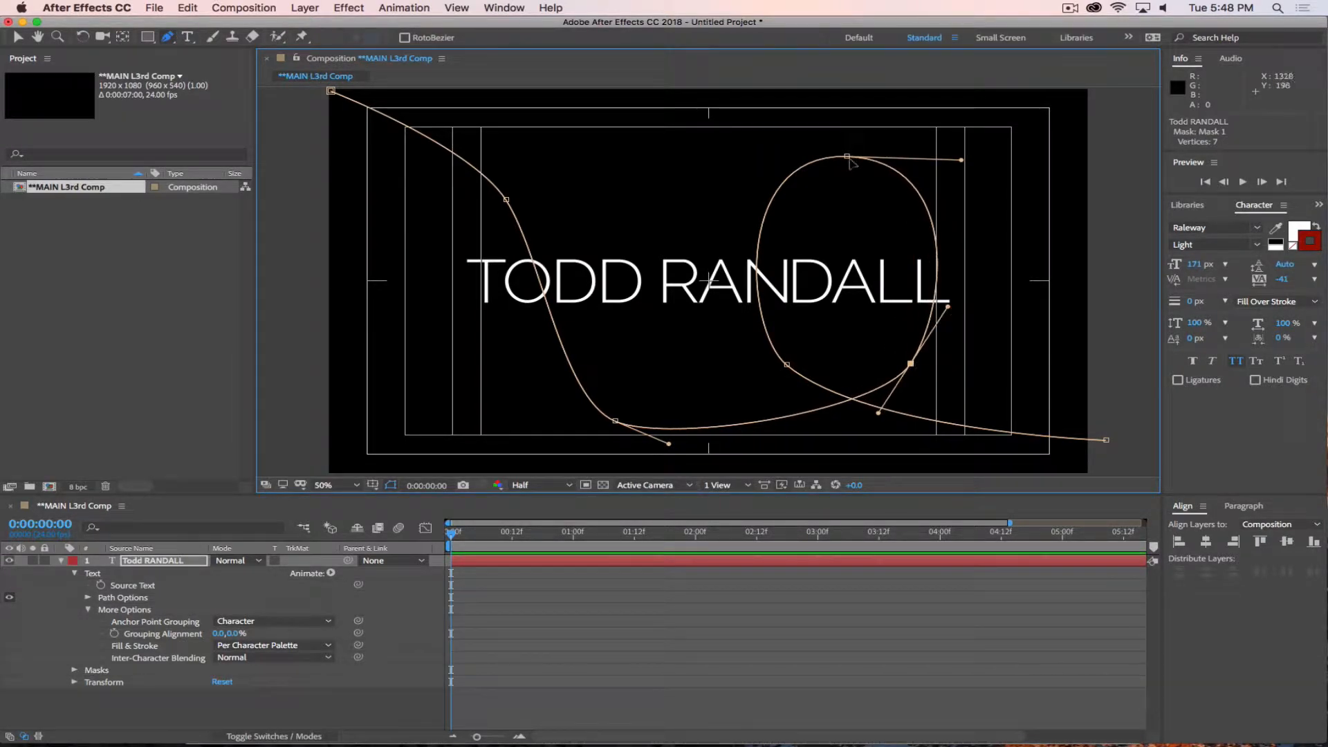
{"action": "left_click_drag", "start_coordinate": [847, 157], "coordinate": [838, 126]}
{"action": "left_click_drag", "start_coordinate": [725, 123], "coordinate": [688, 129]}
{"action": "left_click_drag", "start_coordinate": [954, 124], "coordinate": [970, 127]}
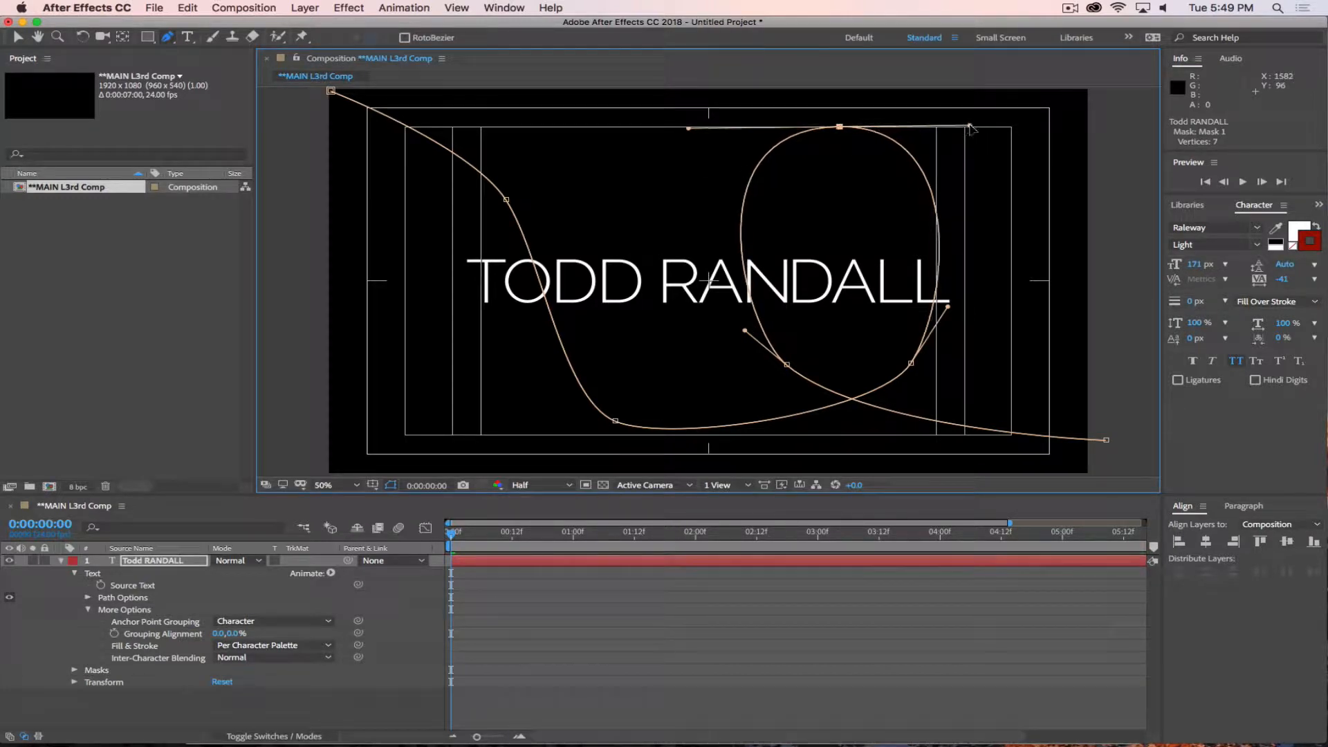
{"action": "left_click_drag", "start_coordinate": [787, 365], "coordinate": [780, 366]}
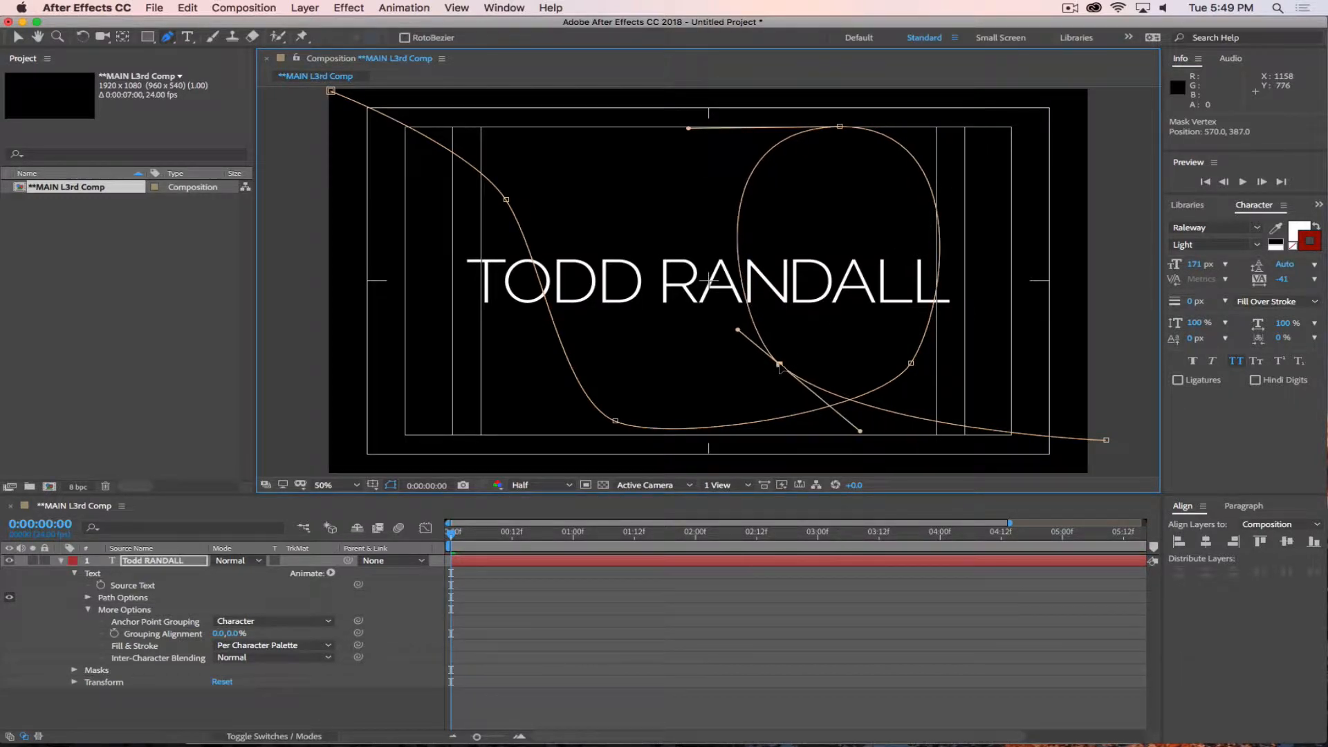
Smooth the path's descending curve by shifting its two points and handles, and extend the end point farther outside the frame.
{"action": "left_click", "coordinate": [507, 202]}
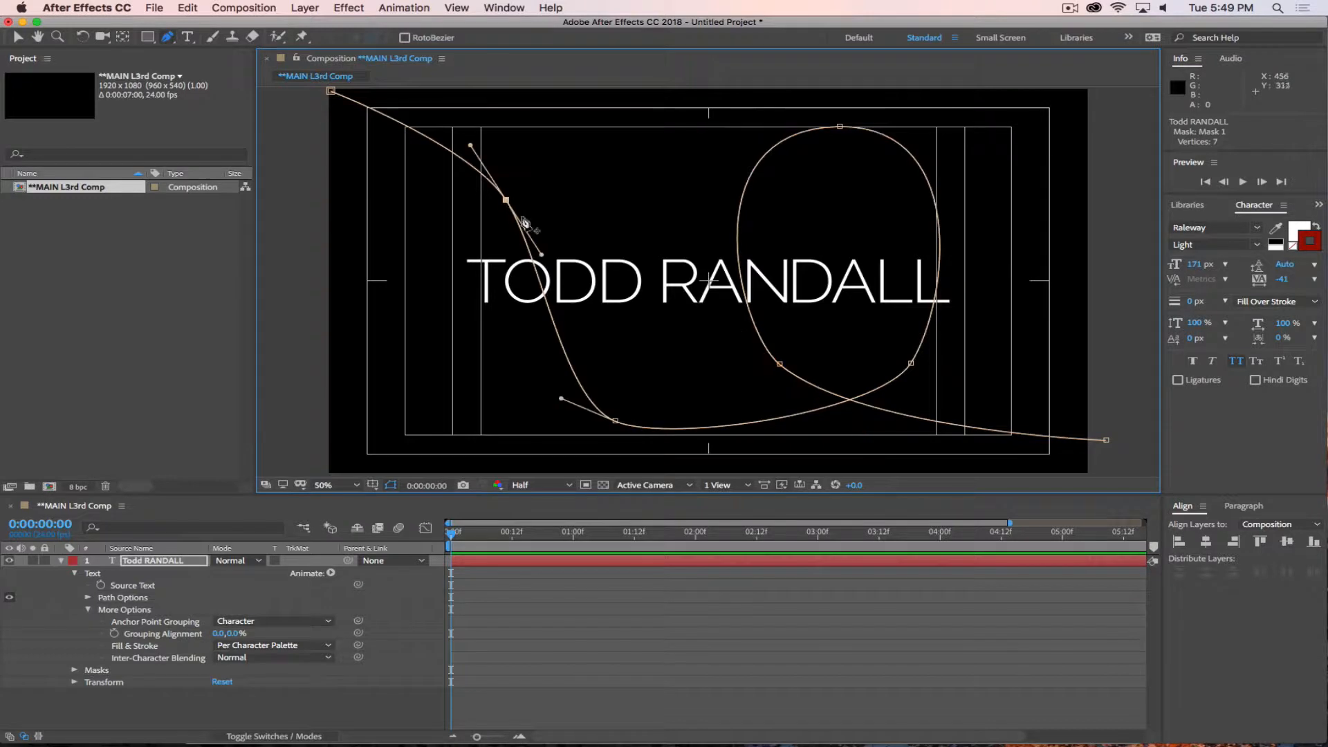
{"action": "left_click_drag", "start_coordinate": [541, 255], "coordinate": [575, 285]}
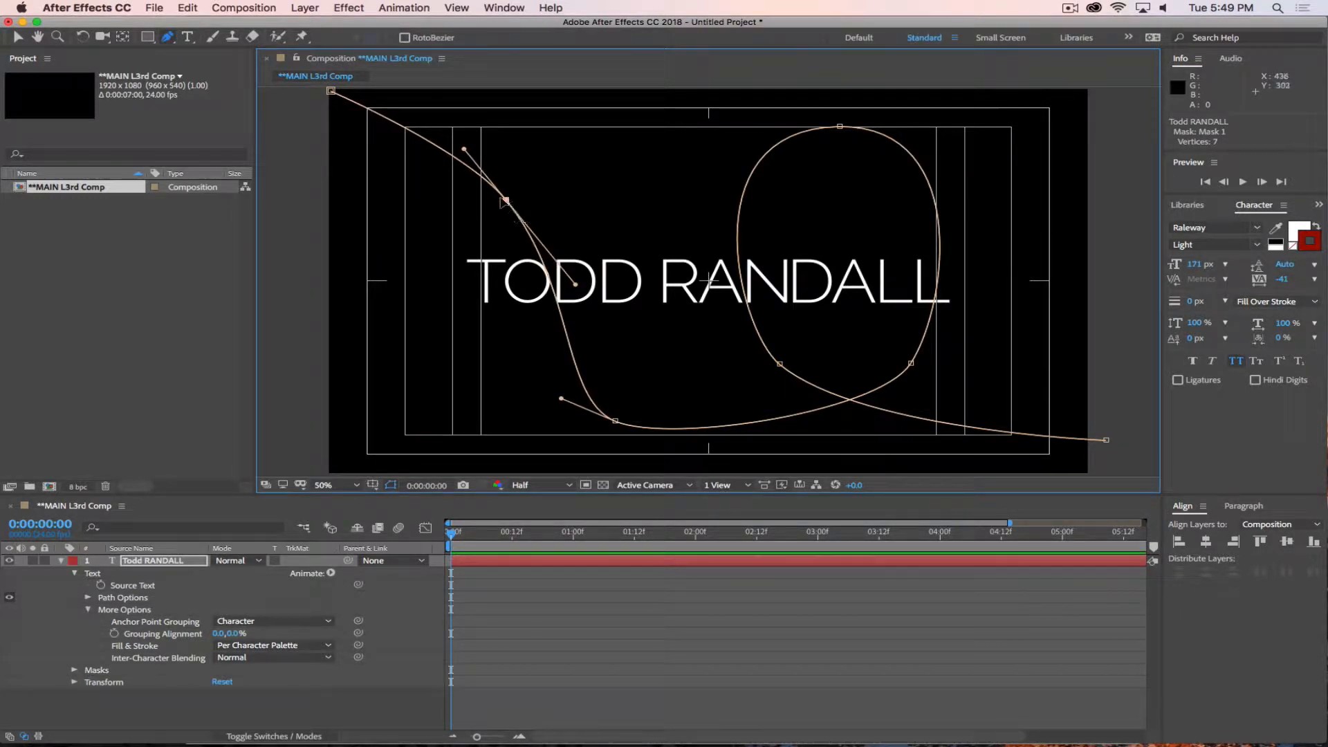
{"action": "left_click_drag", "start_coordinate": [505, 201], "coordinate": [461, 210]}
{"action": "left_click_drag", "start_coordinate": [615, 421], "coordinate": [541, 406]}
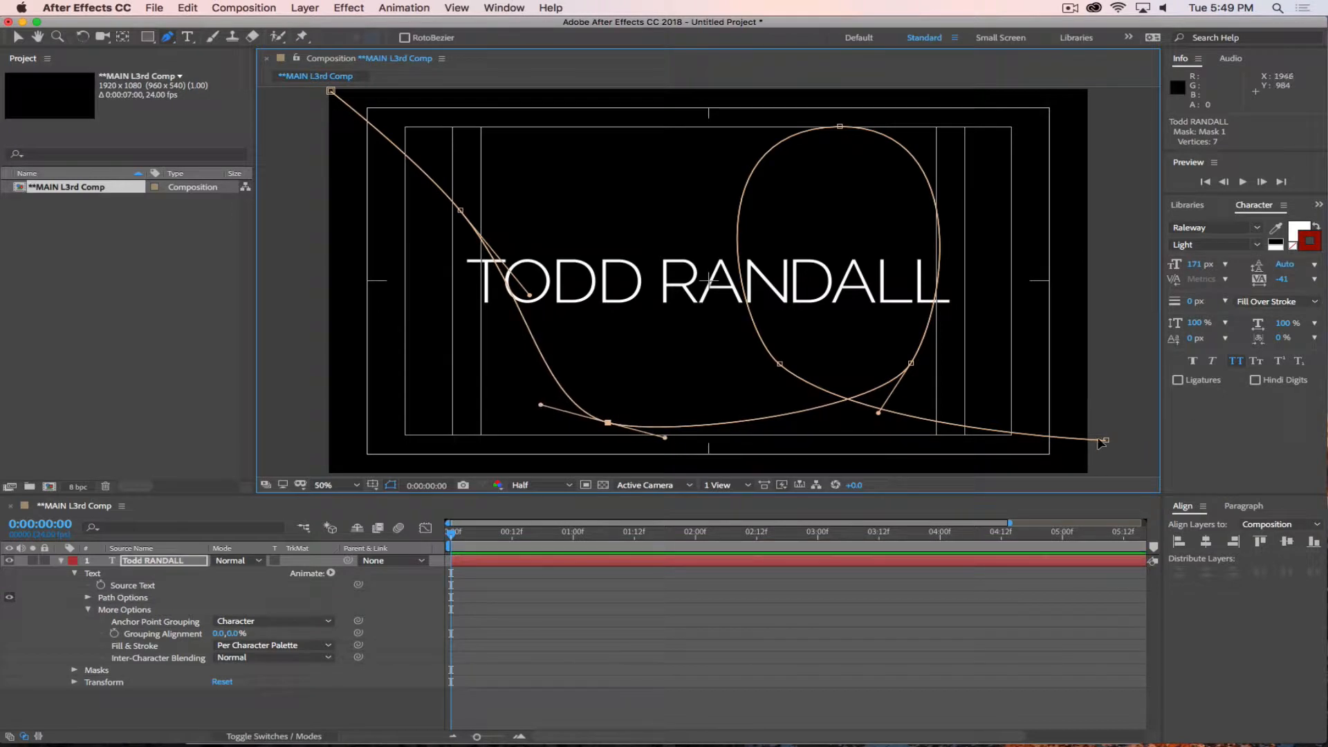
{"action": "left_click_drag", "start_coordinate": [1102, 442], "coordinate": [1162, 445]}
Widen the loop by moving its two lower points and lengthening their curve handles.
{"action": "left_click", "coordinate": [779, 365]}
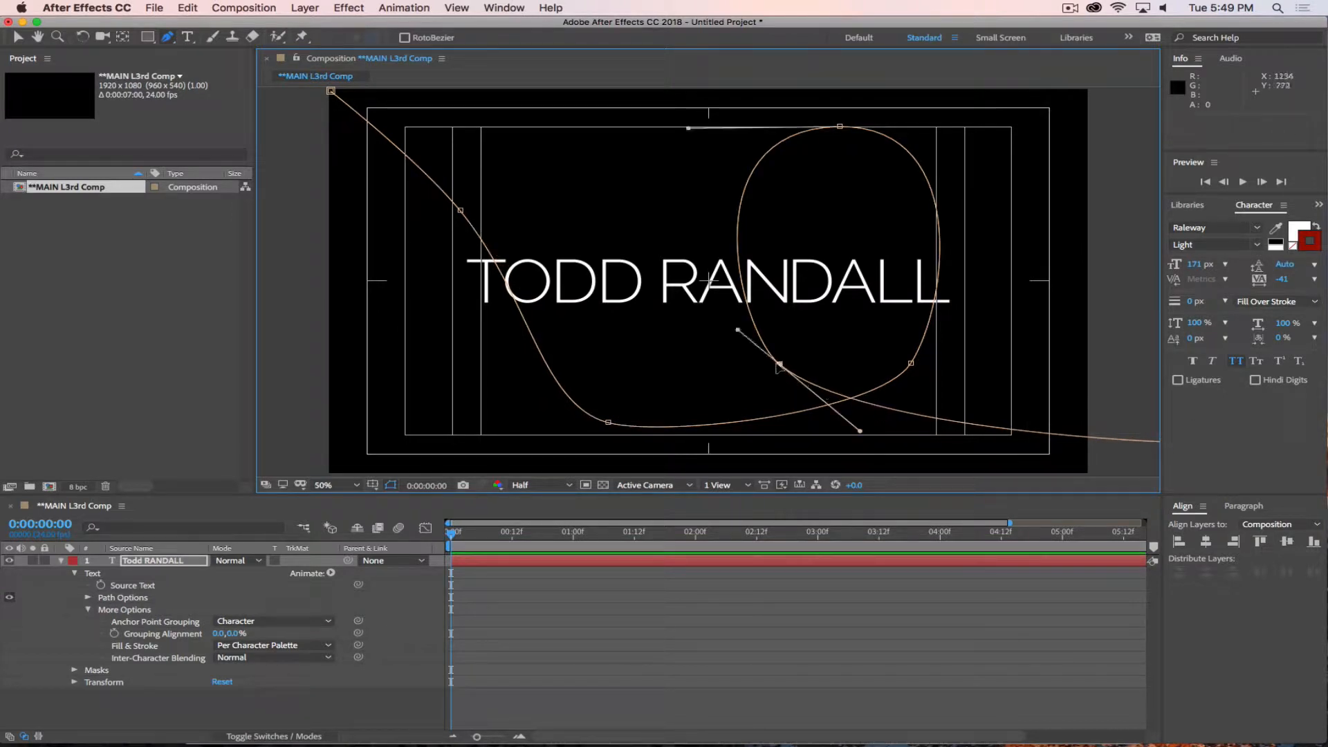
{"action": "left_click_drag", "start_coordinate": [779, 364], "coordinate": [776, 388]}
{"action": "left_click_drag", "start_coordinate": [857, 455], "coordinate": [944, 466]}
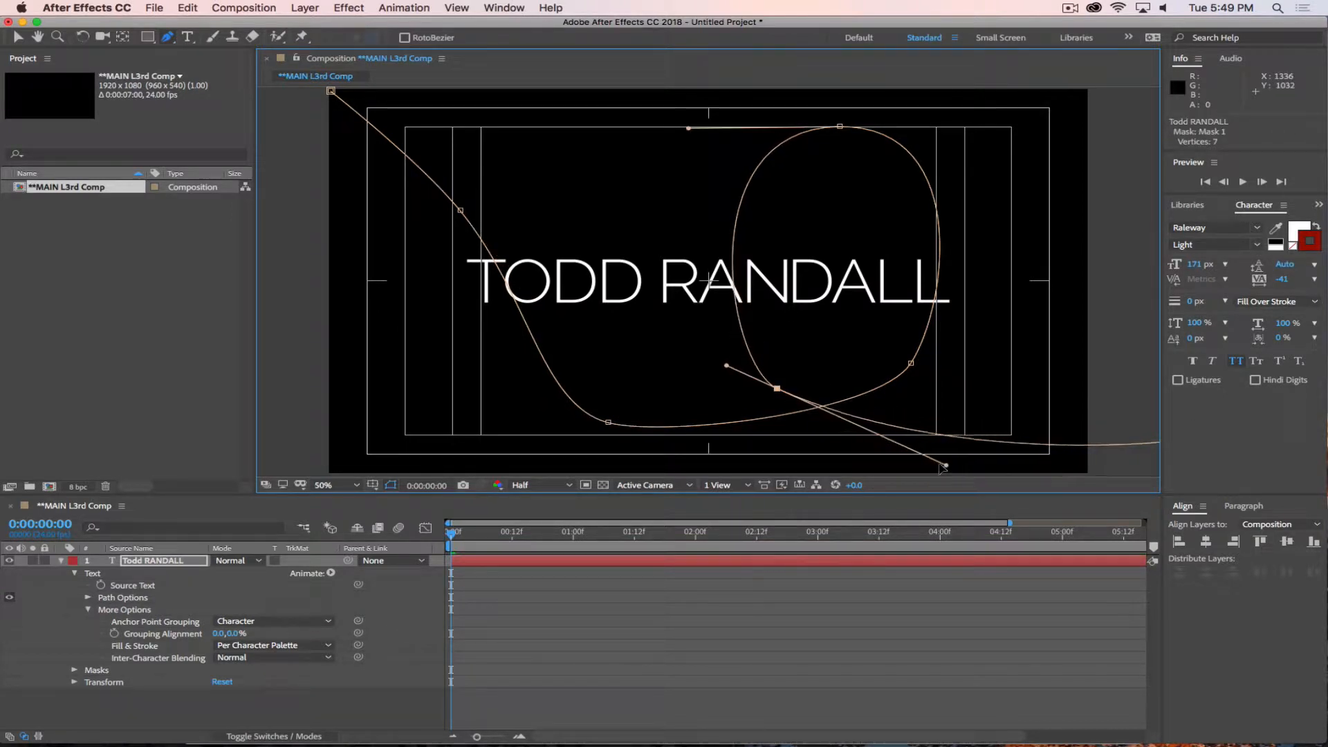
{"action": "left_click_drag", "start_coordinate": [726, 366], "coordinate": [676, 332]}
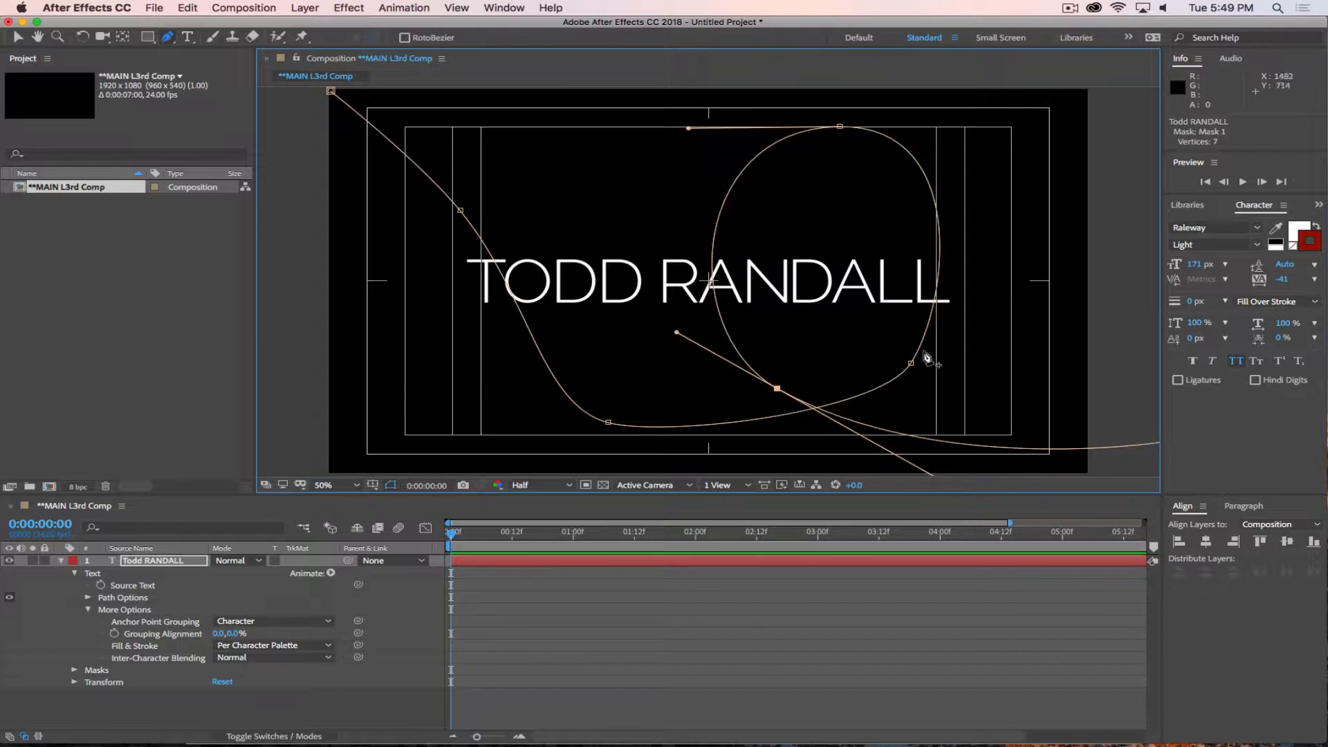
{"action": "left_click_drag", "start_coordinate": [911, 363], "coordinate": [939, 362]}
{"action": "left_click_drag", "start_coordinate": [908, 408], "coordinate": [902, 454]}
{"action": "left_click_drag", "start_coordinate": [966, 309], "coordinate": [971, 301]}
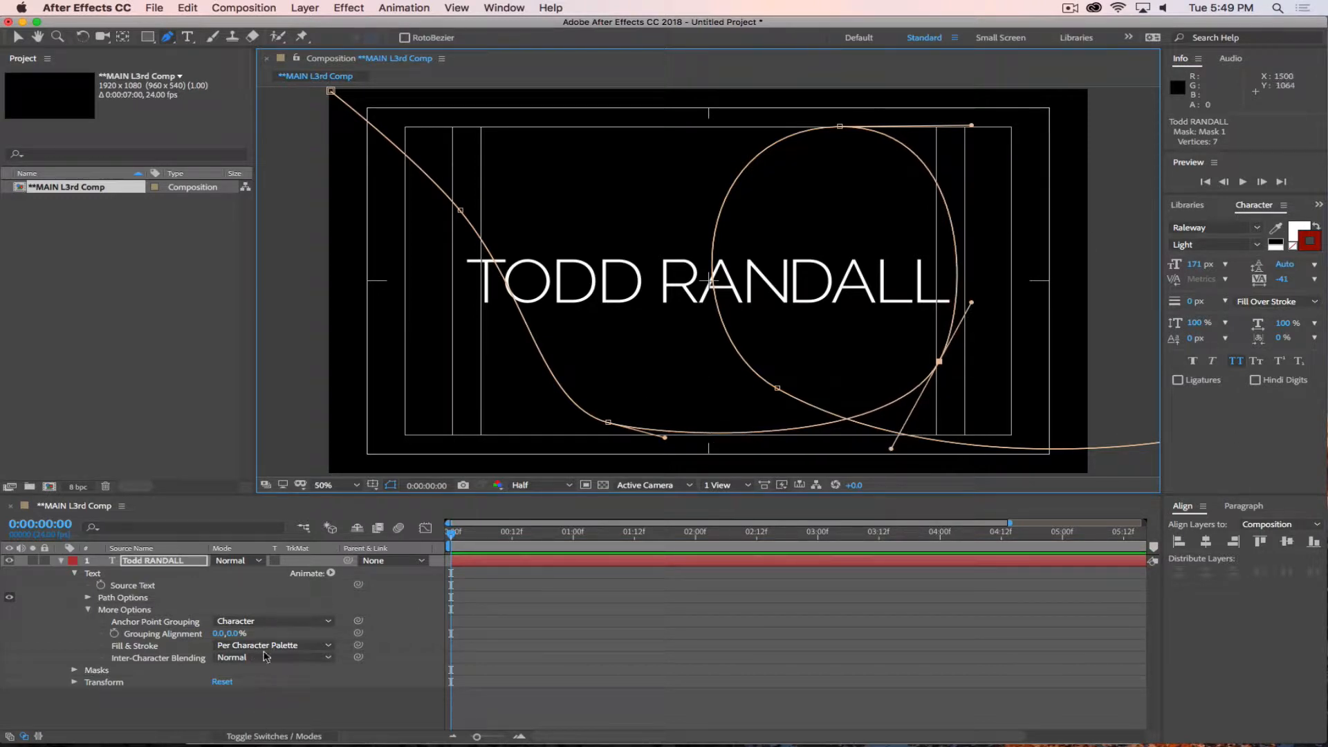
Set the name text's path to Mask 1 and slide the text back along it with a First Margin of -966.
{"action": "left_click", "coordinate": [225, 712]}
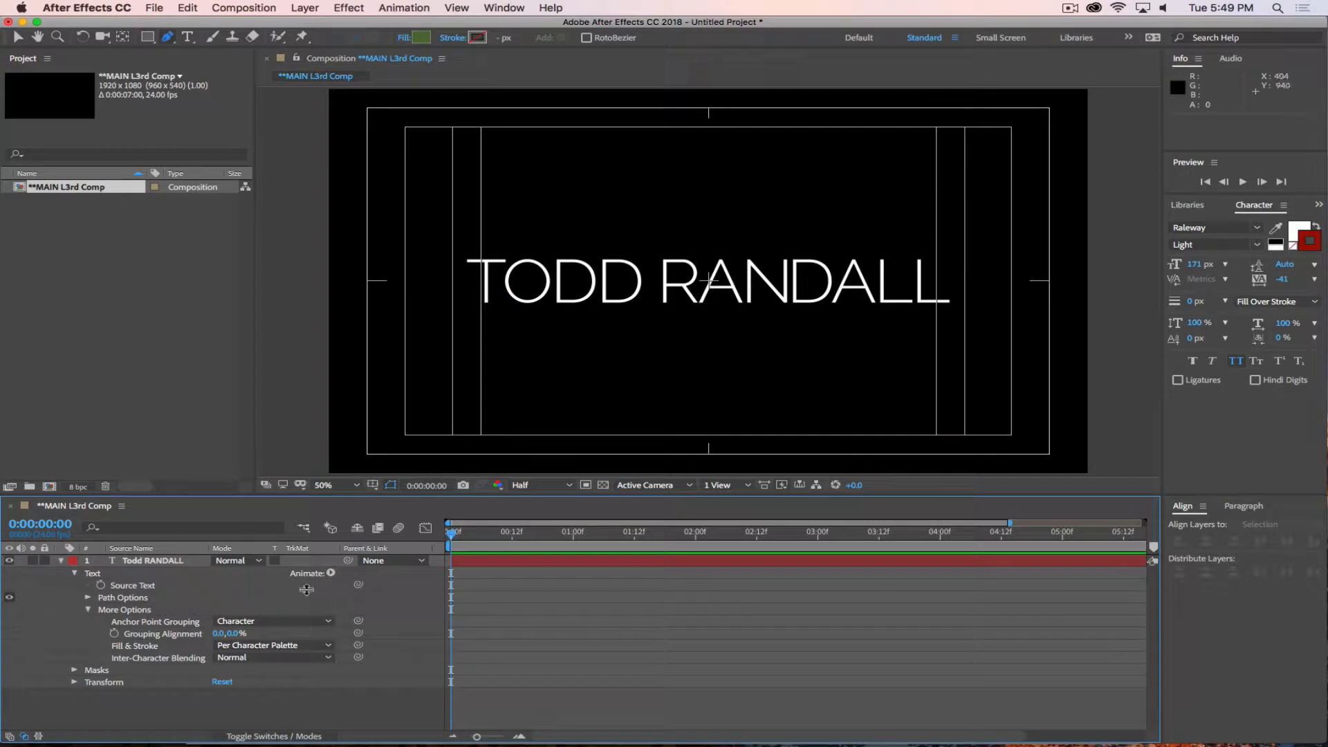
{"action": "left_click", "coordinate": [159, 563]}
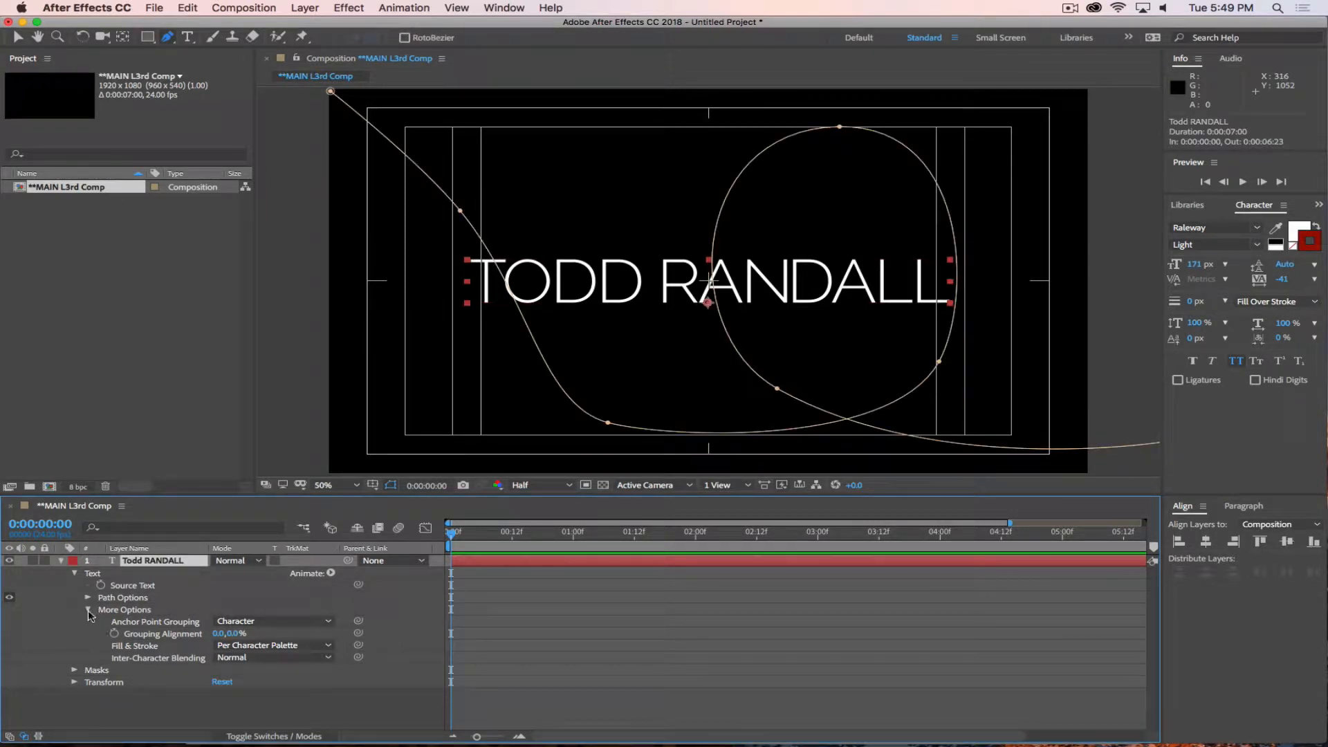
{"action": "left_click", "coordinate": [88, 610]}
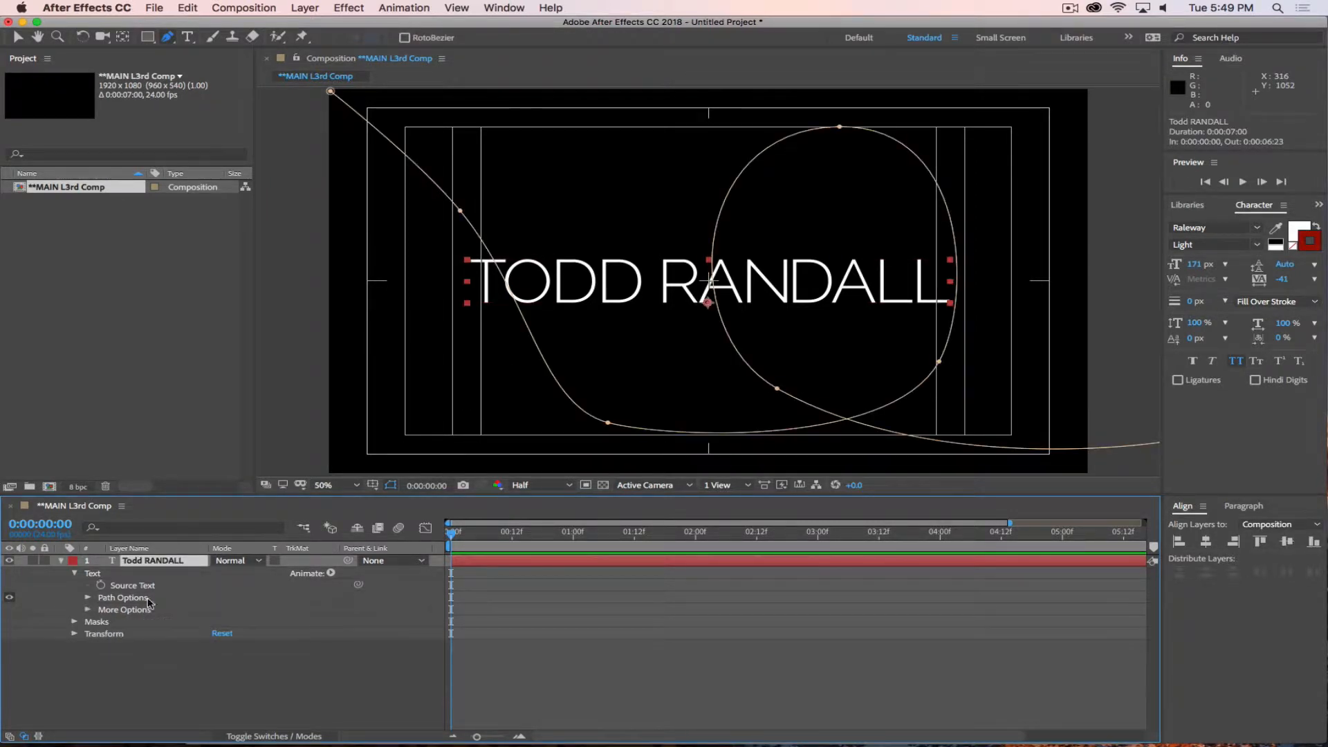
{"action": "left_click", "coordinate": [88, 597]}
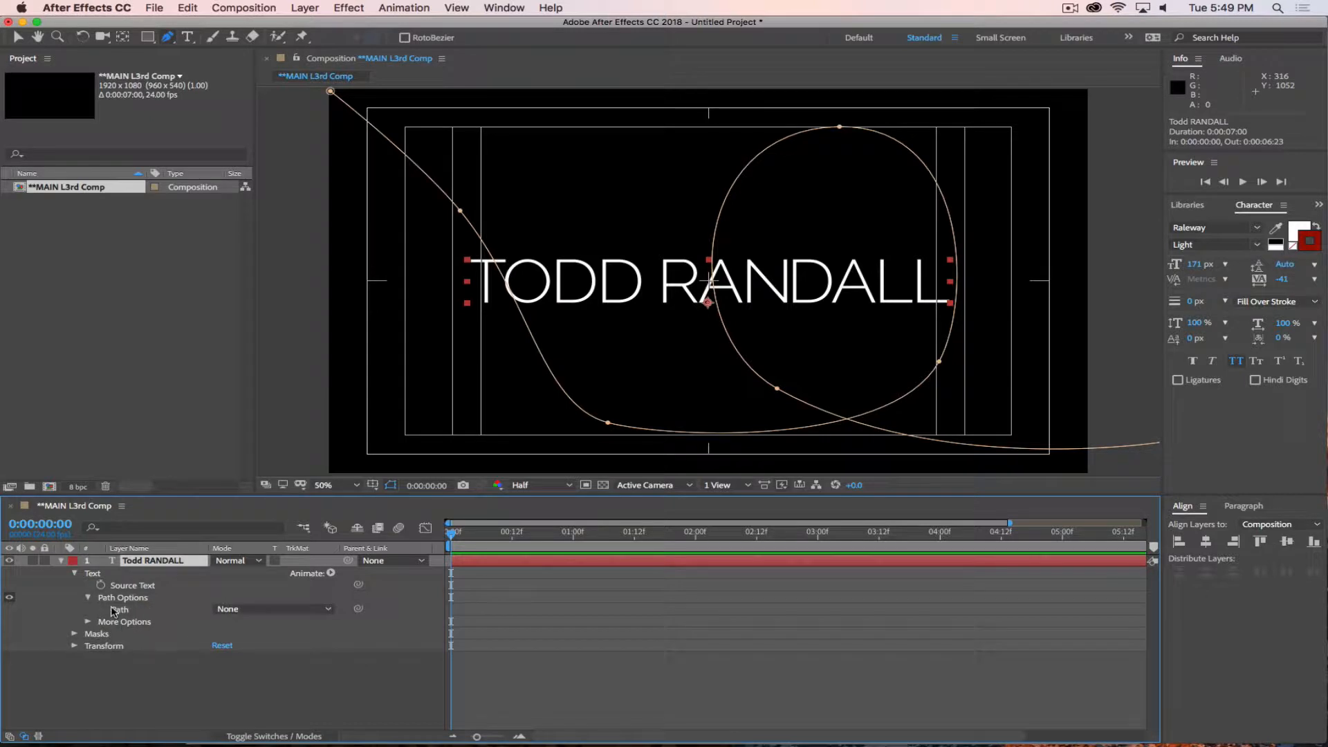
{"action": "left_click", "coordinate": [245, 609]}
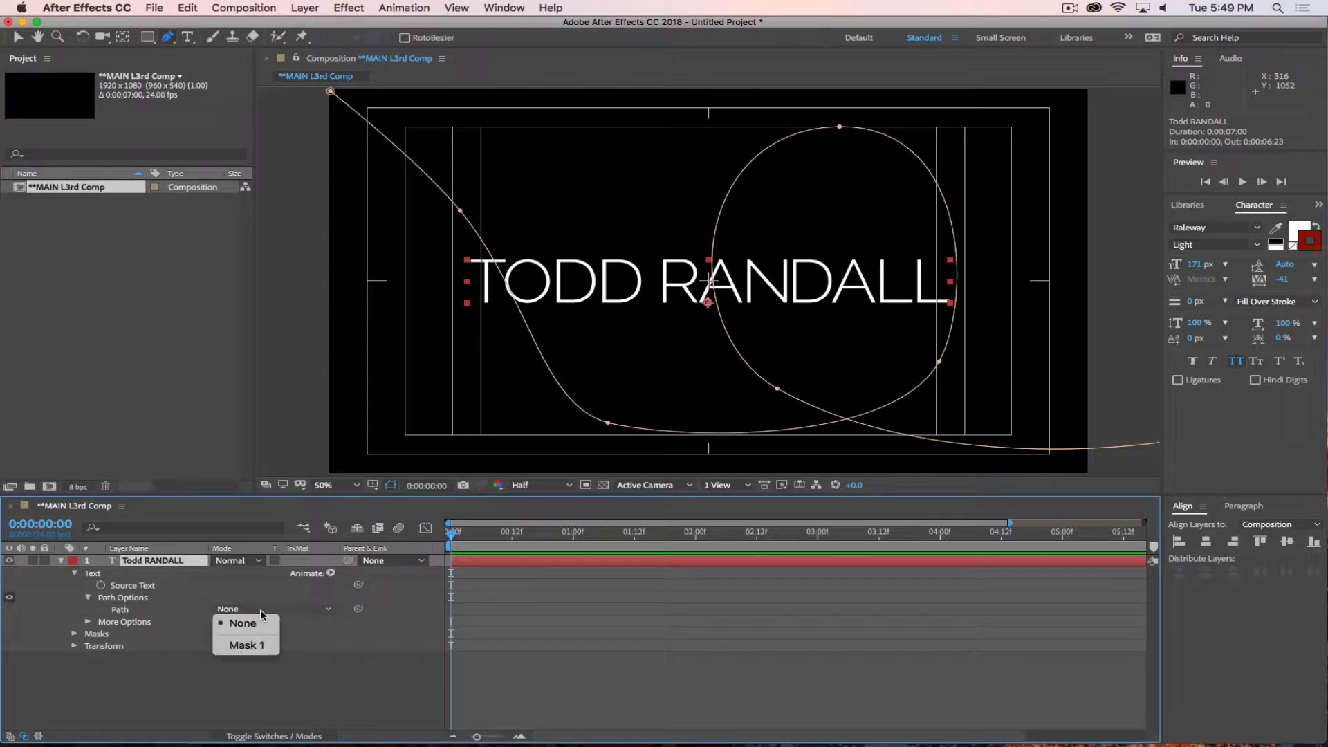
{"action": "left_click", "coordinate": [257, 650]}
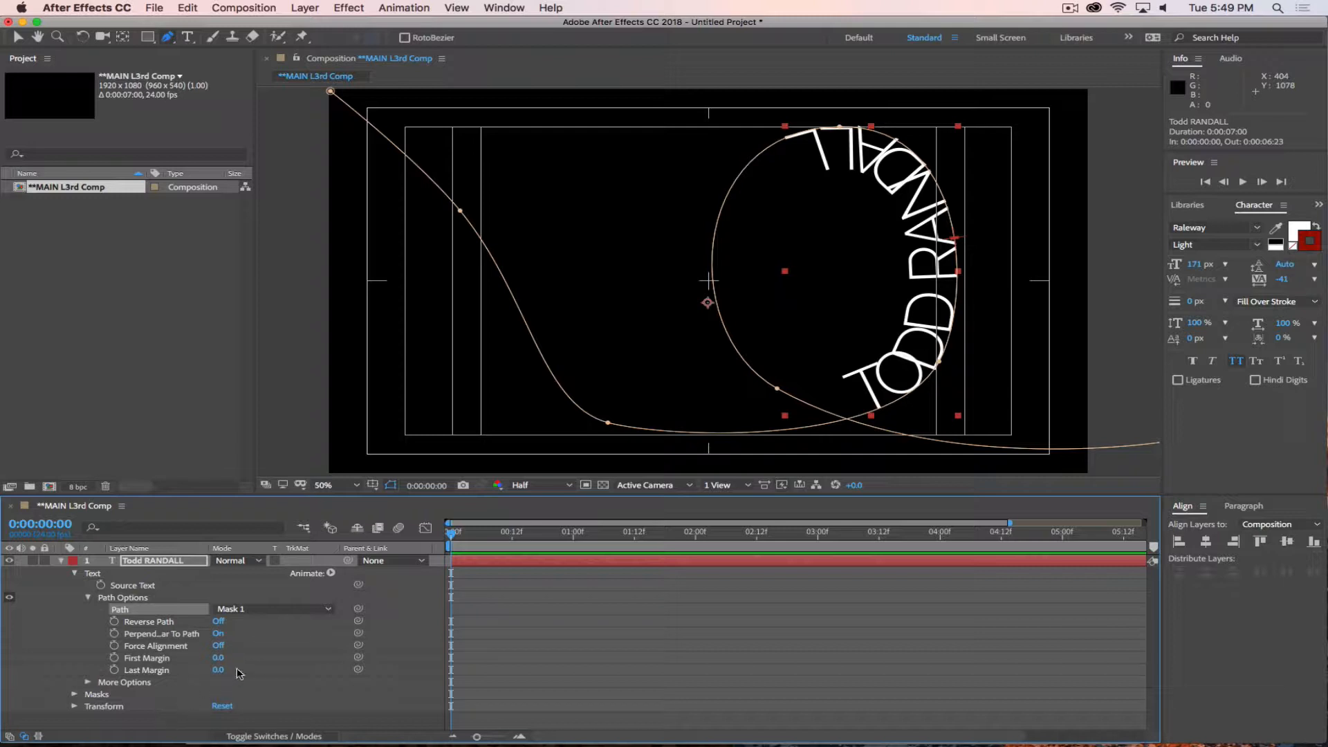
{"action": "left_click_drag", "start_coordinate": [219, 663], "coordinate": [233, 696]}
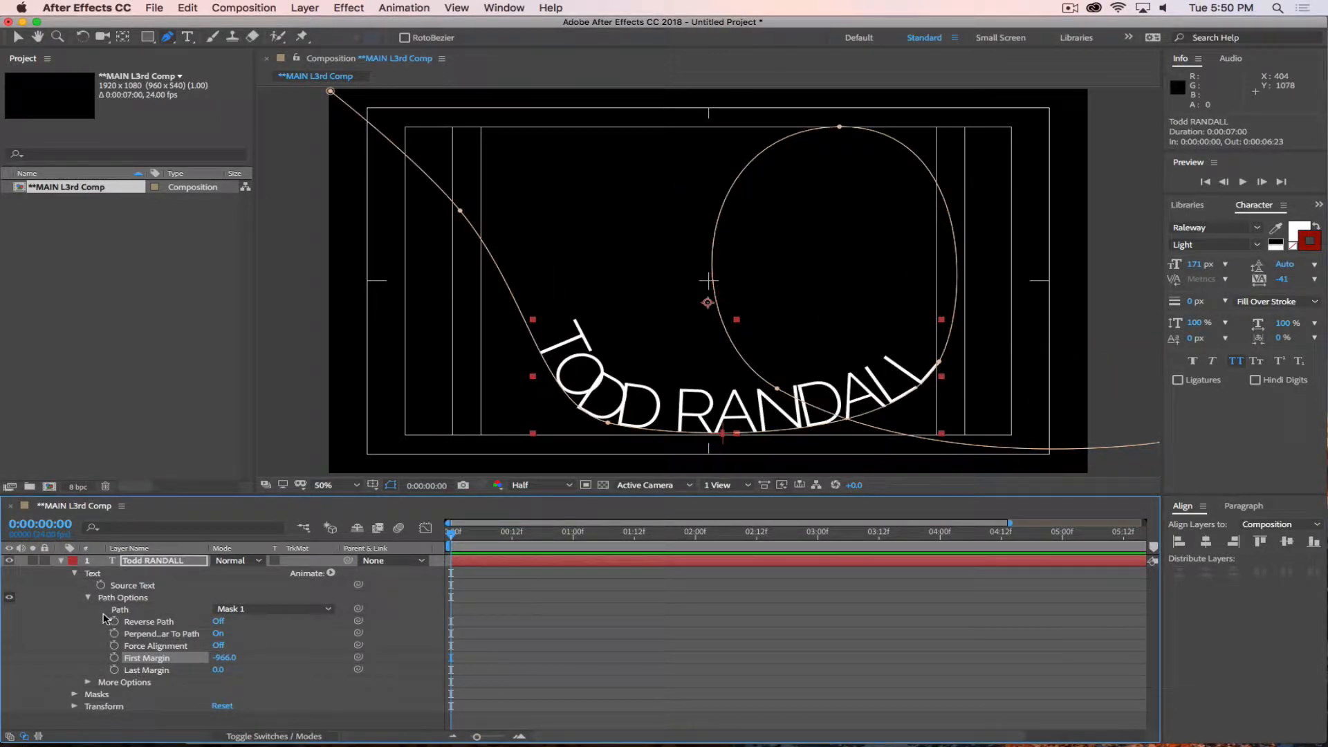
Delete the looping Mask 1 from the name layer.
{"action": "left_click", "coordinate": [74, 695]}
{"action": "left_click", "coordinate": [155, 706]}
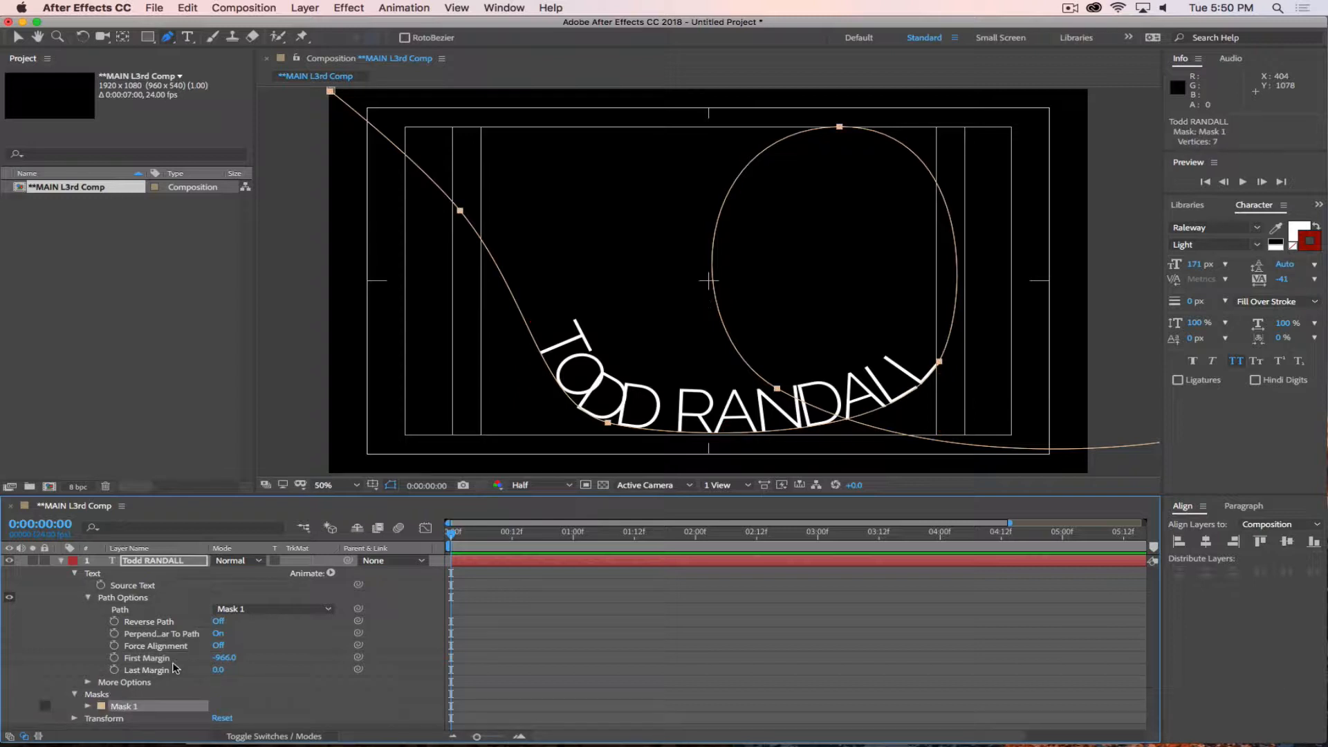
{"action": "key", "text": "Delete"}
Draw a shallow three-point arch as a mask path beneath the name with the Pen tool.
{"action": "left_click", "coordinate": [168, 37]}
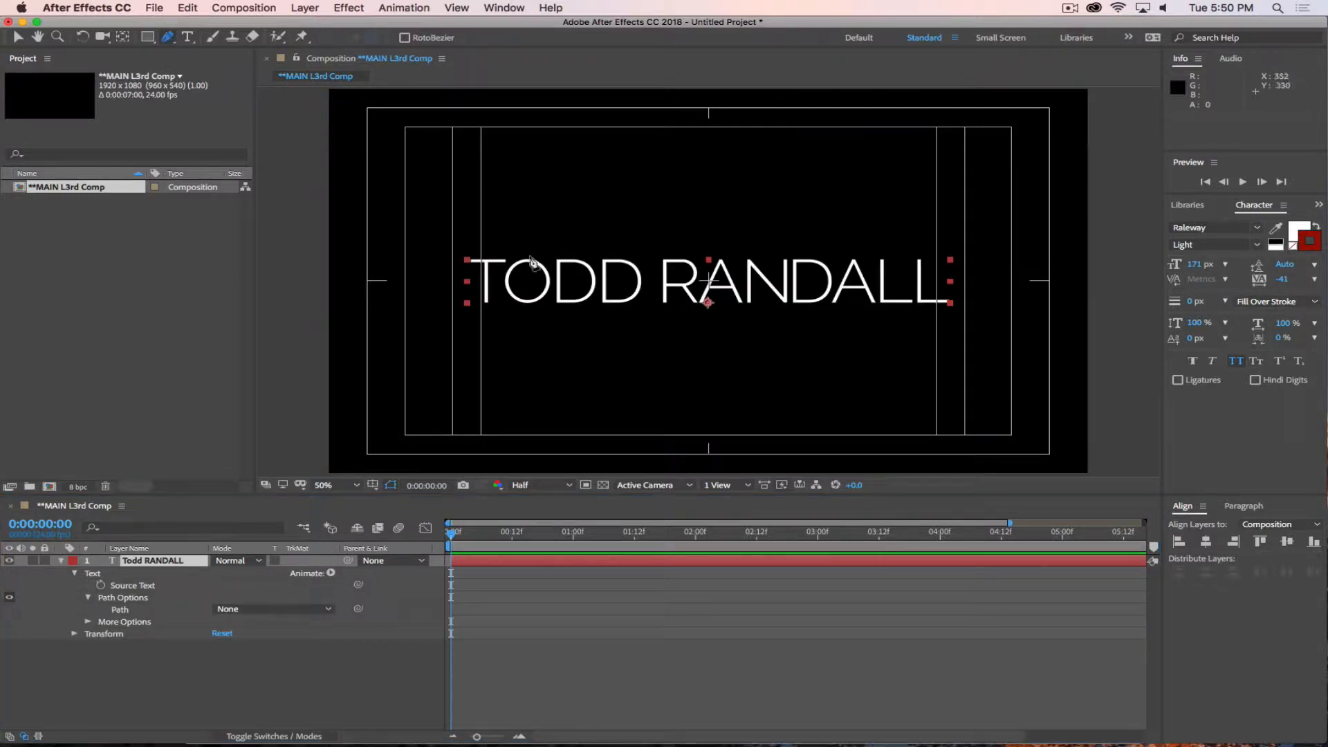
{"action": "left_click", "coordinate": [397, 348]}
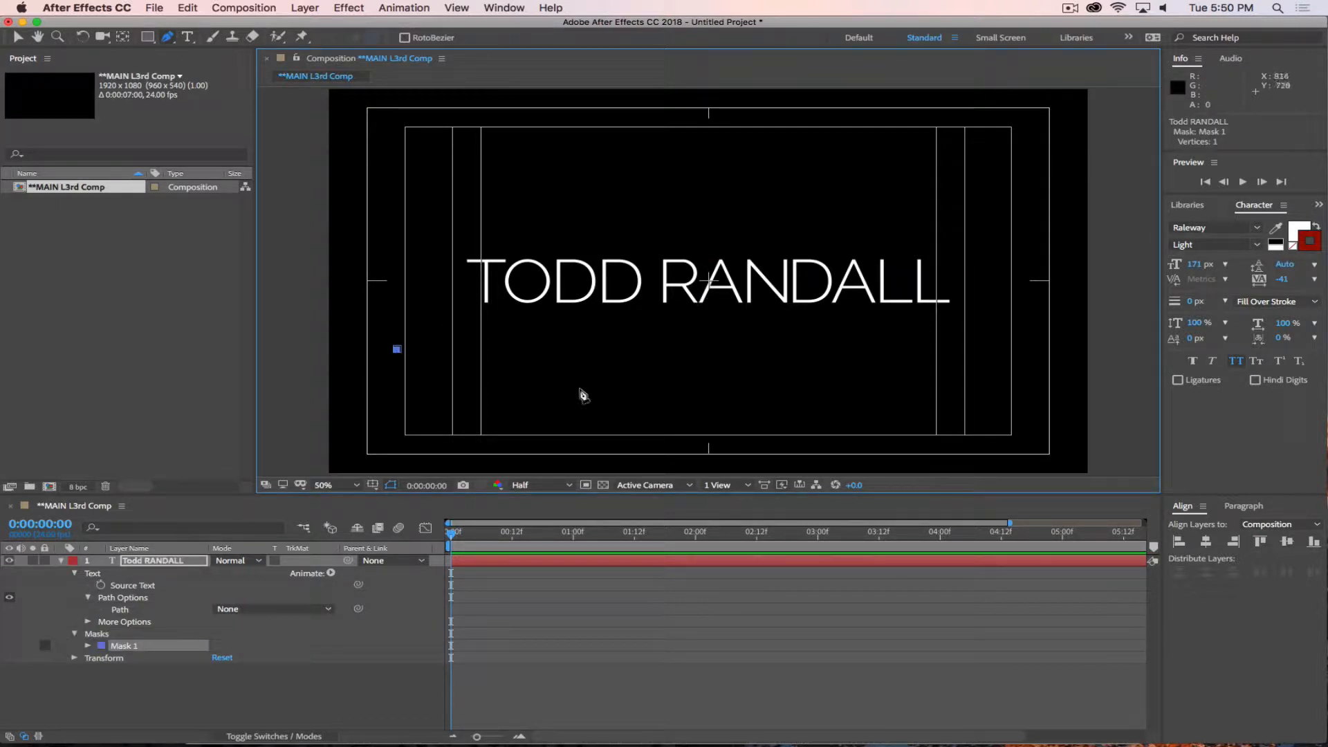
{"action": "left_click_drag", "start_coordinate": [721, 304], "coordinate": [864, 304]}
{"action": "left_click", "coordinate": [1054, 349]}
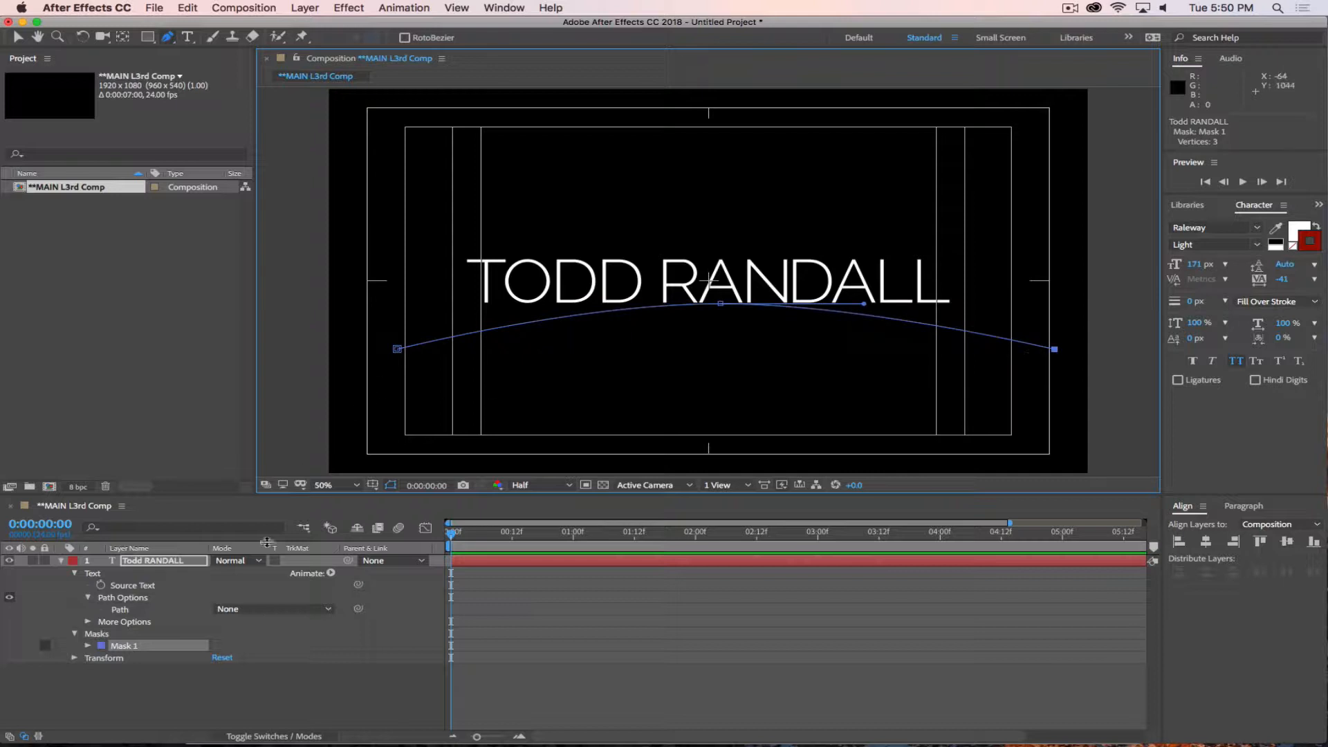
Make the name text follow the arched Mask 1 as its path, and deselect the layer.
{"action": "left_click", "coordinate": [255, 614]}
{"action": "left_click", "coordinate": [284, 644]}
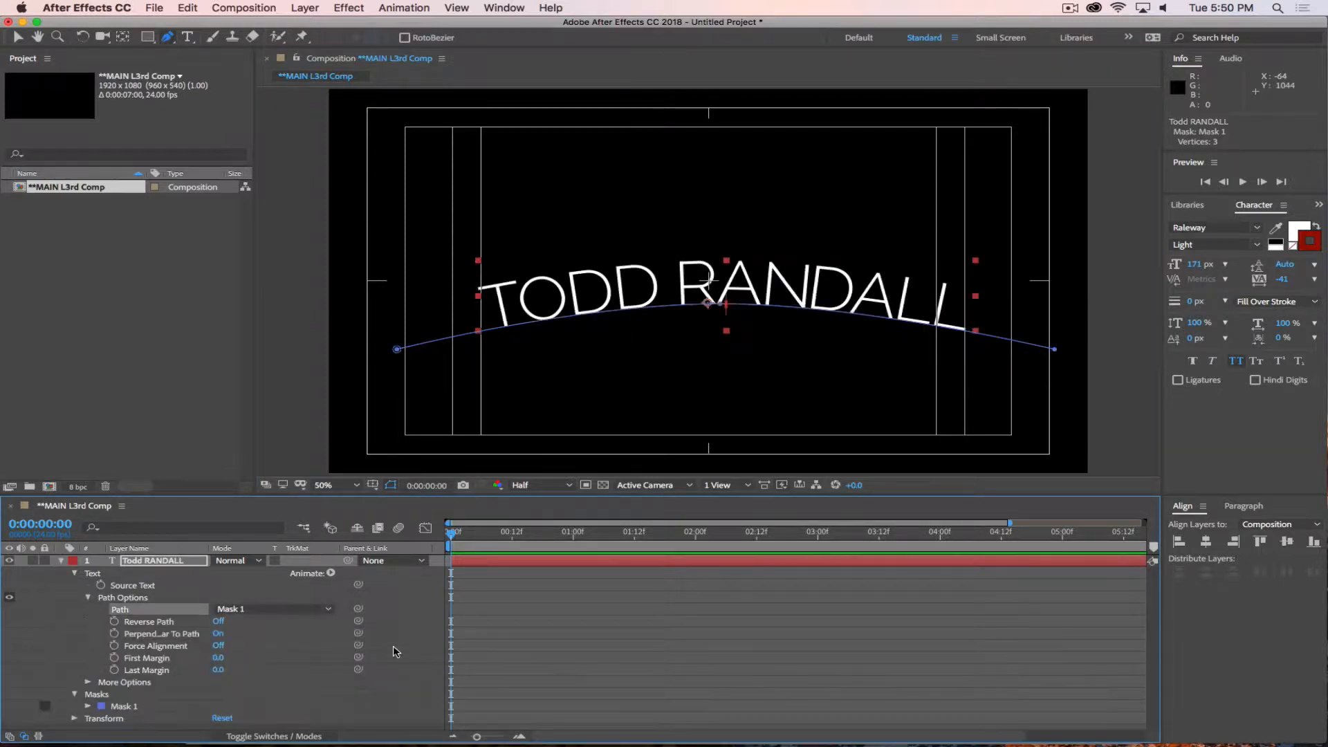
{"action": "left_click", "coordinate": [434, 672]}
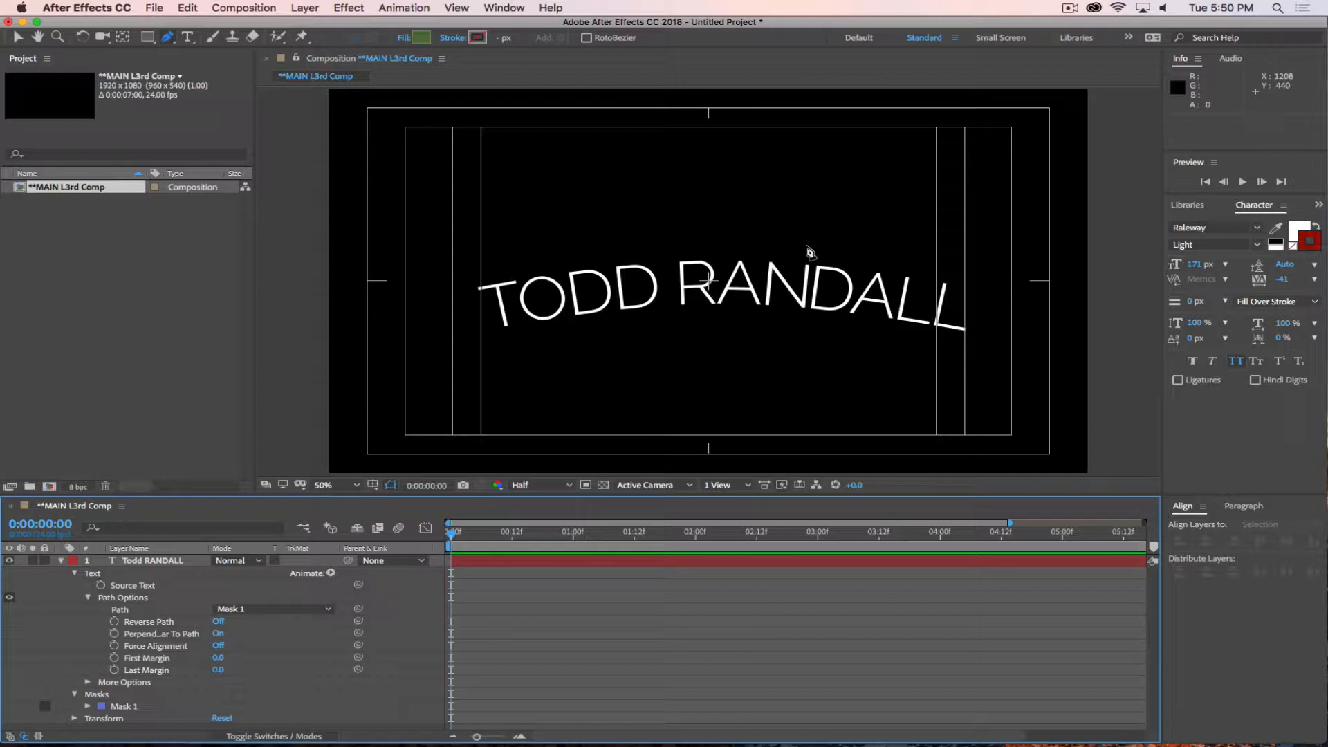
Reshape the arched mask path into a bowl-shaped curve by lowering its middle point and raising both end points.
{"action": "left_click", "coordinate": [128, 706]}
{"action": "left_click_drag", "start_coordinate": [720, 304], "coordinate": [712, 396]}
{"action": "left_click_drag", "start_coordinate": [1050, 343], "coordinate": [1042, 306]}
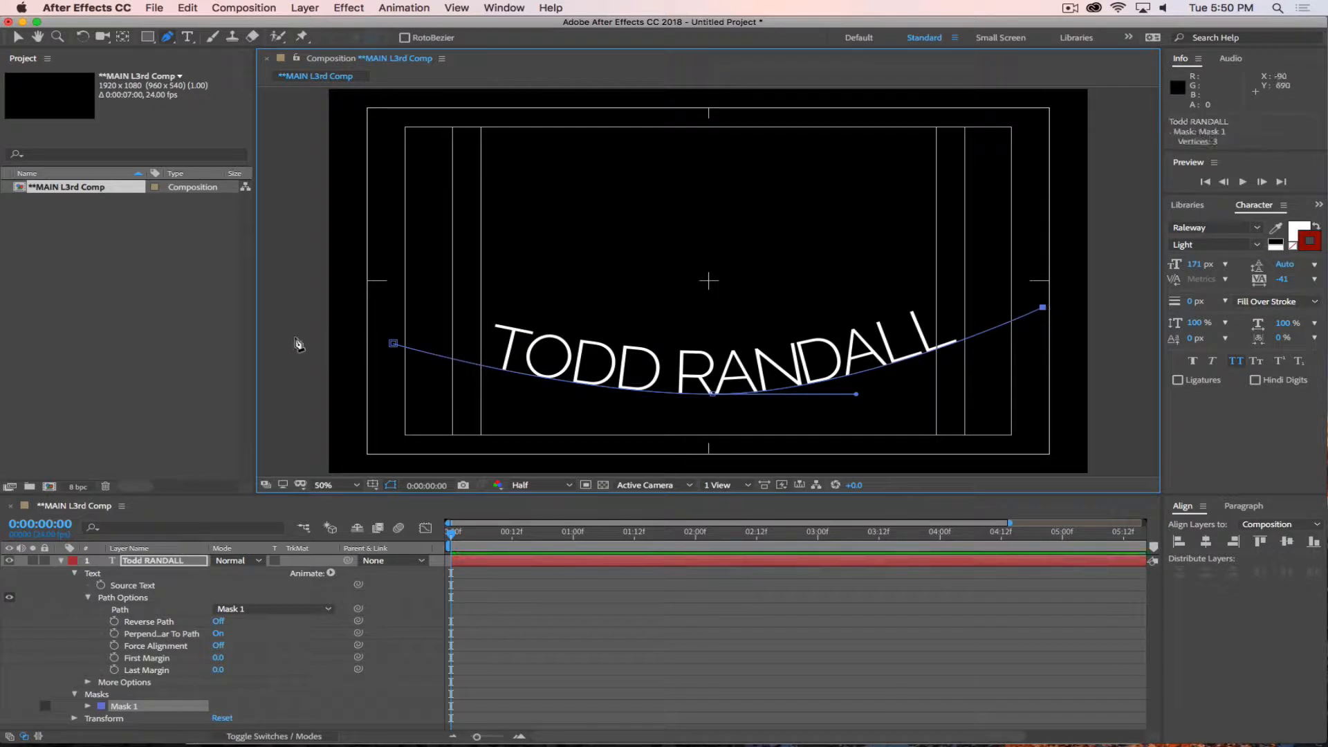
{"action": "left_click_drag", "start_coordinate": [393, 343], "coordinate": [383, 299]}
{"action": "key", "text": "super+z"}
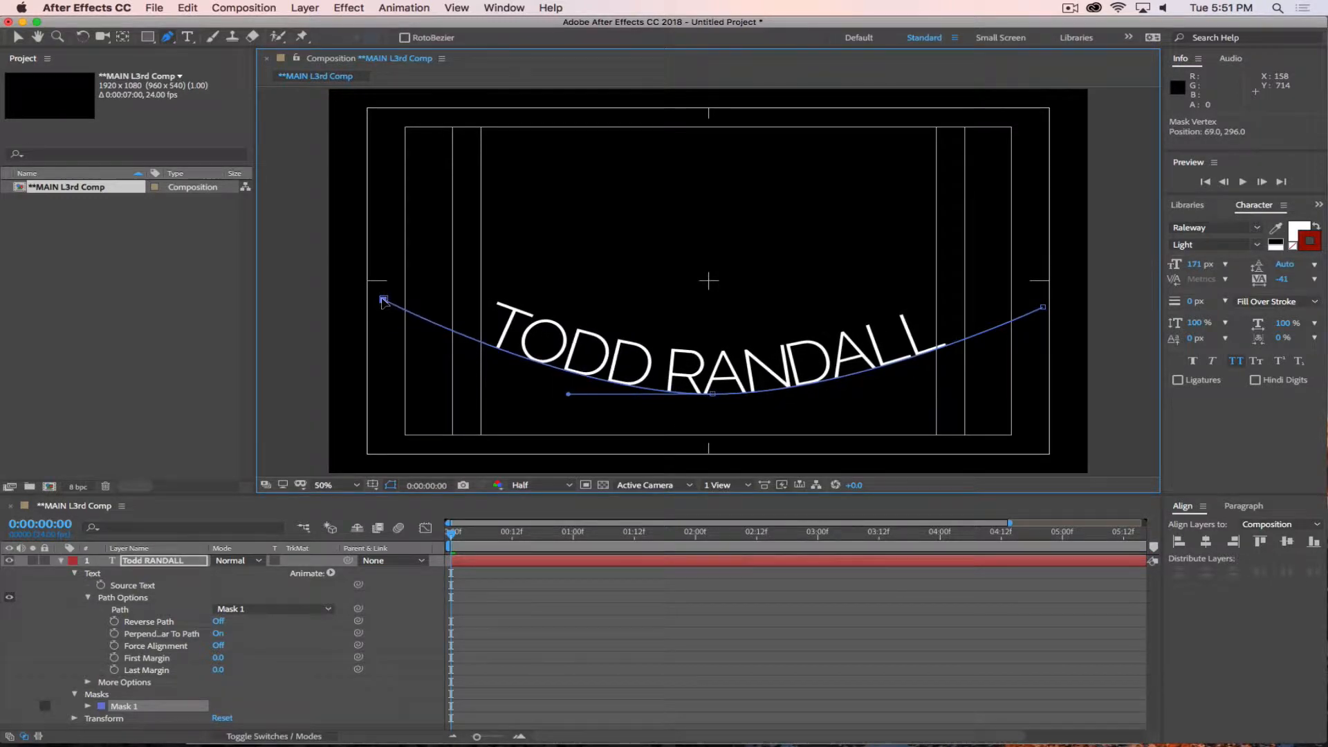
{"action": "mouse_move", "coordinate": [712, 395]}
{"action": "left_mouse_down"}
{"action": "mouse_move", "coordinate": [702, 399]}
{"action": "mouse_move", "coordinate": [722, 400]}
{"action": "left_mouse_up"}
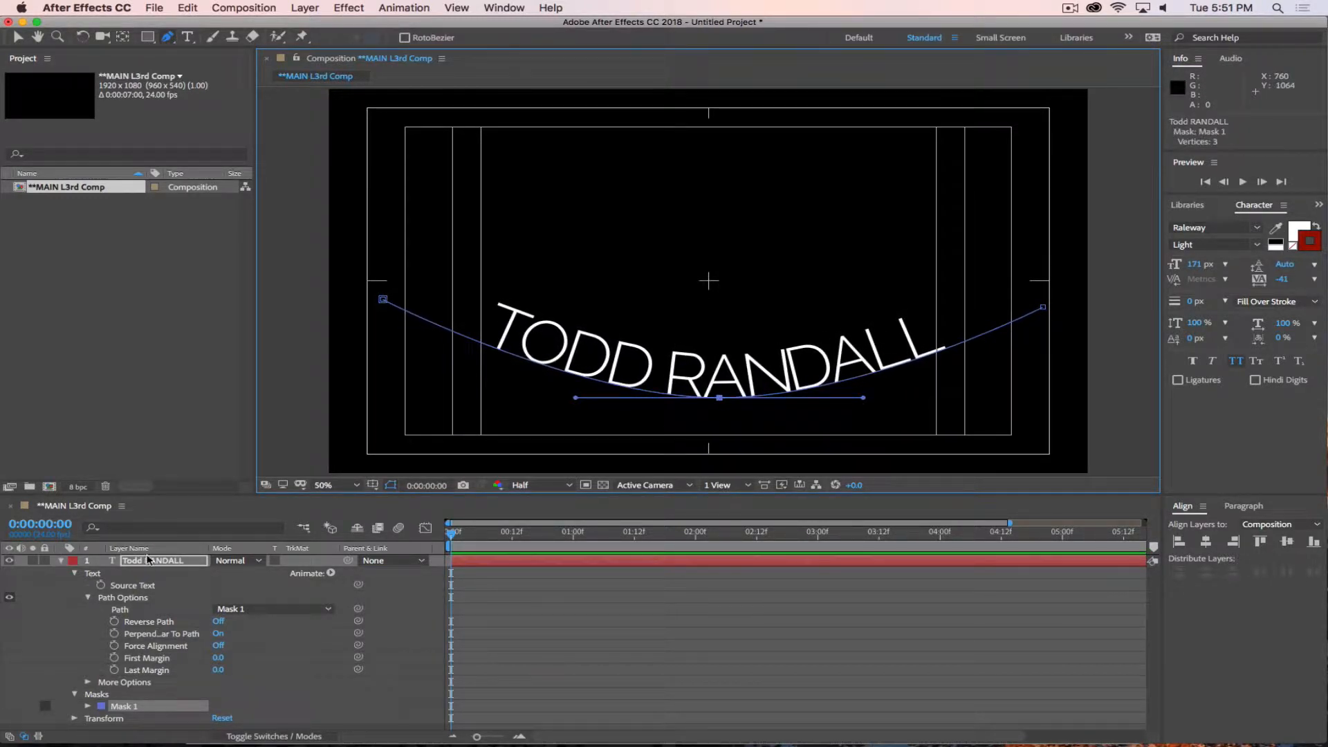
Select all of the name text and set its tracking to 250.
{"action": "double_click", "coordinate": [113, 562]}
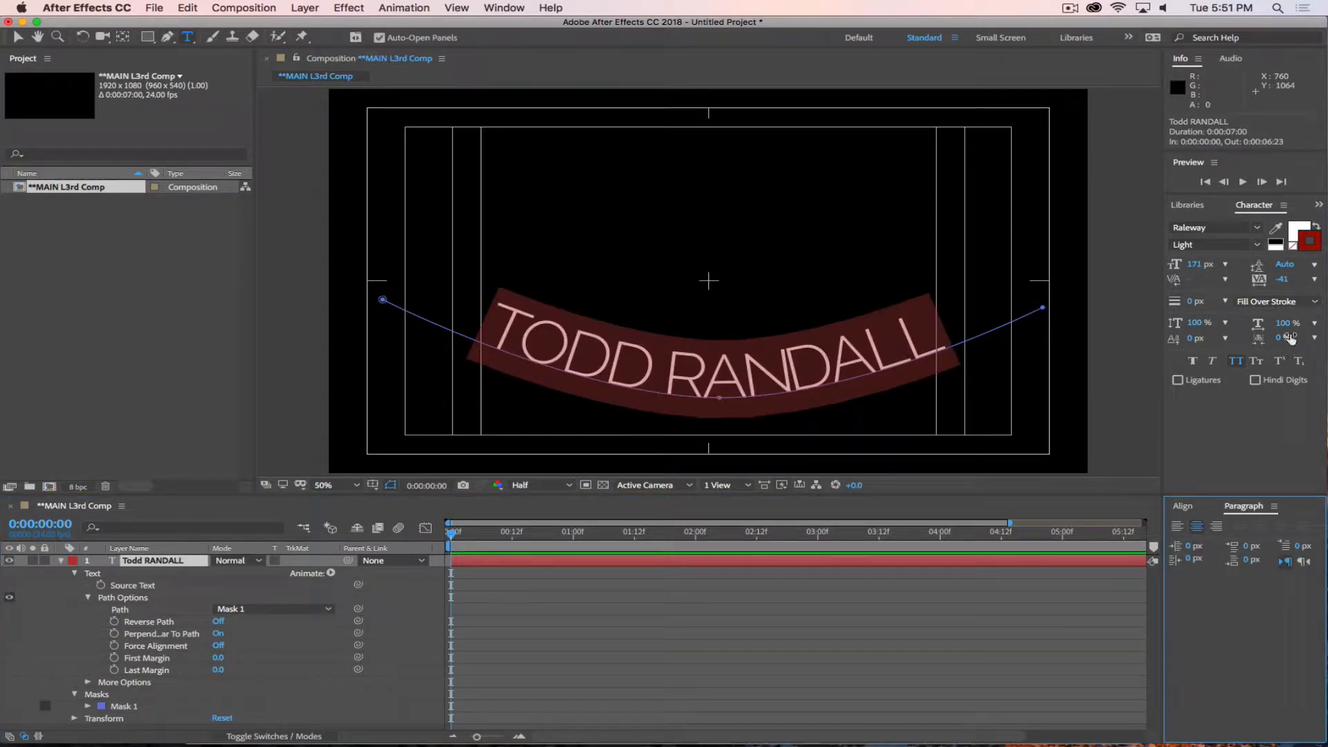
{"action": "left_click_drag", "start_coordinate": [1282, 286], "coordinate": [1303, 281]}
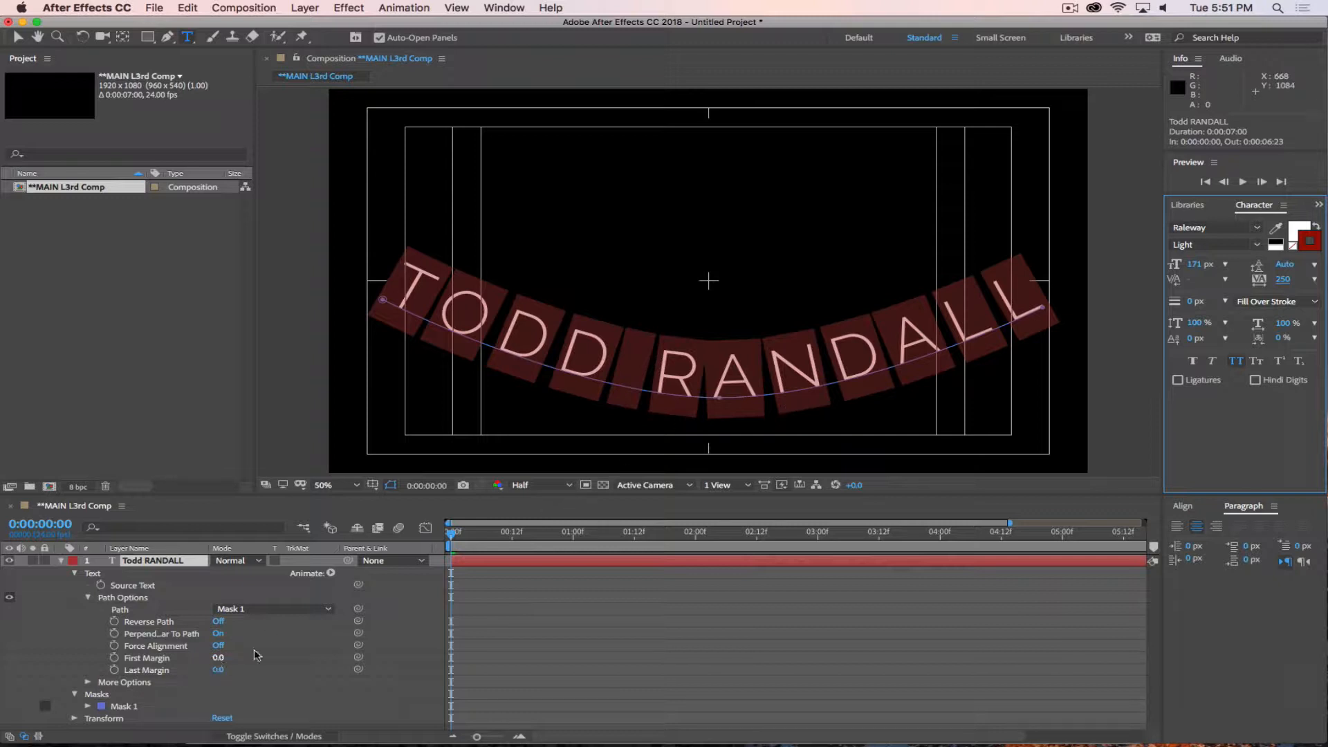
Try shifting the text along the path with a First Margin of -580 and a Last Margin of 1290, and undo these margin changes.
{"action": "left_click_drag", "start_coordinate": [220, 673], "coordinate": [42, 655]}
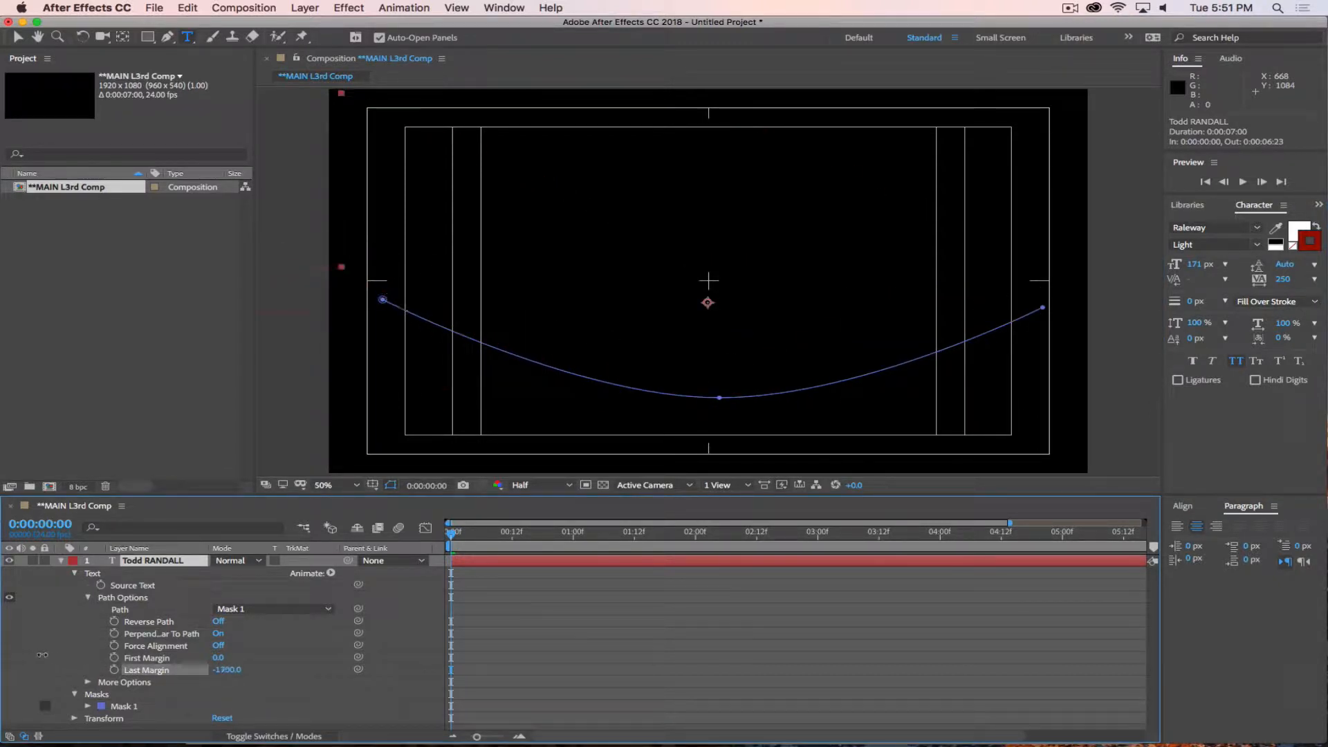
{"action": "key", "text": "super+z"}
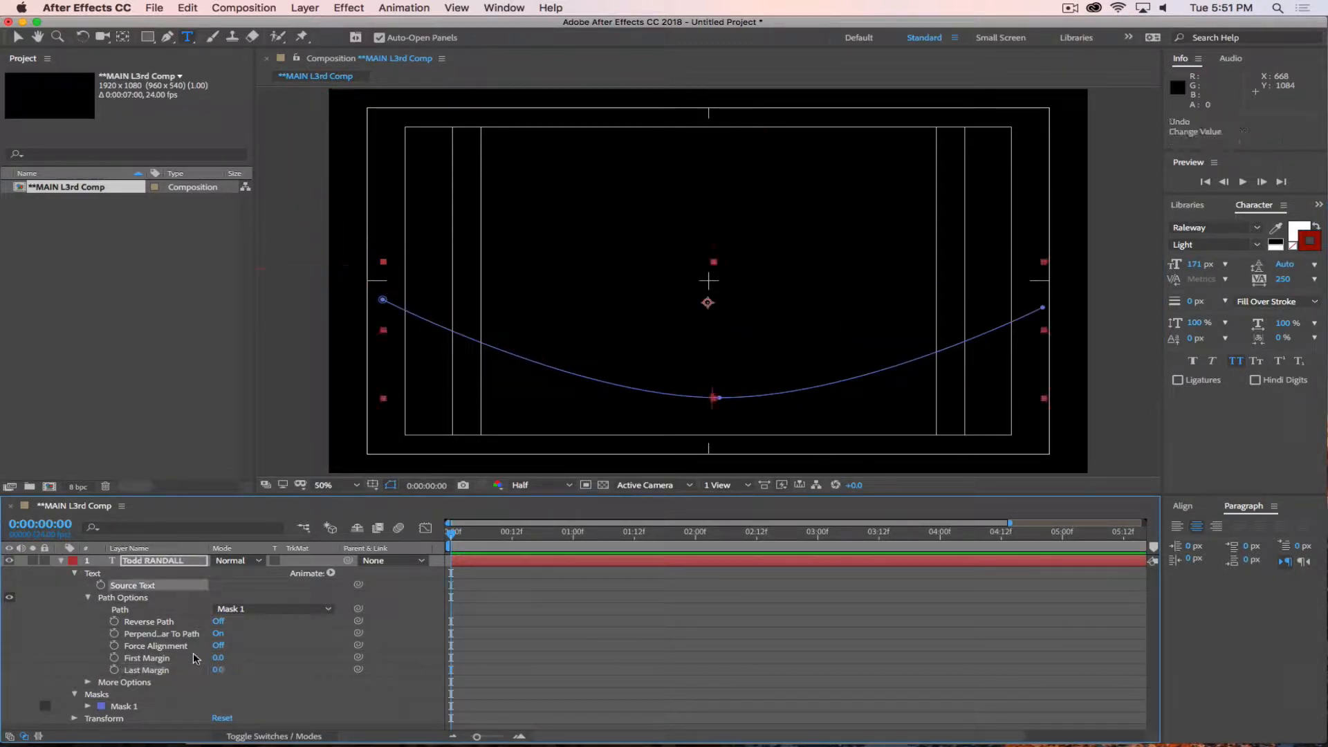
{"action": "left_click_drag", "start_coordinate": [218, 660], "coordinate": [321, 670]}
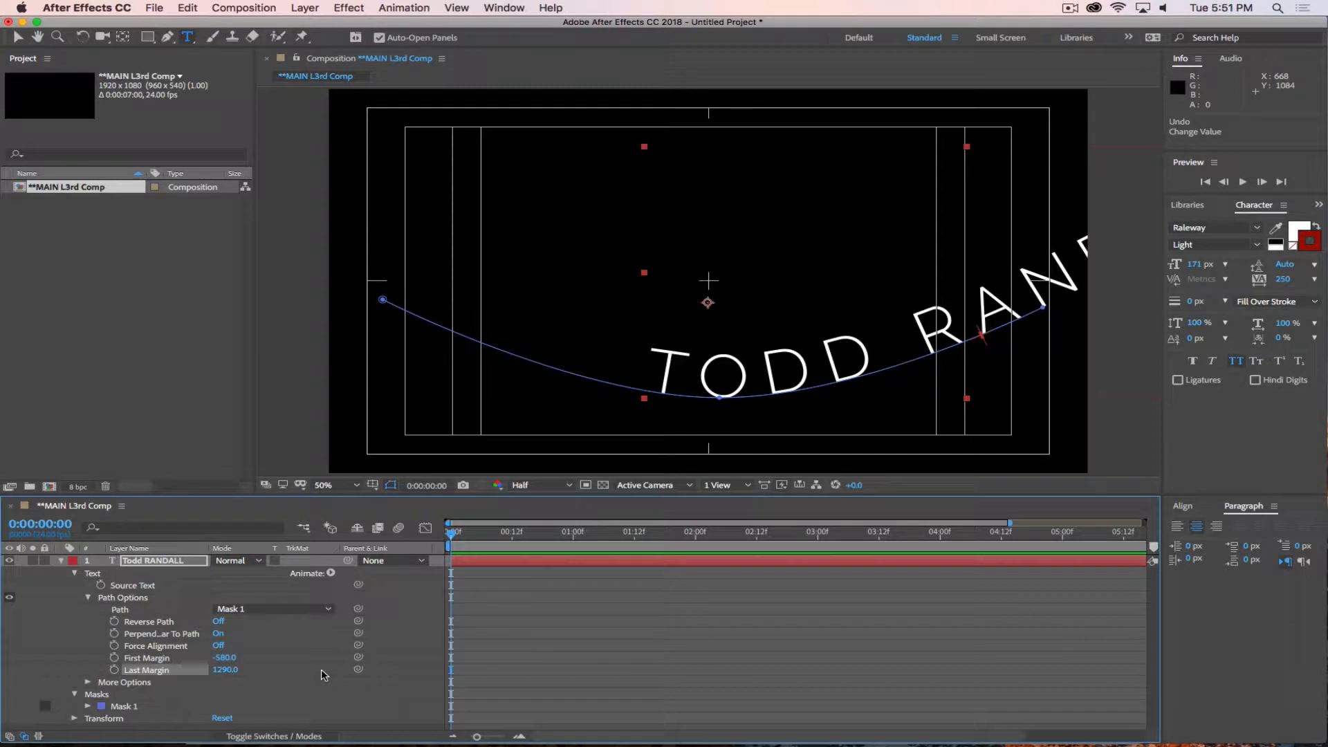
{"action": "key", "text": "super+z"}
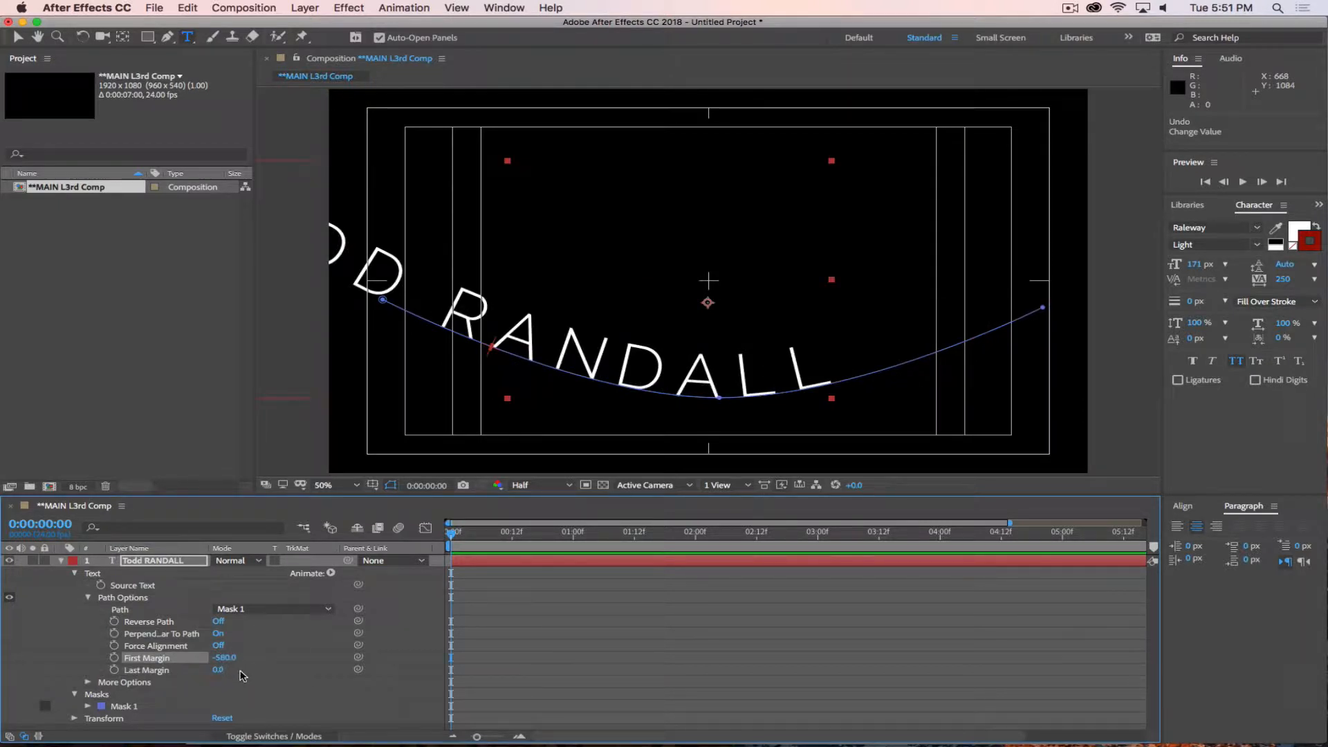
{"action": "key", "text": "super+z"}
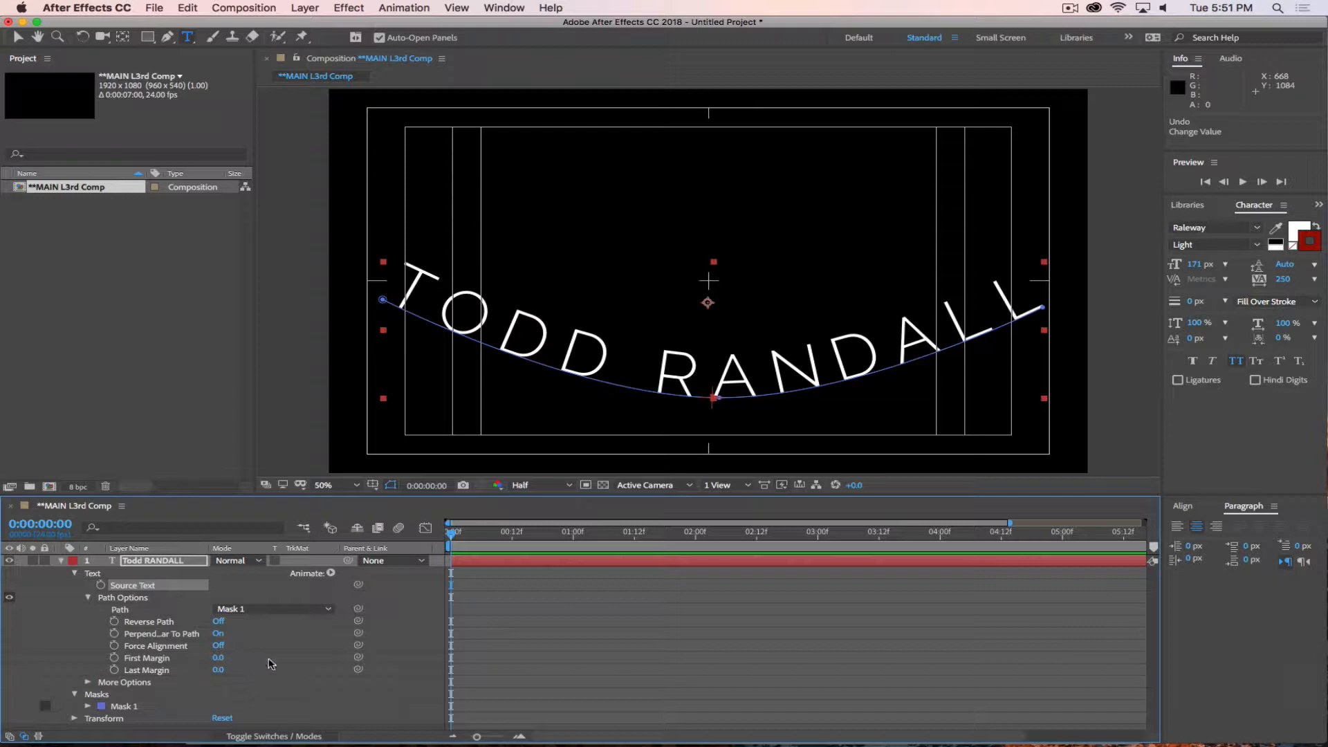
Force-align the name text between a First Margin of 4 and a Last Margin of -511, toggling Force Alignment off and on to compare.
{"action": "left_click", "coordinate": [218, 646]}
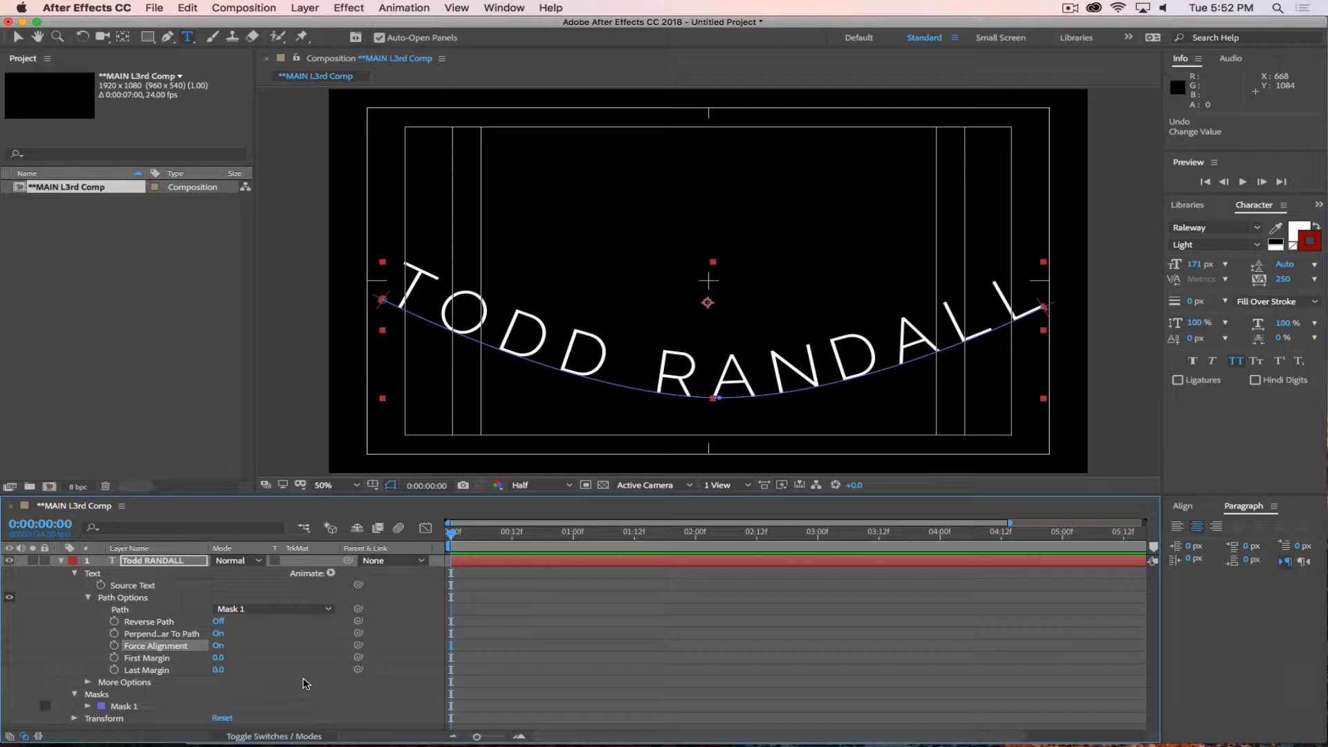
{"action": "left_click_drag", "start_coordinate": [218, 657], "coordinate": [153, 602]}
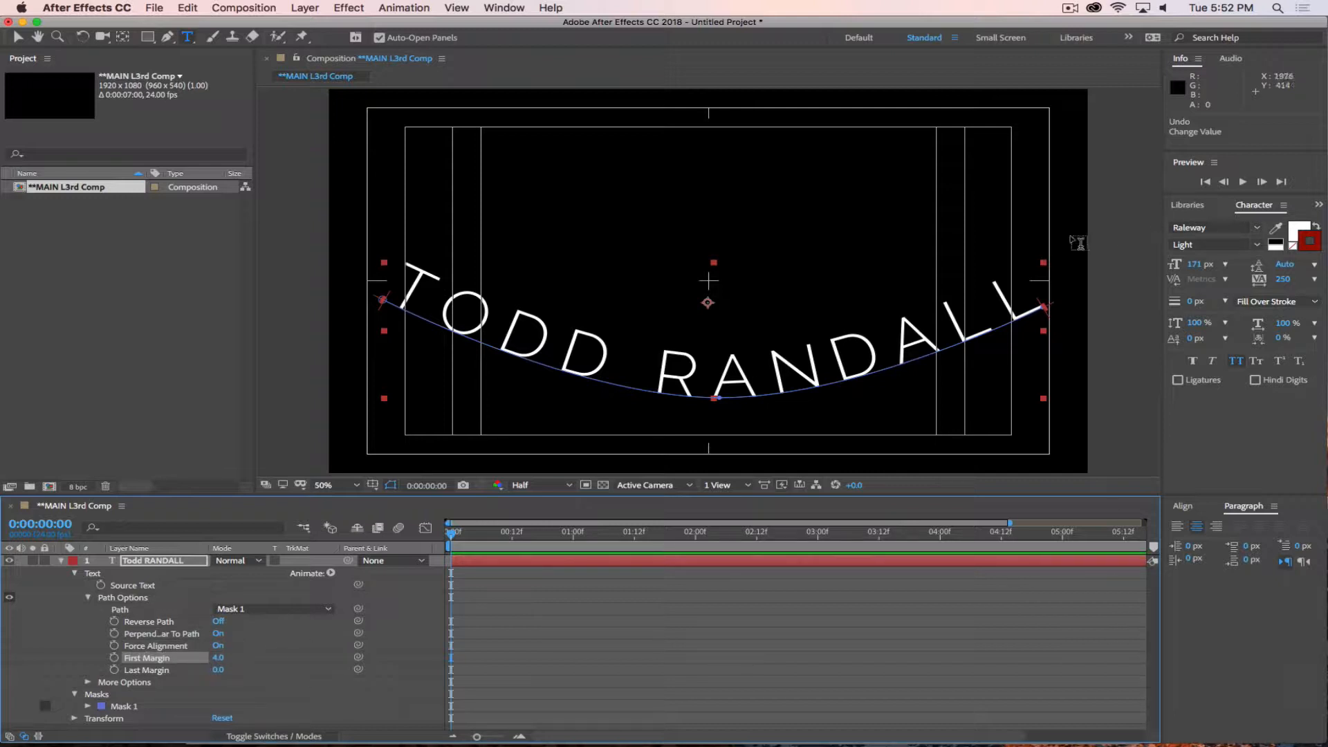
{"action": "left_click_drag", "start_coordinate": [227, 672], "coordinate": [28, 672]}
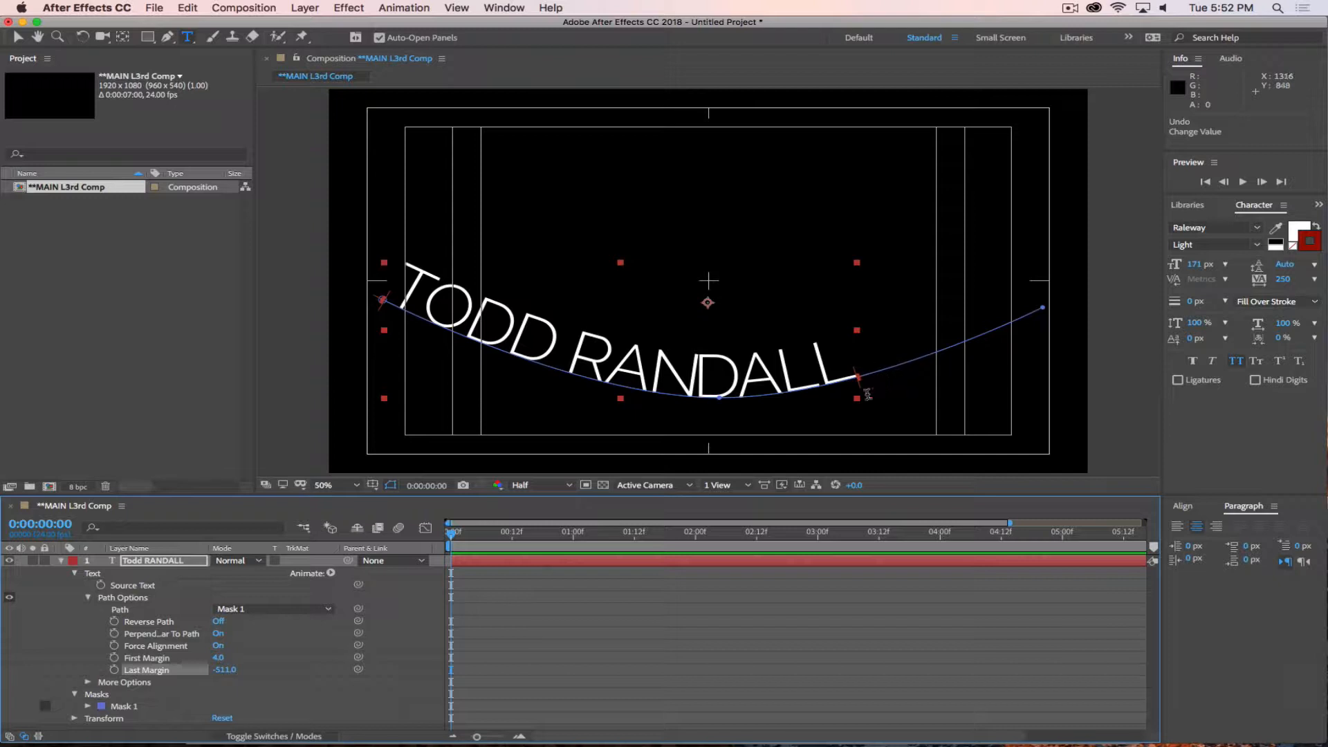
{"action": "left_click", "coordinate": [220, 647]}
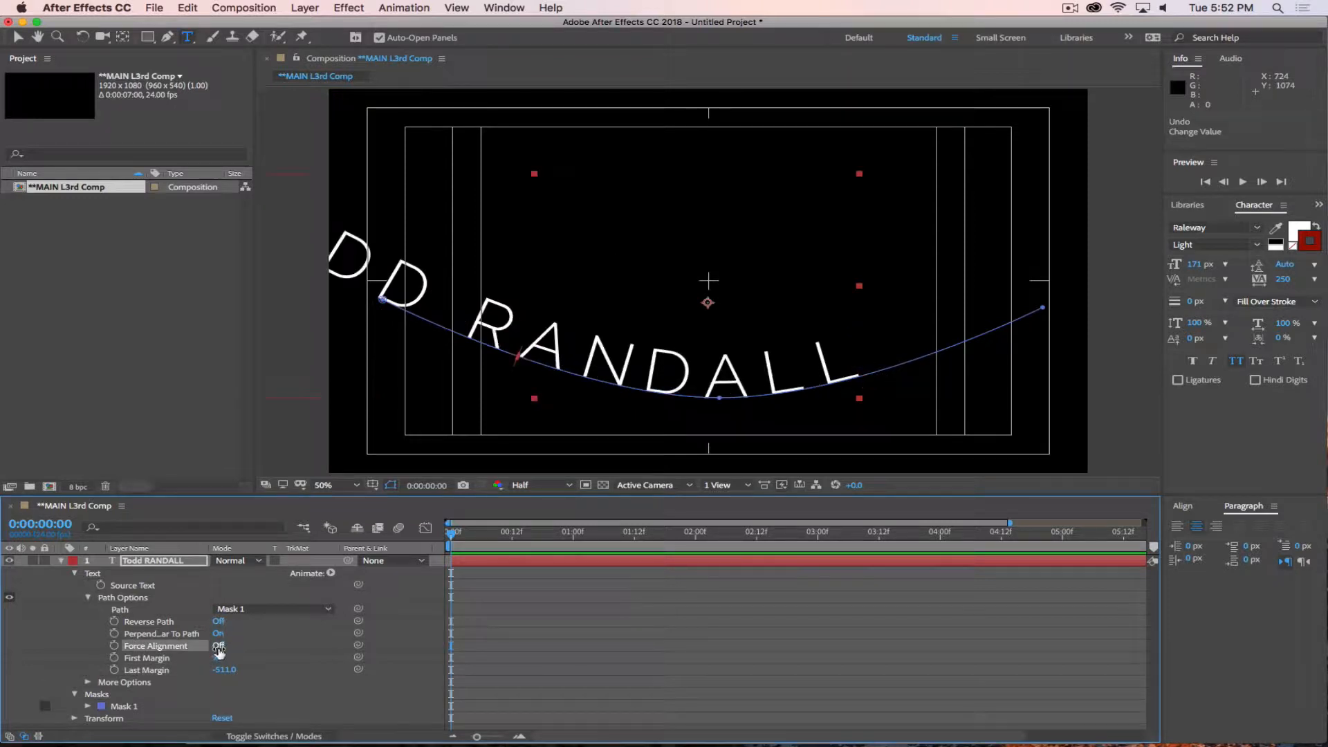
{"action": "left_click", "coordinate": [220, 647]}
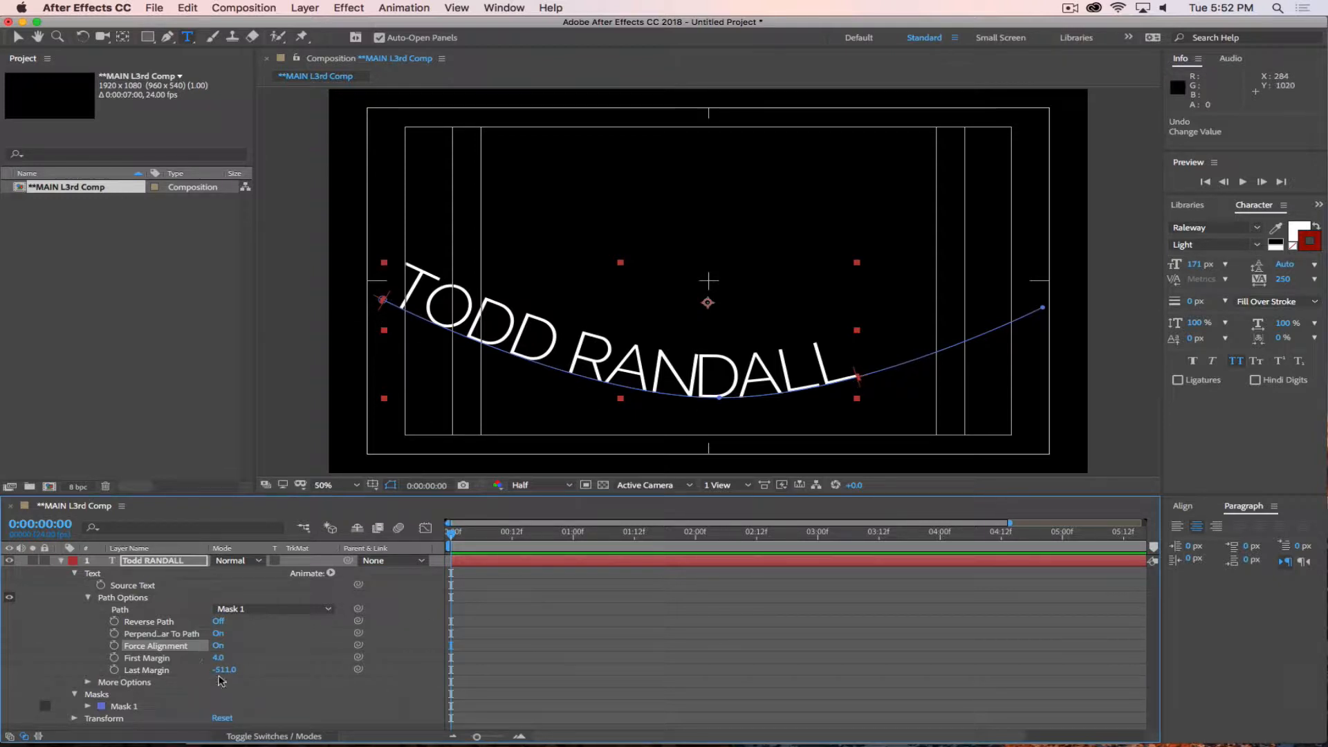
Spread the text across the whole curve with a Last Margin of -3 and, after trying 610, a First Margin of -46.
{"action": "left_click_drag", "start_coordinate": [219, 660], "coordinate": [128, 633]}
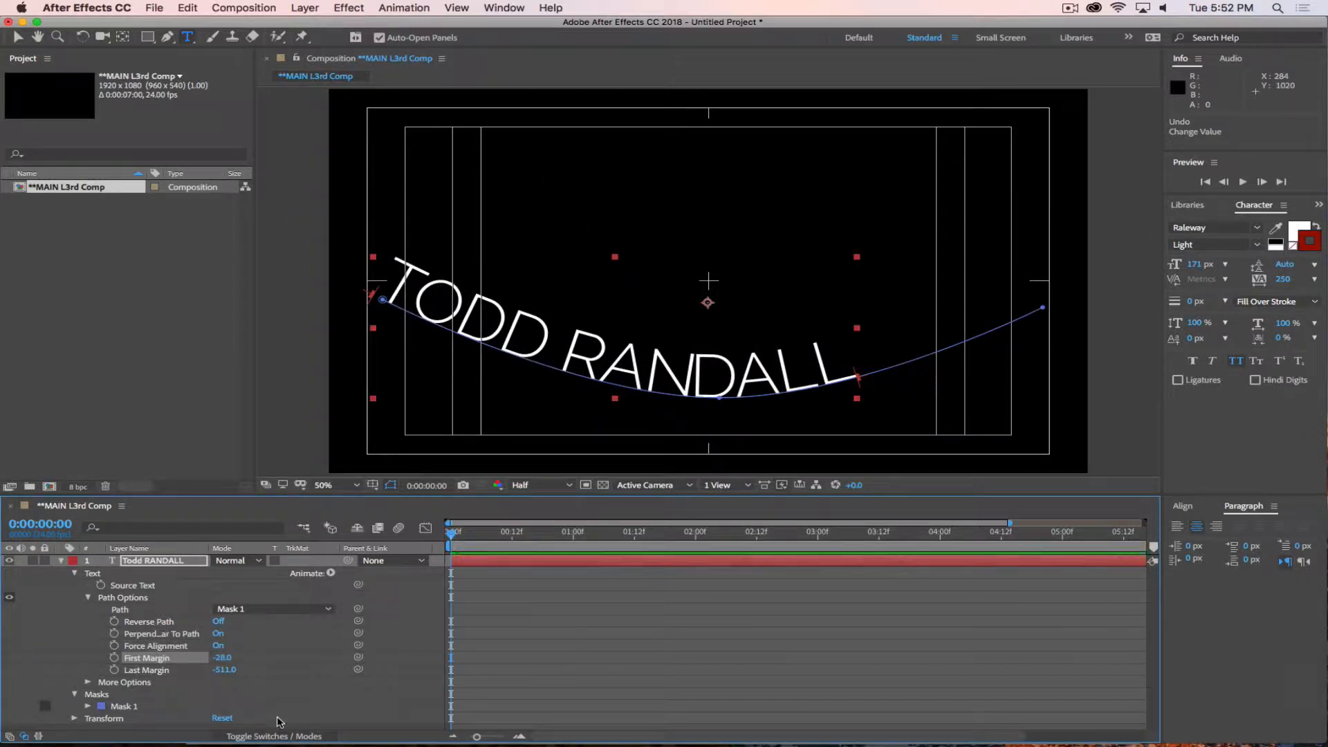
{"action": "left_click_drag", "start_coordinate": [232, 677], "coordinate": [654, 676]}
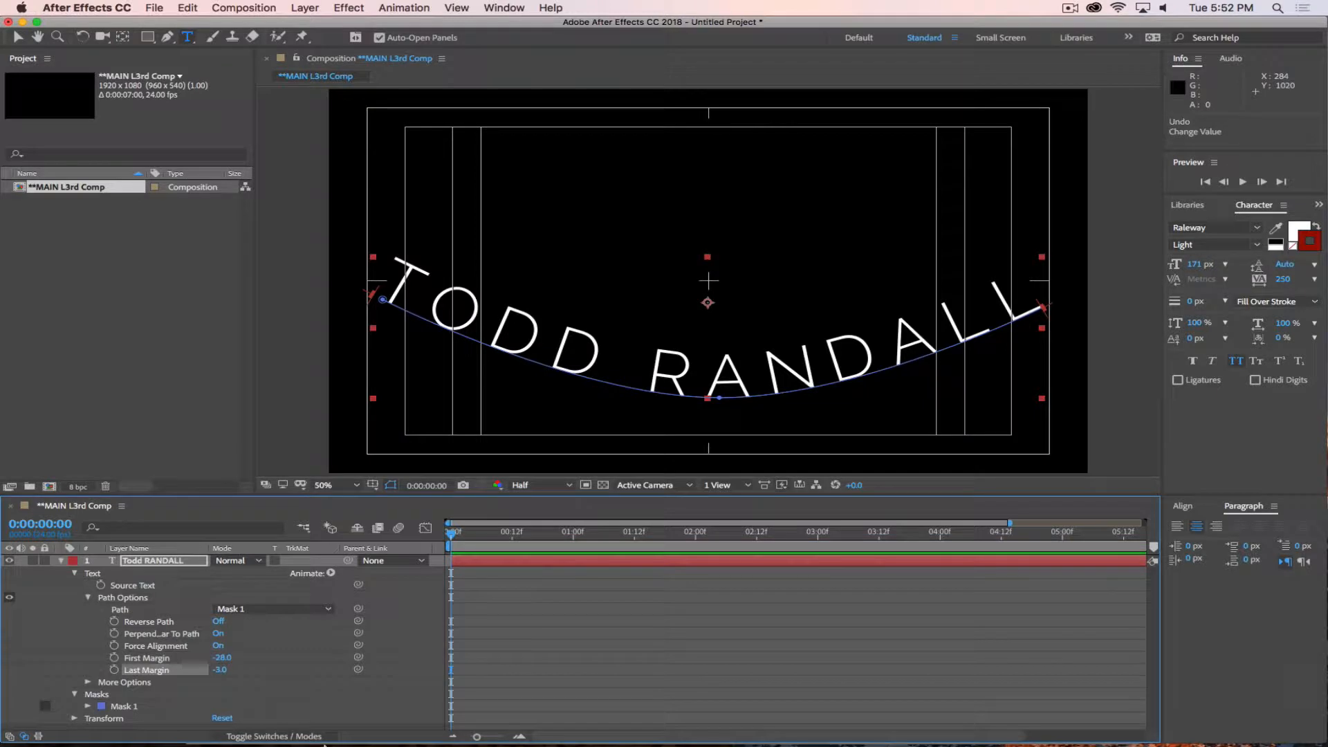
{"action": "left_click_drag", "start_coordinate": [223, 658], "coordinate": [794, 564]}
{"action": "left_click_drag", "start_coordinate": [634, 562], "coordinate": [625, 562]}
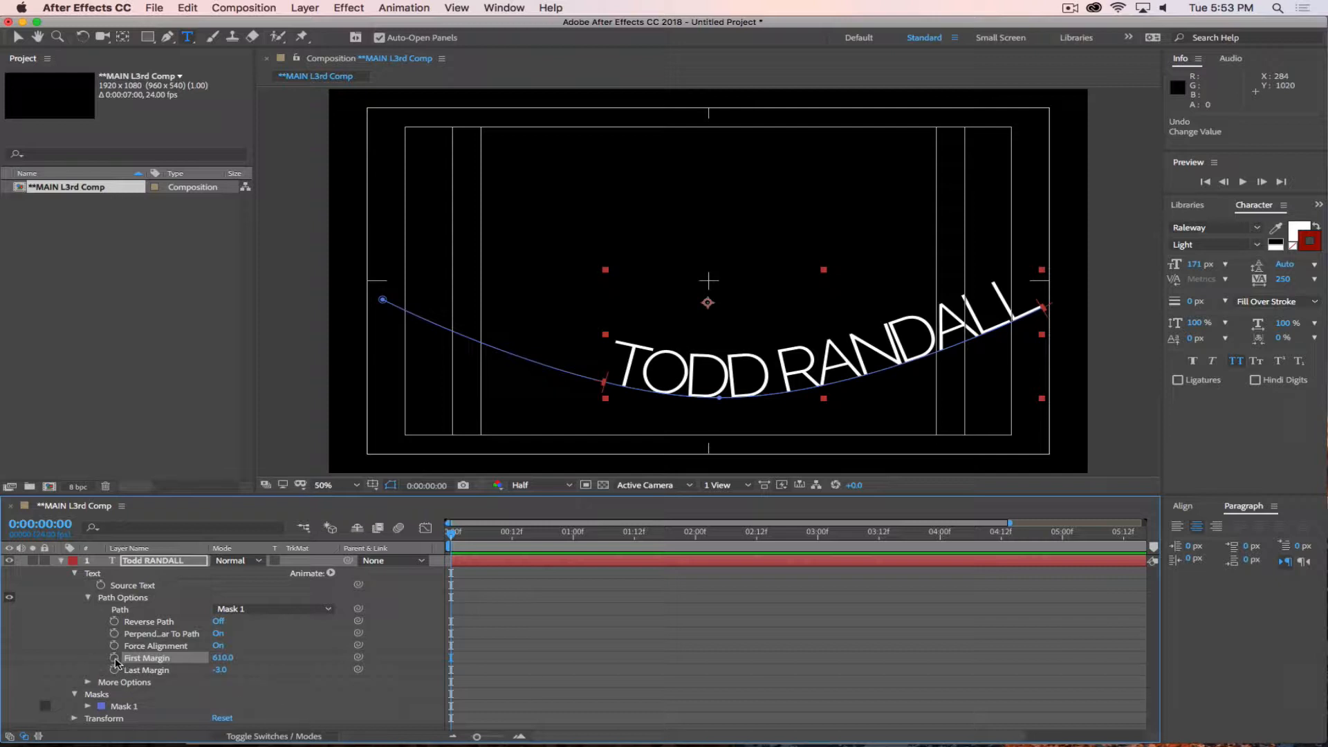
{"action": "left_click_drag", "start_coordinate": [227, 657], "coordinate": [104, 657]}
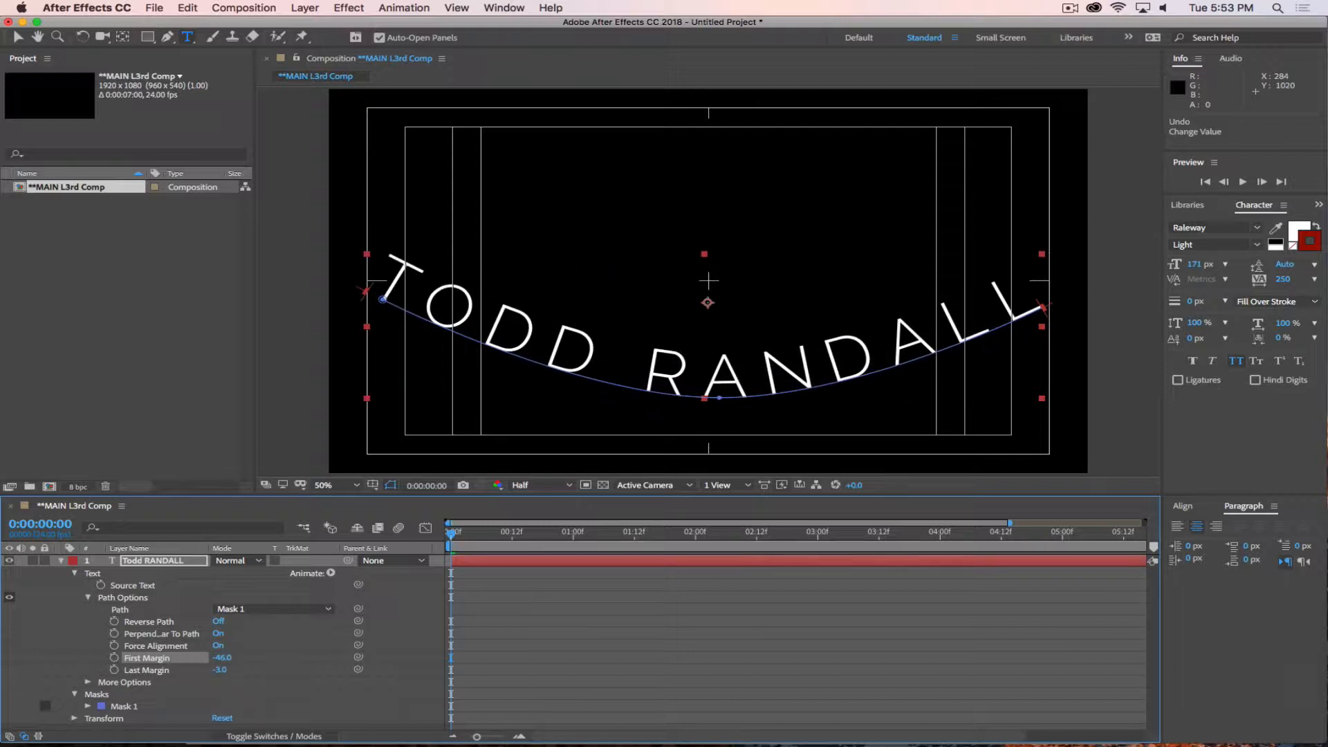
Keyframe the First Margin at -46 on frame 0, 1262 on frame 7, 444 on frame 11 and 665 on frame 14.
{"action": "left_click", "coordinate": [114, 657]}
{"action": "left_click_drag", "start_coordinate": [456, 536], "coordinate": [494, 542]}
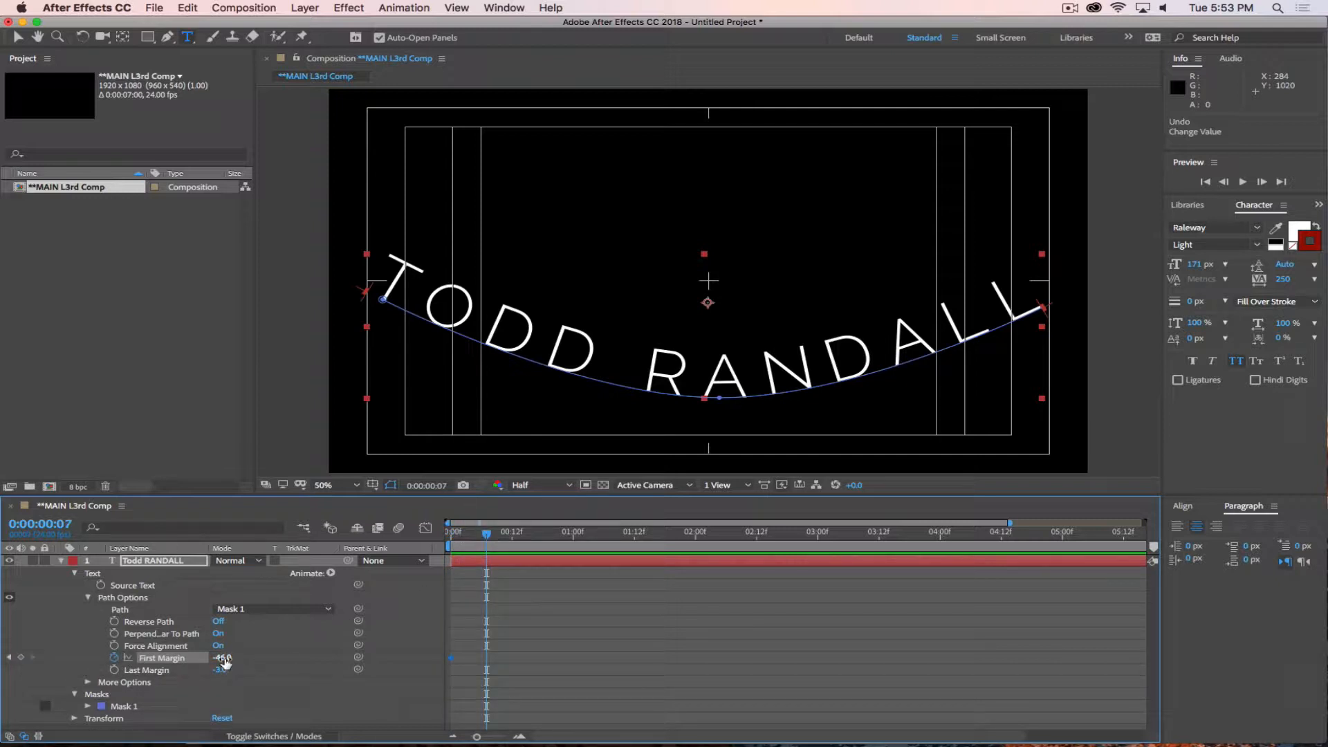
{"action": "left_click_drag", "start_coordinate": [223, 657], "coordinate": [703, 585]}
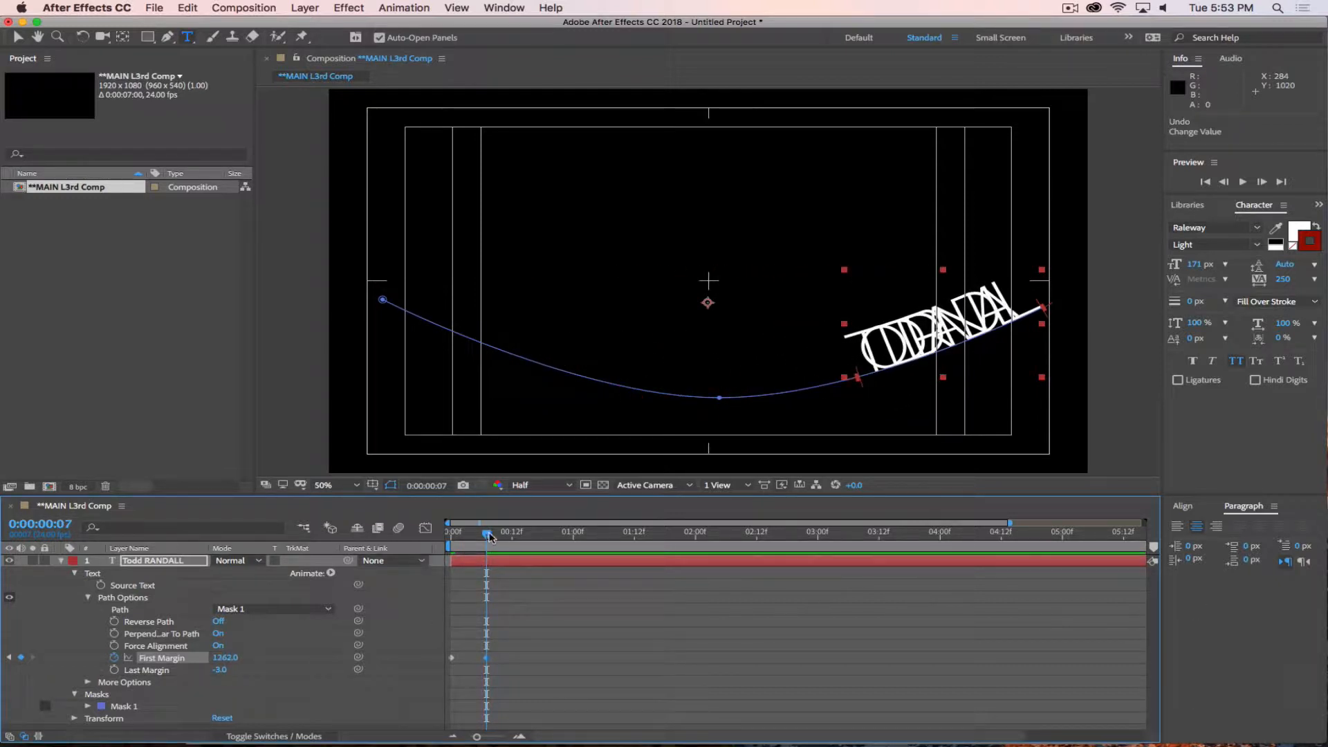
{"action": "left_click_drag", "start_coordinate": [490, 537], "coordinate": [507, 534]}
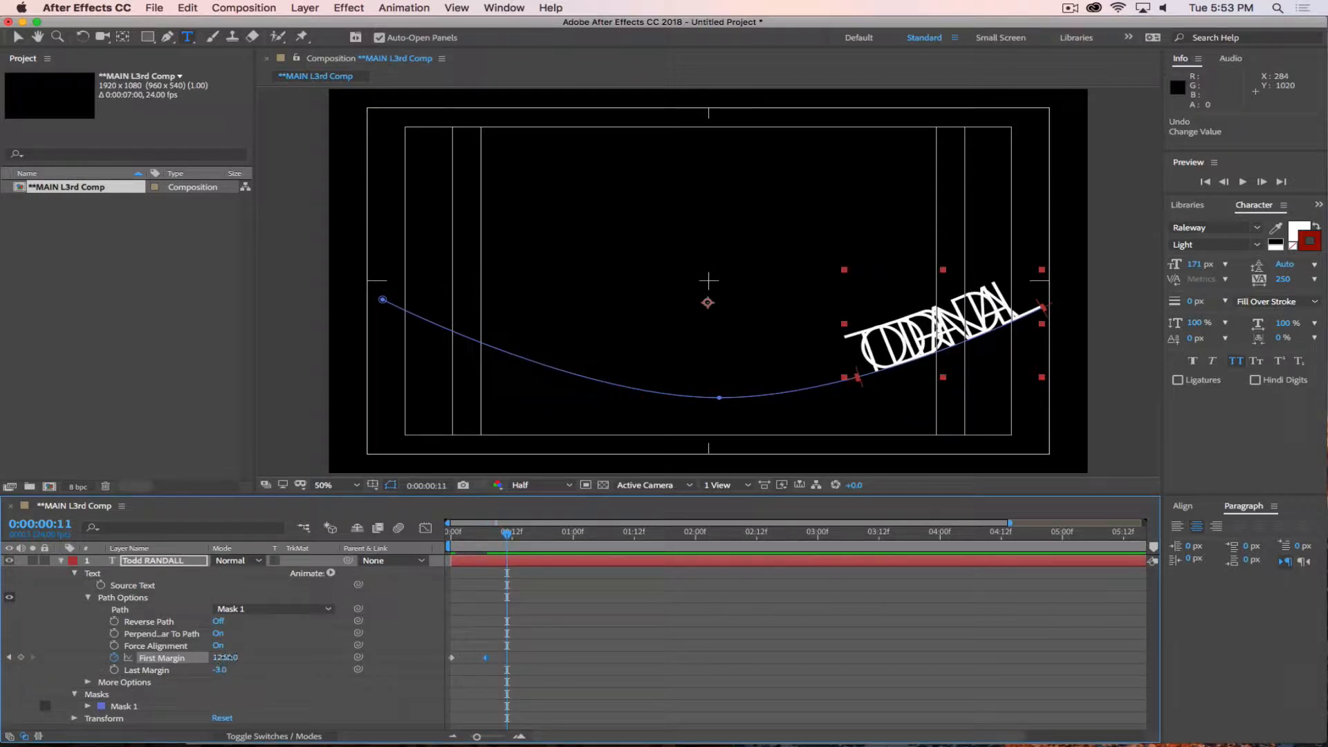
{"action": "left_click_drag", "start_coordinate": [219, 662], "coordinate": [2, 656]}
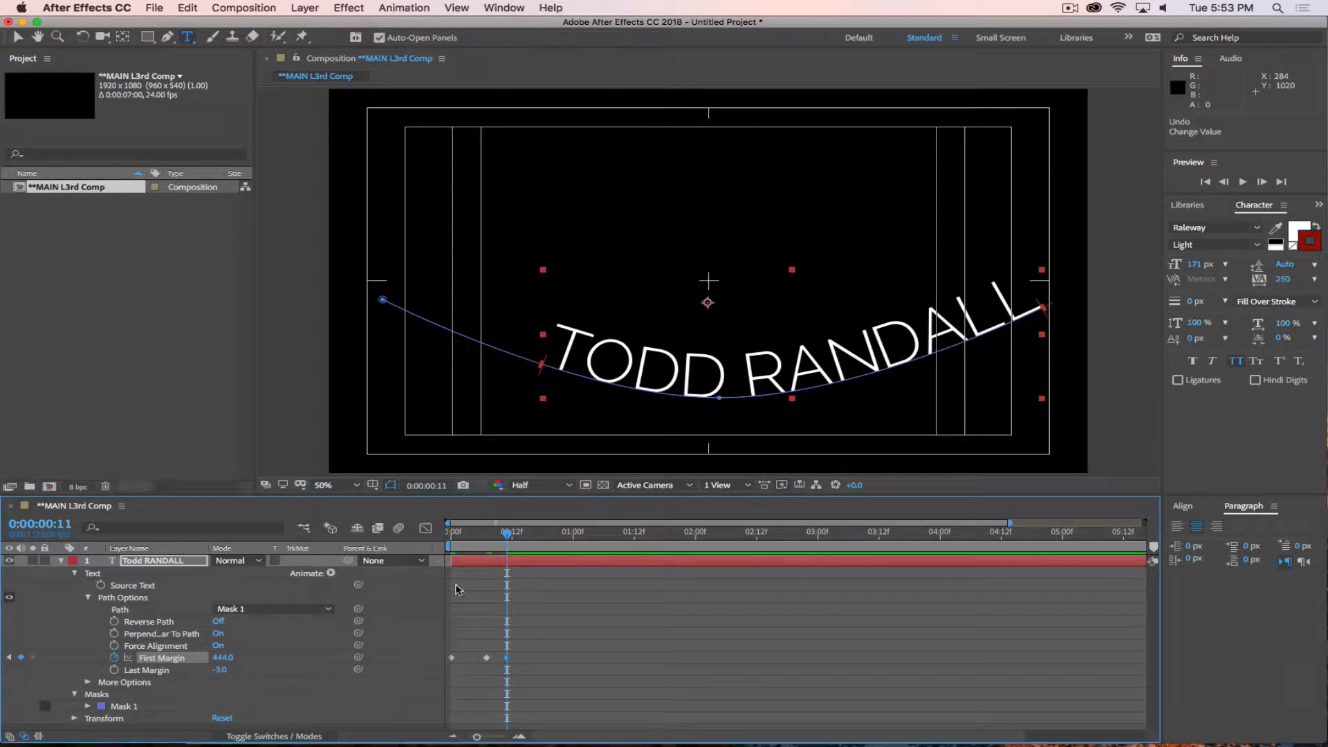
{"action": "left_click_drag", "start_coordinate": [511, 539], "coordinate": [523, 538]}
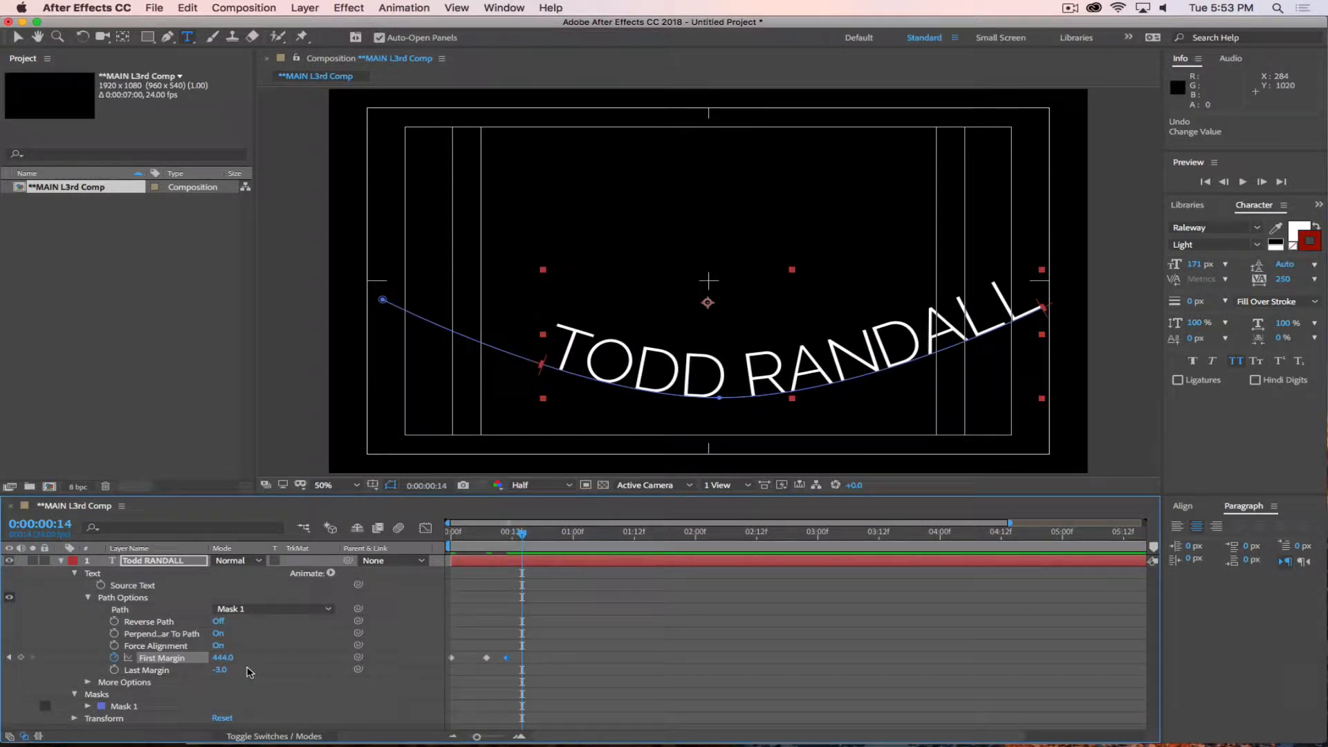
{"action": "left_click_drag", "start_coordinate": [223, 658], "coordinate": [318, 657]}
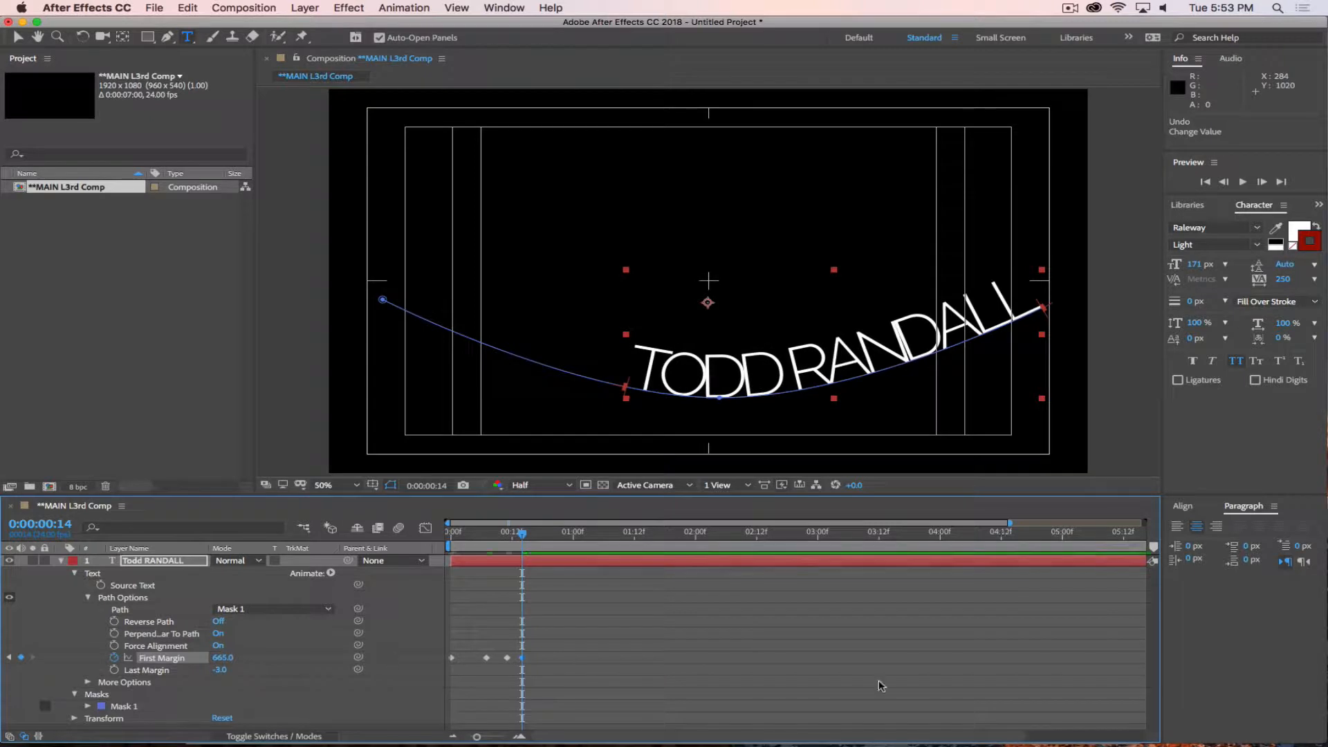
Set the work area from frame 0 to frame 23 and preview the First Margin animation.
{"action": "left_click_drag", "start_coordinate": [523, 536], "coordinate": [368, 534]}
{"action": "key", "text": "b"}
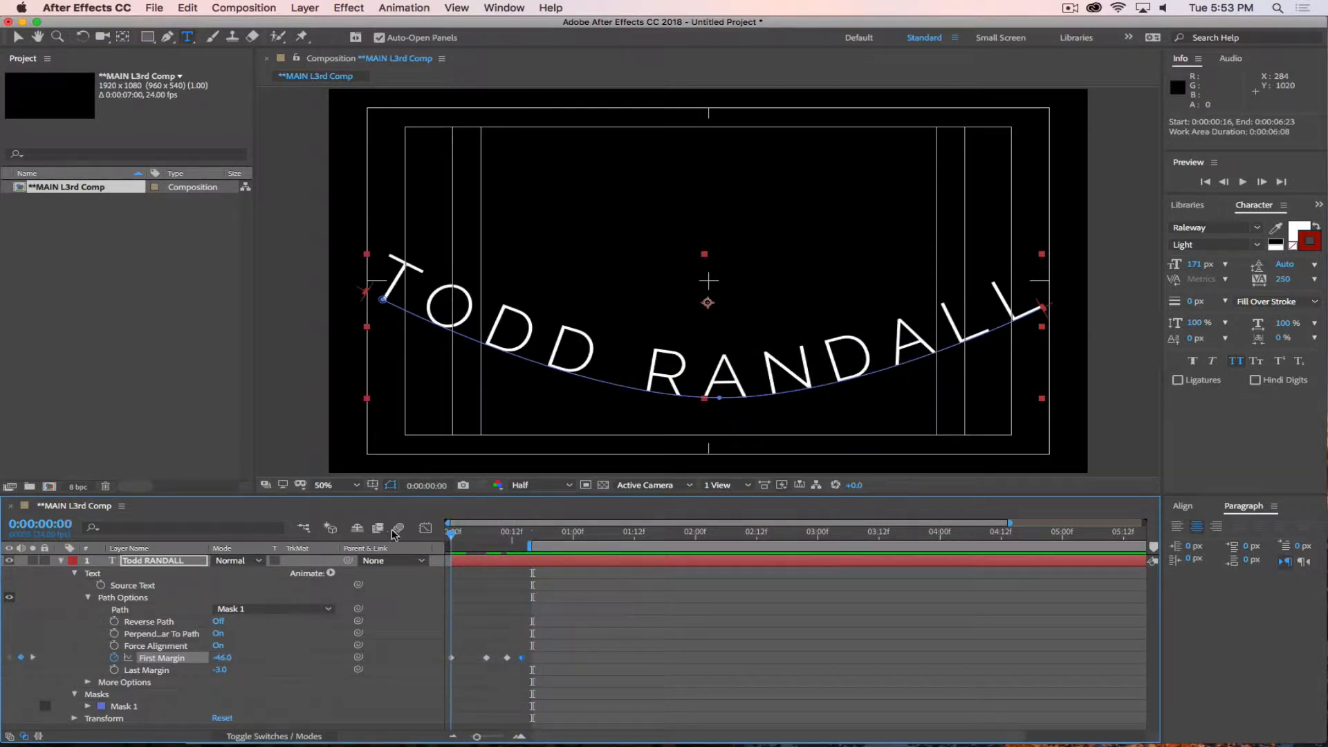
{"action": "key", "text": "b"}
{"action": "left_click_drag", "start_coordinate": [471, 539], "coordinate": [567, 538]}
{"action": "key", "text": "n"}
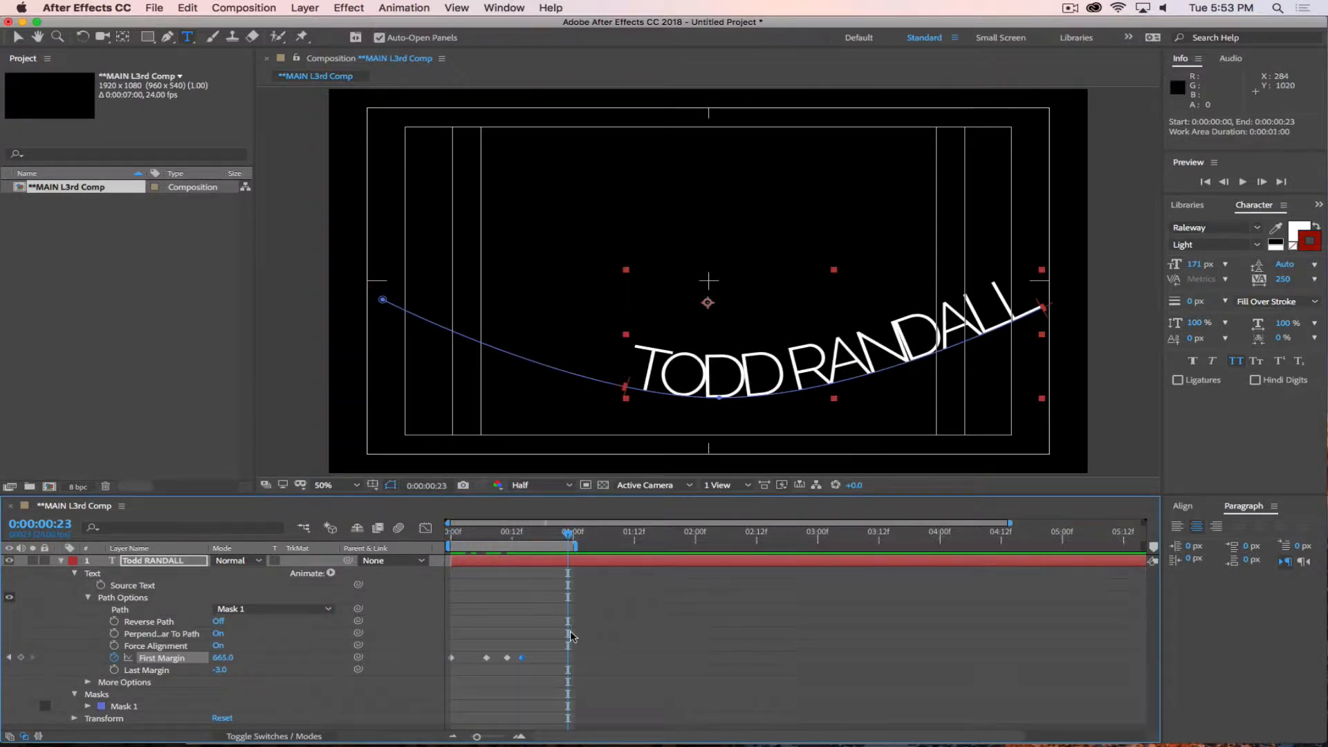
{"action": "key", "text": "space"}
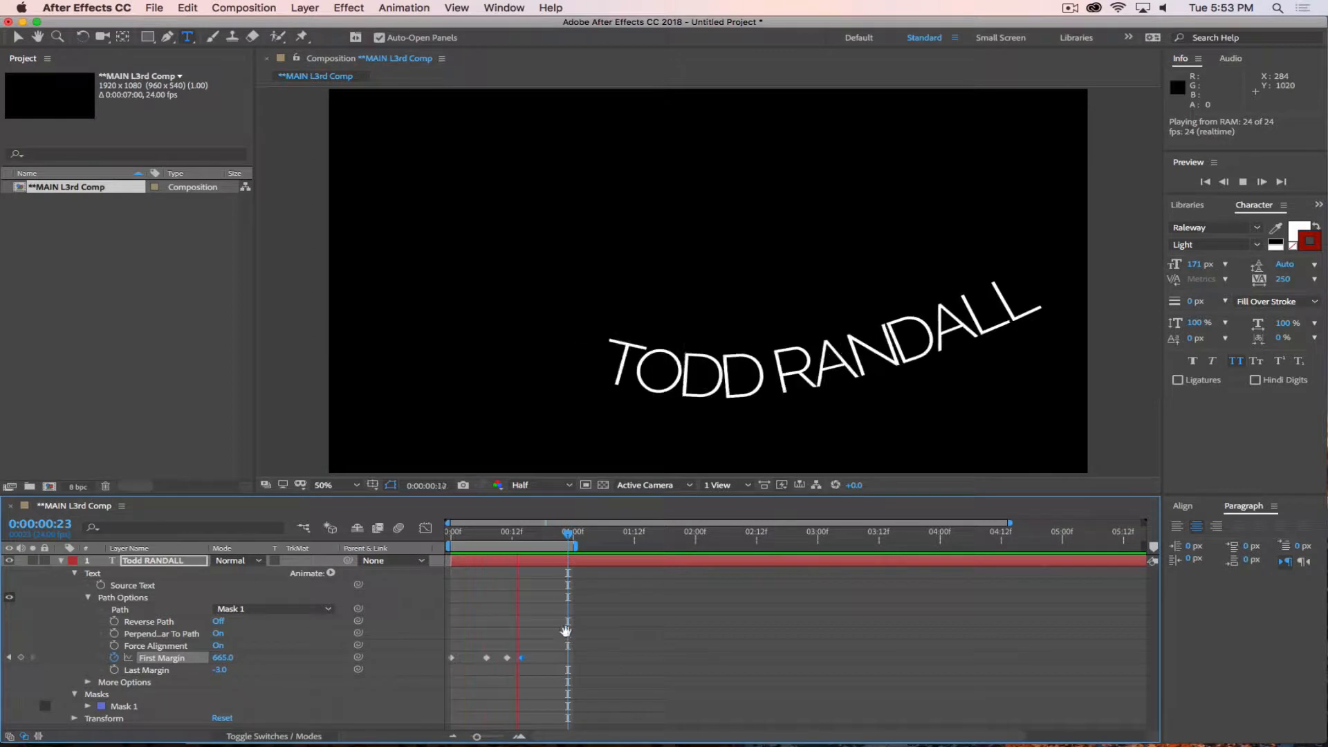
{"action": "key", "text": "space"}
Return to frame 0 and apply Easy Ease to the two middle First Margin keyframes.
{"action": "left_click_drag", "start_coordinate": [506, 536], "coordinate": [427, 534]}
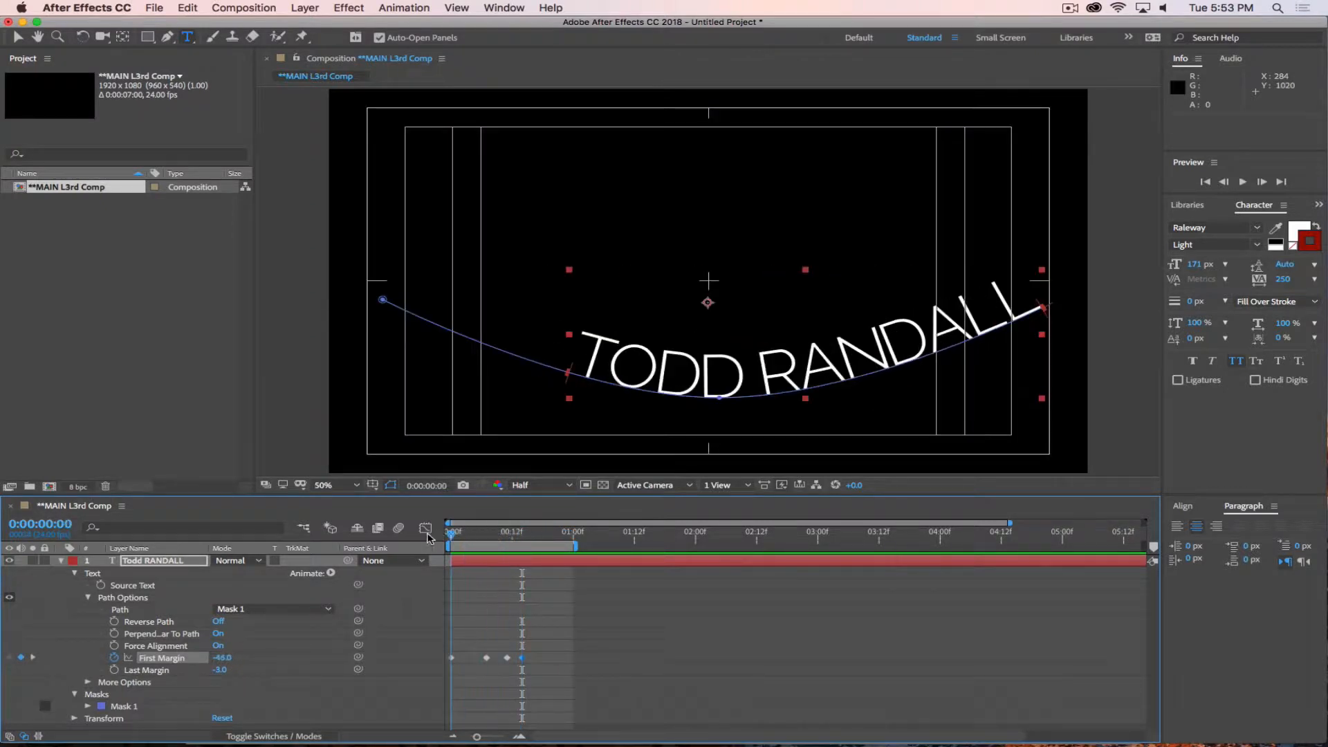
{"action": "left_click_drag", "start_coordinate": [474, 648], "coordinate": [512, 671]}
{"action": "right_click", "coordinate": [507, 662]}
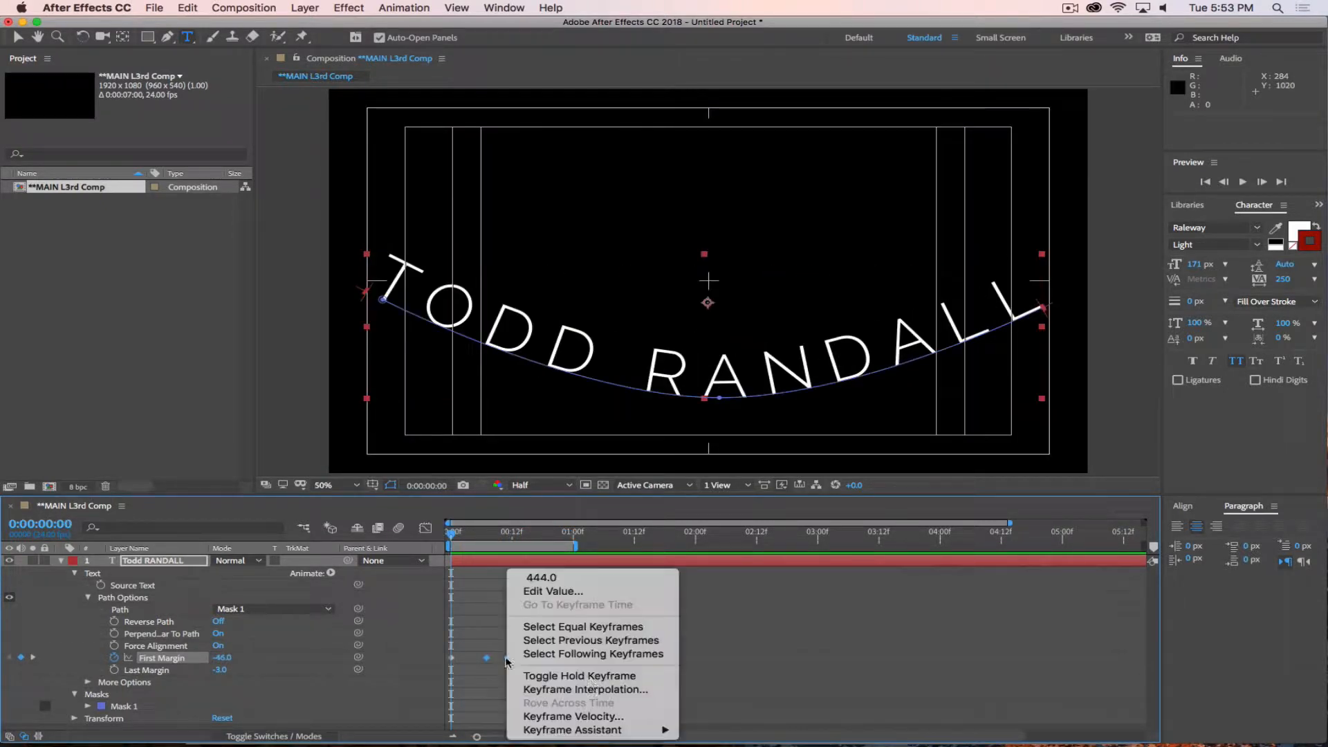
{"action": "mouse_move", "coordinate": [612, 733]}
{"action": "left_click", "coordinate": [747, 651]}
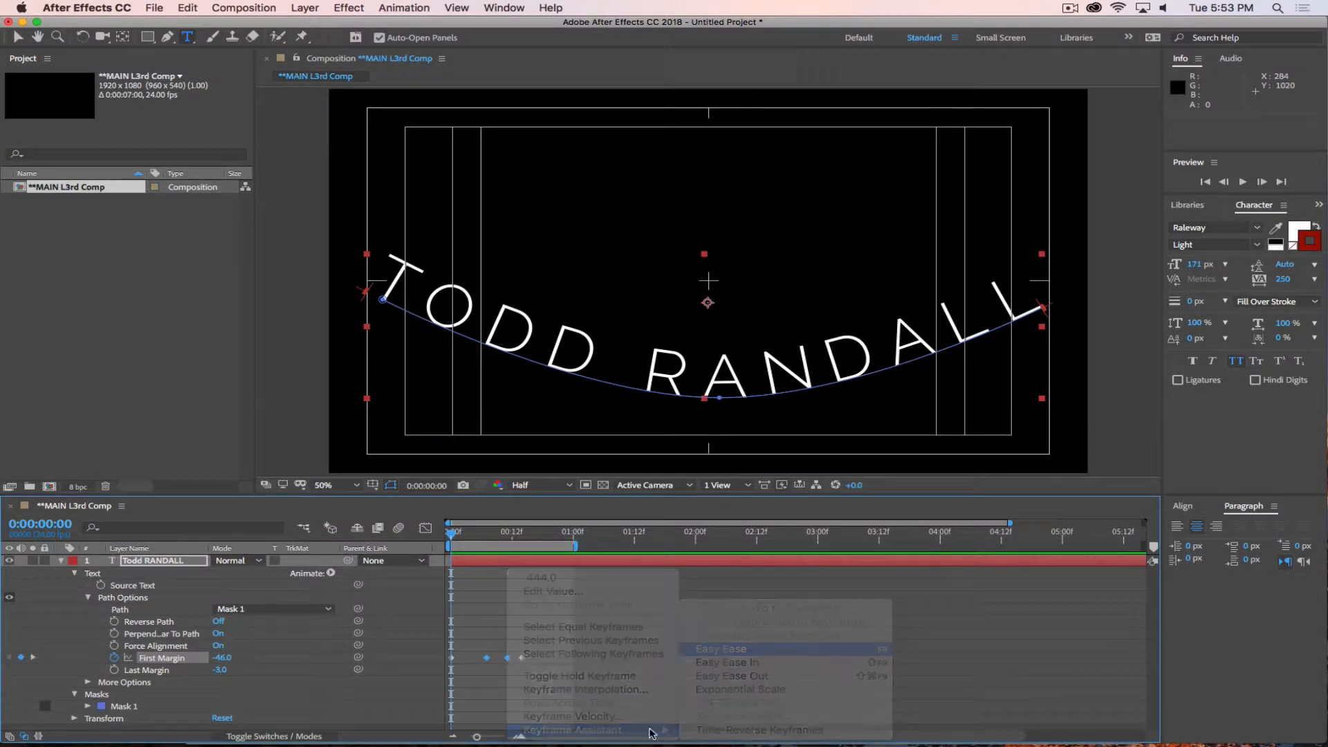
Try Easy Ease Out on the last First Margin keyframe.
{"action": "right_click", "coordinate": [522, 658]}
{"action": "mouse_move", "coordinate": [623, 732]}
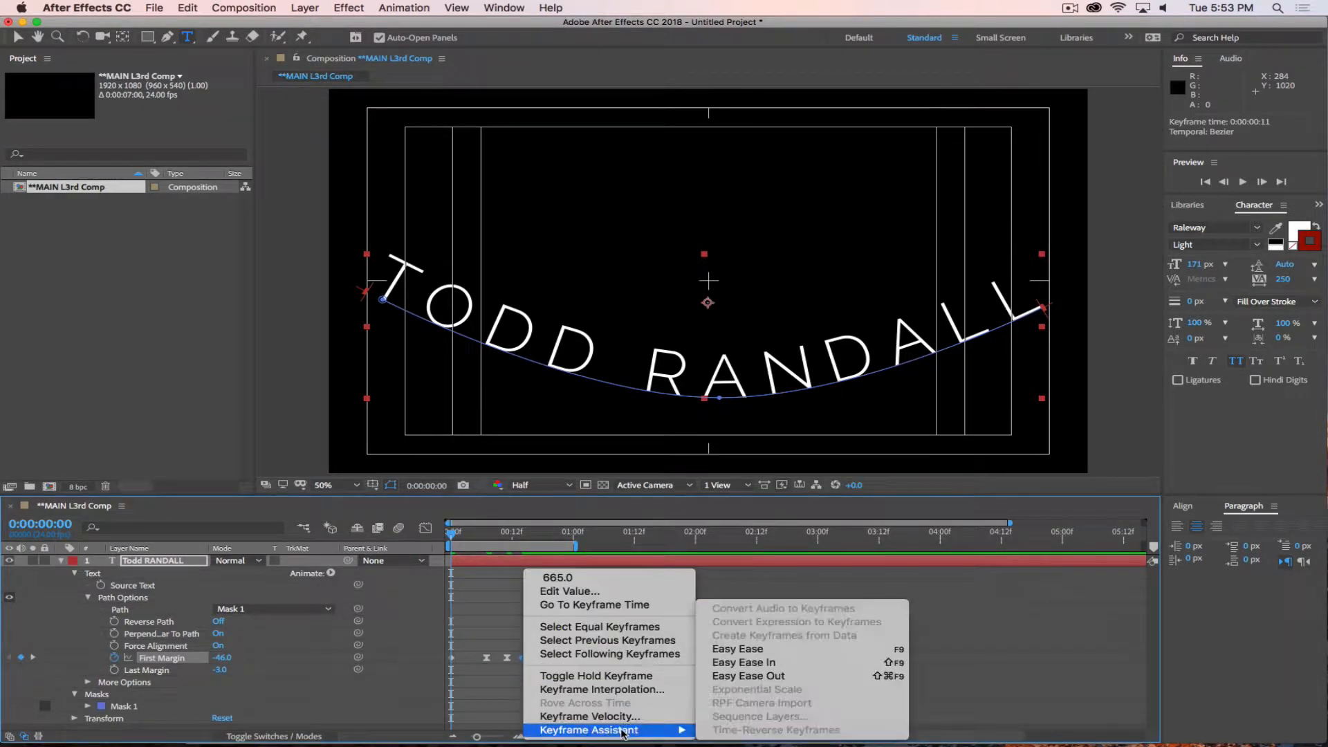
{"action": "left_click", "coordinate": [757, 681]}
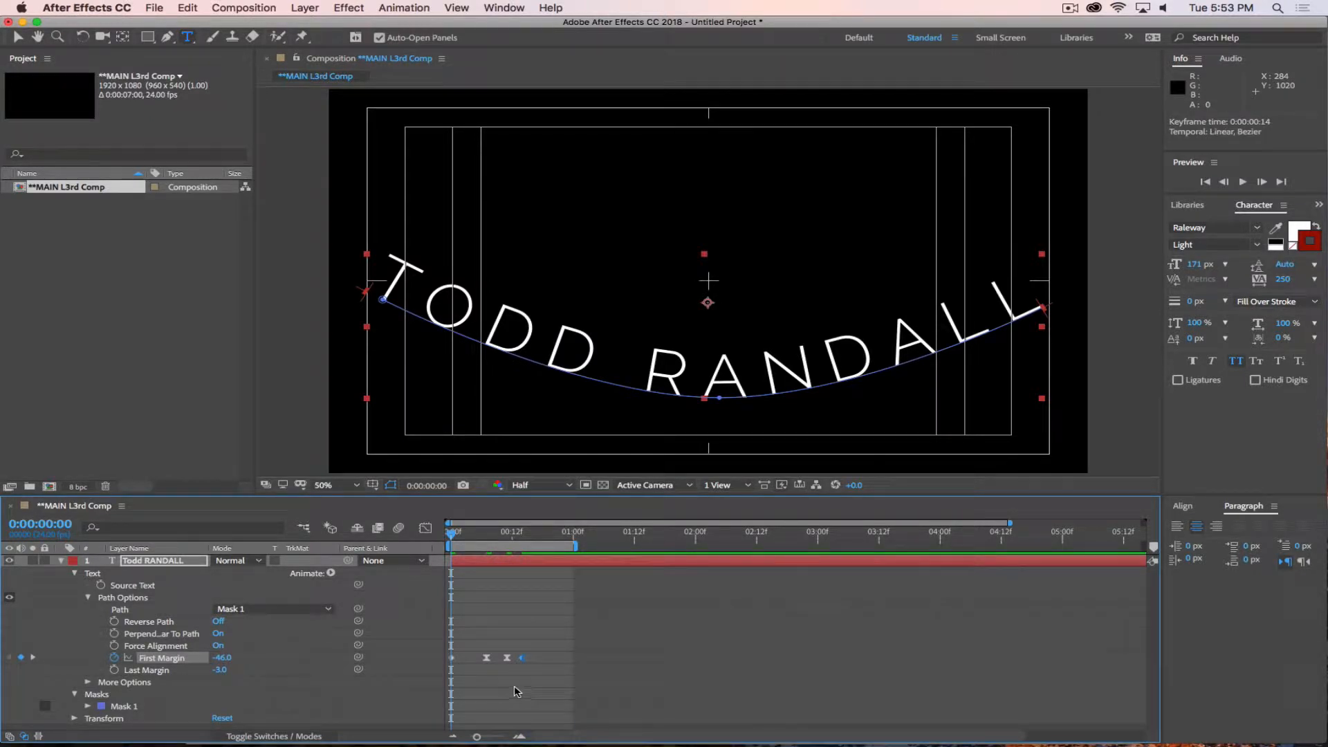
Apply Easy Ease In to the last First Margin keyframe.
{"action": "right_click", "coordinate": [522, 658]}
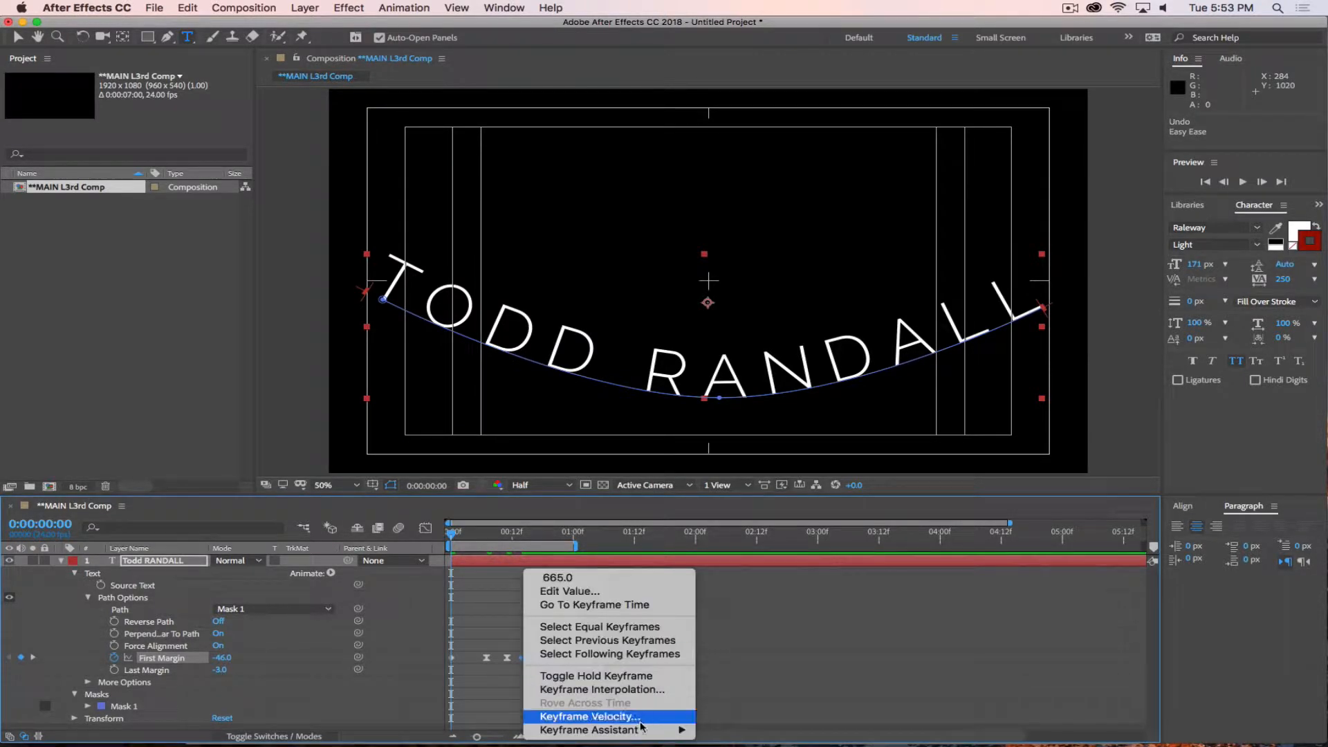
{"action": "mouse_move", "coordinate": [643, 730]}
{"action": "left_click", "coordinate": [770, 663]}
Apply Easy Ease Out to the first First Margin keyframe at frame 0.
{"action": "right_click", "coordinate": [452, 658]}
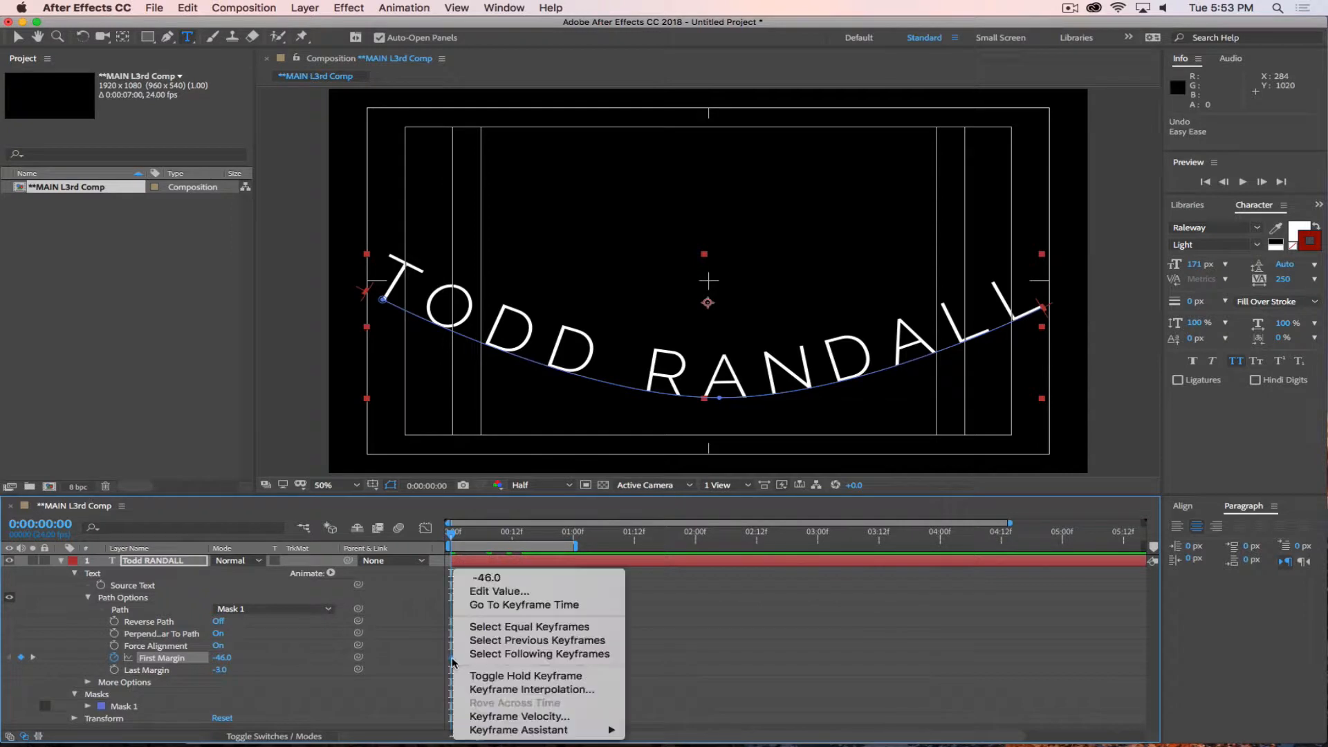
{"action": "left_click", "coordinate": [692, 676]}
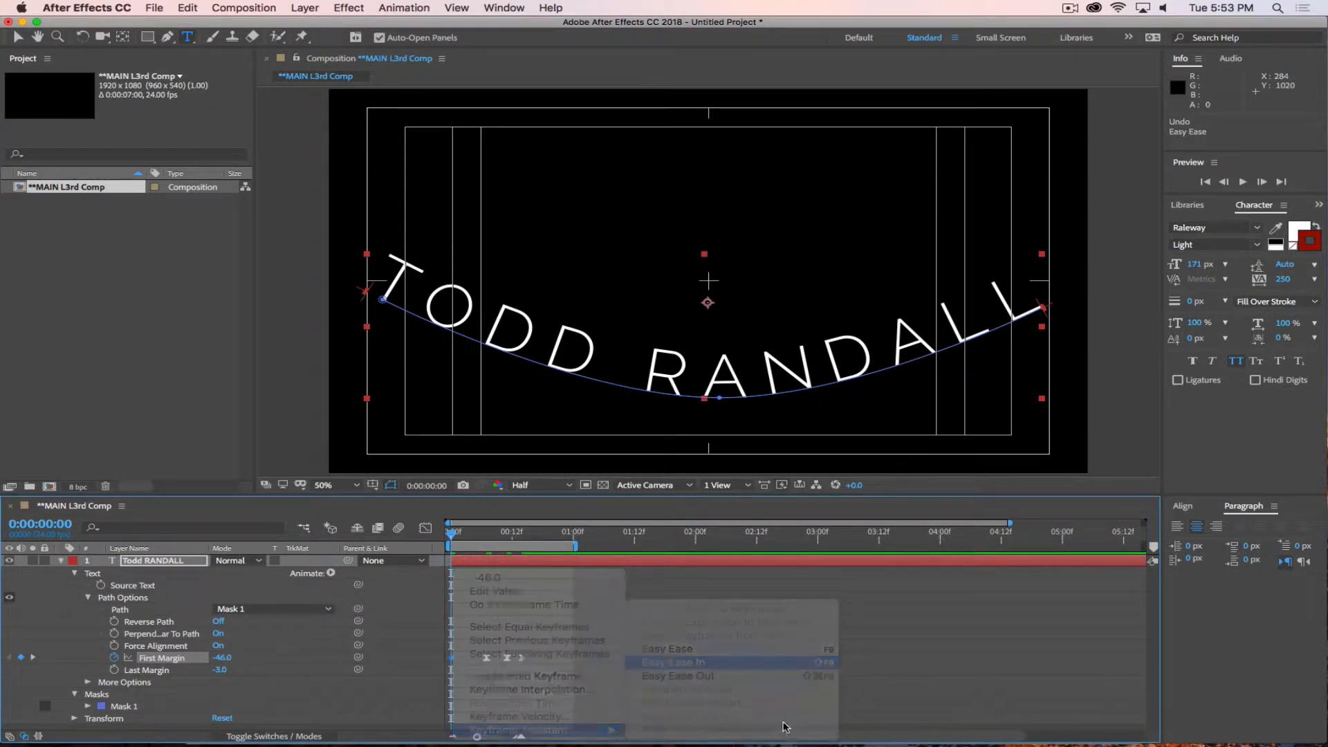
{"action": "right_click", "coordinate": [452, 658]}
{"action": "mouse_move", "coordinate": [543, 730]}
{"action": "left_click", "coordinate": [673, 677]}
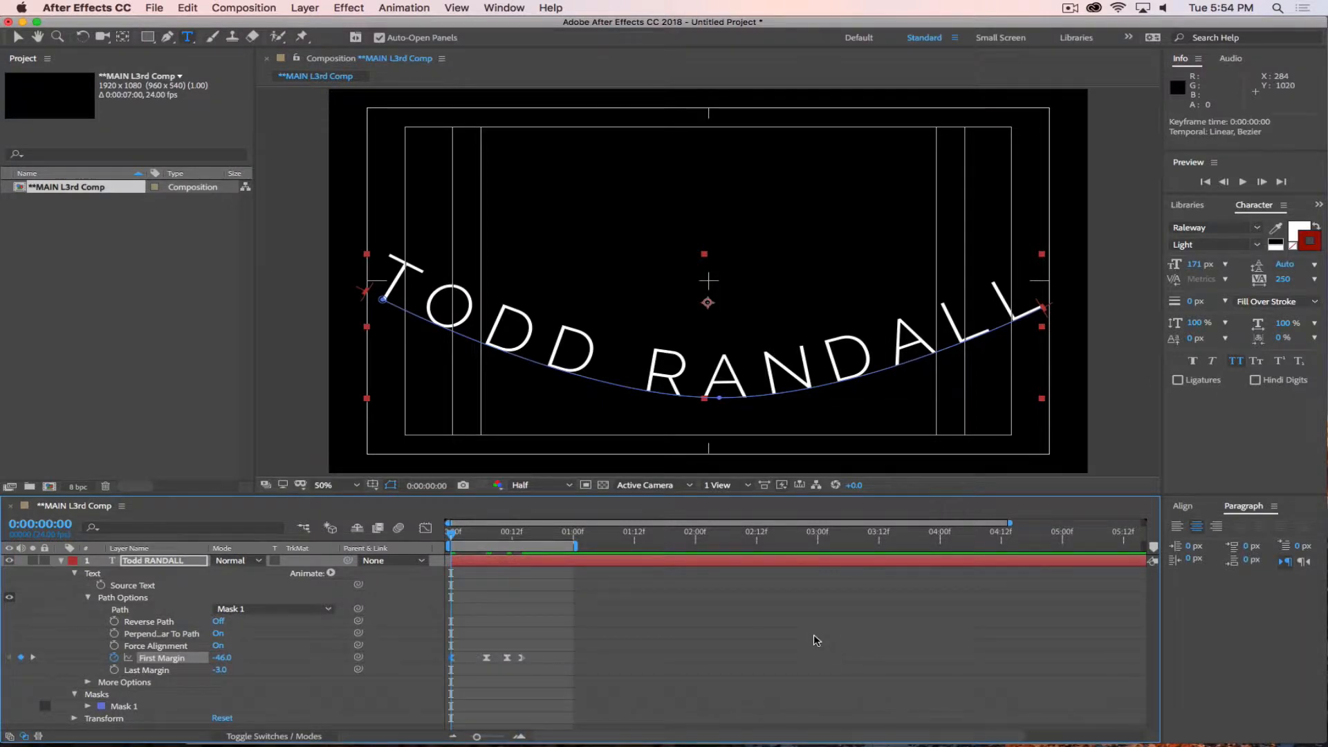
Preview the eased First Margin animation, scrub through its keyframes and return to frame 0.
{"action": "key", "text": "space"}
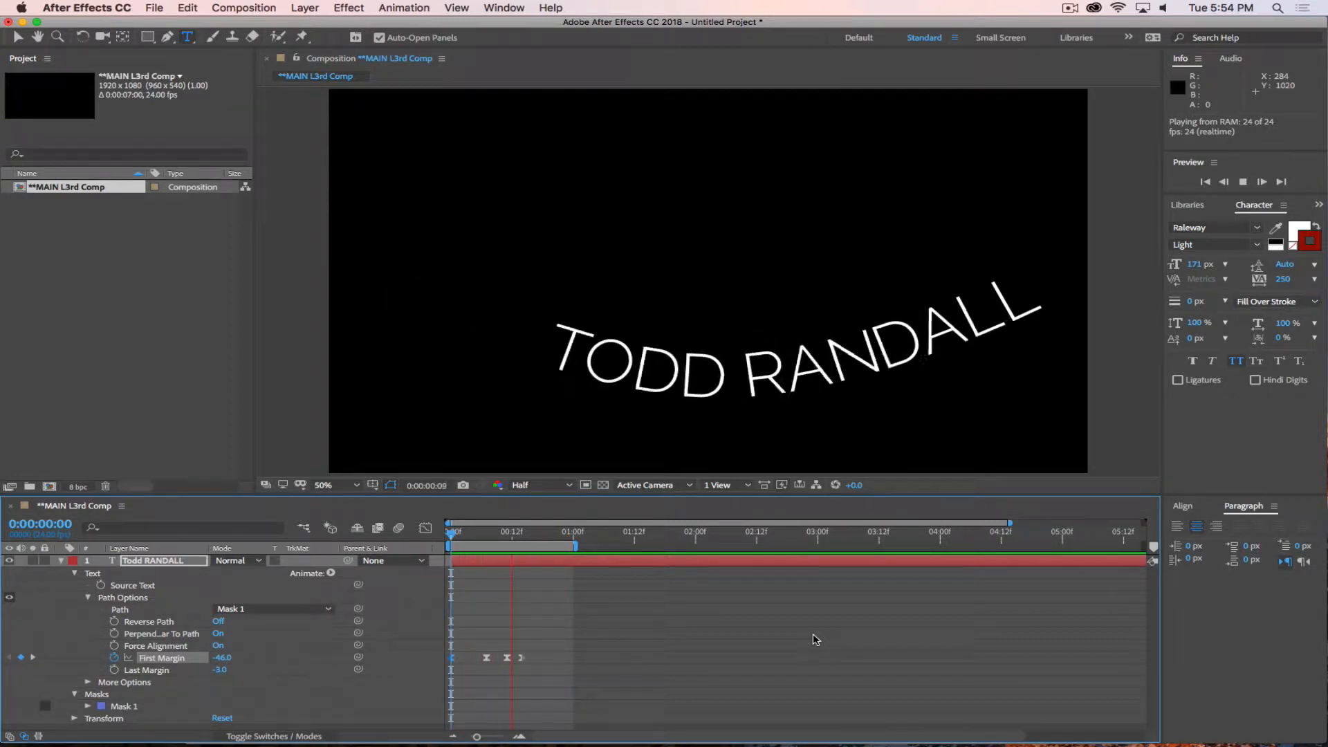
{"action": "left_click", "coordinate": [688, 560]}
{"action": "left_click_drag", "start_coordinate": [479, 534], "coordinate": [529, 540]}
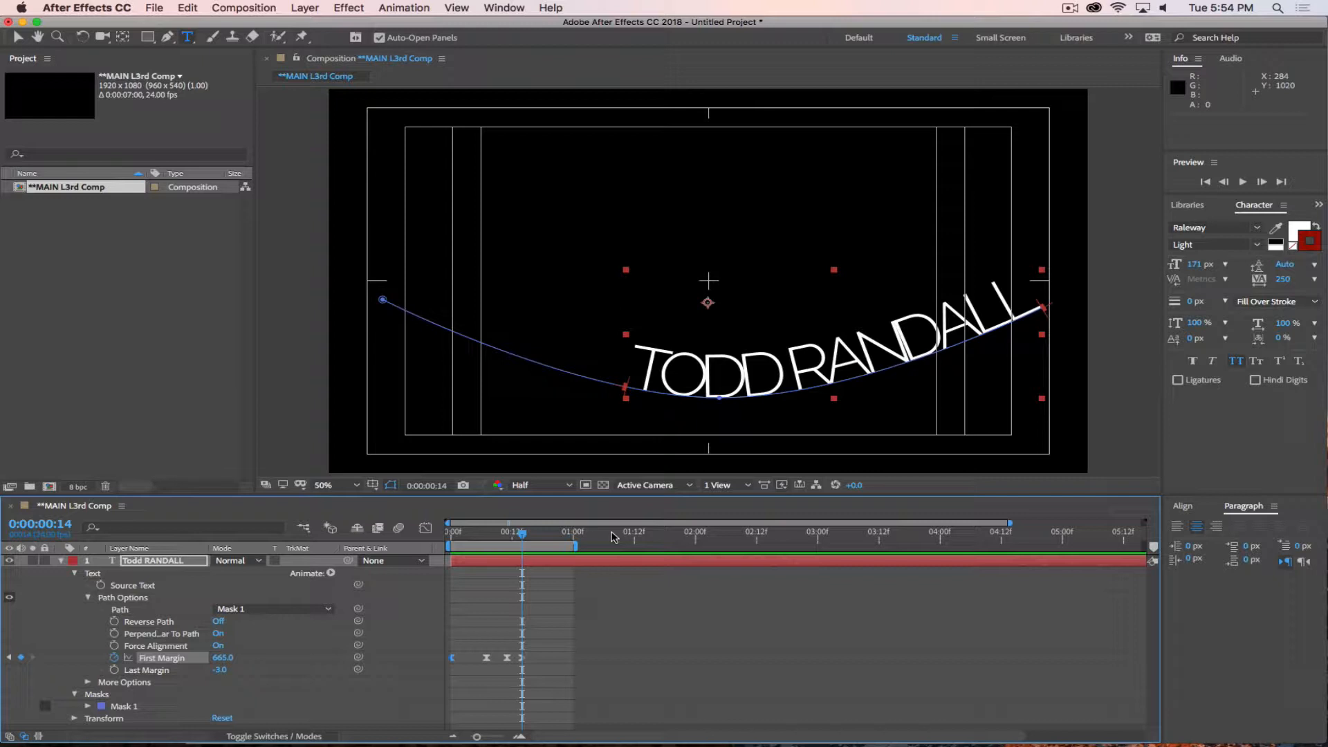
{"action": "left_click_drag", "start_coordinate": [522, 531], "coordinate": [401, 546]}
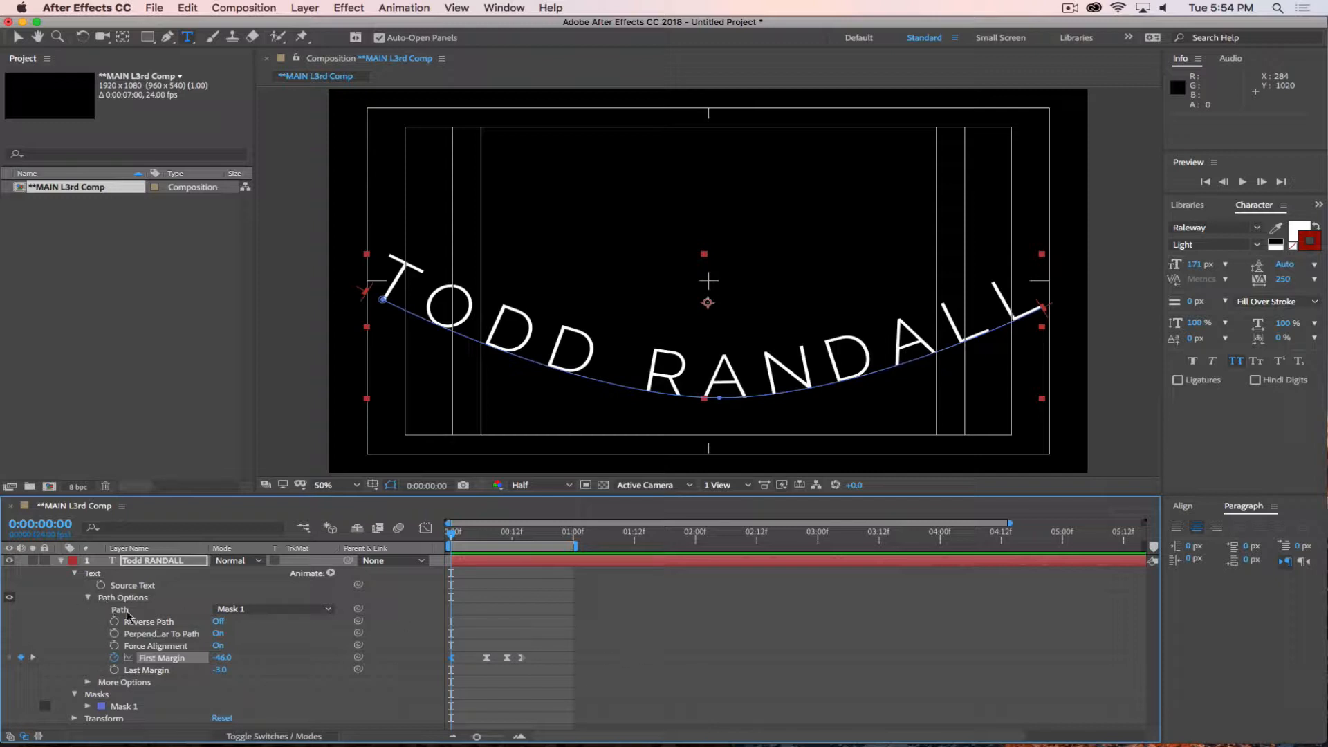
Delete Mask 1 from the name layer and set the tracking of the whole text to -31.
{"action": "left_click", "coordinate": [116, 708]}
{"action": "key", "text": "Delete"}
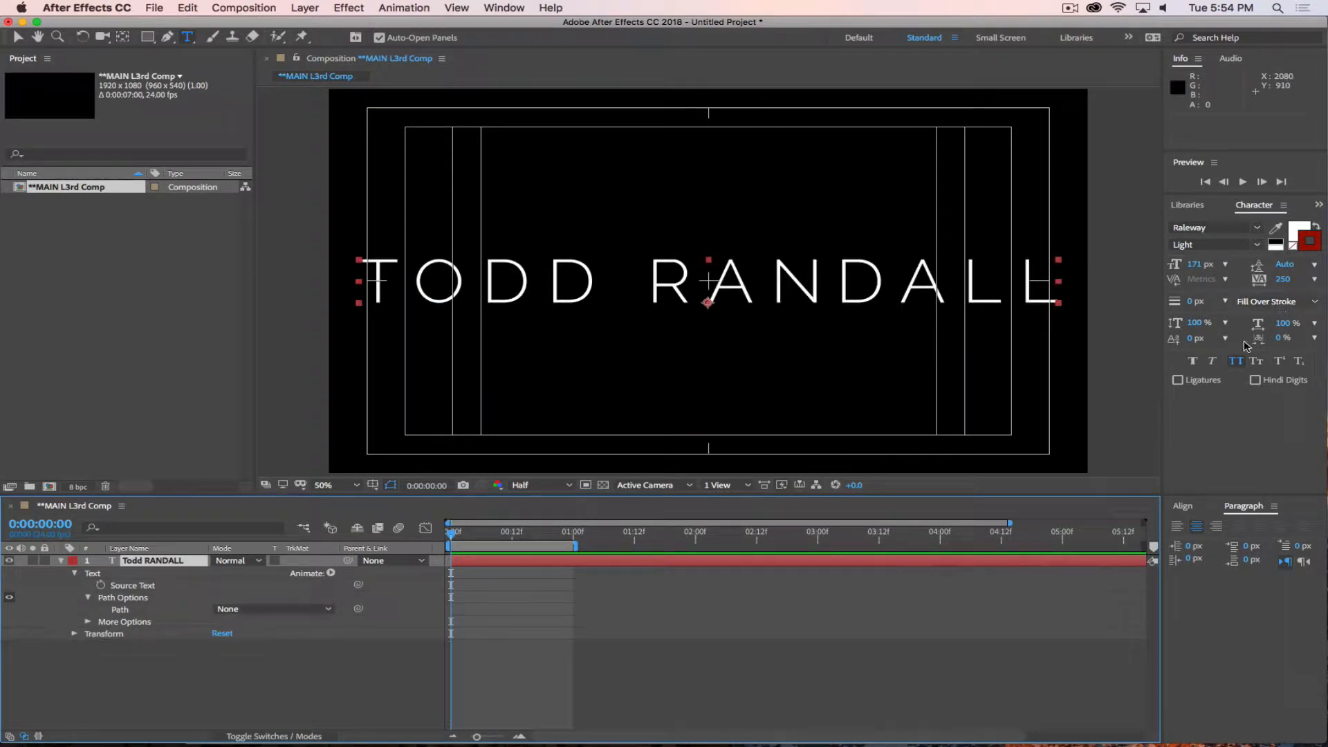
{"action": "triple_click", "coordinate": [444, 299]}
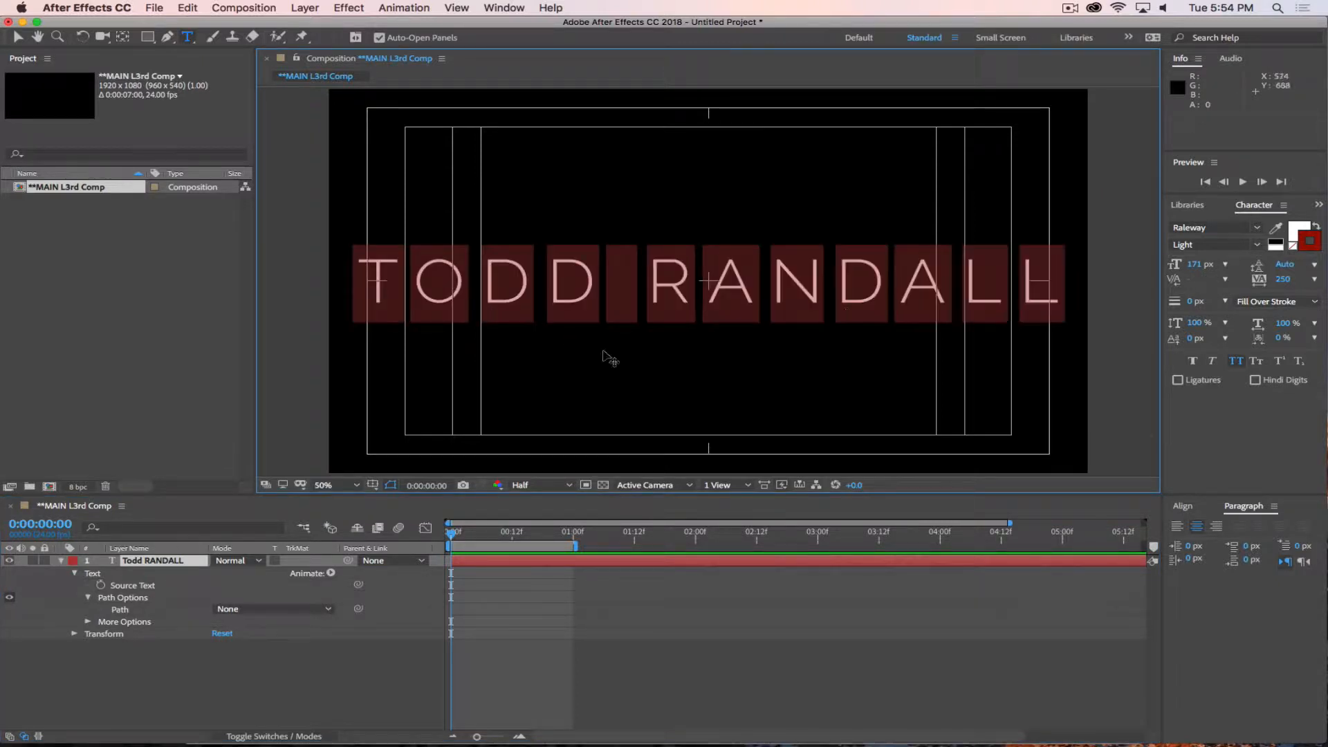
{"action": "left_click_drag", "start_coordinate": [1281, 278], "coordinate": [1092, 294]}
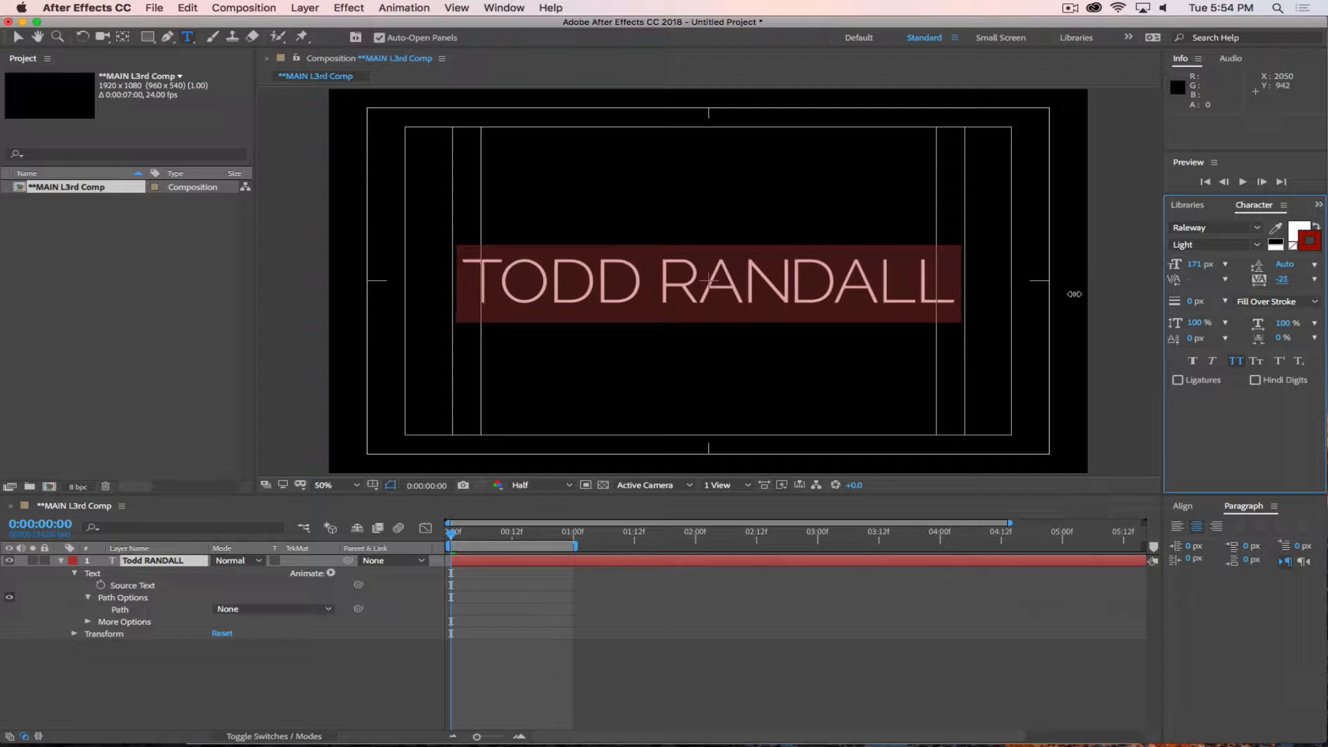
{"action": "left_click", "coordinate": [358, 659]}
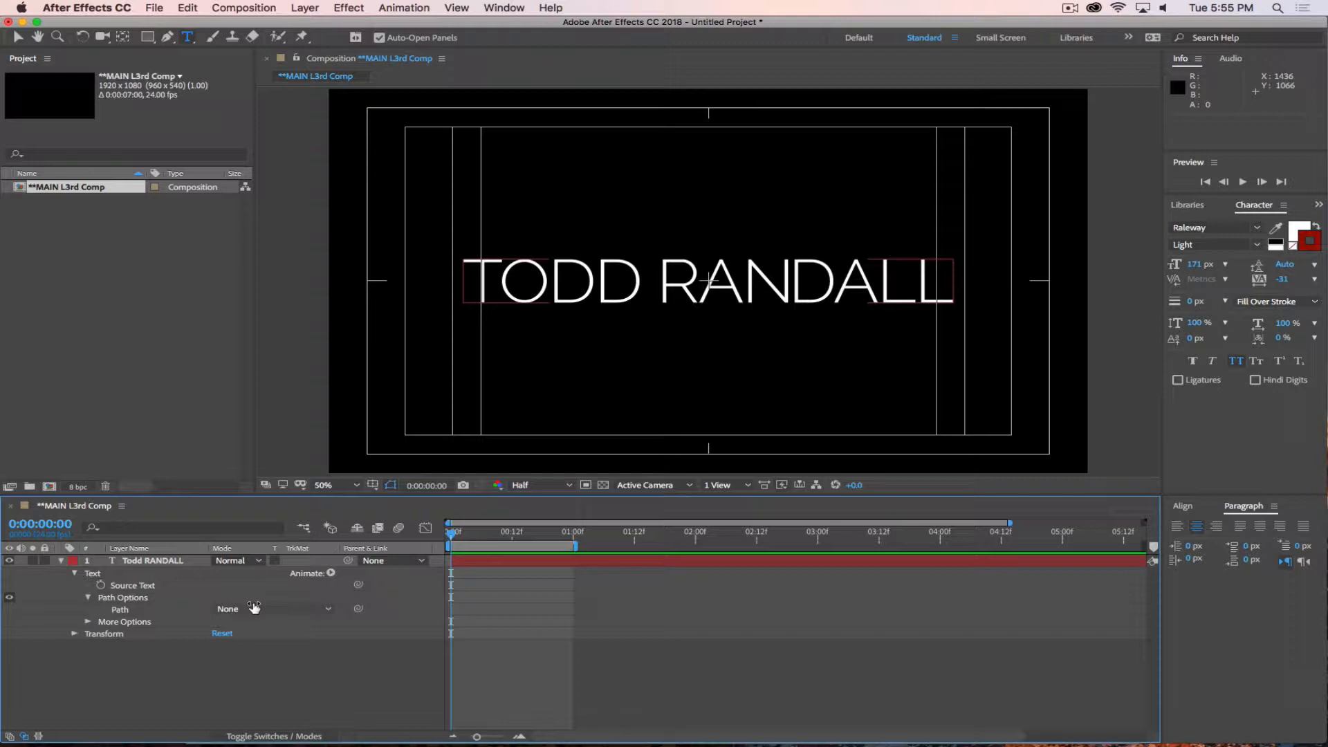
Draw an open three-point curve dipping below the middle of the name with the Pen tool and set the text's path to Mask 1.
{"action": "left_click", "coordinate": [152, 562]}
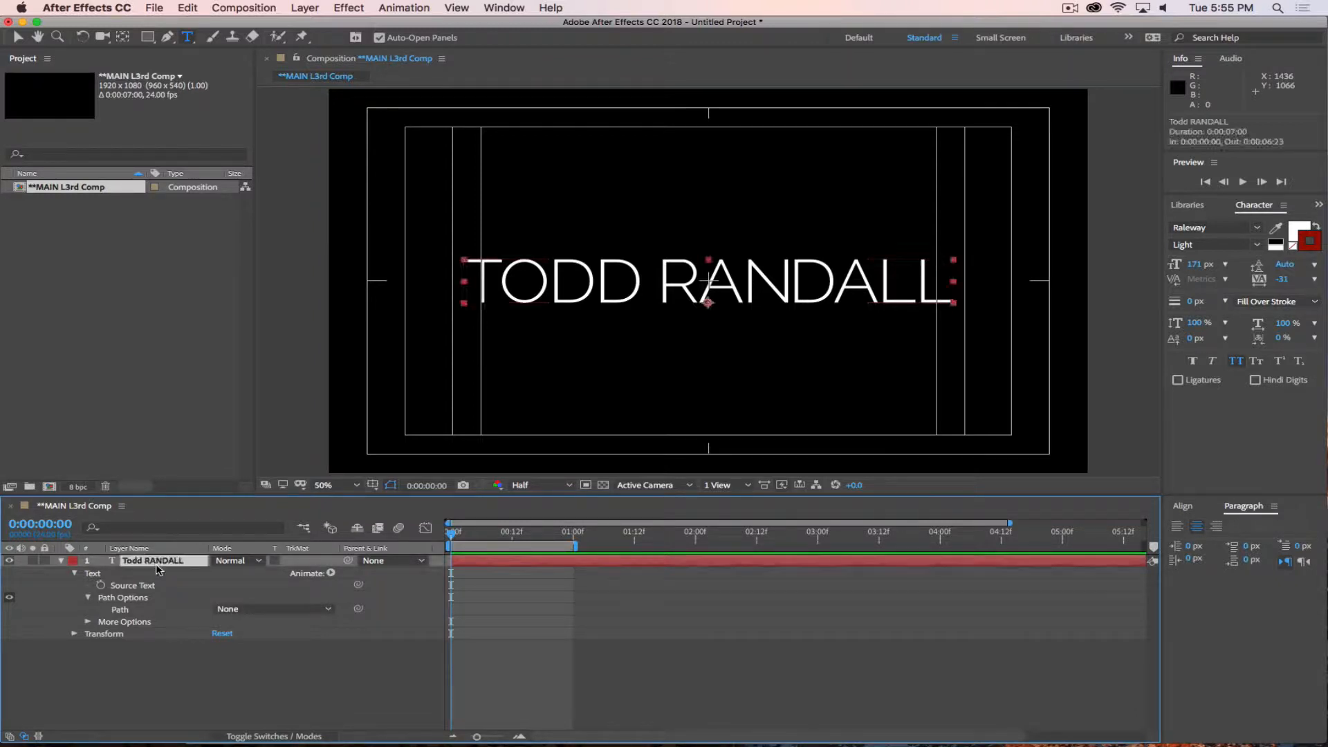
{"action": "left_click", "coordinate": [168, 37]}
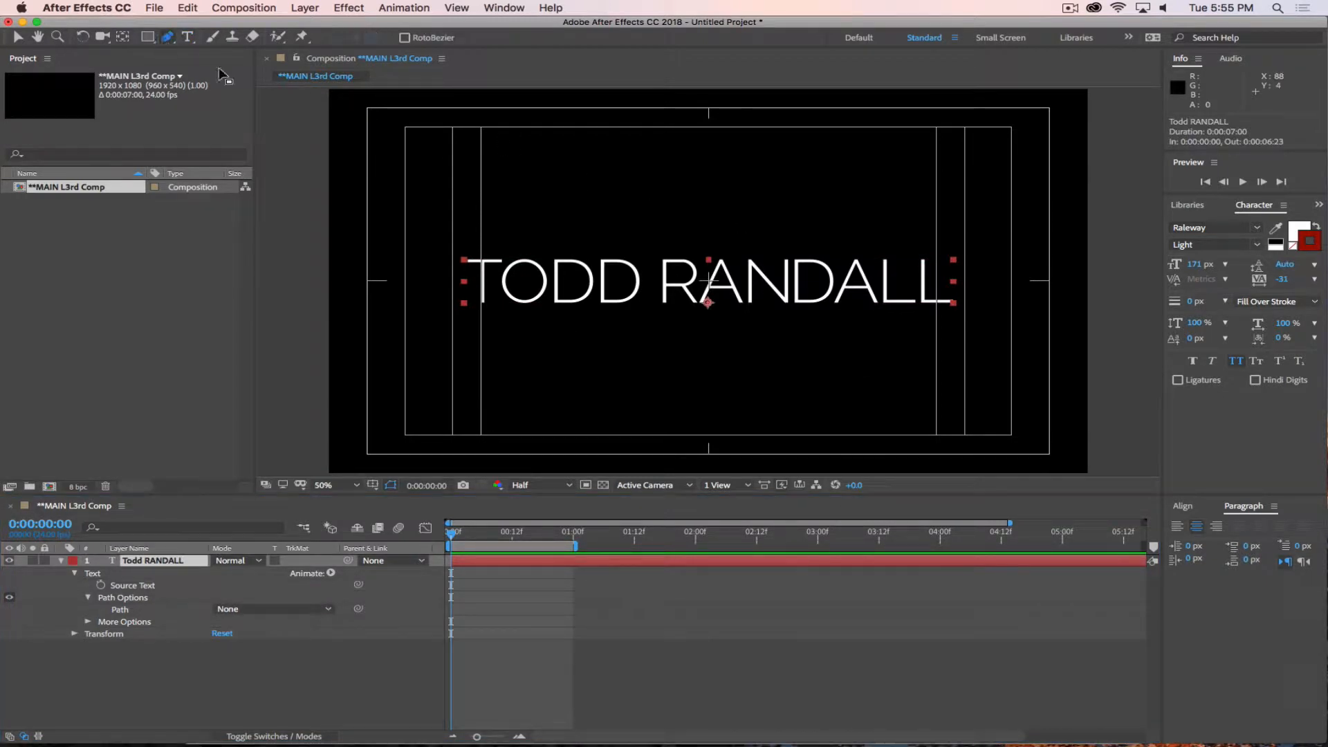
{"action": "left_click", "coordinate": [376, 220]}
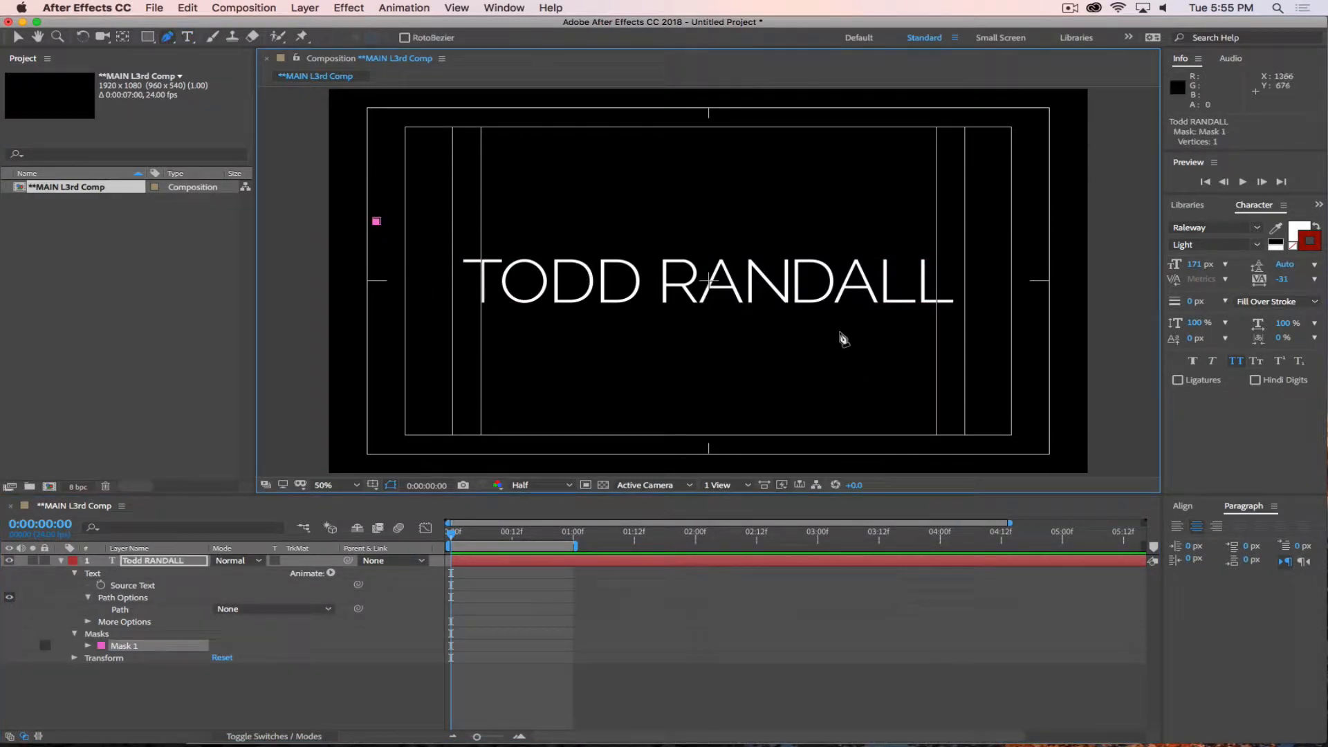
{"action": "left_click_drag", "start_coordinate": [715, 316], "coordinate": [931, 318]}
{"action": "left_click", "coordinate": [1049, 200]}
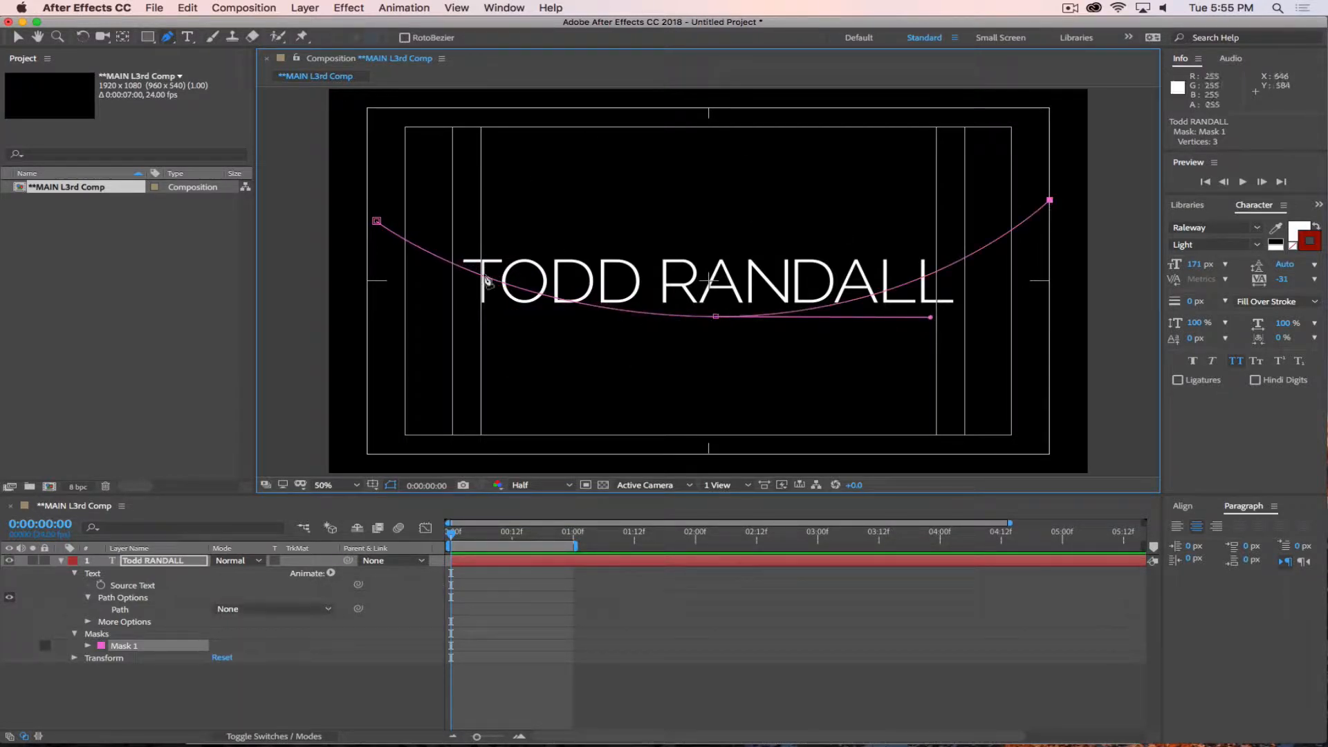
{"action": "left_click", "coordinate": [265, 609]}
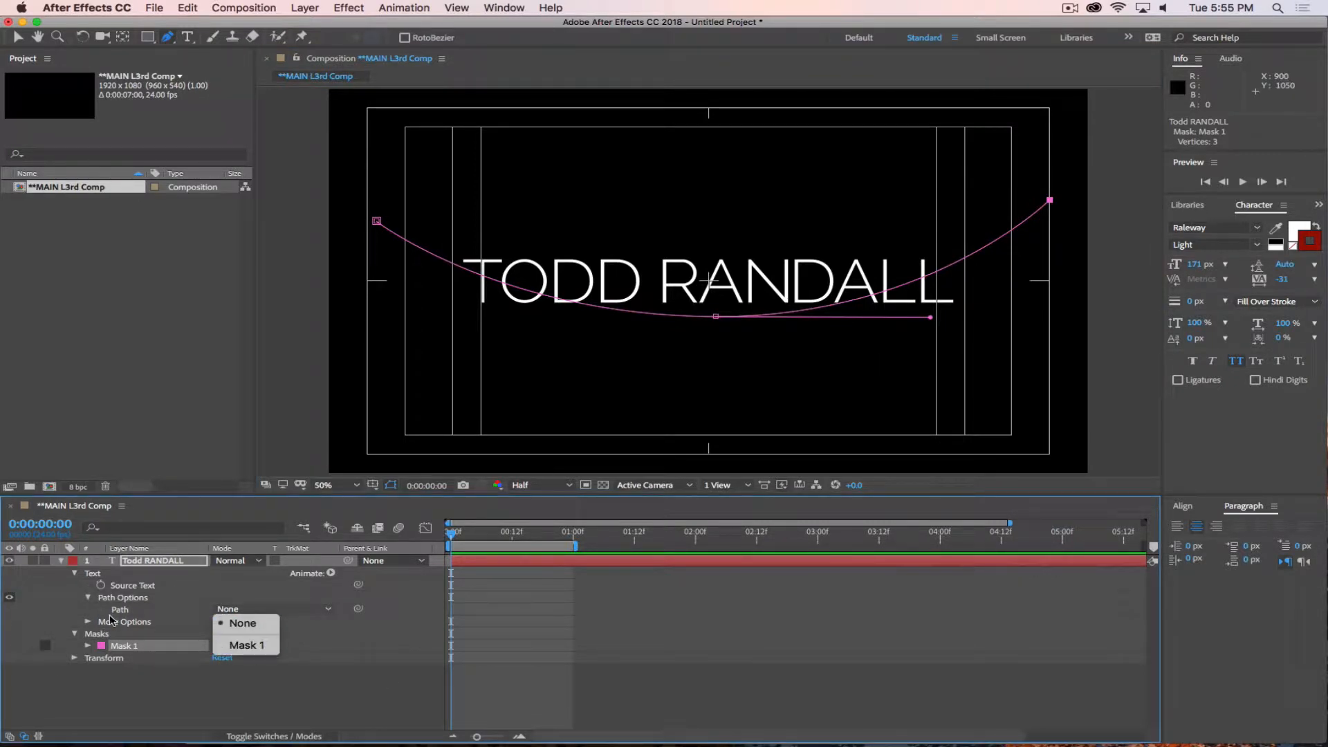
{"action": "left_click", "coordinate": [237, 644]}
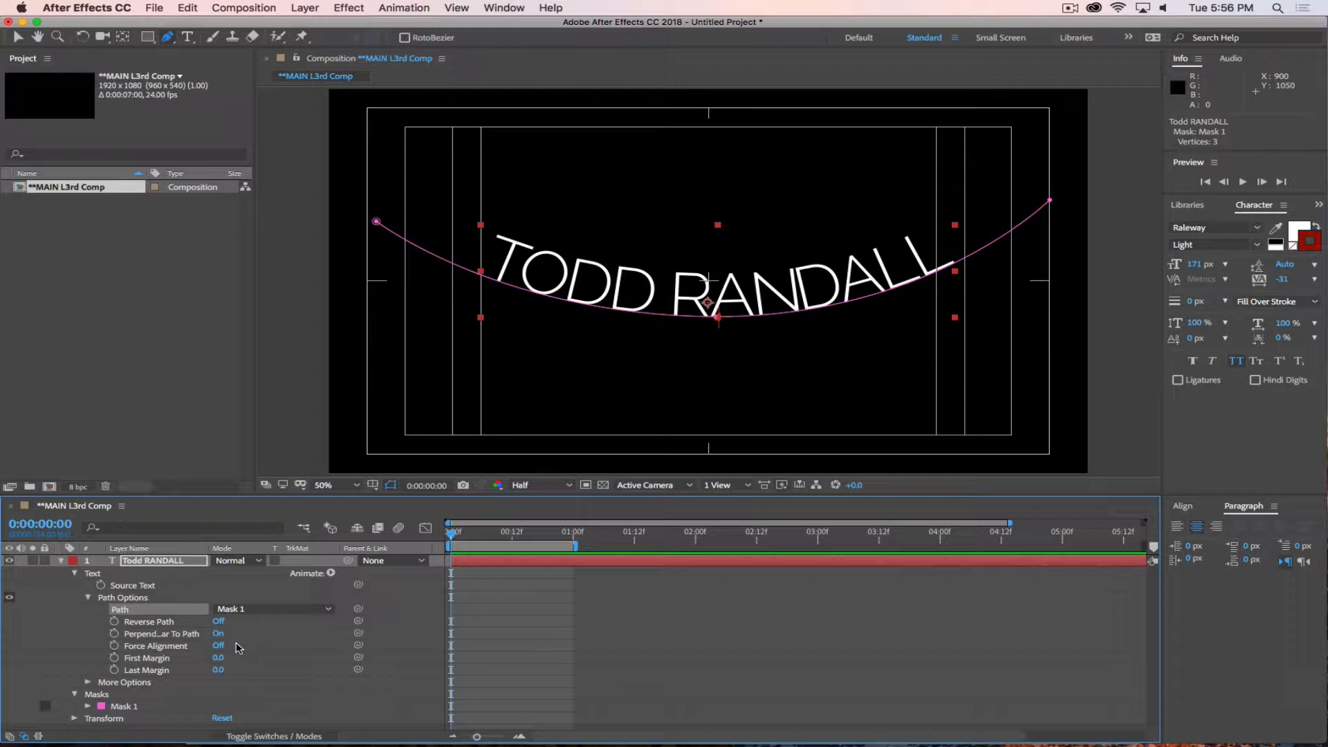
{"action": "left_click", "coordinate": [1069, 9]}
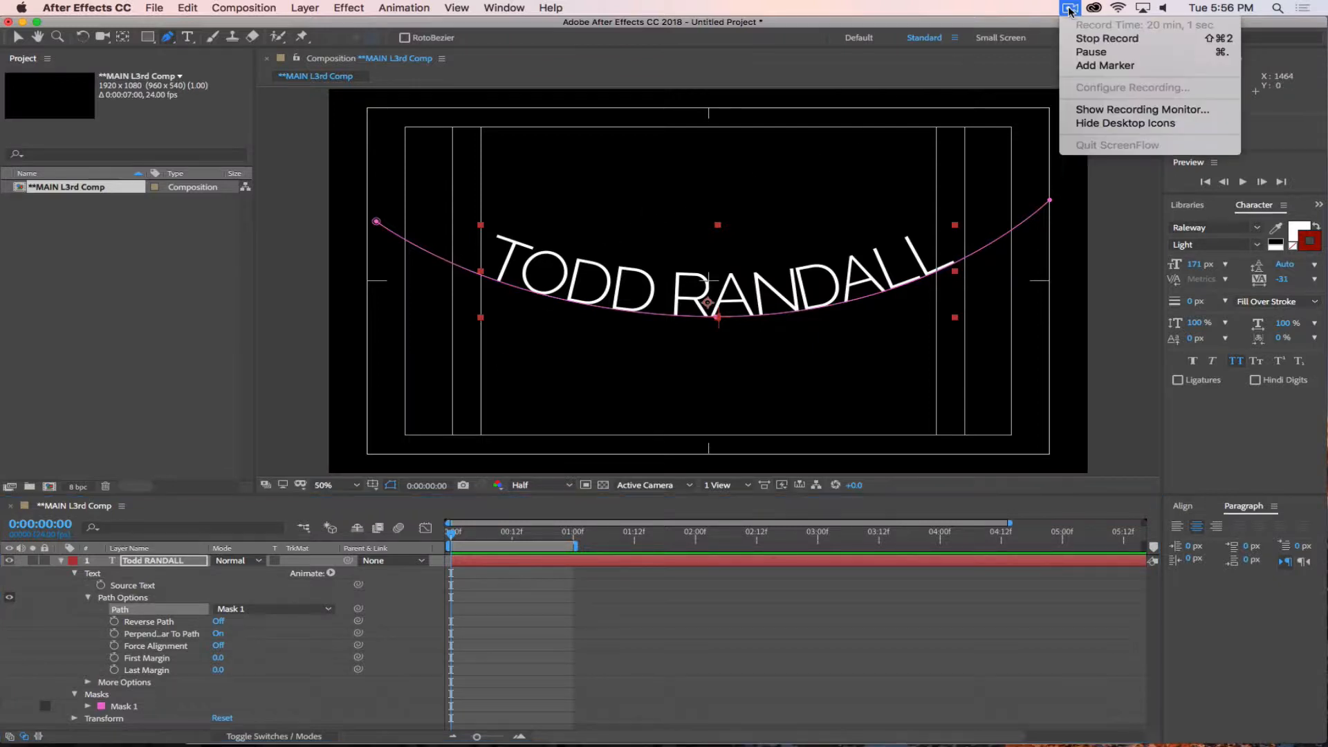
{"action": "left_click", "coordinate": [1090, 52]}
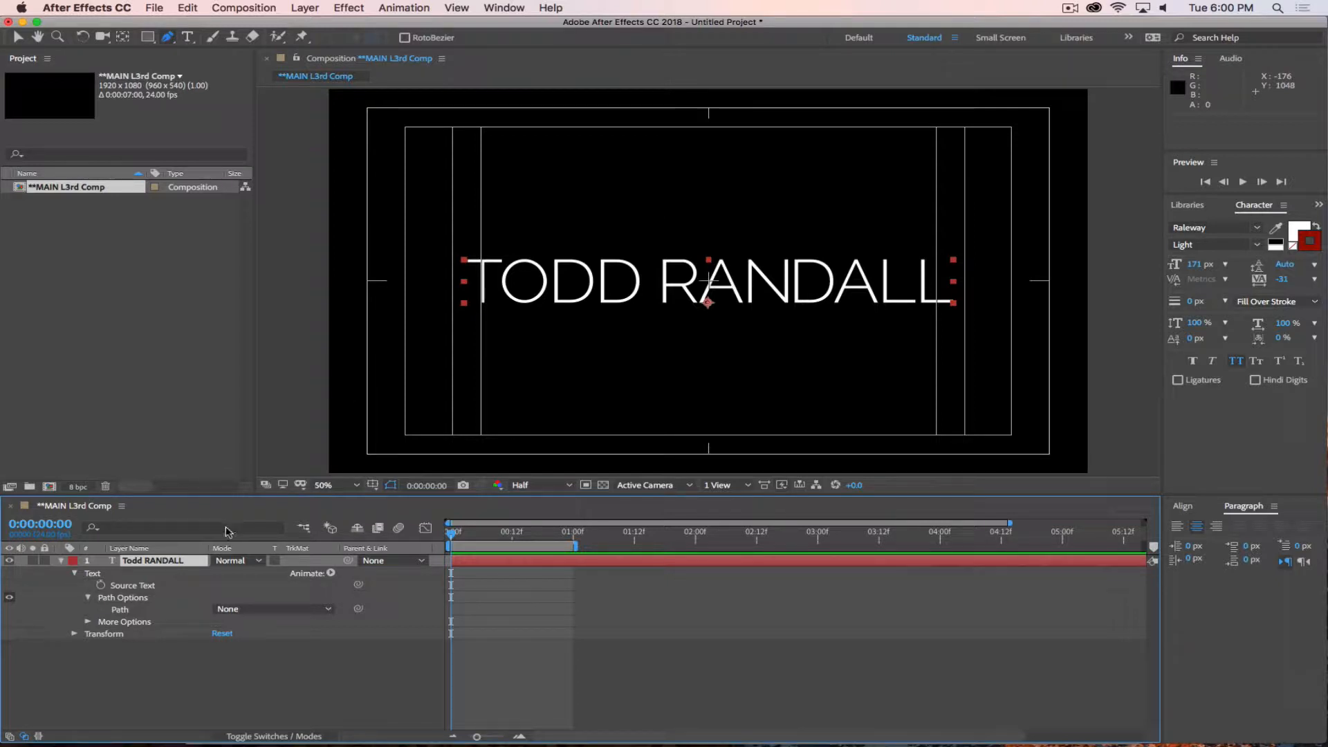
Add a Scale animator to the name layer's text and enlarge the timeline area, fitting the composition in its view.
{"action": "left_click", "coordinate": [330, 572]}
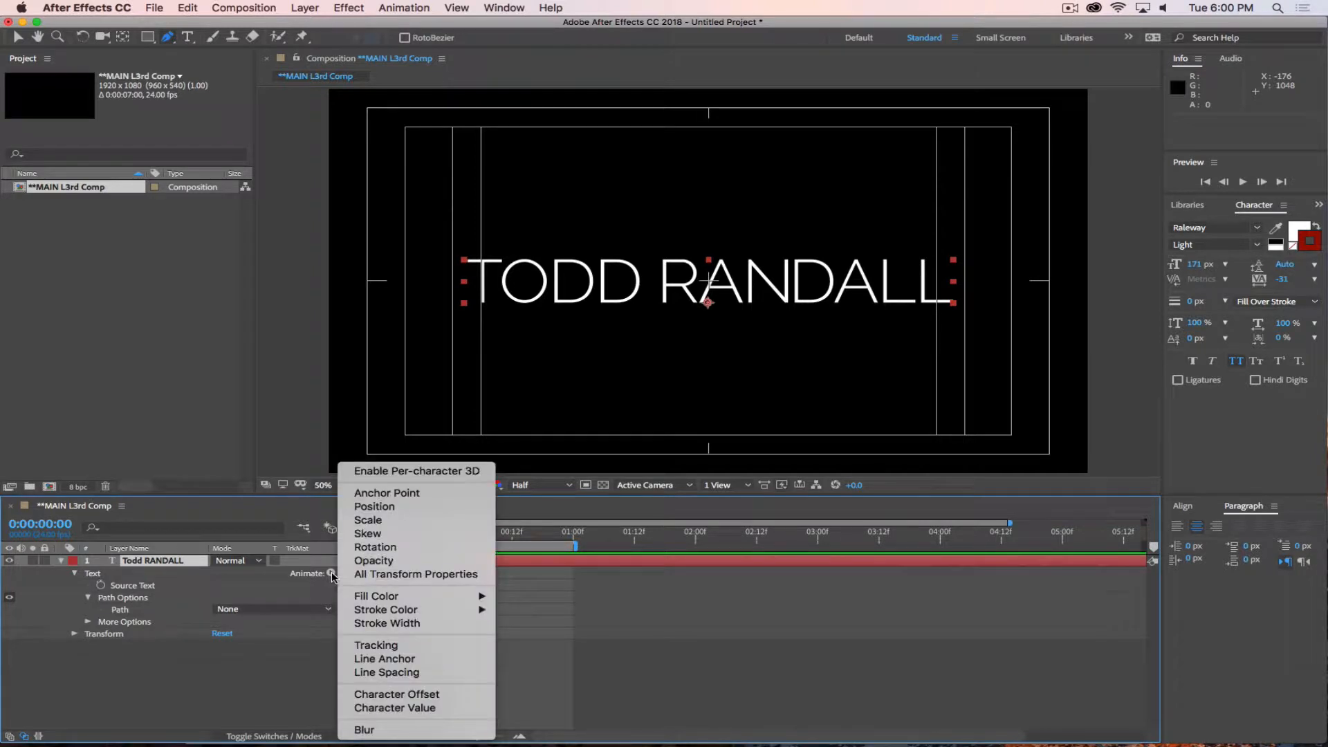
{"action": "left_click", "coordinate": [377, 525]}
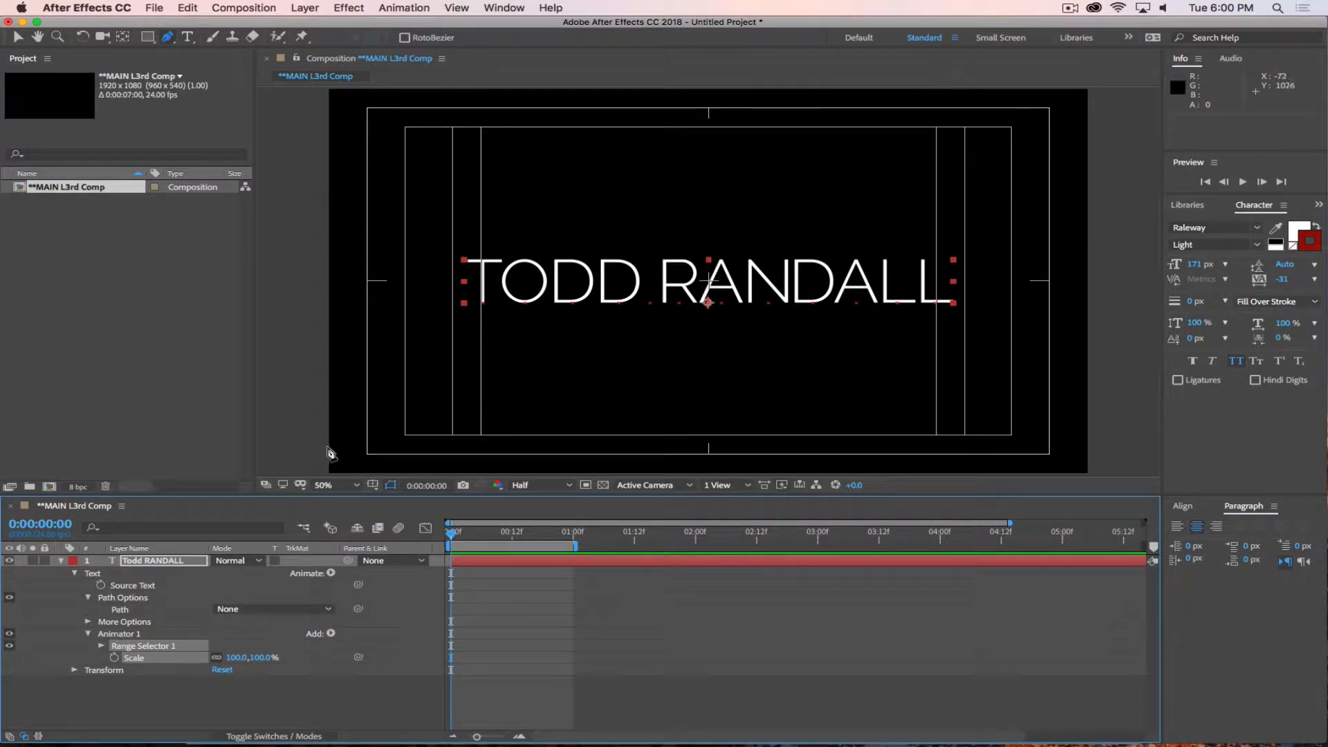
{"action": "left_click_drag", "start_coordinate": [477, 495], "coordinate": [482, 338]}
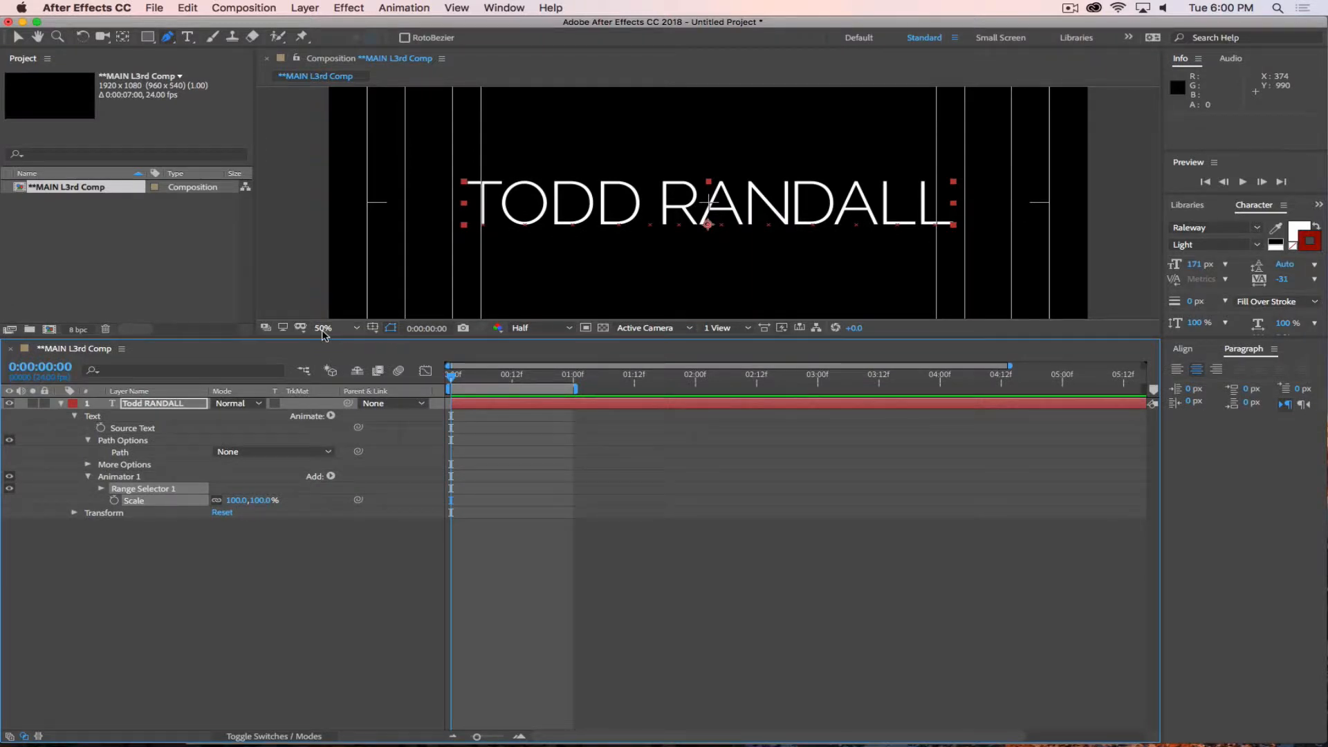
{"action": "left_click", "coordinate": [323, 334]}
{"action": "left_click", "coordinate": [344, 351]}
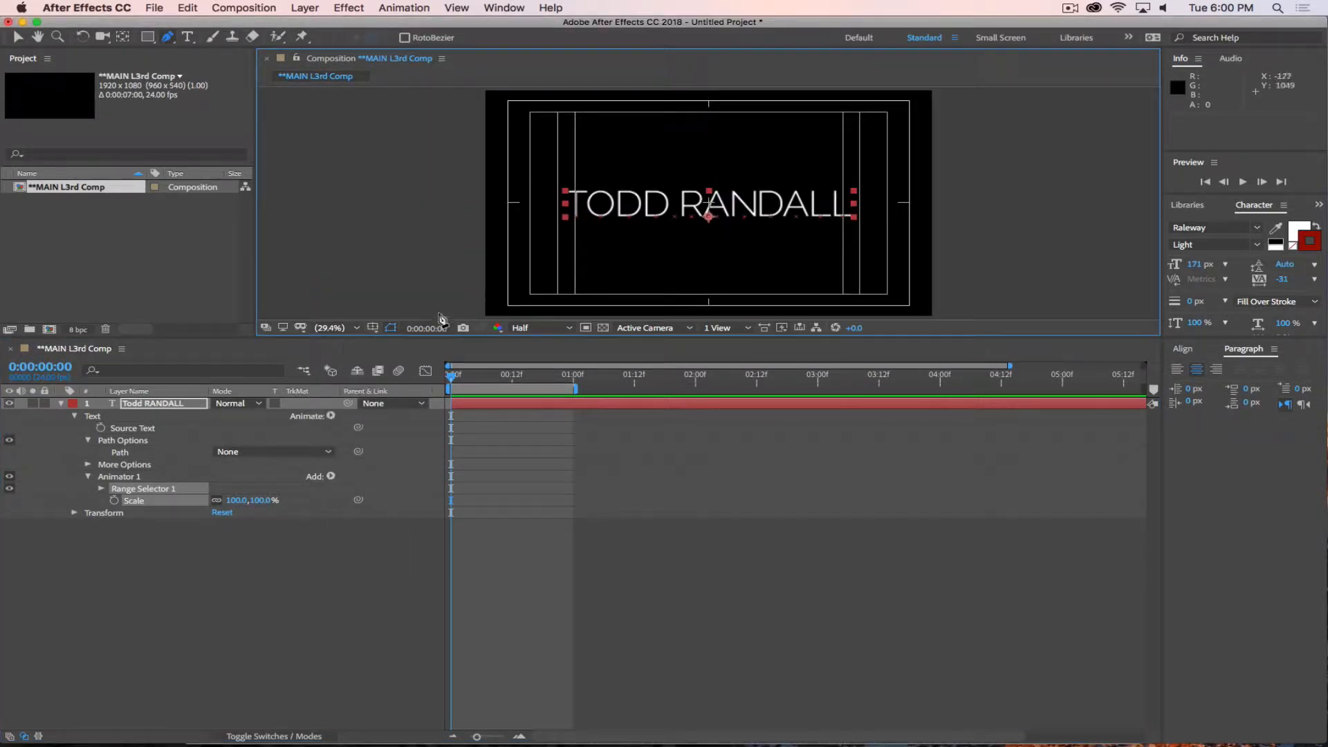
Hide the guides and title/action safe overlay in the composition view and reveal the Start, End and Offset properties of Range Selector 1.
{"action": "left_click", "coordinate": [391, 328]}
{"action": "left_click", "coordinate": [408, 343]}
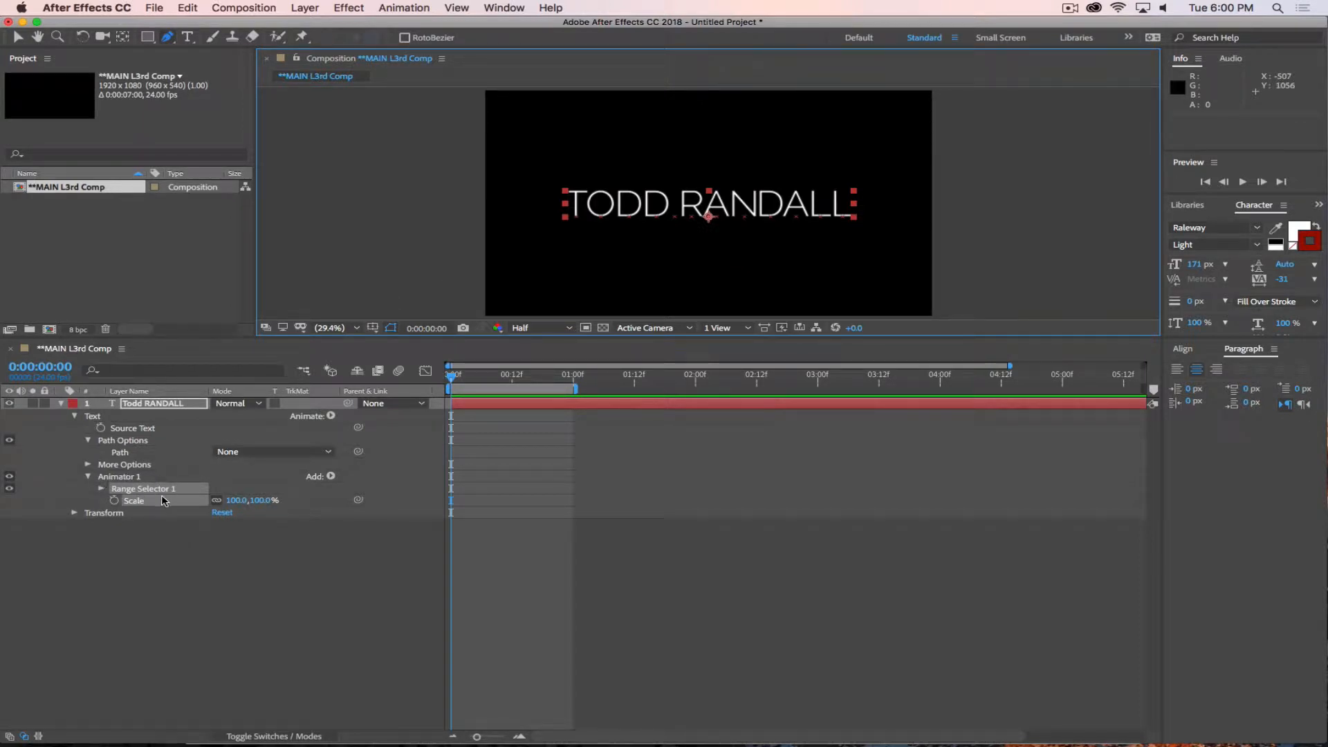
{"action": "left_click", "coordinate": [102, 489]}
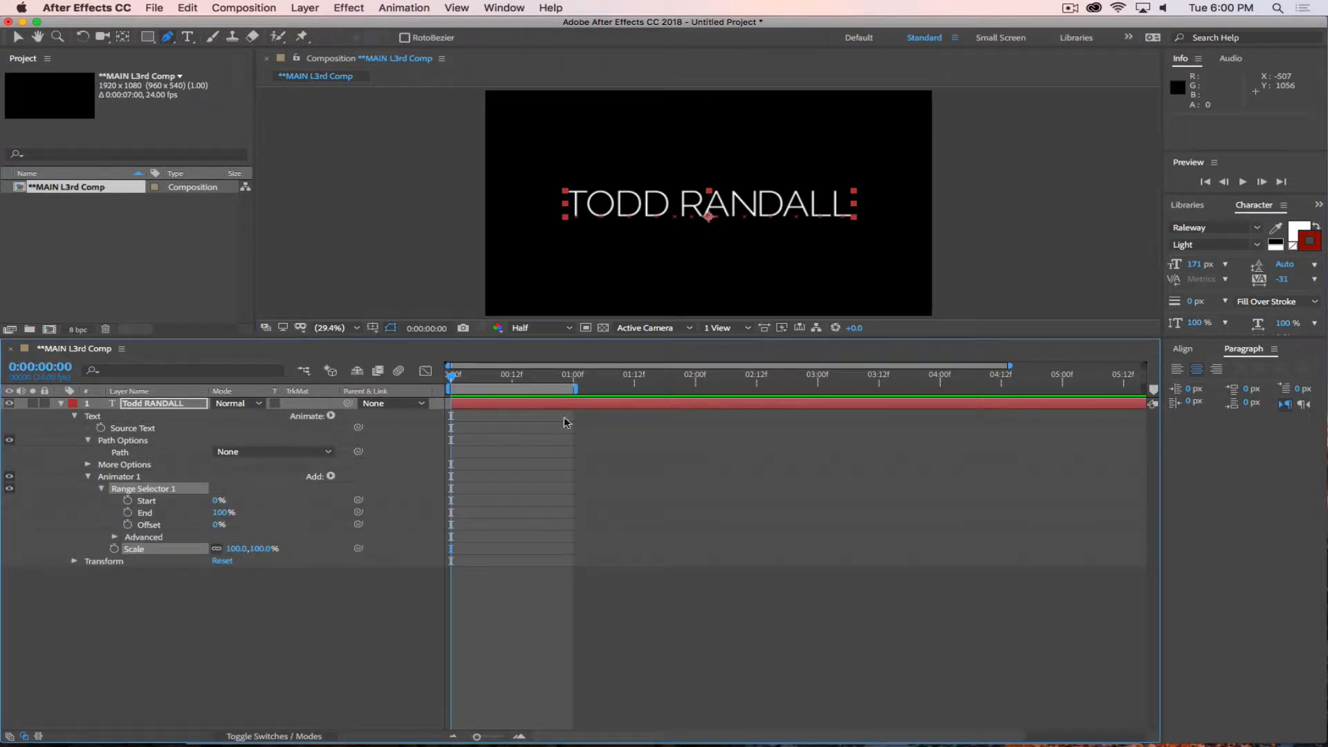
{"action": "key", "text": "period"}
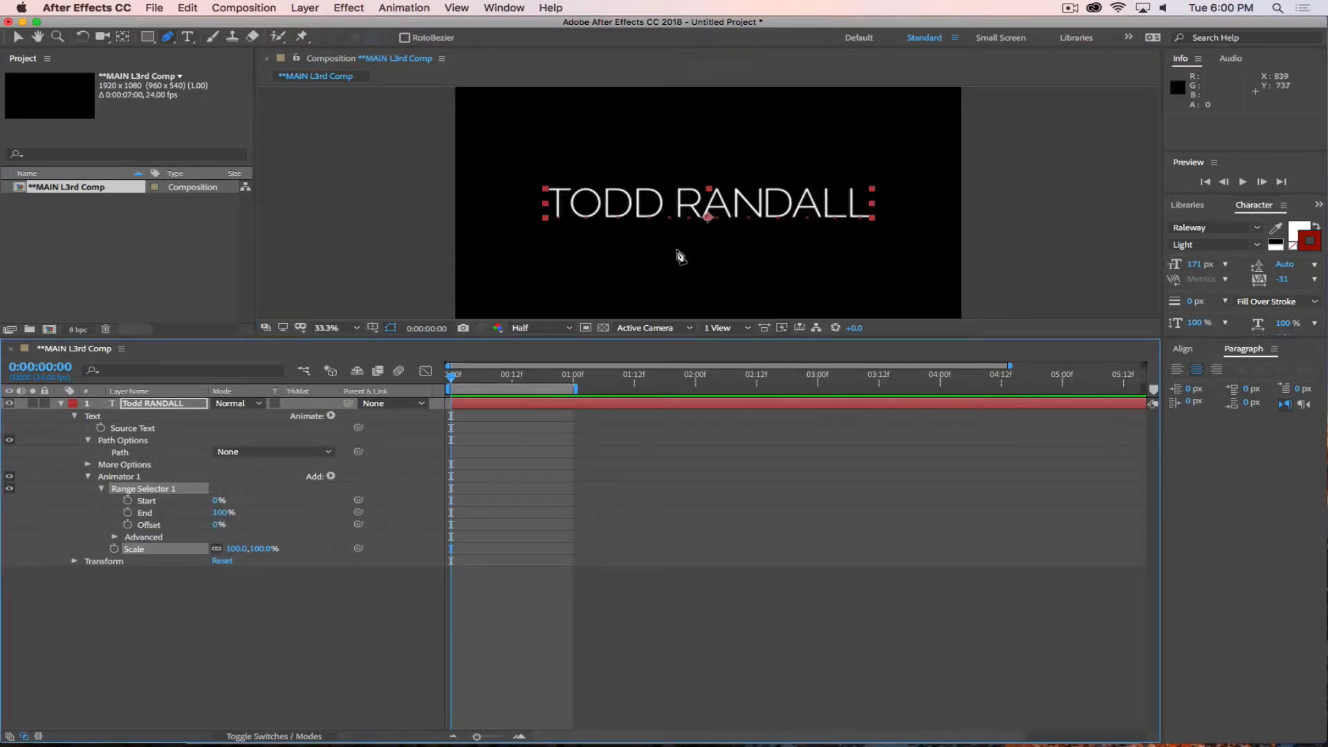
{"action": "key", "text": "slash"}
{"action": "key", "text": "comma"}
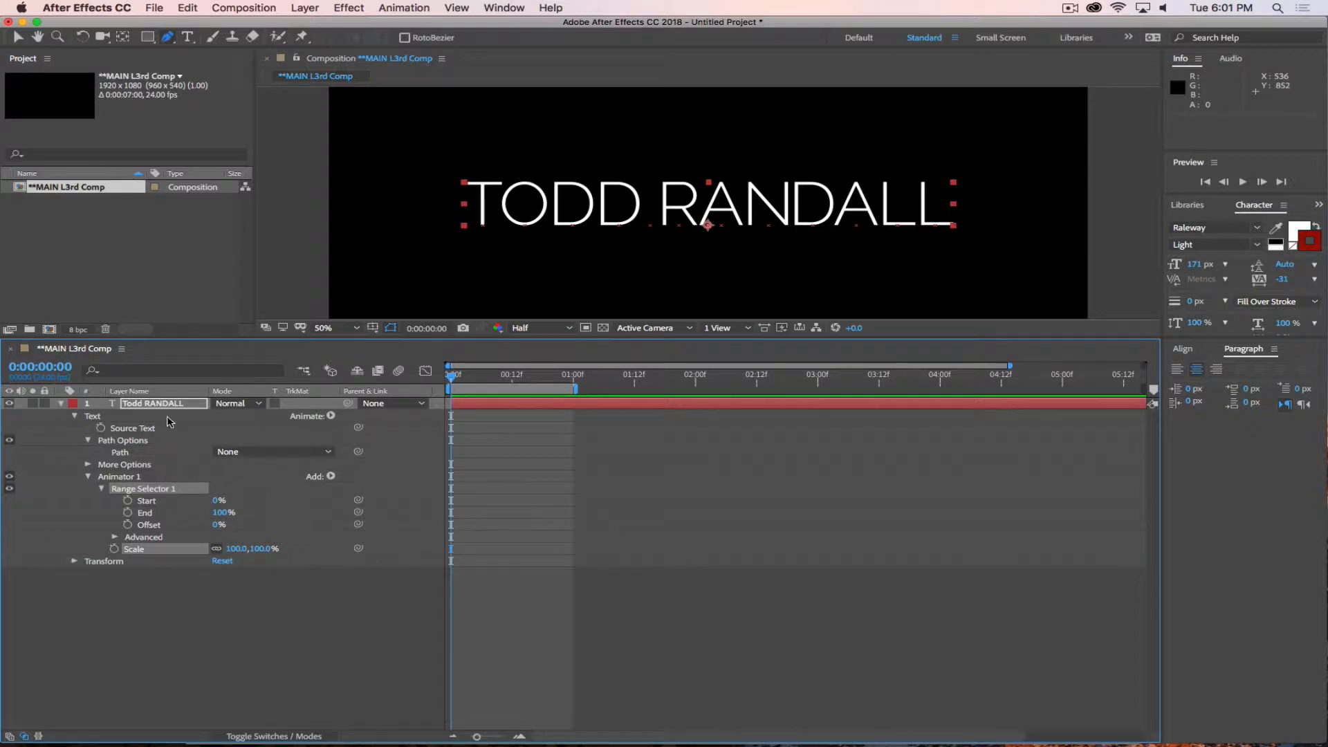
{"action": "left_click", "coordinate": [330, 416]}
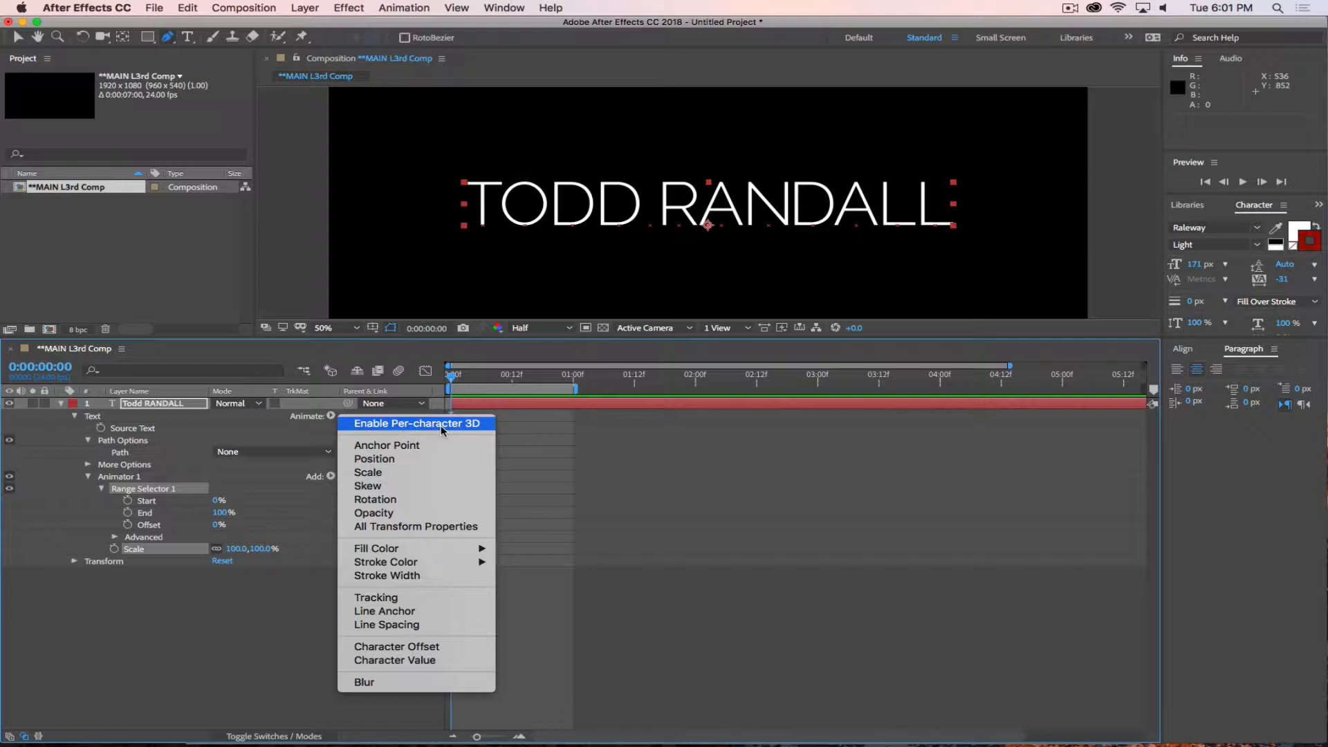
{"action": "left_click", "coordinate": [233, 413]}
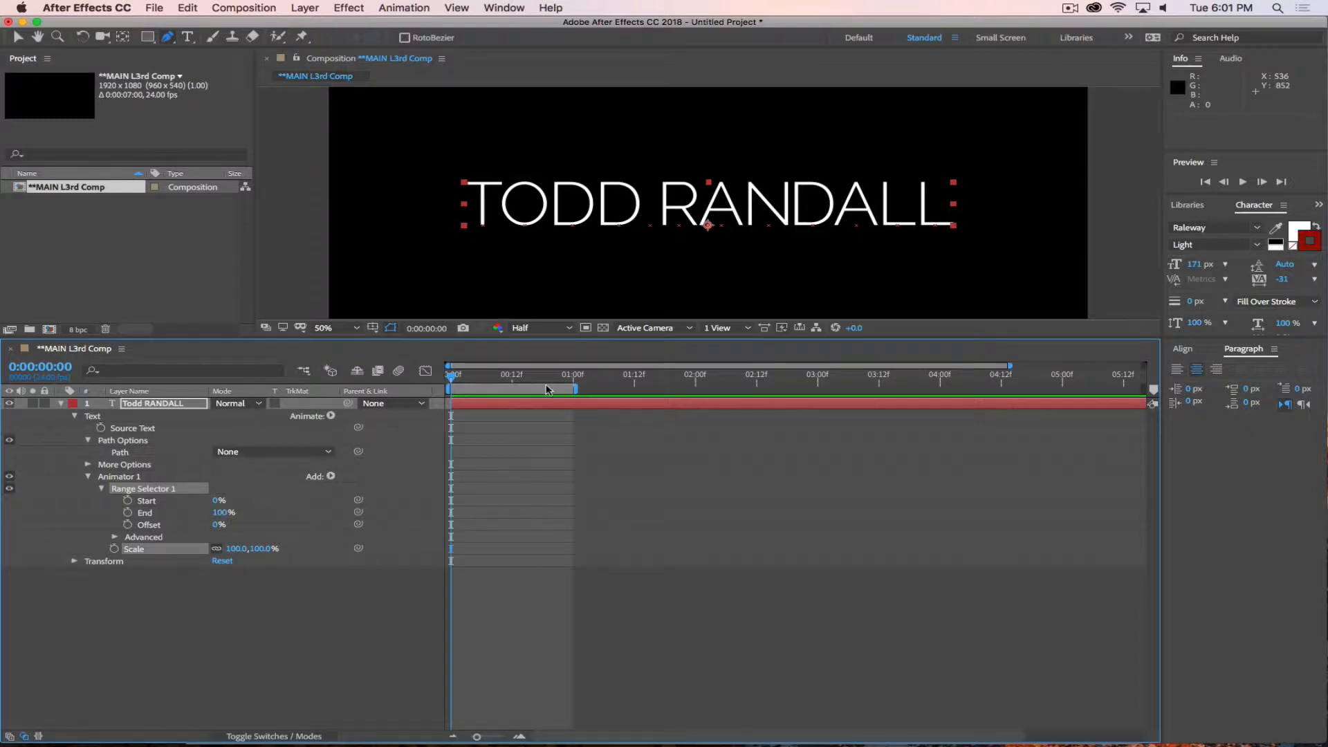
Try the animator's Scale at 61% with the range Start at 30% and End at 65%, and undo these changes.
{"action": "left_click_drag", "start_coordinate": [252, 549], "coordinate": [226, 549]}
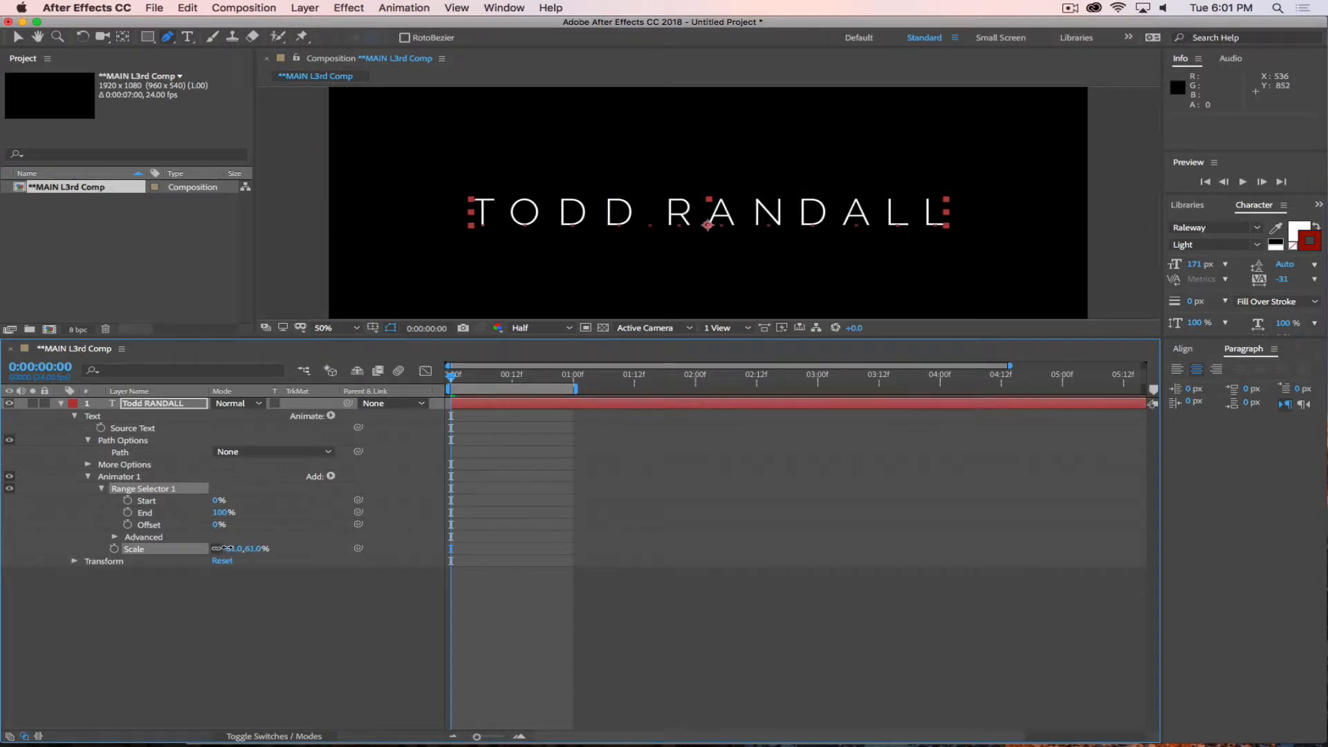
{"action": "left_click_drag", "start_coordinate": [219, 501], "coordinate": [232, 541]}
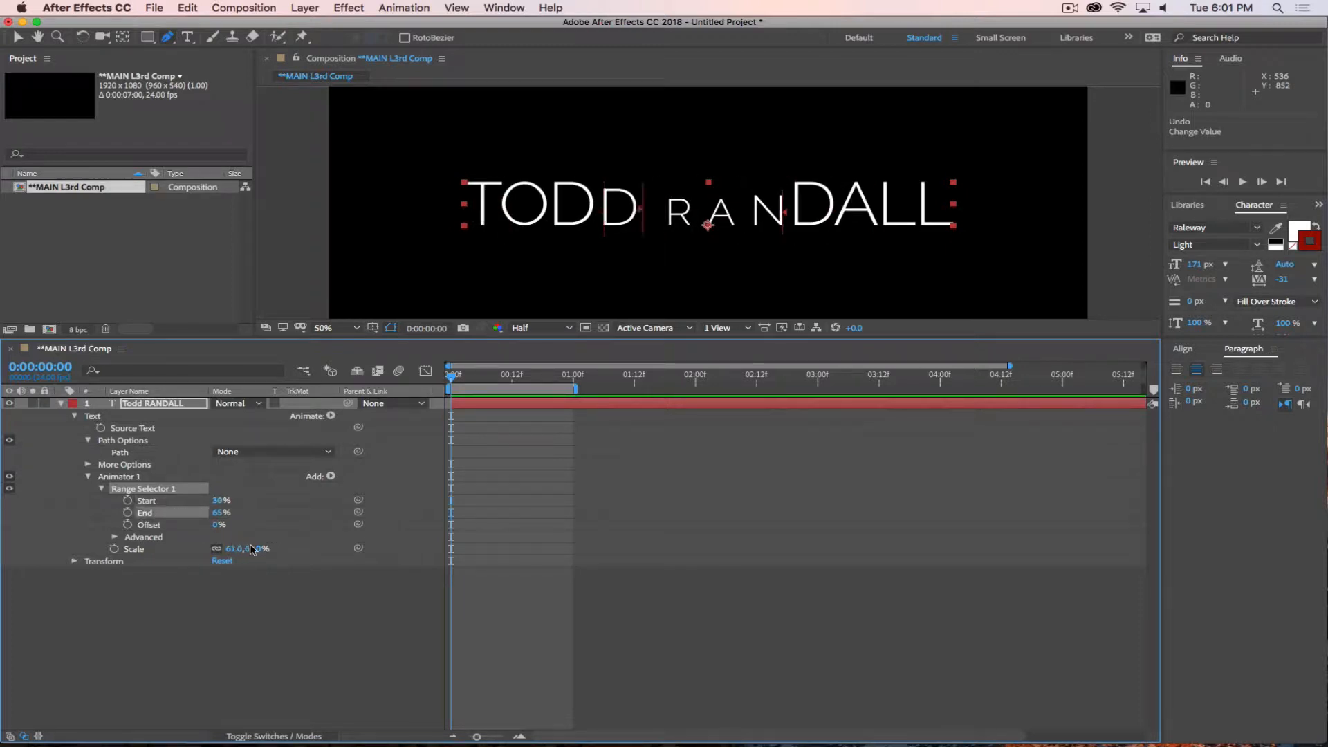
{"action": "key", "text": "super+z"}
{"action": "key", "text": "super+z"}
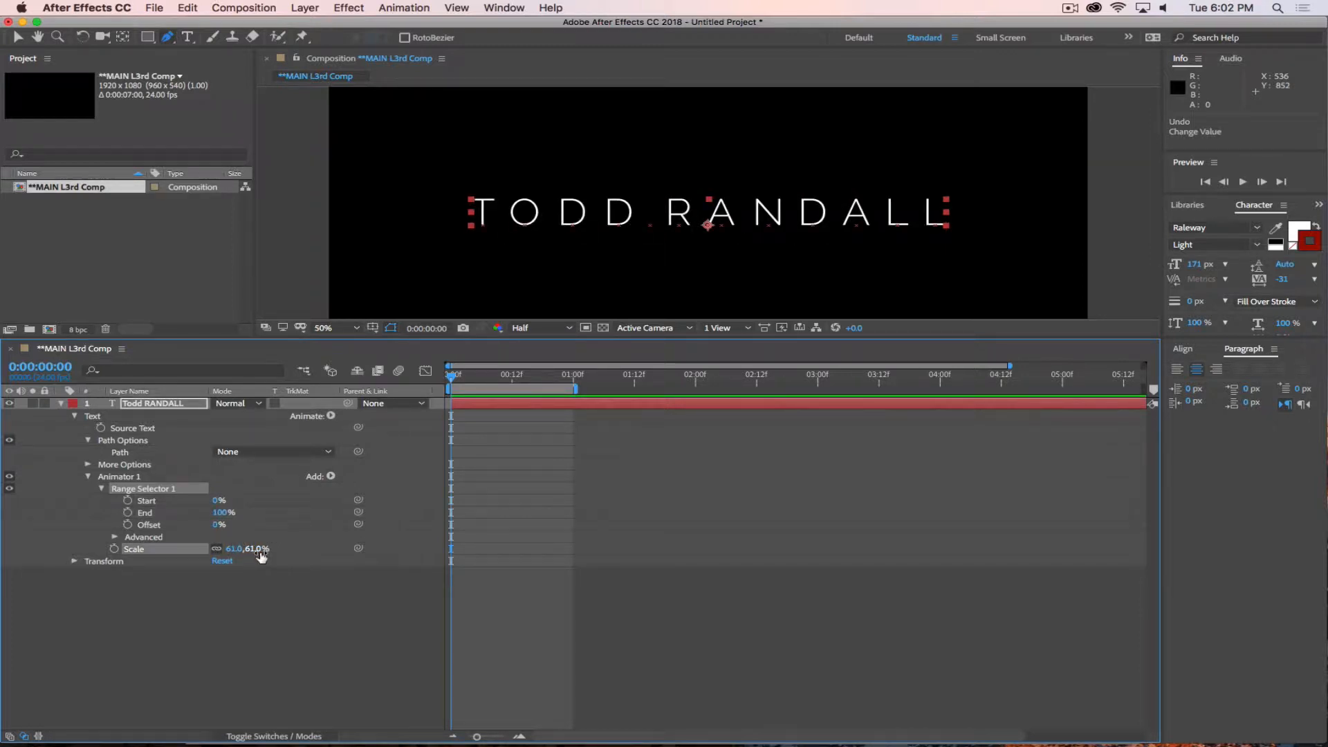
{"action": "key", "text": "super+z"}
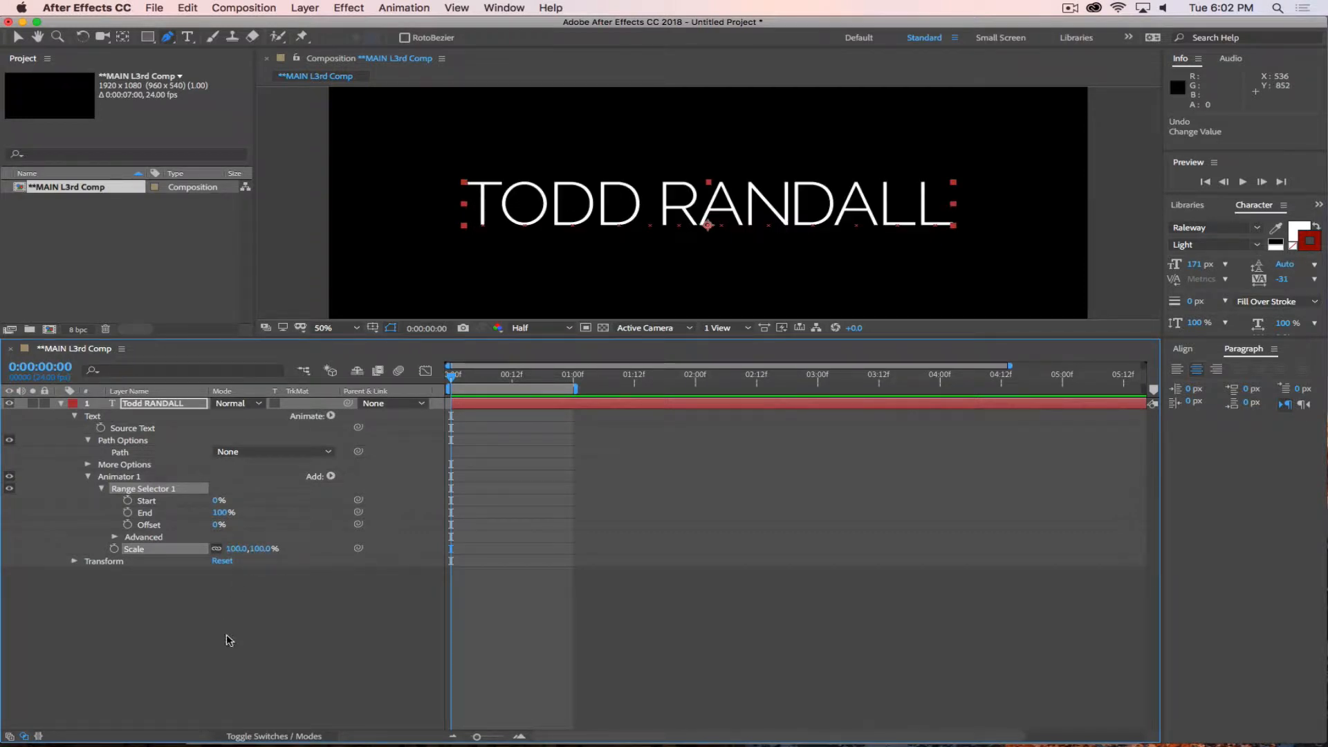
Examine the text properties available for animation and the advanced options of Range Selector 1.
{"action": "left_click", "coordinate": [332, 416]}
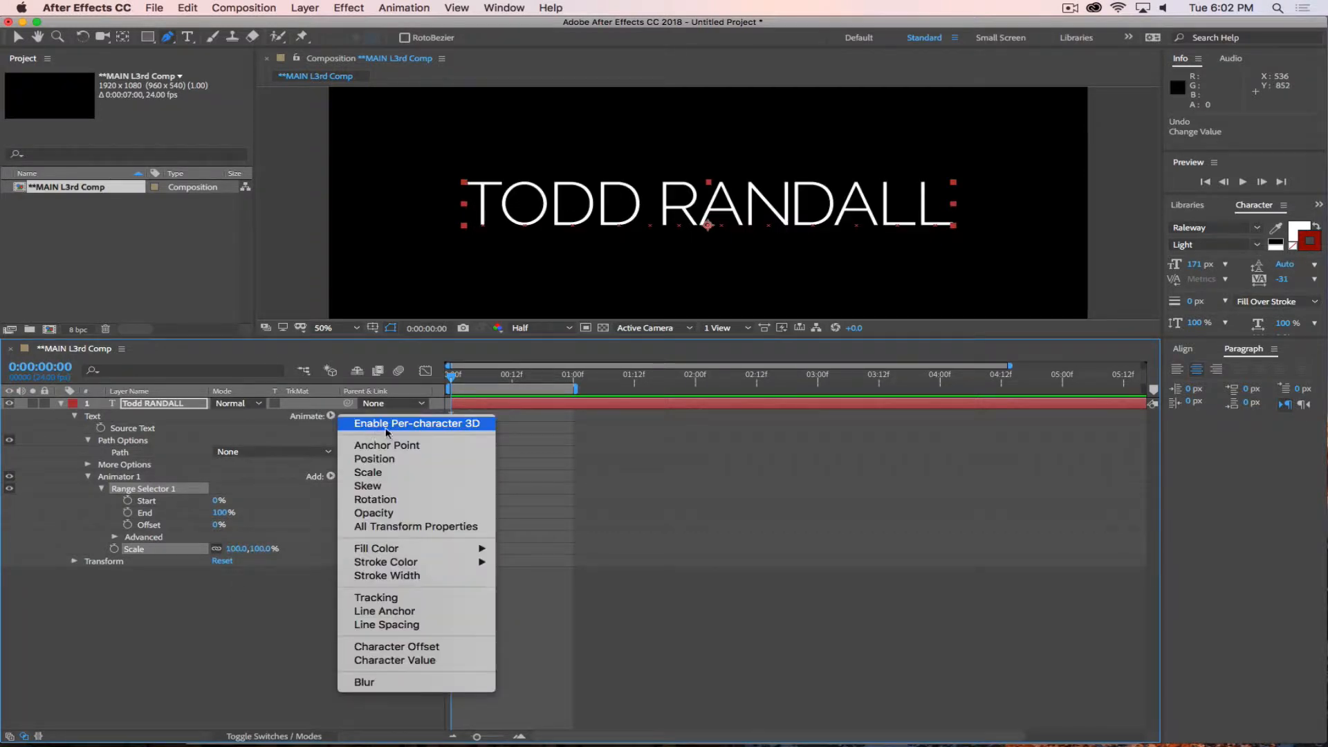
{"action": "left_click", "coordinate": [228, 625]}
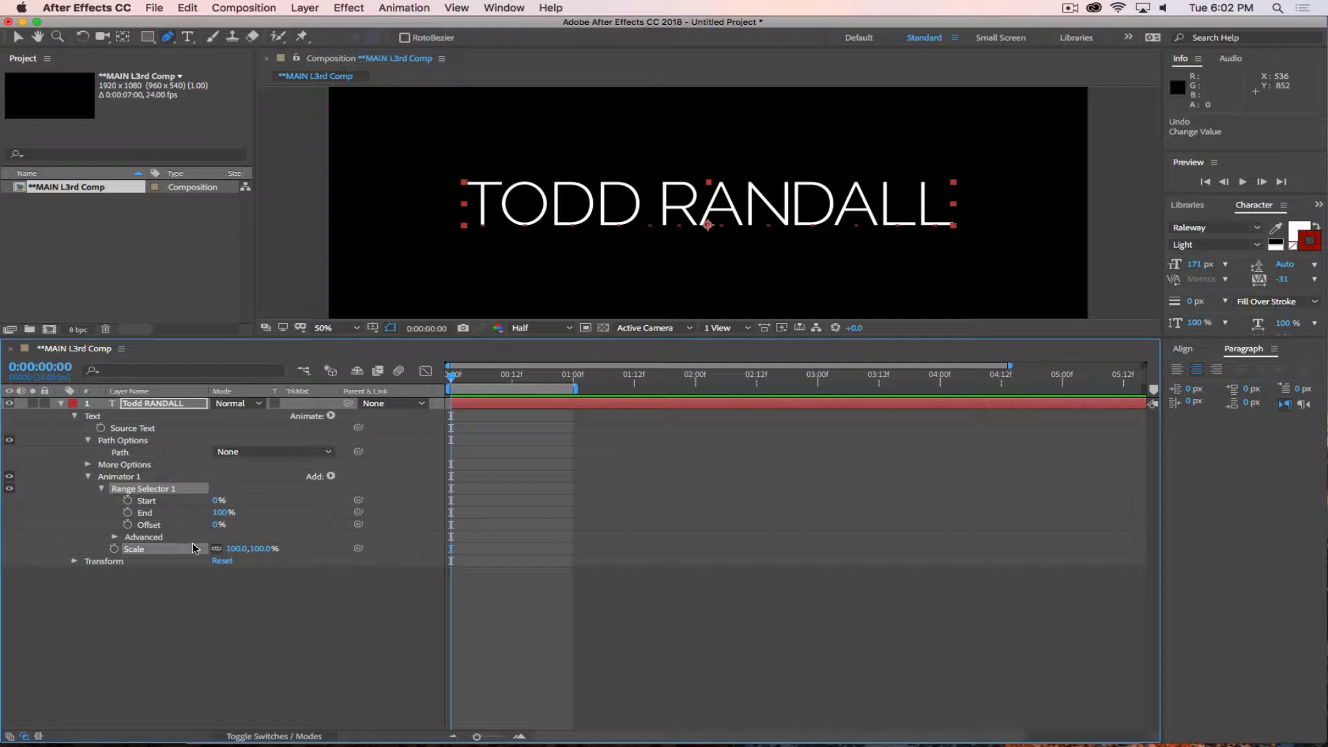
{"action": "left_click", "coordinate": [115, 537]}
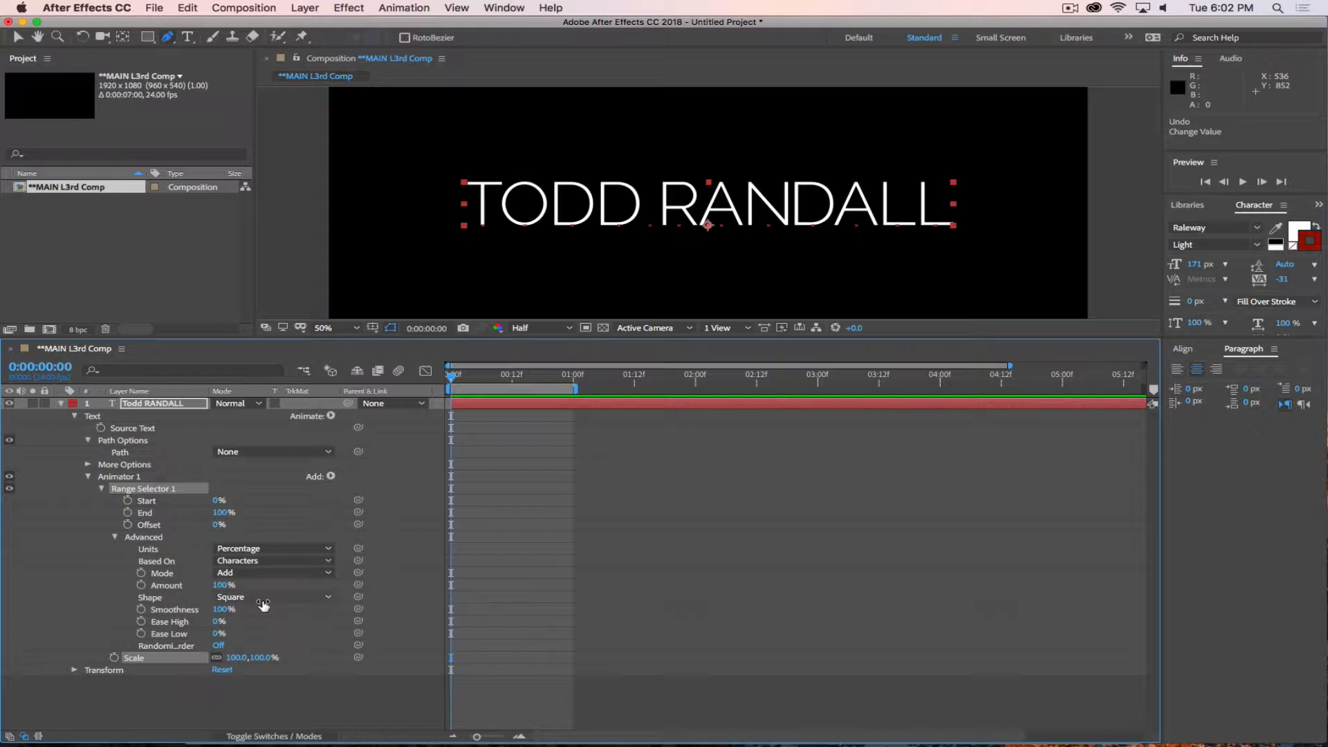
{"action": "left_click", "coordinate": [115, 537]}
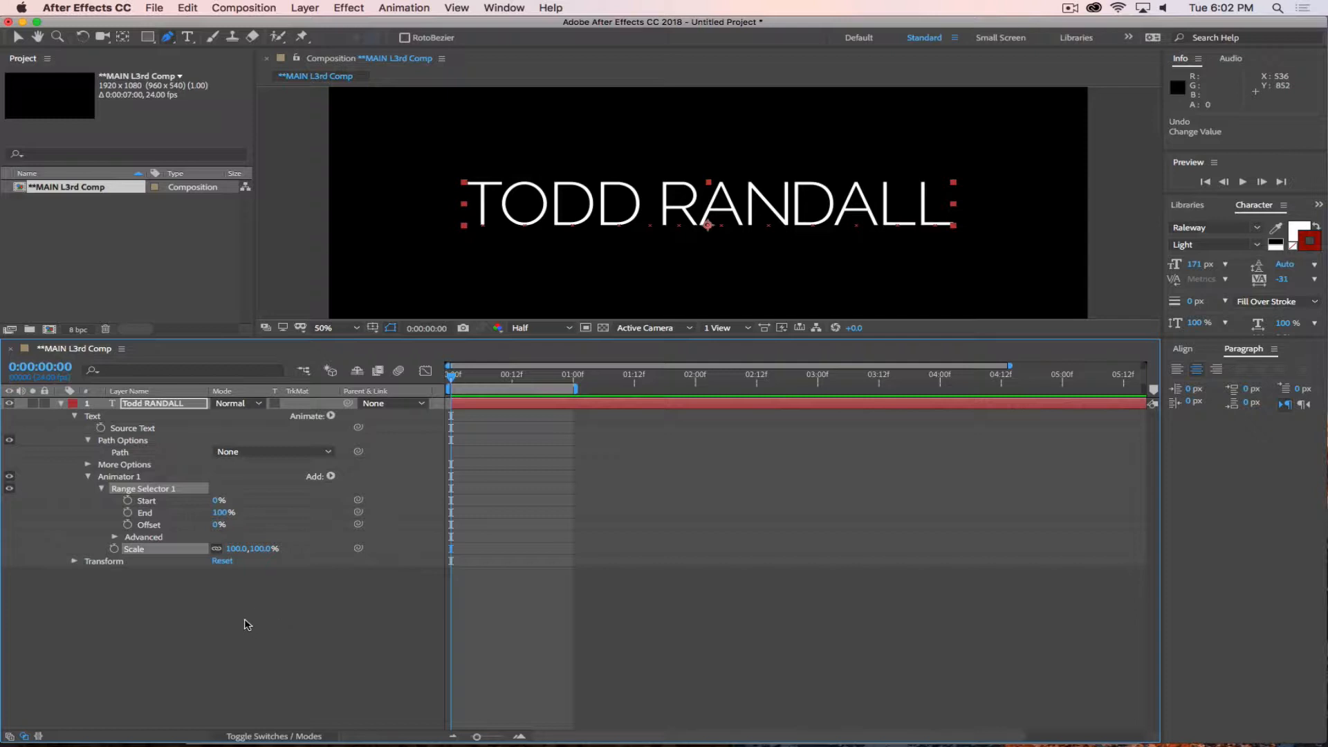
Set the animator's Scale to 25% and try out the Start value of Range Selector 1 on the name.
{"action": "left_click_drag", "start_coordinate": [261, 549], "coordinate": [230, 550]}
{"action": "left_click", "coordinate": [255, 549]}
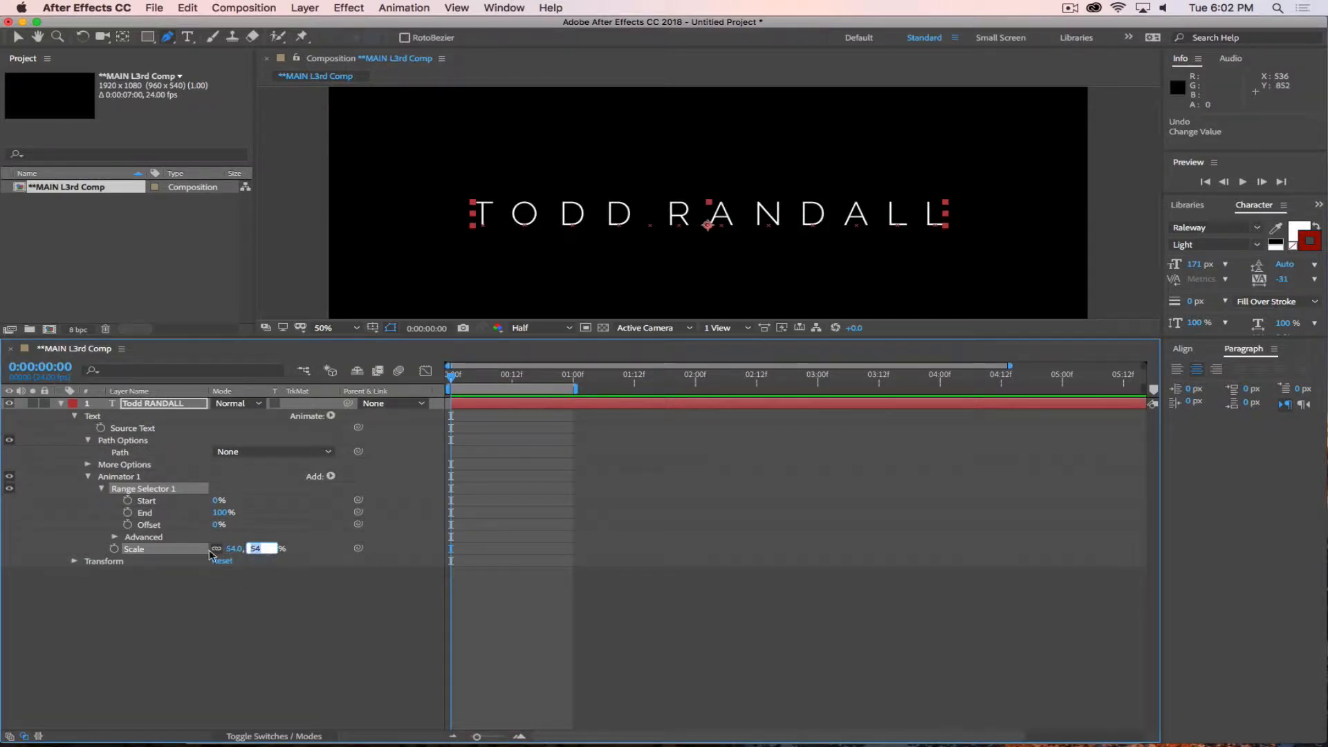
{"action": "left_click", "coordinate": [303, 568]}
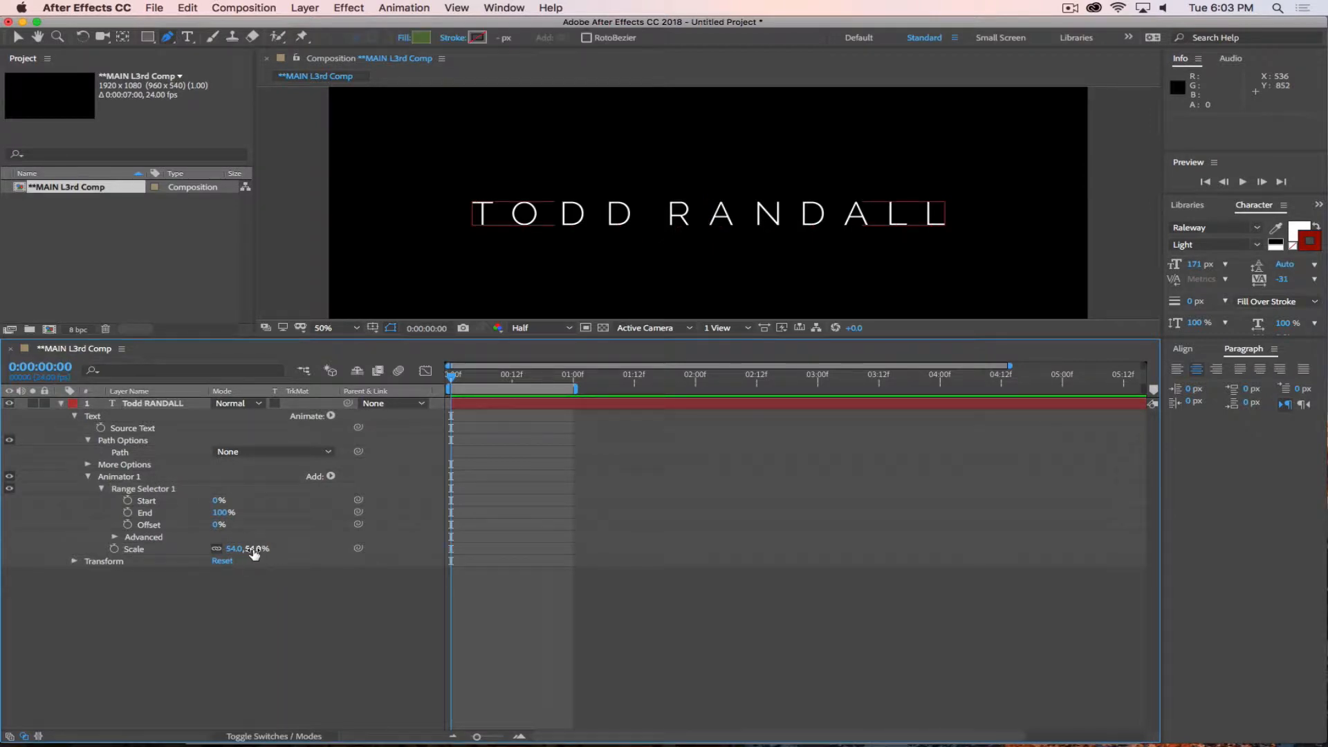
{"action": "left_click_drag", "start_coordinate": [255, 551], "coordinate": [257, 551]}
{"action": "type", "text": "25"}
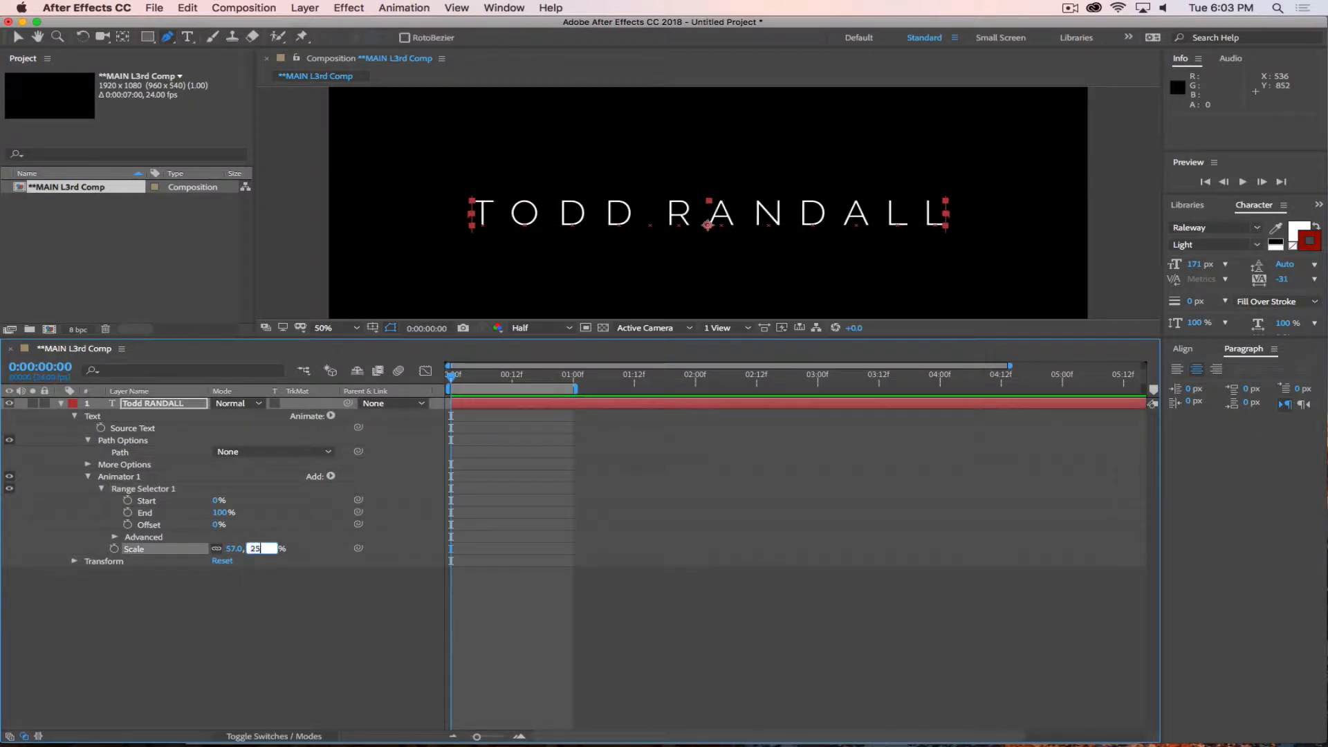
{"action": "key", "text": "Return"}
{"action": "left_click", "coordinate": [220, 600]}
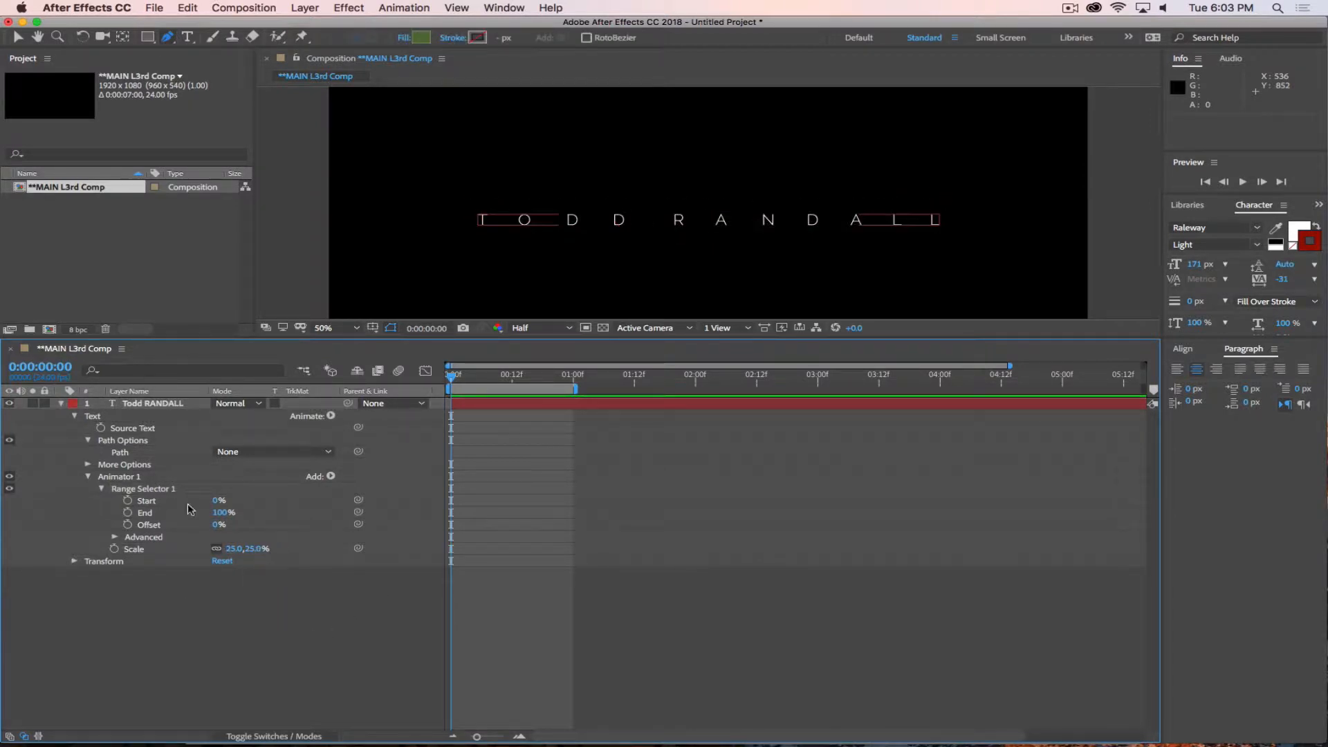
{"action": "mouse_move", "coordinate": [217, 501]}
{"action": "left_mouse_down"}
{"action": "mouse_move", "coordinate": [304, 511]}
{"action": "mouse_move", "coordinate": [232, 511]}
{"action": "left_mouse_up"}
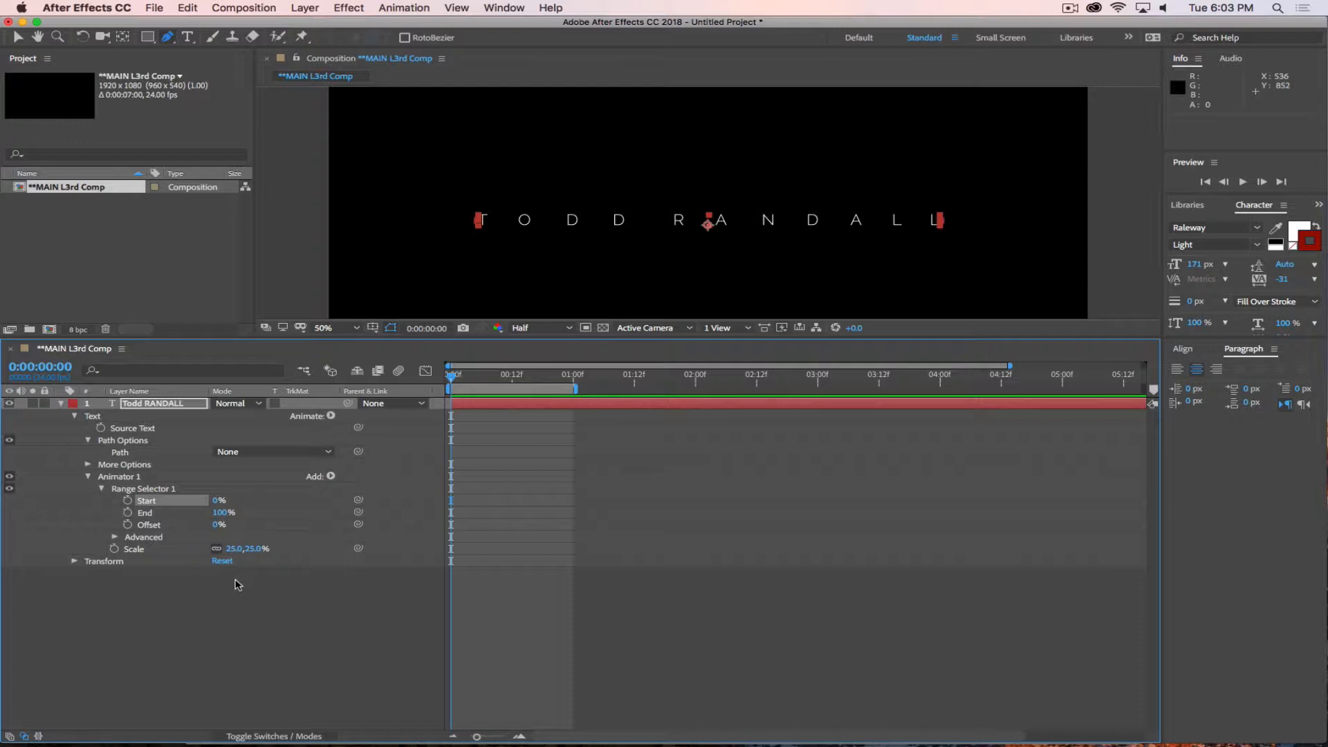
Set the animator's Scale to 0% and keyframe the range Start at 0% on frame 0 and 100% at 1 second.
{"action": "left_click", "coordinate": [257, 549]}
{"action": "type", "text": "0"}
{"action": "key", "text": "Return"}
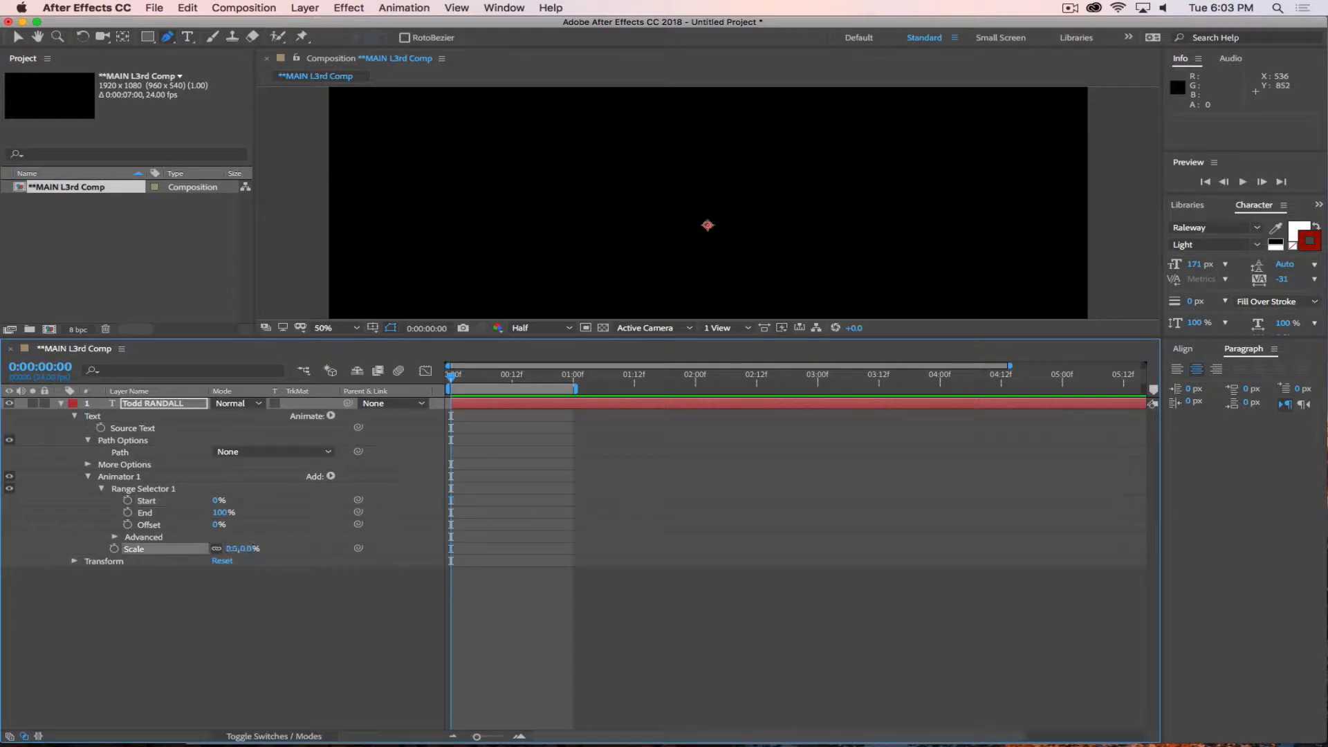
{"action": "left_click", "coordinate": [127, 500]}
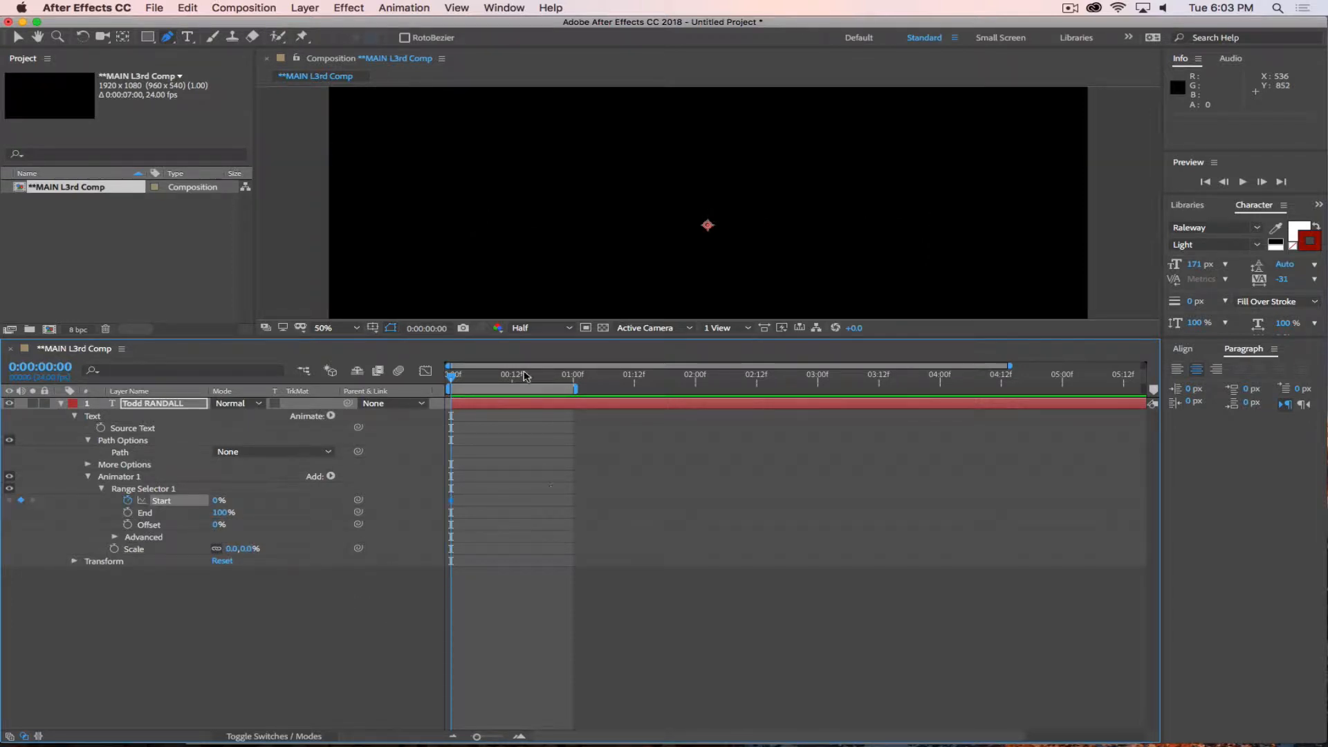
{"action": "left_click_drag", "start_coordinate": [476, 383], "coordinate": [574, 392]}
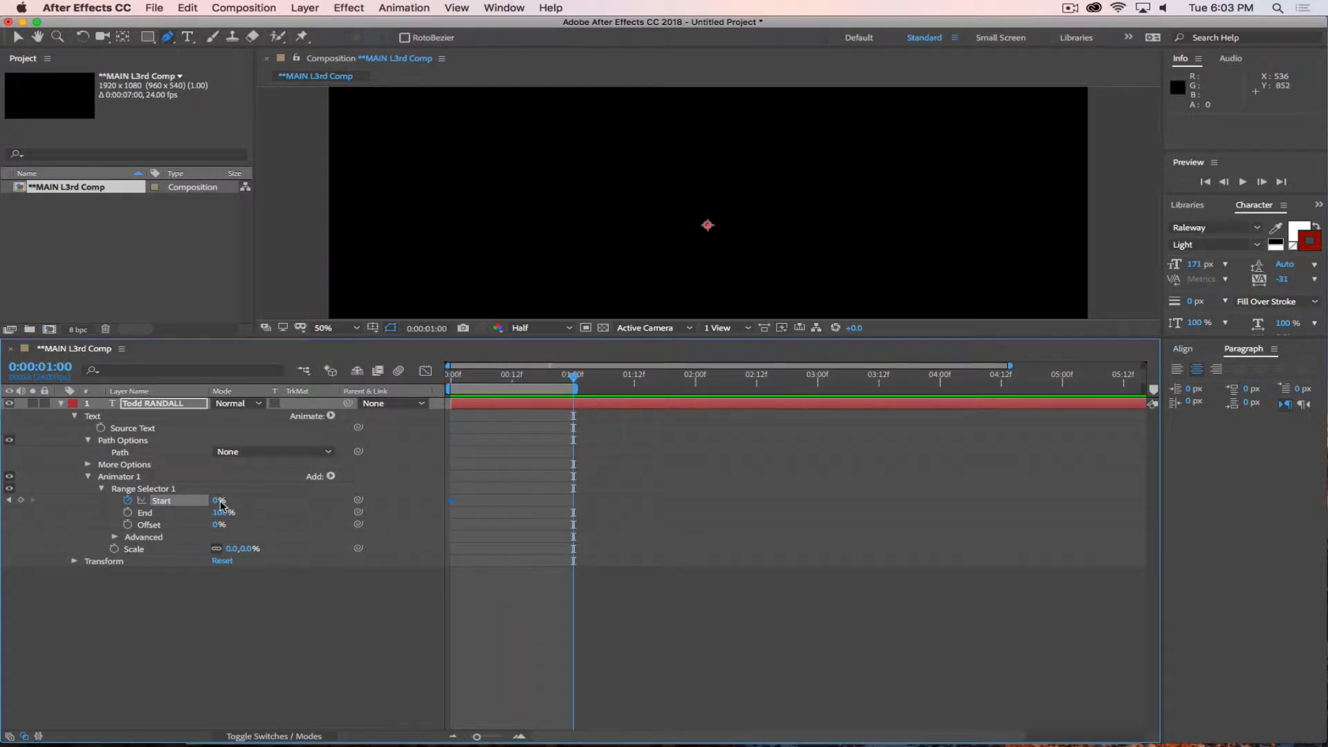
{"action": "left_click_drag", "start_coordinate": [222, 505], "coordinate": [345, 502]}
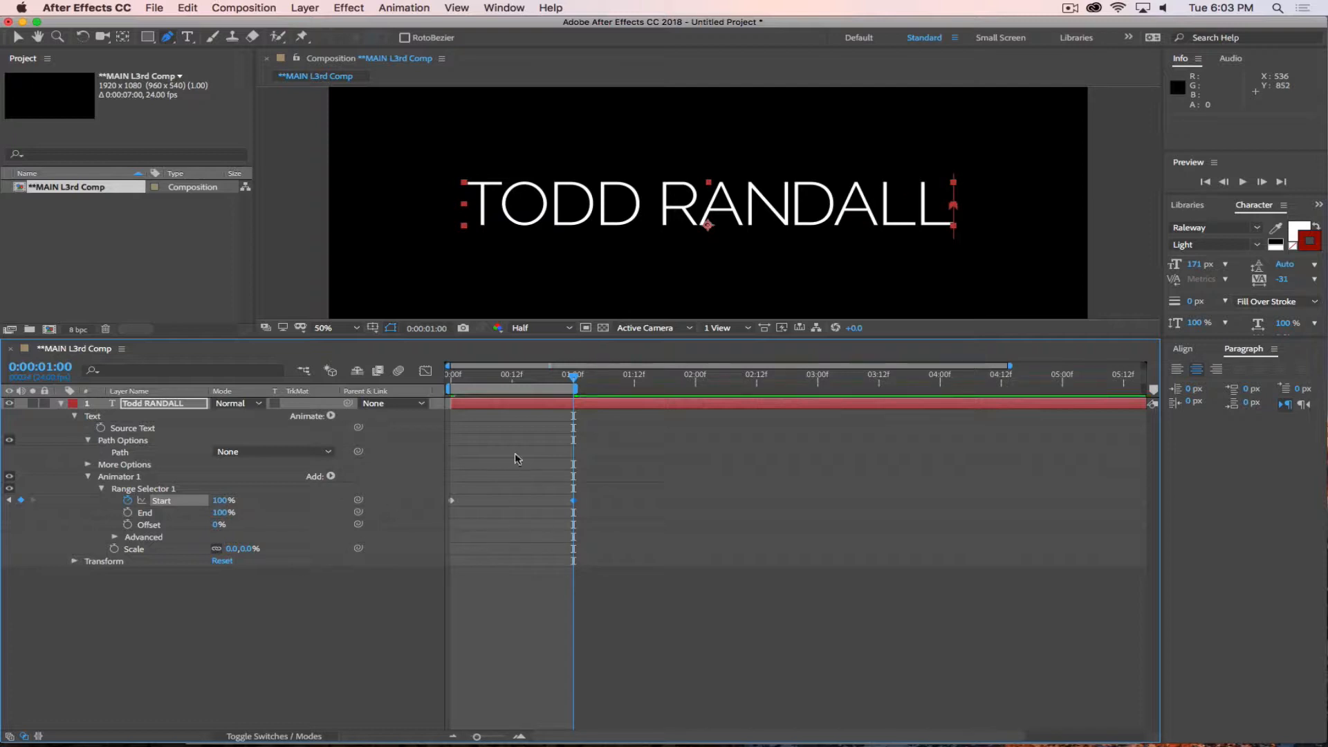
Preview the letter-by-letter scale animation from the beginning and return to frame 0.
{"action": "left_click_drag", "start_coordinate": [574, 384], "coordinate": [453, 385]}
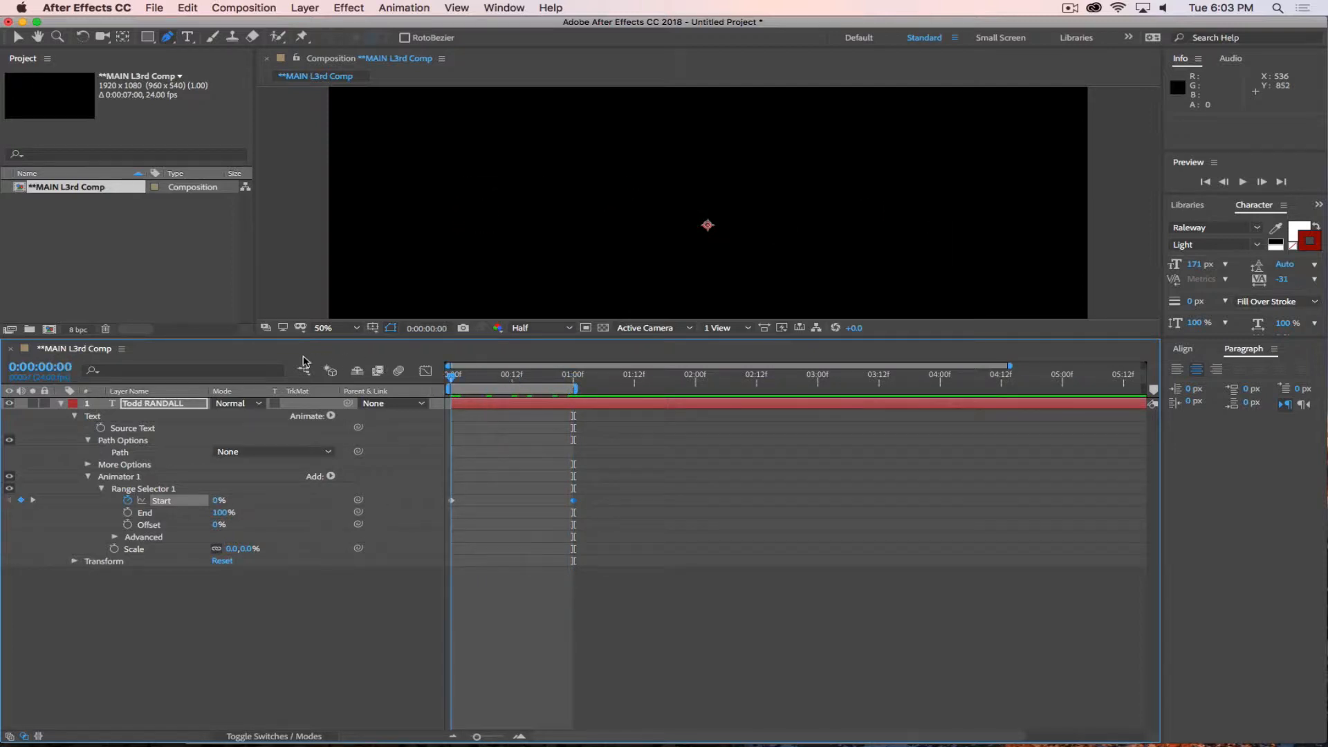
{"action": "key", "text": "space"}
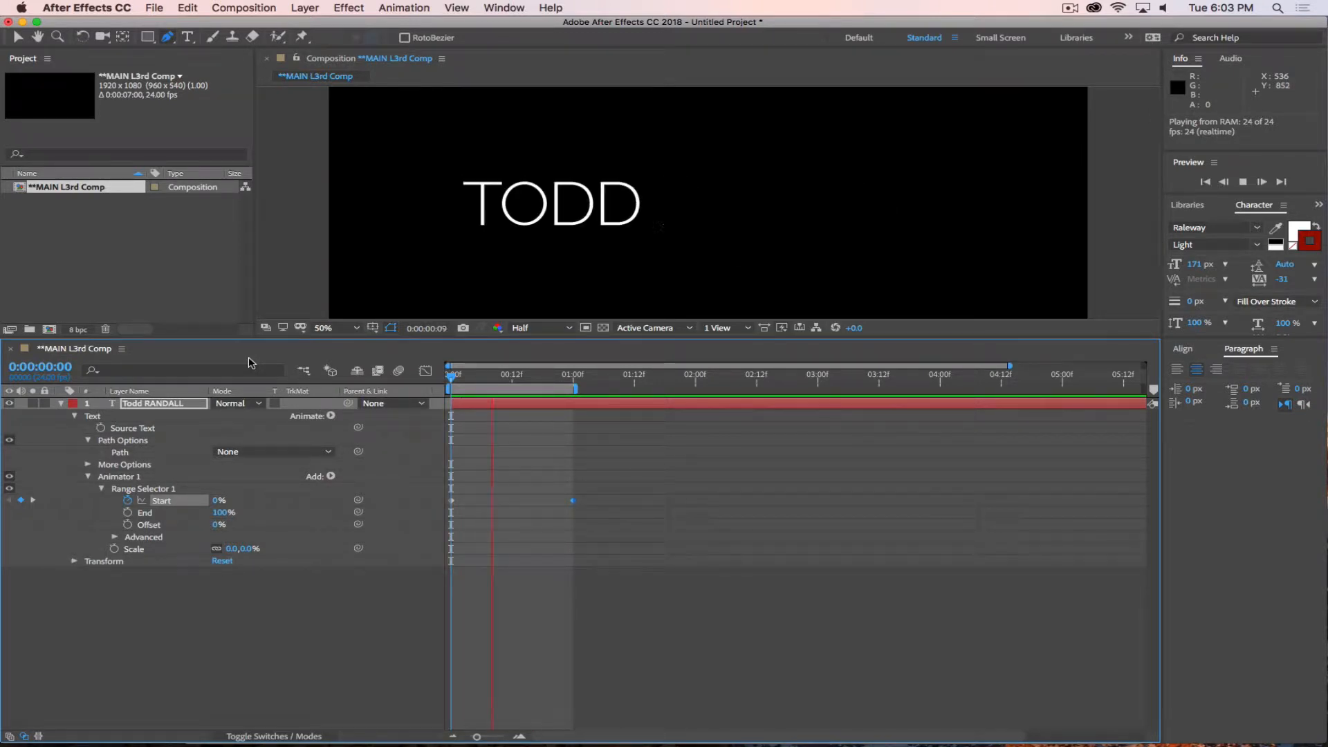
{"action": "key", "text": "space"}
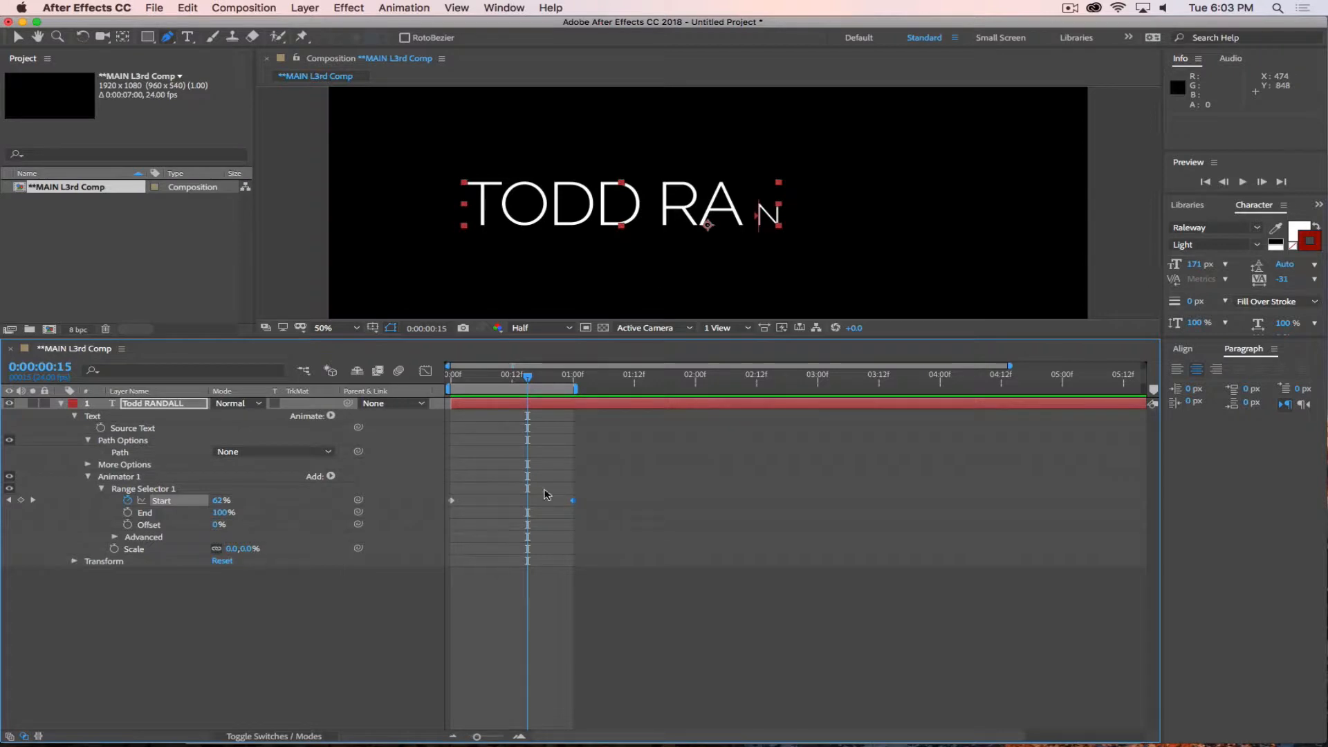
{"action": "left_click_drag", "start_coordinate": [528, 378], "coordinate": [393, 378]}
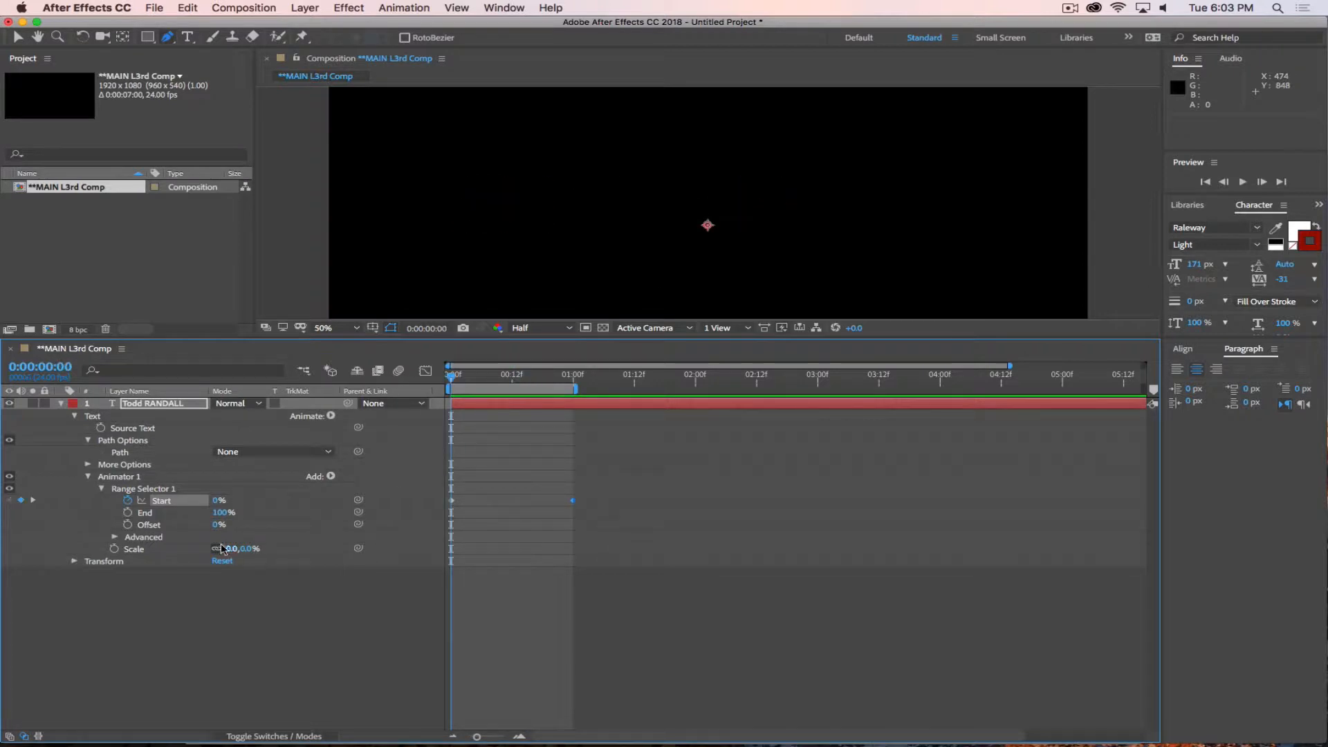
Remove the keyframes from the range selector's Start and set the animator's Scale to 100%.
{"action": "left_click", "coordinate": [127, 500]}
{"action": "left_click", "coordinate": [249, 548]}
{"action": "key", "text": "Return"}
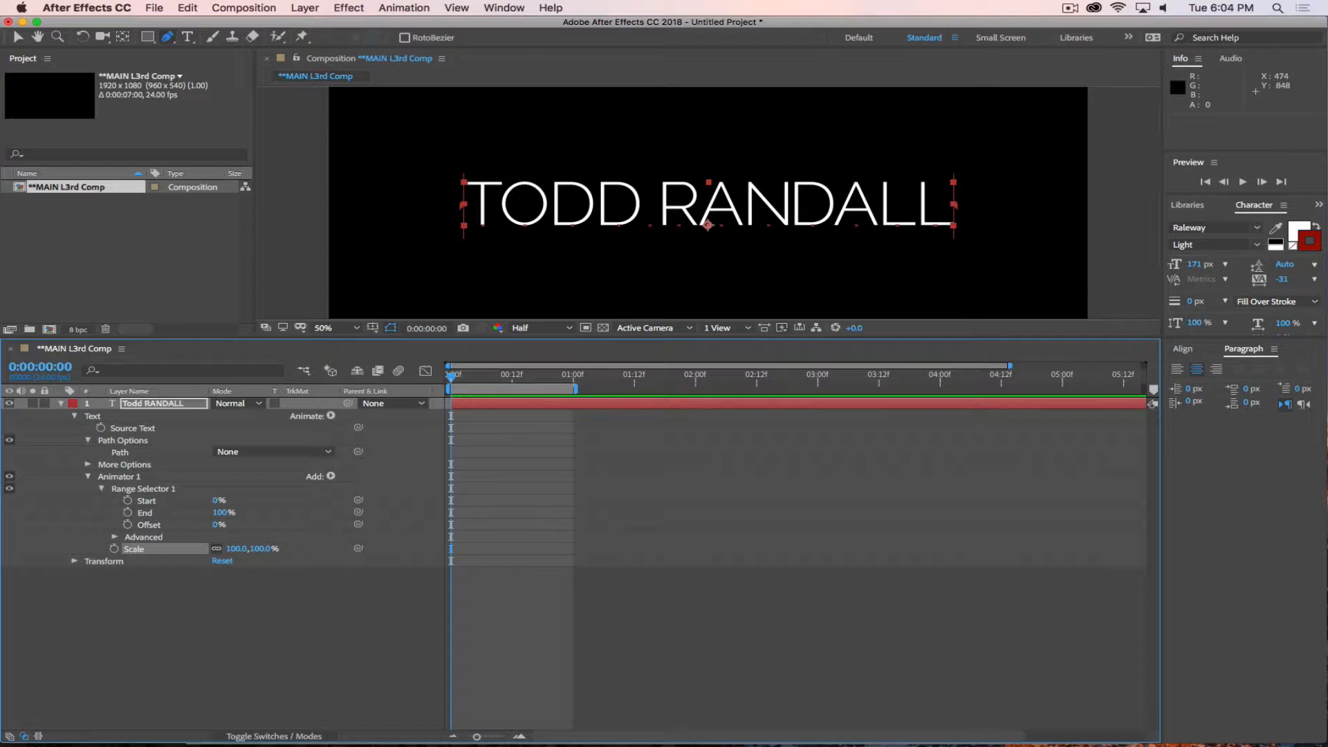
Reveal the advanced options of Range Selector 1 and examine the choices for Based On.
{"action": "left_click", "coordinate": [115, 537]}
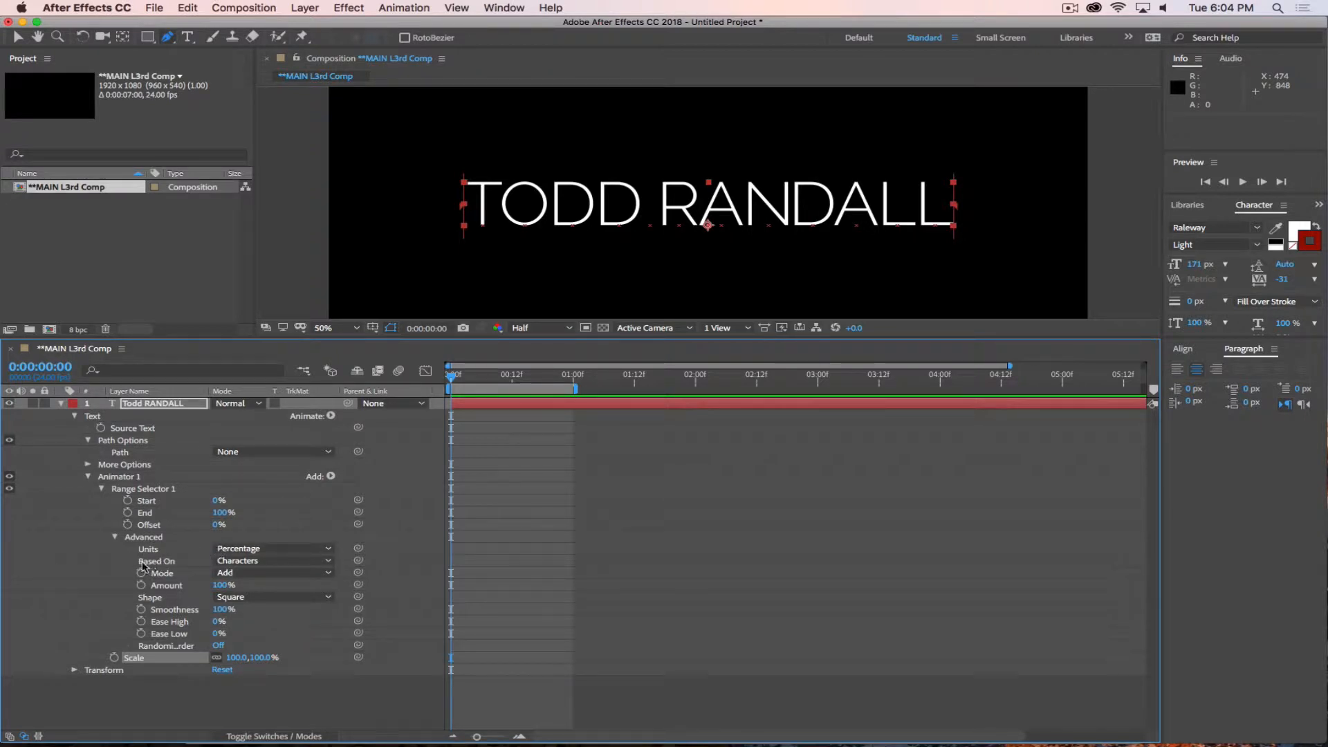
{"action": "left_click", "coordinate": [245, 562]}
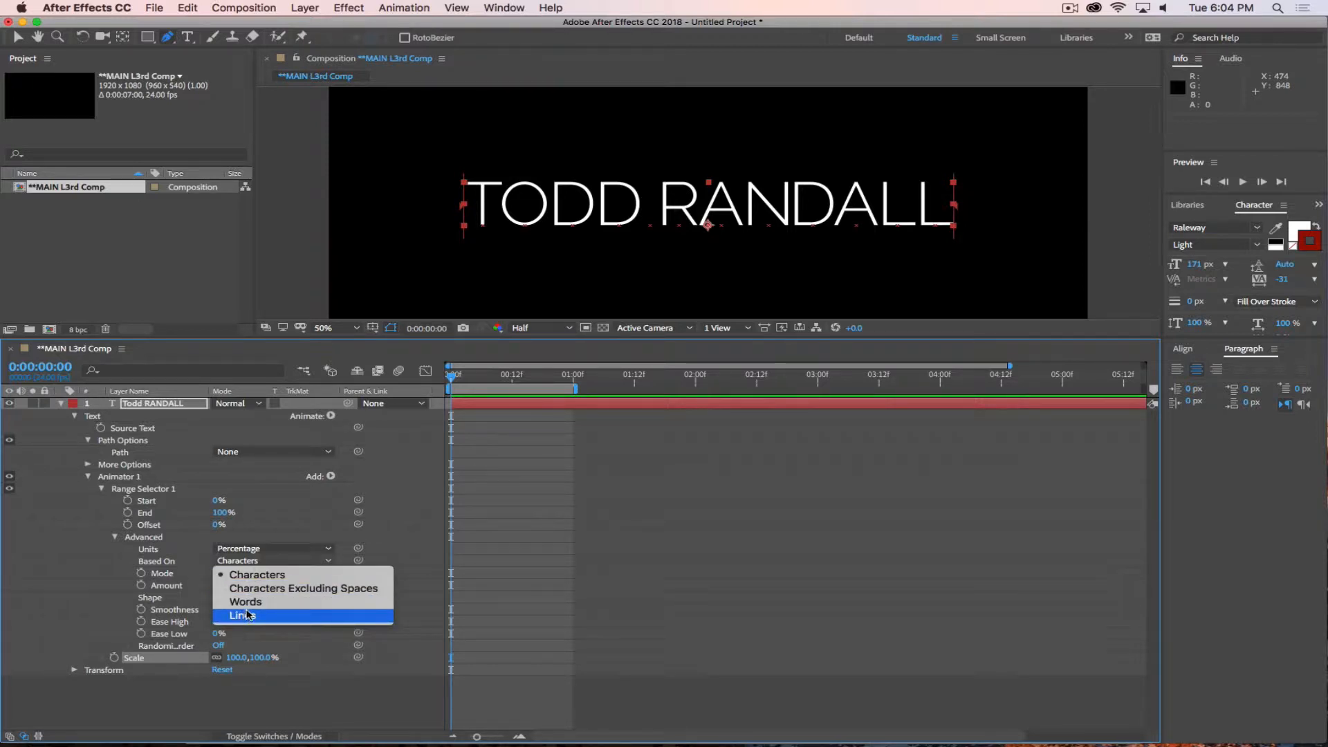
{"action": "left_click", "coordinate": [315, 515]}
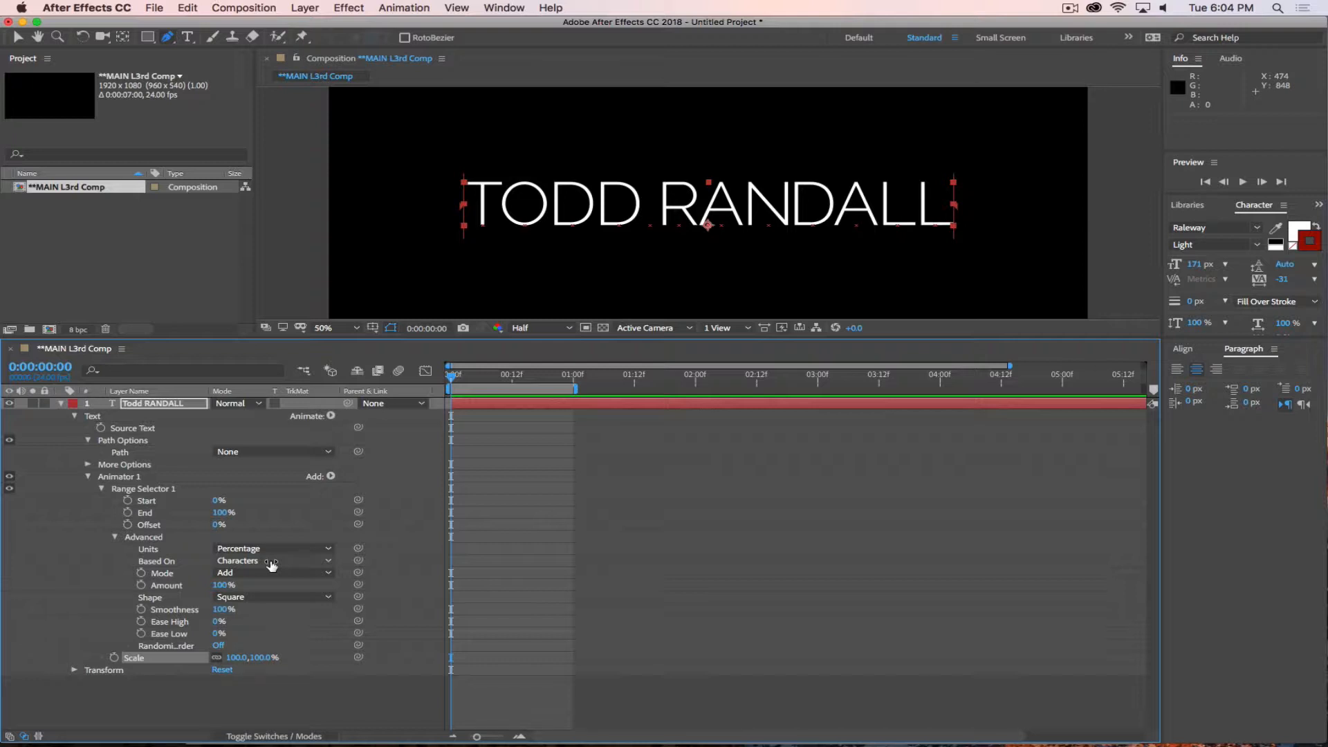
Collapse the advanced options of Range Selector 1 and set the animator's Scale to 25%.
{"action": "left_click", "coordinate": [115, 538]}
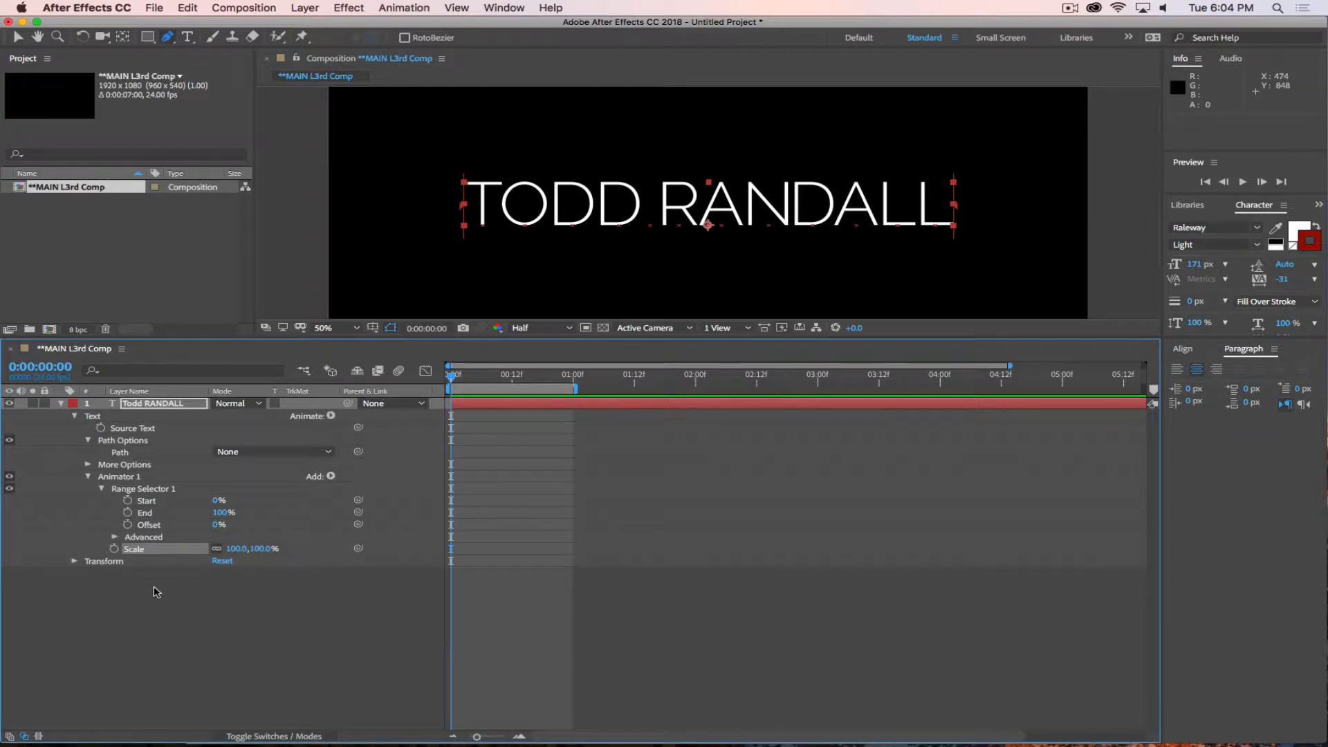
{"action": "left_click", "coordinate": [260, 549]}
{"action": "type", "text": "25"}
{"action": "key", "text": "Return"}
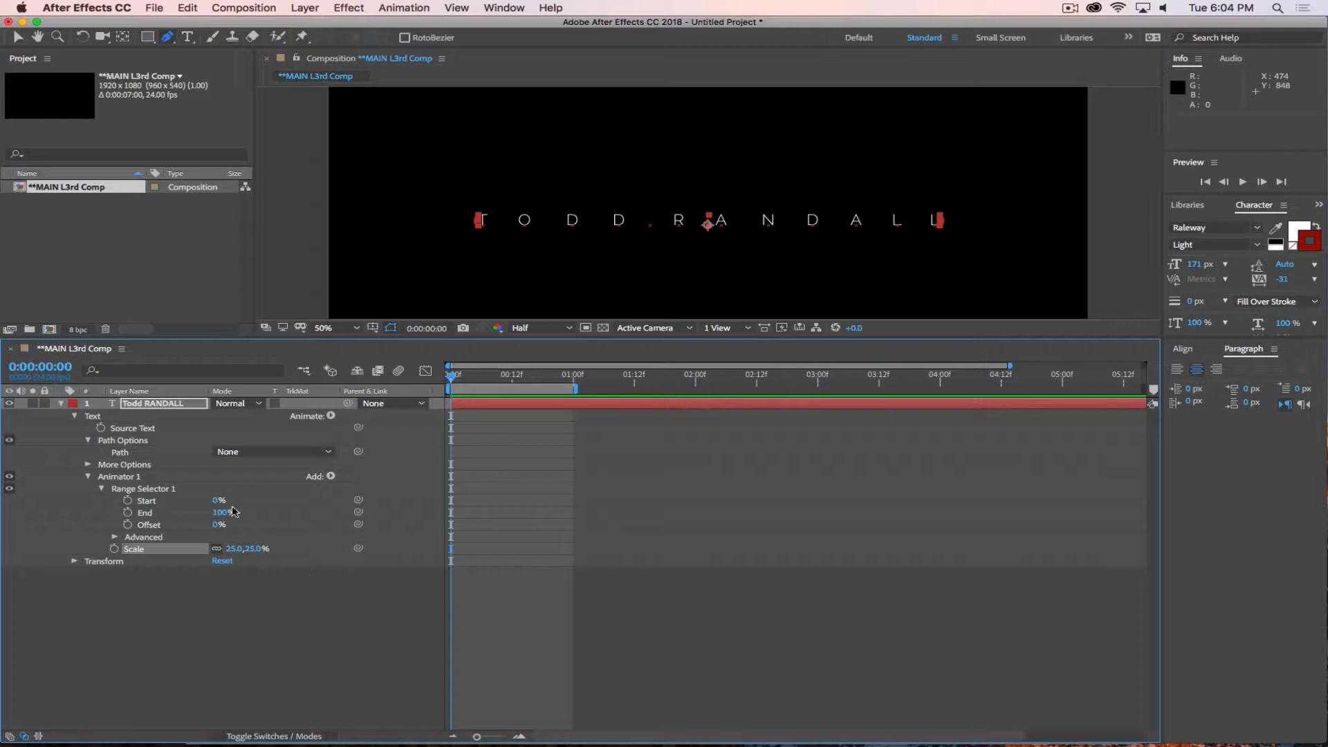
Try the range selector by setting Start to 34%, End to 67% and Offset to 3%.
{"action": "mouse_move", "coordinate": [218, 500]}
{"action": "left_mouse_down"}
{"action": "mouse_move", "coordinate": [242, 500]}
{"action": "mouse_move", "coordinate": [197, 516]}
{"action": "left_mouse_up"}
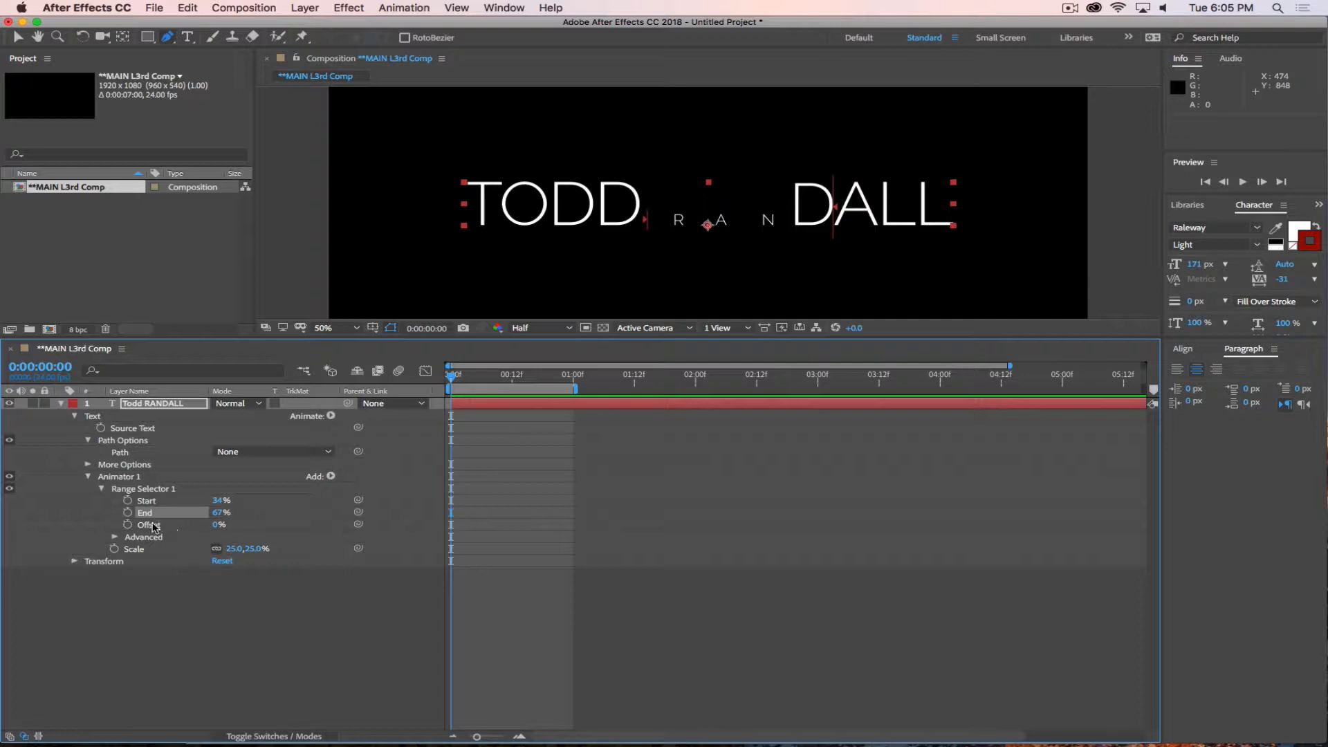
{"action": "left_click_drag", "start_coordinate": [221, 525], "coordinate": [250, 552]}
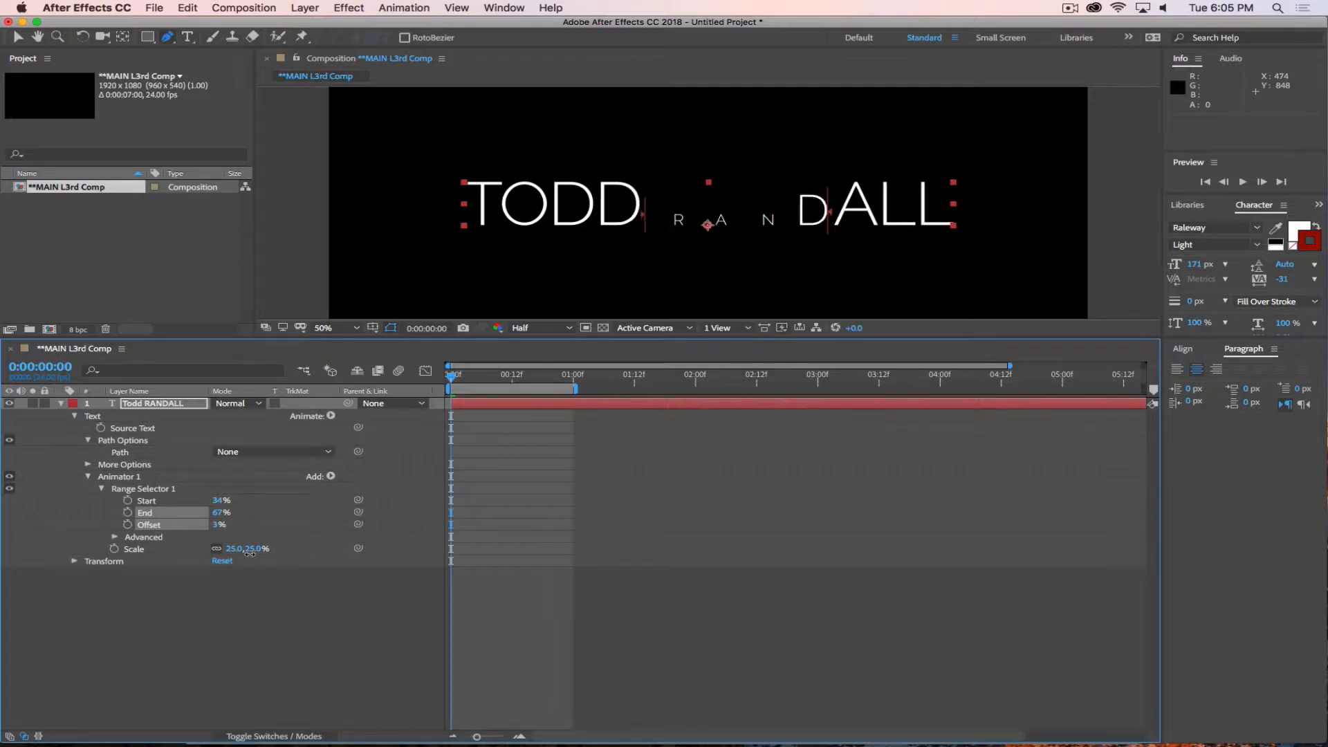
{"action": "left_click", "coordinate": [237, 687]}
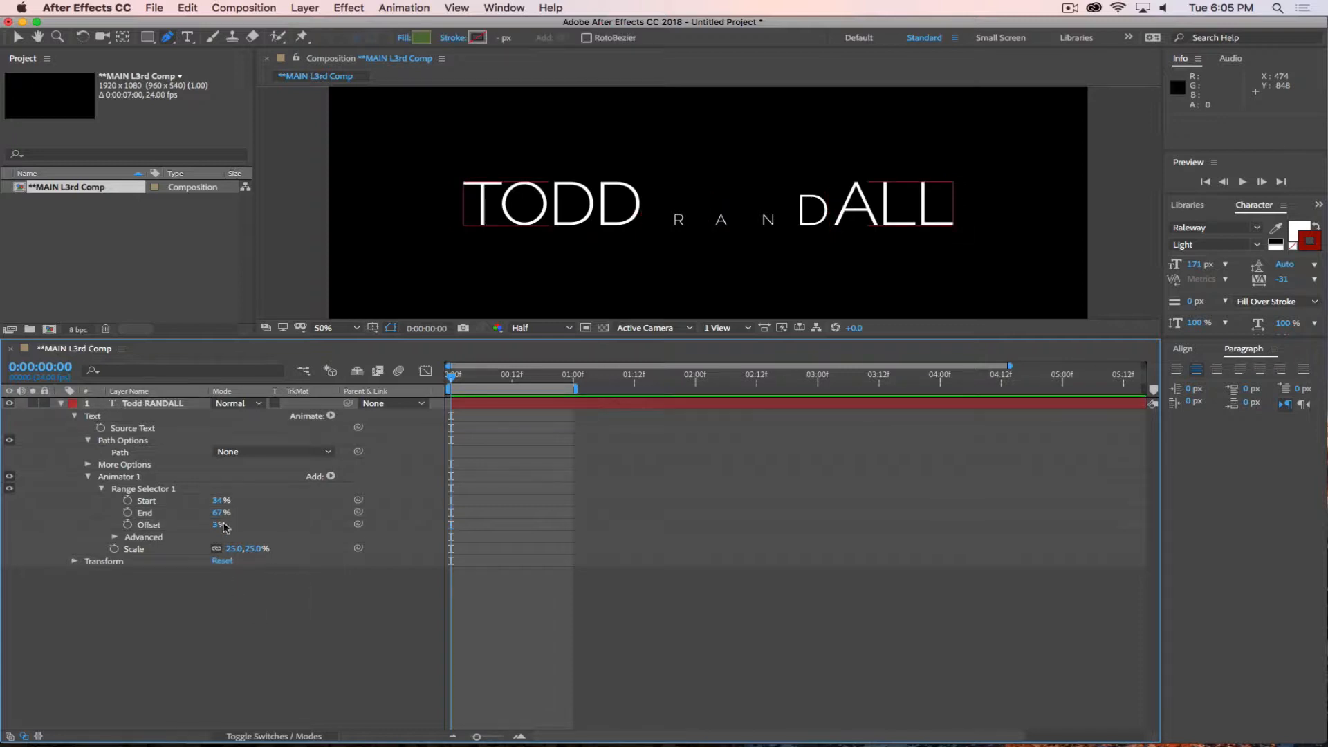
Set the range selector's Start and End both to 50% and its Offset to 0%.
{"action": "left_click", "coordinate": [220, 500]}
{"action": "key", "text": "Return"}
{"action": "left_click", "coordinate": [219, 512]}
{"action": "type", "text": "50"}
{"action": "key", "text": "Return"}
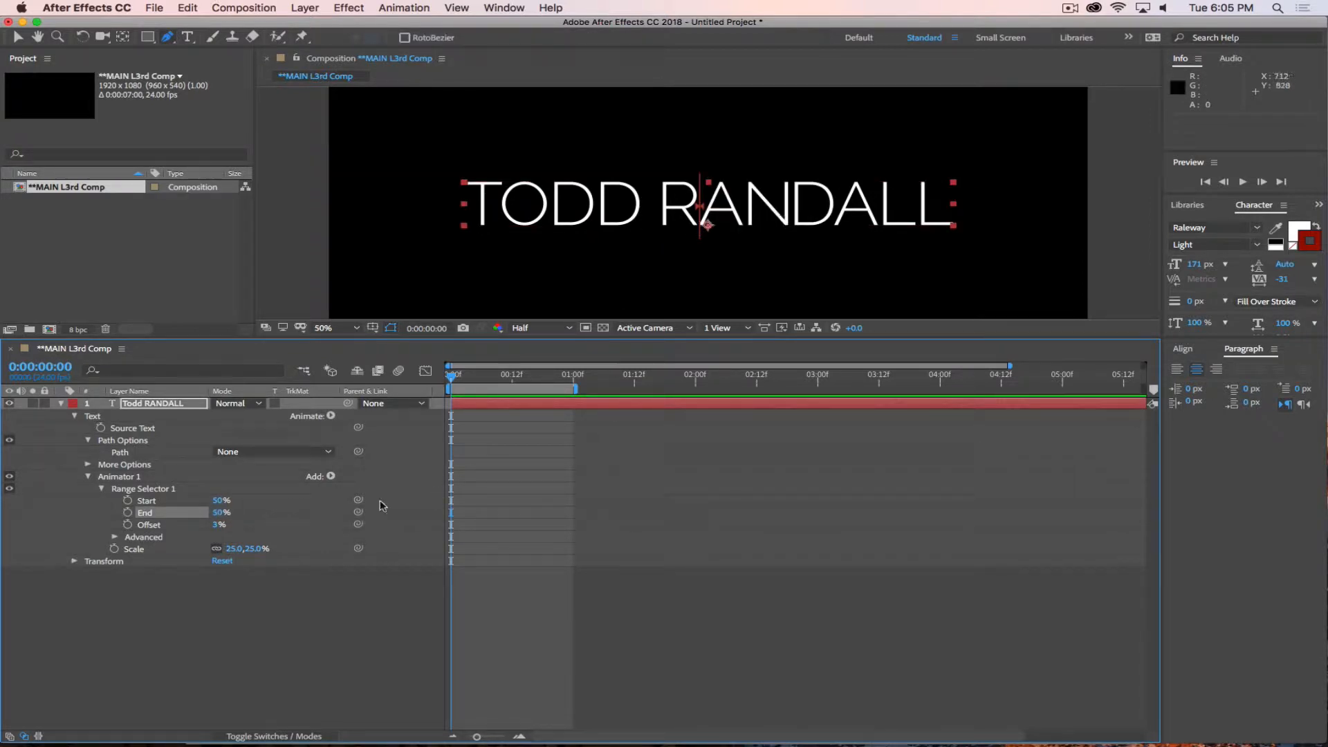
{"action": "left_click", "coordinate": [219, 524]}
{"action": "key", "text": "Return"}
{"action": "left_click", "coordinate": [238, 637]}
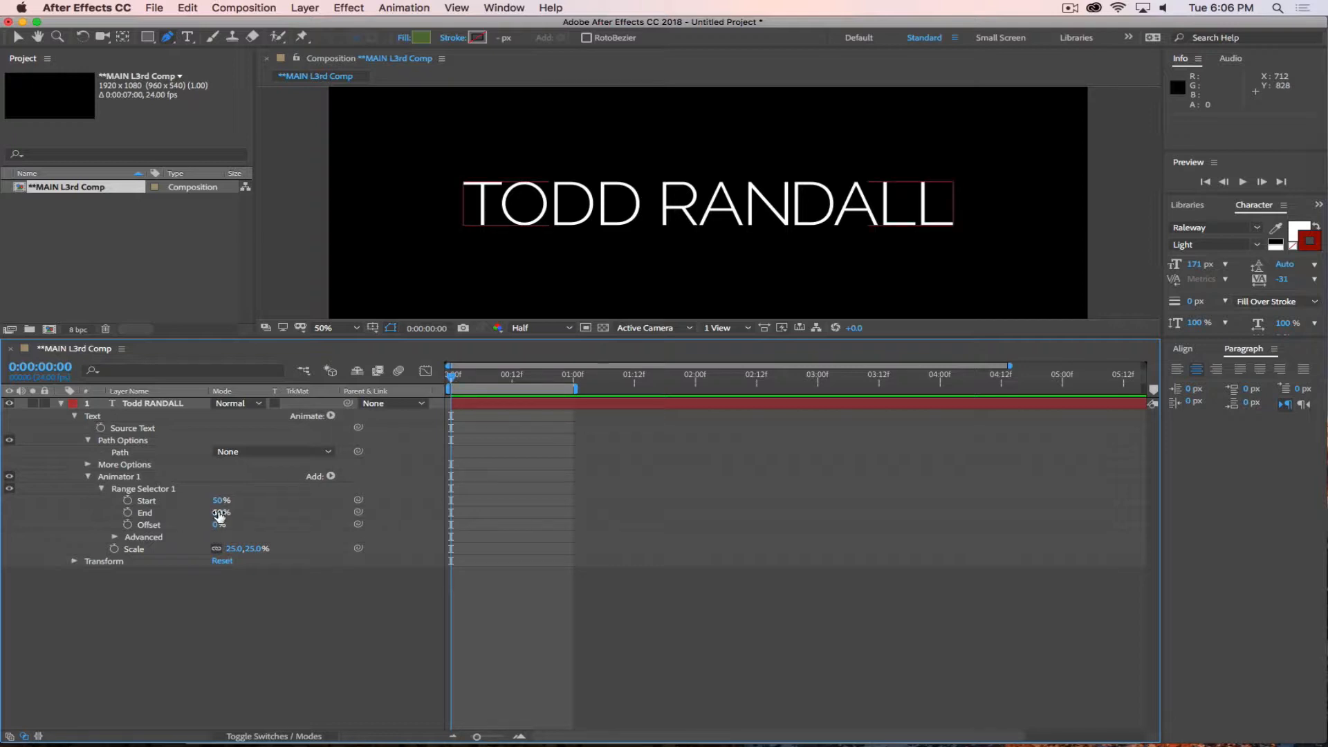
Keyframe the range Start and End at 50% on frame 0, and at 1 second set Start to 0% and End to 100%.
{"action": "left_click", "coordinate": [127, 500]}
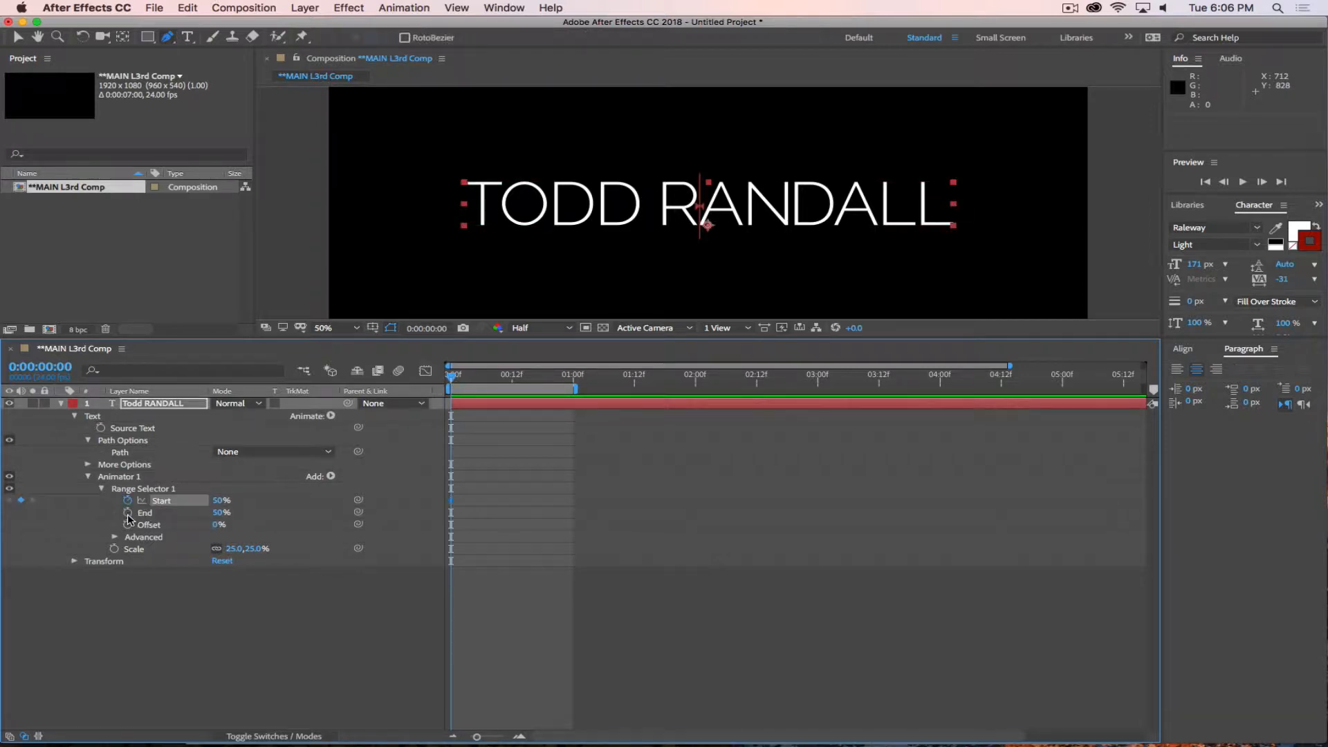
{"action": "left_click", "coordinate": [127, 512]}
{"action": "left_click_drag", "start_coordinate": [453, 377], "coordinate": [574, 406]}
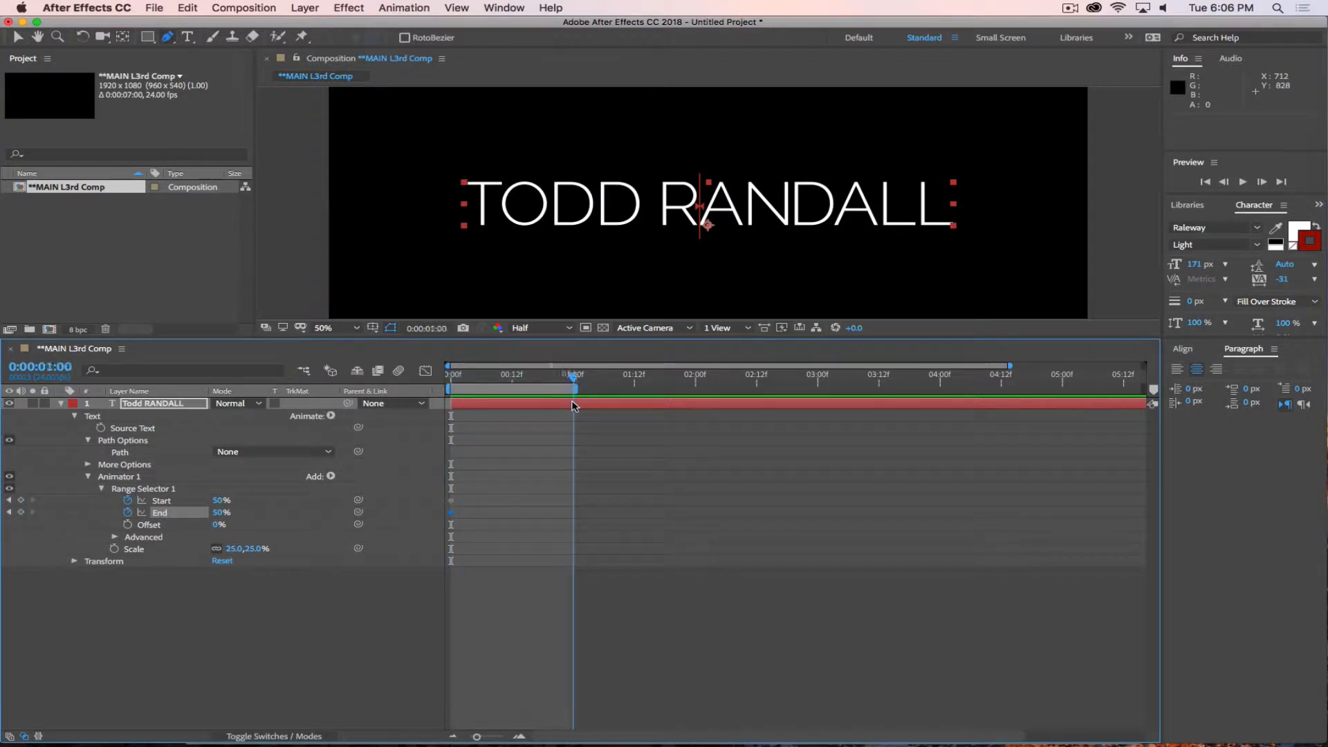
{"action": "left_click", "coordinate": [222, 499]}
{"action": "type", "text": "0"}
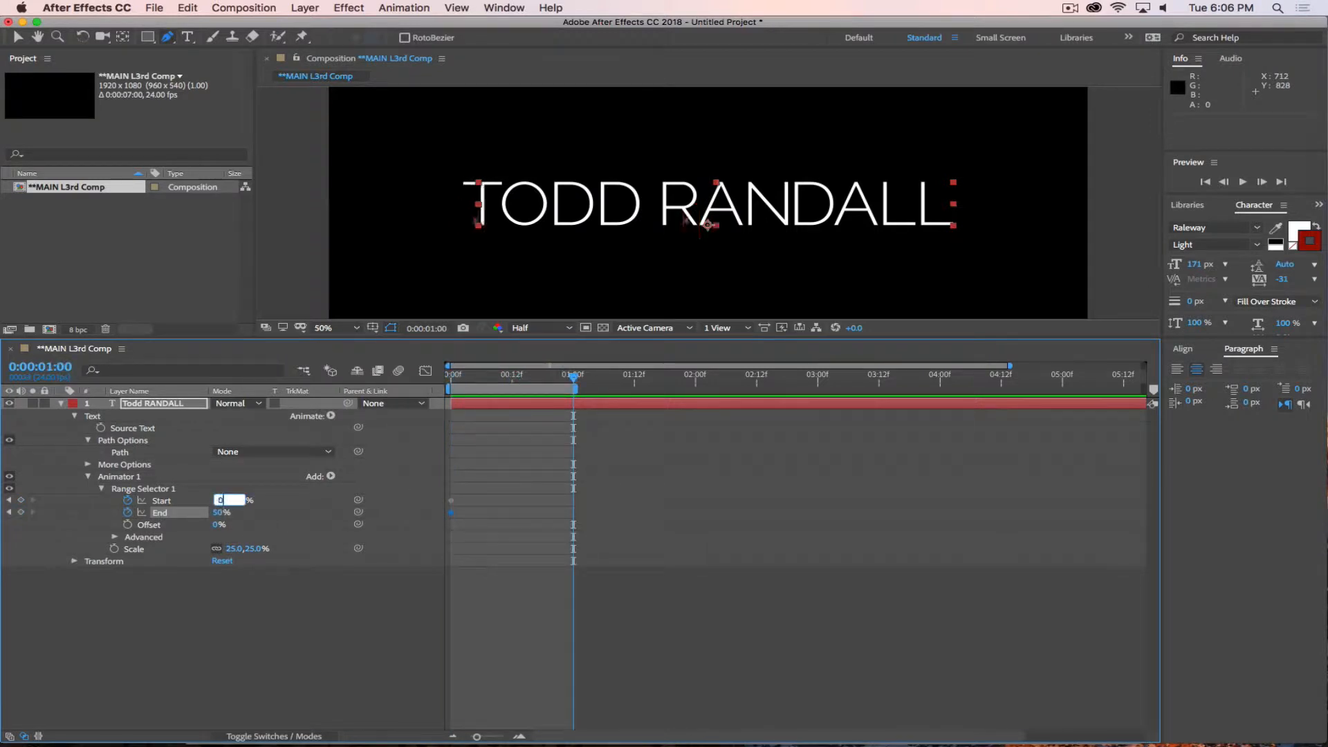
{"action": "key", "text": "Return"}
{"action": "left_click", "coordinate": [220, 513]}
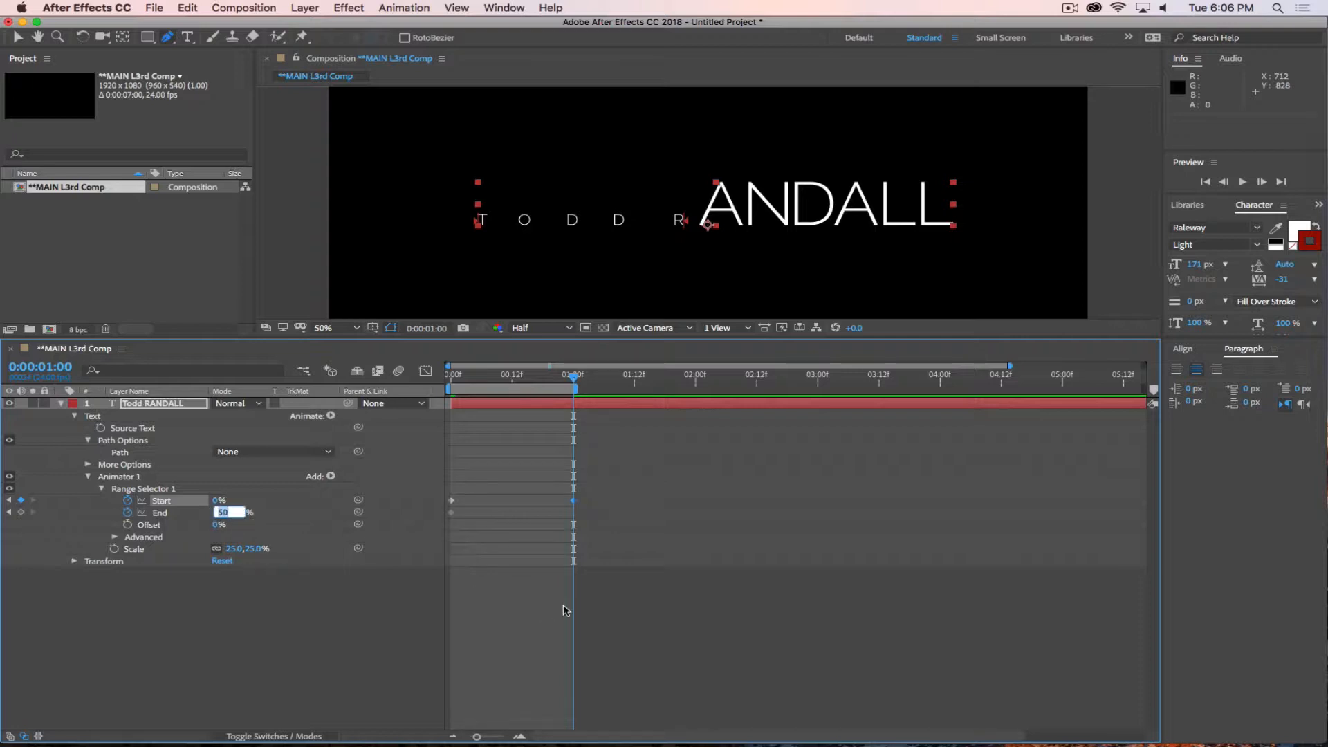
{"action": "type", "text": "100"}
{"action": "key", "text": "Return"}
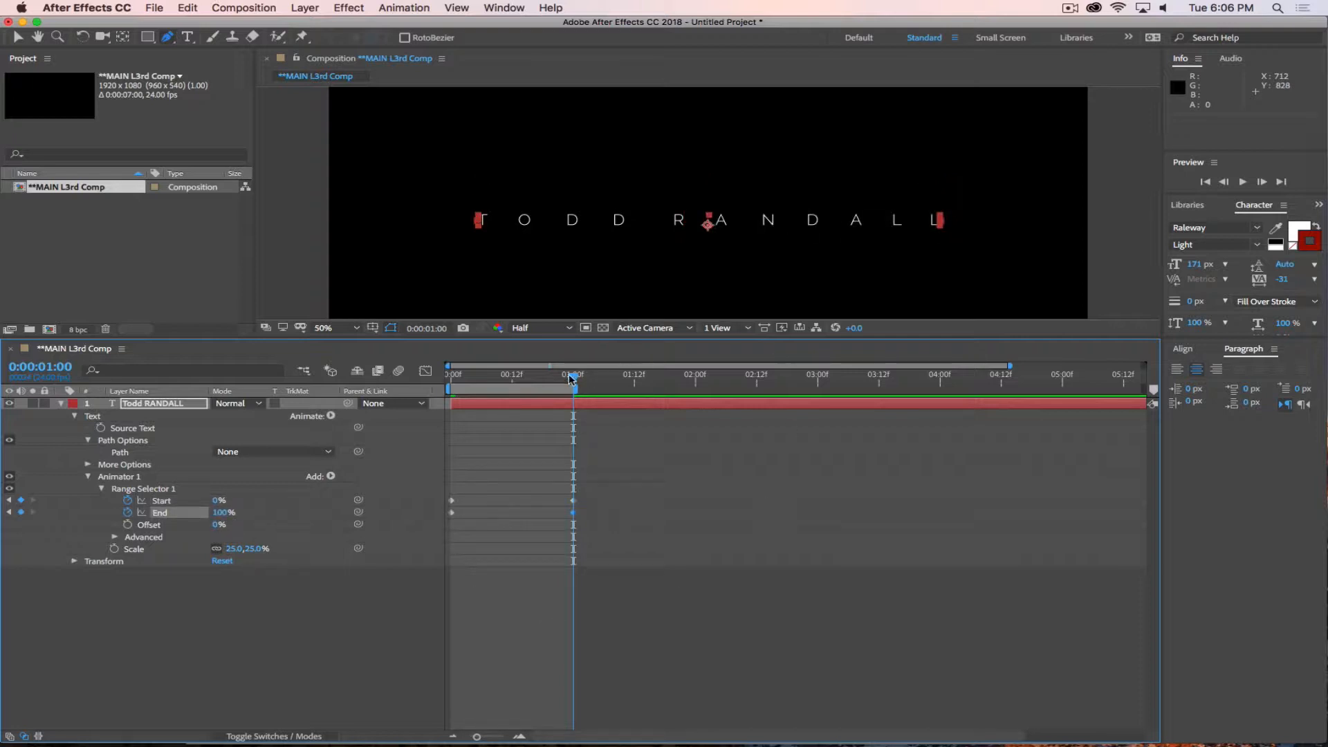
Preview the centre-outward scale animation from frame 0.
{"action": "left_click_drag", "start_coordinate": [572, 379], "coordinate": [448, 375]}
{"action": "key", "text": "space"}
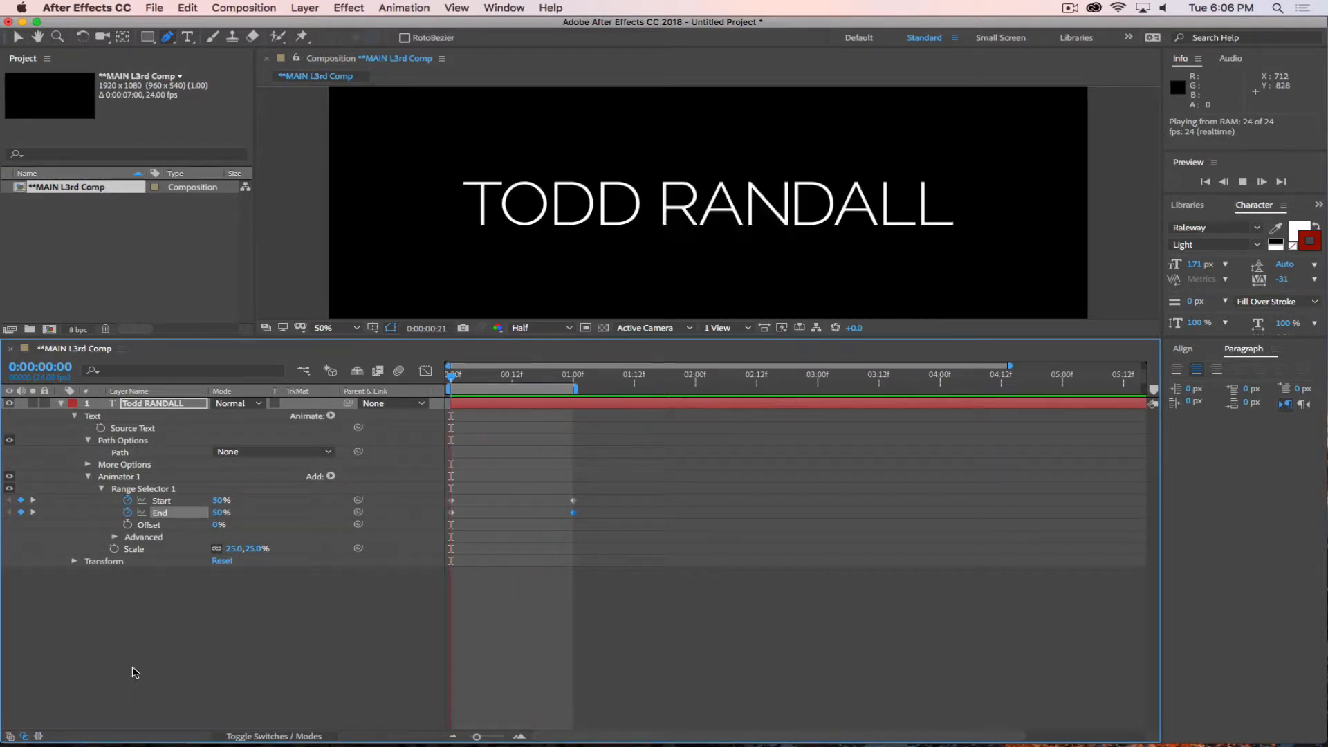
{"action": "key", "text": "space"}
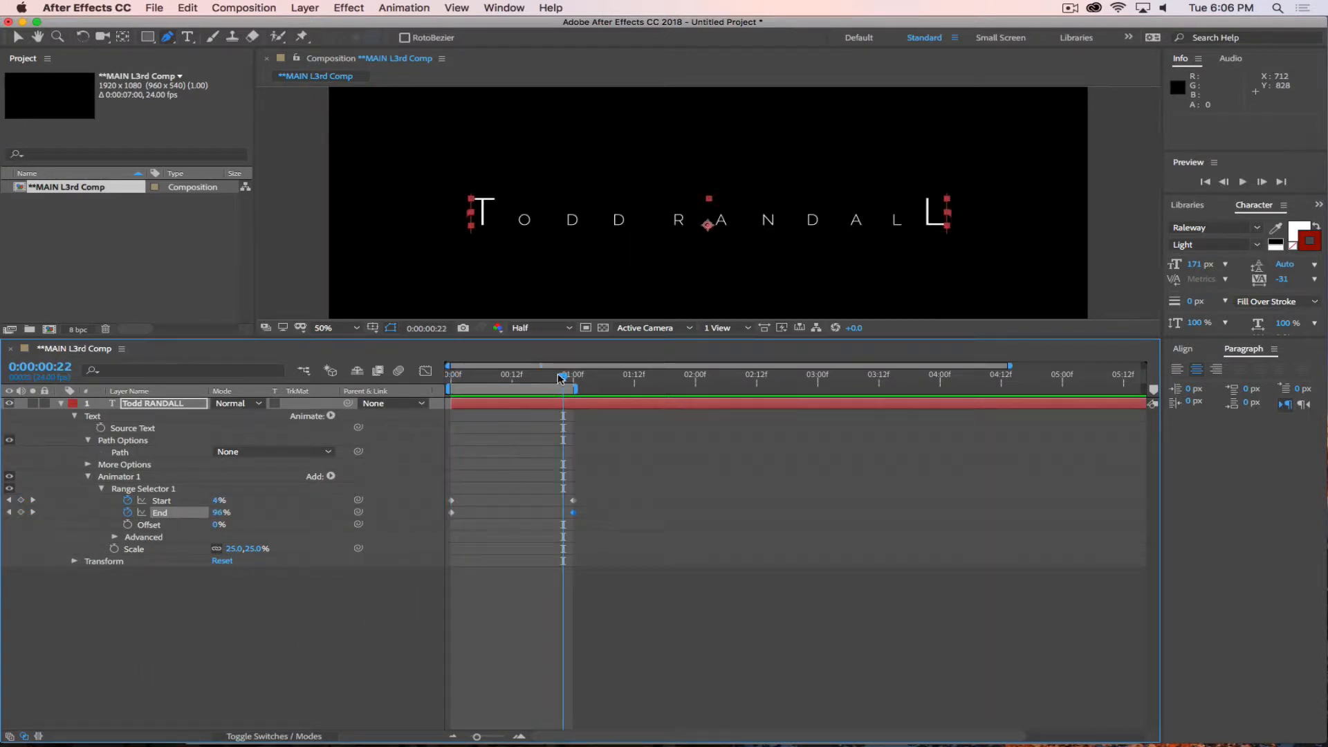
Set the animator's Scale to 0% at 1 second and preview the text shrinking from the first frame.
{"action": "left_click_drag", "start_coordinate": [560, 377], "coordinate": [571, 375]}
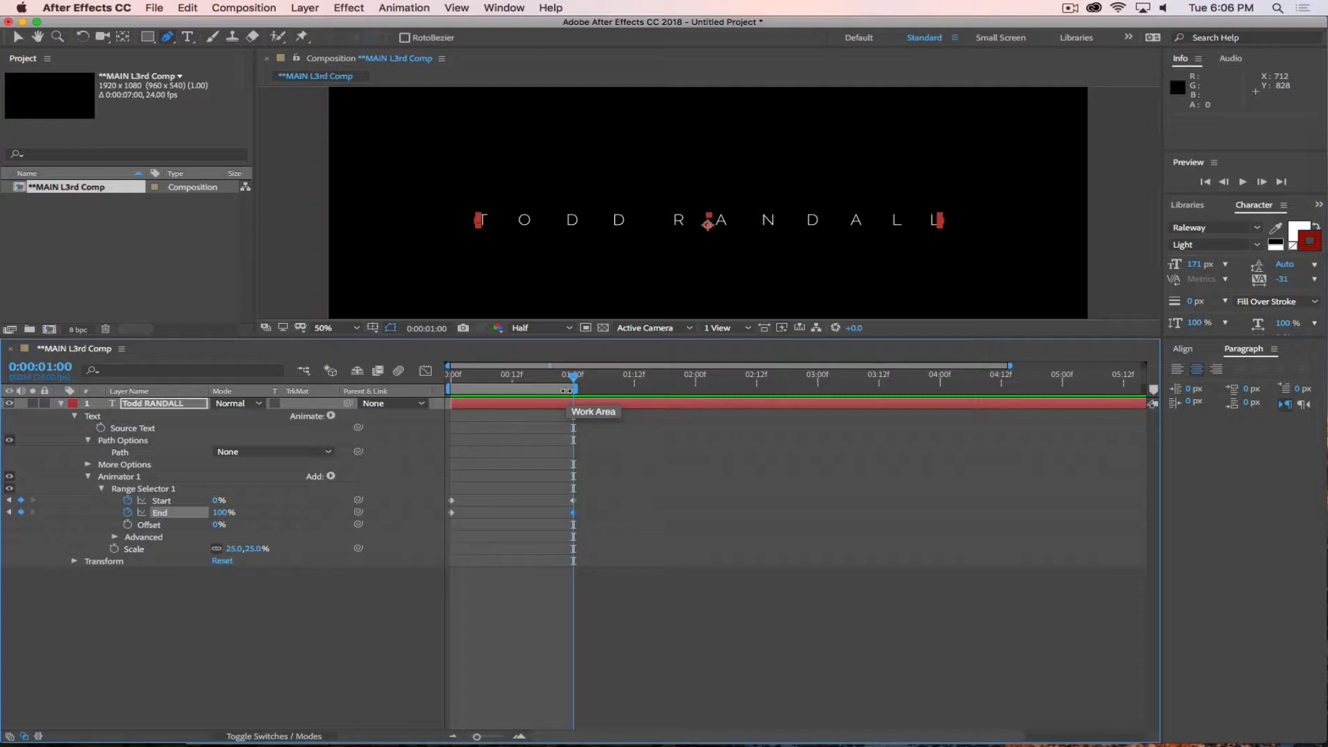
{"action": "left_click", "coordinate": [254, 549]}
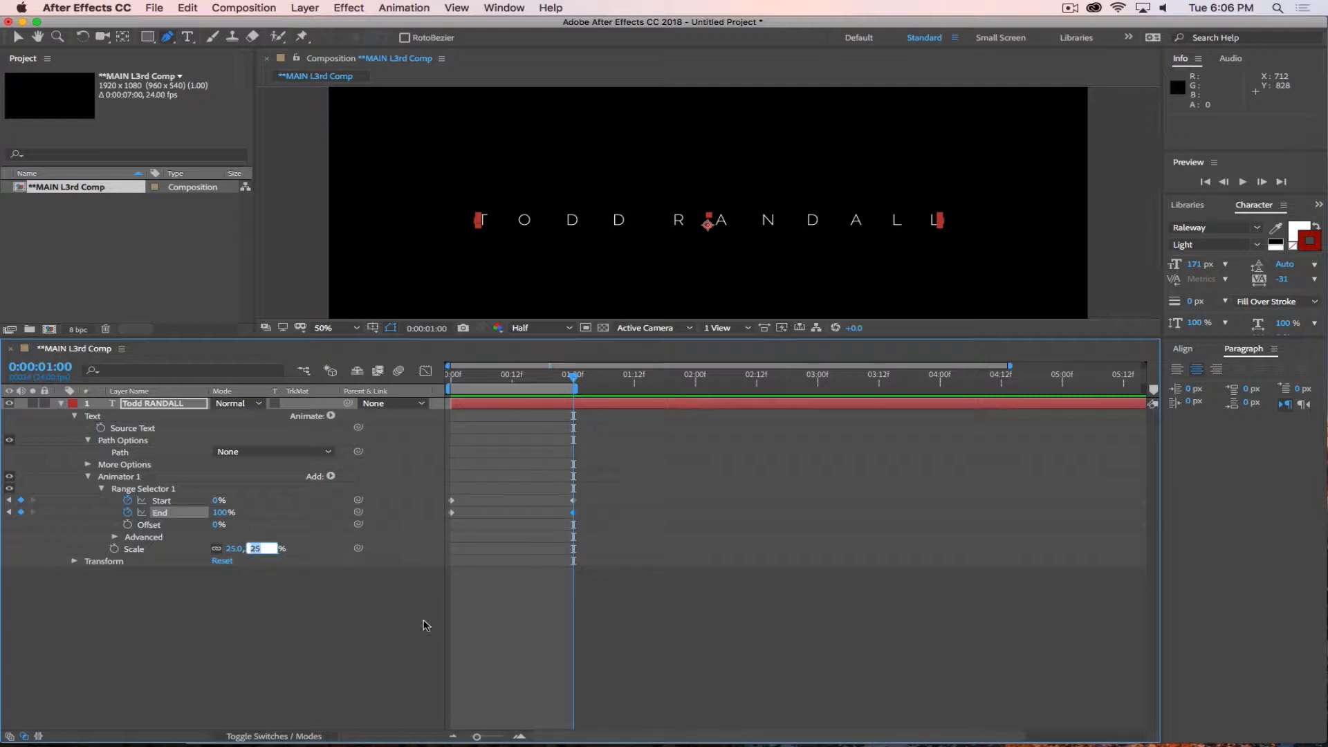
{"action": "type", "text": "0"}
{"action": "key", "text": "Return"}
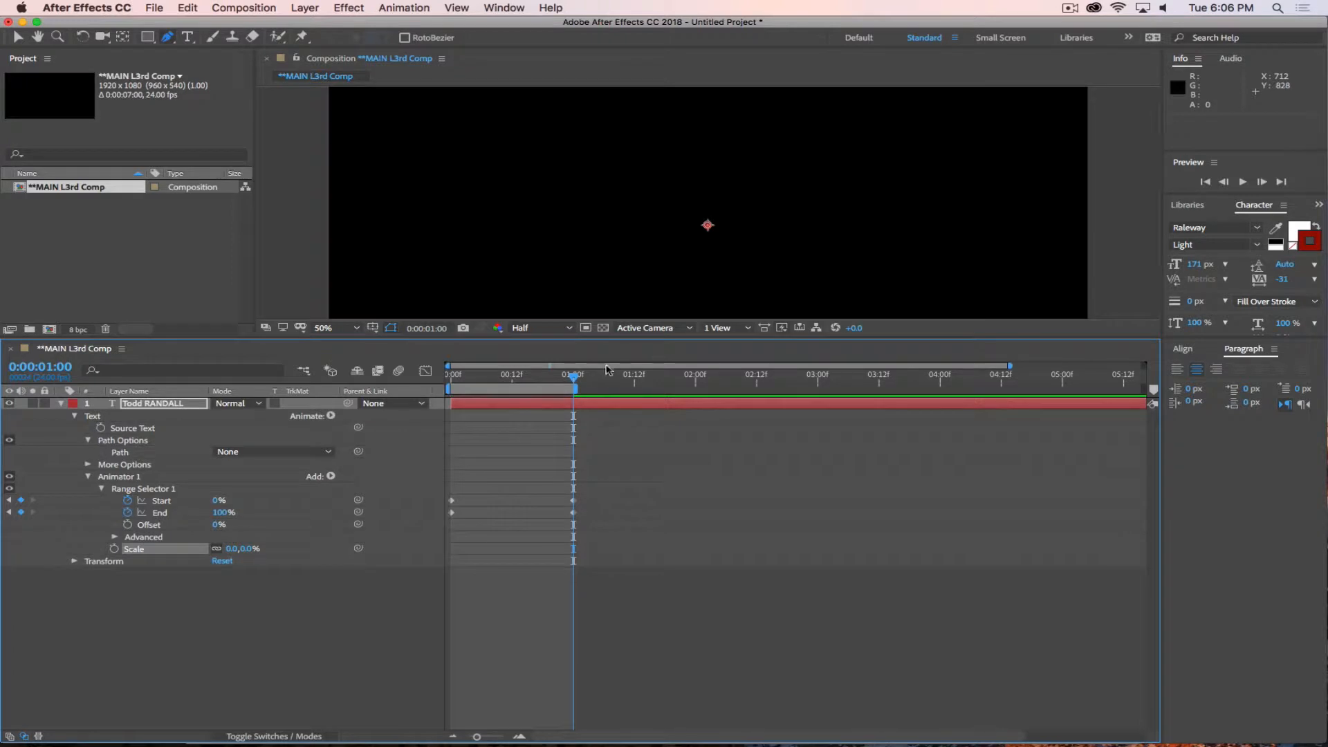
{"action": "left_click_drag", "start_coordinate": [555, 377], "coordinate": [451, 377]}
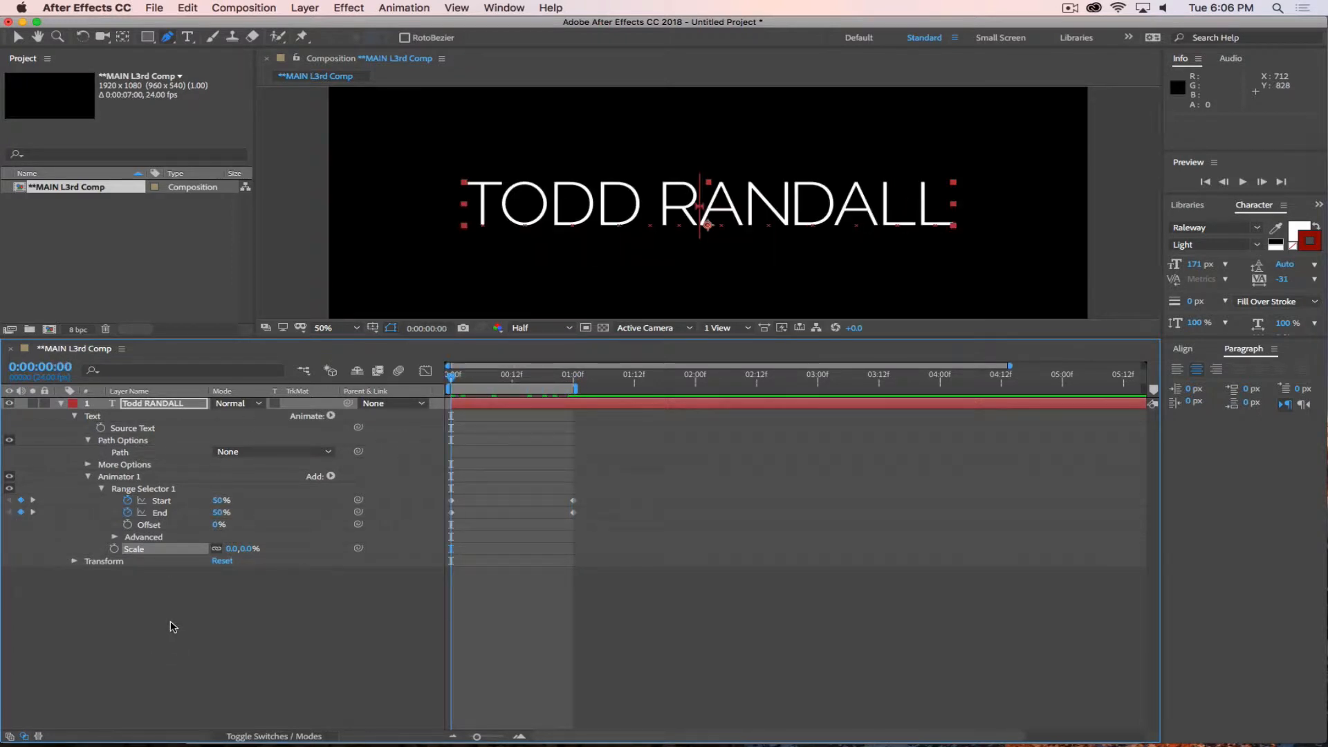
{"action": "key", "text": "space"}
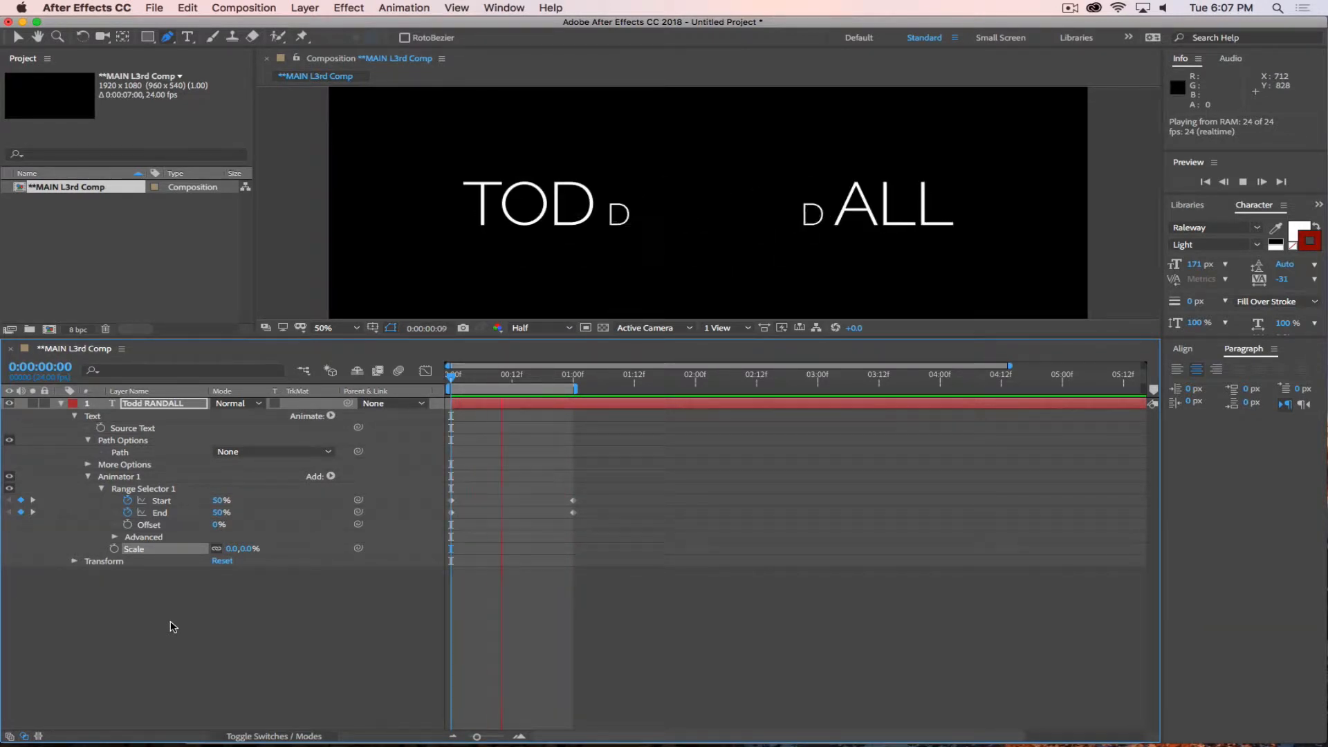
{"action": "key", "text": "space"}
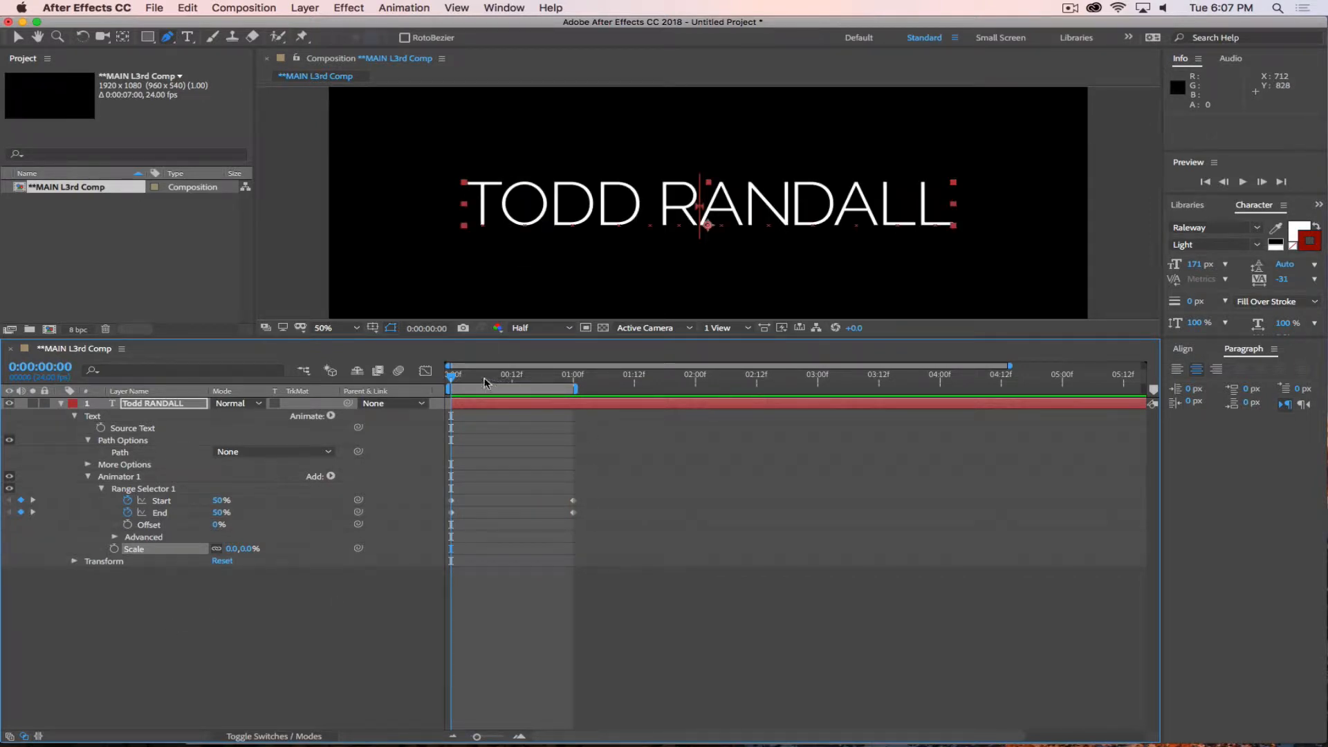
Set the animator's Scale to 50% and play back the animation.
{"action": "mouse_move", "coordinate": [453, 379]}
{"action": "left_mouse_down"}
{"action": "mouse_move", "coordinate": [570, 388]}
{"action": "mouse_move", "coordinate": [436, 394]}
{"action": "left_mouse_up"}
{"action": "left_click", "coordinate": [249, 549]}
{"action": "type", "text": "50"}
{"action": "key", "text": "Return"}
{"action": "key", "text": "space"}
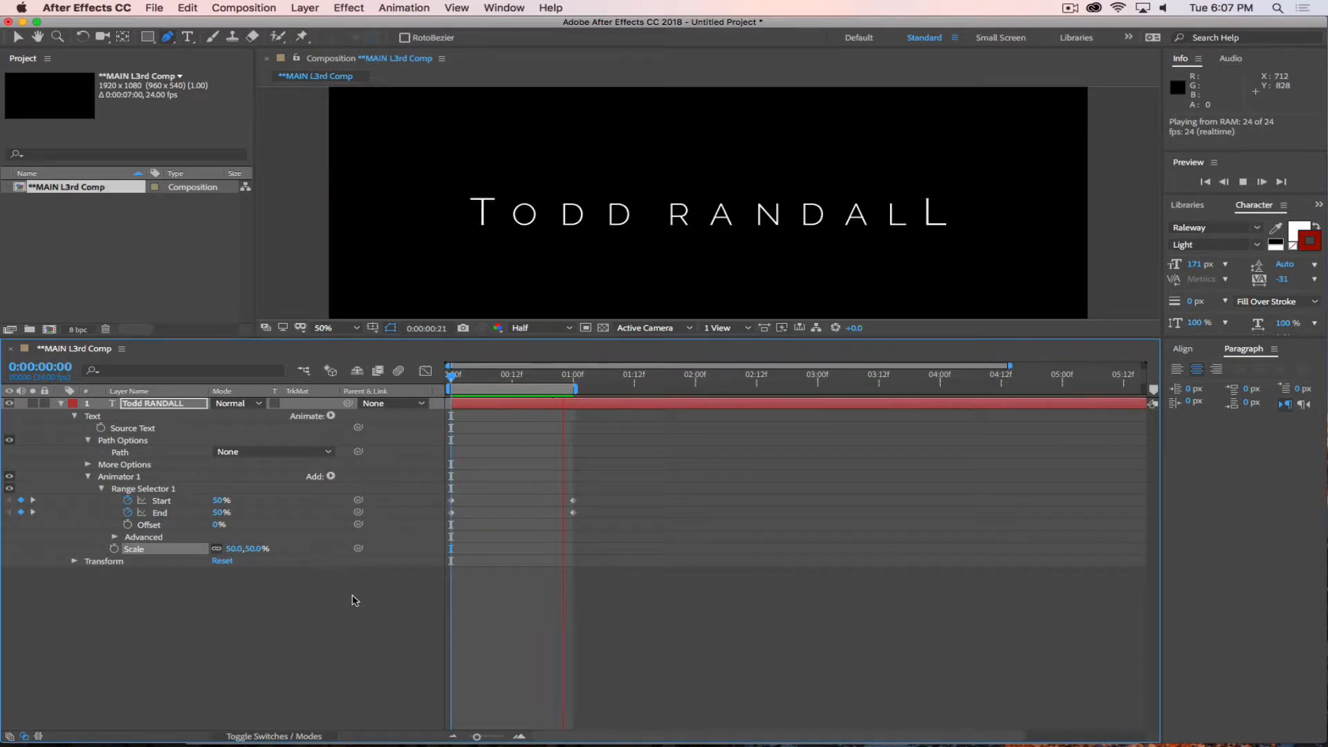
{"action": "key", "text": "space"}
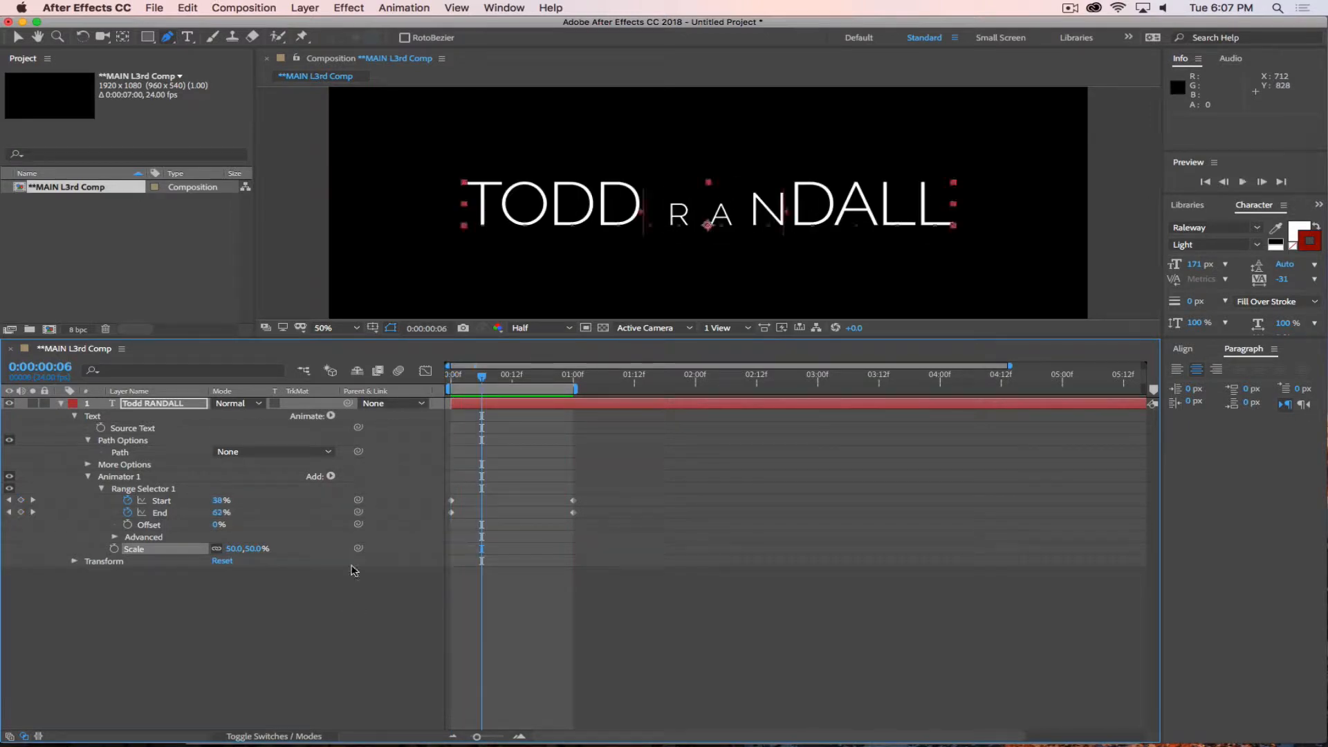
Add Rotation to the text animator and keyframe it at 0 on frame 0 and one full revolution at 1 second.
{"action": "left_click", "coordinate": [331, 416]}
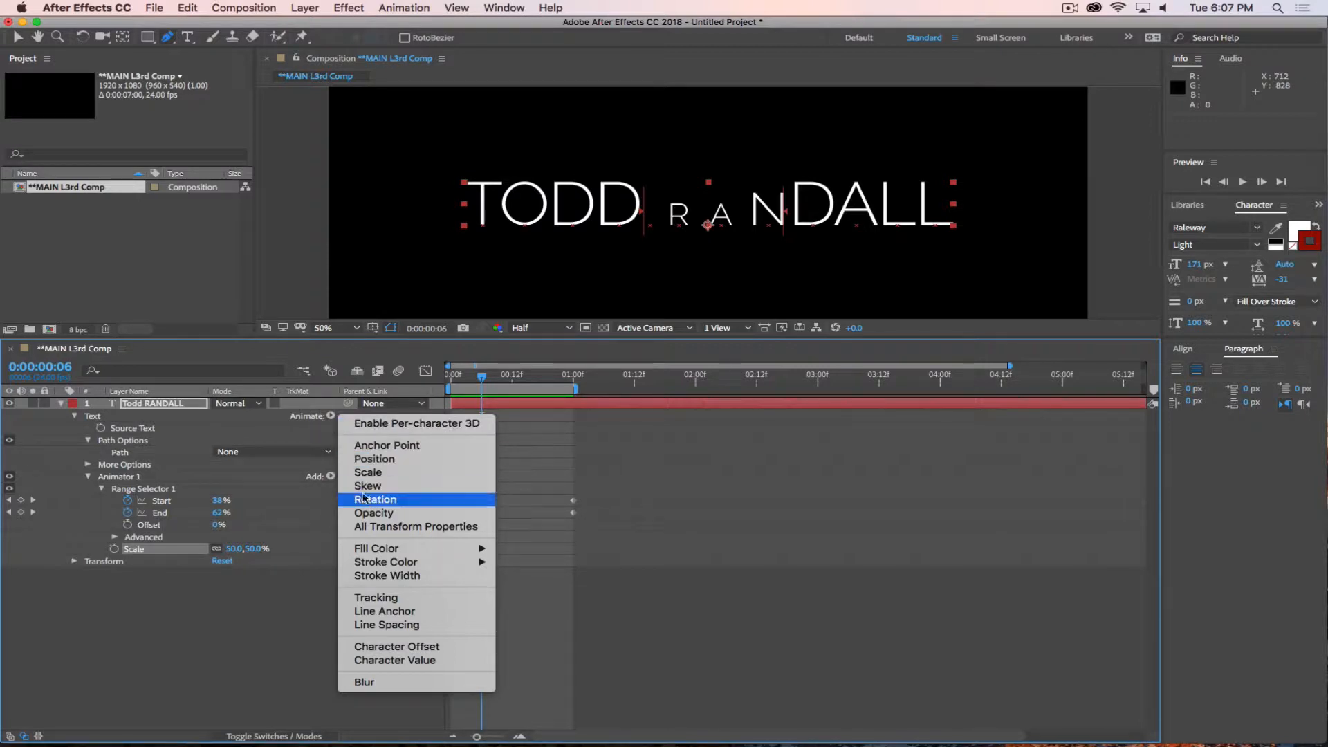
{"action": "left_click", "coordinate": [364, 502]}
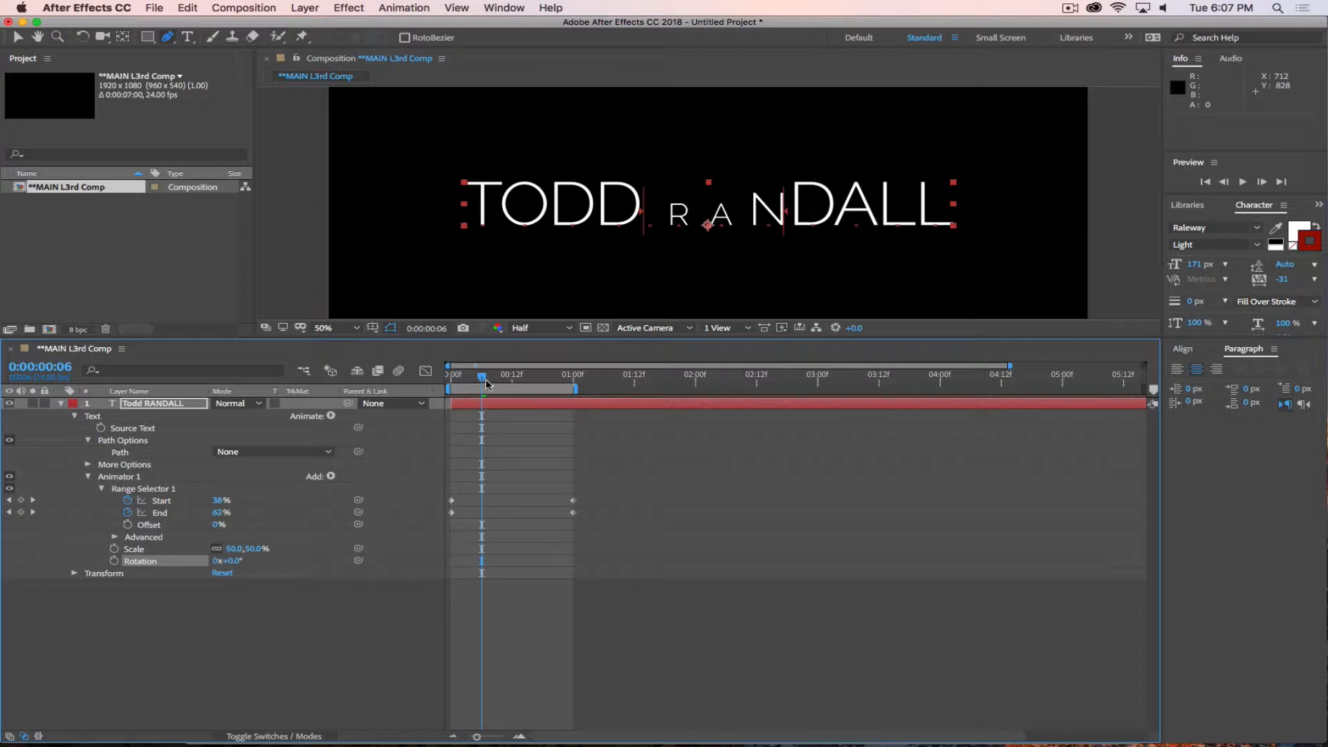
{"action": "left_click_drag", "start_coordinate": [487, 383], "coordinate": [442, 386]}
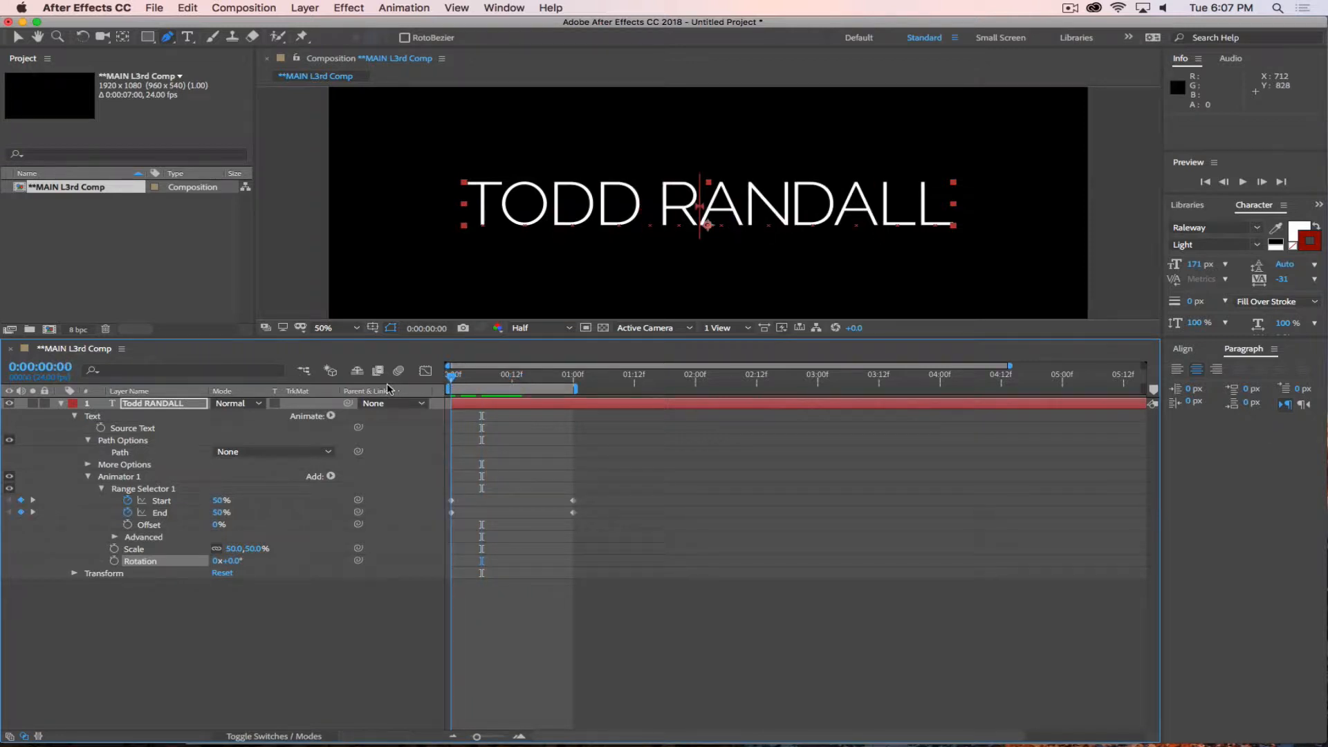
{"action": "key", "text": "space"}
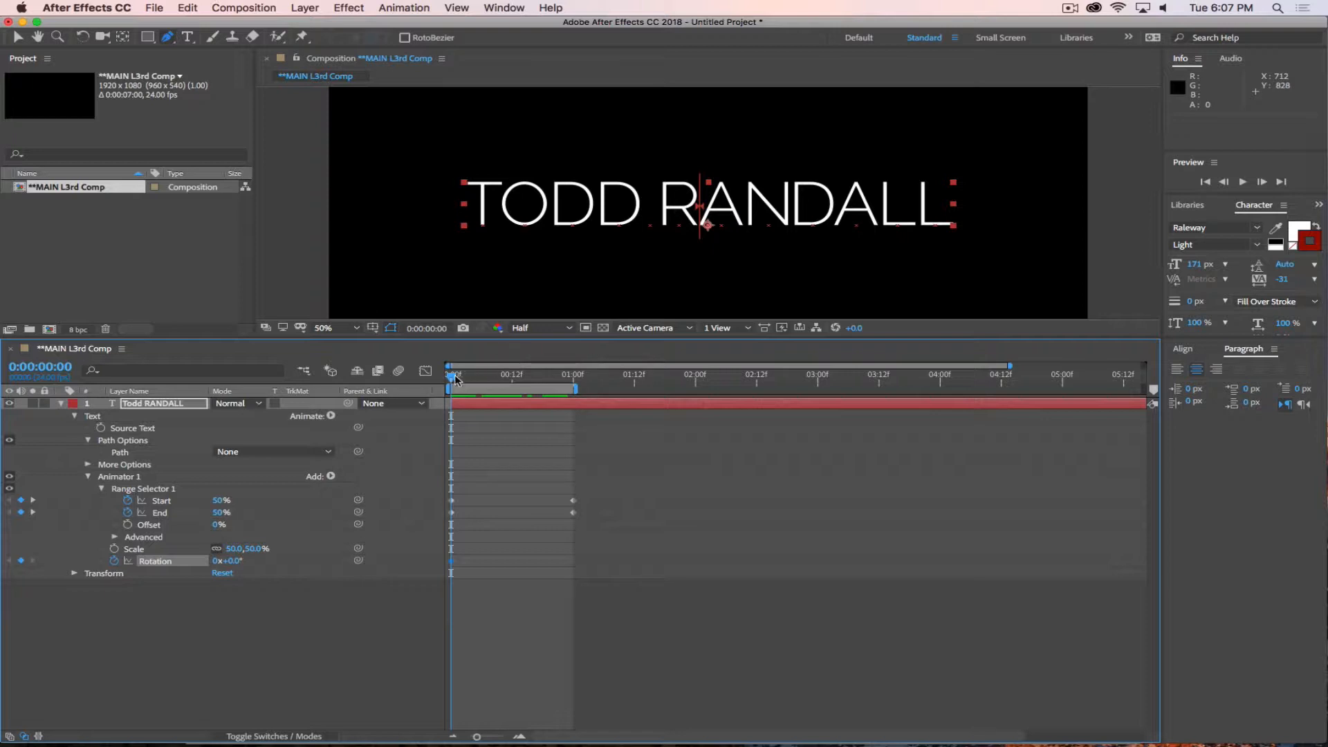
{"action": "left_click_drag", "start_coordinate": [455, 379], "coordinate": [573, 414]}
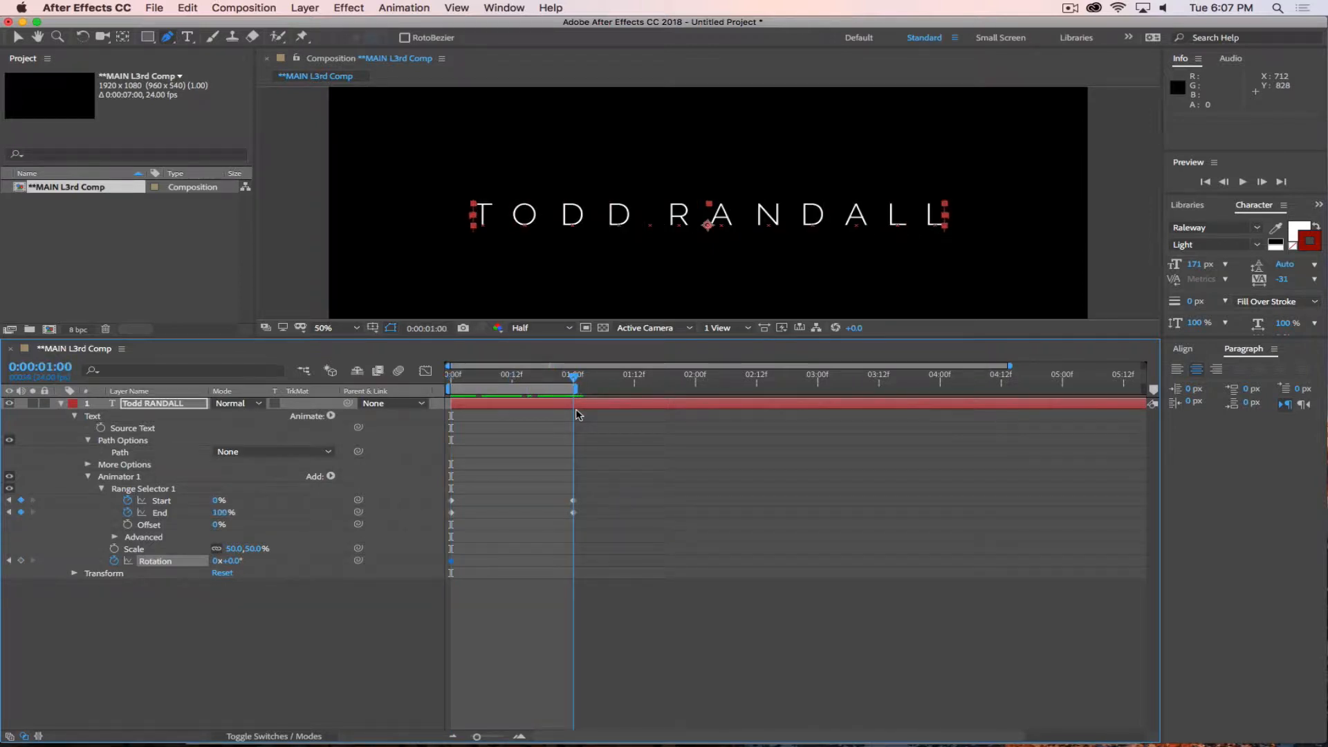
{"action": "left_click", "coordinate": [214, 561]}
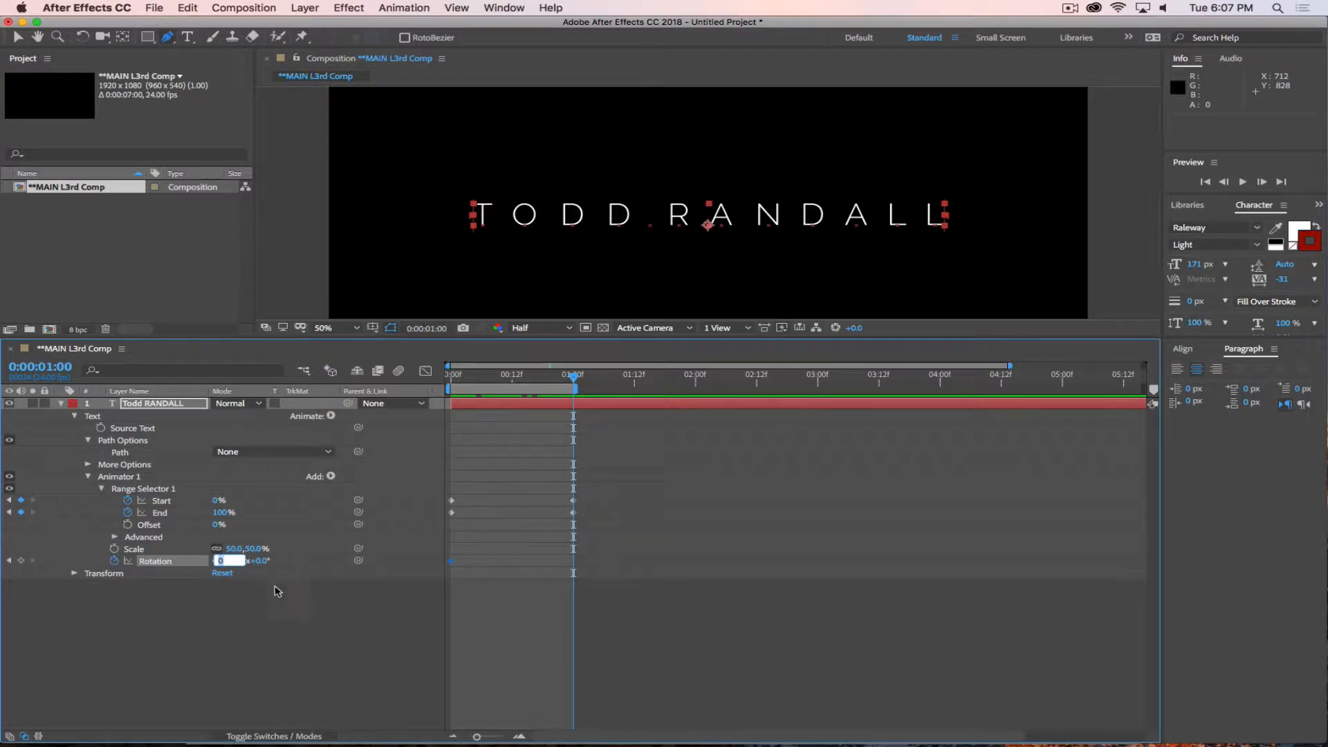
{"action": "type", "text": "1"}
{"action": "key", "text": "Return"}
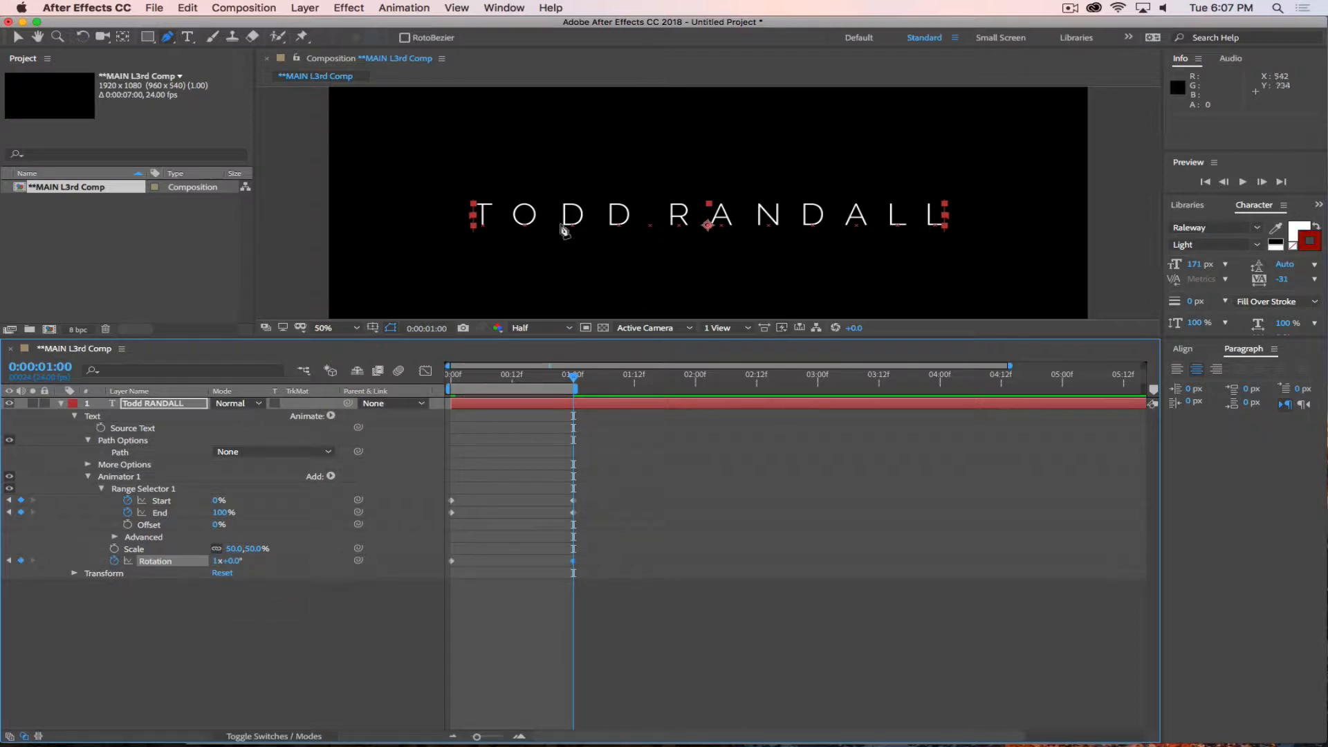
Preview the combined scale and rotation animation and return to frame 0.
{"action": "left_click_drag", "start_coordinate": [571, 377], "coordinate": [451, 378]}
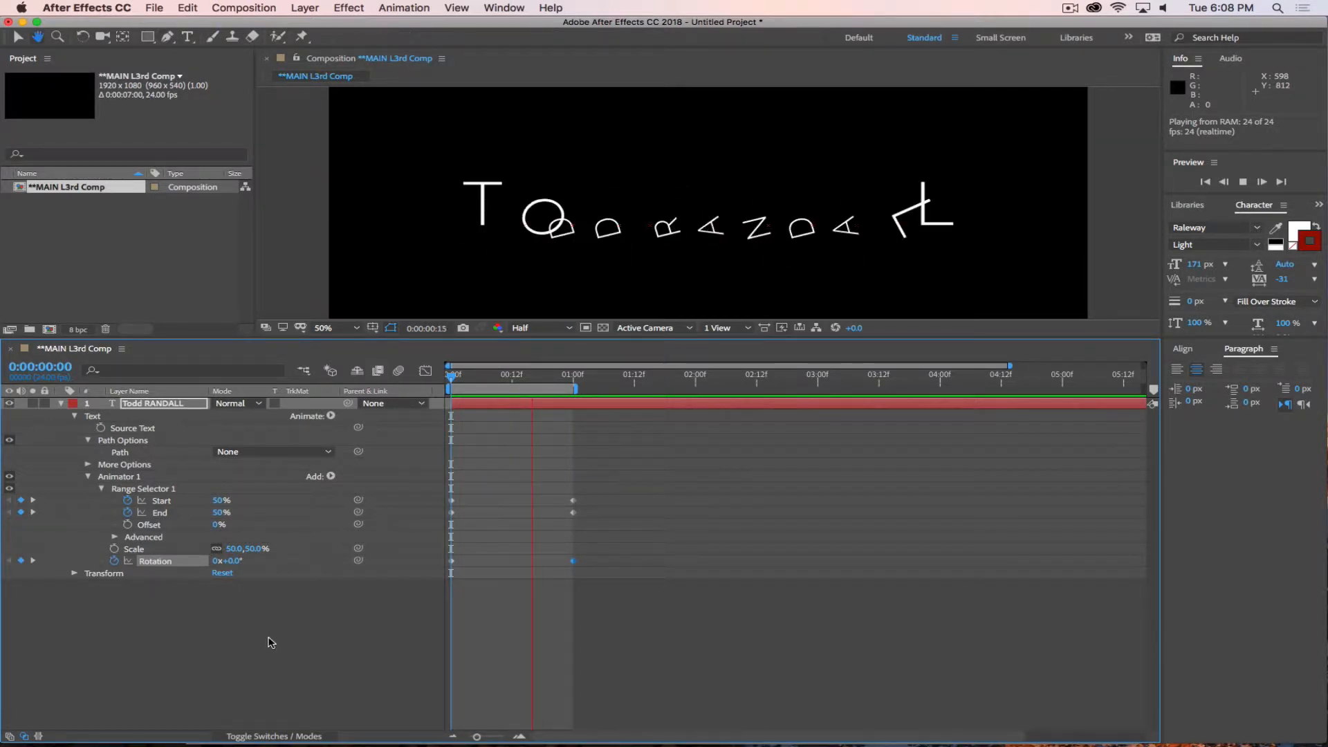
{"action": "key", "text": "space"}
{"action": "left_click_drag", "start_coordinate": [538, 380], "coordinate": [451, 379]}
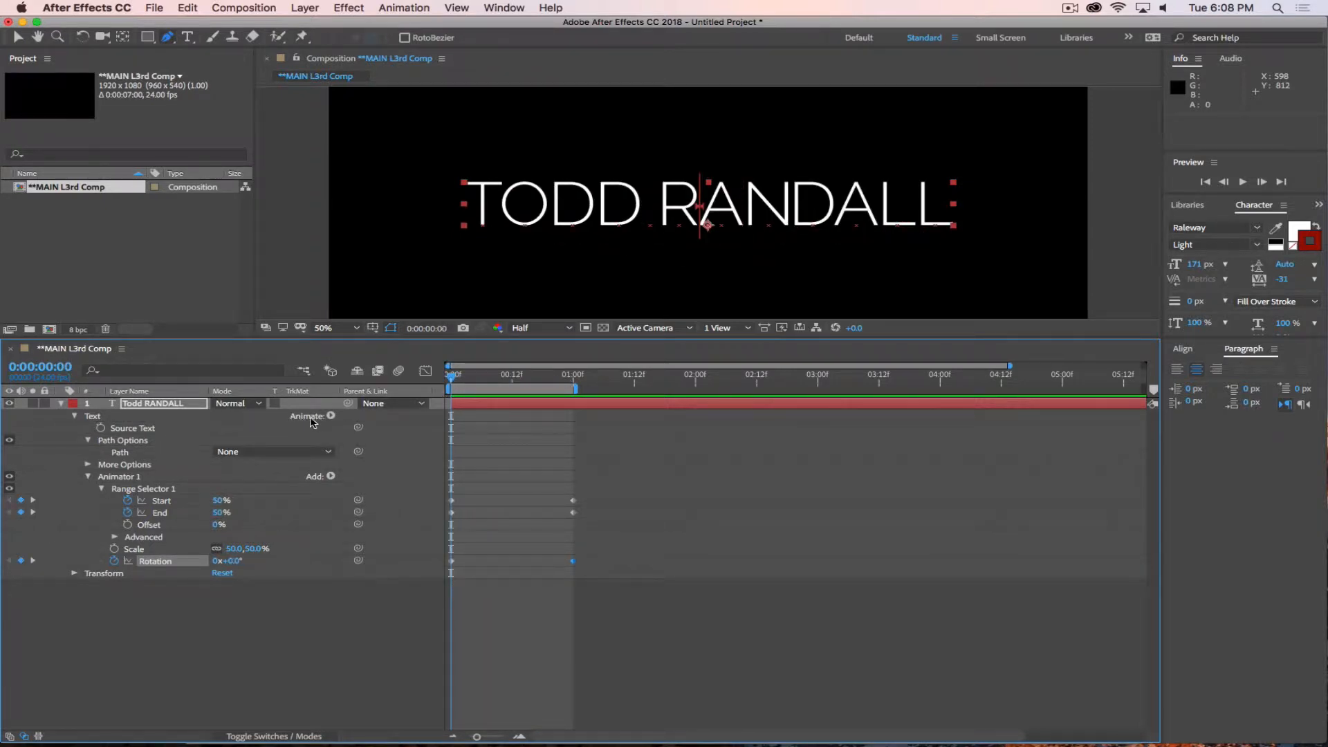
Review the text layer's animator properties, the existing animator's add options and the More Options settings.
{"action": "left_click", "coordinate": [331, 417]}
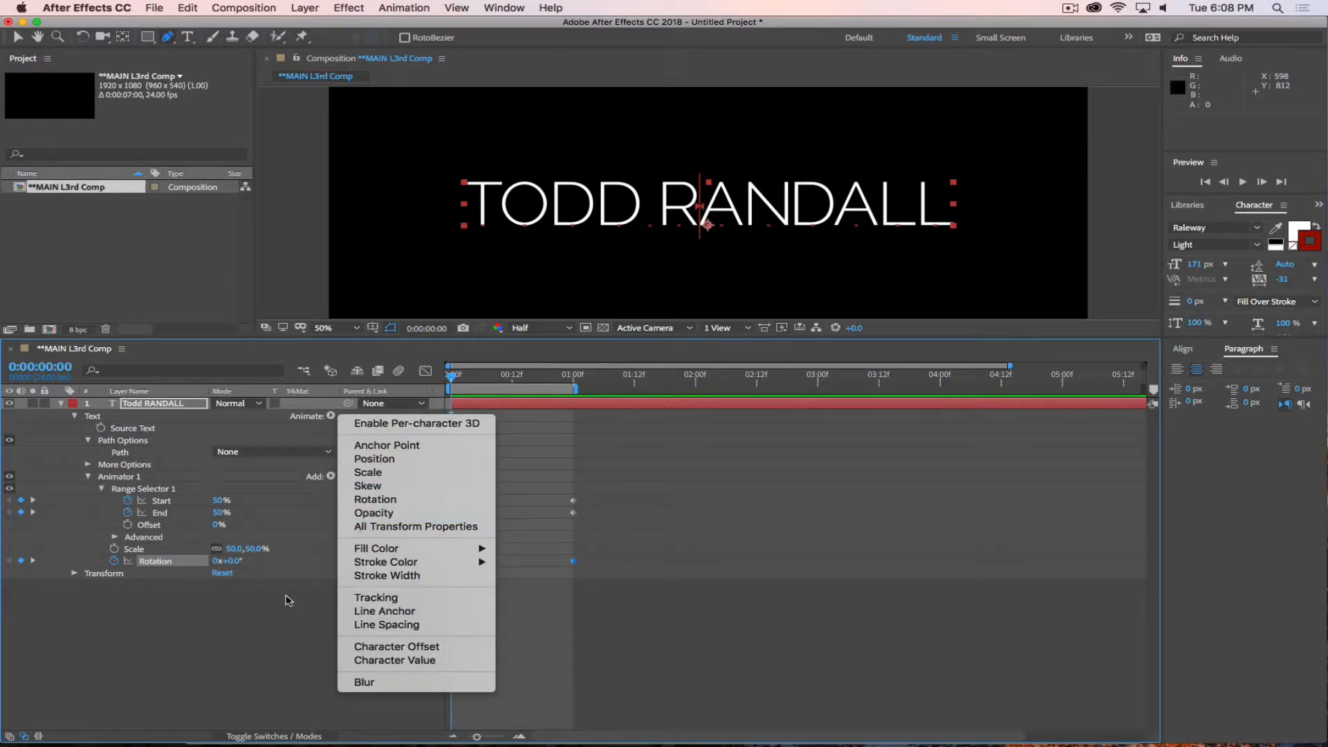
{"action": "left_click", "coordinate": [233, 662]}
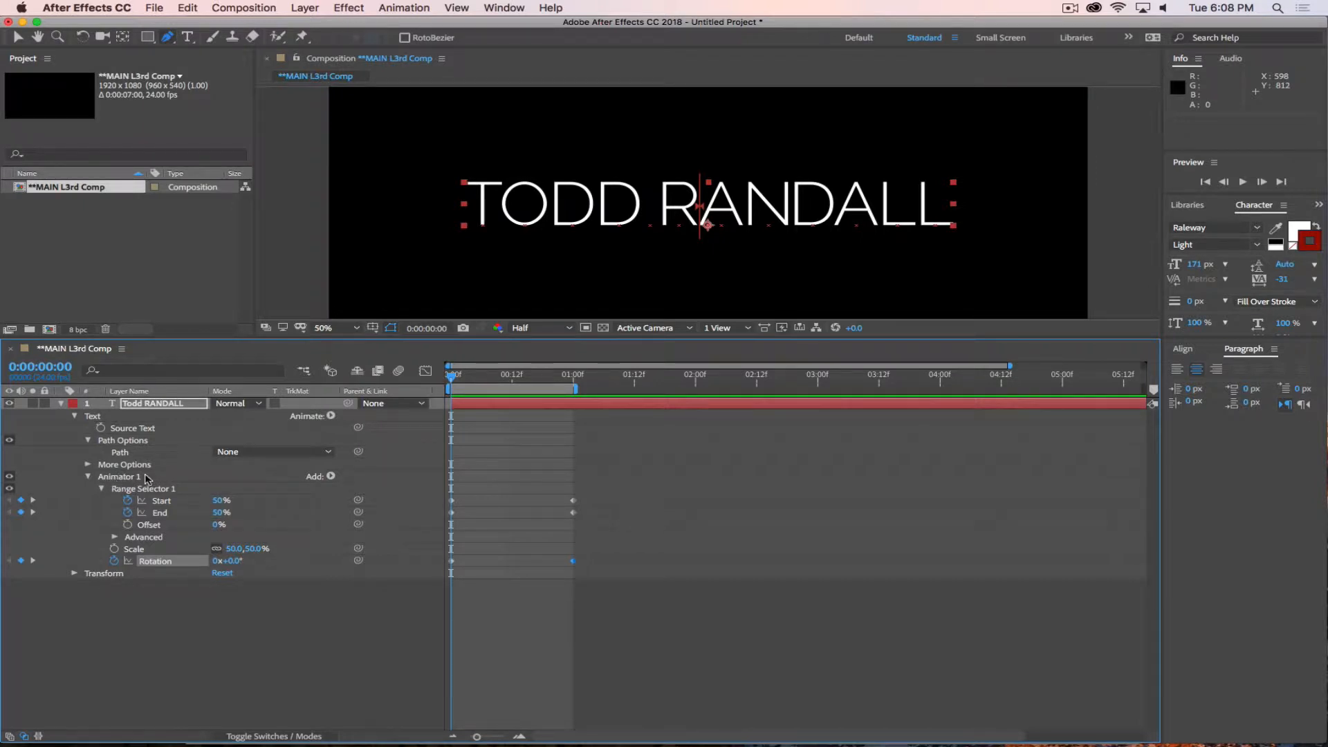
{"action": "left_click", "coordinate": [331, 476]}
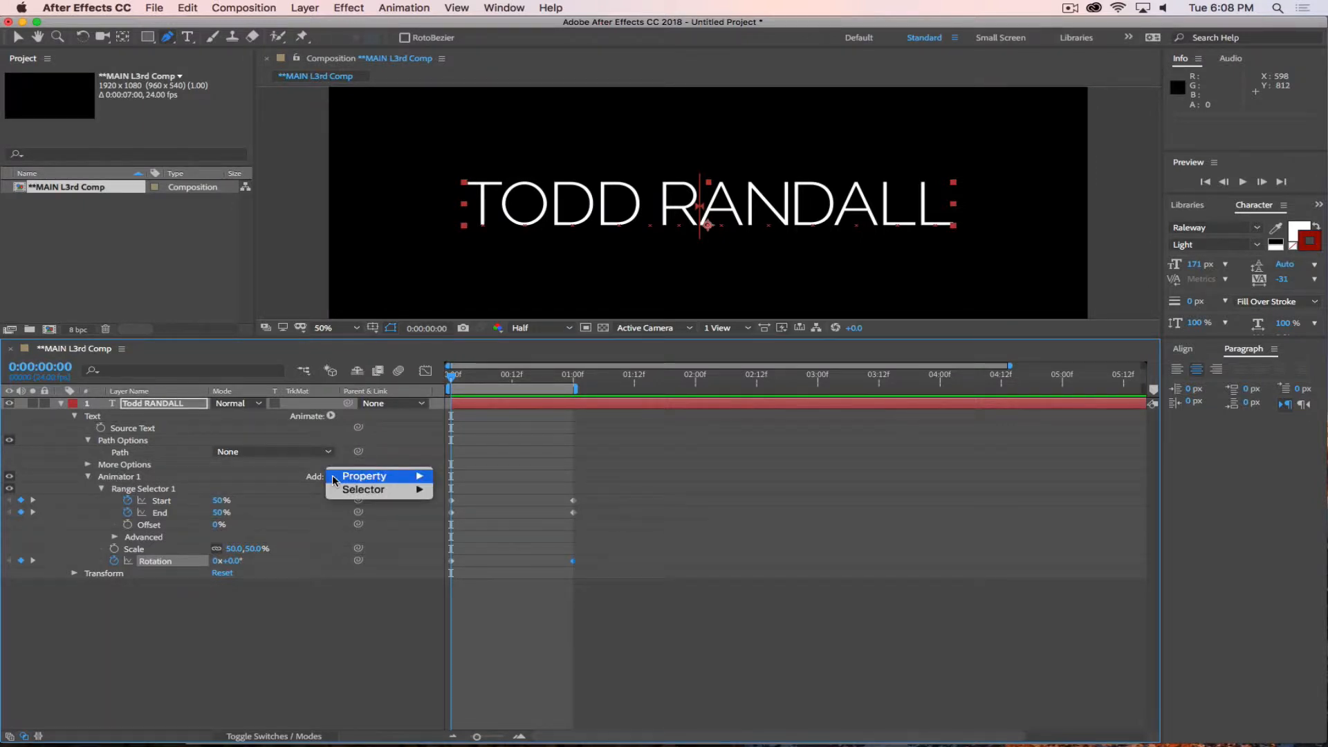
{"action": "mouse_move", "coordinate": [356, 480]}
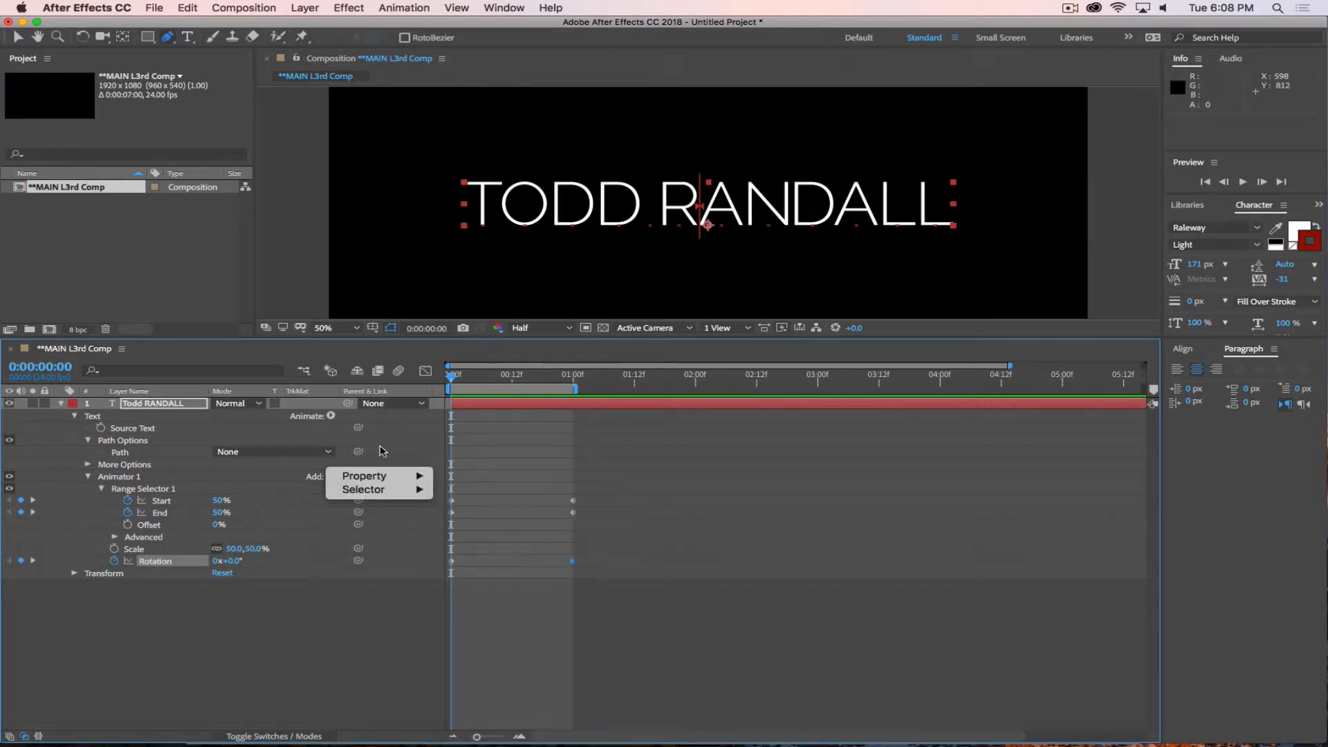
{"action": "left_click", "coordinate": [311, 477]}
{"action": "left_click", "coordinate": [331, 415]}
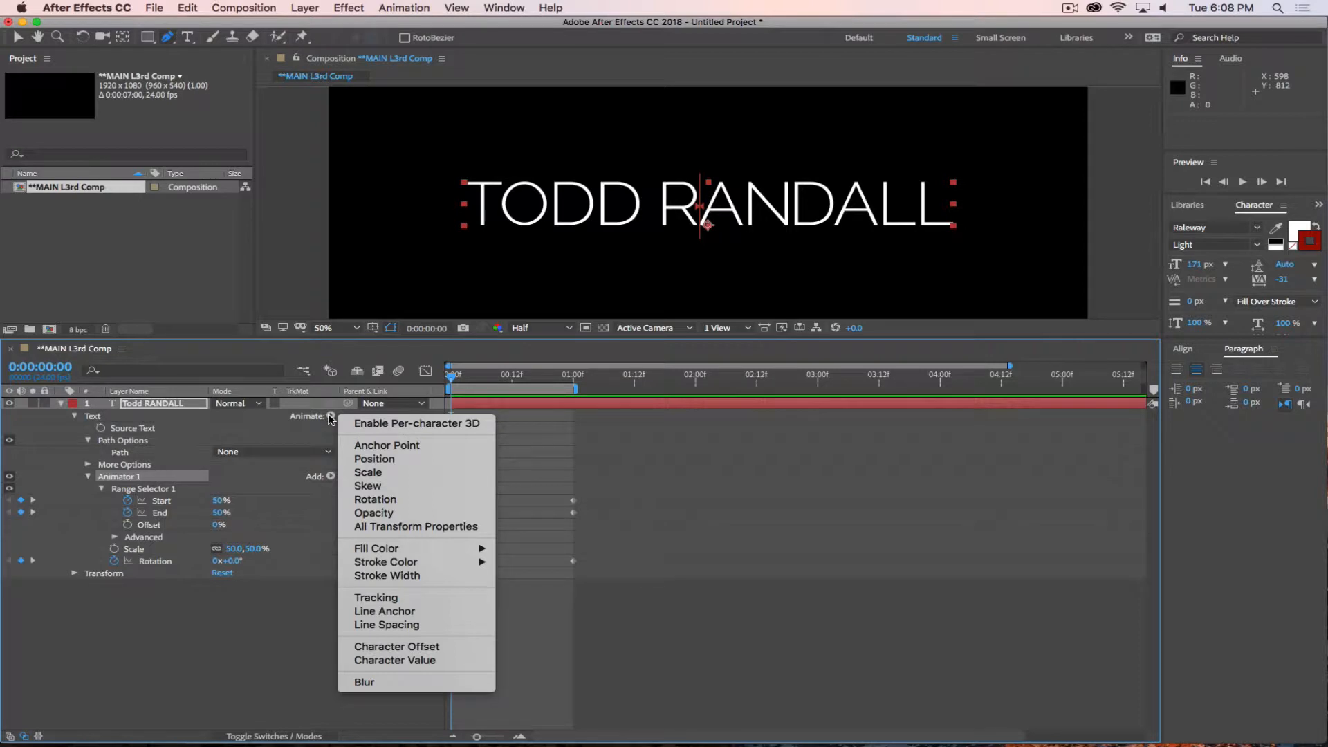
{"action": "left_click", "coordinate": [254, 648]}
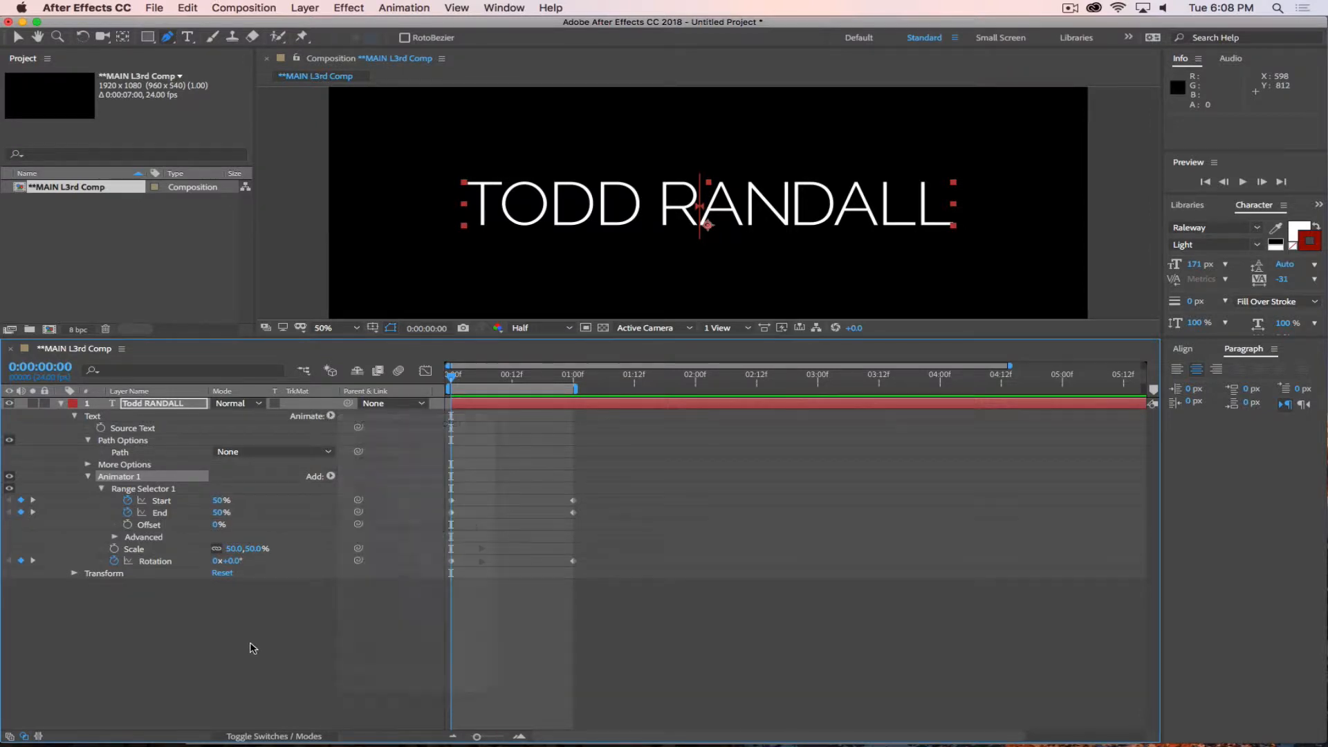
{"action": "left_click", "coordinate": [88, 465]}
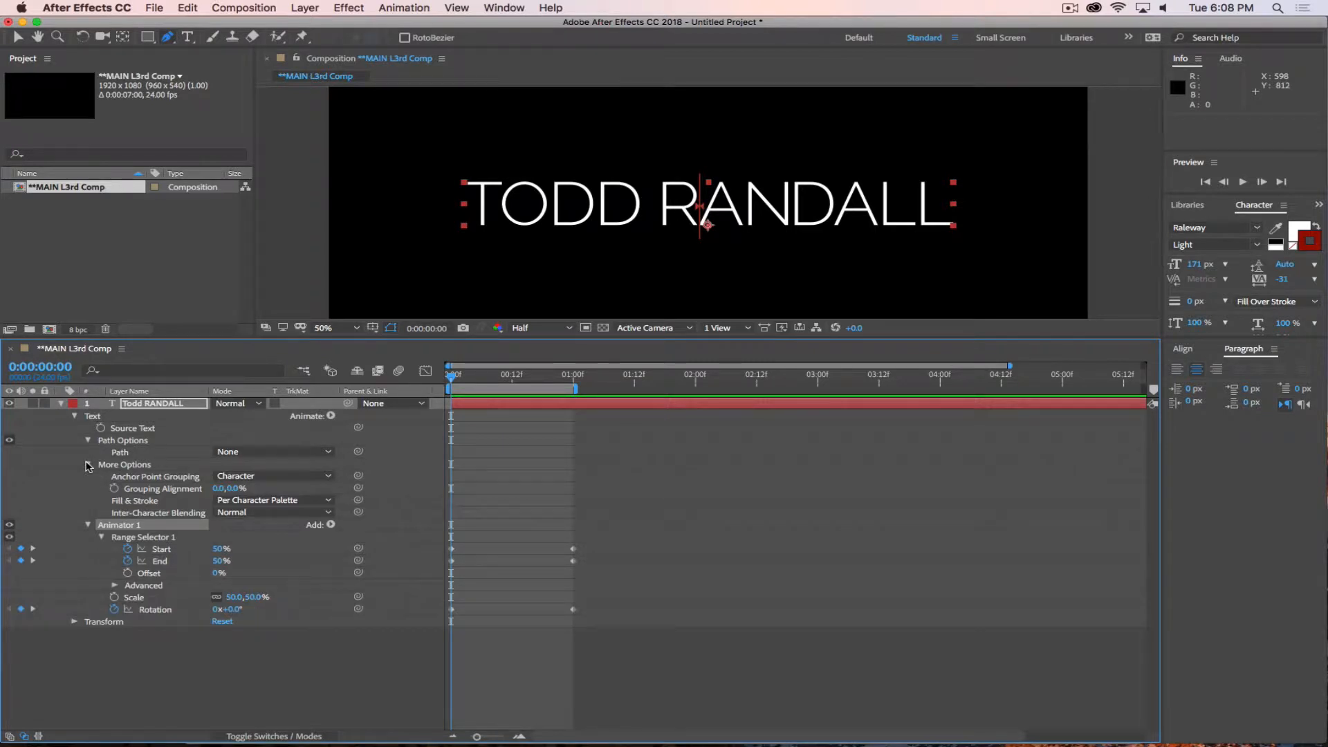
{"action": "left_click", "coordinate": [88, 465]}
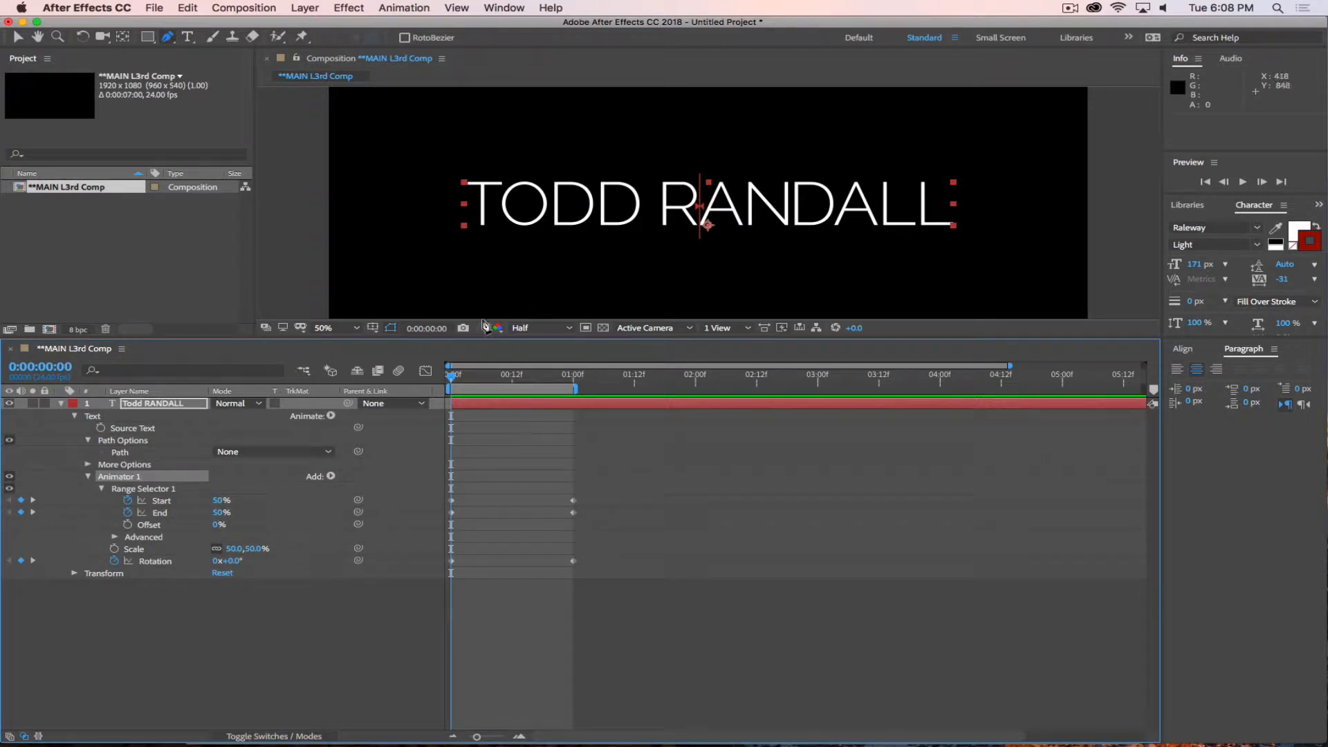
Set the animator's Rotation keyframe at 1 second to three full revolutions and play back the animation.
{"action": "left_click_drag", "start_coordinate": [454, 377], "coordinate": [575, 403]}
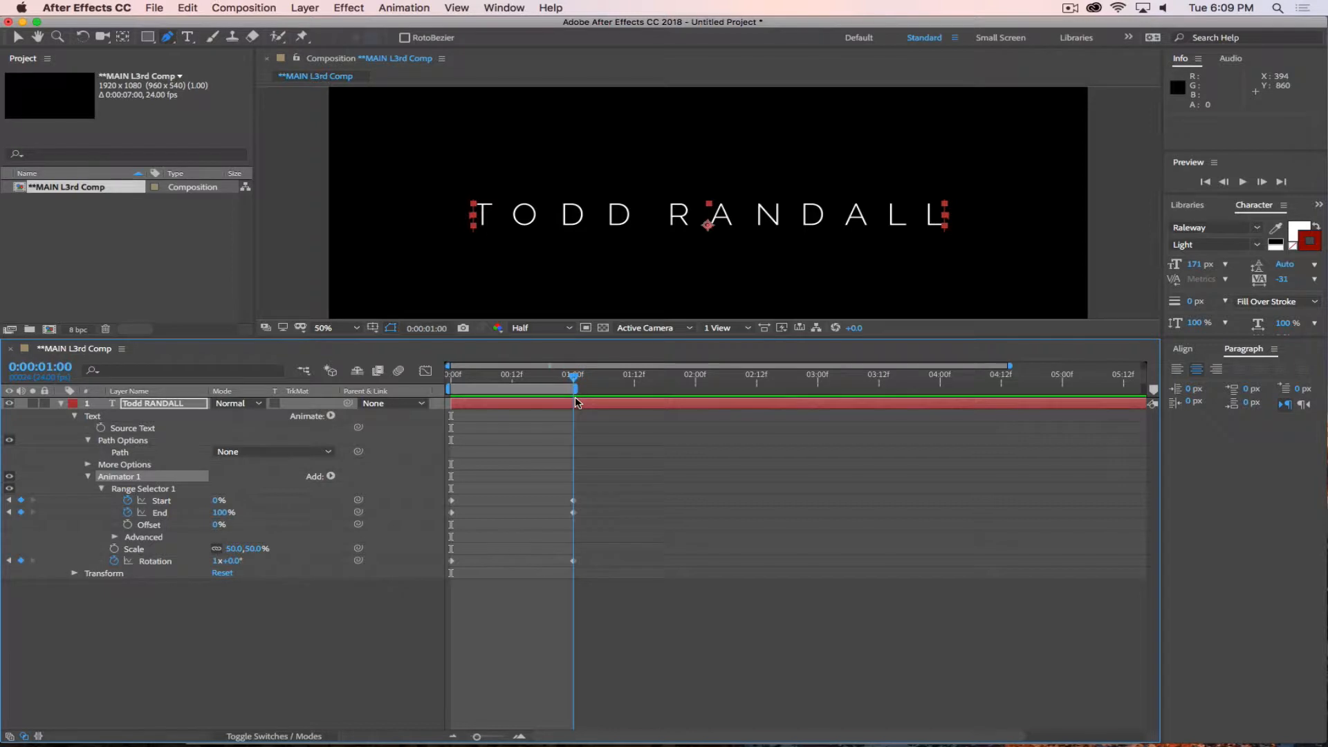
{"action": "left_click", "coordinate": [213, 561]}
{"action": "key", "text": "Return"}
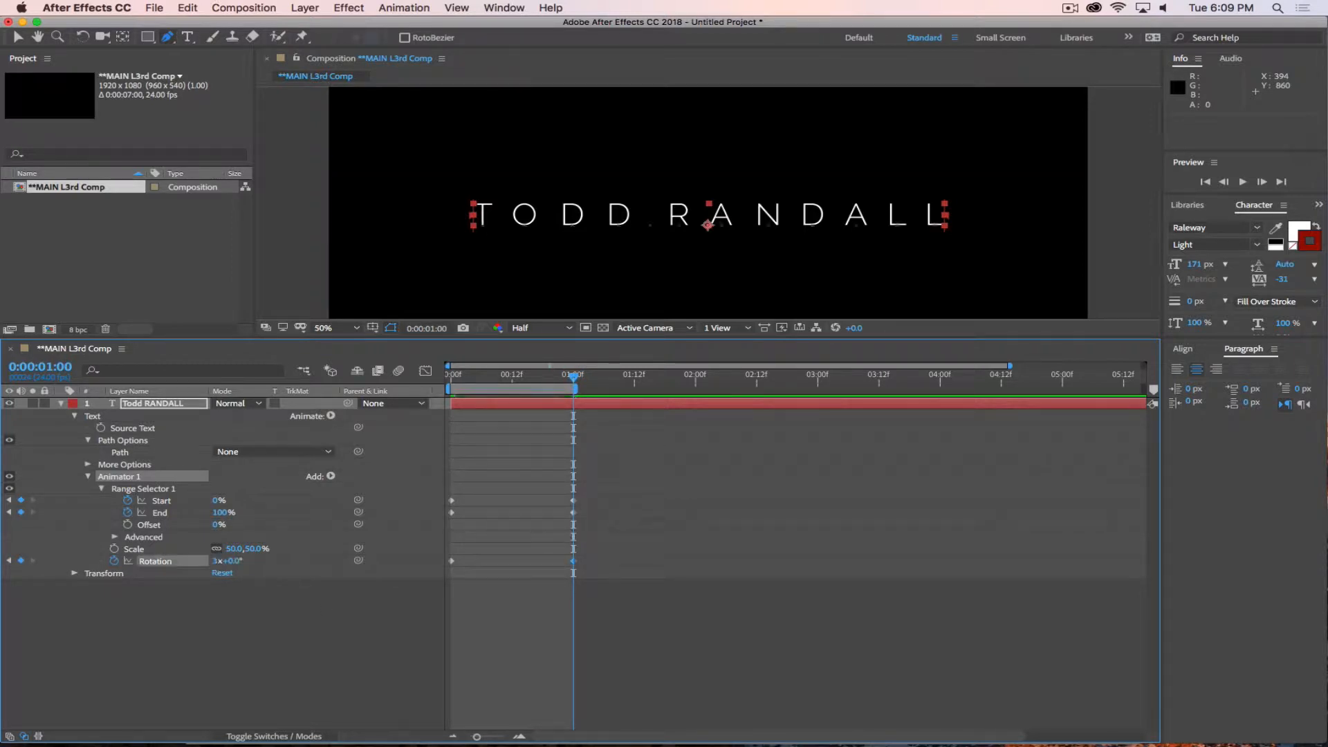
{"action": "left_click_drag", "start_coordinate": [571, 377], "coordinate": [451, 377]}
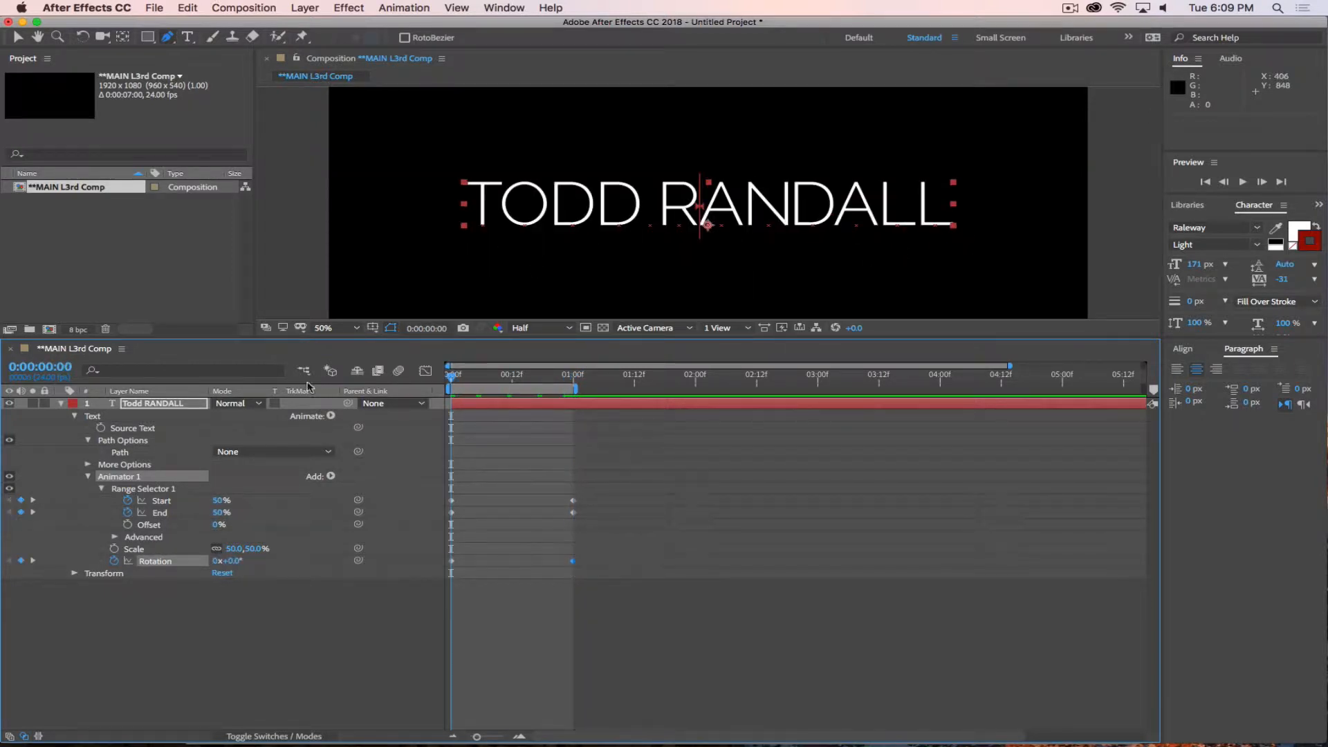
{"action": "key", "text": "space"}
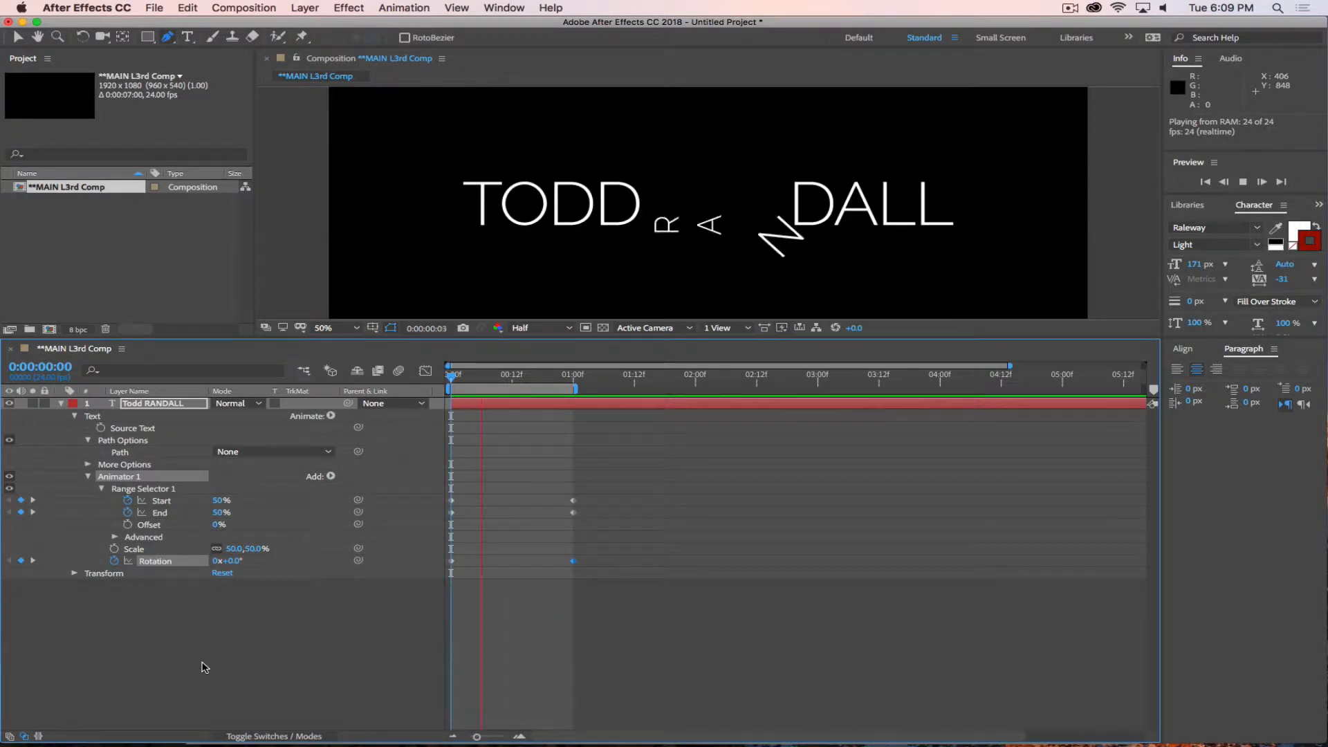
{"action": "key", "text": "space"}
Extend the work area to 2 seconds and preview the animation over the longer range.
{"action": "left_click_drag", "start_coordinate": [577, 387], "coordinate": [702, 389]}
{"action": "key", "text": "space"}
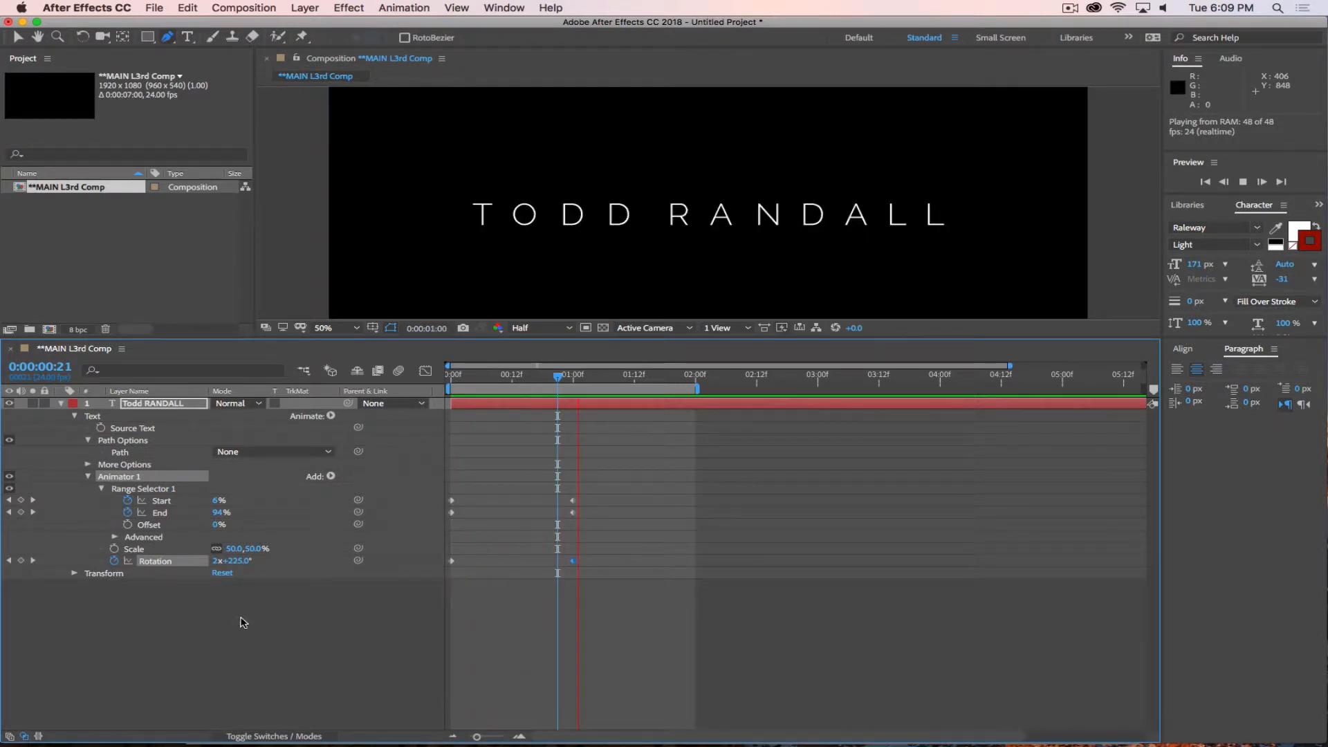
{"action": "key", "text": "space"}
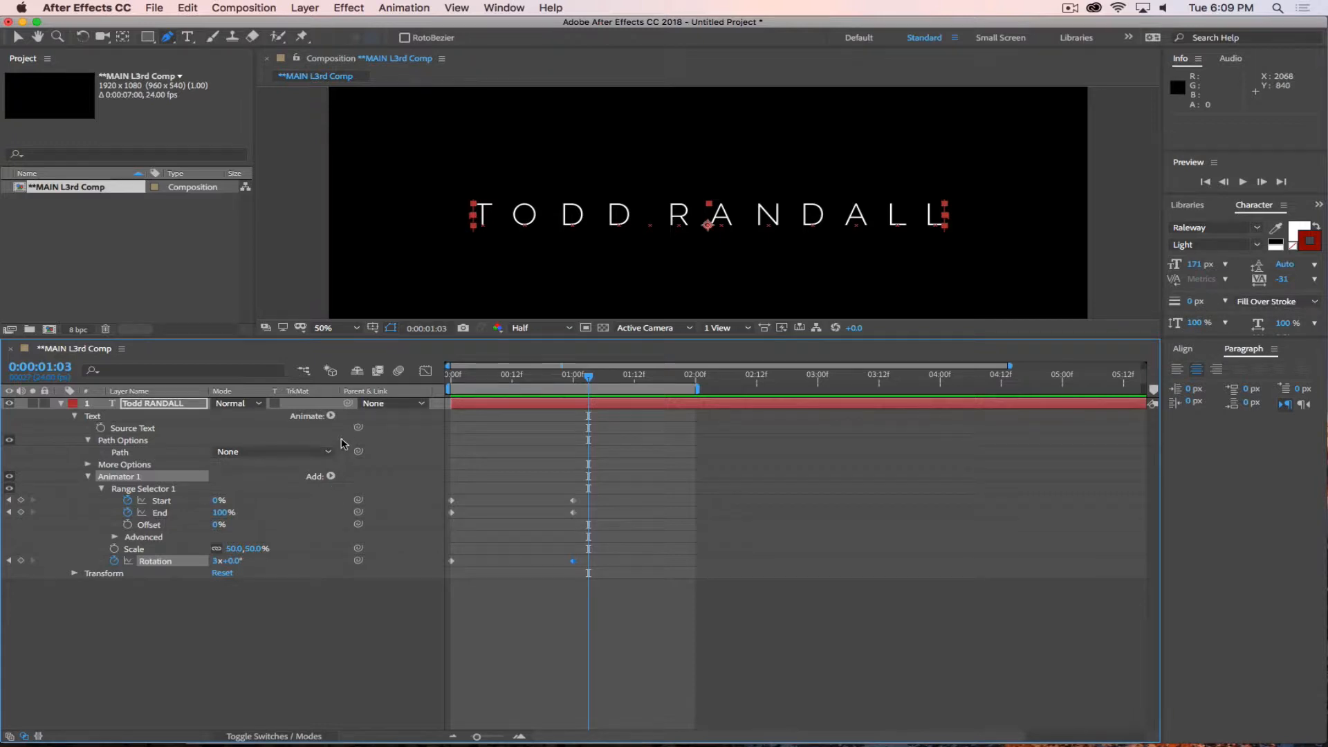
Add Tracking to the text animator and keyframe Tracking Amount at 0 on frame 0.
{"action": "left_click", "coordinate": [330, 416]}
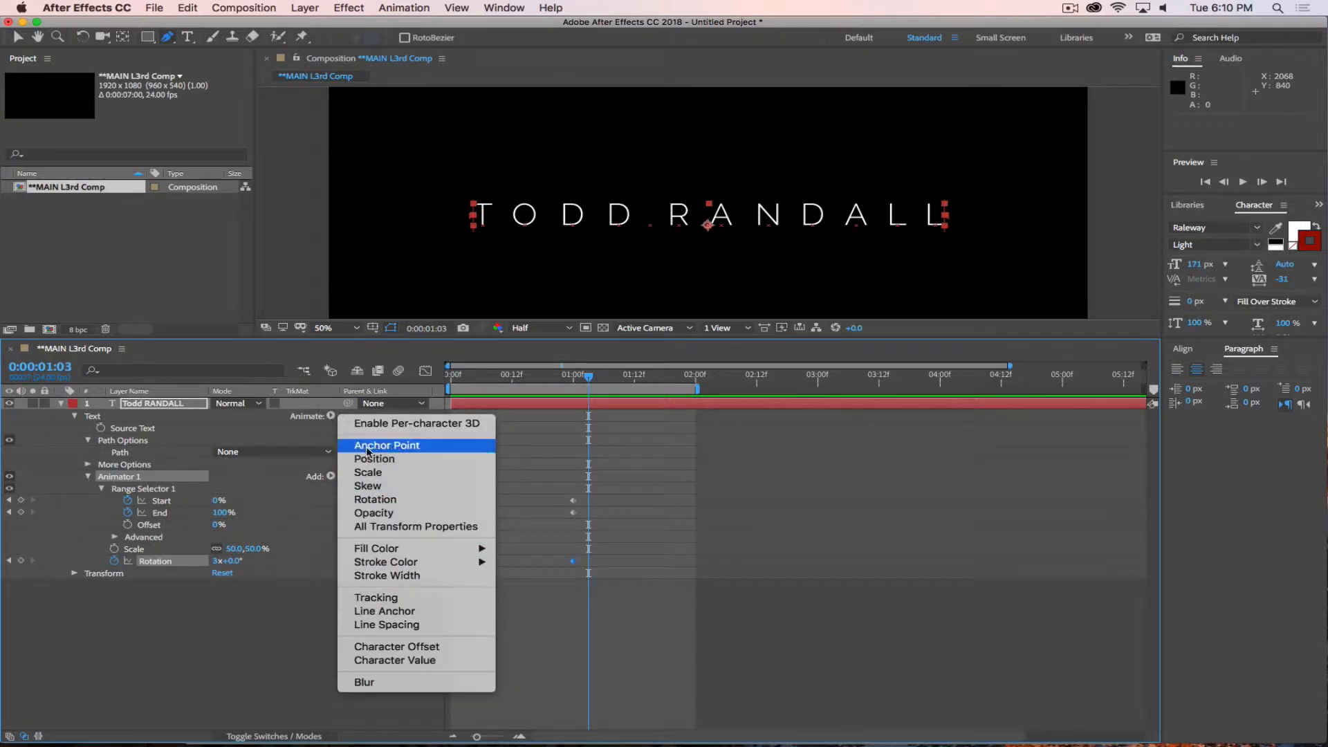
{"action": "left_click", "coordinate": [381, 599]}
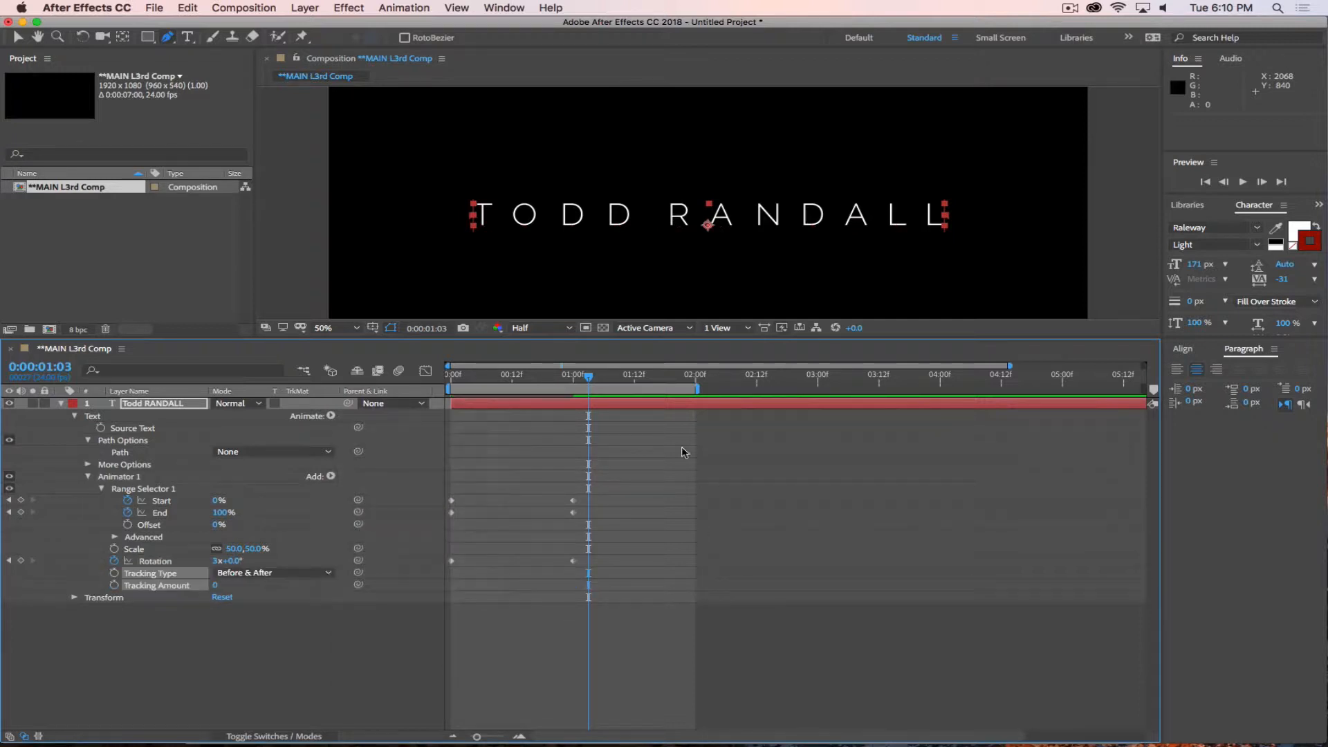
{"action": "mouse_move", "coordinate": [587, 378]}
{"action": "left_mouse_down"}
{"action": "mouse_move", "coordinate": [402, 375]}
{"action": "mouse_move", "coordinate": [573, 394]}
{"action": "left_mouse_up"}
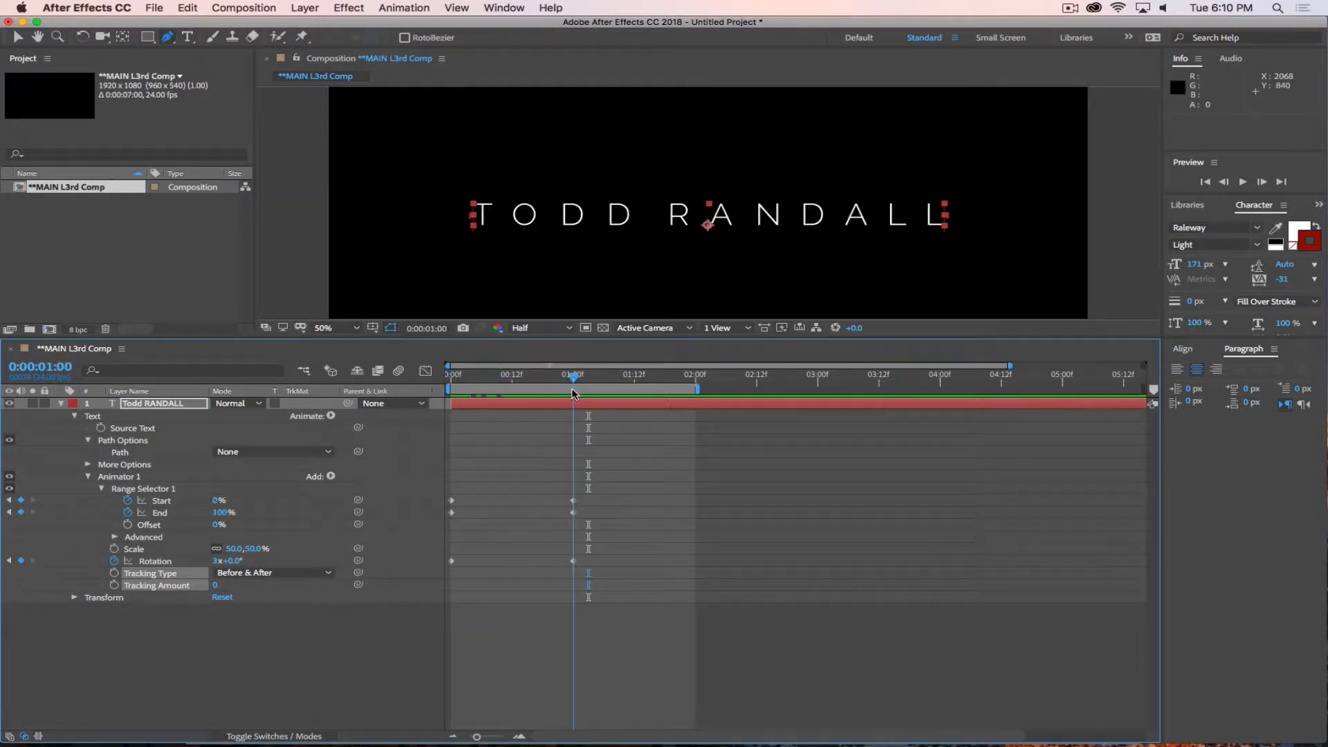
{"action": "left_click", "coordinate": [273, 638]}
{"action": "left_click", "coordinate": [453, 377]}
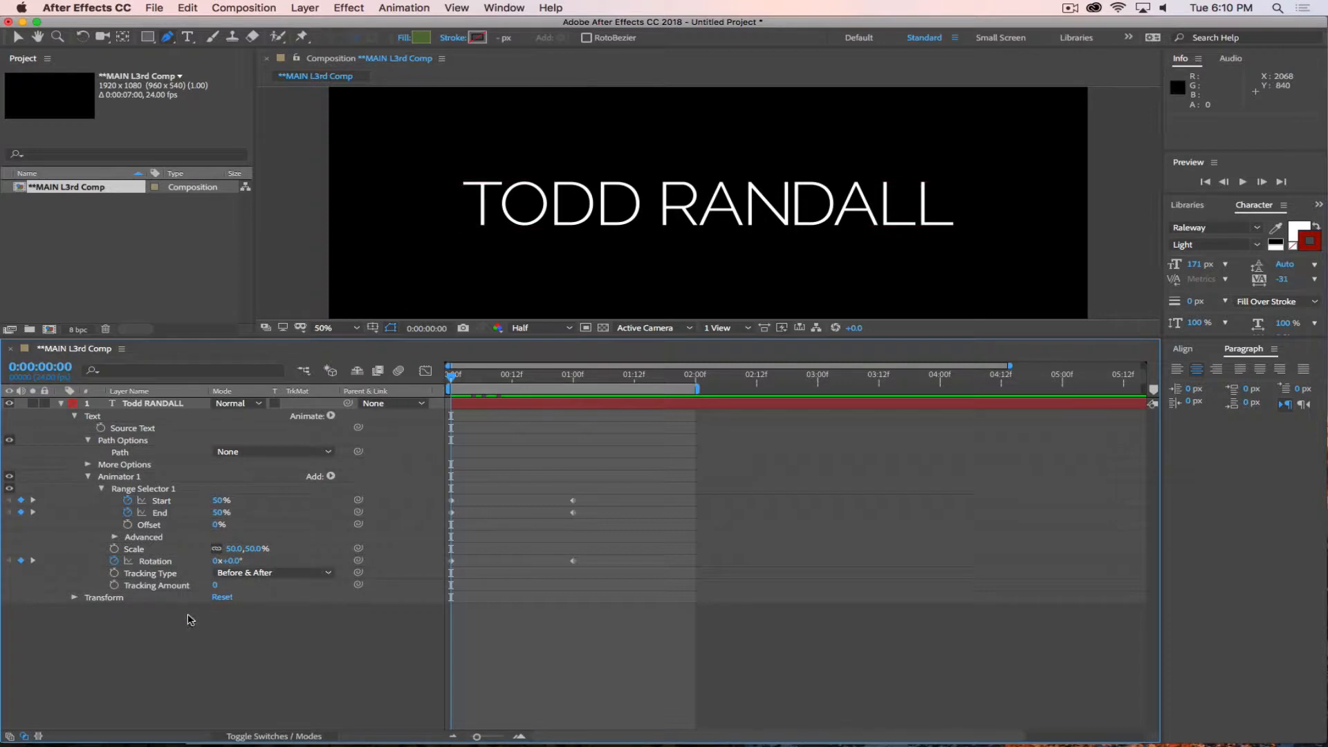
{"action": "left_click", "coordinate": [114, 584]}
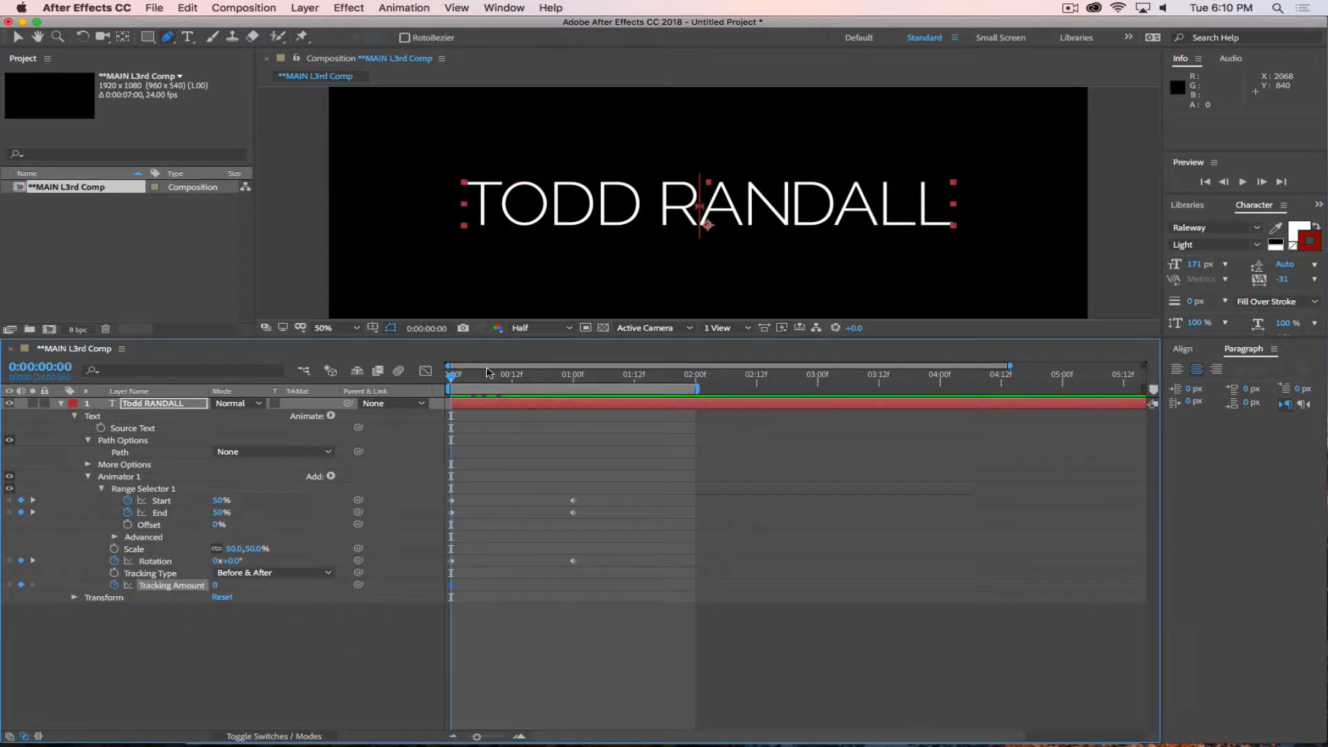
Move the Tracking Amount keyframe from frame 0 to frame 16 and set Tracking Amount to -36 at 1 second.
{"action": "left_click", "coordinate": [511, 378]}
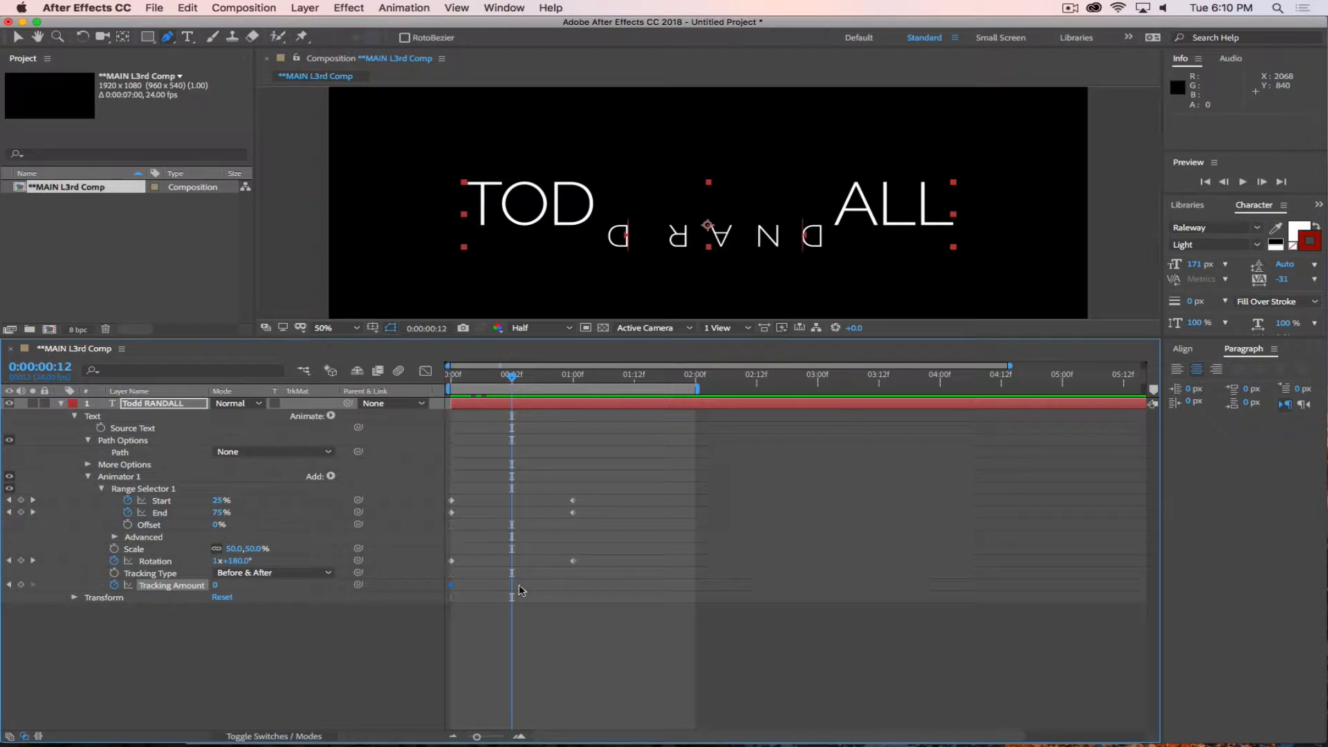
{"action": "left_click_drag", "start_coordinate": [454, 590], "coordinate": [535, 596]}
{"action": "left_click", "coordinate": [531, 378]}
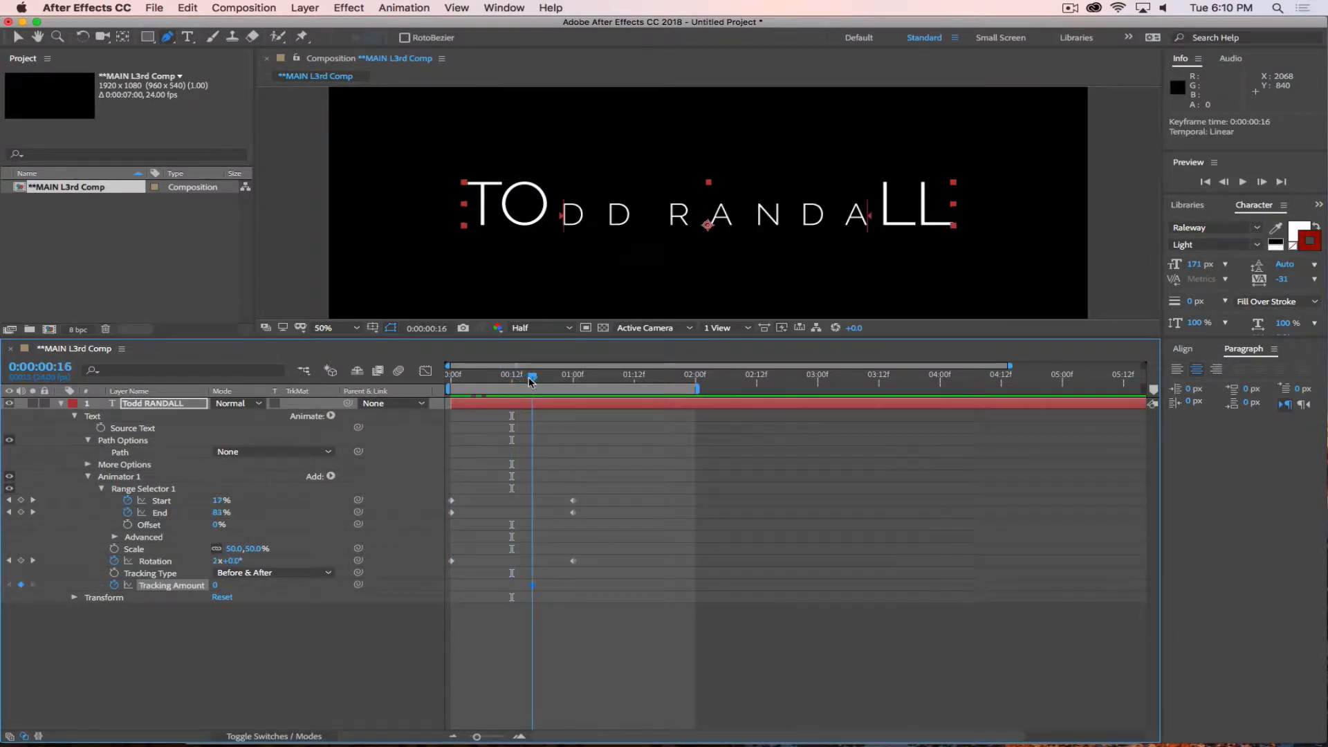
{"action": "left_click_drag", "start_coordinate": [531, 379], "coordinate": [571, 380]}
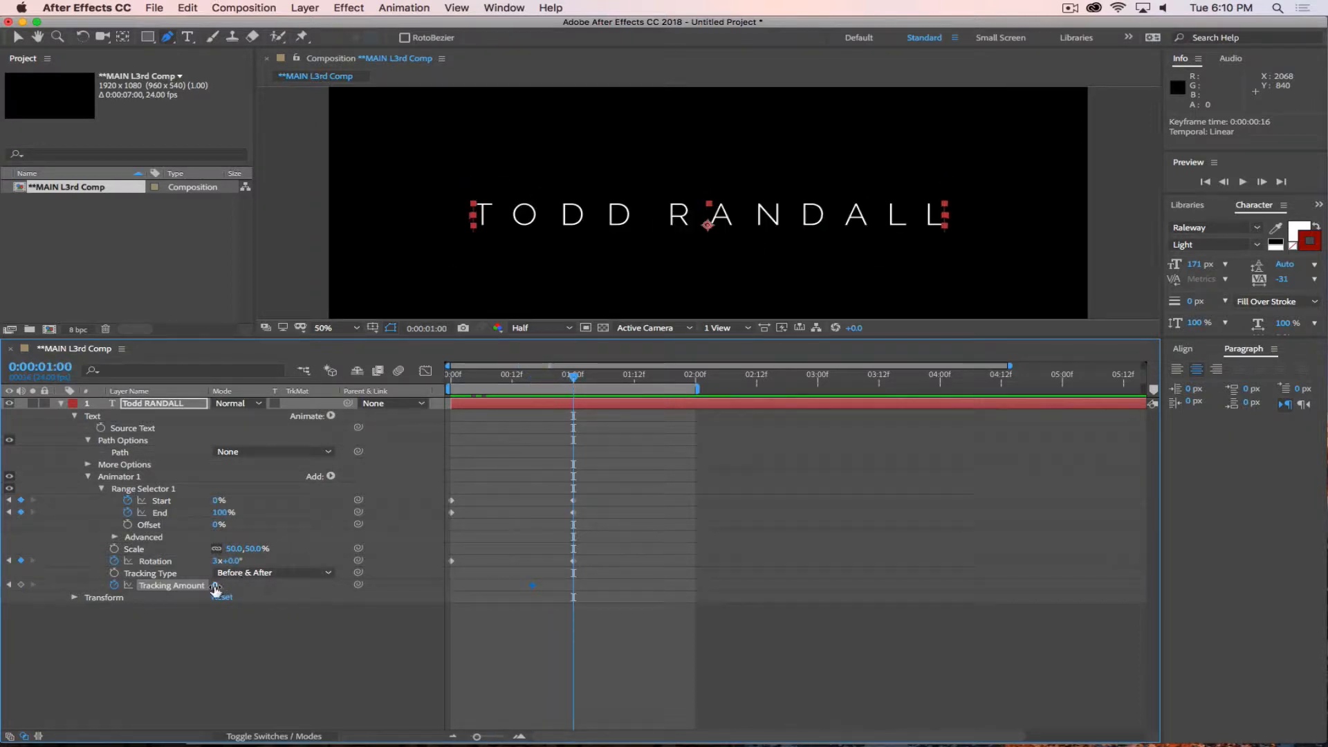
{"action": "left_click_drag", "start_coordinate": [216, 589], "coordinate": [192, 592]}
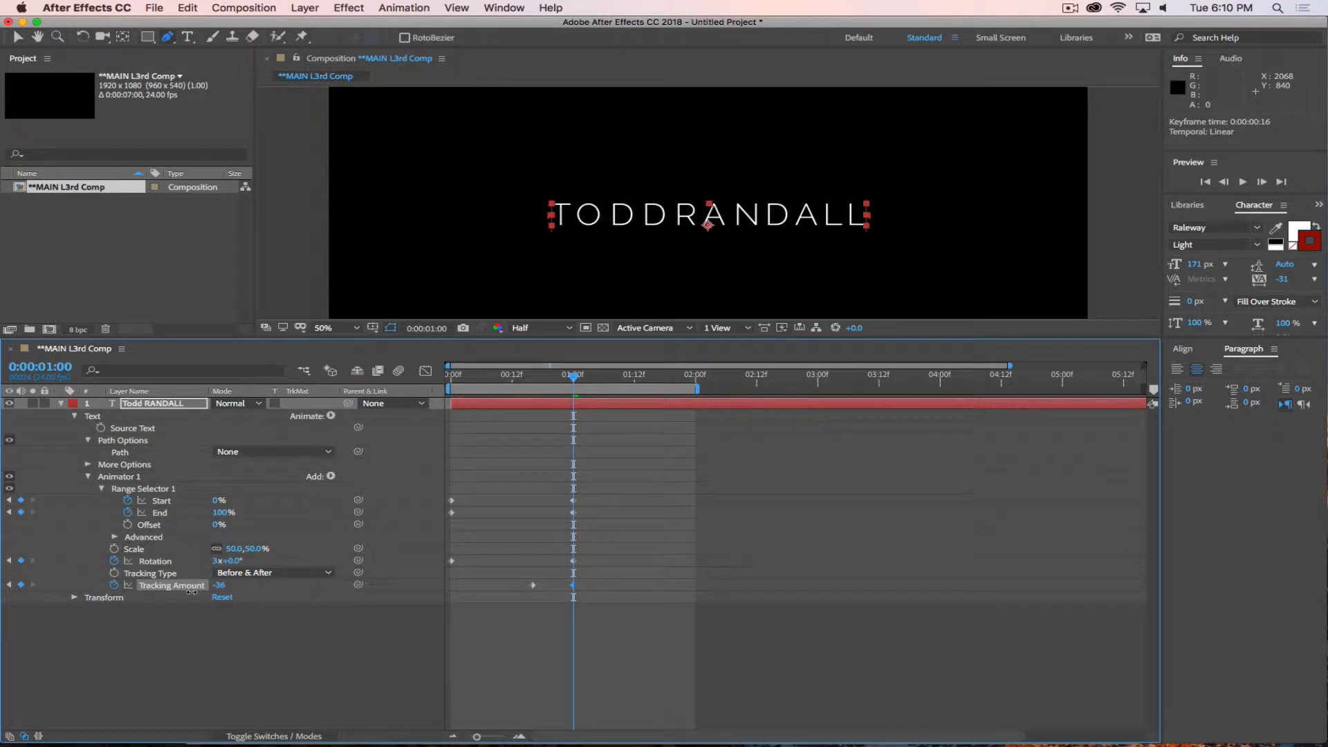
Try the Before tracking type and switch Tracking Type back to Before & After.
{"action": "left_click", "coordinate": [258, 574]}
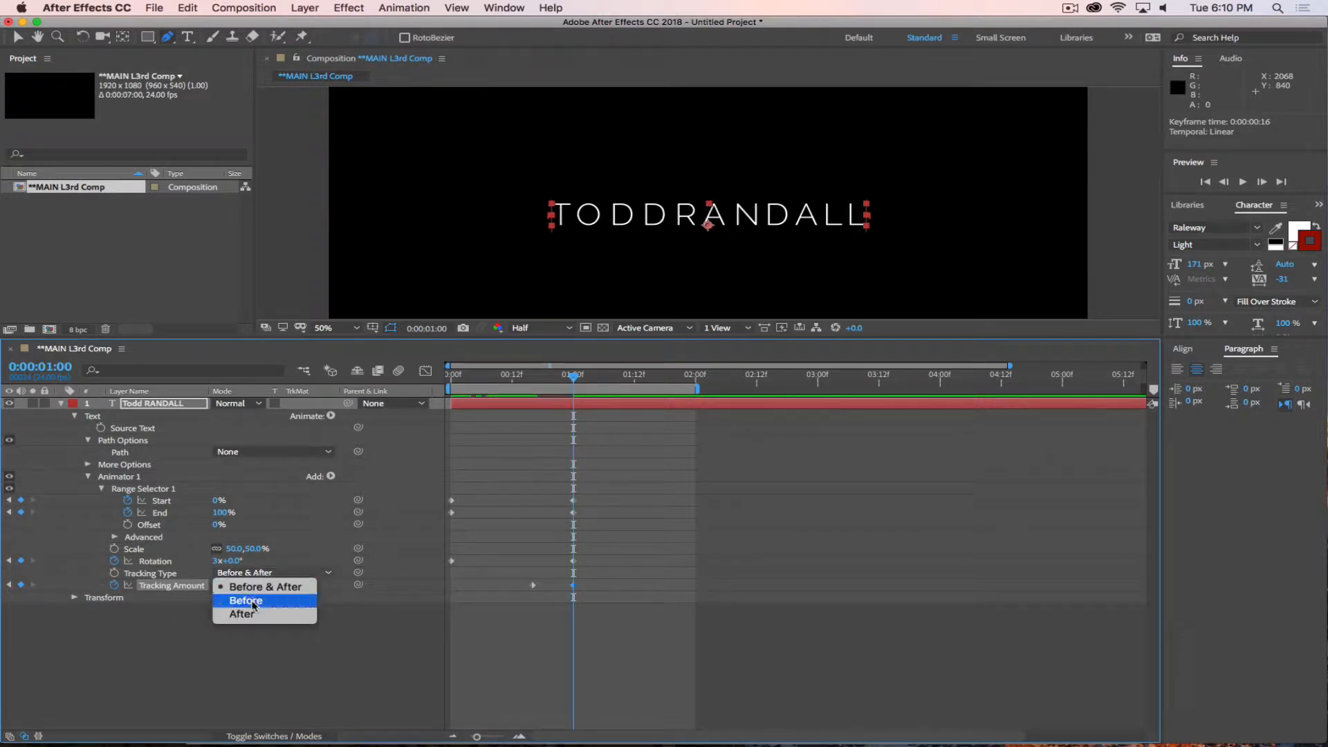
{"action": "left_click", "coordinate": [246, 601]}
{"action": "left_click", "coordinate": [258, 577]}
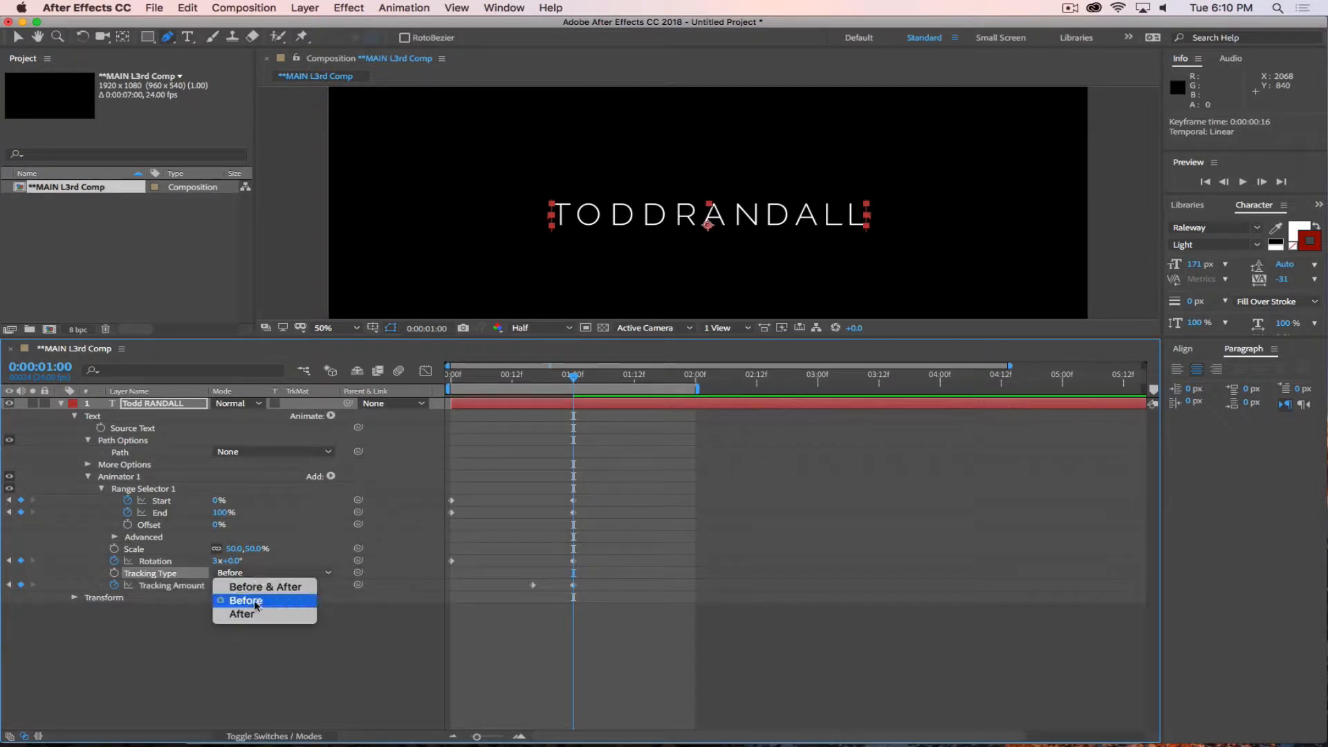
{"action": "left_click", "coordinate": [262, 585]}
Apply Easy Ease Out to the Tracking Amount keyframe at frame 16 and Easy Ease In to the one at 1 second, and preview the result.
{"action": "left_click_drag", "start_coordinate": [590, 375], "coordinate": [532, 413]}
{"action": "right_click", "coordinate": [532, 587]}
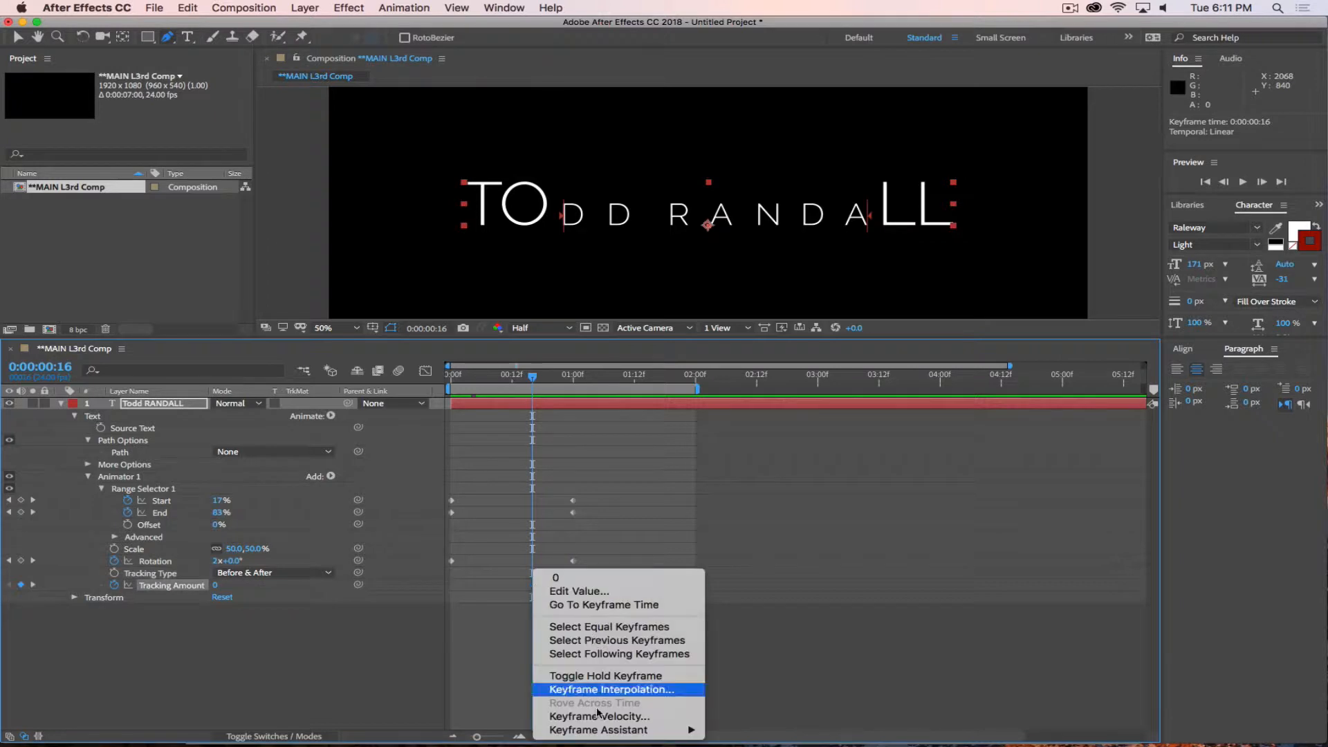
{"action": "mouse_move", "coordinate": [614, 732]}
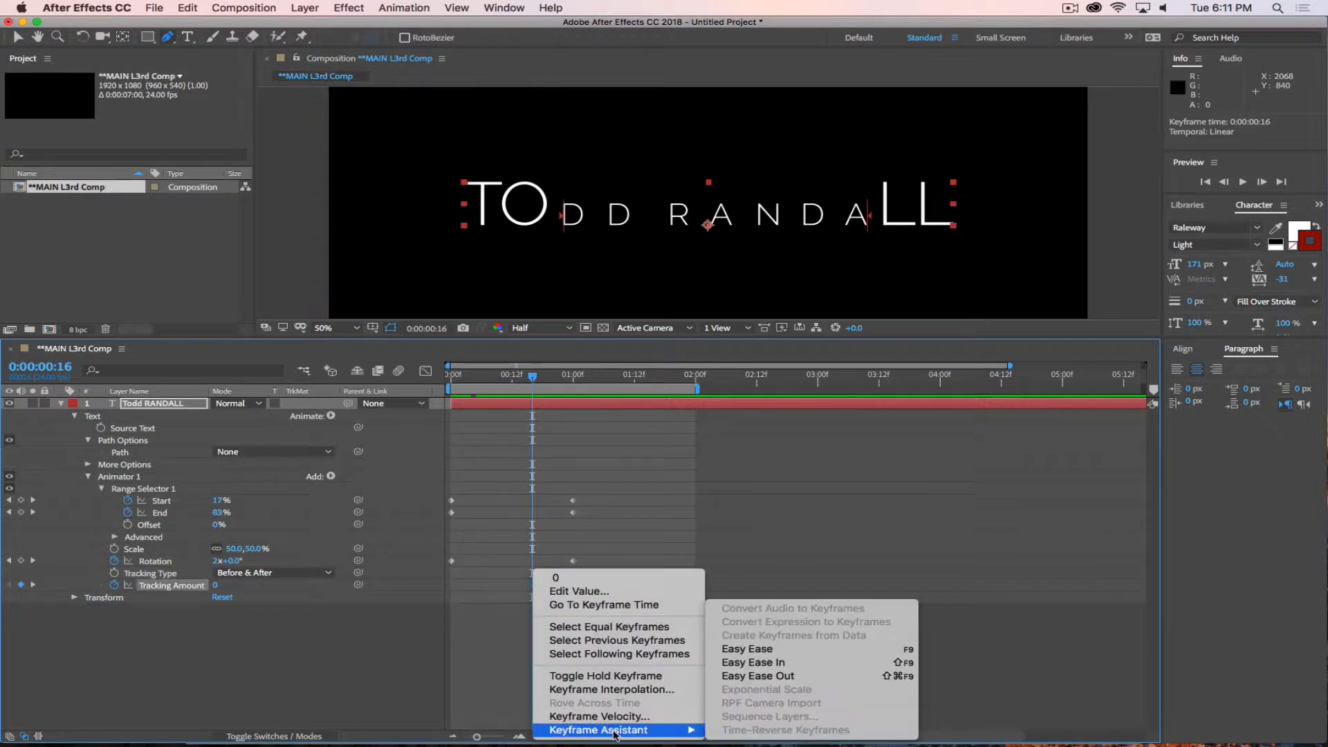
{"action": "left_click", "coordinate": [761, 677]}
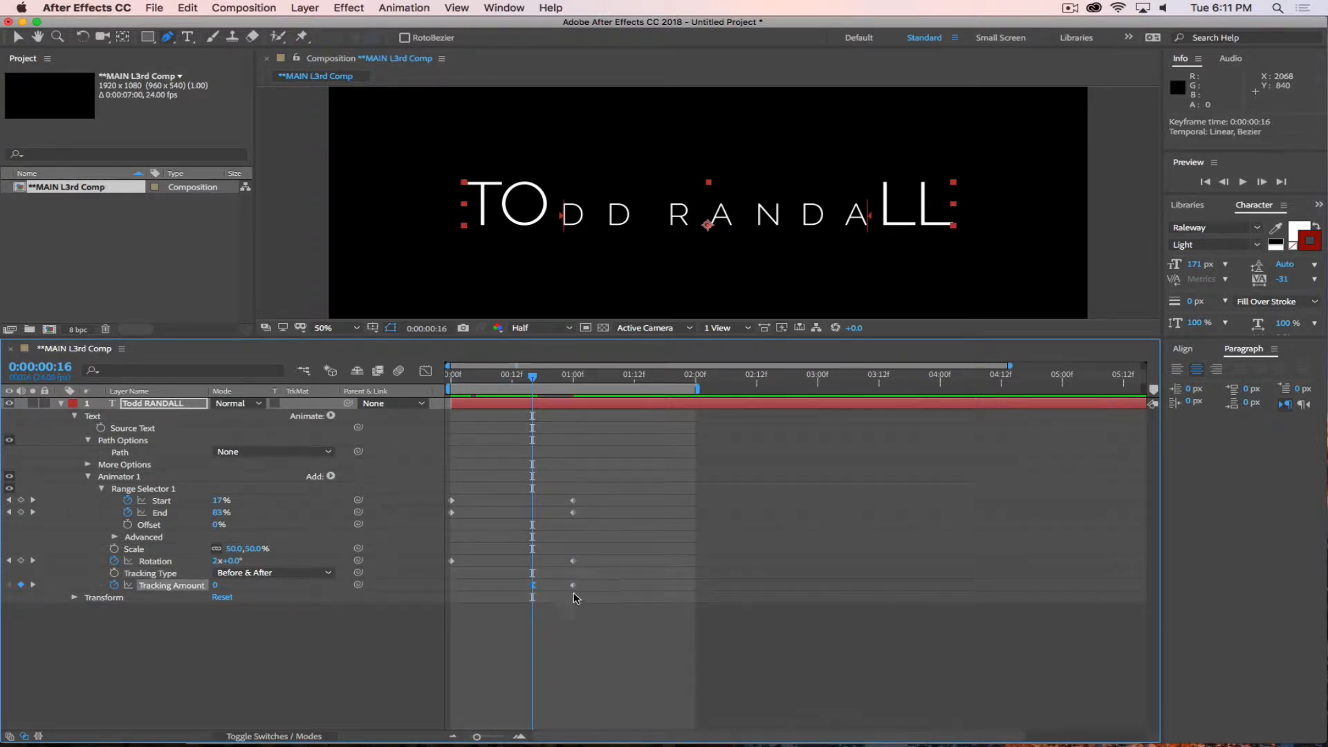
{"action": "right_click", "coordinate": [572, 588]}
{"action": "mouse_move", "coordinate": [690, 730]}
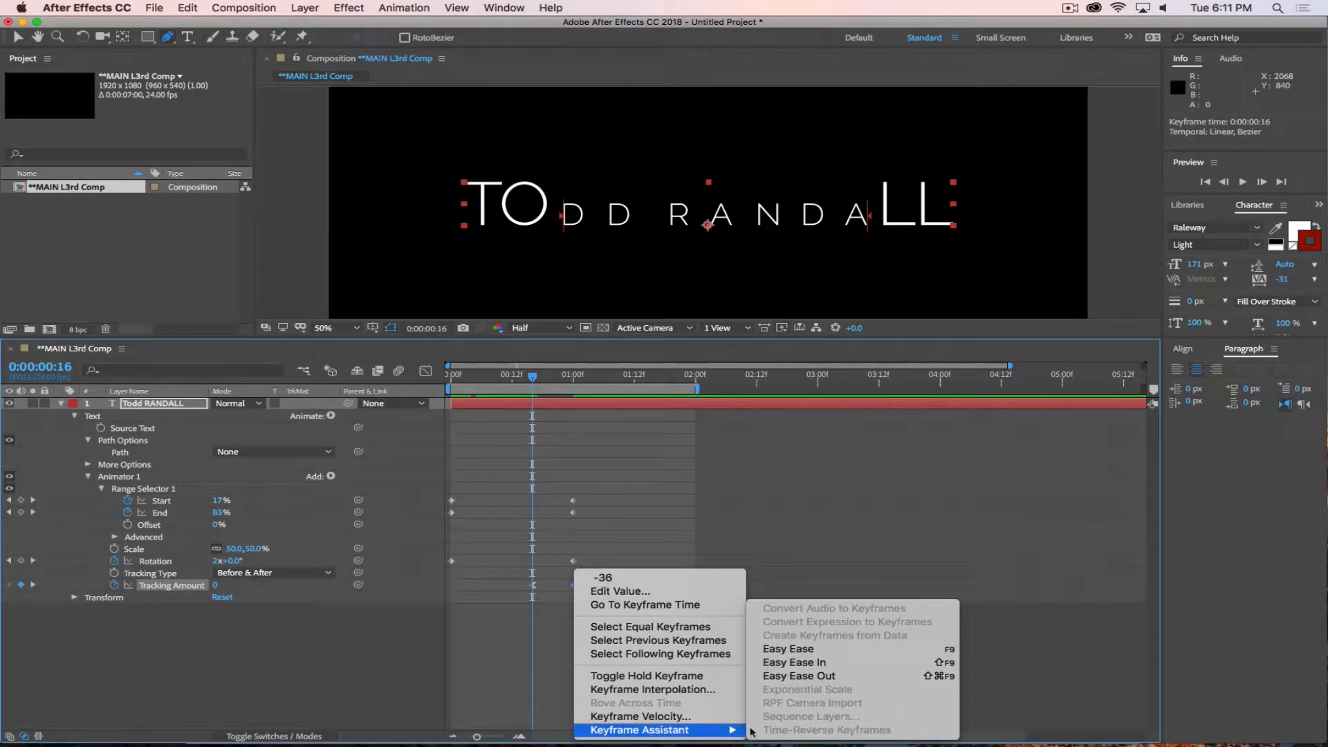
{"action": "left_click", "coordinate": [810, 670]}
{"action": "key", "text": "space"}
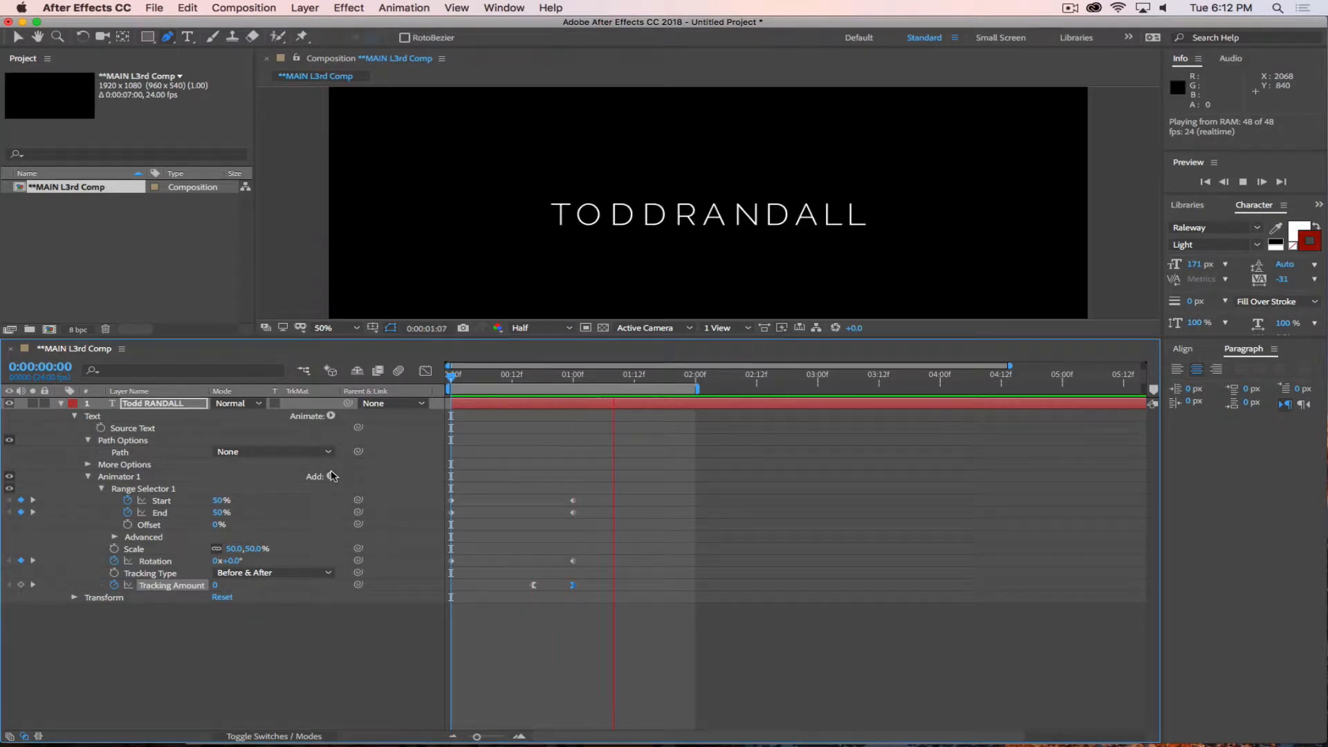
{"action": "key", "text": "space"}
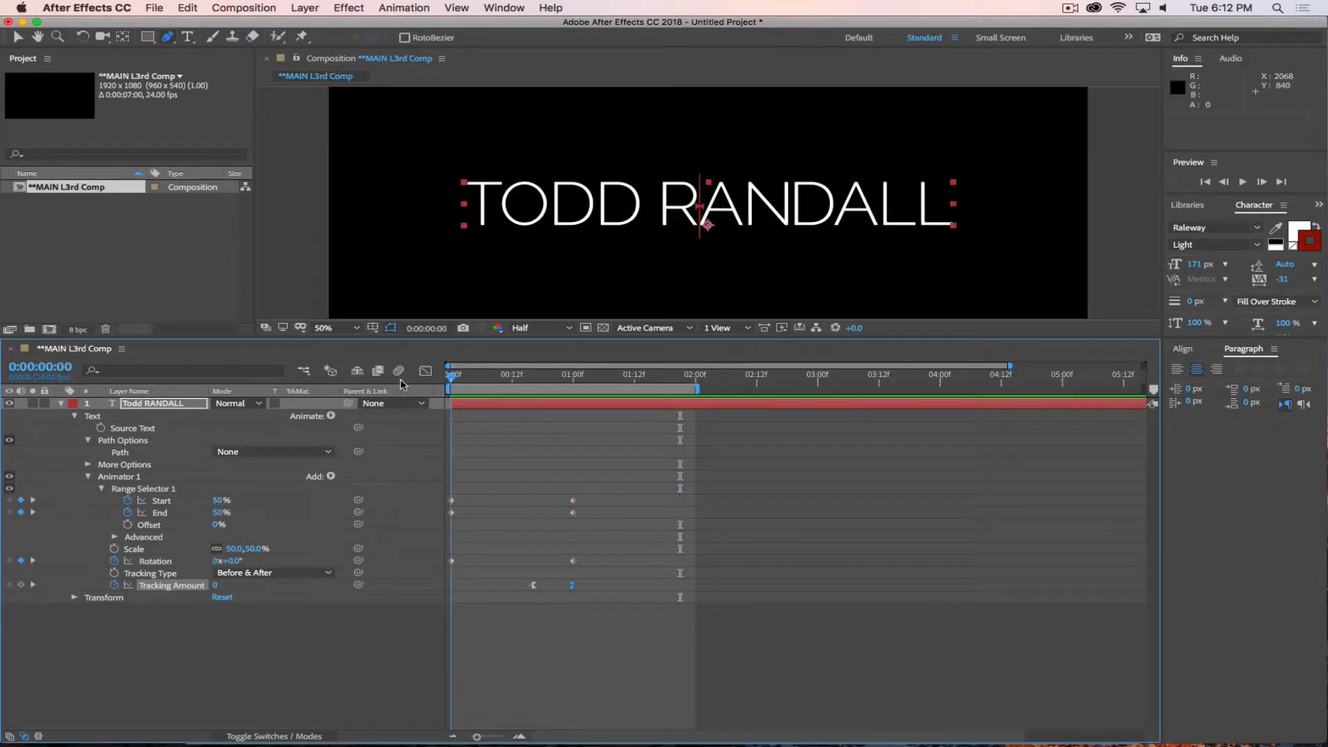
Add Blur to the text animator, try a blur value of 102 and undo the value change.
{"action": "left_click", "coordinate": [331, 416]}
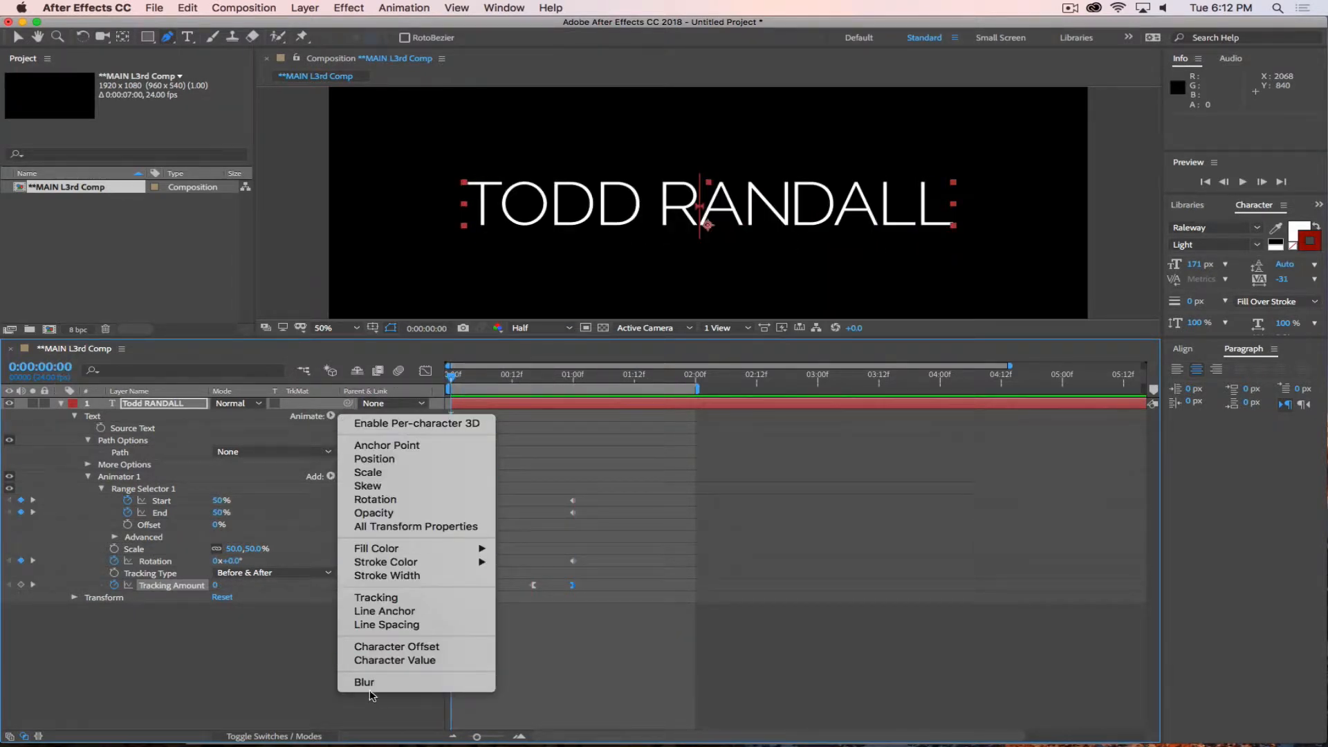
{"action": "left_click", "coordinate": [387, 687]}
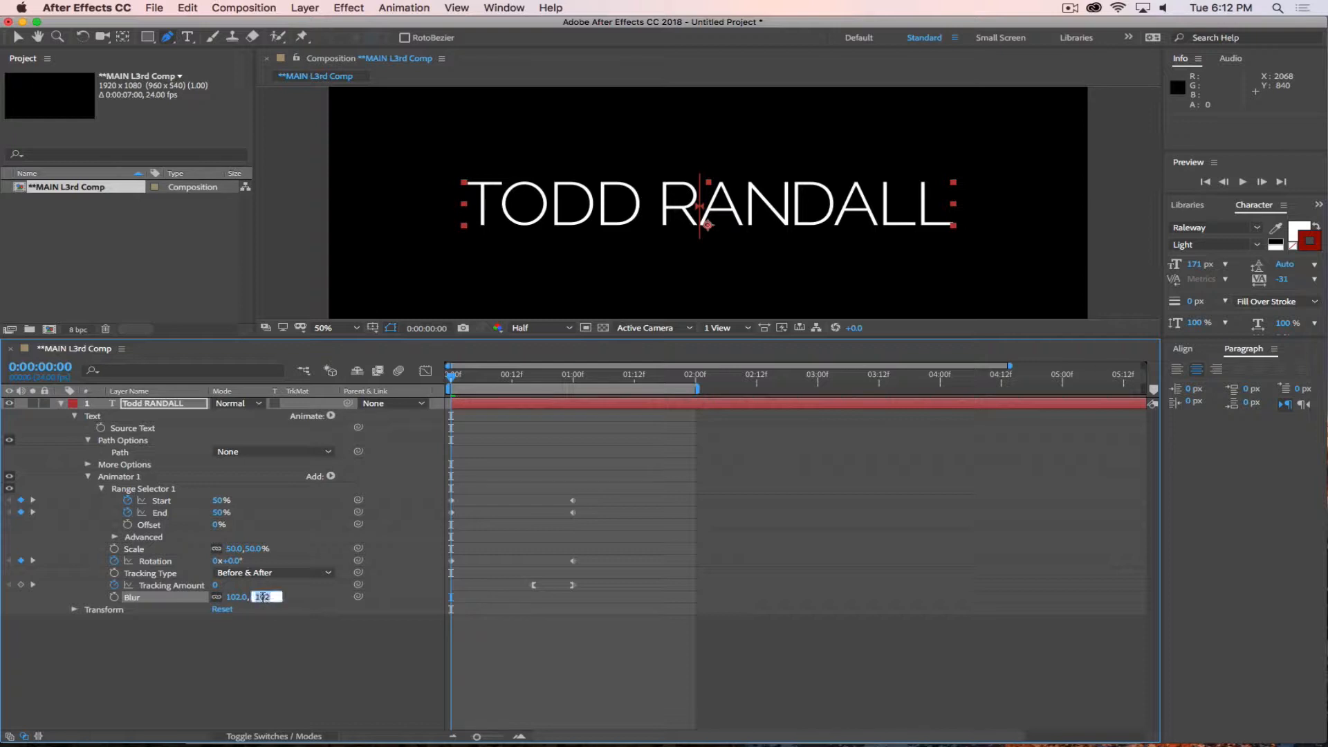
{"action": "left_click", "coordinate": [296, 657]}
{"action": "key", "text": "super+z"}
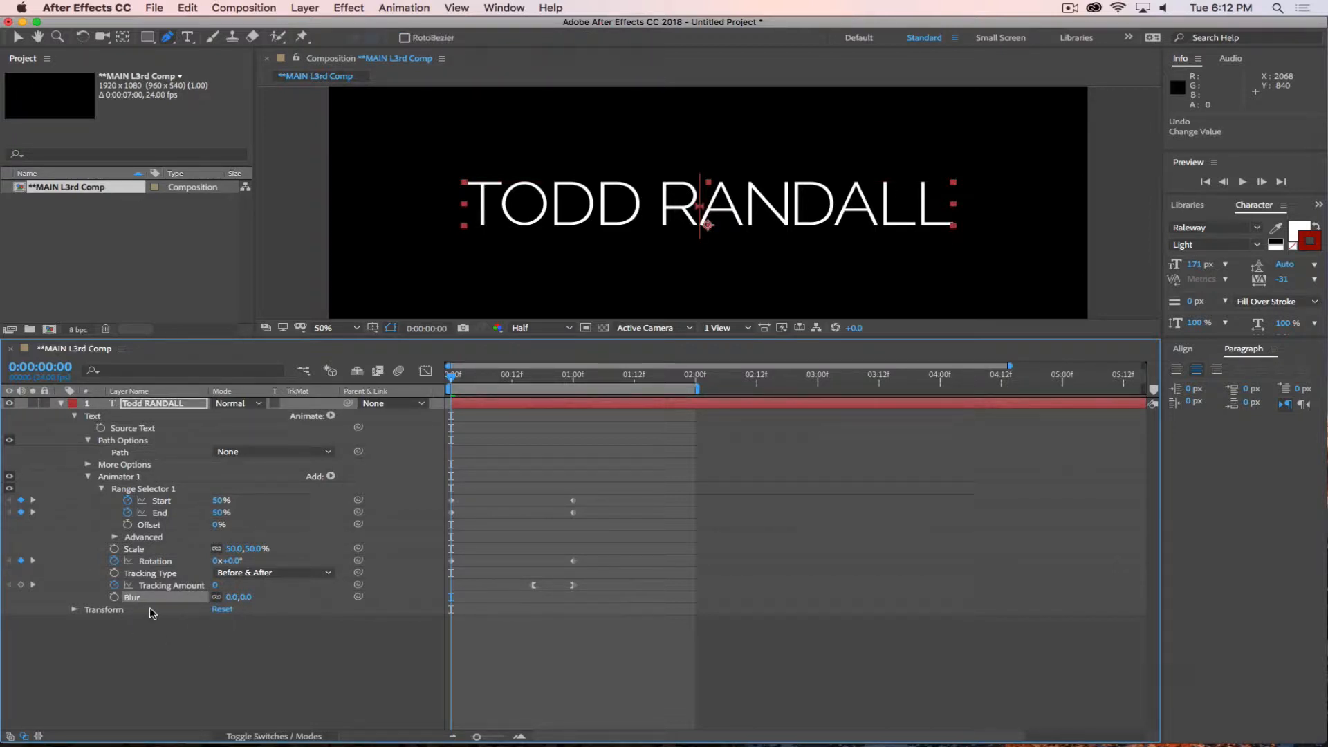
Delete the Blur property from Animator 1 and duplicate the animator on the name layer.
{"action": "left_click", "coordinate": [330, 416]}
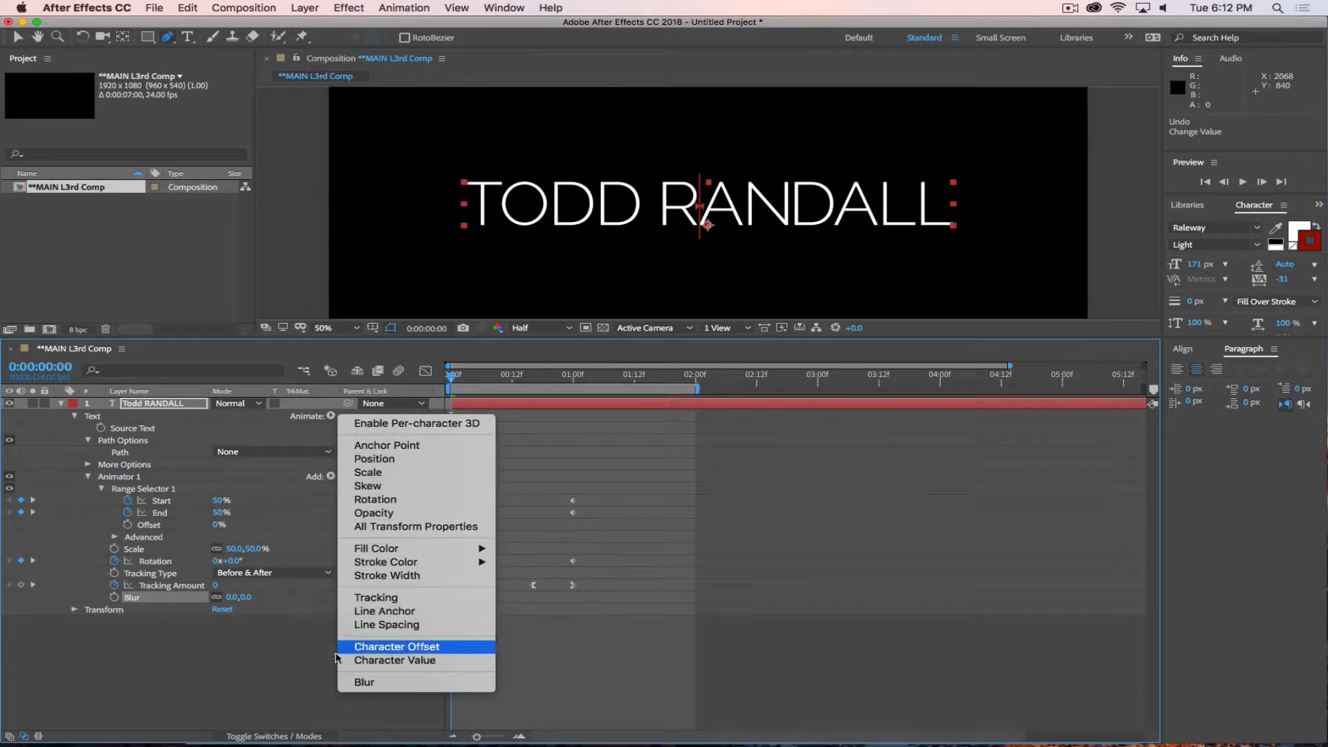
{"action": "left_click", "coordinate": [261, 676]}
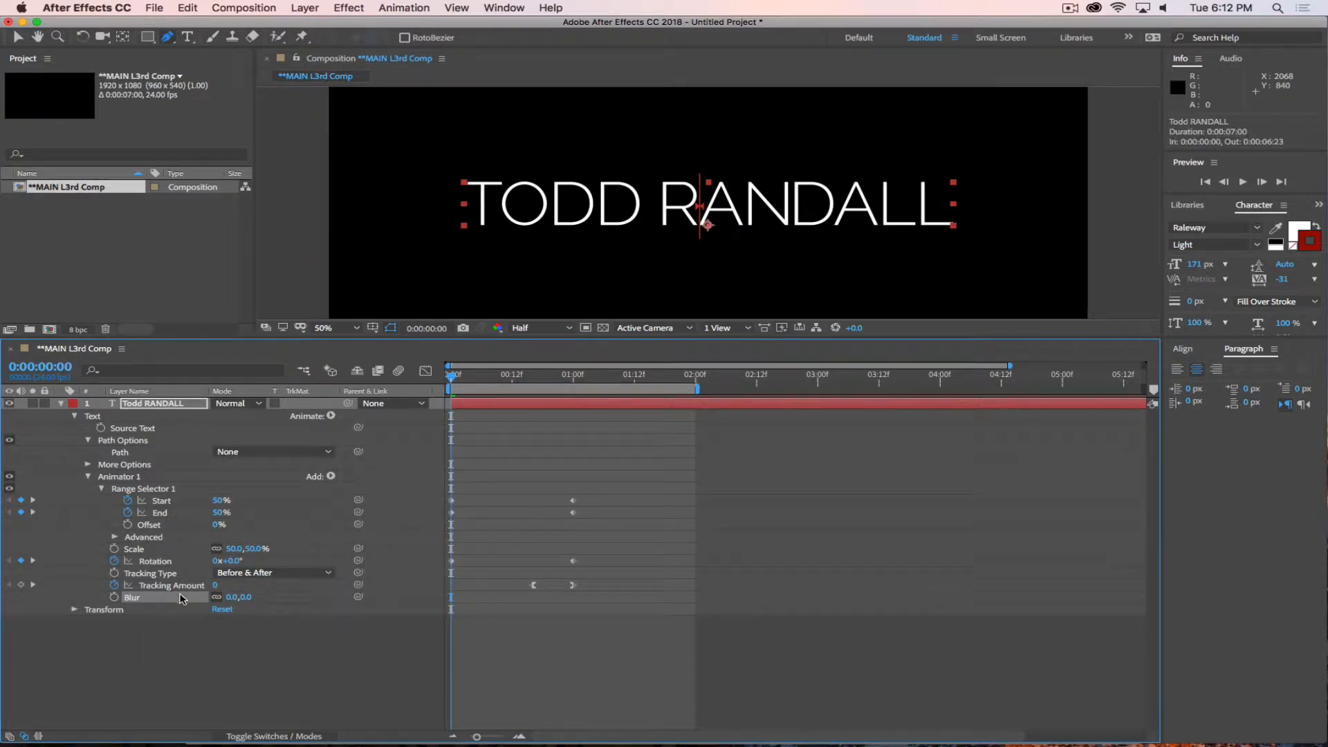
{"action": "key", "text": "Delete"}
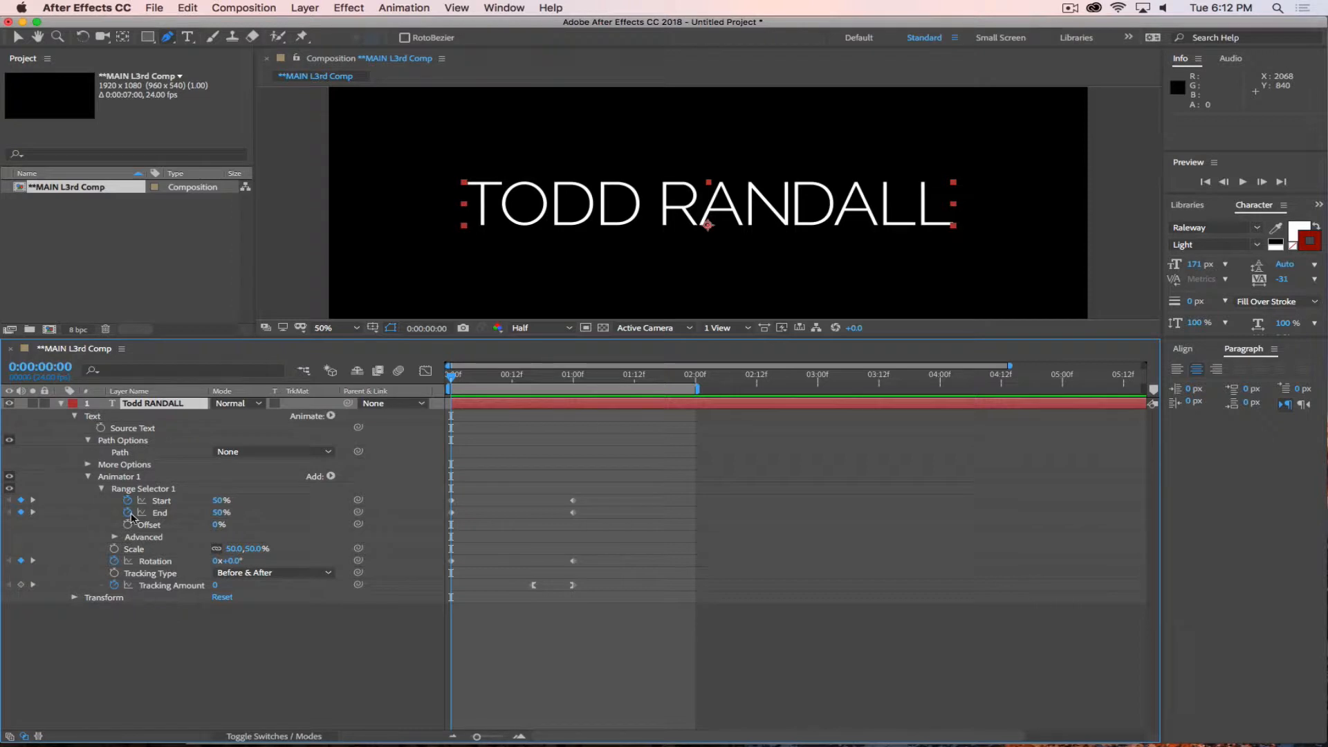
{"action": "left_click", "coordinate": [119, 477]}
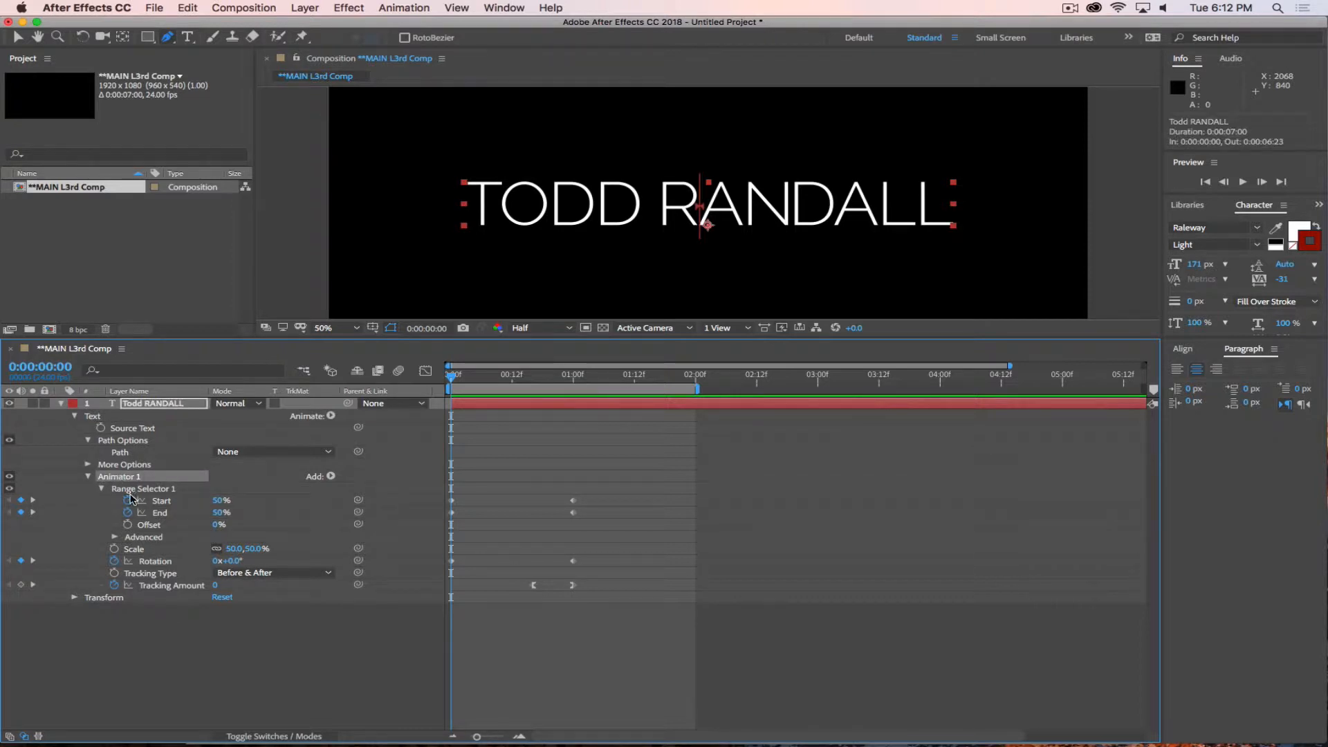
{"action": "key", "text": "super+d"}
{"action": "left_click", "coordinate": [87, 598]}
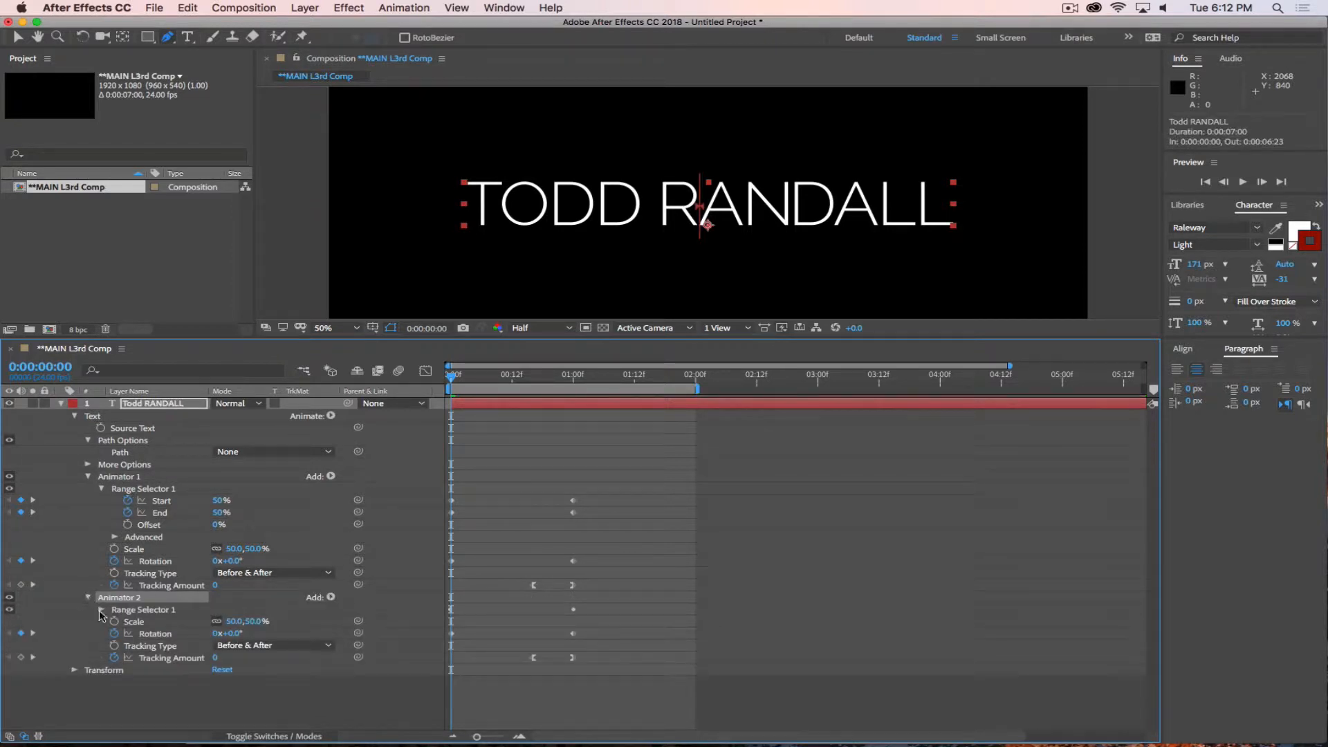
Delete Scale from Animator 2 and remove all keyframes from its Rotation and Tracking Amount.
{"action": "key", "text": "Delete"}
{"action": "left_click", "coordinate": [158, 622]}
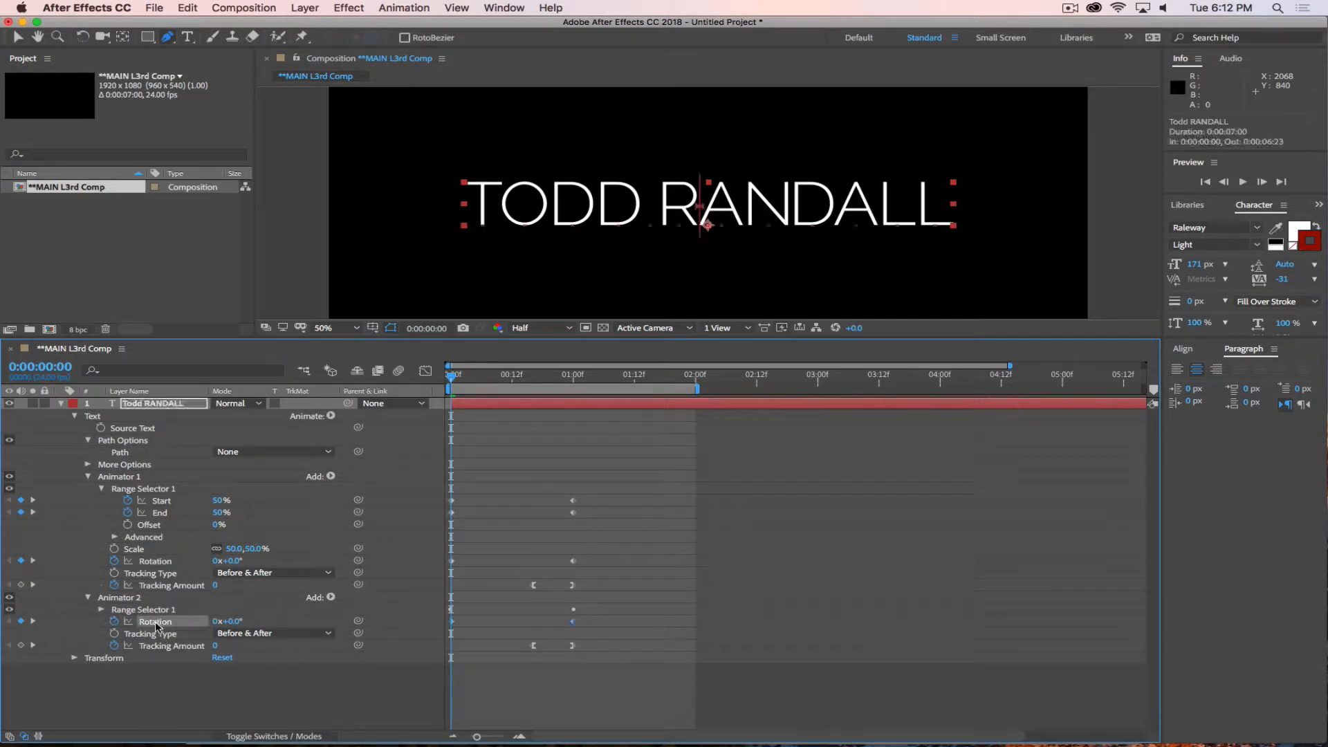
{"action": "key", "text": "Delete"}
{"action": "left_click", "coordinate": [176, 646]}
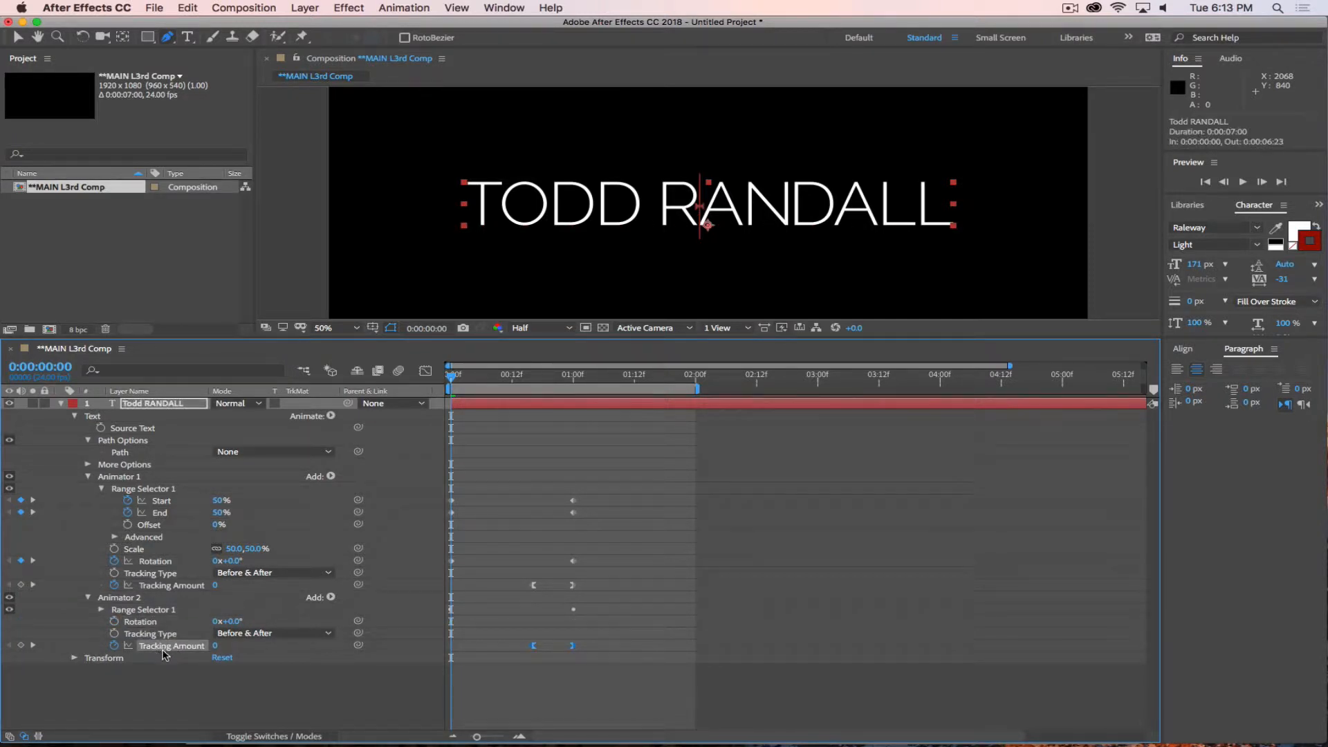
{"action": "key", "text": "Delete"}
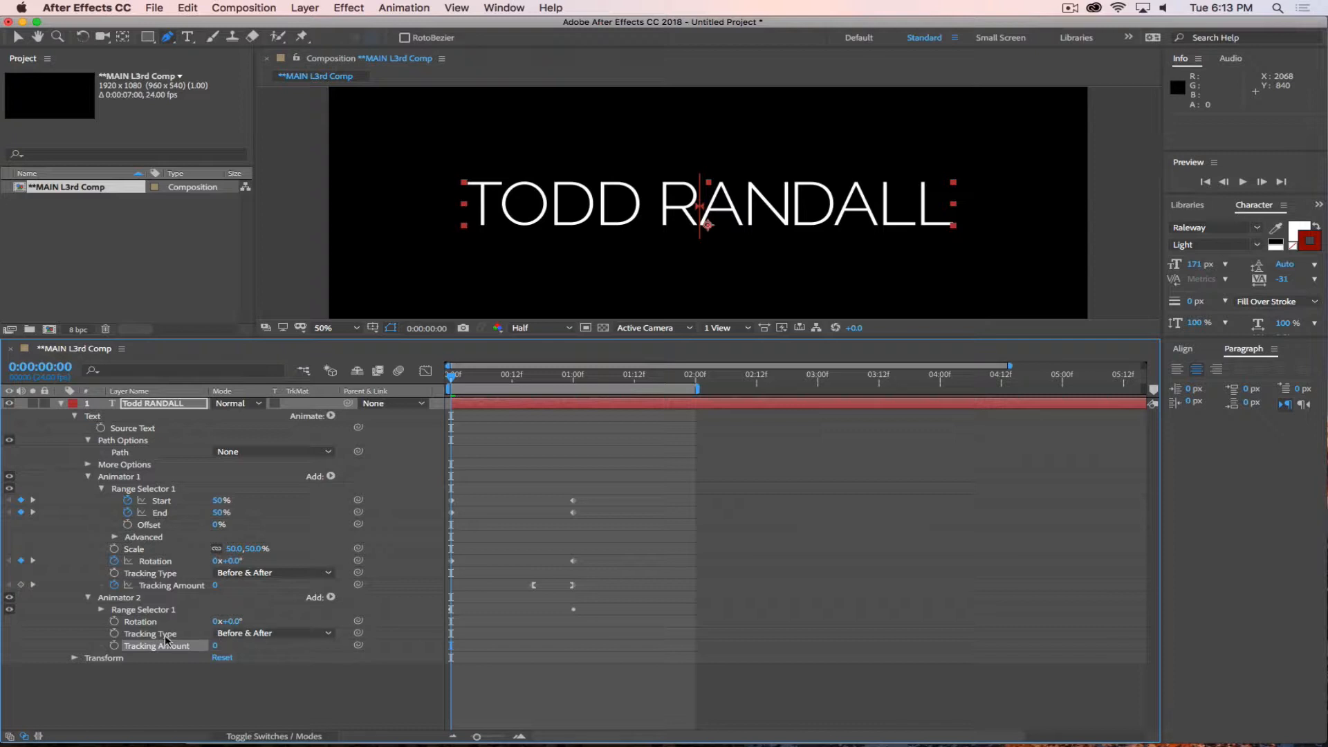
Remove all Start and End keyframes from Animator 2's Range Selector and check the animation.
{"action": "left_click", "coordinate": [101, 610]}
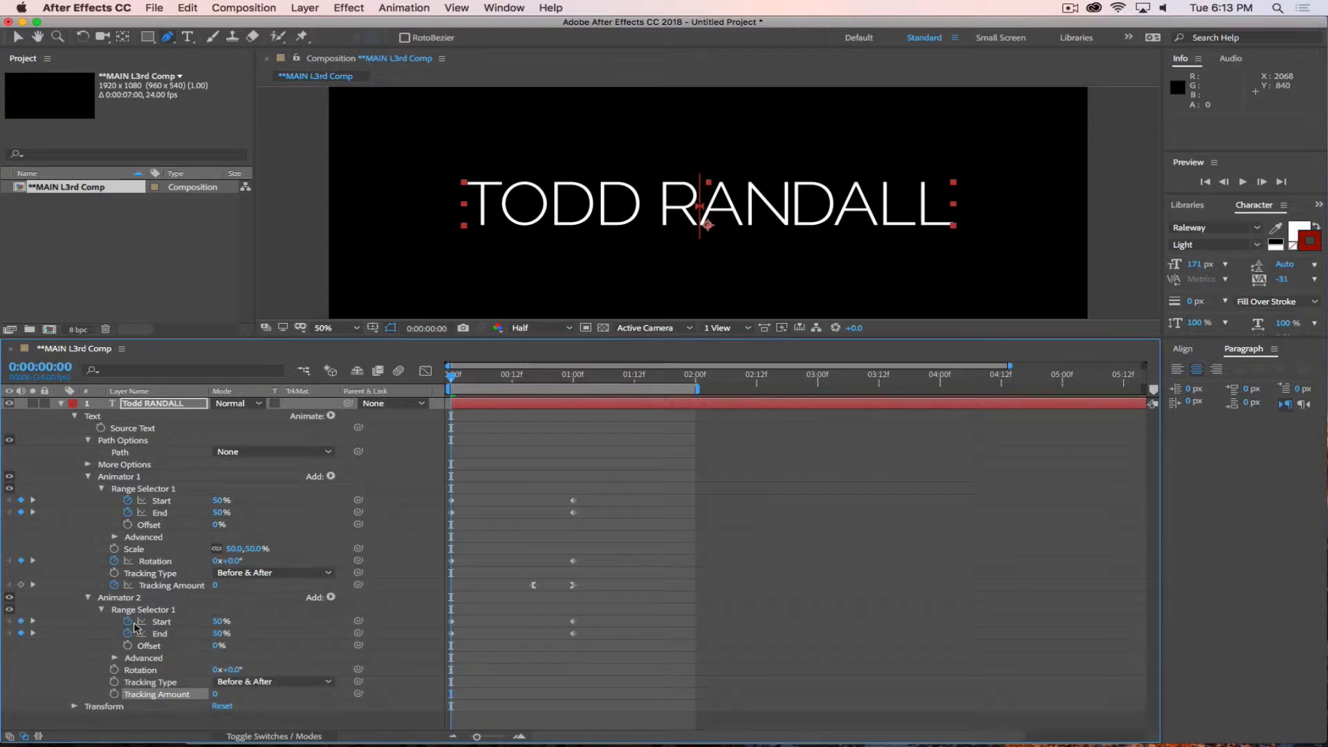
{"action": "left_click", "coordinate": [148, 622]}
{"action": "left_click", "coordinate": [148, 633], "text": "shift"}
{"action": "key", "text": "Delete"}
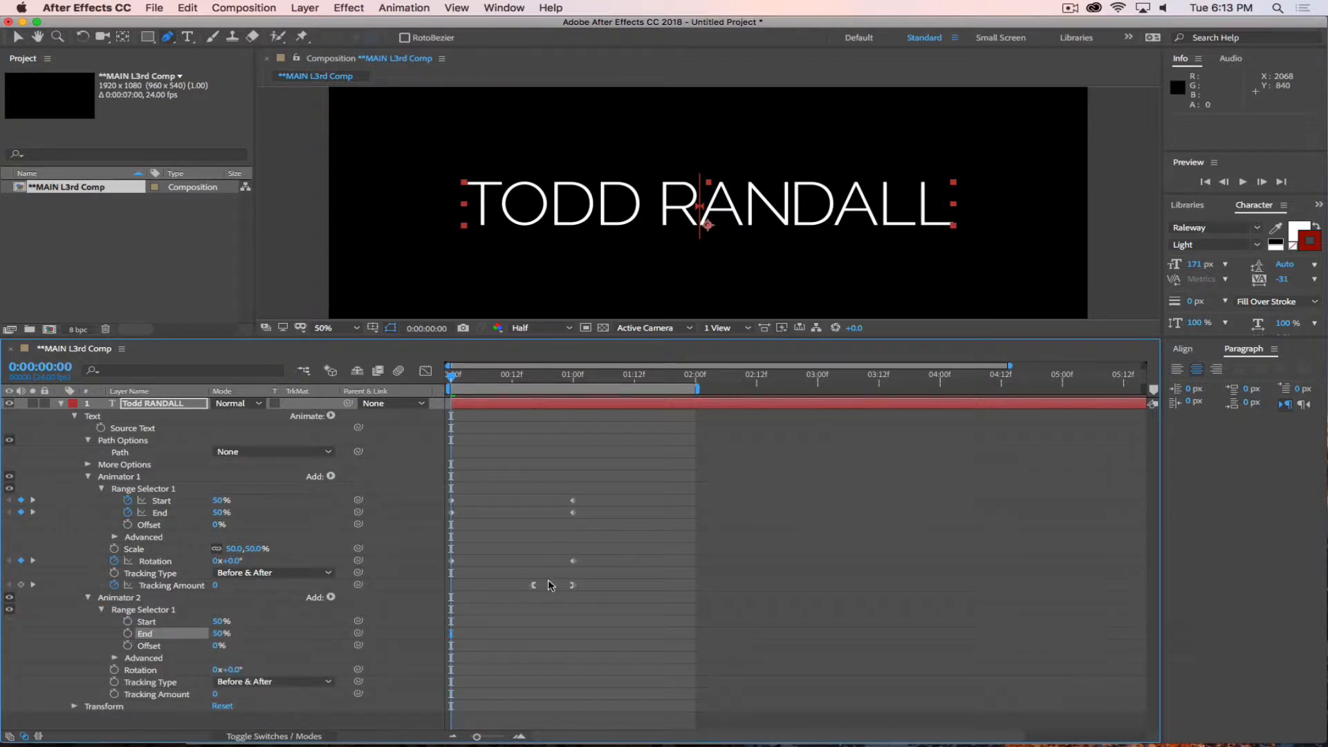
{"action": "mouse_move", "coordinate": [453, 379]}
{"action": "left_mouse_down"}
{"action": "mouse_move", "coordinate": [587, 381]}
{"action": "mouse_move", "coordinate": [429, 395]}
{"action": "mouse_move", "coordinate": [557, 404]}
{"action": "mouse_move", "coordinate": [446, 405]}
{"action": "left_mouse_up"}
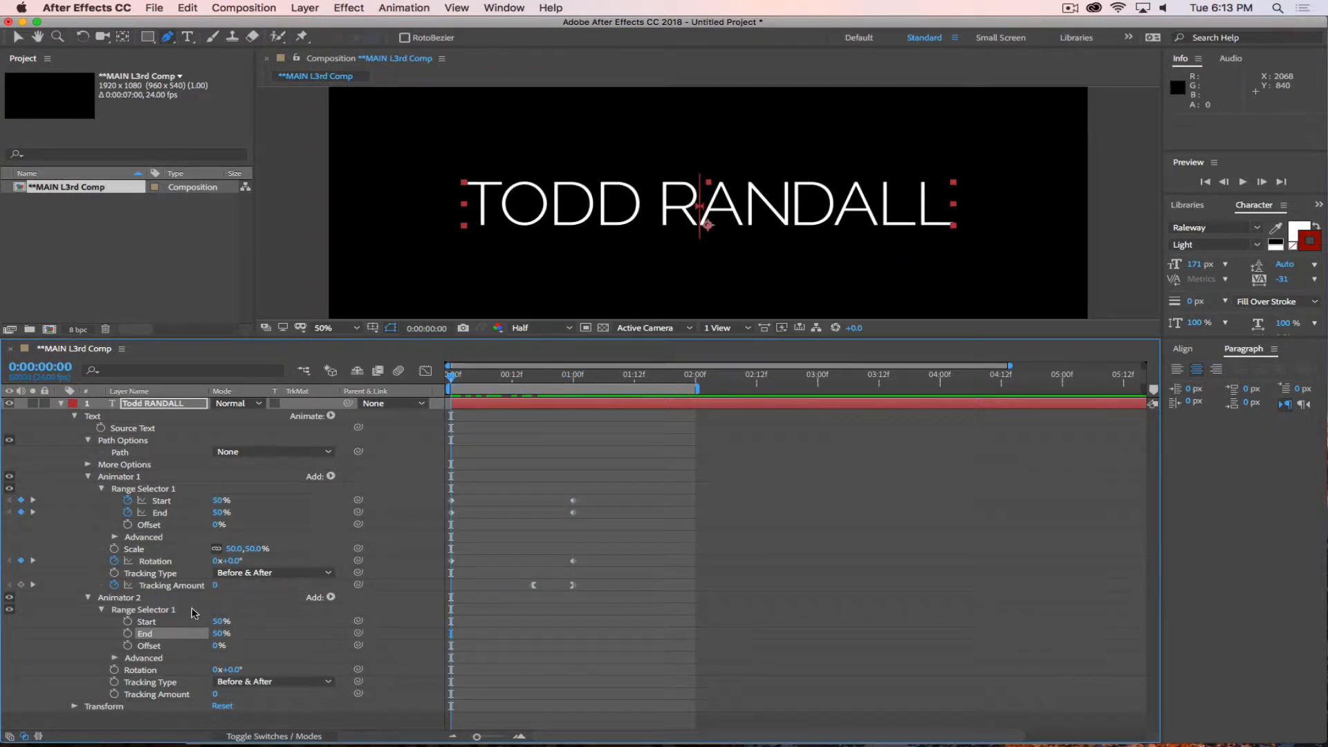
Delete the Rotation, Tracking Type and Tracking Amount properties from Animator 2.
{"action": "left_click", "coordinate": [153, 674]}
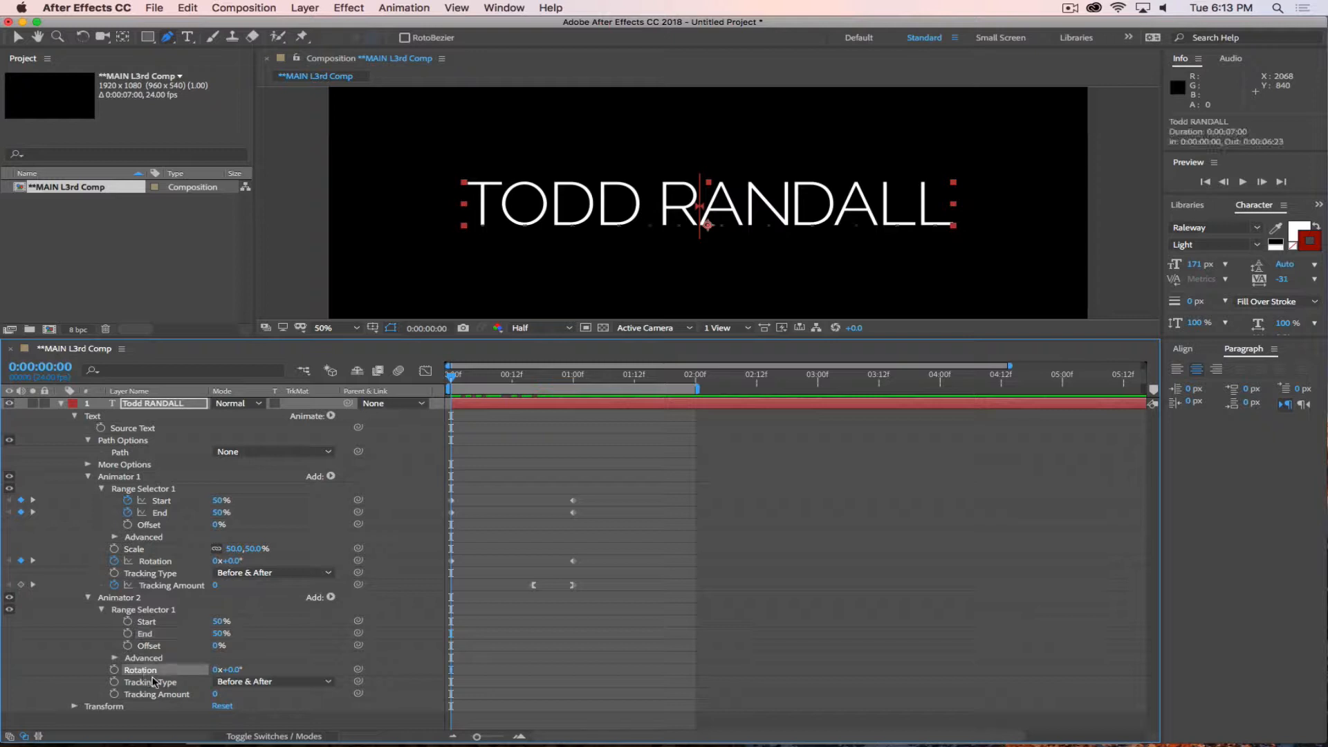
{"action": "key", "text": "Delete"}
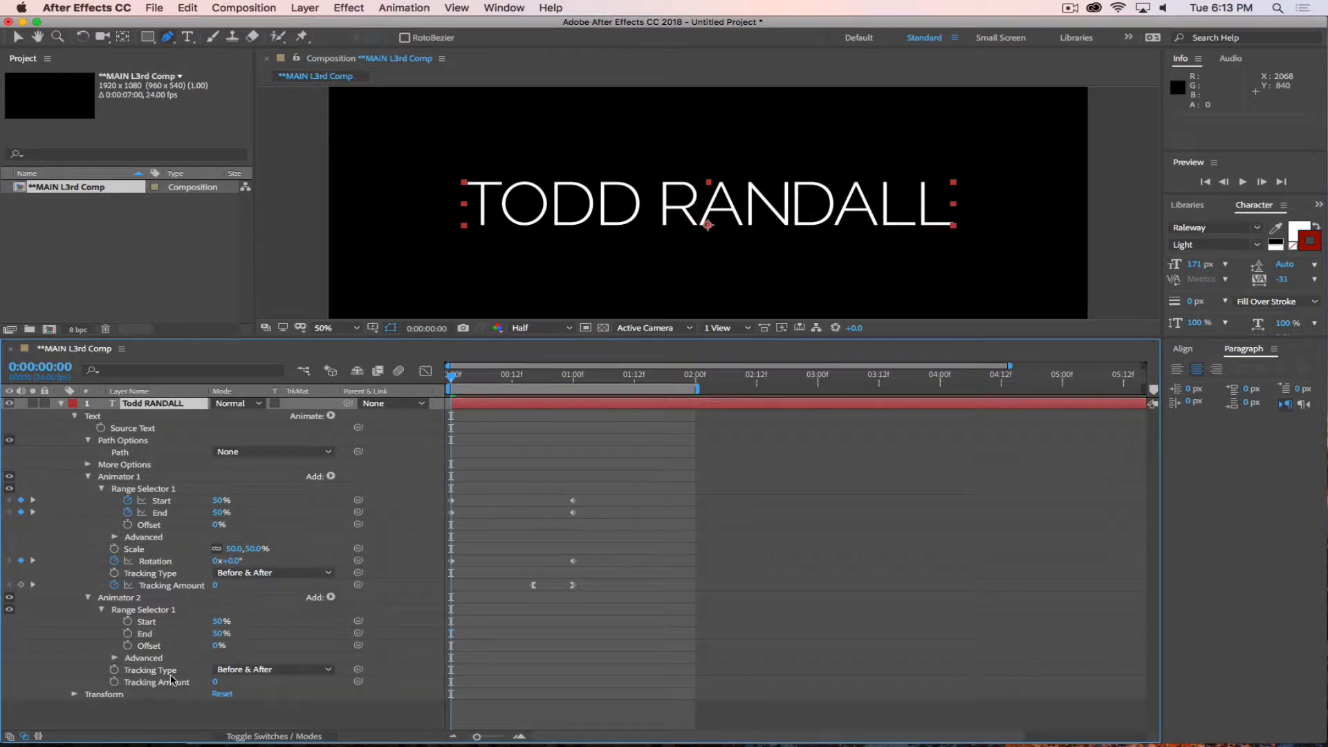
{"action": "left_click", "coordinate": [157, 674]}
{"action": "key", "text": "Delete"}
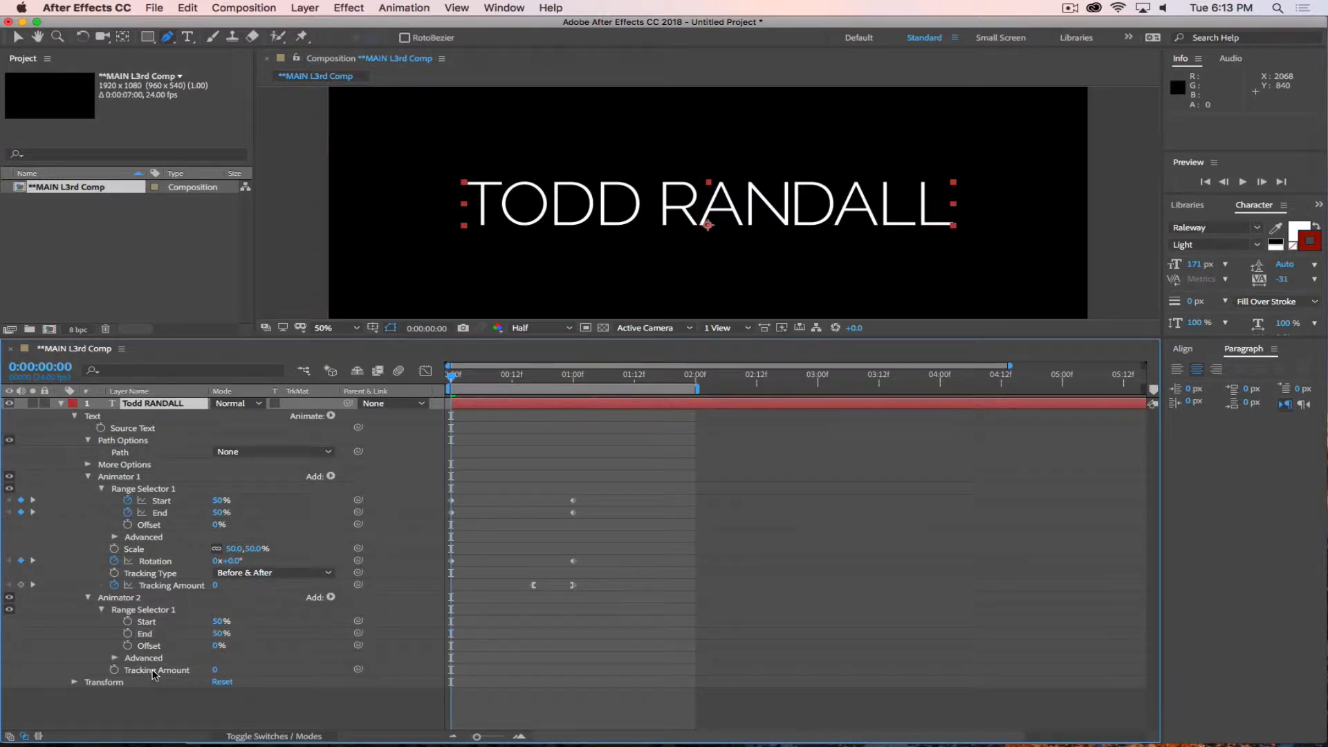
{"action": "left_click", "coordinate": [152, 671]}
{"action": "key", "text": "Delete"}
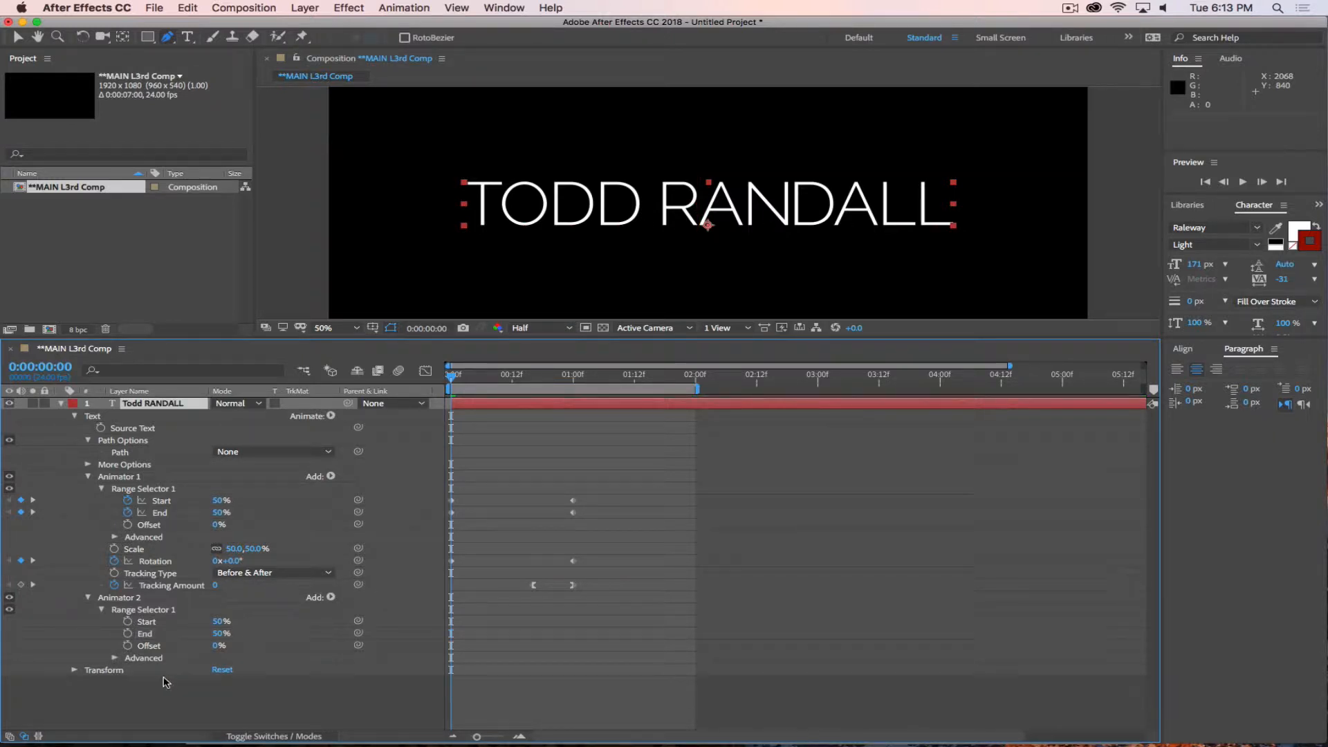
Set Animator 2's range to Start 0% and End 100%, and add a Blur property of 100 to it.
{"action": "left_click", "coordinate": [143, 613]}
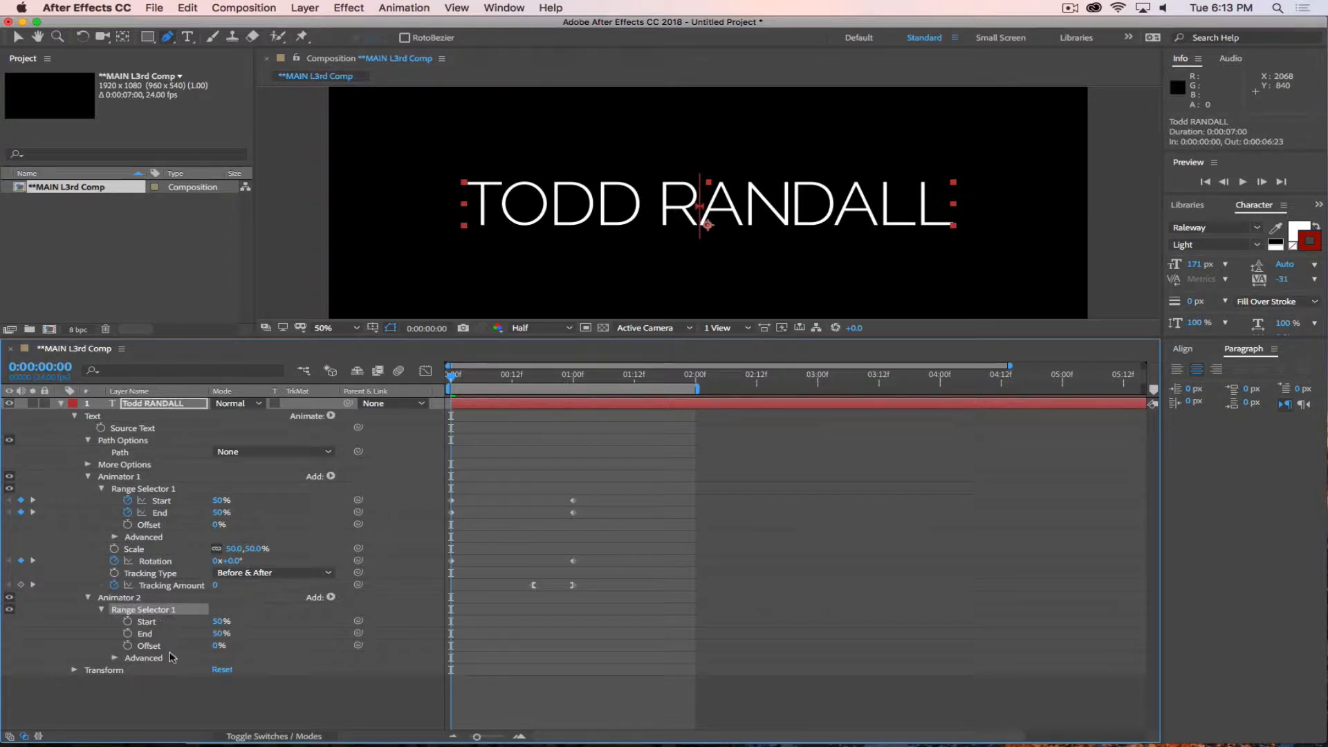
{"action": "left_click_drag", "start_coordinate": [219, 621], "coordinate": [570, 638]}
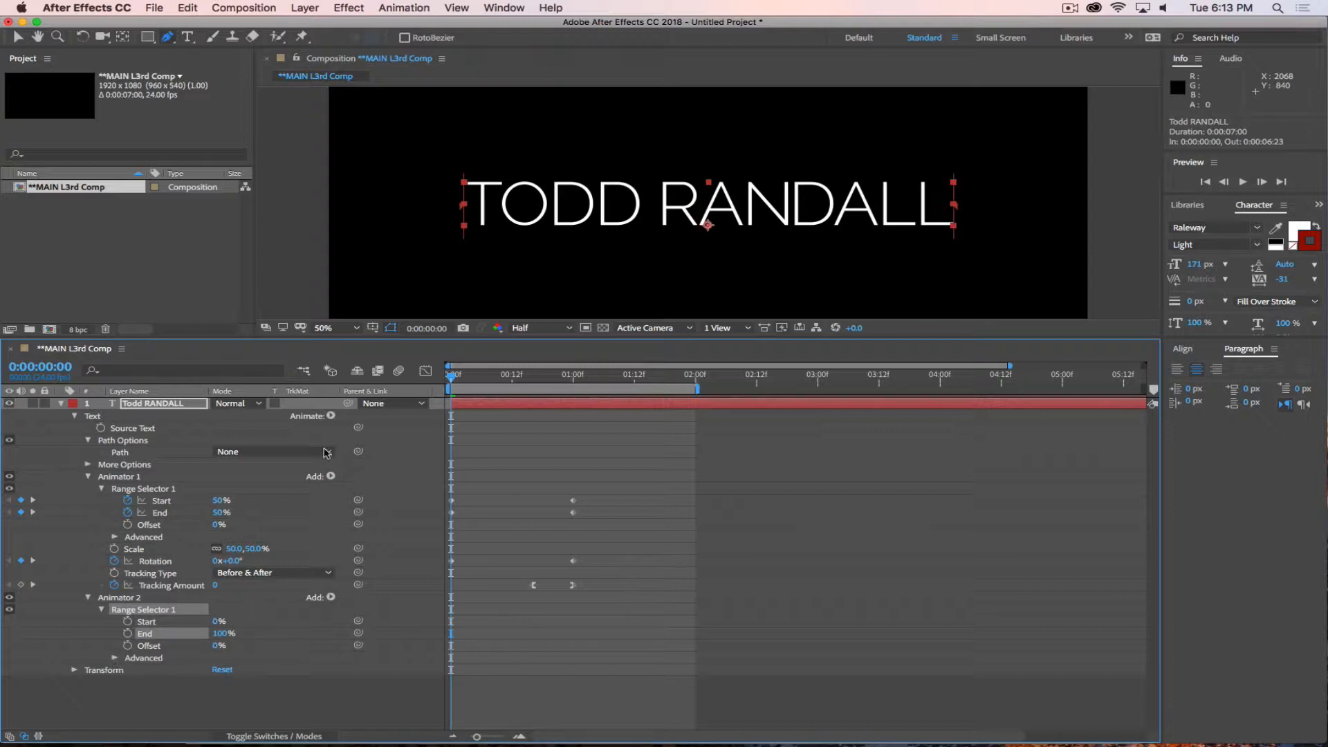
{"action": "left_click", "coordinate": [128, 599]}
{"action": "left_click", "coordinate": [332, 597]}
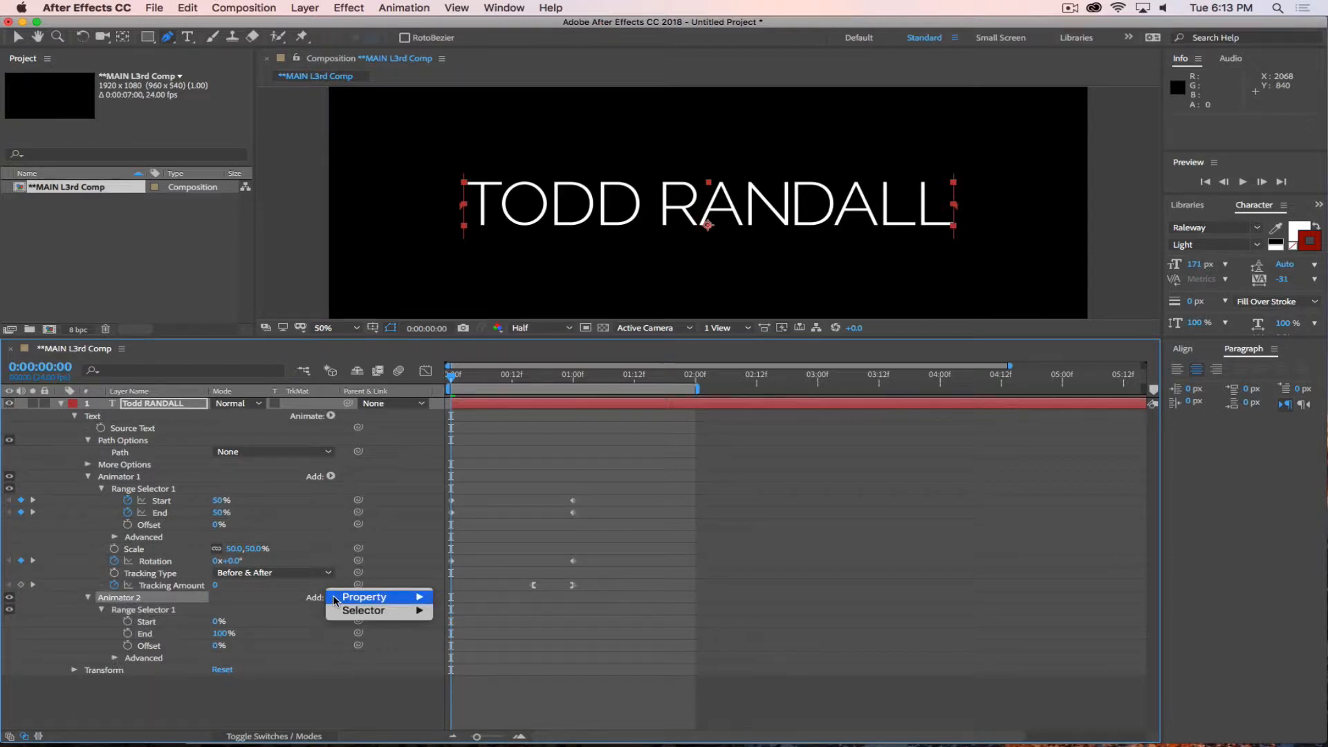
{"action": "mouse_move", "coordinate": [363, 598]}
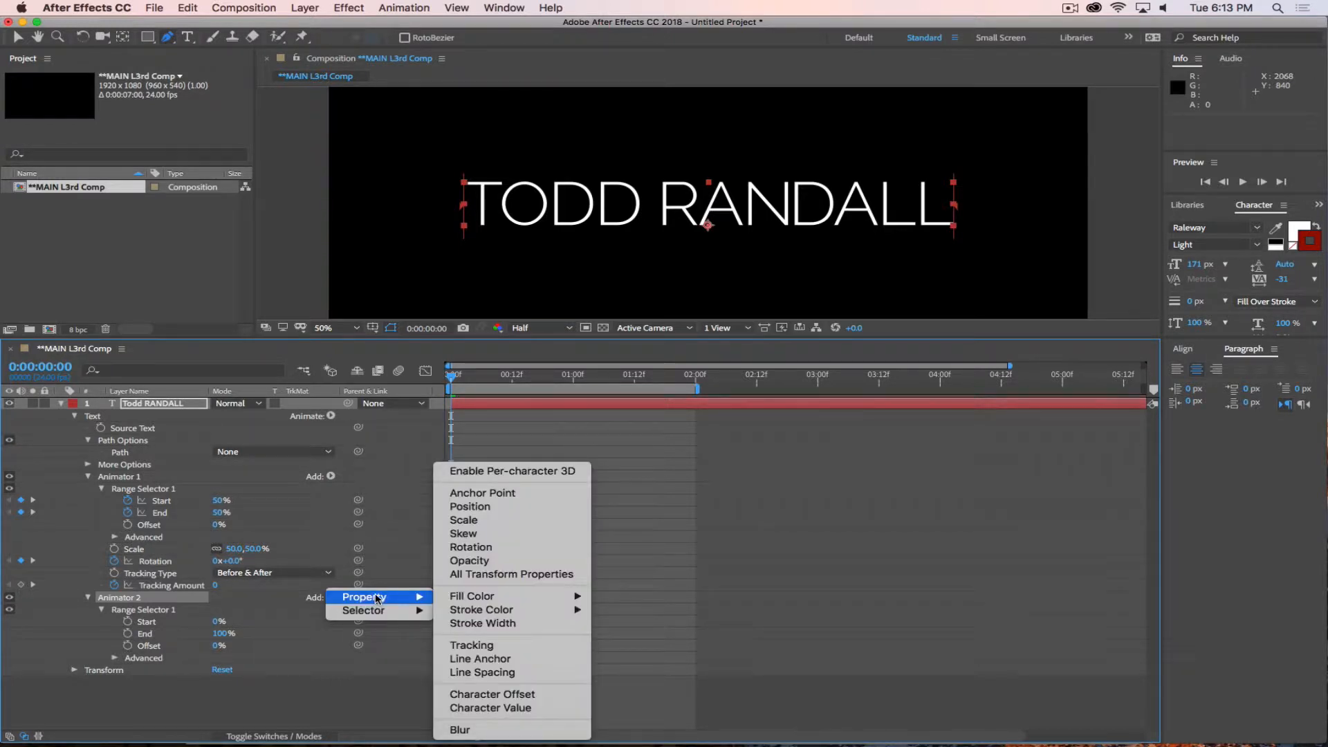
{"action": "left_click", "coordinate": [463, 731]}
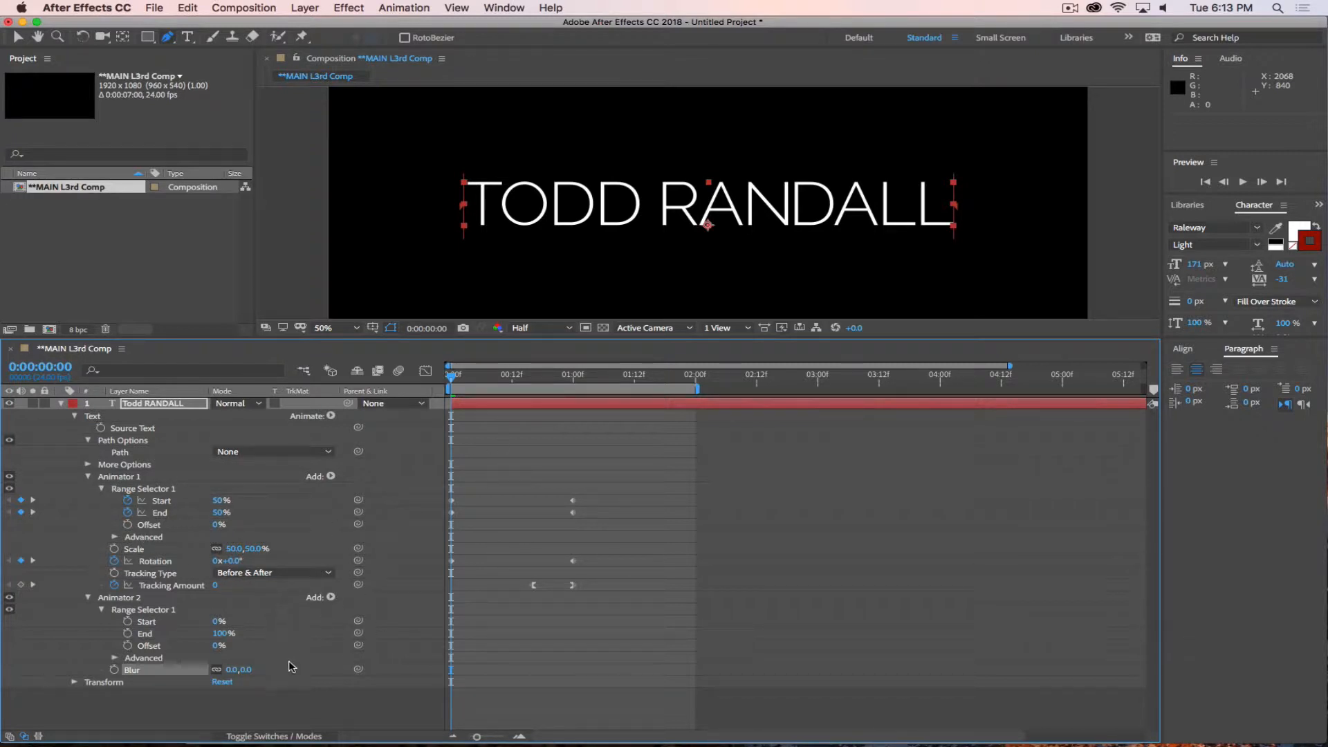
{"action": "left_click_drag", "start_coordinate": [242, 669], "coordinate": [325, 666]}
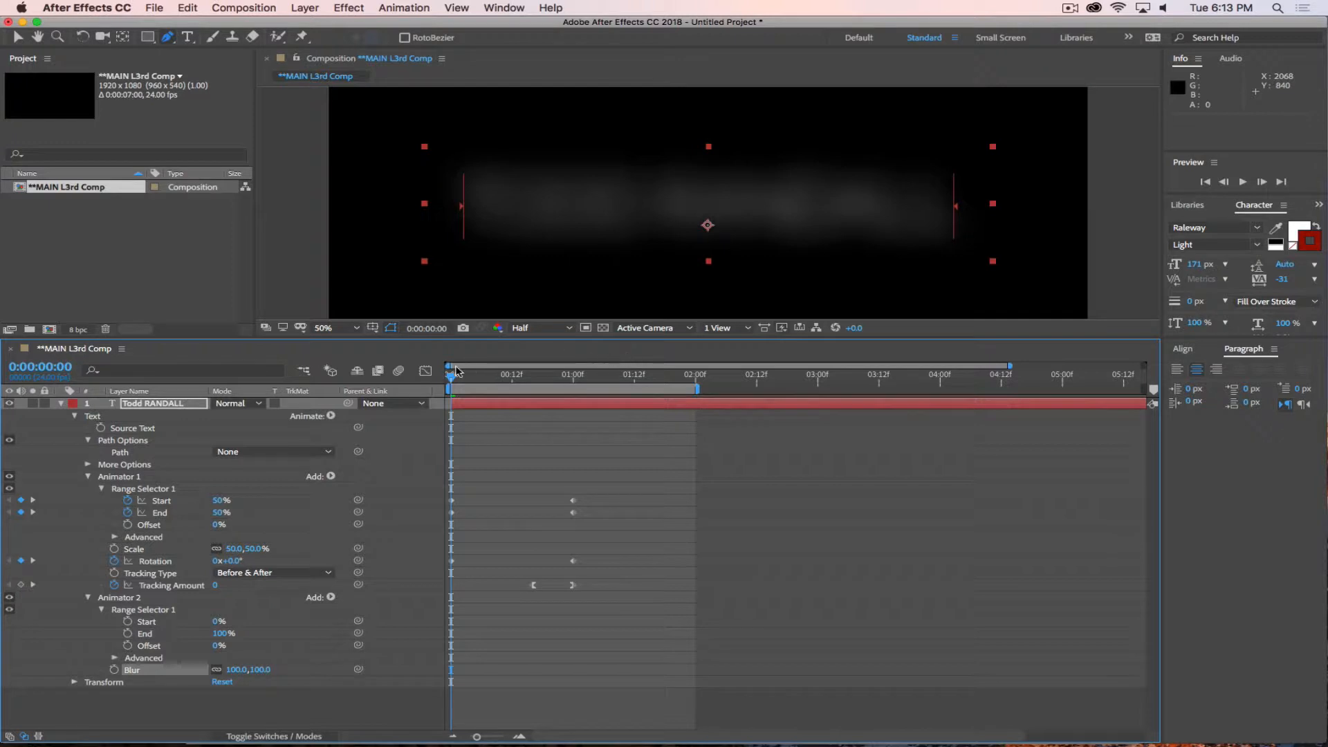
{"action": "left_click_drag", "start_coordinate": [454, 384], "coordinate": [416, 395]}
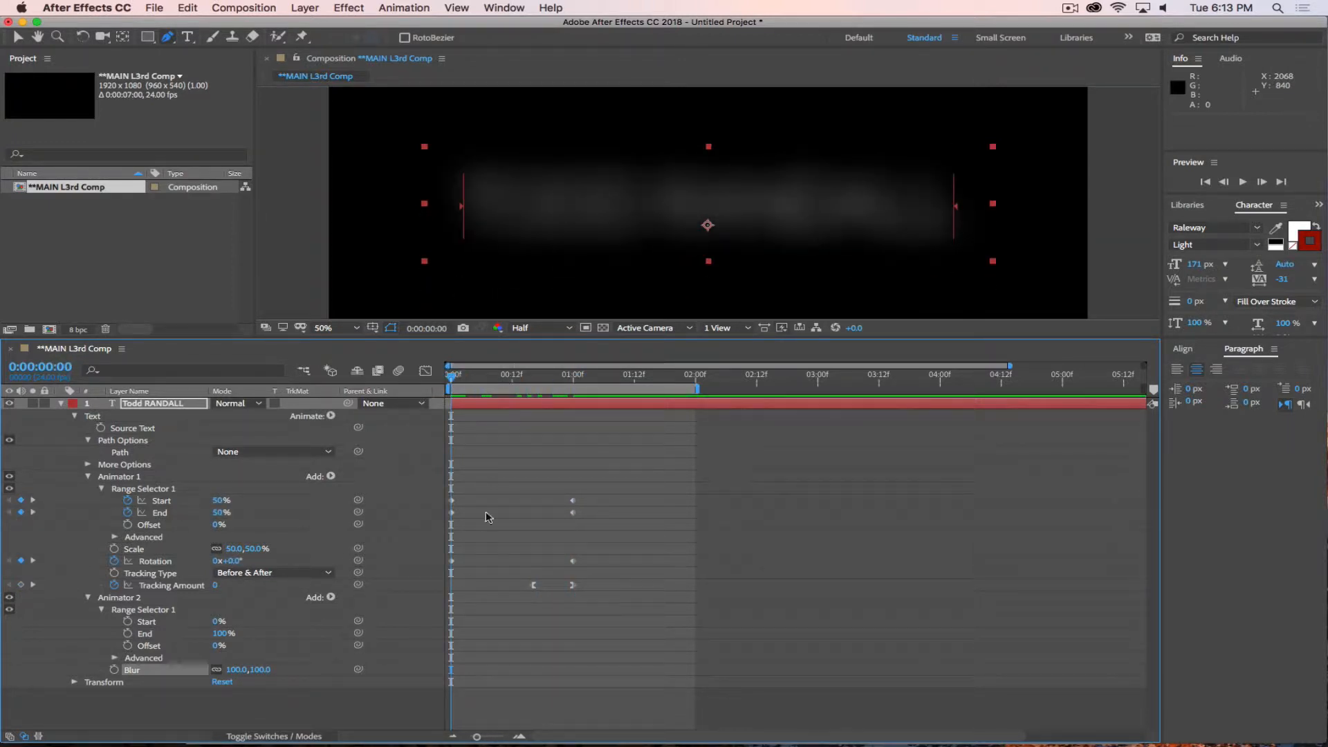
Set both Start and End of Animator 2's Range Selector to 50%.
{"action": "left_click", "coordinate": [124, 484]}
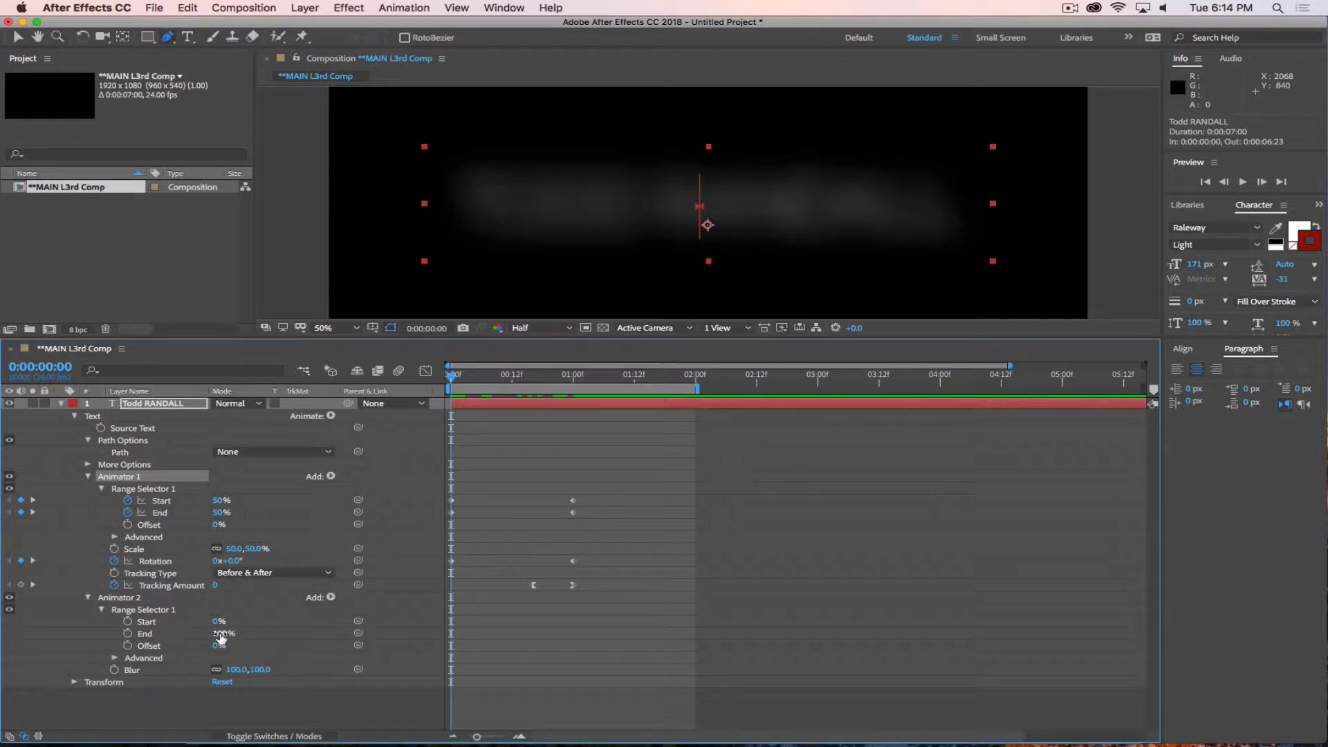
{"action": "mouse_move", "coordinate": [221, 636]}
{"action": "left_mouse_down"}
{"action": "mouse_move", "coordinate": [180, 635]}
{"action": "mouse_move", "coordinate": [220, 634]}
{"action": "mouse_move", "coordinate": [197, 625]}
{"action": "left_mouse_up"}
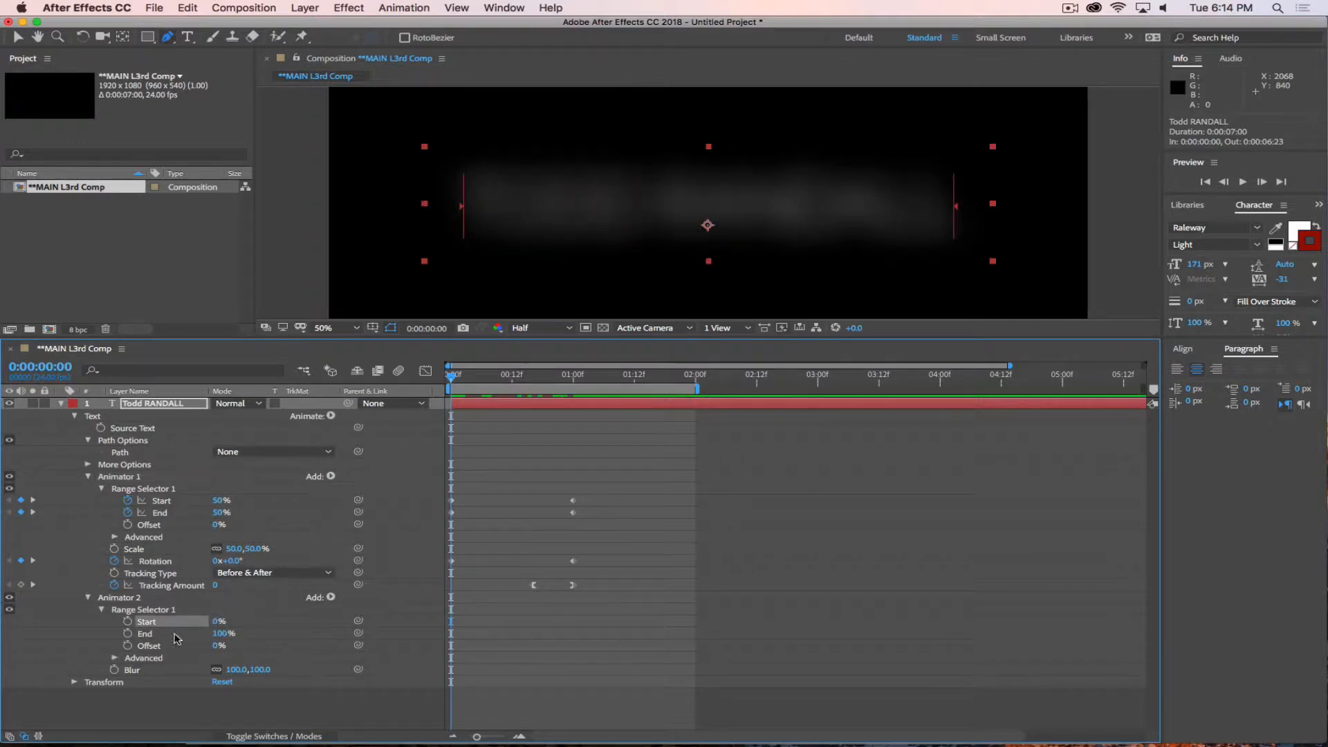
{"action": "left_click", "coordinate": [218, 621]}
{"action": "type", "text": "50"}
{"action": "key", "text": "Return"}
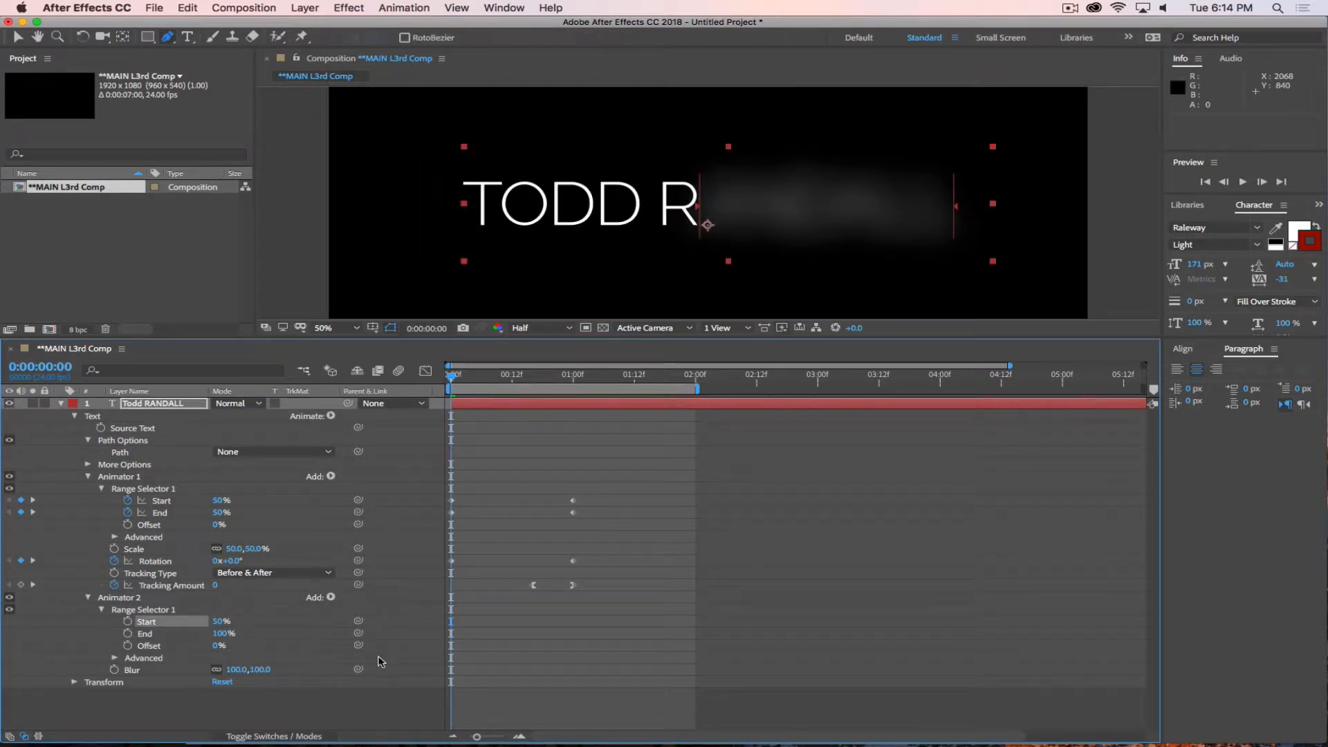
{"action": "left_click", "coordinate": [222, 634]}
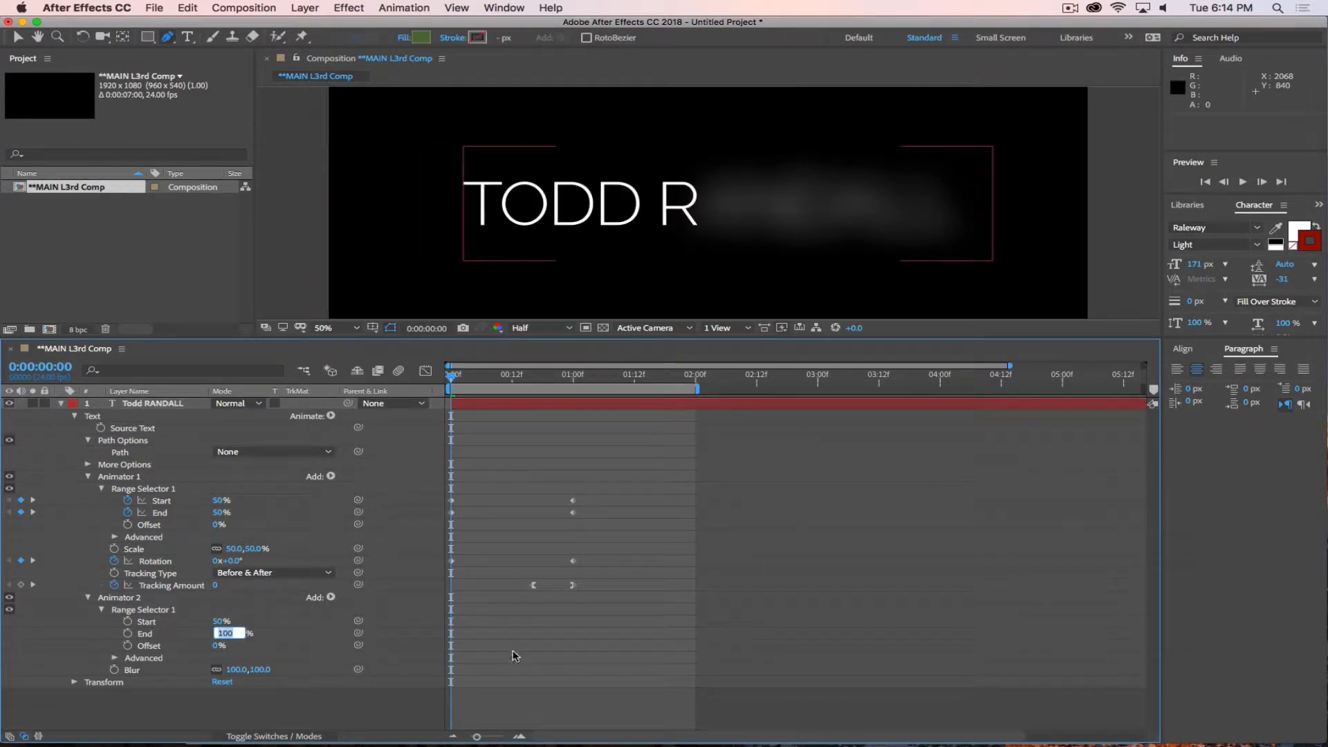
{"action": "type", "text": "50"}
{"action": "key", "text": "Return"}
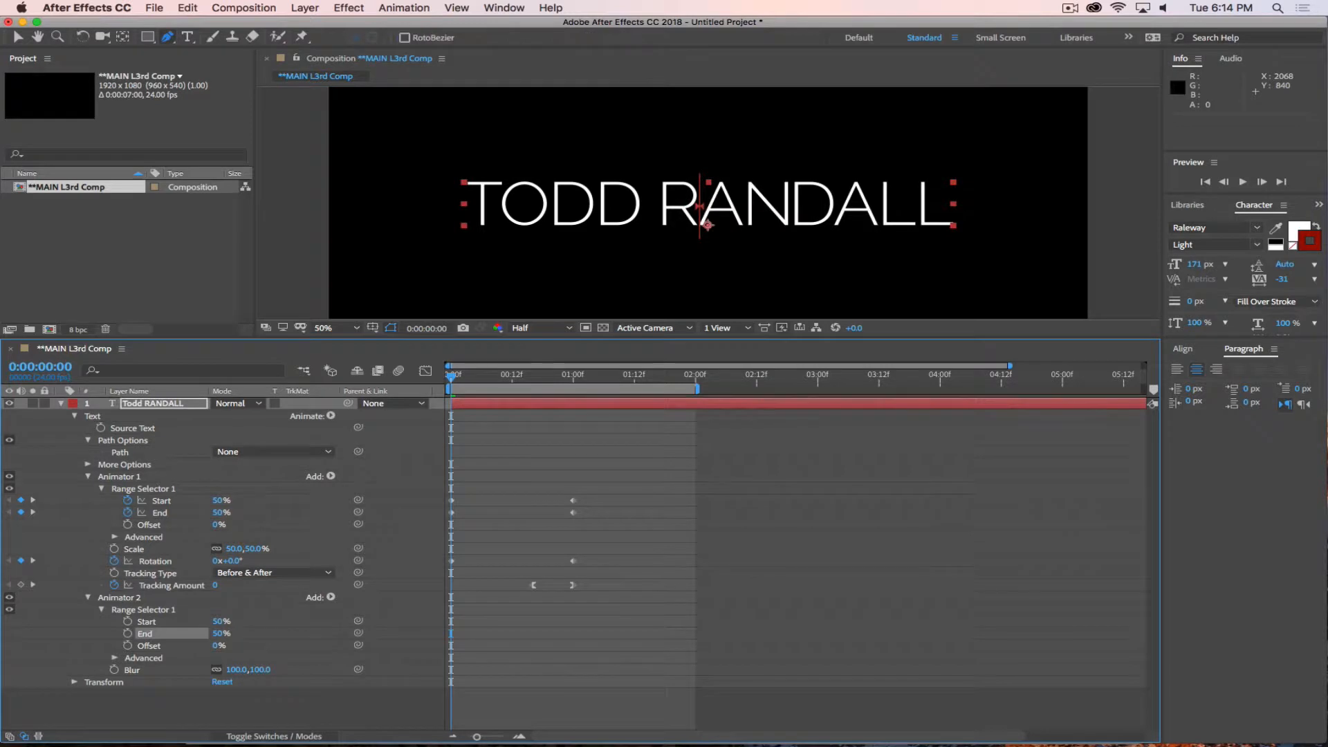
Keyframe Animator 2's Start and End at frame 0, and set Start to 0% and End to 100% at 1 second.
{"action": "left_click", "coordinate": [128, 621]}
{"action": "left_click", "coordinate": [127, 633]}
{"action": "left_click_drag", "start_coordinate": [457, 385], "coordinate": [575, 403]}
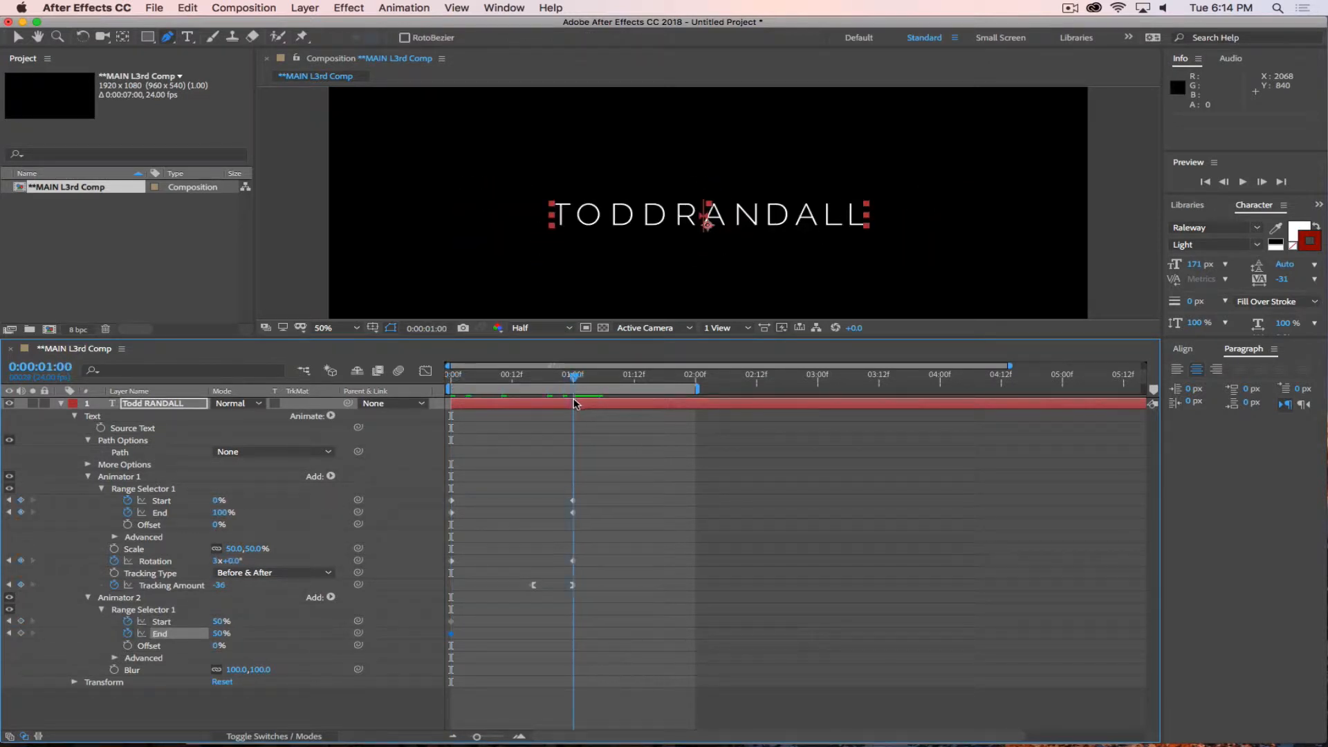
{"action": "left_click_drag", "start_coordinate": [218, 622], "coordinate": [138, 618]}
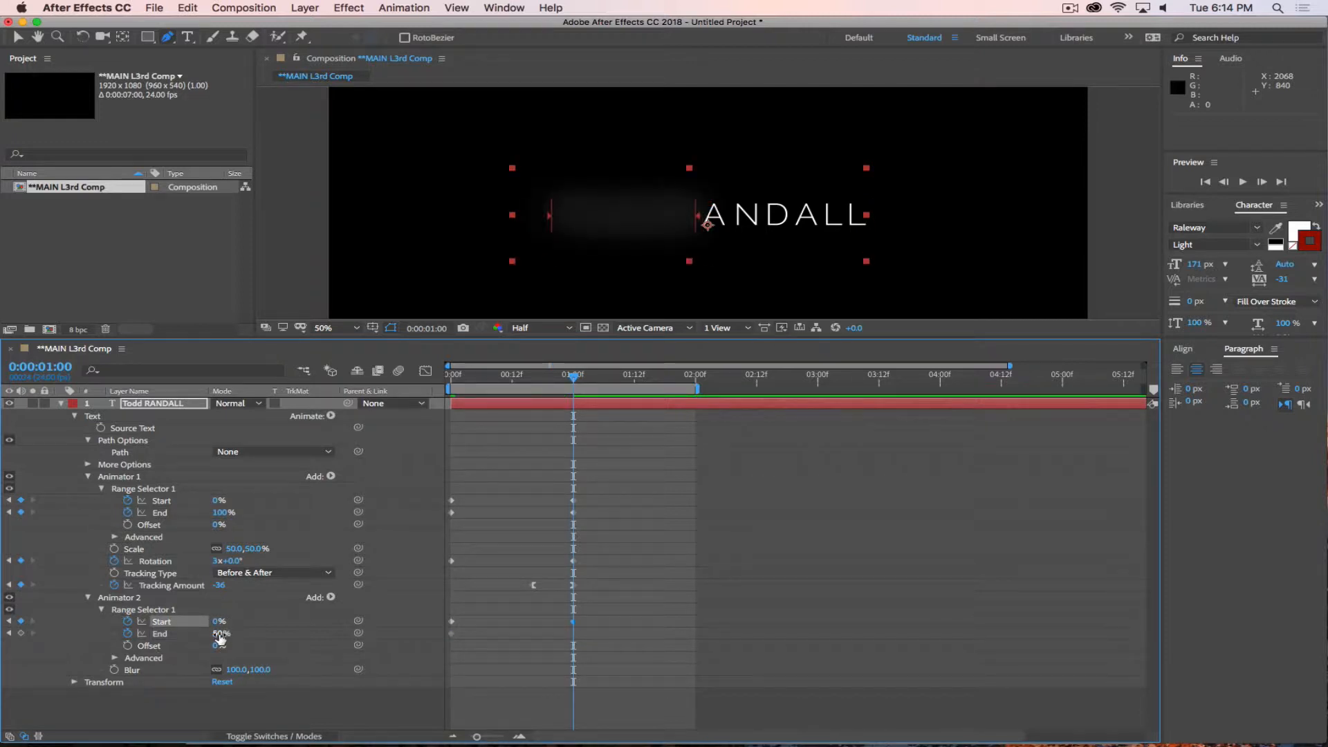
{"action": "left_click_drag", "start_coordinate": [219, 637], "coordinate": [512, 630]}
Swap Animator 2's Start and End keyframes so the 0% and 100% pair sits at frame 0 and the 50% pair at 1 second, and preview.
{"action": "left_click_drag", "start_coordinate": [593, 614], "coordinate": [563, 647]}
{"action": "mouse_move", "coordinate": [463, 621]}
{"action": "left_mouse_down"}
{"action": "mouse_move", "coordinate": [446, 643]}
{"action": "mouse_move", "coordinate": [619, 633]}
{"action": "mouse_move", "coordinate": [453, 643]}
{"action": "left_mouse_up"}
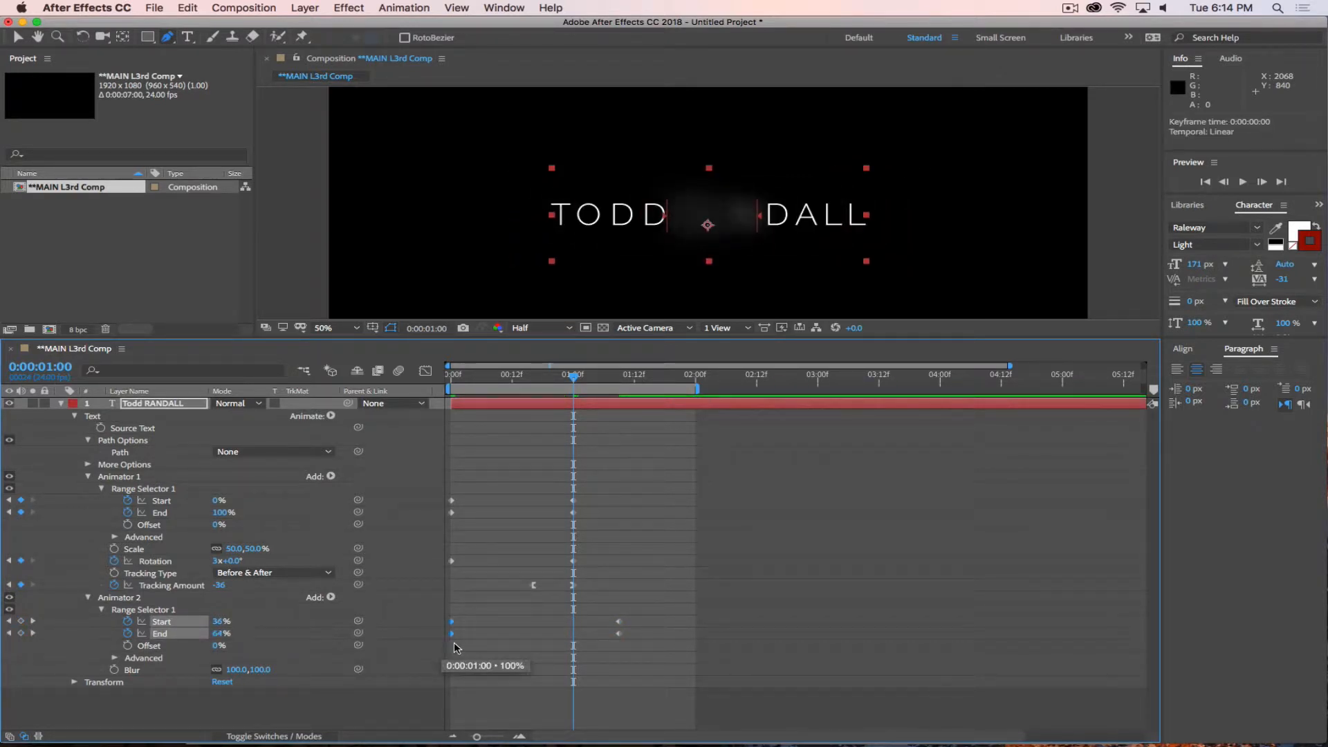
{"action": "left_click_drag", "start_coordinate": [634, 617], "coordinate": [572, 640]}
{"action": "left_click_drag", "start_coordinate": [572, 381], "coordinate": [495, 392]}
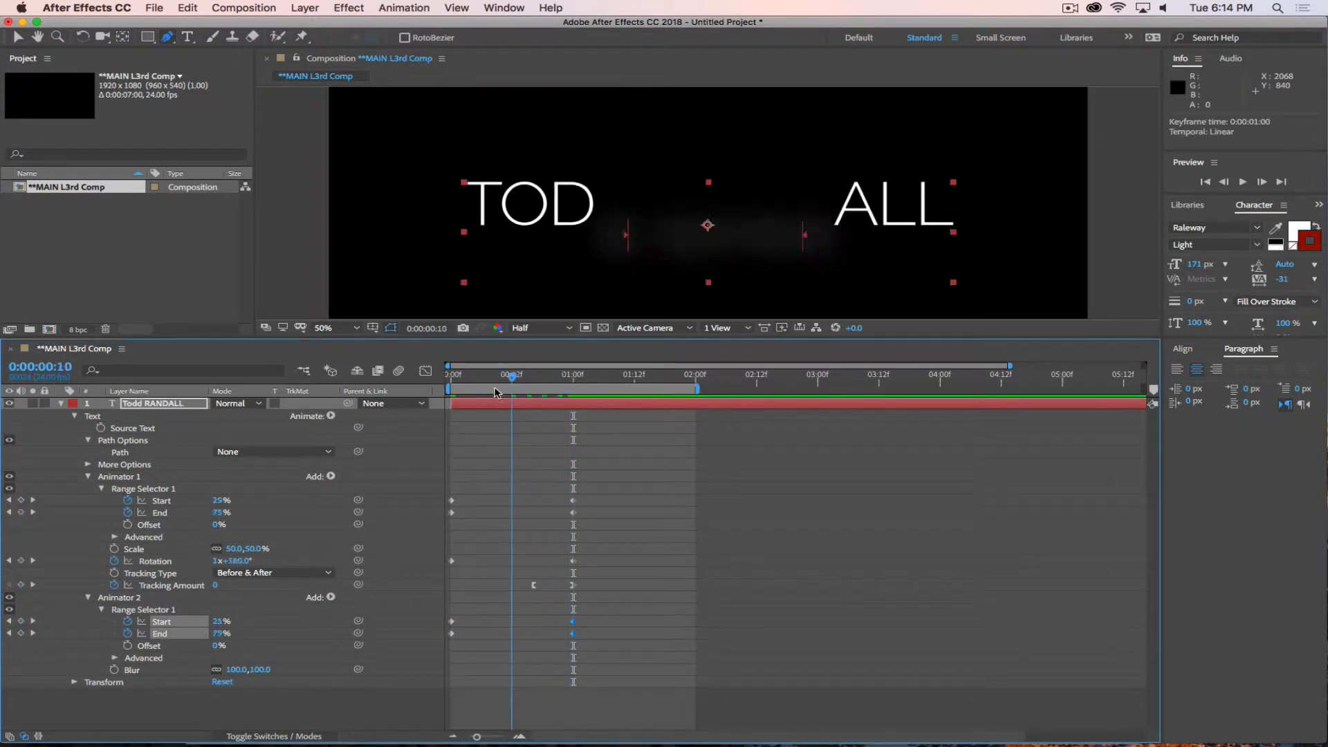
{"action": "key", "text": "space"}
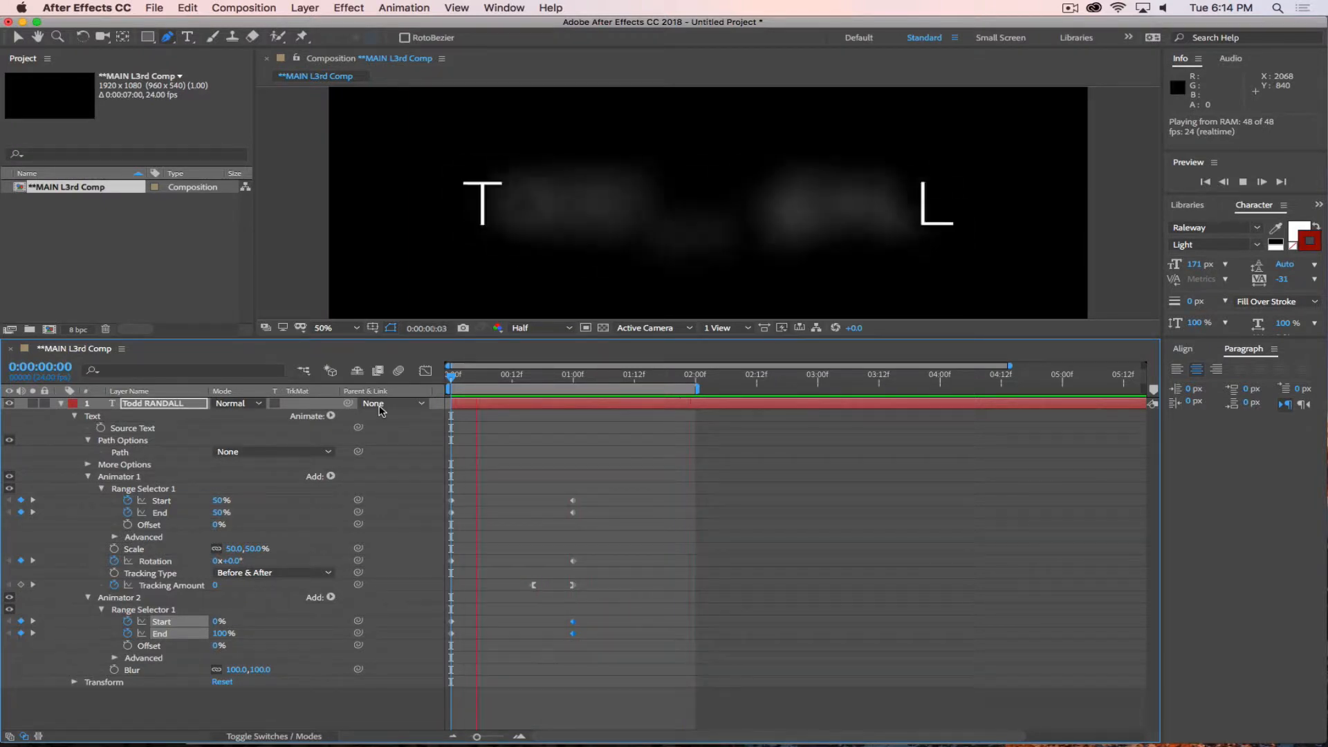
{"action": "key", "text": "space"}
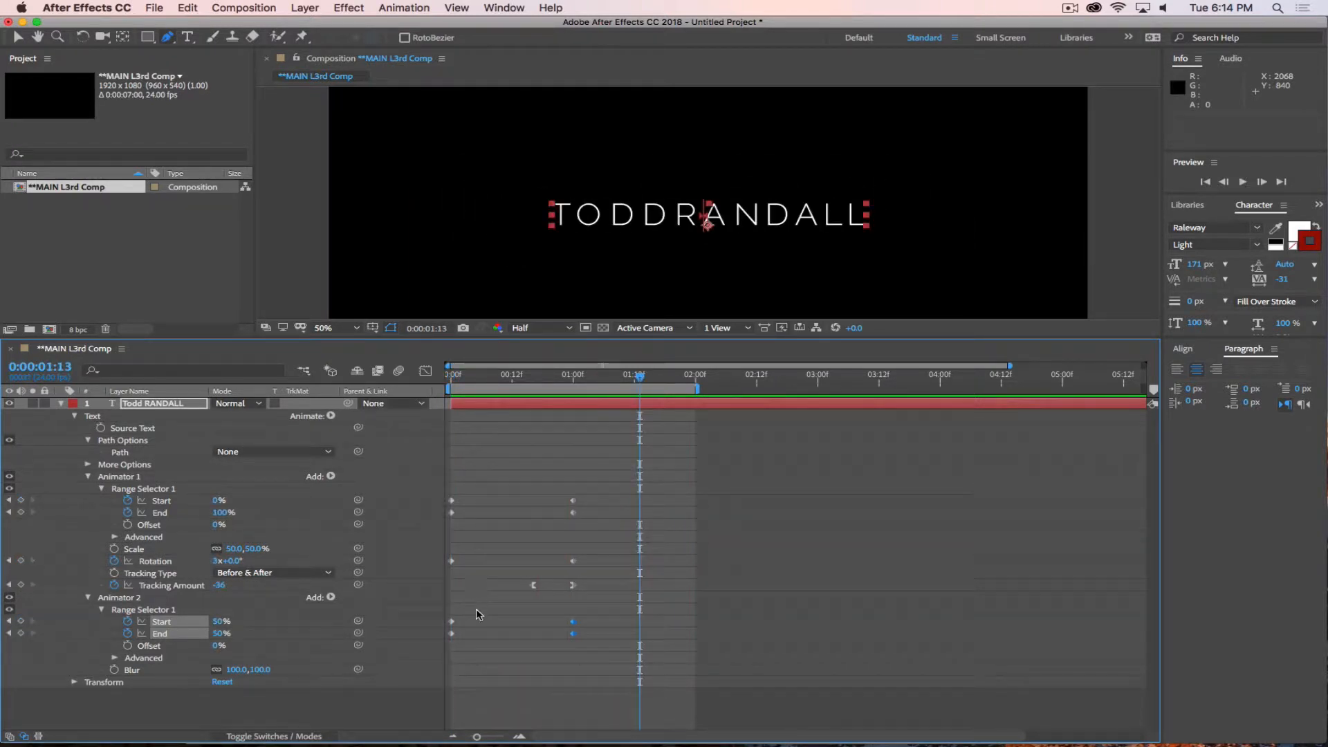
Start keyframing Animator 2's Blur at frame 0 and set it to 50.
{"action": "left_click_drag", "start_coordinate": [478, 617], "coordinate": [449, 637]}
{"action": "key", "text": "Home"}
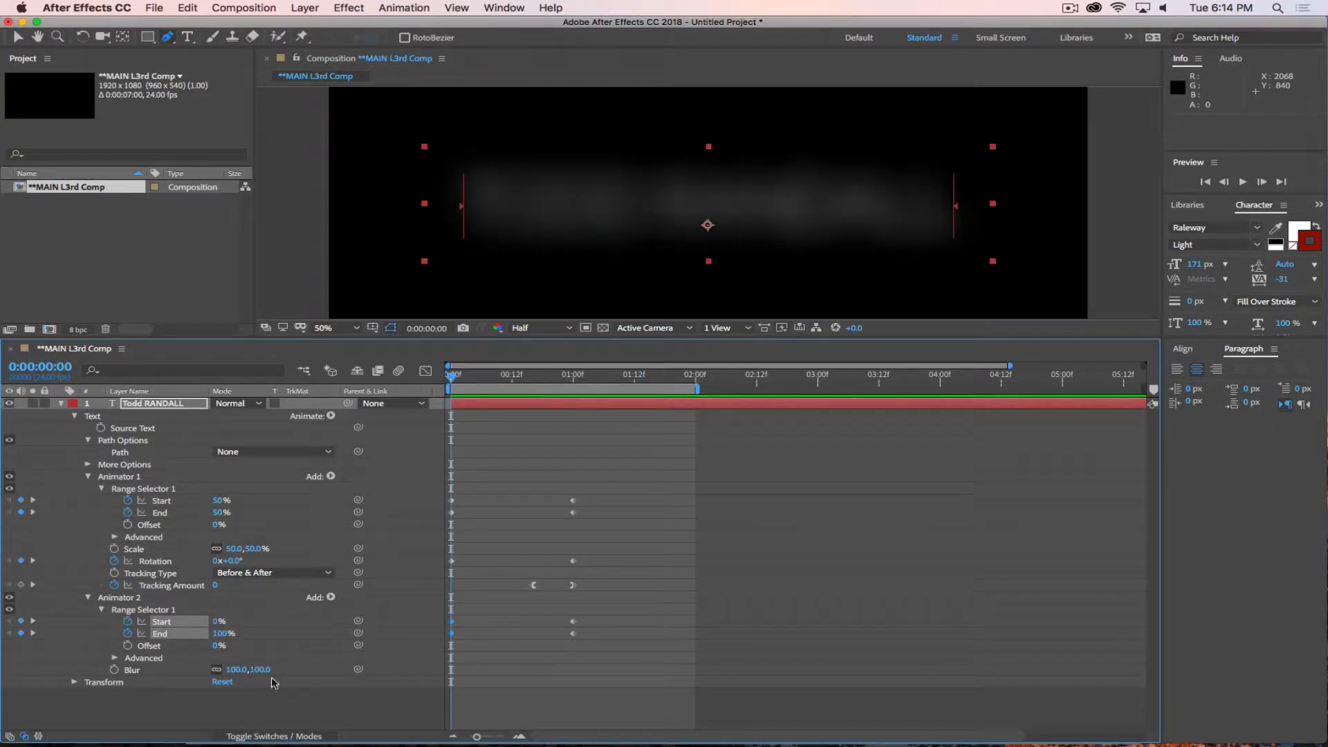
{"action": "left_click", "coordinate": [115, 669]}
{"action": "left_click", "coordinate": [261, 670]}
{"action": "type", "text": "50"}
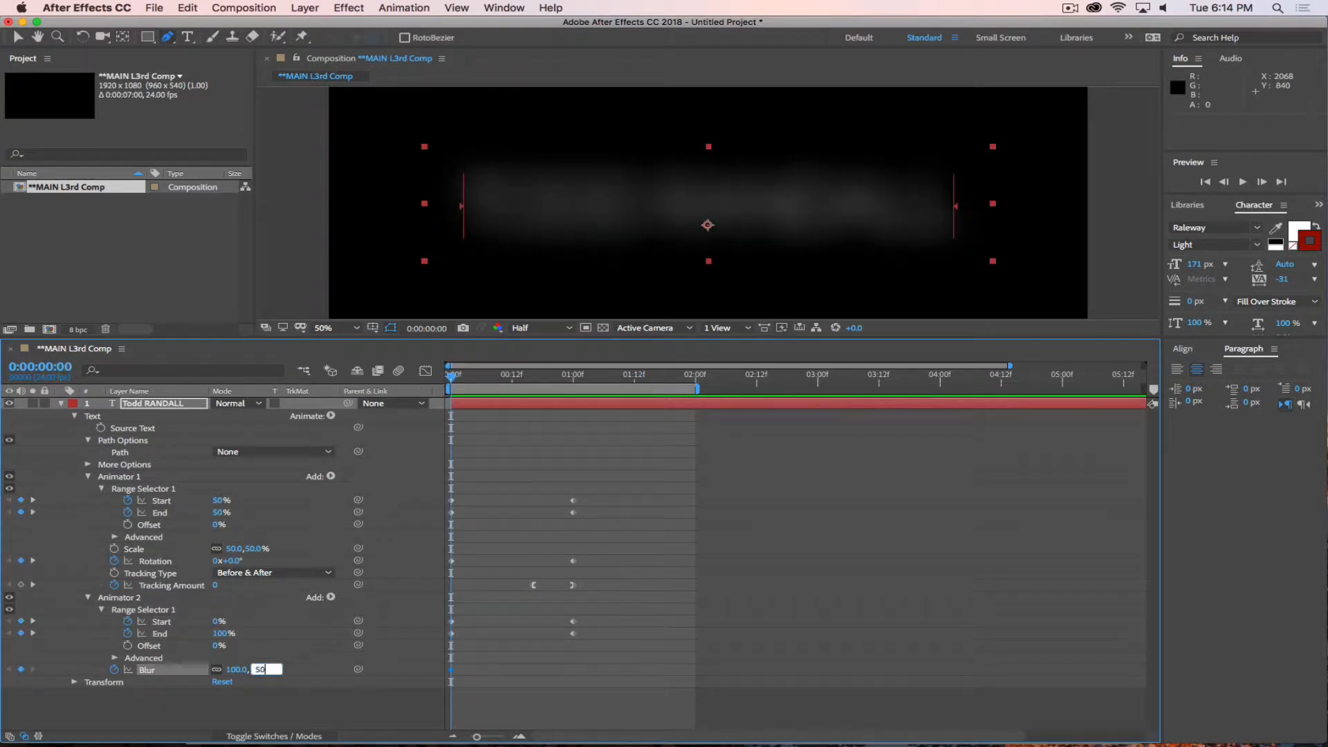
{"action": "key", "text": "Return"}
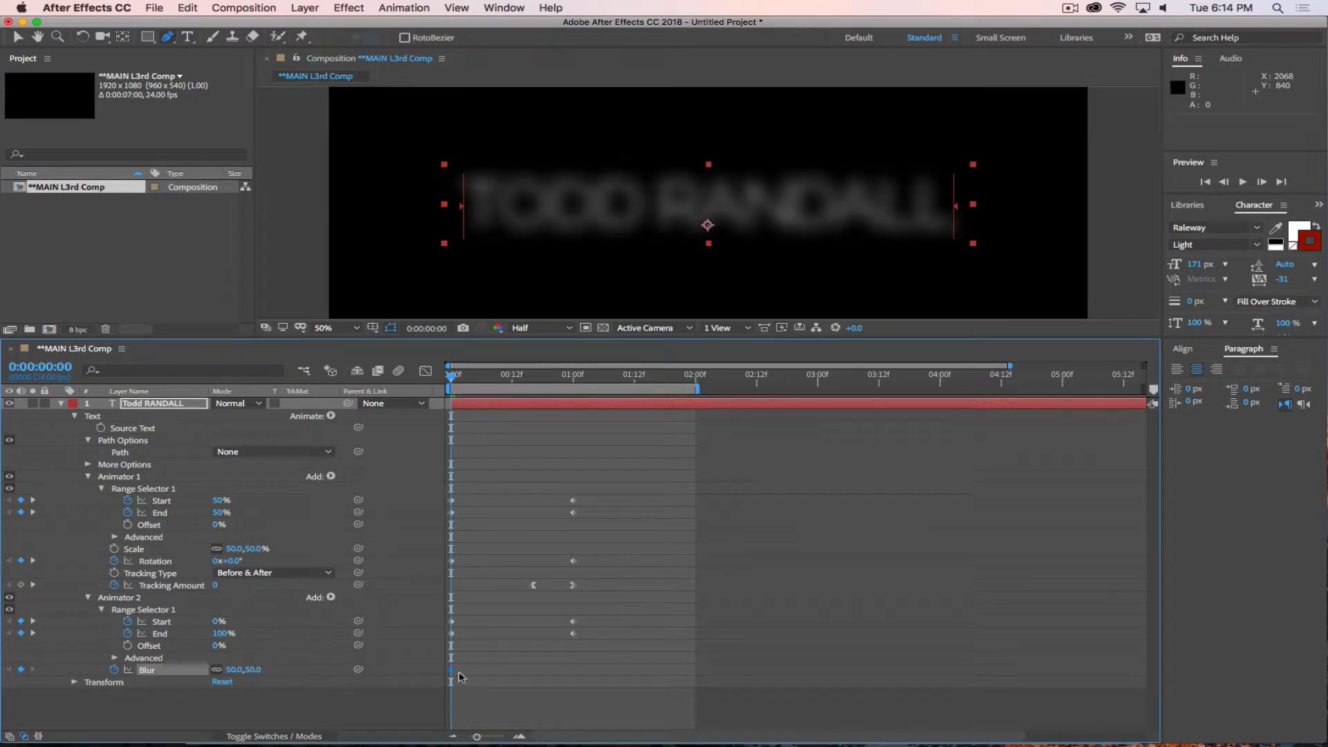
Move Animator 2's first Start and End keyframe pair to about frame 3 and the second pair to frame 21, and preview.
{"action": "left_click_drag", "start_coordinate": [457, 380], "coordinate": [440, 407]}
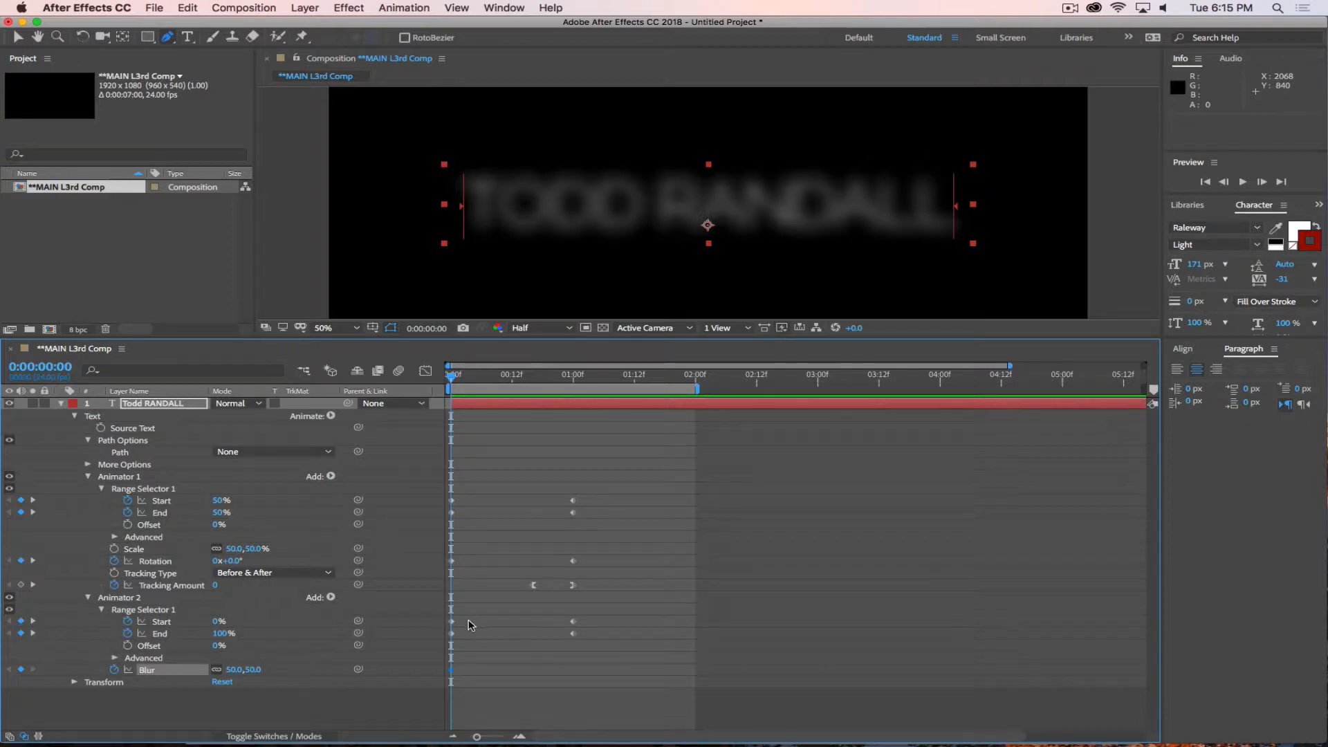
{"action": "mouse_move", "coordinate": [466, 617]}
{"action": "left_mouse_down"}
{"action": "mouse_move", "coordinate": [448, 636]}
{"action": "mouse_move", "coordinate": [465, 635]}
{"action": "left_mouse_up"}
{"action": "left_click_drag", "start_coordinate": [600, 618], "coordinate": [558, 633]}
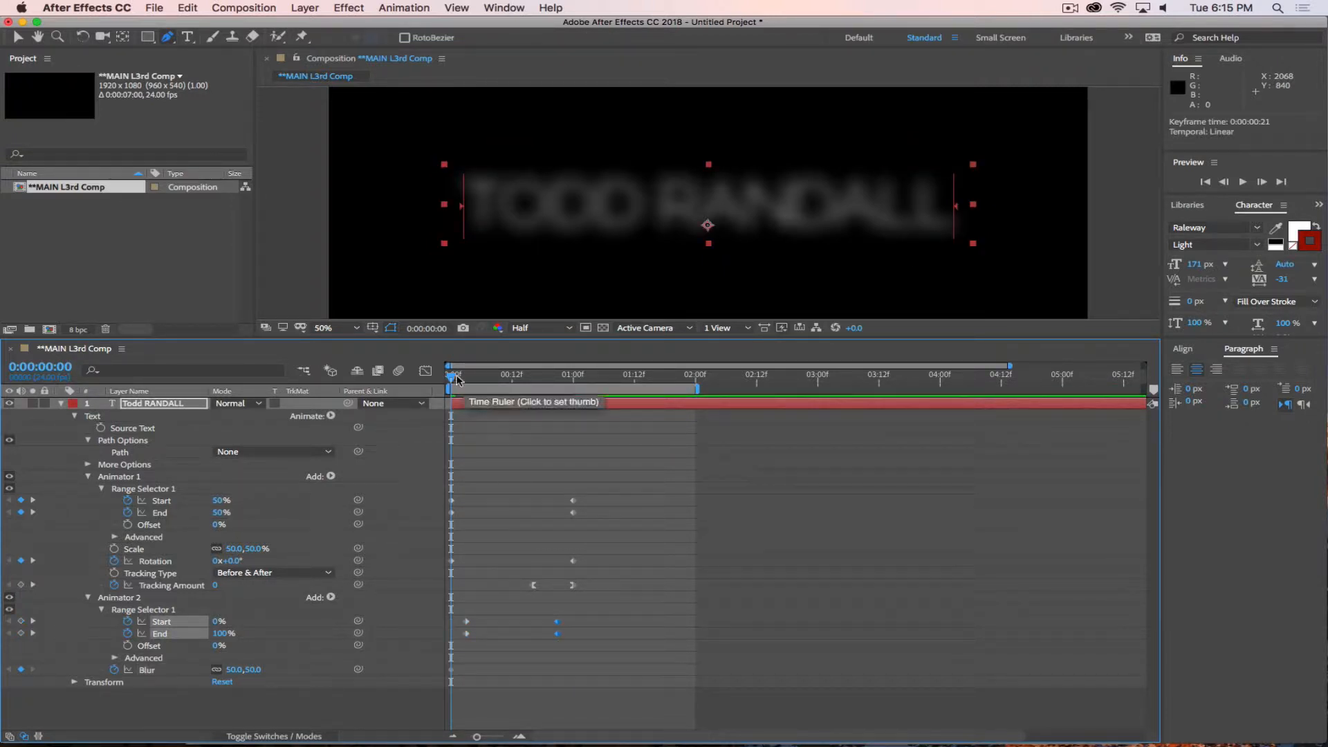
{"action": "mouse_move", "coordinate": [453, 387]}
{"action": "left_mouse_down"}
{"action": "mouse_move", "coordinate": [589, 396]}
{"action": "mouse_move", "coordinate": [446, 394]}
{"action": "left_mouse_up"}
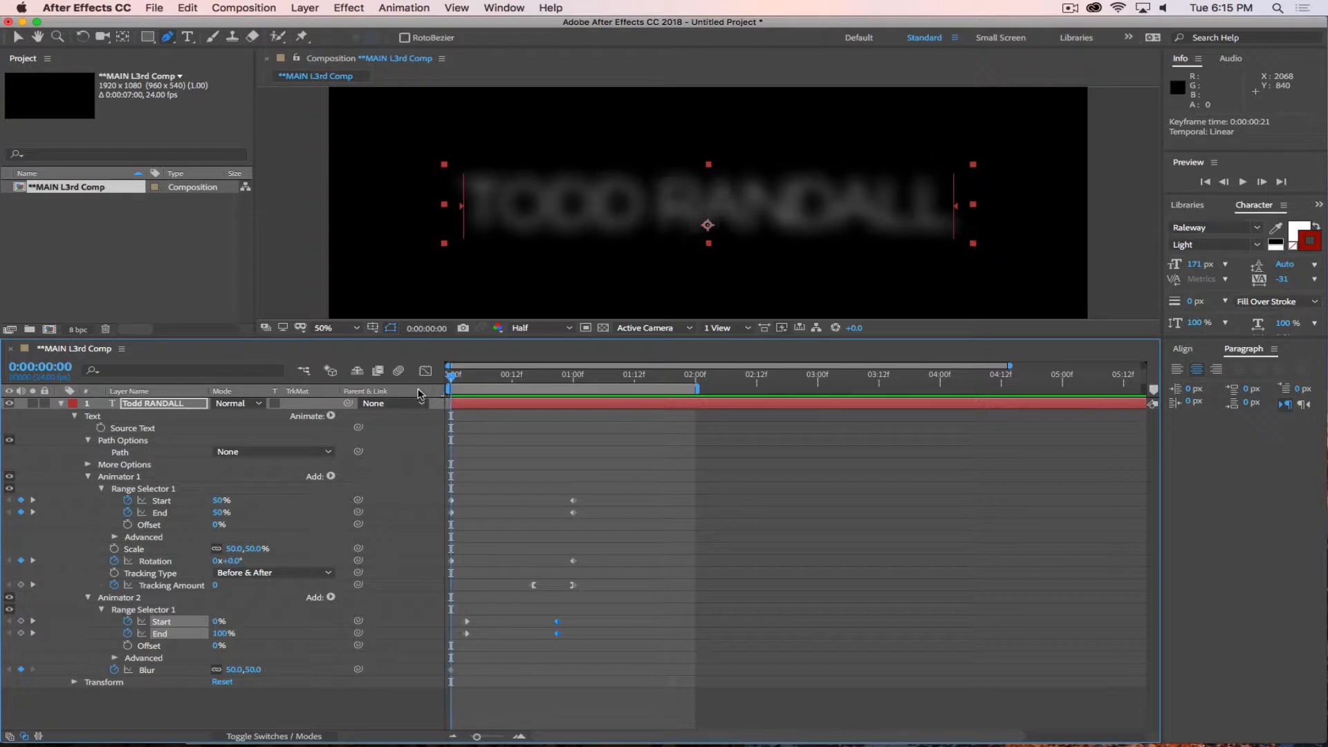
{"action": "key", "text": "space"}
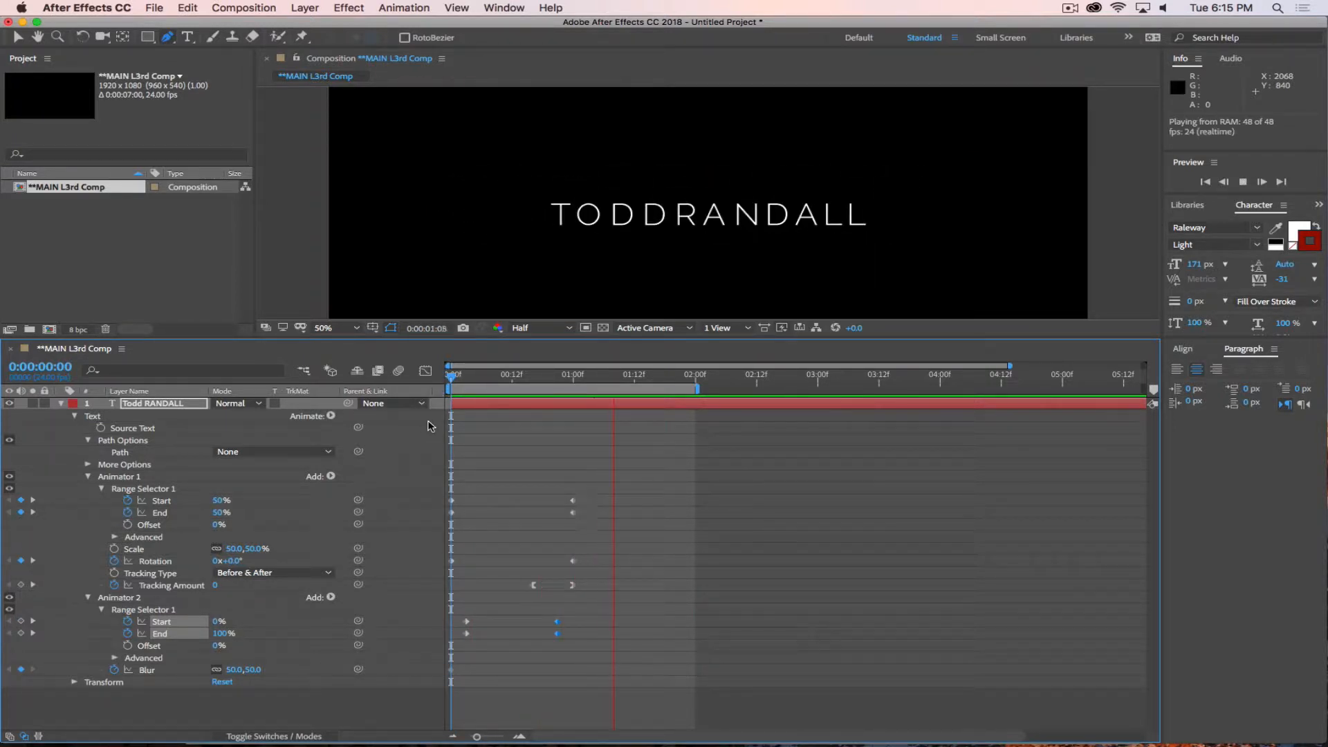
{"action": "key", "text": "space"}
Try moving Animator 2's Start and End keyframe pairs to about frames 4 and 18, and preview the blur timing.
{"action": "left_click_drag", "start_coordinate": [634, 377], "coordinate": [497, 382]}
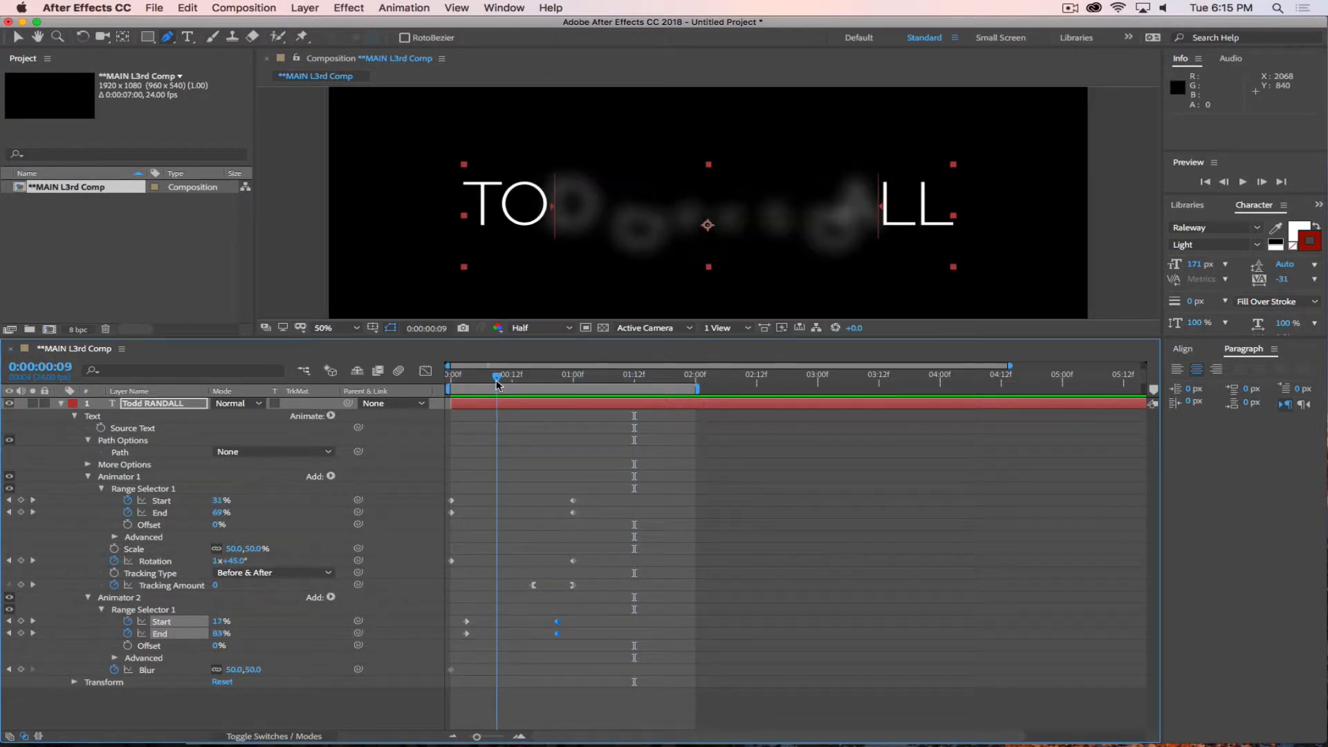
{"action": "left_click_drag", "start_coordinate": [557, 633], "coordinate": [471, 635]}
{"action": "left_click_drag", "start_coordinate": [559, 618], "coordinate": [541, 634]}
{"action": "key", "text": "space"}
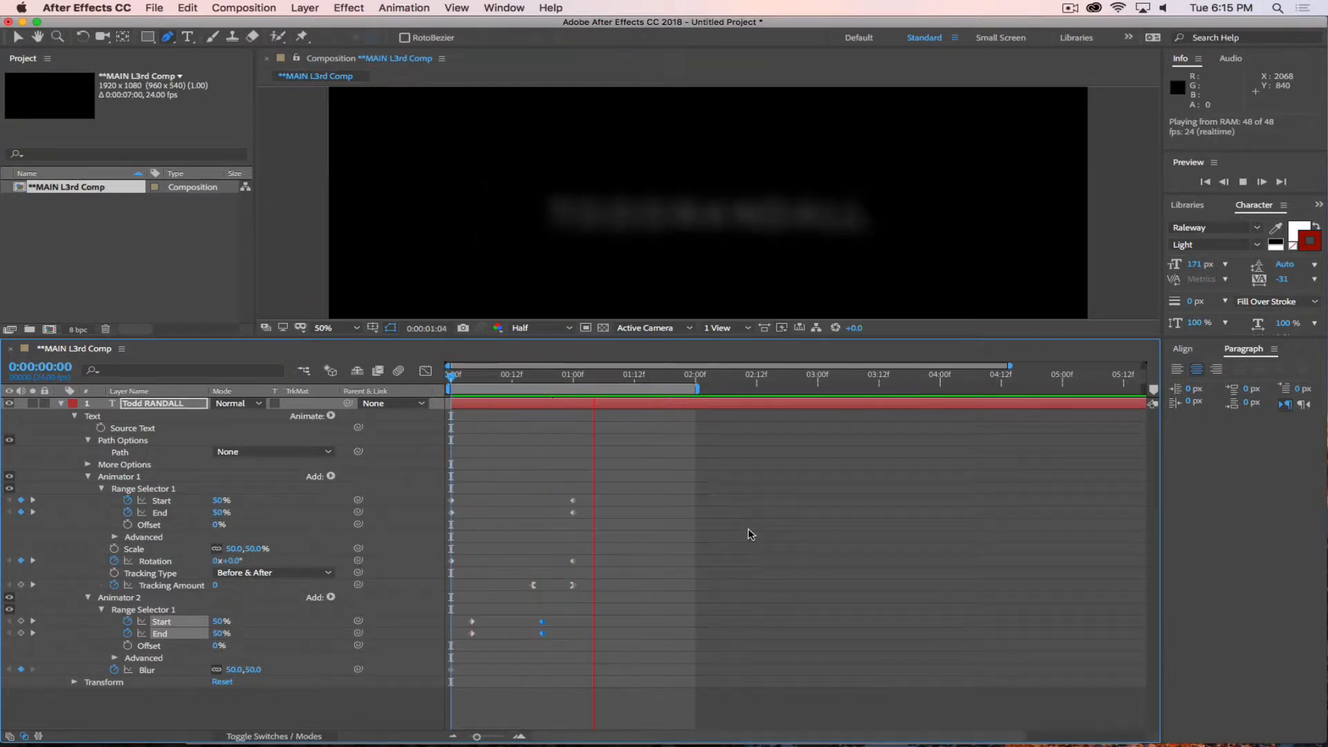
{"action": "key", "text": "space"}
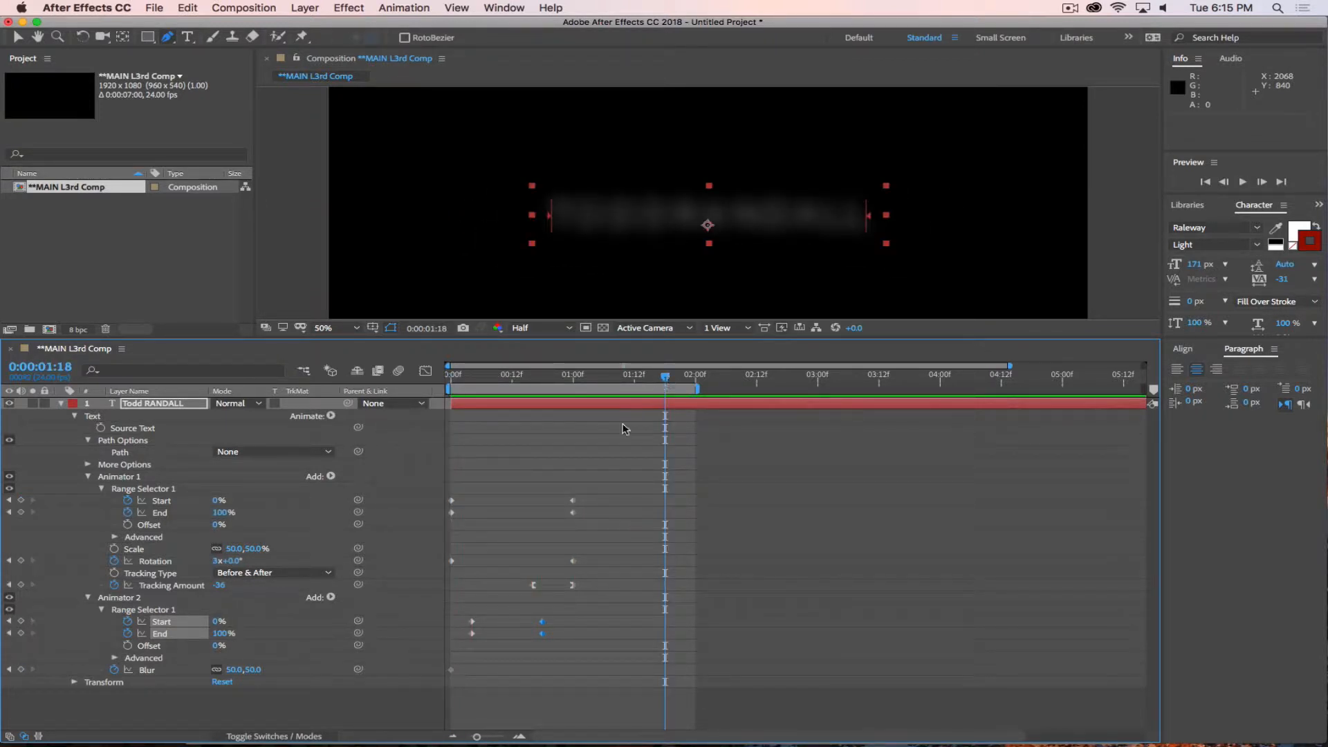
Undo the recent keyframe moves until Animator 2's second Start and End pair is back at 1 second.
{"action": "key", "text": "ctrl+z"}
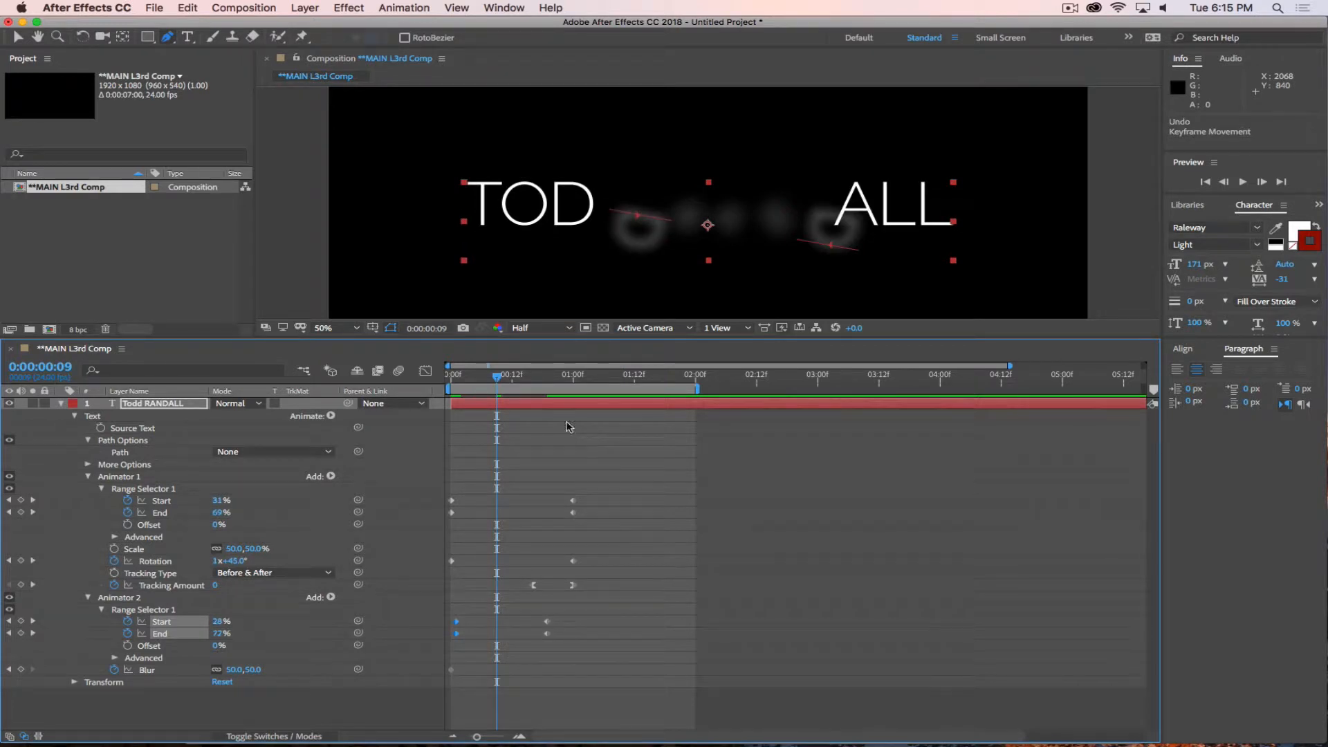
{"action": "left_click_drag", "start_coordinate": [500, 381], "coordinate": [567, 382]}
{"action": "key", "text": "super+z"}
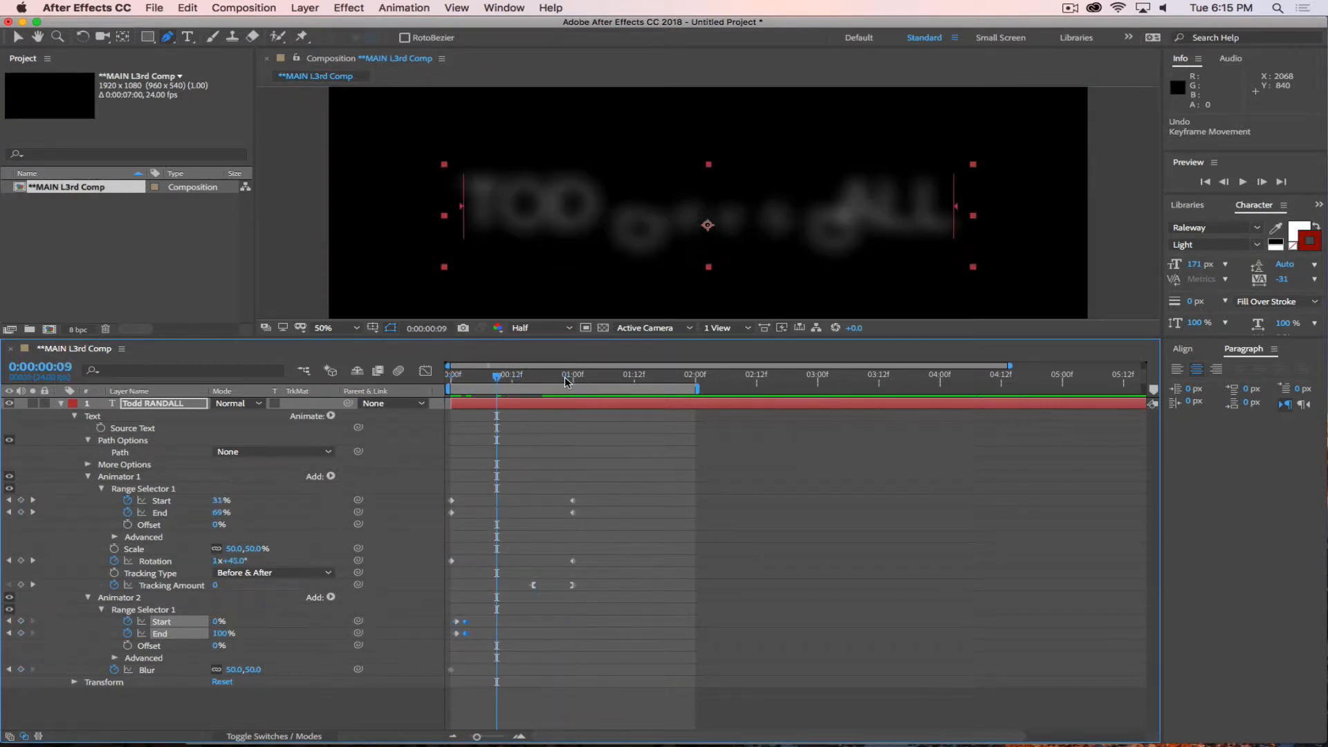
{"action": "key", "text": "super+z"}
{"action": "key", "text": "super+z"}
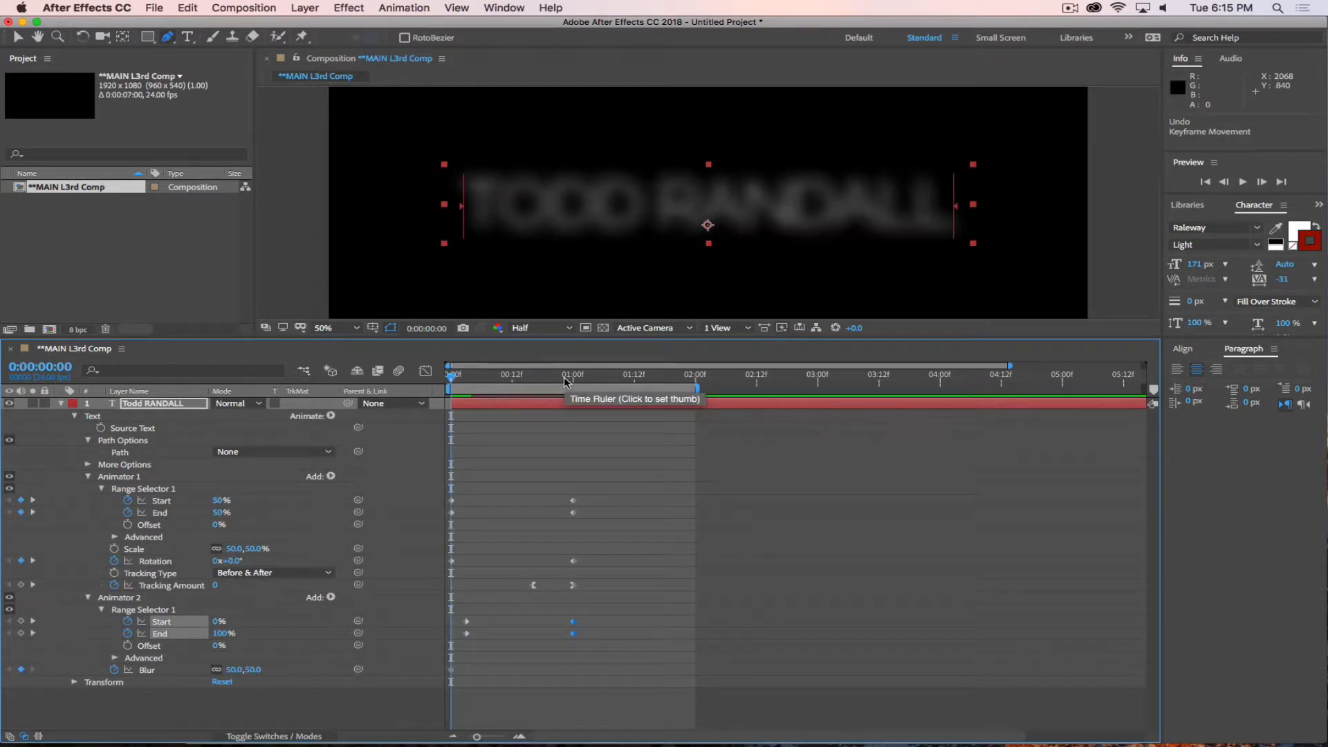
Move Animator 2's second Start and End keyframe pair to frame 20 and the first pair to frame 4, and scrub through the animation.
{"action": "left_click_drag", "start_coordinate": [453, 381], "coordinate": [551, 388]}
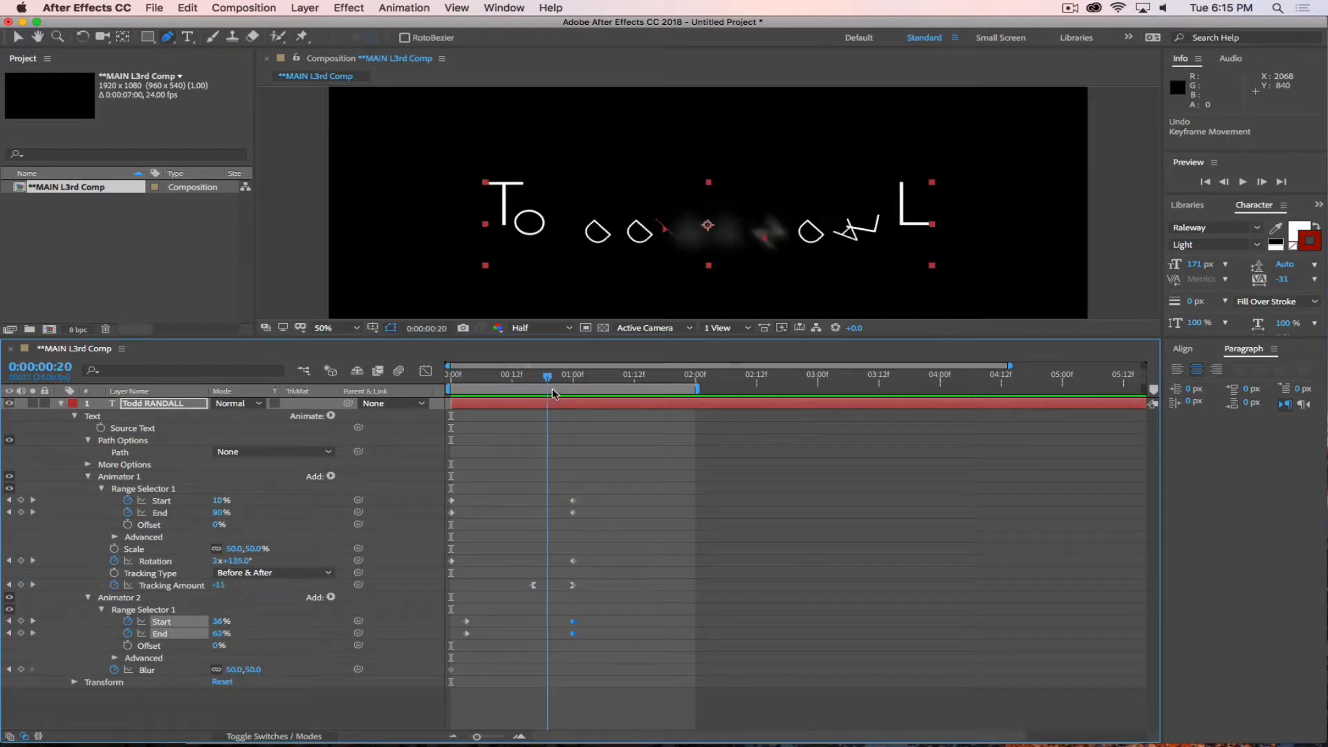
{"action": "left_click", "coordinate": [583, 620]}
{"action": "left_click_drag", "start_coordinate": [582, 621], "coordinate": [552, 633]}
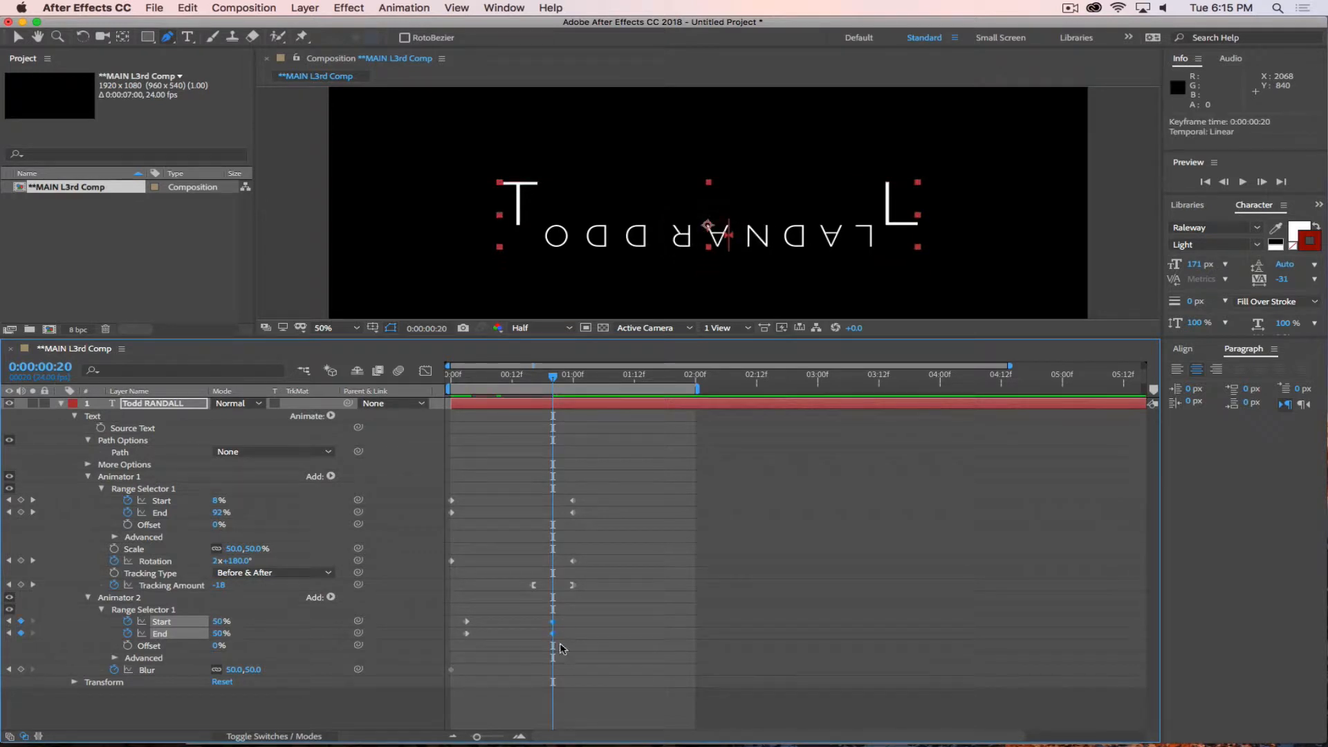
{"action": "left_click_drag", "start_coordinate": [453, 620], "coordinate": [475, 637]}
{"action": "left_click_drag", "start_coordinate": [467, 634], "coordinate": [472, 634]}
{"action": "left_click_drag", "start_coordinate": [552, 378], "coordinate": [620, 400]}
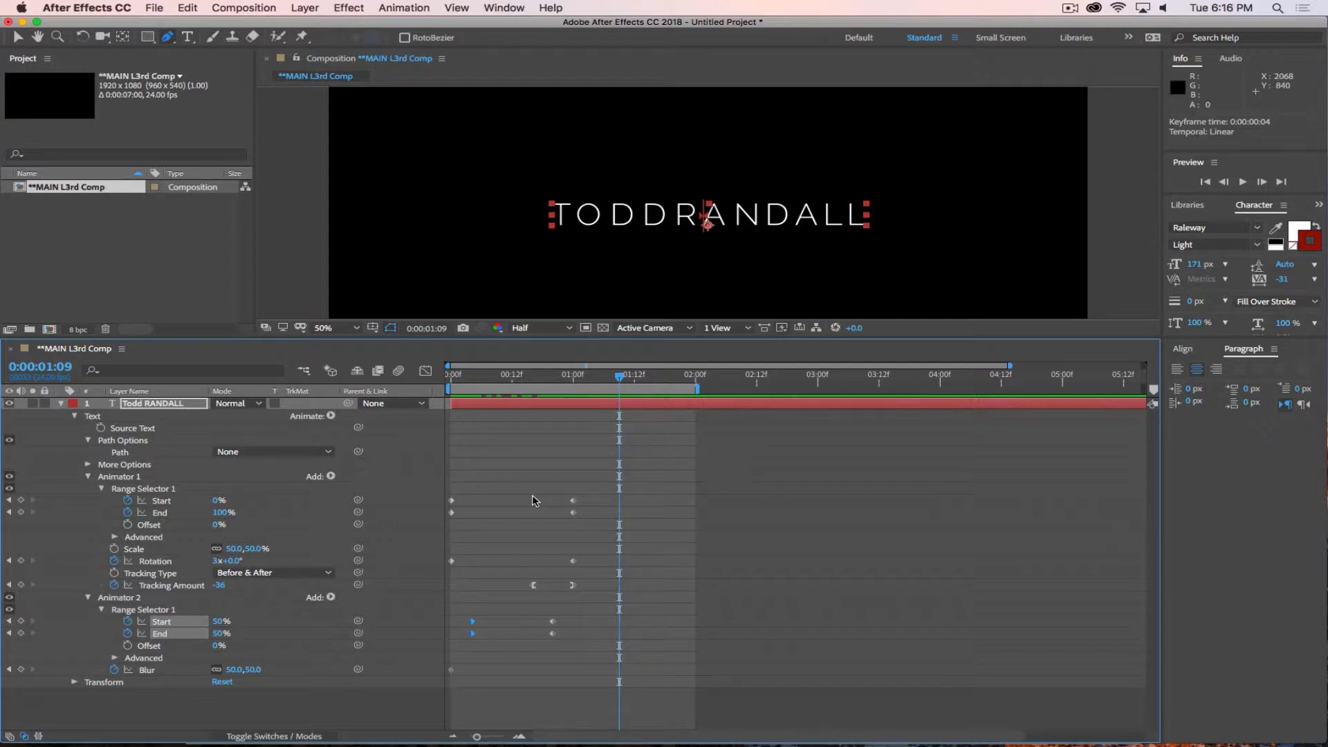
{"action": "mouse_move", "coordinate": [619, 377]}
{"action": "left_mouse_down"}
{"action": "mouse_move", "coordinate": [454, 393]}
{"action": "mouse_move", "coordinate": [629, 391]}
{"action": "left_mouse_up"}
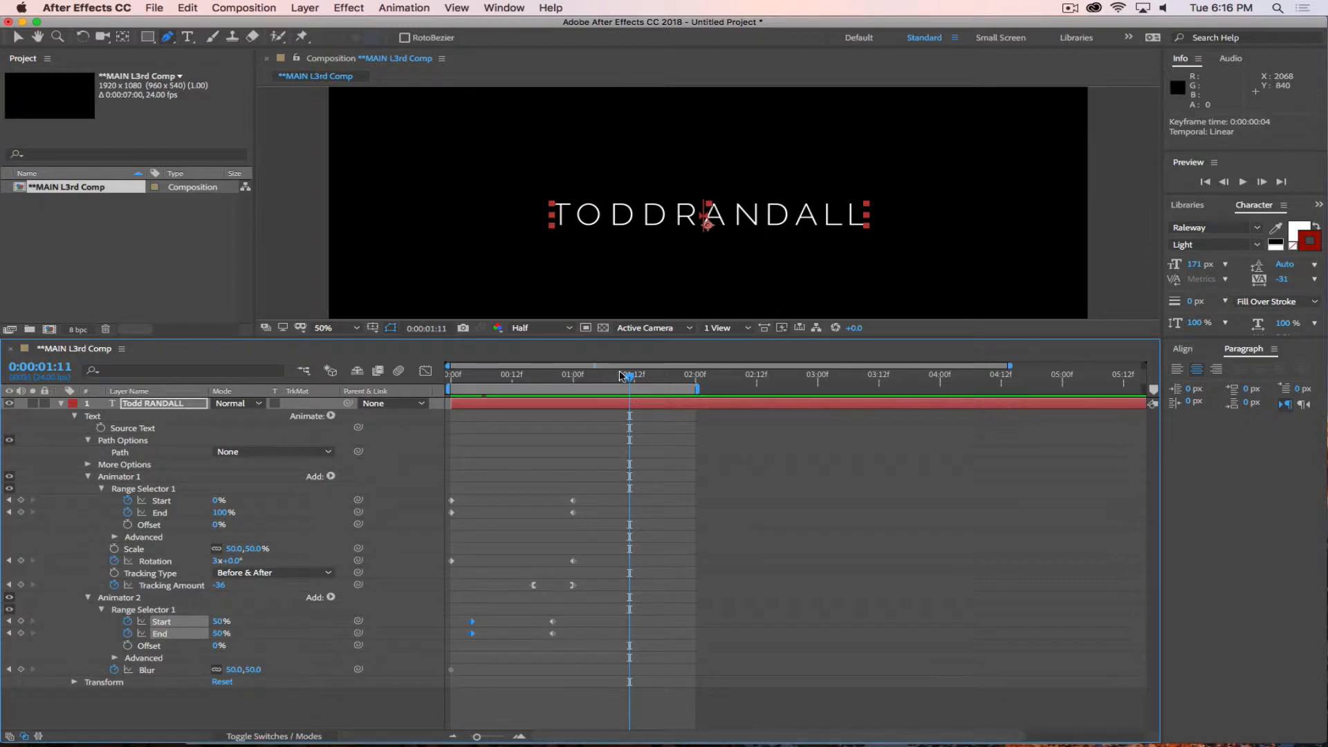
{"action": "left_click_drag", "start_coordinate": [621, 375], "coordinate": [580, 411]}
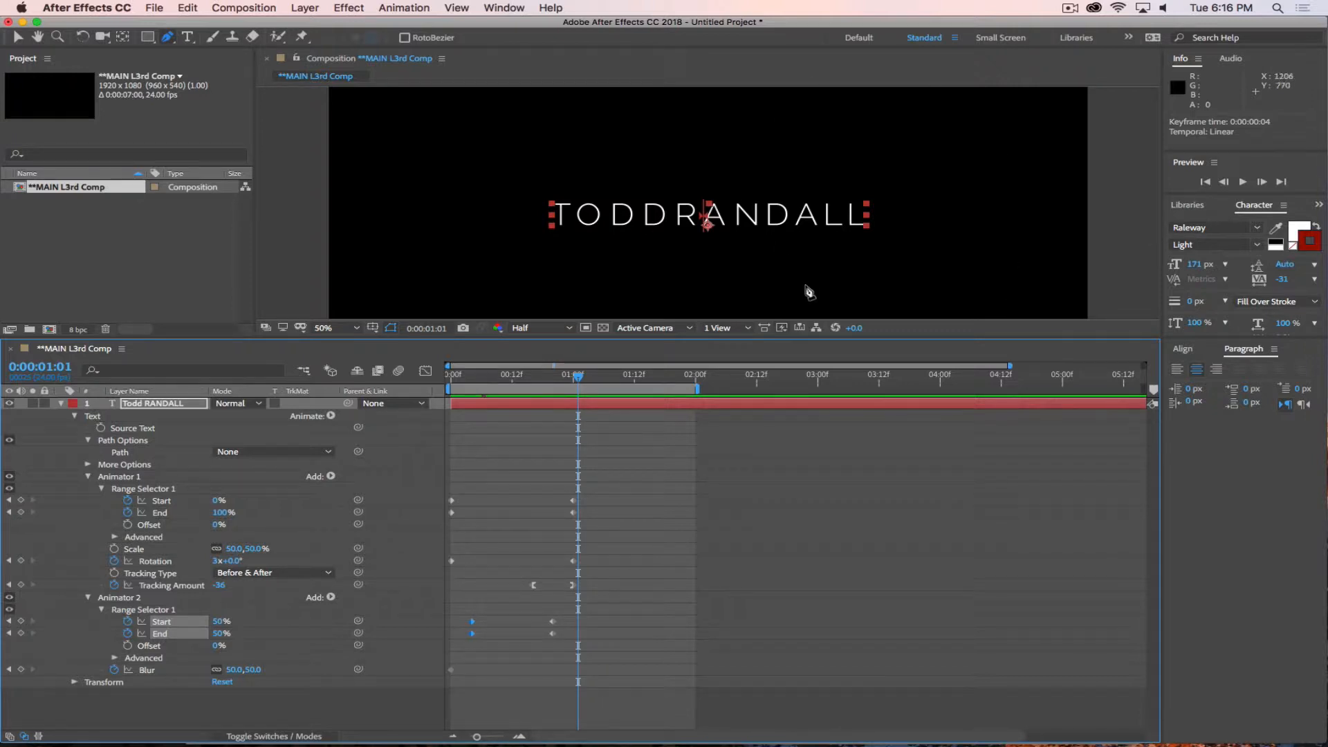
Switch to Safari to review the lower third requirements in the Assignment 3 Overview, and return to After Effects.
{"action": "key", "text": "super+Tab"}
{"action": "left_click", "coordinate": [621, 355]}
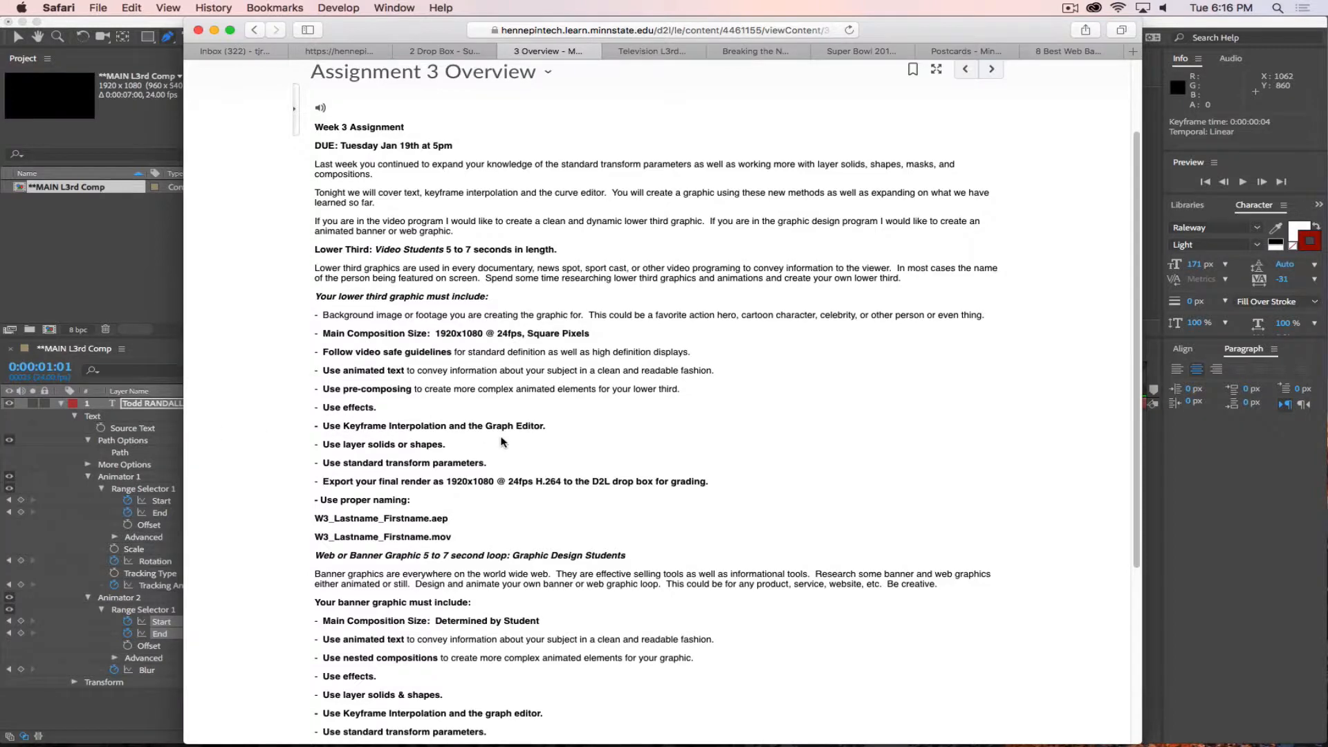
{"action": "key", "text": "super+Tab"}
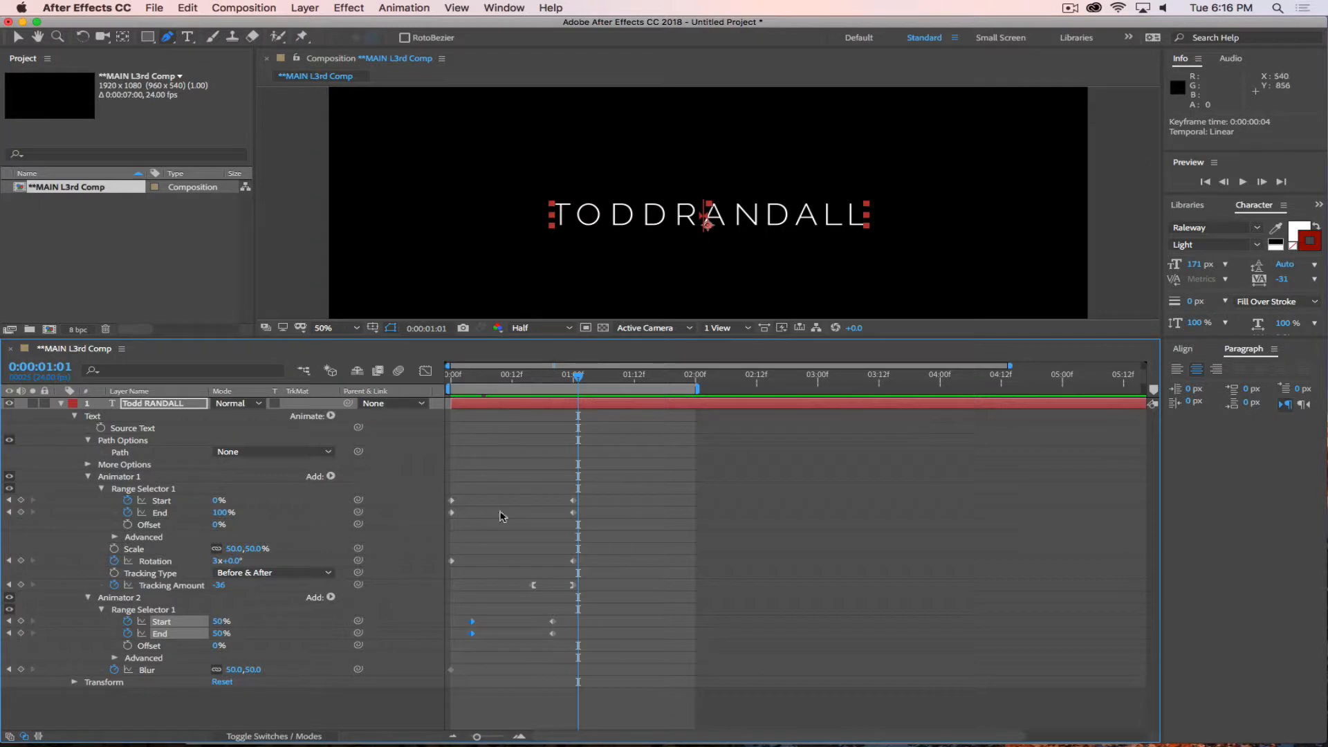
Return to frame 0 and delete the animated name text layer from the composition.
{"action": "key", "text": "Home"}
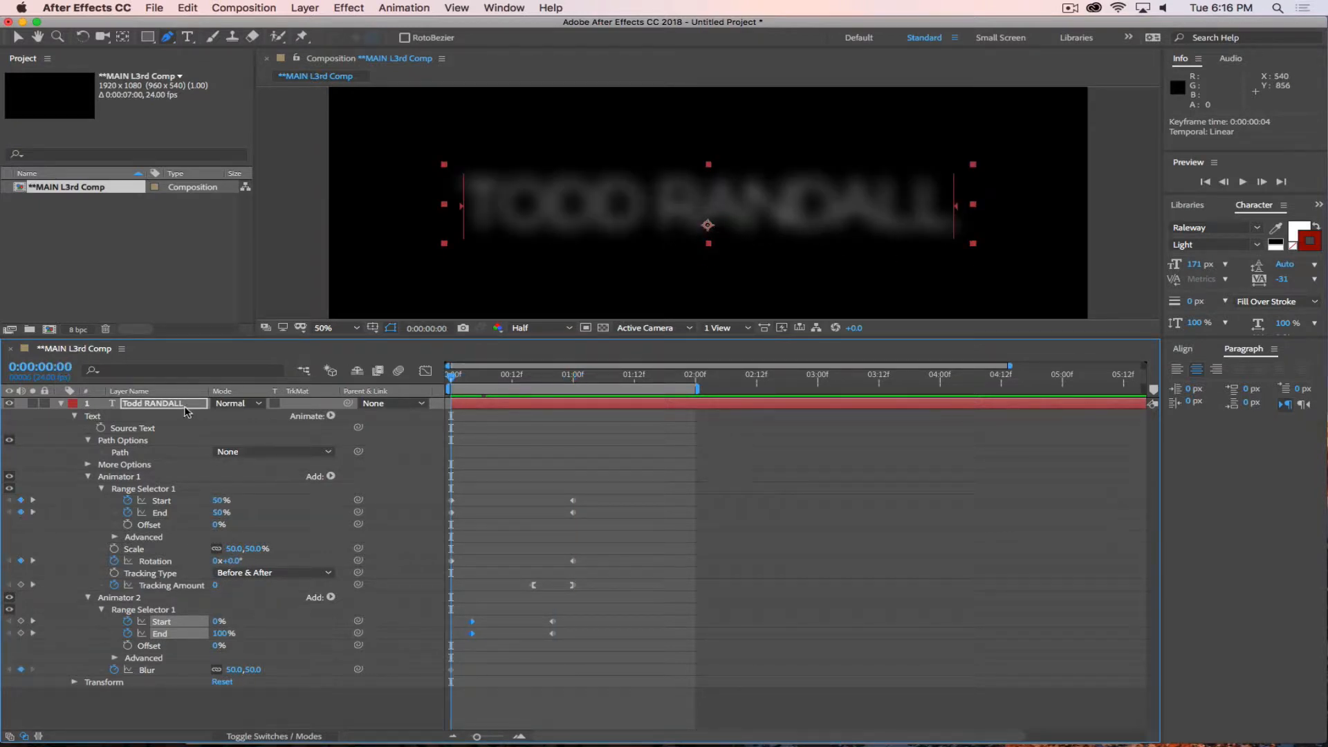
{"action": "left_click", "coordinate": [184, 406]}
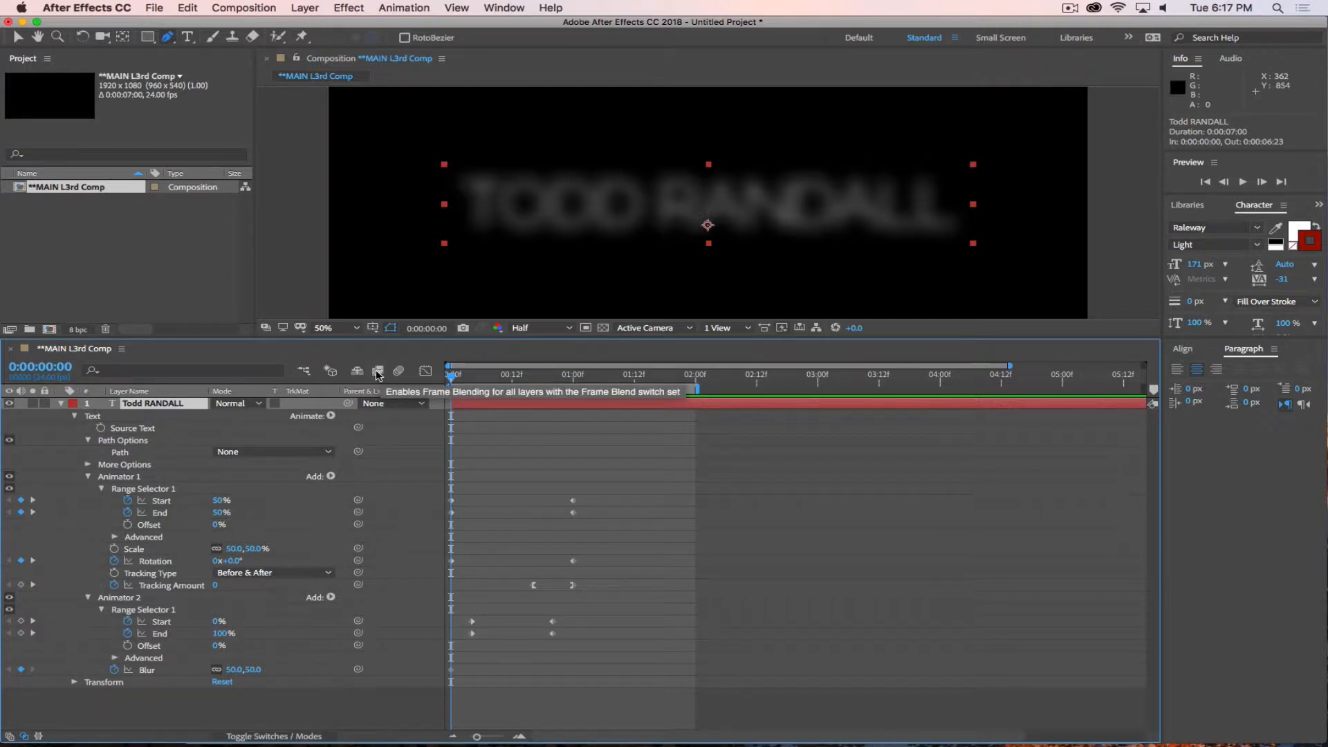
{"action": "left_click", "coordinate": [60, 403]}
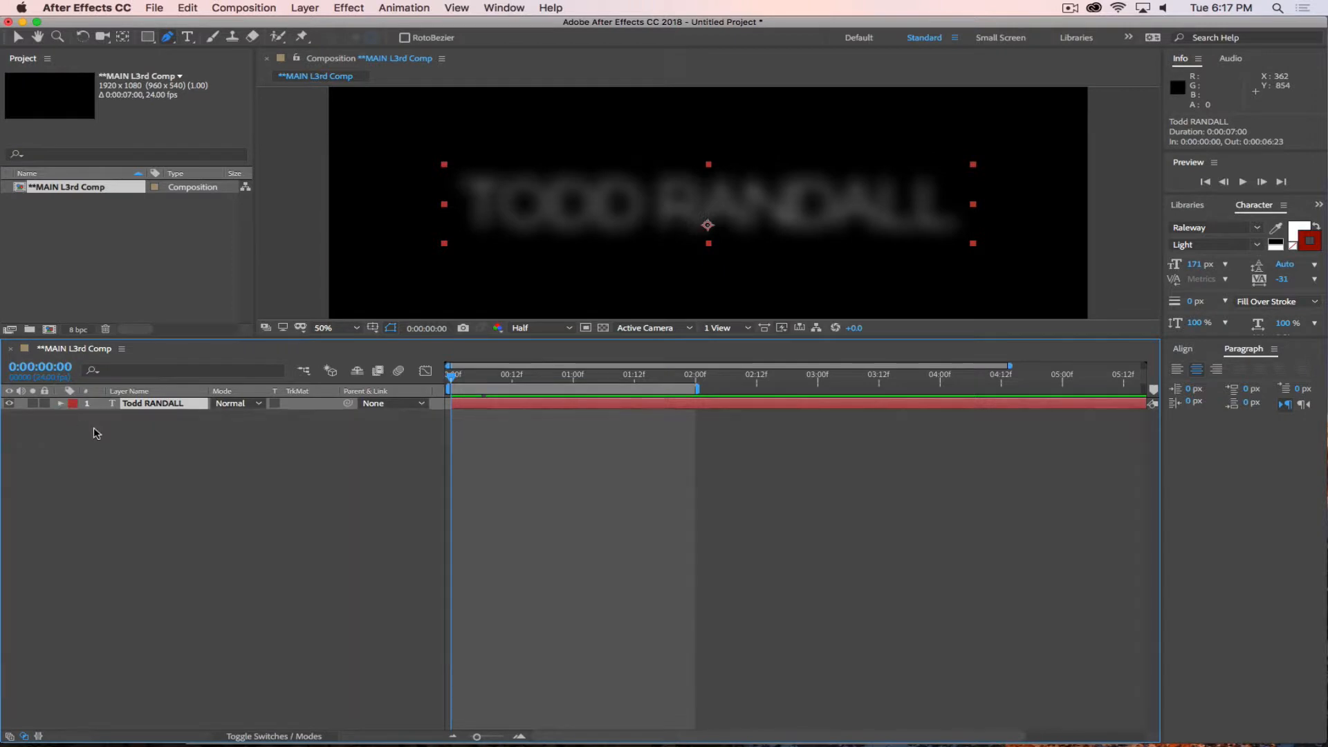
{"action": "left_click", "coordinate": [137, 507]}
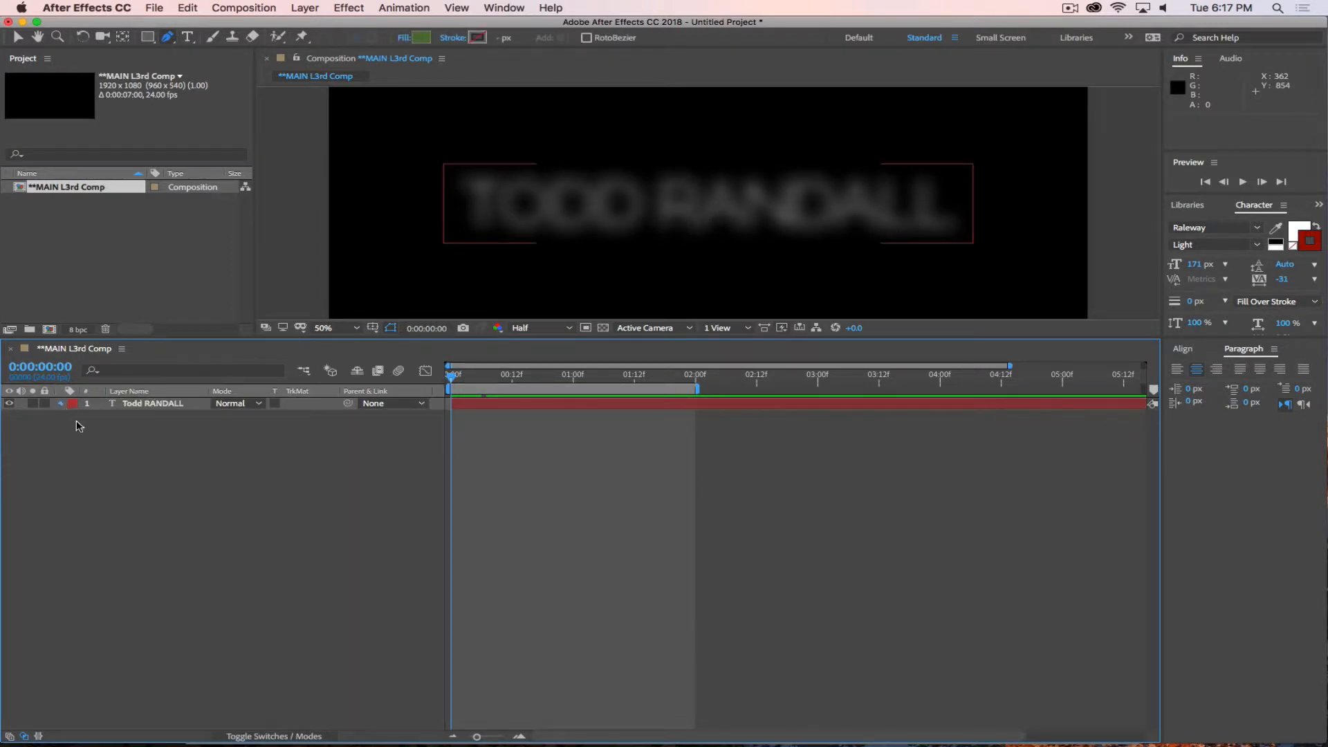
{"action": "left_click", "coordinate": [61, 403]}
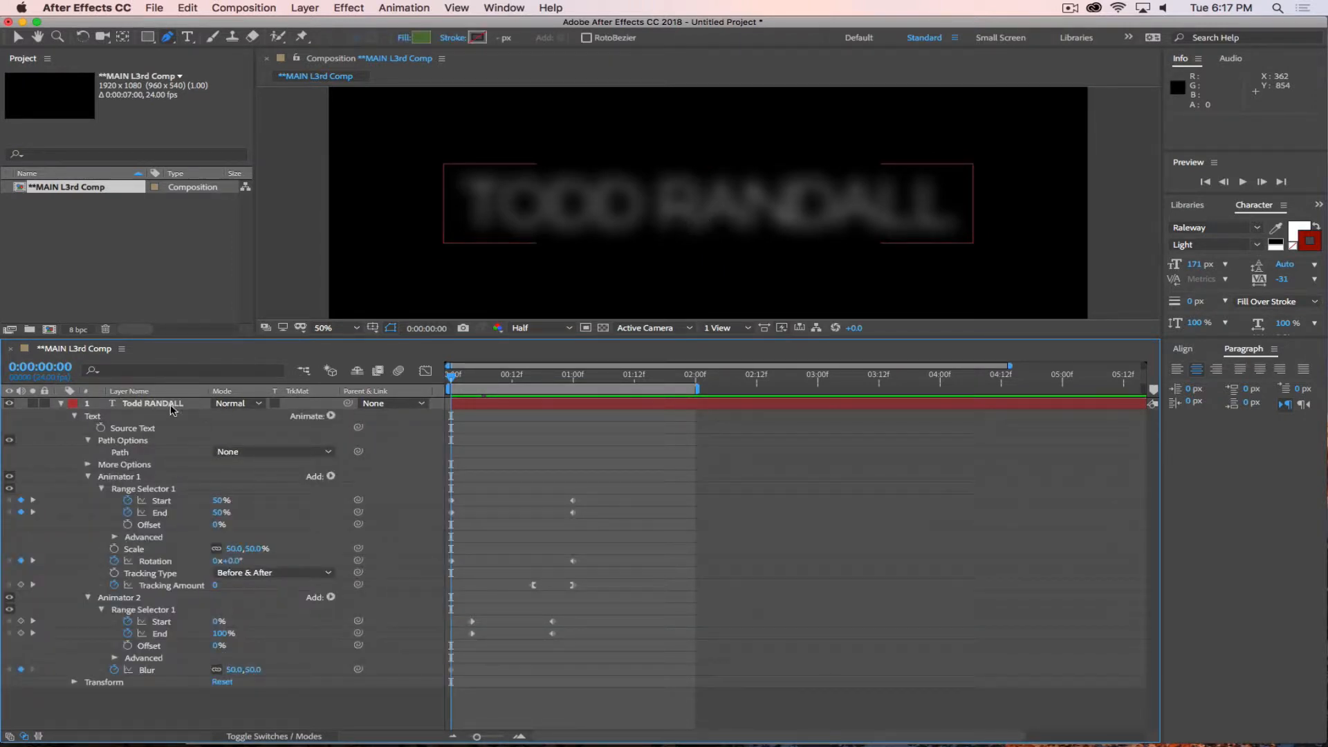
{"action": "left_click", "coordinate": [172, 408]}
{"action": "key", "text": "Delete"}
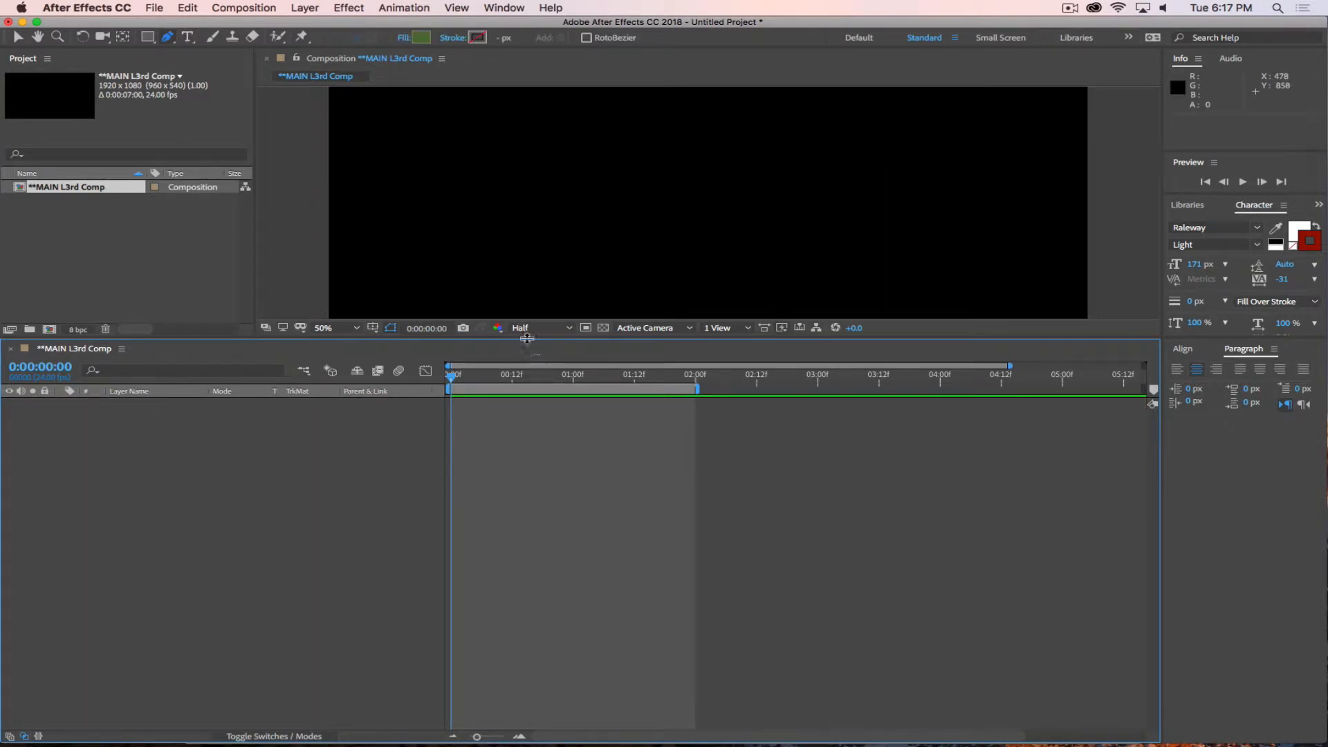
Enlarge the composition viewer and create a new text layer containing the person's full name.
{"action": "left_click_drag", "start_coordinate": [527, 338], "coordinate": [527, 554]}
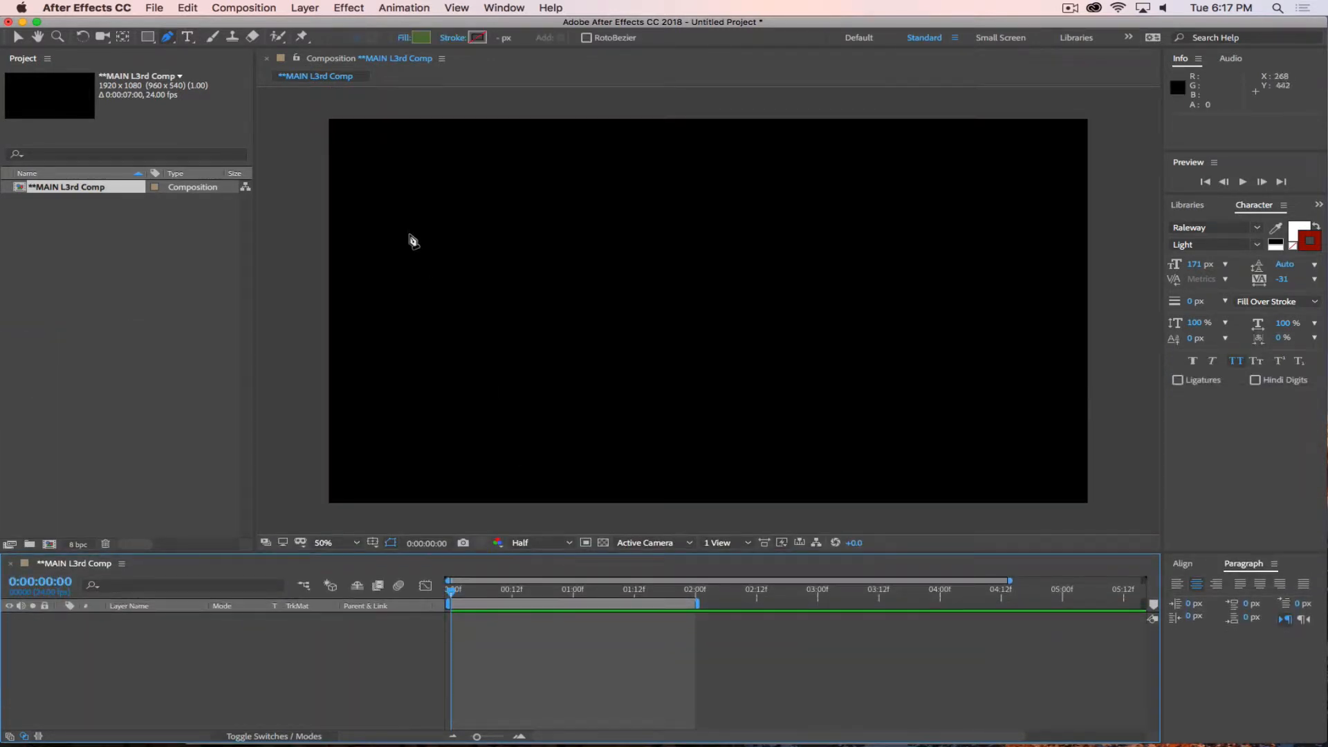
{"action": "key", "text": "ctrl+t"}
{"action": "left_click", "coordinate": [522, 311]}
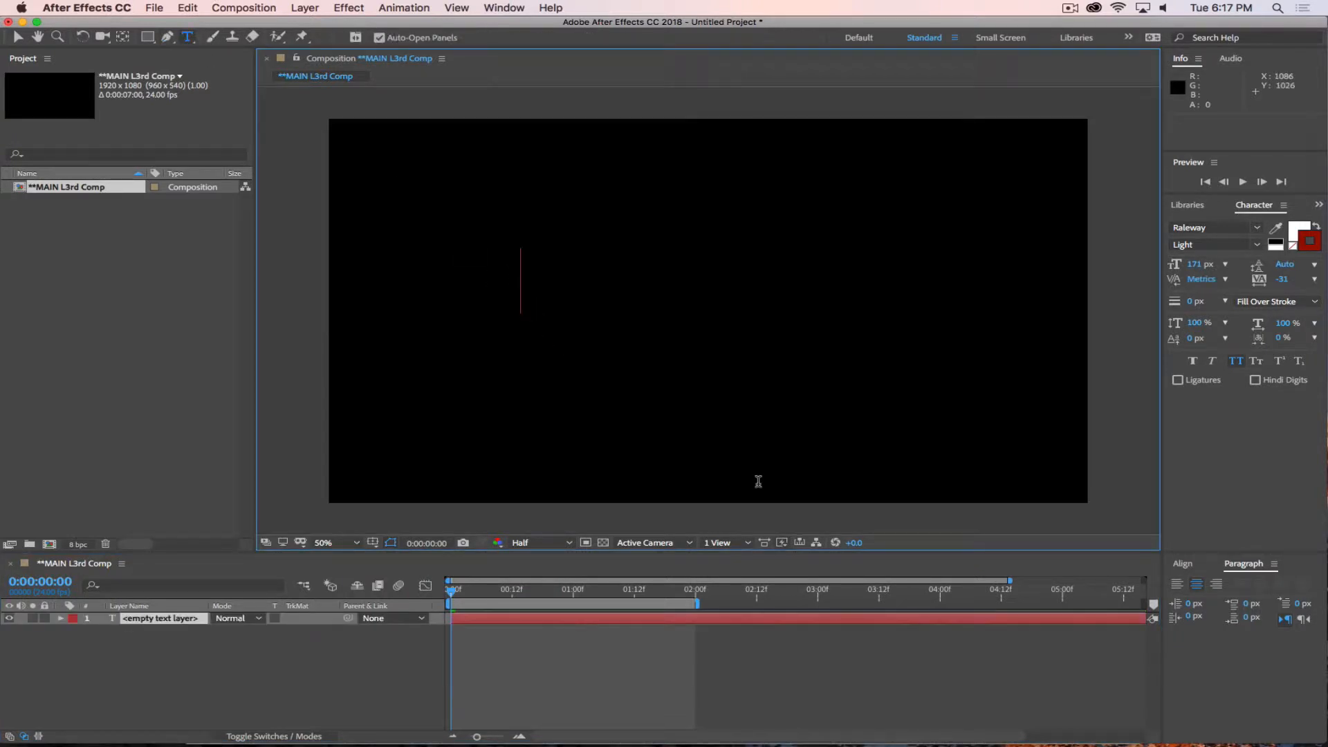
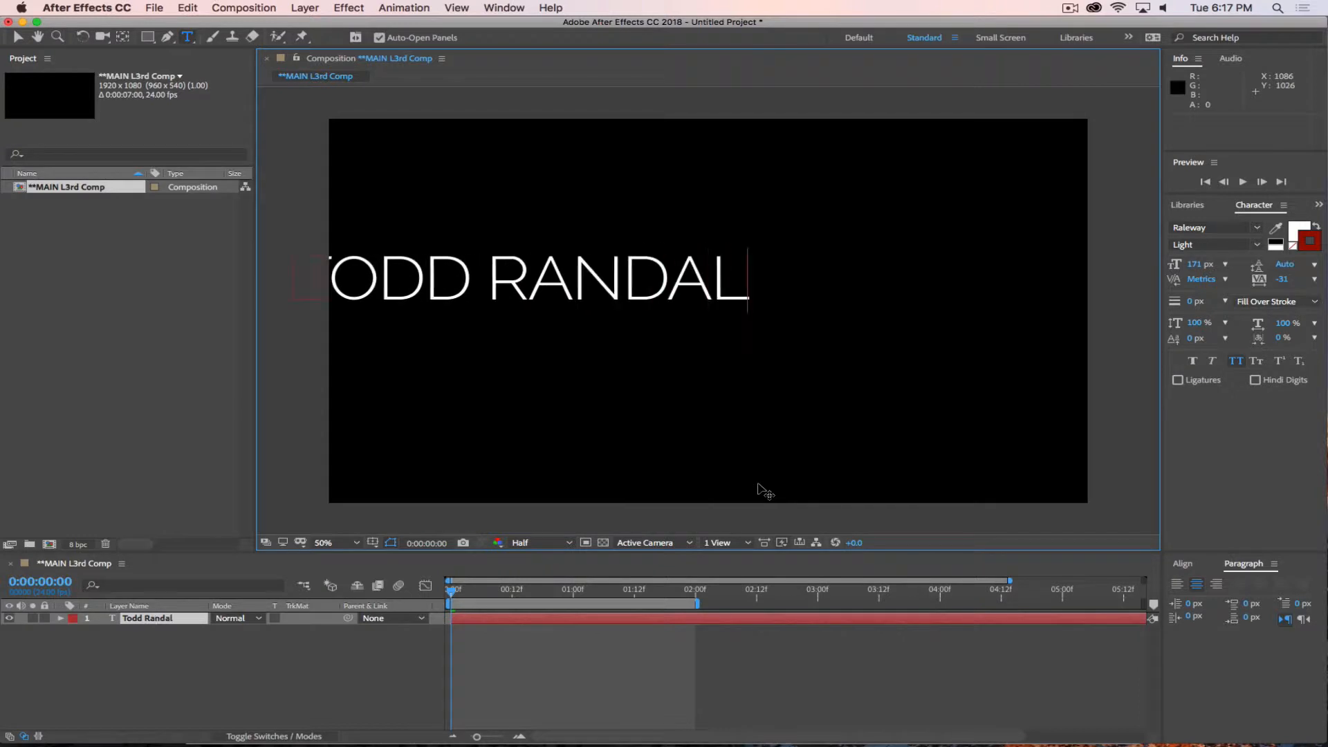
{"action": "left_click", "coordinate": [153, 696]}
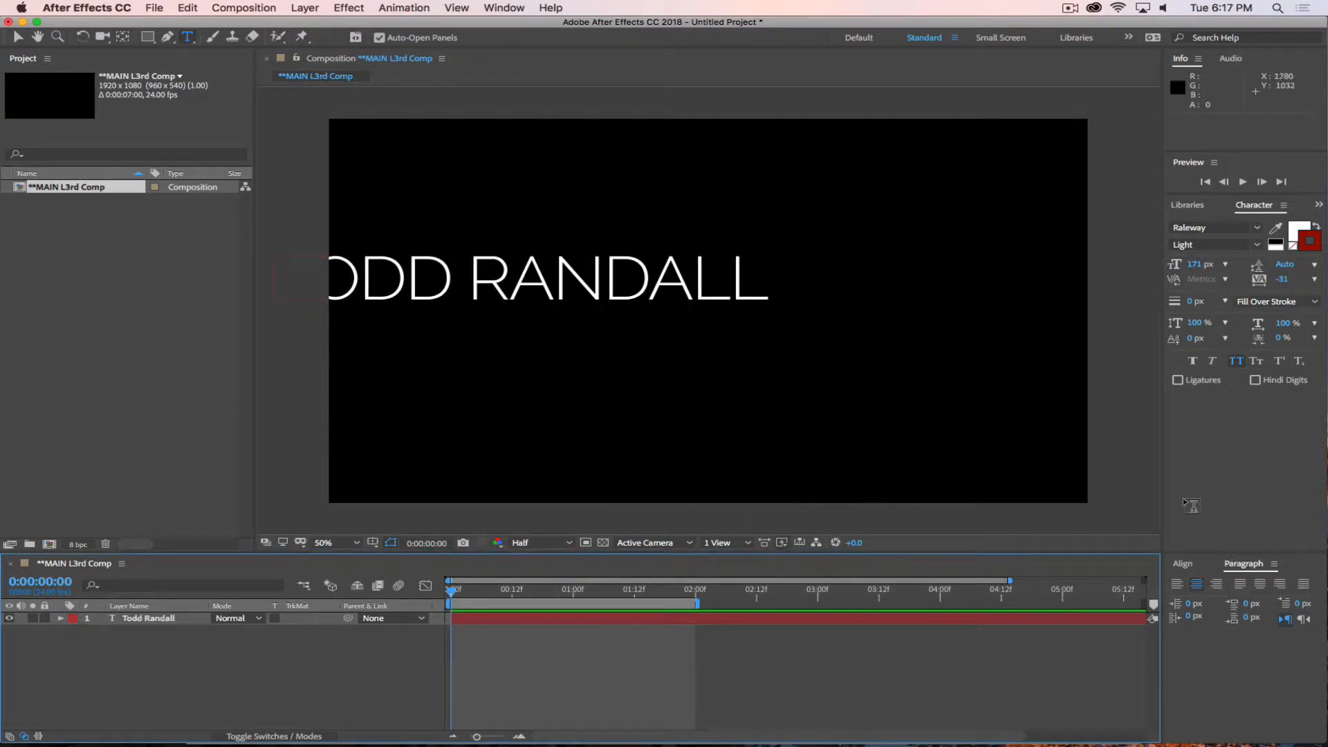
Center the new name layer horizontally and vertically in the composition.
{"action": "left_click", "coordinate": [1182, 564]}
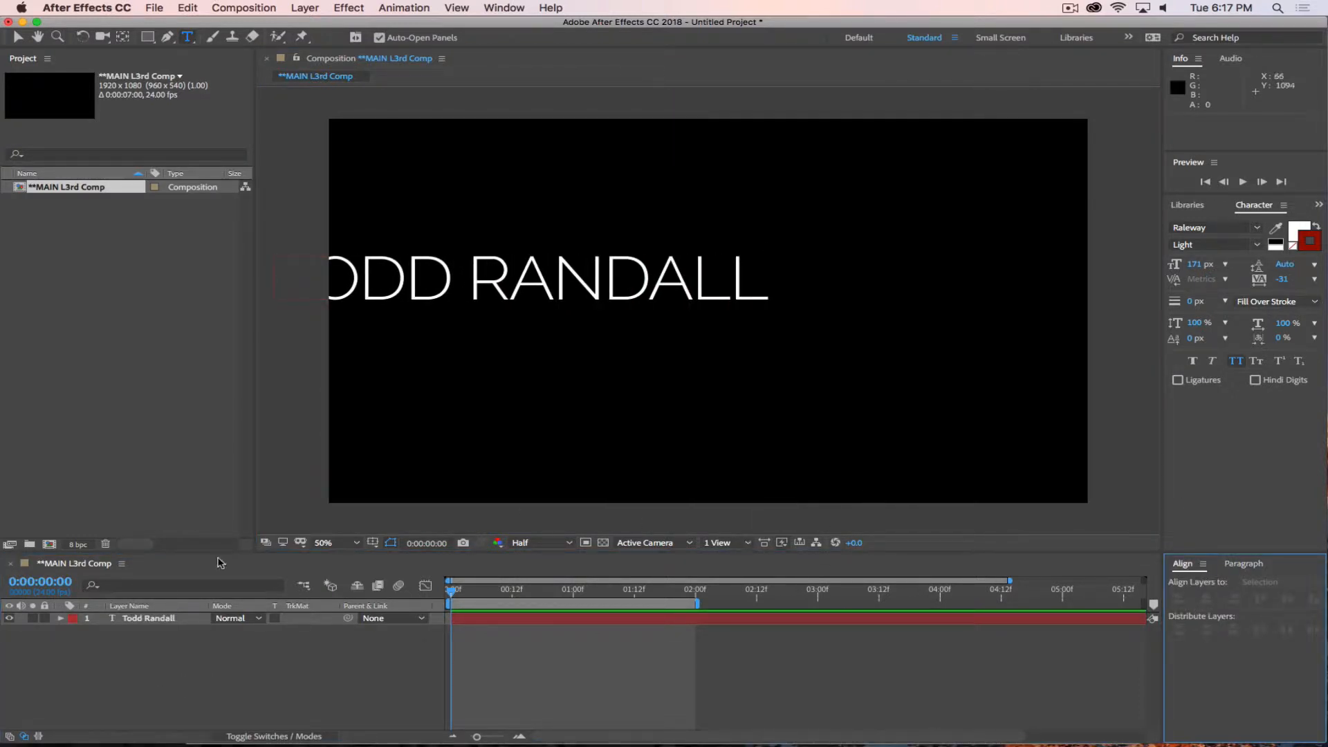
{"action": "left_click", "coordinate": [162, 621]}
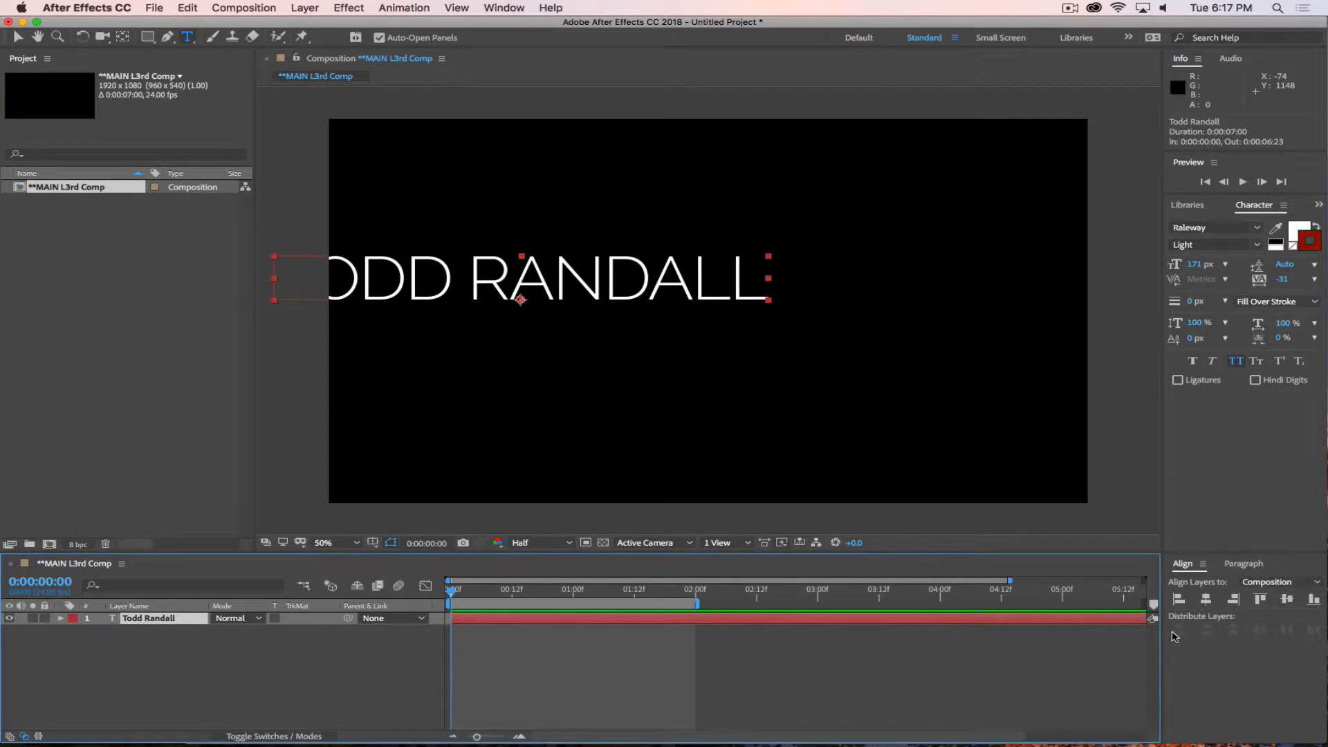
{"action": "left_click", "coordinate": [1206, 599]}
{"action": "left_click", "coordinate": [1287, 599]}
Choose the Rectangle tool with no layer selected and set its fill color to yellow D9CD24.
{"action": "left_click", "coordinate": [314, 672]}
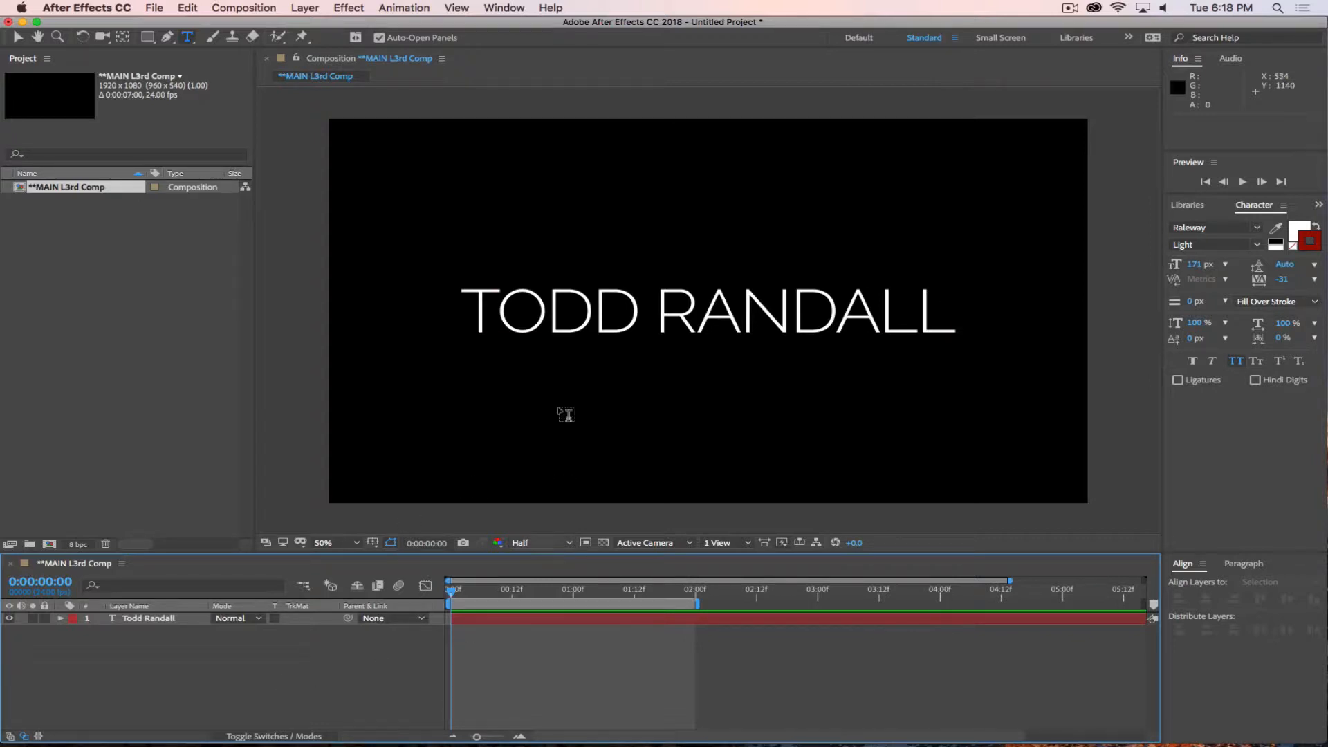
{"action": "left_click", "coordinate": [149, 38]}
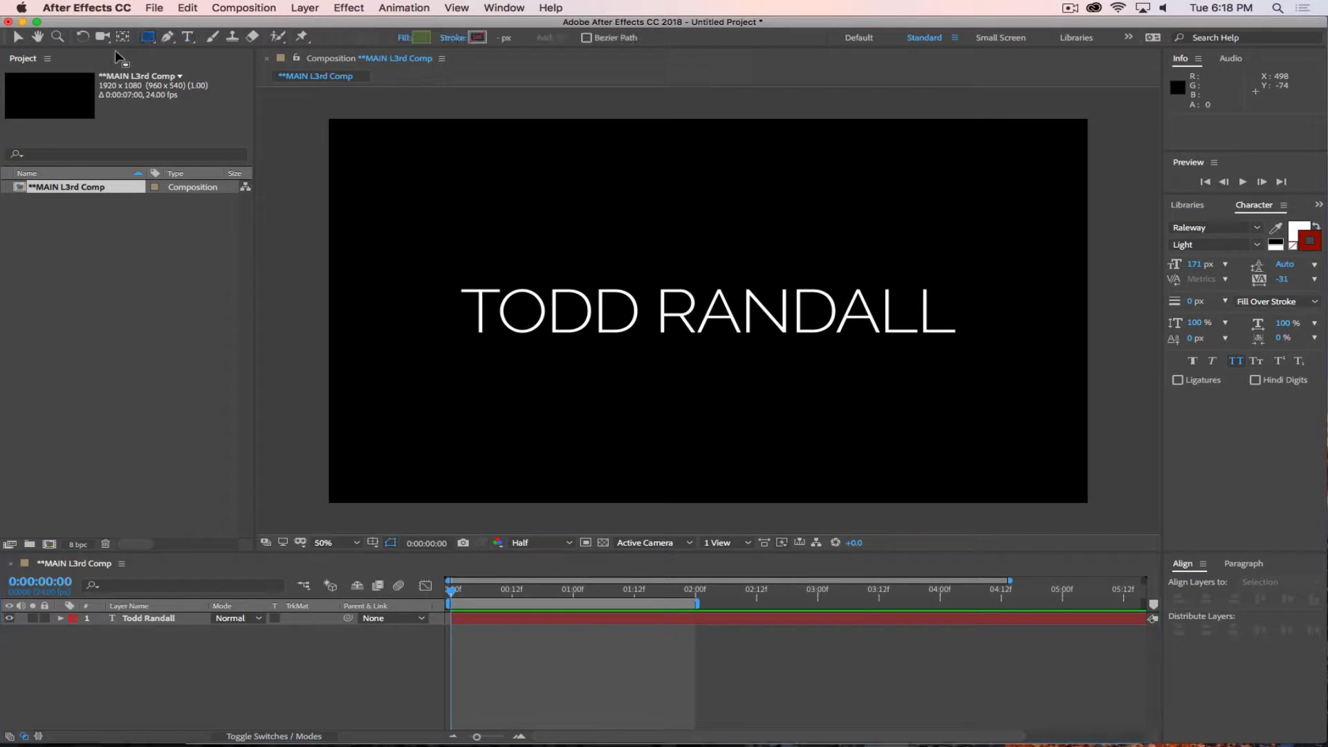
{"action": "left_click", "coordinate": [423, 38]}
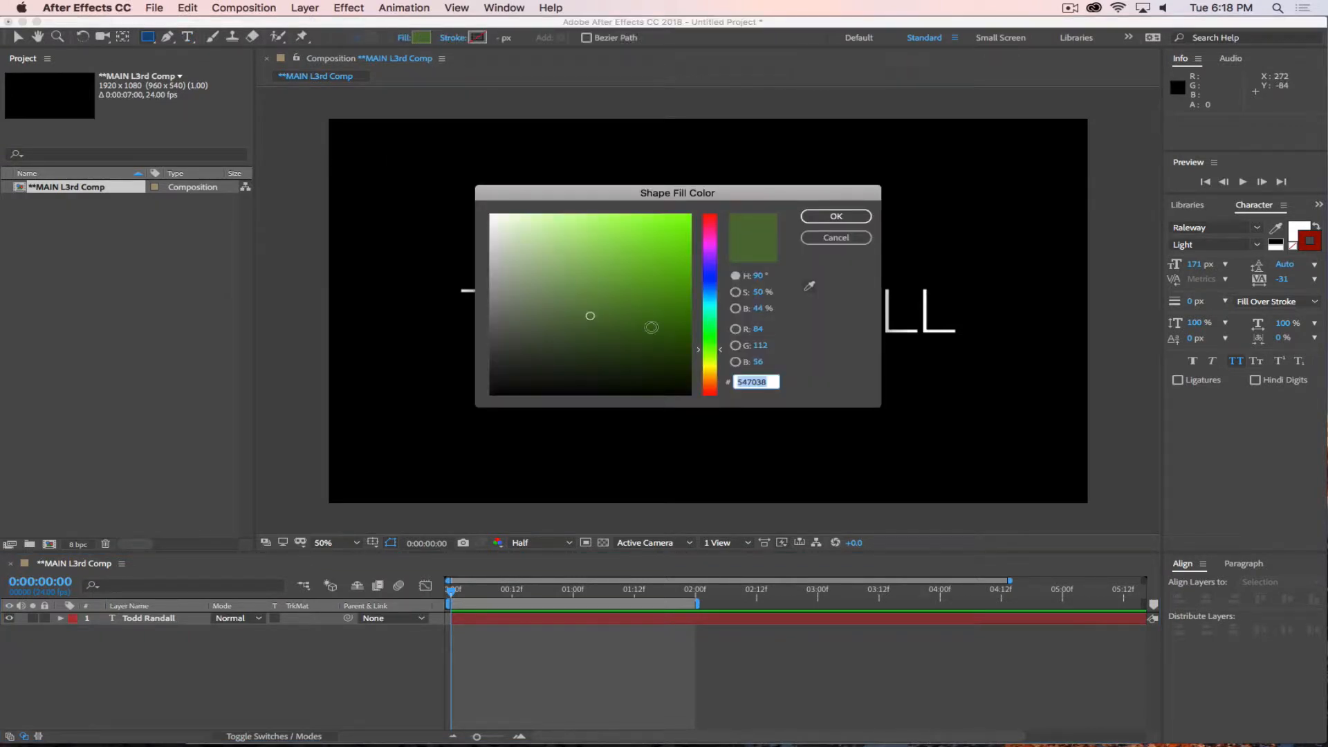
{"action": "left_click_drag", "start_coordinate": [709, 354], "coordinate": [711, 382]}
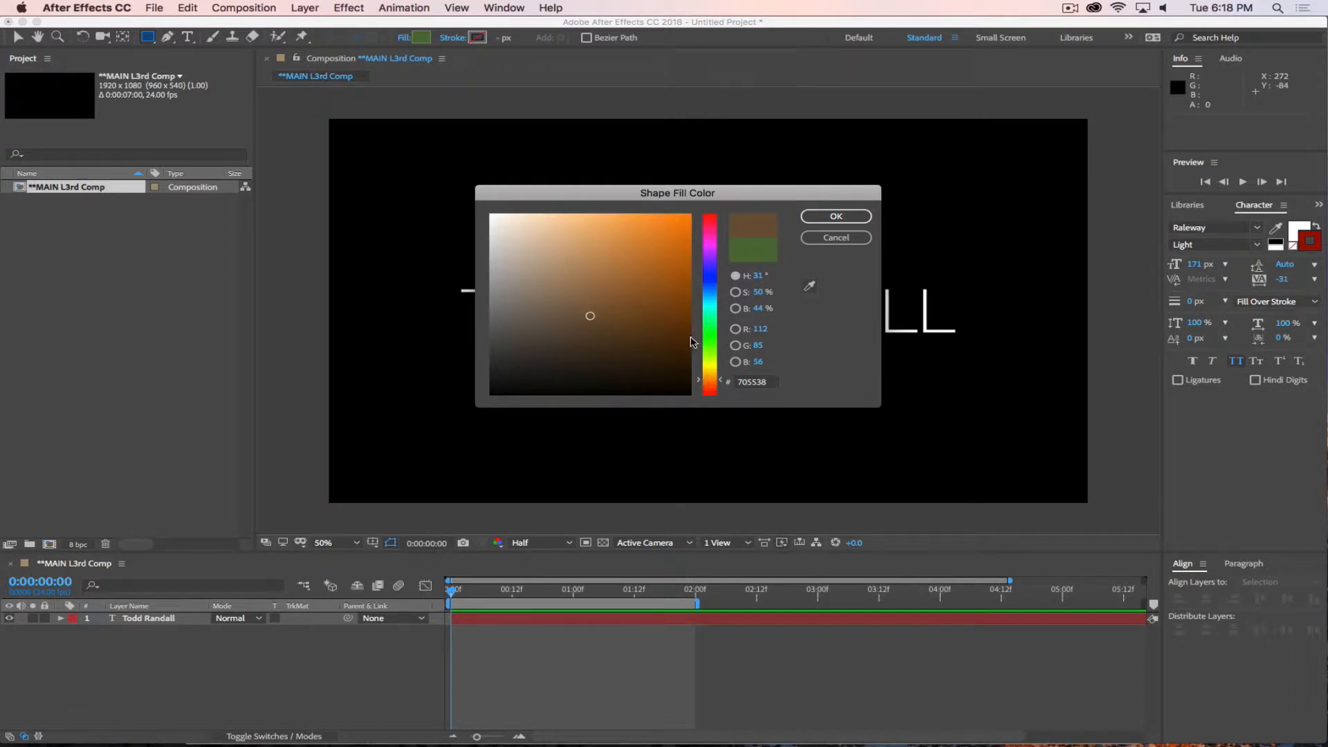
{"action": "left_click_drag", "start_coordinate": [650, 297], "coordinate": [664, 277]}
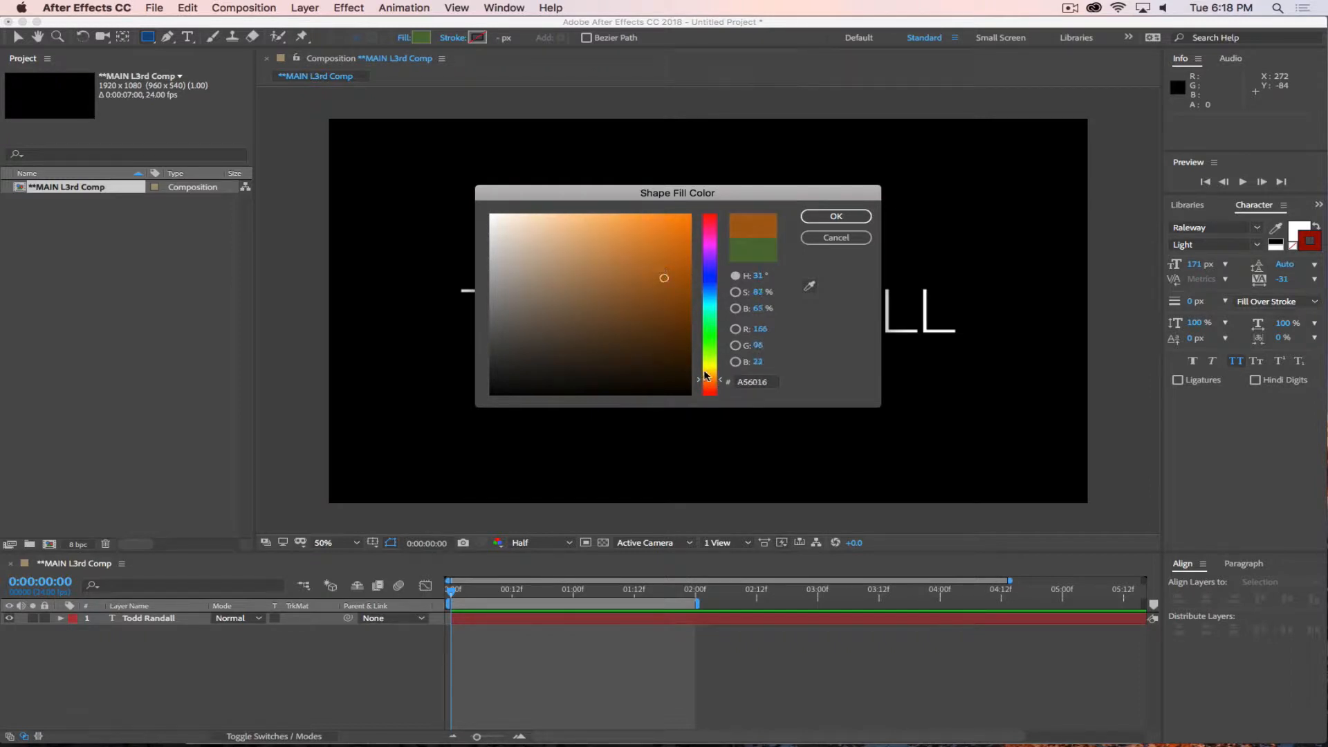
{"action": "mouse_move", "coordinate": [707, 375]}
{"action": "left_mouse_down"}
{"action": "mouse_move", "coordinate": [712, 280]}
{"action": "mouse_move", "coordinate": [712, 370]}
{"action": "left_mouse_up"}
{"action": "left_click_drag", "start_coordinate": [653, 269], "coordinate": [657, 241]}
{"action": "left_click", "coordinate": [836, 216]}
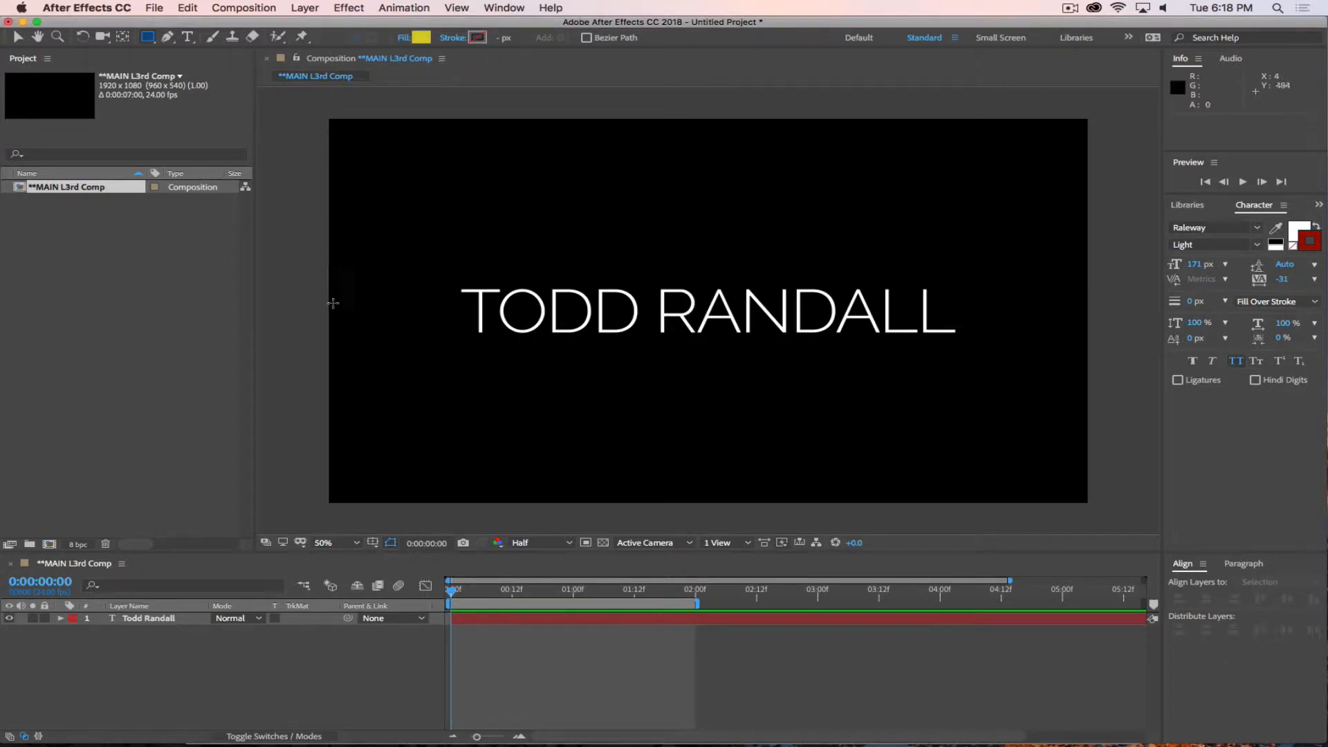
Draw an upright yellow rectangle about 108 by 183 px just before the name, move it slightly closer to the text, and collapse its layer.
{"action": "left_click_drag", "start_coordinate": [405, 278], "coordinate": [449, 344]}
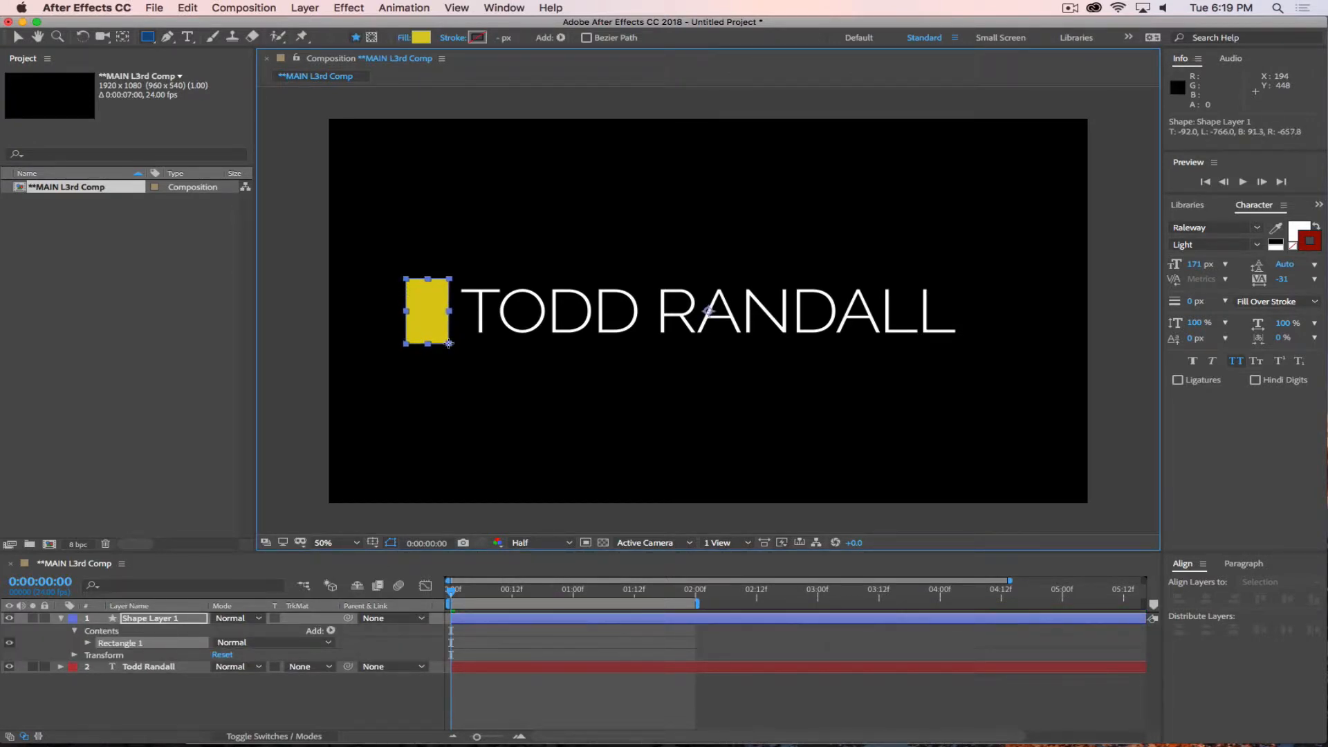
{"action": "left_click", "coordinate": [239, 712]}
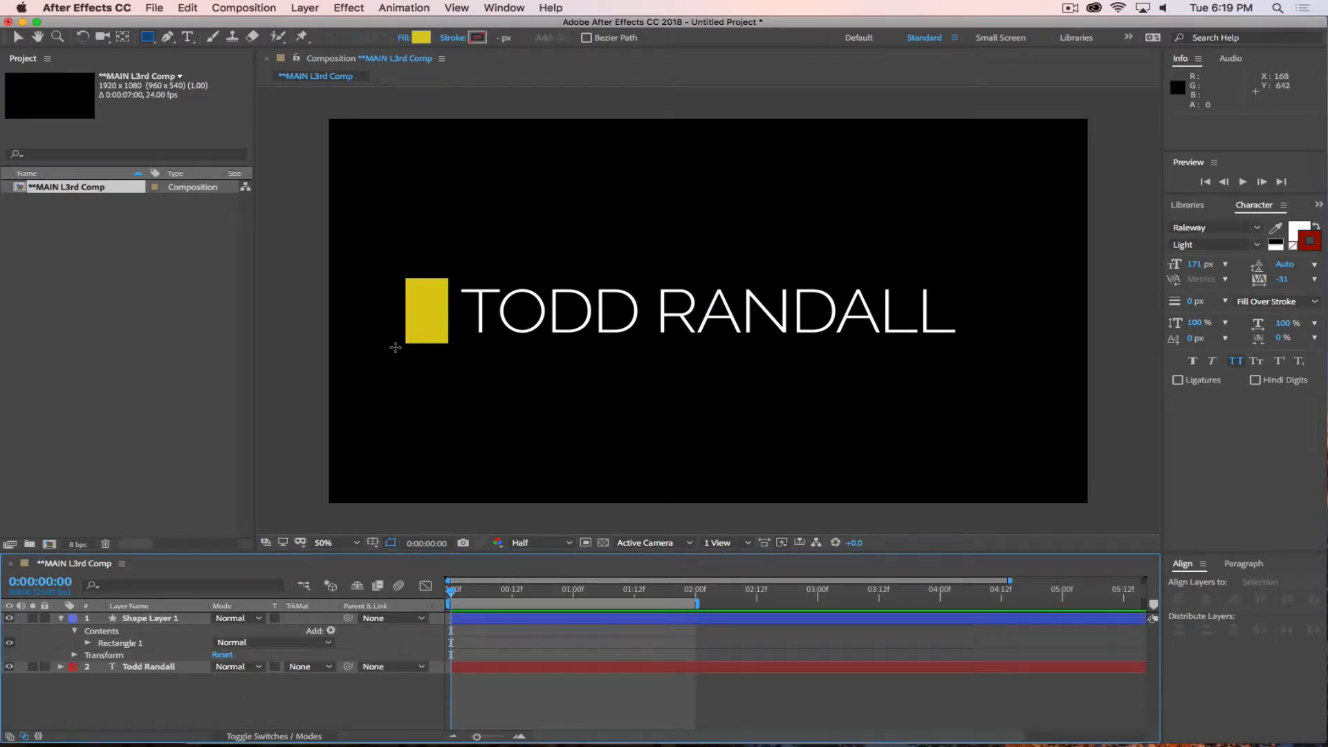
{"action": "key", "text": "v"}
{"action": "left_click_drag", "start_coordinate": [426, 325], "coordinate": [436, 326]}
{"action": "left_click", "coordinate": [258, 715]}
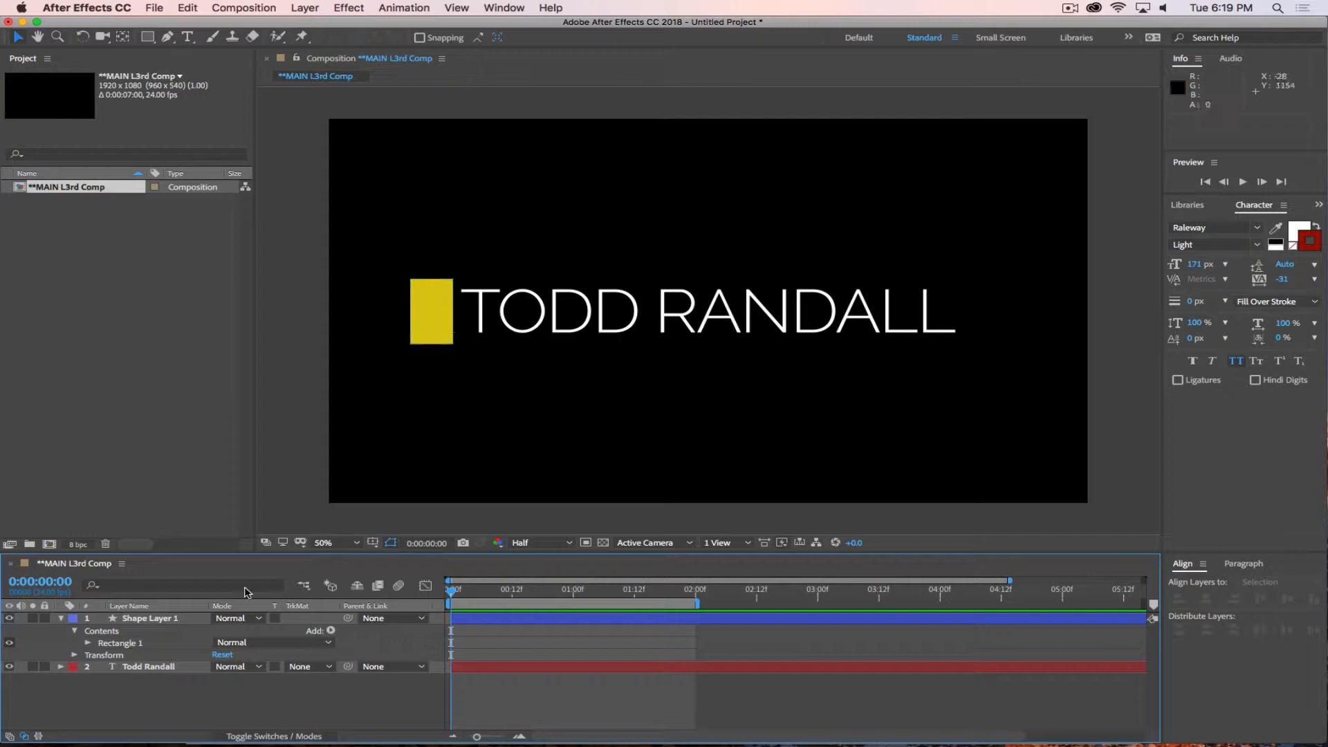
{"action": "left_click", "coordinate": [60, 619]}
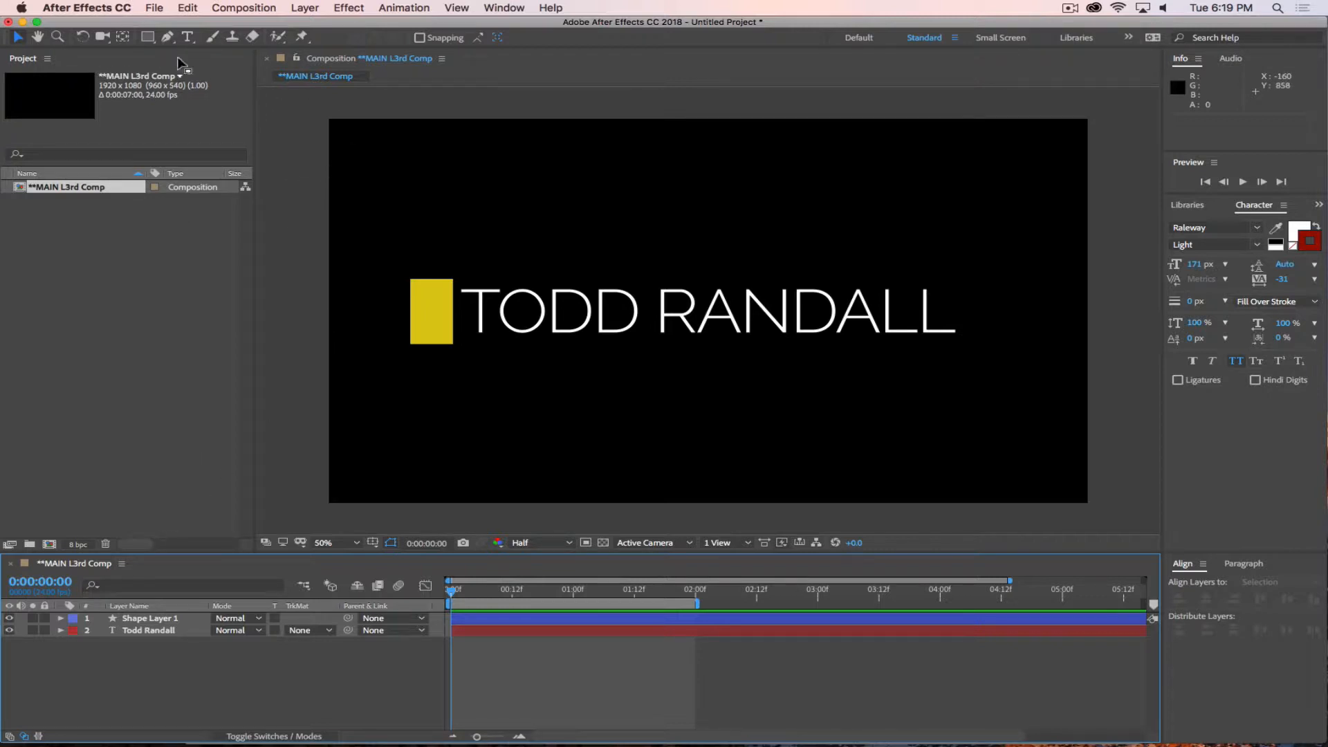
Choose the Pen tool and set its shape fill to a darker yellow, BFB412.
{"action": "left_click", "coordinate": [167, 38]}
{"action": "left_click", "coordinate": [421, 38]}
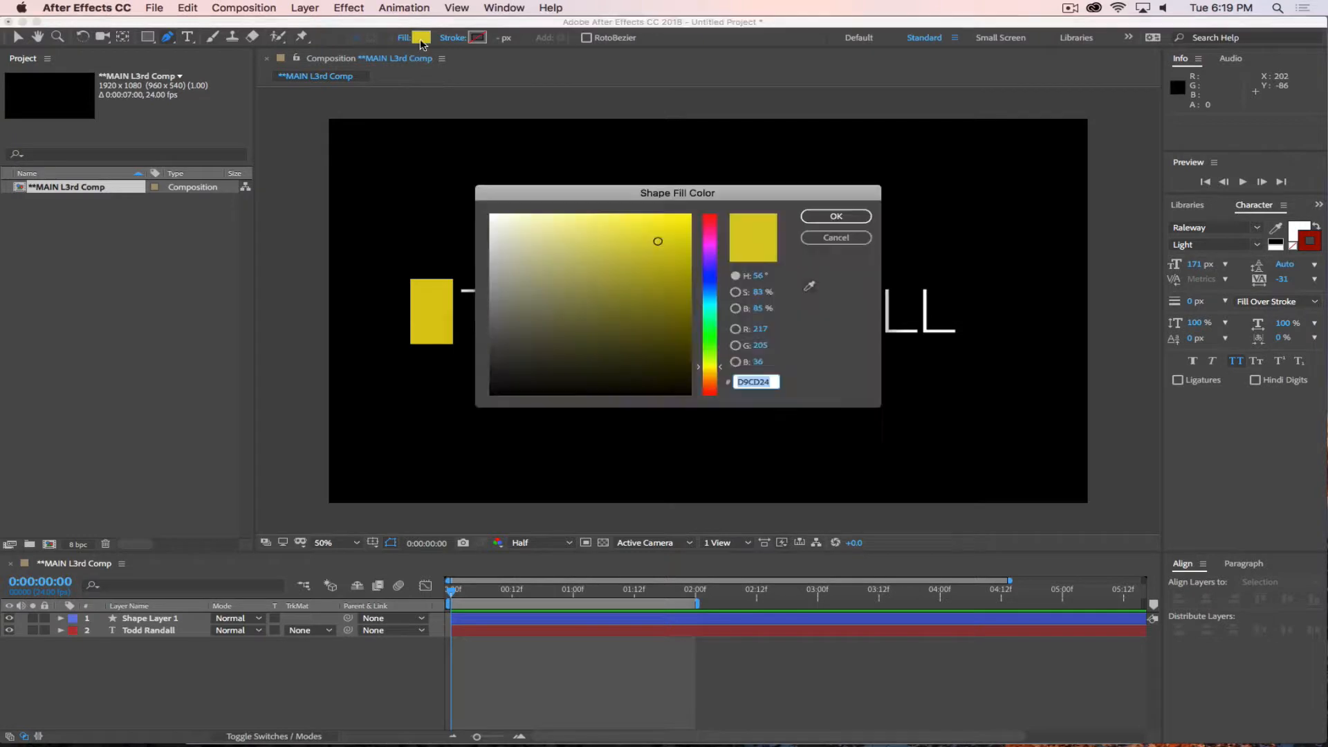
{"action": "left_click", "coordinate": [648, 267]}
{"action": "left_click_drag", "start_coordinate": [666, 265], "coordinate": [672, 260]}
{"action": "left_click", "coordinate": [834, 217]}
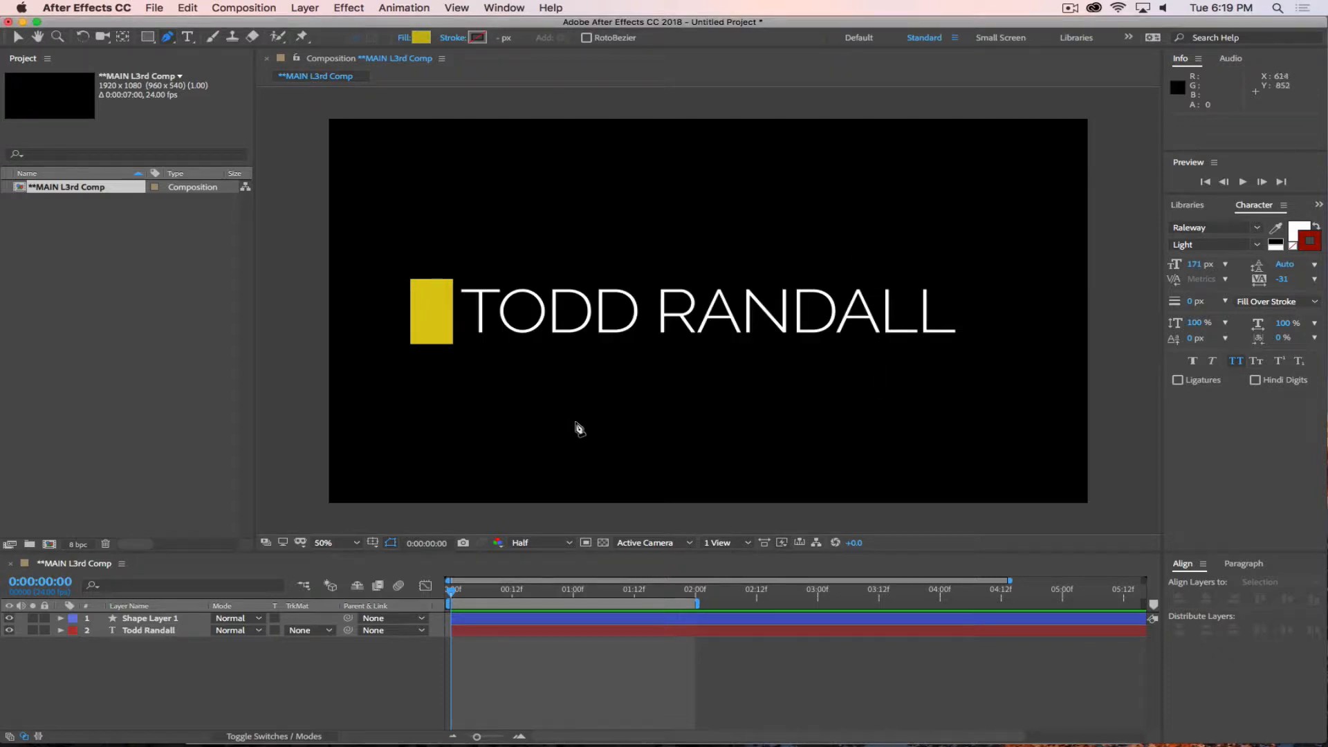
Draw a wide, slanted four-point parallelogram below the name and level its lower edge by adjusting the bottom right vertex.
{"action": "left_click", "coordinate": [476, 424]}
{"action": "left_click", "coordinate": [518, 388]}
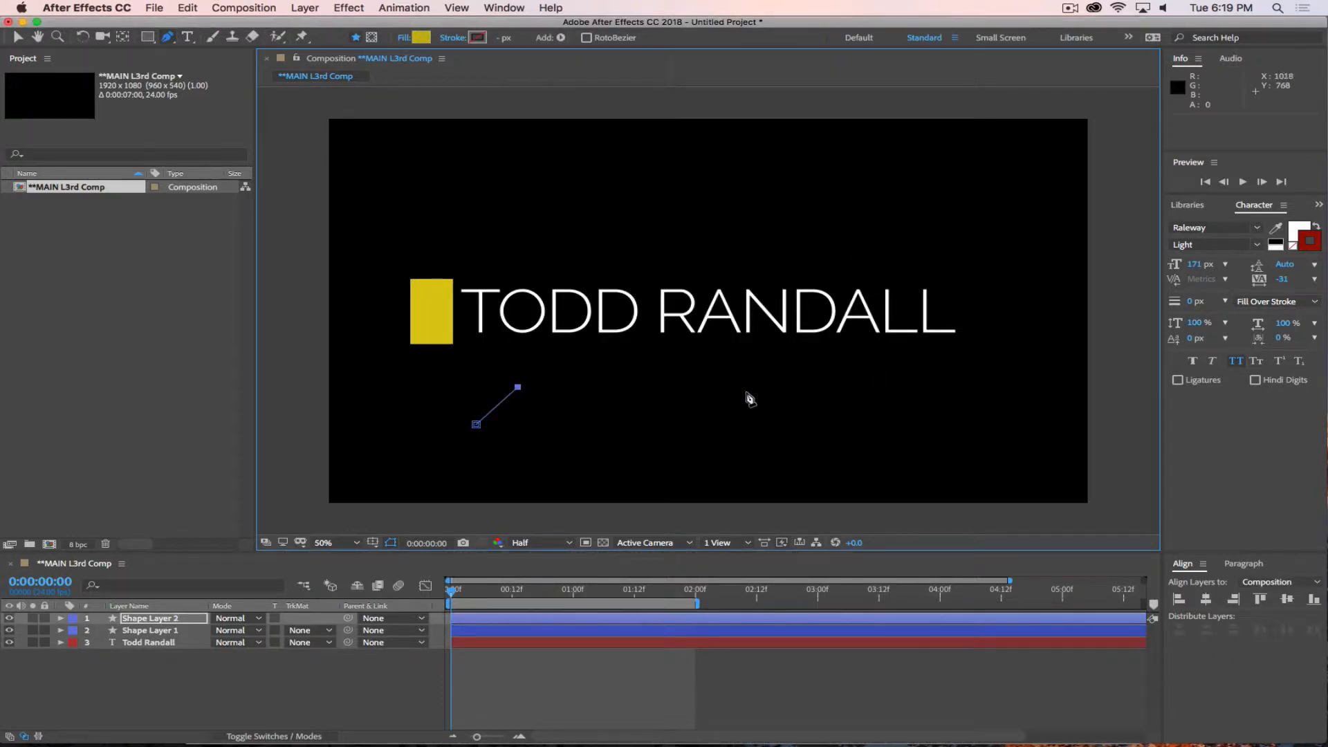
{"action": "left_click", "coordinate": [833, 387]}
{"action": "left_click", "coordinate": [795, 420]}
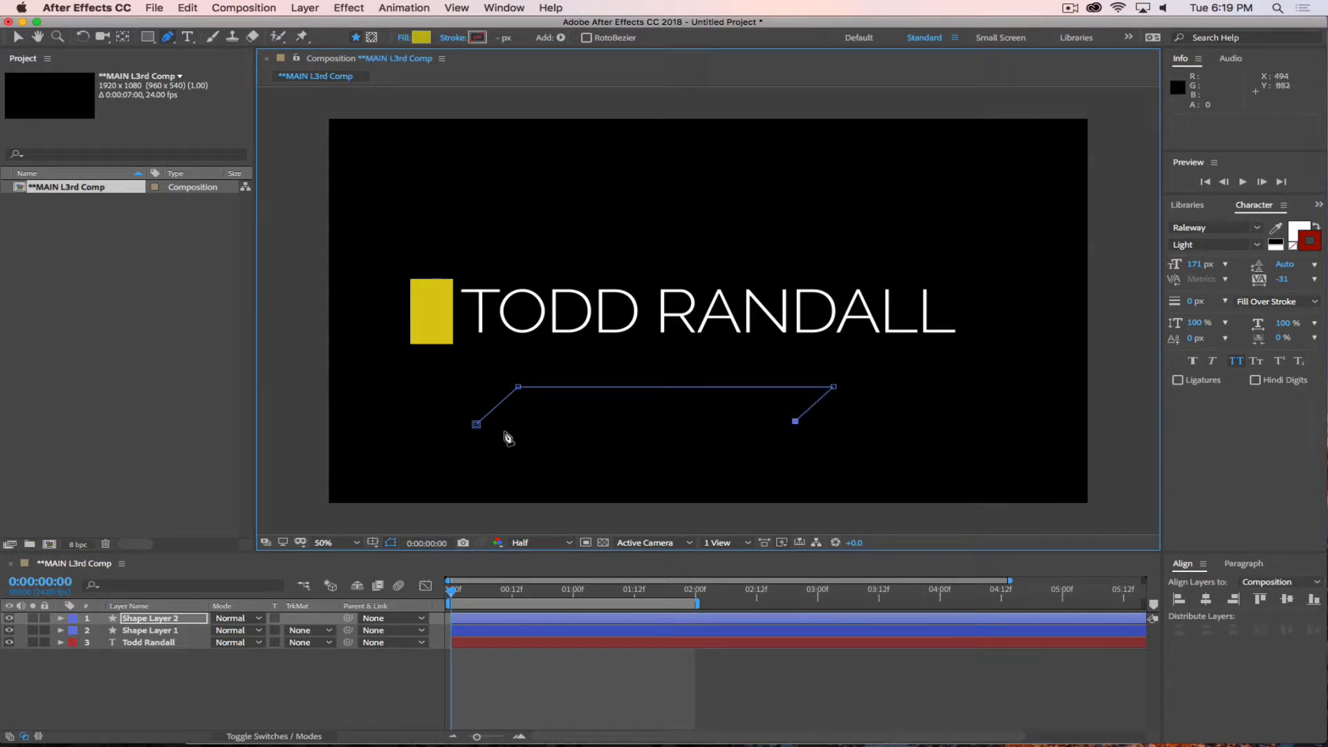
{"action": "left_click", "coordinate": [477, 424]}
{"action": "left_click_drag", "start_coordinate": [794, 420], "coordinate": [793, 429]}
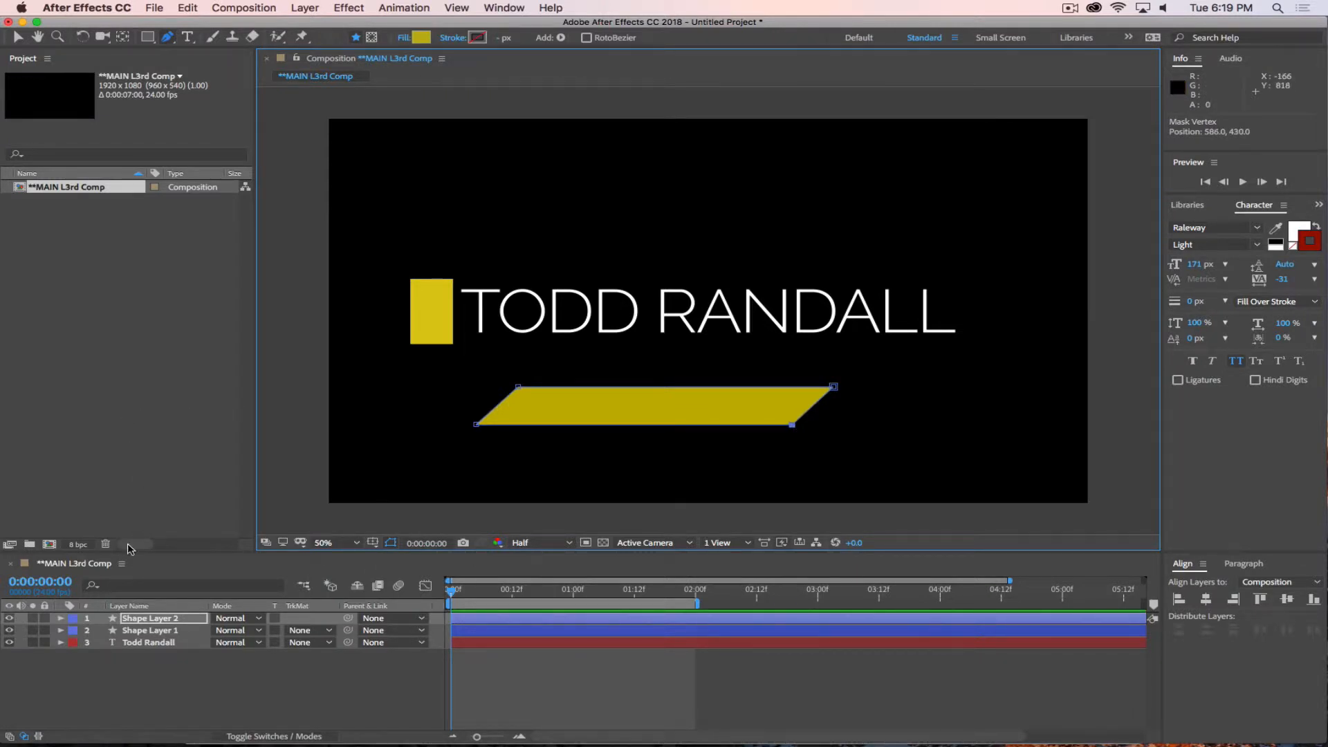
Center the parallelogram layer's anchor point on its shape and scale the layer to 48%.
{"action": "left_click", "coordinate": [171, 623]}
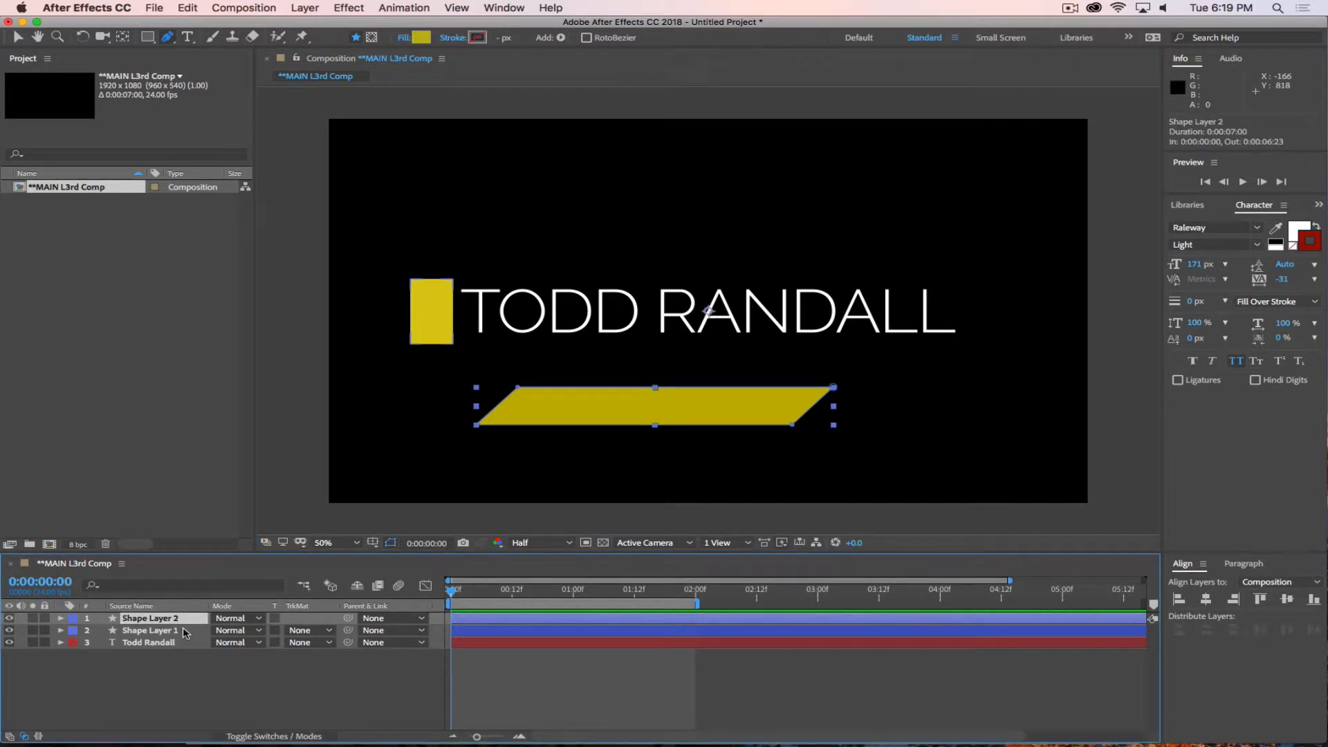
{"action": "key", "text": "s"}
{"action": "key", "text": "s"}
{"action": "double_click", "coordinate": [126, 38], "text": "super"}
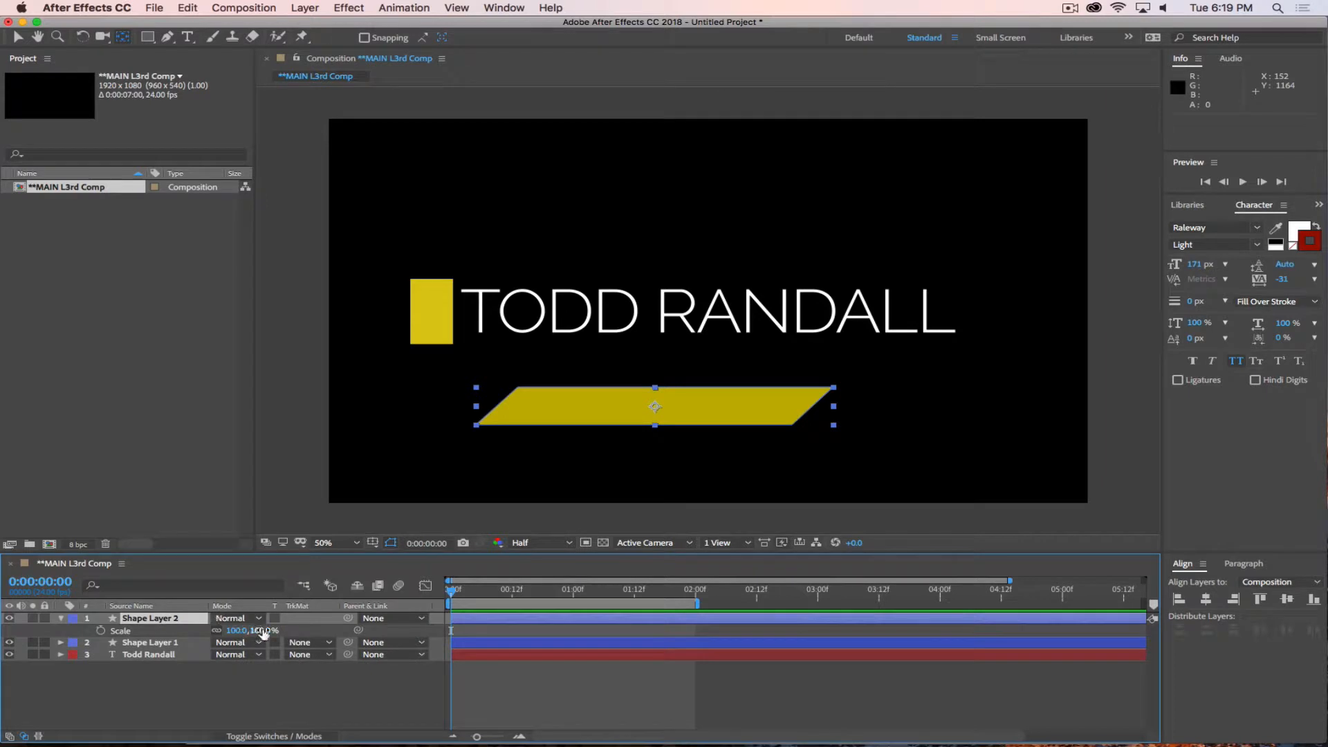
{"action": "left_click_drag", "start_coordinate": [257, 630], "coordinate": [219, 631]}
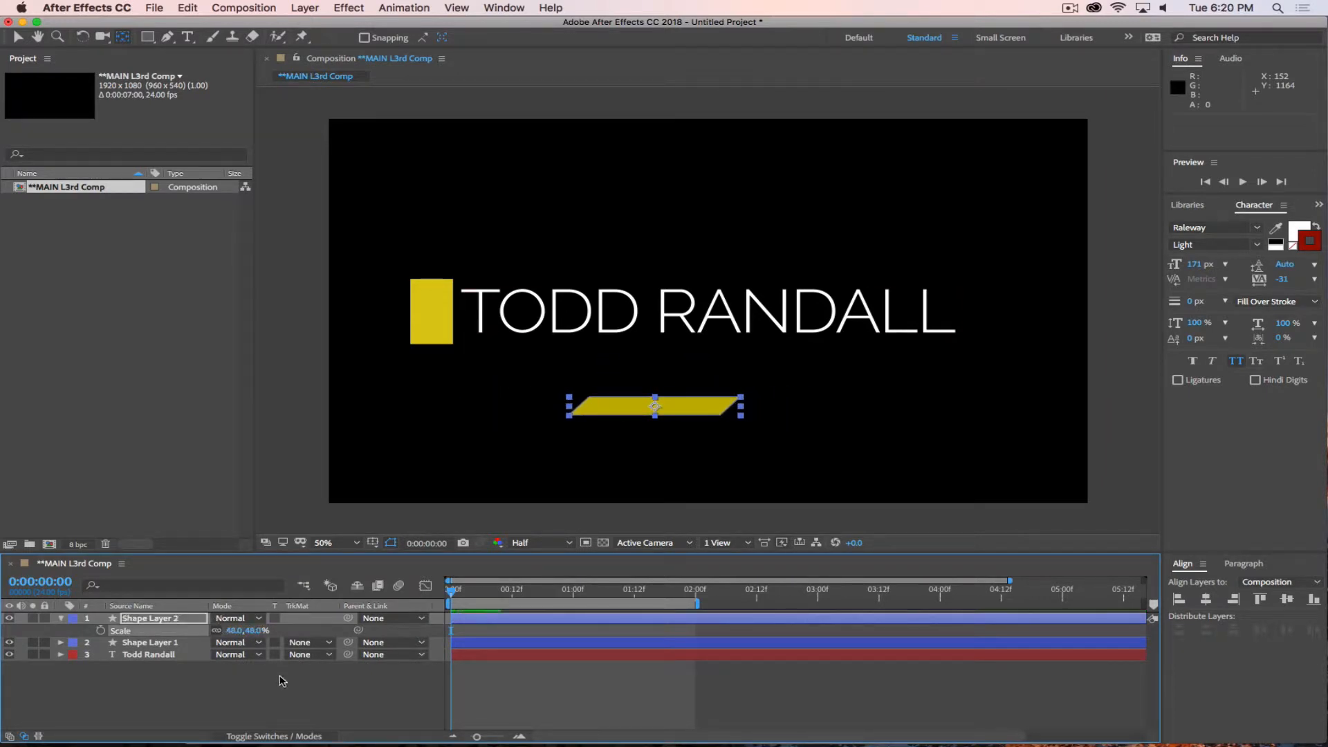
Position the parallelogram directly beneath the surname, at about 1194, 649.
{"action": "left_click", "coordinate": [677, 449]}
{"action": "left_click_drag", "start_coordinate": [690, 411], "coordinate": [903, 356]}
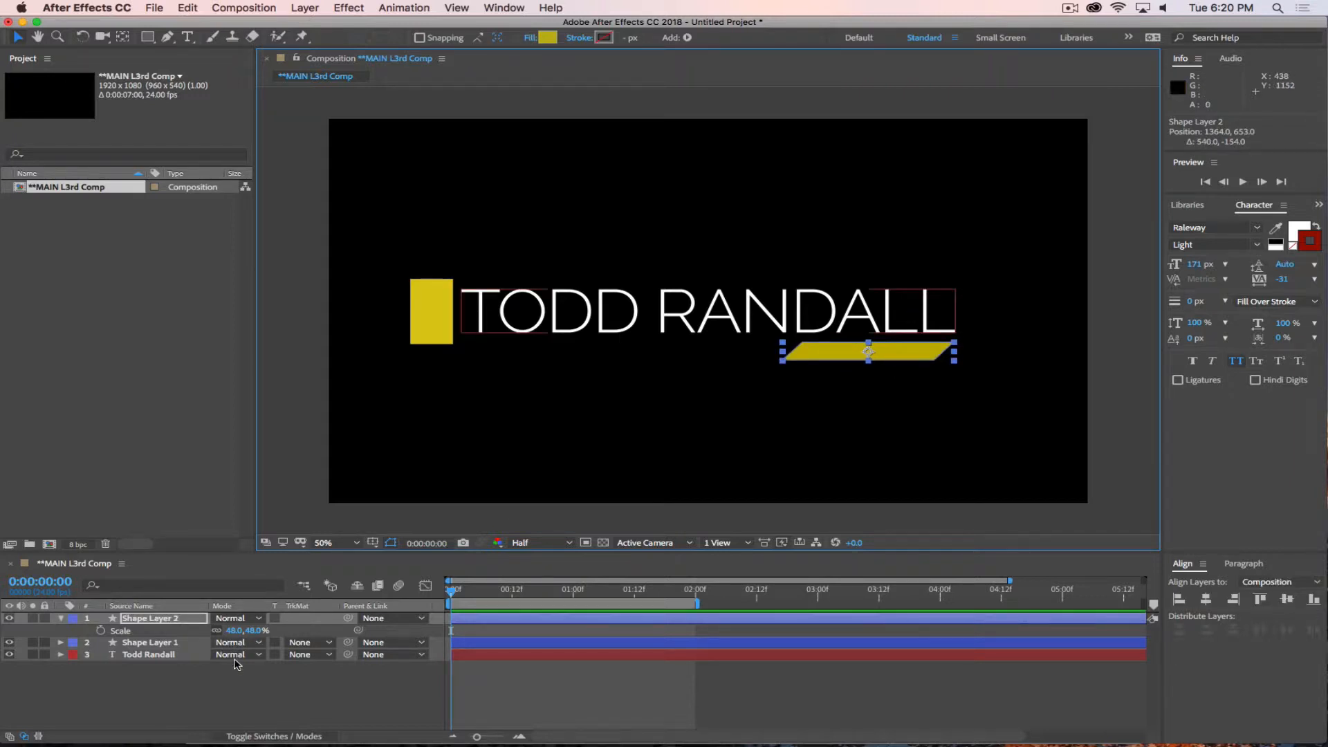
{"action": "left_click", "coordinate": [226, 696]}
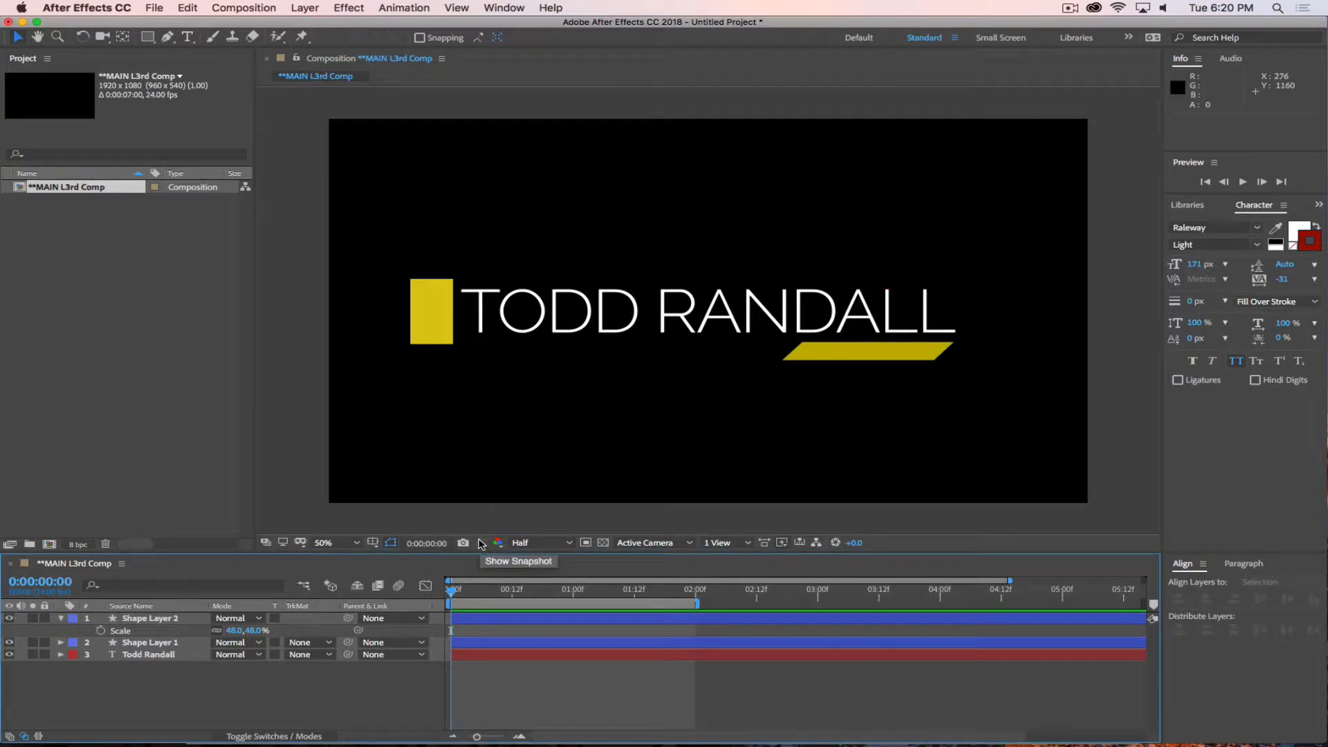
{"action": "left_click_drag", "start_coordinate": [861, 359], "coordinate": [791, 354]}
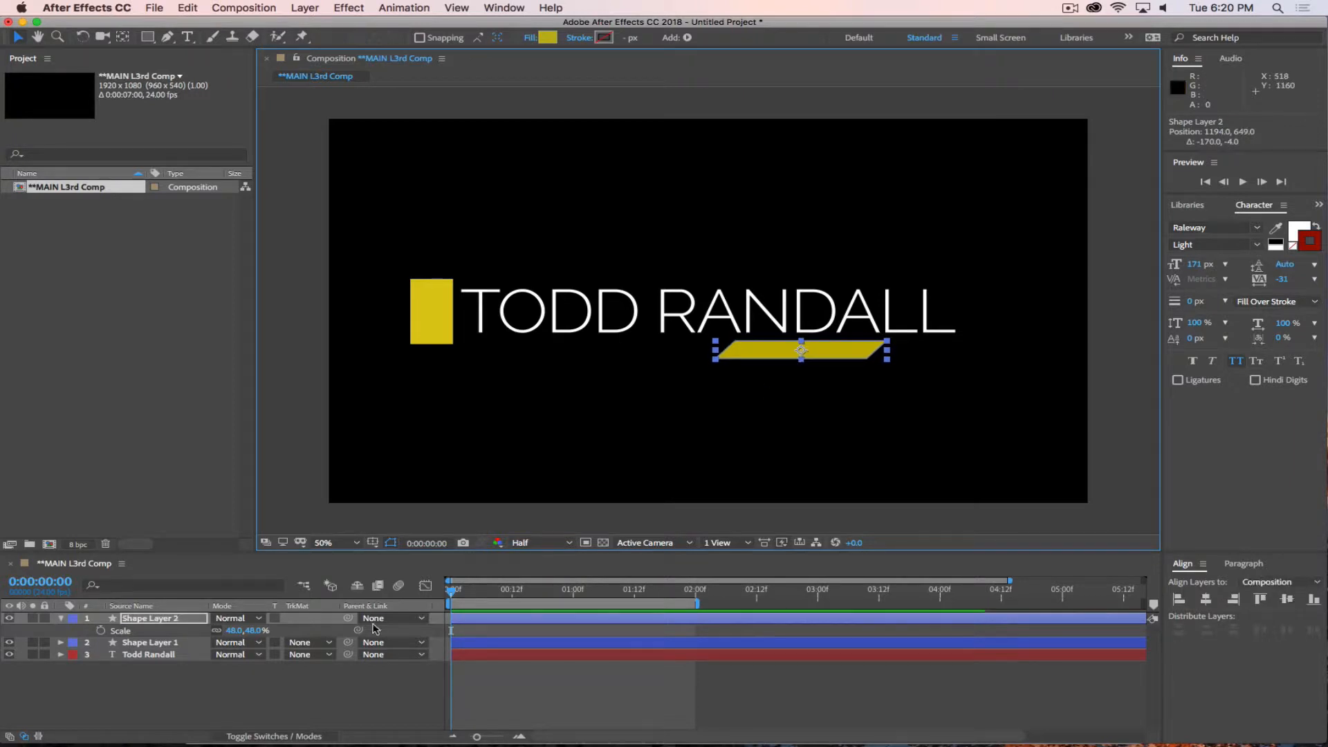
{"action": "left_click", "coordinate": [271, 702]}
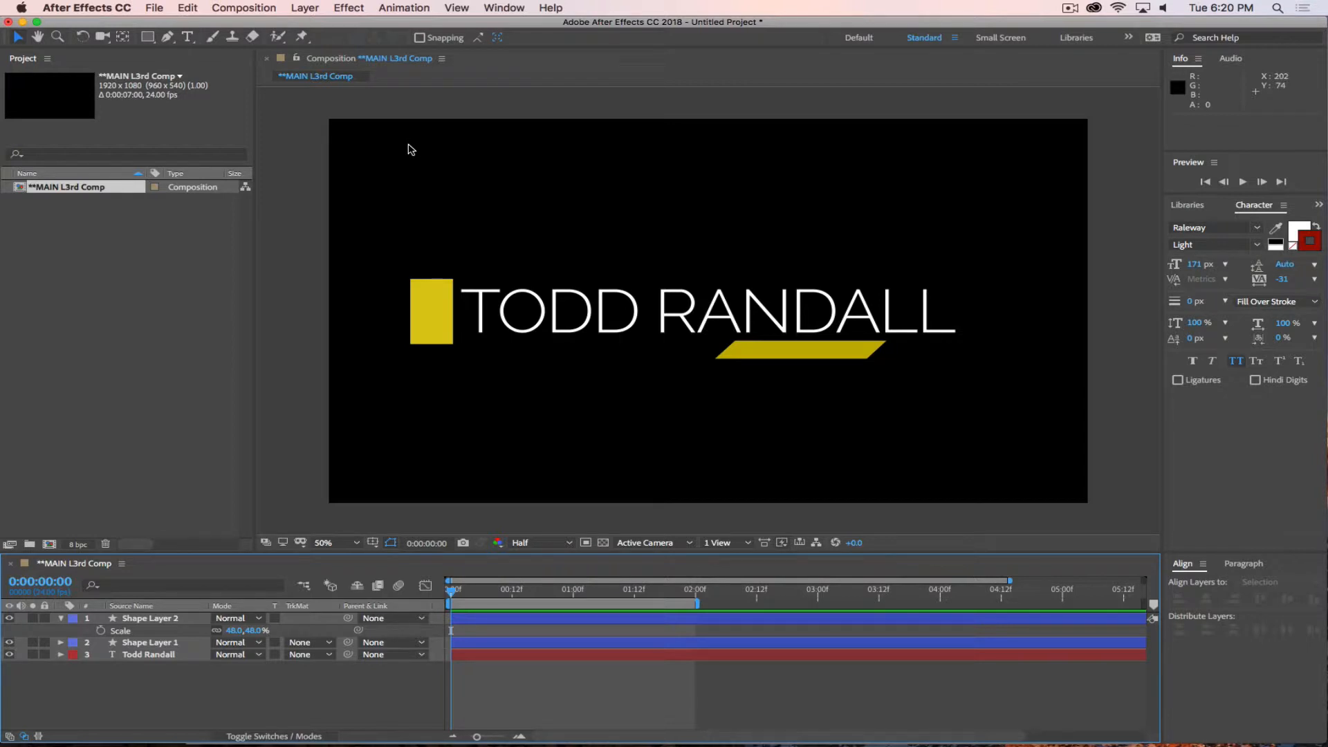
Draw a thin white FFFFFF rectangle about 1259 by 7 px as an underline beneath the name.
{"action": "key", "text": "q"}
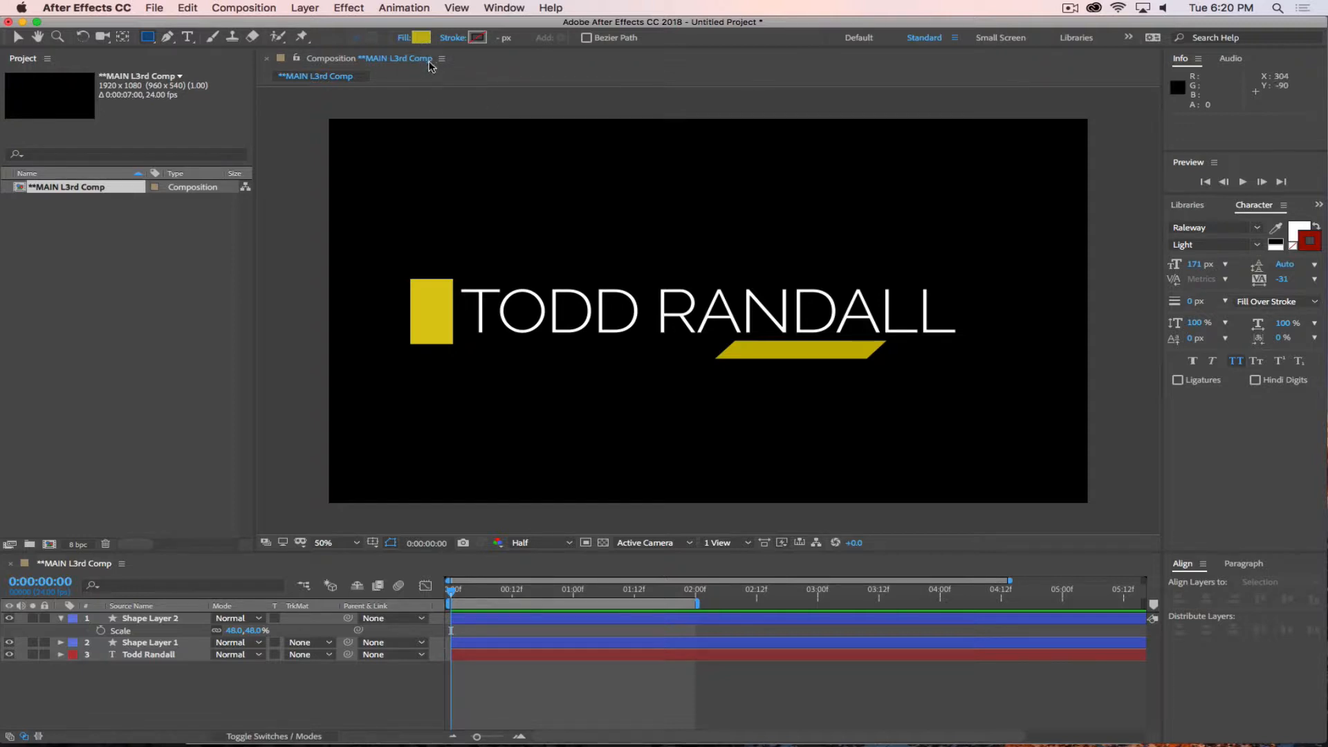
{"action": "left_click", "coordinate": [421, 38]}
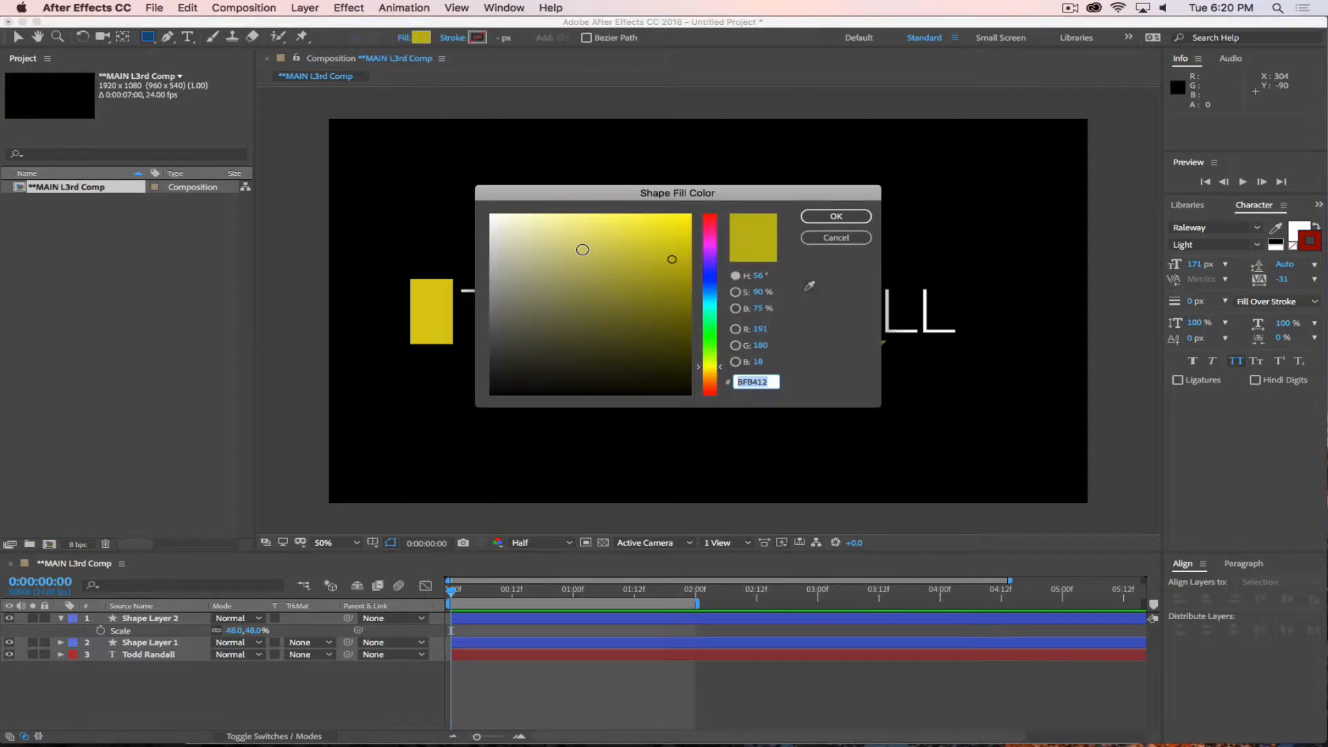
{"action": "left_click_drag", "start_coordinate": [544, 247], "coordinate": [465, 187]}
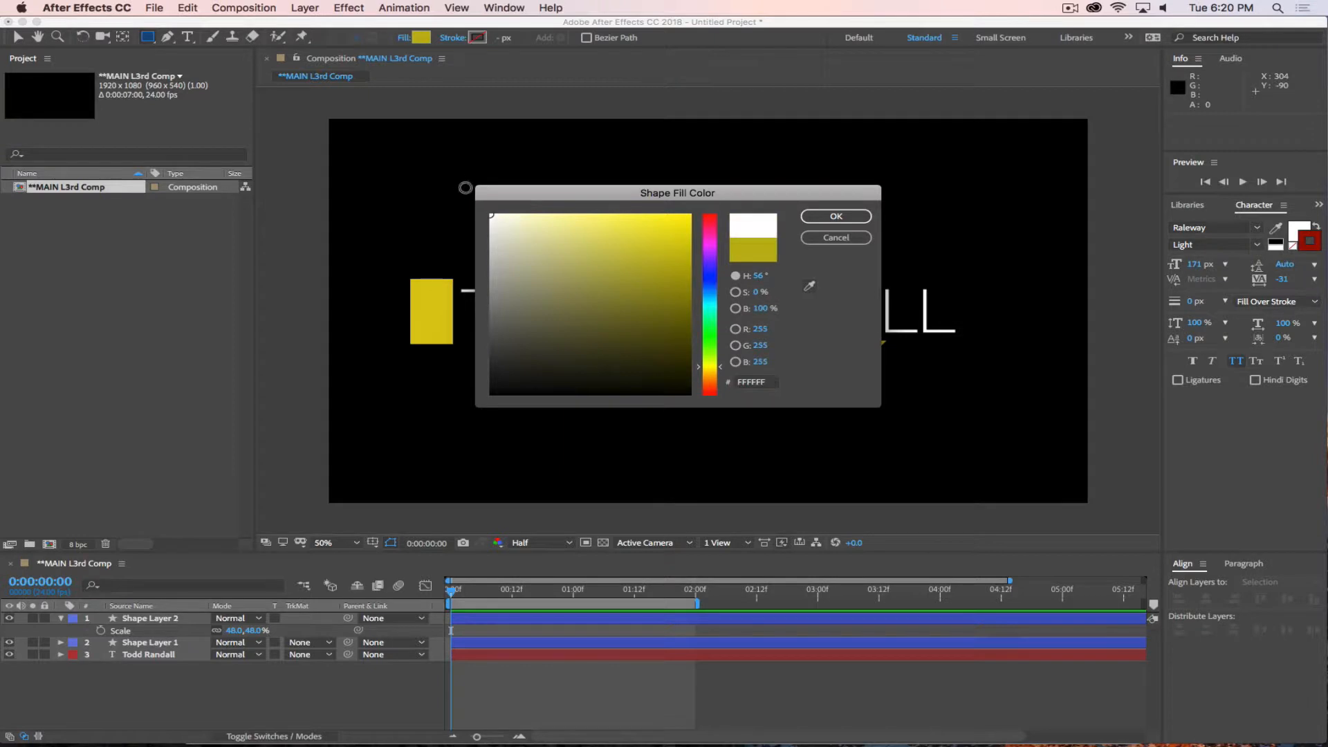
{"action": "left_click", "coordinate": [836, 216]}
{"action": "left_click_drag", "start_coordinate": [457, 344], "coordinate": [955, 345]}
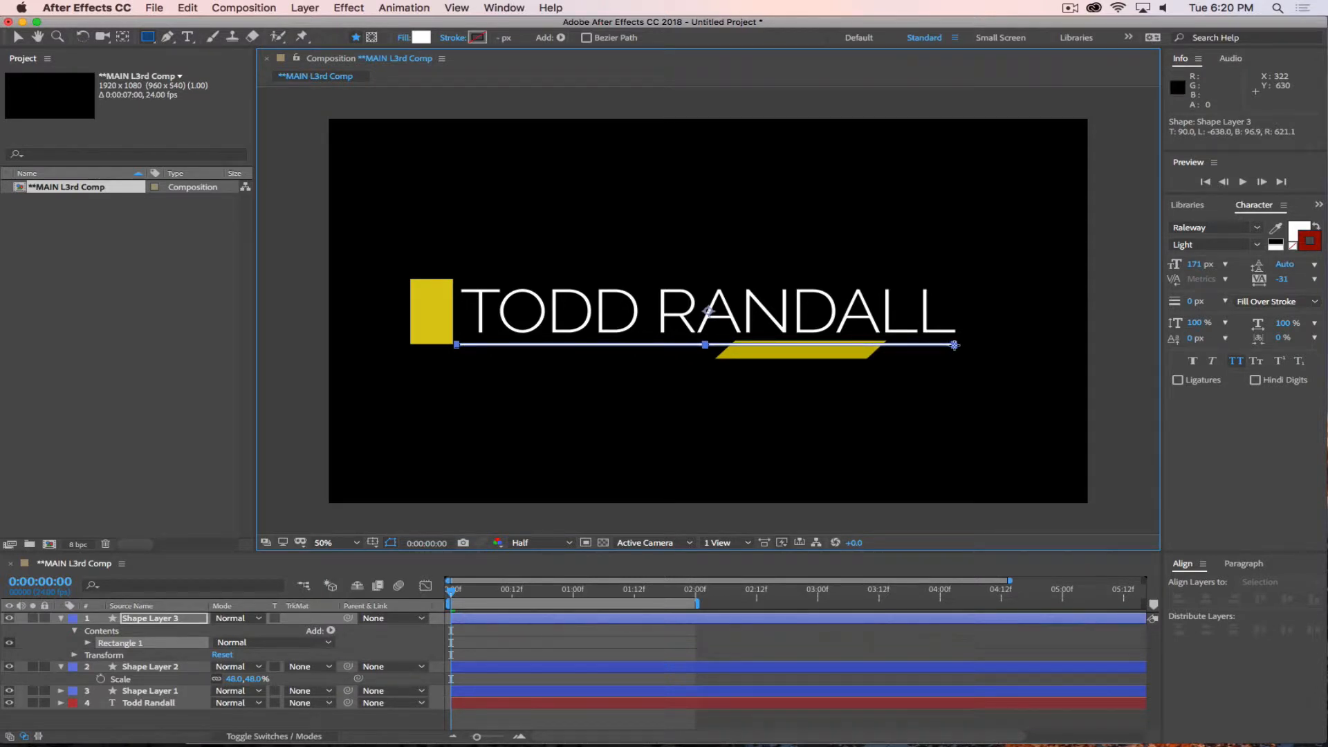
{"action": "left_click", "coordinate": [311, 716]}
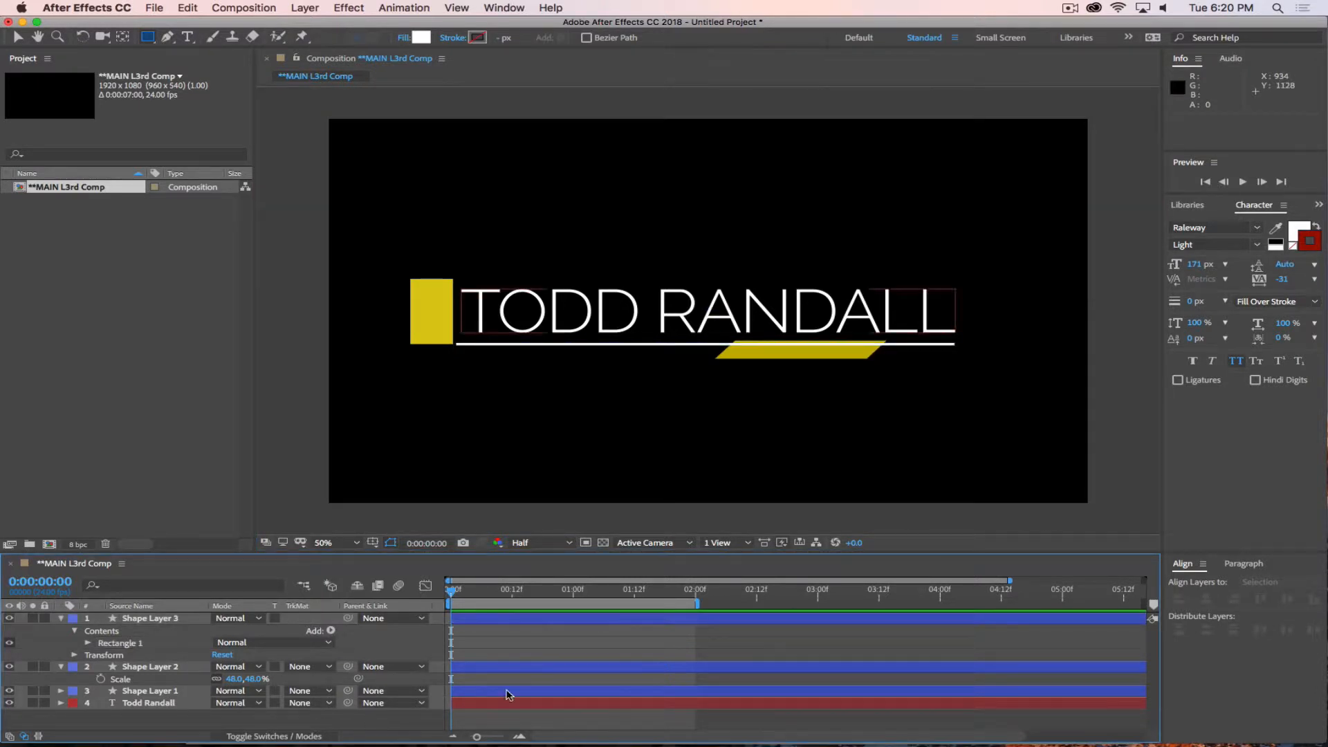
Align the white underline's left end with the yellow rectangle's left edge, and shift the parallelogram to about 1228, 653, just under the line.
{"action": "key", "text": "v"}
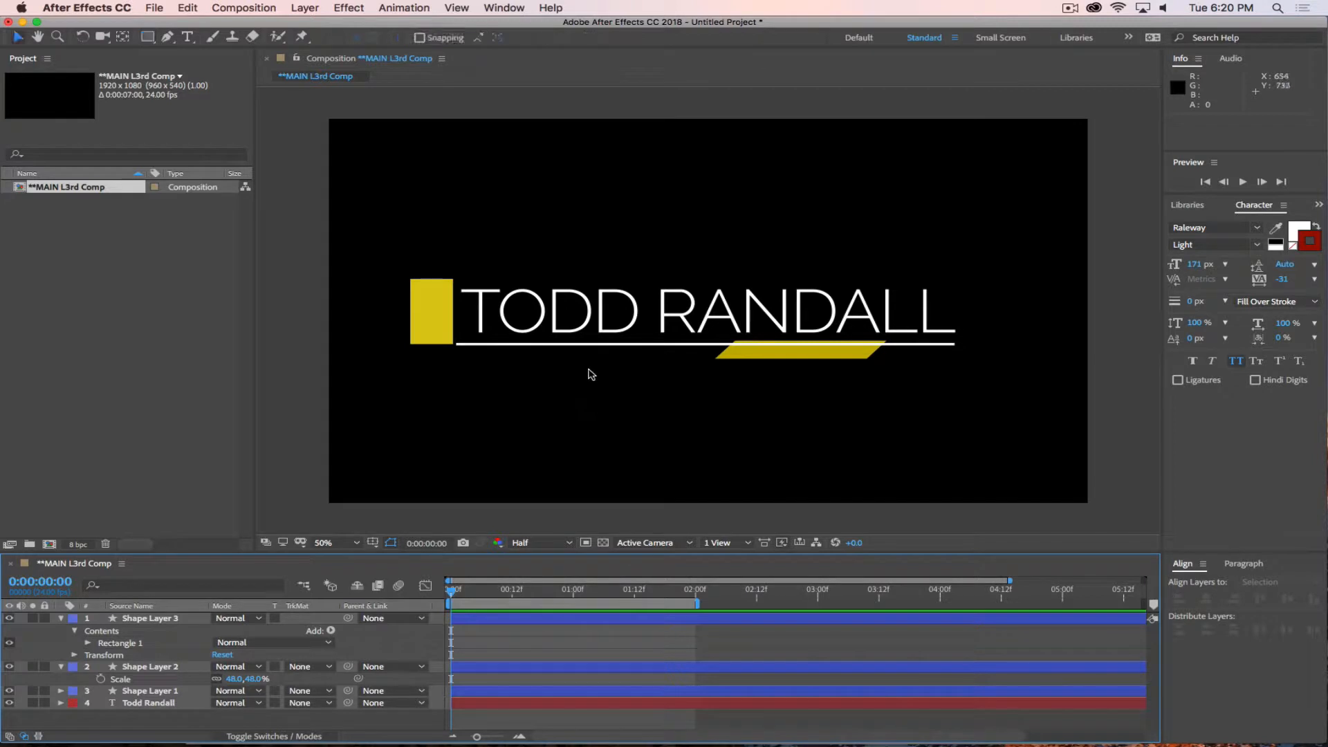
{"action": "left_click_drag", "start_coordinate": [605, 348], "coordinate": [484, 343]}
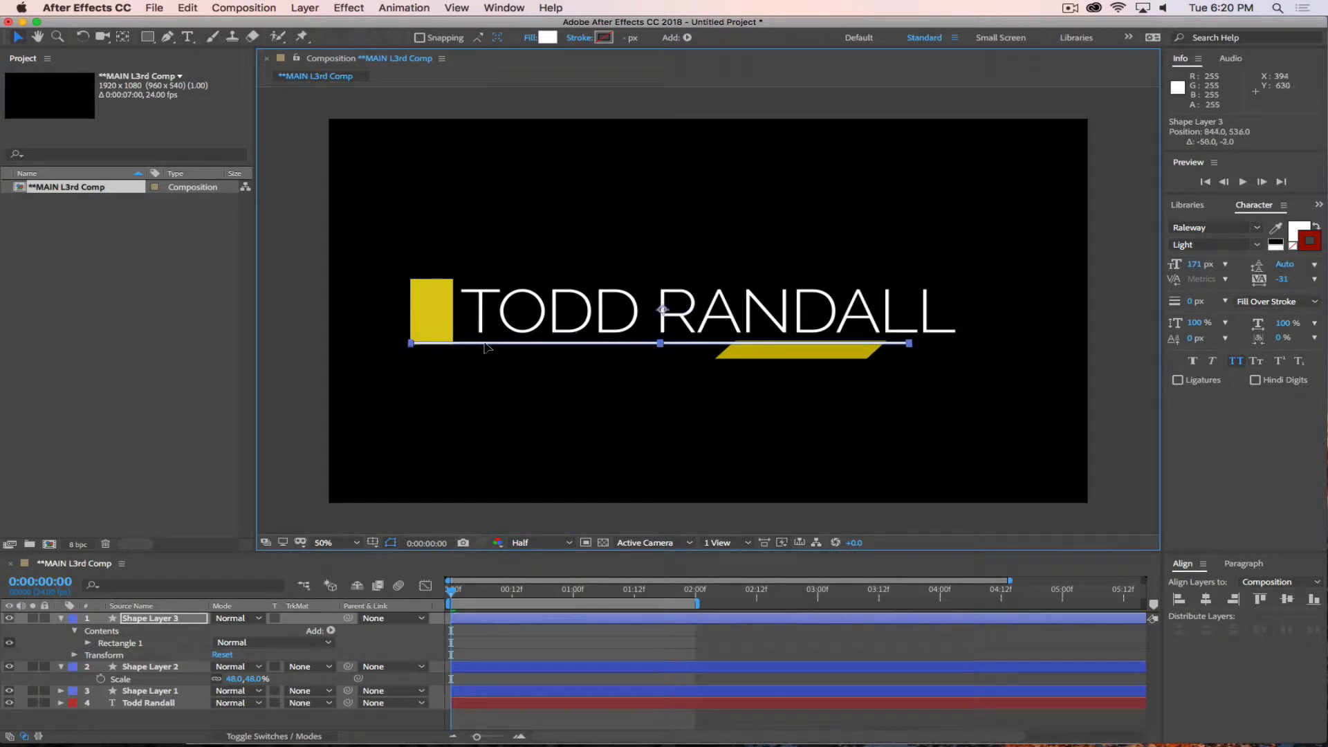
{"action": "left_click", "coordinate": [355, 722]}
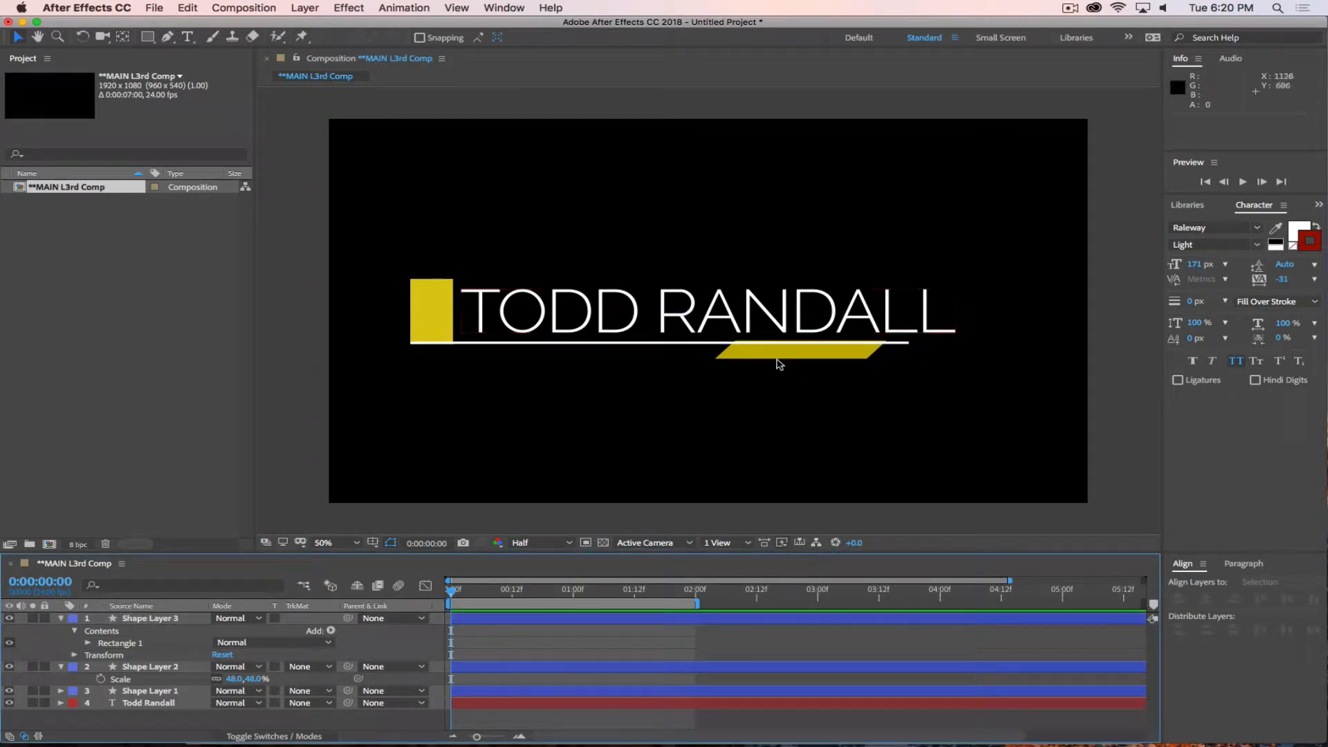
{"action": "left_click_drag", "start_coordinate": [779, 365], "coordinate": [797, 358]}
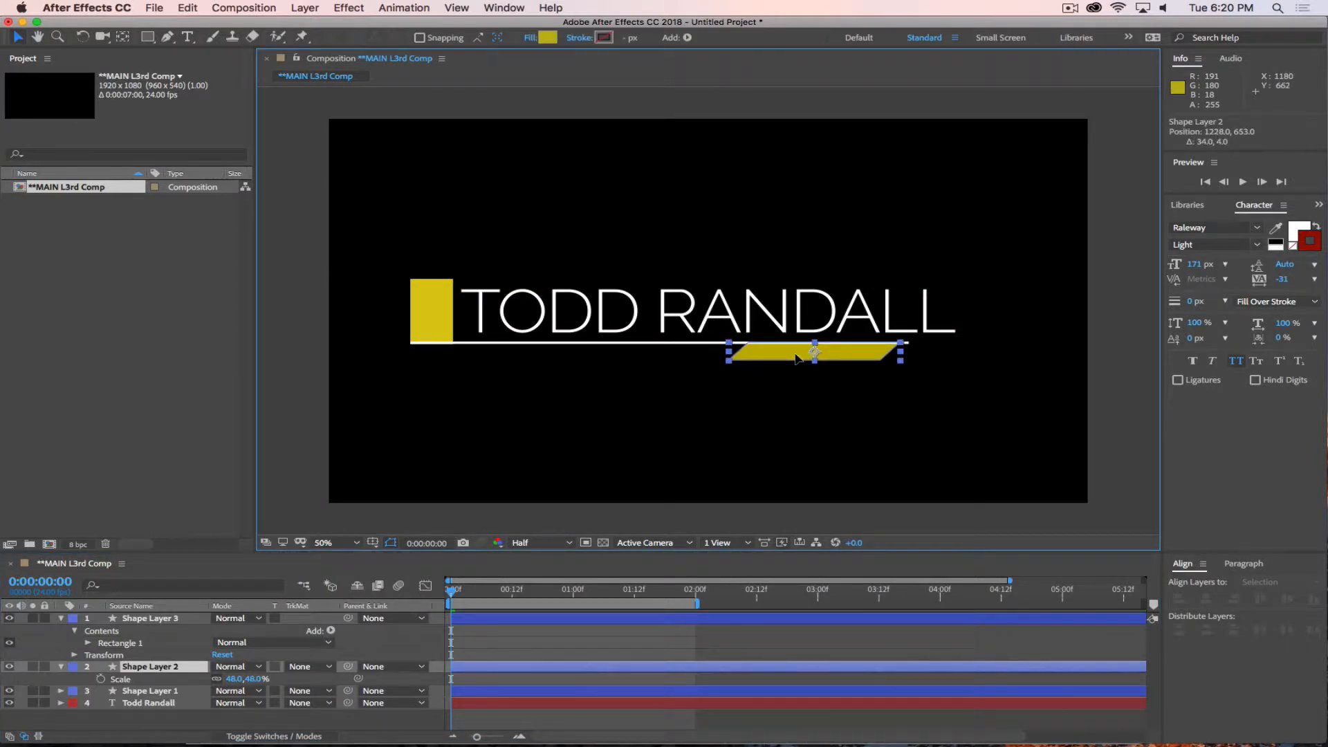
{"action": "left_click", "coordinate": [327, 726]}
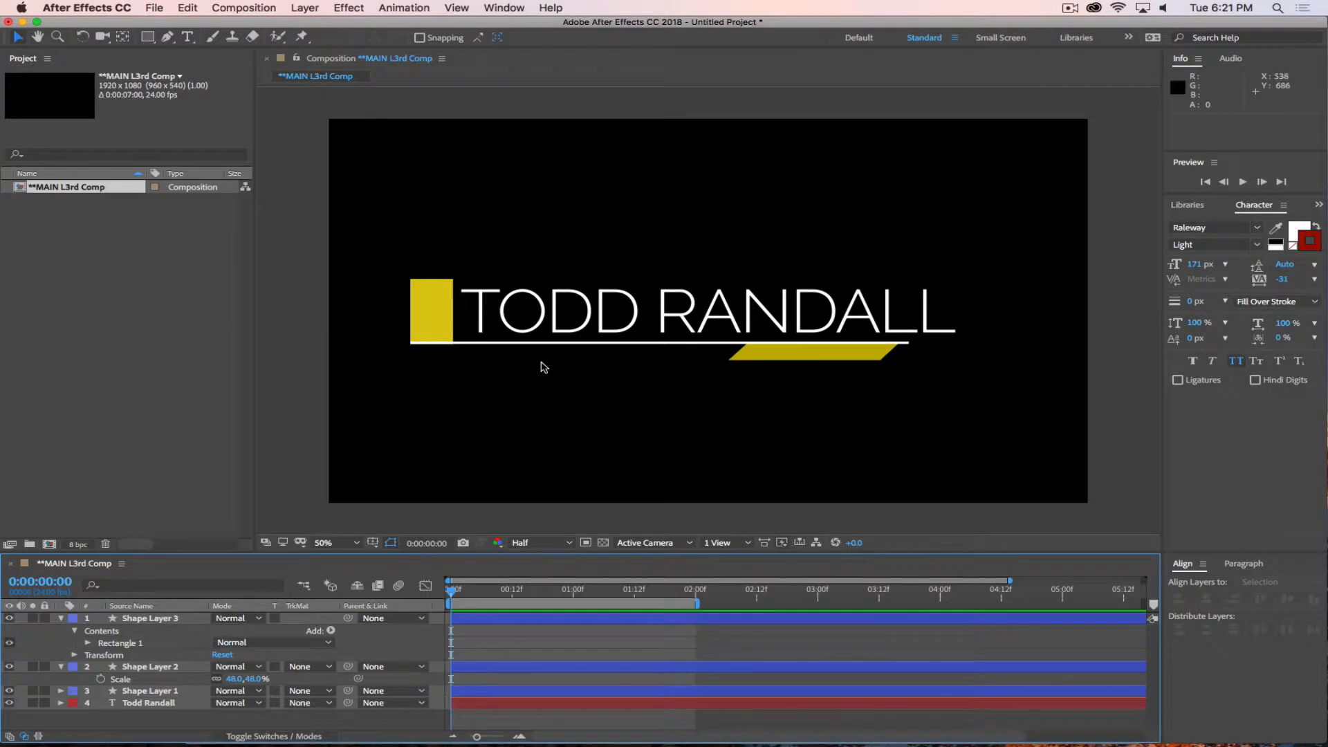
Nudge the white underline layer down by a net 2 px and deselect it.
{"action": "left_click", "coordinate": [151, 619]}
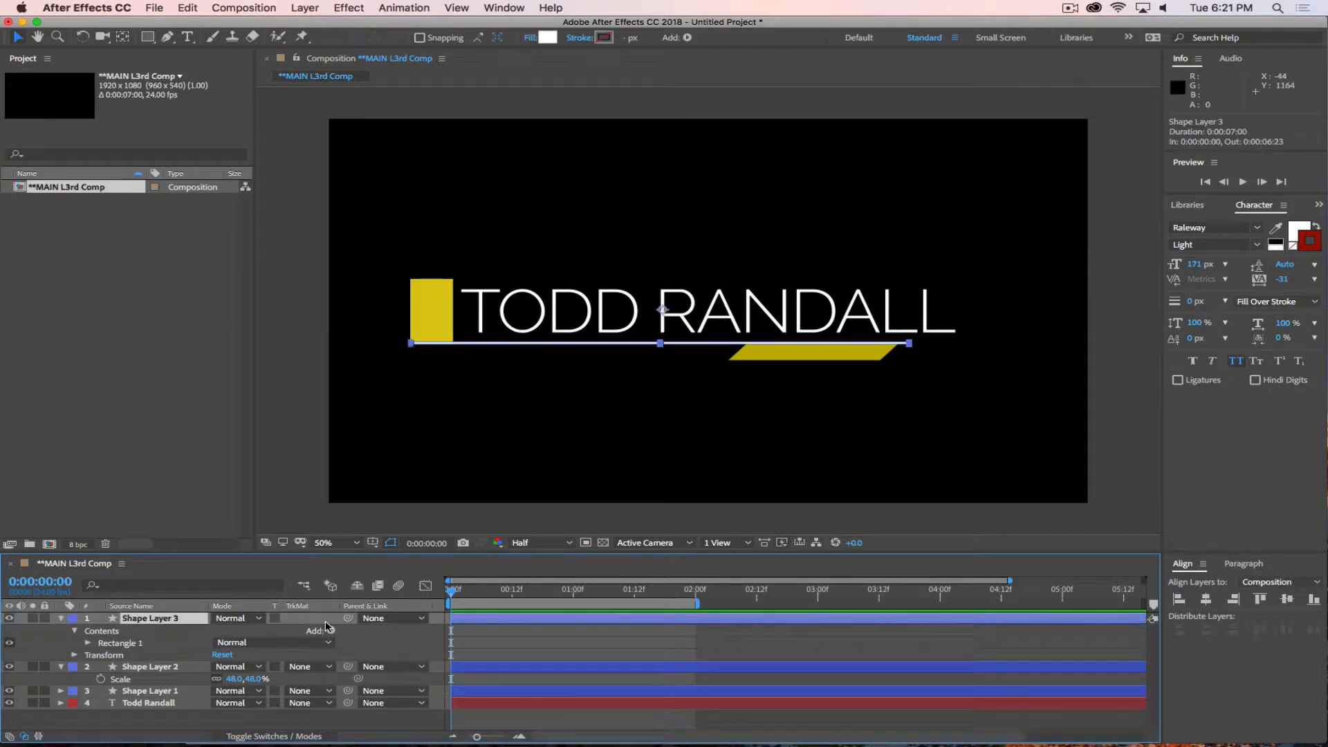
{"action": "key", "text": "Down"}
{"action": "key", "text": "Down"}
{"action": "key", "text": "Down"}
{"action": "key", "text": "Up"}
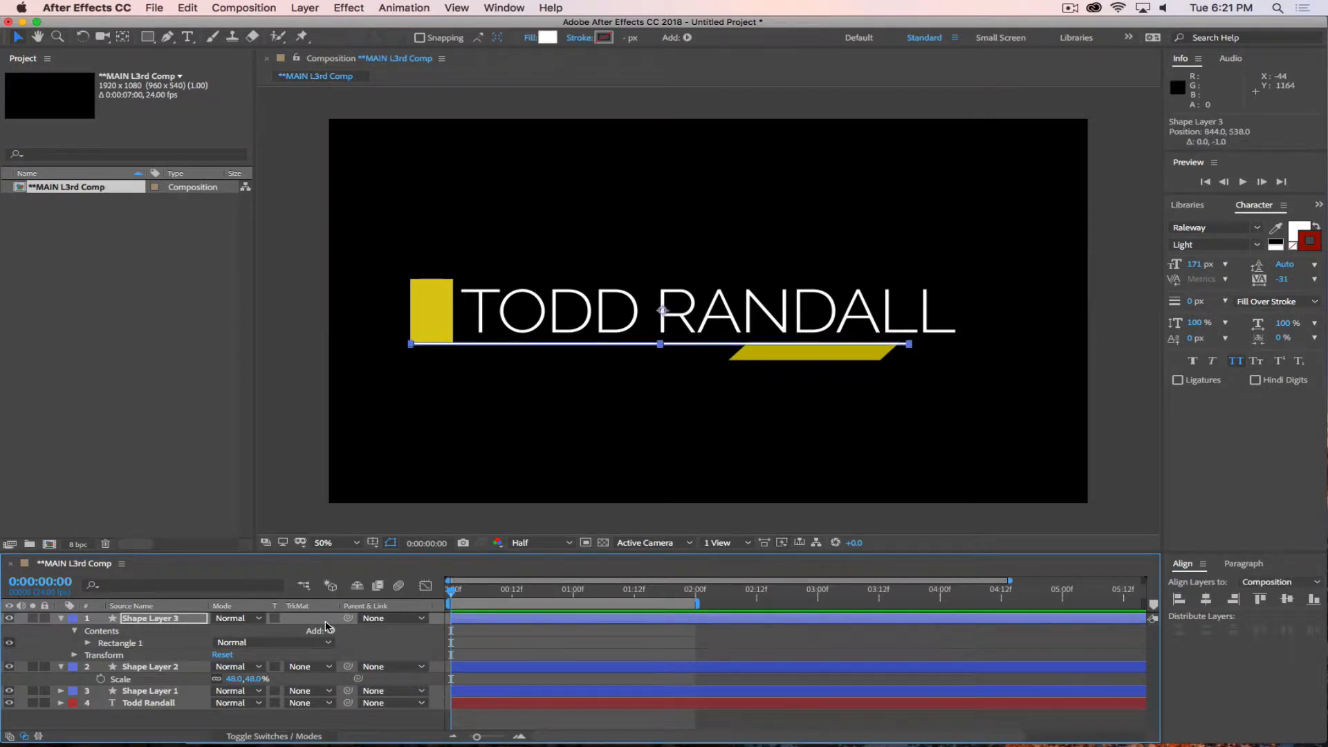
{"action": "left_click", "coordinate": [285, 721]}
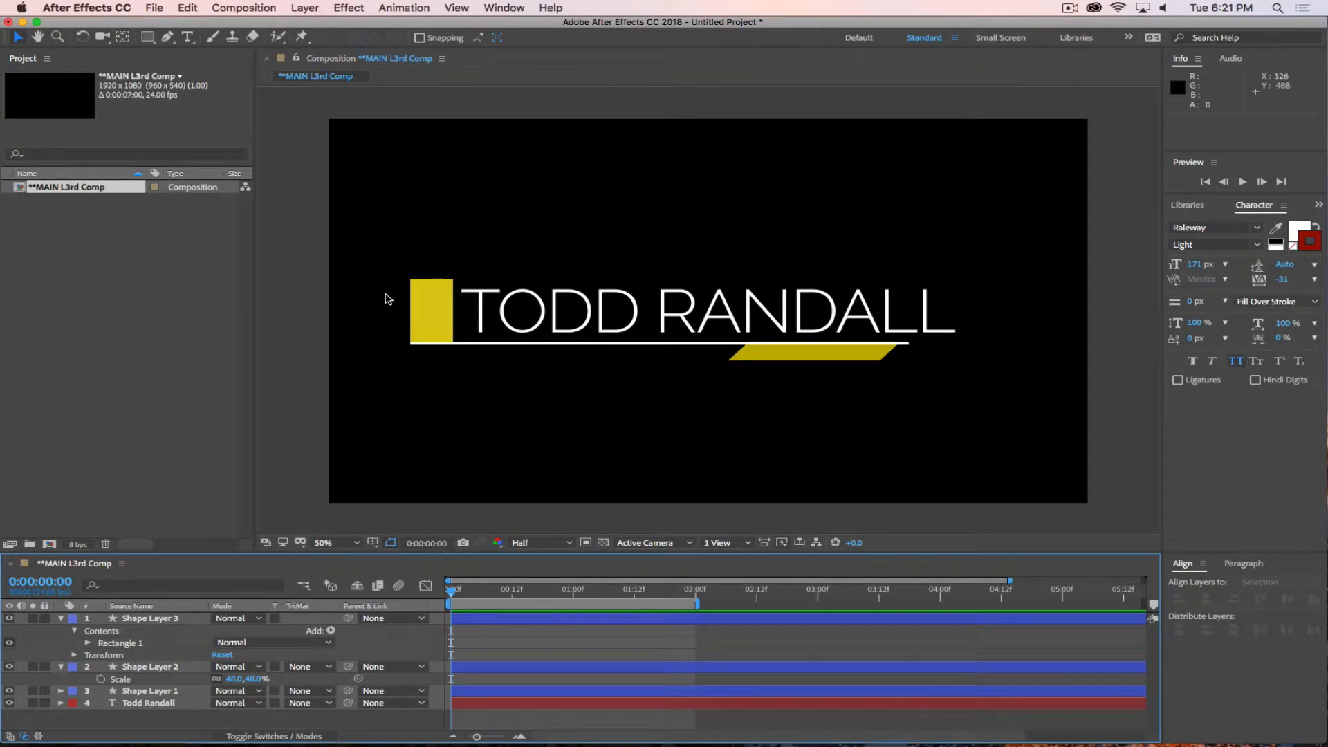
Examine how the white underline meets the yellow block and the parallelogram, both up close and across the whole composition.
{"action": "scroll", "coordinate": [391, 311], "scroll_direction": "up", "scroll_amount": 1}
{"action": "scroll", "coordinate": [396, 331], "scroll_direction": "down", "scroll_amount": 1}
{"action": "left_click_drag", "start_coordinate": [395, 330], "coordinate": [610, 329]}
{"action": "key", "text": "period"}
{"action": "key", "text": "period"}
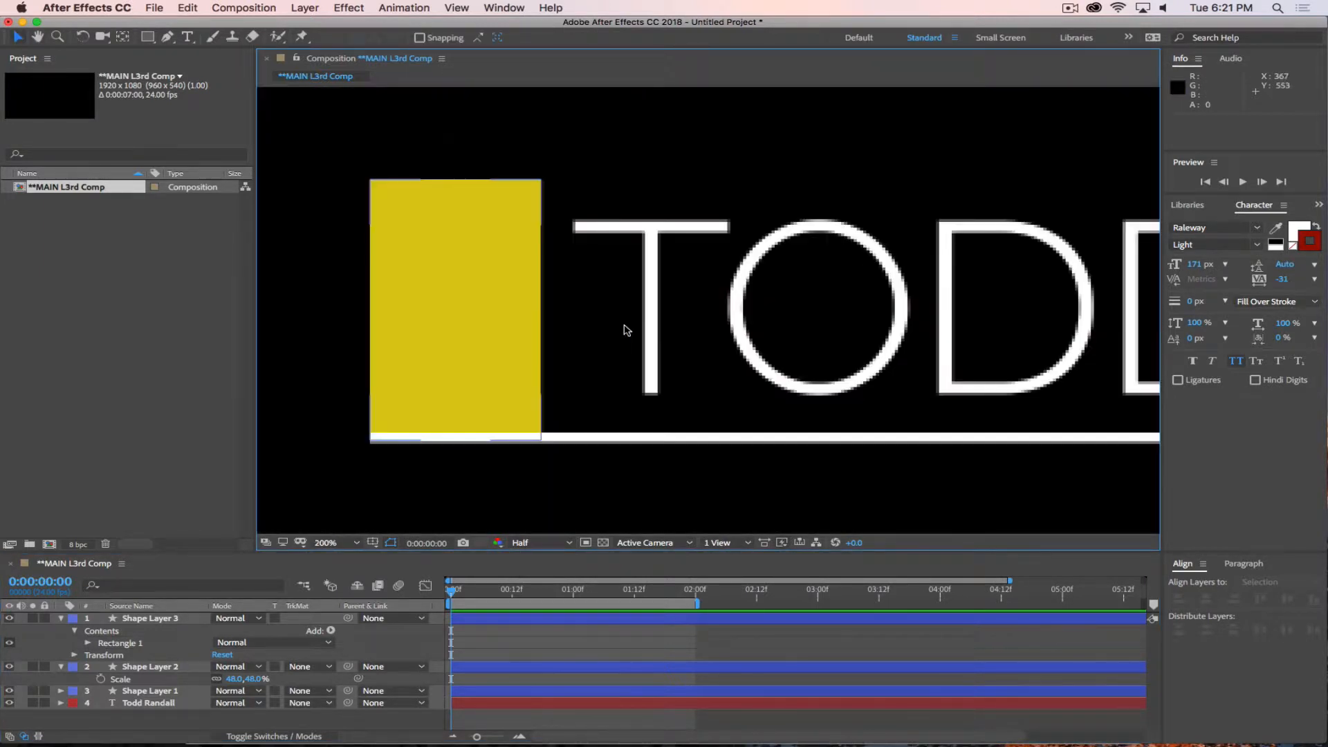
{"action": "scroll", "coordinate": [644, 404], "scroll_direction": "down", "scroll_amount": 8}
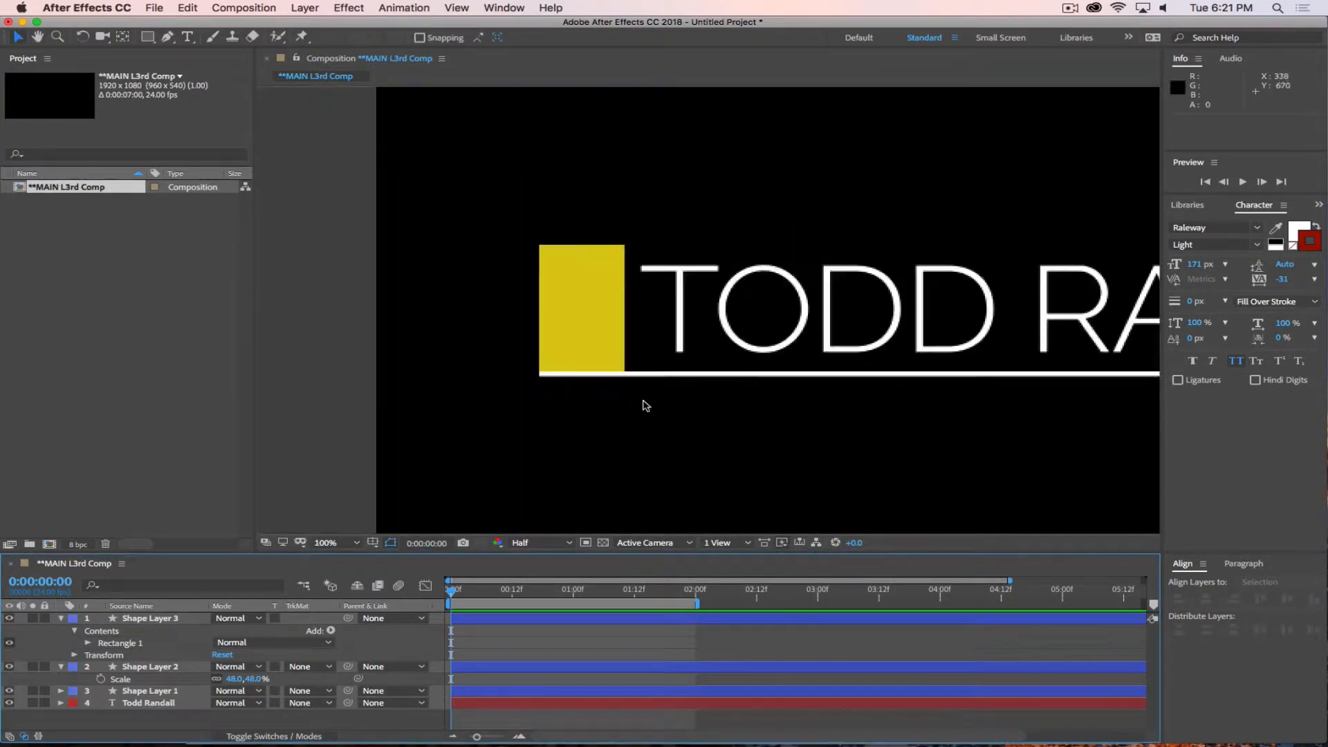
{"action": "scroll", "coordinate": [624, 323], "scroll_direction": "up", "scroll_amount": 3}
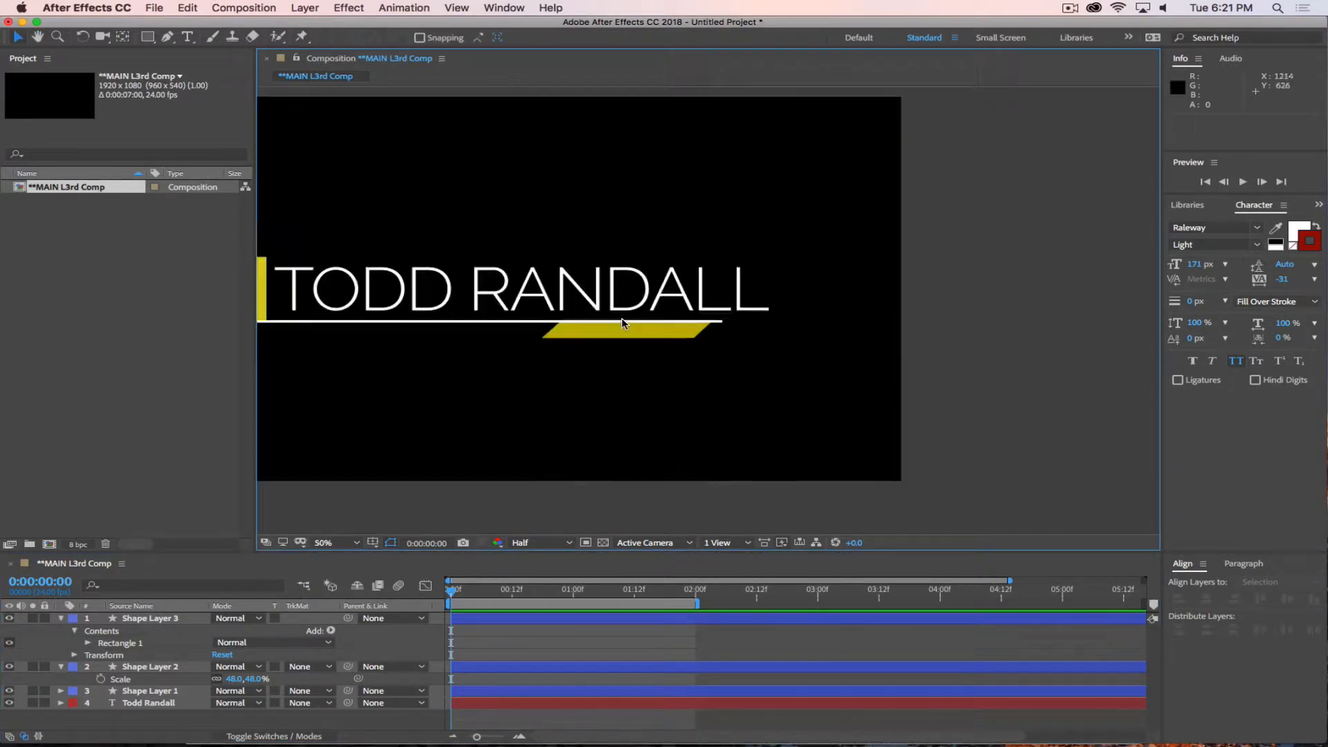
{"action": "scroll", "coordinate": [623, 325], "scroll_direction": "down", "scroll_amount": 2}
{"action": "scroll", "coordinate": [557, 321], "scroll_direction": "up", "scroll_amount": 1}
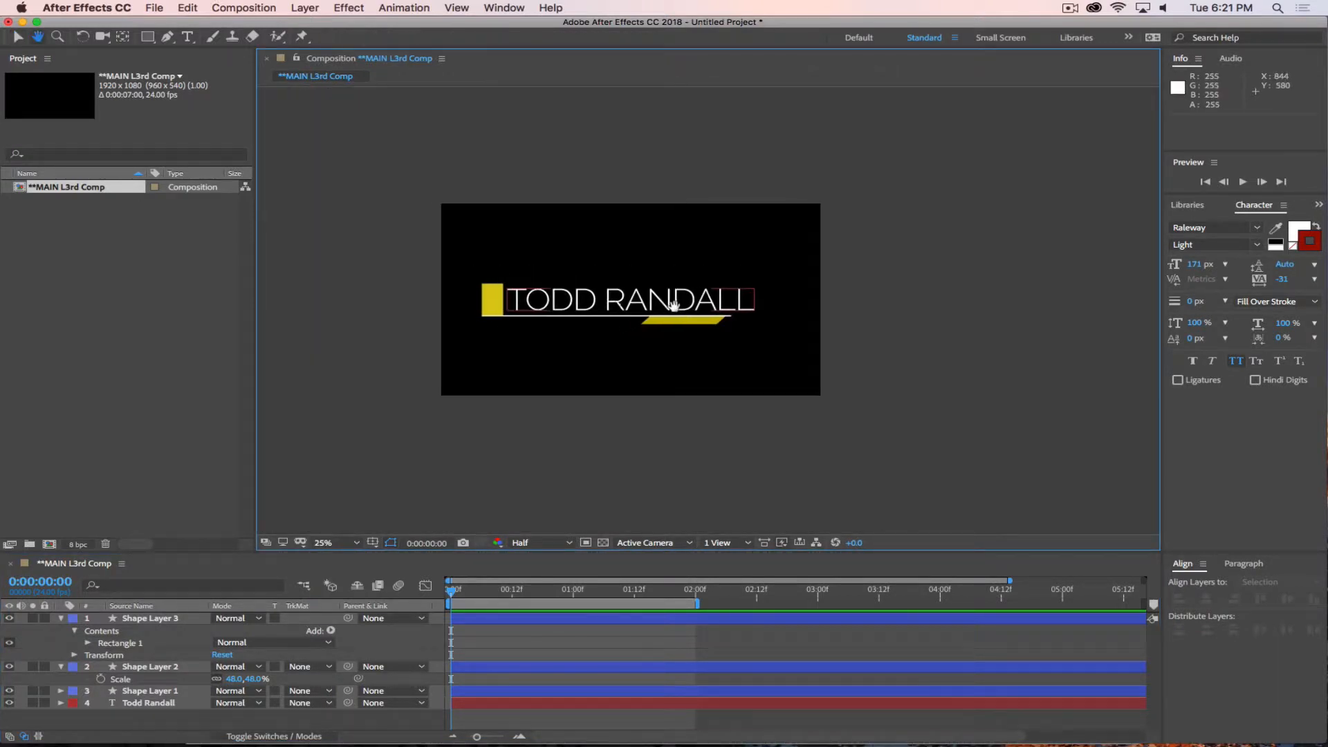
{"action": "scroll", "coordinate": [657, 312], "scroll_direction": "down", "scroll_amount": 1}
{"action": "scroll", "coordinate": [729, 297], "scroll_direction": "up", "scroll_amount": 3}
{"action": "scroll", "coordinate": [795, 305], "scroll_direction": "down", "scroll_amount": 2}
{"action": "left_click_drag", "start_coordinate": [794, 305], "coordinate": [730, 310]}
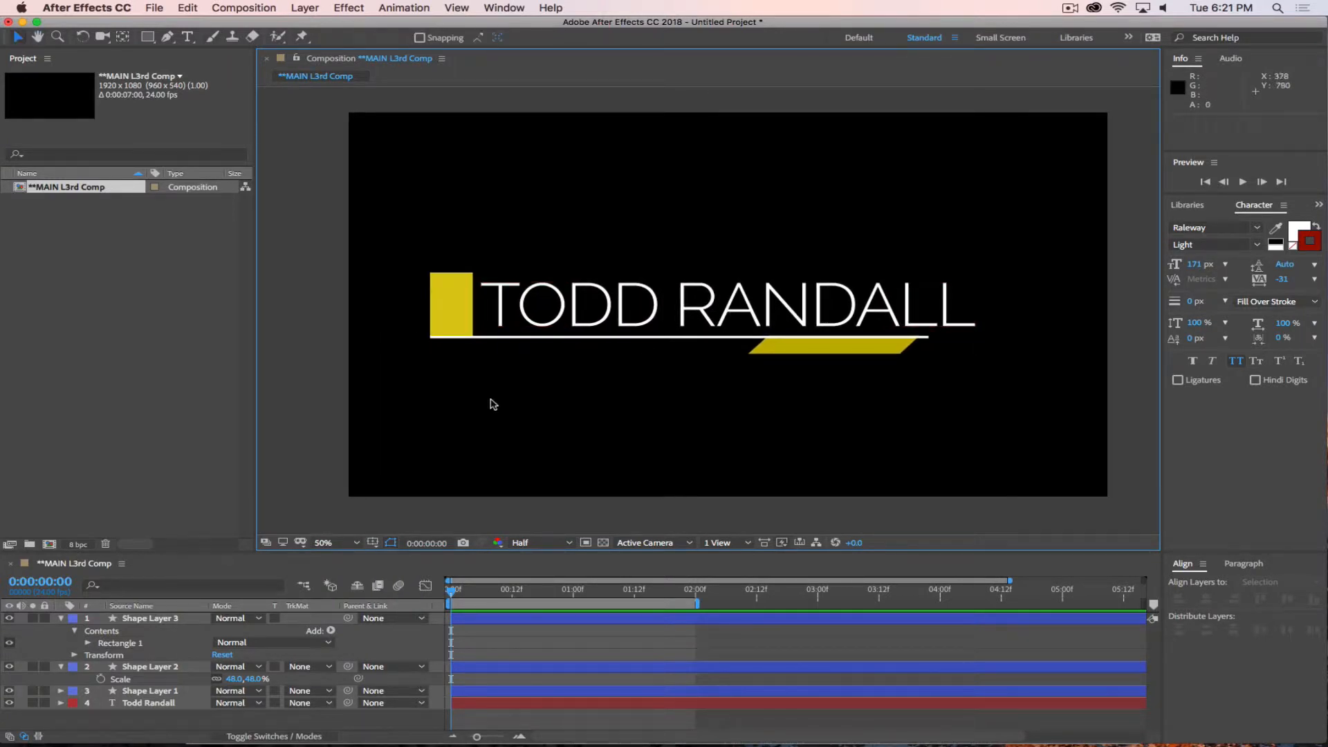
Collapse the expanded shape layers and rename the yellow rectangle's layer as Cursor Shape.
{"action": "left_click", "coordinate": [61, 618]}
{"action": "left_click", "coordinate": [61, 618]}
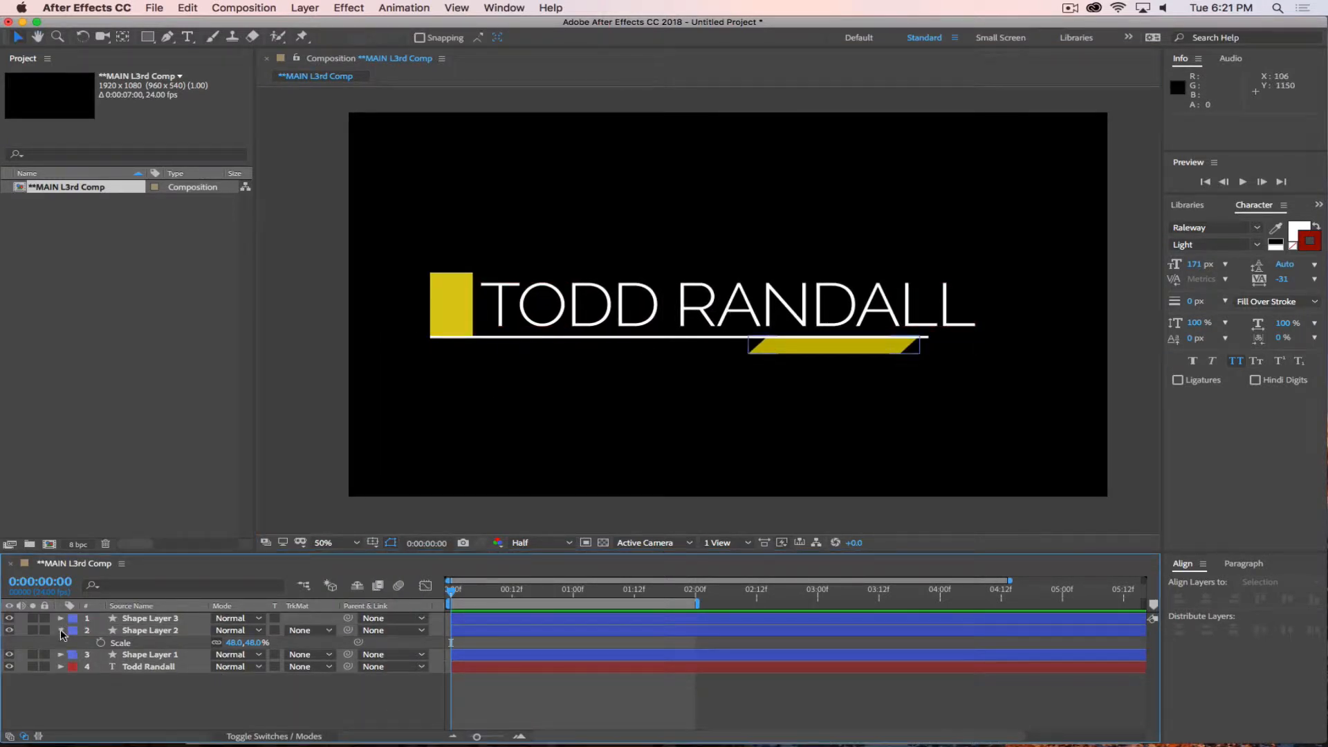
{"action": "left_click", "coordinate": [61, 629]}
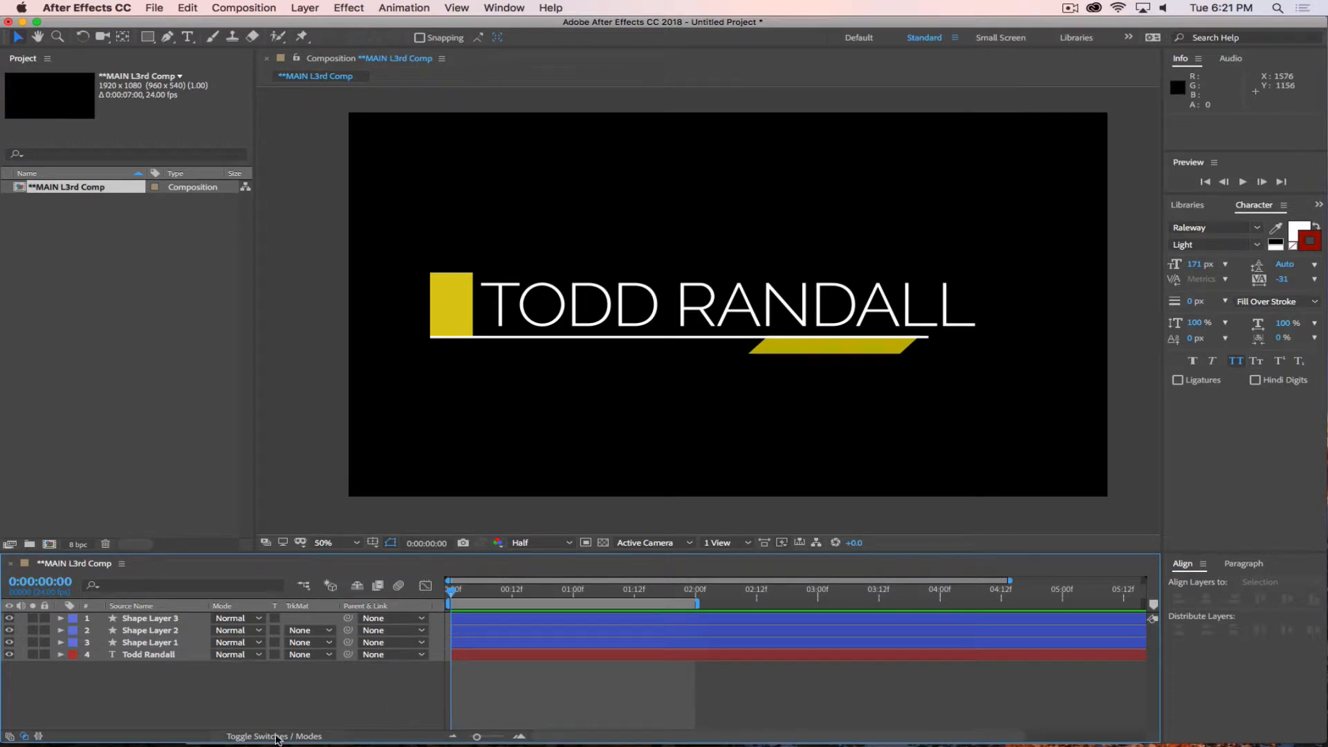
{"action": "left_click", "coordinate": [155, 644]}
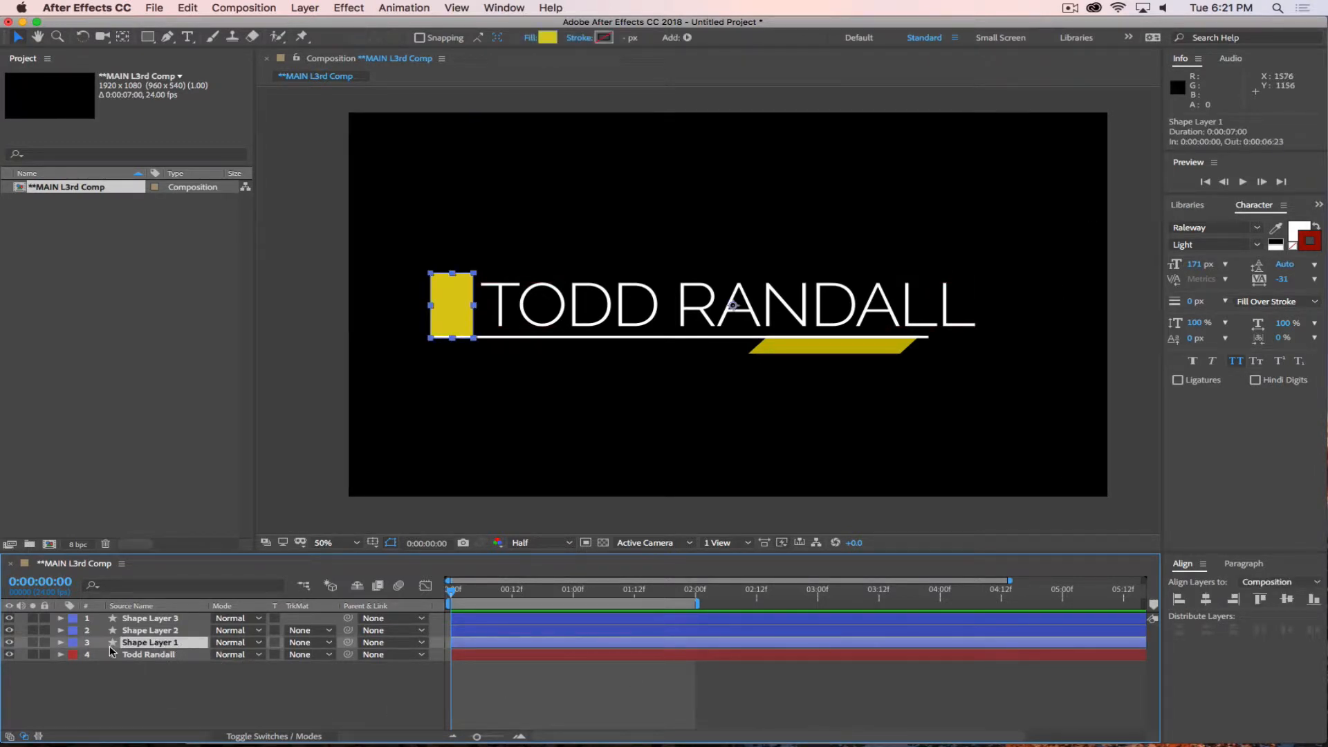
{"action": "key", "text": "Return"}
{"action": "type", "text": "Cursor Shape"}
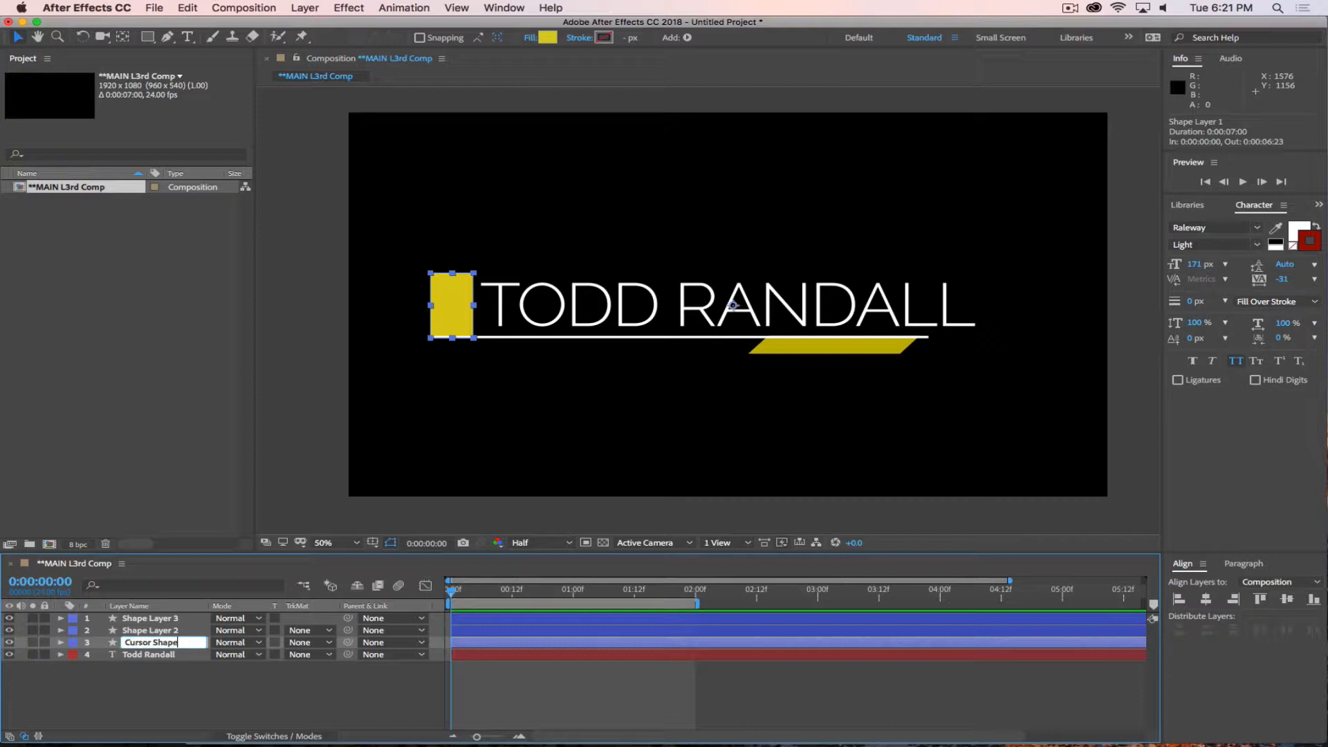
{"action": "key", "text": "Return"}
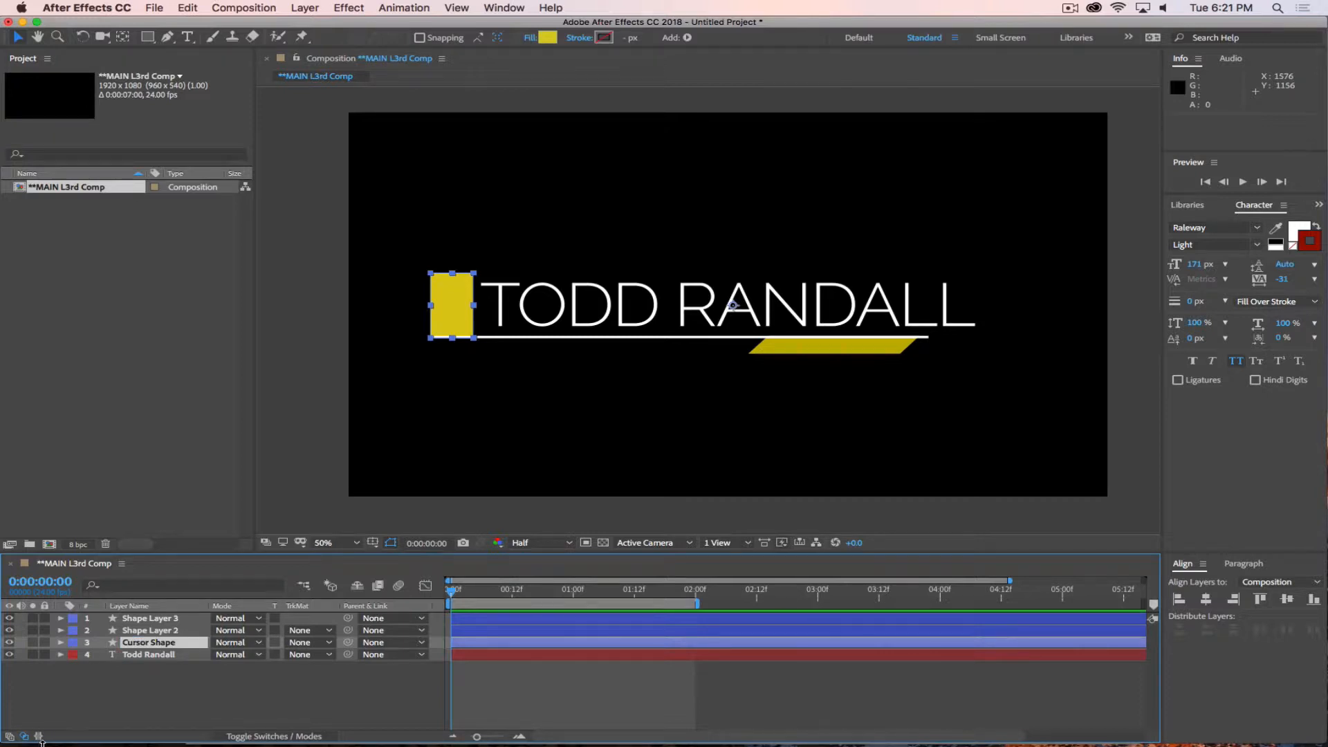
Rename the yellow parallelogram's layer as Diamond Right.
{"action": "left_click", "coordinate": [148, 630]}
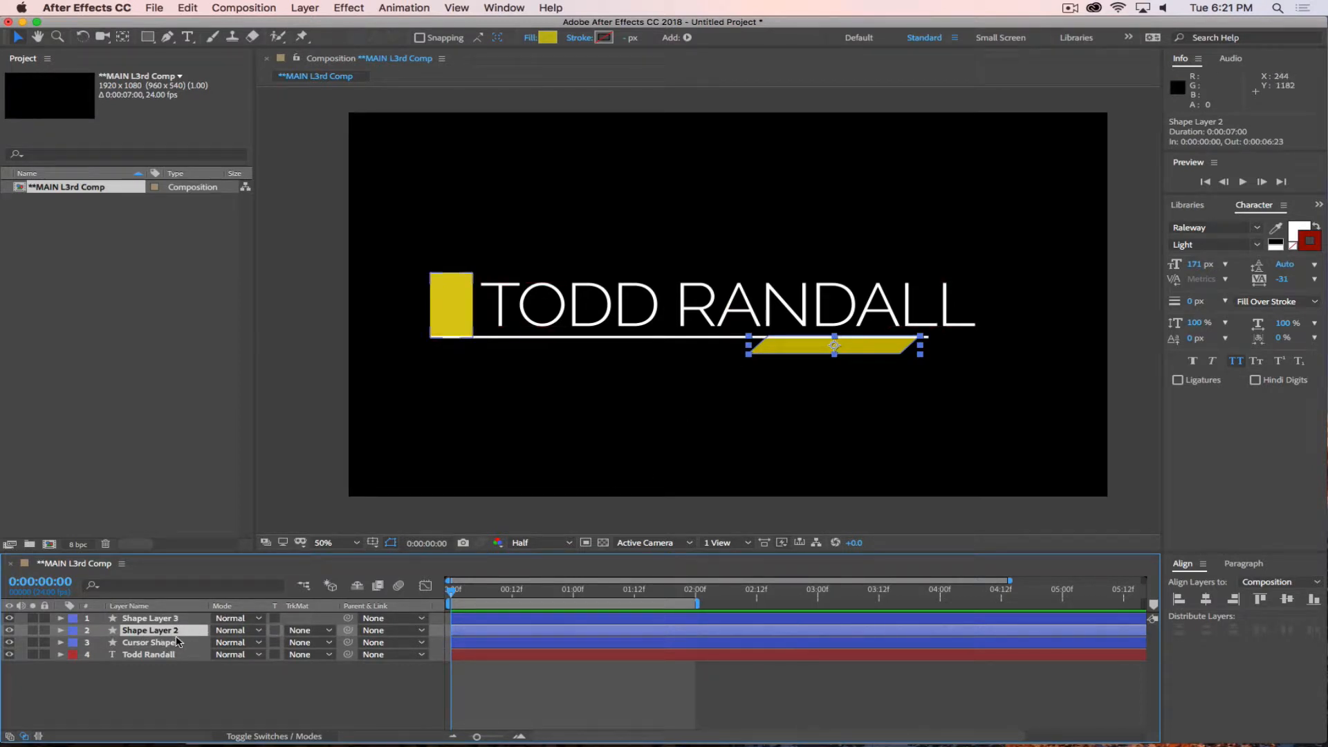
{"action": "key", "text": "Return"}
{"action": "type", "text": "Diamond R"}
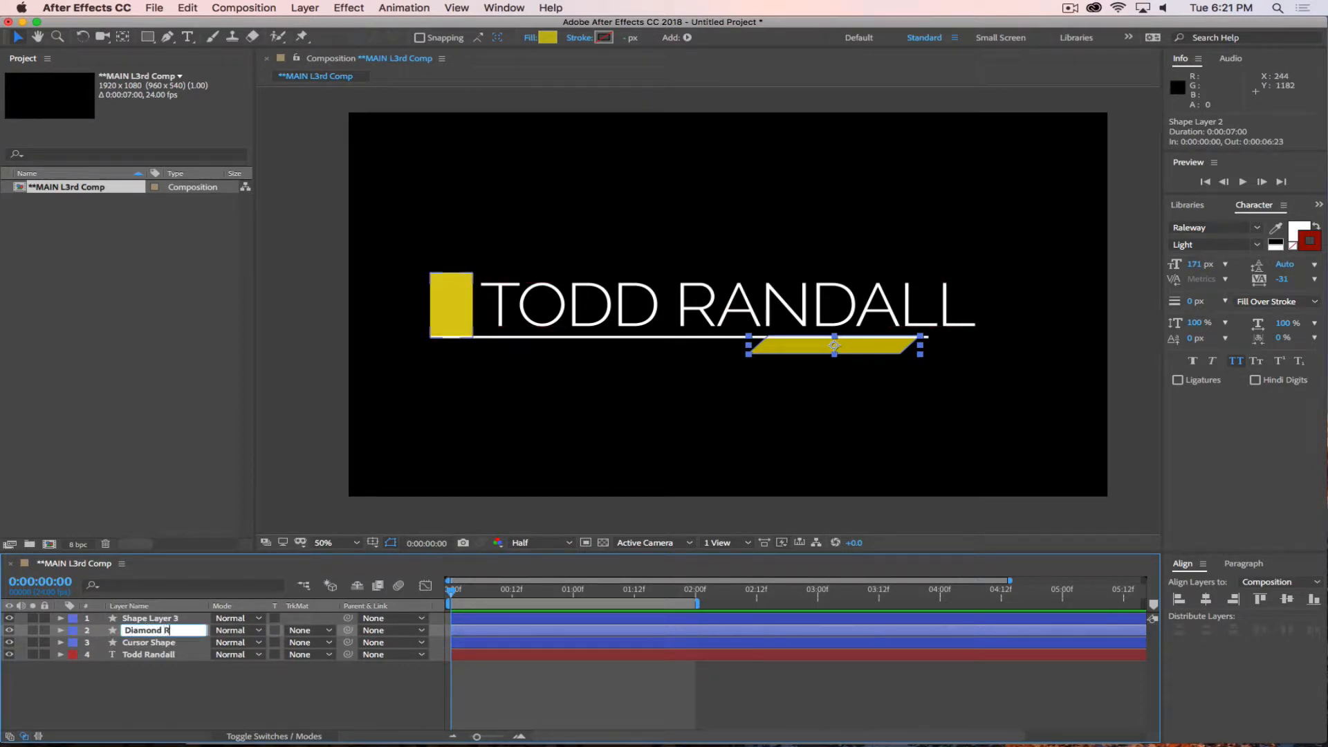
{"action": "type", "text": "ight"}
{"action": "key", "text": "Return"}
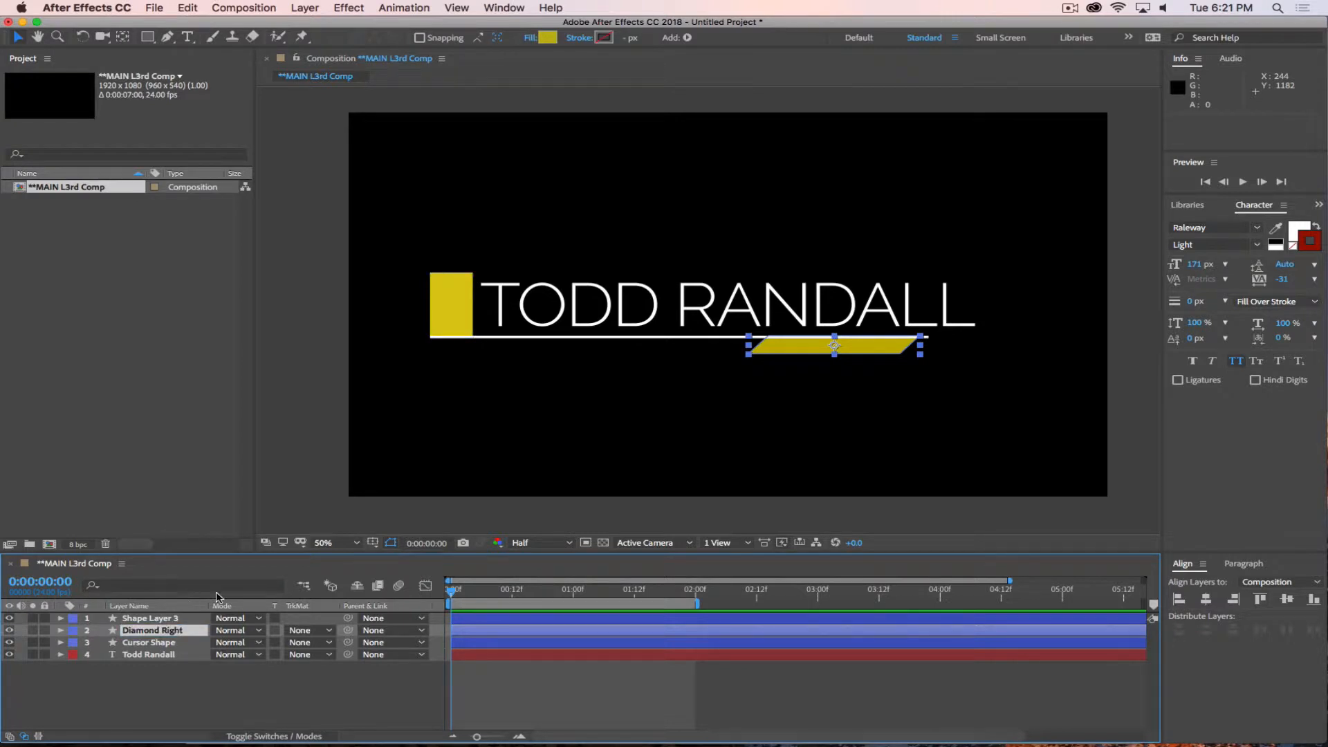
Rename the white underline's layer as Line and deselect it.
{"action": "left_click", "coordinate": [152, 619]}
{"action": "double_click", "coordinate": [156, 620]}
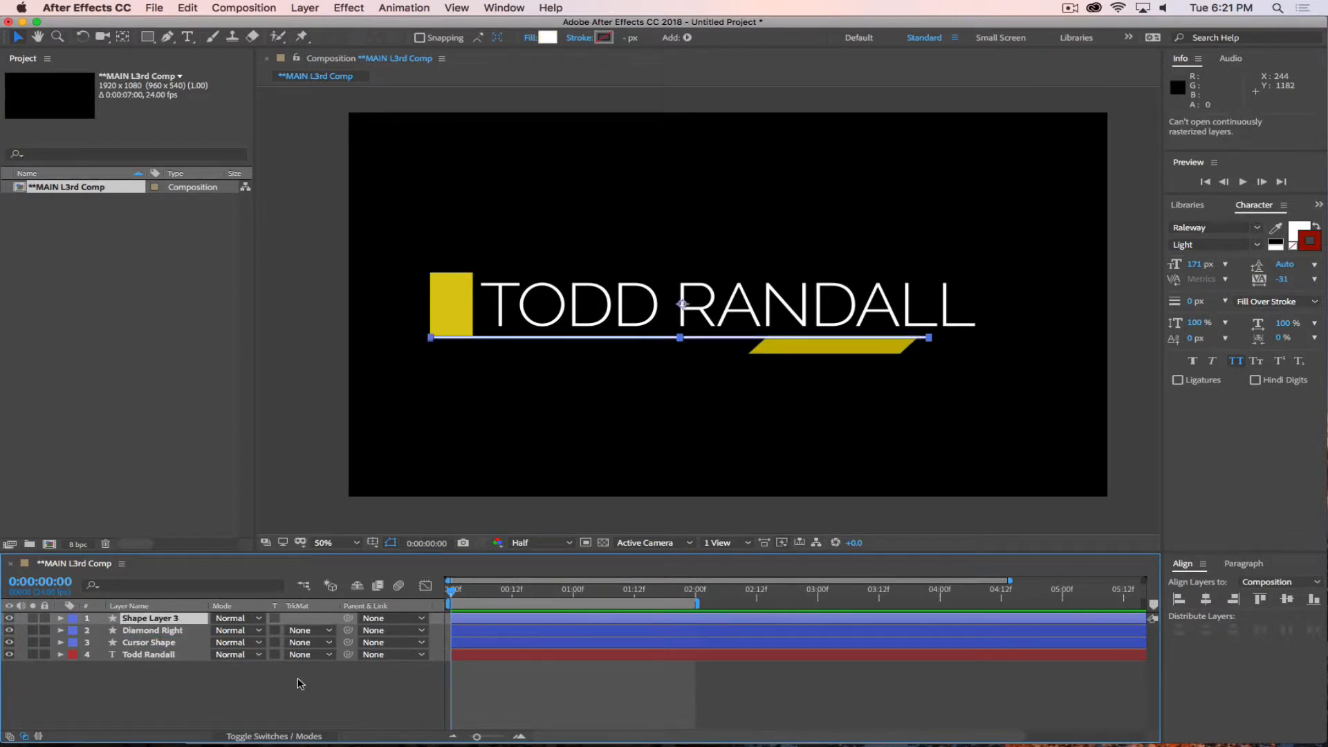
{"action": "key", "text": "n"}
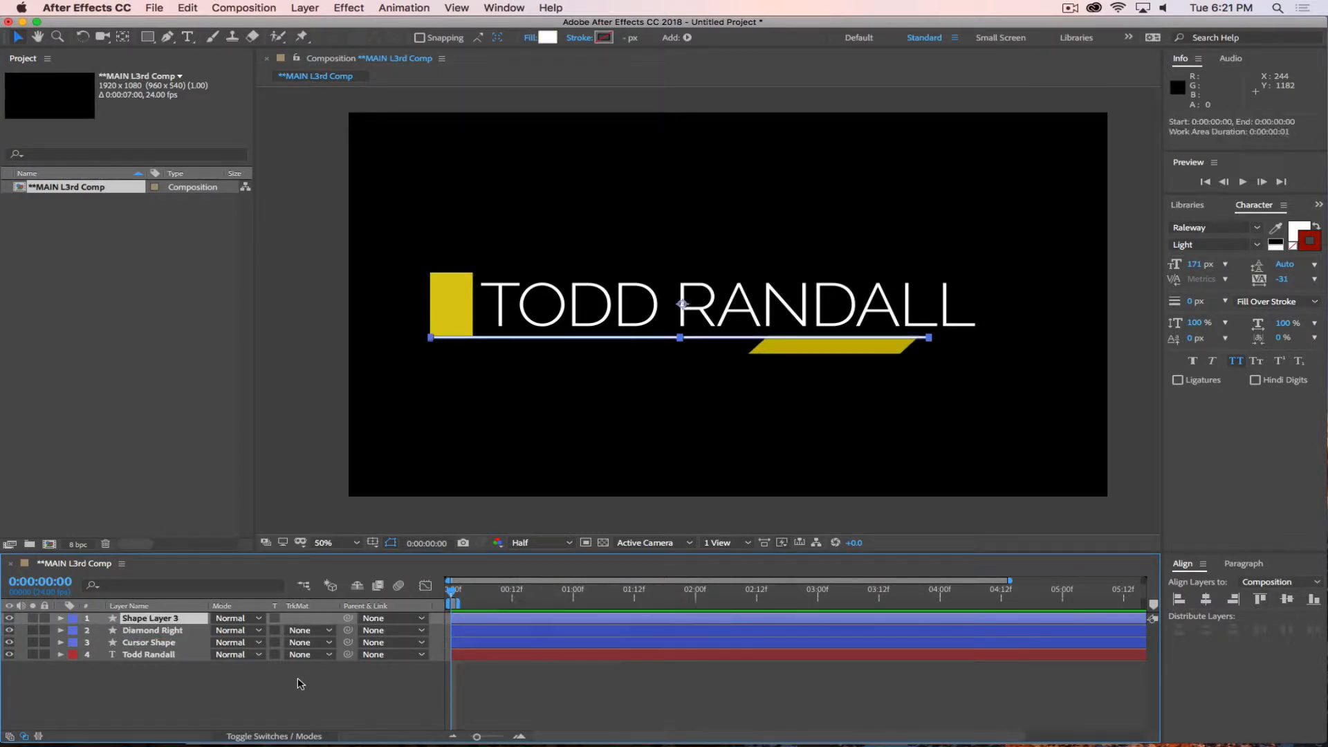
{"action": "left_click", "coordinate": [45, 717]}
{"action": "left_click", "coordinate": [188, 625]}
{"action": "key", "text": "Return"}
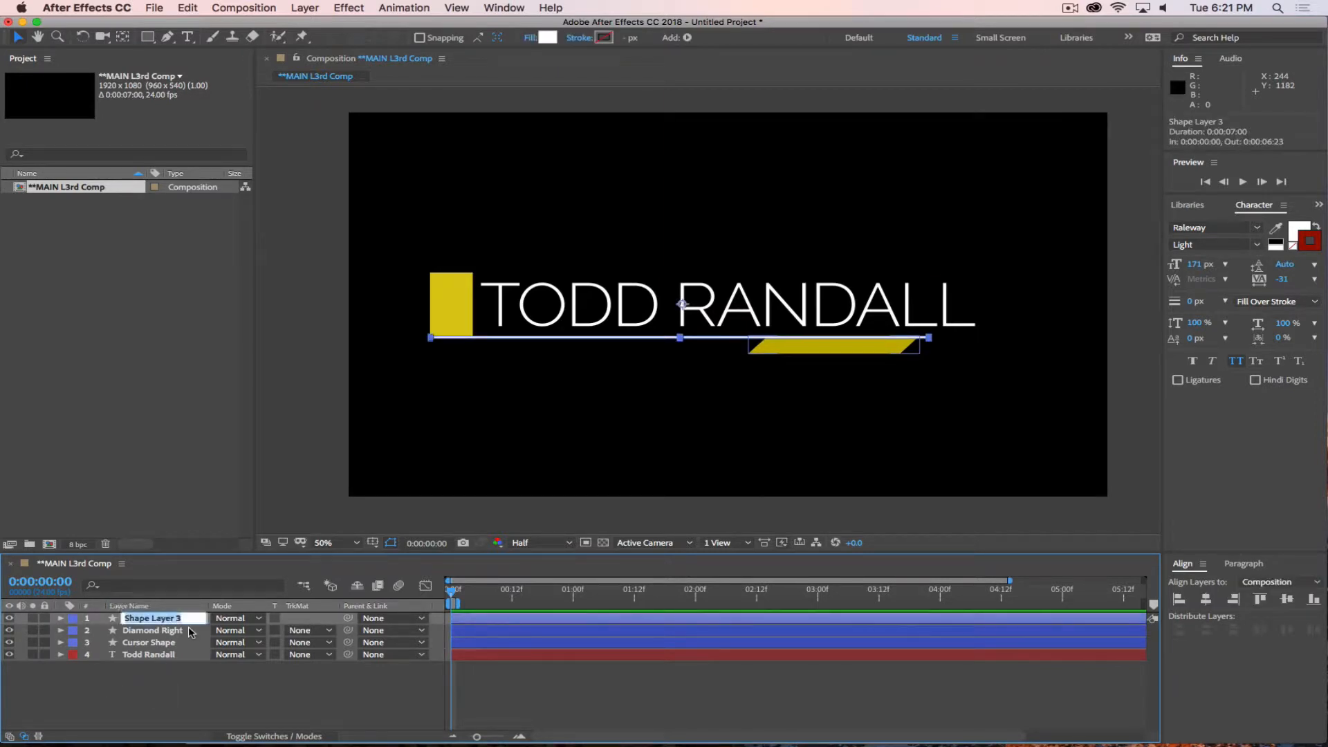
{"action": "type", "text": "Line"}
{"action": "key", "text": "Return"}
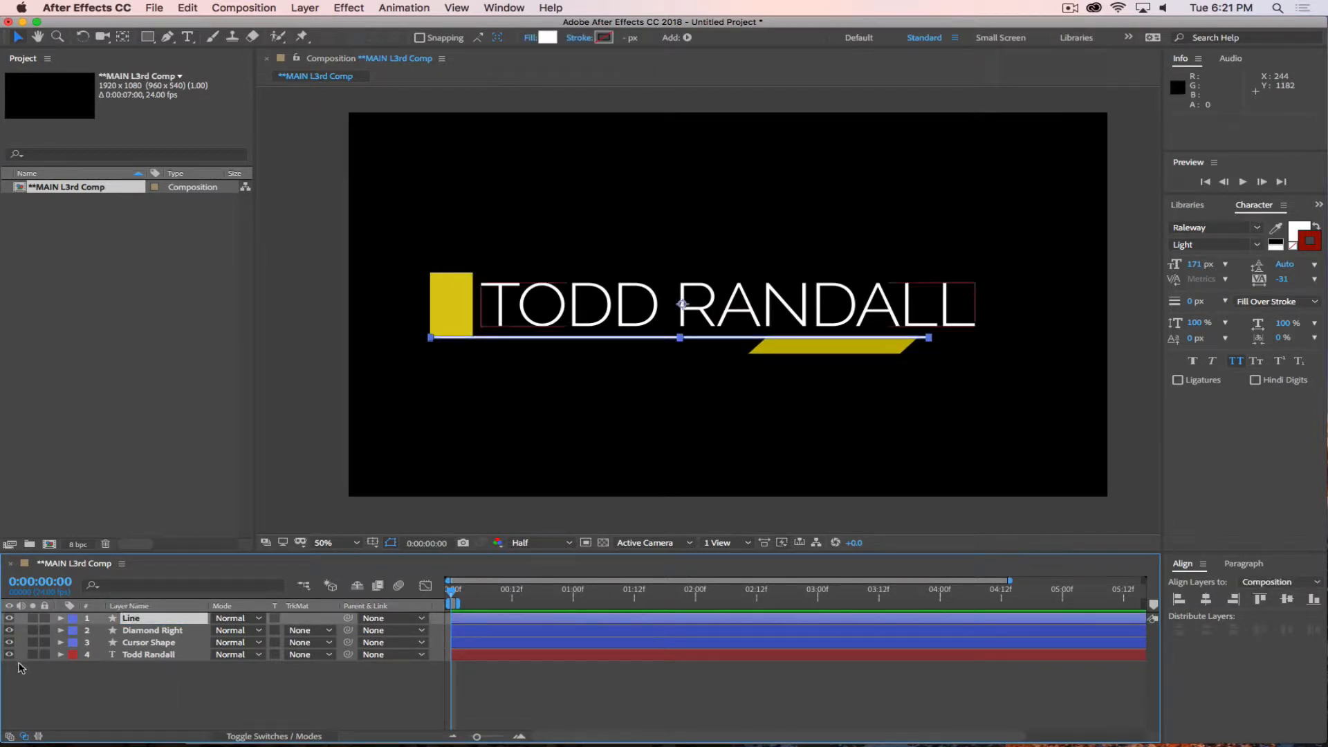
{"action": "left_click", "coordinate": [108, 664]}
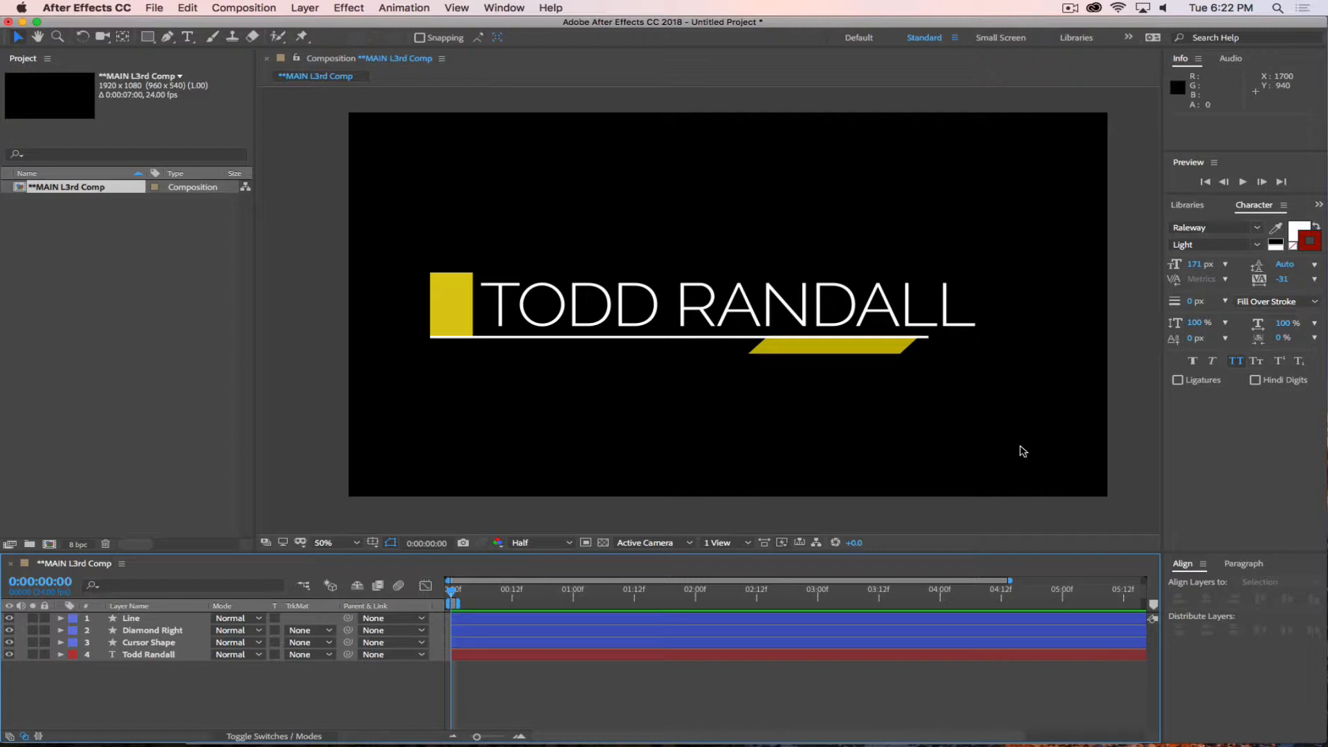
Draw a white parallelogram about 1475 by 250 px beneath the name with the Pen tool and level its lower edge.
{"action": "left_click", "coordinate": [167, 37]}
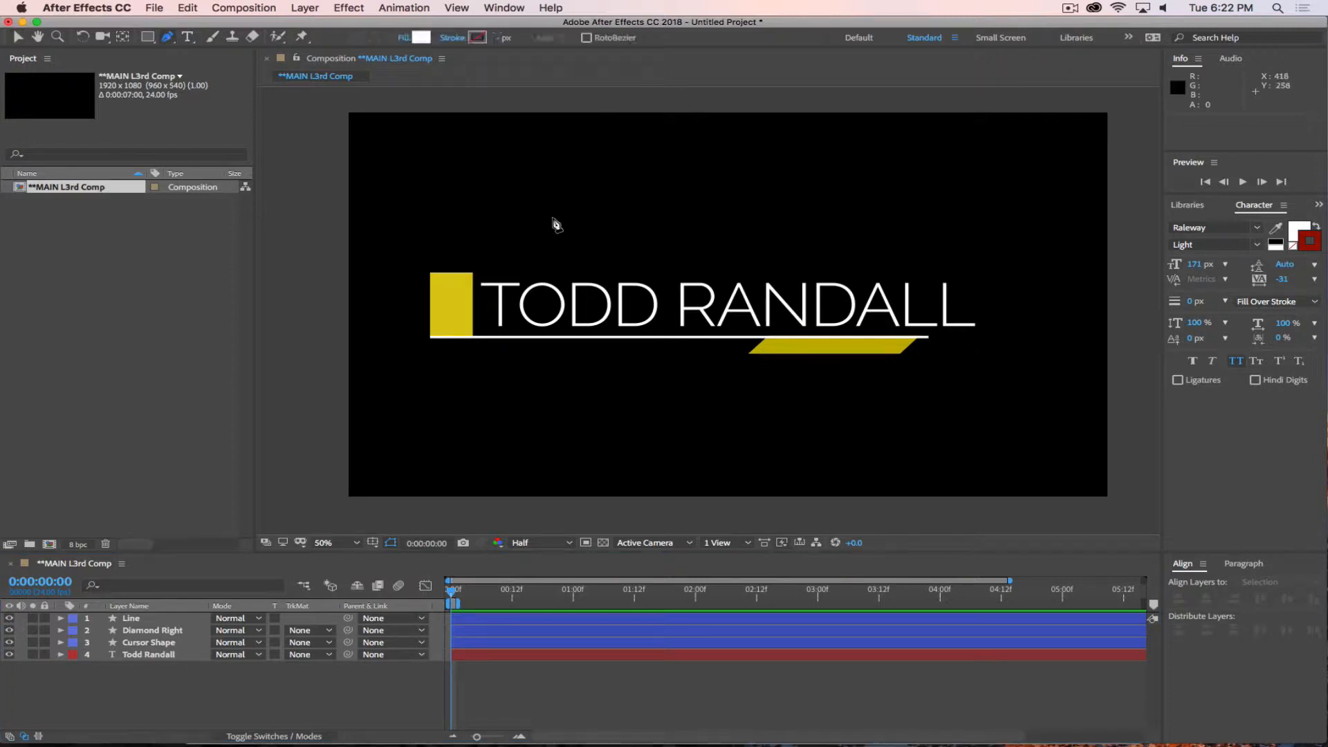
{"action": "left_click", "coordinate": [478, 447]}
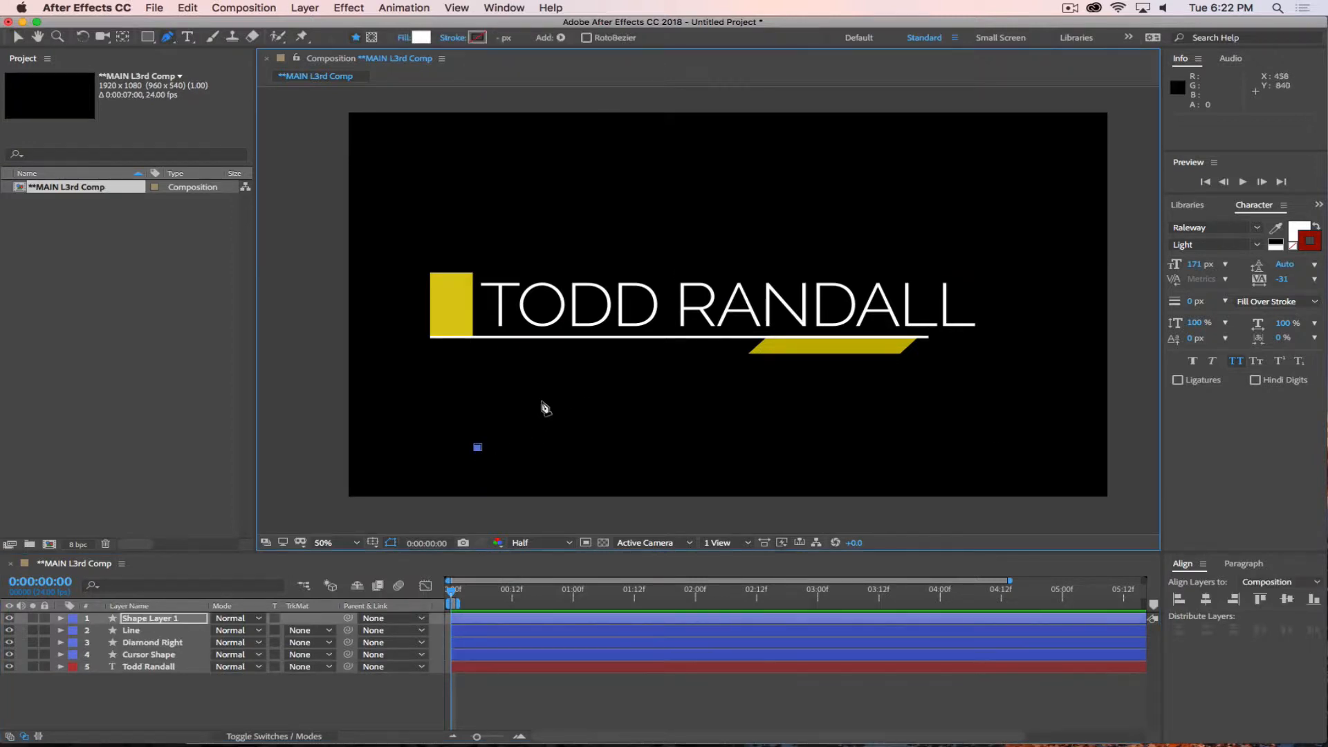
{"action": "left_click", "coordinate": [574, 361]}
{"action": "left_click", "coordinate": [1059, 361]}
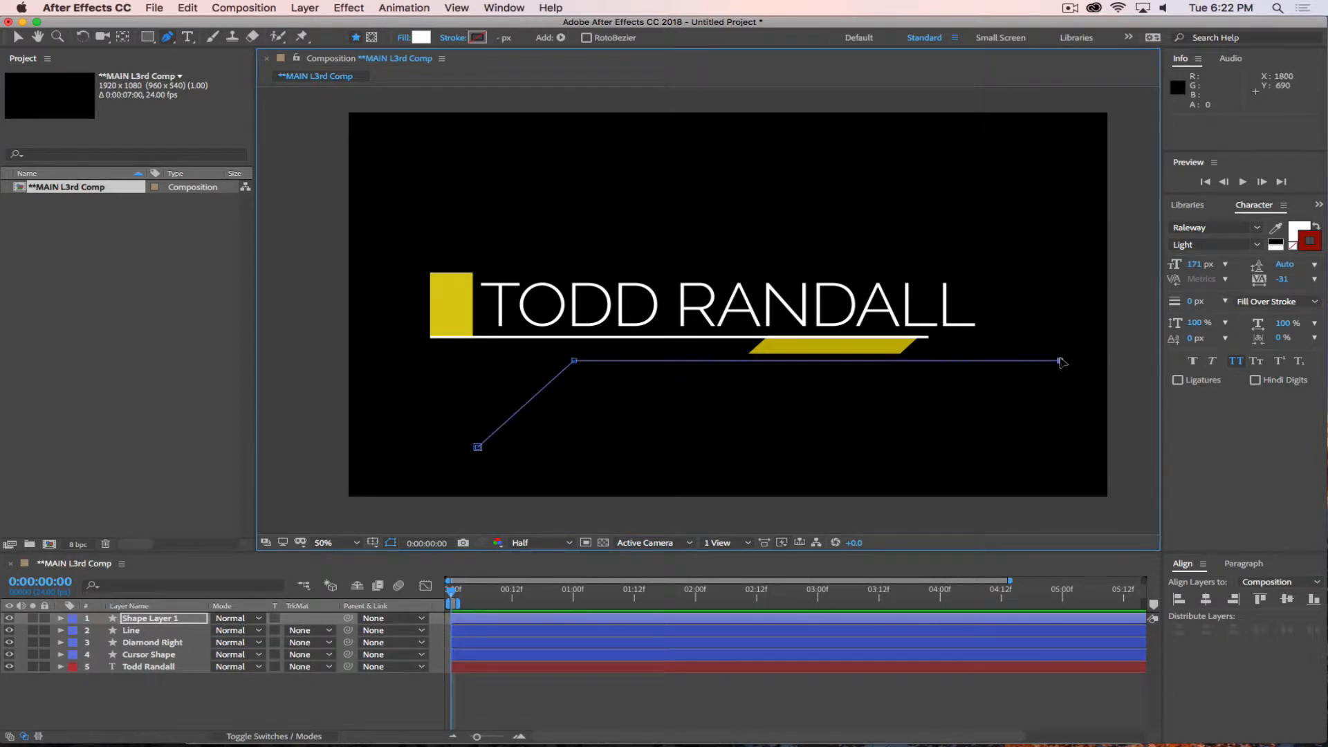
{"action": "left_click", "coordinate": [967, 443]}
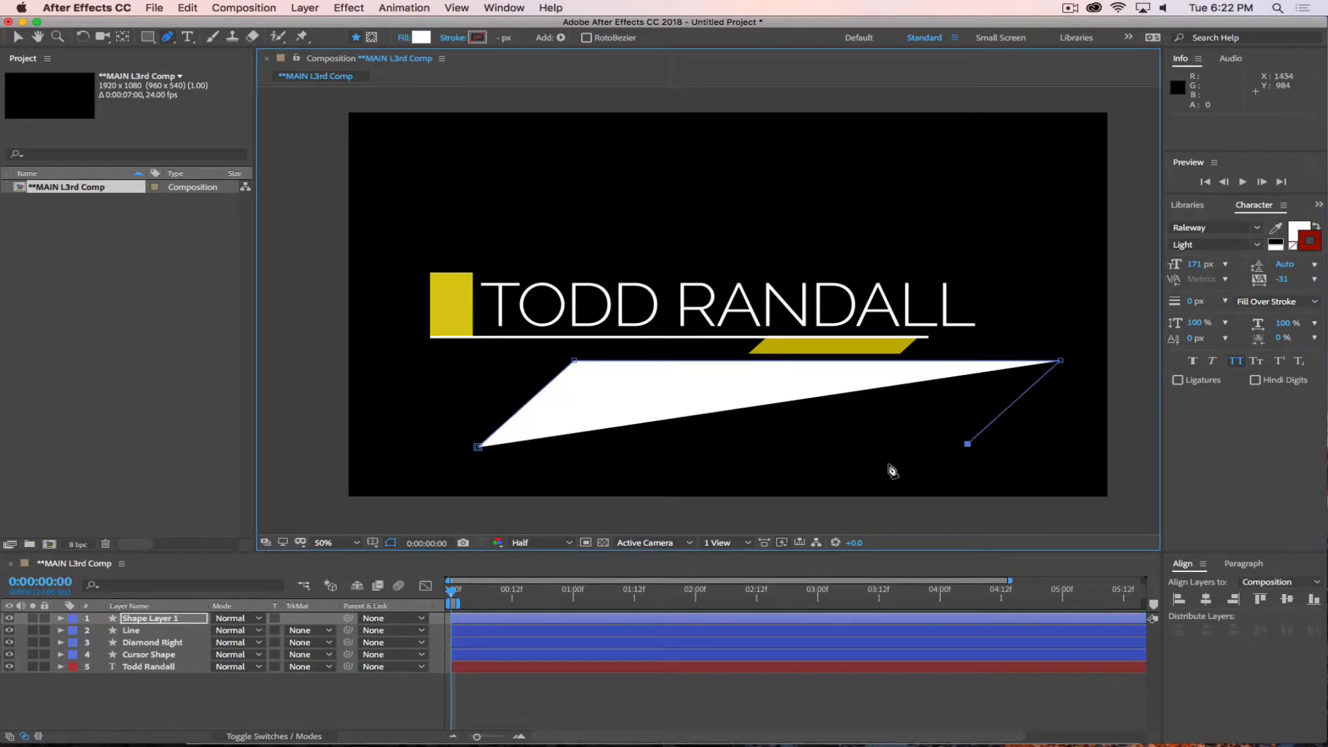
{"action": "left_click", "coordinate": [477, 446]}
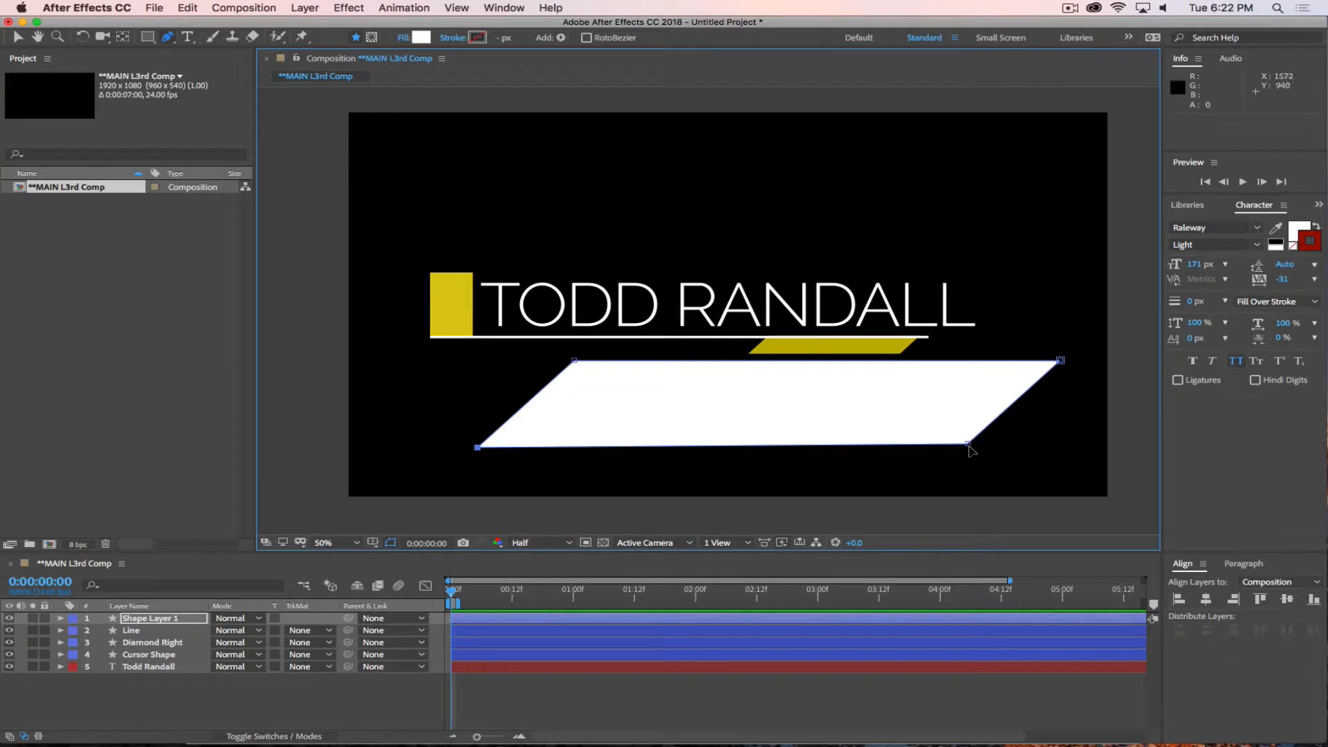
{"action": "left_click_drag", "start_coordinate": [969, 445], "coordinate": [970, 449]}
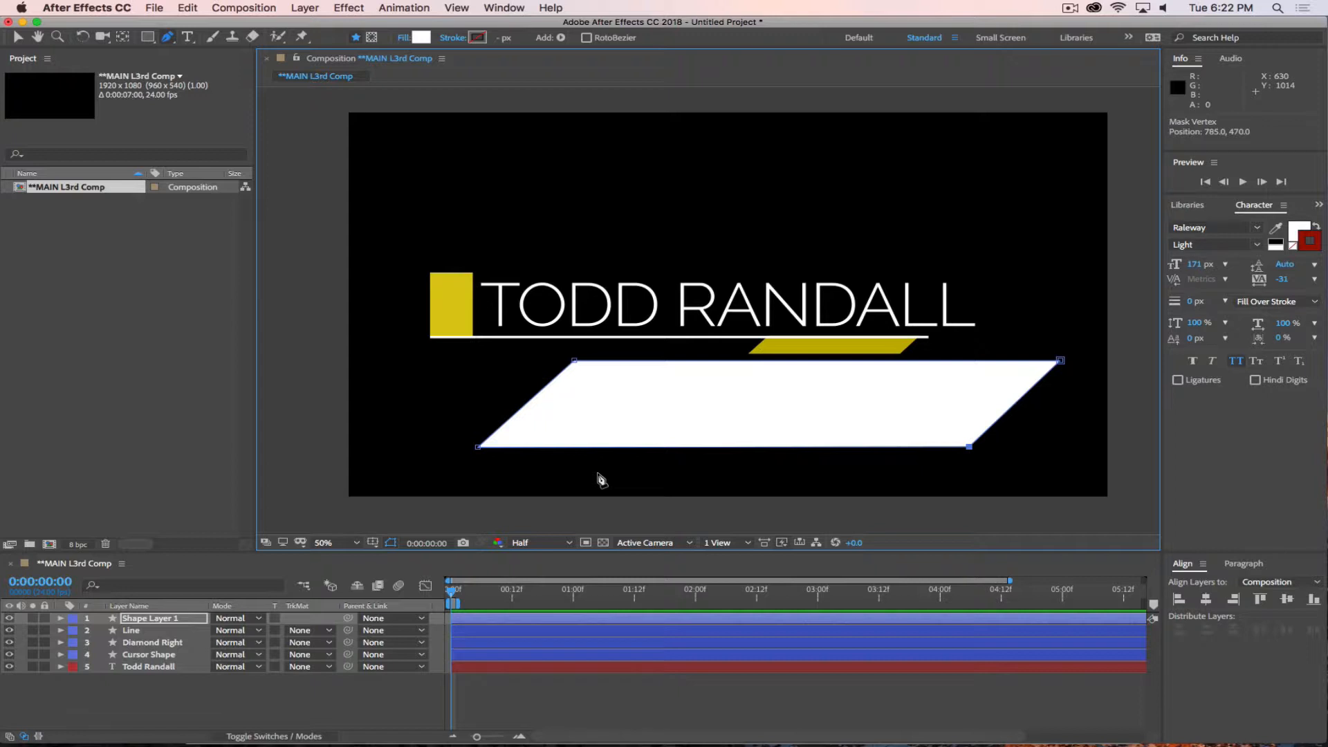
Undo the white parallelogram's path points and delete its leftover shape layer.
{"action": "key", "text": "super+z"}
{"action": "key", "text": "super+z"}
{"action": "key", "text": "super+z"}
{"action": "key", "text": "super+z"}
{"action": "key", "text": "super+z"}
{"action": "key", "text": "super+z"}
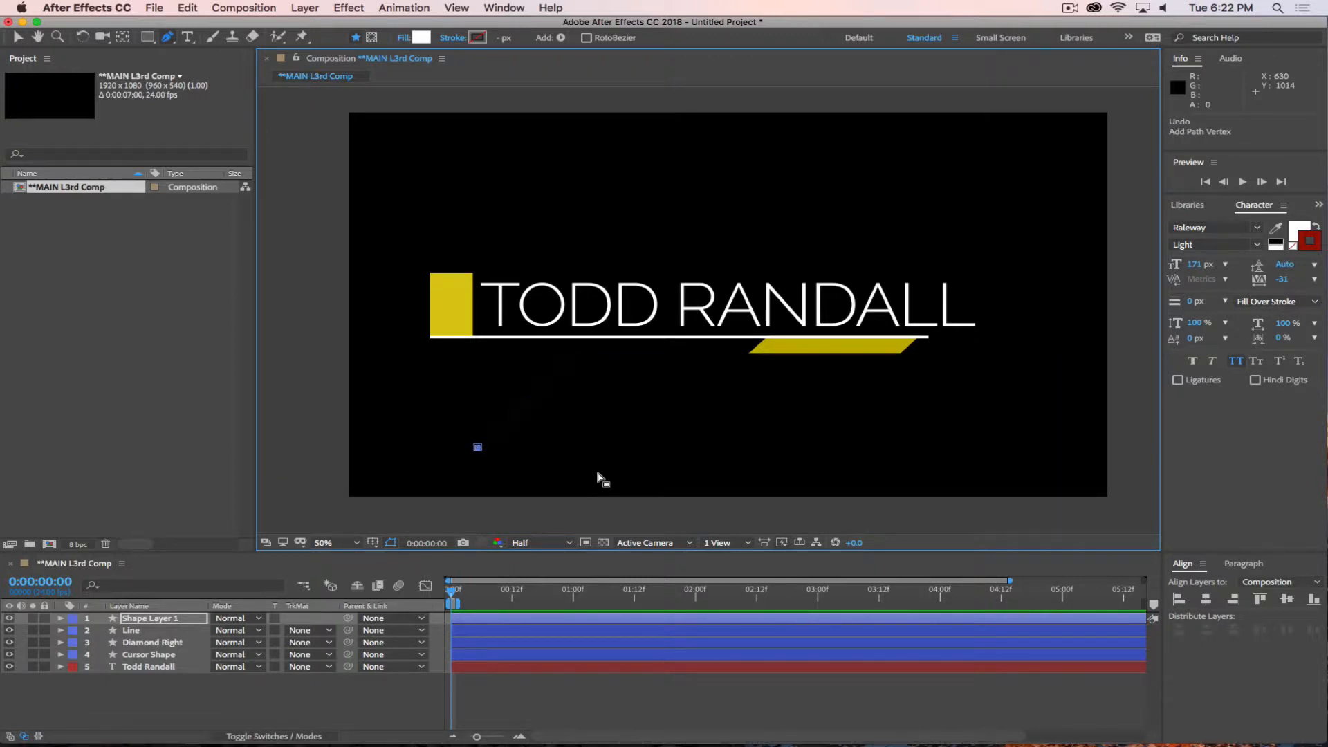
{"action": "key", "text": "super+z"}
{"action": "left_click", "coordinate": [140, 711]}
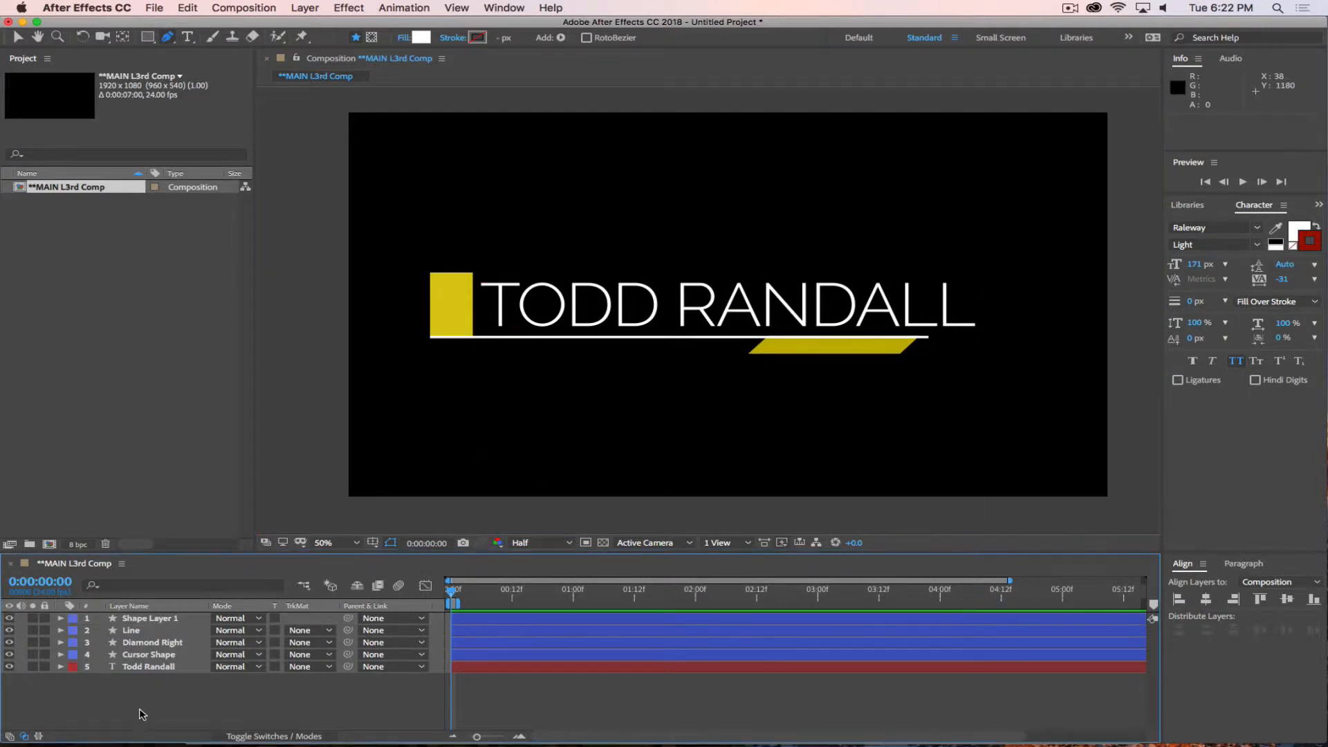
{"action": "left_click", "coordinate": [170, 621]}
{"action": "key", "text": "Delete"}
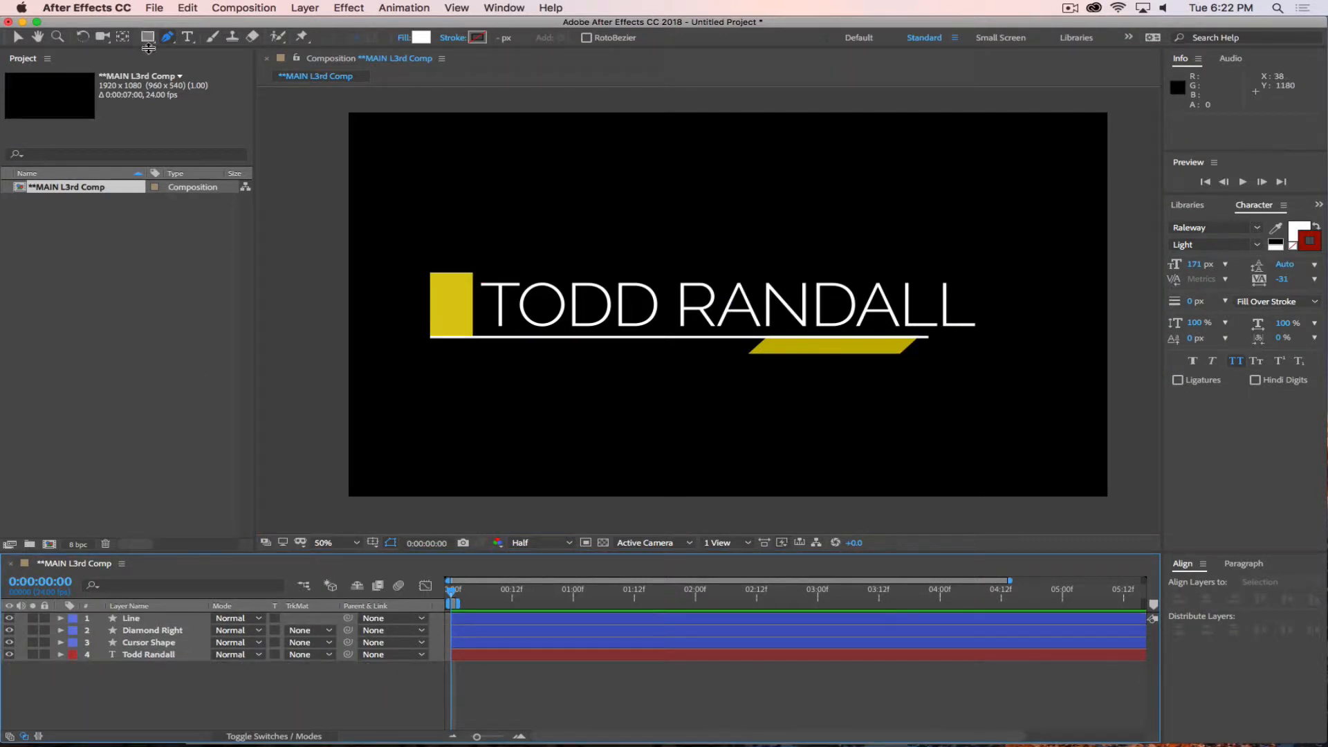
Activate the Rectangle tool with no layer selected, ready for drawing a new shape.
{"action": "left_click", "coordinate": [149, 38]}
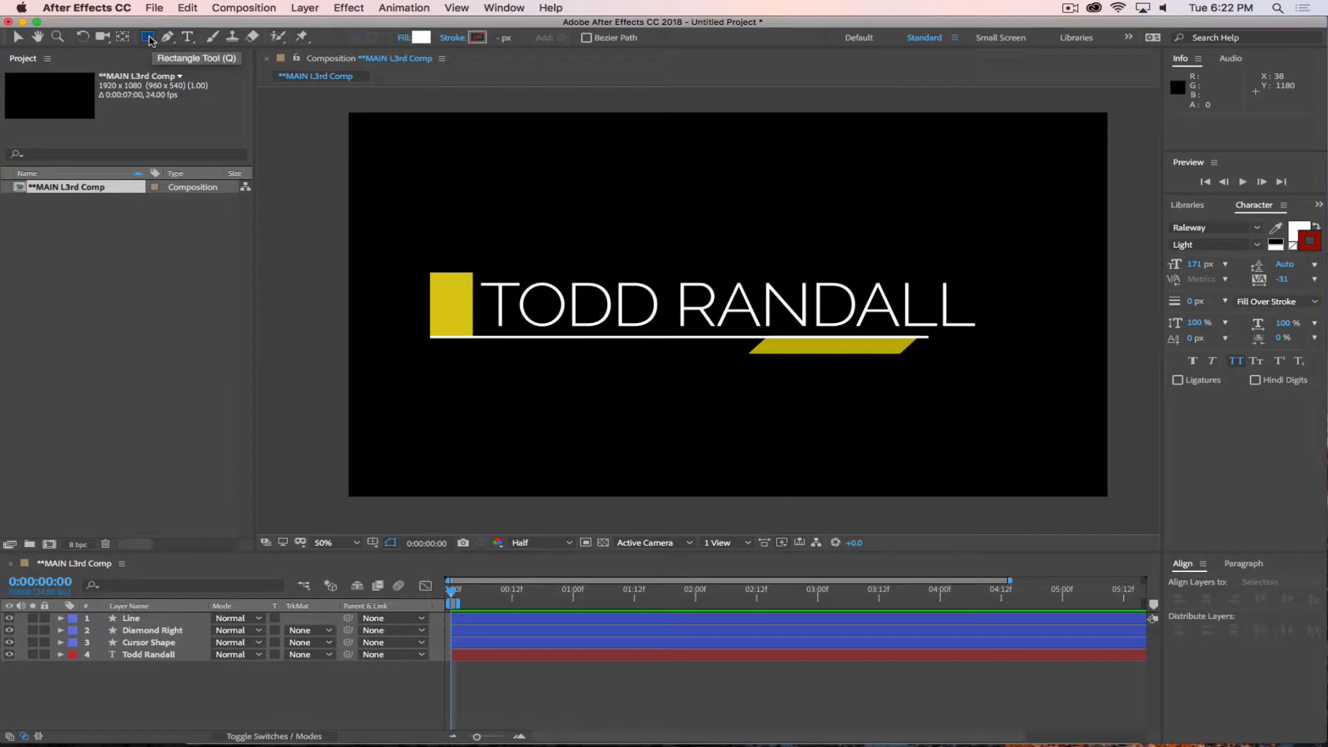
{"action": "left_click", "coordinate": [196, 687]}
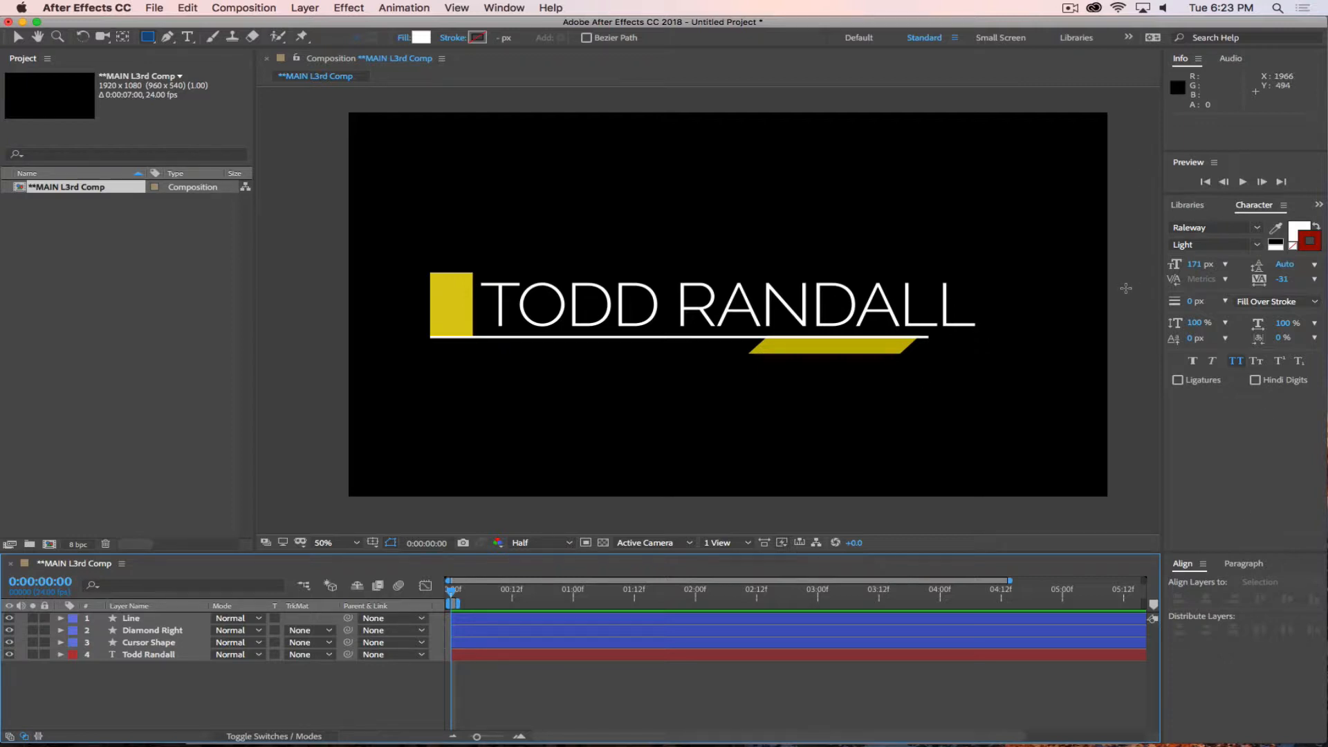
Find the Typewriter animation preset in Effects & Presets and apply it to the name text layer at 0:00.
{"action": "double_click", "coordinate": [166, 654]}
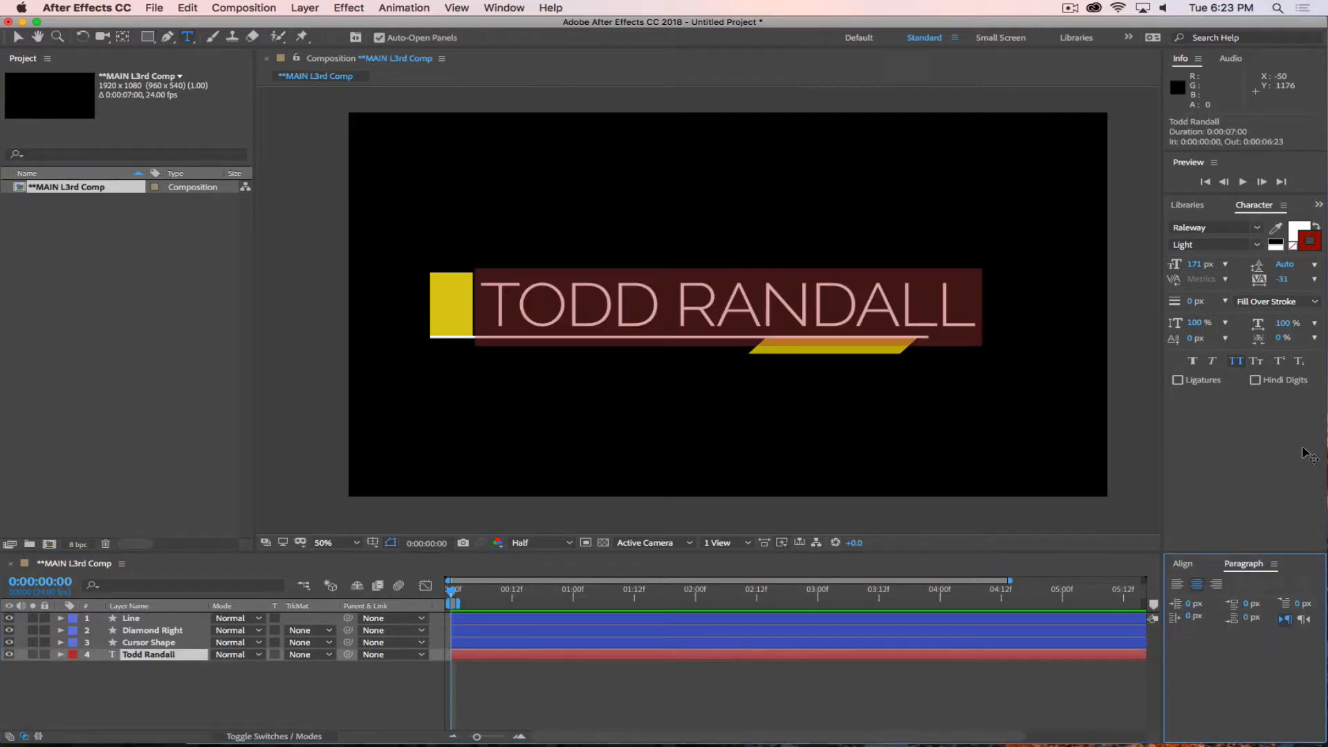
{"action": "left_click", "coordinate": [499, 9]}
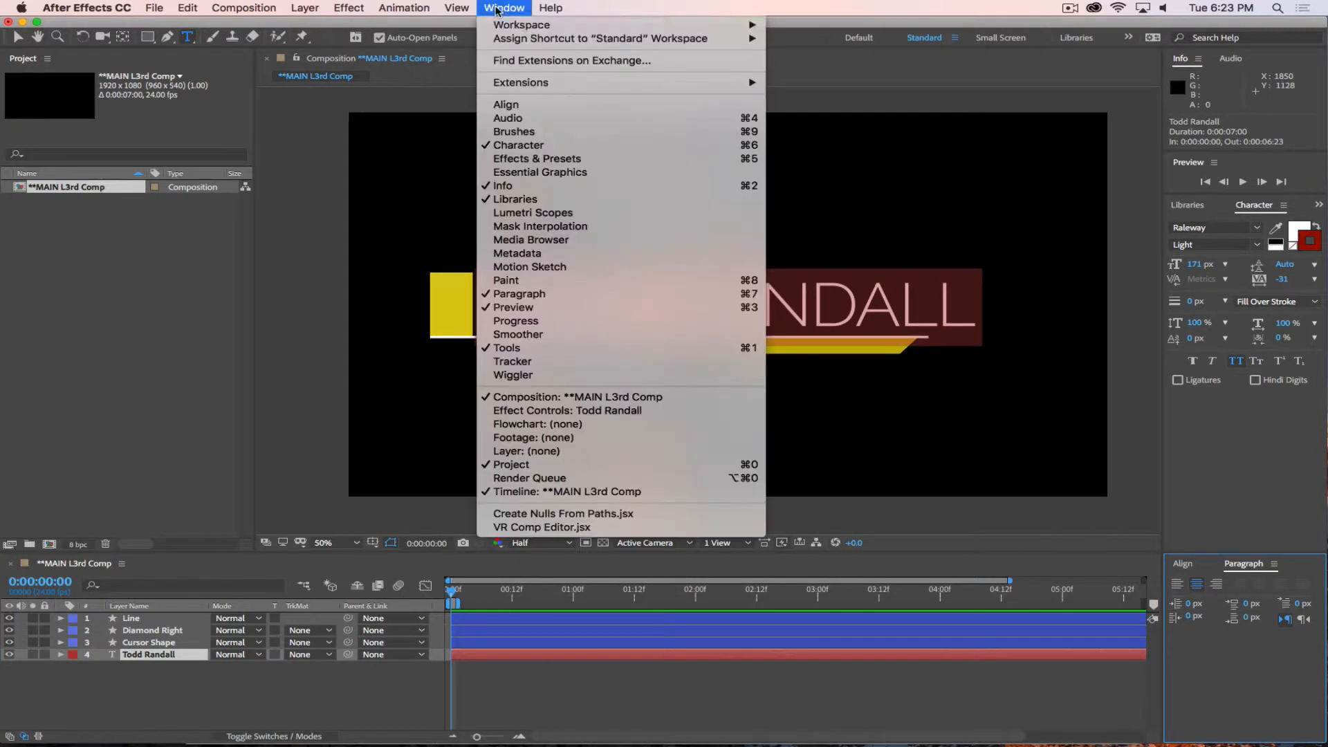
{"action": "left_click", "coordinate": [513, 164]}
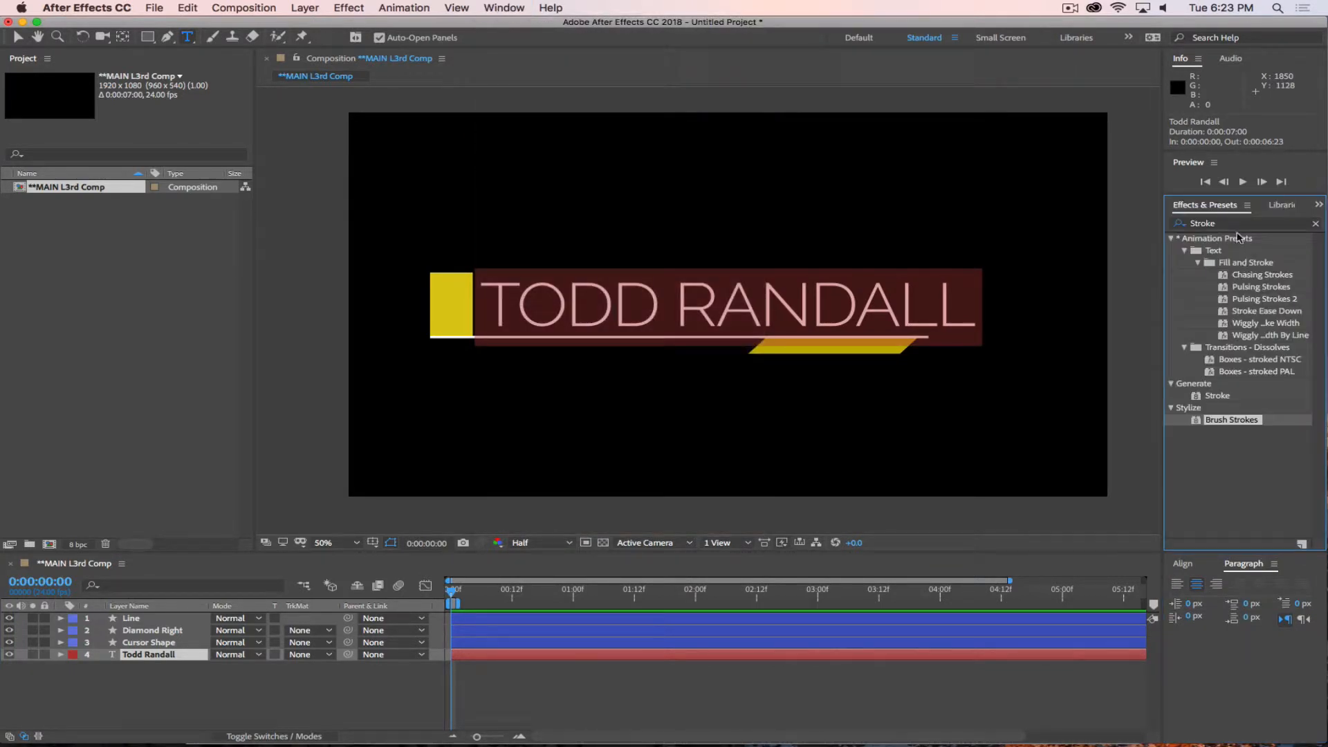
{"action": "left_click_drag", "start_coordinate": [1216, 222], "coordinate": [1165, 211]}
{"action": "type", "text": "Type"}
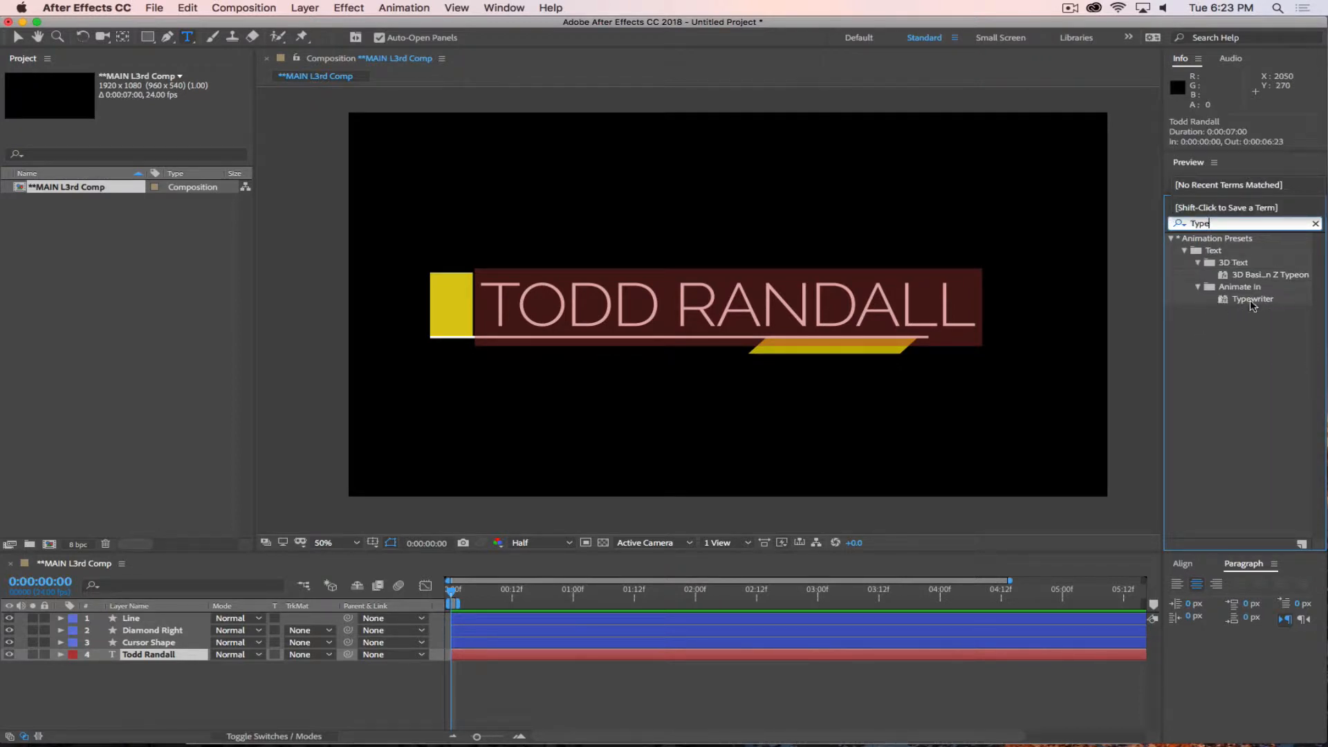
{"action": "left_click_drag", "start_coordinate": [1223, 305], "coordinate": [659, 330]}
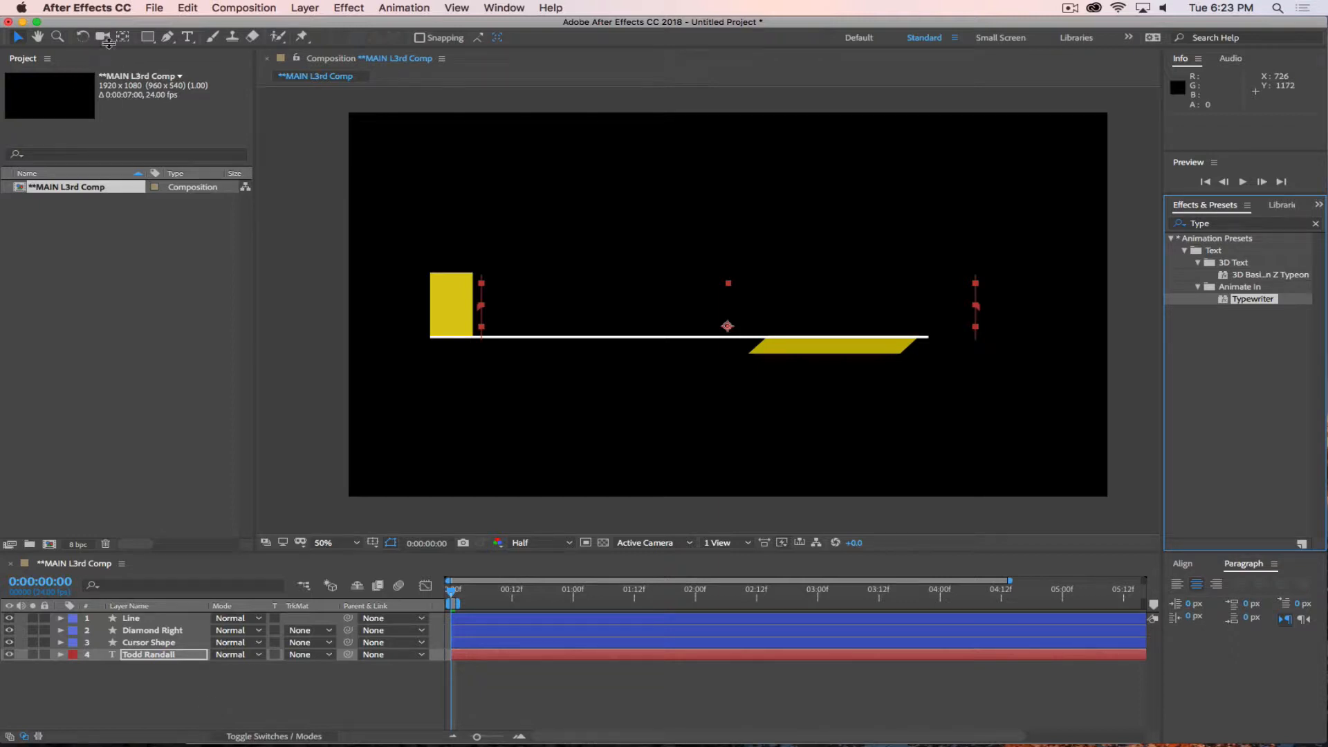
Inspect the name layer's Transform and Text property groups, including the animator added by the preset.
{"action": "left_click", "coordinate": [61, 655]}
{"action": "left_click", "coordinate": [73, 667]}
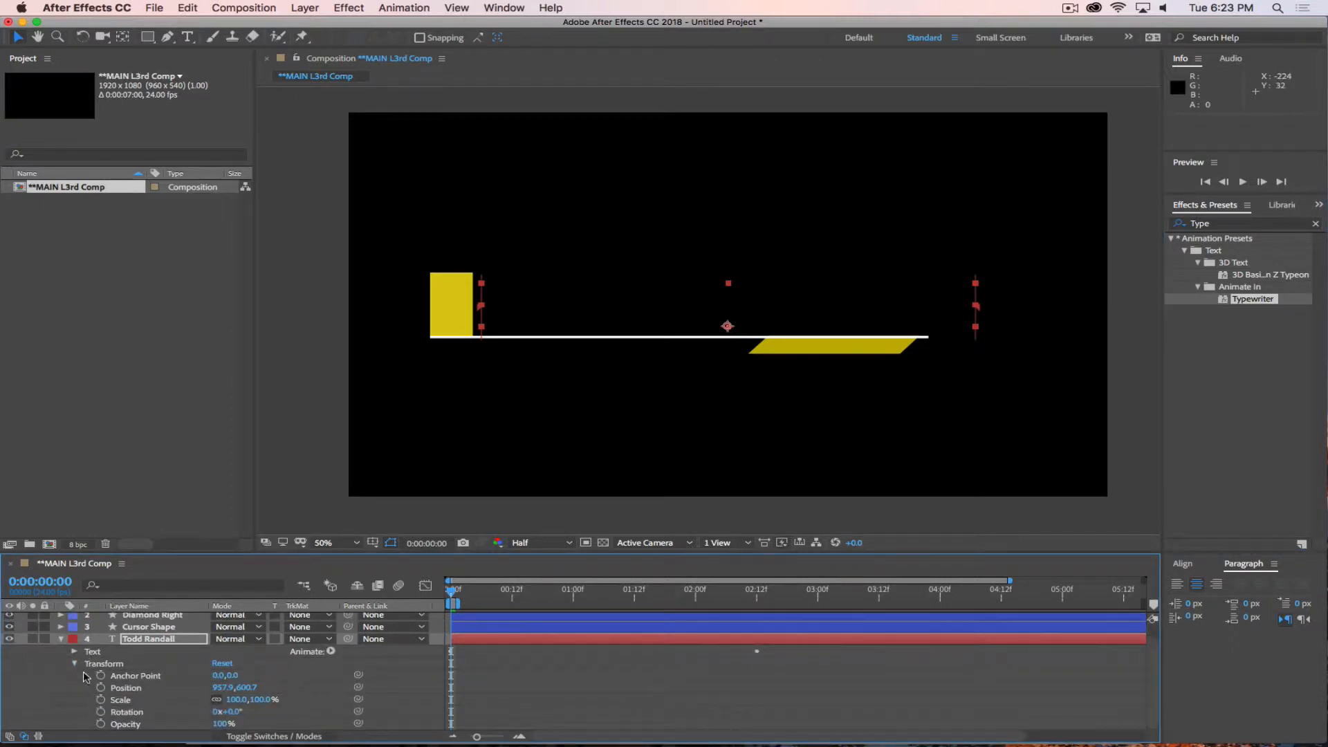
{"action": "left_click", "coordinate": [73, 668]}
{"action": "left_click", "coordinate": [72, 654]}
{"action": "key", "text": "Escape"}
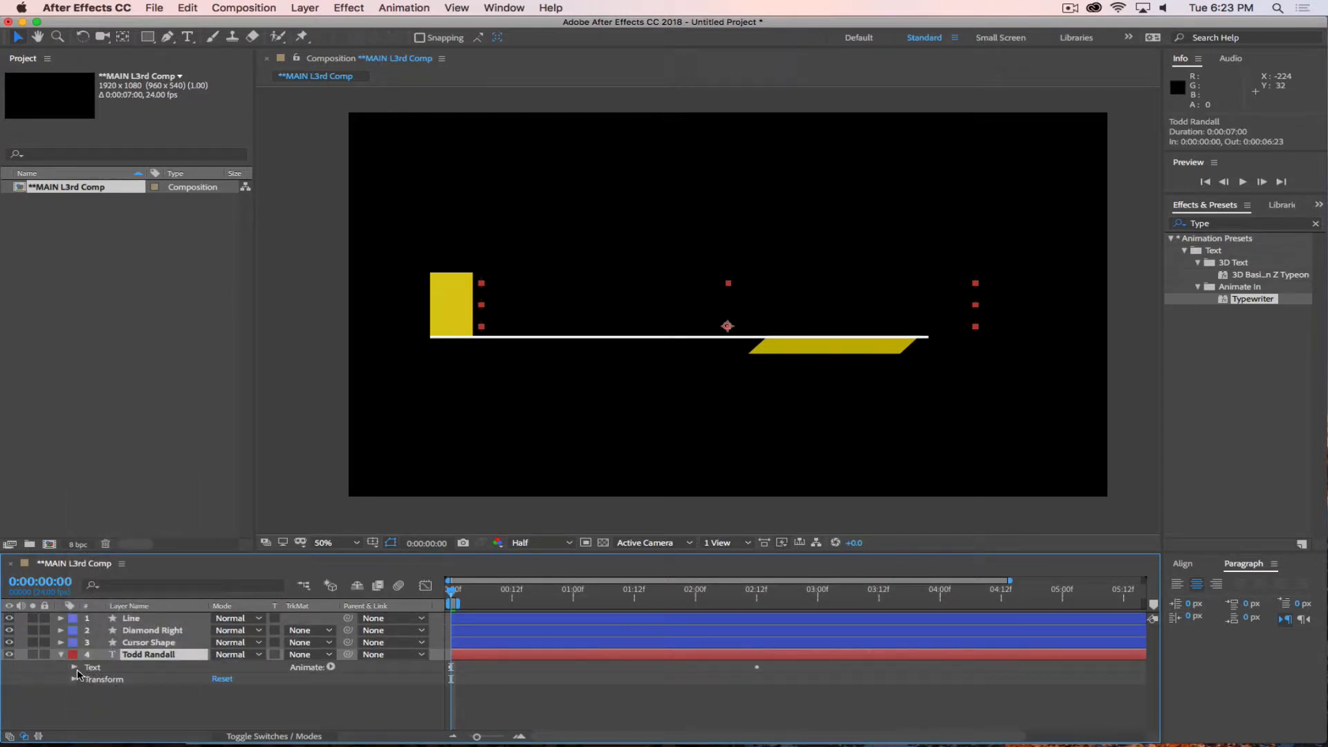
{"action": "left_click", "coordinate": [73, 667]}
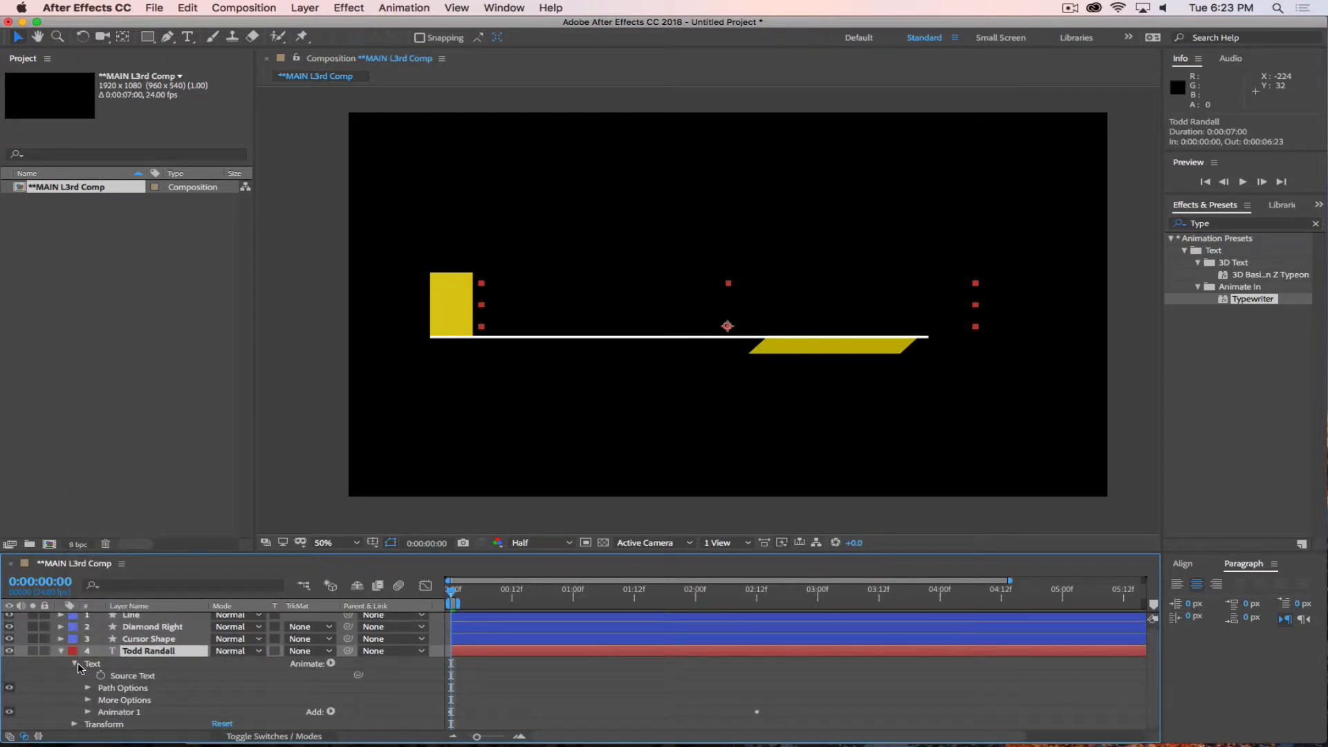
{"action": "left_click", "coordinate": [73, 667]}
{"action": "left_click", "coordinate": [143, 701]}
Reset the Standard workspace to its saved layout.
{"action": "left_click", "coordinate": [504, 7]}
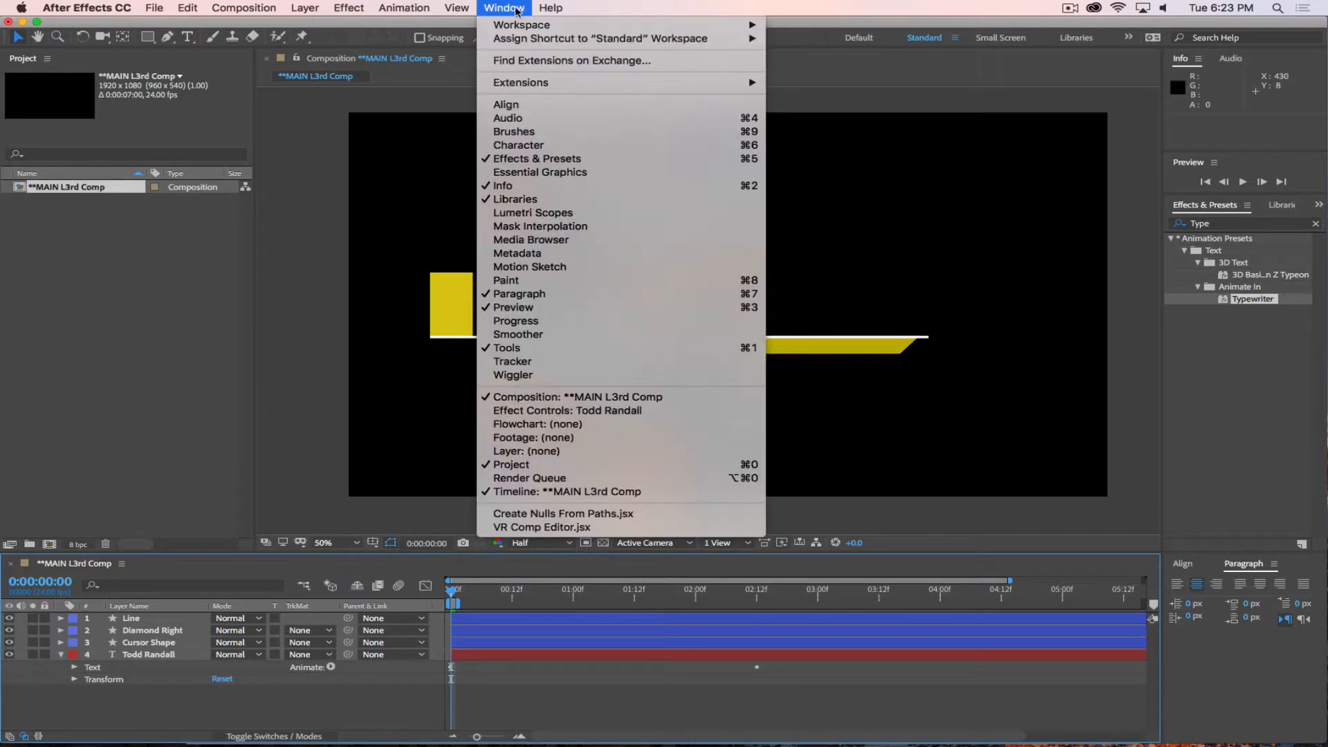
{"action": "mouse_move", "coordinate": [521, 27]}
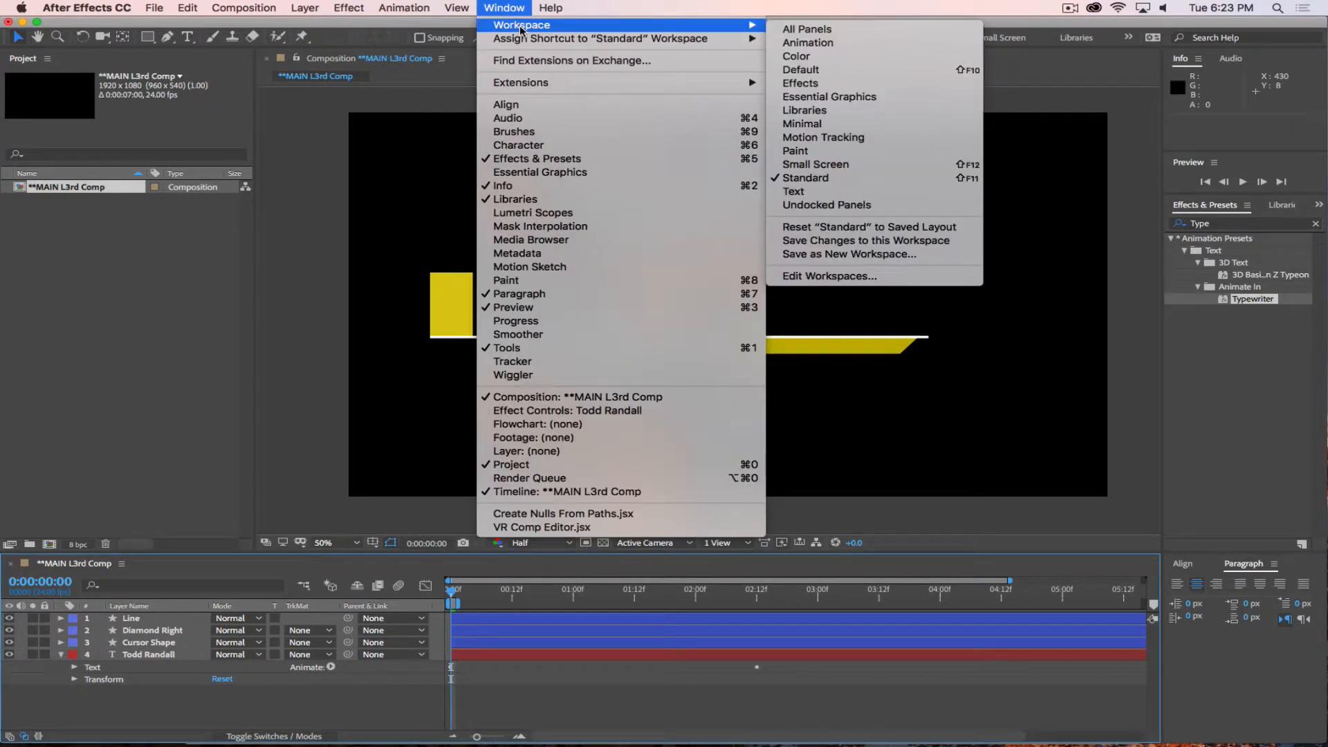
{"action": "left_click", "coordinate": [916, 230]}
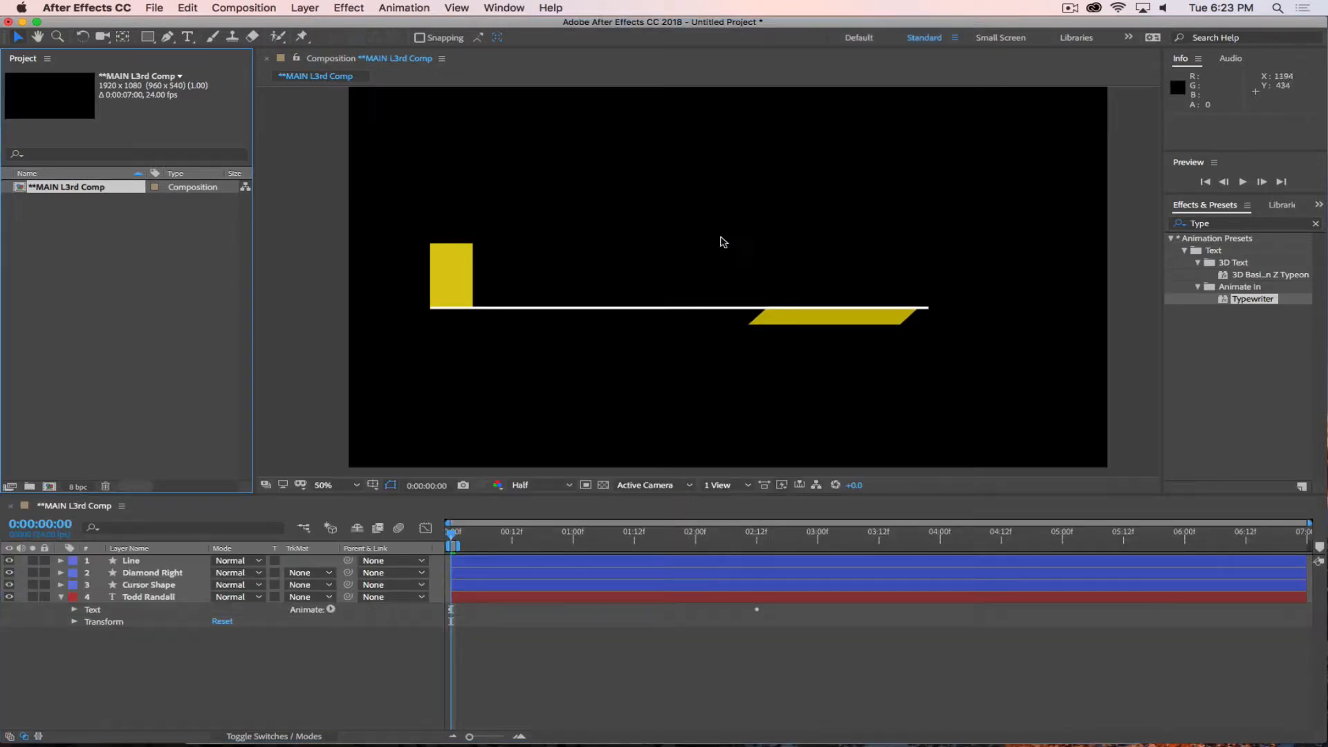
Reveal the name text's Animator 1 properties and scrub the timeline to preview the typewriter animation.
{"action": "left_click", "coordinate": [126, 626]}
{"action": "left_click", "coordinate": [74, 610]}
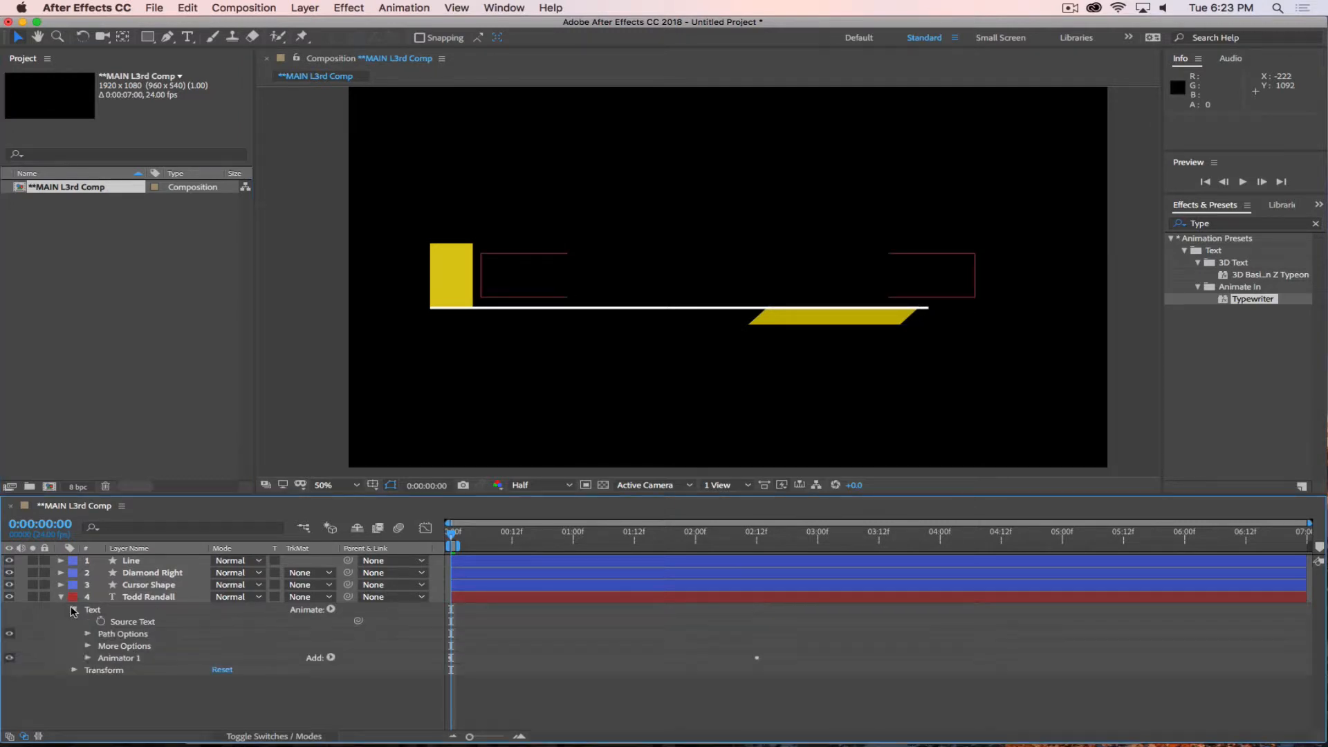
{"action": "left_click", "coordinate": [88, 659]}
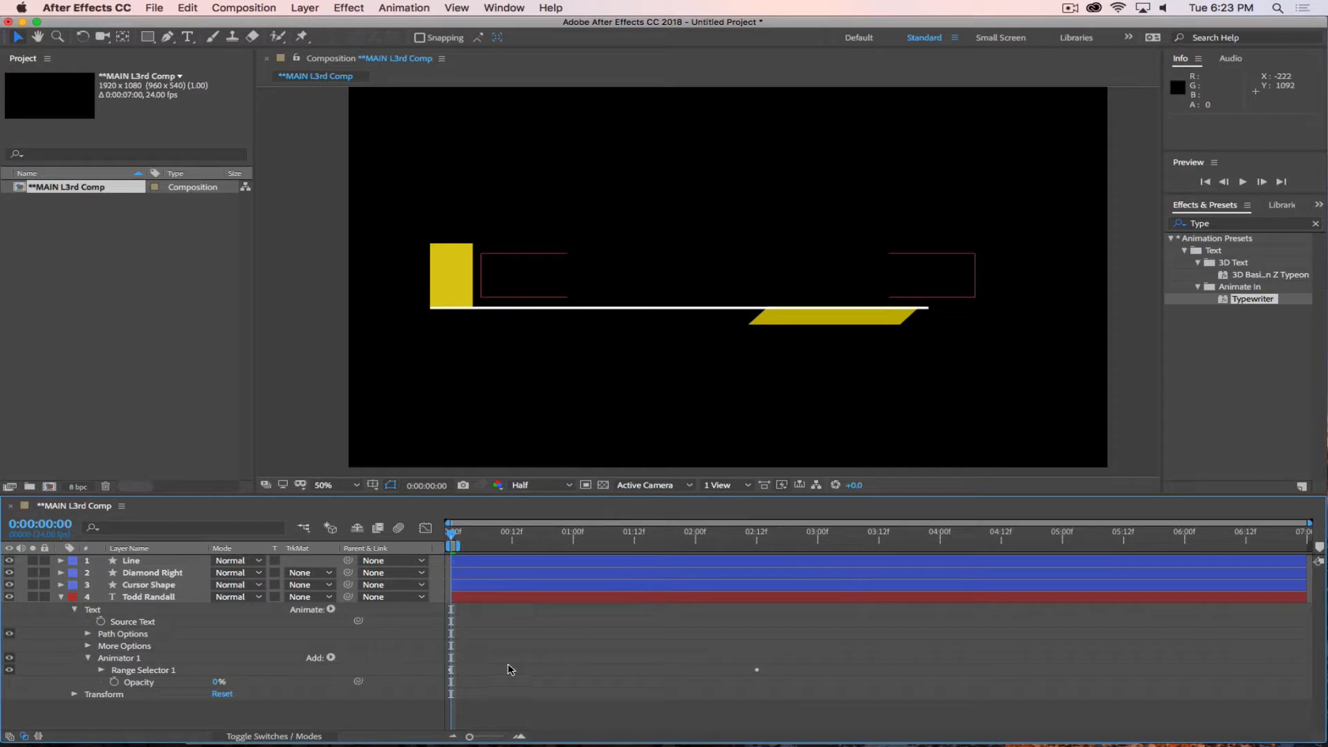
{"action": "left_click_drag", "start_coordinate": [454, 534], "coordinate": [383, 564]}
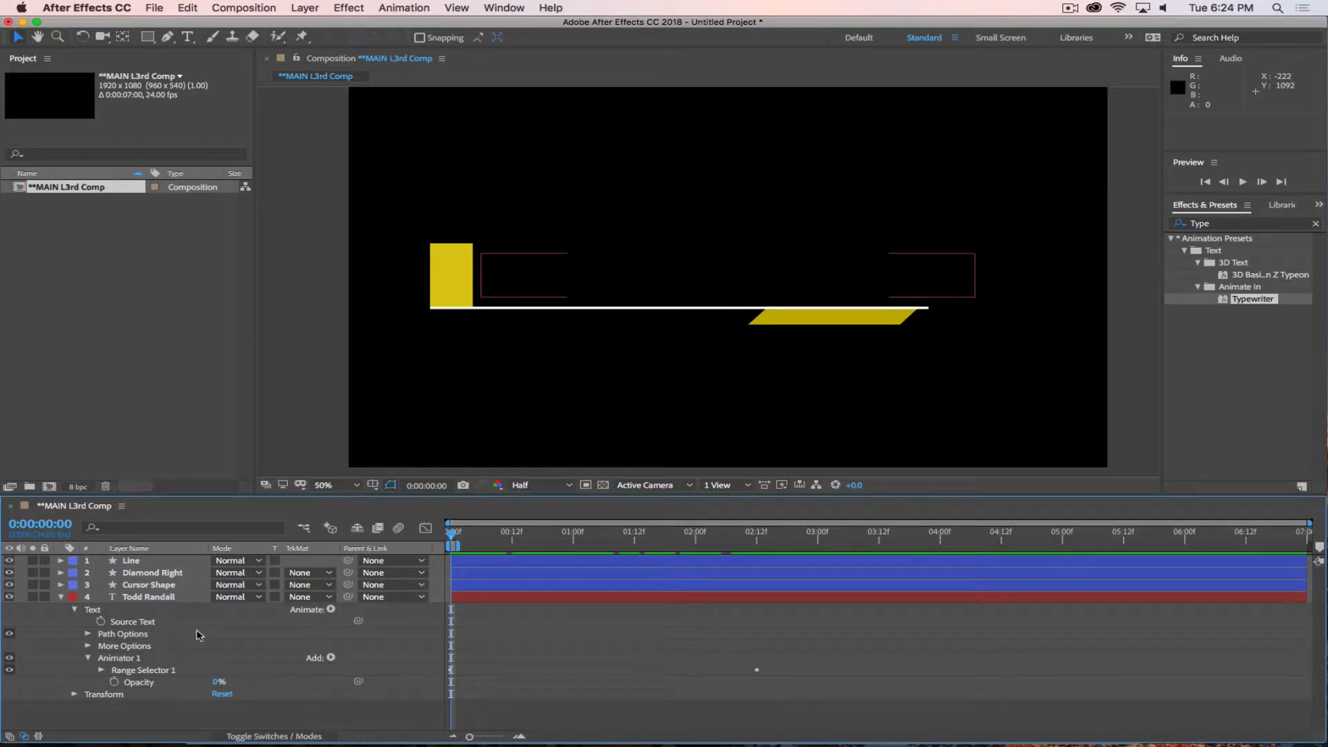
Undo the Typewriter preset on the name text and collapse and deselect its layer.
{"action": "key", "text": "super+z"}
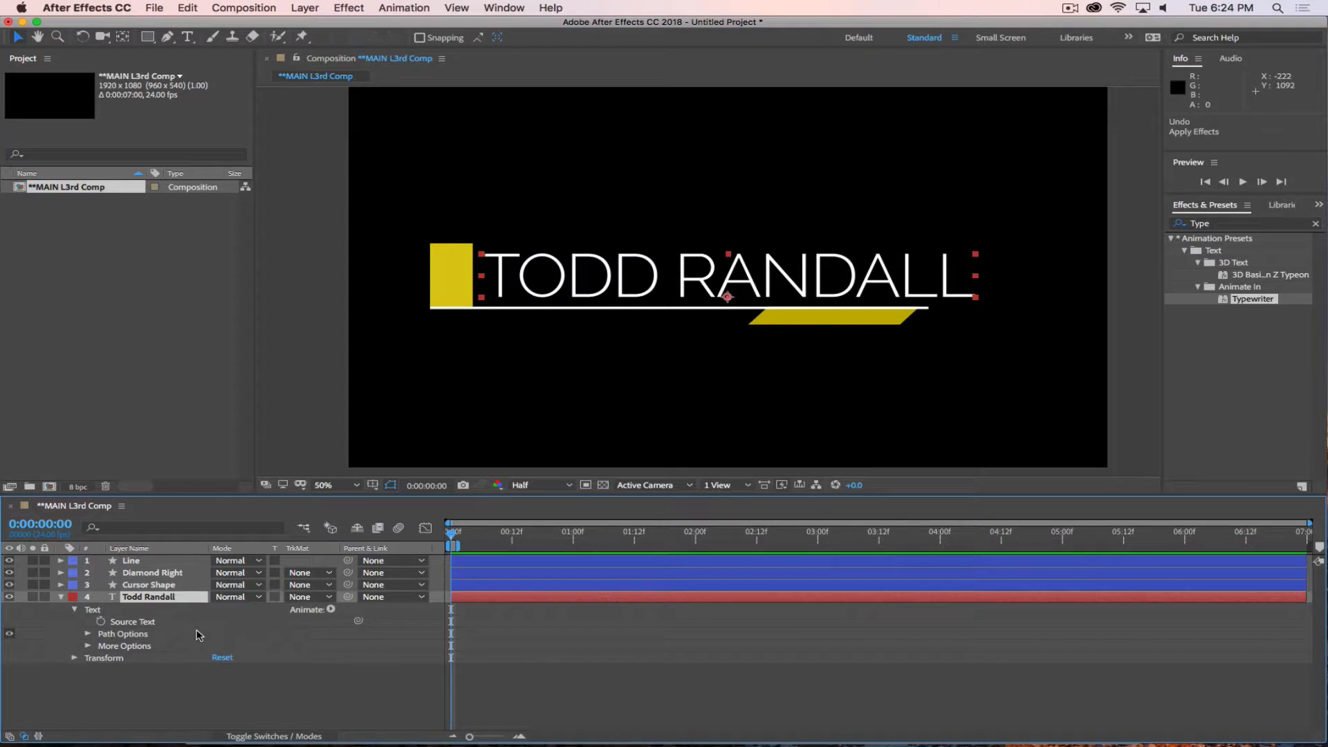
{"action": "left_click", "coordinate": [60, 597]}
{"action": "left_click", "coordinate": [132, 681]}
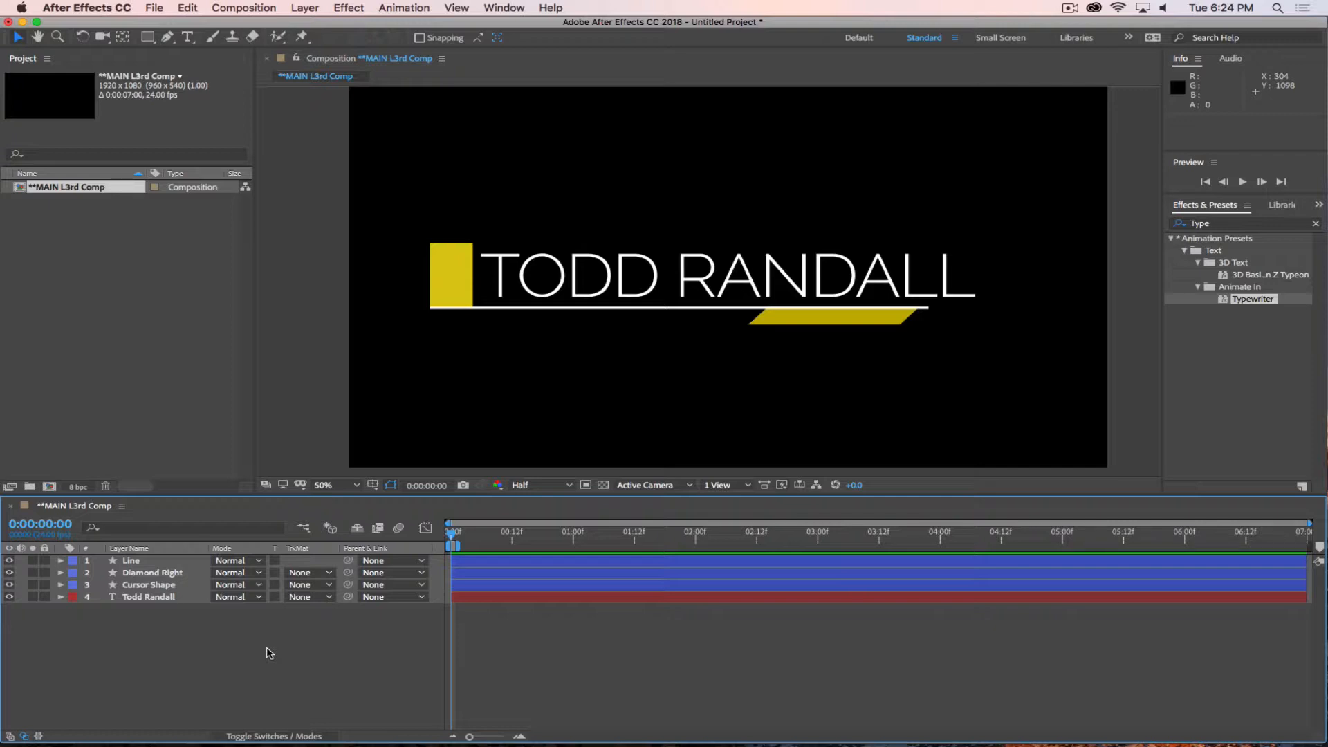
Examine the name layer's properties, its track matte setting and the layer switches and modes columns.
{"action": "left_click", "coordinate": [65, 597]}
{"action": "left_click", "coordinate": [61, 597]}
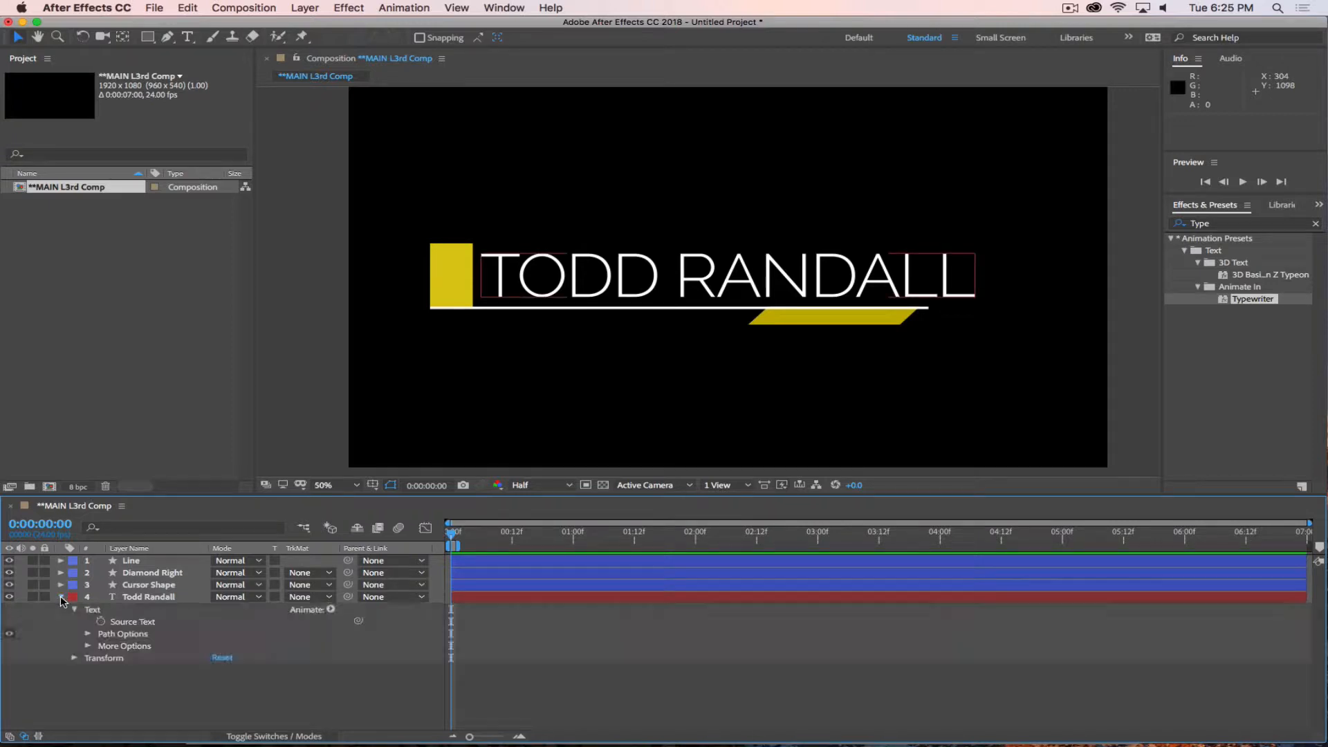
{"action": "left_click", "coordinate": [60, 596]}
{"action": "left_click", "coordinate": [270, 736]}
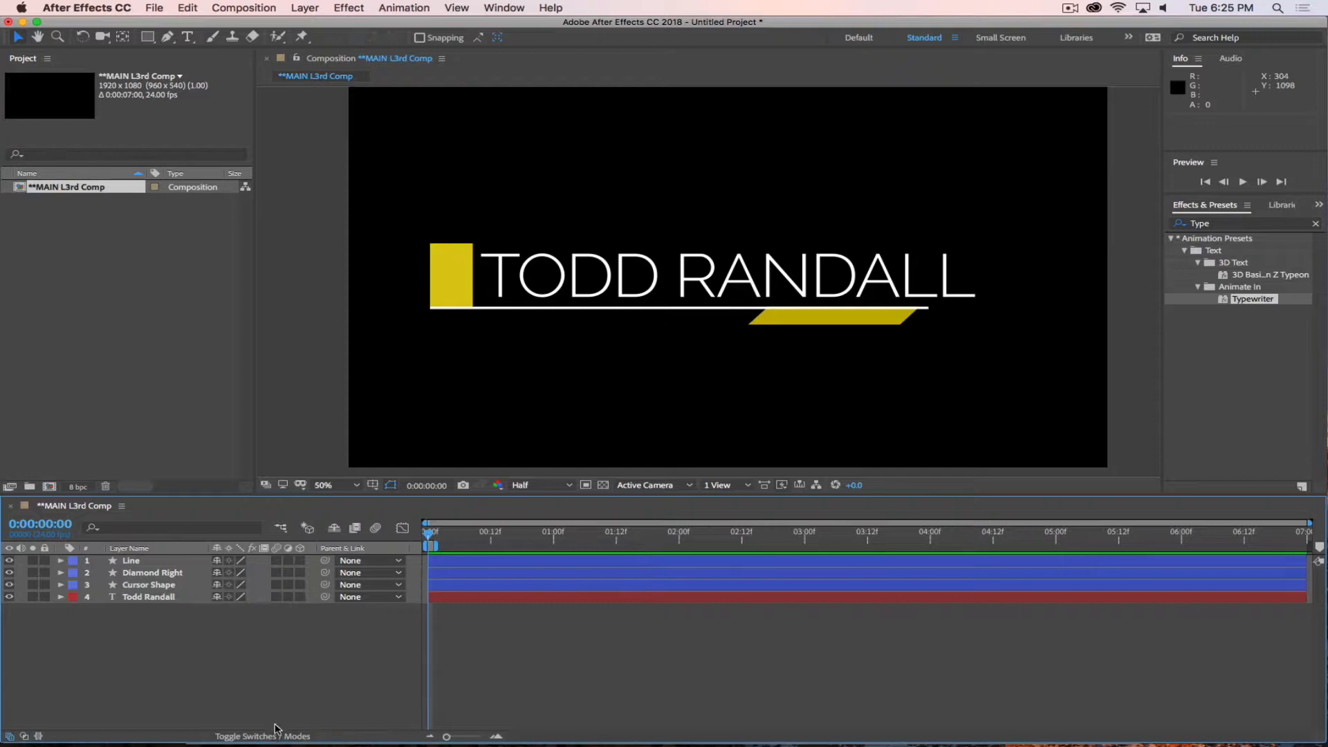
{"action": "left_click", "coordinate": [261, 736]}
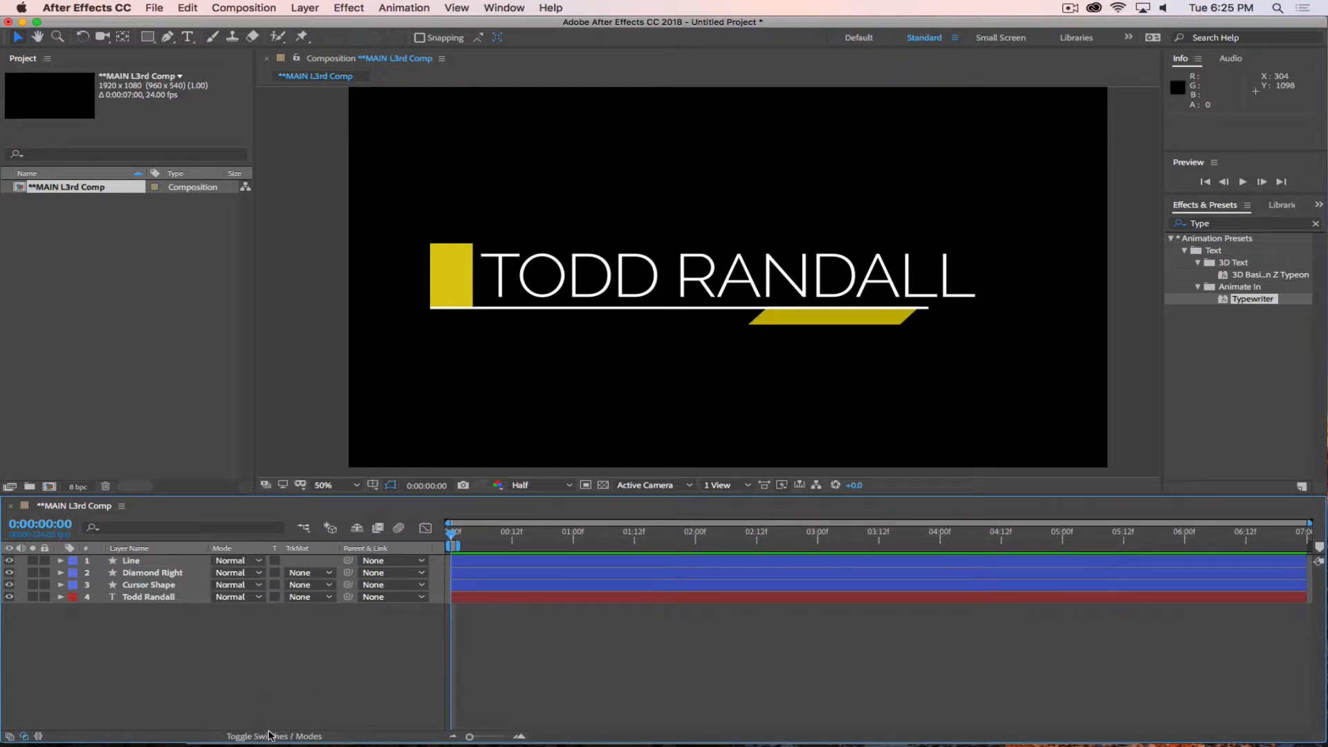
{"action": "left_click", "coordinate": [307, 600]}
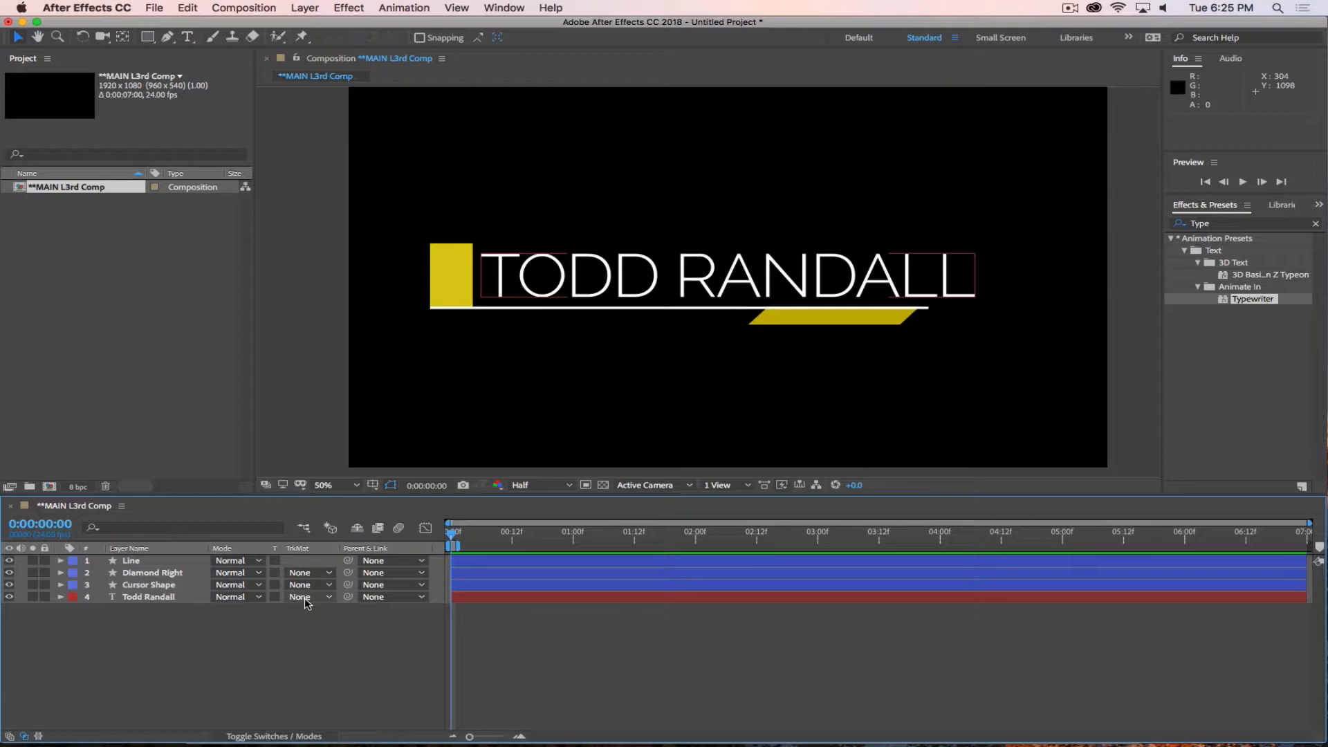
{"action": "left_click", "coordinate": [259, 733]}
{"action": "left_click", "coordinate": [260, 734]}
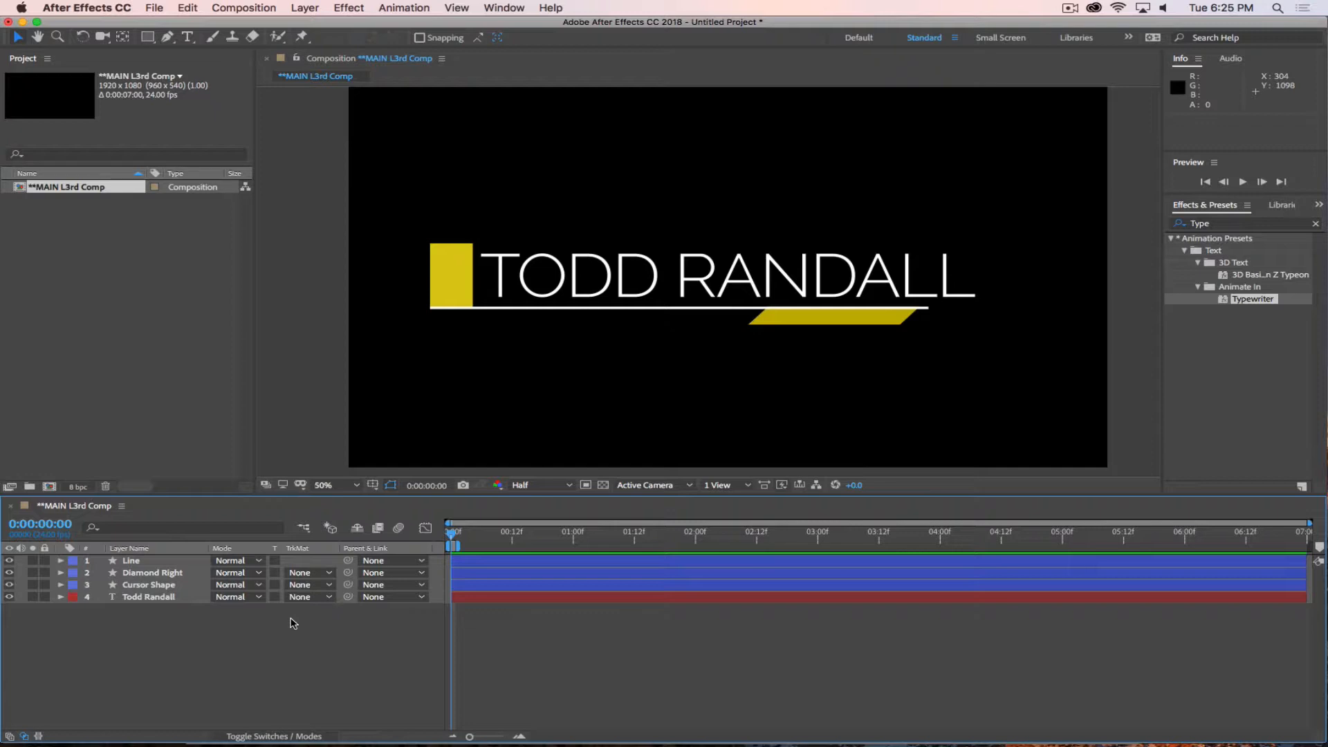
Expand the Cursor Shape layer's properties and extend the work area to the full 7-second composition.
{"action": "left_click", "coordinate": [163, 586]}
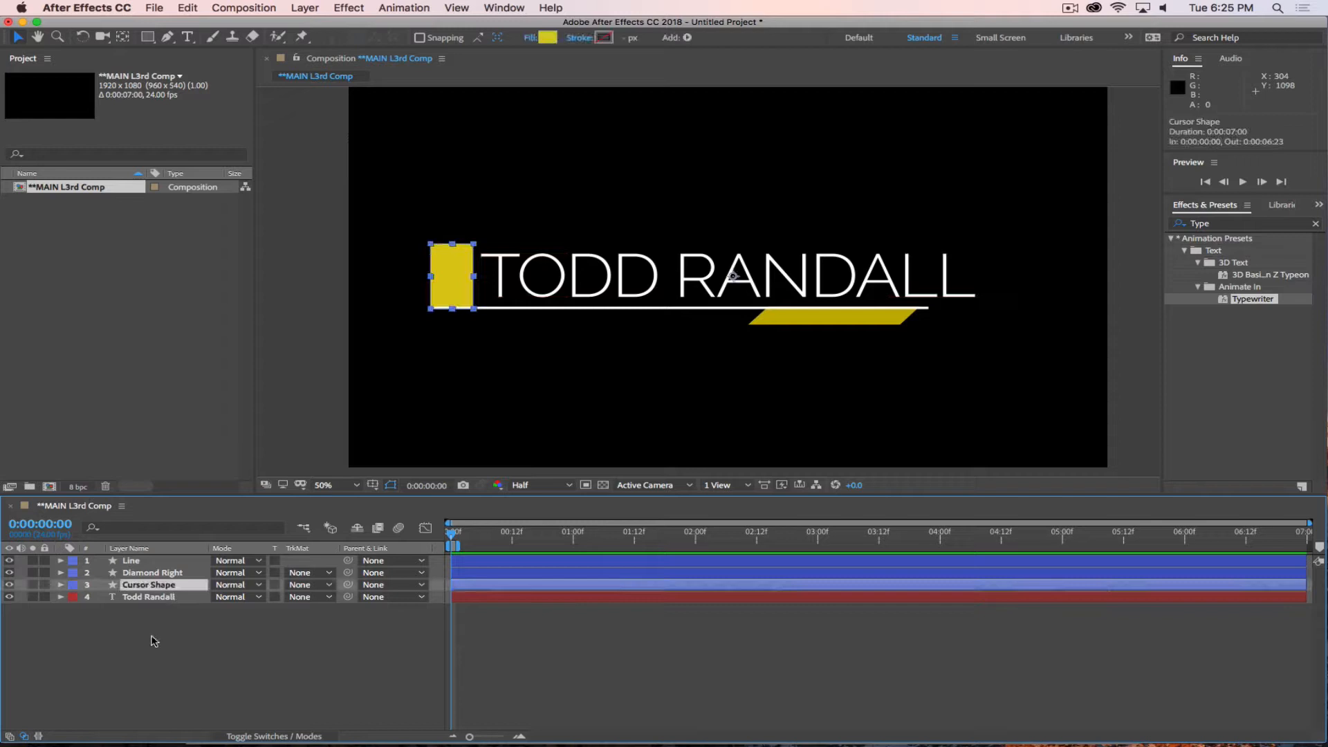
{"action": "left_click", "coordinate": [61, 585]}
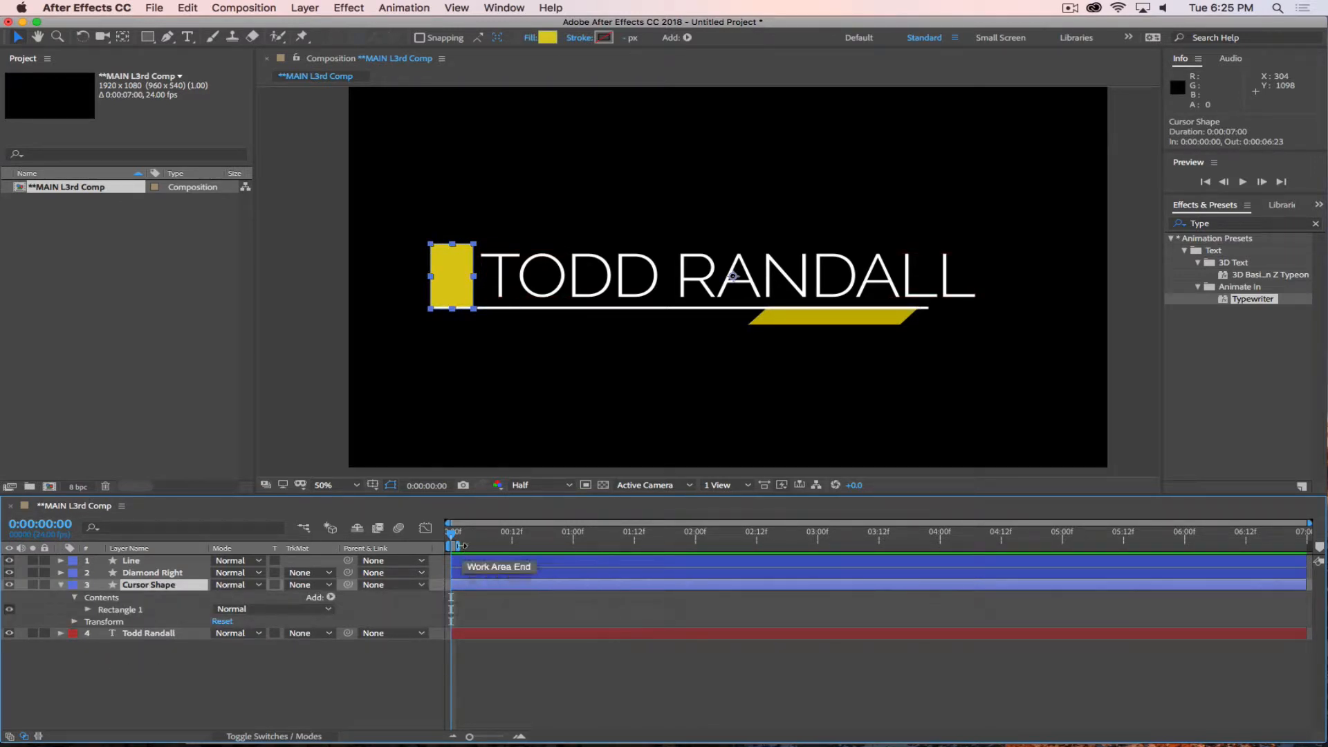
{"action": "left_click_drag", "start_coordinate": [458, 546], "coordinate": [1019, 546]}
{"action": "left_click_drag", "start_coordinate": [1109, 544], "coordinate": [1307, 546]}
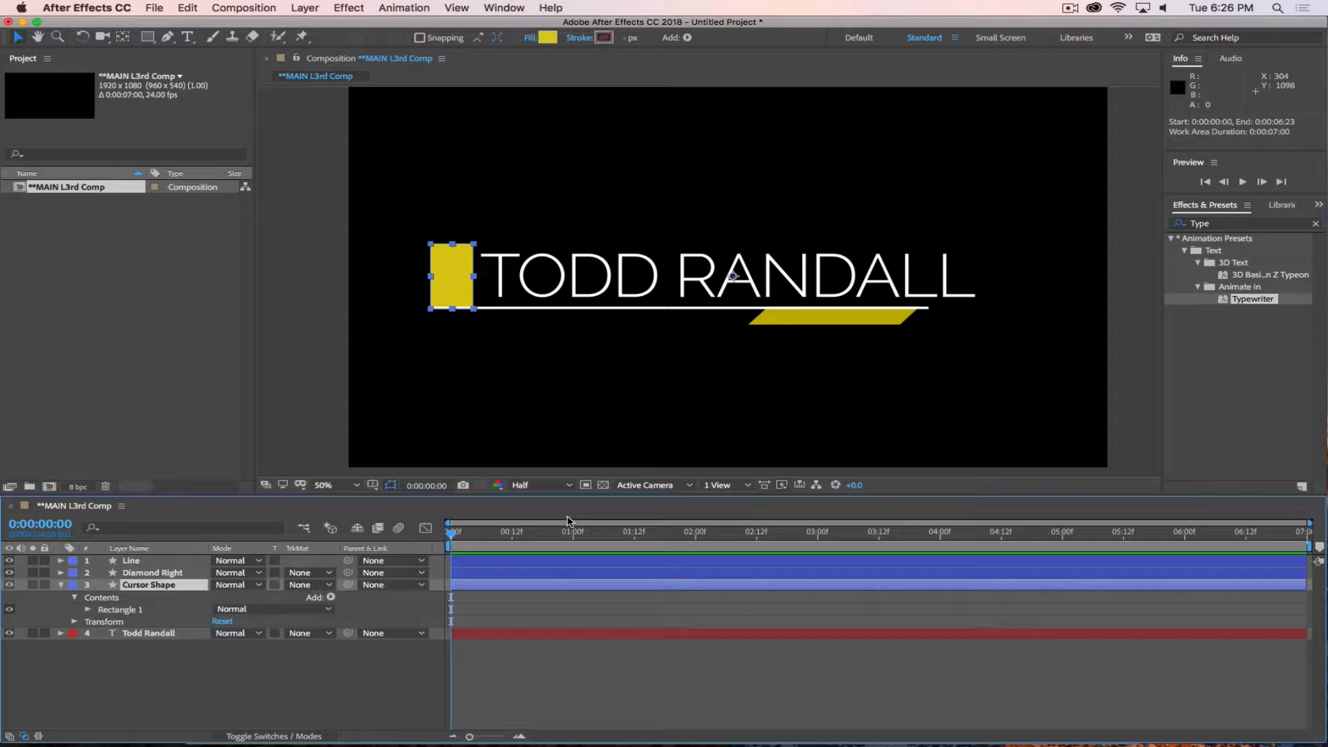
Keyframe the Cursor Shape's Position and Scale at 0:00:01:00 and set its Position to 2333, 542 at 0:00:00:00.
{"action": "left_click_drag", "start_coordinate": [453, 539], "coordinate": [574, 561]}
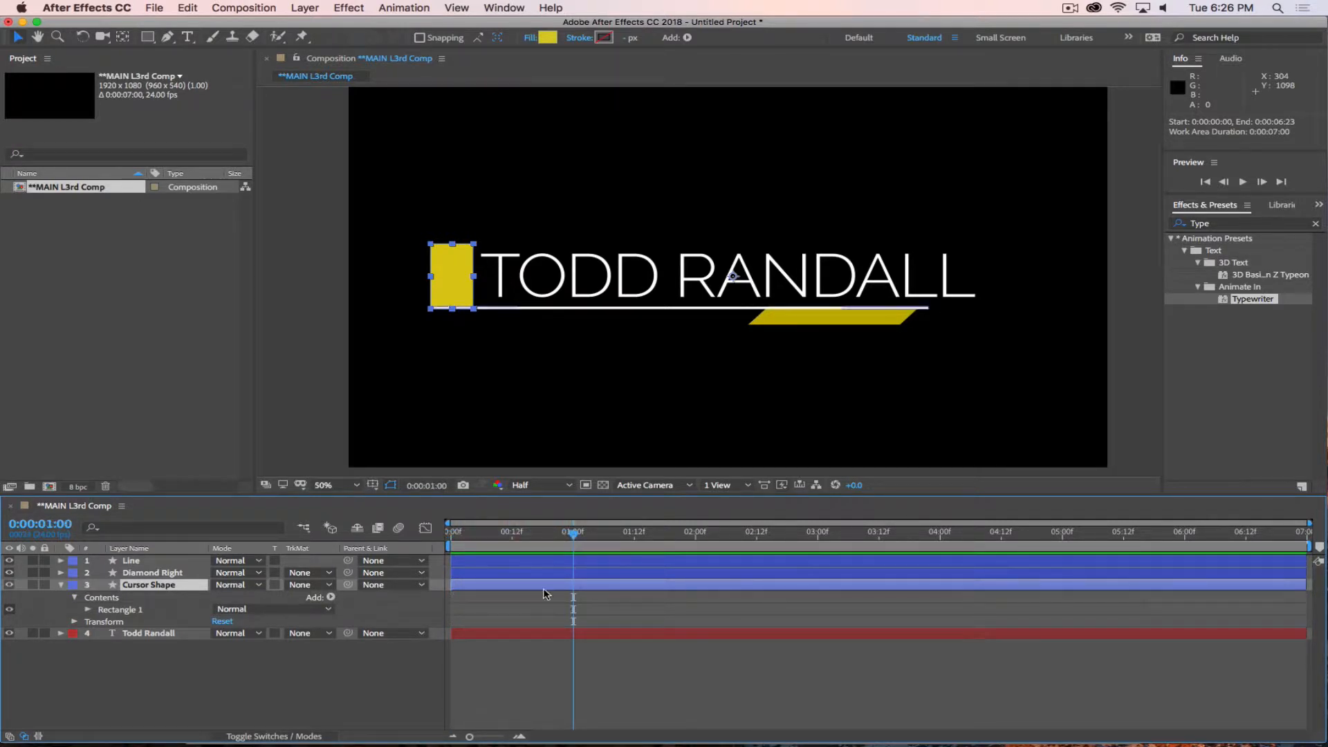
{"action": "left_click", "coordinate": [60, 585]}
{"action": "left_click", "coordinate": [60, 585]}
{"action": "left_click", "coordinate": [75, 599]}
{"action": "left_click", "coordinate": [75, 609]}
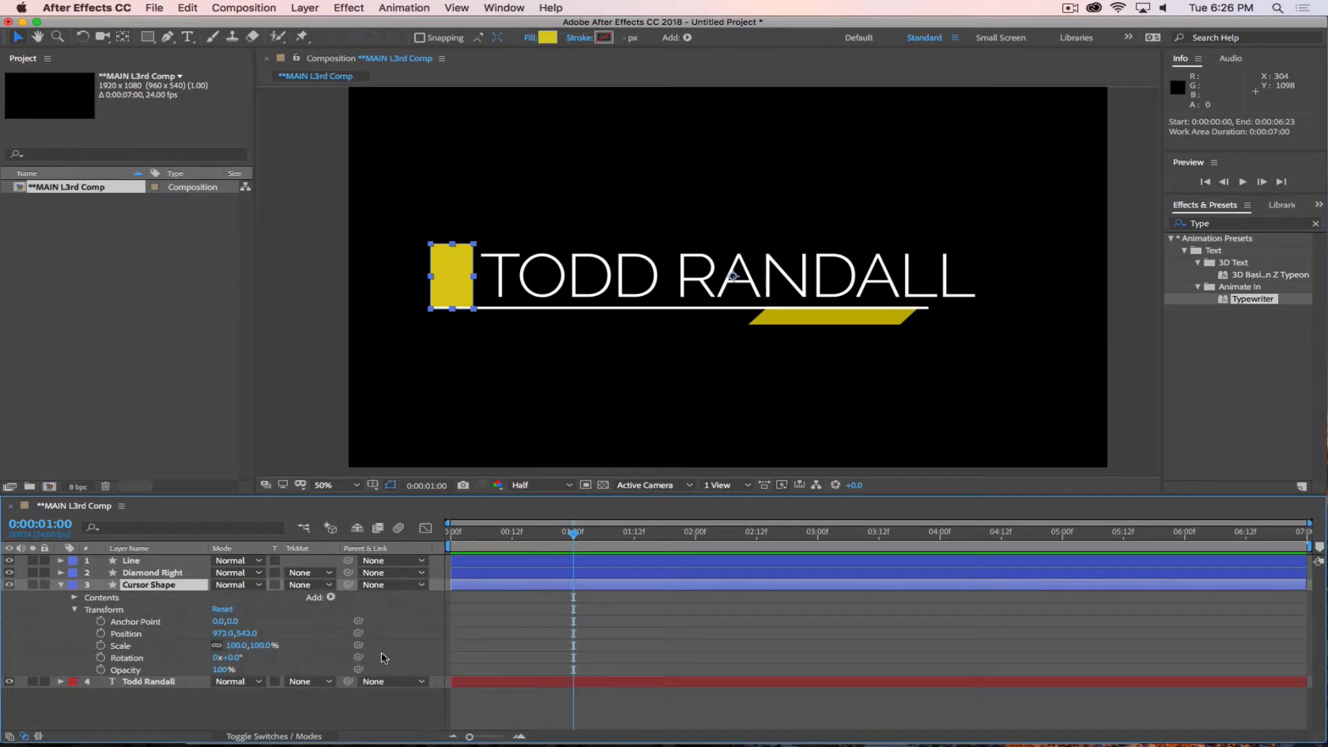
{"action": "left_click", "coordinate": [100, 634]}
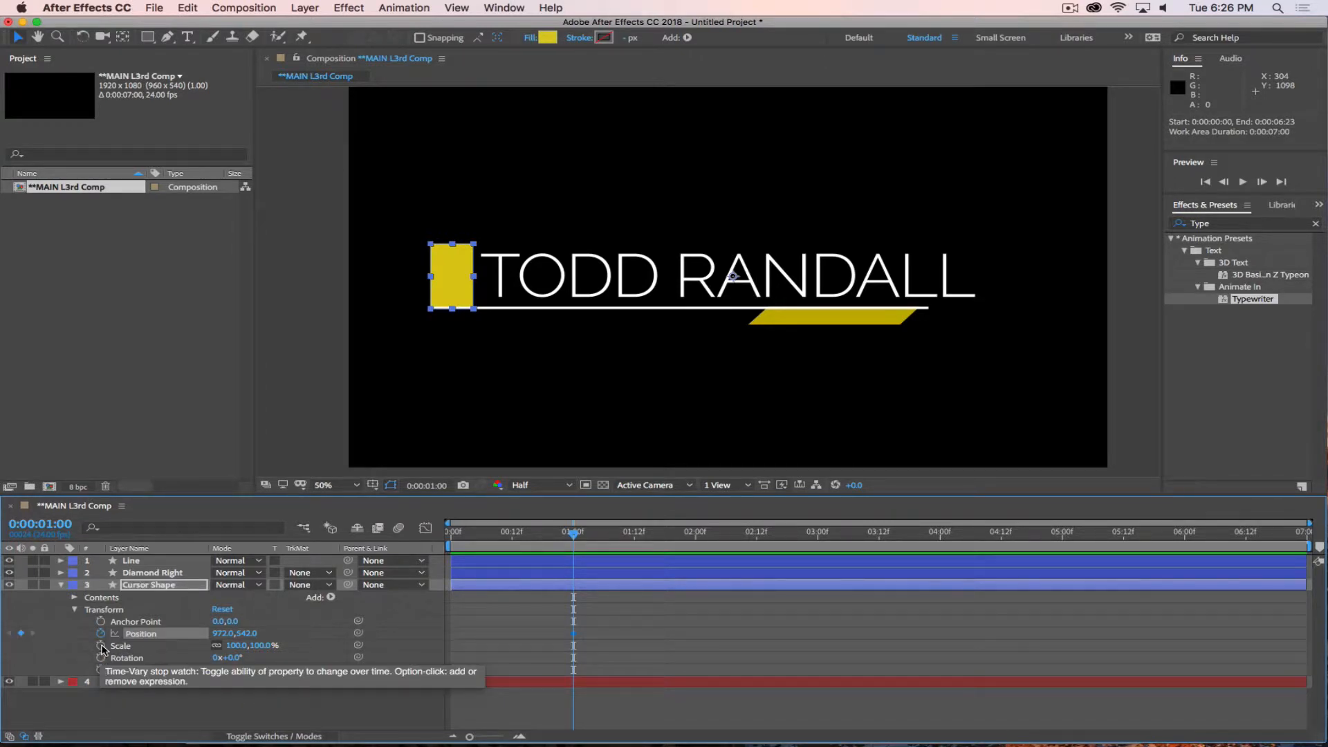
{"action": "left_click", "coordinate": [100, 645]}
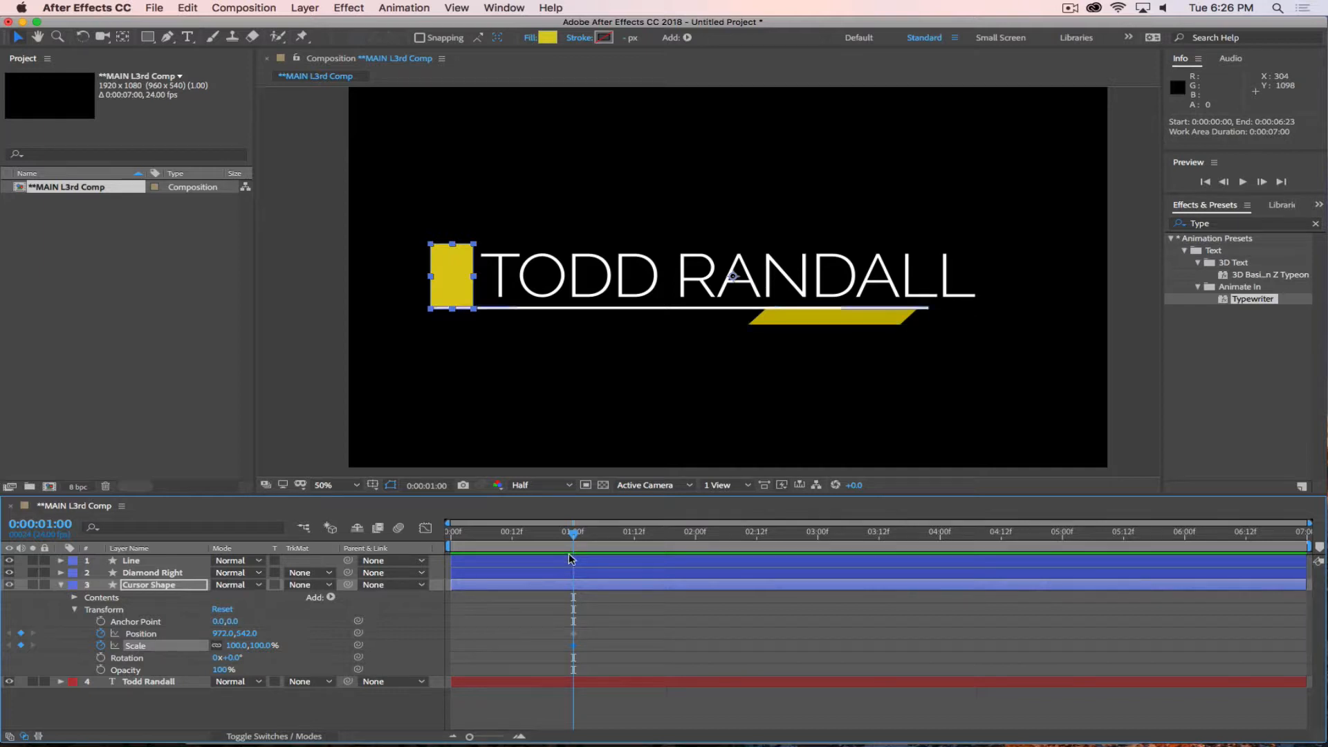
{"action": "left_click_drag", "start_coordinate": [573, 533], "coordinate": [447, 547]}
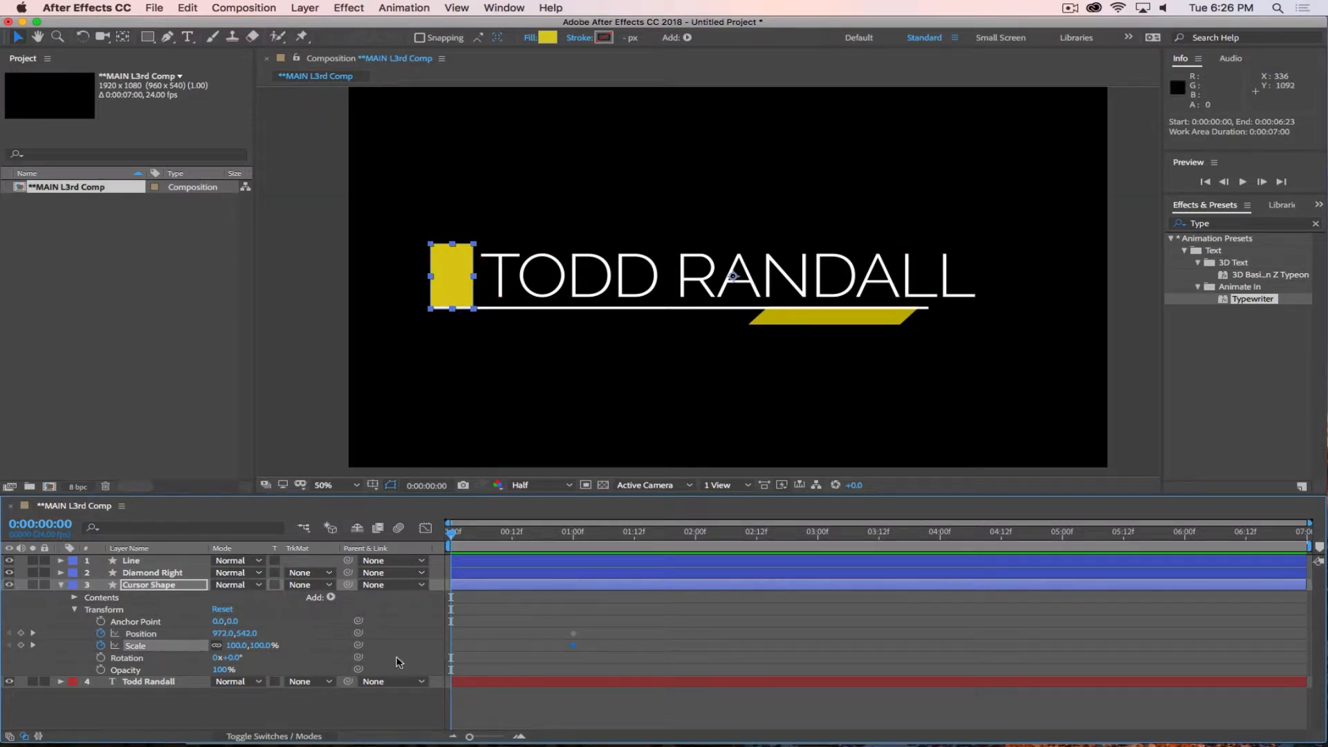
{"action": "left_click_drag", "start_coordinate": [225, 634], "coordinate": [1300, 665]}
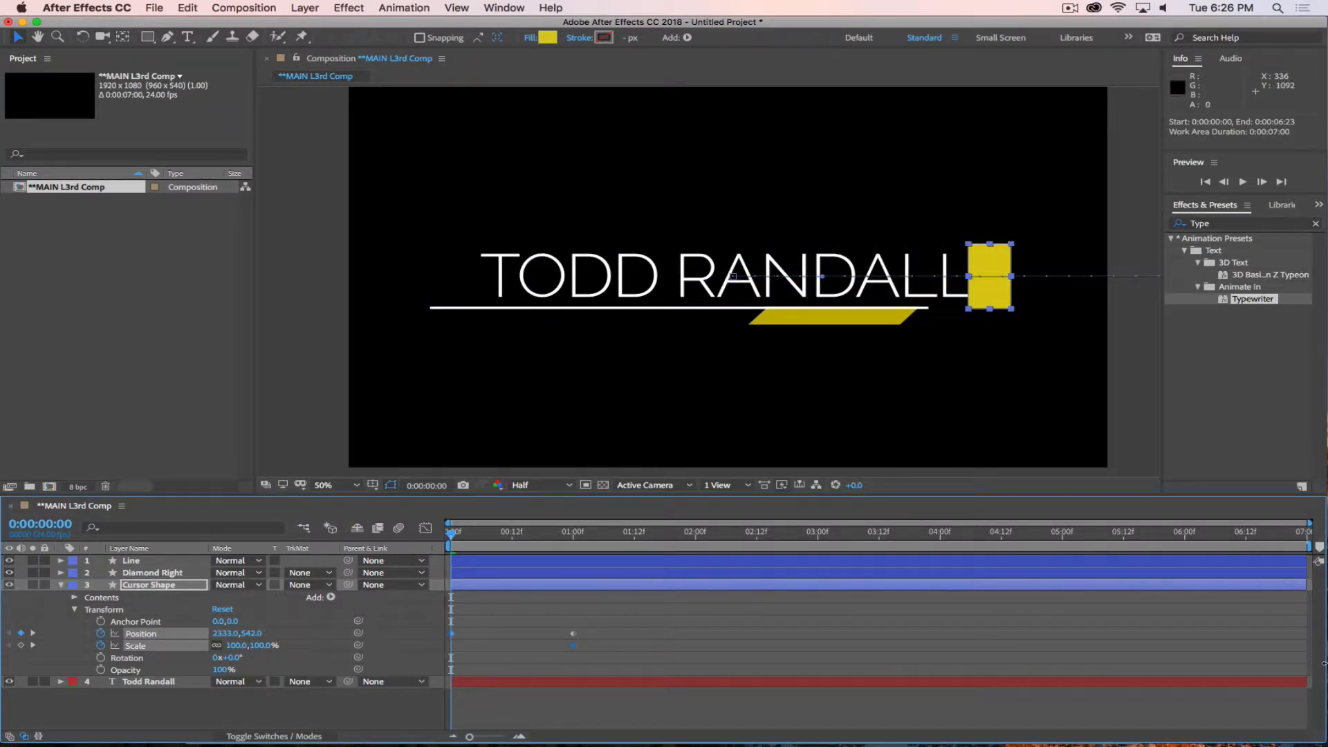
Undo the Cursor Shape's position change and its Position and Scale keyframes, and reselect the layer.
{"action": "key", "text": "super+z"}
{"action": "key", "text": "super+z"}
{"action": "key", "text": "super+z"}
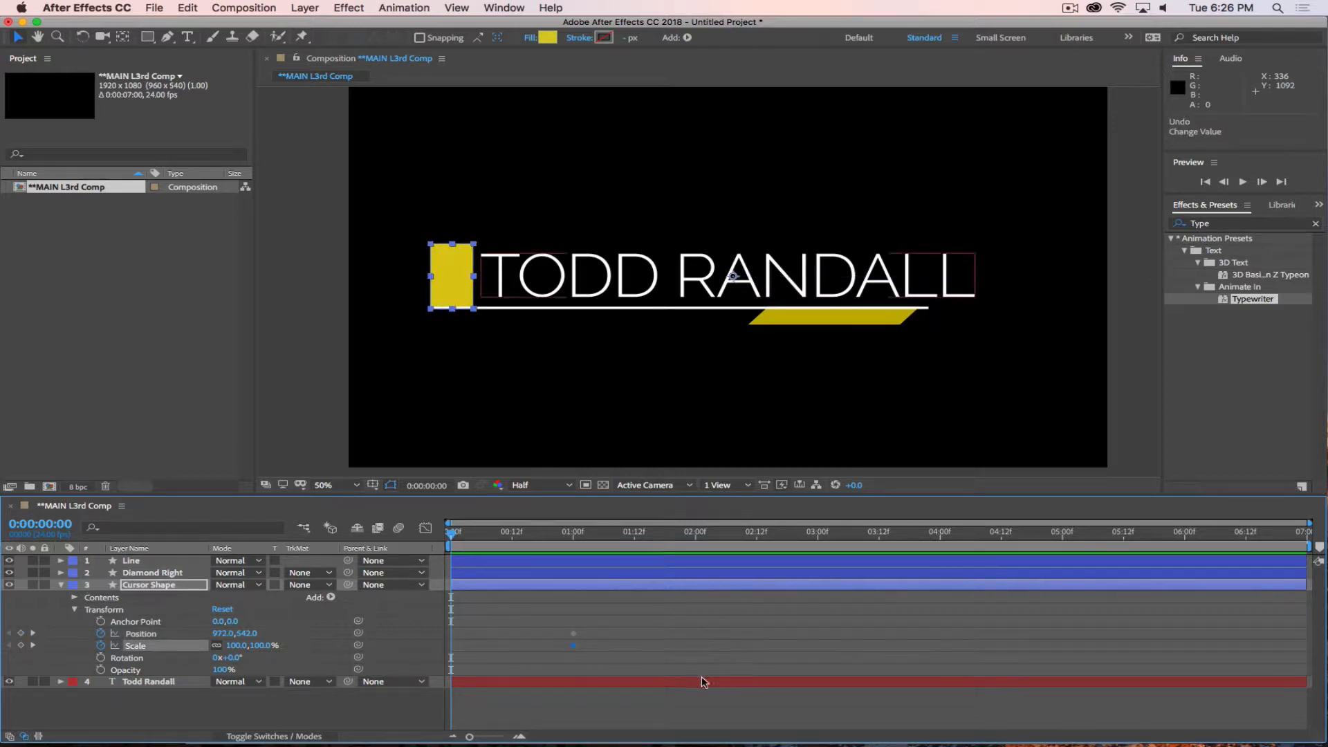
{"action": "left_click", "coordinate": [155, 706]}
{"action": "left_click", "coordinate": [158, 590]}
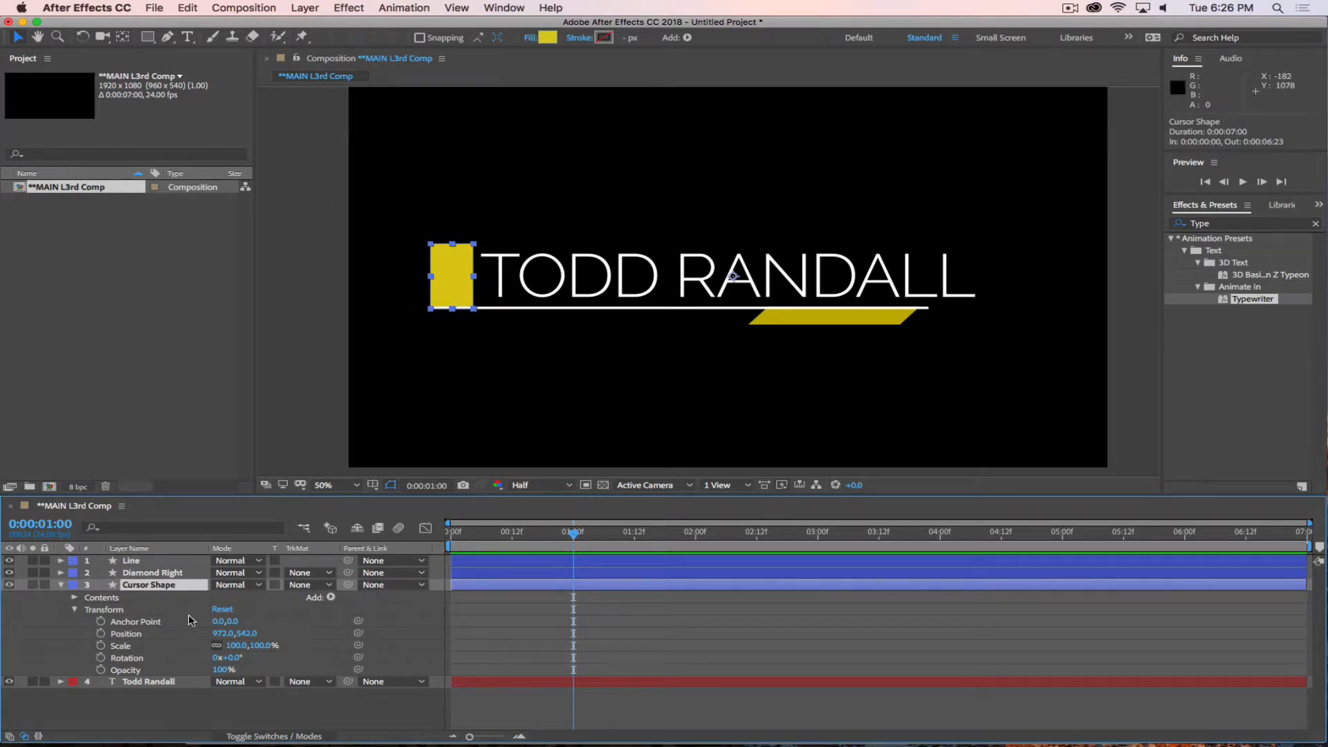
Center the Cursor Shape layer's anchor point on the yellow block.
{"action": "double_click", "coordinate": [148, 36]}
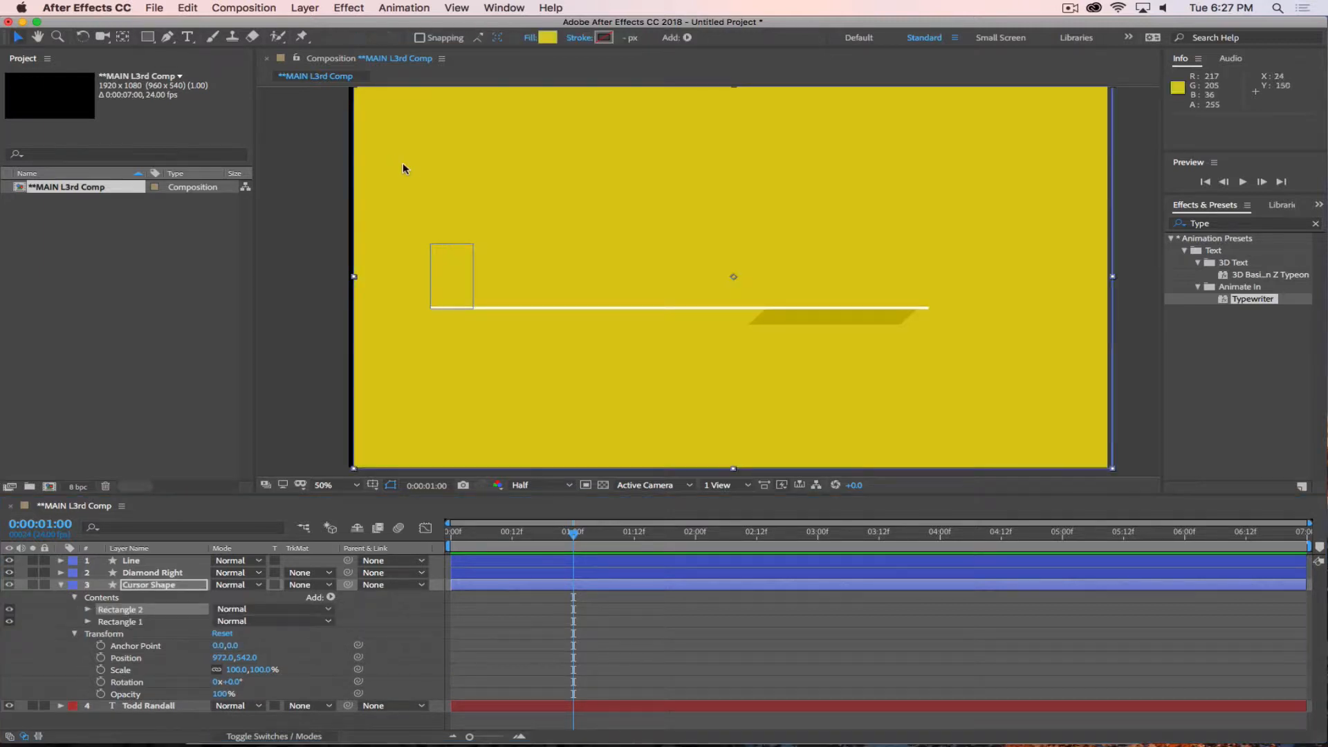
{"action": "key", "text": "super+z"}
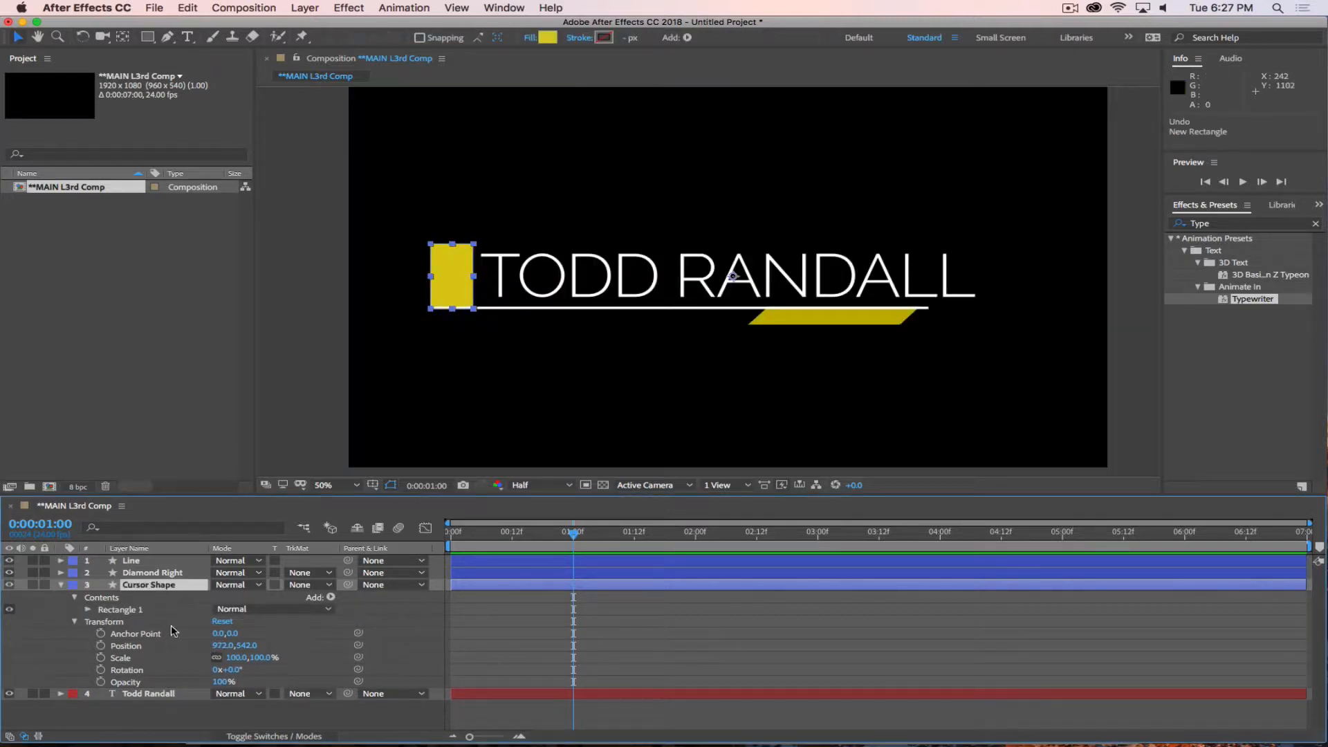
{"action": "left_click", "coordinate": [170, 722]}
{"action": "left_click", "coordinate": [148, 585]}
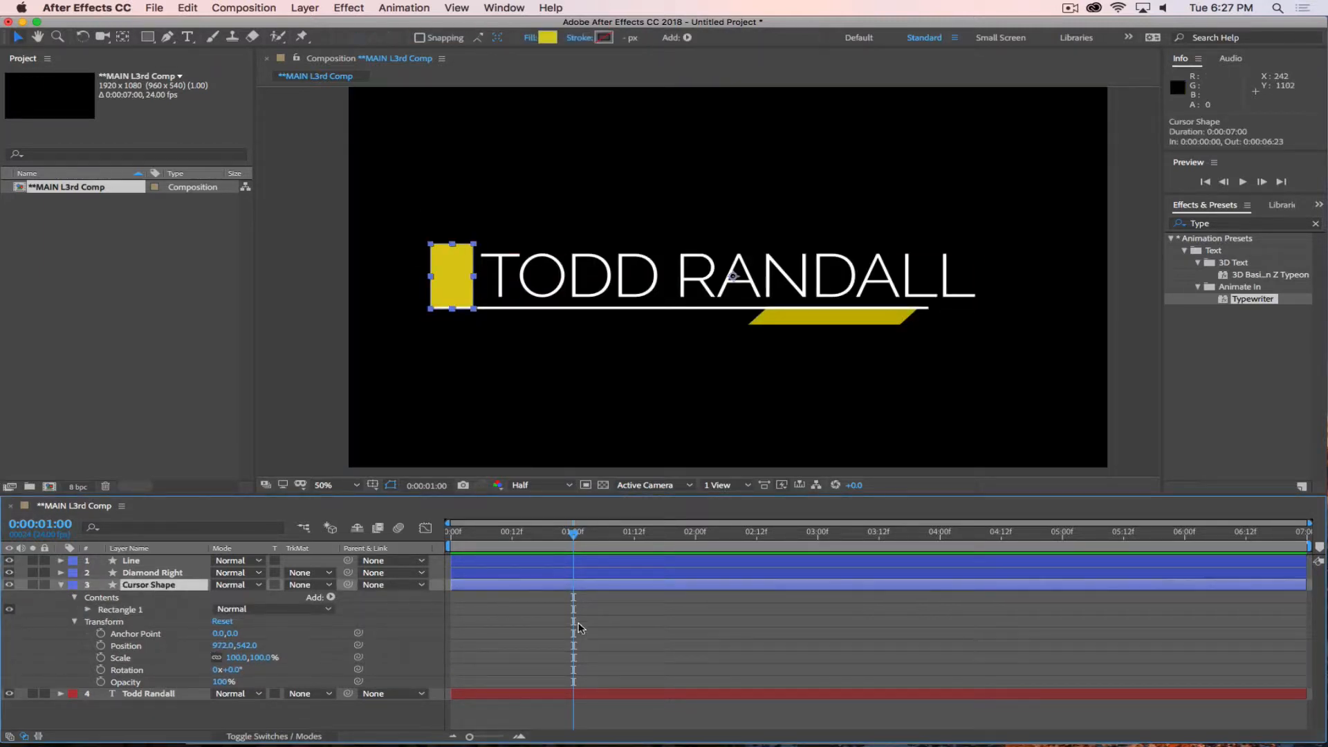
{"action": "double_click", "coordinate": [124, 37], "text": "super"}
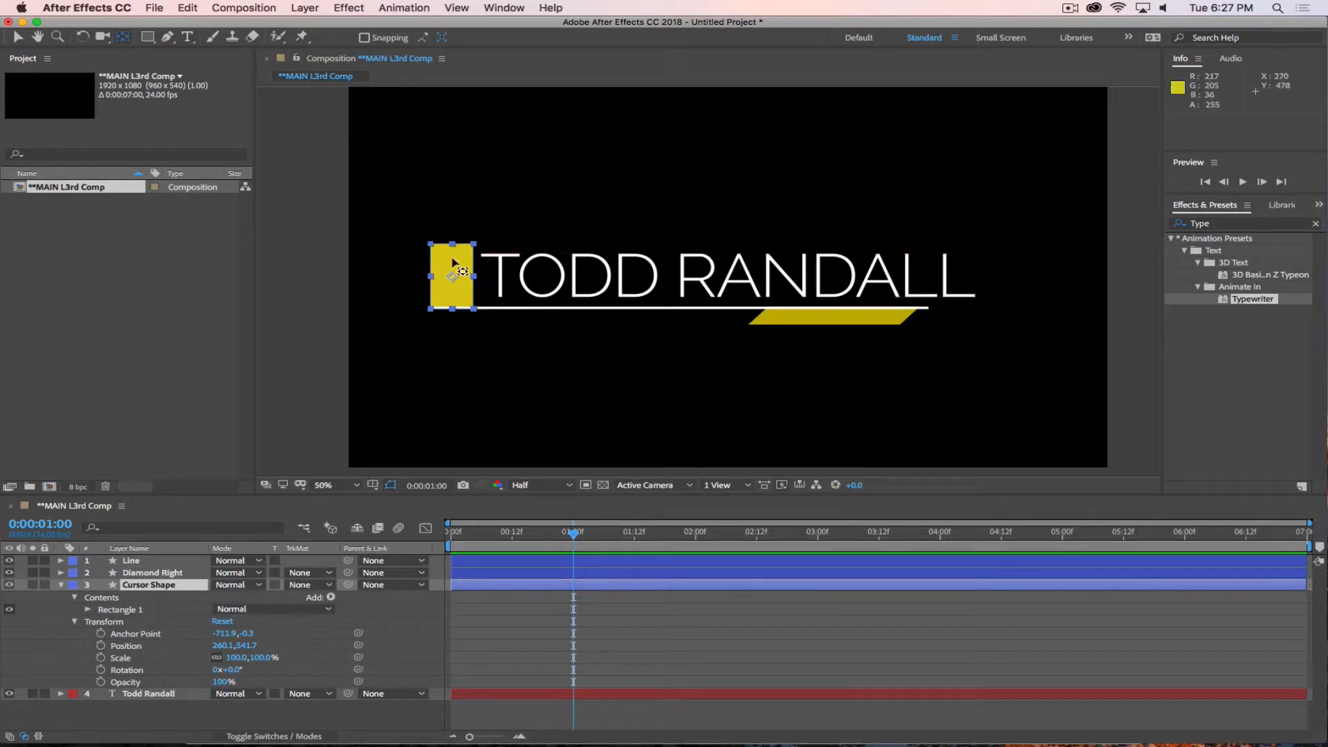
Keyframe the Cursor Shape's Position and Scale at 0:00:01:00, and set its Position to 1662.1, 541.7 at 0:00:00:00.
{"action": "left_click", "coordinate": [374, 662]}
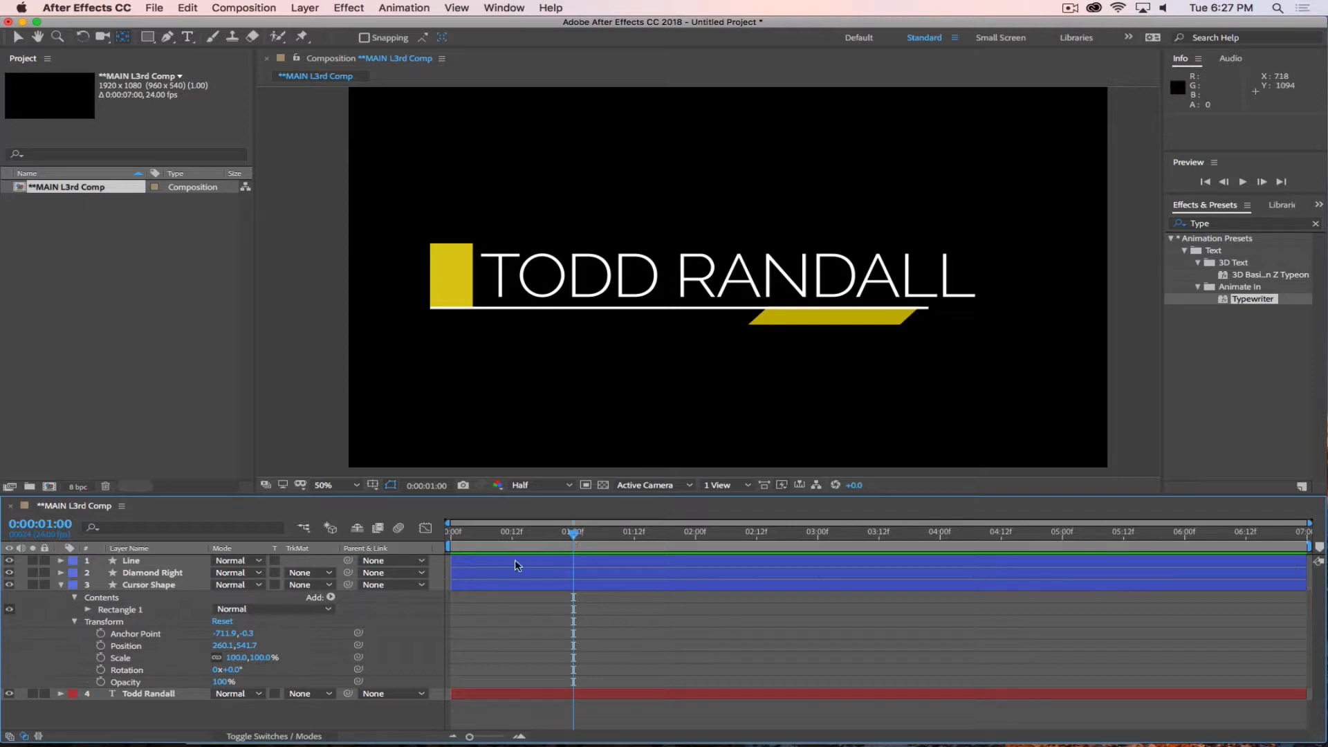
{"action": "left_click", "coordinate": [100, 645]}
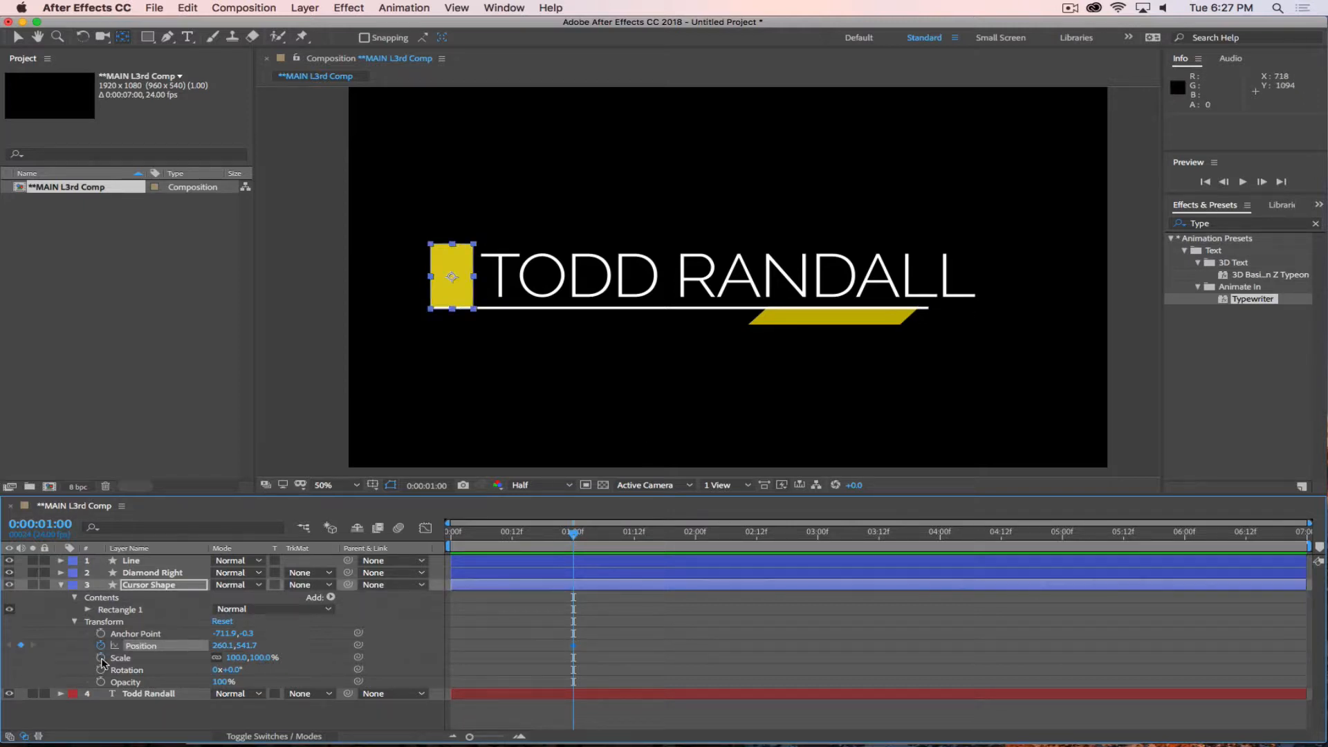
{"action": "left_click", "coordinate": [100, 657]}
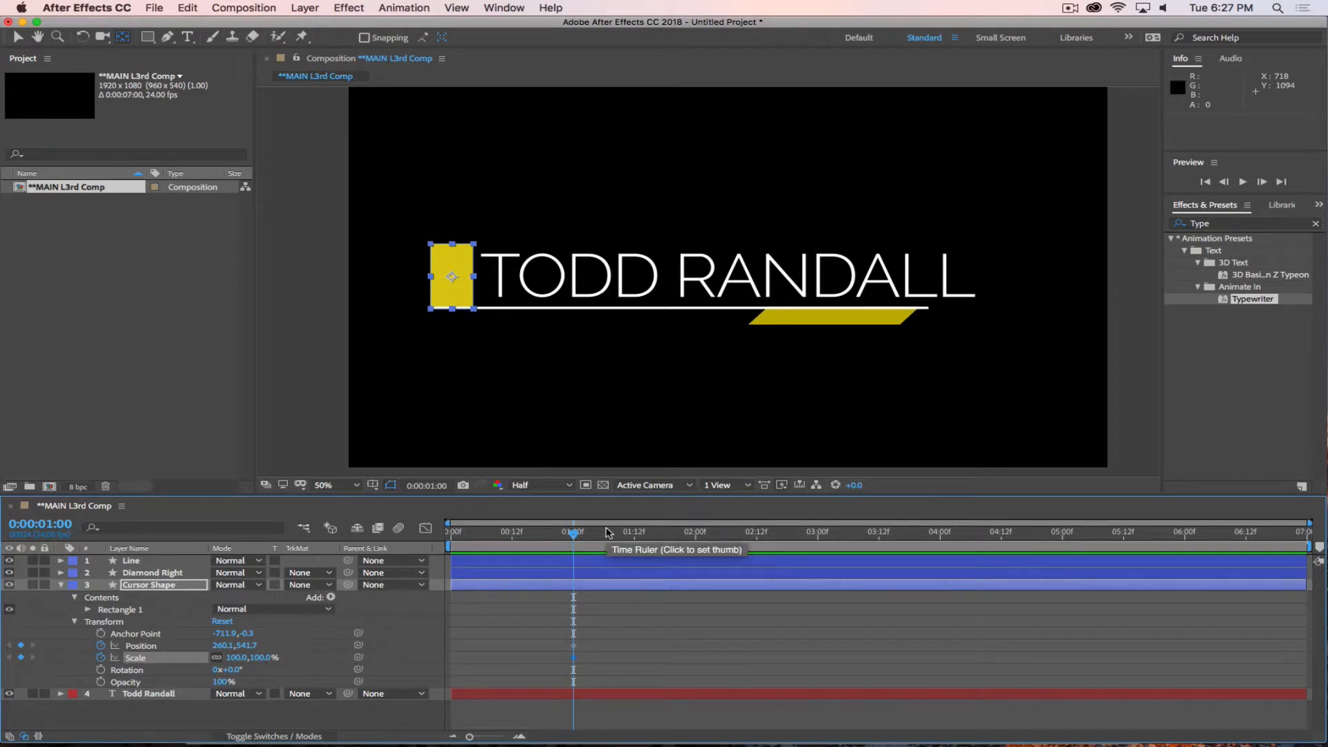
{"action": "left_click_drag", "start_coordinate": [563, 535], "coordinate": [429, 541]}
{"action": "left_click_drag", "start_coordinate": [222, 645], "coordinate": [1295, 620]}
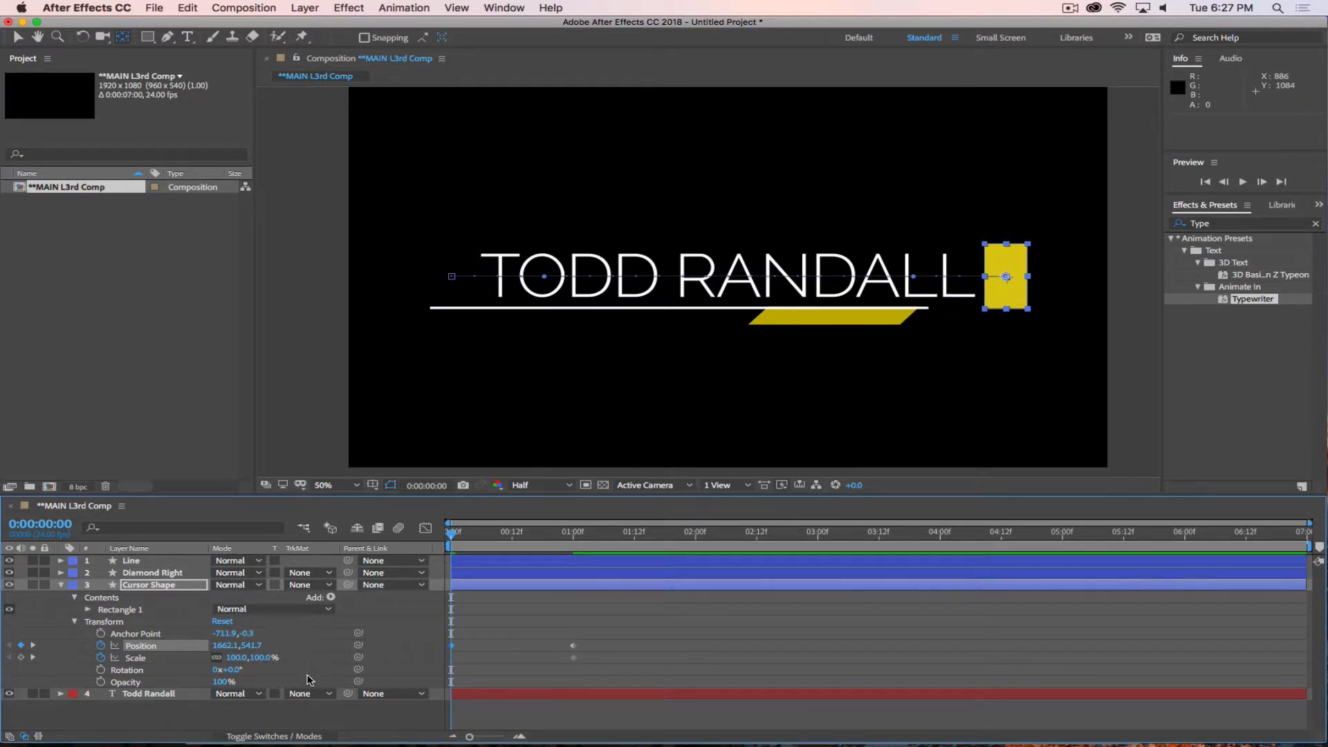
Unlink the Cursor Shape's Scale proportions and set both Scale values to 0% at 0:00:00:00.
{"action": "left_click", "coordinate": [216, 658]}
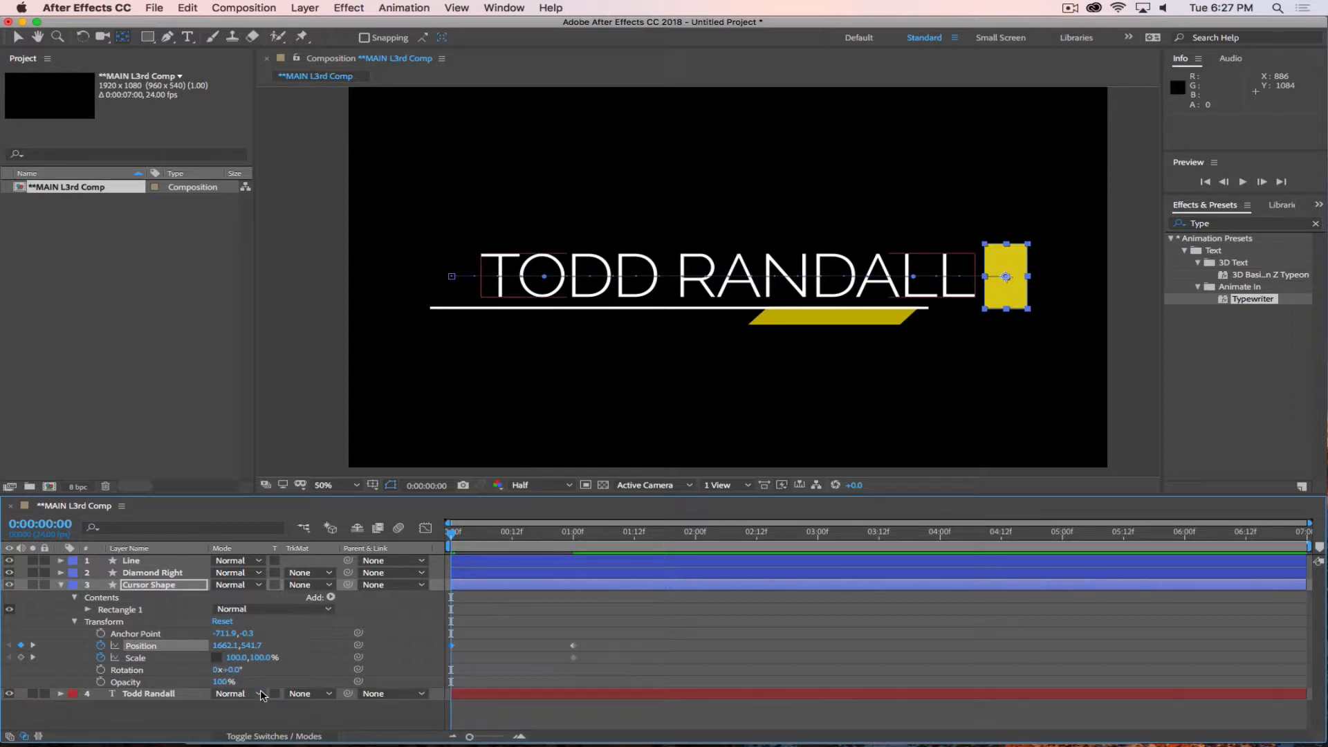
{"action": "left_click", "coordinate": [236, 657]}
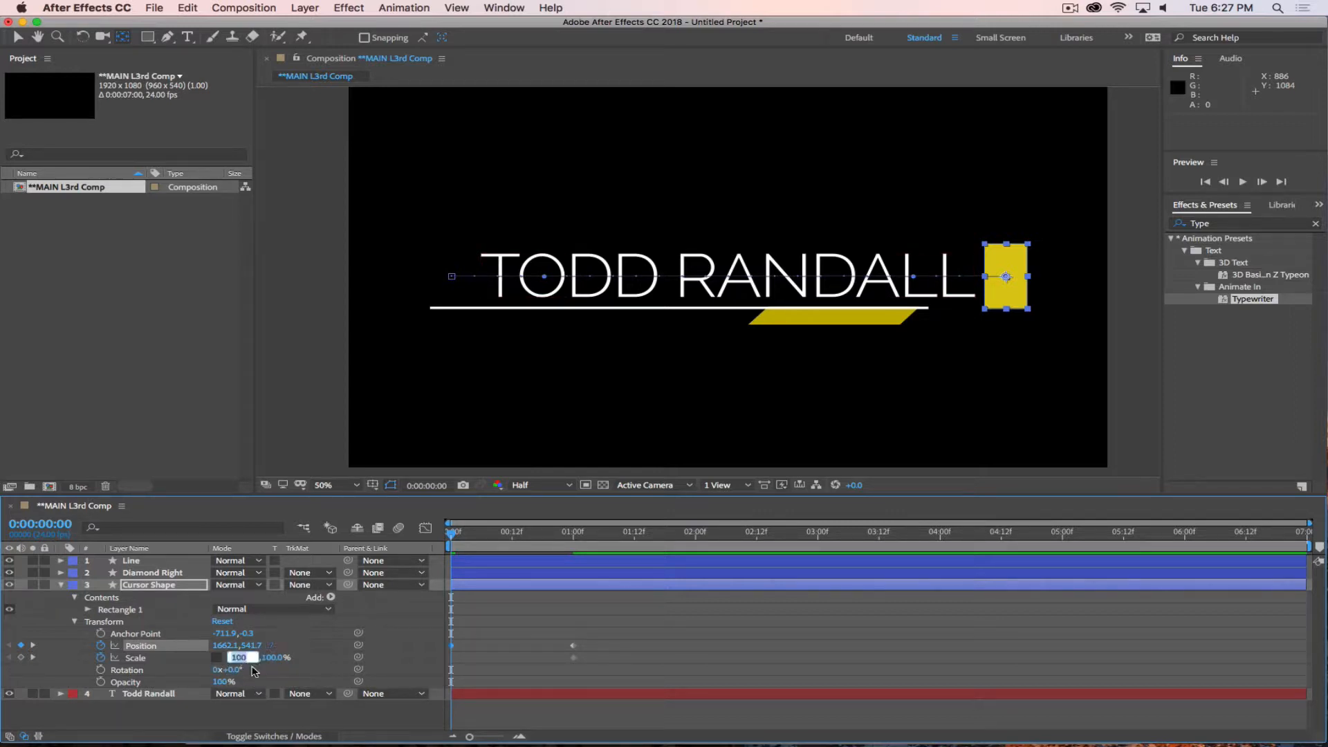
{"action": "type", "text": "0"}
{"action": "key", "text": "Return"}
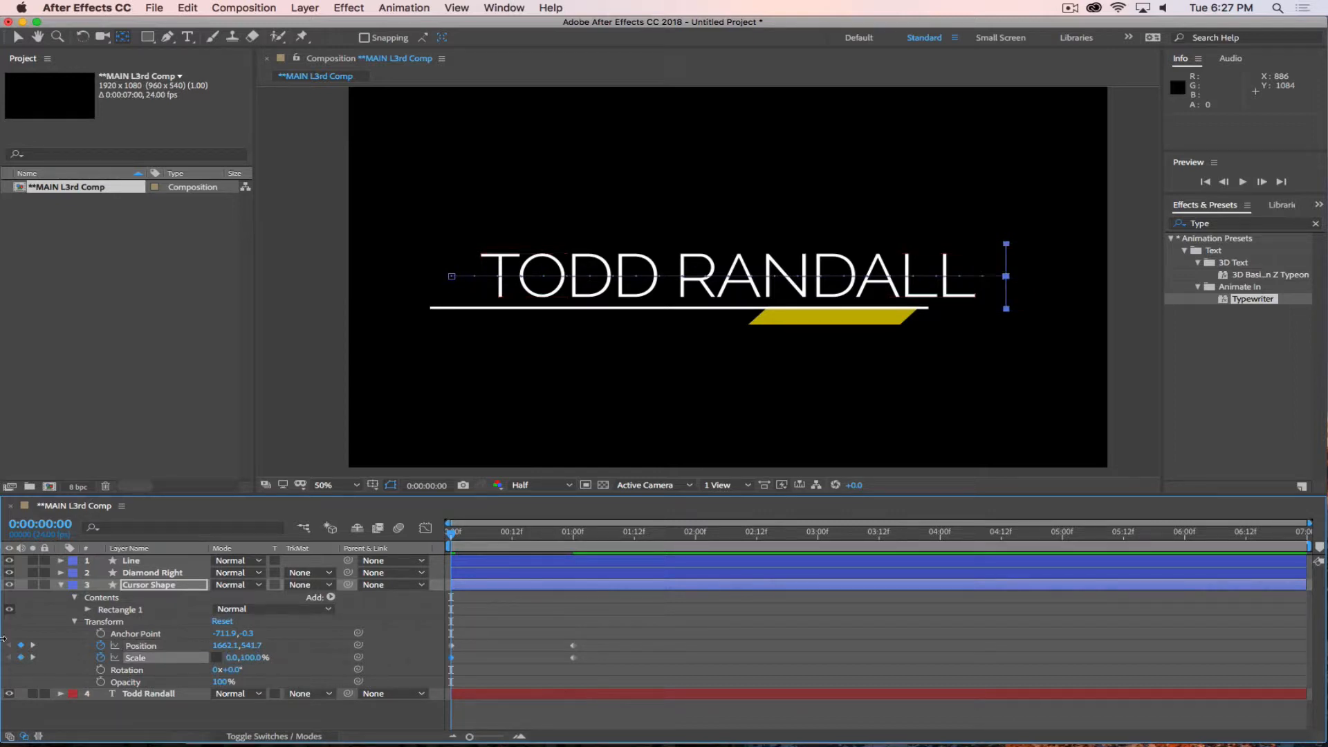
{"action": "left_click", "coordinate": [250, 658]}
{"action": "type", "text": "0"}
{"action": "key", "text": "Return"}
Set the Cursor Shape's vertical Scale to 100% at 0:00:00:05.
{"action": "key", "text": "Page_Down"}
{"action": "key", "text": "Page_Down"}
{"action": "key", "text": "Page_Down"}
{"action": "key", "text": "Page_Down"}
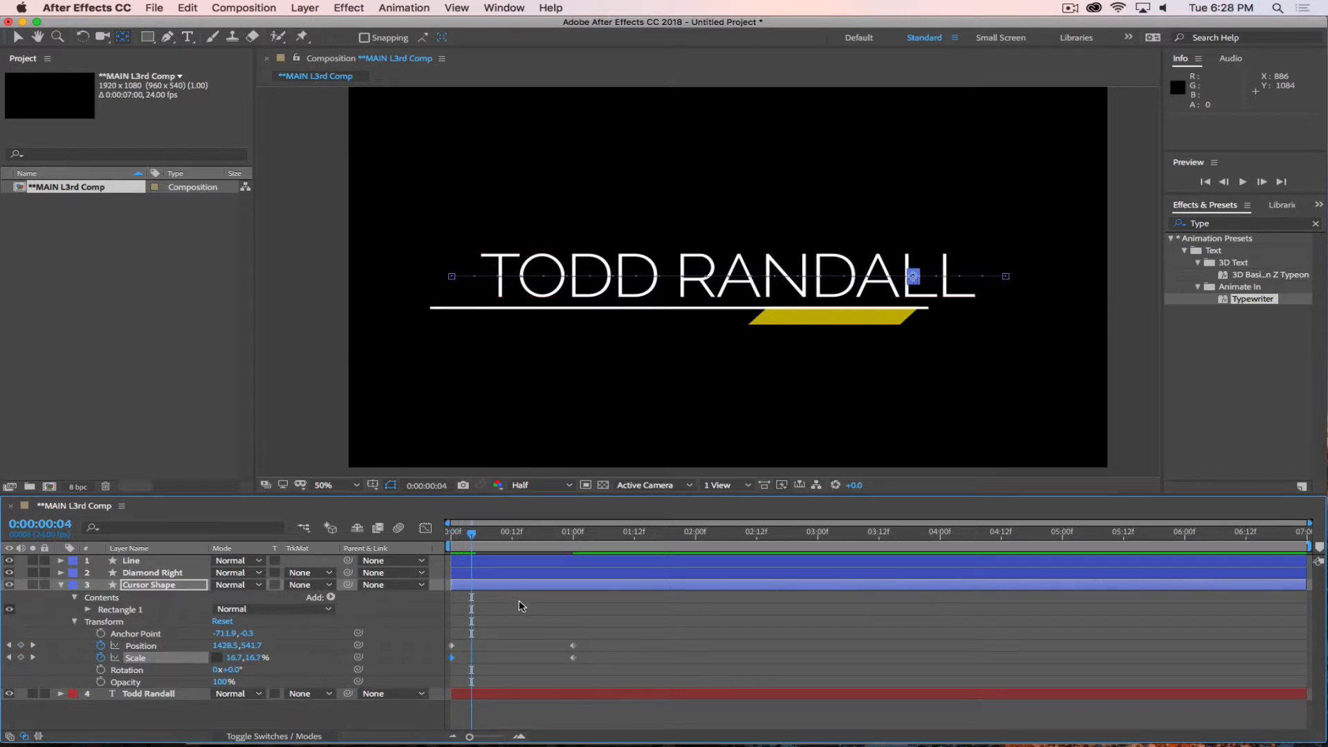
{"action": "key", "text": "Page_Up"}
{"action": "key", "text": "Page_Up"}
{"action": "key", "text": "Page_Up"}
{"action": "key", "text": "Page_Up"}
{"action": "key", "text": "Page_Down"}
{"action": "key", "text": "Page_Down"}
{"action": "key", "text": "Page_Down"}
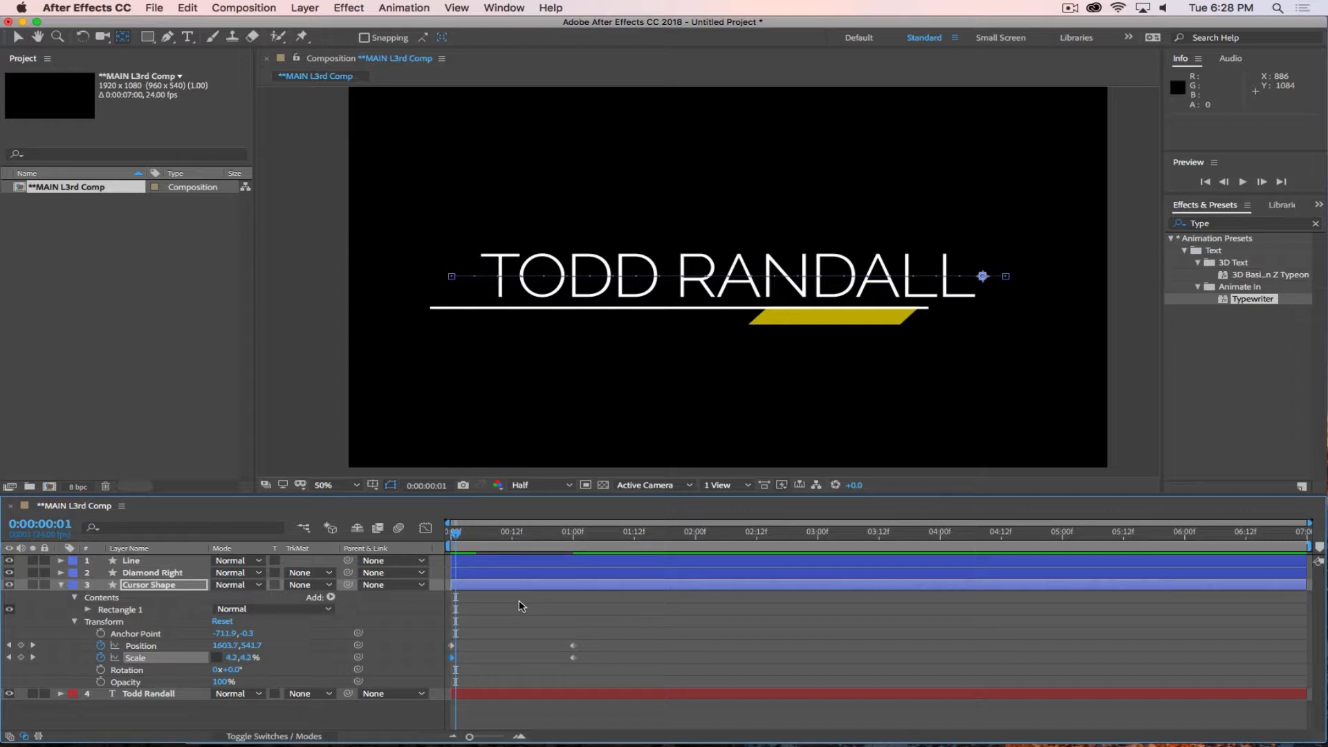
{"action": "key", "text": "Page_Down"}
{"action": "key", "text": "Page_Down"}
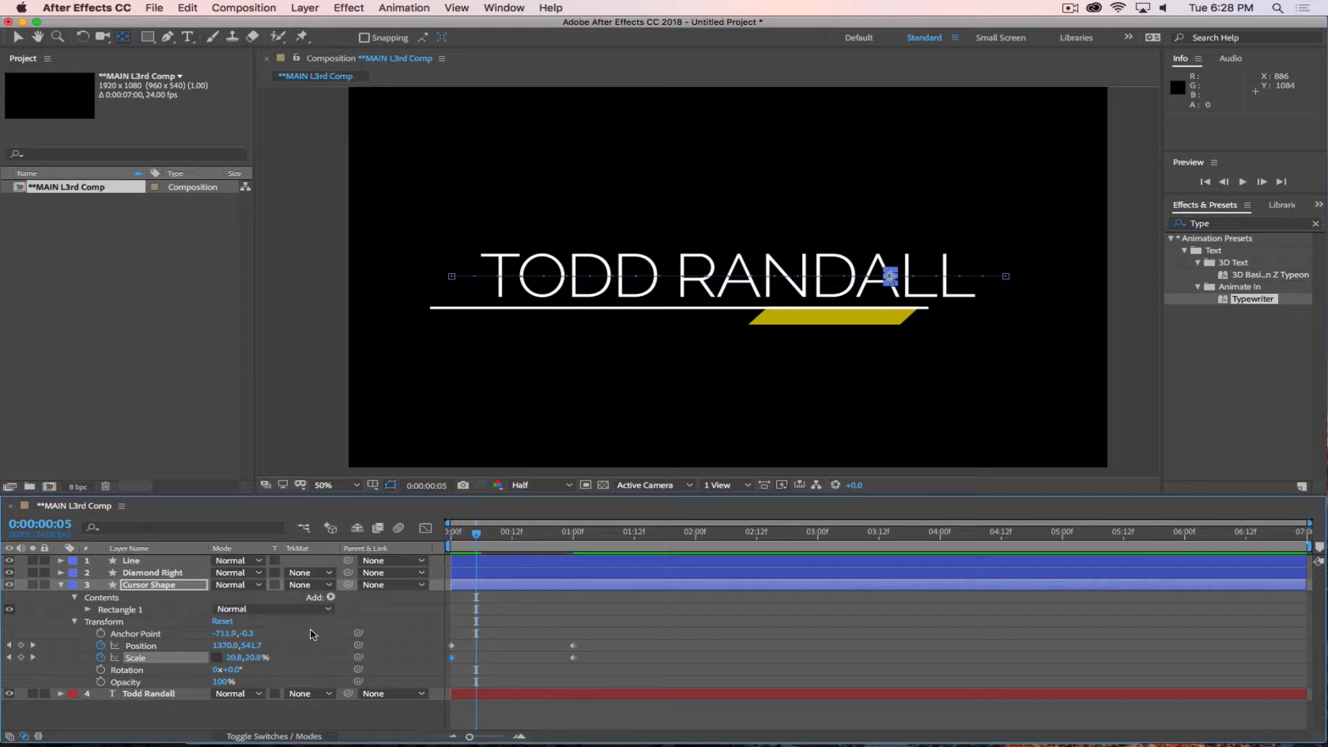
{"action": "left_click", "coordinate": [262, 659]}
{"action": "type", "text": "100"}
{"action": "key", "text": "Return"}
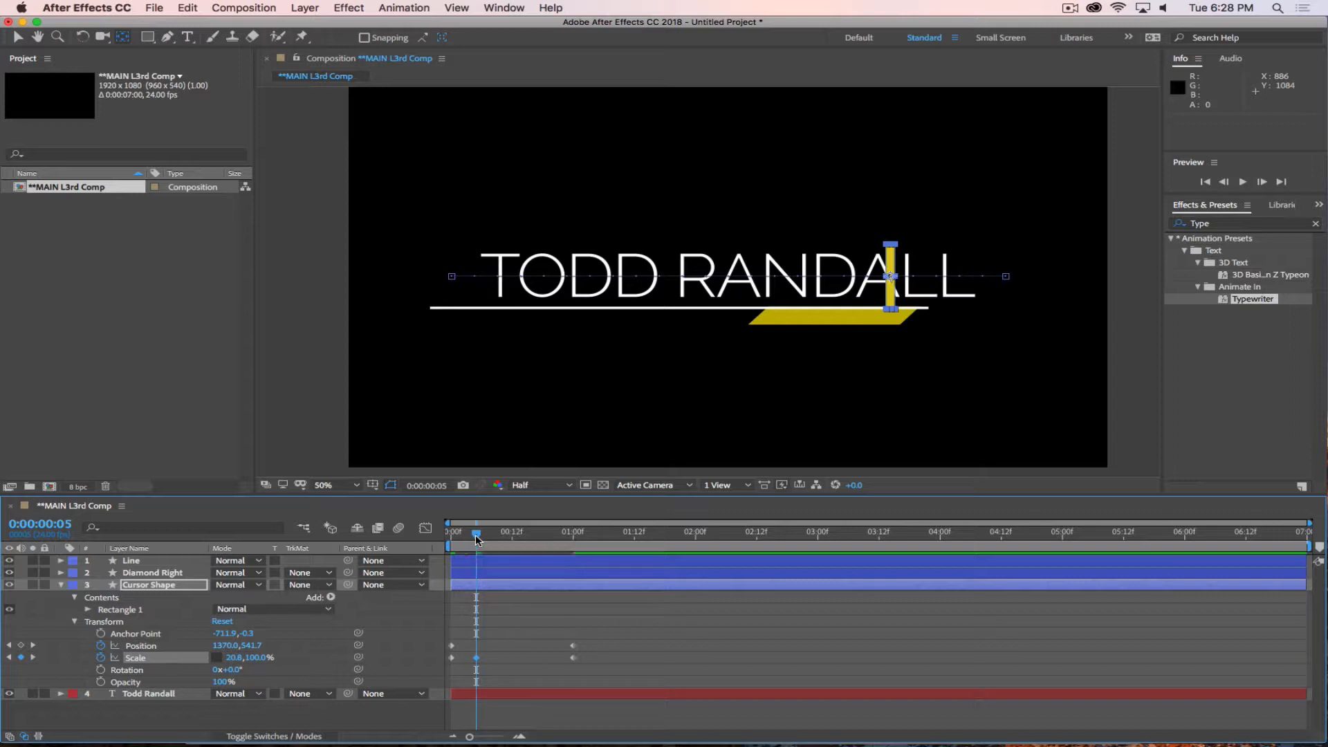
Set the Cursor Shape's horizontal Scale to 100% at 0:00:00:10.
{"action": "key", "text": "space"}
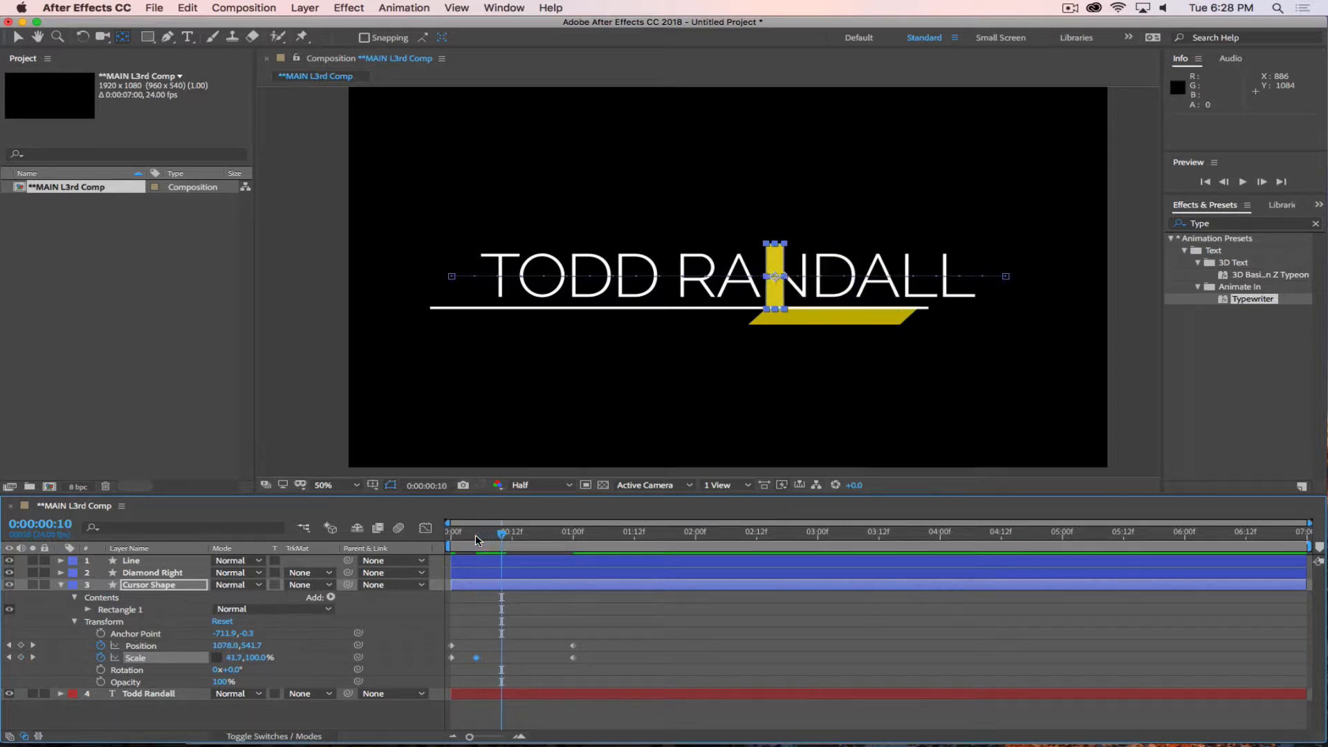
{"action": "left_click", "coordinate": [236, 657]}
{"action": "type", "text": "100"}
{"action": "key", "text": "Return"}
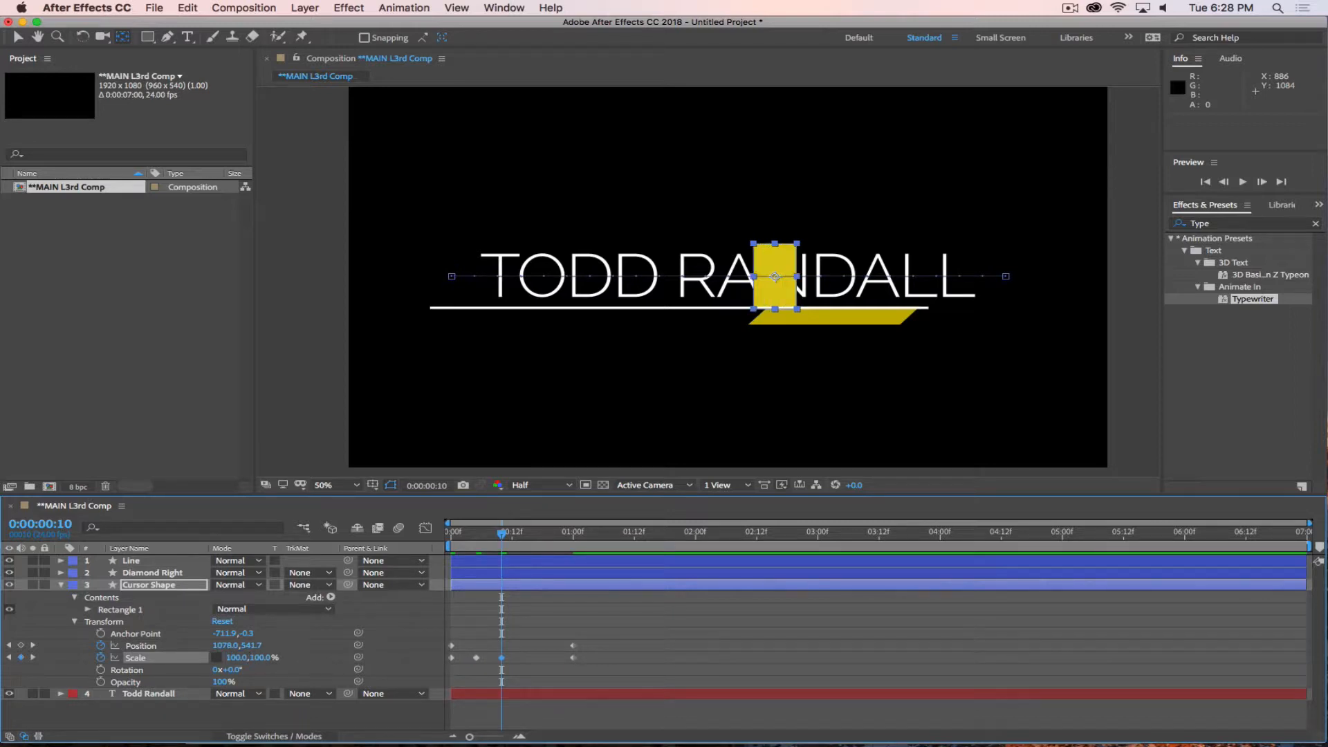
Copy the Cursor Shape's first Position keyframe and paste it at 0:00:00:15.
{"action": "left_click_drag", "start_coordinate": [498, 536], "coordinate": [429, 552]}
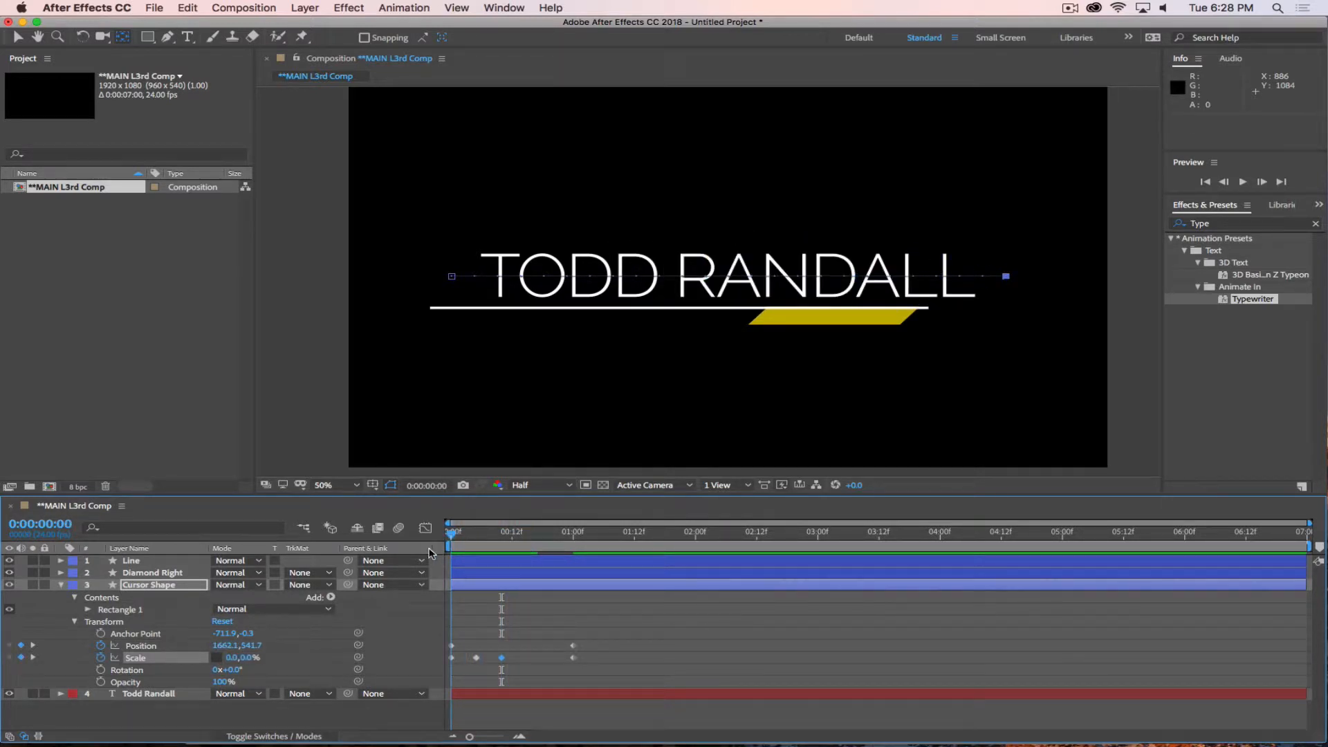
{"action": "left_click", "coordinate": [451, 646]}
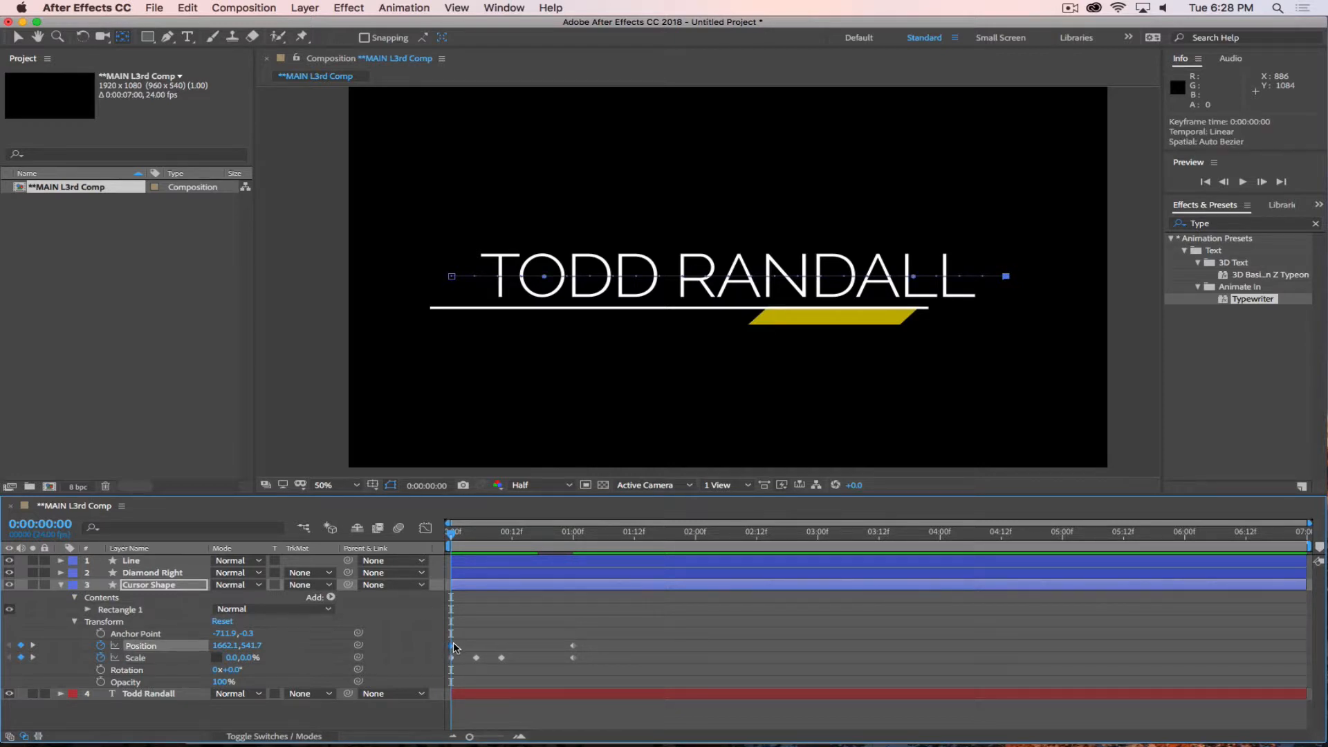
{"action": "mouse_move", "coordinate": [454, 642]}
{"action": "key", "text": "cmd+c"}
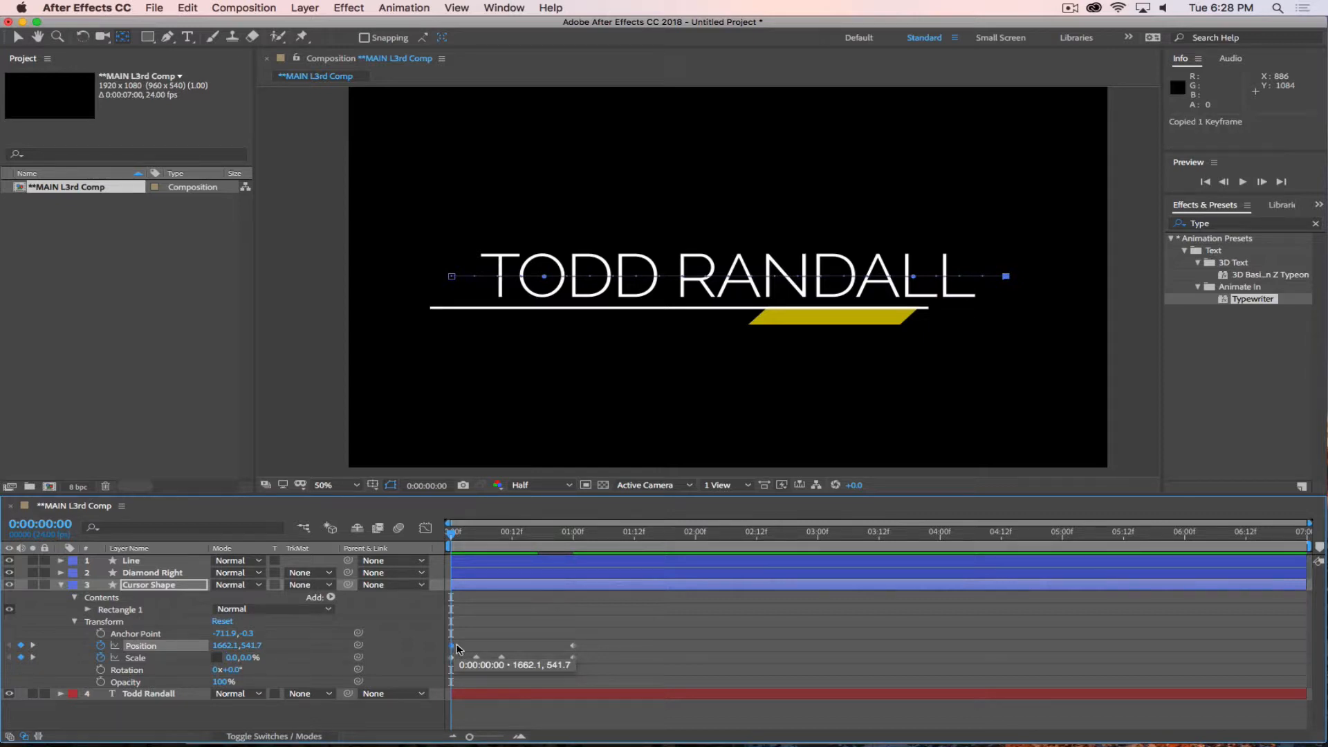
{"action": "left_click_drag", "start_coordinate": [459, 534], "coordinate": [531, 551]}
{"action": "key", "text": "cmd+v"}
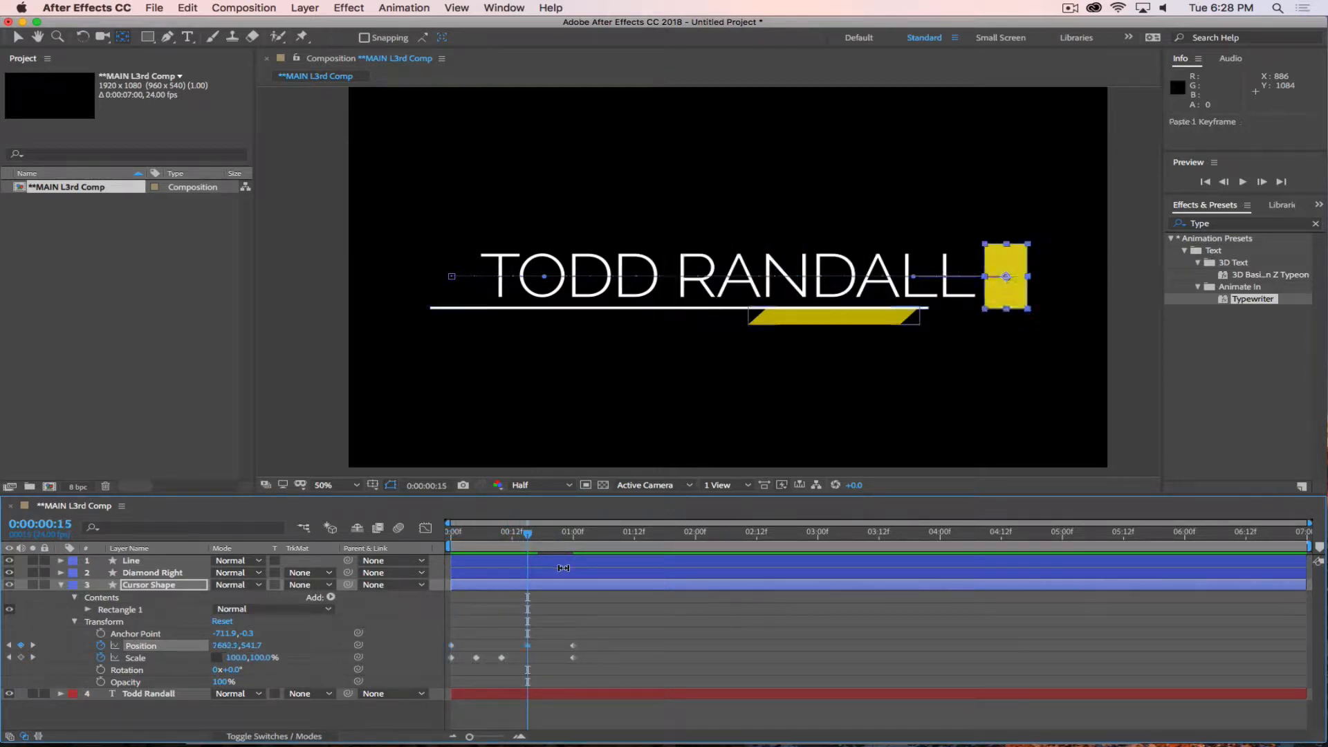
Retime the Cursor Shape's two middle Scale keyframes to 0:00:00:03 and about 0:00:00:06, and its middle Position keyframe to 0:00:00:08.
{"action": "left_click_drag", "start_coordinate": [526, 539], "coordinate": [450, 550]}
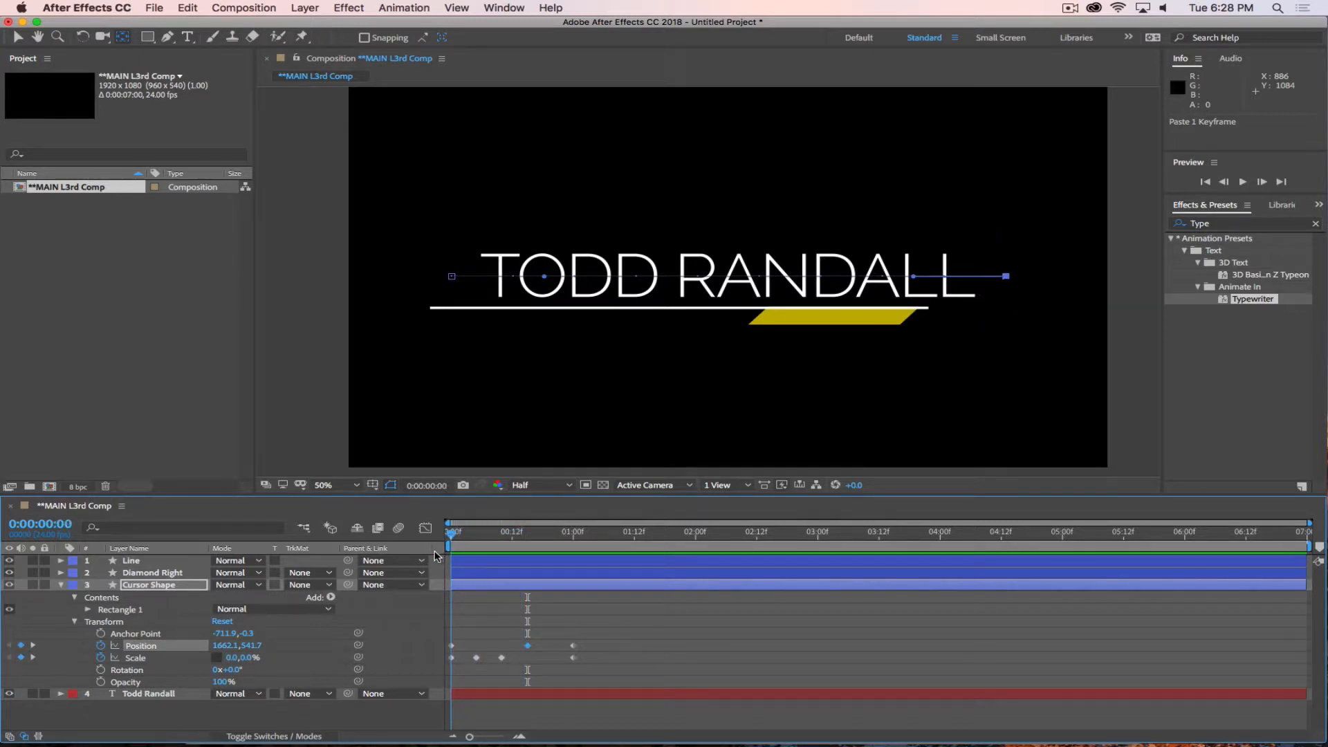
{"action": "left_click", "coordinate": [476, 657]}
{"action": "left_click_drag", "start_coordinate": [476, 657], "coordinate": [510, 649]}
{"action": "left_click", "coordinate": [502, 534]}
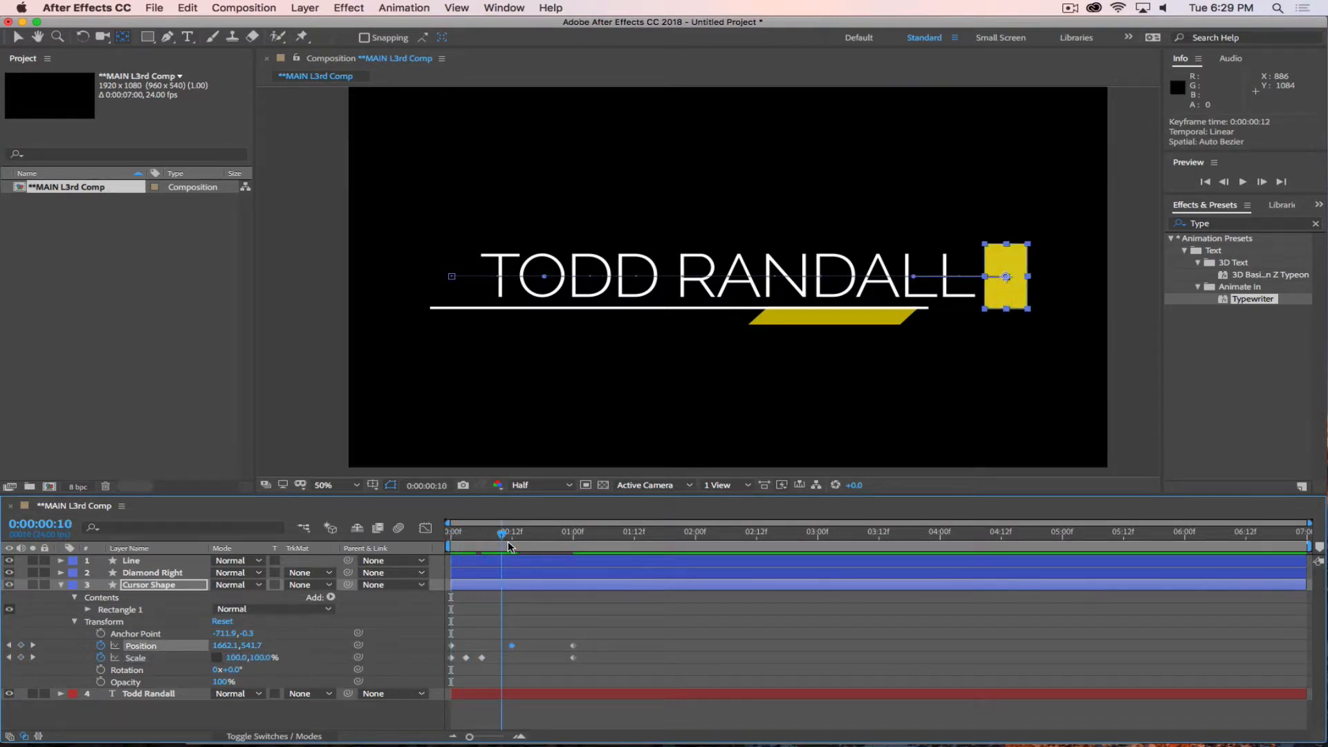
{"action": "mouse_move", "coordinate": [509, 546]}
{"action": "left_mouse_down"}
{"action": "mouse_move", "coordinate": [453, 543]}
{"action": "mouse_move", "coordinate": [491, 546]}
{"action": "mouse_move", "coordinate": [461, 562]}
{"action": "mouse_move", "coordinate": [533, 569]}
{"action": "mouse_move", "coordinate": [459, 564]}
{"action": "mouse_move", "coordinate": [492, 560]}
{"action": "left_mouse_up"}
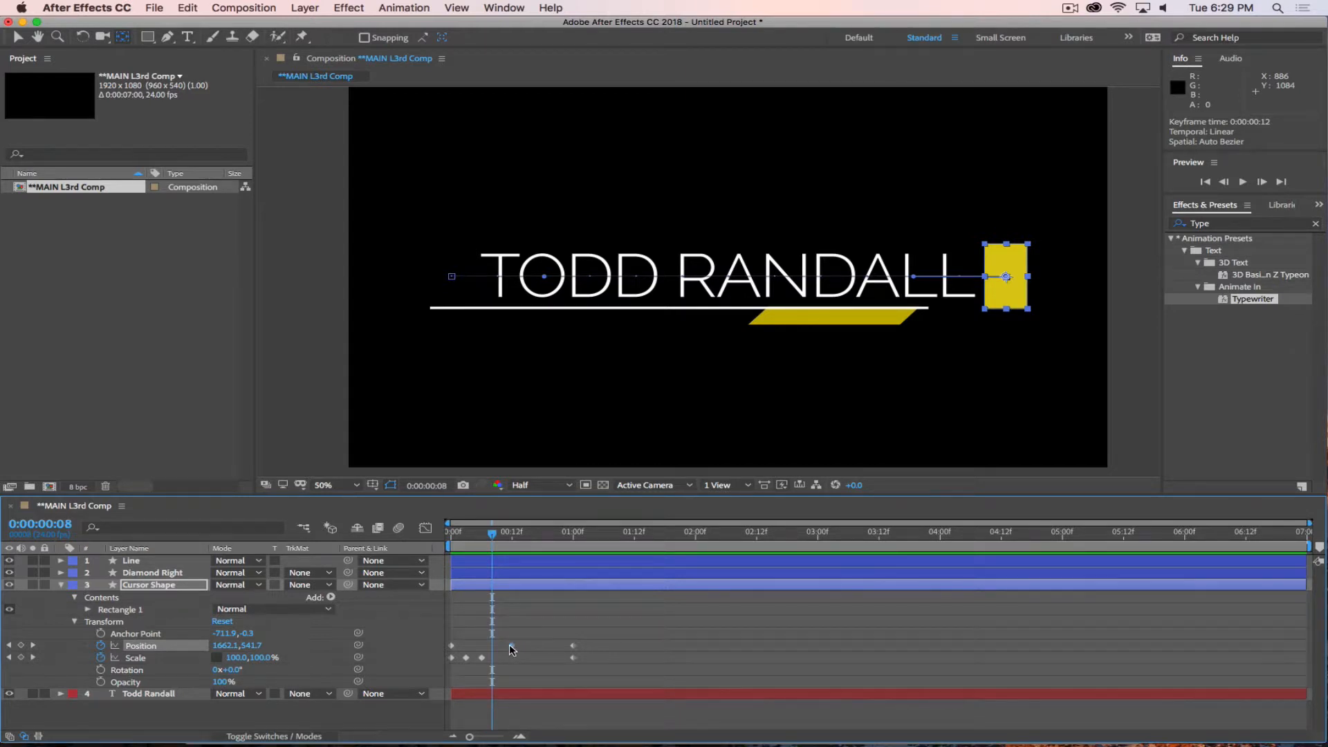
{"action": "left_click_drag", "start_coordinate": [510, 646], "coordinate": [491, 646]}
Review the cursor block's movement and scaling between 0:00:00:00 and 0:00:01:00.
{"action": "left_click", "coordinate": [464, 532]}
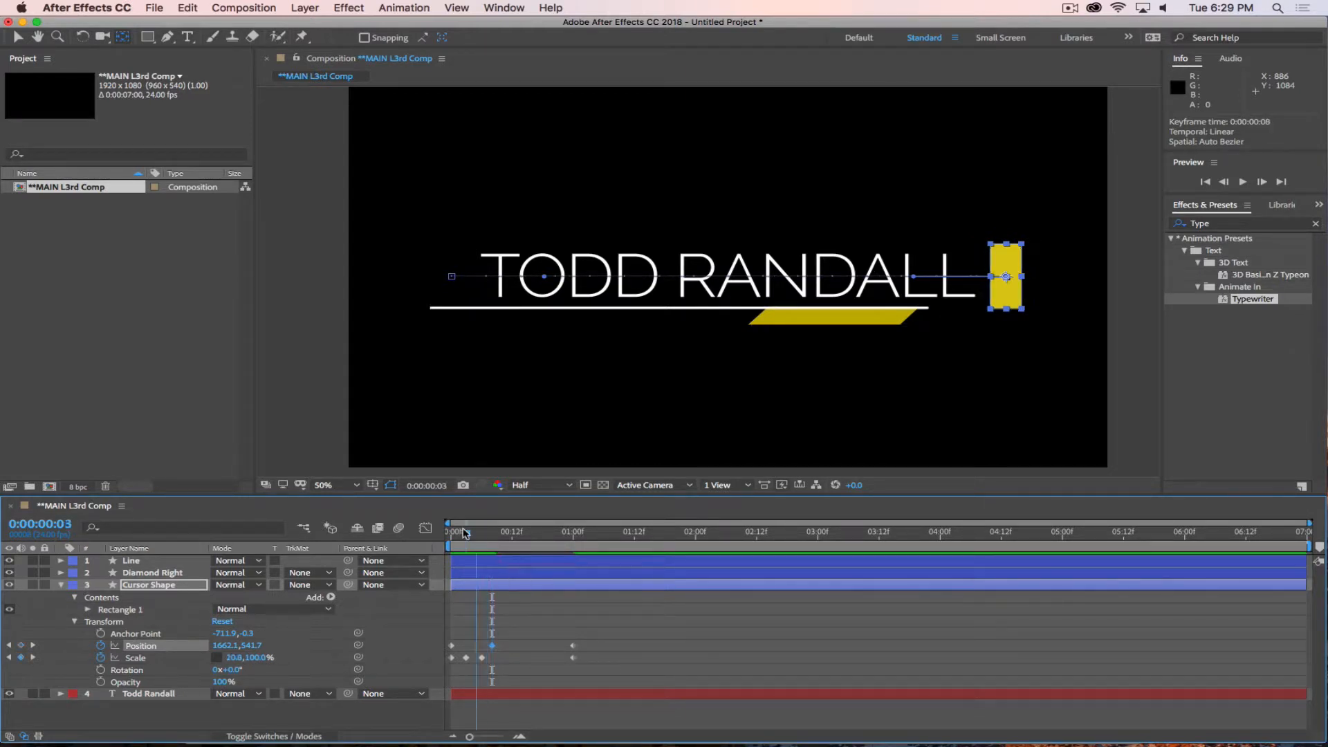
{"action": "left_click_drag", "start_coordinate": [465, 532], "coordinate": [572, 561]}
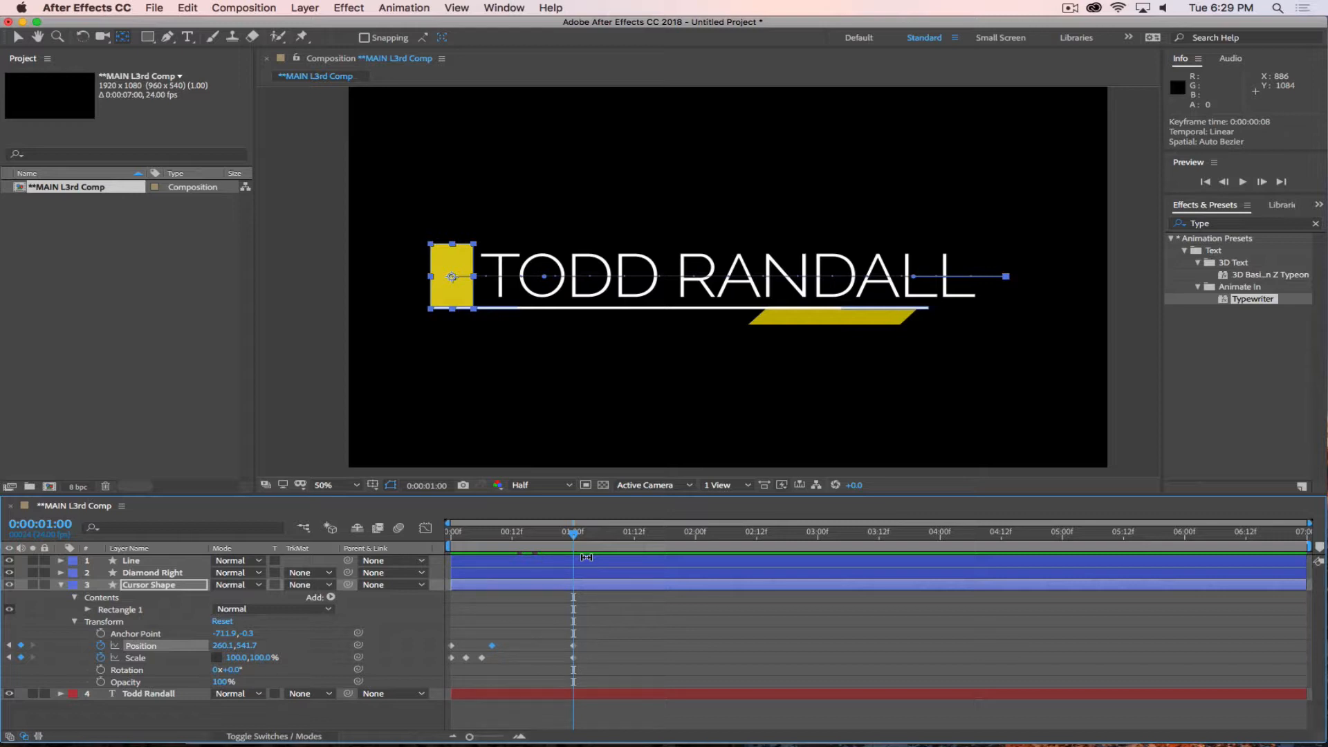
{"action": "left_click_drag", "start_coordinate": [573, 534], "coordinate": [430, 553]}
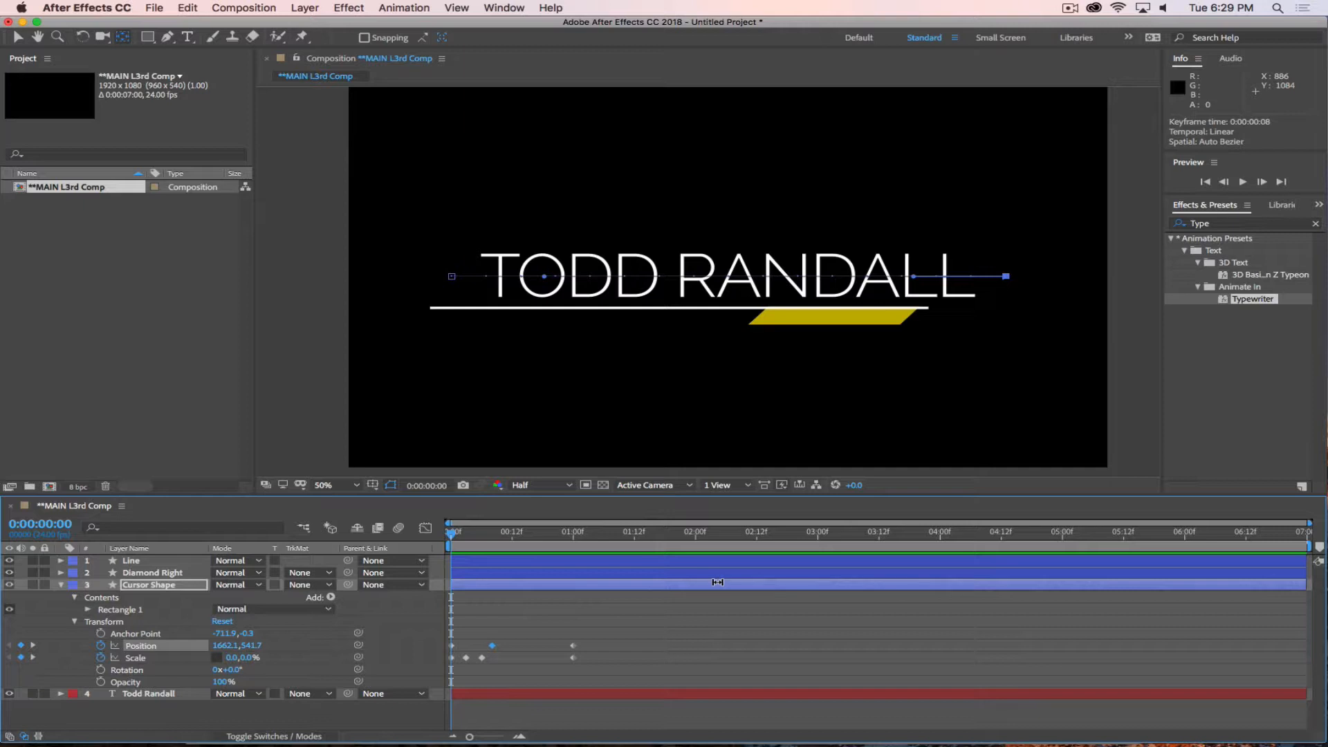
{"action": "left_click", "coordinate": [1069, 10]}
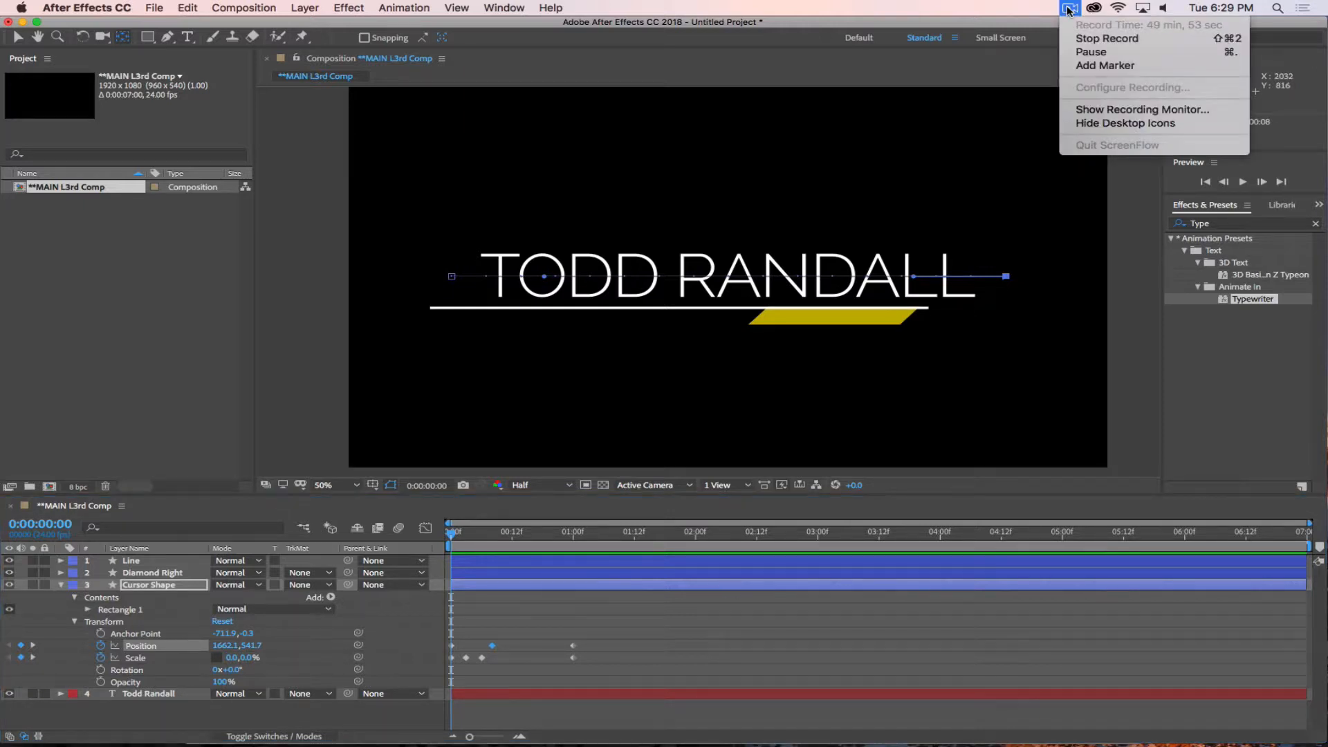
{"action": "left_click", "coordinate": [1069, 10]}
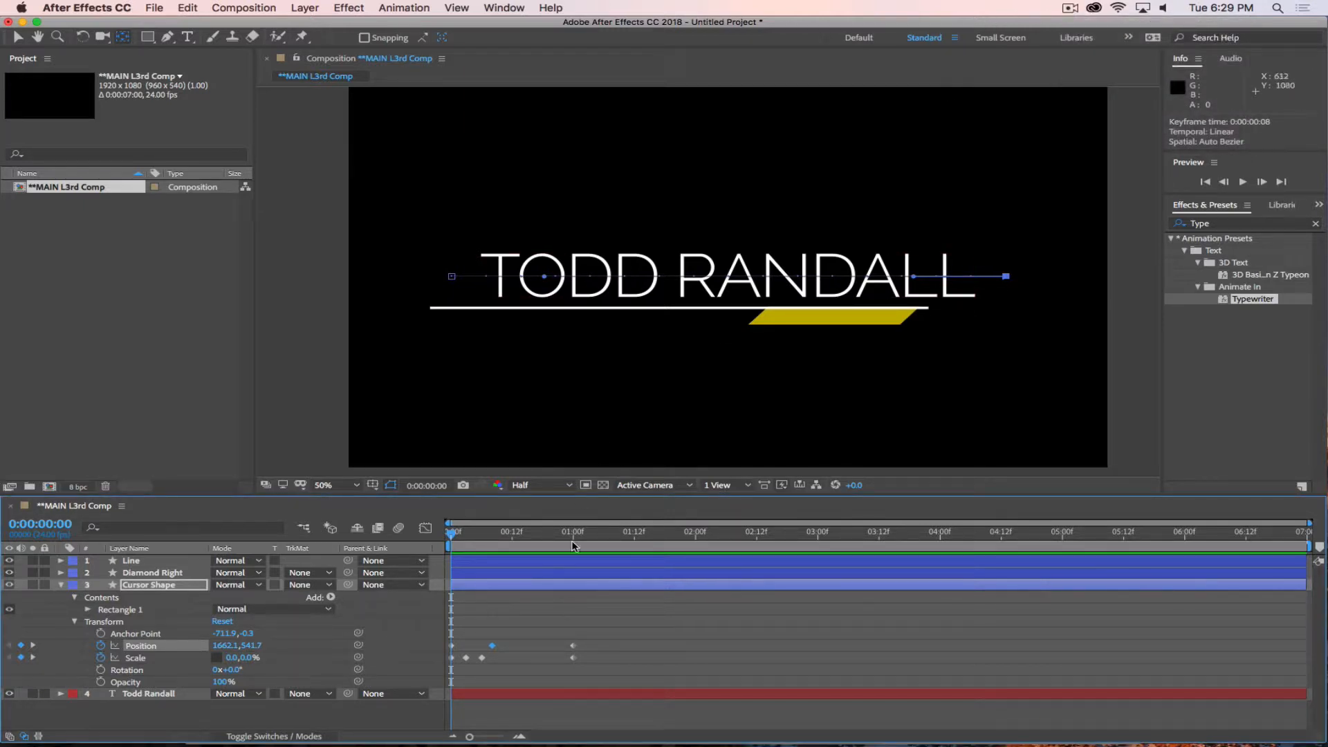
{"action": "key", "text": "space"}
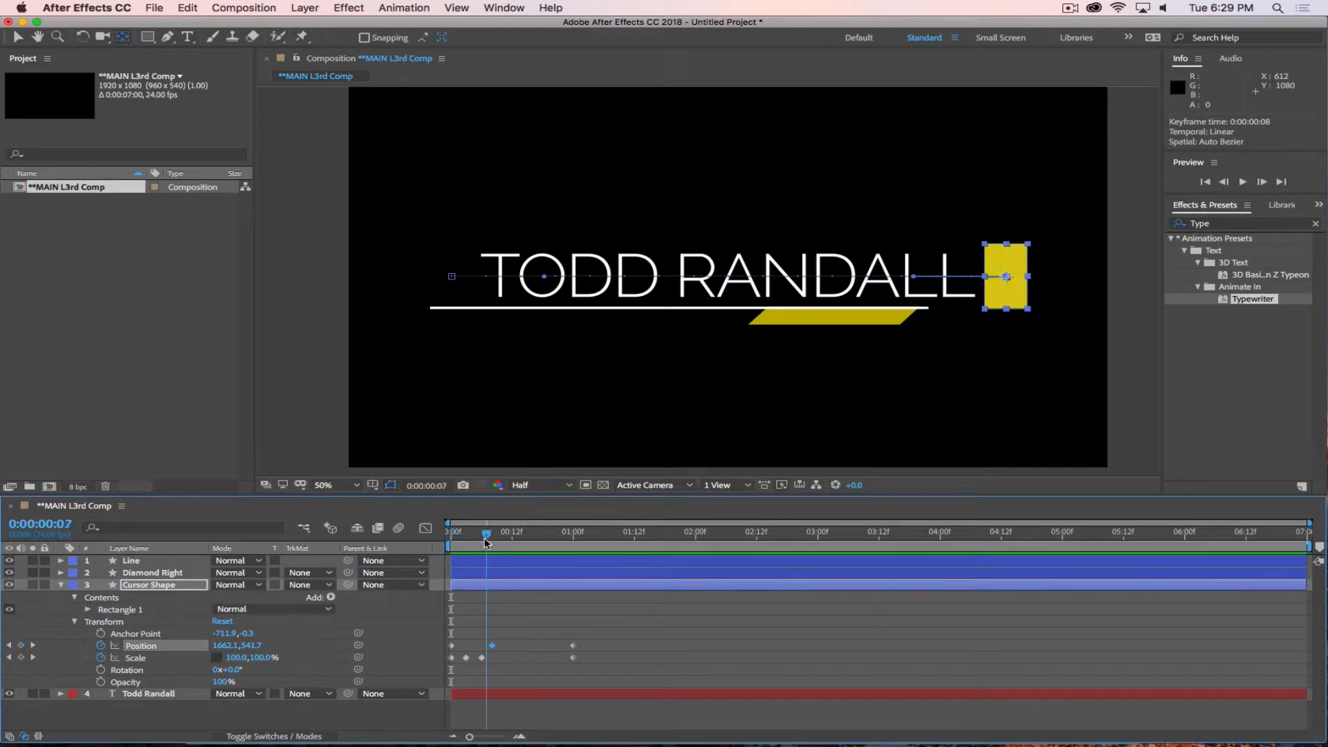
{"action": "key", "text": "space"}
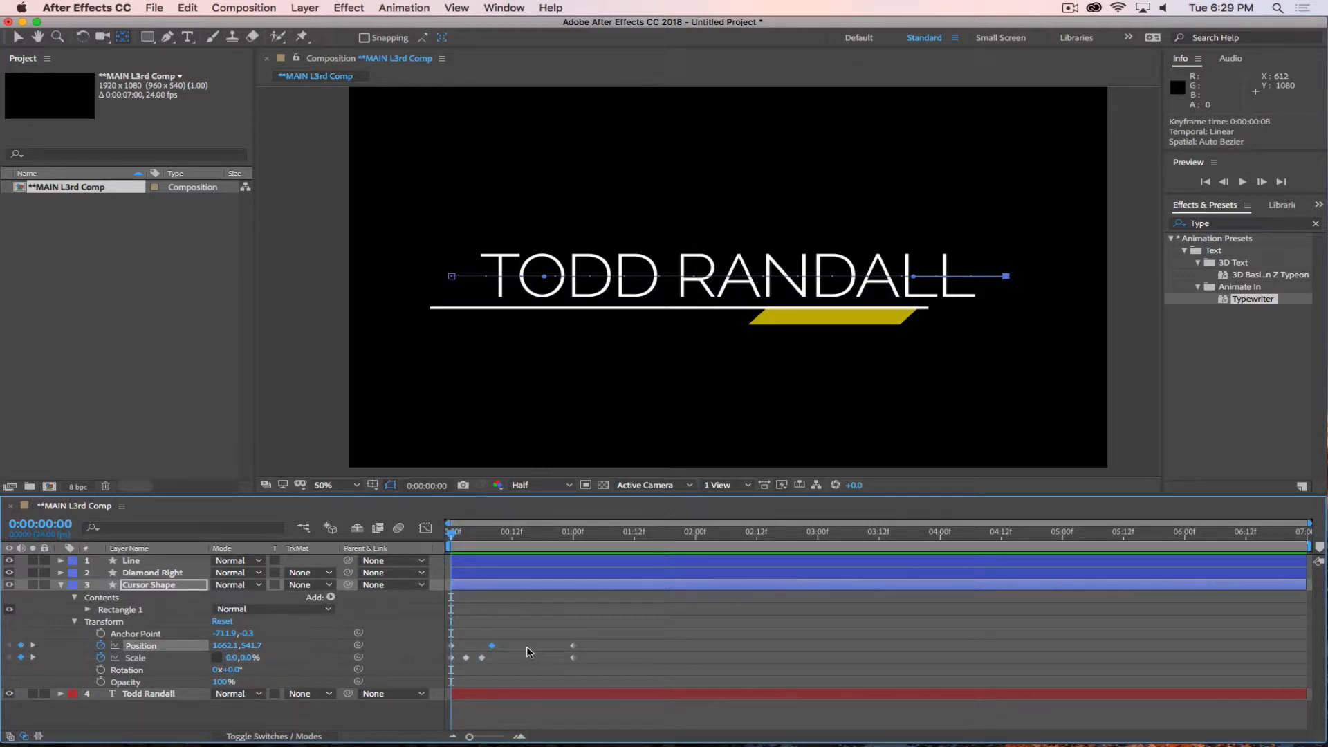
Apply Easy Ease In to the Cursor Shape's last Position keyframe at 0:00:01:00.
{"action": "right_click", "coordinate": [573, 648]}
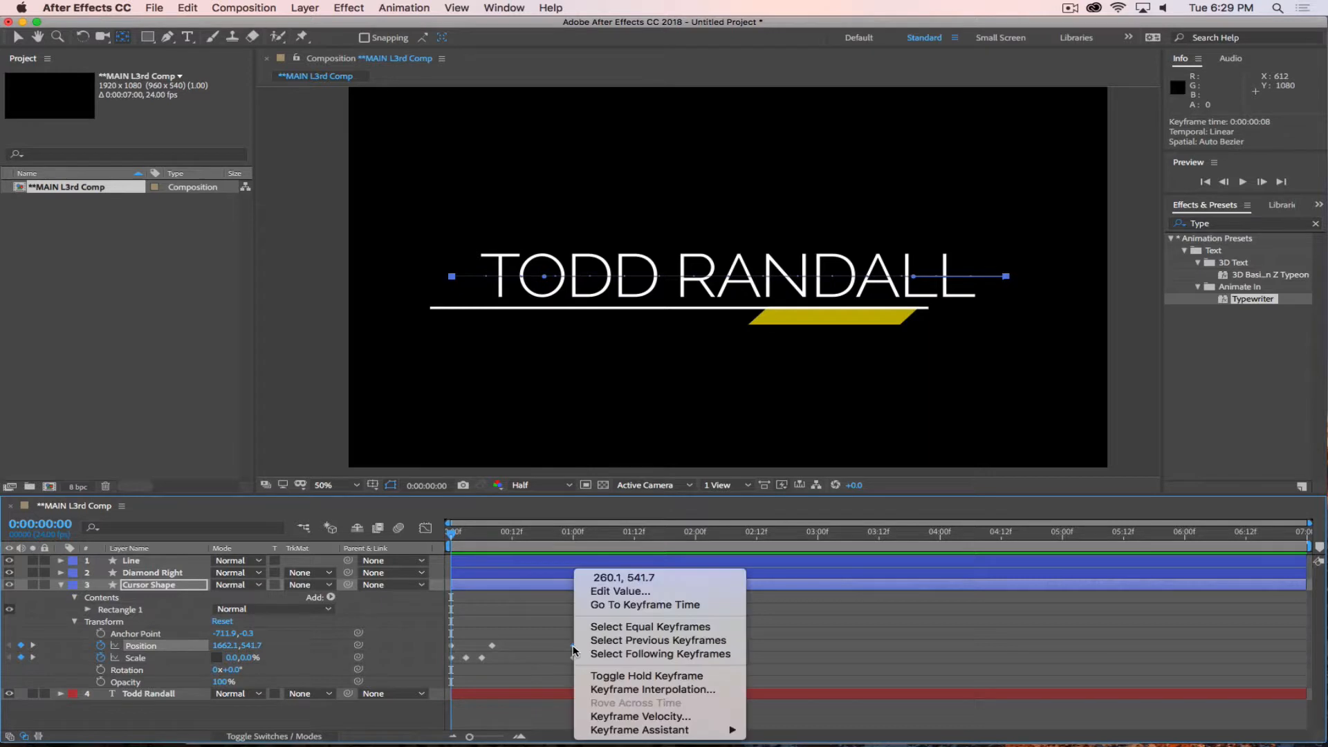
{"action": "mouse_move", "coordinate": [637, 732]}
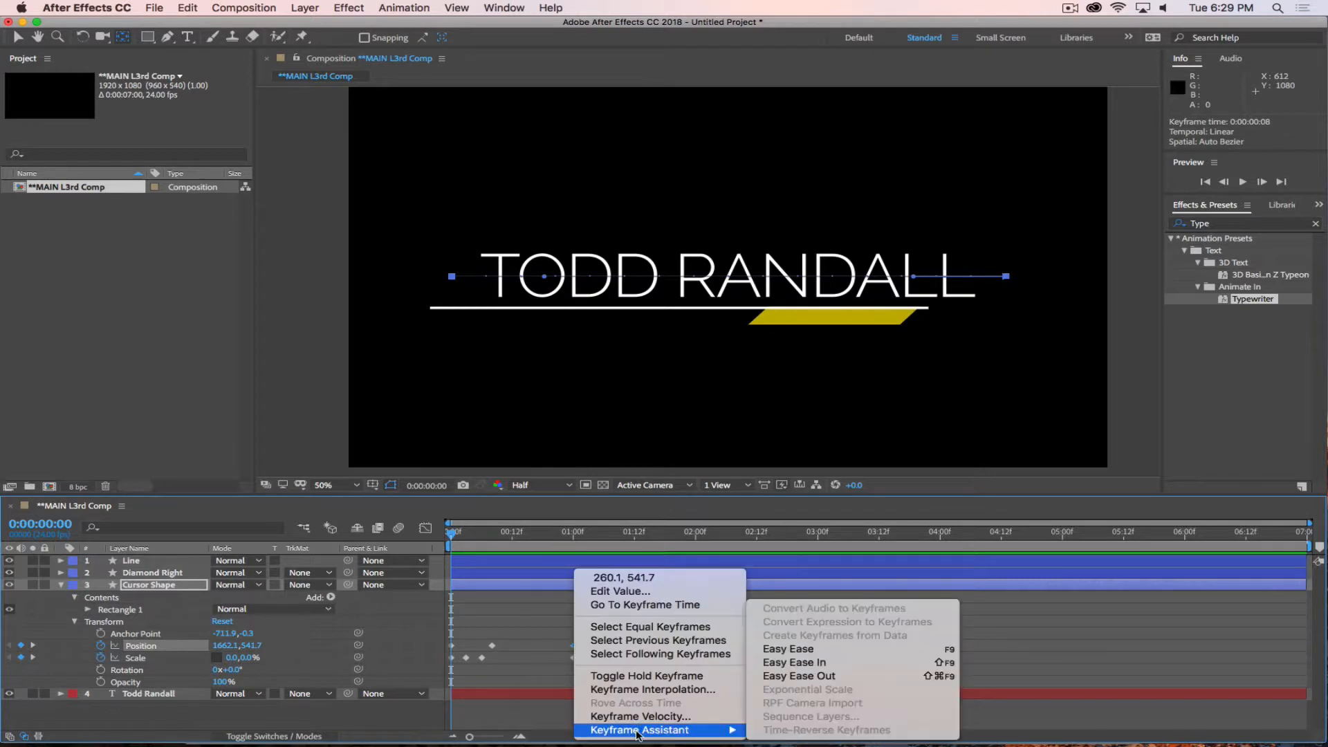
{"action": "left_click", "coordinate": [797, 666]}
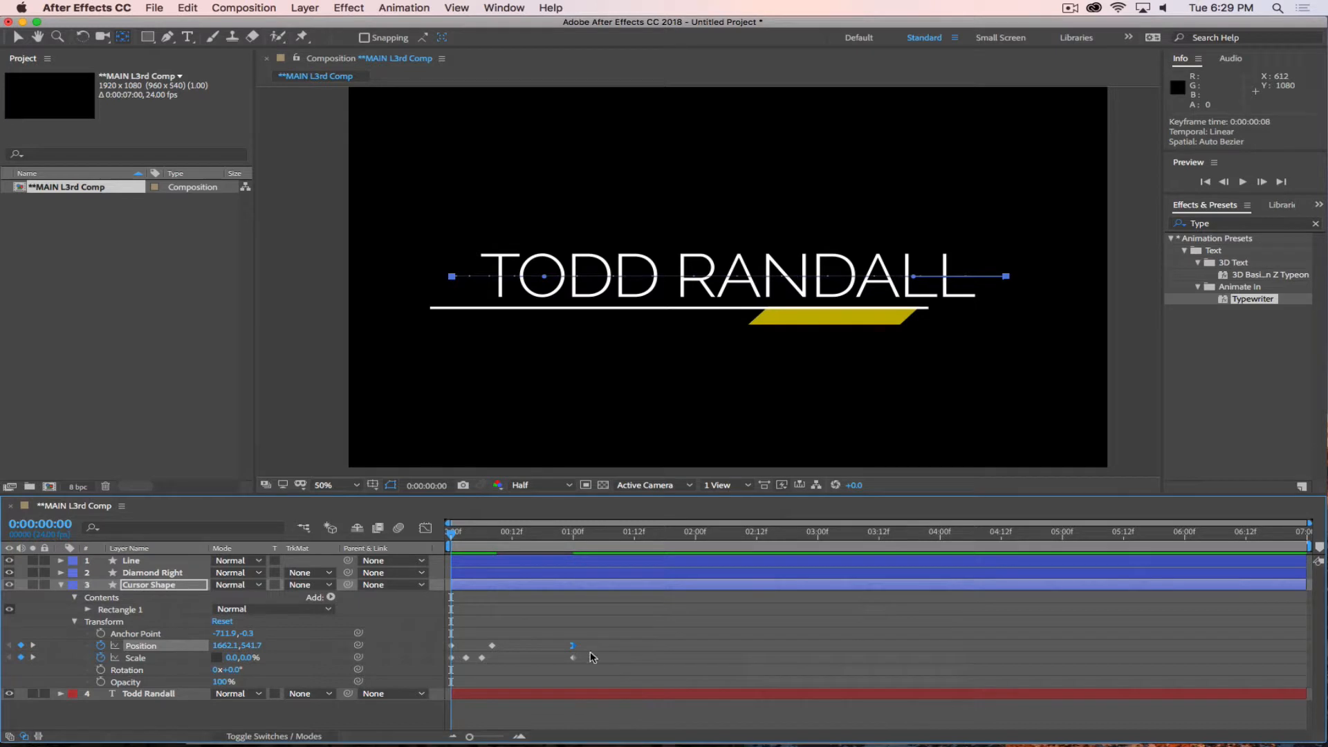
{"action": "right_click", "coordinate": [450, 648]}
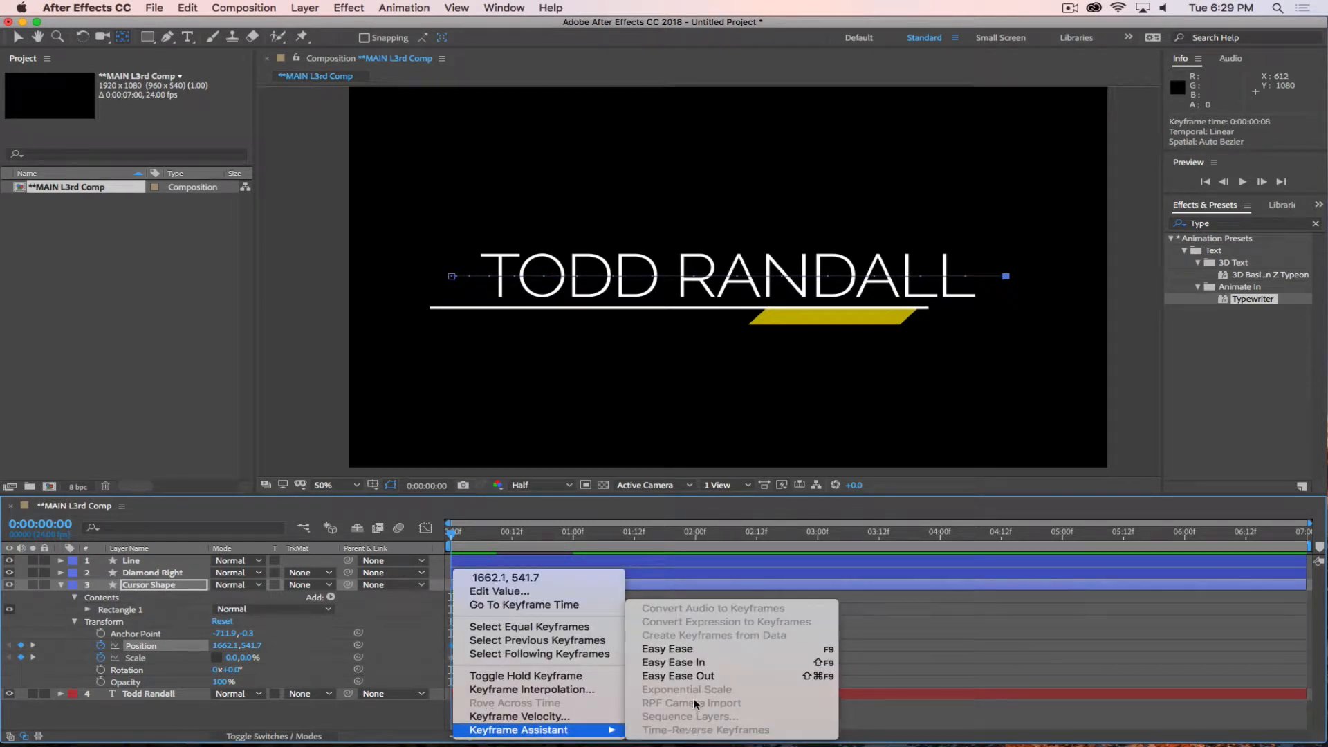
{"action": "left_click", "coordinate": [673, 651]}
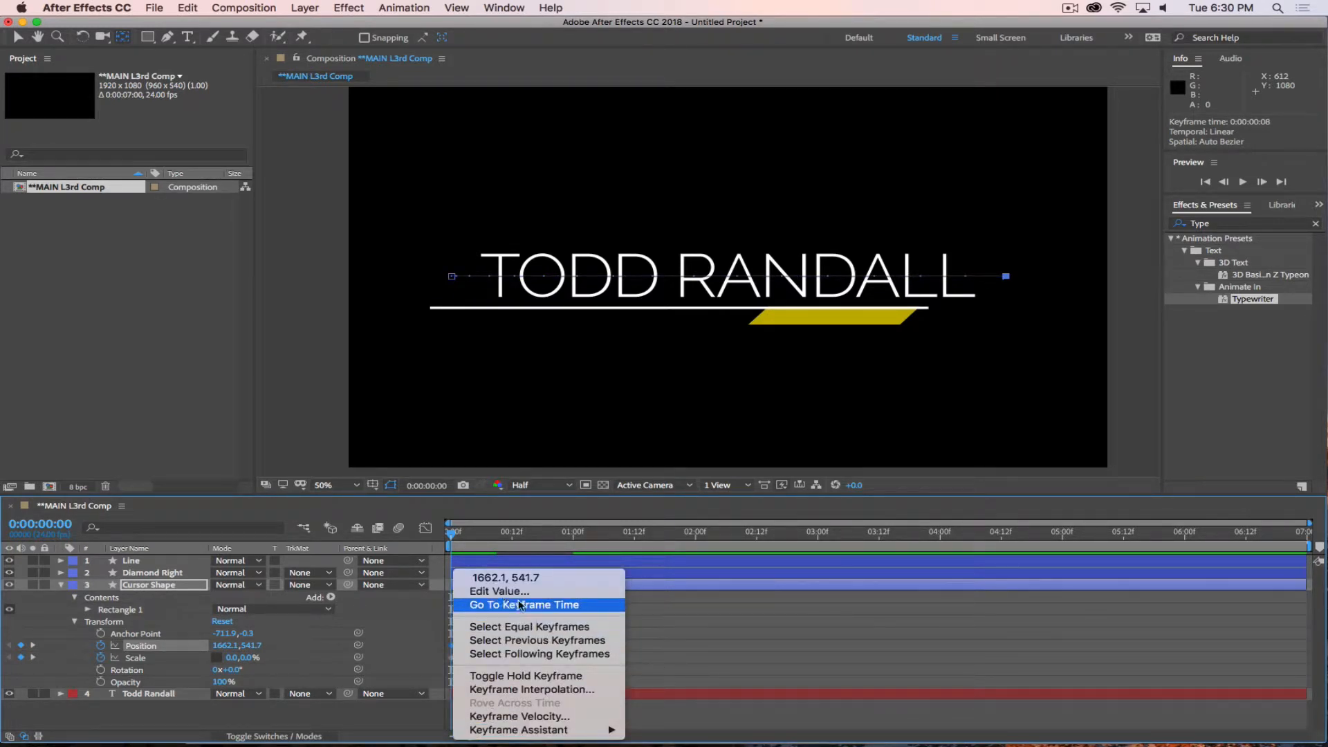
{"action": "left_click", "coordinate": [713, 595]}
Apply Easy Ease Out to the Cursor Shape's Position keyframe at 0:00:00:08 and show the Position curve in the Graph Editor.
{"action": "left_click", "coordinate": [462, 538]}
{"action": "left_click_drag", "start_coordinate": [462, 538], "coordinate": [492, 538]}
{"action": "right_click", "coordinate": [493, 646]}
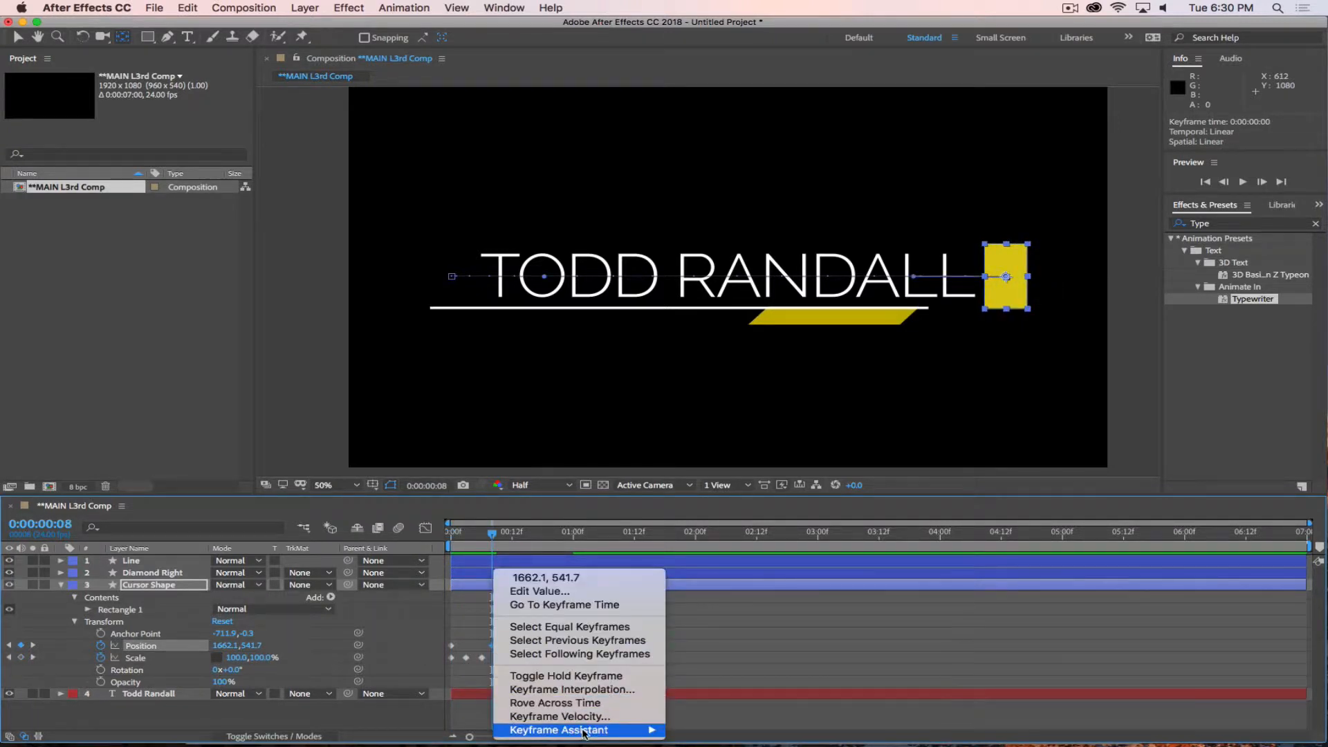
{"action": "mouse_move", "coordinate": [630, 731]}
{"action": "left_click", "coordinate": [714, 677]}
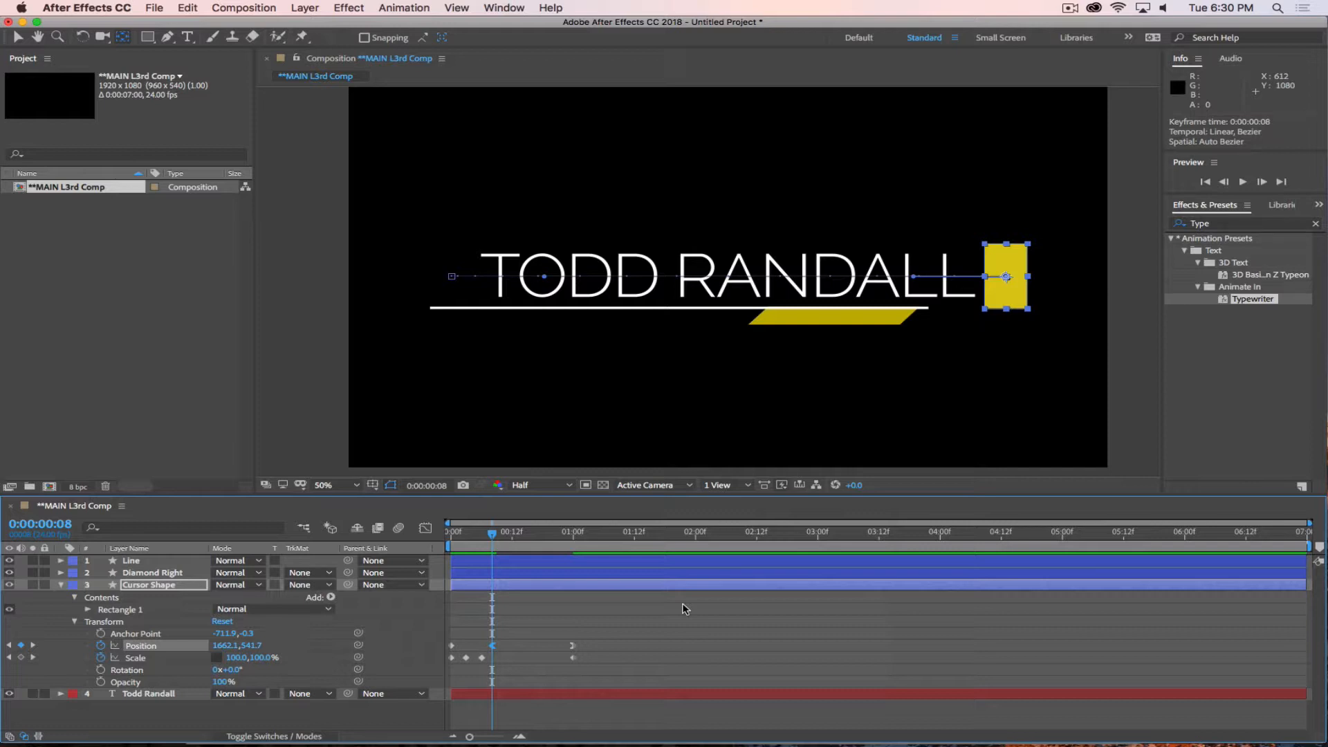
{"action": "left_click", "coordinate": [425, 529]}
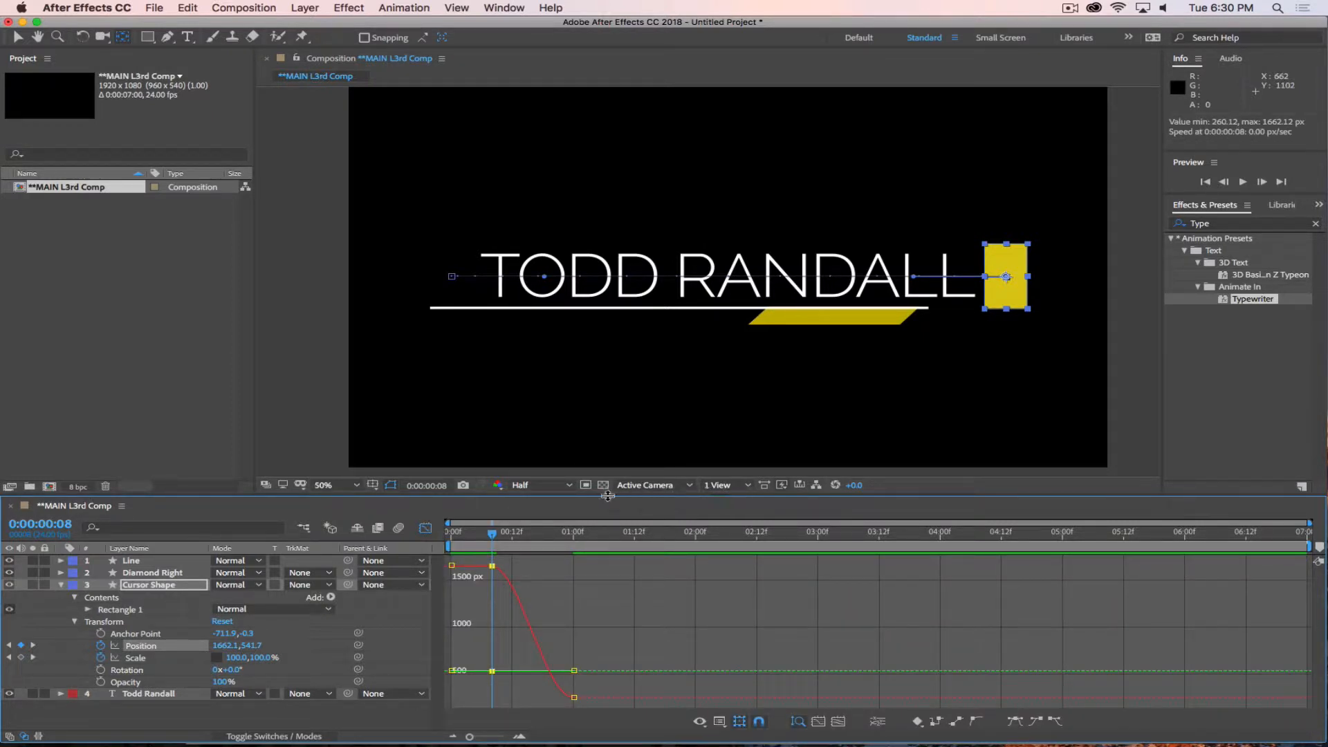
Enlarge the Graph Editor and switch the Cursor Shape's Position curve to the speed graph.
{"action": "left_click_drag", "start_coordinate": [605, 493], "coordinate": [593, 340]}
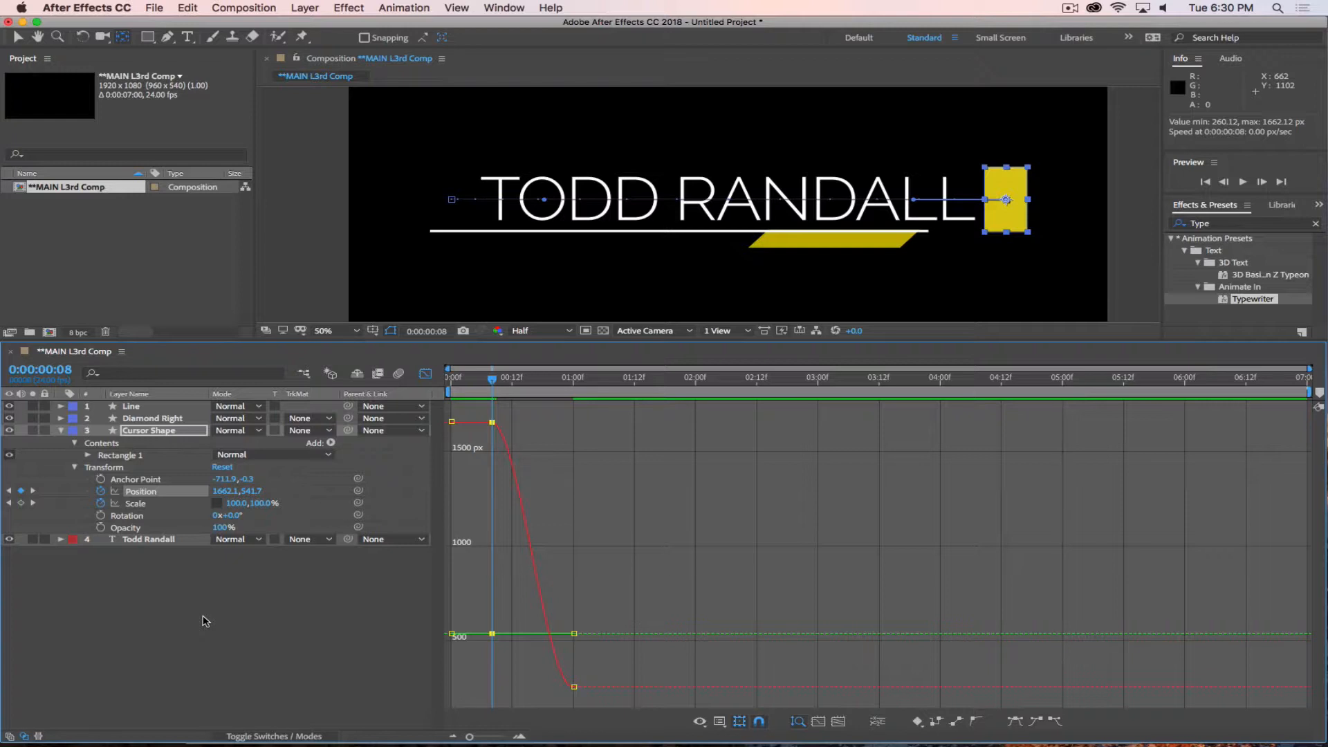
{"action": "left_click_drag", "start_coordinate": [492, 380], "coordinate": [493, 412]}
{"action": "right_click", "coordinate": [584, 468]}
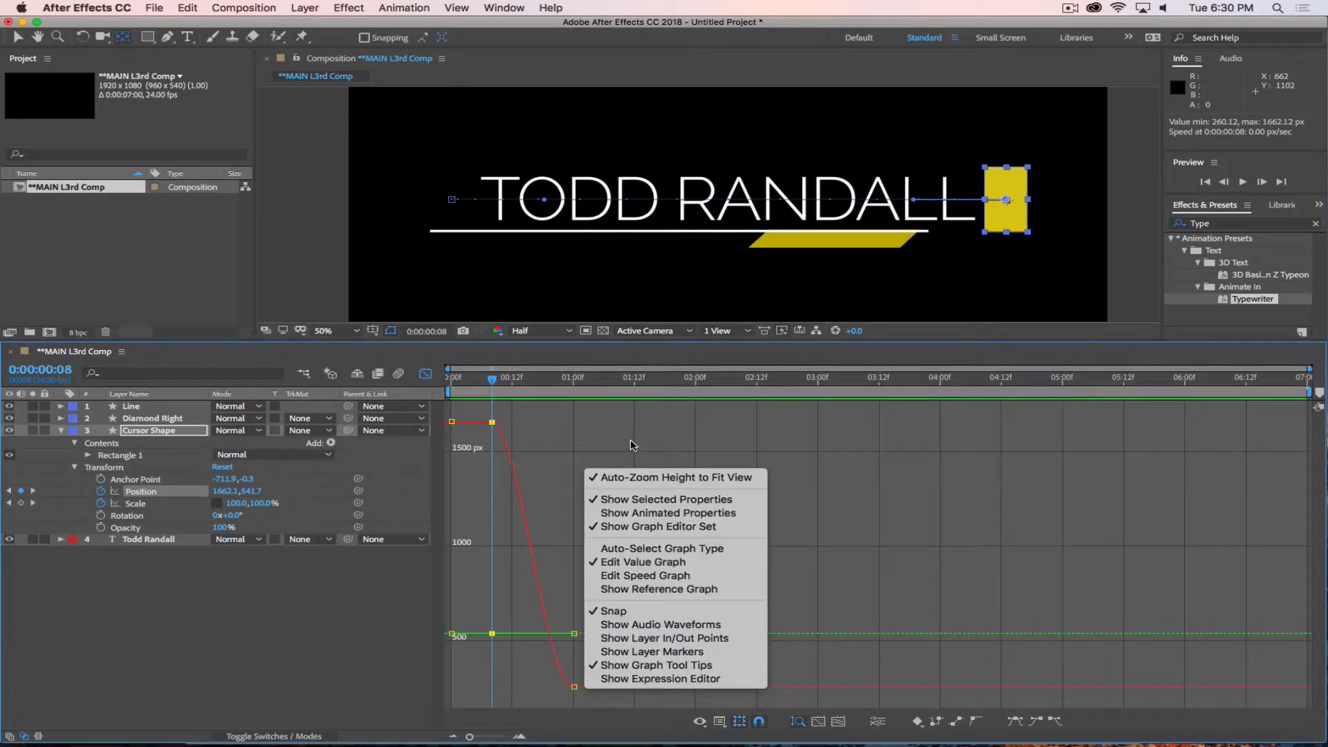
{"action": "left_click", "coordinate": [618, 576]}
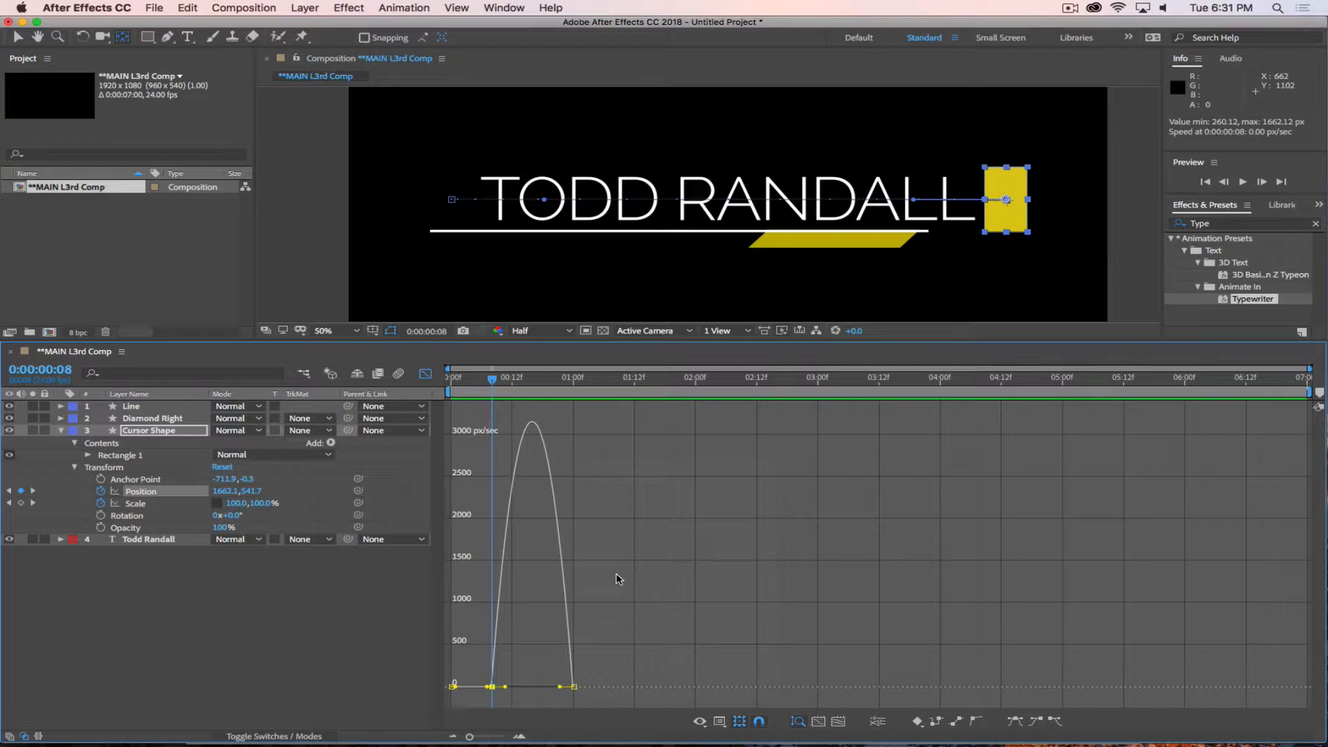
{"action": "right_click", "coordinate": [612, 477]}
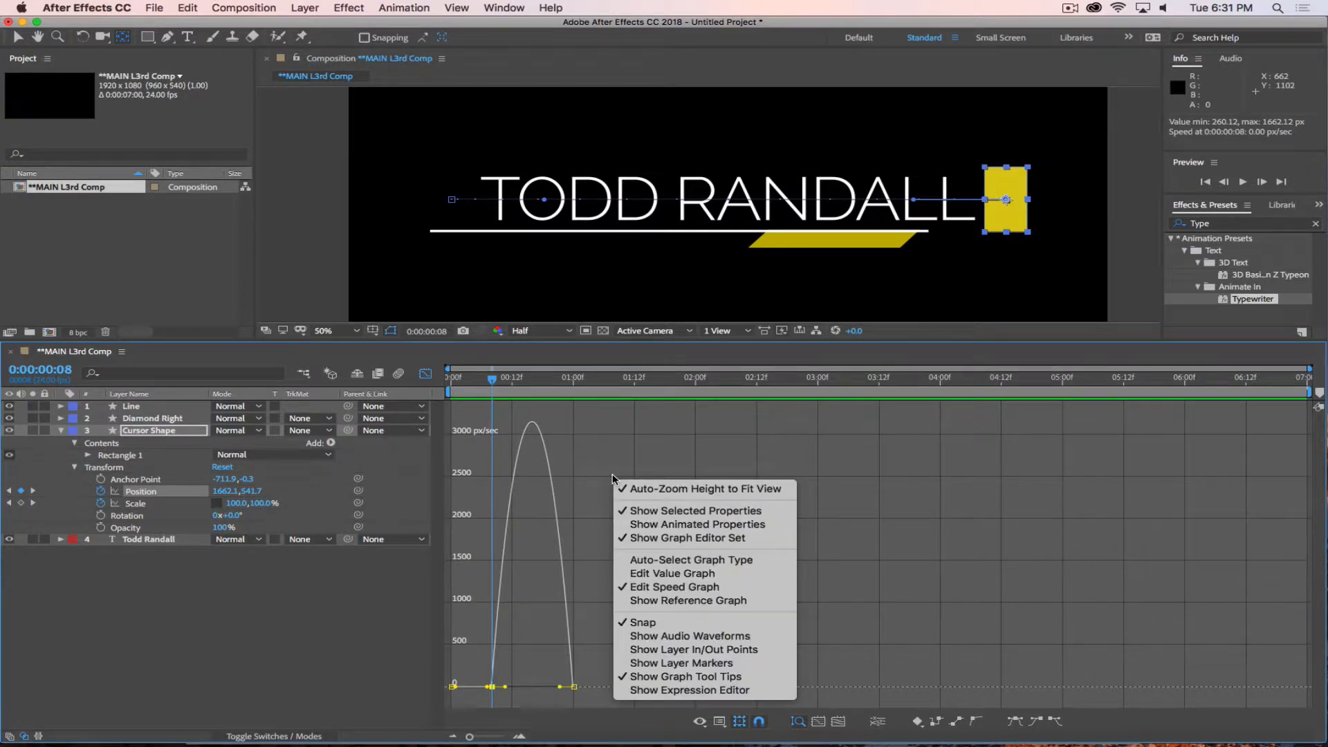
{"action": "left_click", "coordinate": [911, 560]}
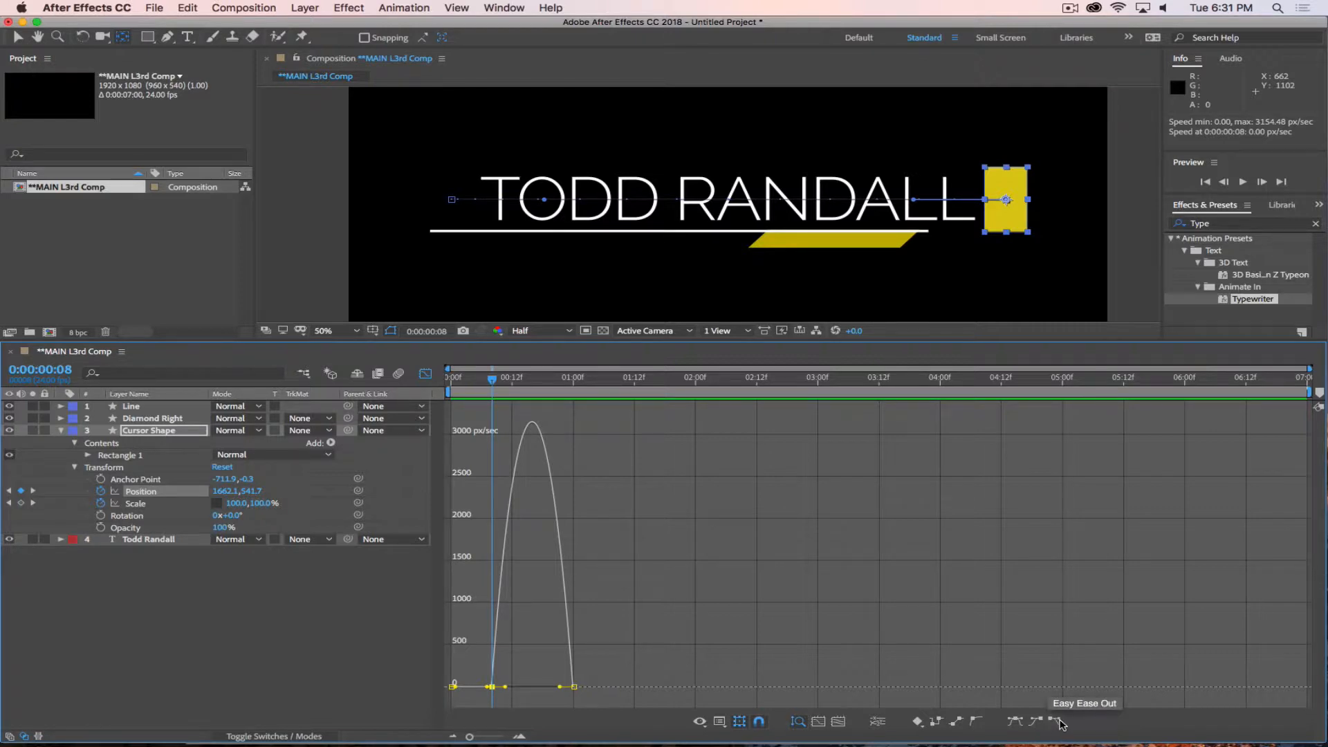
Examine how the cursor block's movement follows its speed curve between 0:00:00:08 and 0:00:00:20.
{"action": "left_click_drag", "start_coordinate": [1065, 743], "coordinate": [1059, 387]}
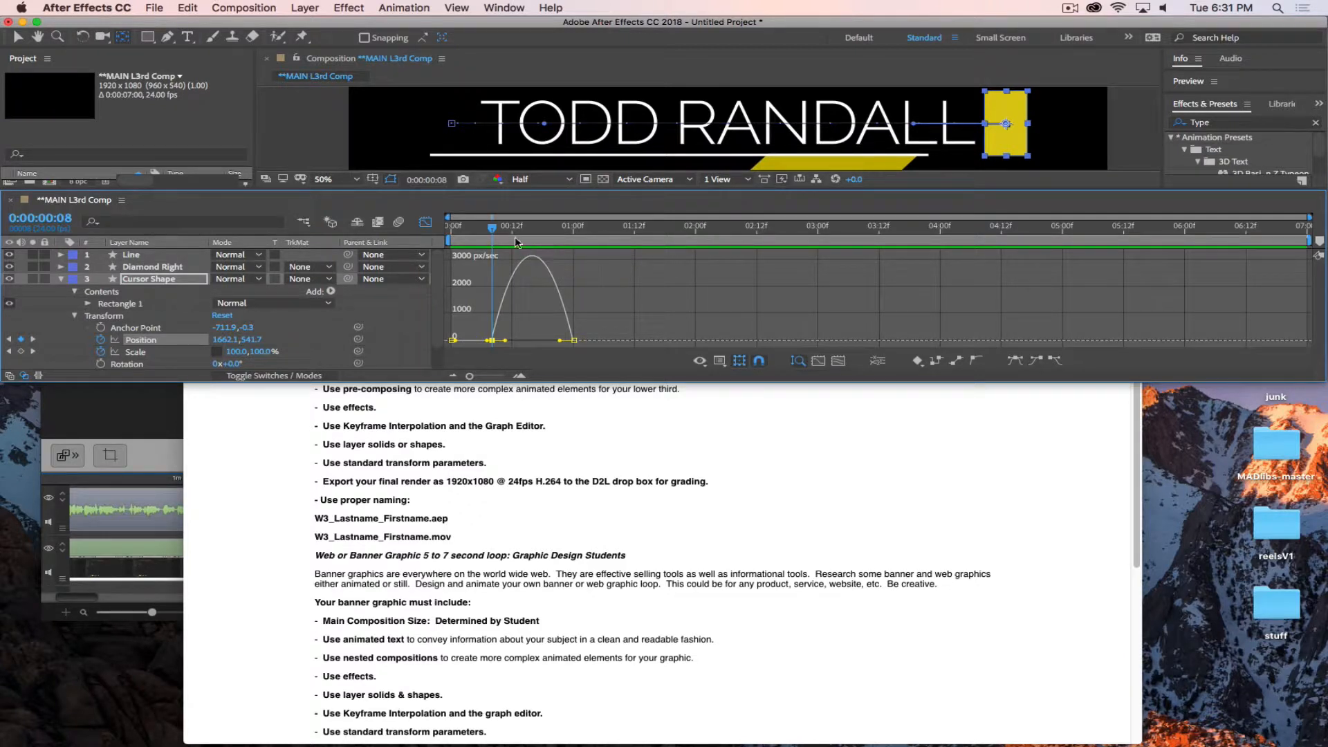
{"action": "left_click_drag", "start_coordinate": [493, 233], "coordinate": [532, 228]}
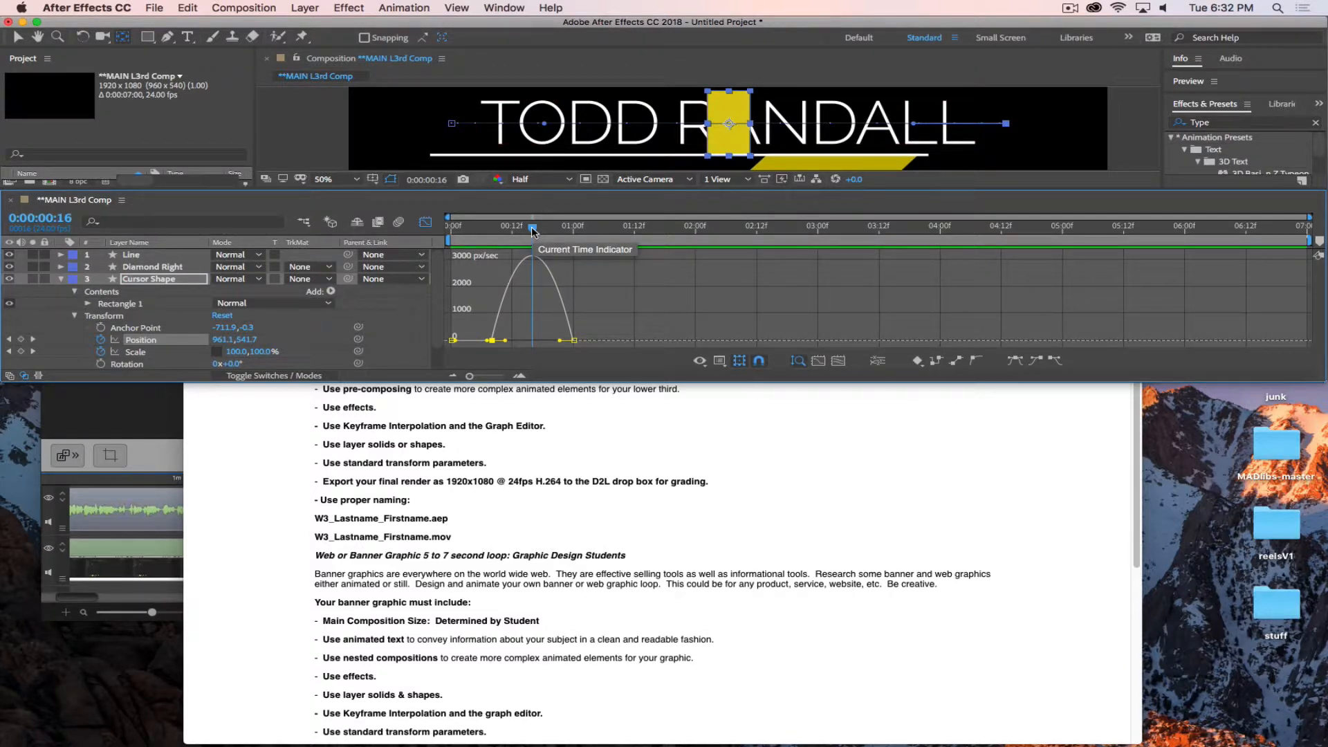
{"action": "mouse_move", "coordinate": [532, 227]}
{"action": "left_mouse_down"}
{"action": "mouse_move", "coordinate": [581, 234]}
{"action": "mouse_move", "coordinate": [489, 240]}
{"action": "mouse_move", "coordinate": [552, 241]}
{"action": "left_mouse_up"}
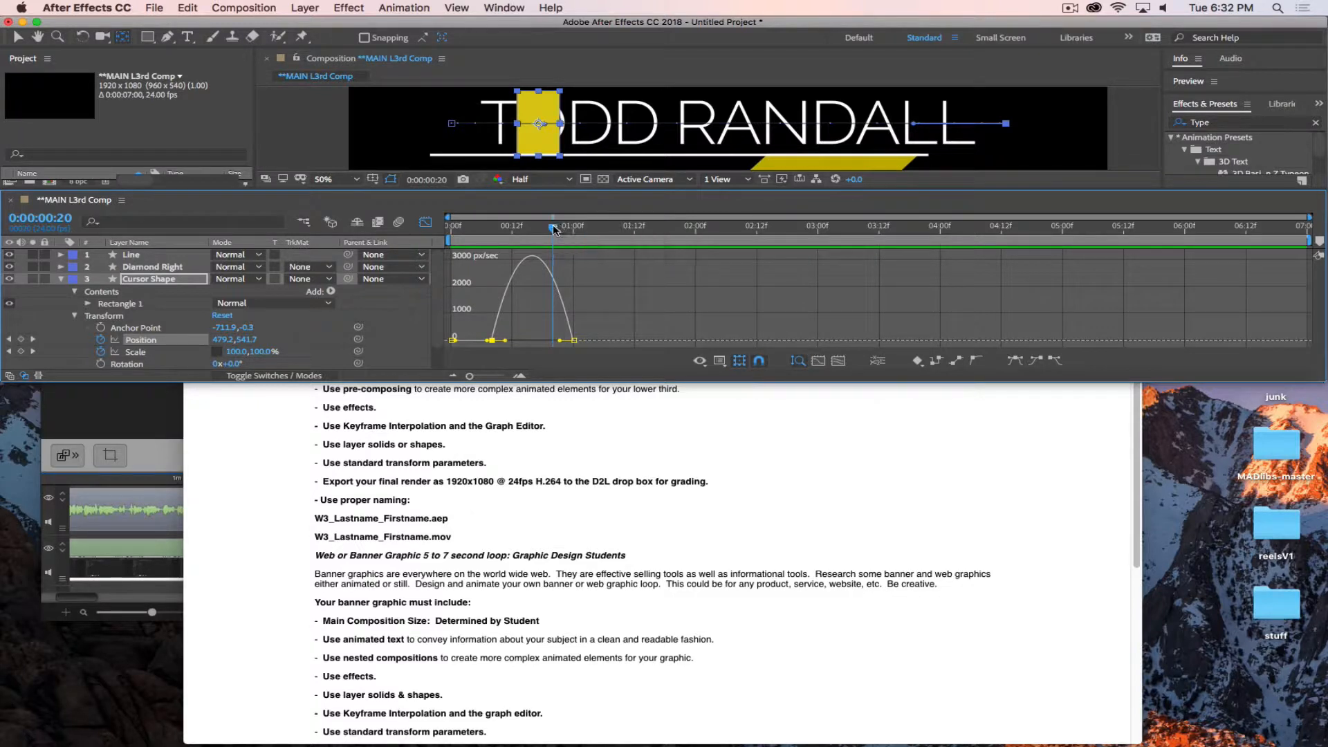
{"action": "left_click_drag", "start_coordinate": [559, 229], "coordinate": [500, 238]}
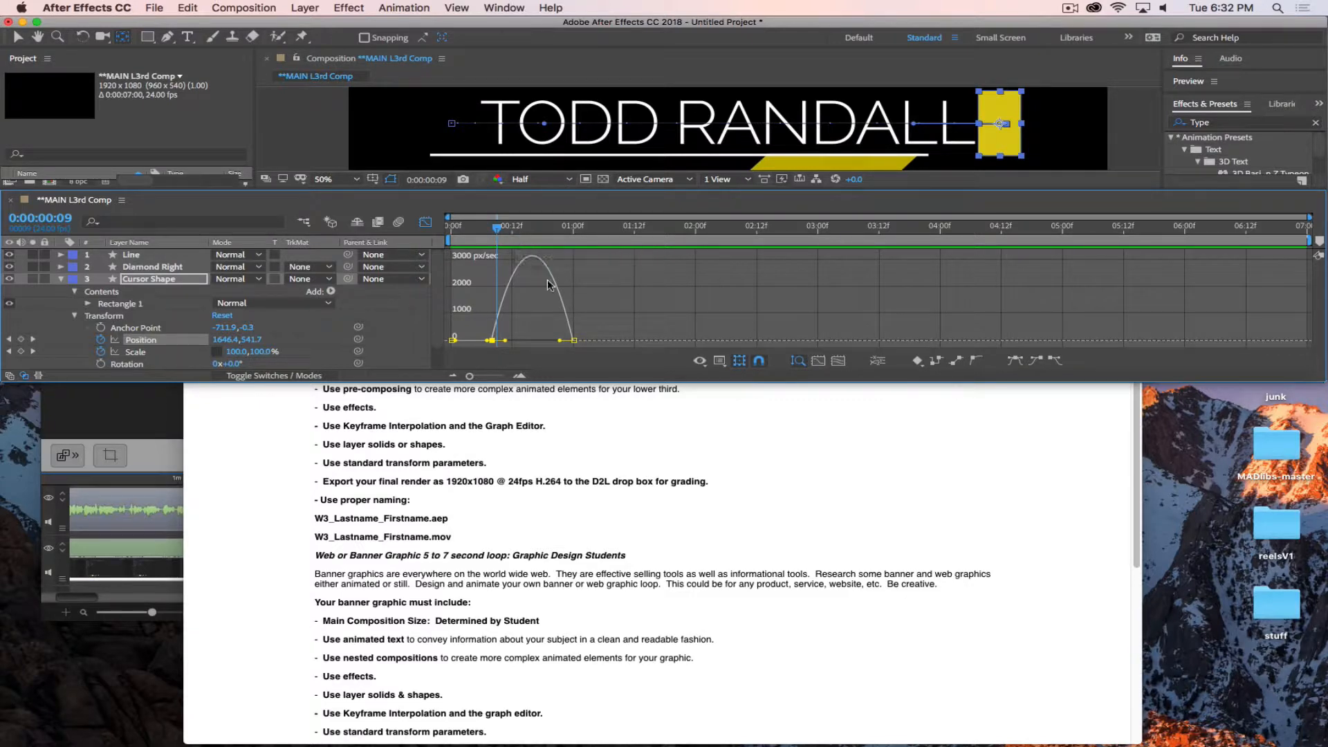
{"action": "left_click_drag", "start_coordinate": [571, 382], "coordinate": [578, 568]}
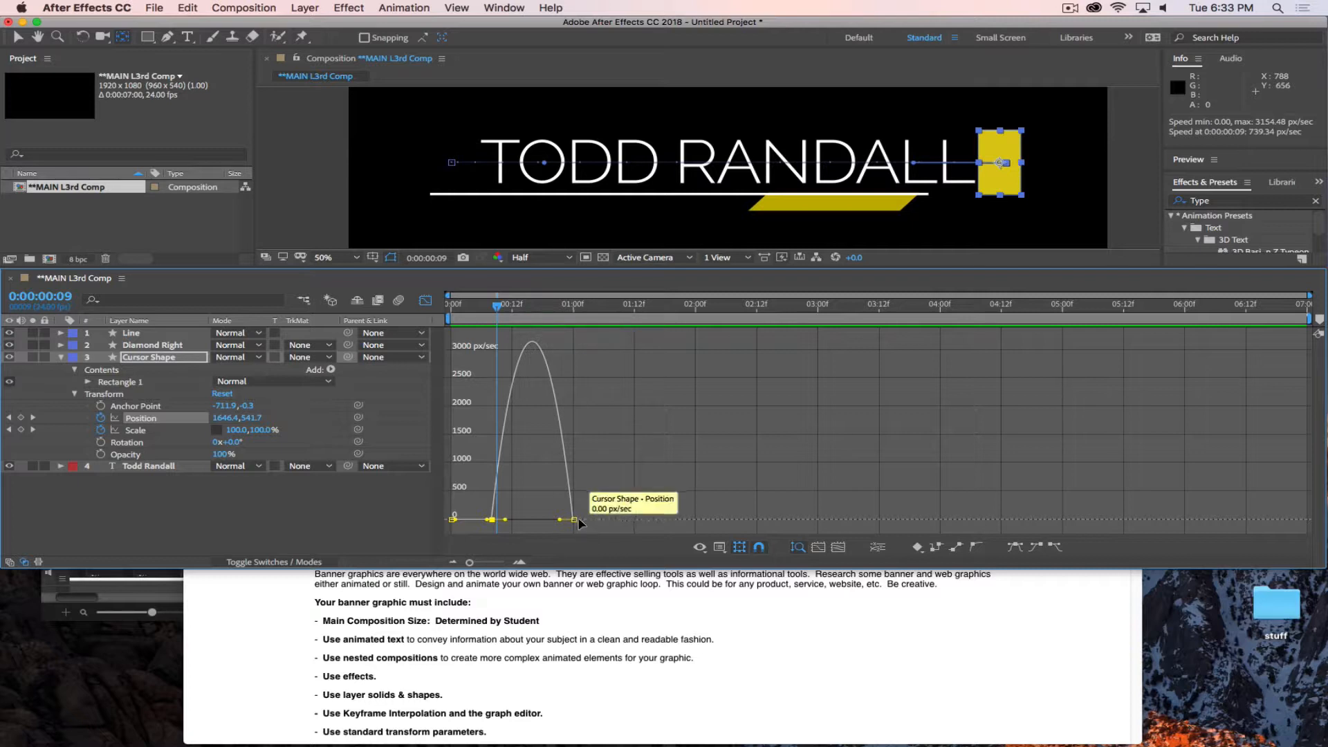
End the work area at 0:00:01:12 and preview the cursor animation.
{"action": "left_click_drag", "start_coordinate": [497, 308], "coordinate": [637, 348]}
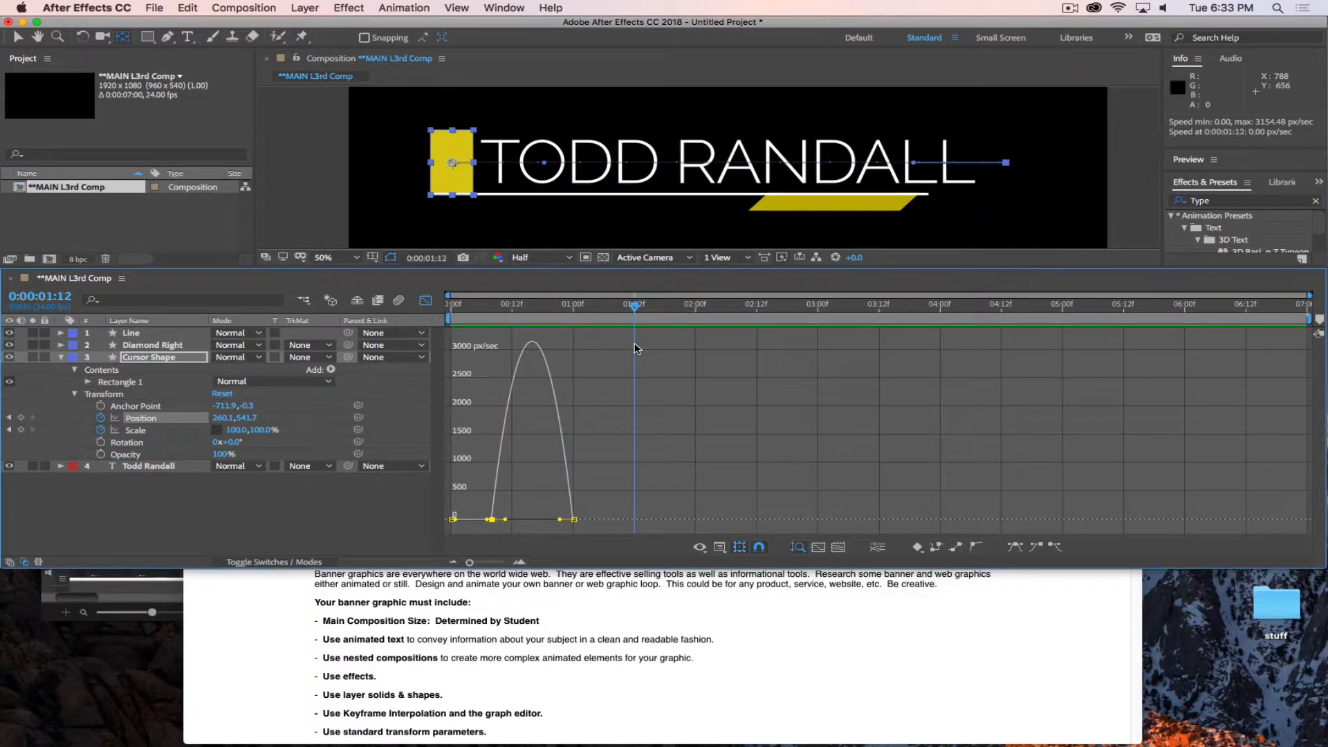
{"action": "key", "text": "n"}
{"action": "key", "text": "space"}
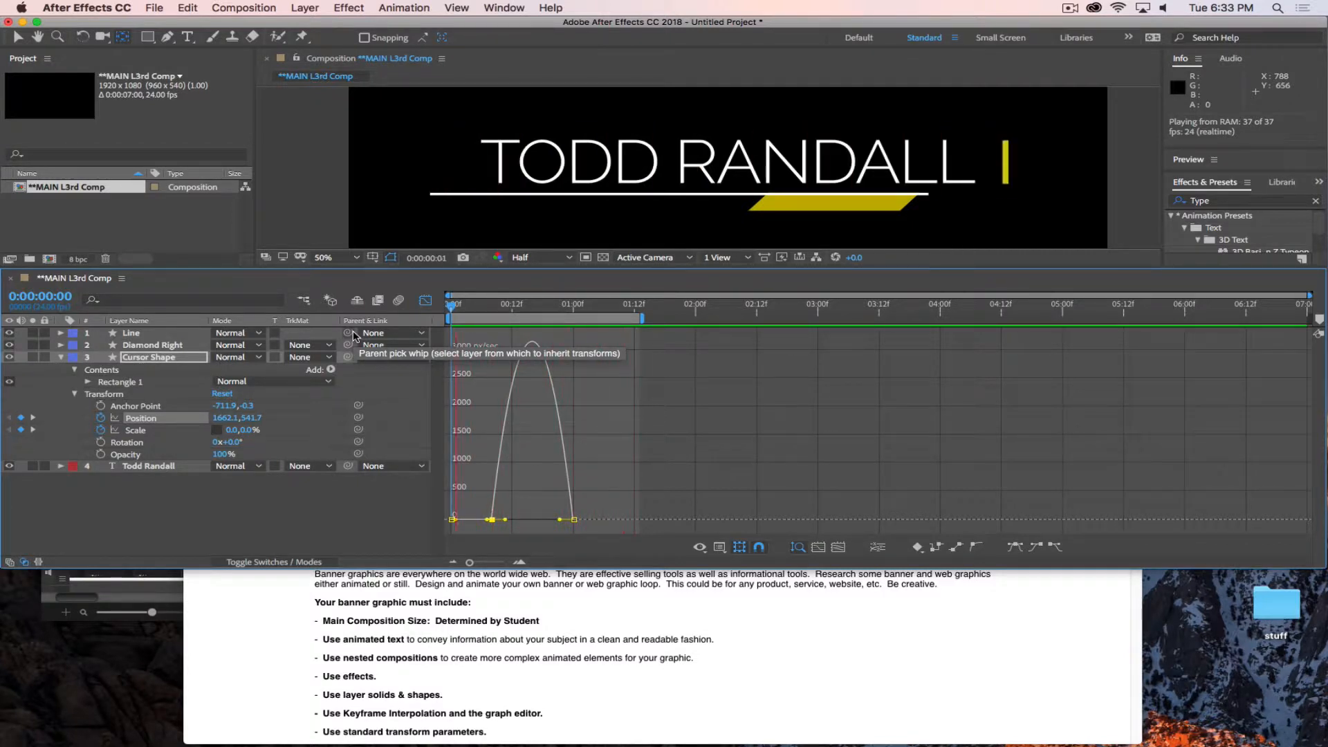
{"action": "key", "text": "space"}
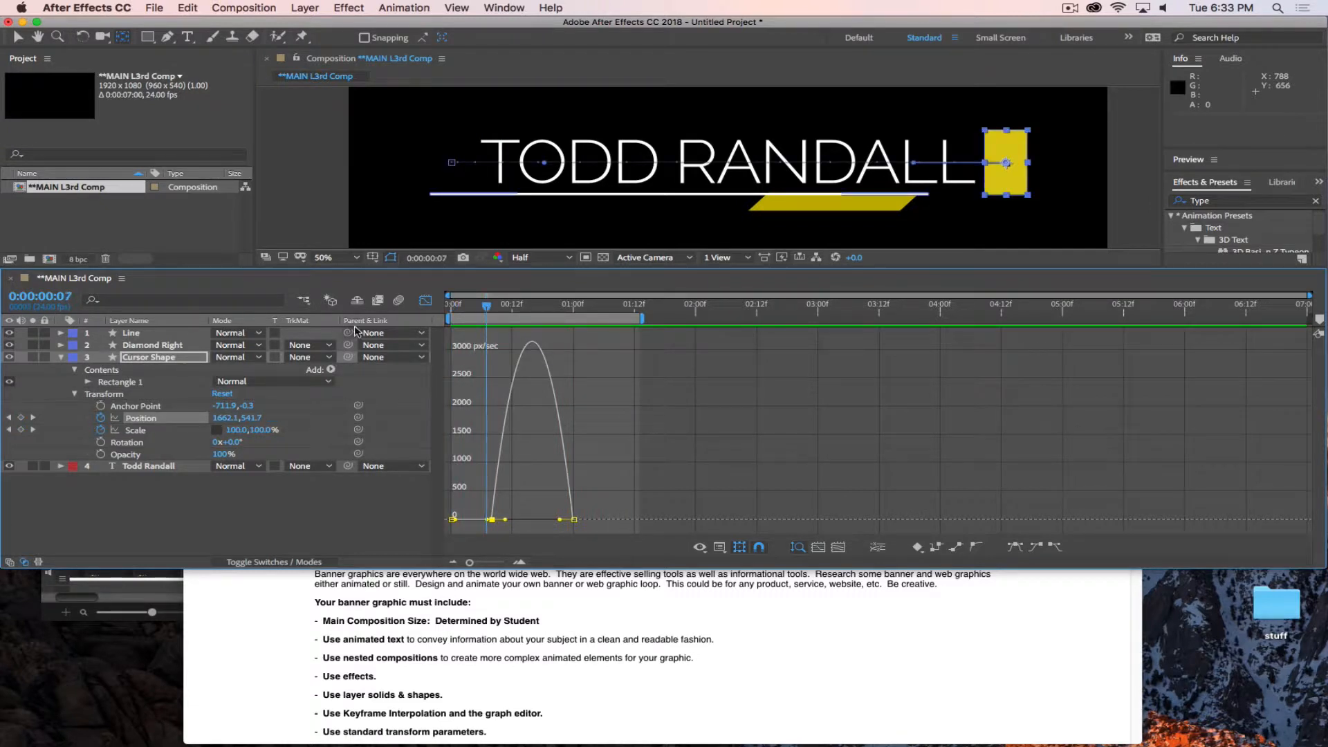
Set the outgoing velocity influence of the Cursor Shape's Position keyframe at 0:00:00:08 to 70%.
{"action": "left_click_drag", "start_coordinate": [488, 306], "coordinate": [495, 334]}
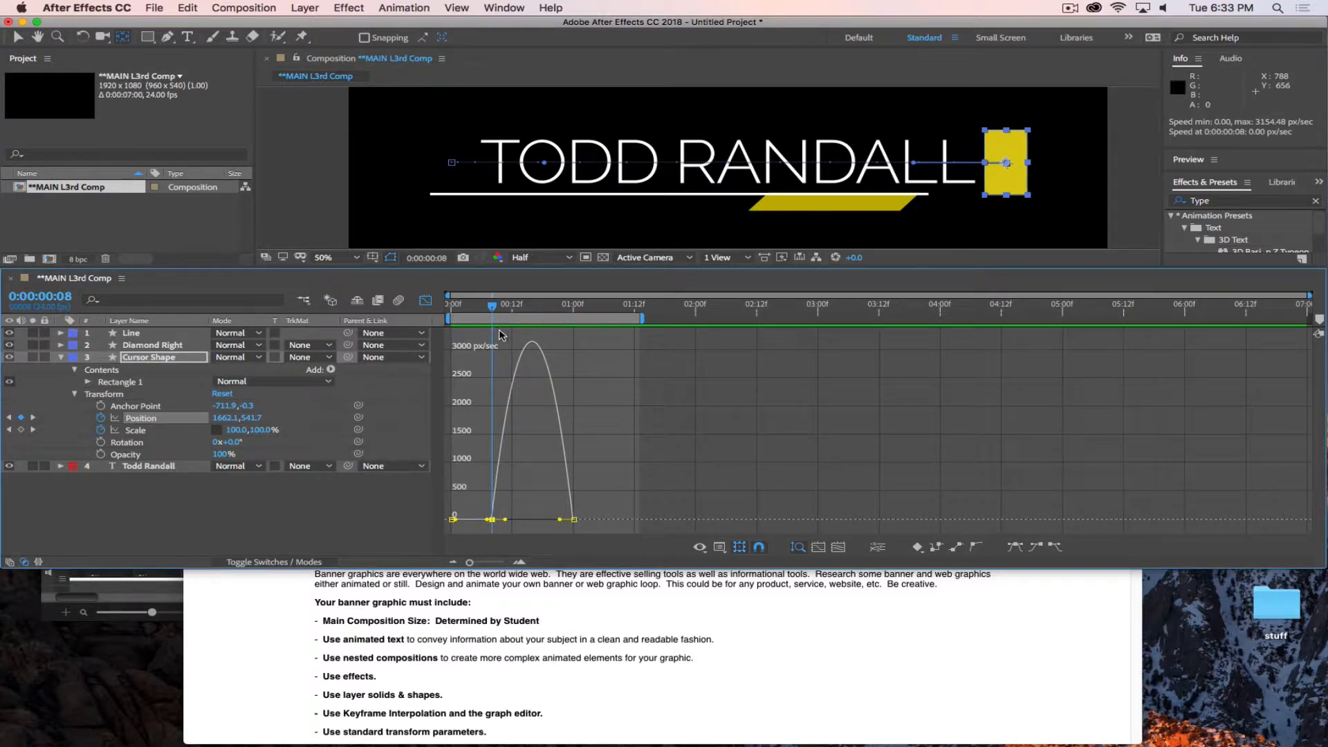
{"action": "double_click", "coordinate": [495, 524]}
{"action": "left_click_drag", "start_coordinate": [676, 217], "coordinate": [661, 78]}
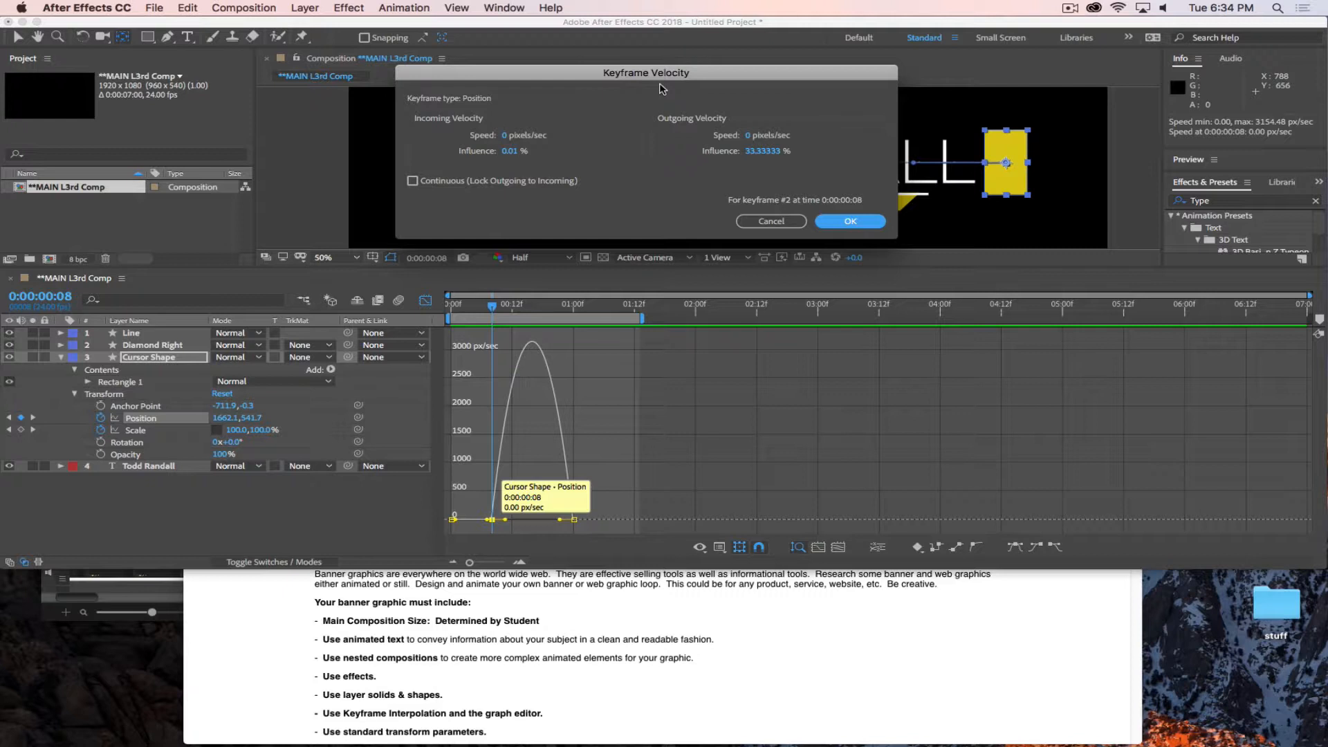
{"action": "left_click_drag", "start_coordinate": [587, 76], "coordinate": [602, 70]}
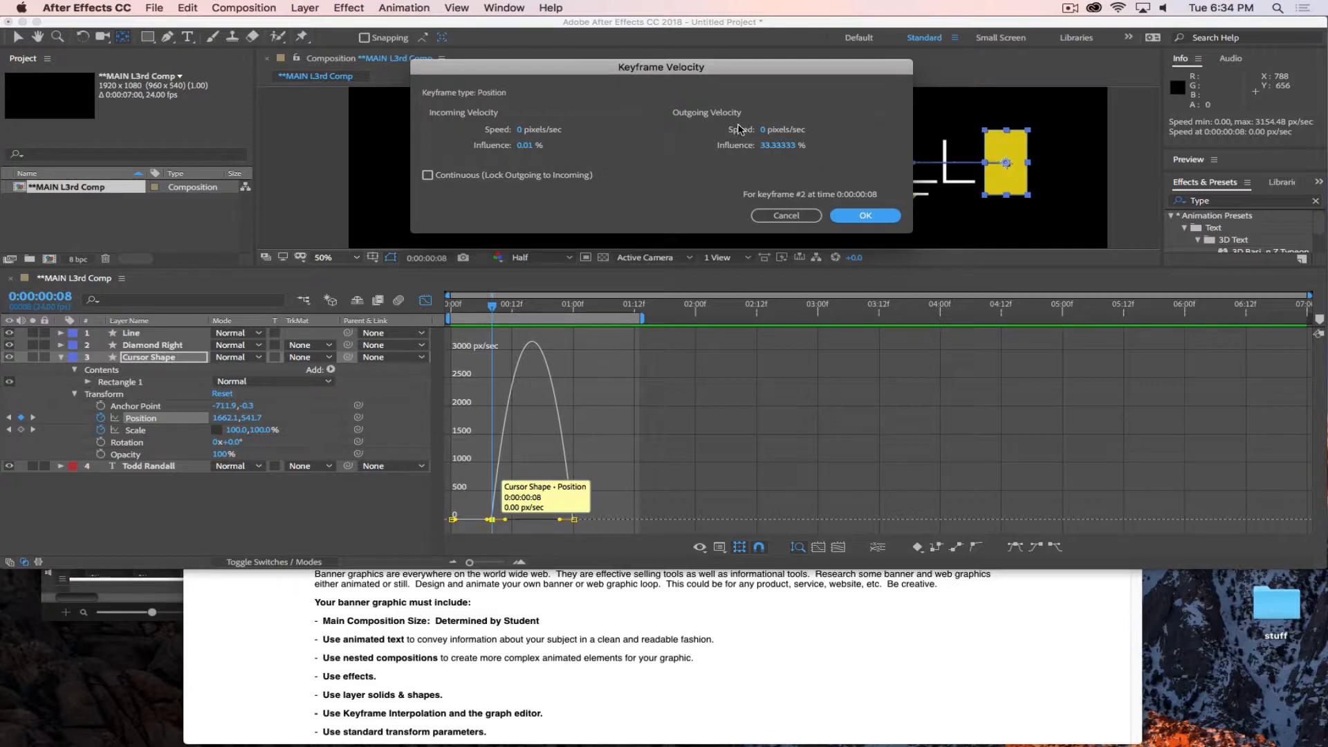
{"action": "left_click", "coordinate": [779, 146]}
{"action": "type", "text": "70"}
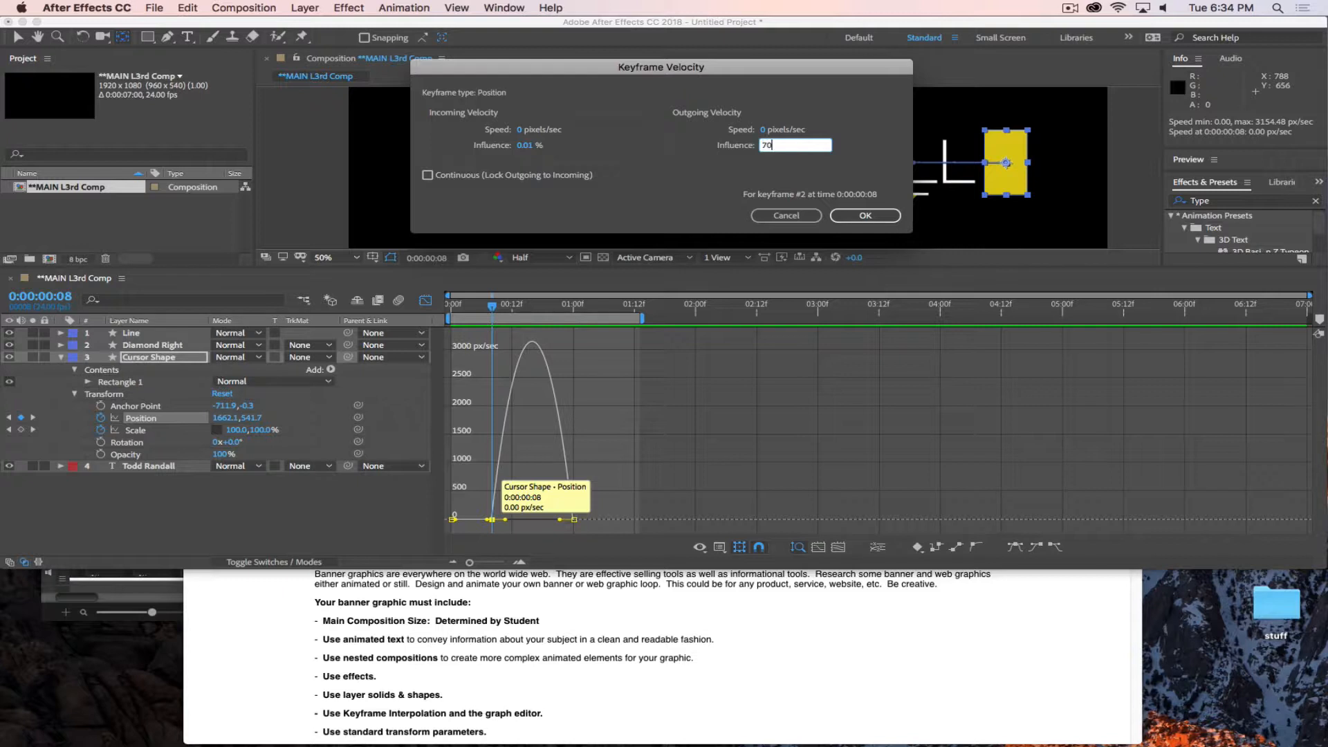
{"action": "left_click", "coordinate": [865, 218]}
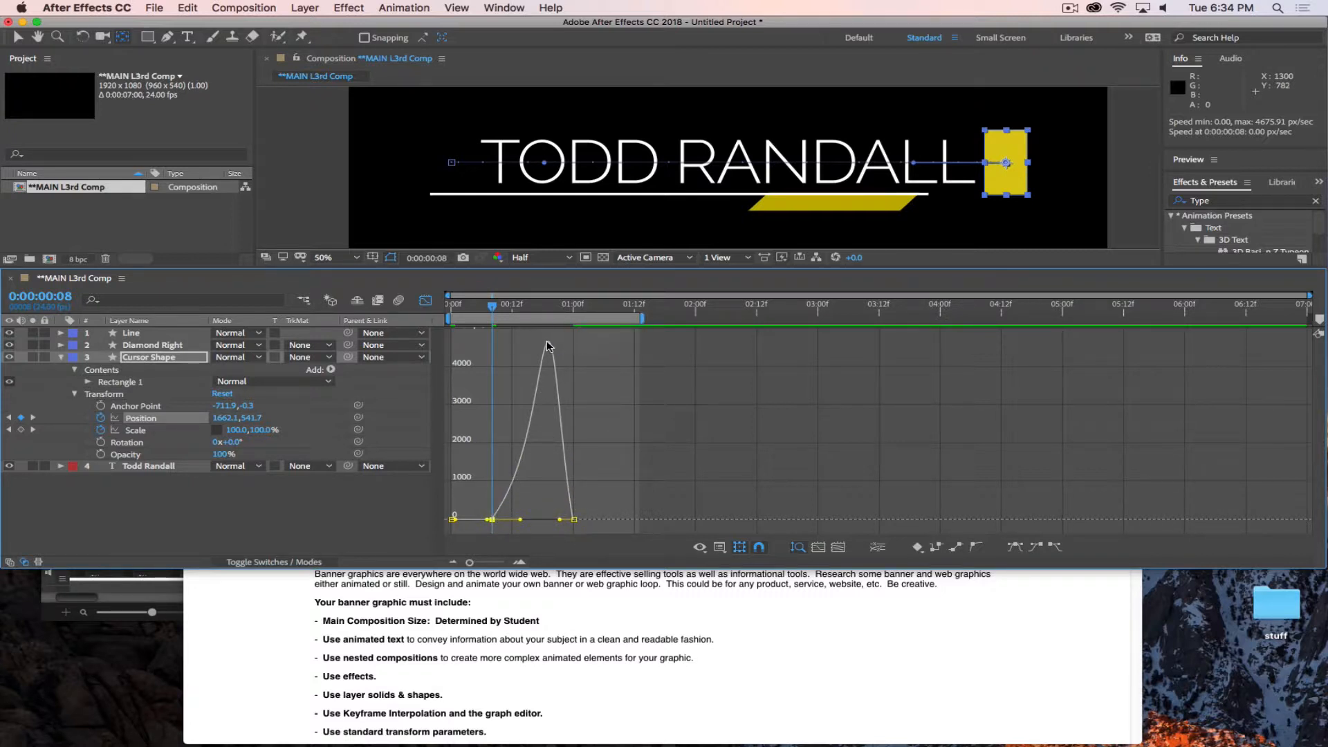
Set the incoming velocity influence of the Cursor Shape's Position keyframe at 0:00:01:00 to 70%.
{"action": "mouse_move", "coordinate": [574, 521]}
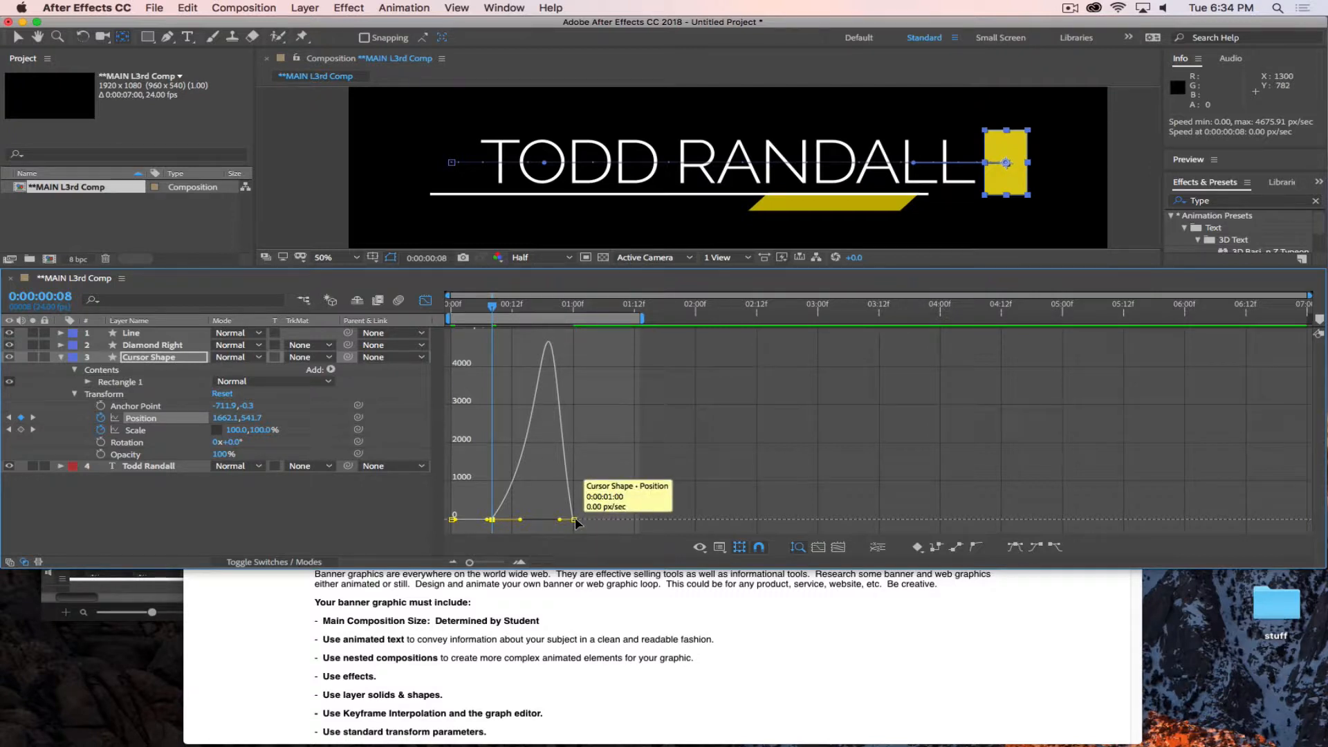
{"action": "double_click", "coordinate": [574, 519]}
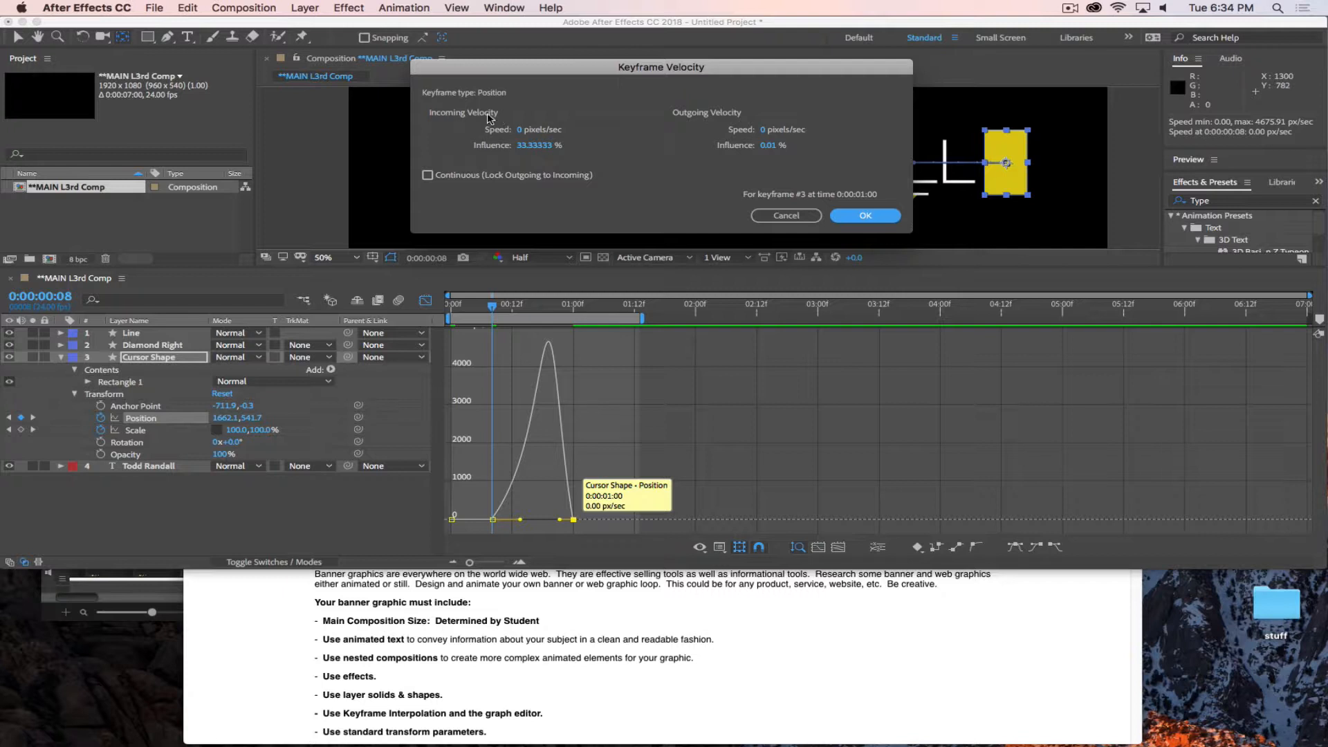
{"action": "left_click", "coordinate": [529, 145]}
{"action": "type", "text": "80"}
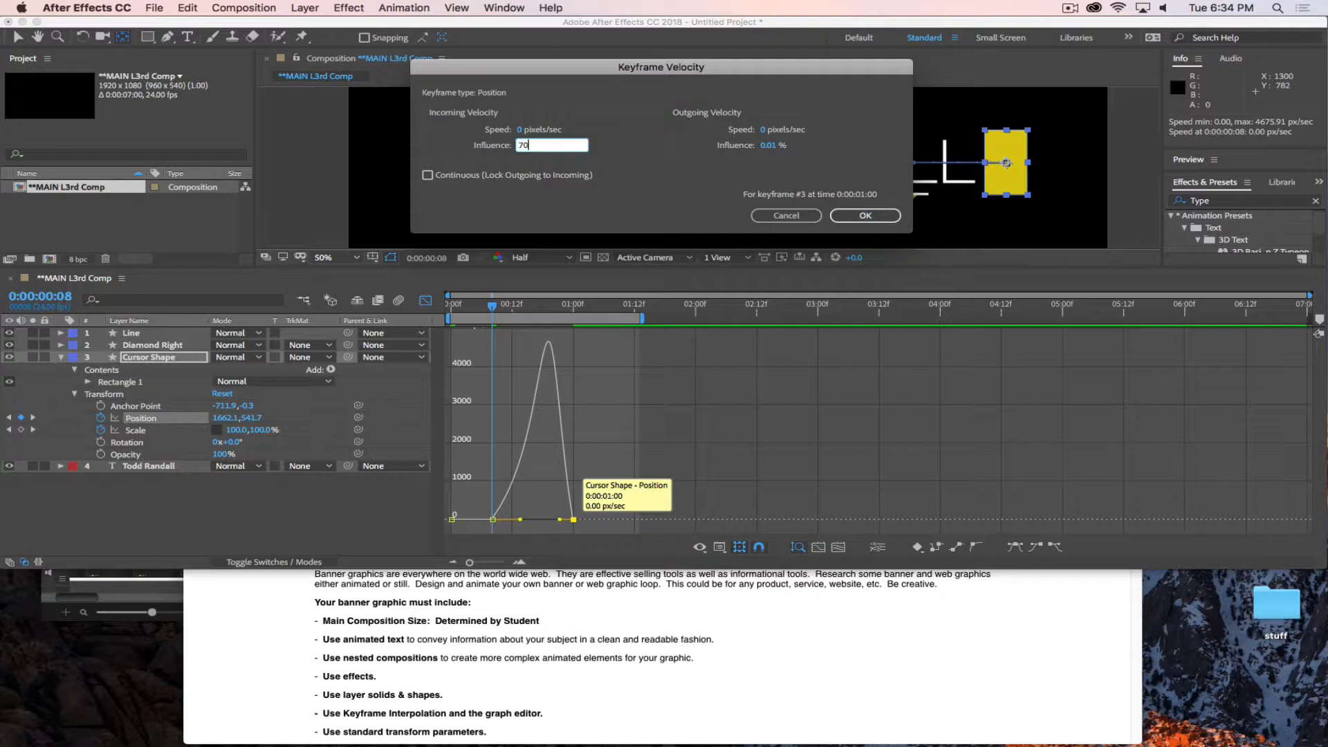
{"action": "key", "text": "Return"}
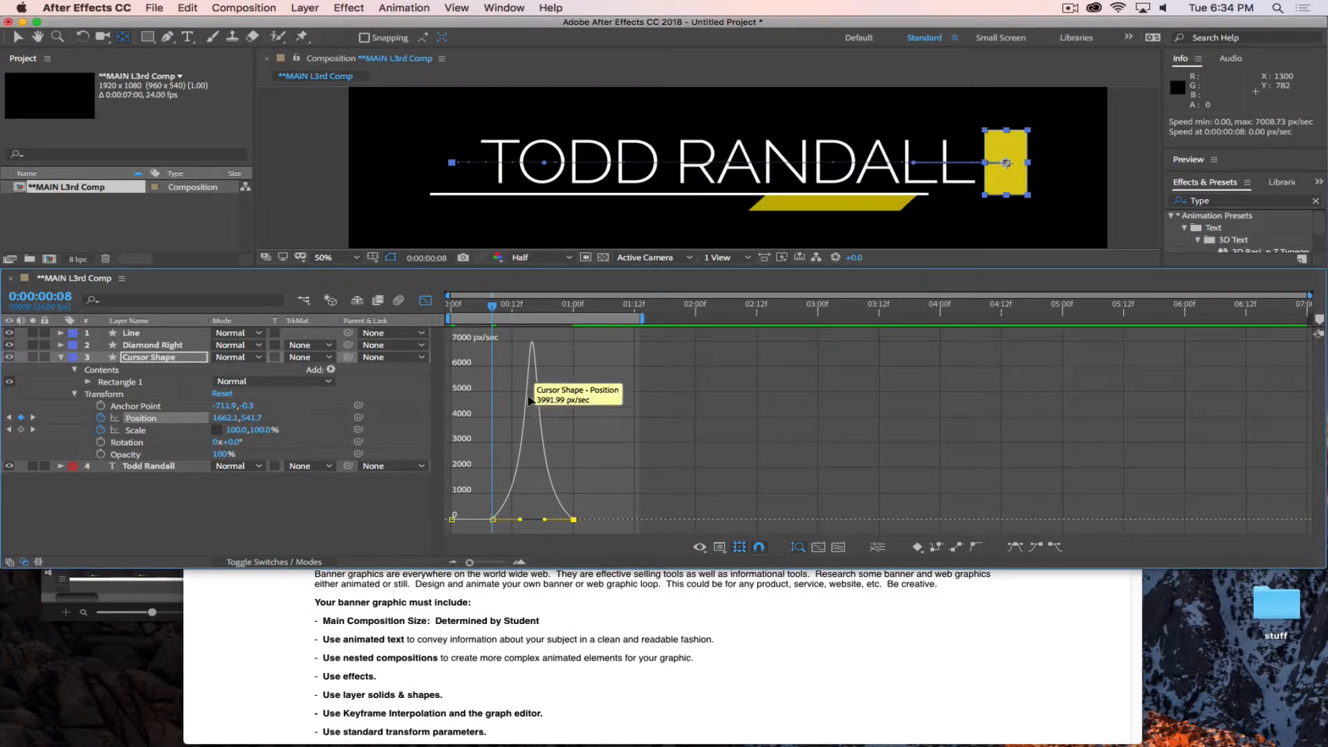
Preview the cursor block's adjusted easing from 0:00:00:00 across the work area.
{"action": "left_click_drag", "start_coordinate": [482, 315], "coordinate": [450, 311]}
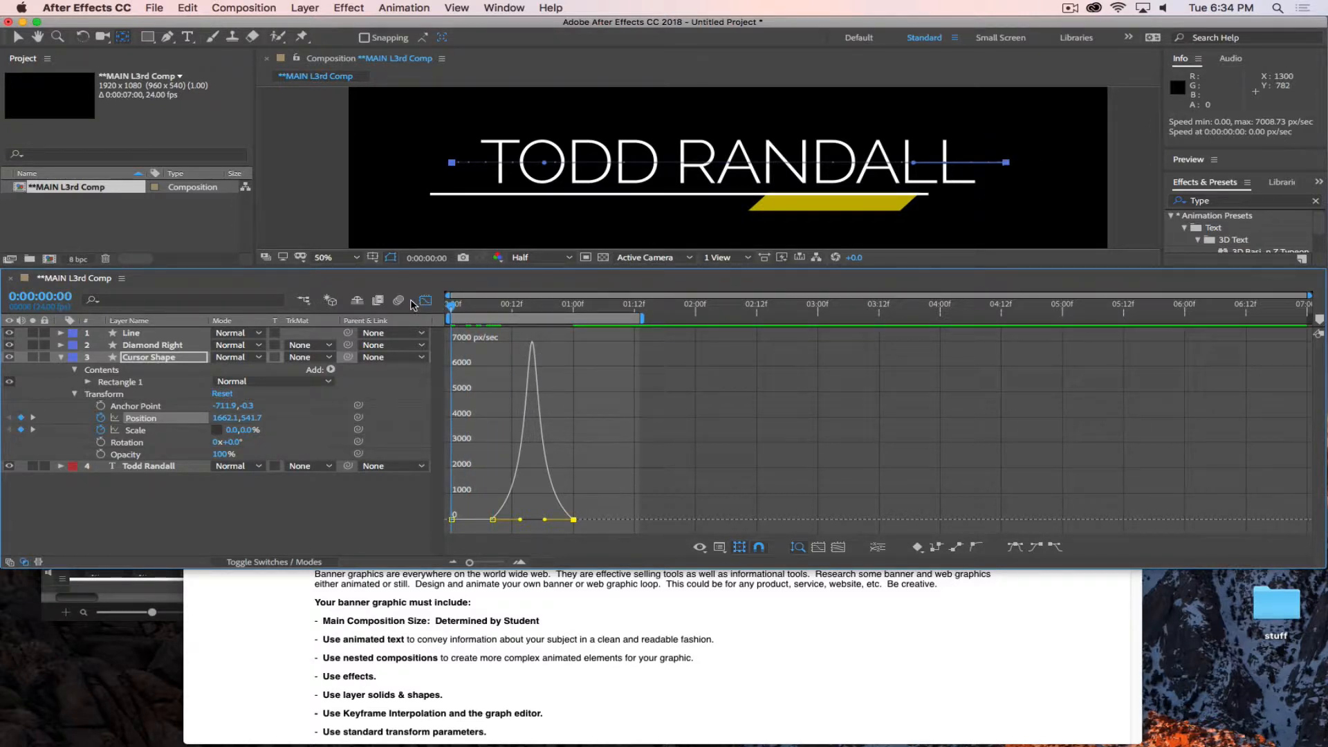
{"action": "key", "text": "space"}
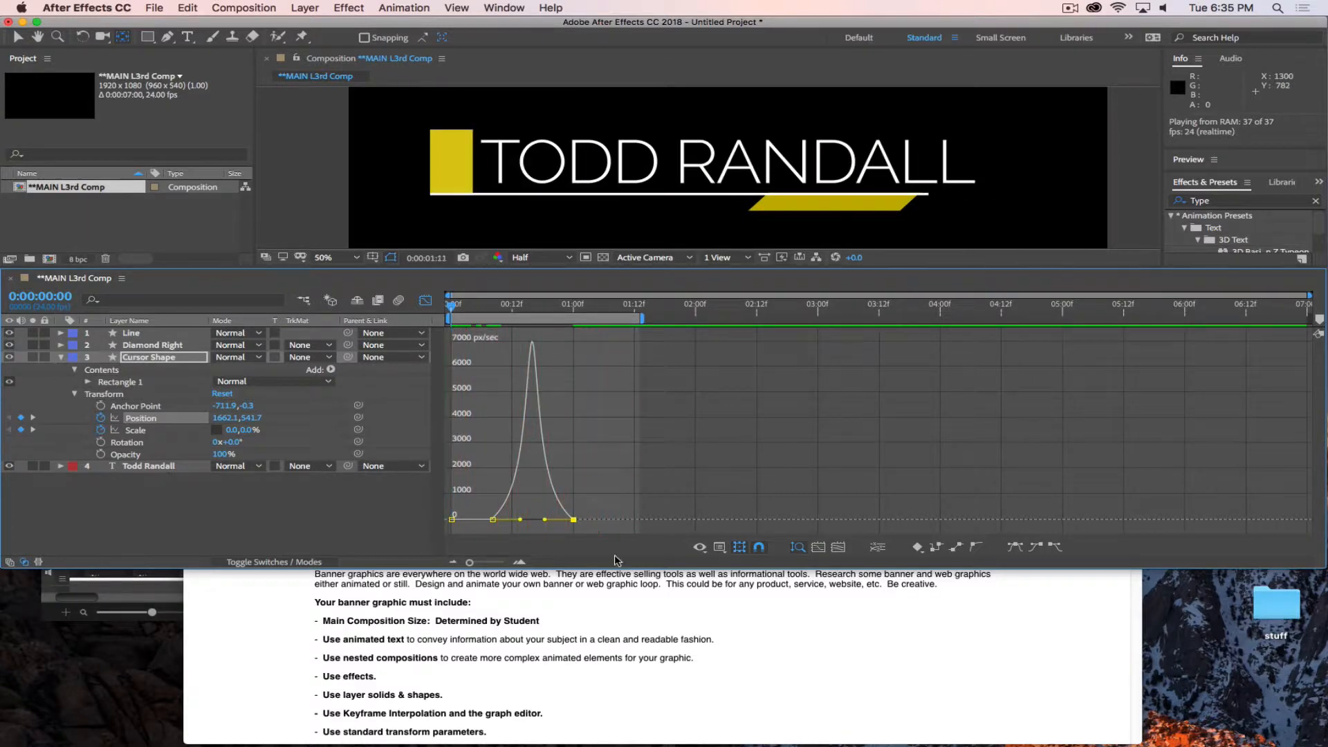
{"action": "key", "text": "space"}
Create a new composition with the HDTV 1080 24 preset and a 0:00:07:00 duration.
{"action": "double_click", "coordinate": [634, 567]}
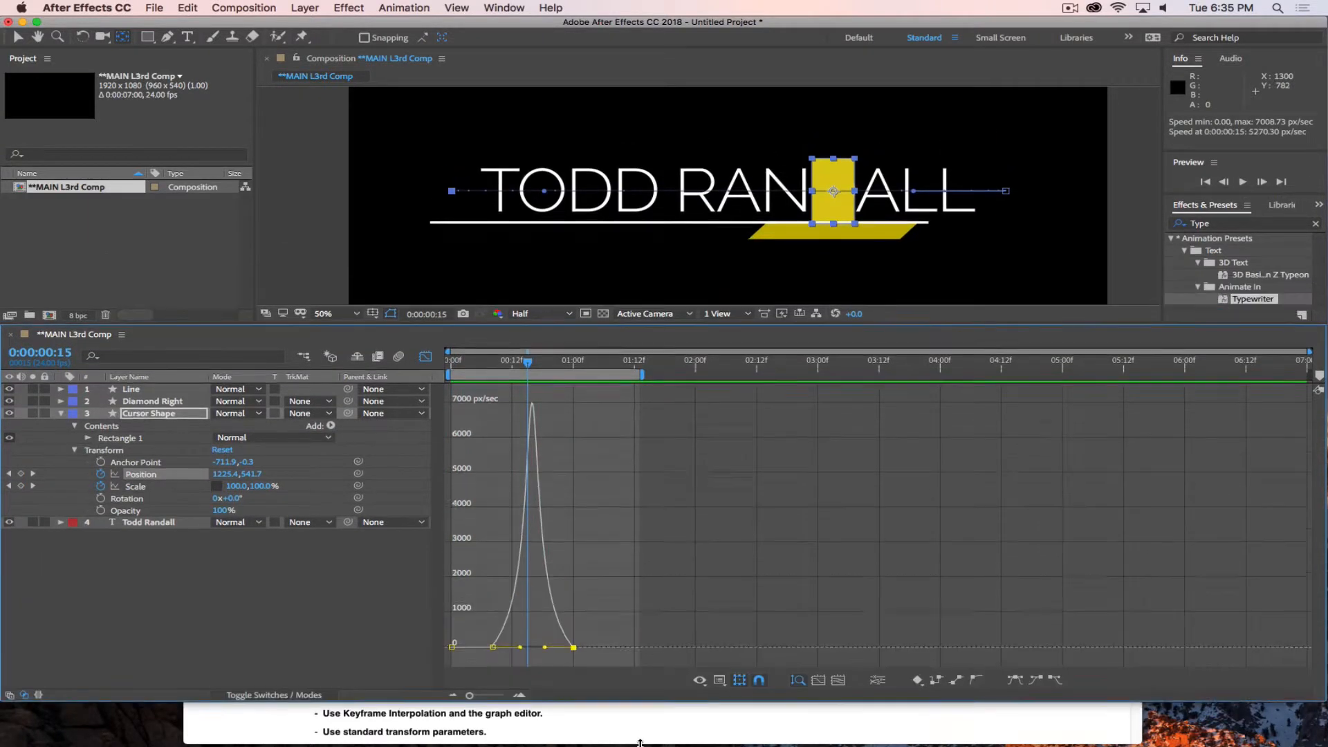
{"action": "left_click", "coordinate": [245, 9]}
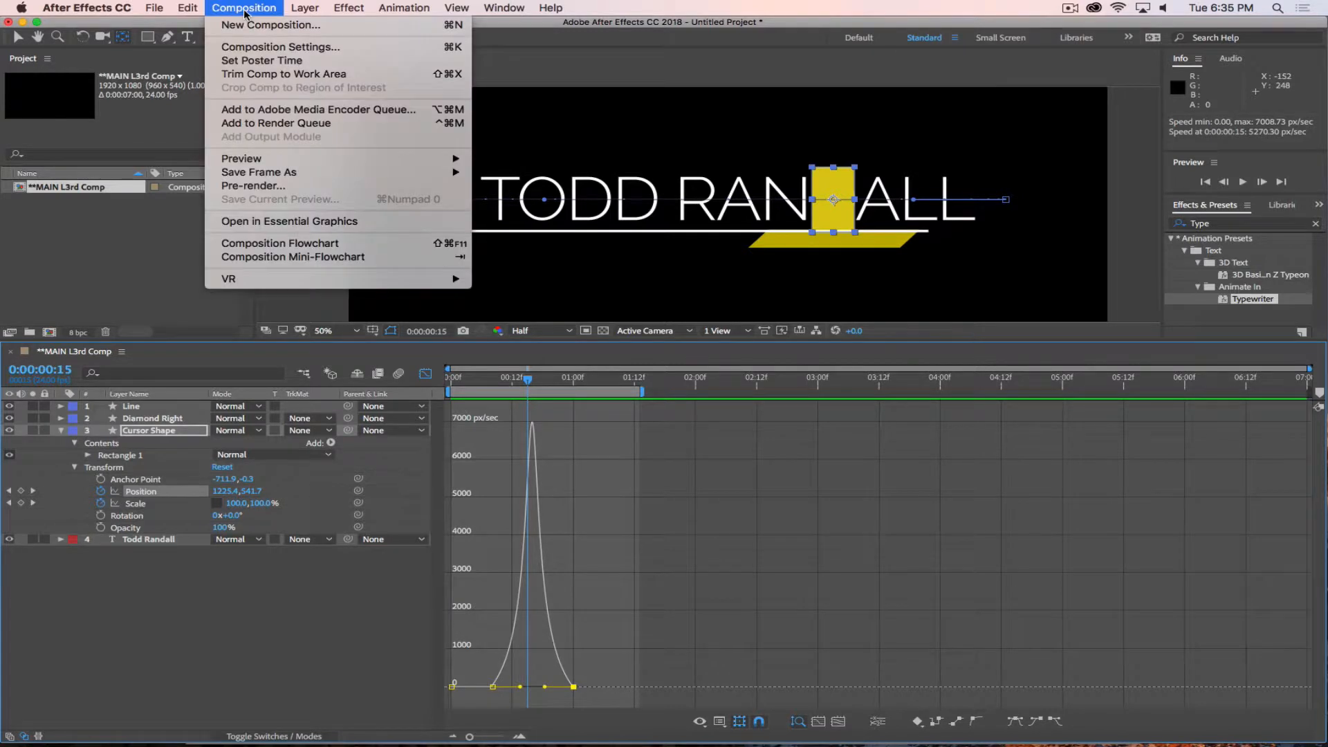
{"action": "left_click", "coordinate": [263, 25]}
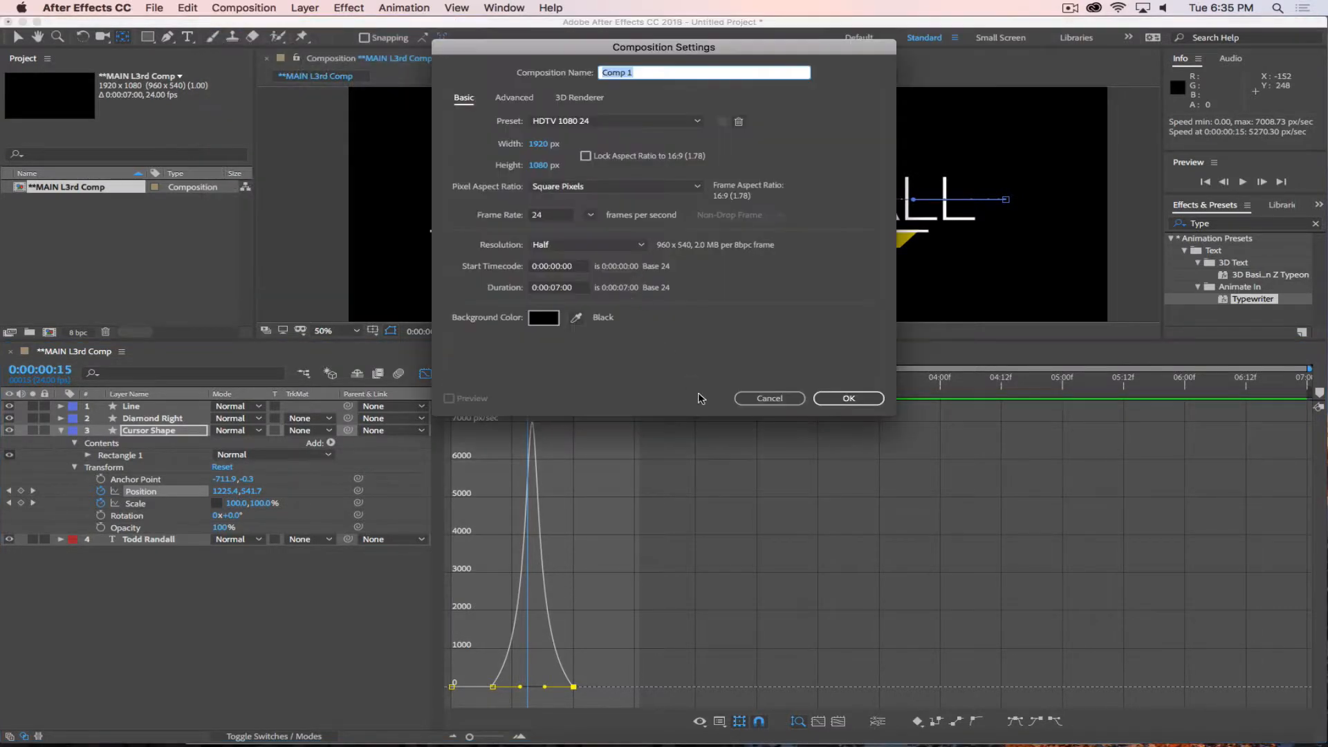
{"action": "left_click", "coordinate": [875, 401]}
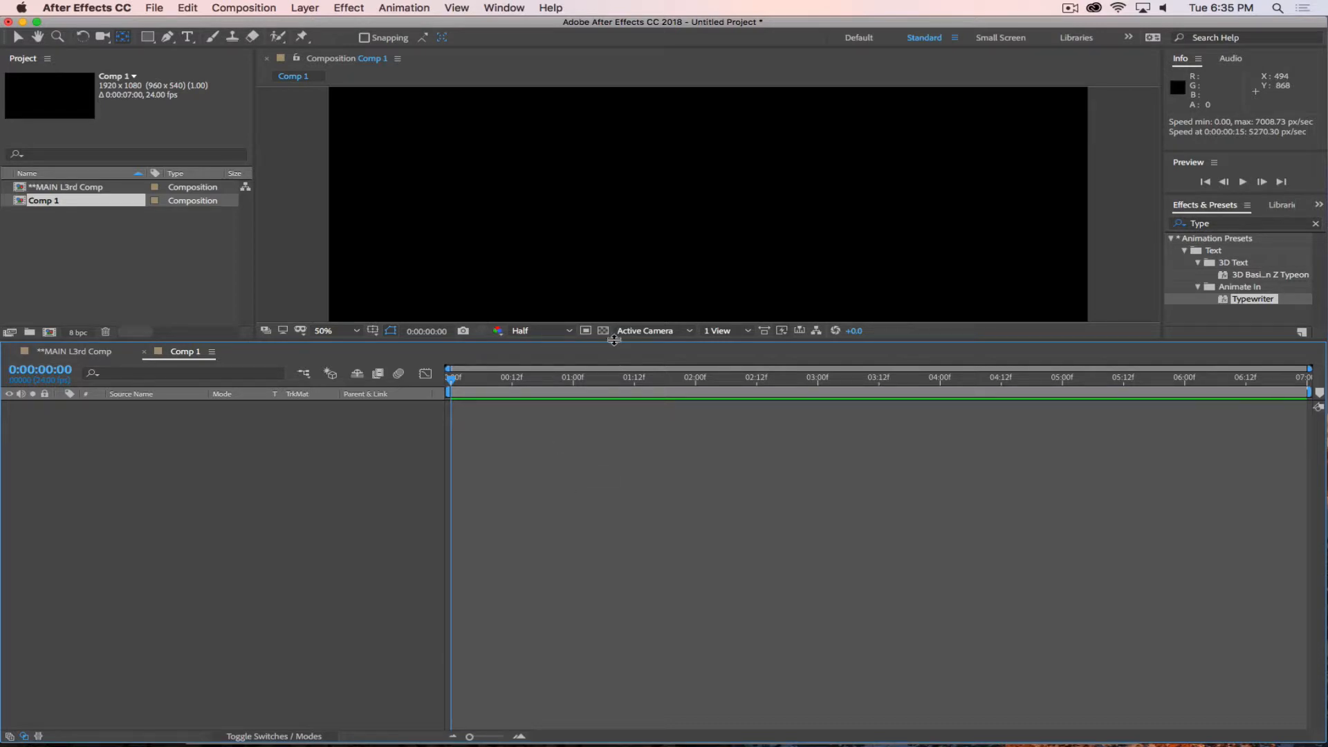
{"action": "left_click_drag", "start_coordinate": [615, 343], "coordinate": [641, 498]}
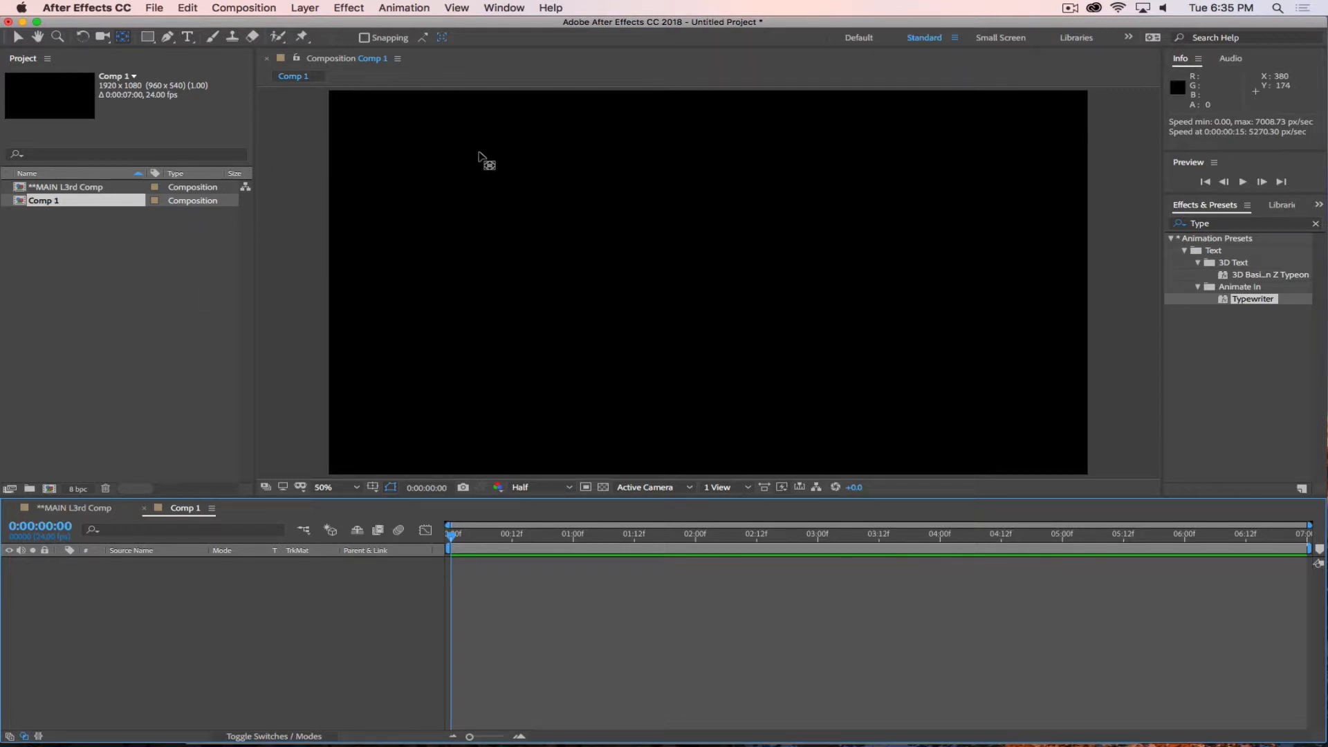
Draw a white rectangle about 140 px wide on the left side of the composition and center its anchor point.
{"action": "left_click", "coordinate": [147, 36]}
{"action": "left_click_drag", "start_coordinate": [422, 223], "coordinate": [477, 304]}
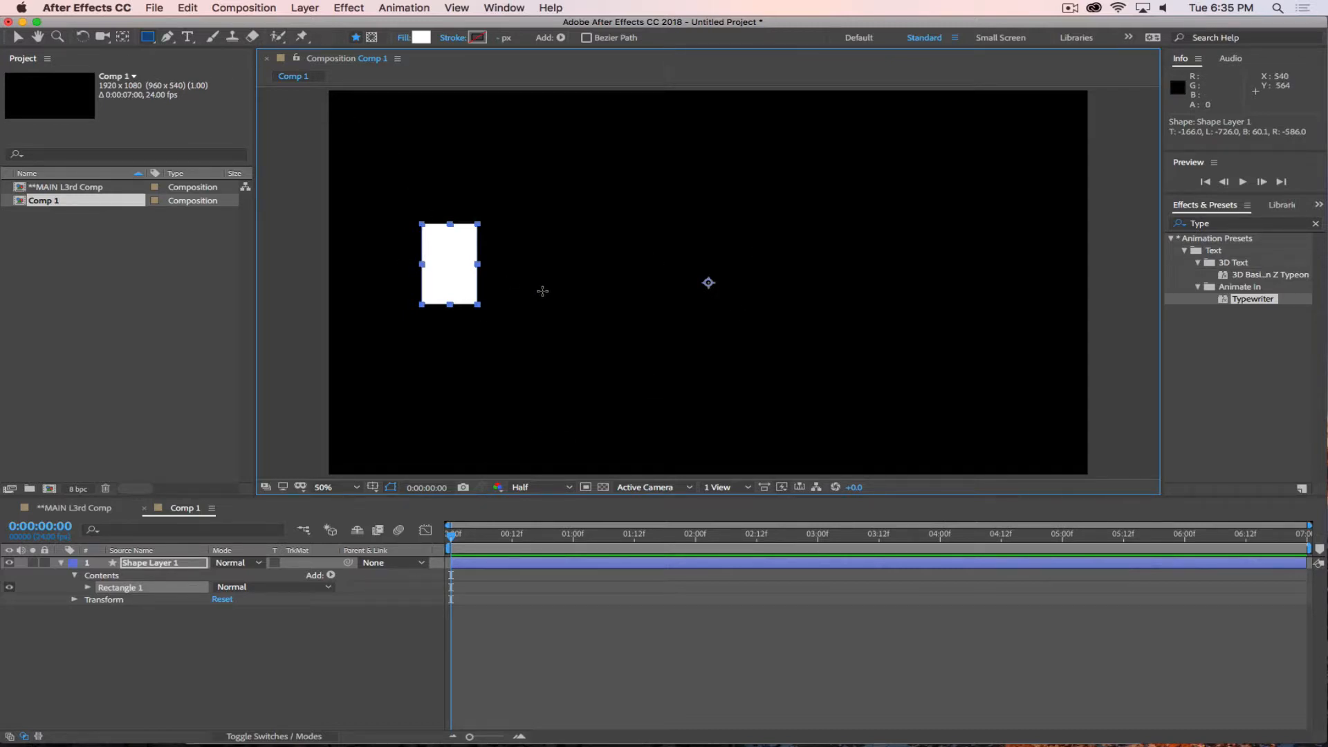
{"action": "left_click", "coordinate": [123, 39]}
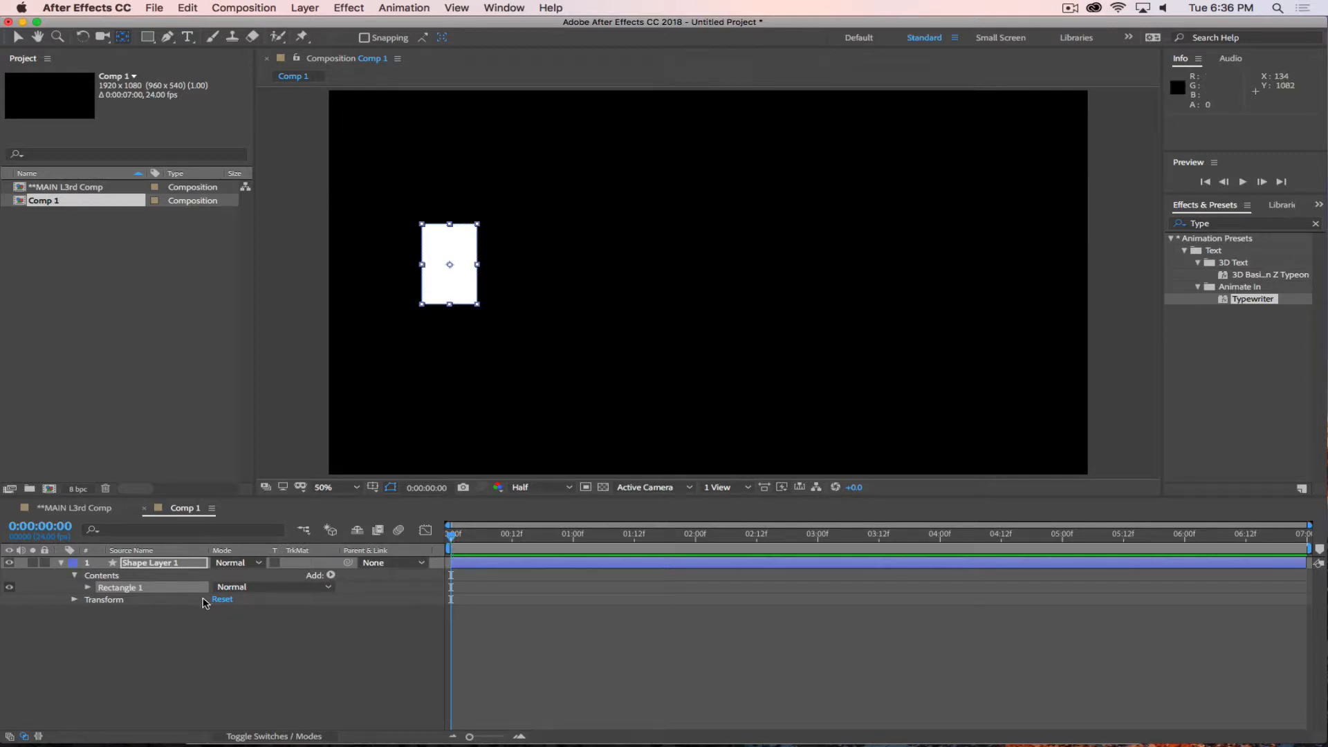
Animate the rectangle's Position with keyframes at 0:00:00:00 and 0:00:02:00, moving it horizontally to X 1627.0.
{"action": "left_click", "coordinate": [173, 563]}
{"action": "key", "text": "p"}
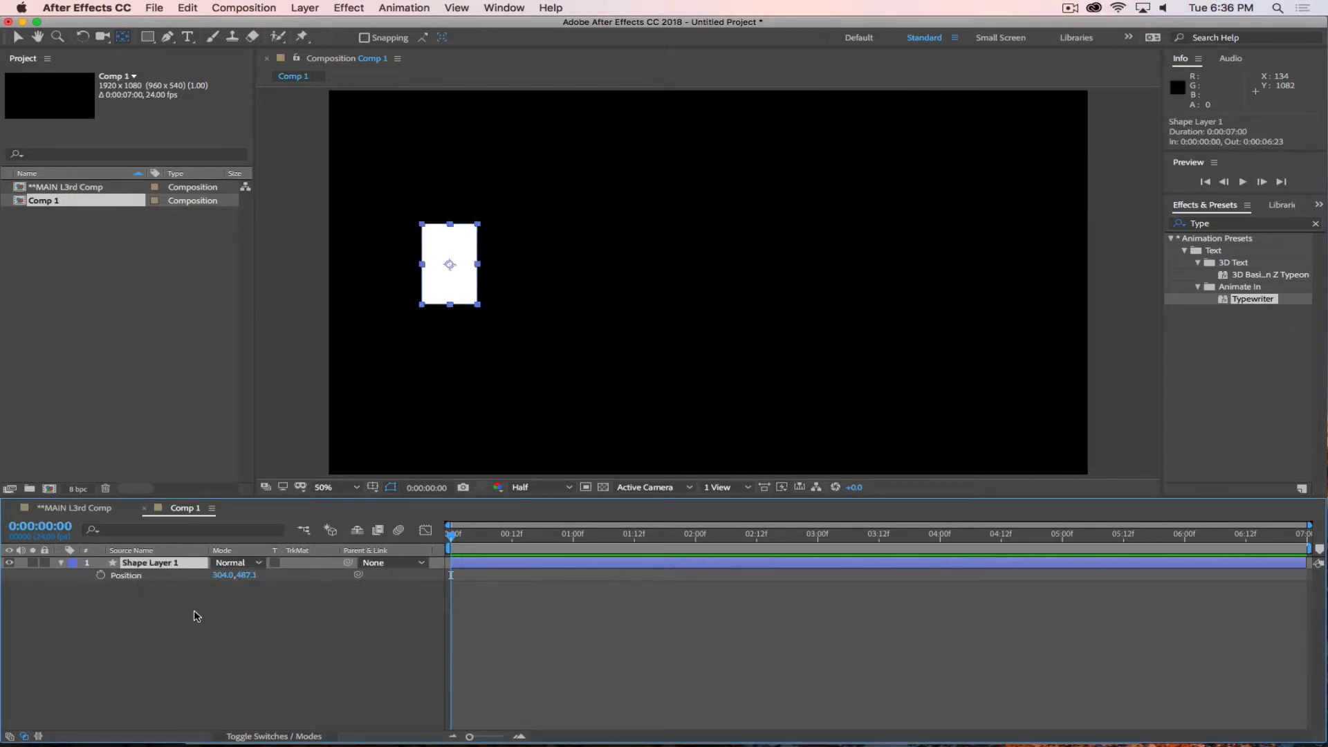
{"action": "left_click", "coordinate": [100, 576]}
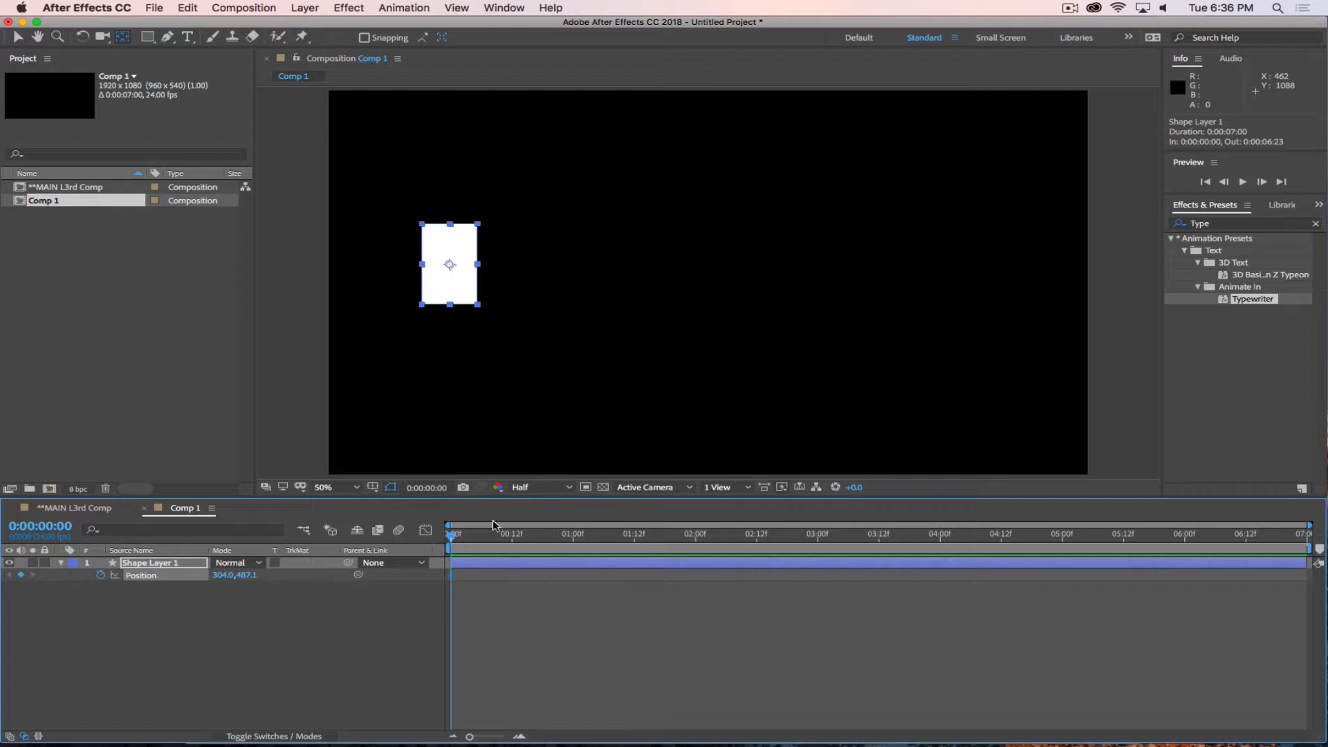
{"action": "left_click_drag", "start_coordinate": [453, 539], "coordinate": [696, 583]}
{"action": "left_click_drag", "start_coordinate": [222, 575], "coordinate": [959, 652]}
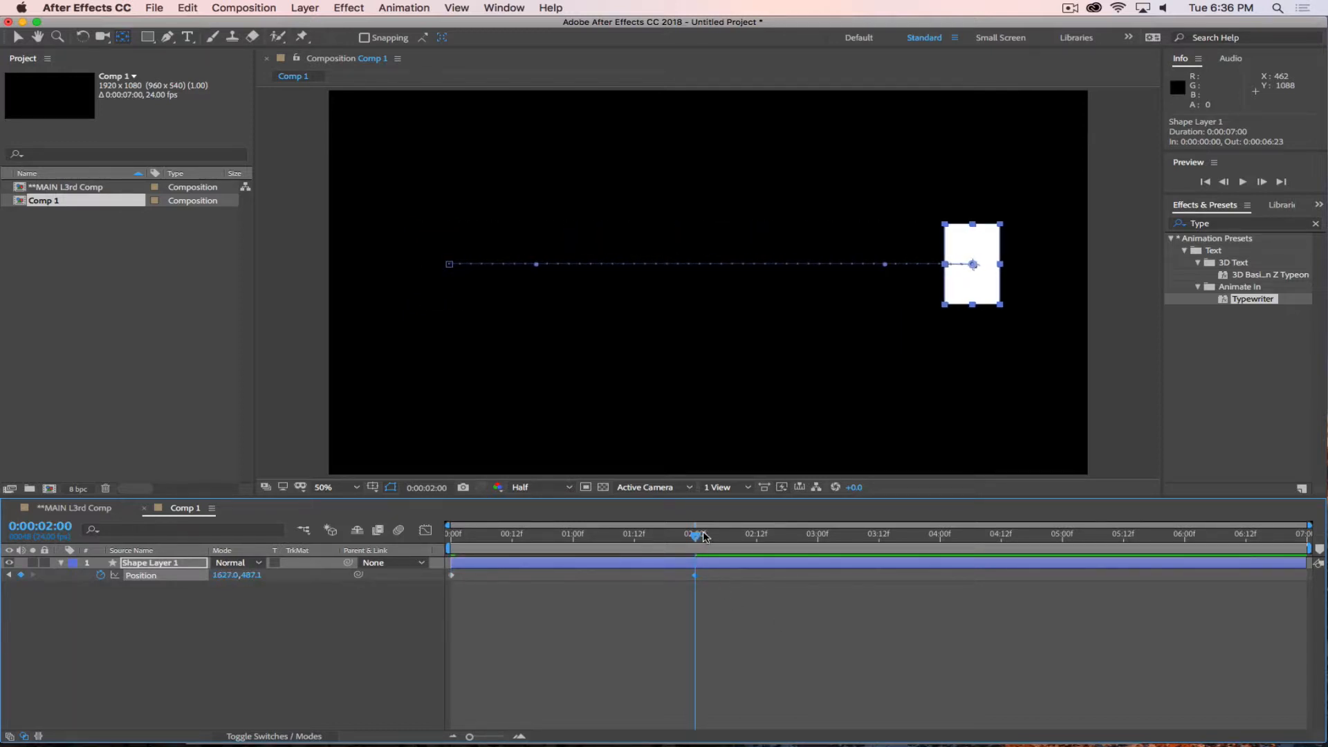
End the work area at 0:00:02:12 and return to 0:00:00:00.
{"action": "left_click_drag", "start_coordinate": [695, 536], "coordinate": [233, 576]}
{"action": "key", "text": "n"}
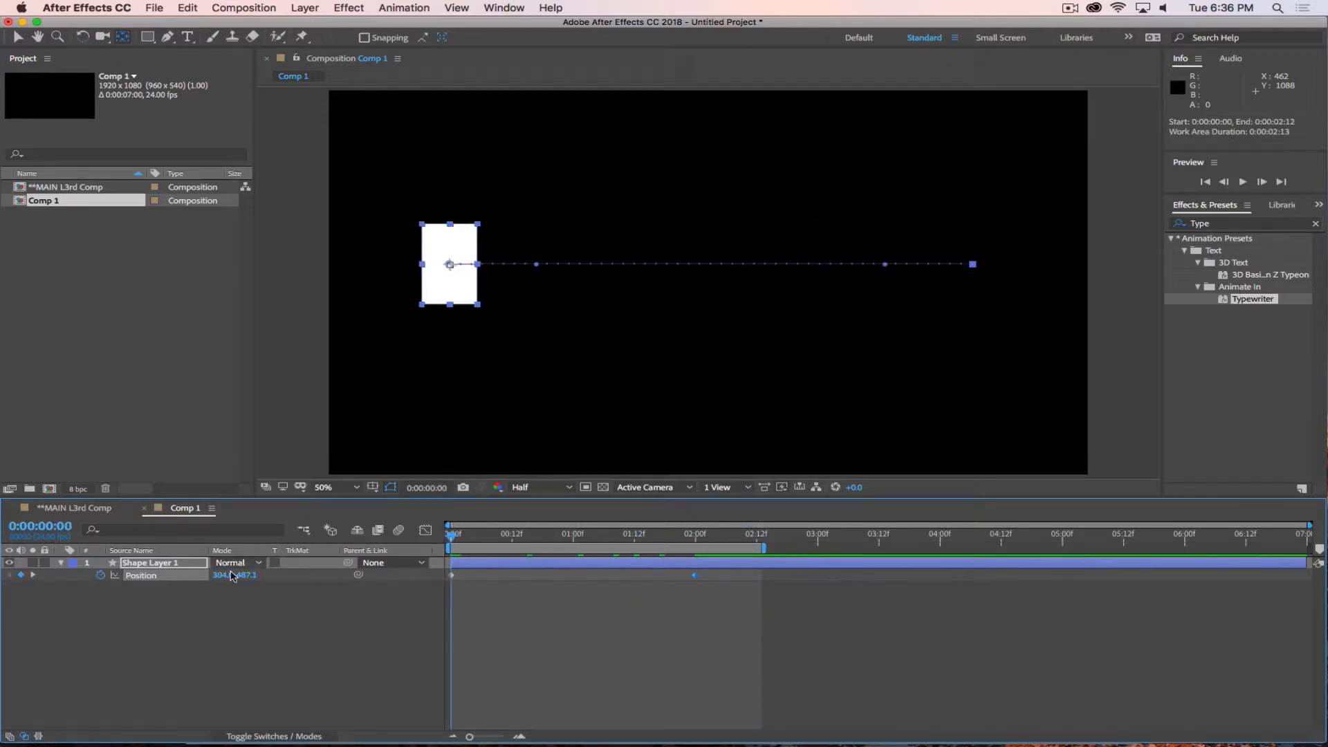
Preview the rectangle's horizontal movement across the composition before adding any easing.
{"action": "key", "text": "space"}
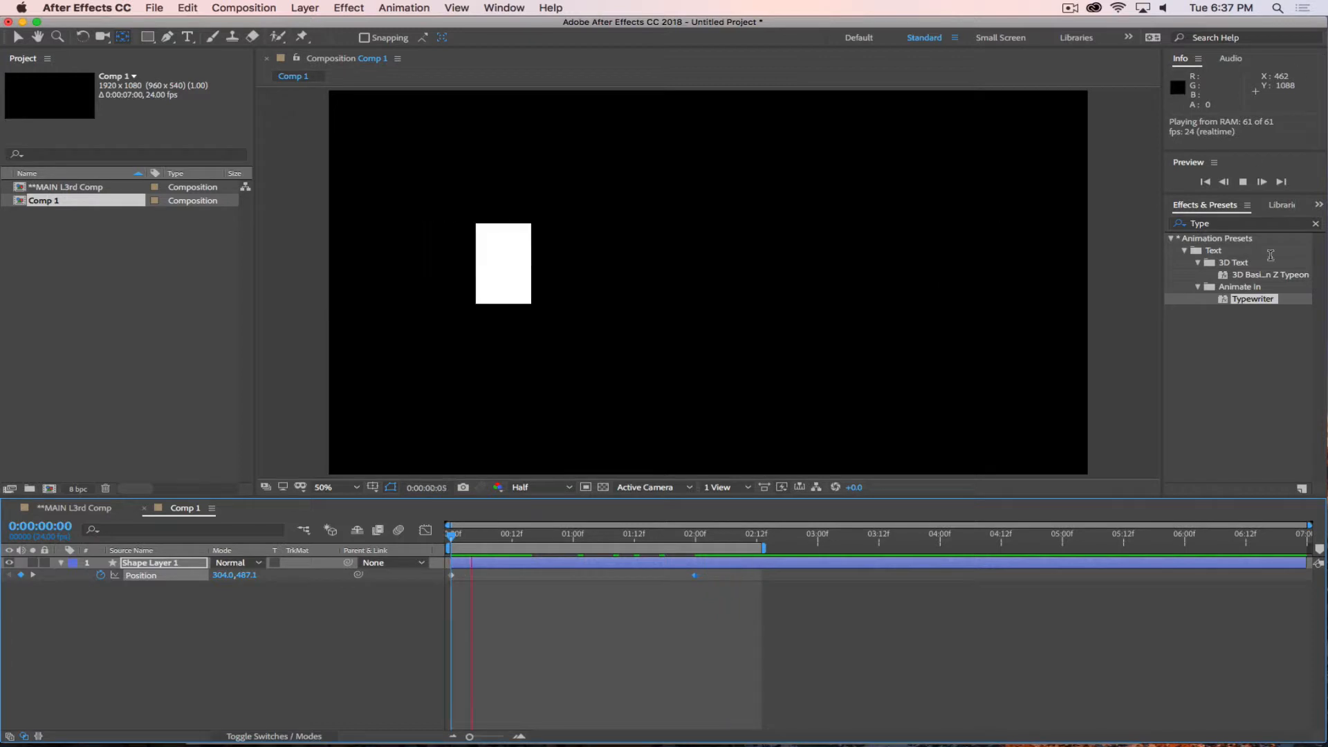
{"action": "left_click", "coordinate": [505, 8]}
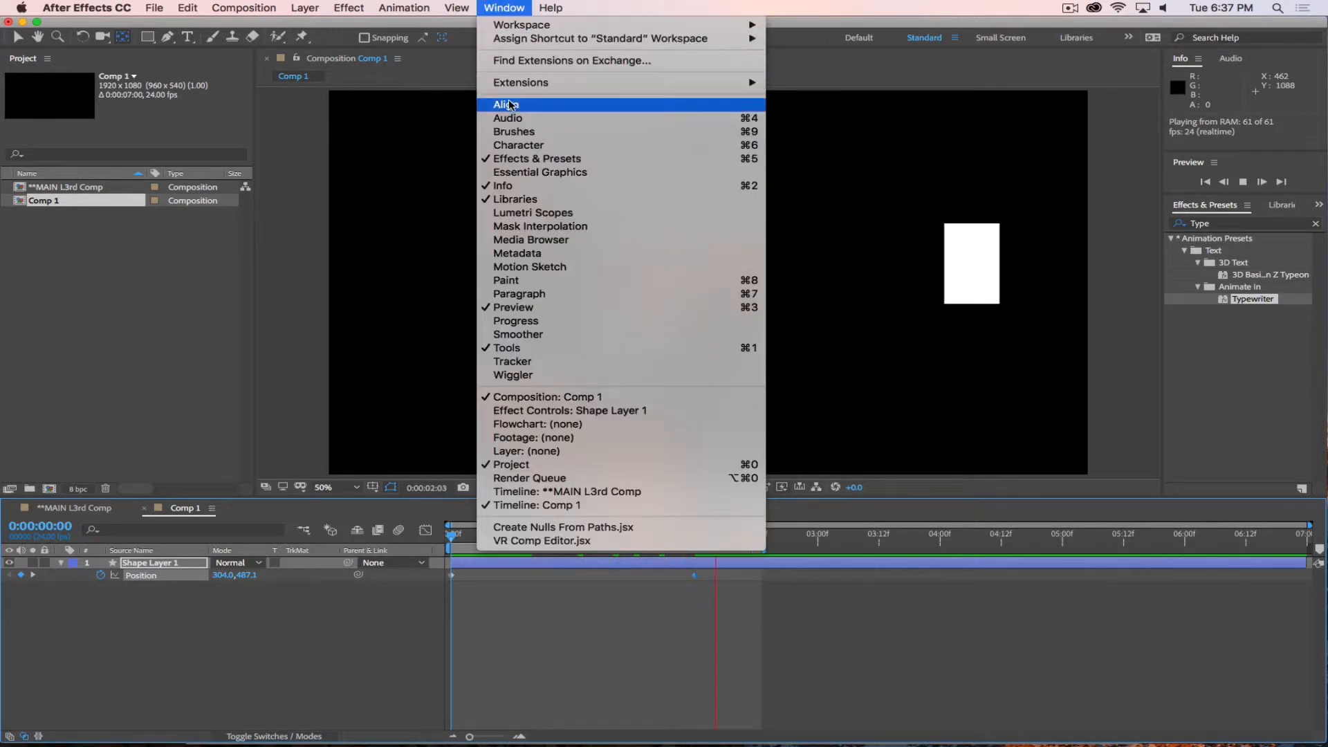
{"action": "left_click", "coordinate": [504, 8]}
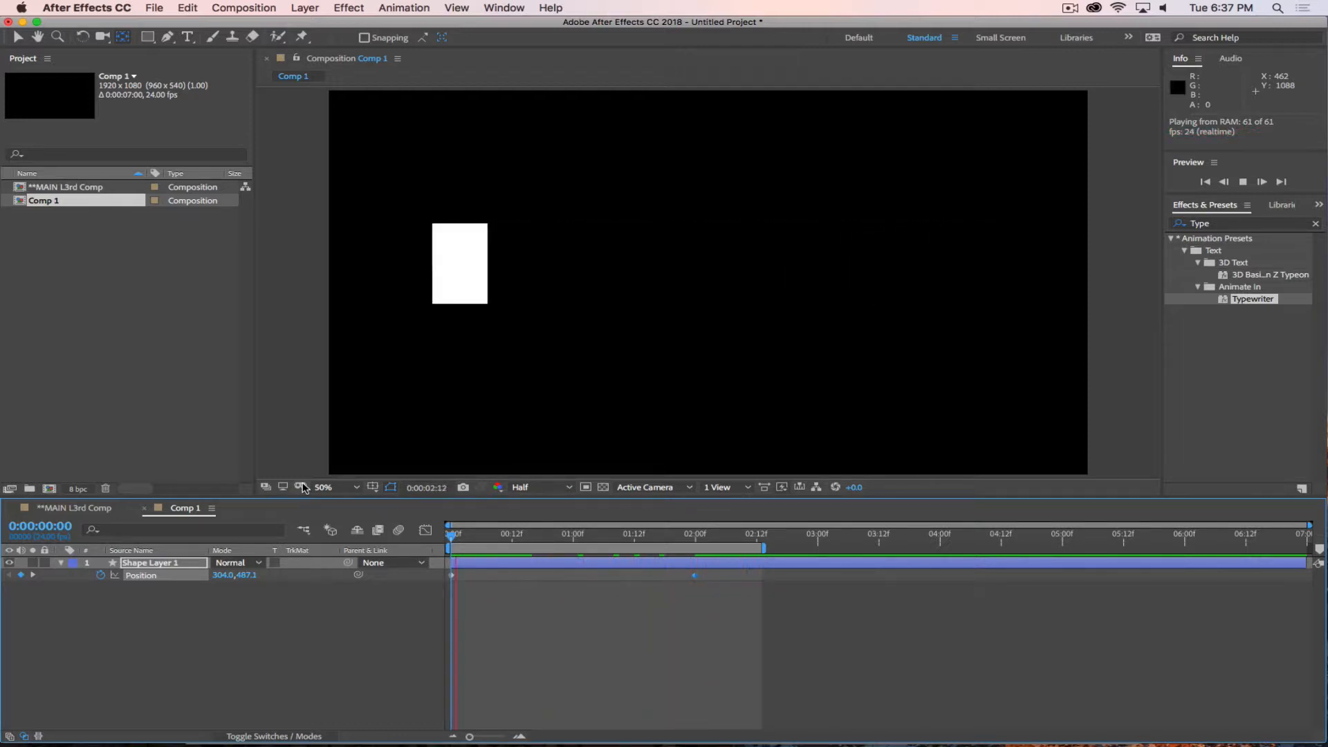
{"action": "key", "text": "space"}
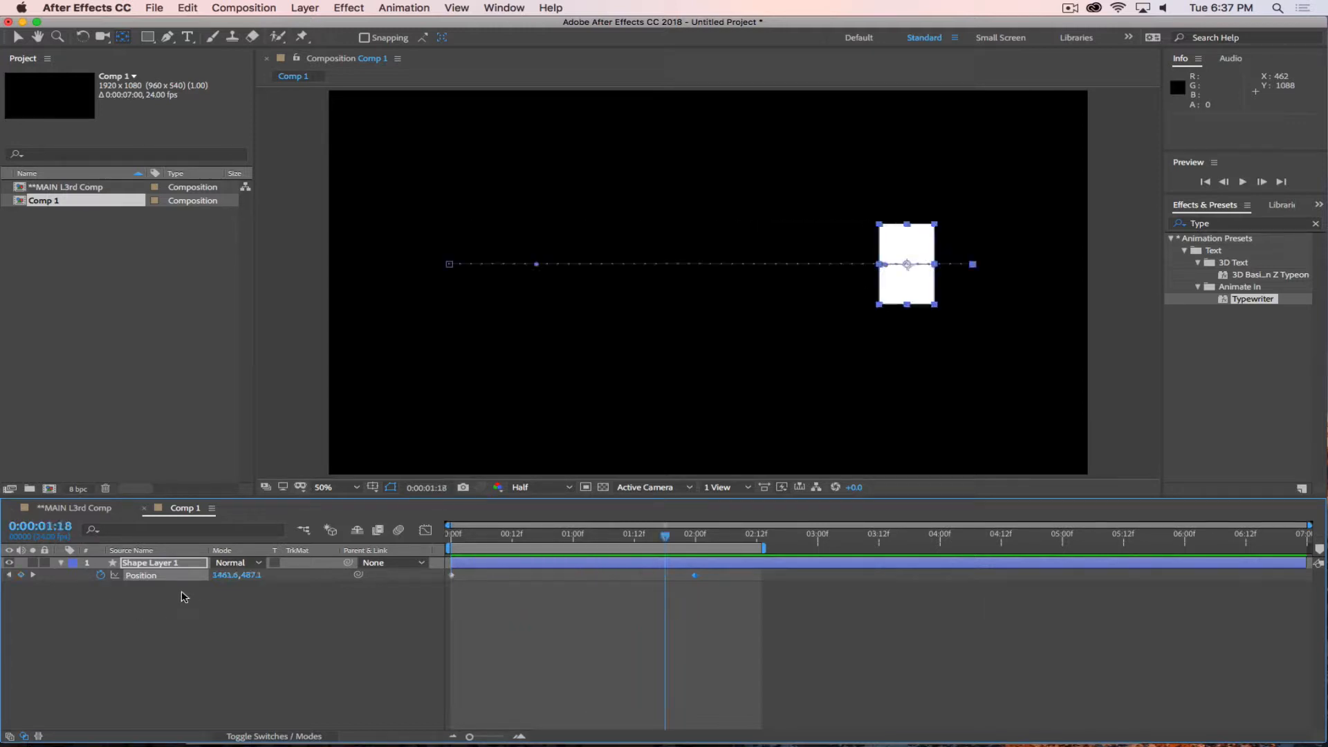
{"action": "left_click", "coordinate": [159, 563]}
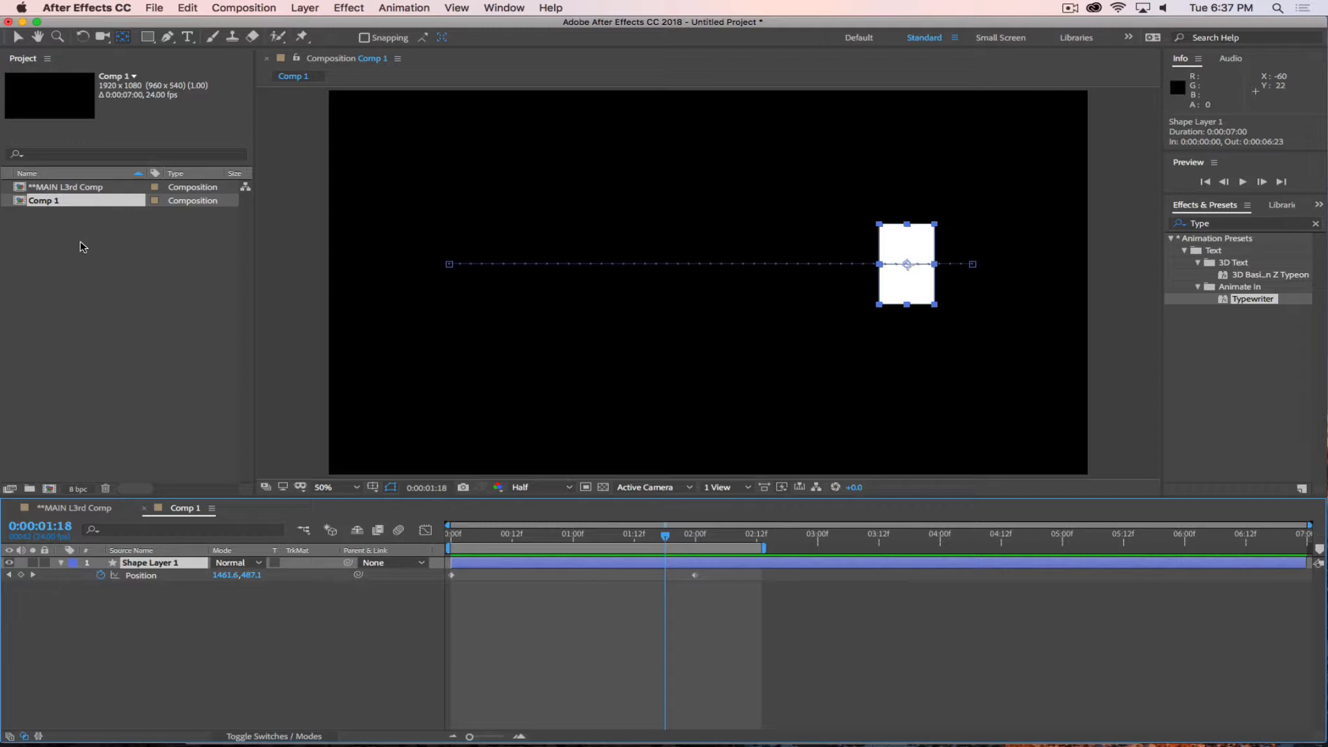
{"action": "key", "text": "space"}
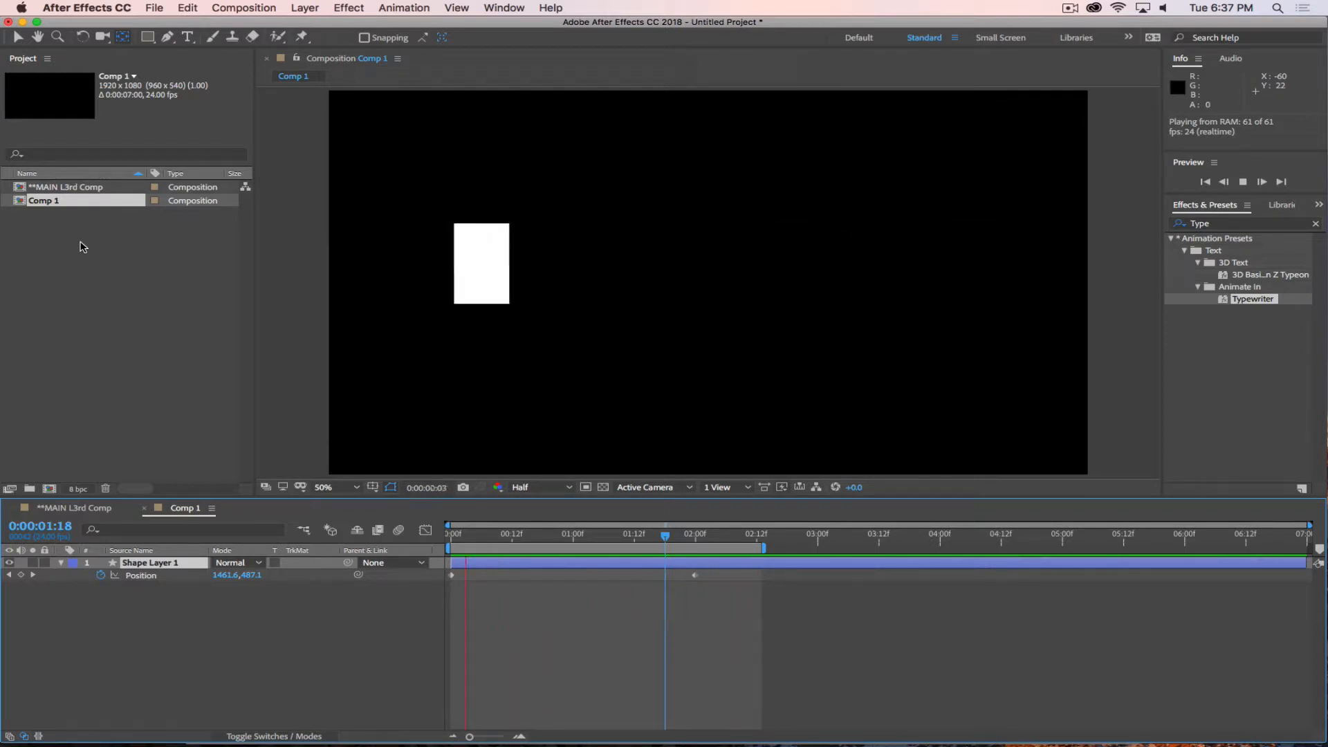
{"action": "key", "text": "space"}
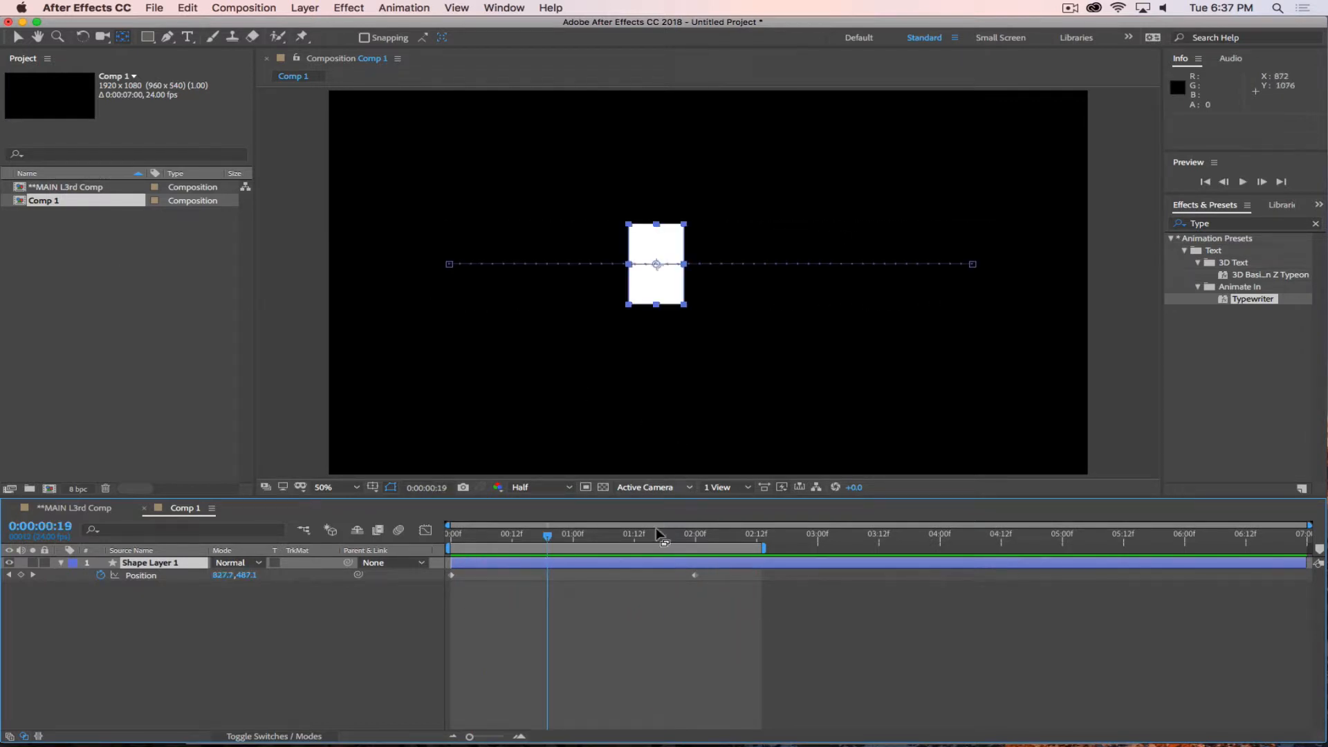
Apply Easy Ease Out to the rectangle's first Position keyframe and Easy Ease In to its last one, and preview the motion.
{"action": "right_click", "coordinate": [452, 576]}
{"action": "mouse_move", "coordinate": [511, 732]}
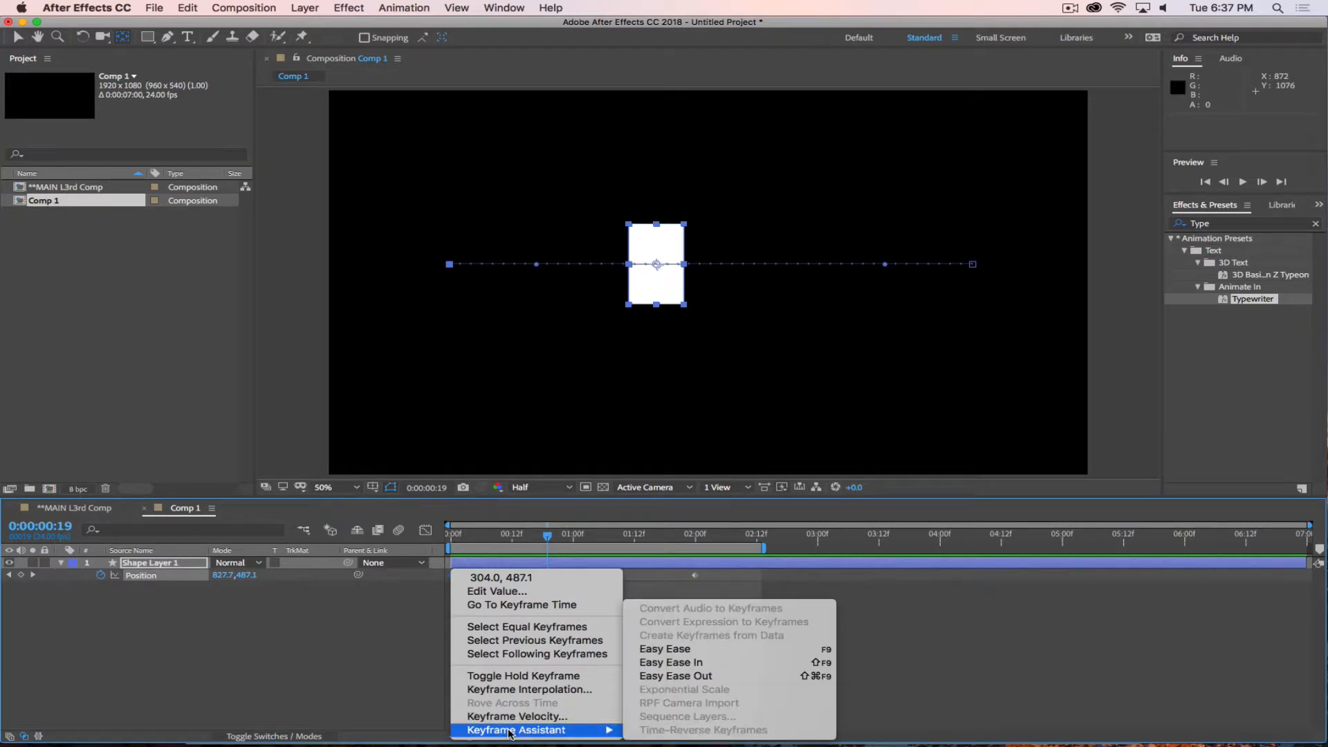
{"action": "left_click", "coordinate": [670, 677]}
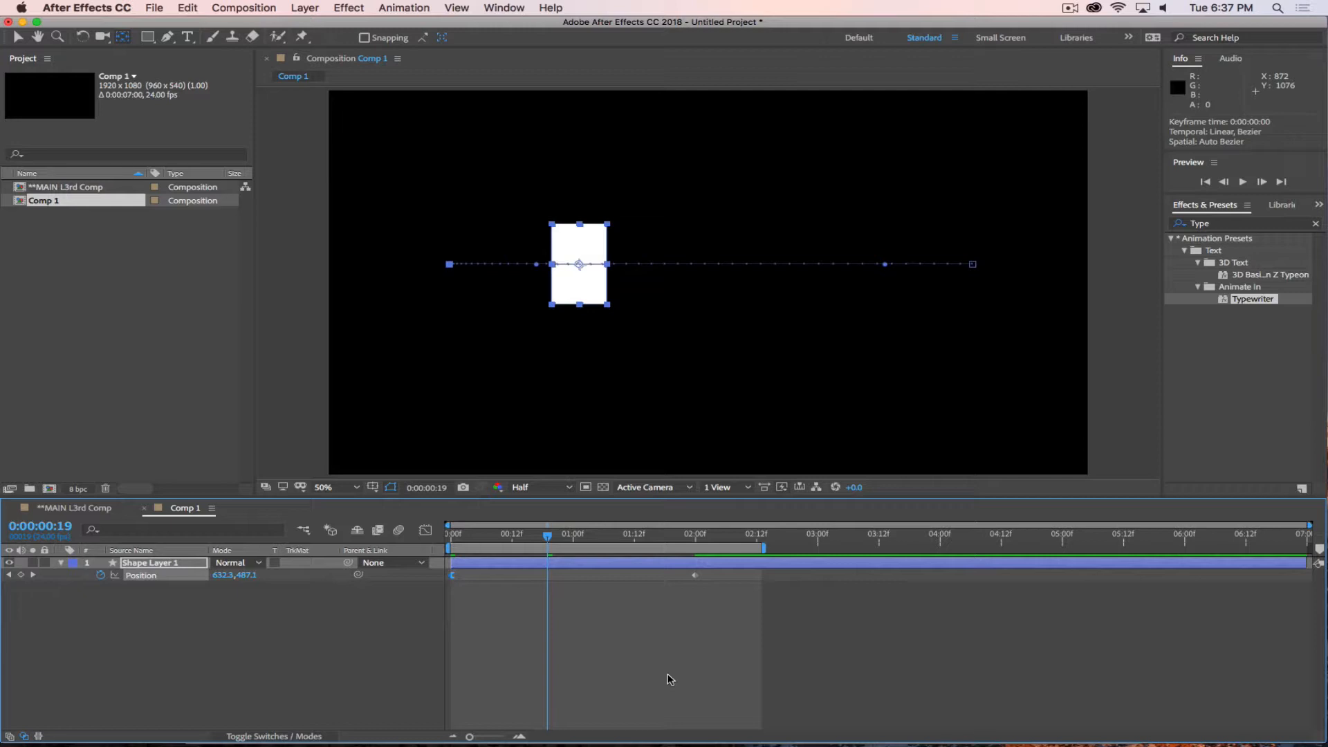
{"action": "right_click", "coordinate": [695, 577]}
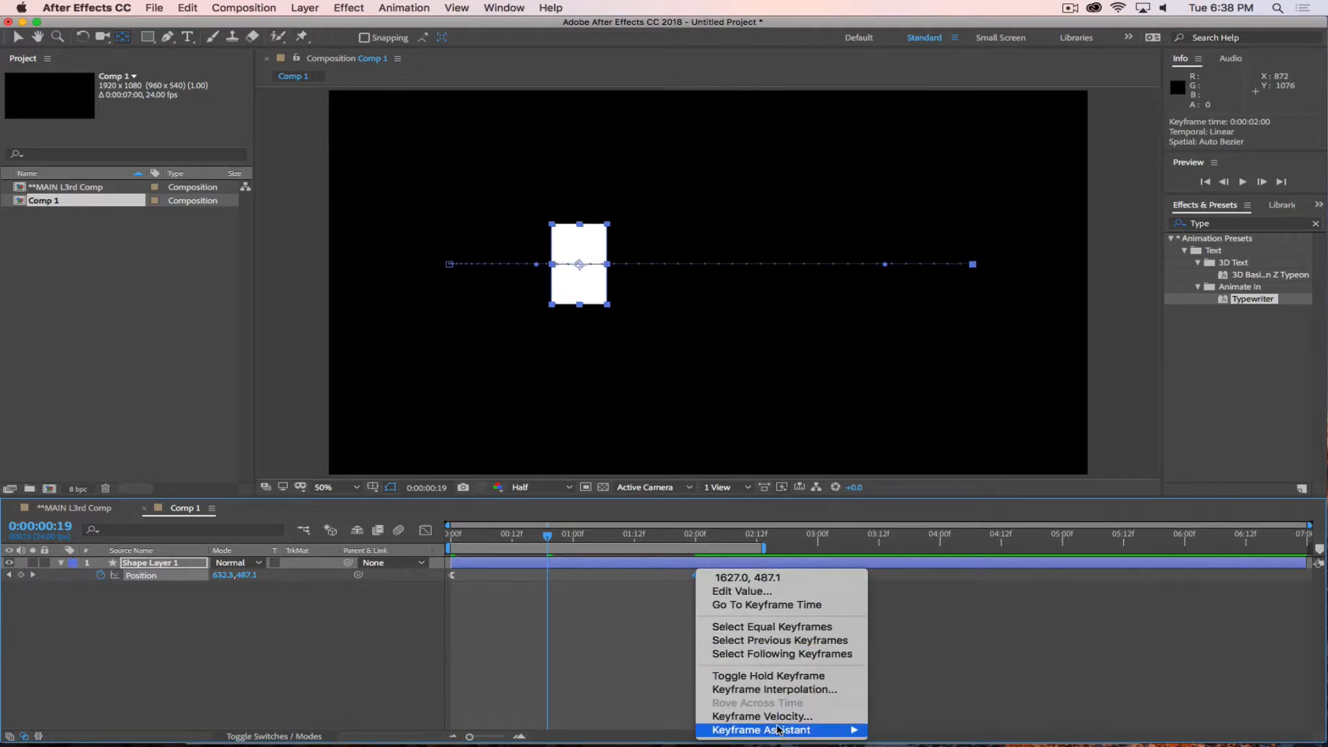
{"action": "mouse_move", "coordinate": [795, 730]}
{"action": "left_click", "coordinate": [946, 662]}
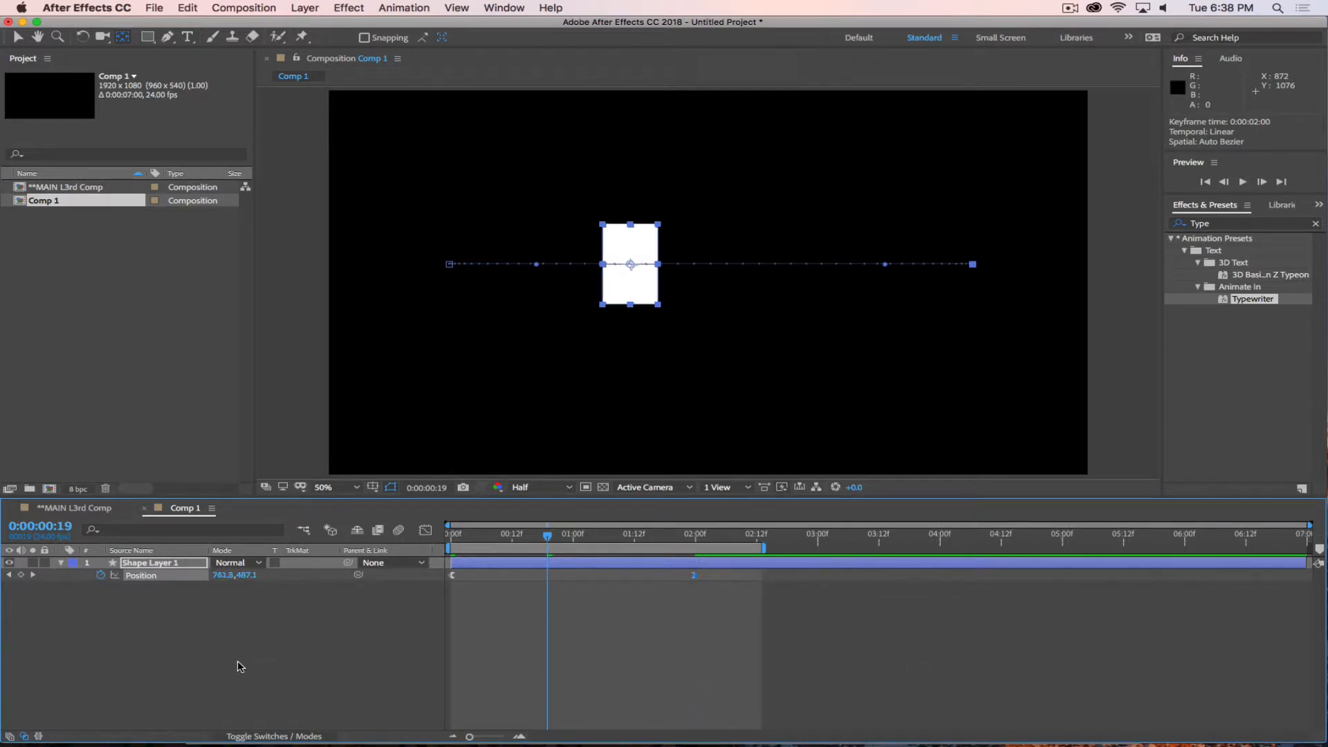
{"action": "key", "text": "space"}
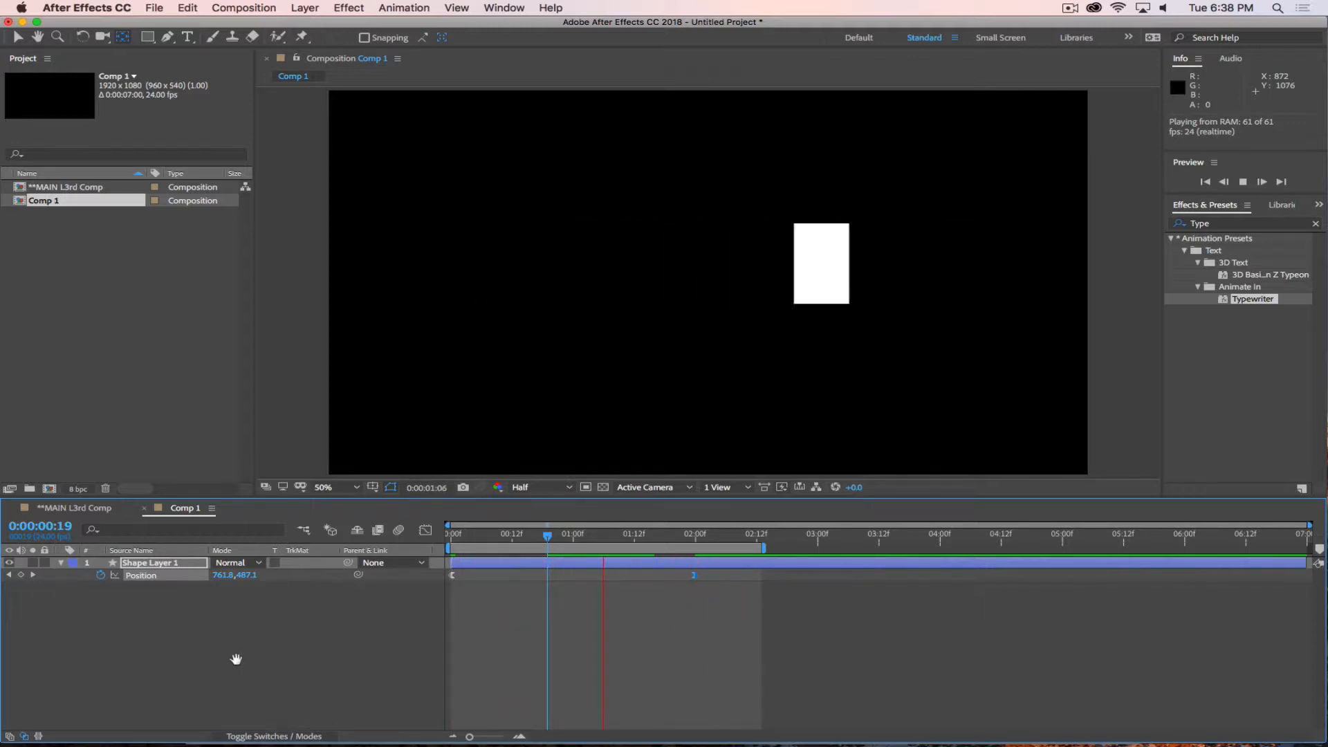
{"action": "key", "text": "space"}
Animate the rectangle's Scale from 0% at 0:00:00:00 to 100% at 0:00:00:12.
{"action": "left_click_drag", "start_coordinate": [613, 534], "coordinate": [407, 534]}
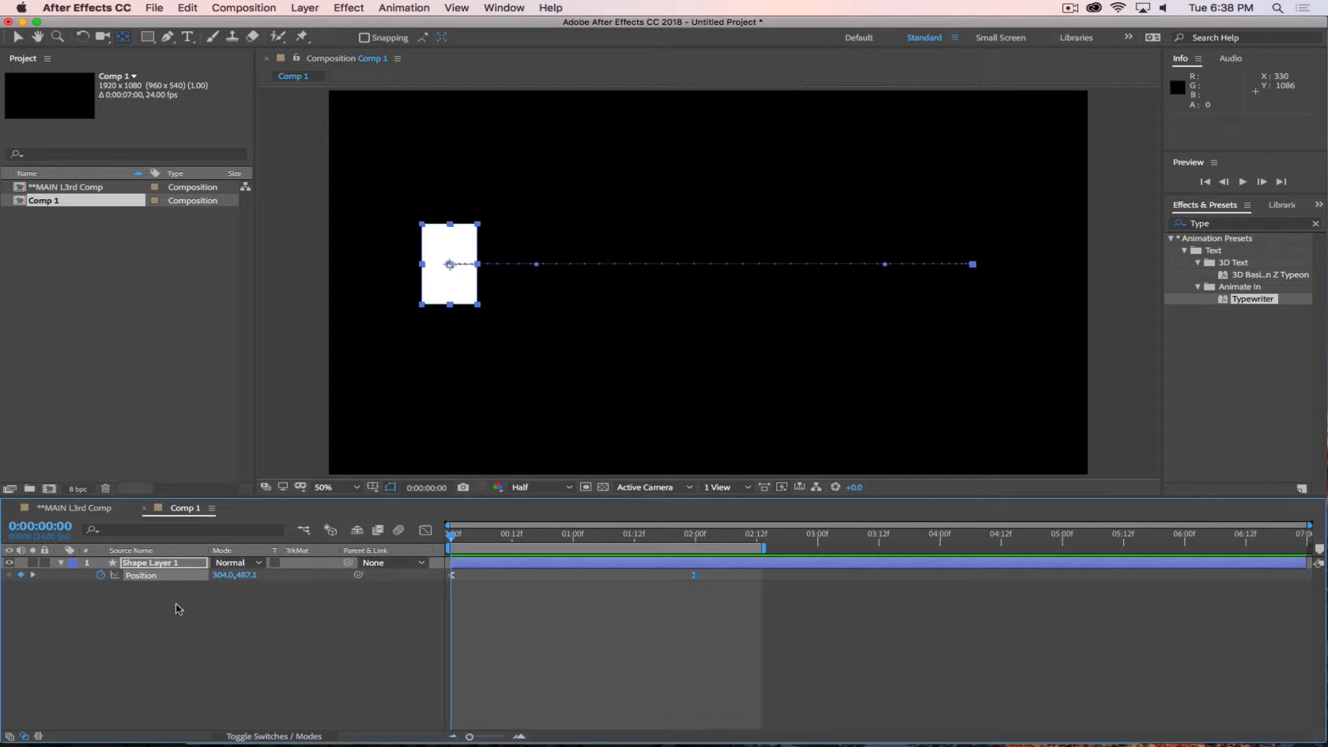
{"action": "left_click", "coordinate": [173, 564]}
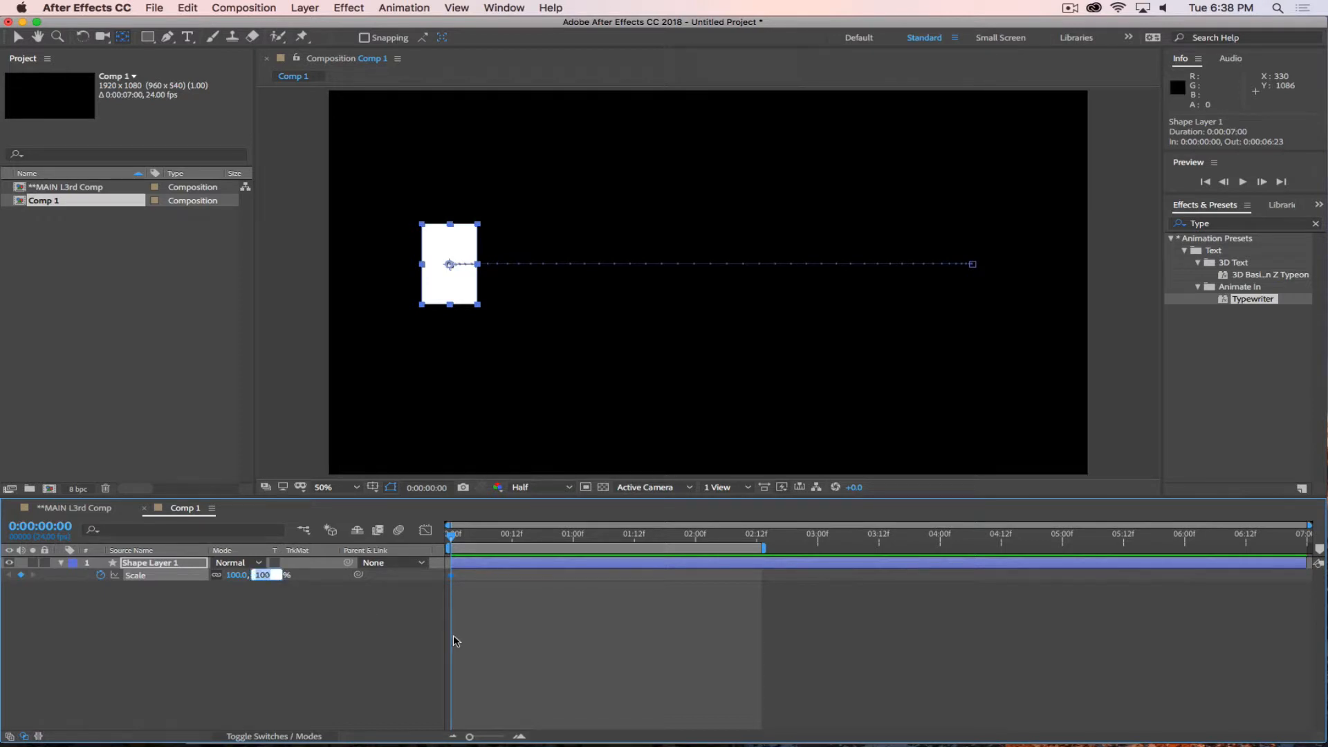
{"action": "type", "text": "0"}
{"action": "key", "text": "Return"}
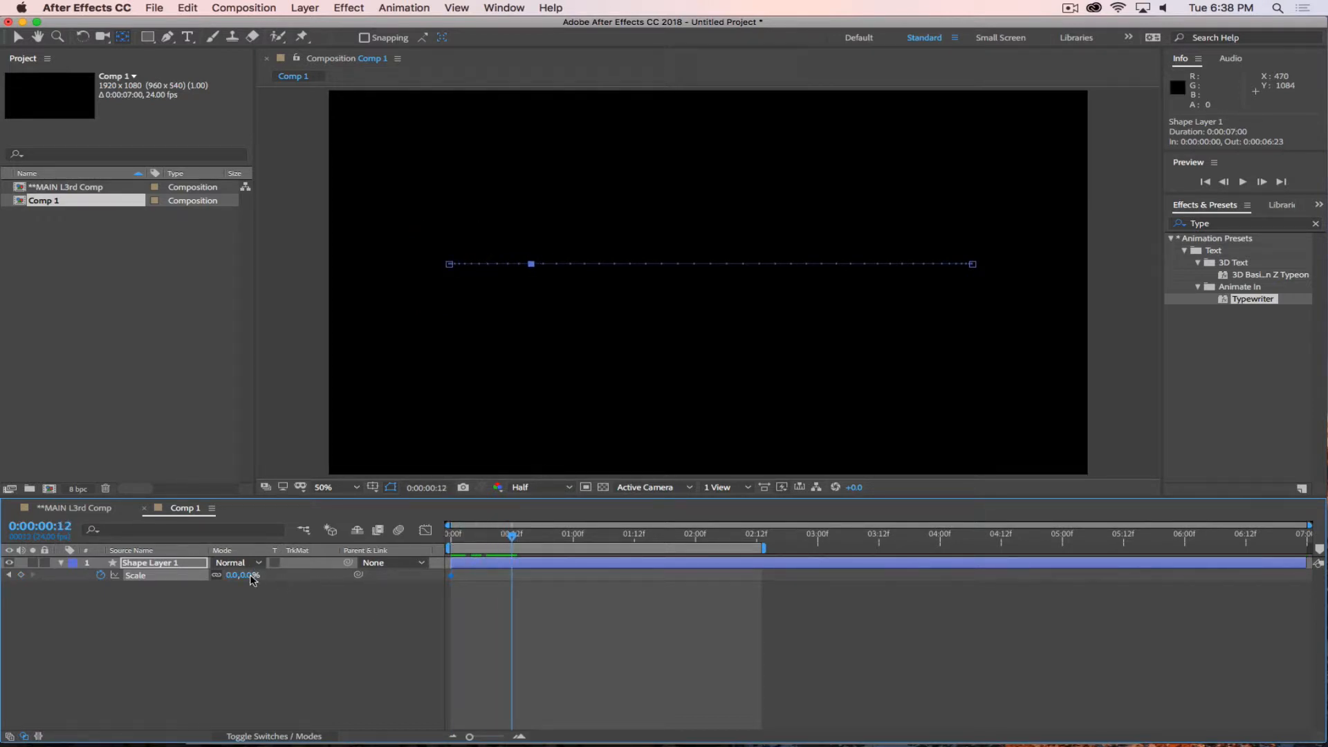
{"action": "type", "text": "100"}
{"action": "key", "text": "Return"}
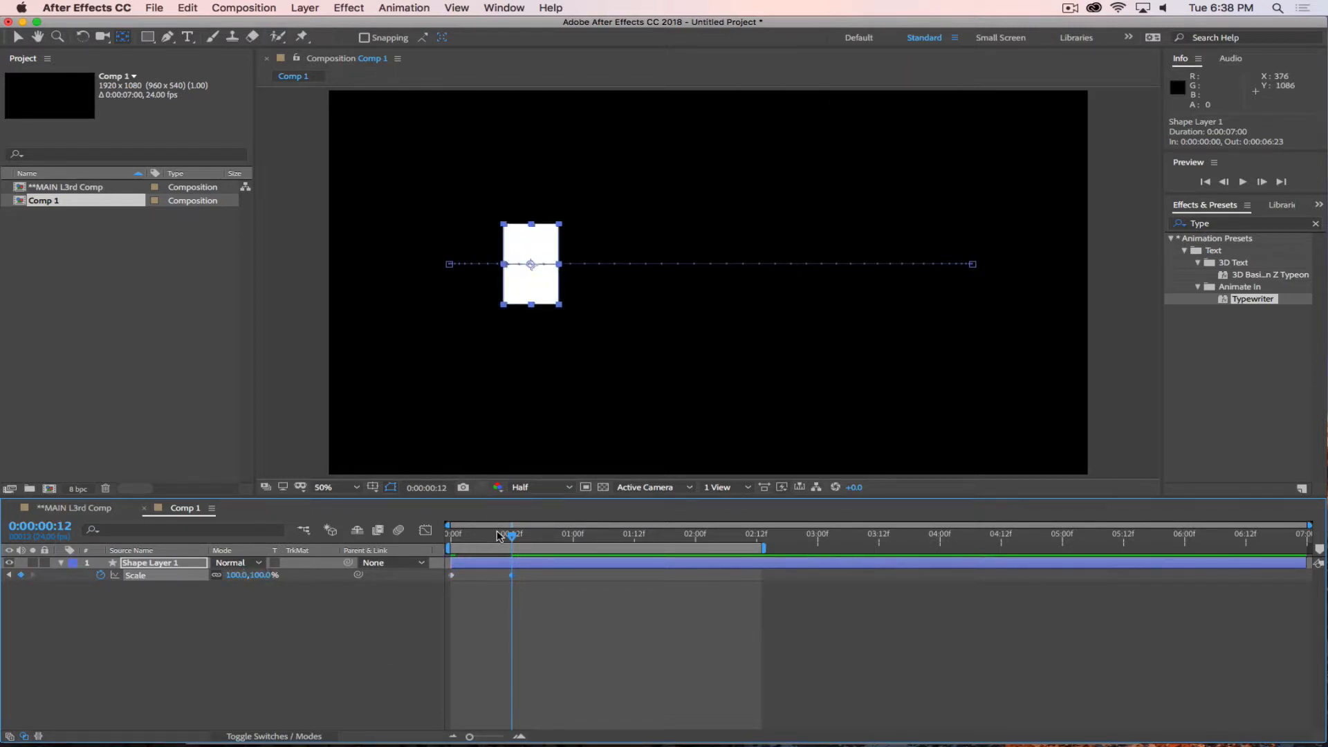
Move the rectangle's first Position keyframe to 0:00:00:12, in line with the second Scale keyframe, and preview the animation.
{"action": "key", "text": "shift+p"}
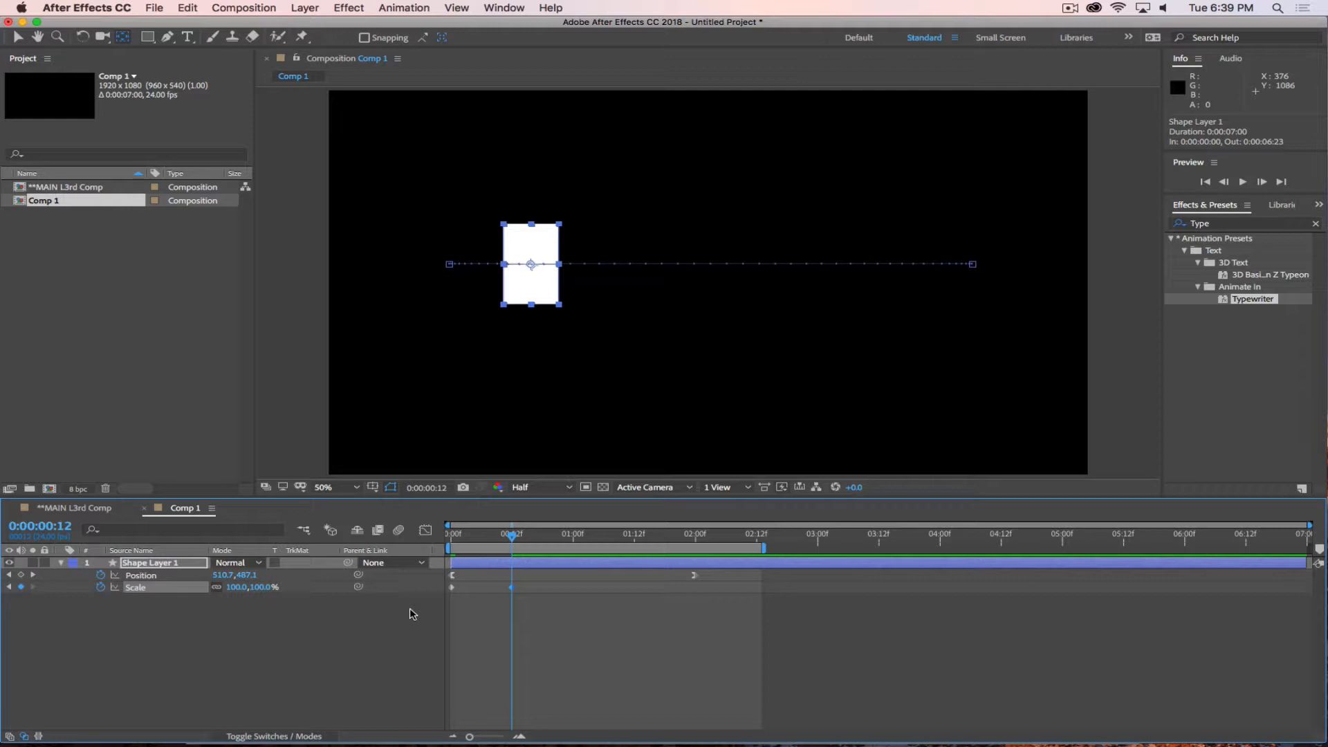
{"action": "left_click_drag", "start_coordinate": [451, 576], "coordinate": [513, 576]}
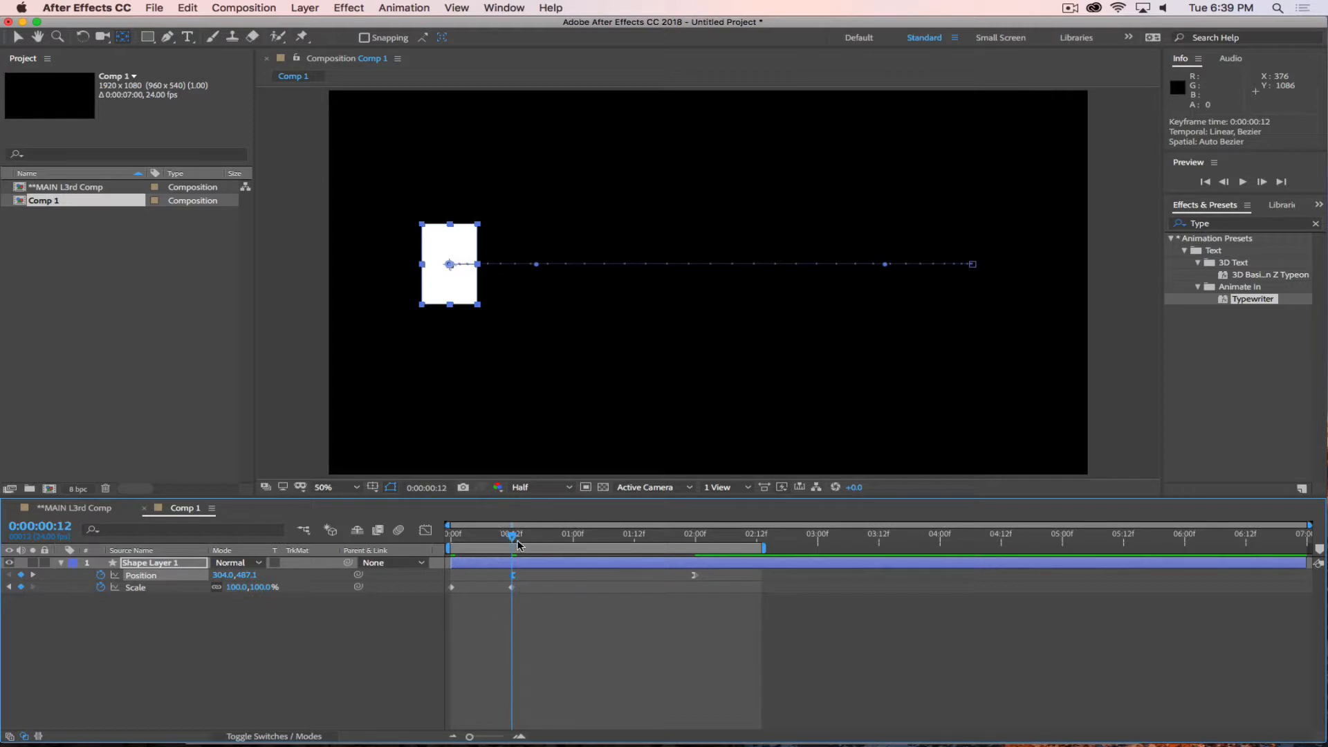
{"action": "left_click_drag", "start_coordinate": [518, 545], "coordinate": [288, 527]}
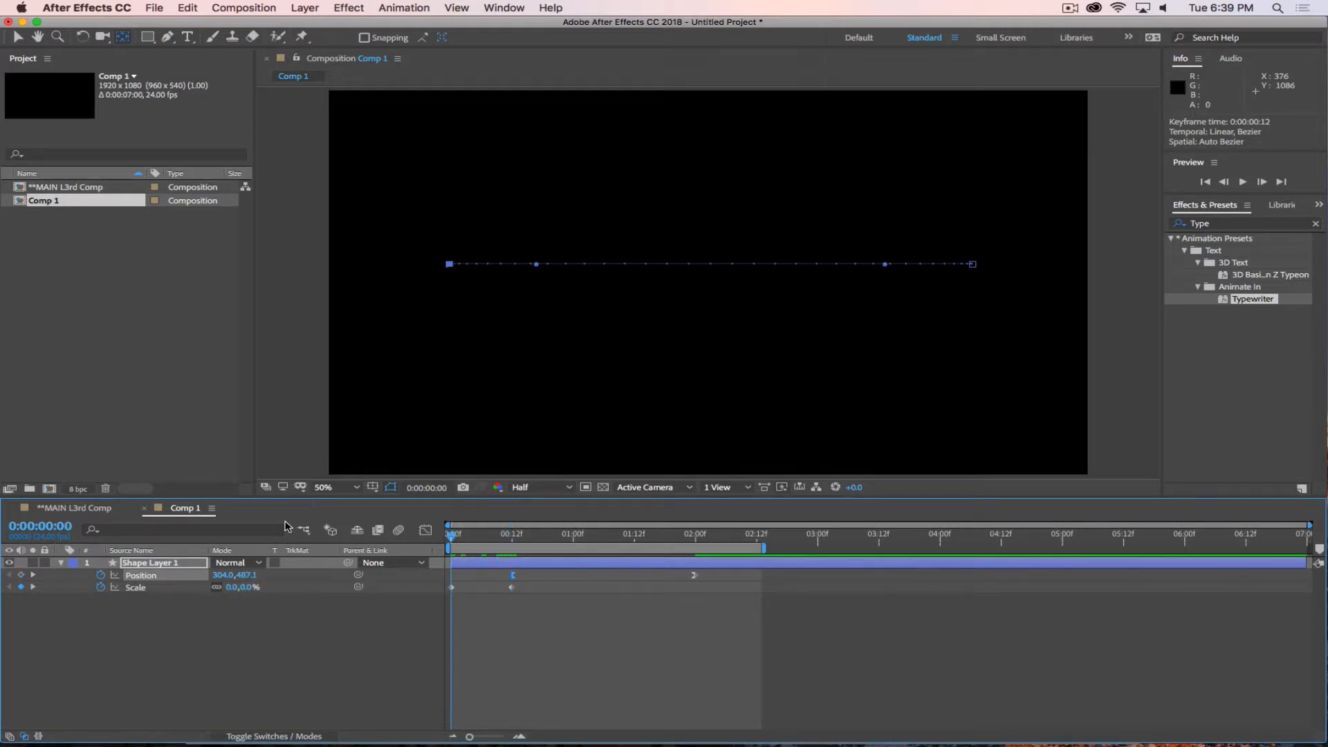
{"action": "key", "text": "space"}
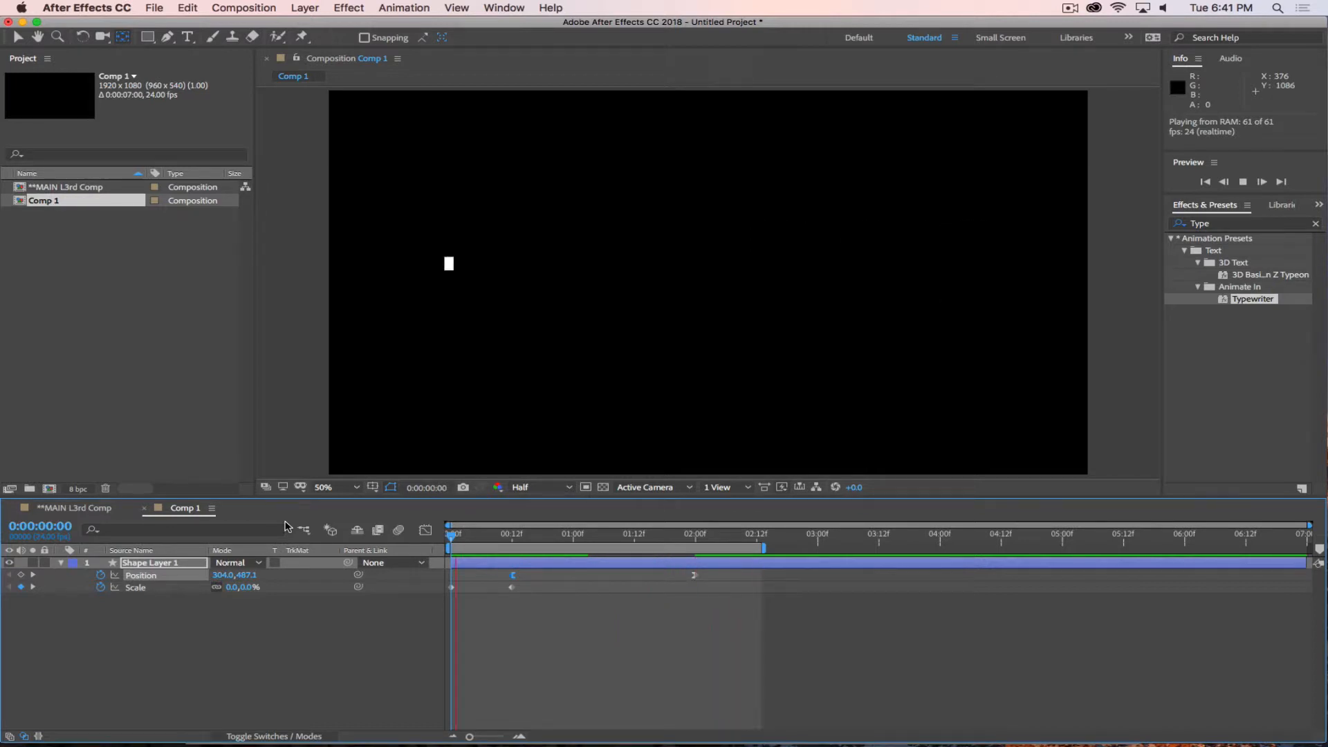
{"action": "key", "text": "space"}
Show the rectangle's Position speed graph in the Graph Editor and play the animation against the curve.
{"action": "left_click", "coordinate": [154, 563]}
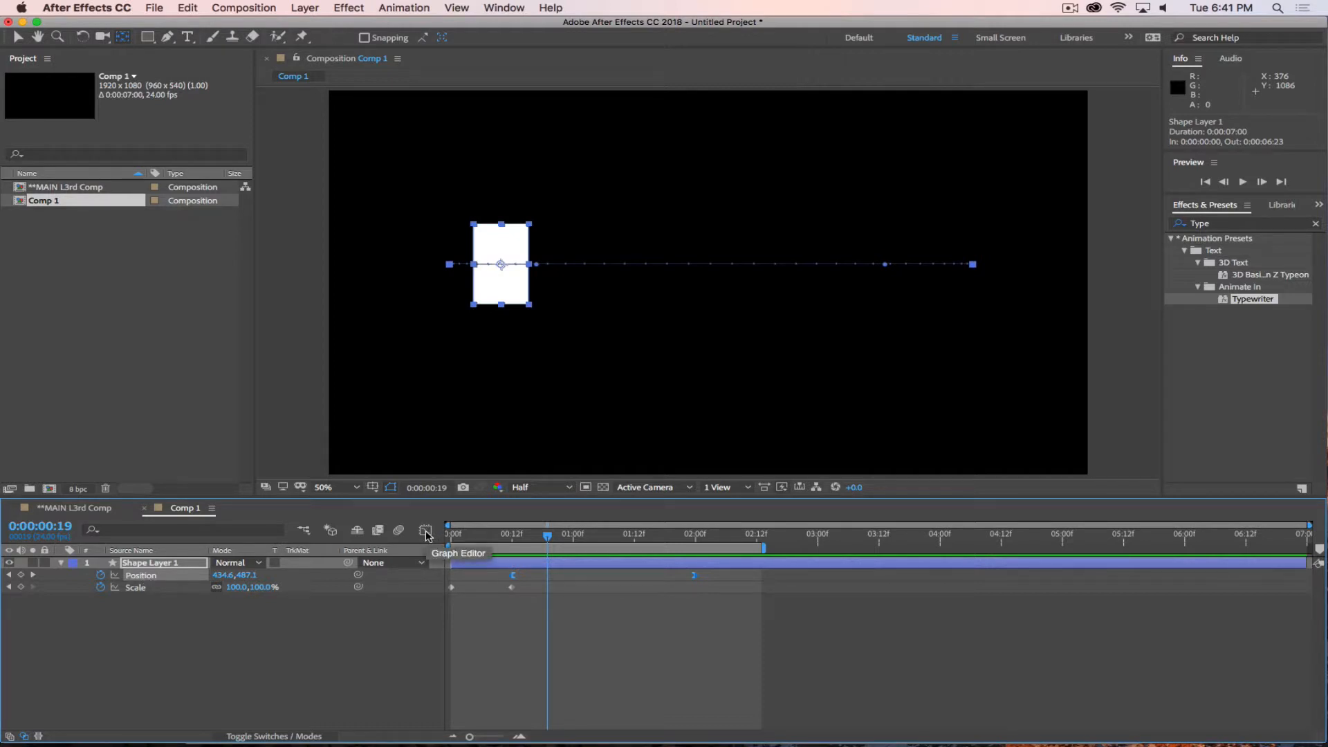
{"action": "left_click", "coordinate": [425, 532]}
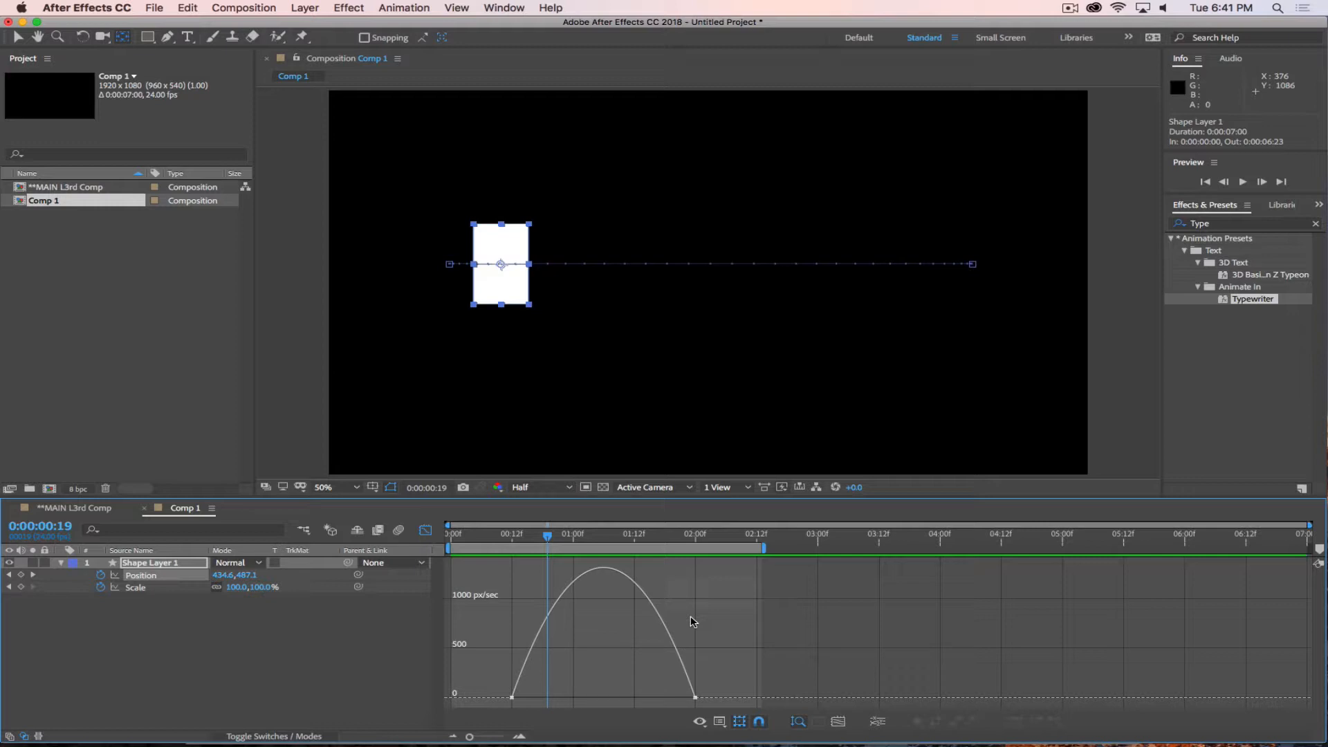
{"action": "right_click", "coordinate": [711, 573]}
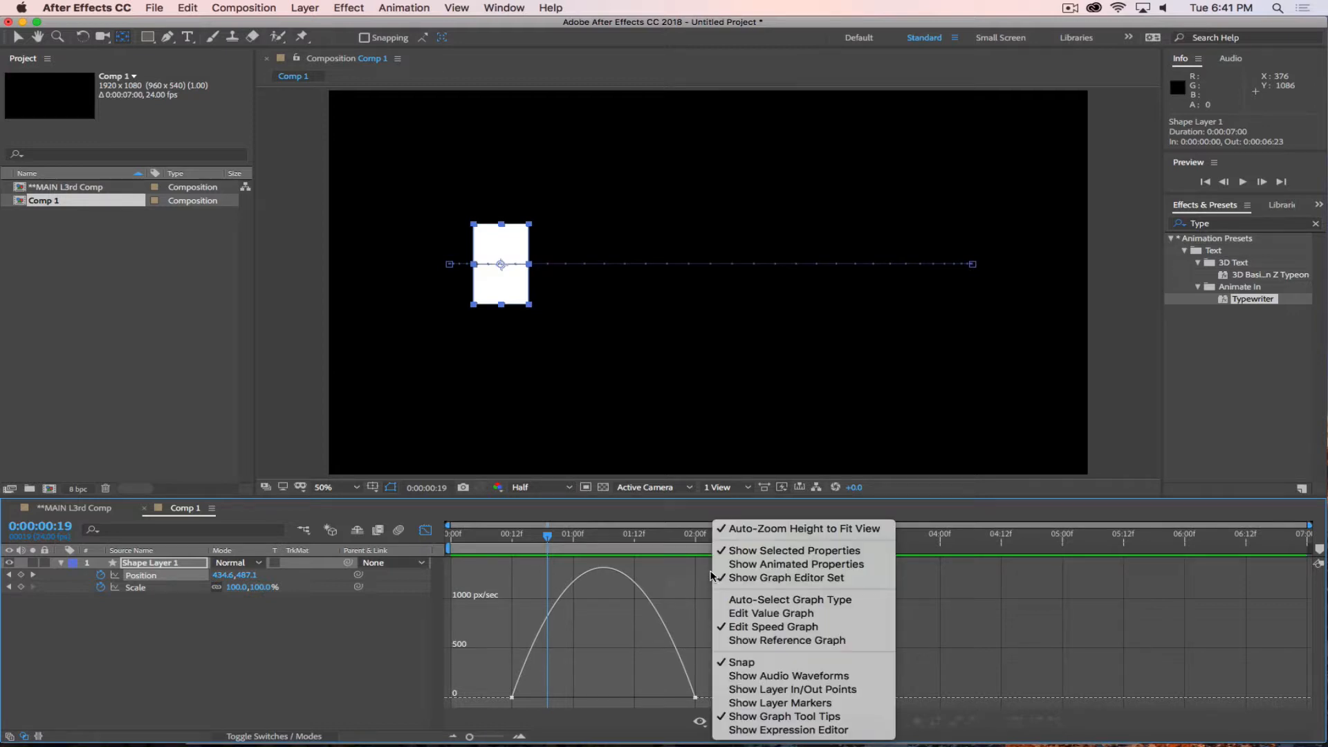
{"action": "left_click", "coordinate": [690, 592]}
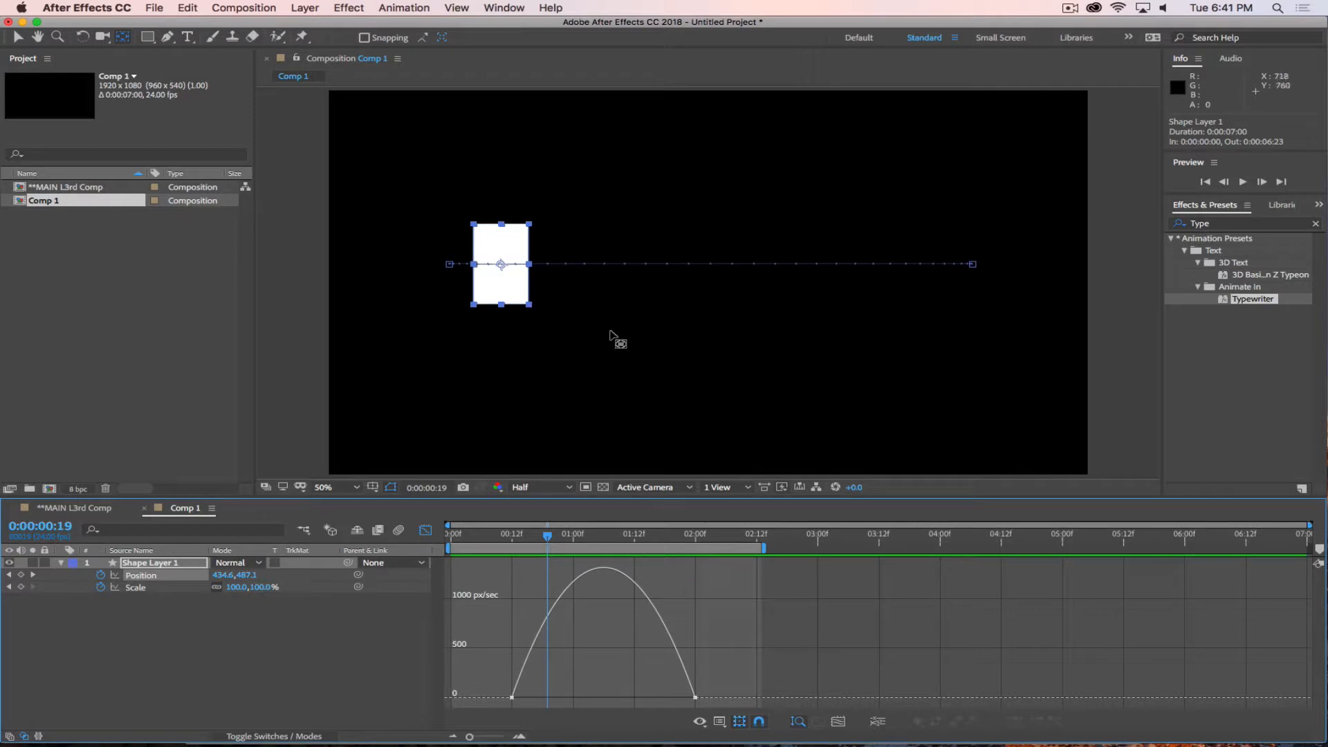
{"action": "left_click_drag", "start_coordinate": [547, 537], "coordinate": [394, 555]}
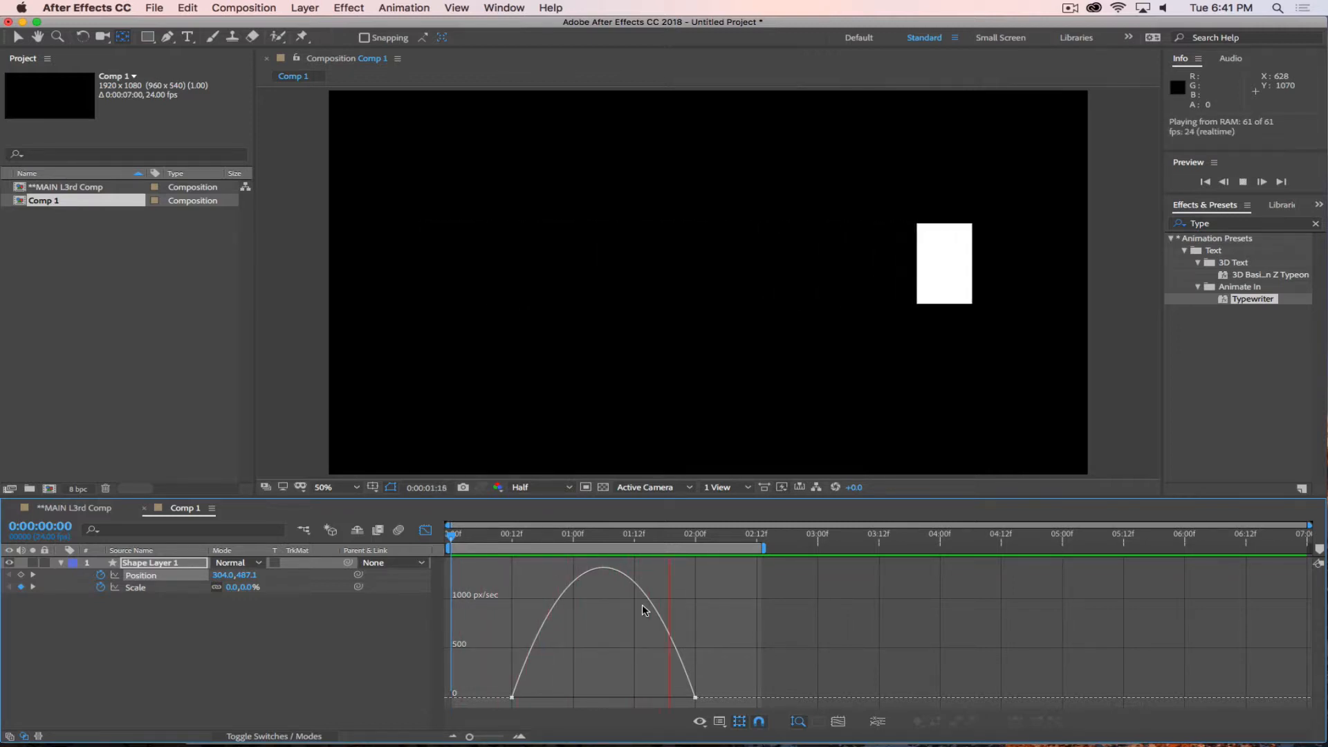
{"action": "key", "text": "space"}
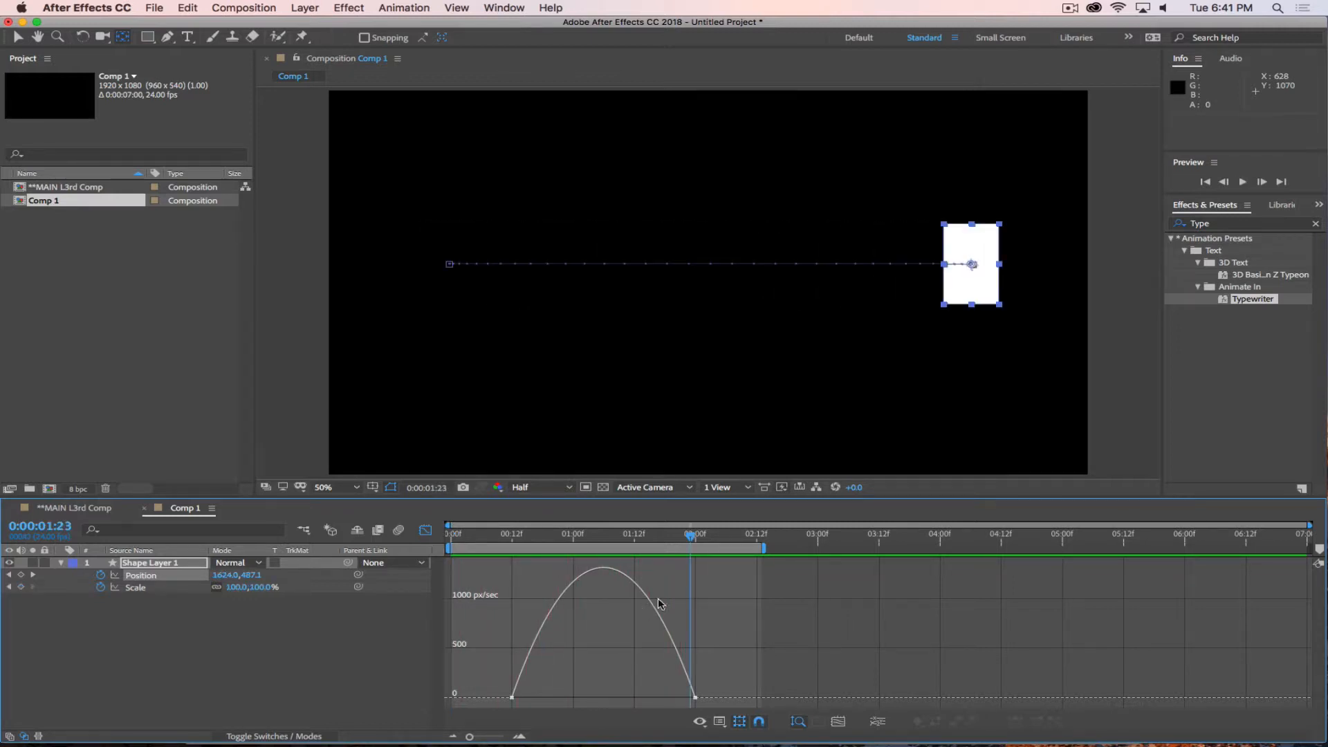
Set the outgoing influence of the 0:00:00:12 Position keyframe and the incoming influence of the 0:00:02:00 one to 70%, and preview the motion.
{"action": "double_click", "coordinate": [512, 698]}
{"action": "left_click_drag", "start_coordinate": [690, 74], "coordinate": [683, 41]}
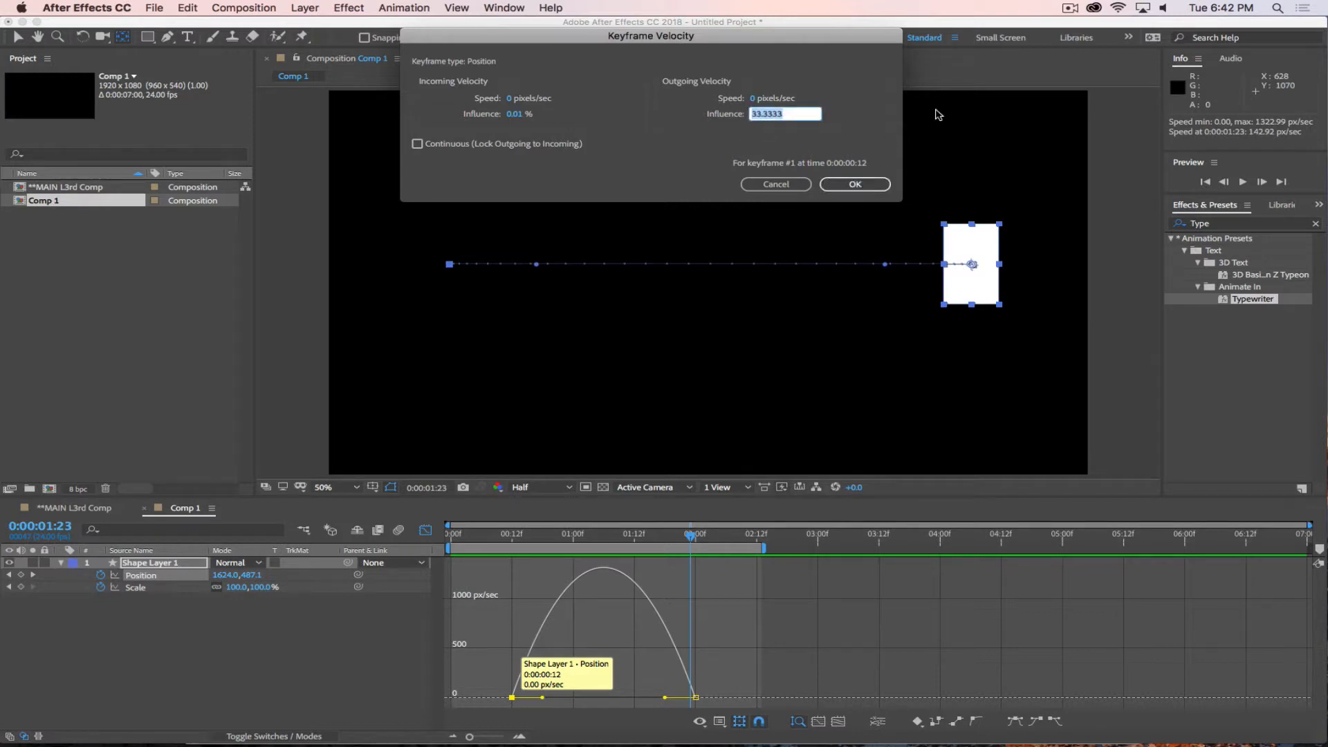
{"action": "key", "text": "Return"}
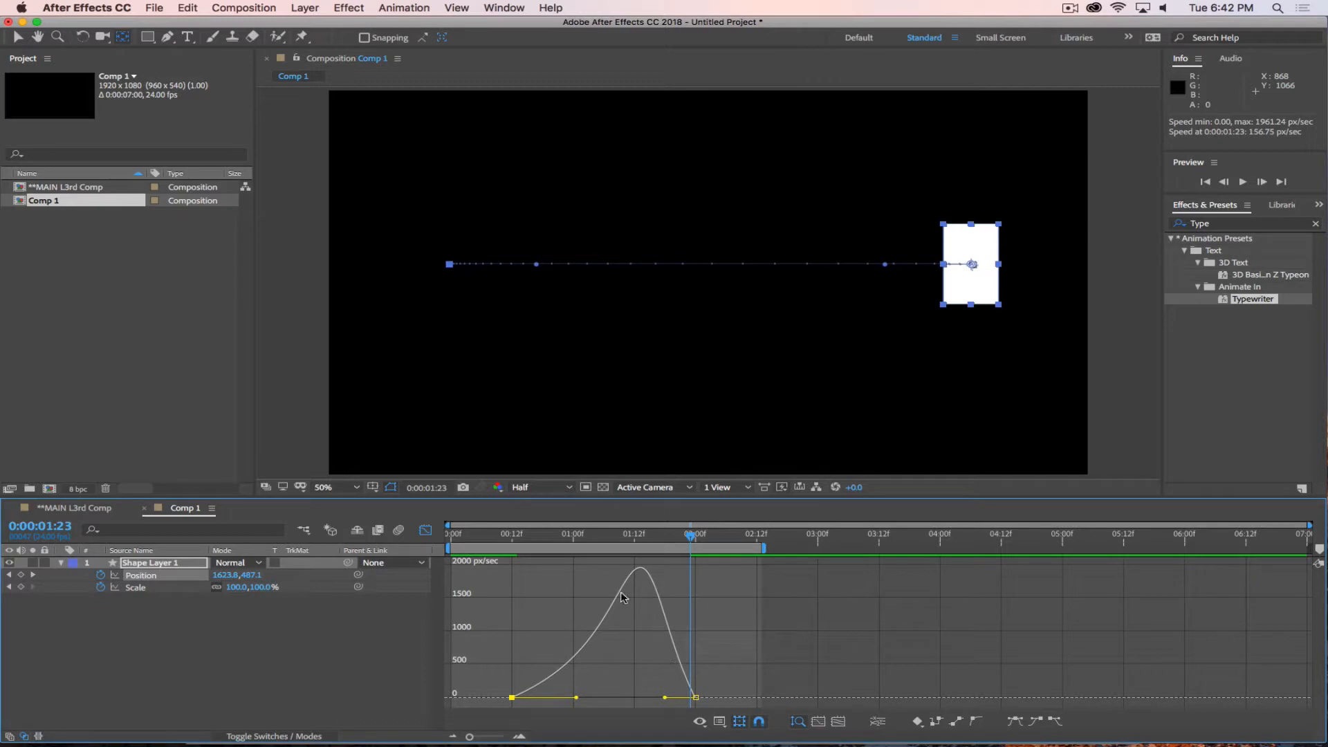
{"action": "double_click", "coordinate": [695, 697]}
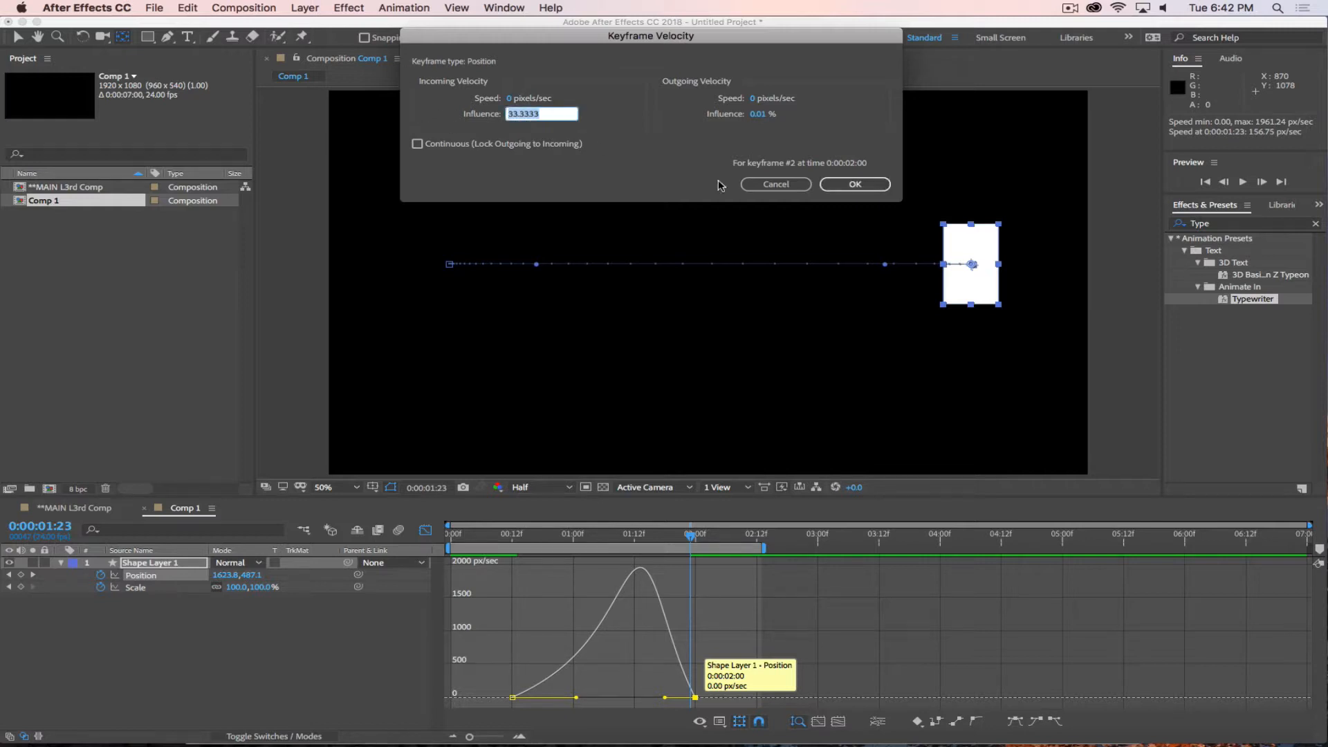
{"action": "type", "text": "70"}
{"action": "key", "text": "Return"}
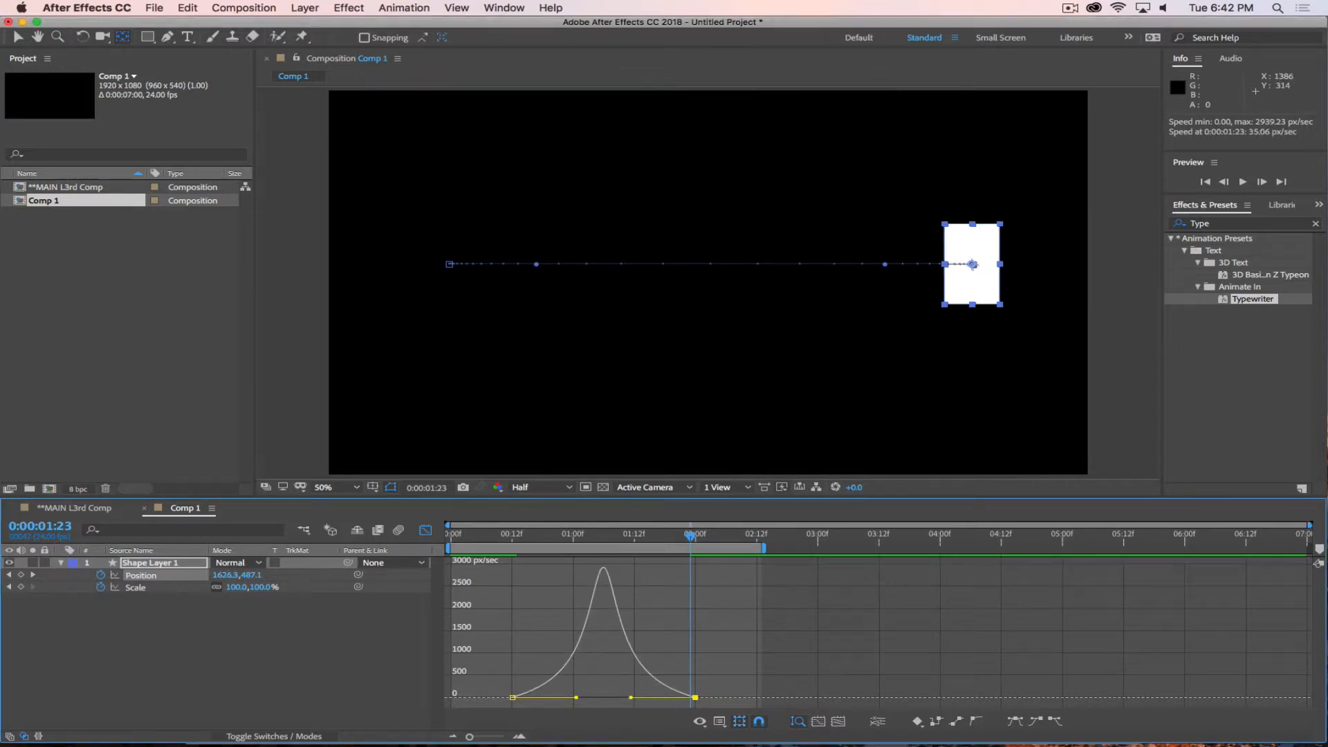
{"action": "key", "text": "space"}
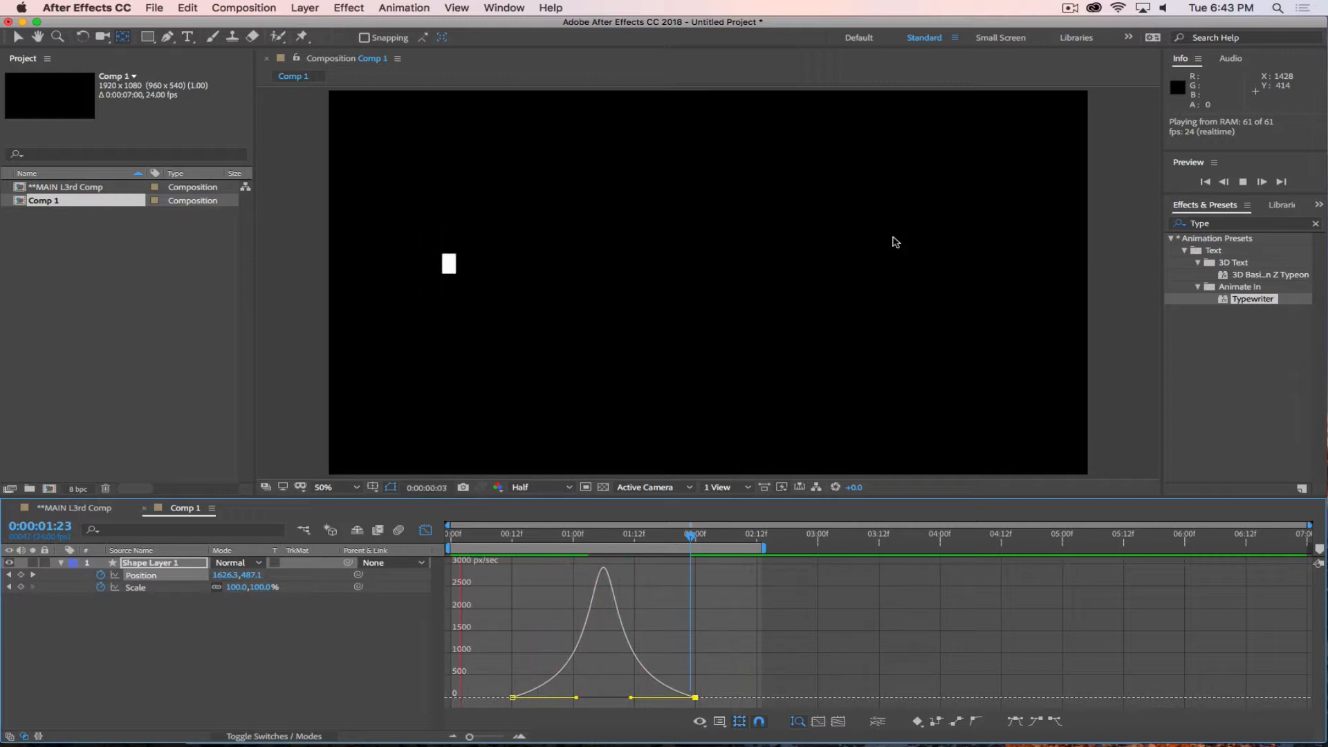
{"action": "left_click", "coordinate": [1070, 7]}
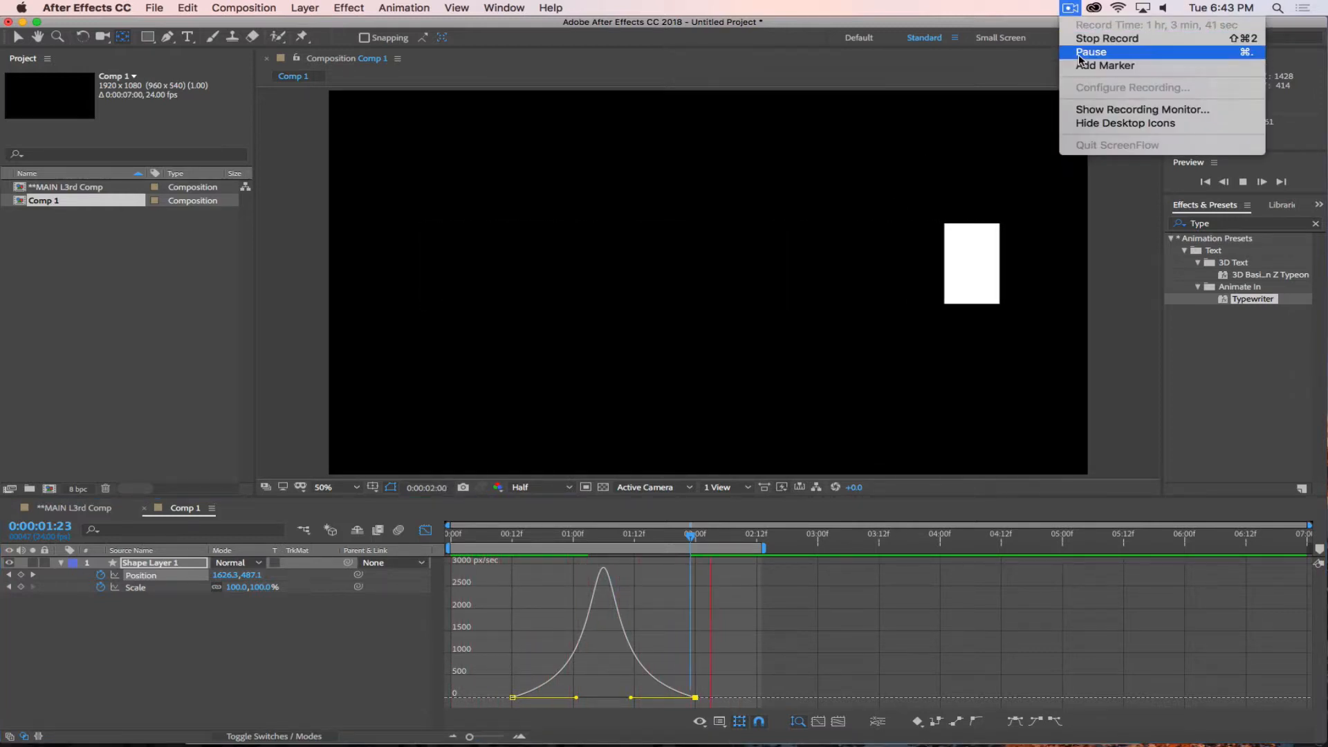
{"action": "left_click", "coordinate": [1077, 55]}
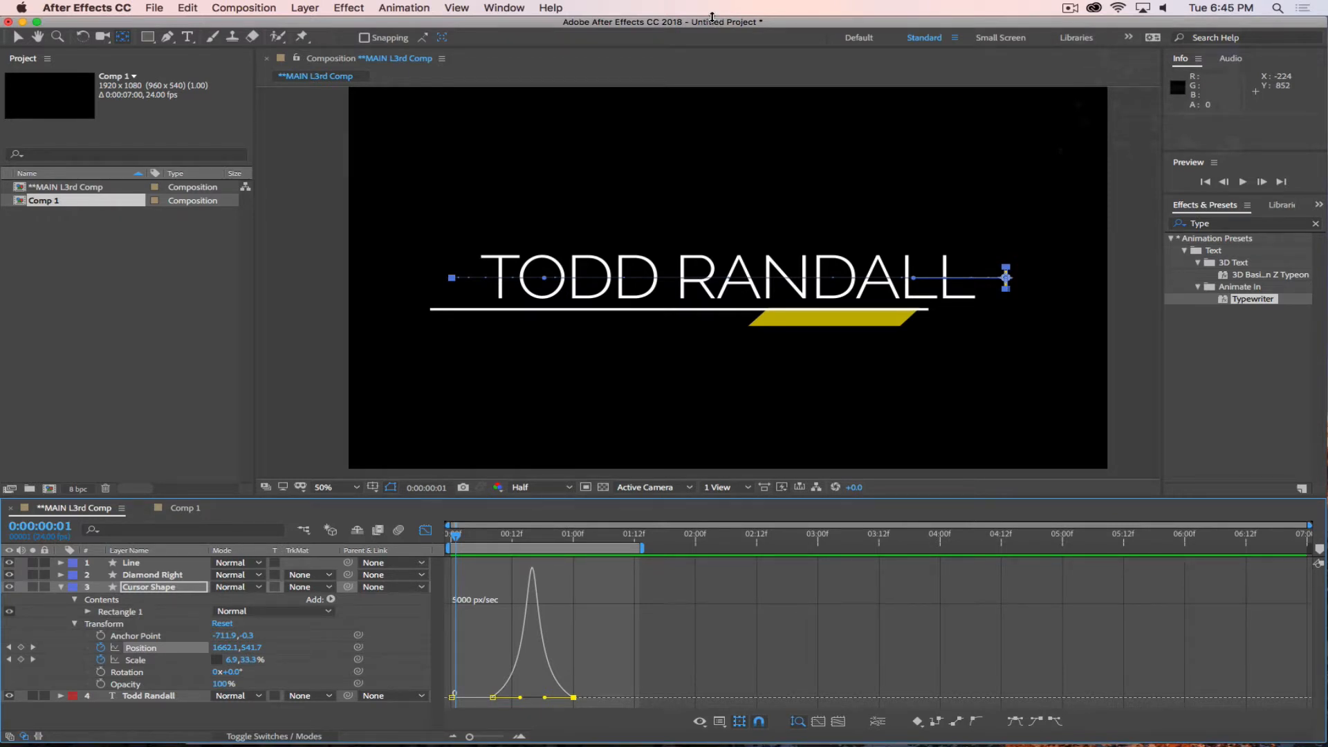
Preview the cursor block's eased animation in the **MAIN L3rd Comp.
{"action": "key", "text": "space"}
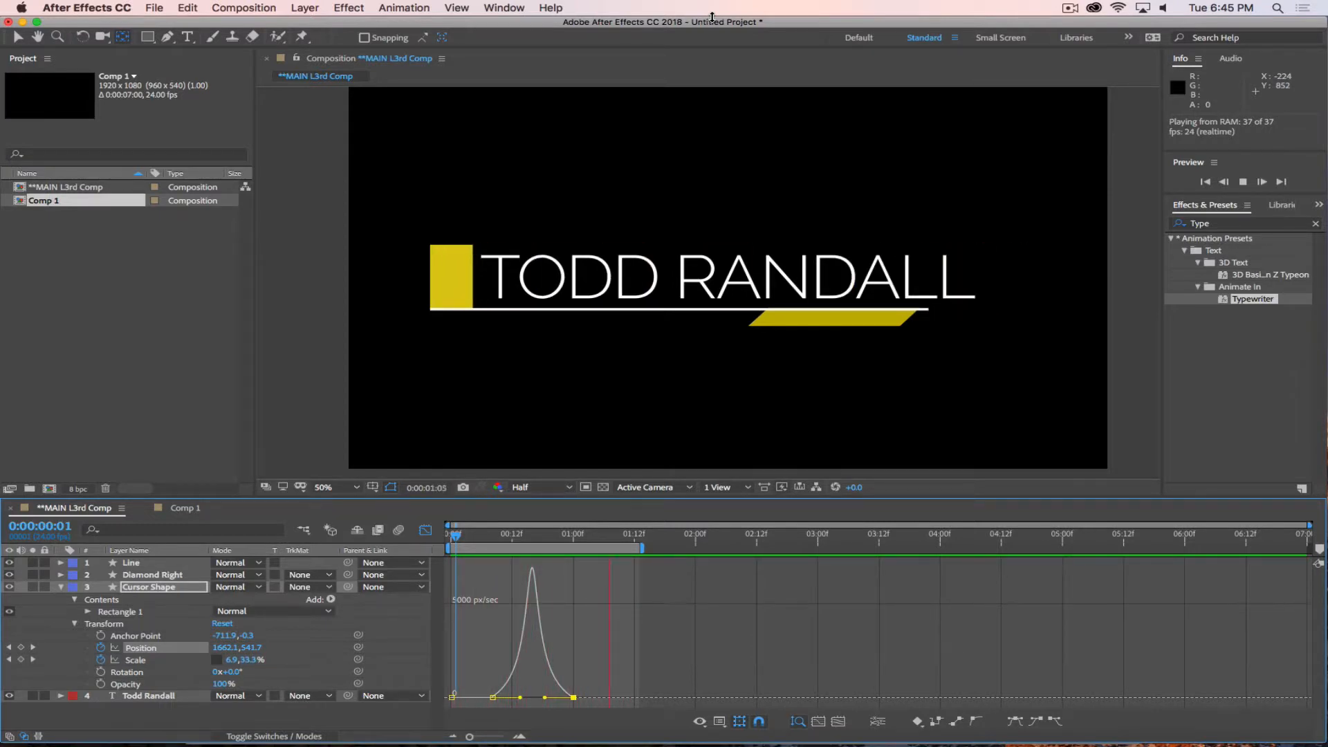
{"action": "key", "text": "space"}
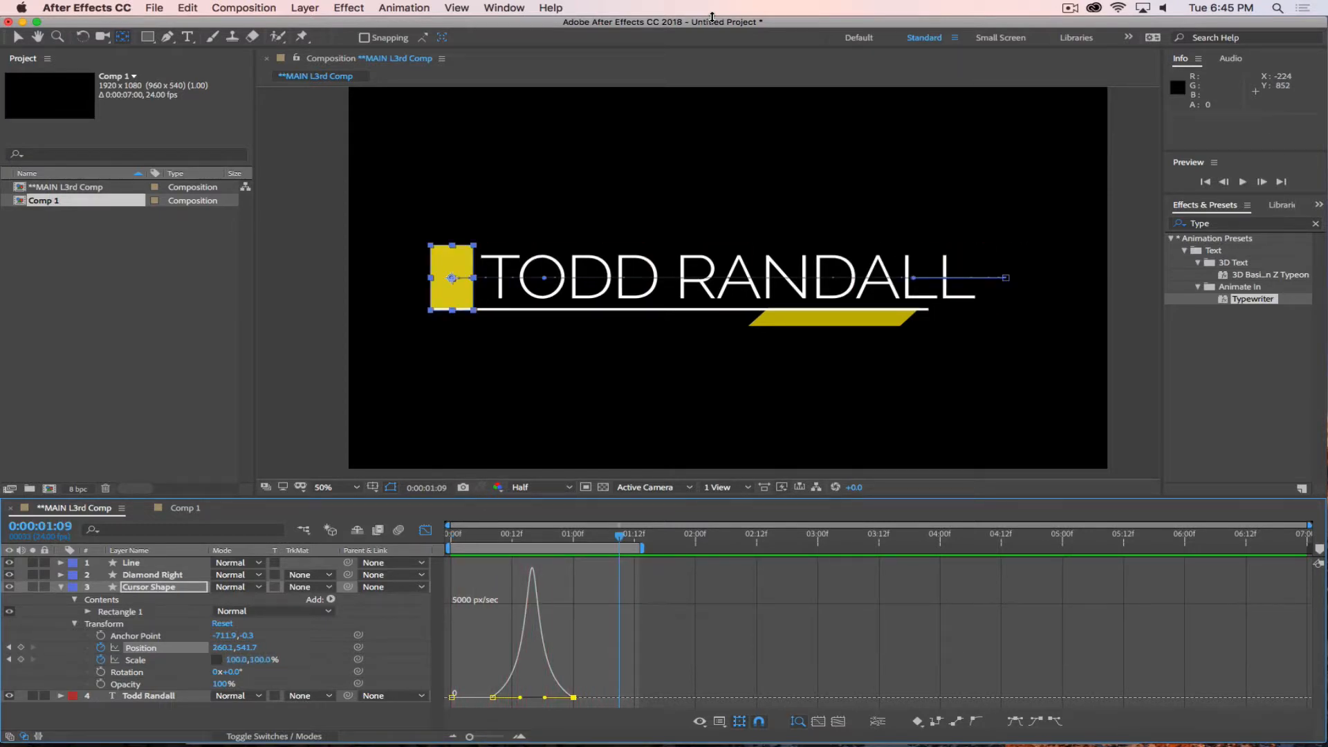
Collapse the Cursor Shape layer's properties and switch the timeline from the Graph Editor back to the layer bars.
{"action": "left_click", "coordinate": [60, 587]}
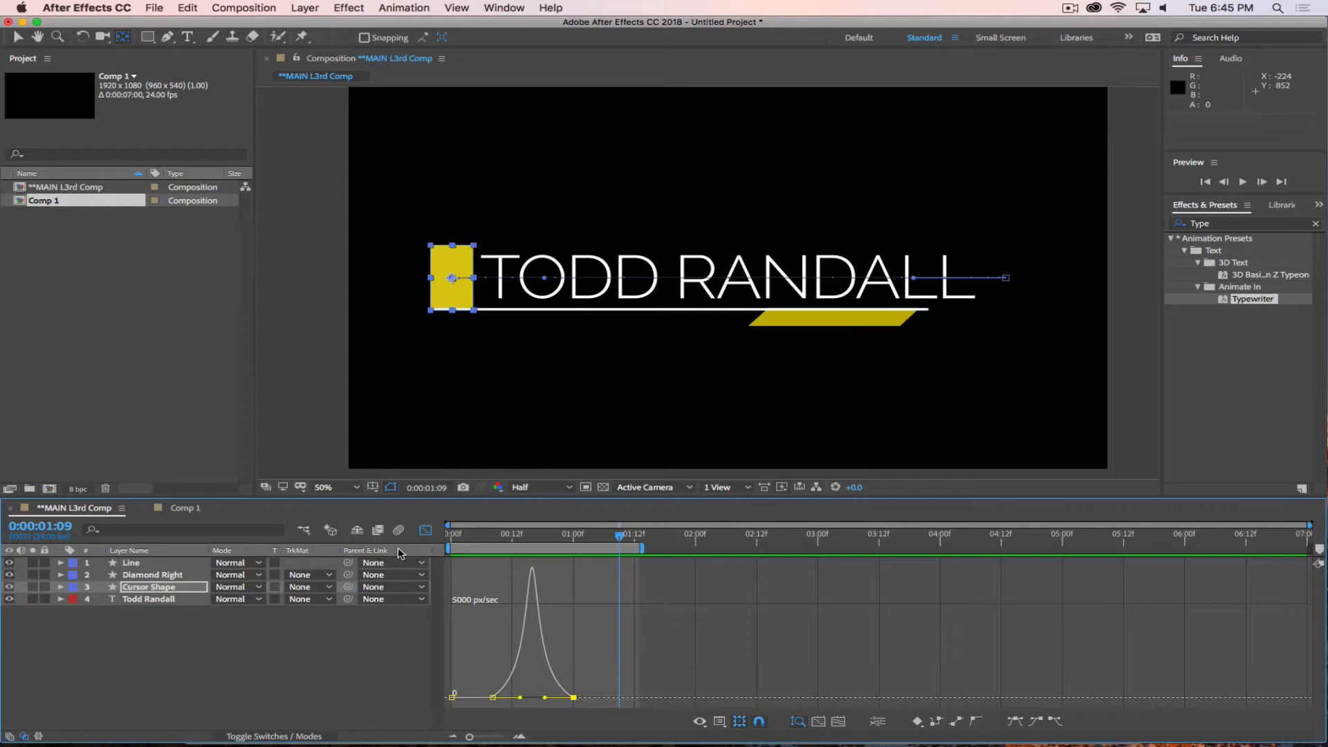
{"action": "left_click", "coordinate": [425, 530]}
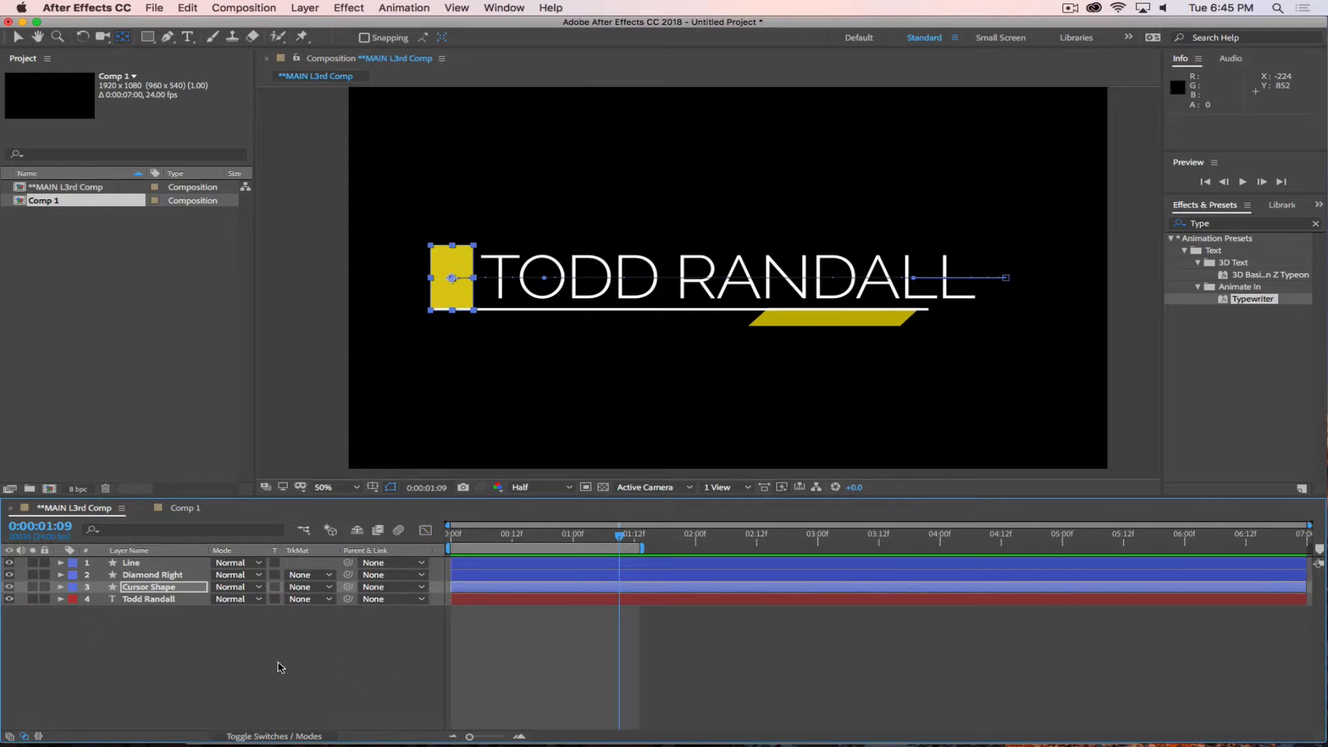
{"action": "left_click_drag", "start_coordinate": [624, 527], "coordinate": [635, 562]}
{"action": "left_click", "coordinate": [143, 600]}
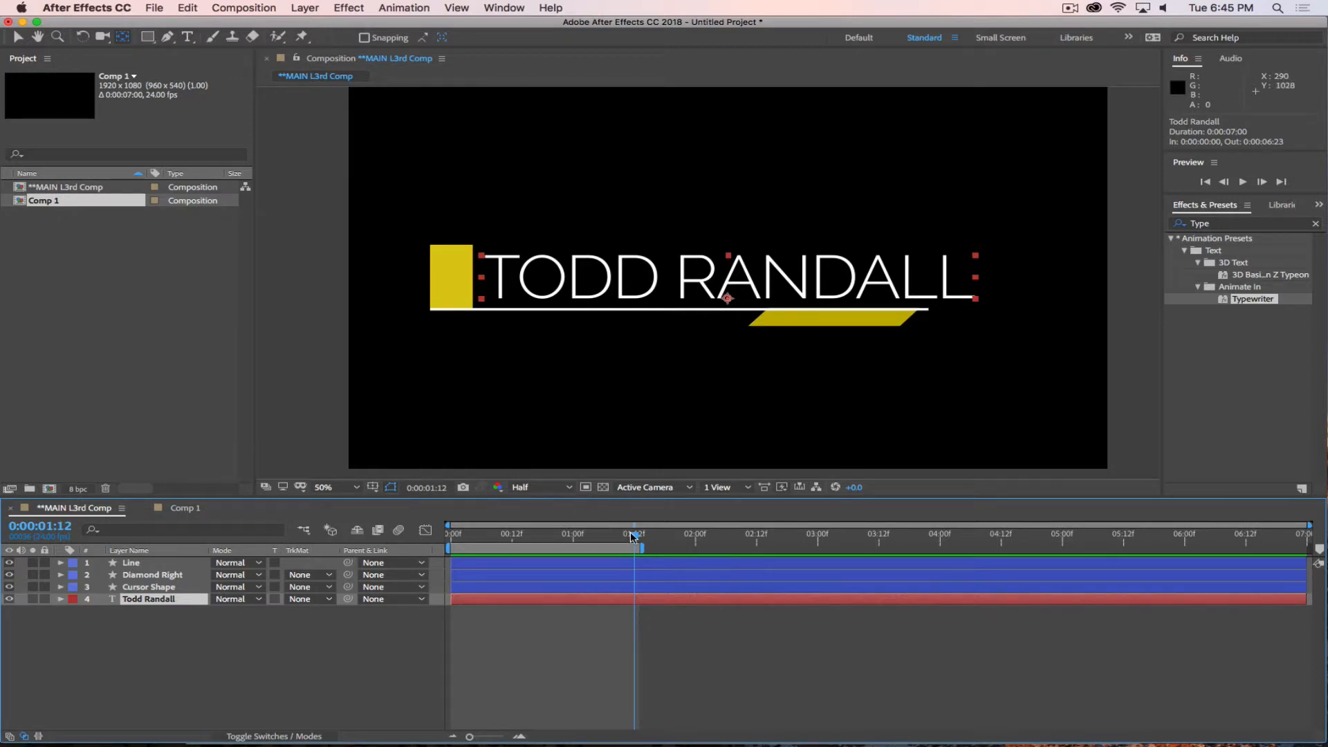
{"action": "left_click_drag", "start_coordinate": [631, 534], "coordinate": [486, 535]}
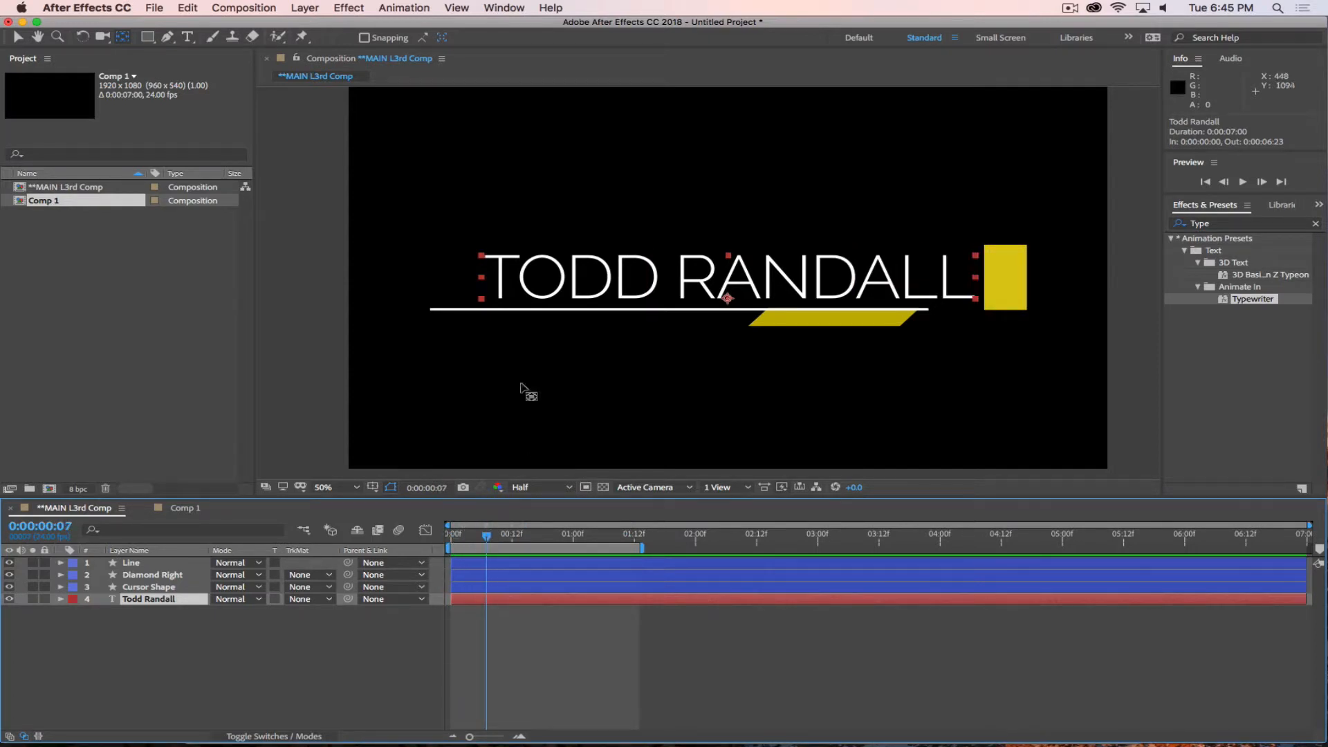
{"action": "left_click", "coordinate": [147, 37]}
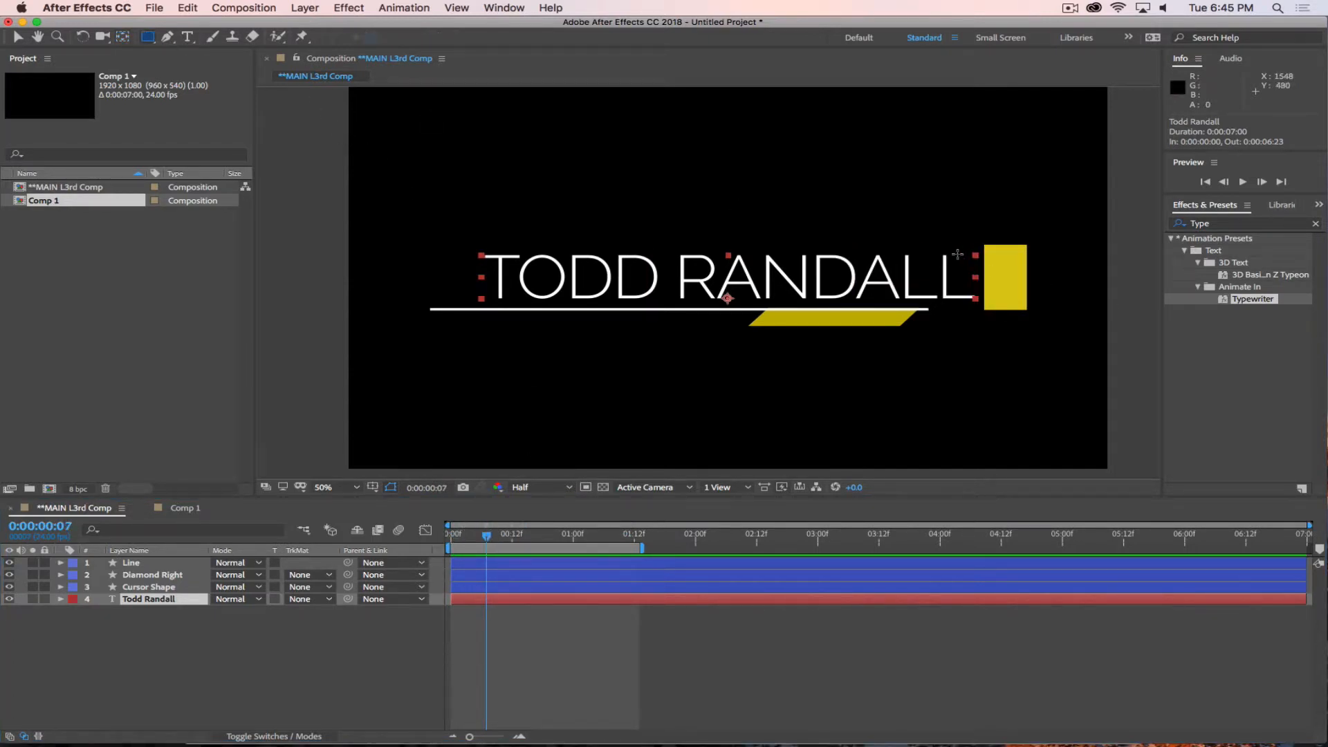
{"action": "left_click_drag", "start_coordinate": [984, 244], "coordinate": [428, 307]}
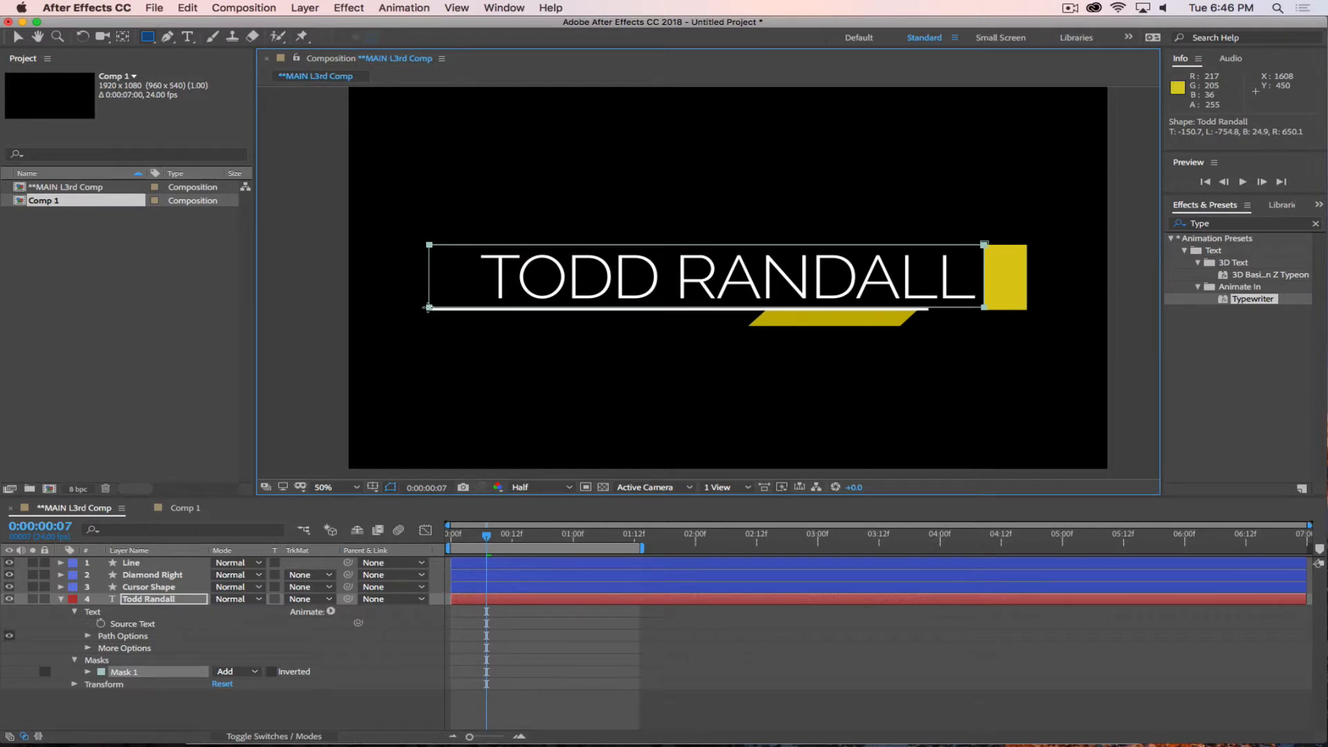
{"action": "left_click_drag", "start_coordinate": [489, 538], "coordinate": [592, 541]}
{"action": "key", "text": "super+z"}
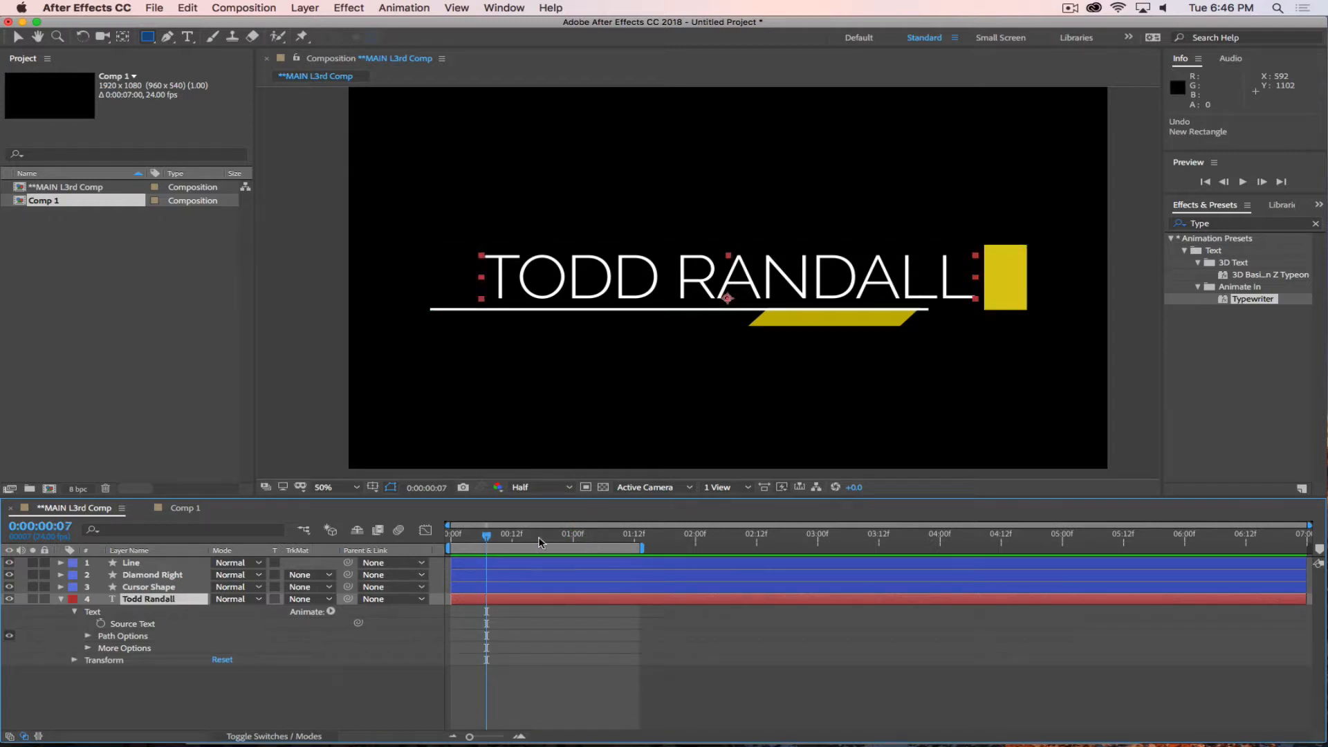
At 0:00:00:08, draw a rectangular mask on the name text layer that spans the text and the whole cursor block.
{"action": "mouse_move", "coordinate": [486, 538]}
{"action": "left_mouse_down"}
{"action": "mouse_move", "coordinate": [441, 540]}
{"action": "mouse_move", "coordinate": [492, 538]}
{"action": "left_mouse_up"}
{"action": "left_click", "coordinate": [169, 599]}
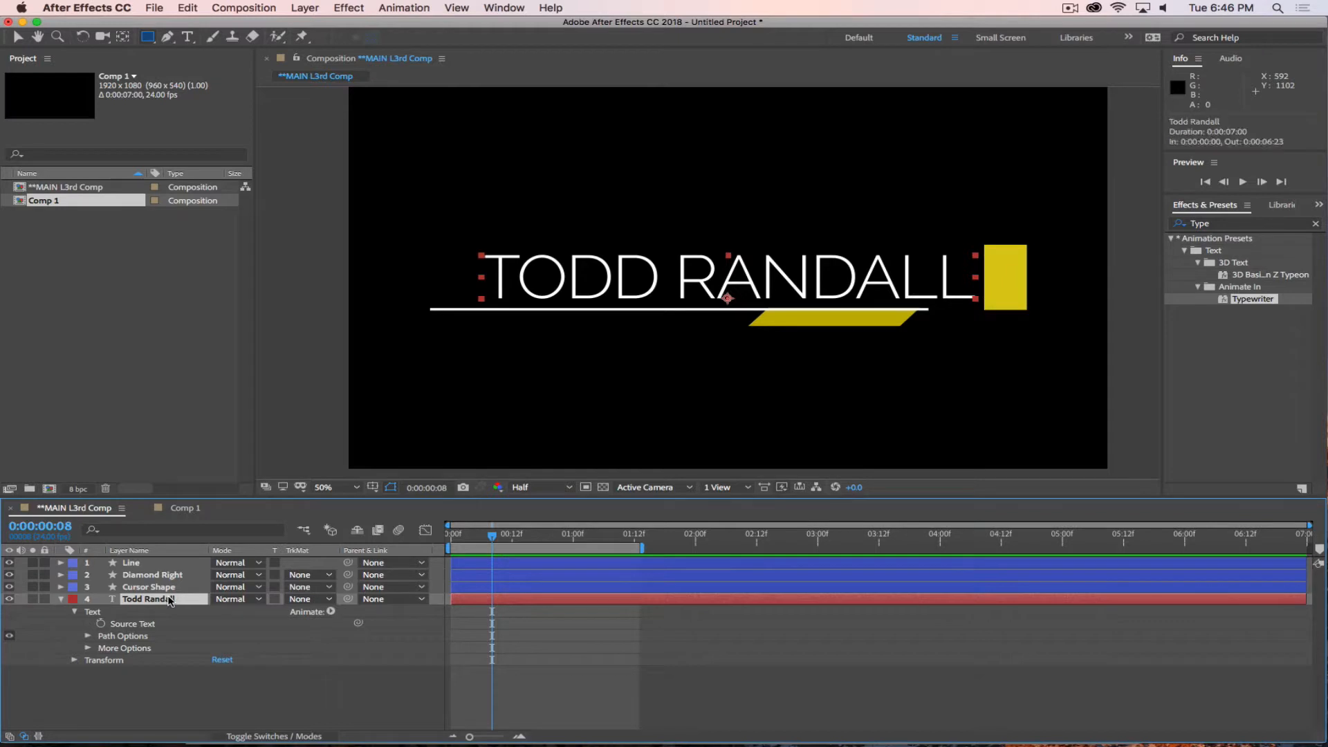
{"action": "left_click", "coordinate": [148, 39]}
{"action": "mouse_move", "coordinate": [488, 538]}
{"action": "left_mouse_down"}
{"action": "mouse_move", "coordinate": [461, 541]}
{"action": "mouse_move", "coordinate": [492, 542]}
{"action": "left_mouse_up"}
{"action": "left_click_drag", "start_coordinate": [1026, 244], "coordinate": [429, 309]}
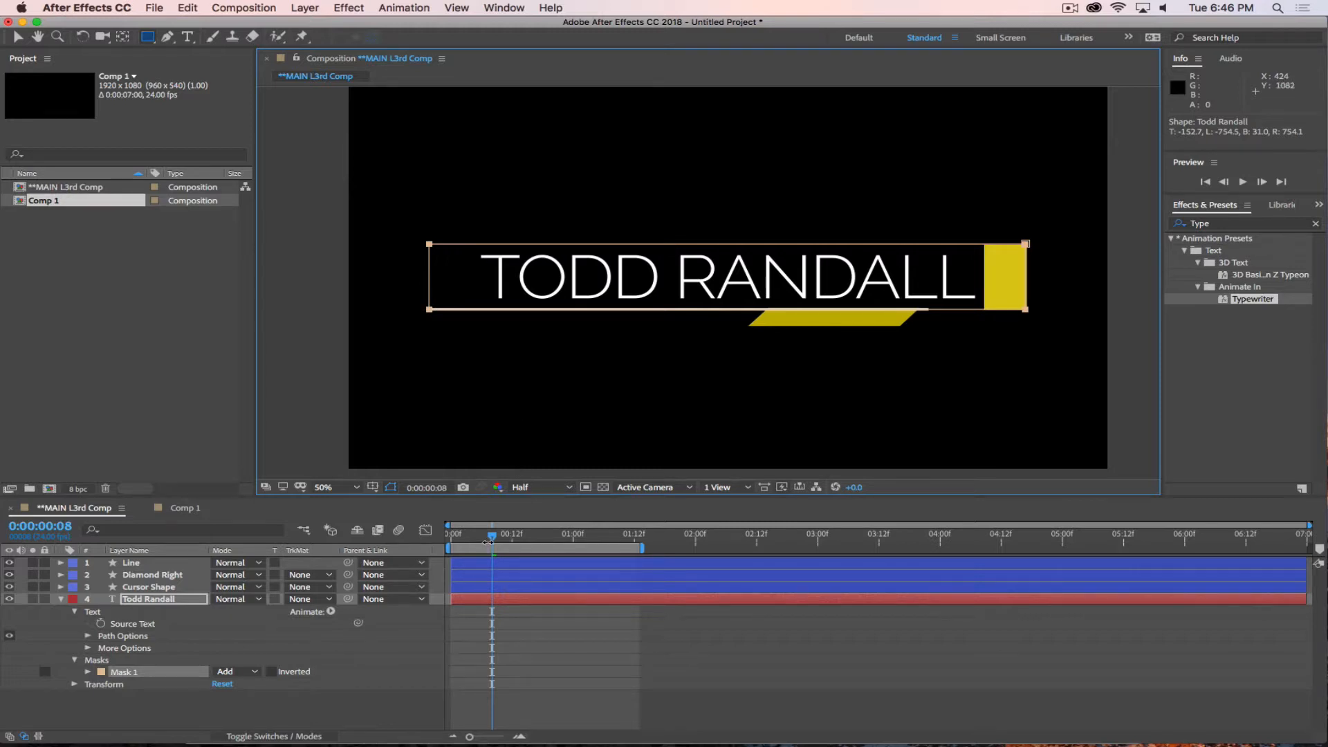
Scrub the cursor block's movement against the new mask and try the Inverted option of Mask 1 on and off.
{"action": "left_click_drag", "start_coordinate": [488, 542], "coordinate": [578, 542]}
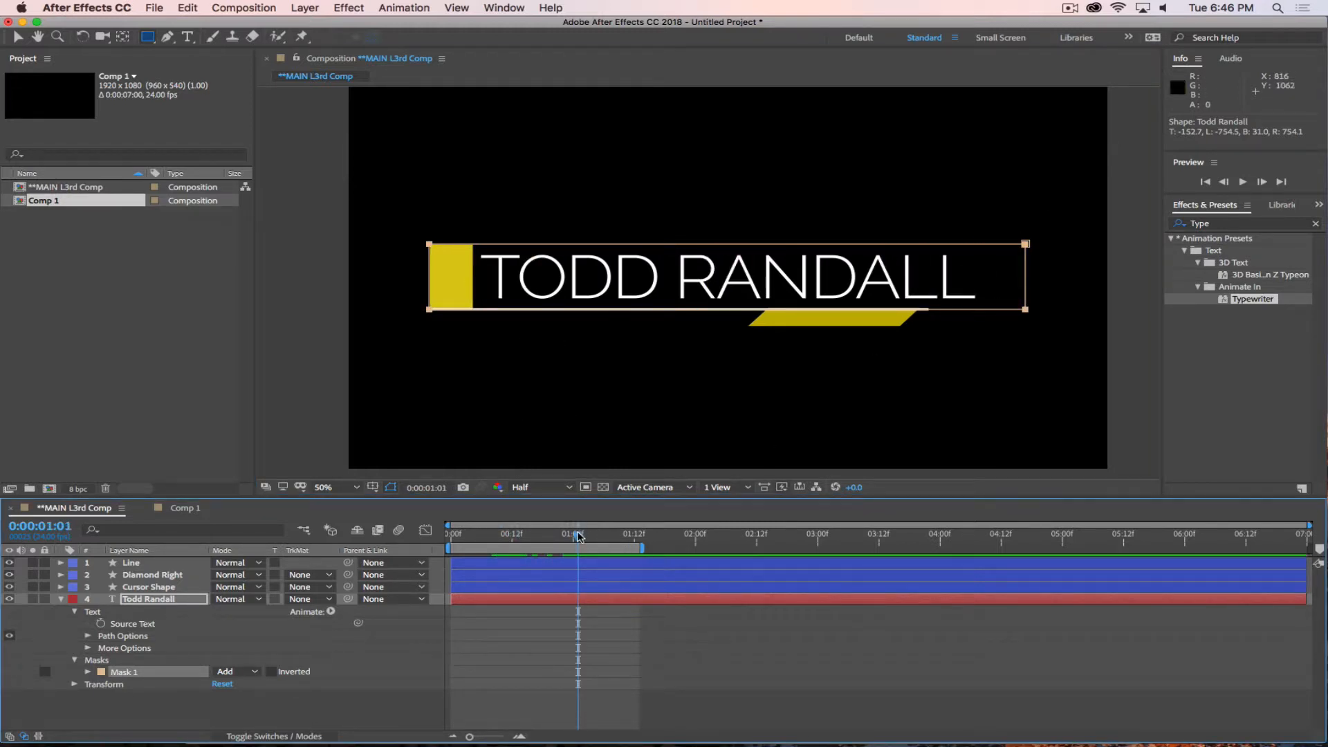
{"action": "left_click_drag", "start_coordinate": [579, 536], "coordinate": [486, 537]}
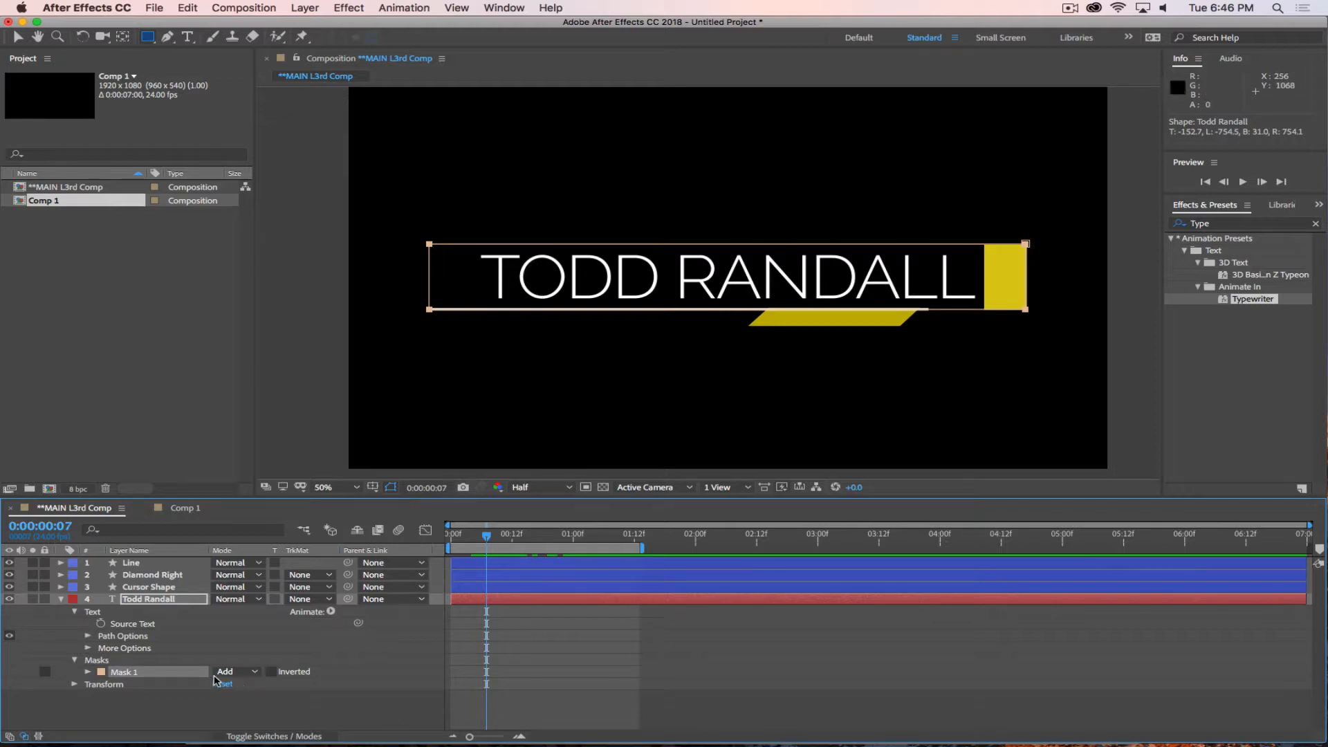
{"action": "left_click", "coordinate": [271, 672]}
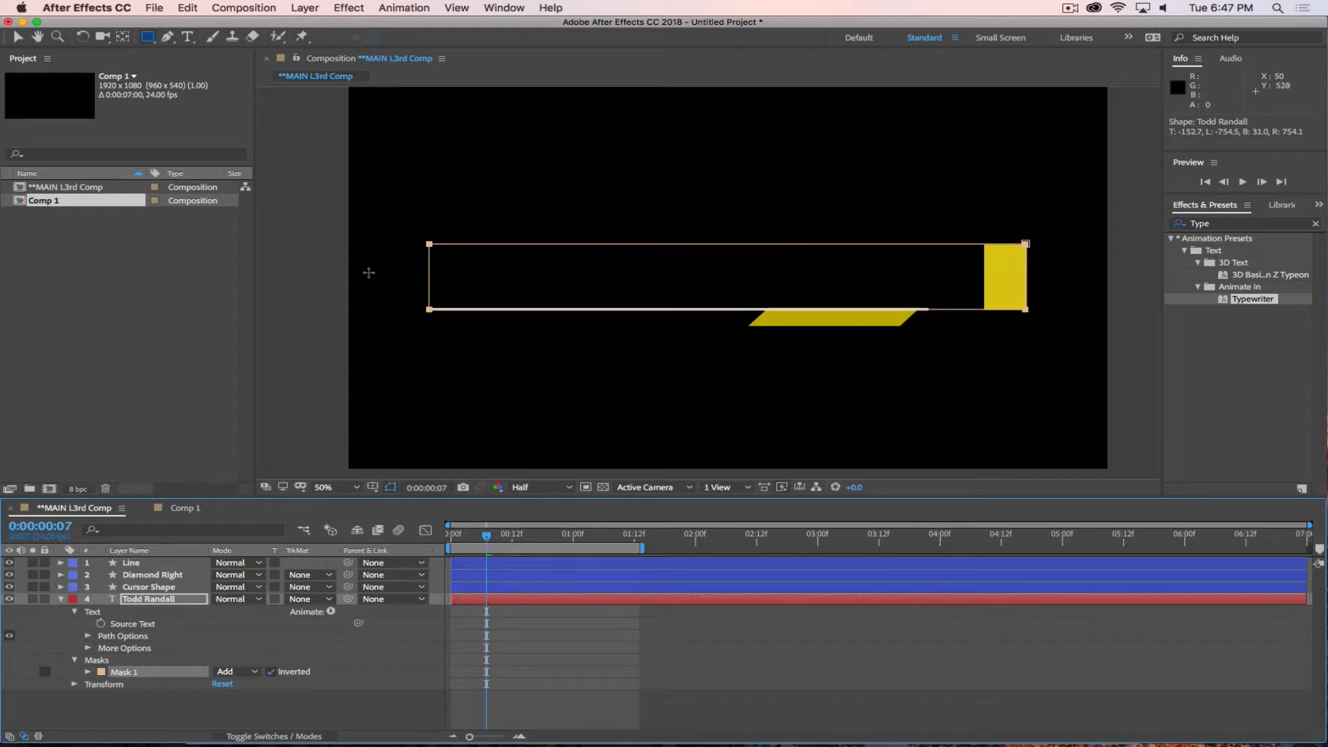
{"action": "left_click", "coordinate": [271, 671]}
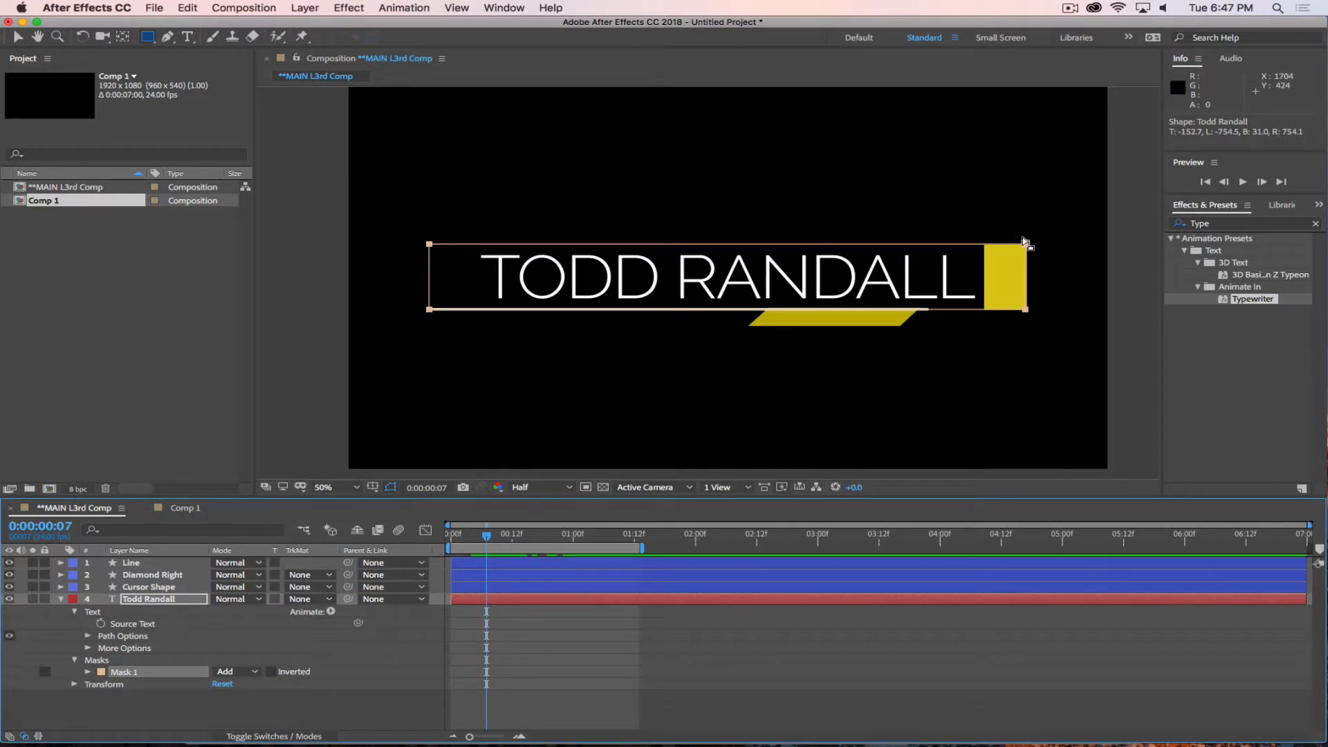
Align the mask's right edge with the cursor block's outer edge at 0:00:00:07 and pull its left edge in behind the block at 0:00:01:01.
{"action": "key", "text": "v"}
{"action": "left_click_drag", "start_coordinate": [1013, 232], "coordinate": [1031, 320]}
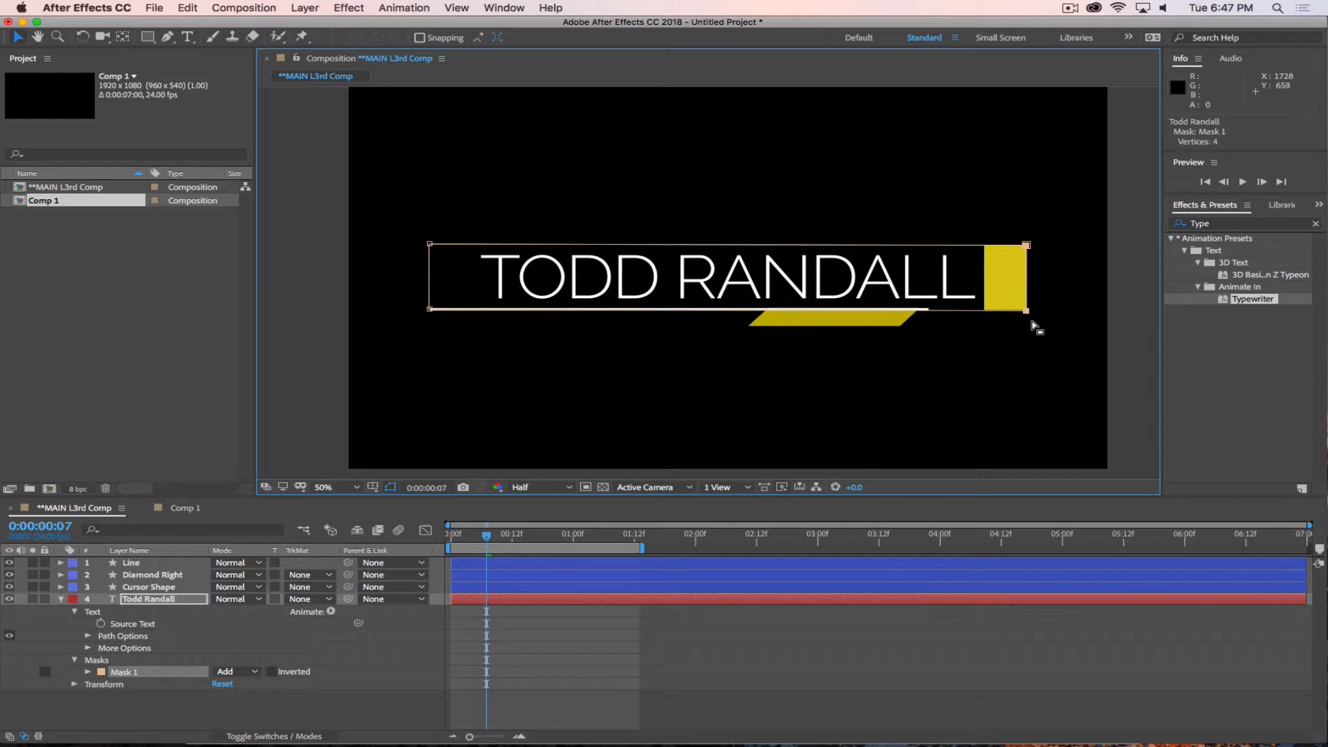
{"action": "left_click_drag", "start_coordinate": [488, 538], "coordinate": [583, 548]}
{"action": "left_click", "coordinate": [432, 260]}
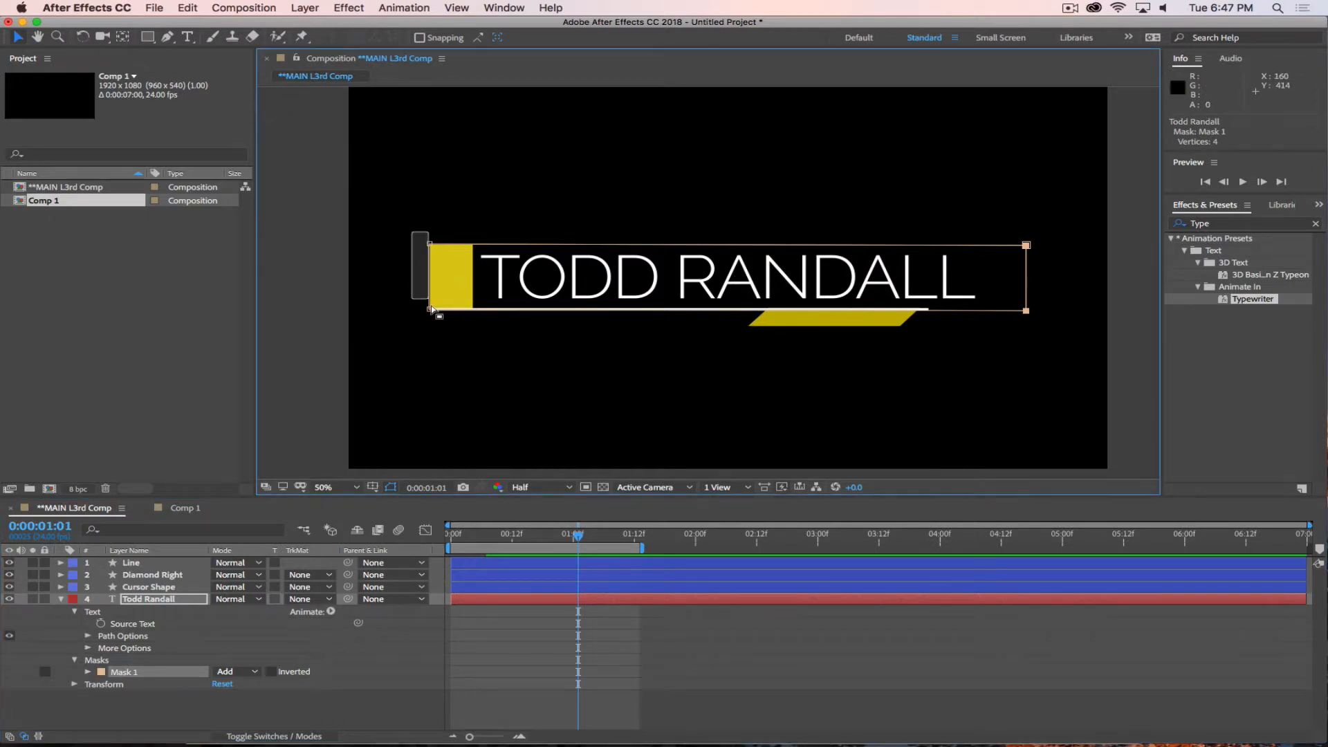
{"action": "left_click_drag", "start_coordinate": [431, 315], "coordinate": [468, 315]}
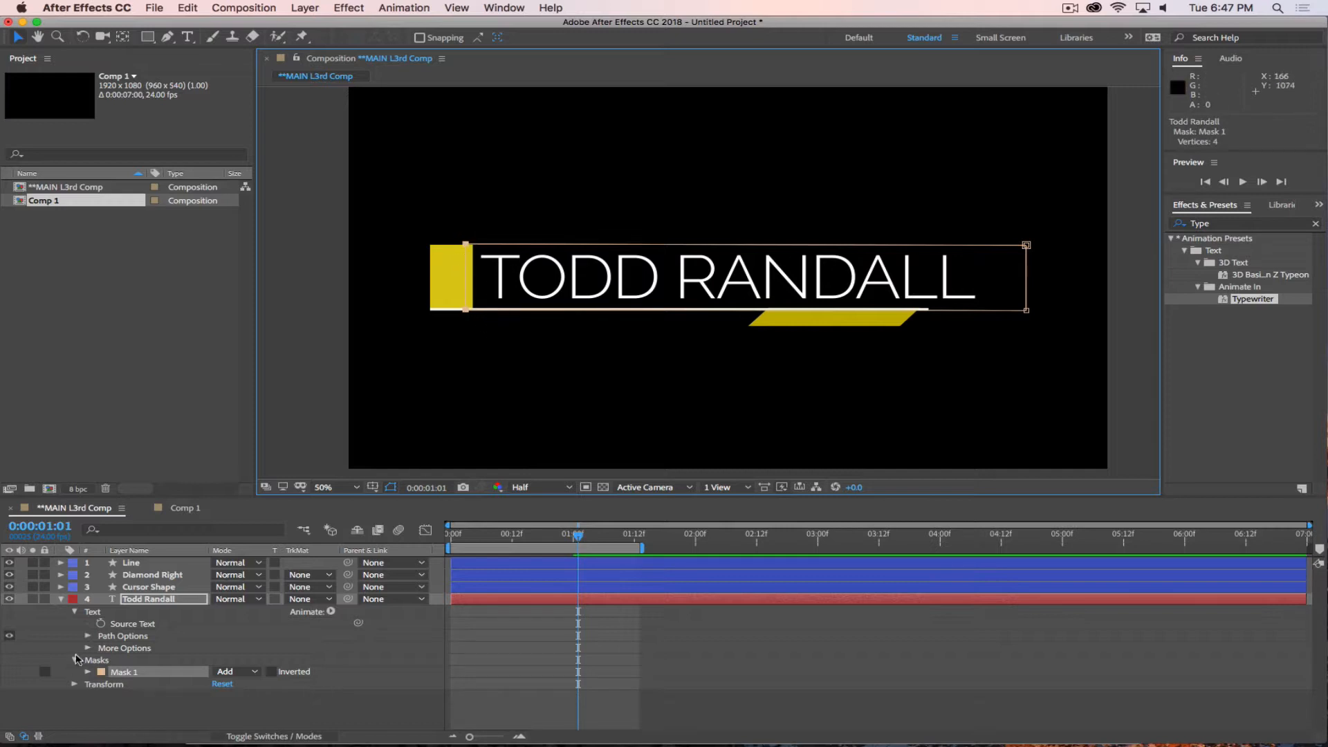
Change the outline color of Mask 1 to bright red and reselect the mask.
{"action": "left_click", "coordinate": [100, 671]}
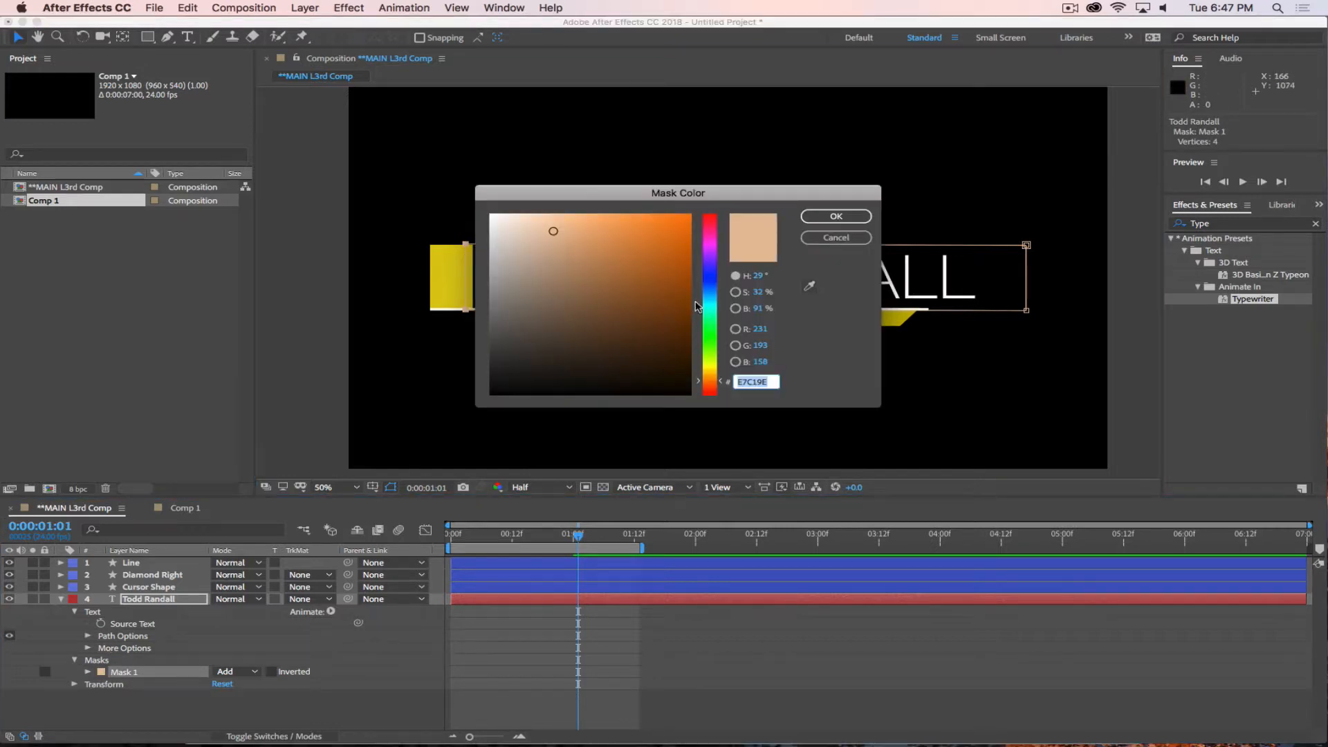
{"action": "left_click", "coordinate": [690, 216]}
{"action": "left_click", "coordinate": [707, 223]}
{"action": "left_click", "coordinate": [836, 216]}
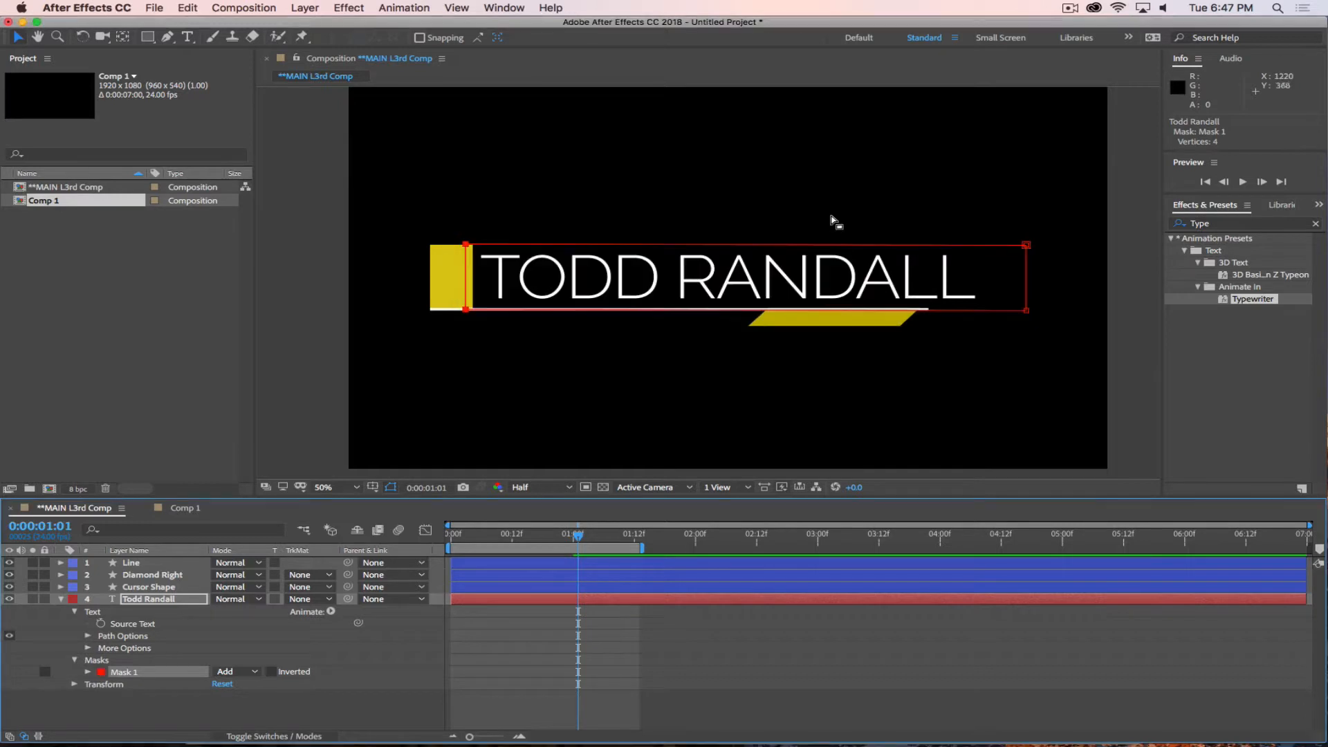
{"action": "left_click", "coordinate": [361, 721]}
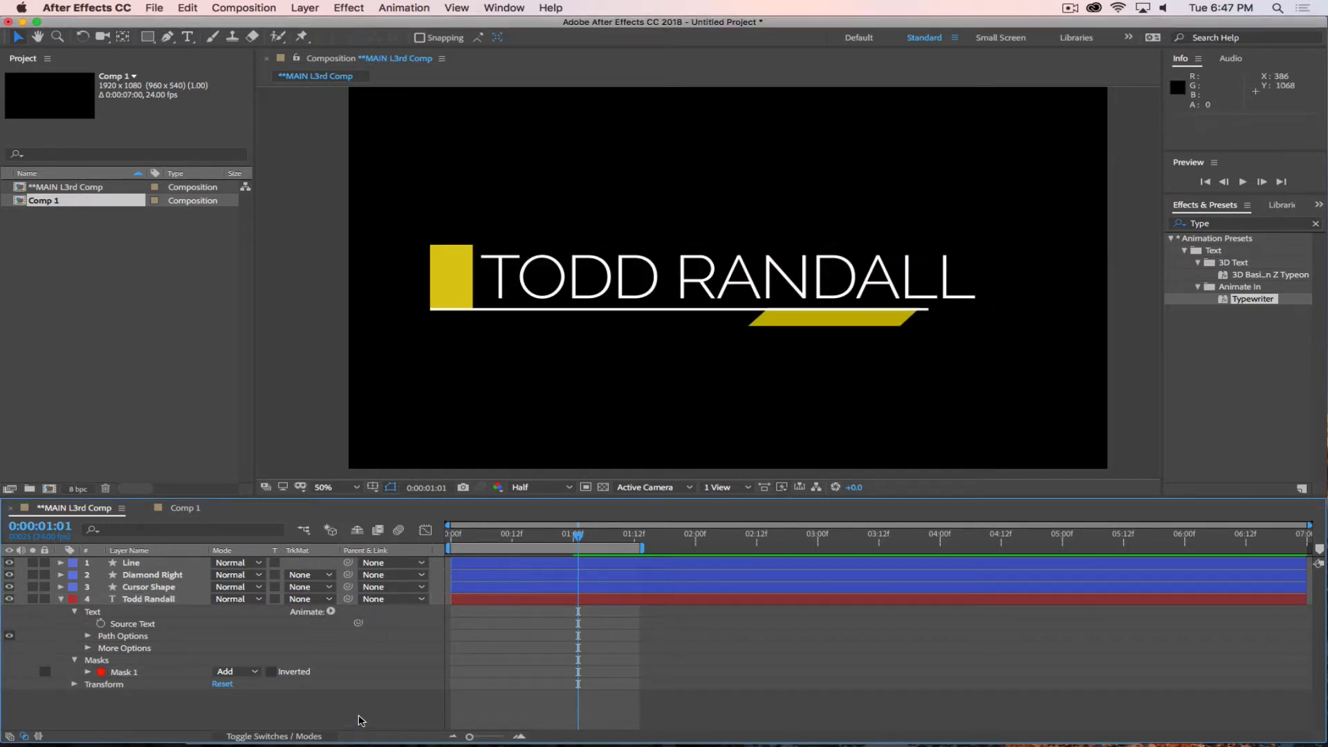
{"action": "left_click", "coordinate": [122, 676]}
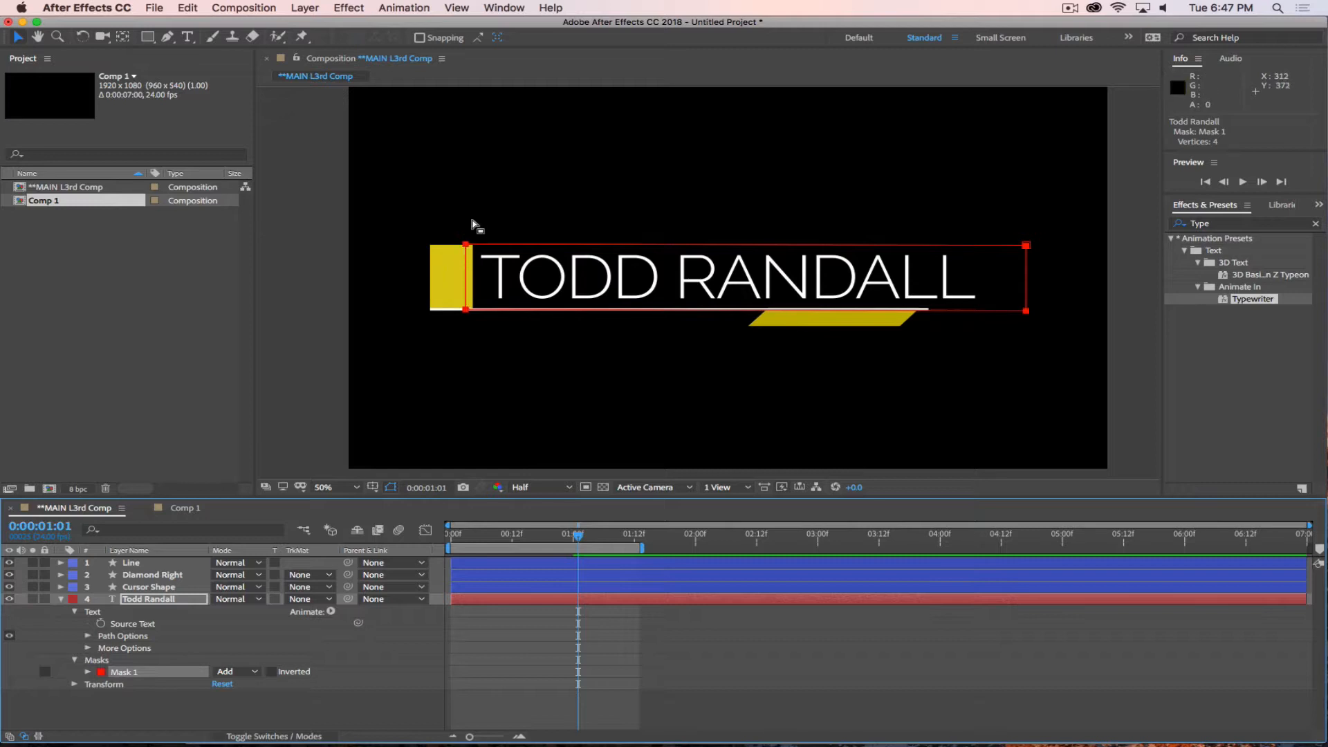
Expand the properties of Mask 1 and reveal the Cursor Shape layer's keyframes for timing reference.
{"action": "left_click_drag", "start_coordinate": [578, 534], "coordinate": [486, 533]}
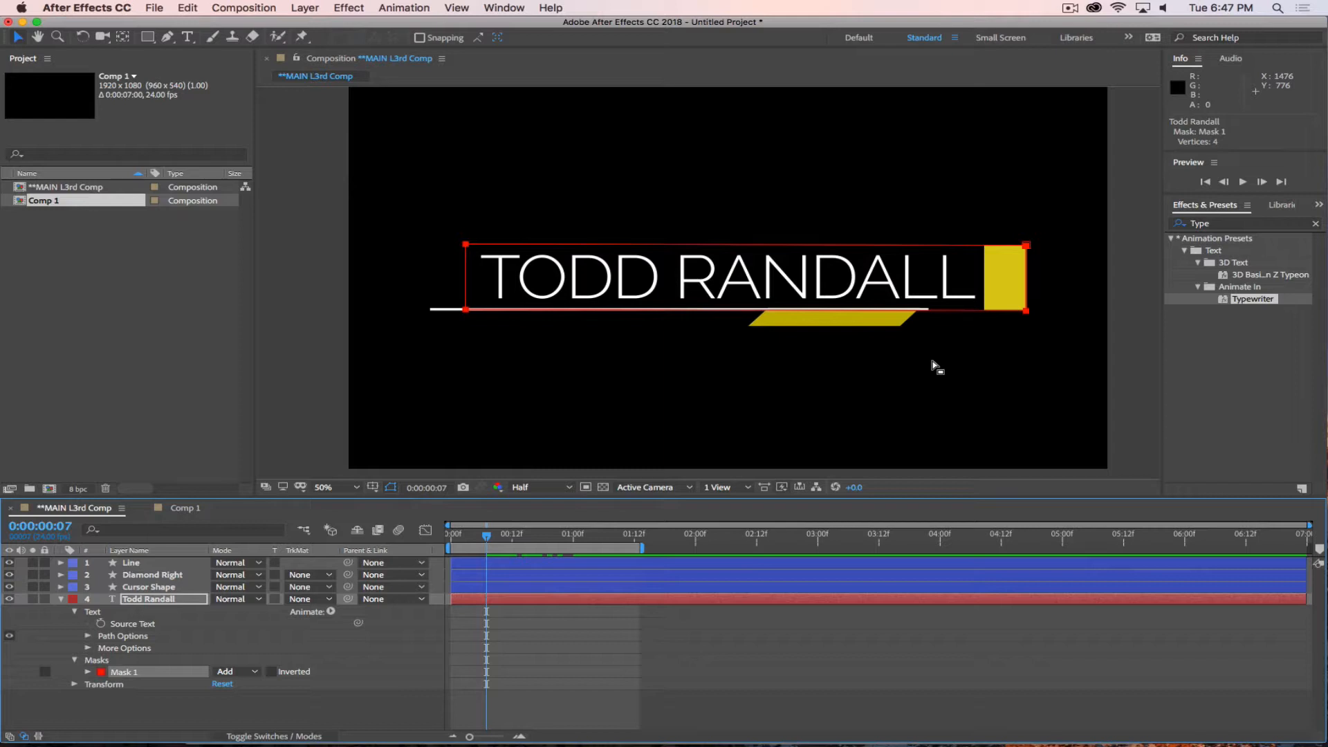
{"action": "left_click", "coordinate": [87, 672]}
{"action": "scroll", "coordinate": [139, 685], "scroll_direction": "down", "scroll_amount": 1}
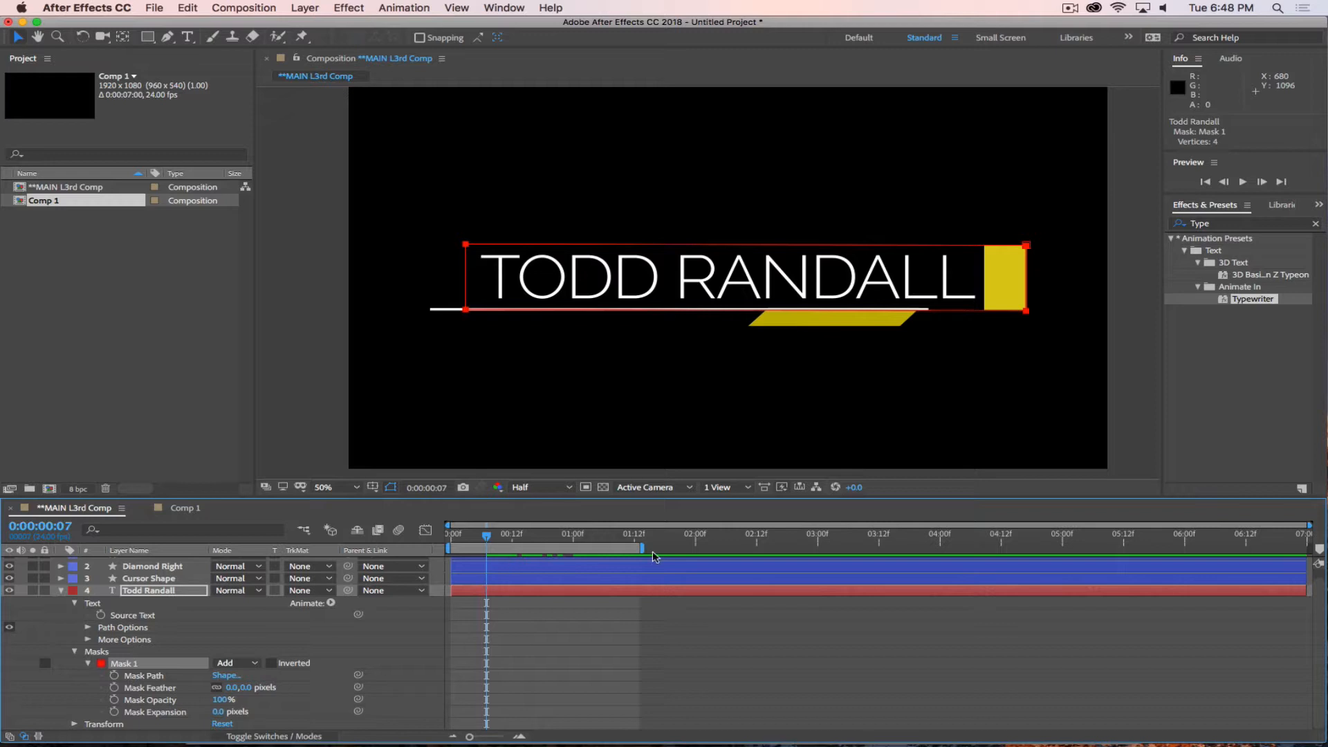
{"action": "left_click_drag", "start_coordinate": [488, 539], "coordinate": [497, 539]}
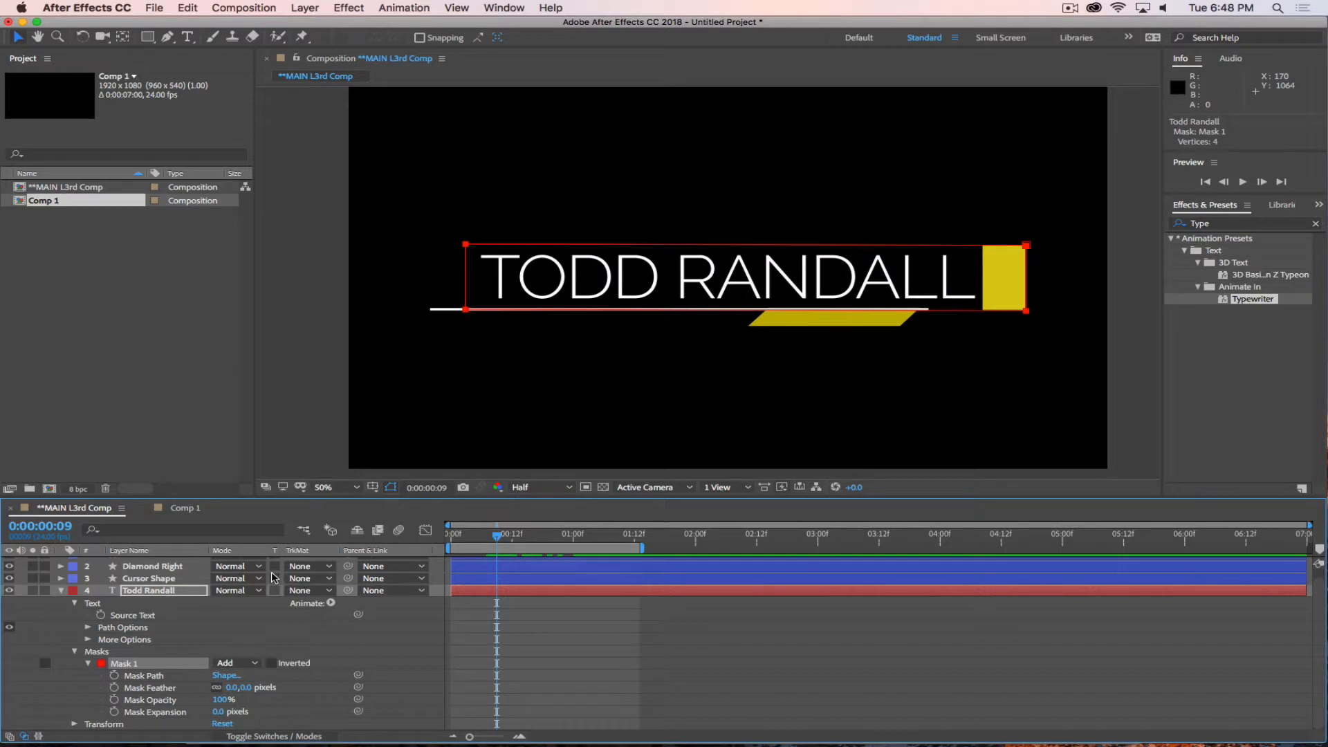
{"action": "left_click", "coordinate": [146, 579]}
{"action": "key", "text": "u"}
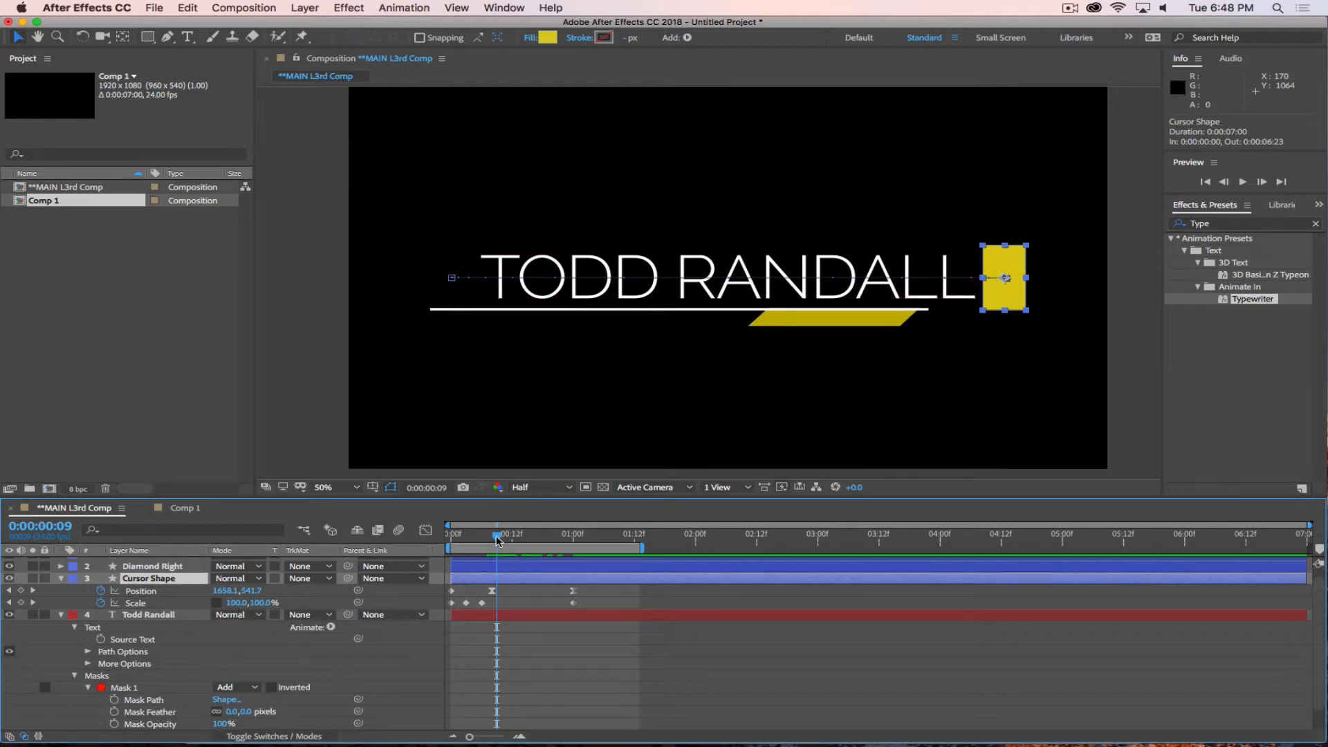
Set a first Mask Path keyframe for Mask 1 at 0:00:00:08, in line with the cursor block's second Position keyframe.
{"action": "left_click_drag", "start_coordinate": [498, 540], "coordinate": [492, 540]}
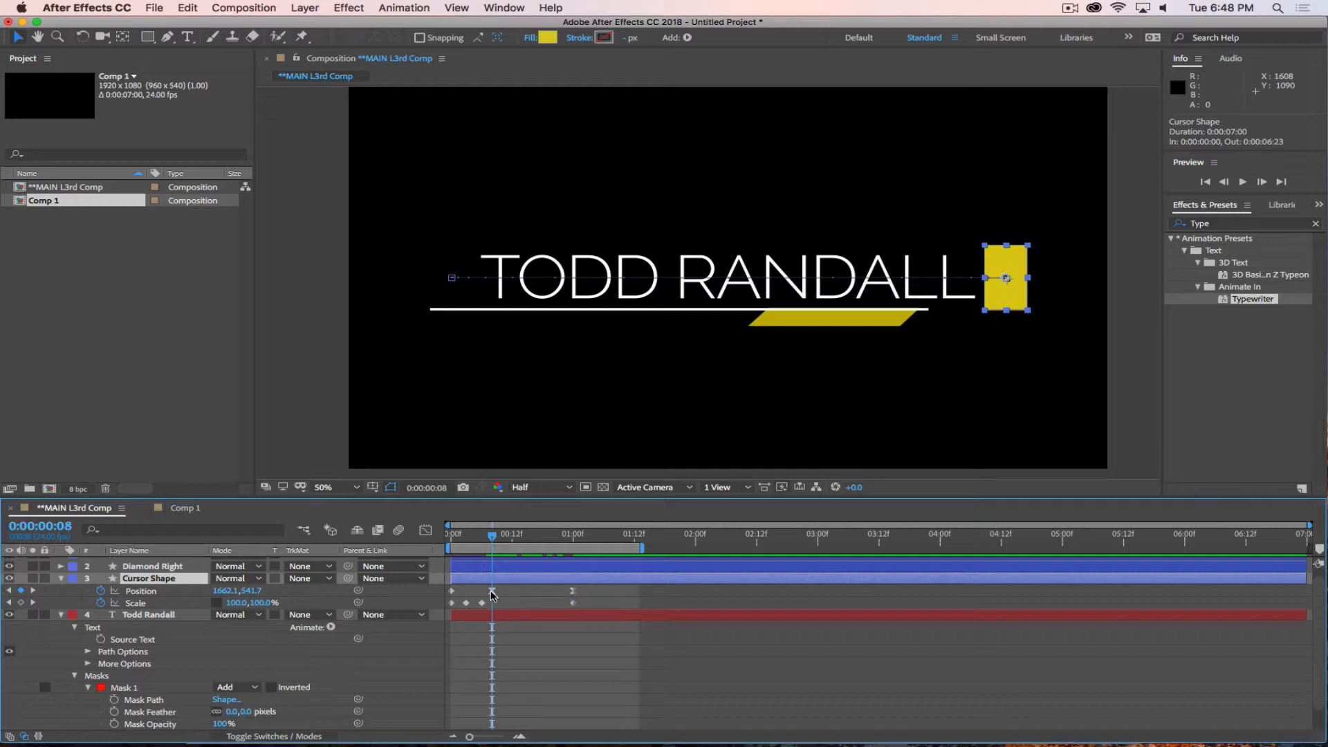
{"action": "left_click", "coordinate": [152, 616]}
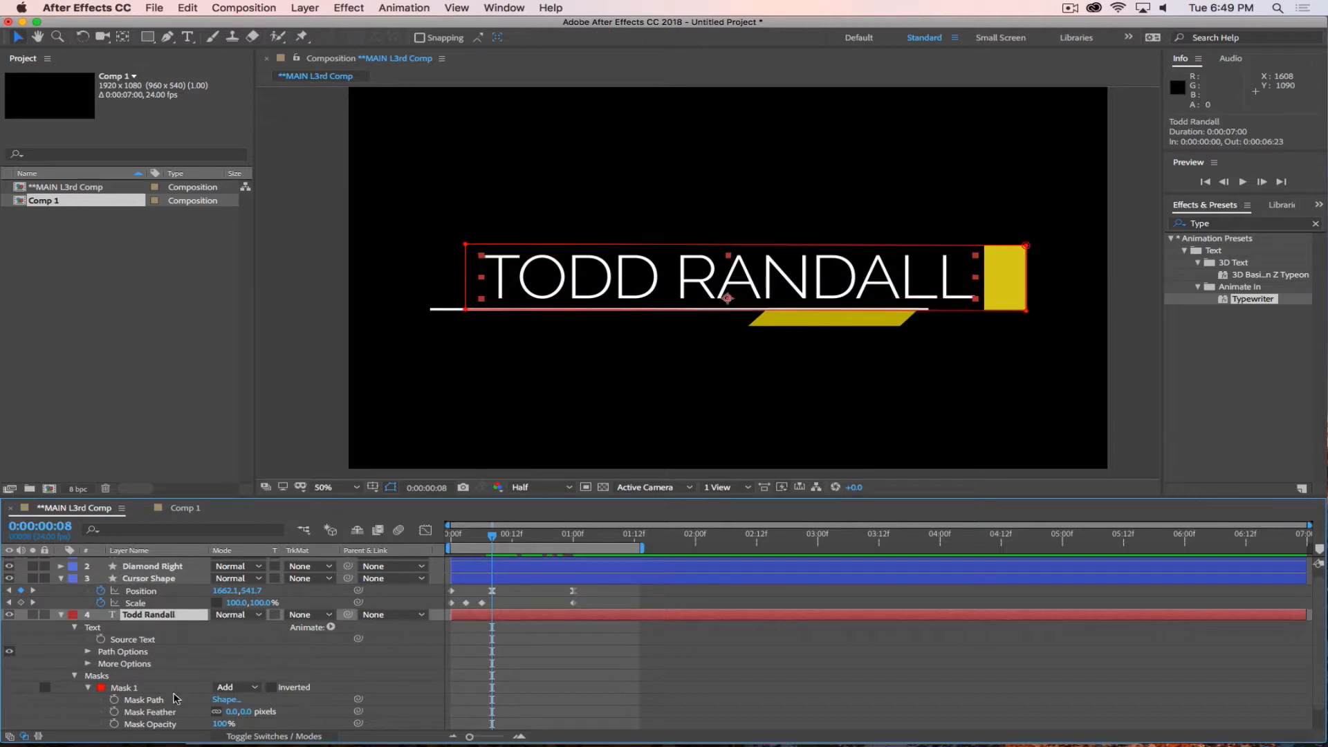
{"action": "left_click", "coordinate": [115, 701]}
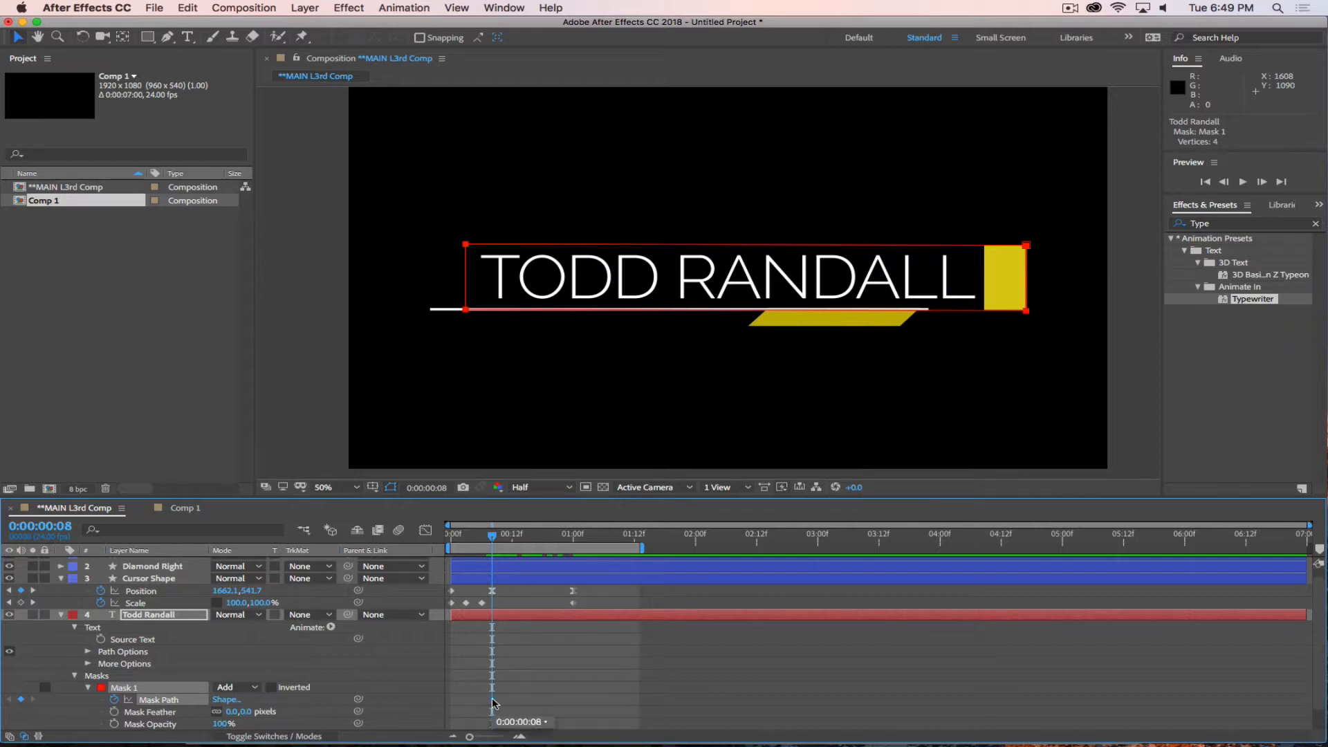
At 0:00:01:00, move the mask's right edge over to the cursor block so the mask narrows to a sliver, and scrub back to 0:00:00:08.
{"action": "left_click_drag", "start_coordinate": [493, 535], "coordinate": [573, 550]}
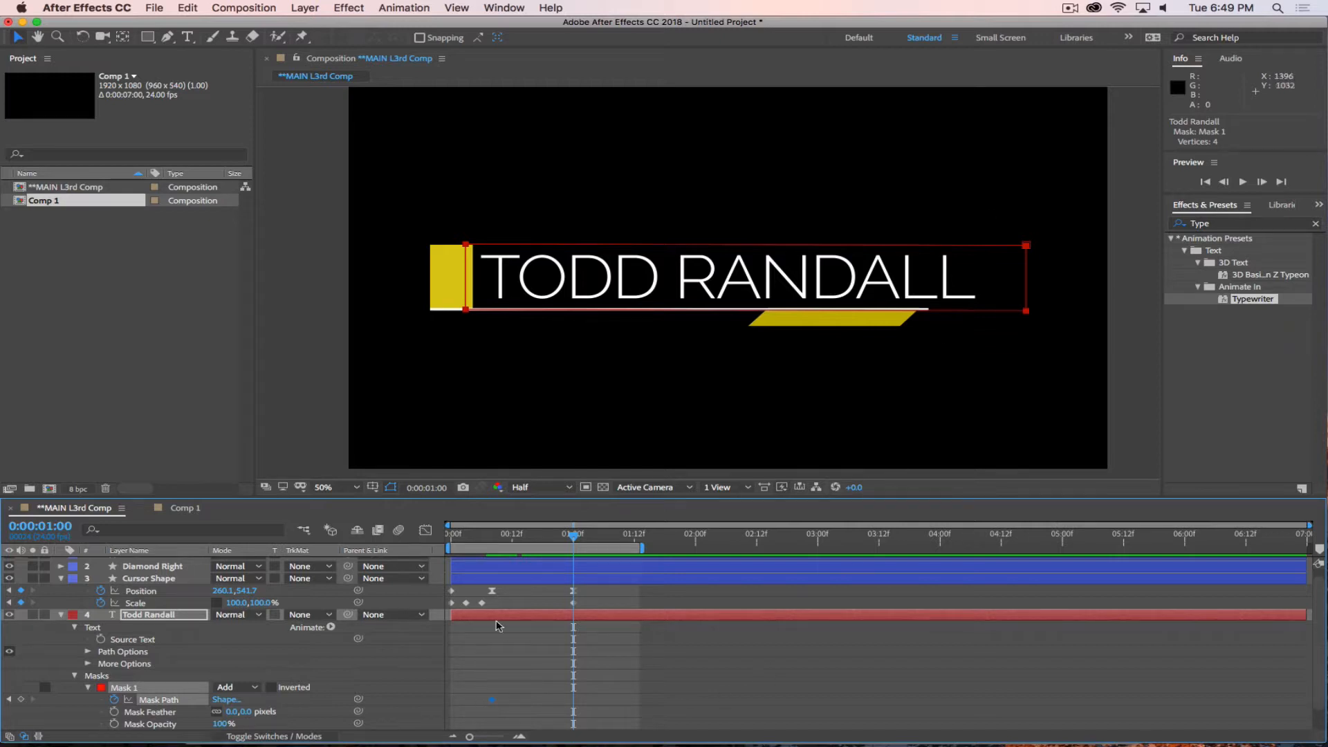
{"action": "left_click_drag", "start_coordinate": [522, 538], "coordinate": [492, 538]}
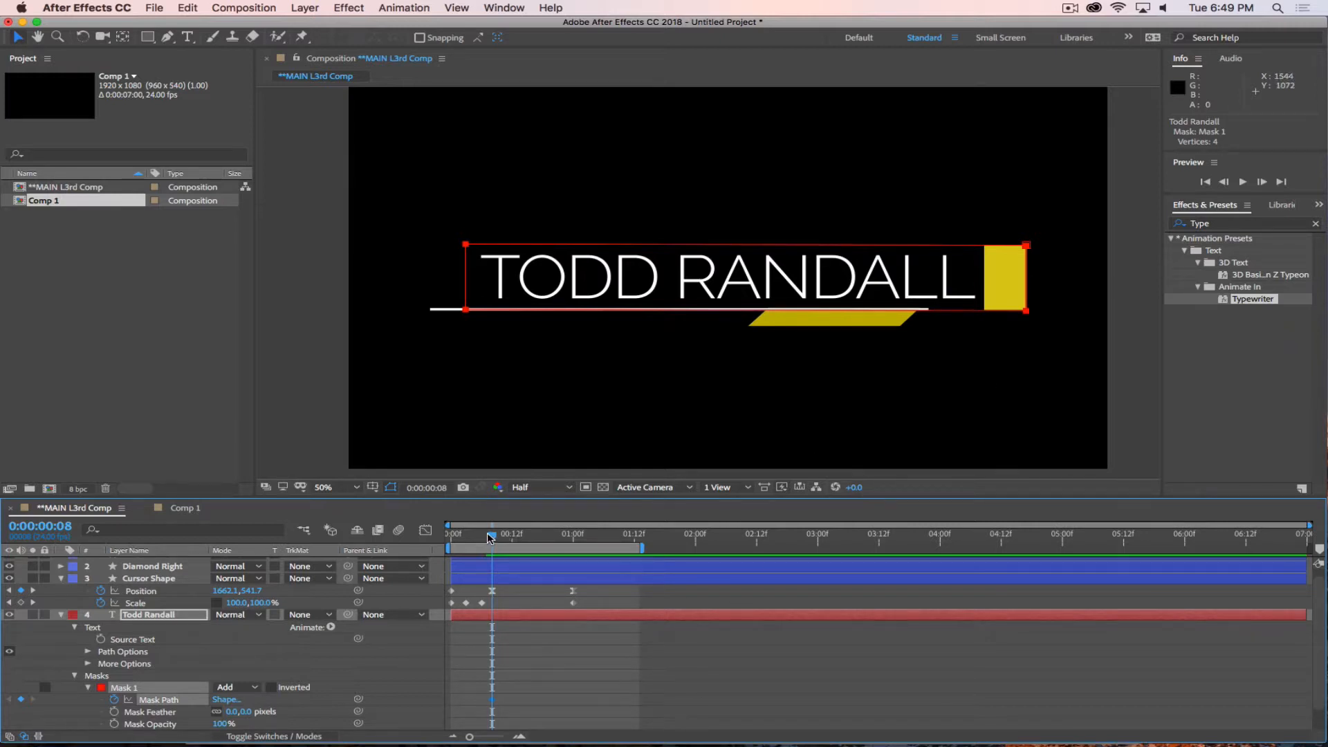
{"action": "left_click_drag", "start_coordinate": [492, 536], "coordinate": [573, 539]}
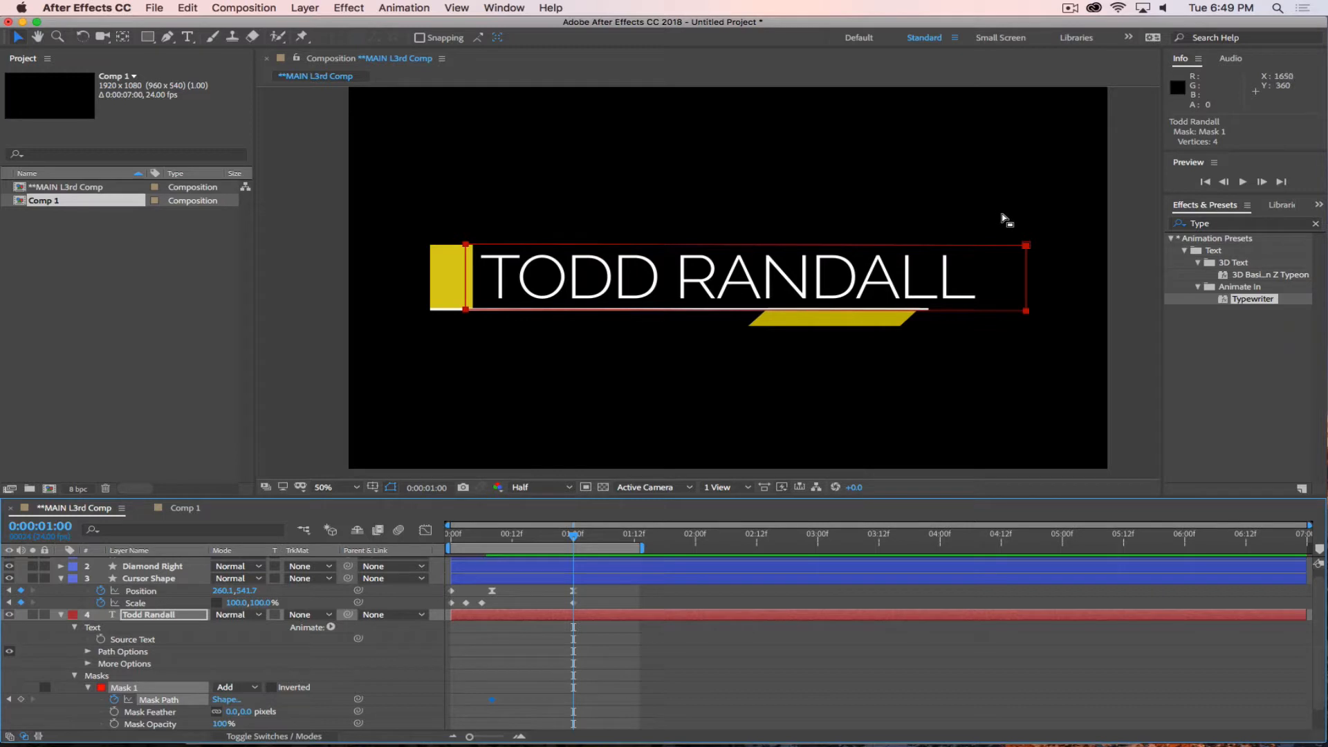
{"action": "left_click_drag", "start_coordinate": [999, 213], "coordinate": [1069, 372]}
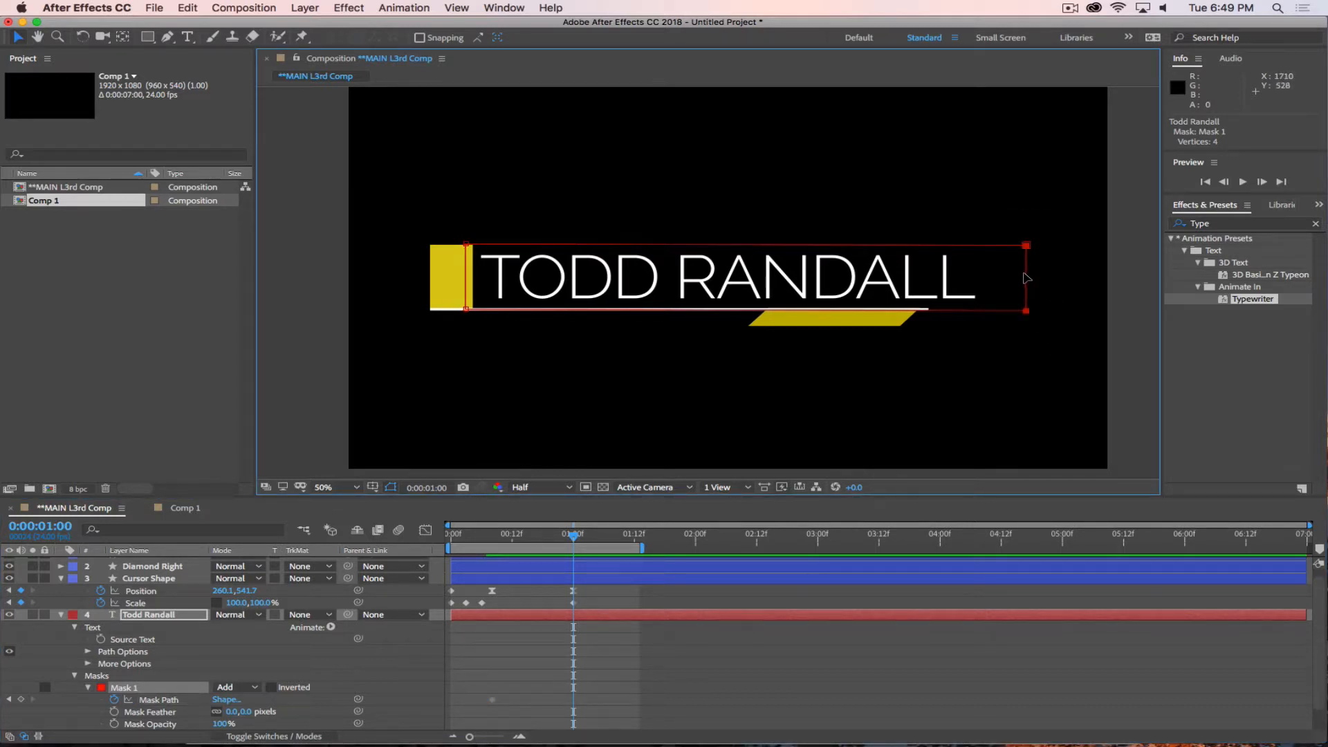
{"action": "left_click_drag", "start_coordinate": [1026, 277], "coordinate": [701, 303]}
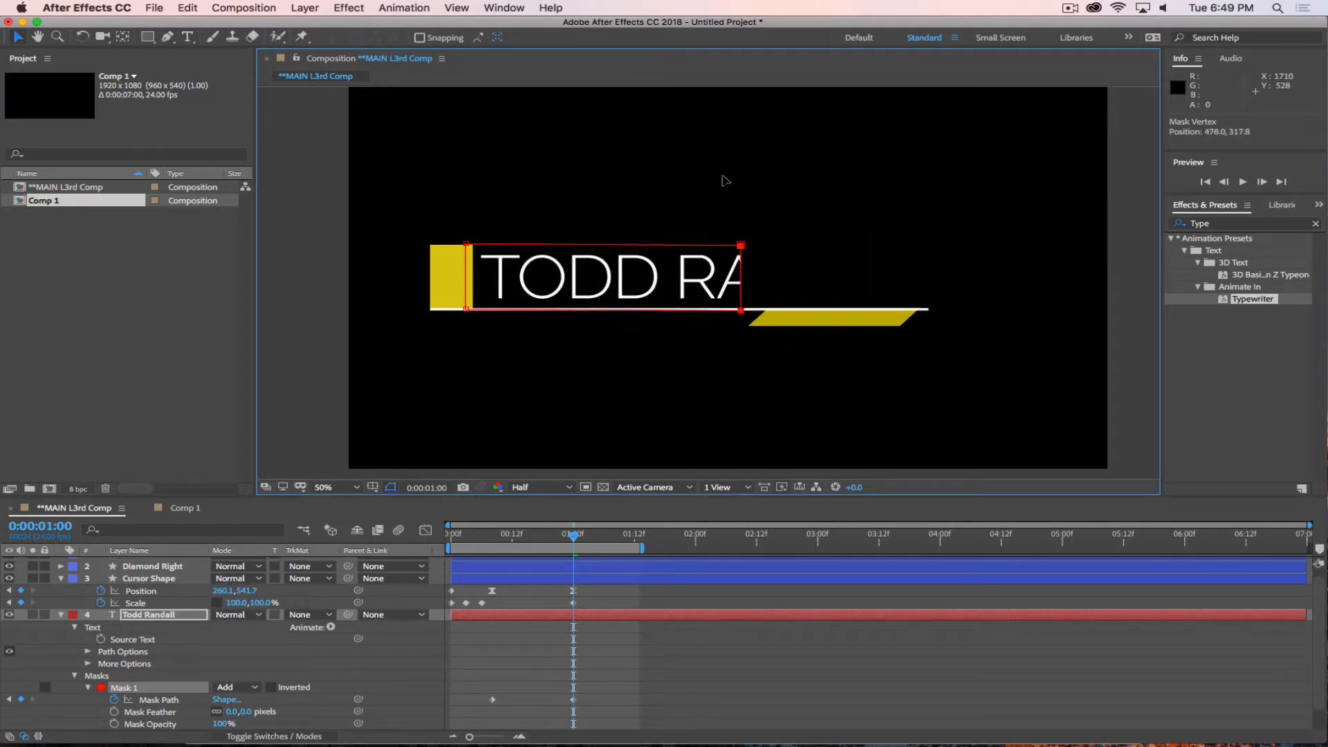
{"action": "left_click_drag", "start_coordinate": [724, 179], "coordinate": [469, 276]}
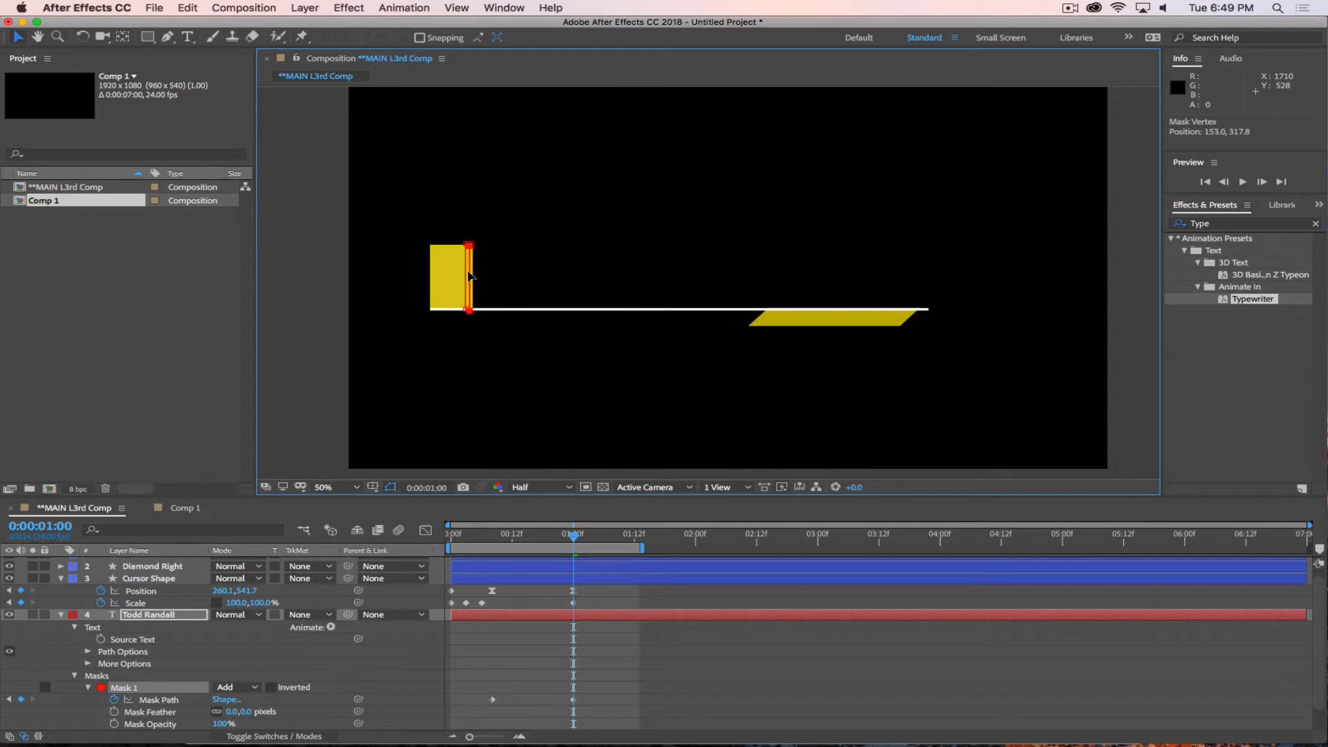
{"action": "left_click_drag", "start_coordinate": [572, 541], "coordinate": [488, 549]}
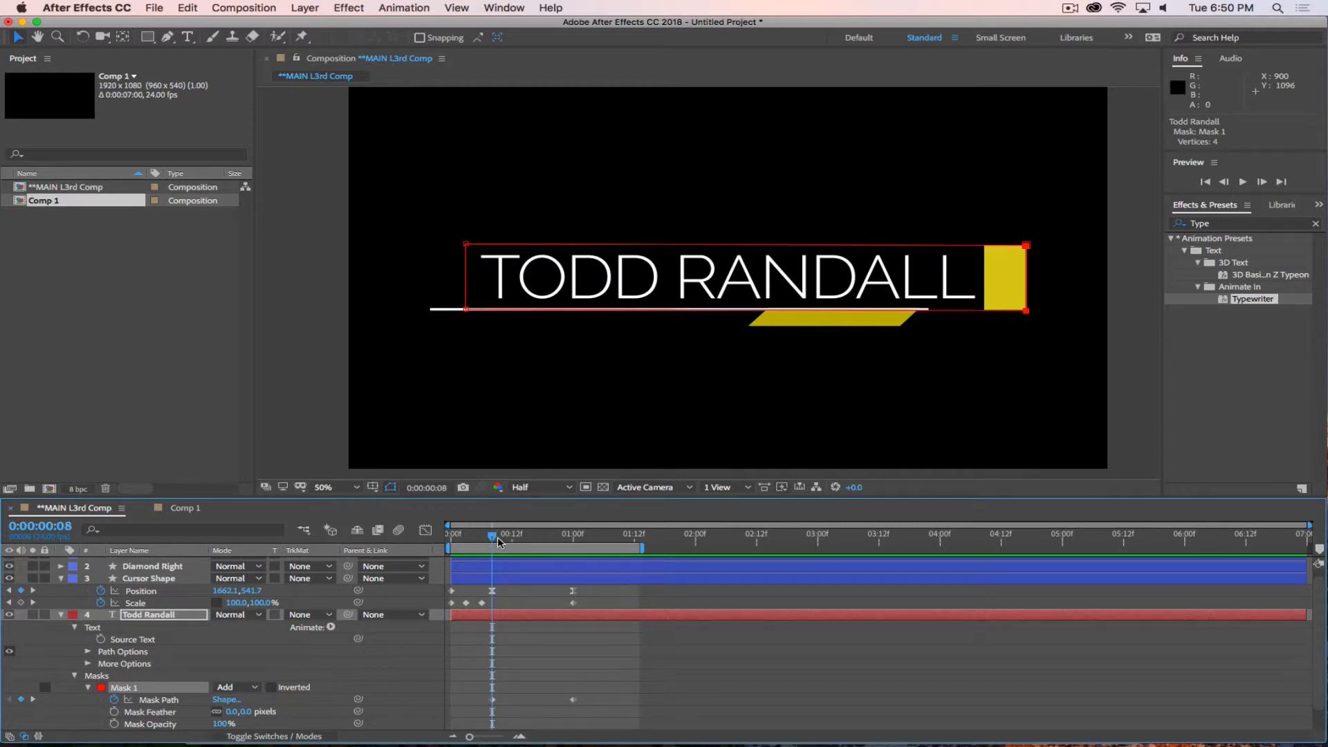
Invert Mask 1 on the name text layer and scrub between 0:00:00:06 and 0:00:00:08 to check that the text is hidden.
{"action": "left_click", "coordinate": [272, 689]}
{"action": "mouse_move", "coordinate": [491, 538]}
{"action": "left_mouse_down"}
{"action": "mouse_move", "coordinate": [592, 558]}
{"action": "mouse_move", "coordinate": [477, 560]}
{"action": "mouse_move", "coordinate": [590, 562]}
{"action": "mouse_move", "coordinate": [481, 548]}
{"action": "left_mouse_up"}
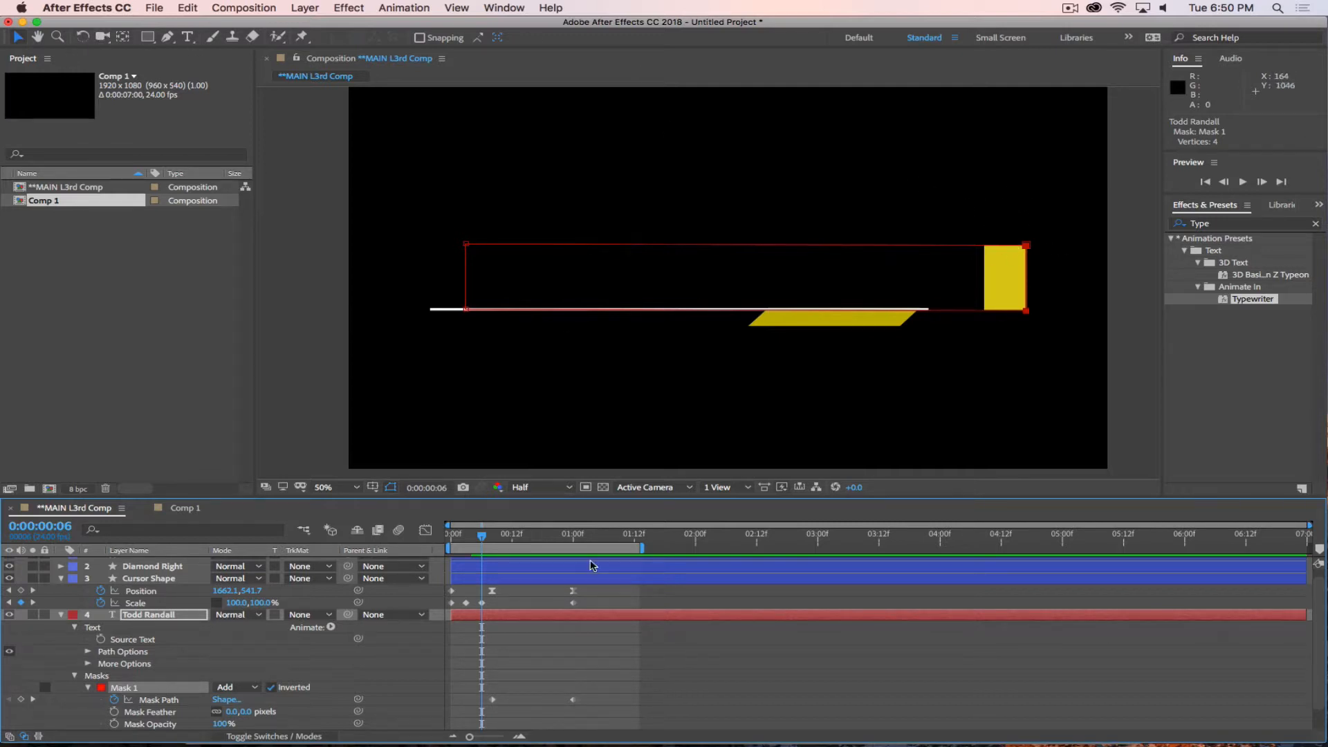
{"action": "left_click_drag", "start_coordinate": [1002, 213], "coordinate": [1053, 348]}
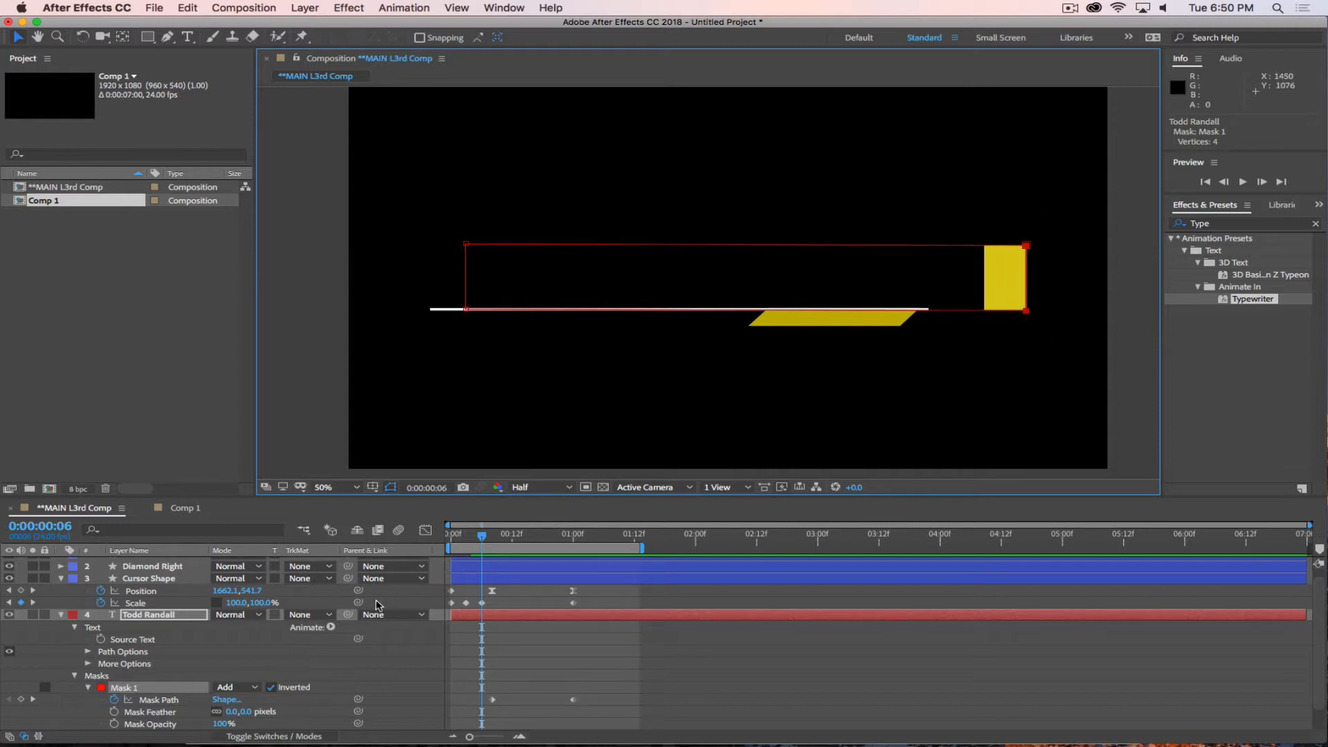
{"action": "mouse_move", "coordinate": [484, 539]}
{"action": "left_mouse_down"}
{"action": "mouse_move", "coordinate": [587, 546]}
{"action": "mouse_move", "coordinate": [476, 542]}
{"action": "mouse_move", "coordinate": [492, 542]}
{"action": "left_mouse_up"}
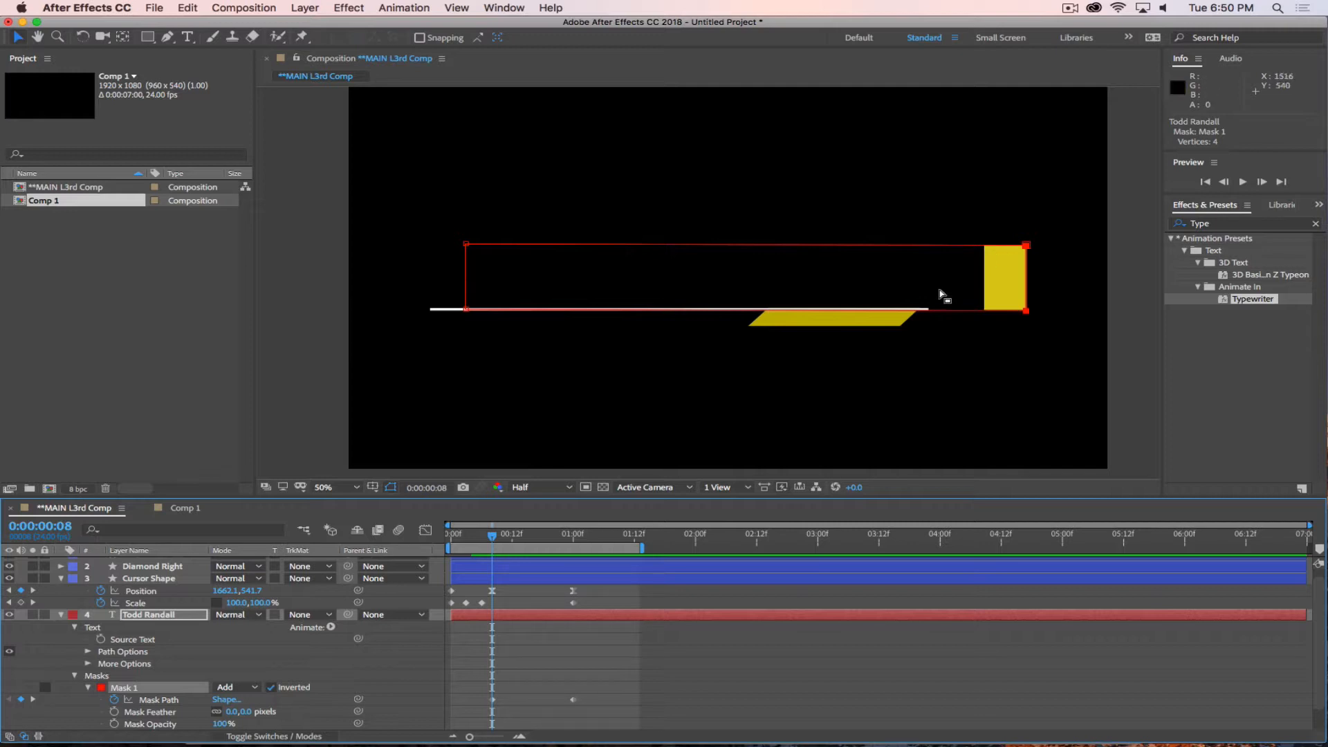
In the Graph Editor, apply Easy Ease Out to Mask 1's first Mask Path keyframe and Easy Ease In to its second.
{"action": "left_click", "coordinate": [168, 700]}
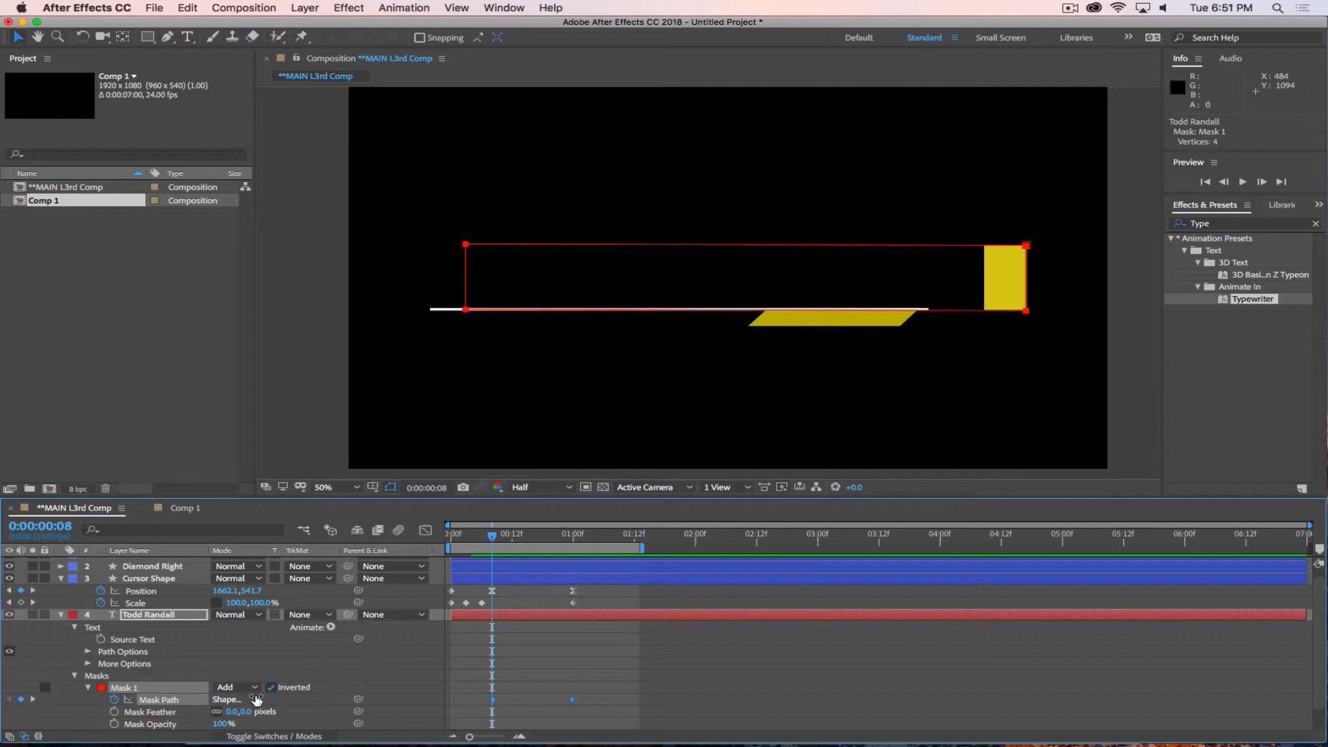
{"action": "left_click", "coordinate": [425, 531]}
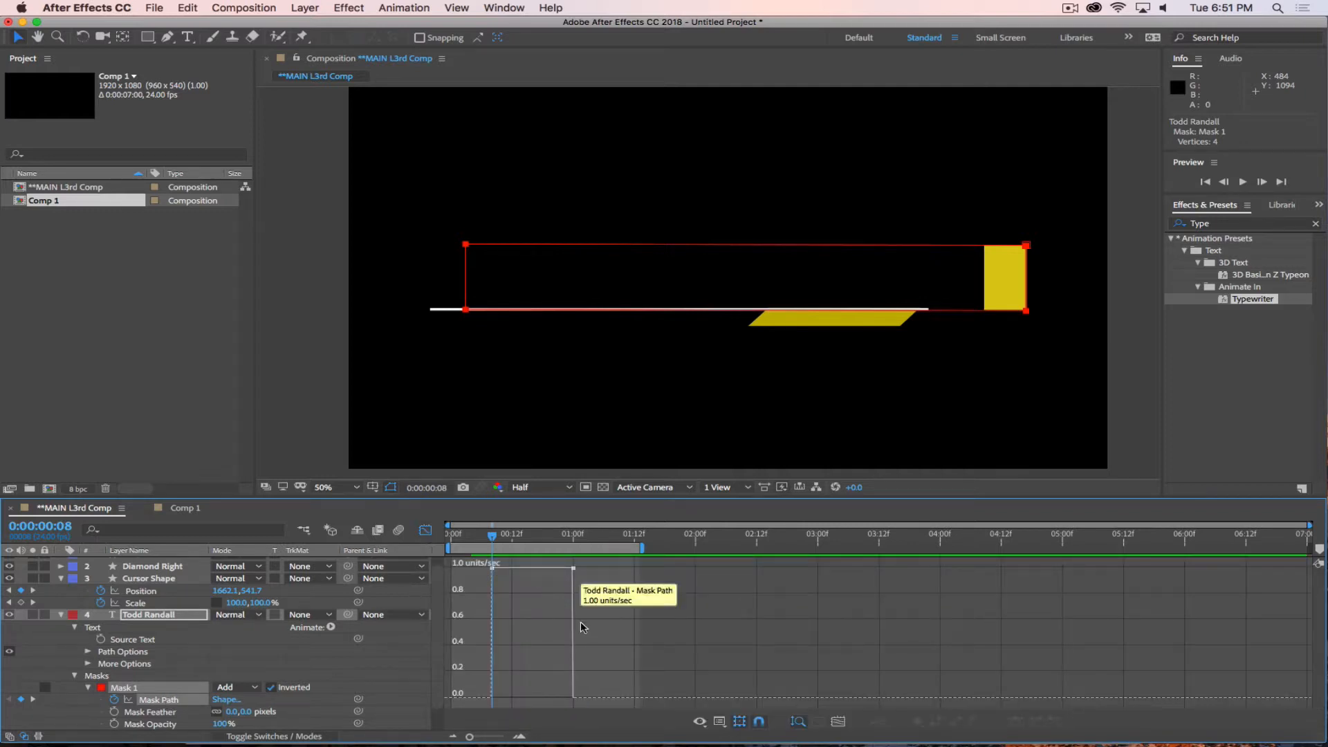
{"action": "left_click", "coordinate": [491, 568]}
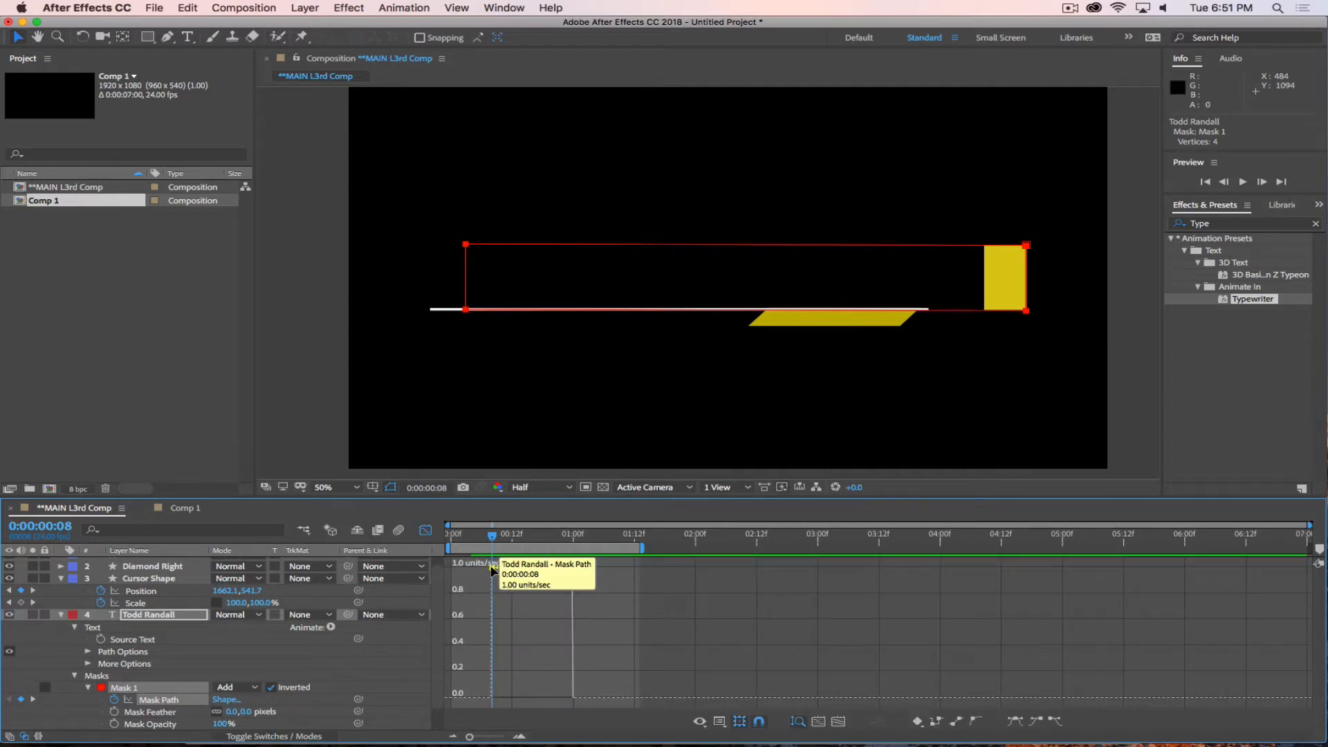
{"action": "left_click", "coordinate": [1055, 722]}
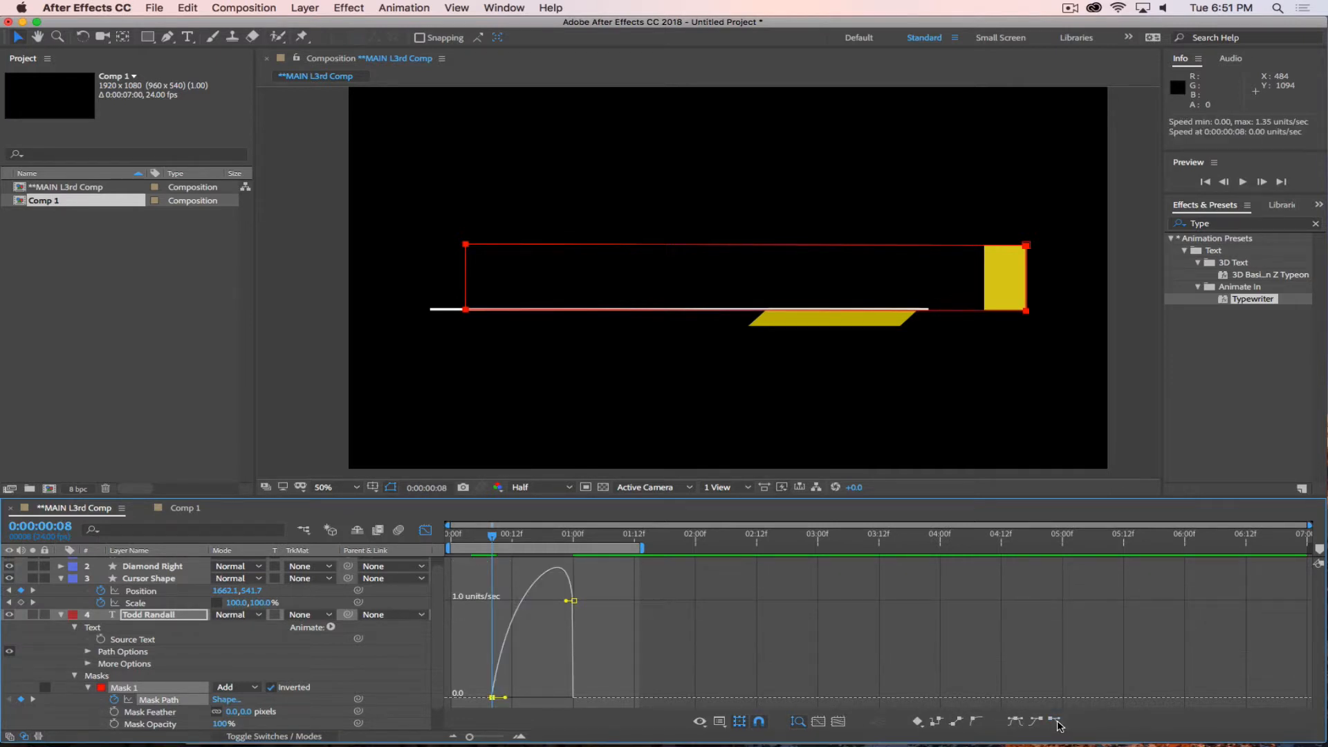
{"action": "left_click", "coordinate": [574, 602]}
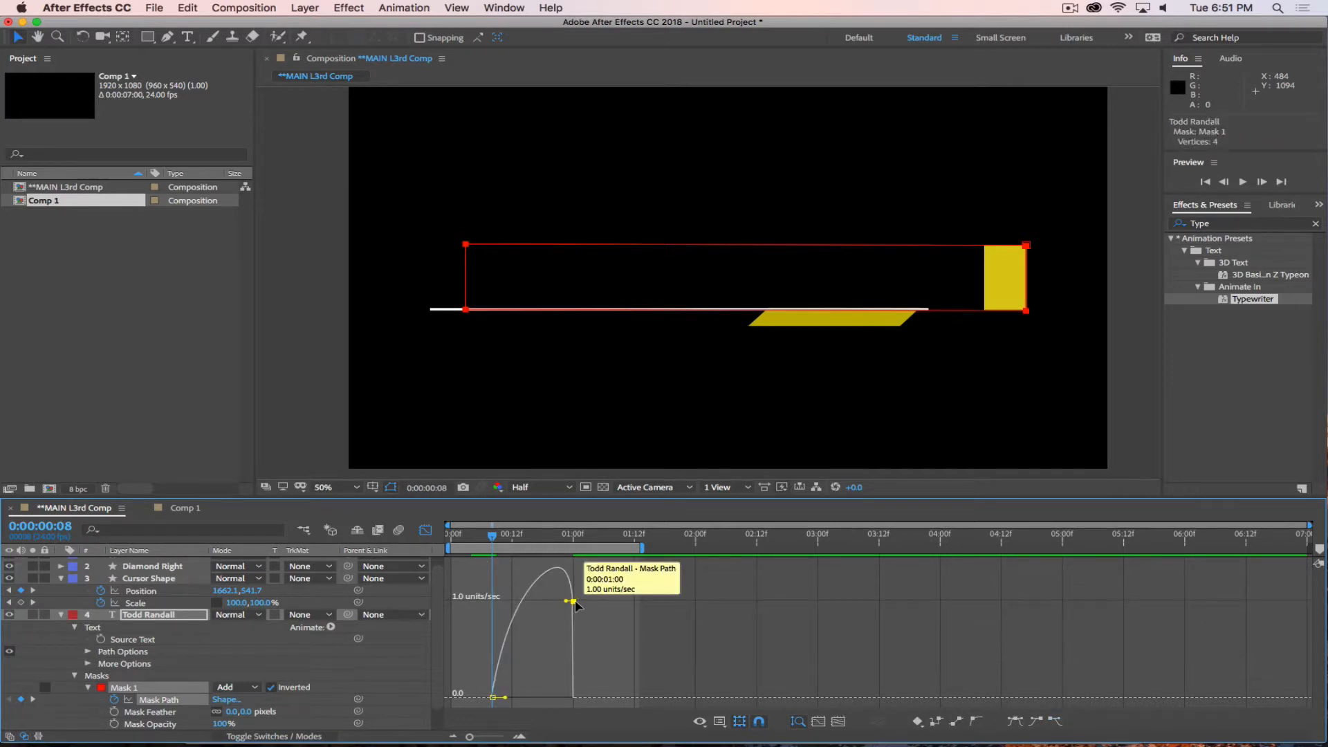
{"action": "left_click", "coordinate": [1036, 721]}
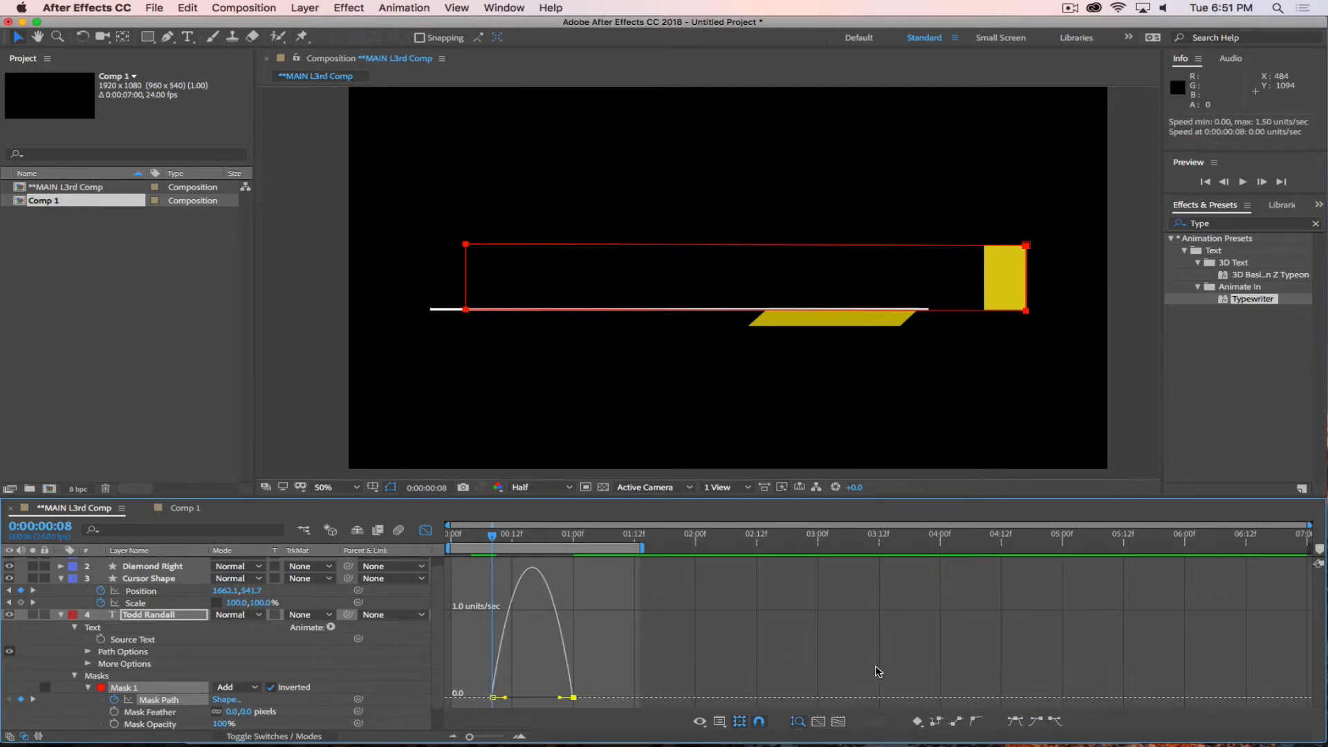
Set the first Mask Path keyframe's outgoing velocity influence and the second keyframe's incoming influence to 70%.
{"action": "double_click", "coordinate": [492, 697]}
{"action": "left_click", "coordinate": [770, 116]}
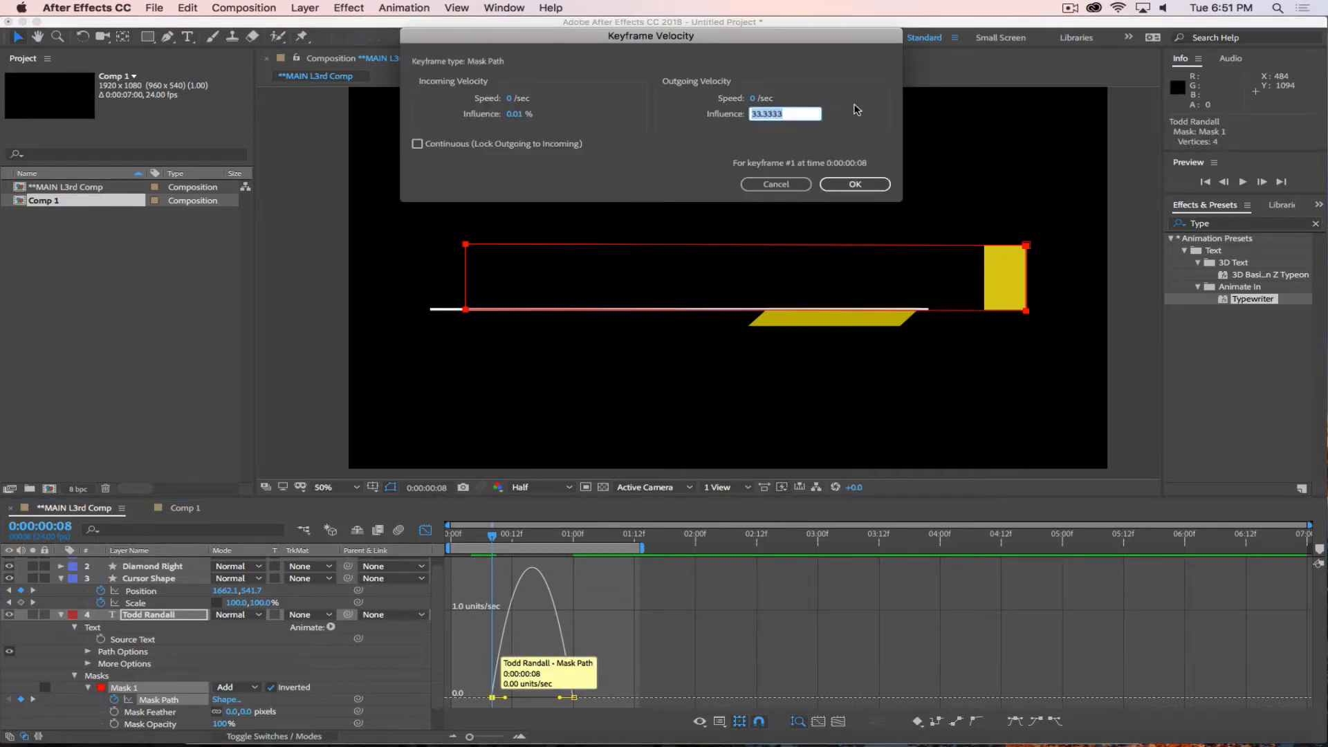
{"action": "key", "text": "Return"}
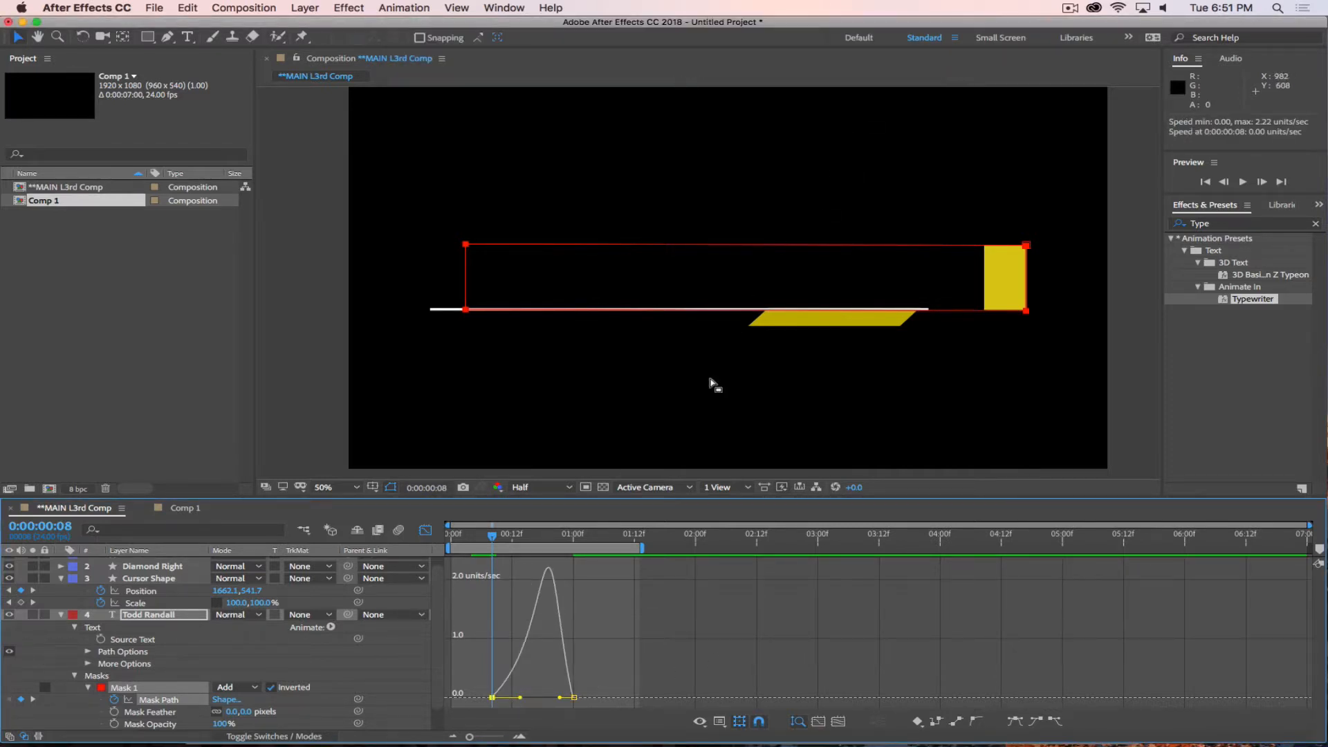
{"action": "double_click", "coordinate": [574, 698]}
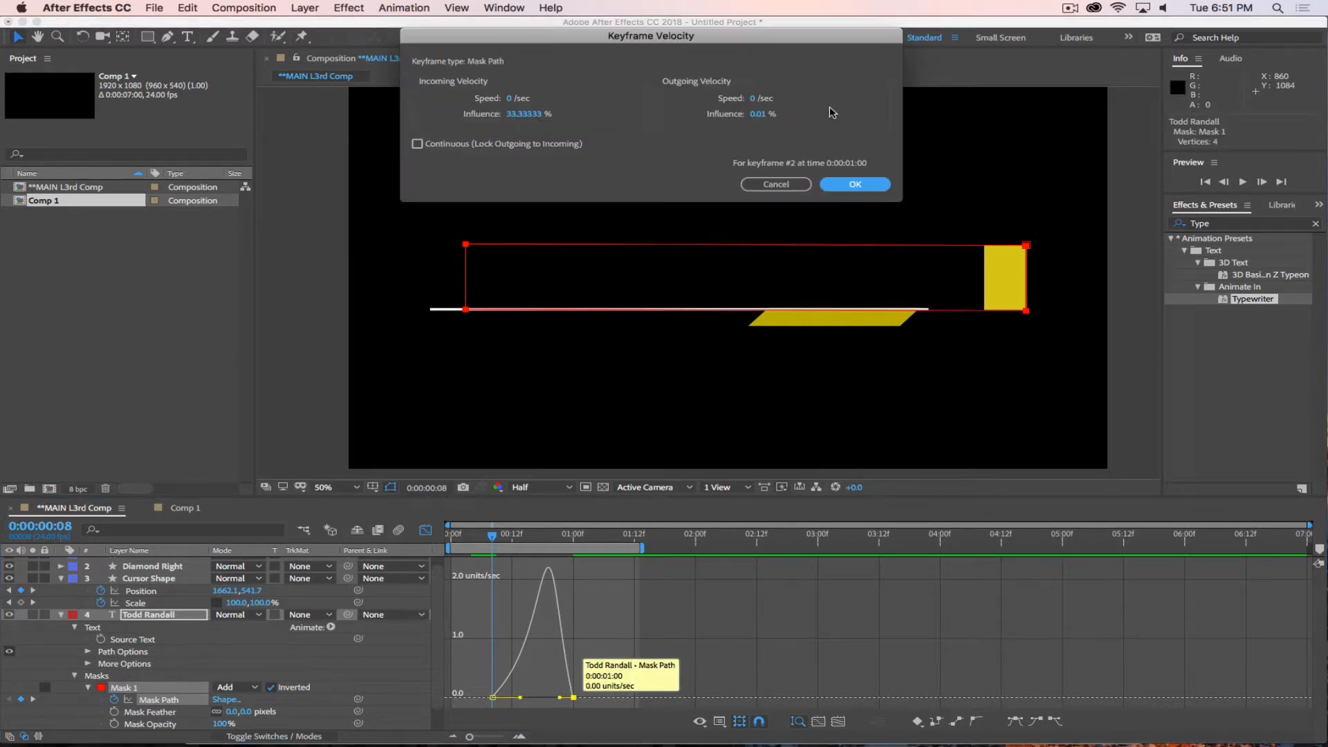
{"action": "left_click", "coordinate": [530, 113]}
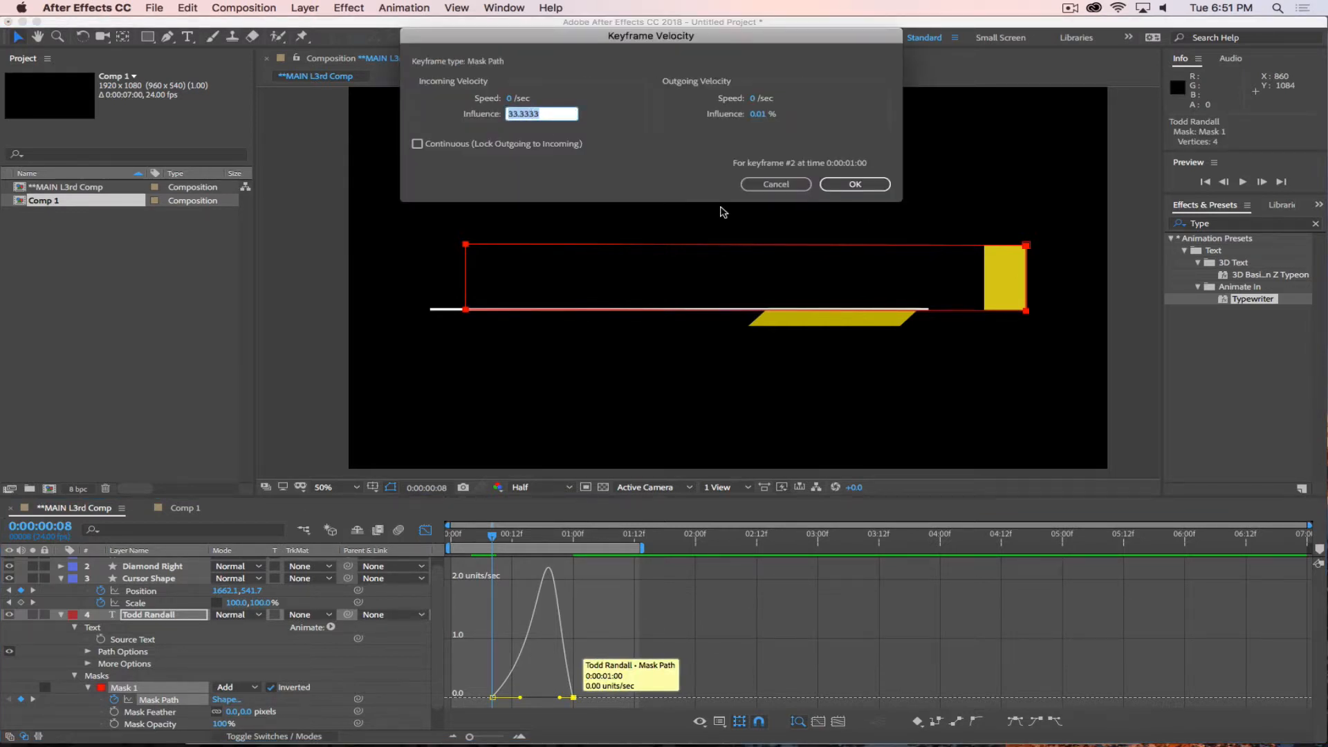
{"action": "type", "text": "70"}
{"action": "key", "text": "Return"}
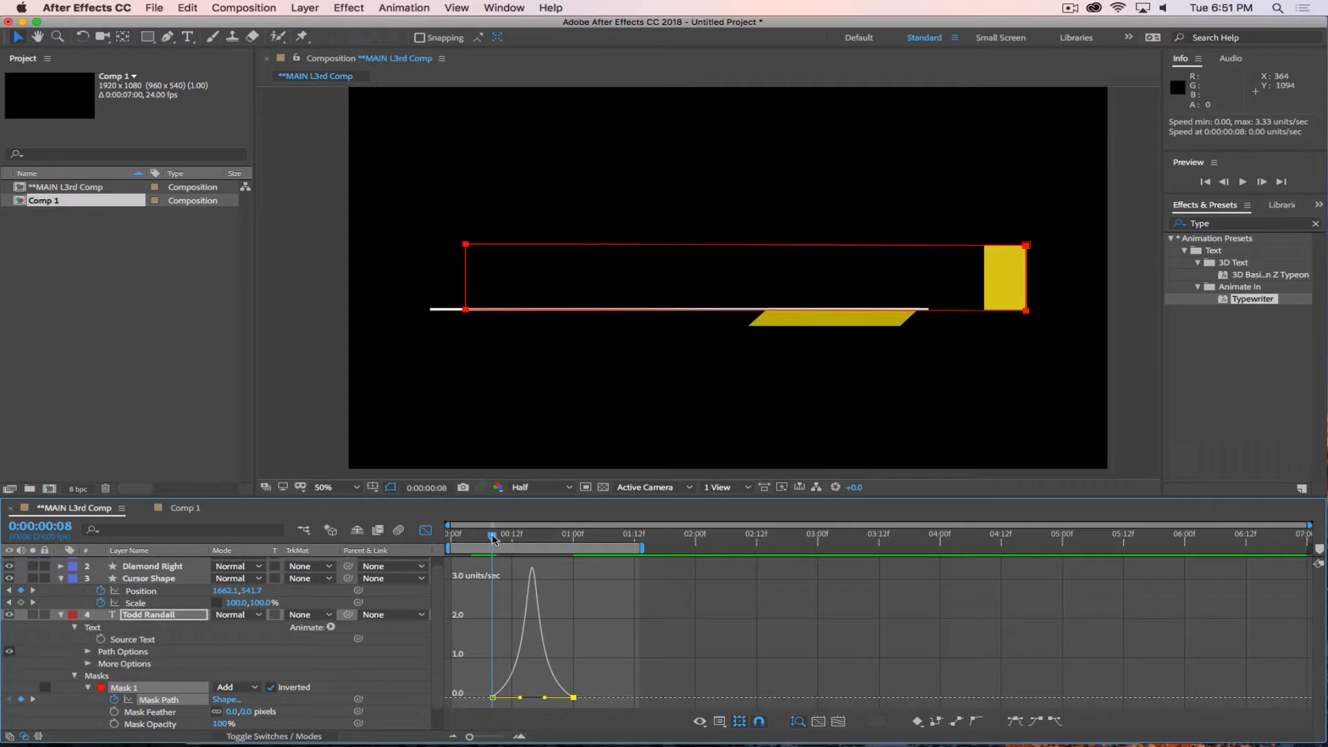
Return to 0:00:00:00 and preview the cursor block's wipe with the masked name reveal.
{"action": "left_click_drag", "start_coordinate": [492, 535], "coordinate": [409, 534]}
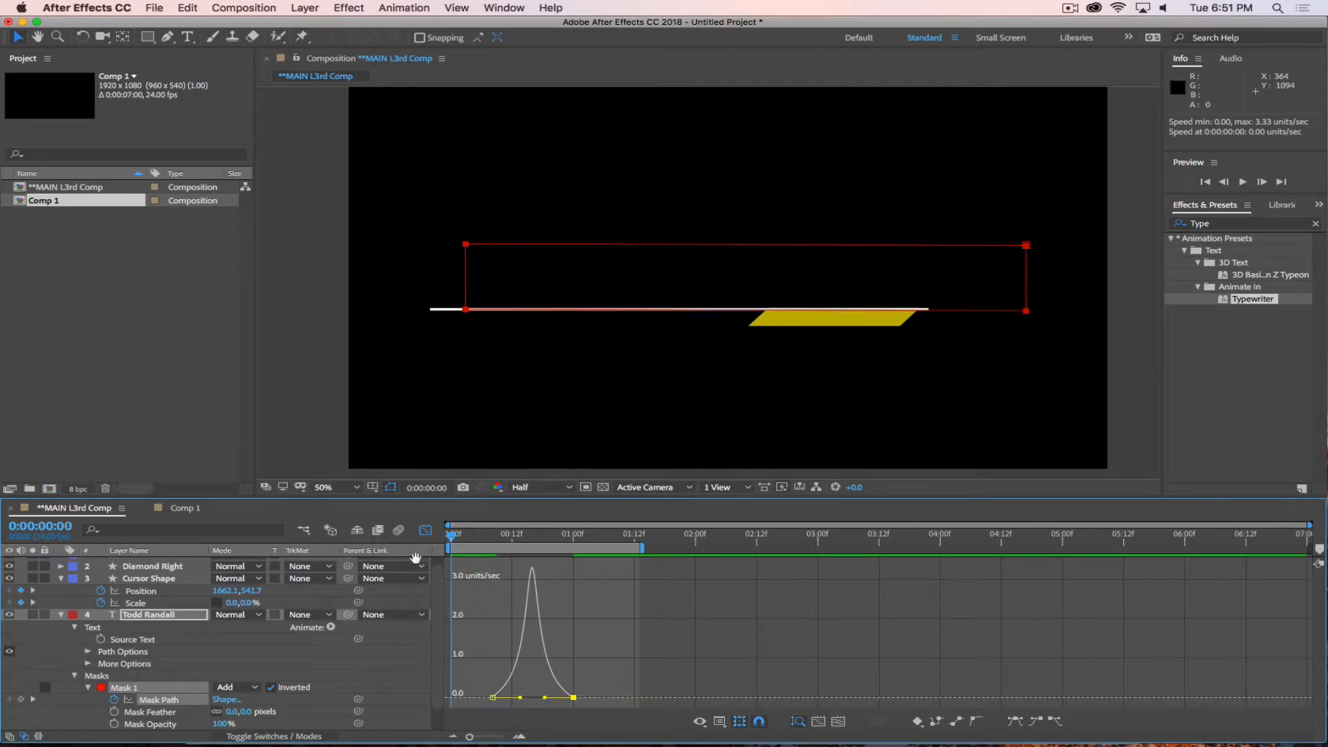
{"action": "key", "text": "space"}
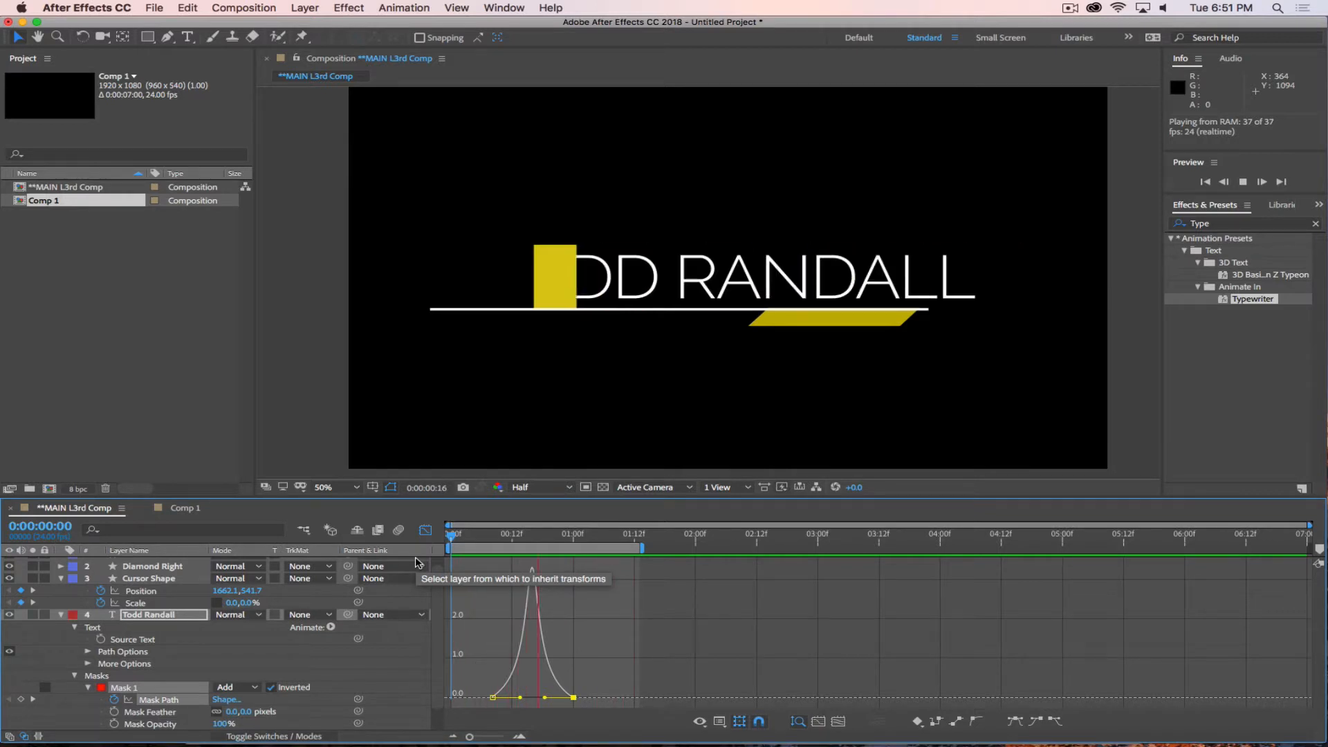
{"action": "left_click", "coordinate": [1070, 8]}
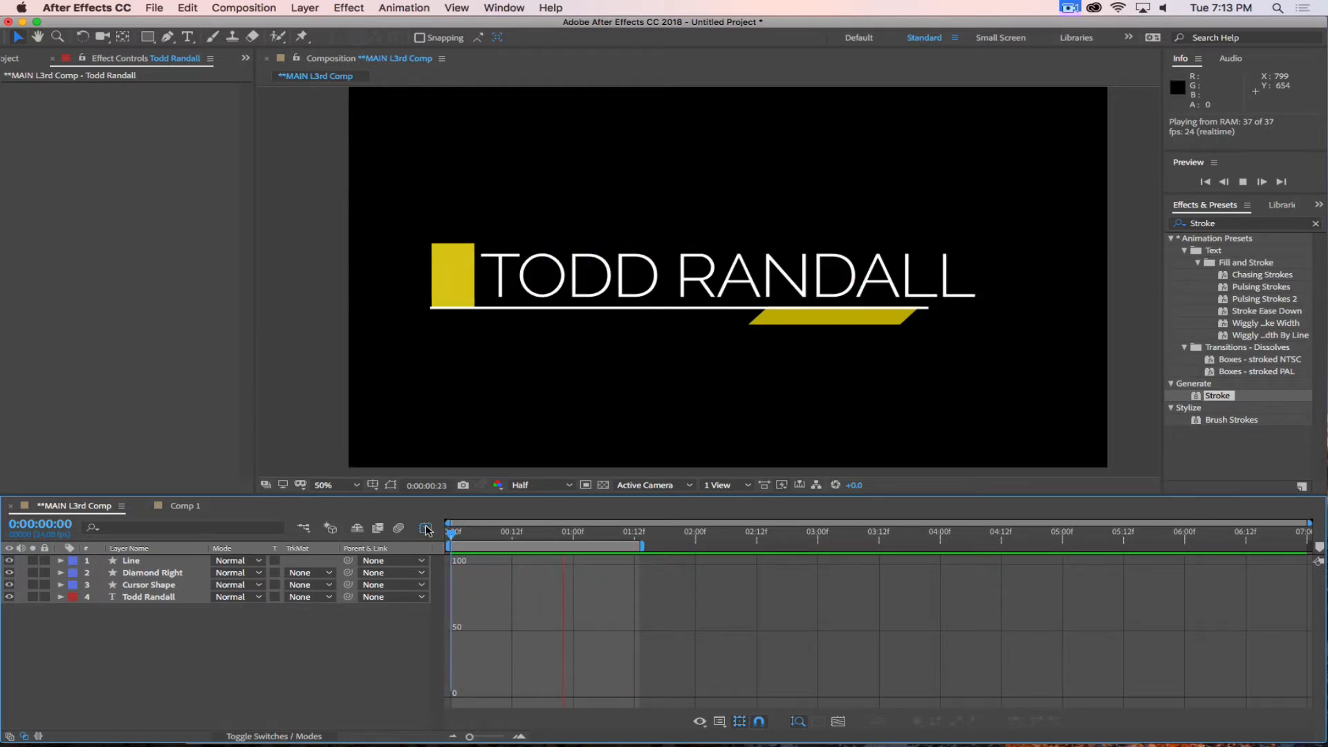
Stop the preview, switch from the Graph Editor back to the layer bars, and move the playhead to 0:00:01:01.
{"action": "left_click", "coordinate": [426, 529]}
{"action": "key", "text": "space"}
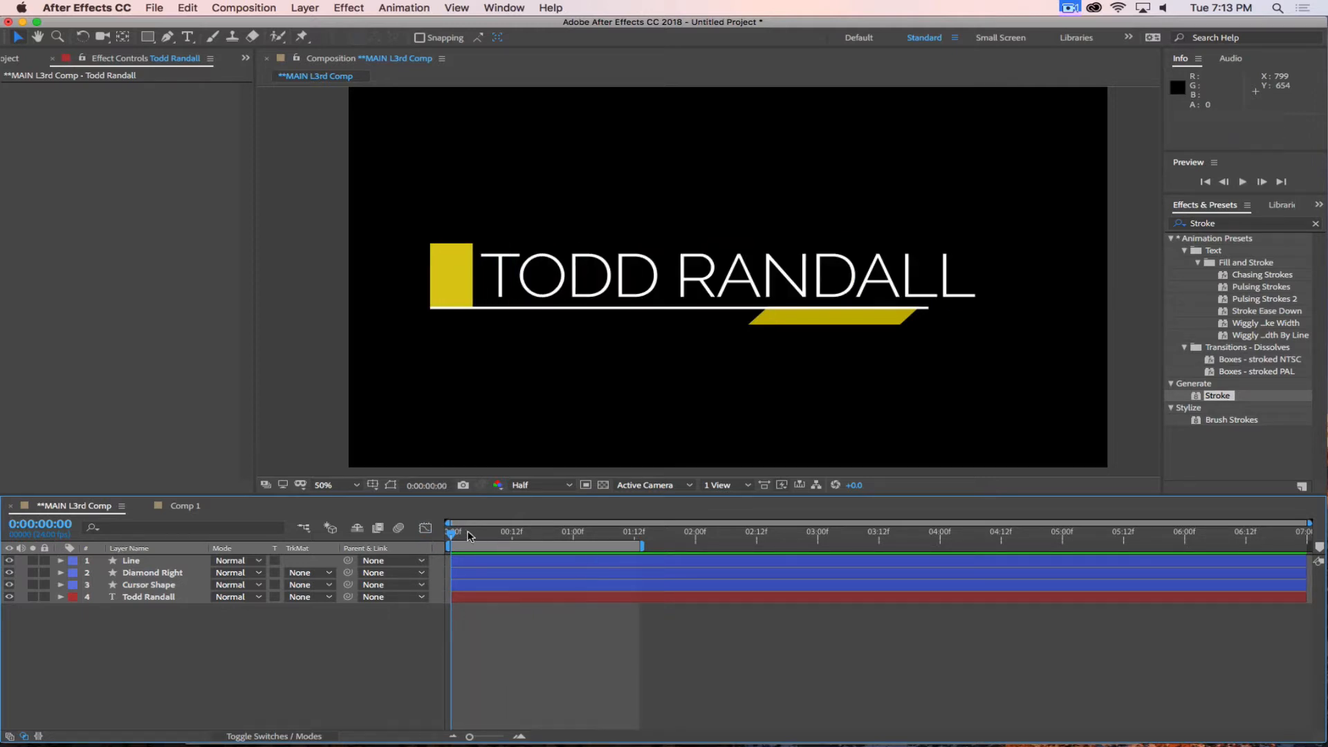
{"action": "left_click_drag", "start_coordinate": [468, 537], "coordinate": [579, 536]}
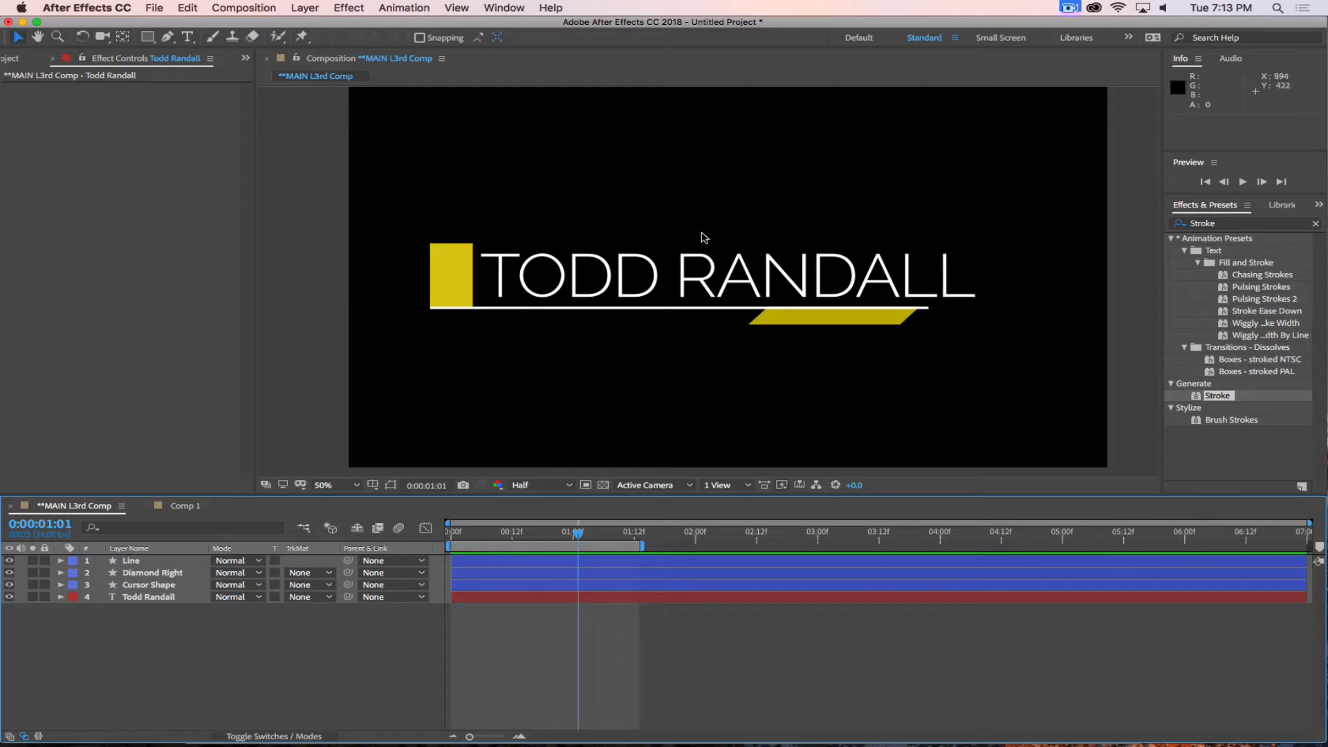
Check the size, frame rate and duration in the main lower third composition's settings without changing them.
{"action": "left_click", "coordinate": [246, 8]}
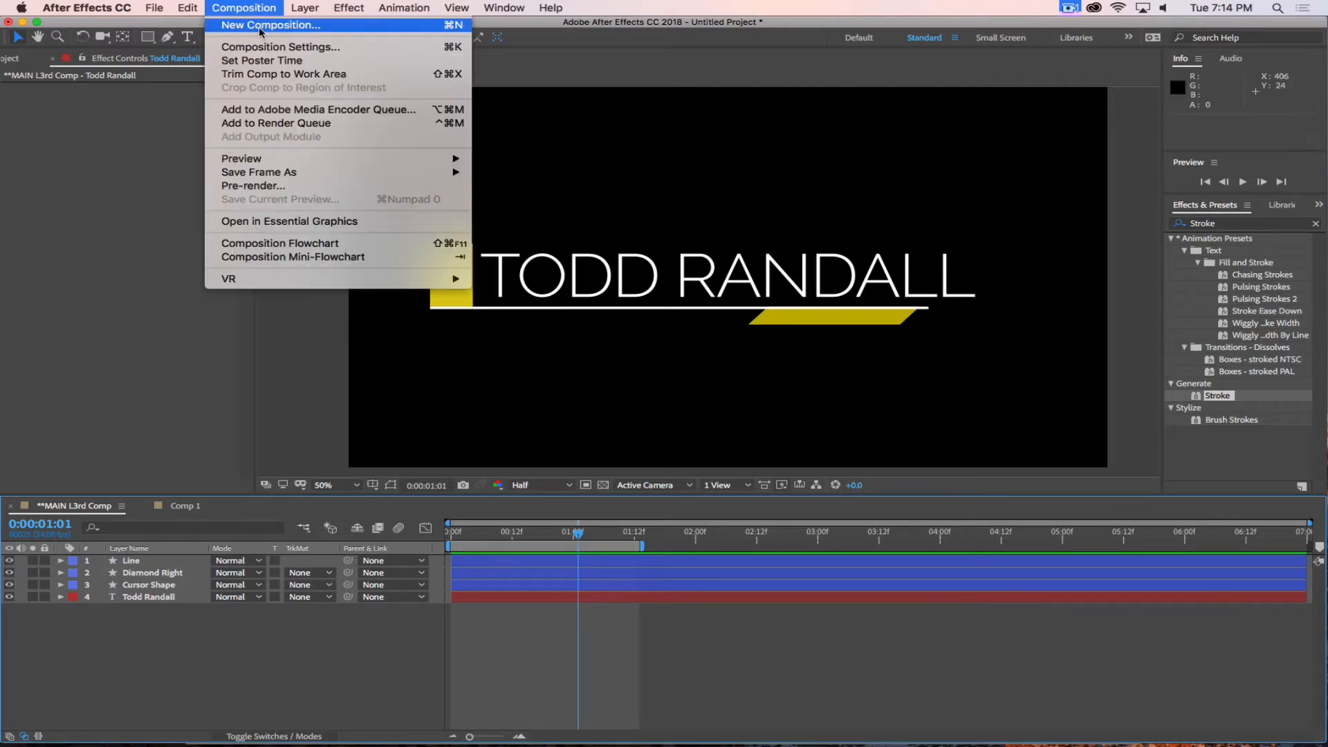
{"action": "left_click", "coordinate": [280, 48]}
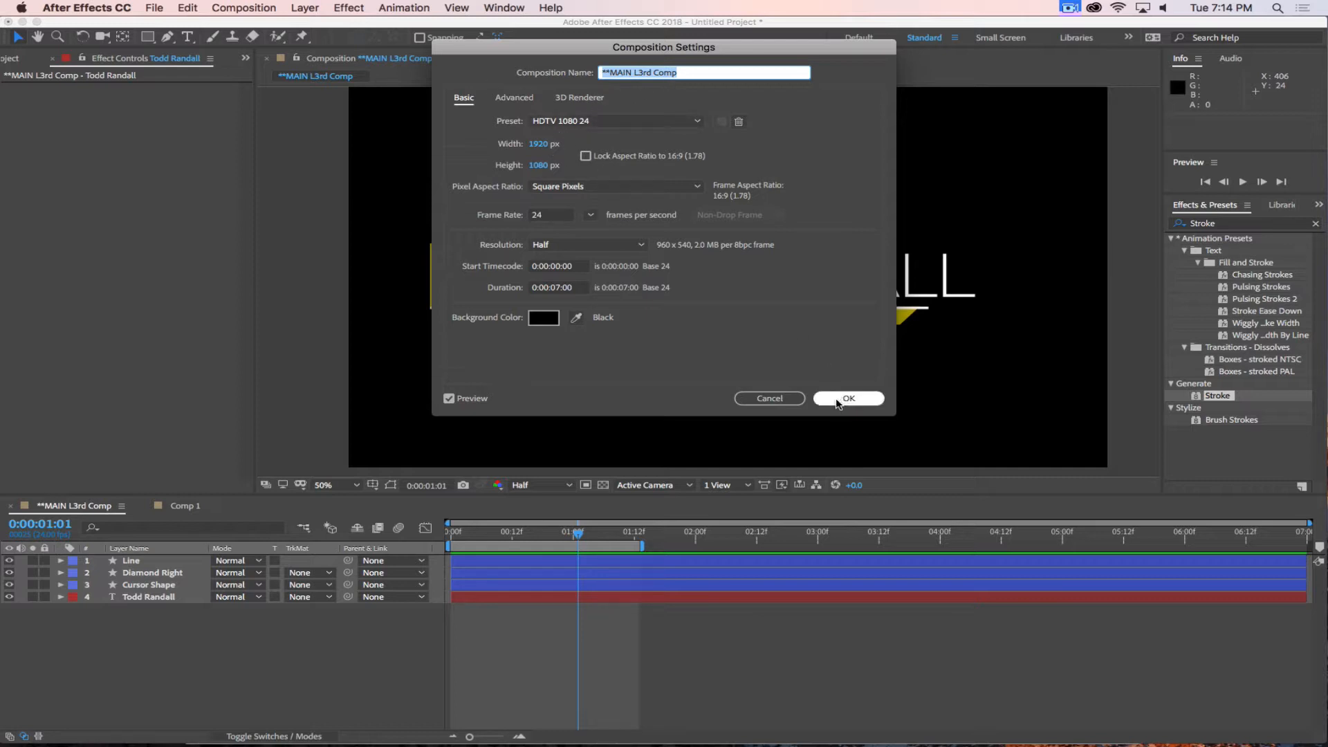
{"action": "left_click", "coordinate": [792, 399]}
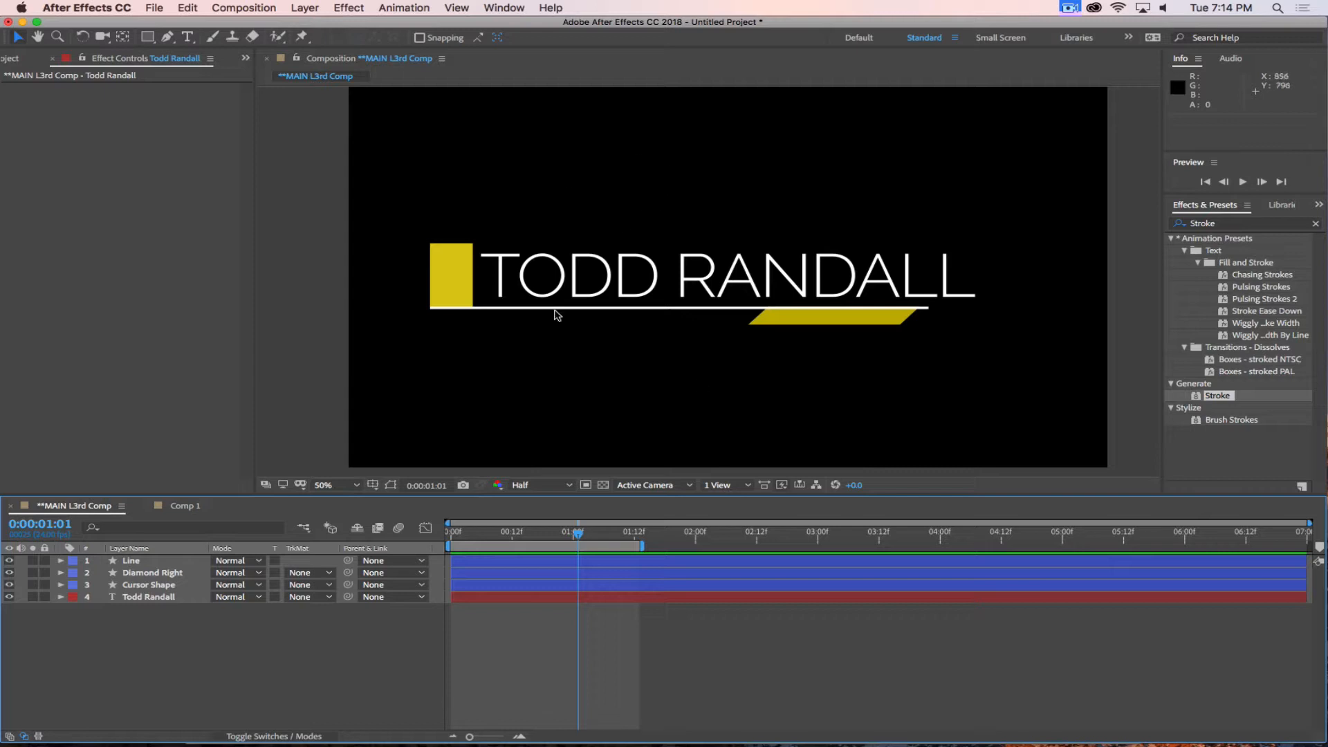
Show the project's item list and check the Assignment 3 Overview page in Safari.
{"action": "left_click", "coordinate": [17, 61]}
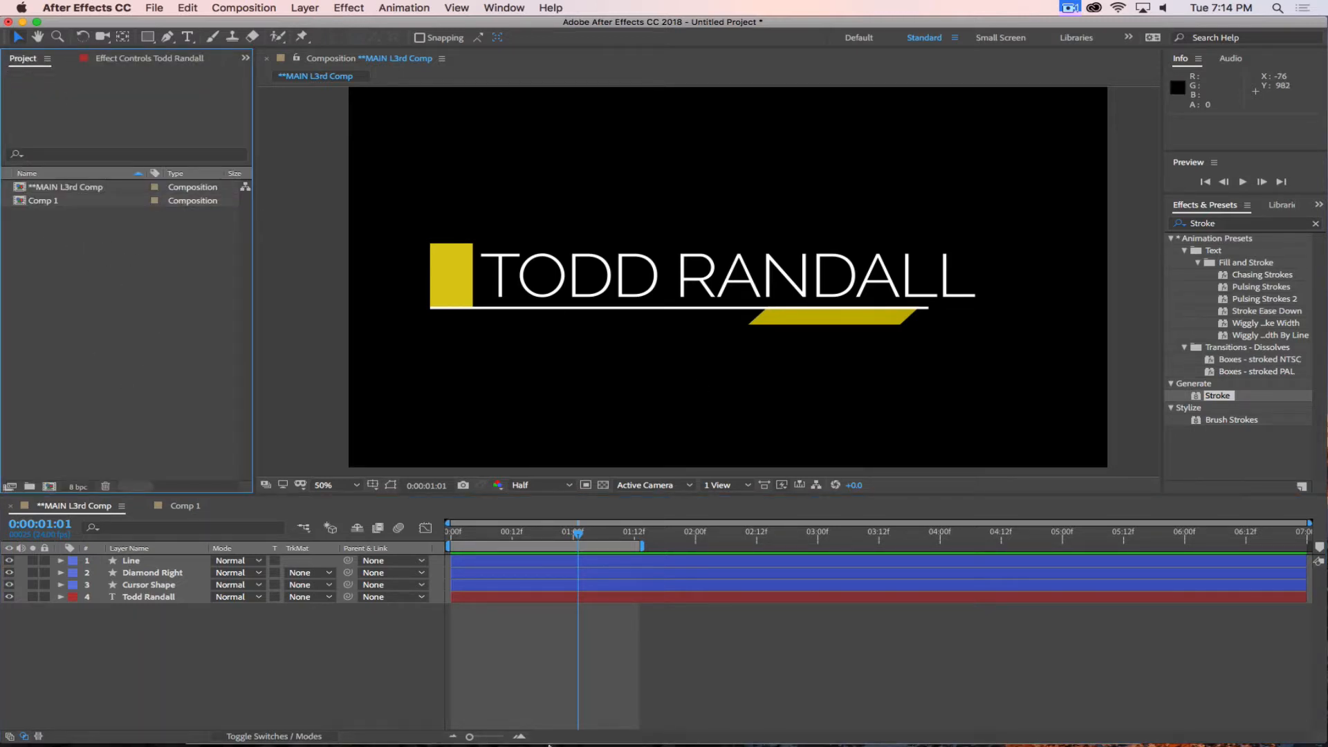
{"action": "left_click", "coordinate": [385, 720]}
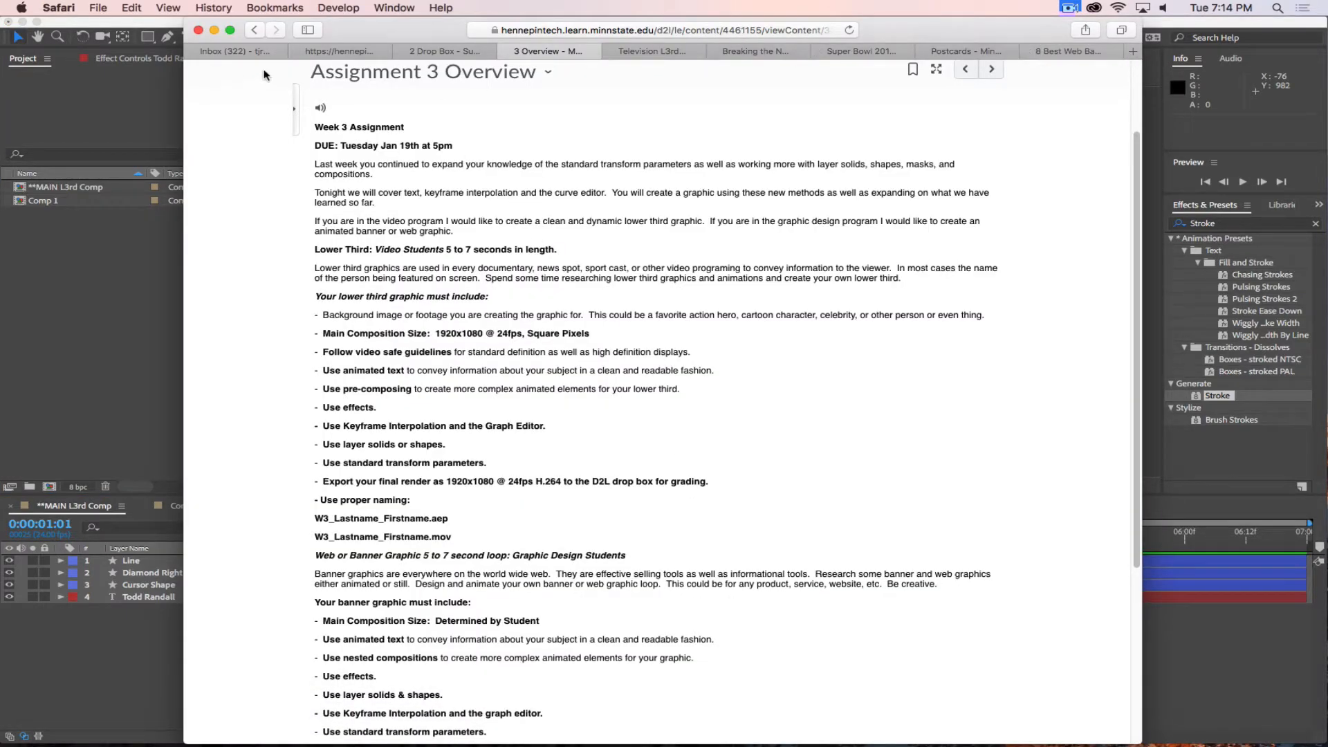
{"action": "left_click", "coordinate": [146, 333]}
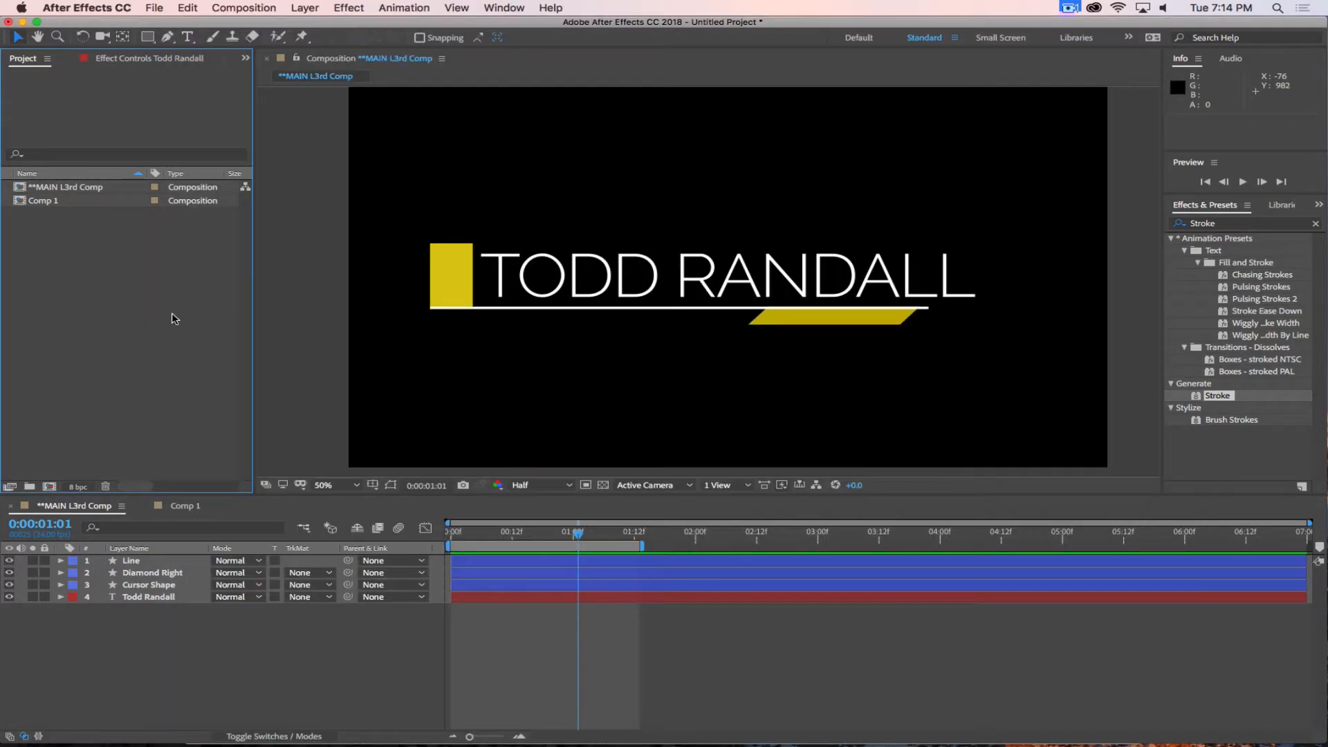
Switch to Finder, look in the Desktop's stuff folder, and search the Mac for the instructor's folder and open it.
{"action": "key", "text": "super+Tab"}
{"action": "key", "text": "super+Tab"}
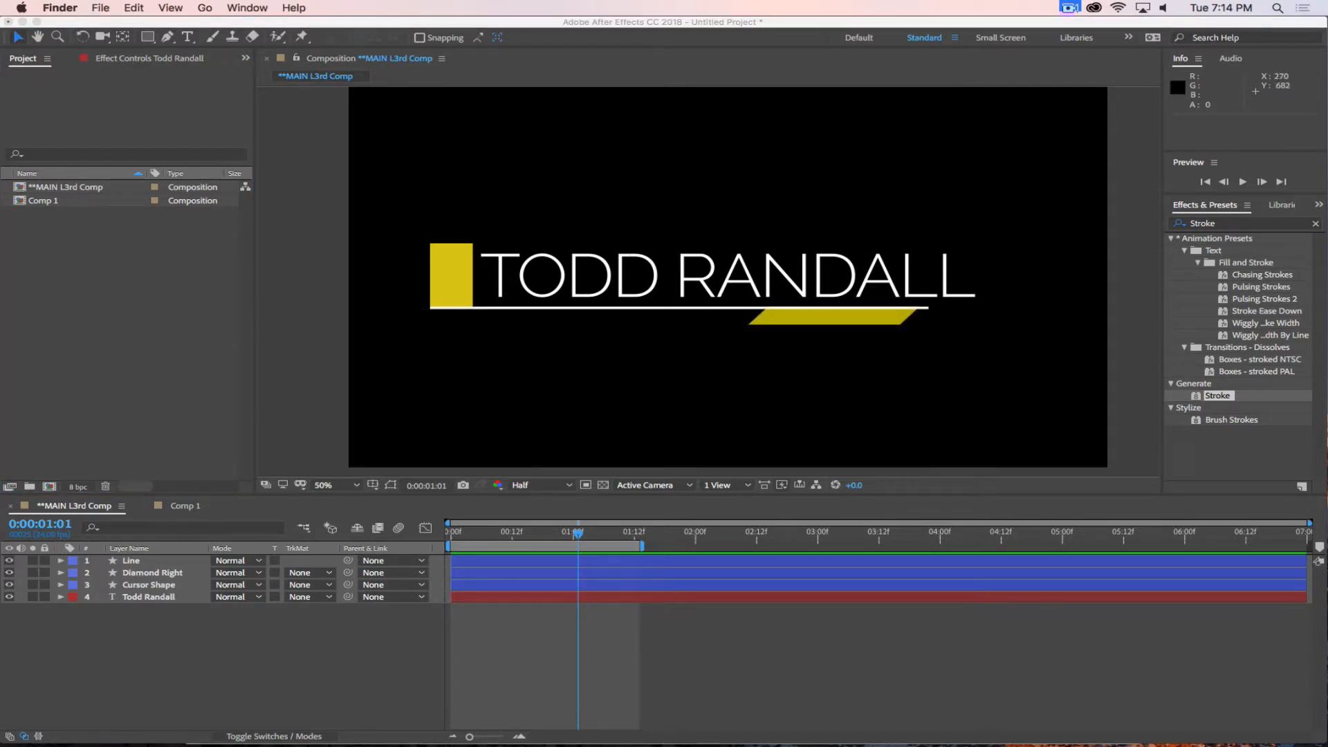
{"action": "key", "text": "super+n"}
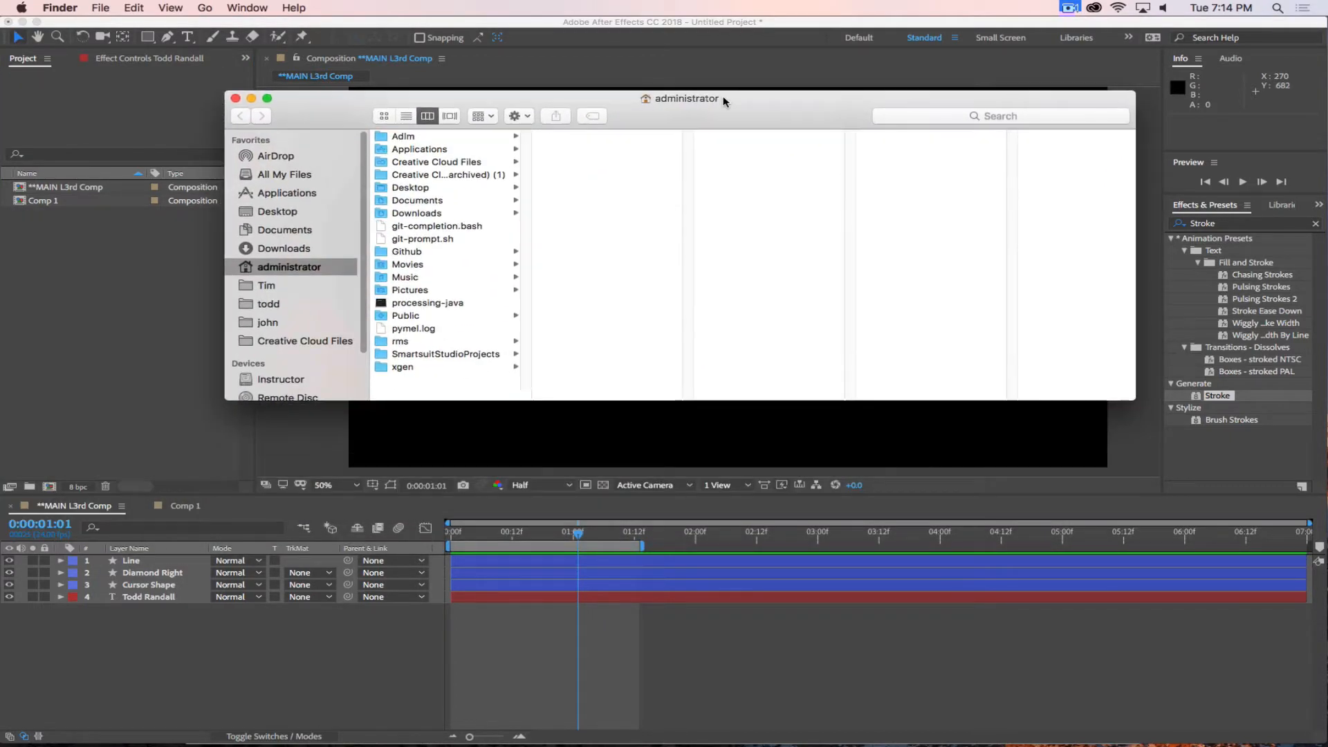
{"action": "left_click", "coordinate": [418, 191]}
{"action": "left_click", "coordinate": [566, 213]}
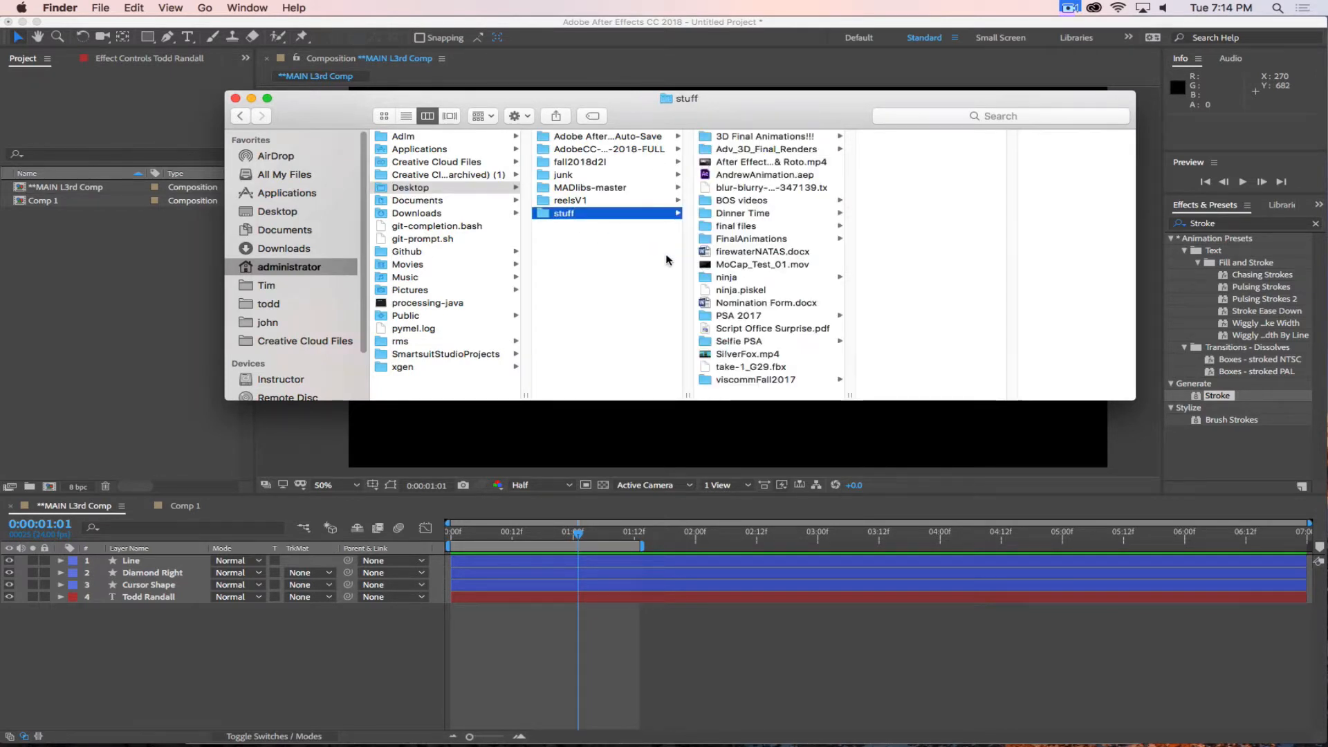
{"action": "left_click", "coordinate": [942, 118]}
{"action": "type", "text": "Todd"}
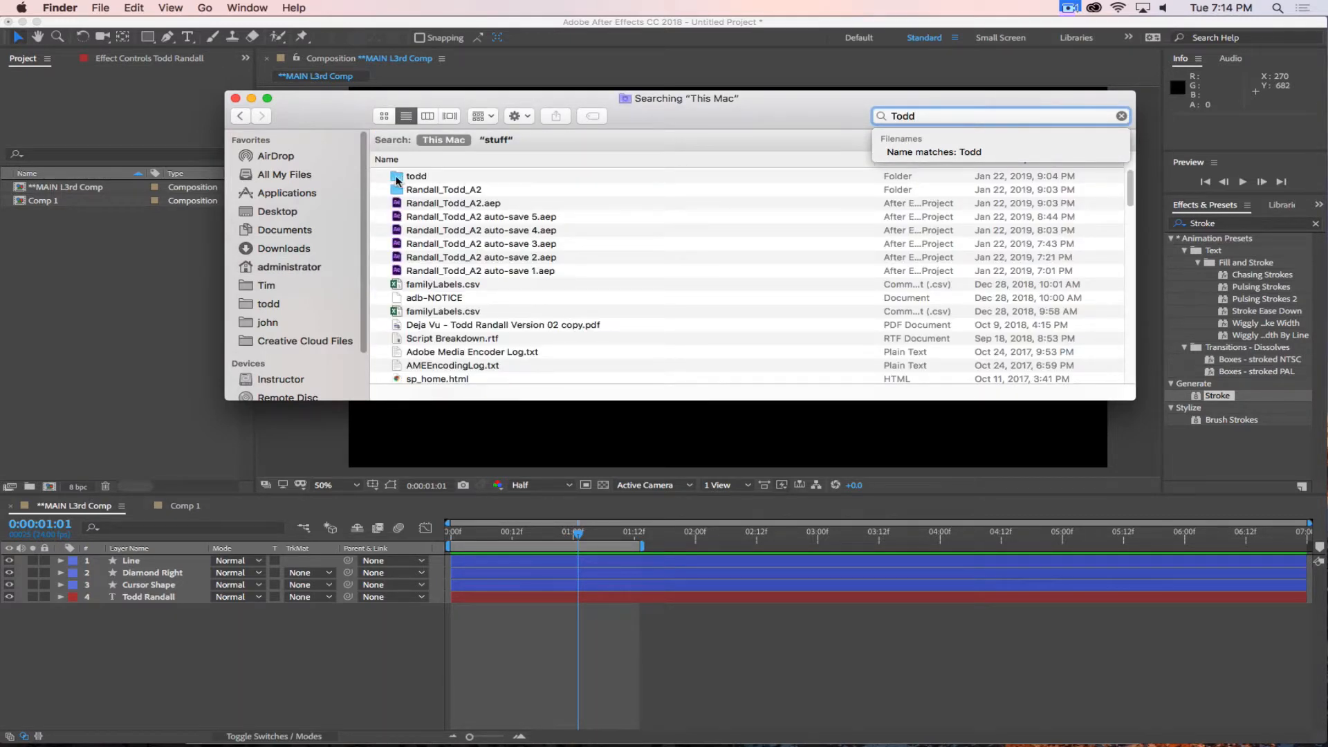
{"action": "double_click", "coordinate": [397, 178]}
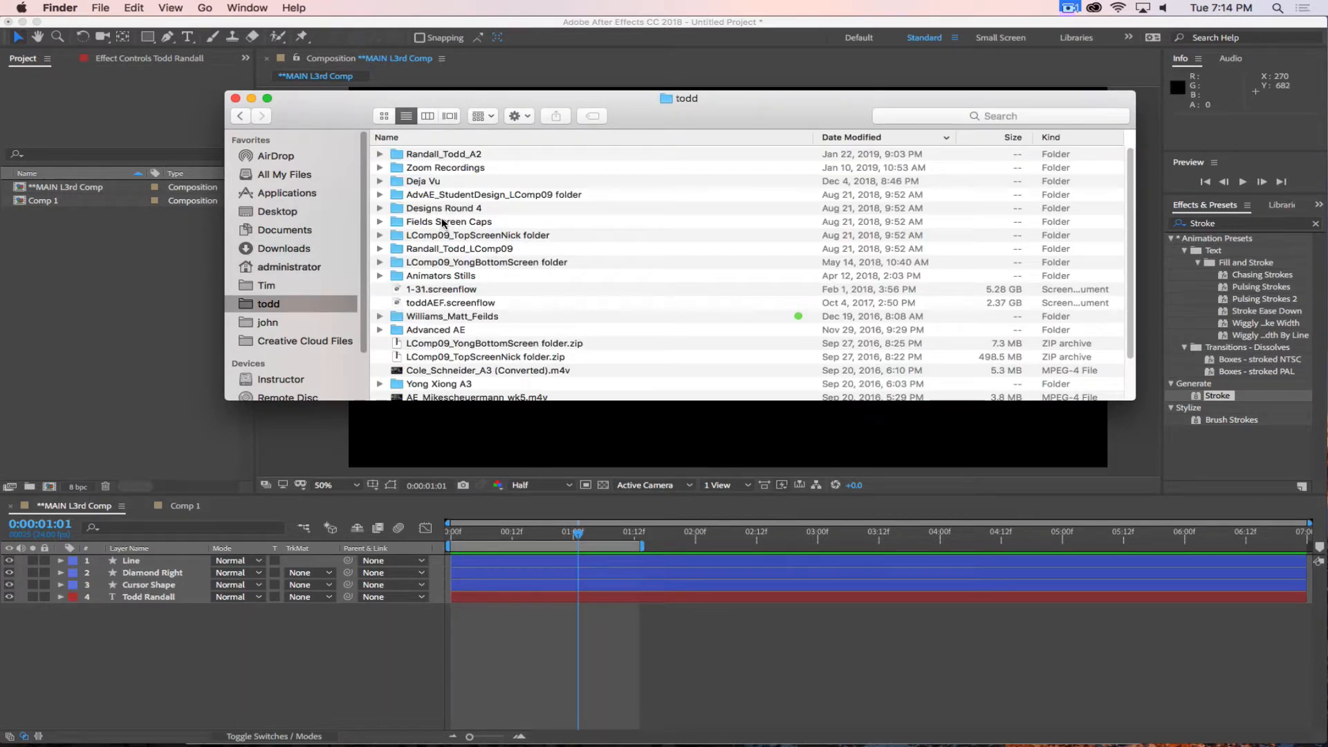
Browse the instructor's folder, expand Animators Stills, and preview the photo _06Q6672.JPG from the Guys folder.
{"action": "scroll", "coordinate": [443, 223], "scroll_direction": "down", "scroll_amount": 3}
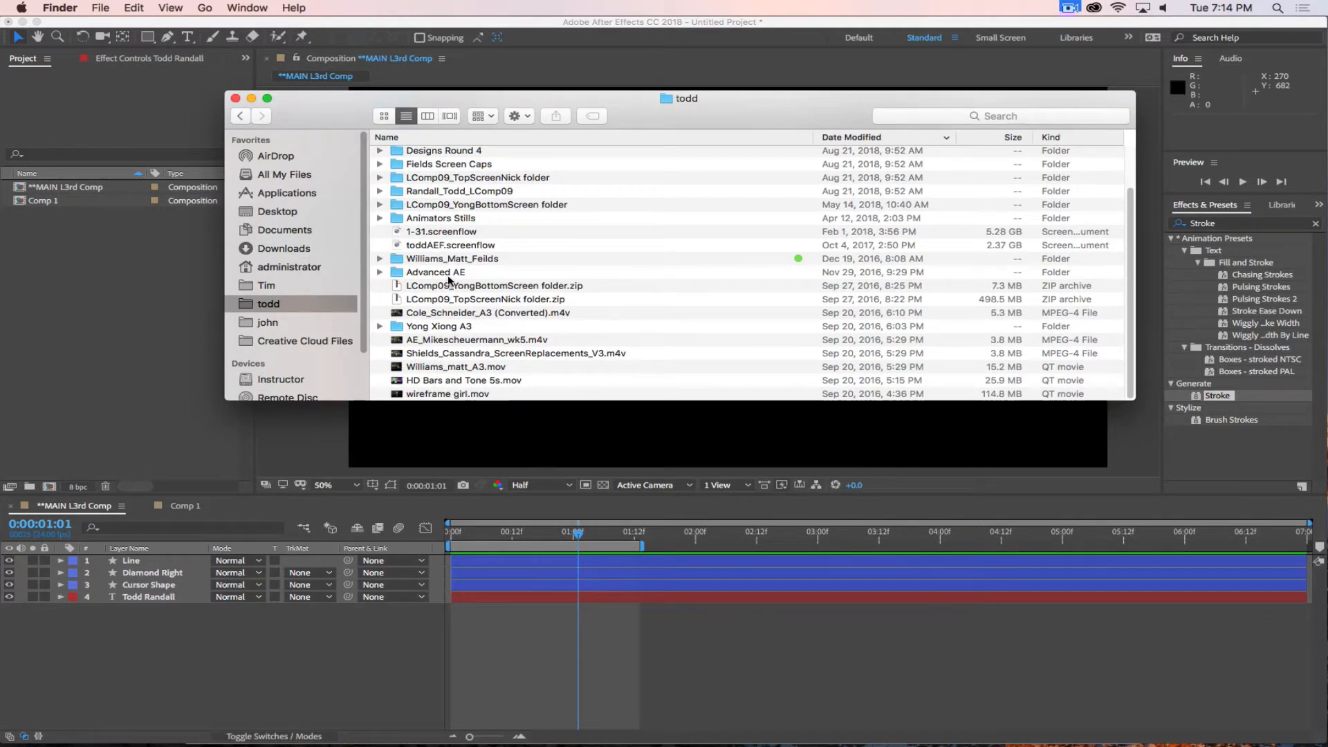
{"action": "scroll", "coordinate": [527, 296], "scroll_direction": "up", "scroll_amount": 3}
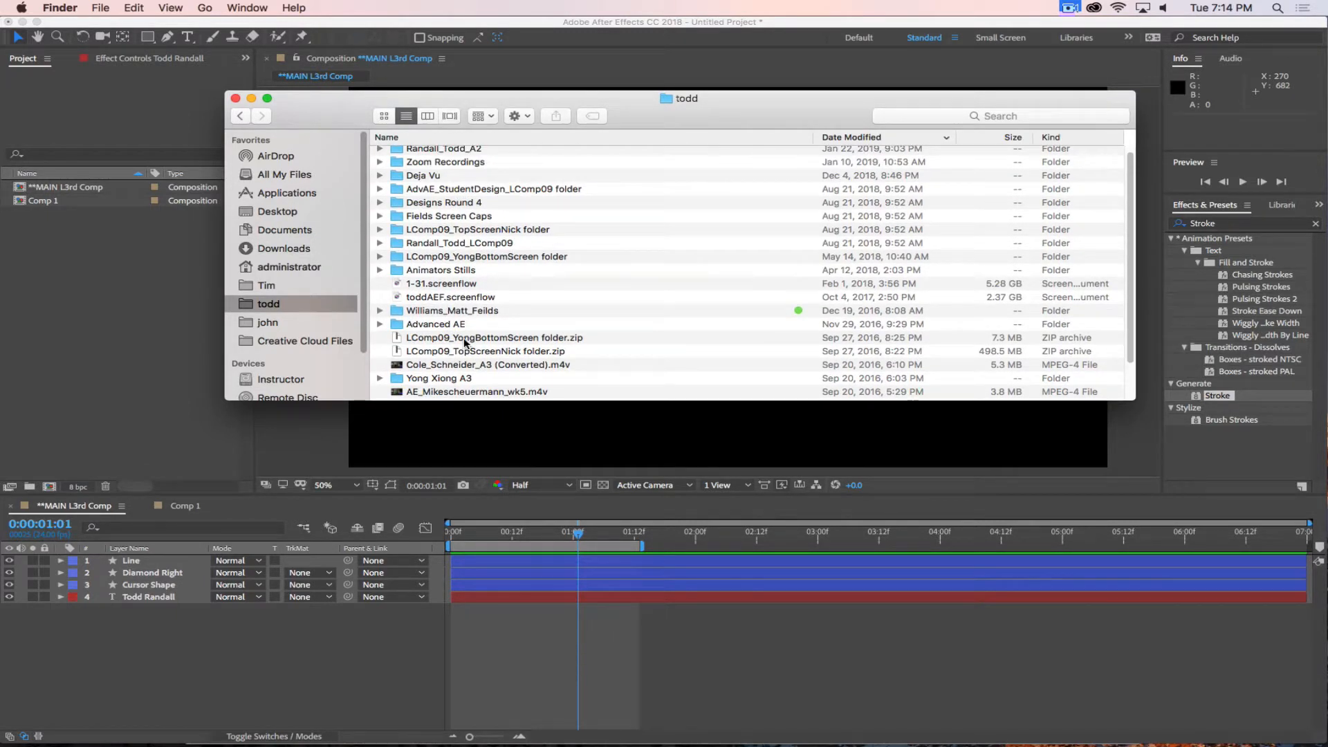
{"action": "left_click", "coordinate": [380, 270]}
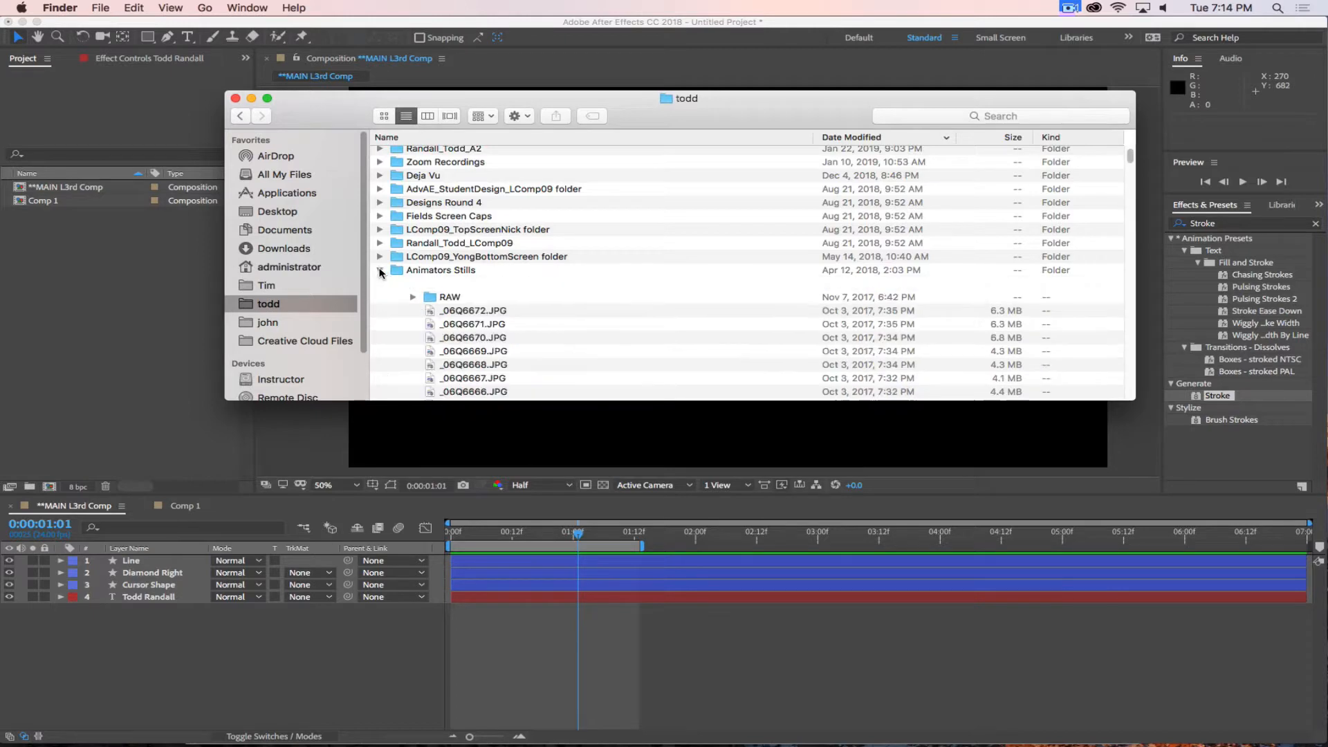
{"action": "left_click", "coordinate": [379, 270]}
{"action": "left_click", "coordinate": [380, 270]}
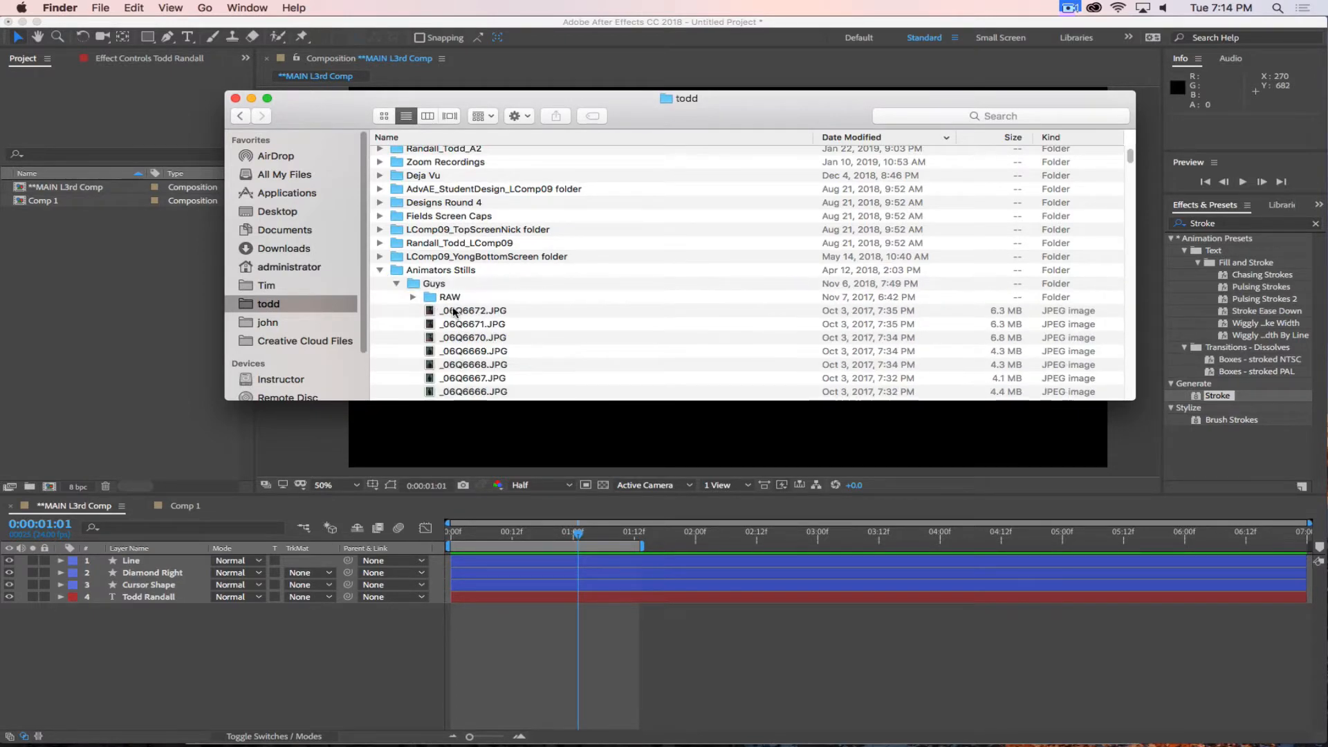
{"action": "left_click", "coordinate": [455, 311]}
{"action": "key", "text": "space"}
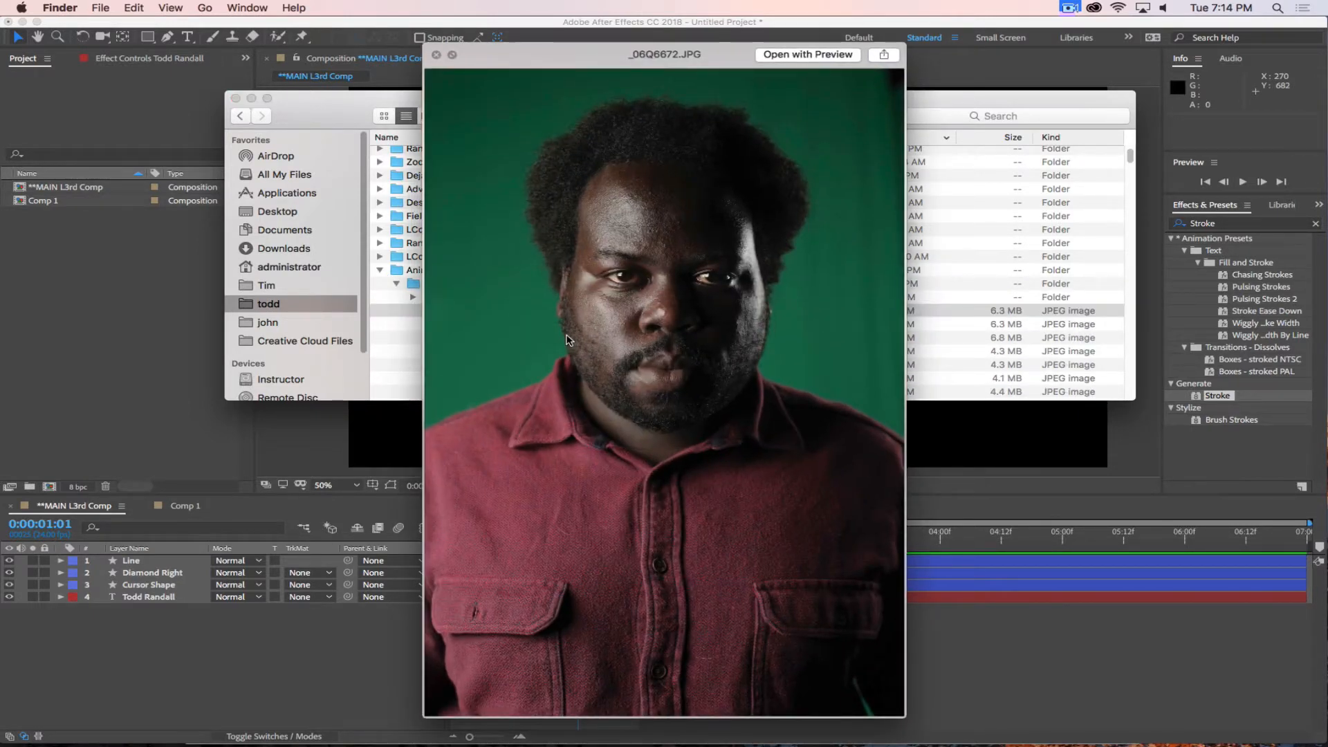
{"action": "key", "text": "space"}
Preview The Animators stills 5CA0139, 5CA0124, 5CA0097 and 5CA0093 in the Guys folder as possible background images.
{"action": "scroll", "coordinate": [566, 339], "scroll_direction": "down", "scroll_amount": 5}
{"action": "scroll", "coordinate": [566, 340], "scroll_direction": "down", "scroll_amount": 5}
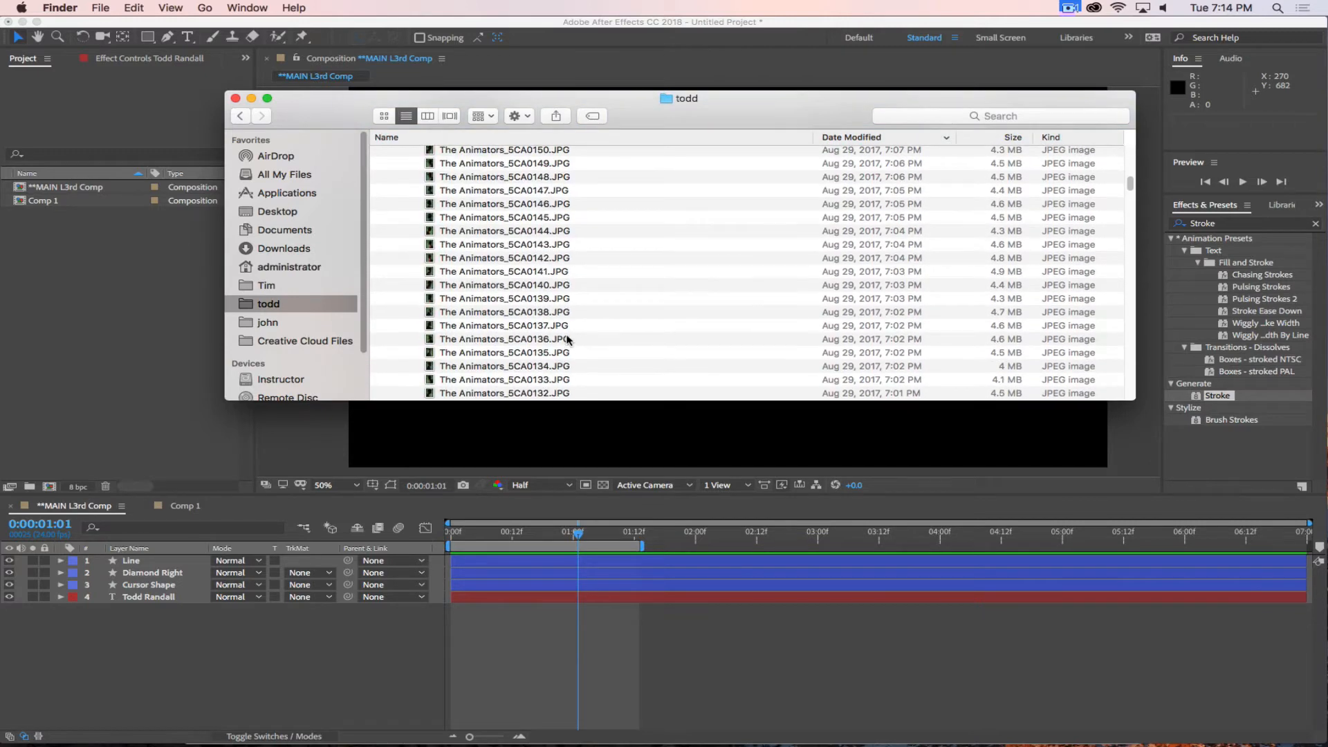
{"action": "left_click", "coordinate": [516, 304]}
{"action": "key", "text": "space"}
{"action": "key", "text": "space"}
{"action": "scroll", "coordinate": [551, 341], "scroll_direction": "down", "scroll_amount": 3}
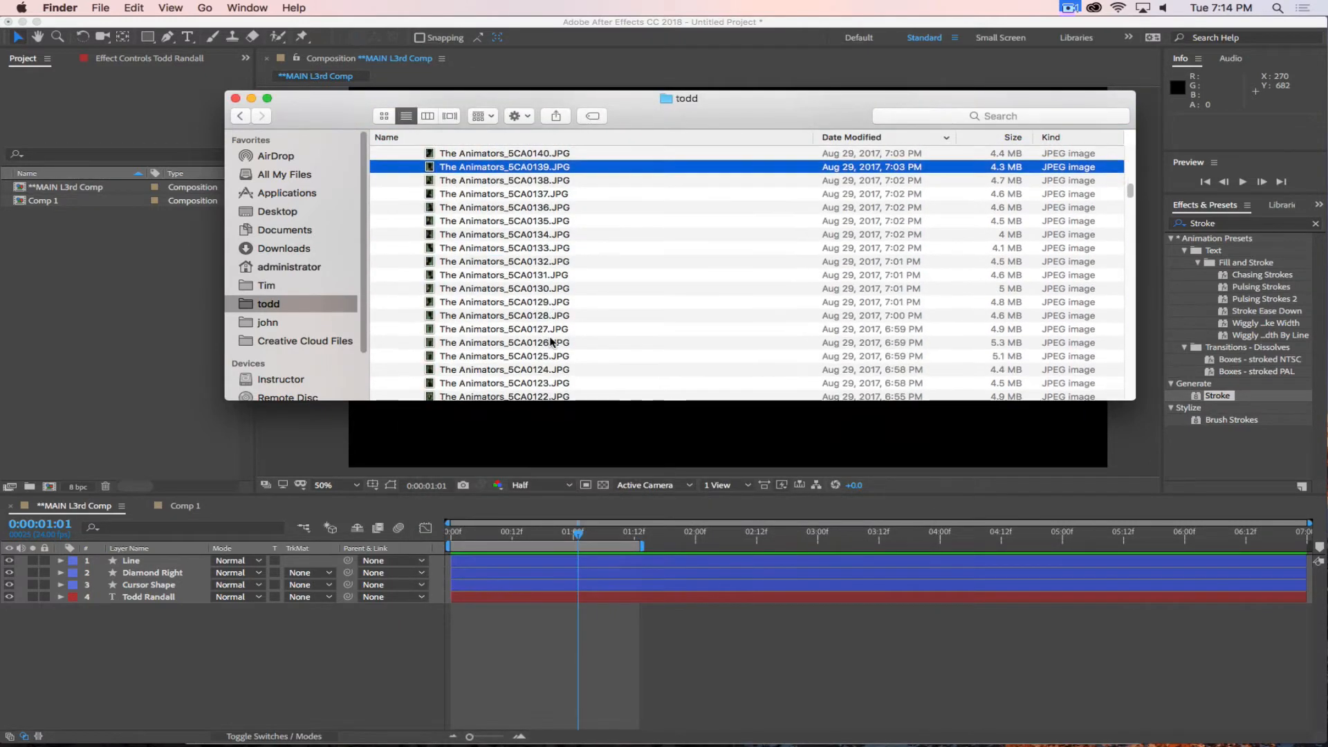
{"action": "scroll", "coordinate": [552, 341], "scroll_direction": "down", "scroll_amount": 3}
{"action": "left_click", "coordinate": [519, 296]}
{"action": "key", "text": "space"}
{"action": "key", "text": "space"}
{"action": "scroll", "coordinate": [534, 337], "scroll_direction": "down", "scroll_amount": 2}
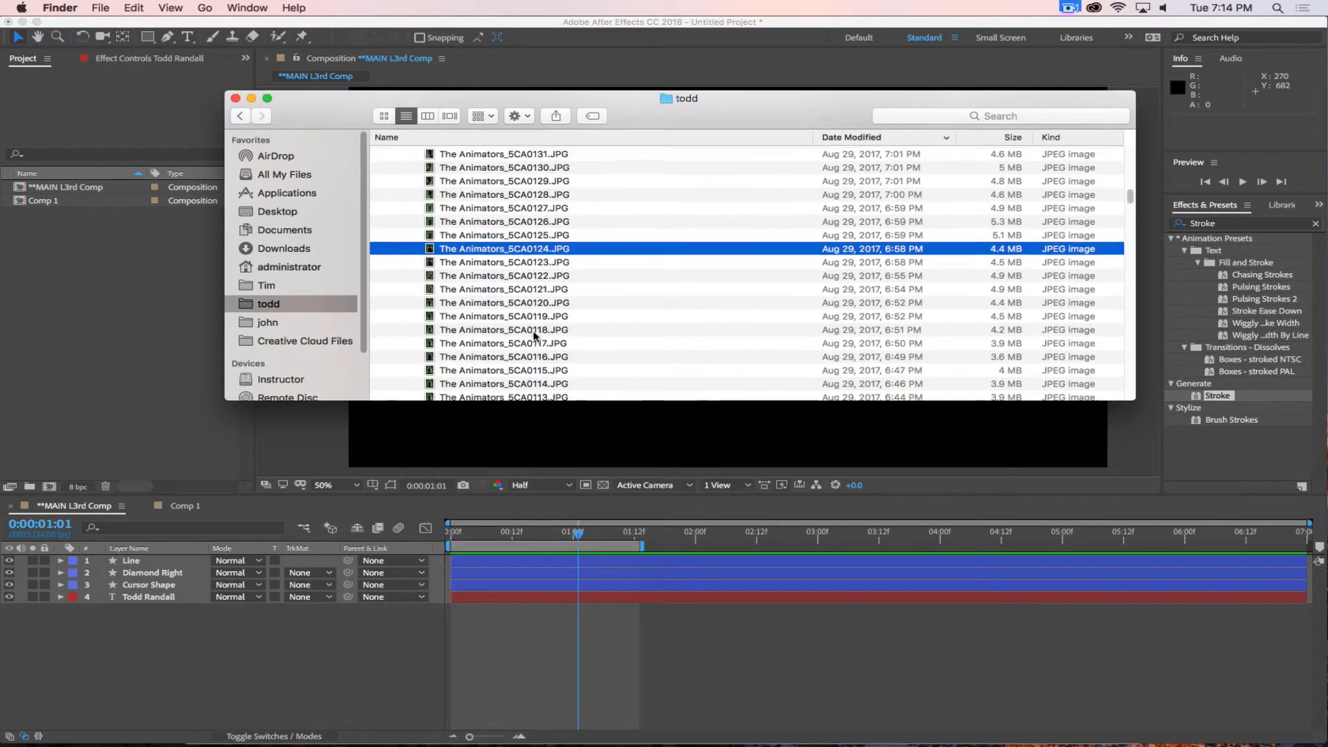
{"action": "scroll", "coordinate": [534, 337], "scroll_direction": "down", "scroll_amount": 5}
{"action": "left_click", "coordinate": [519, 305]}
{"action": "key", "text": "space"}
{"action": "key", "text": "space"}
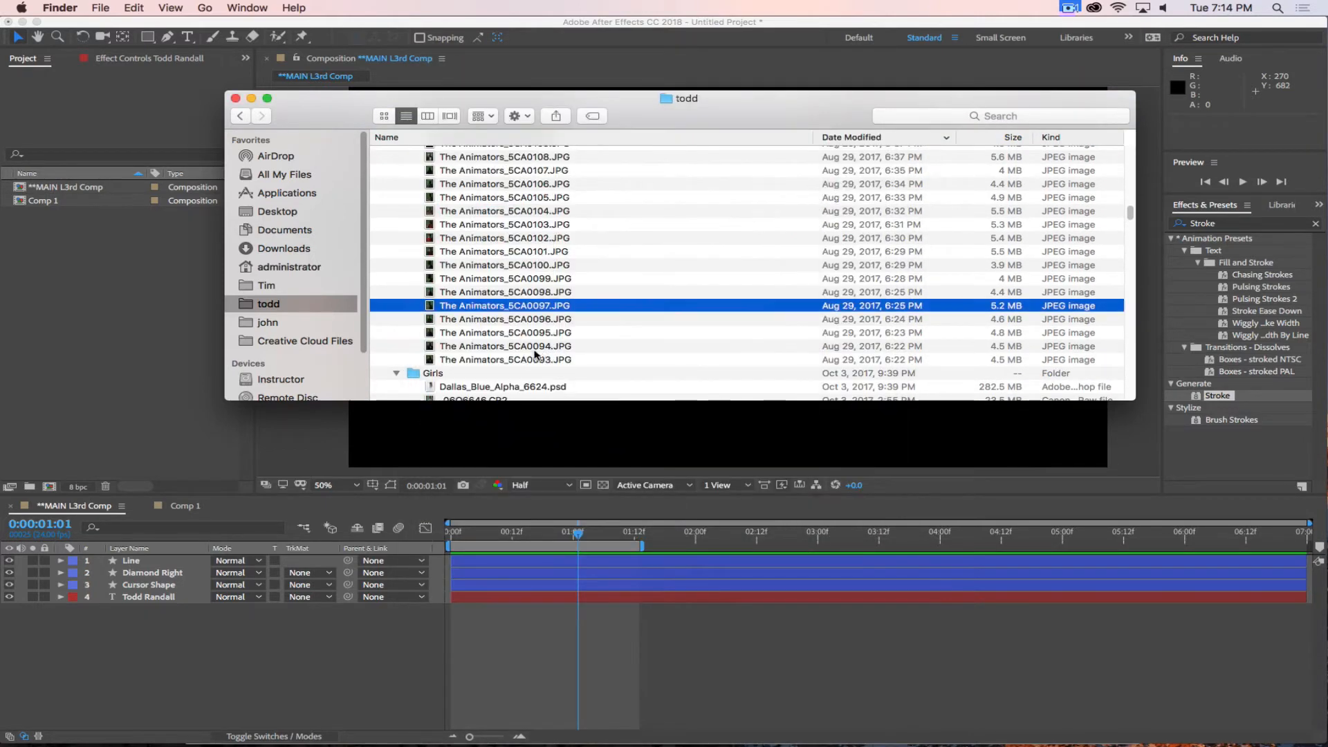
{"action": "left_click", "coordinate": [534, 359]}
{"action": "key", "text": "space"}
Preview the raw photo _06Q6646.CR2 in the Girls folder and collapse the Animators Stills folder.
{"action": "key", "text": "space"}
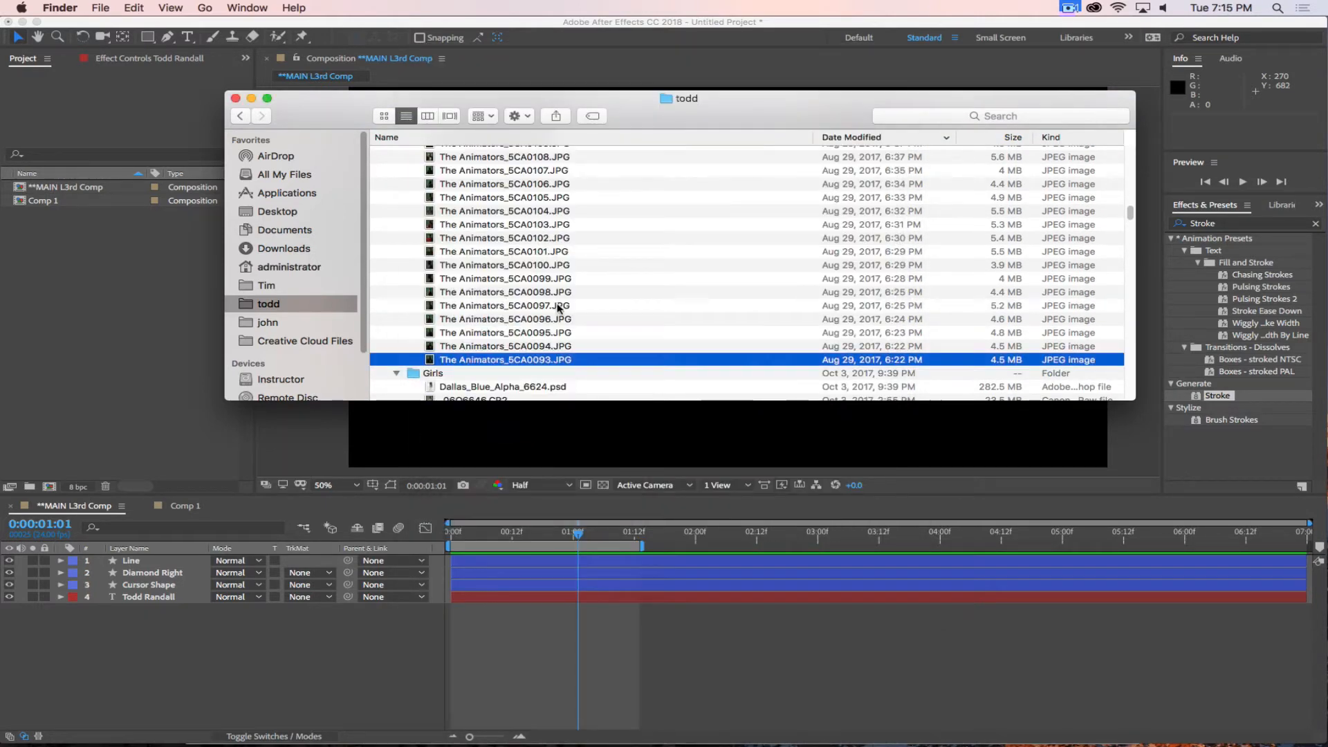
{"action": "scroll", "coordinate": [558, 309], "scroll_direction": "down", "scroll_amount": 3}
{"action": "left_click", "coordinate": [468, 257]}
{"action": "key", "text": "space"}
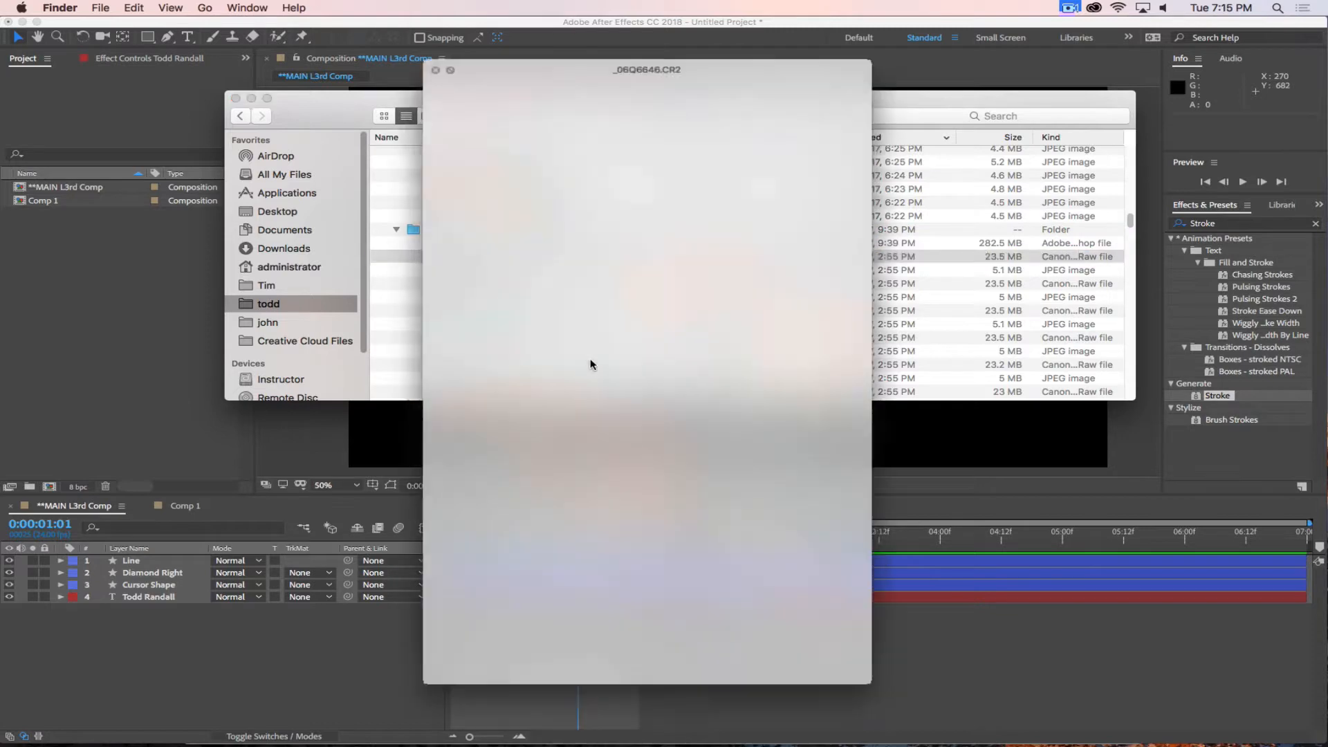
{"action": "key", "text": "space"}
{"action": "scroll", "coordinate": [553, 222], "scroll_direction": "up", "scroll_amount": 10}
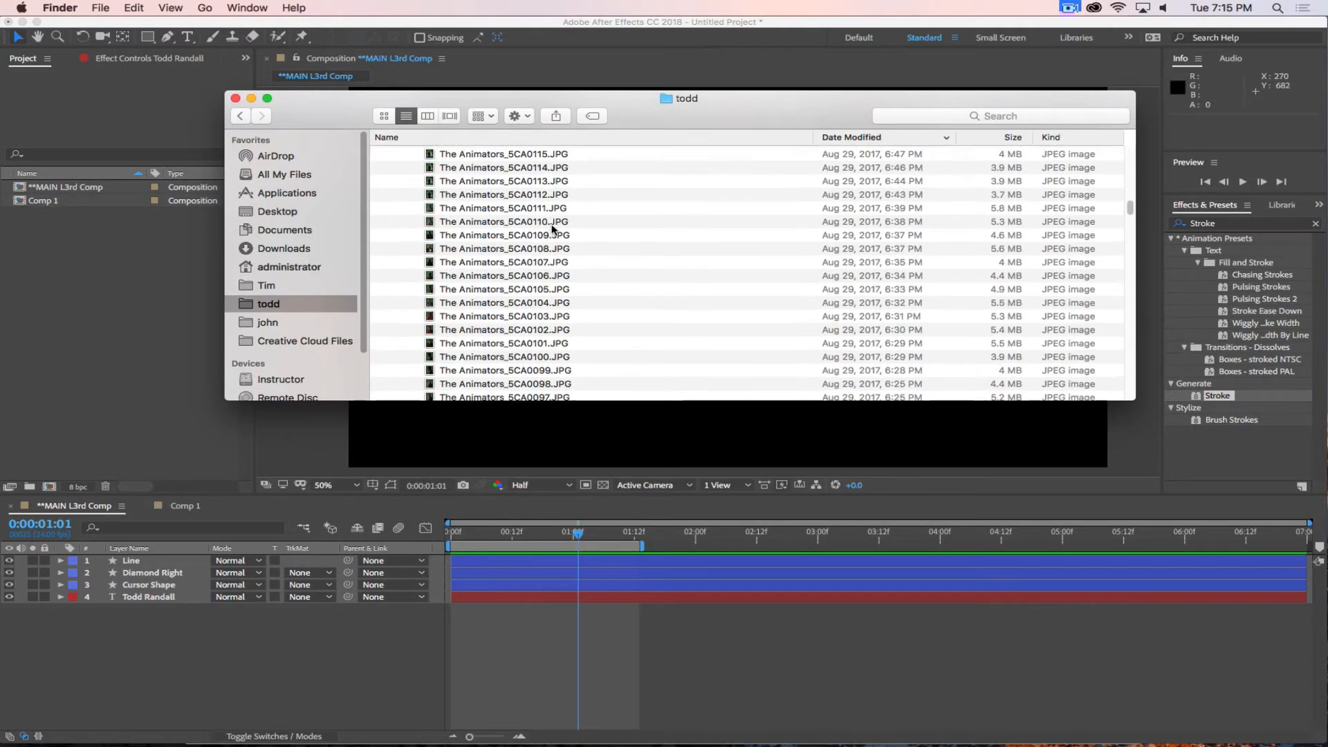
{"action": "left_click", "coordinate": [380, 270]}
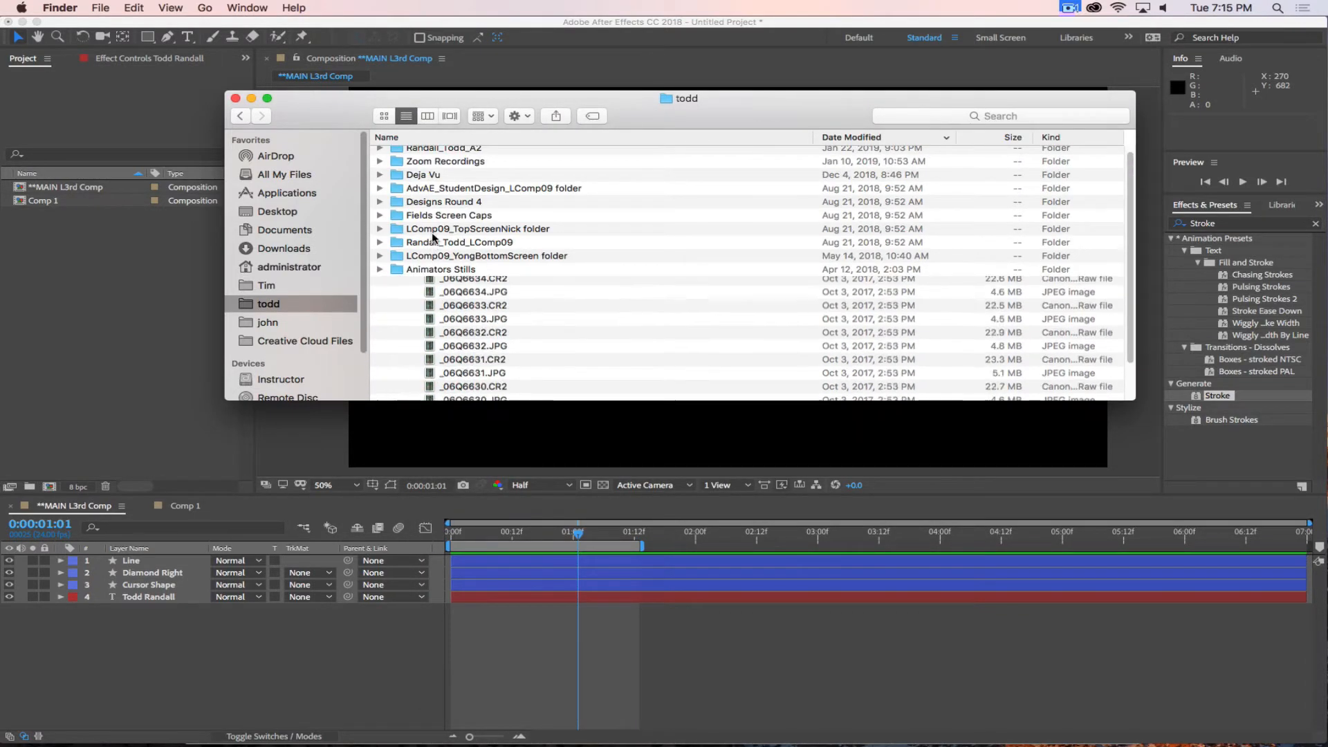
Expand the A2 assignment folder, preview Space Ship Interior.jpg, and collapse the folder again.
{"action": "scroll", "coordinate": [429, 249], "scroll_direction": "up", "scroll_amount": 1}
{"action": "left_click", "coordinate": [380, 154]}
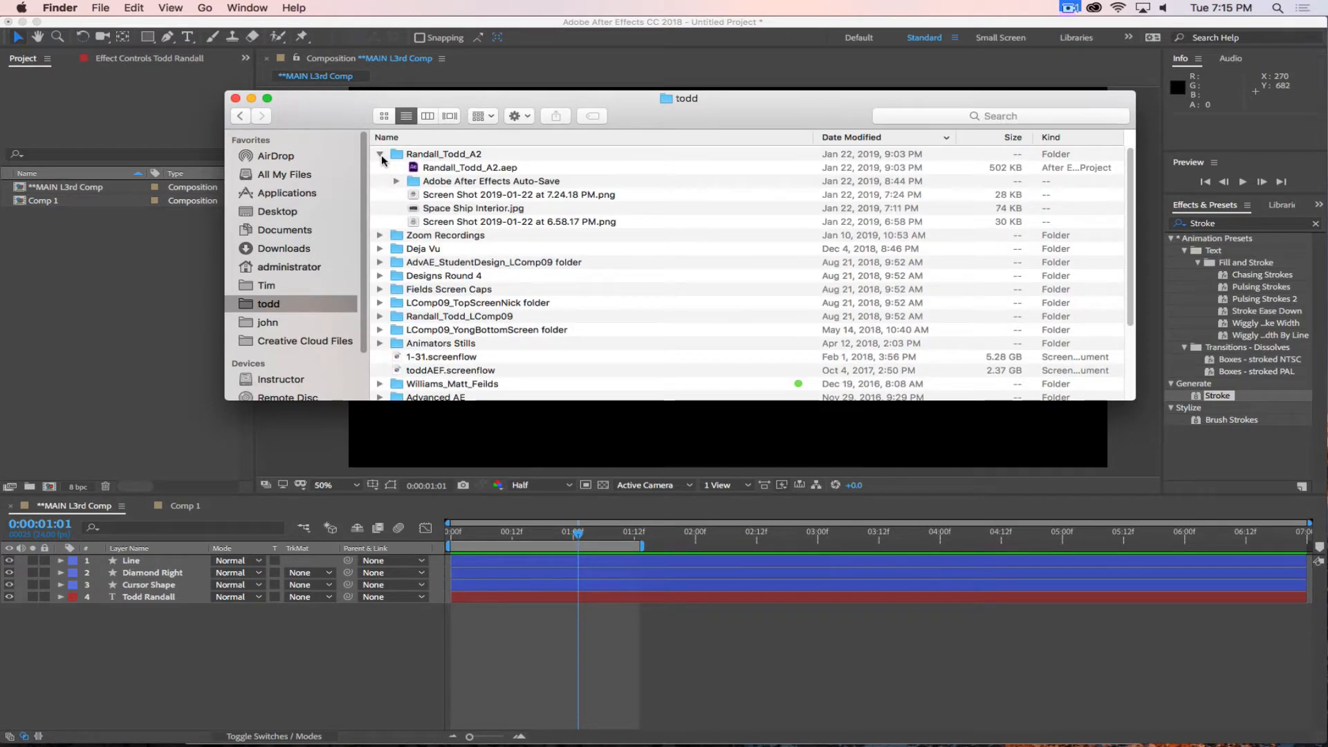
{"action": "left_click", "coordinate": [470, 210]}
{"action": "key", "text": "space"}
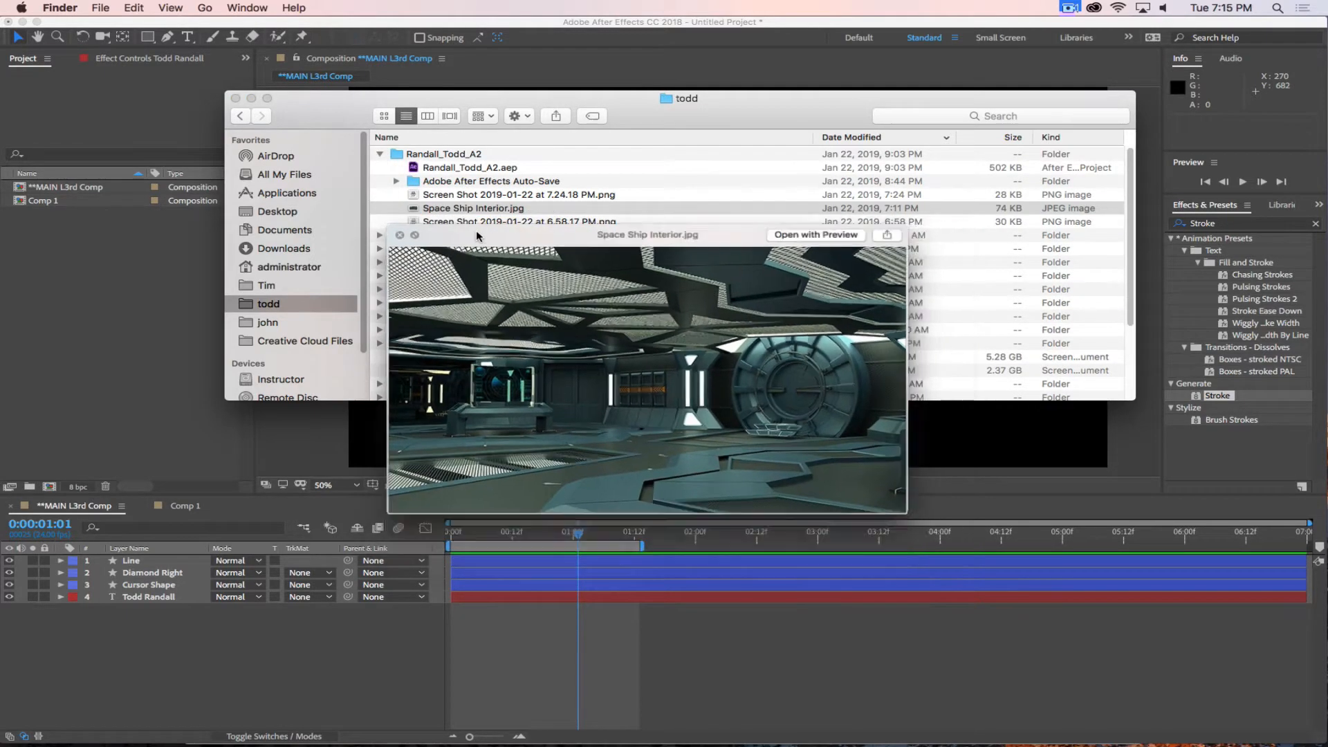
{"action": "key", "text": "space"}
{"action": "left_click", "coordinate": [381, 154]}
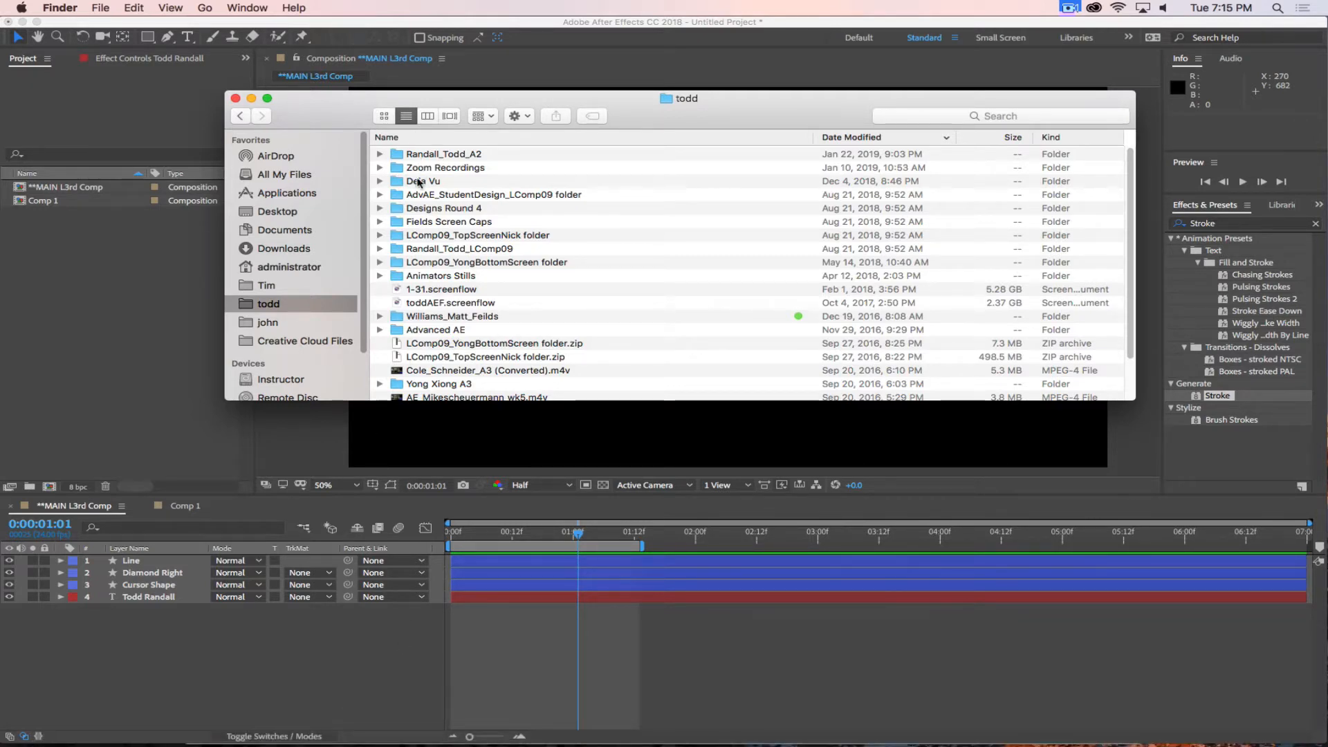
In a new Safari tab, search Google Images for the full name used in the lower third and browse the photos.
{"action": "left_click", "coordinate": [357, 721]}
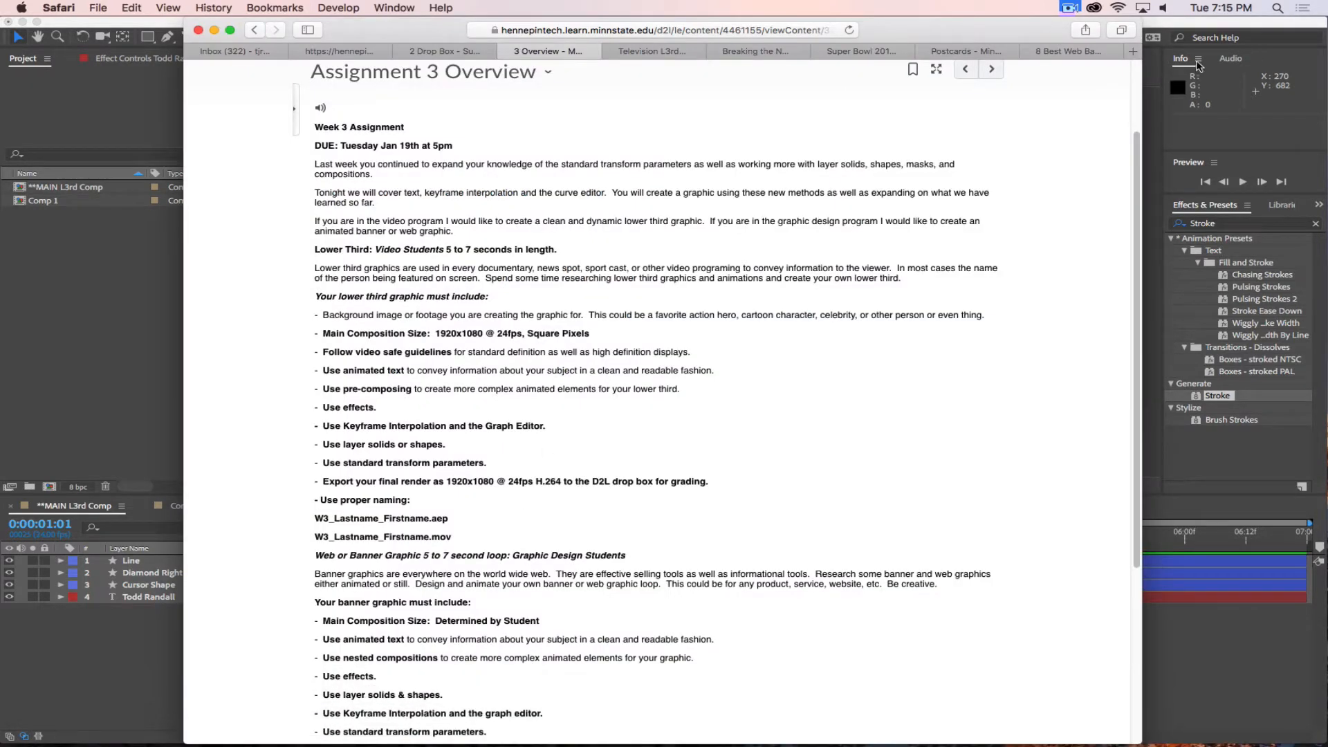
{"action": "left_click", "coordinate": [1134, 53]}
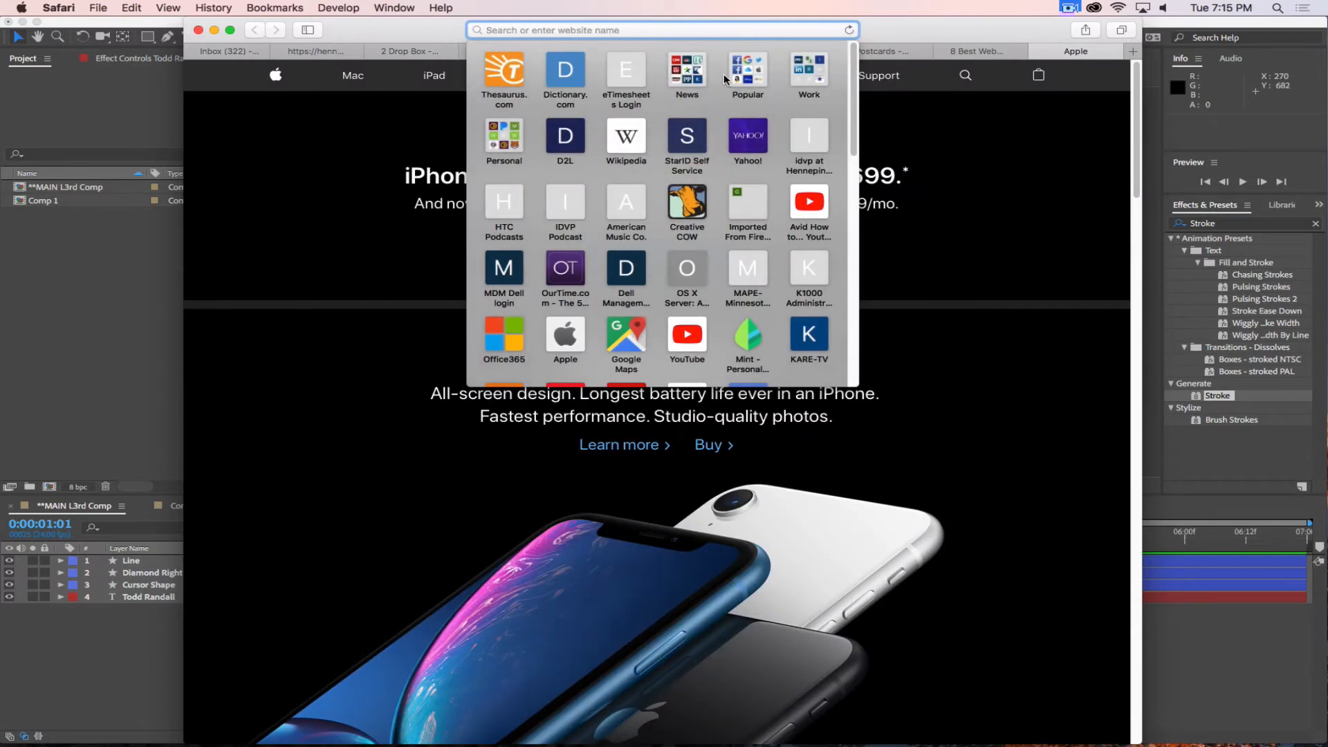
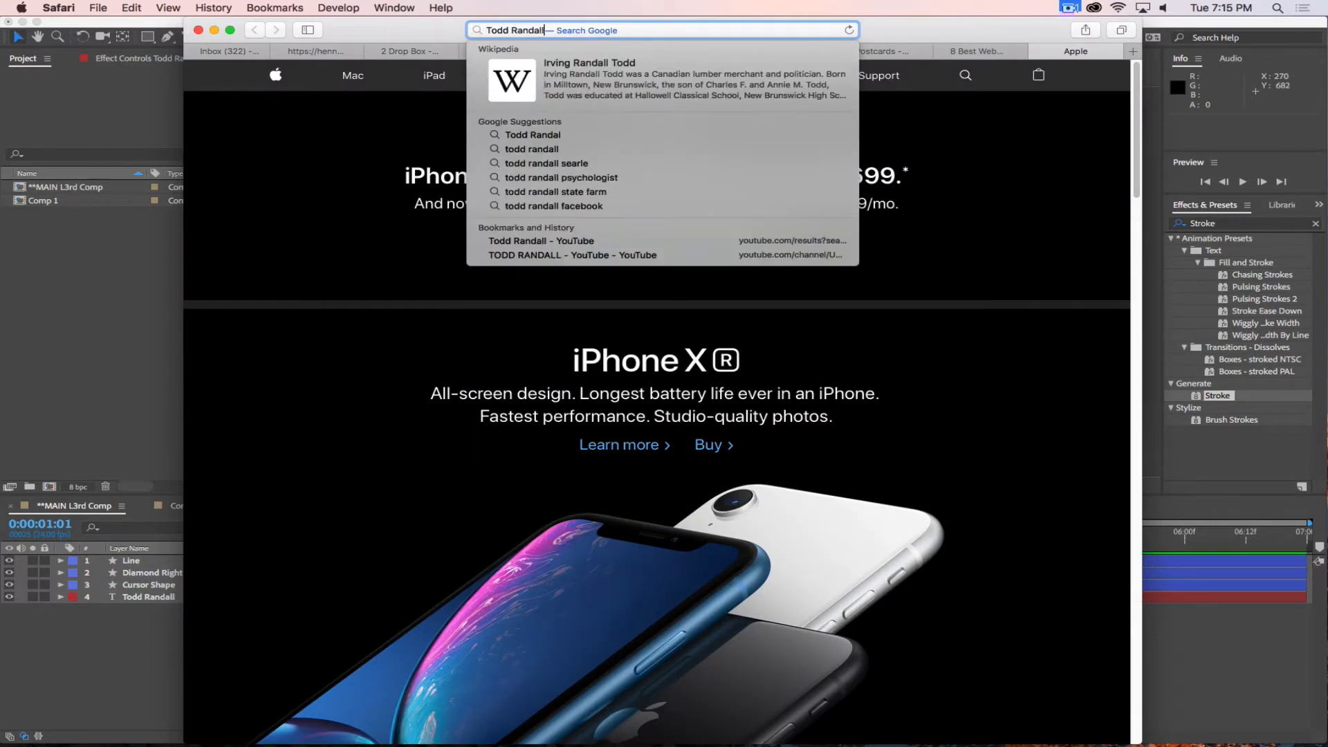
{"action": "key", "text": "Return"}
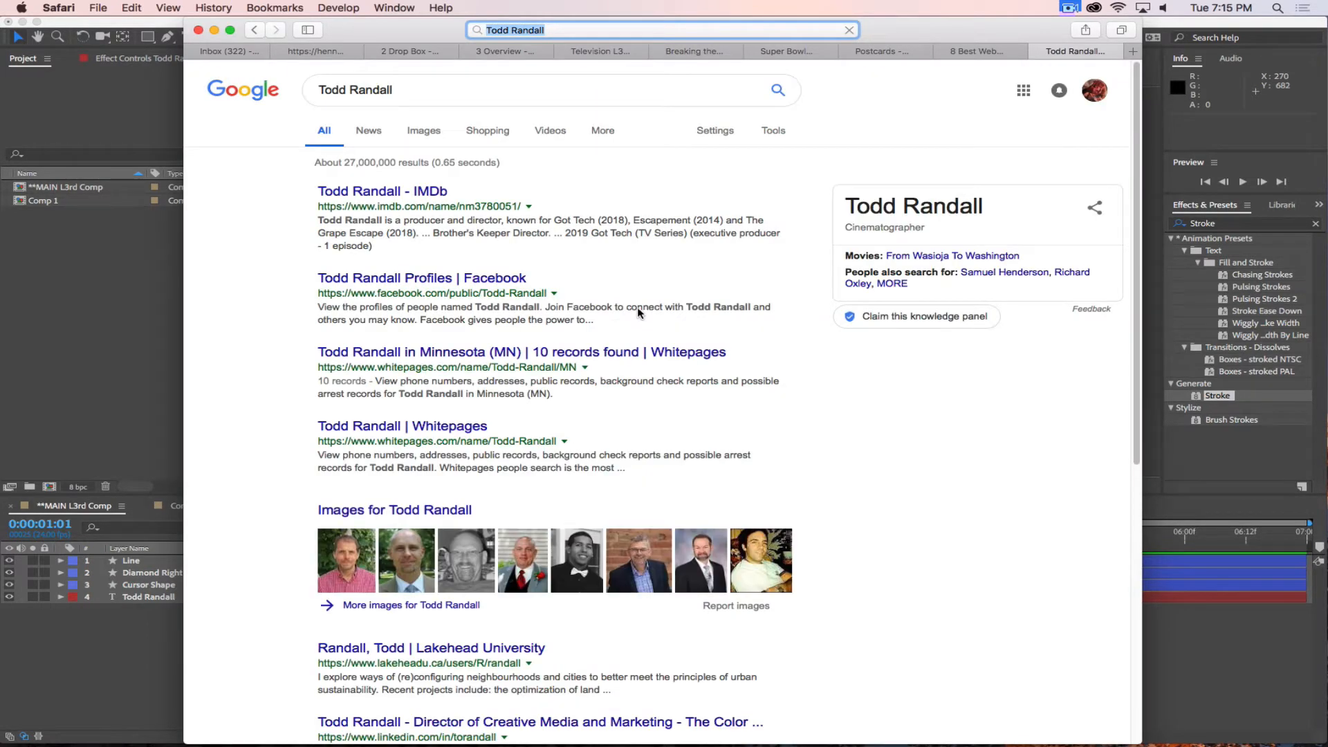
{"action": "left_click", "coordinate": [426, 132]}
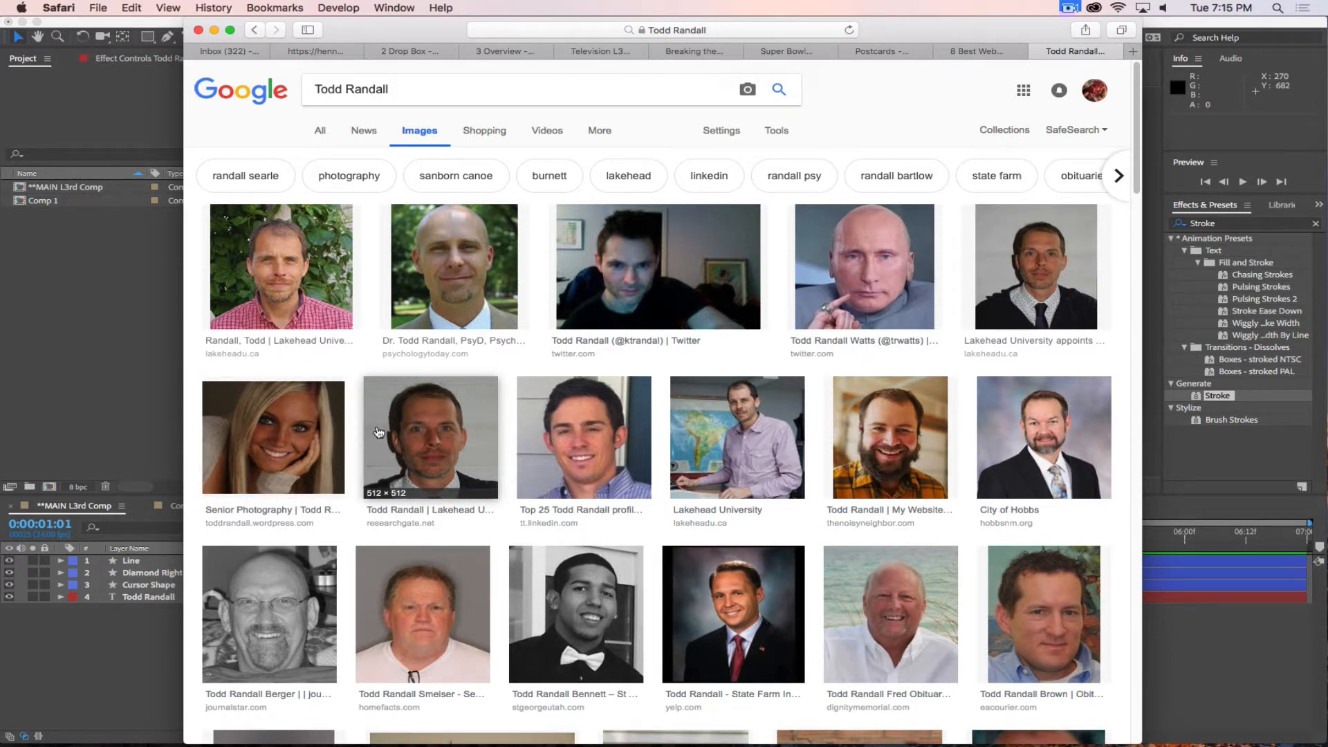
{"action": "scroll", "coordinate": [400, 386], "scroll_direction": "down", "scroll_amount": 3}
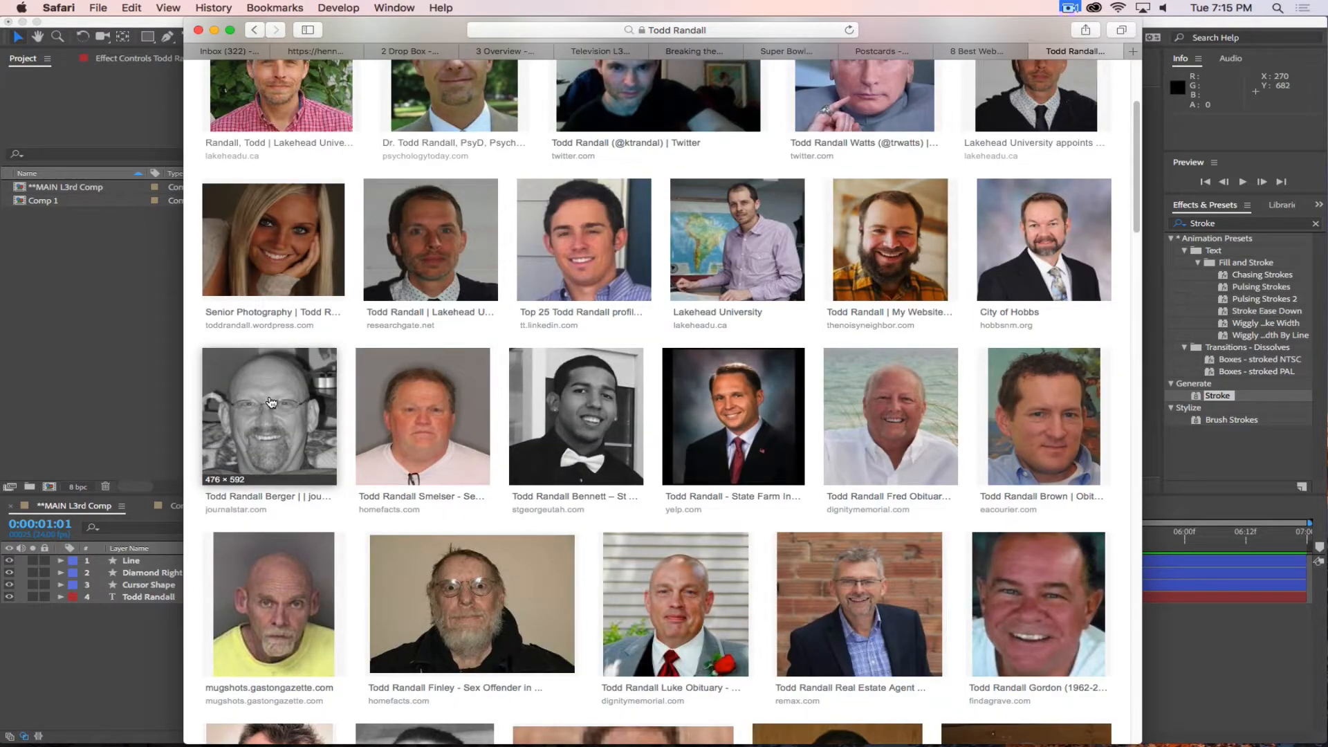
Search Google Images for the full name plus "Brother's Keeper" and browse the film set photos.
{"action": "scroll", "coordinate": [271, 403], "scroll_direction": "down", "scroll_amount": 5}
{"action": "scroll", "coordinate": [291, 408], "scroll_direction": "up", "scroll_amount": 8}
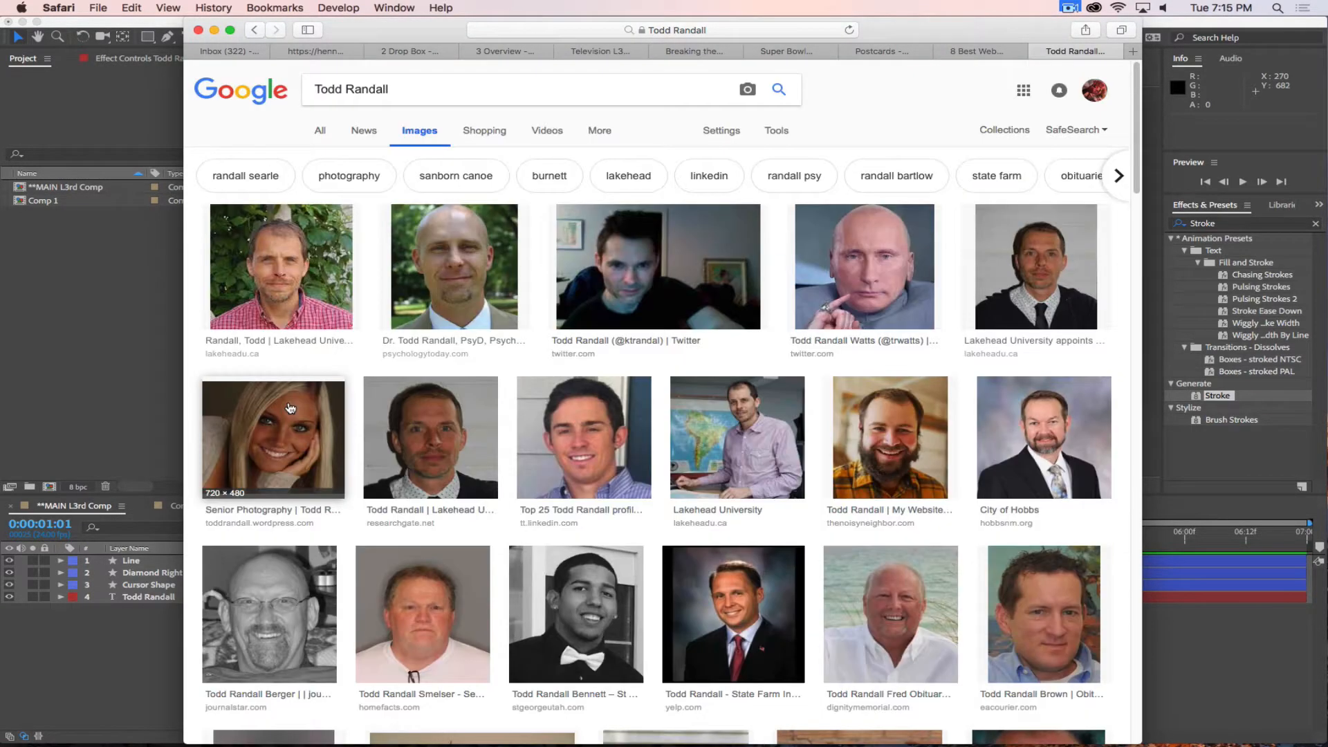
{"action": "type", "text": "Brother's Ke"}
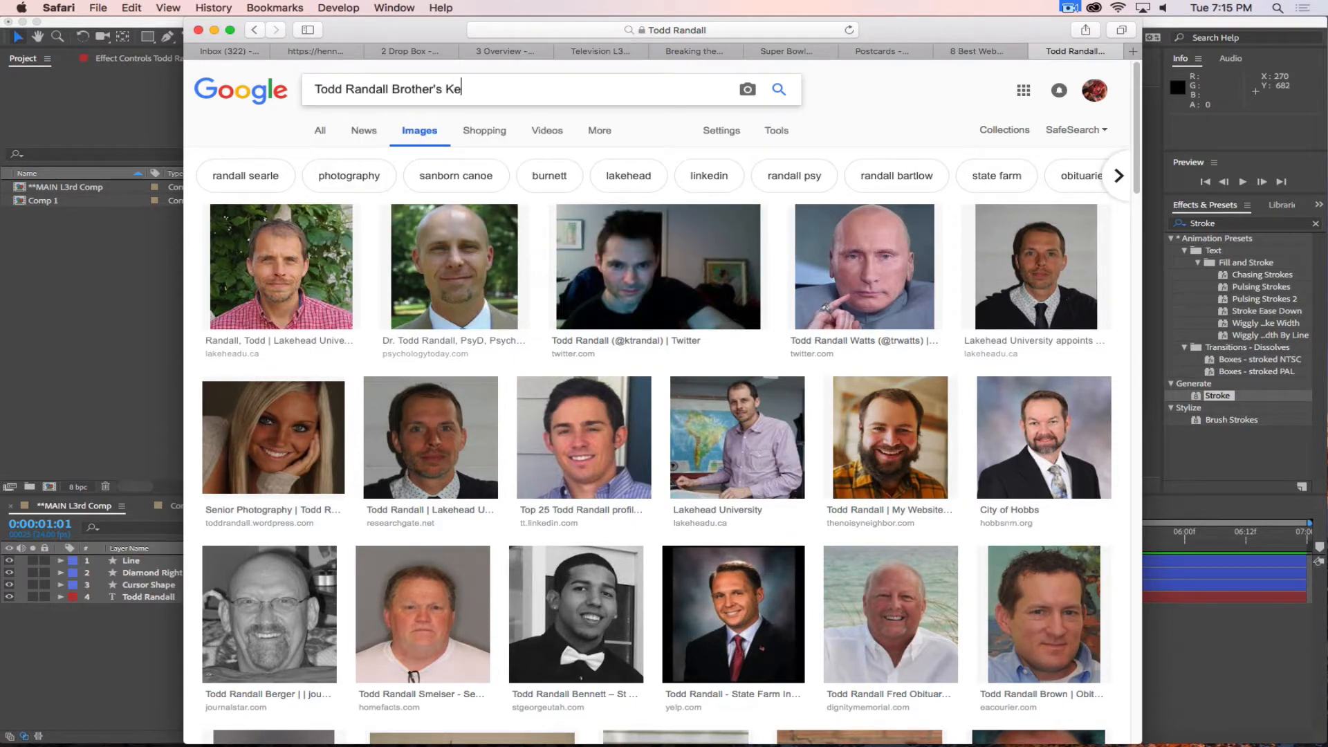
{"action": "type", "text": "eper"}
{"action": "key", "text": "Return"}
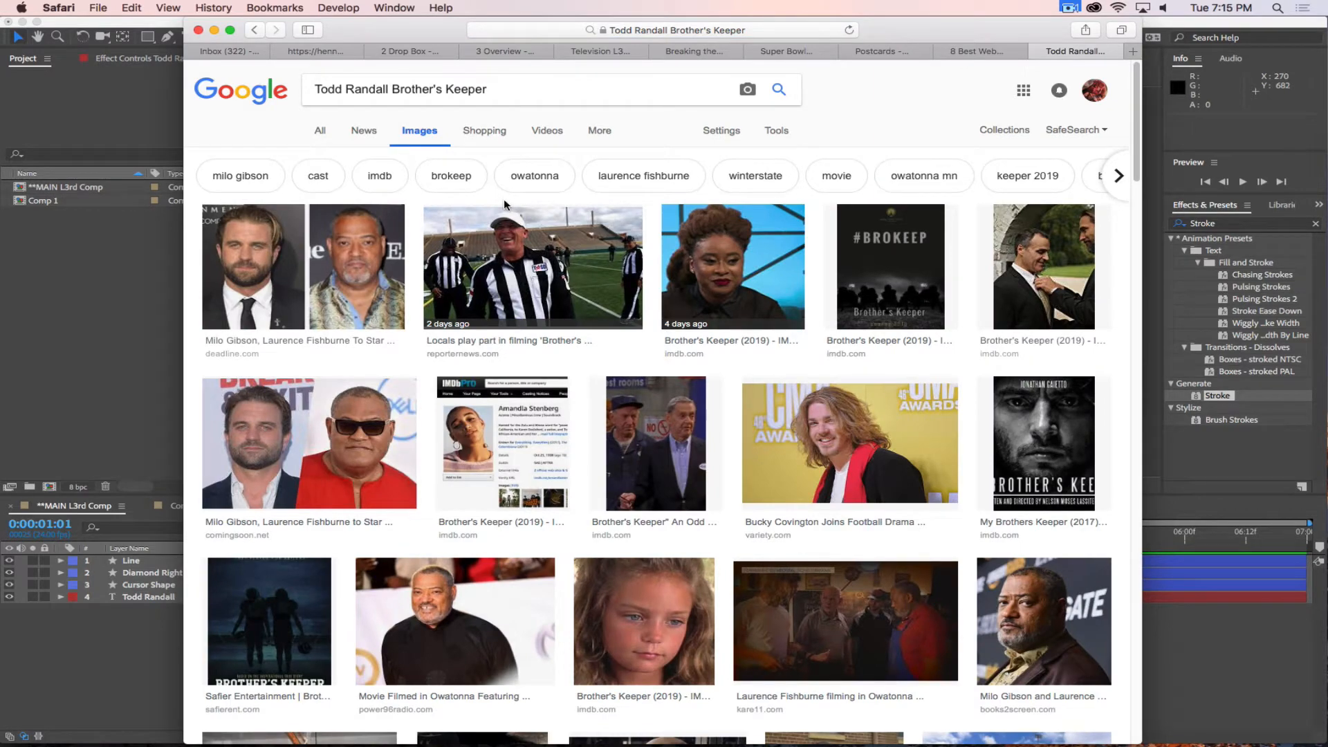
{"action": "scroll", "coordinate": [511, 229], "scroll_direction": "down", "scroll_amount": 5}
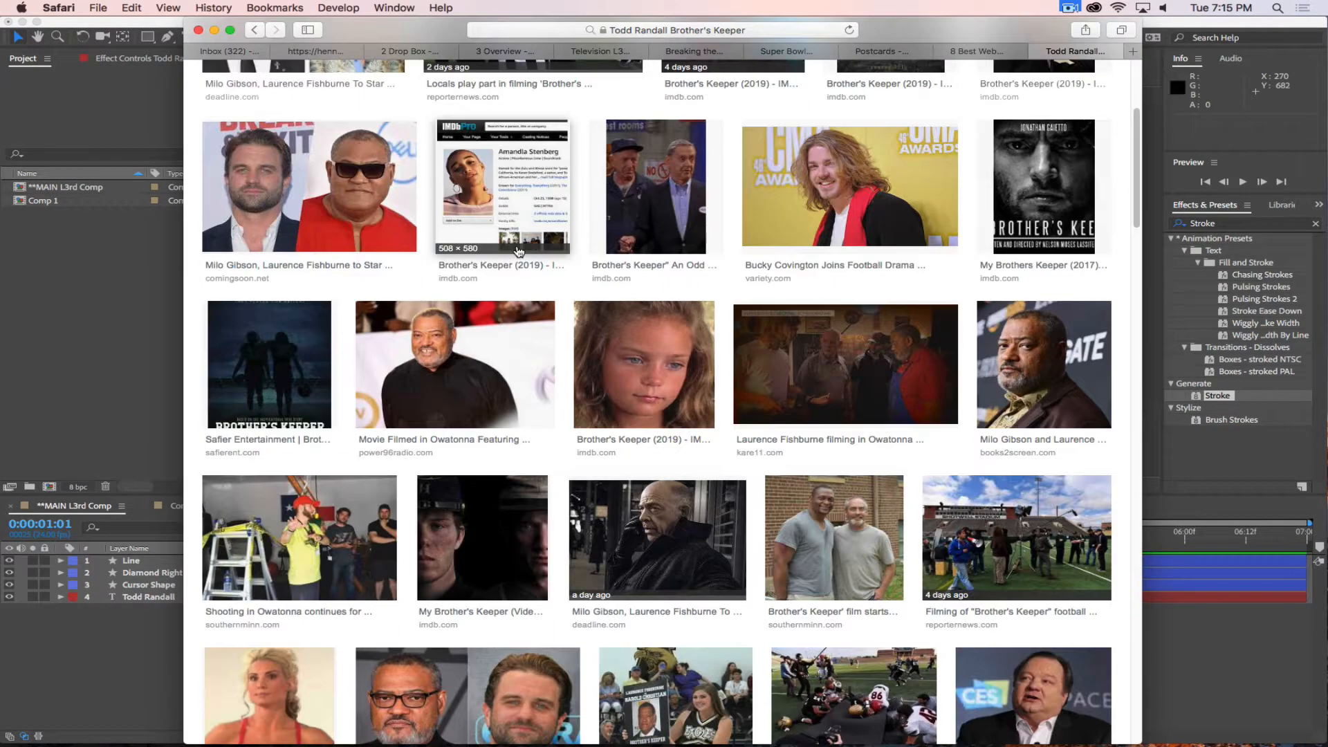
{"action": "scroll", "coordinate": [496, 254], "scroll_direction": "down", "scroll_amount": 5}
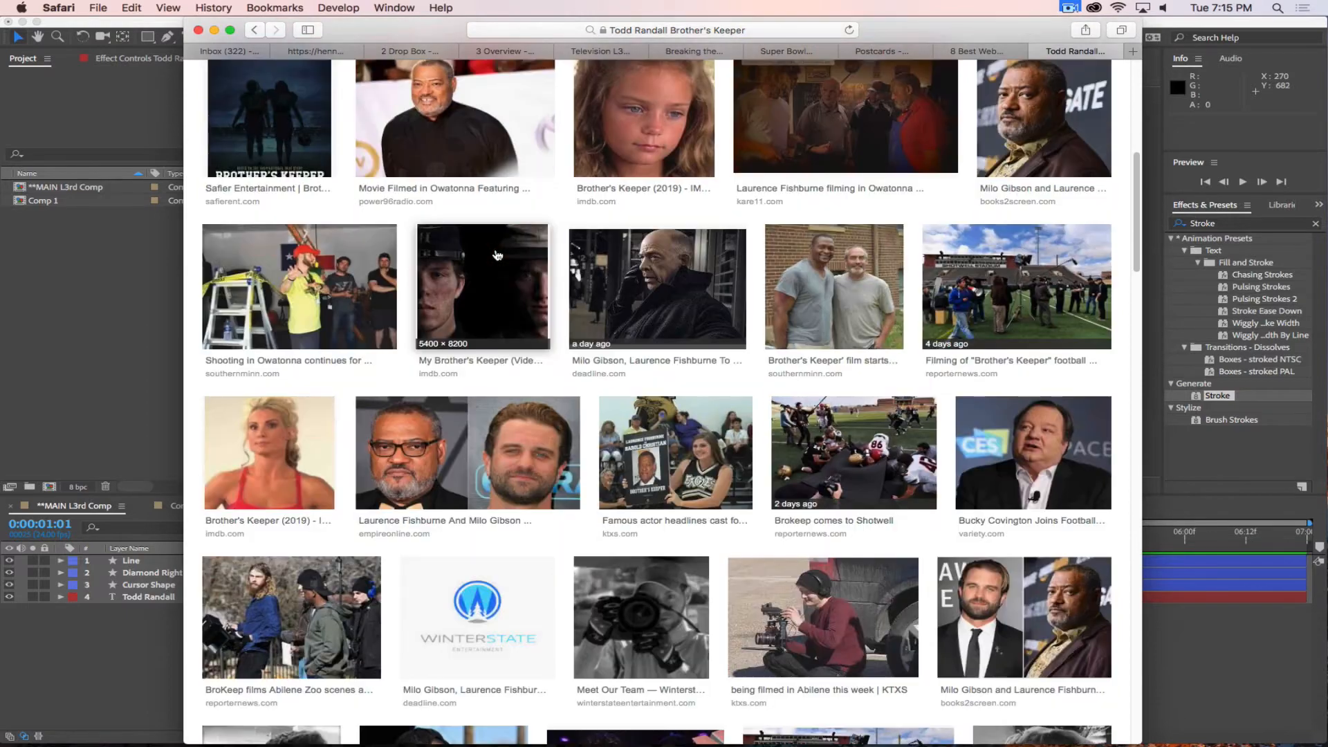
{"action": "scroll", "coordinate": [497, 255], "scroll_direction": "down", "scroll_amount": 4}
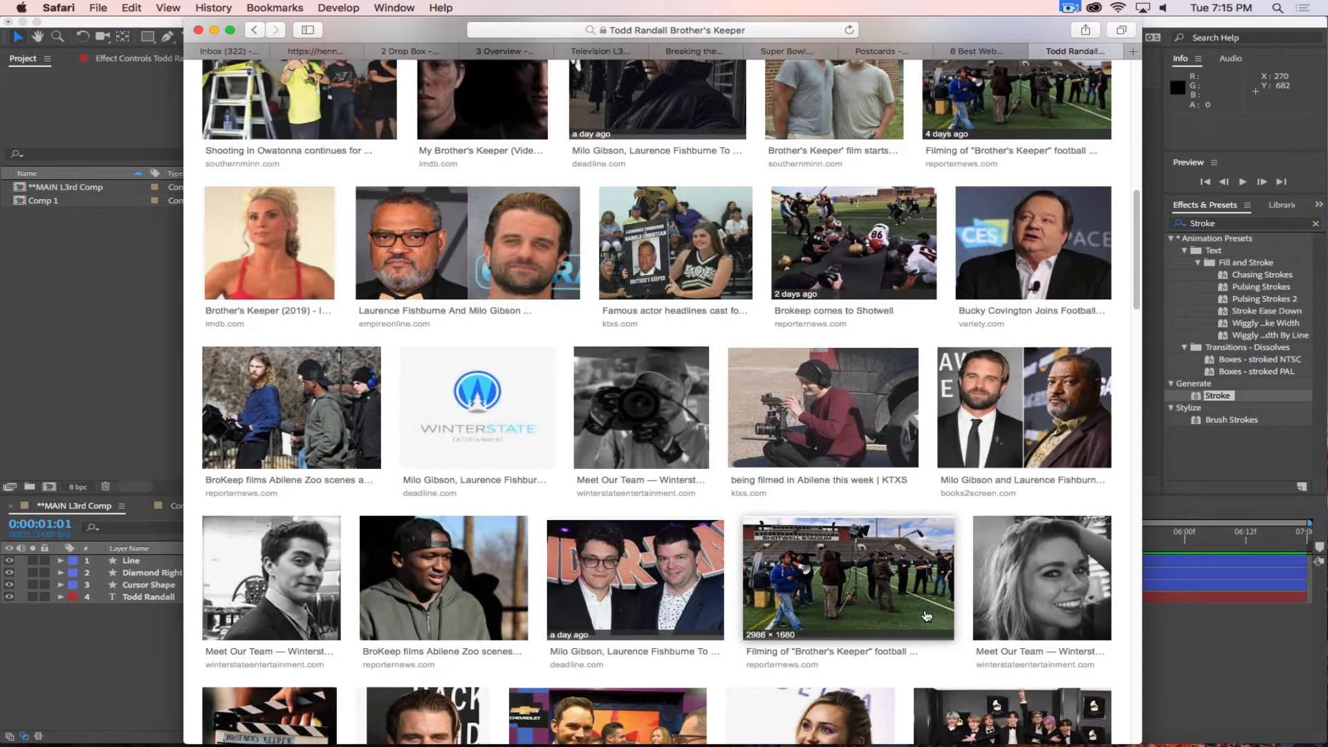
Open the Shotwell Stadium "Brother's Keeper" filming photo as a full-size image in a new browser tab.
{"action": "left_click", "coordinate": [913, 568]}
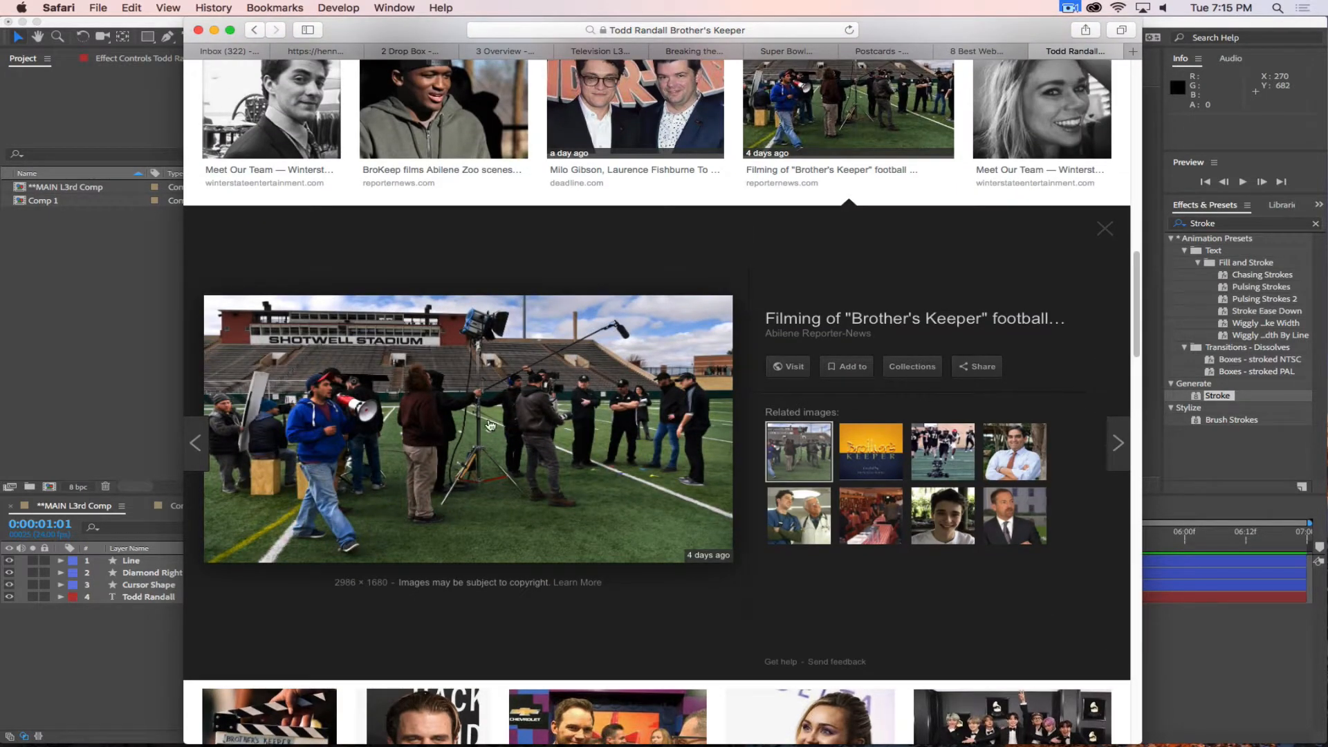
{"action": "right_click", "coordinate": [482, 413]}
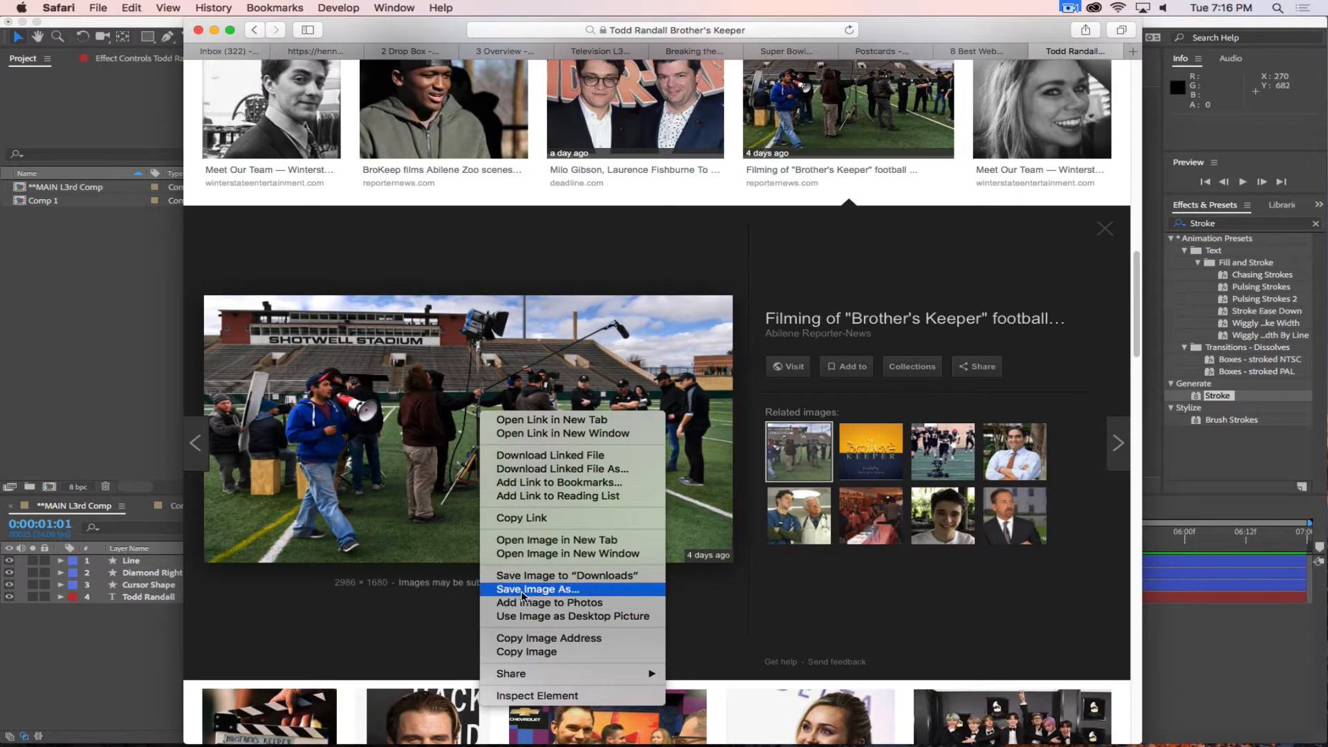
{"action": "left_click", "coordinate": [526, 540]}
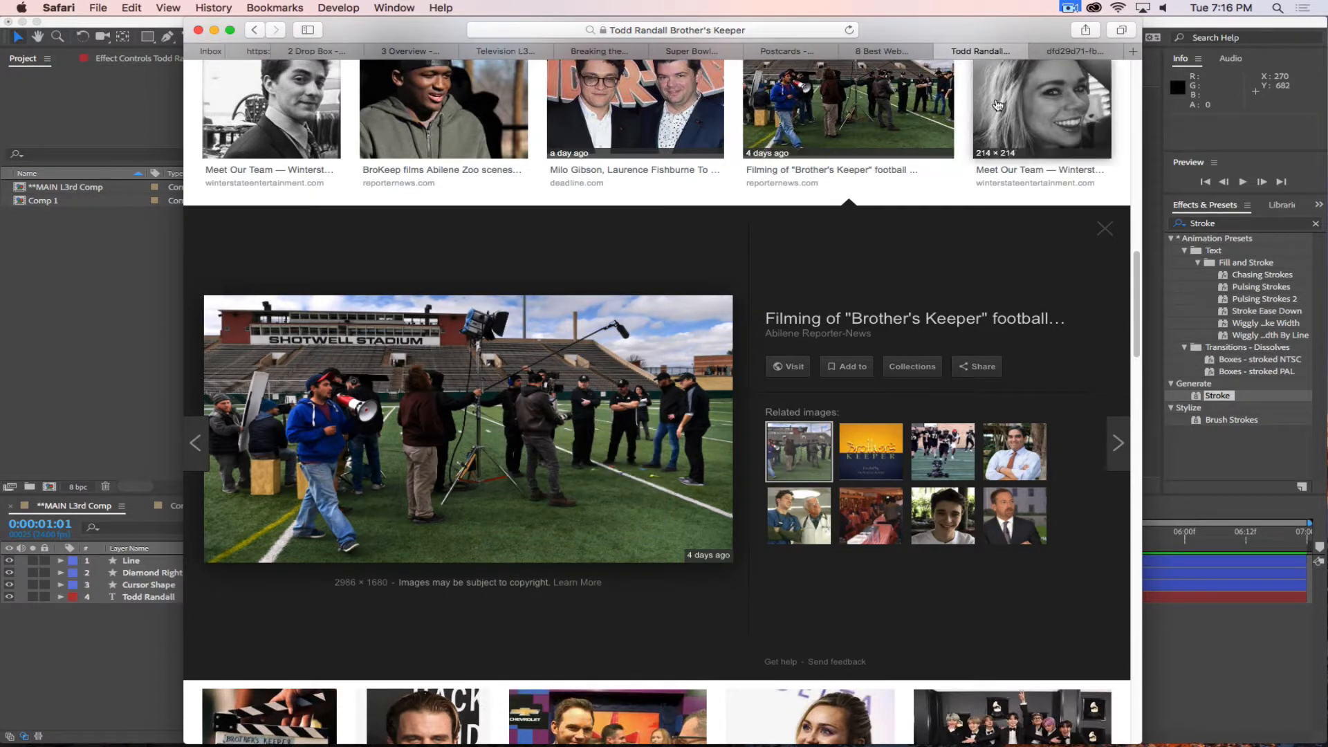
{"action": "left_click", "coordinate": [1074, 52]}
Save the stadium photo as "BroKeep Set.jpg" in the instructor's own folder under Documents.
{"action": "right_click", "coordinate": [610, 241]}
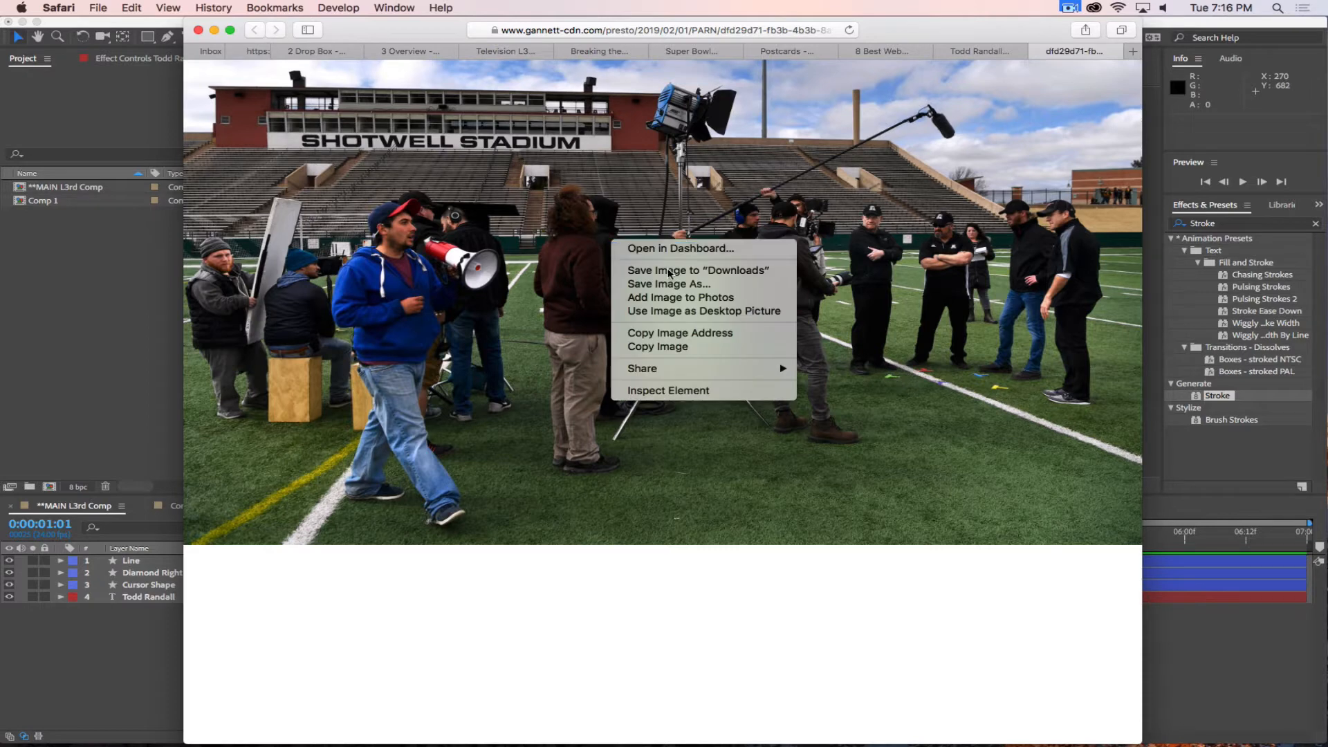
{"action": "left_click", "coordinate": [814, 374]}
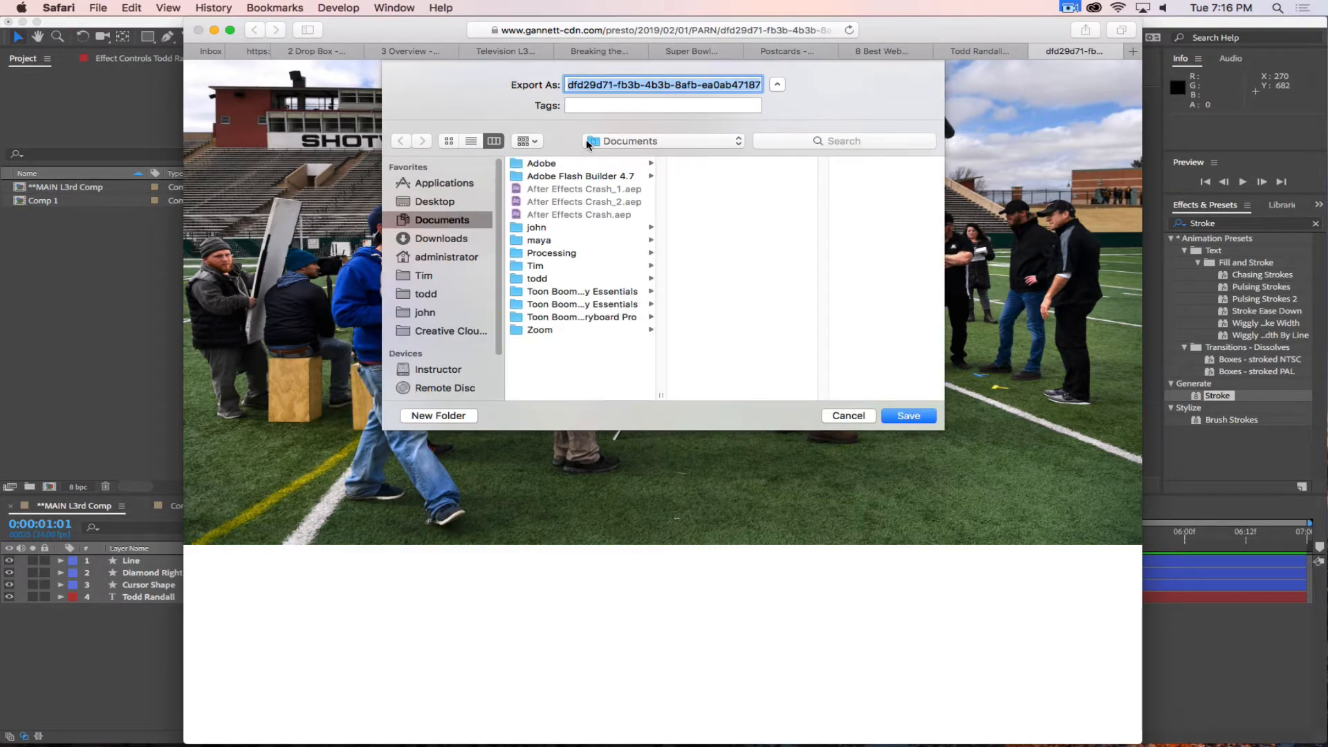
{"action": "left_click", "coordinate": [426, 294]}
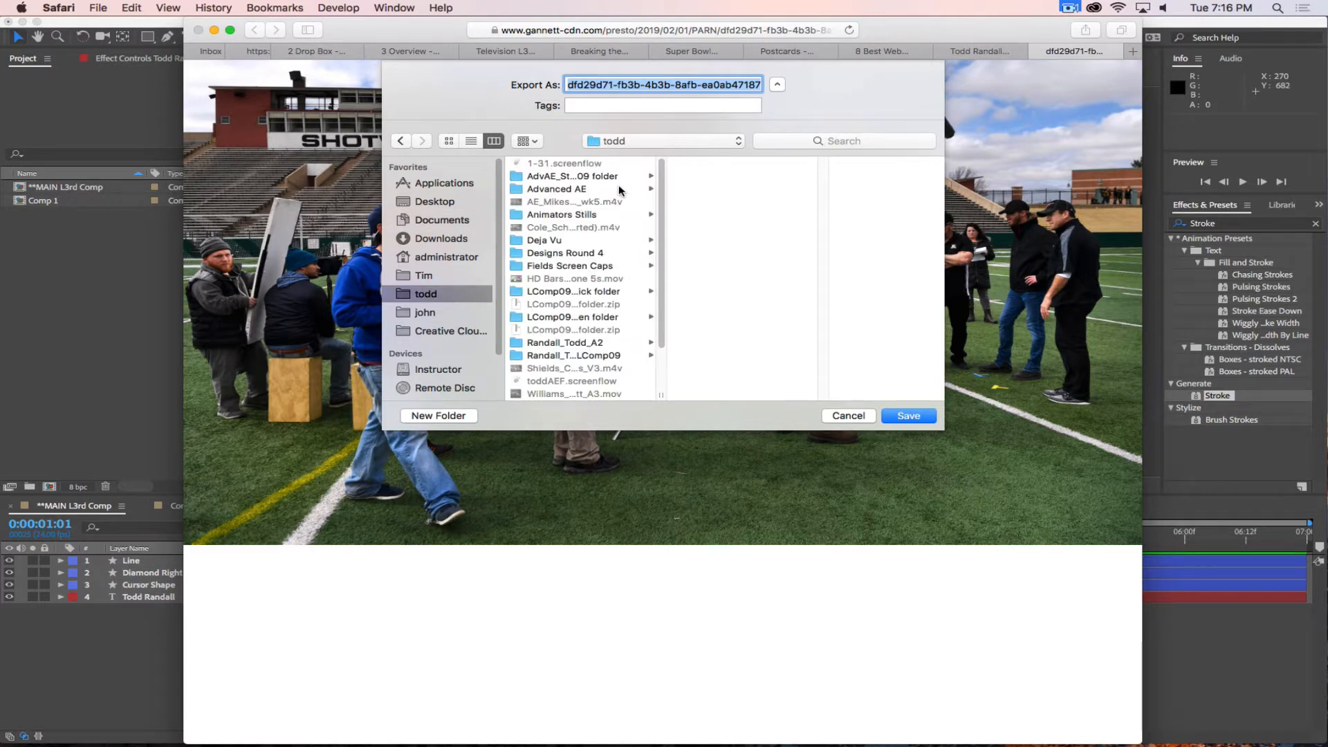
{"action": "type", "text": "BroKeep"}
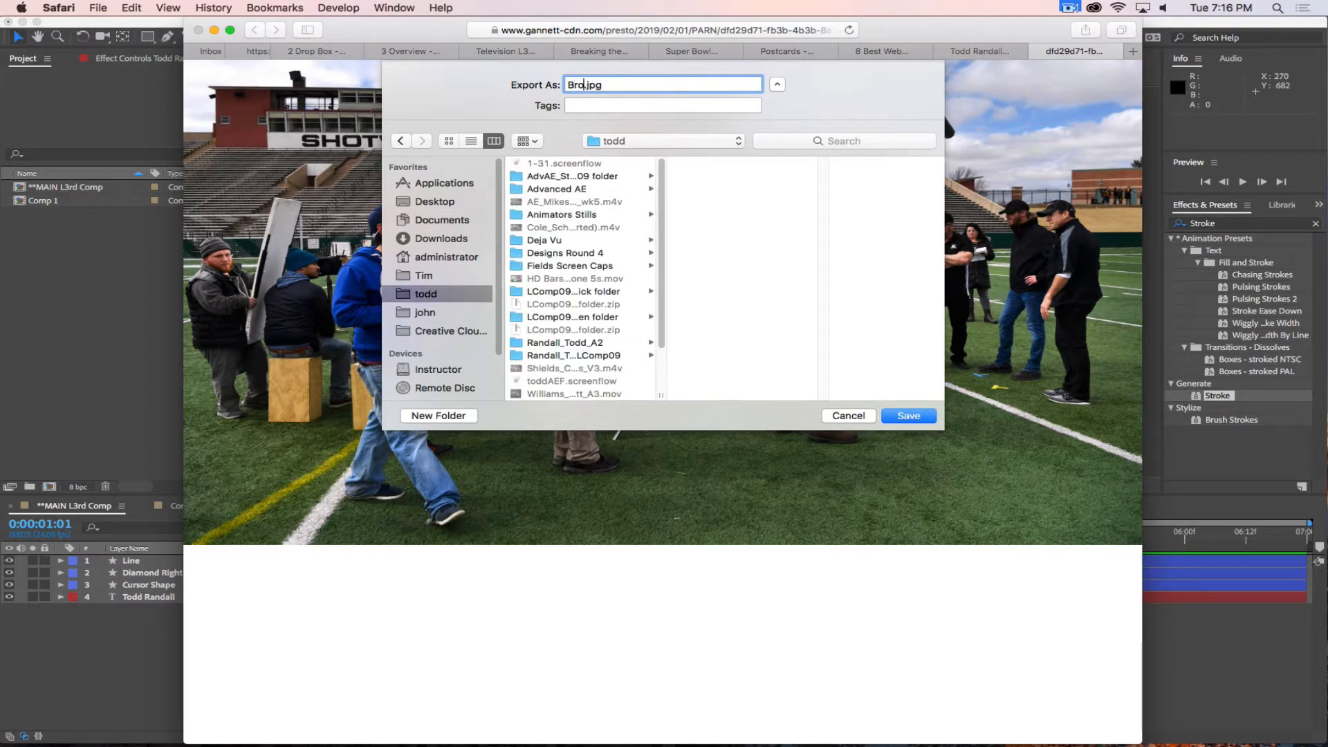
{"action": "type", "text": " Set"}
{"action": "left_click", "coordinate": [902, 422]}
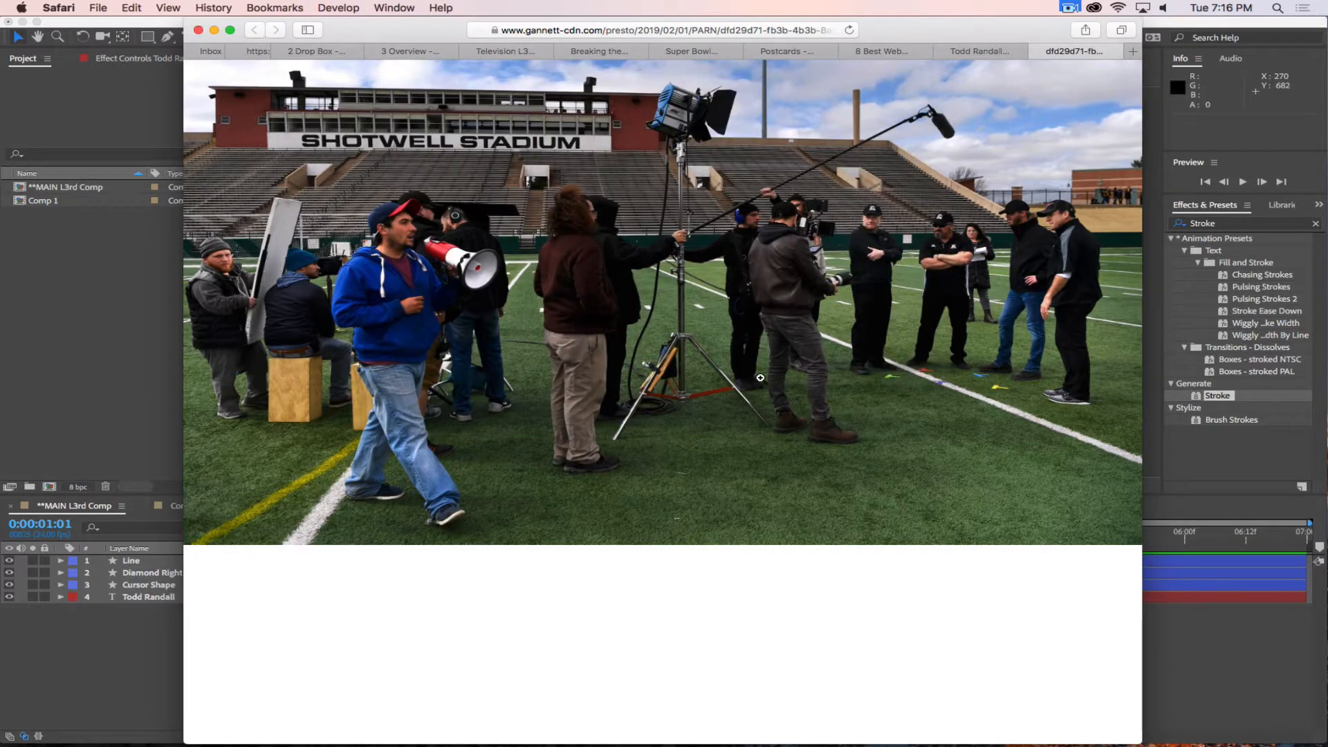
Switch to After Effects and create an HDTV 1080 24 composition lasting 0:00:10:00, named with the person's last and first name plus "_A3".
{"action": "left_click", "coordinate": [92, 312]}
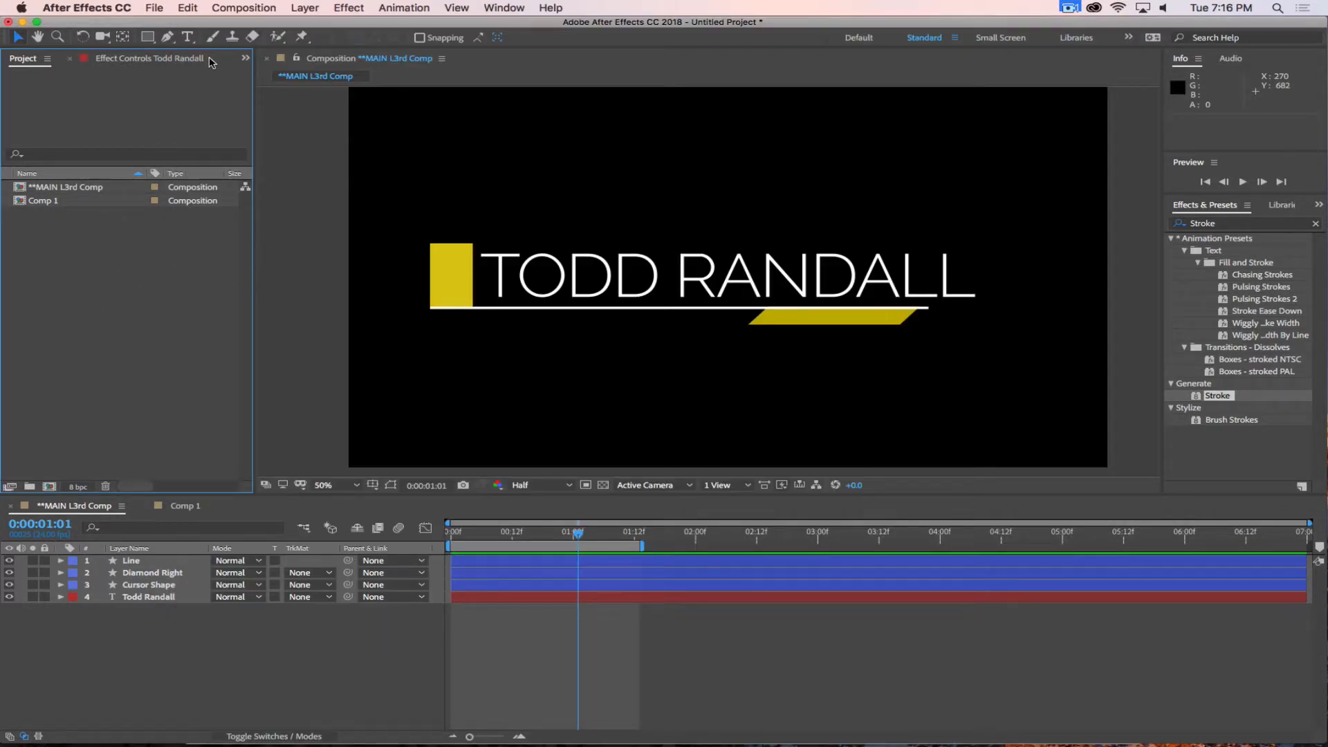
{"action": "left_click", "coordinate": [244, 8]}
{"action": "left_click", "coordinate": [256, 23]}
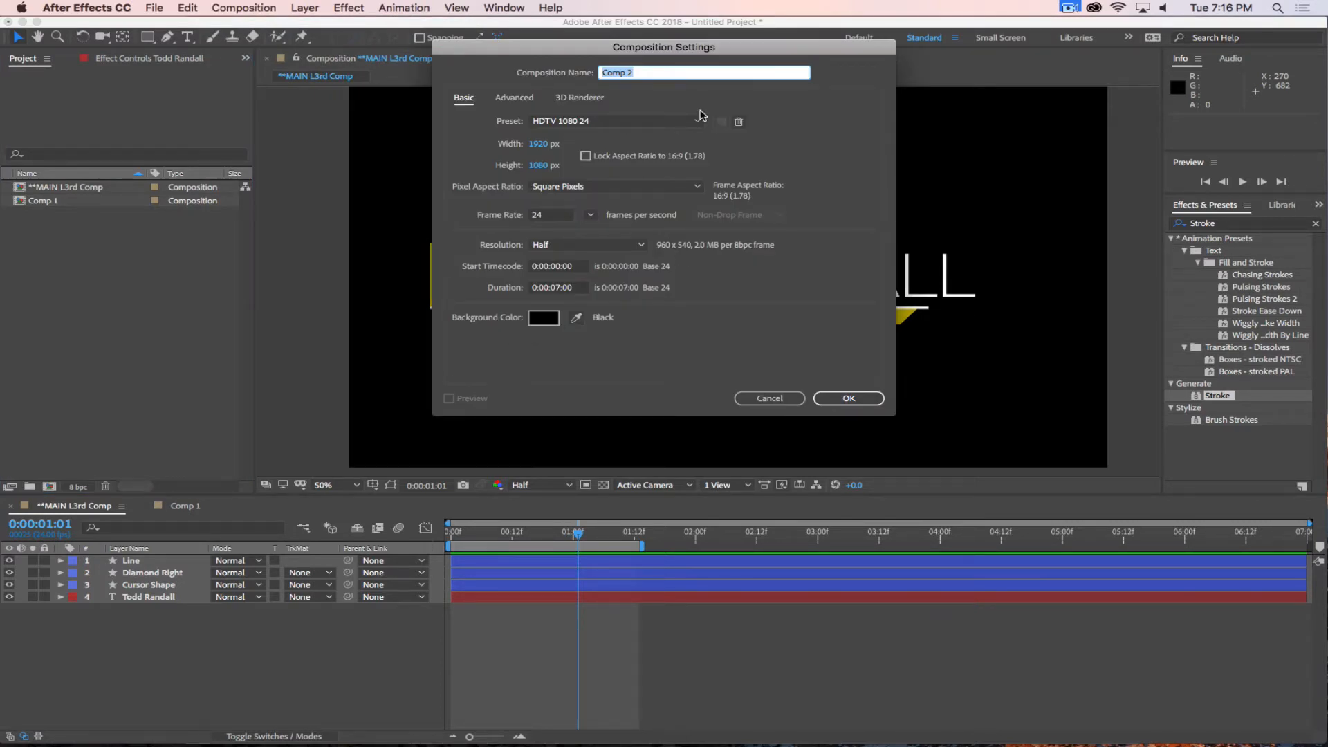
{"action": "type", "text": "Todd_A3"}
{"action": "left_click", "coordinate": [561, 287]}
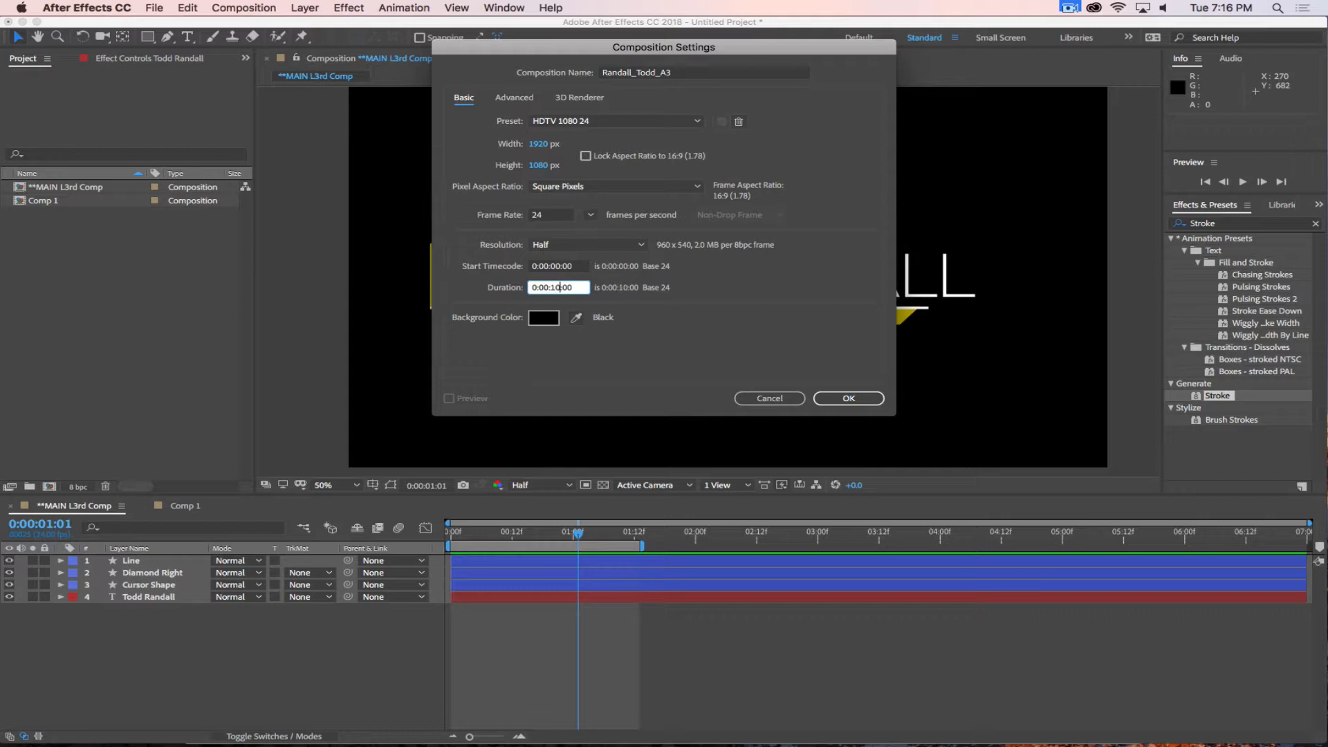
{"action": "left_click", "coordinate": [827, 341]}
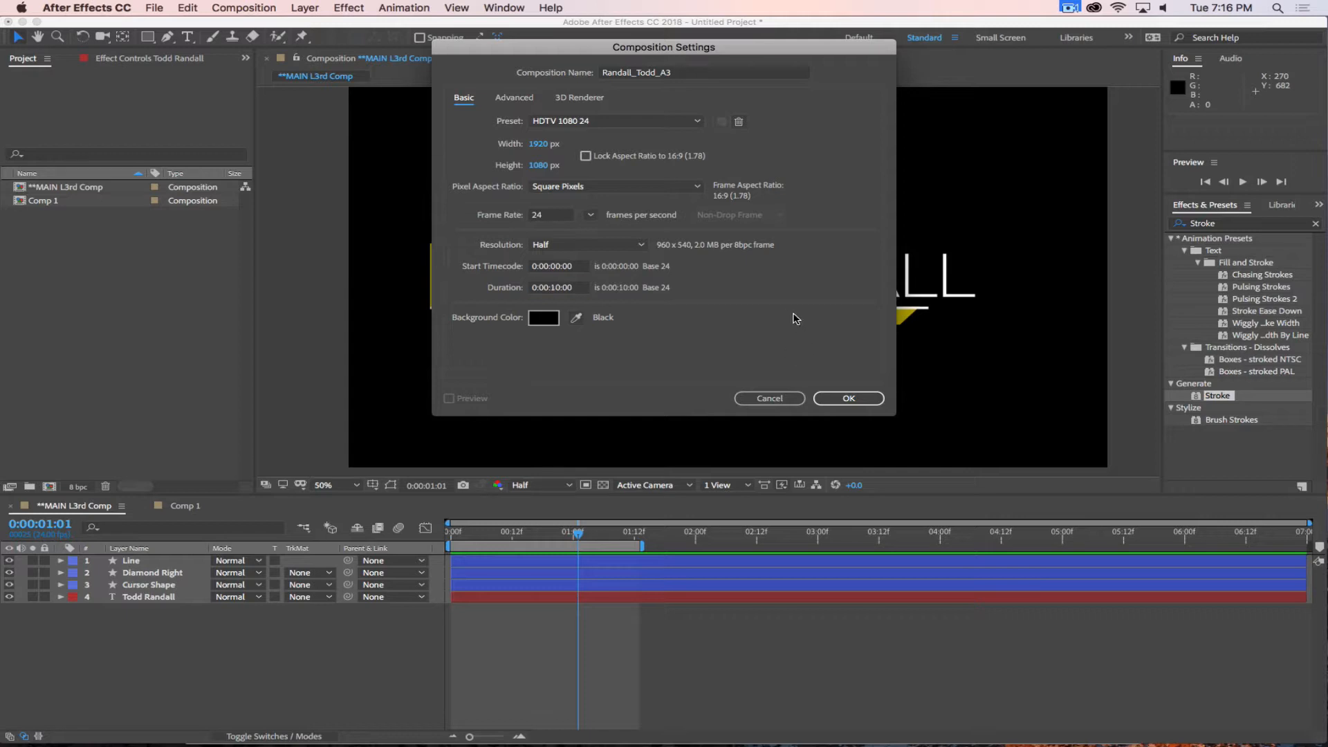
{"action": "left_click", "coordinate": [845, 396]}
{"action": "left_click", "coordinate": [175, 304]}
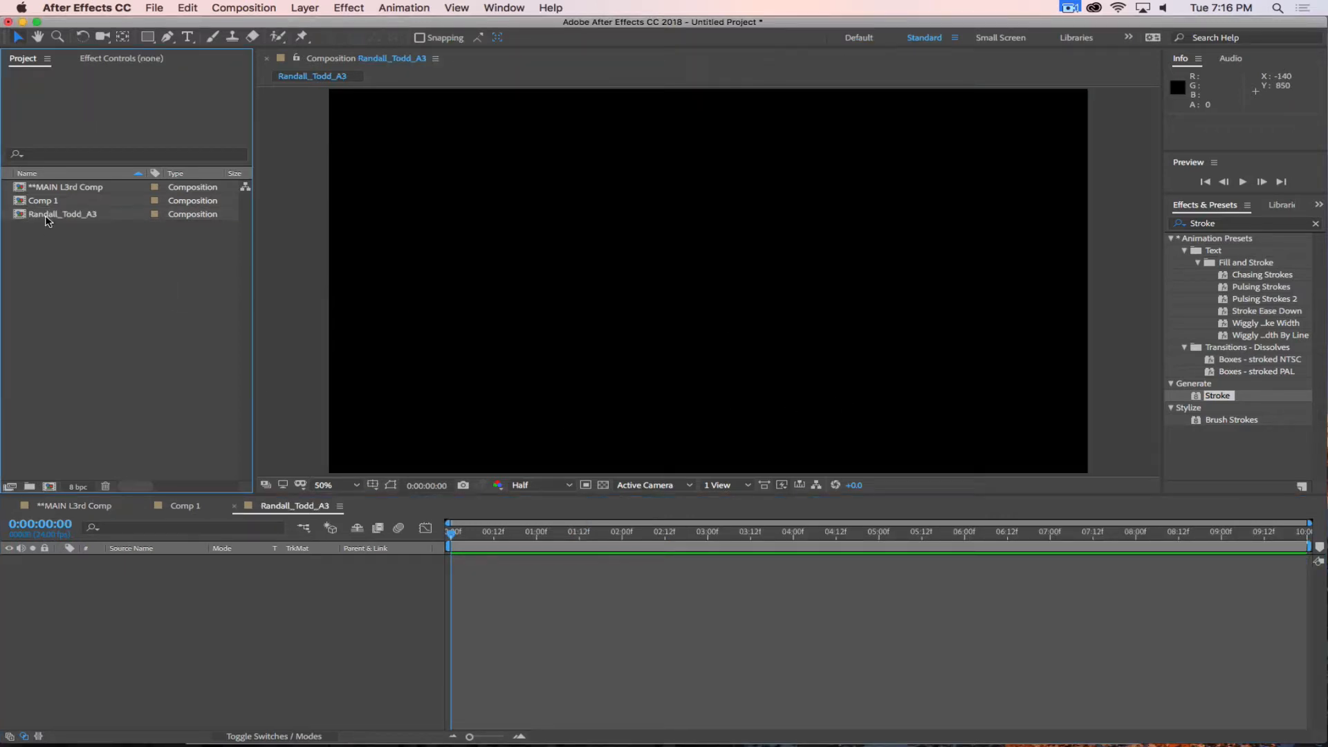
Import BroKeep Set.jpg from the instructor's own folder into the project as footage.
{"action": "right_click", "coordinate": [66, 312]}
{"action": "mouse_move", "coordinate": [238, 359]}
{"action": "left_click", "coordinate": [581, 350]}
{"action": "left_click", "coordinate": [657, 121]}
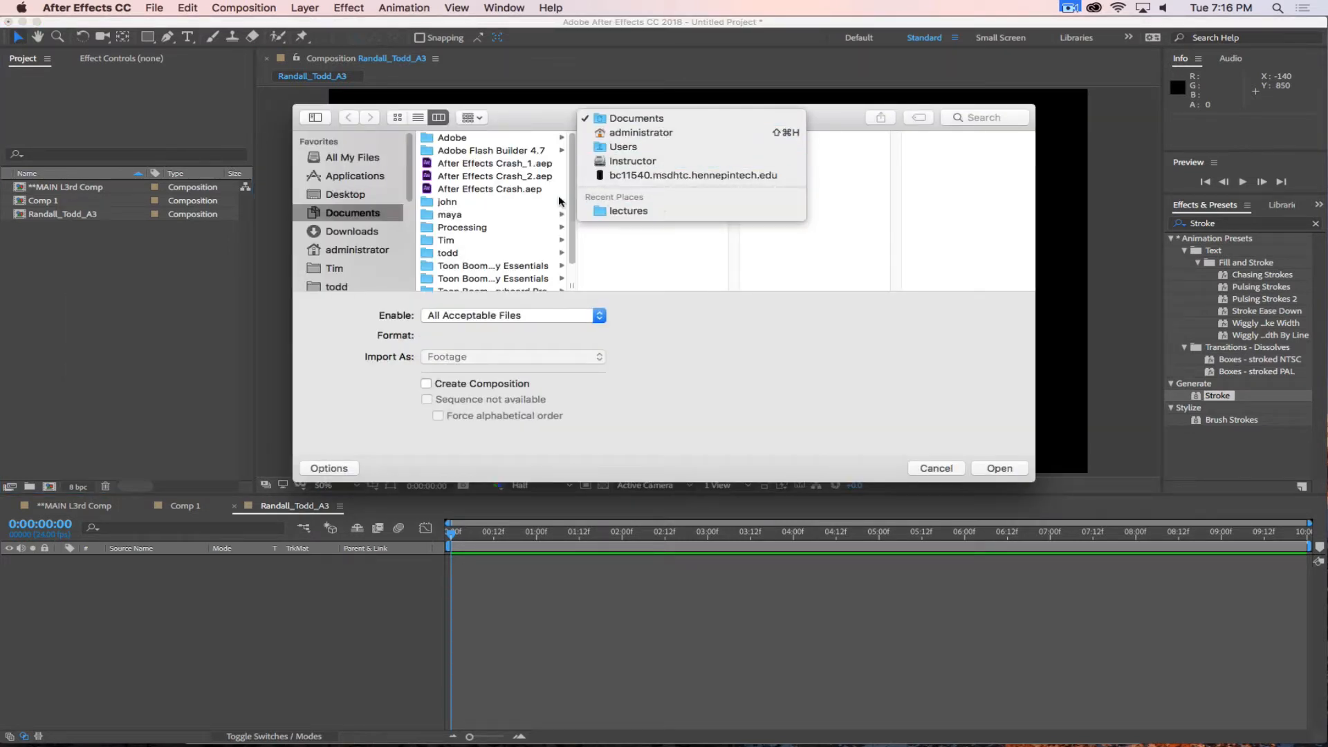
{"action": "left_click", "coordinate": [753, 338]}
{"action": "left_click", "coordinate": [450, 254]}
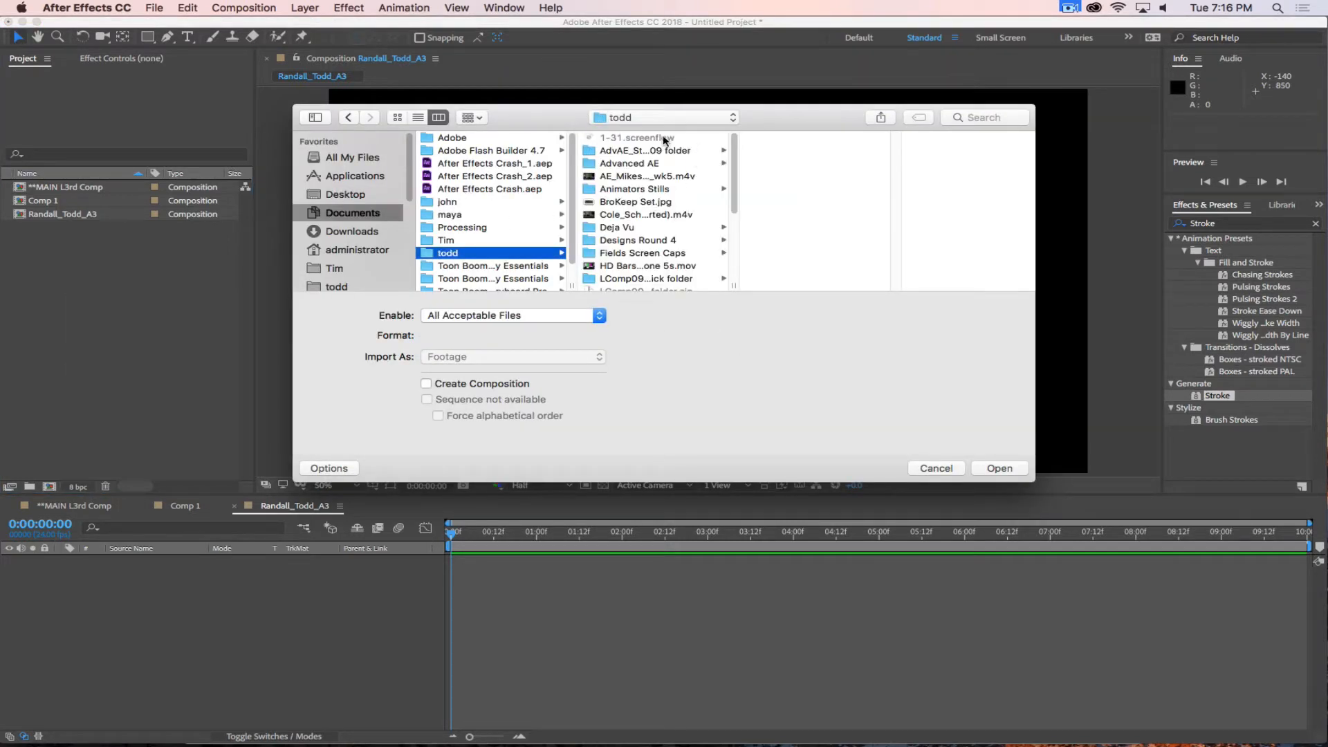
{"action": "left_click", "coordinate": [418, 119]}
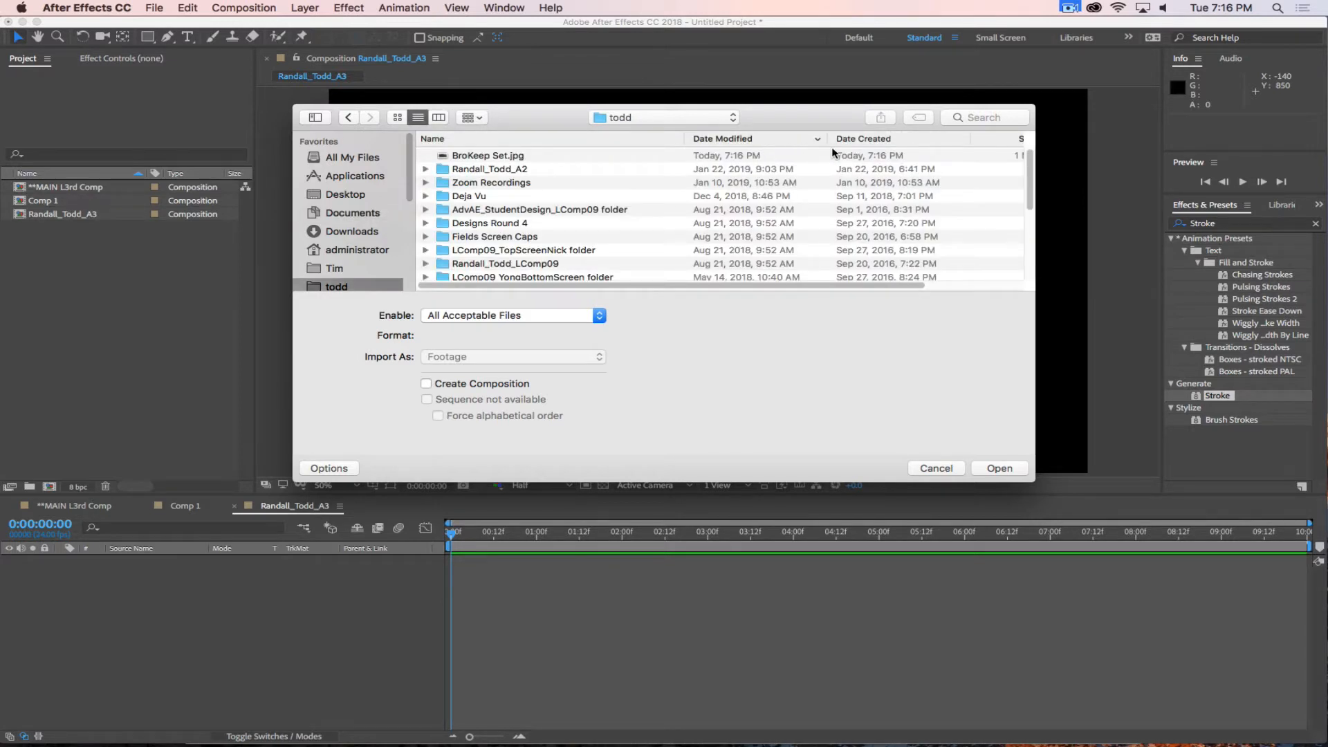
{"action": "left_click", "coordinate": [507, 154]}
{"action": "left_click", "coordinate": [1009, 470]}
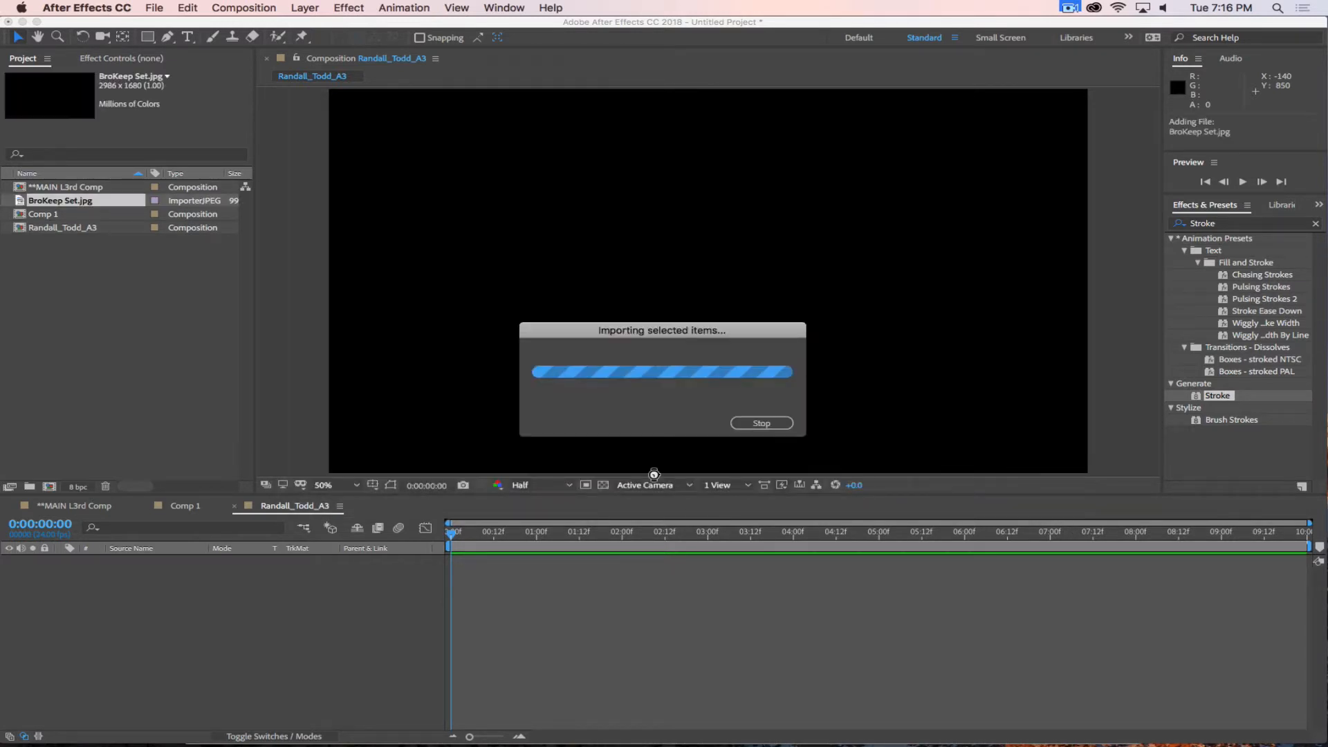
Add BroKeep Set.jpg to the new A3 composition's timeline and scale it to 67%.
{"action": "left_click_drag", "start_coordinate": [20, 202], "coordinate": [621, 642]}
{"action": "key", "text": "s"}
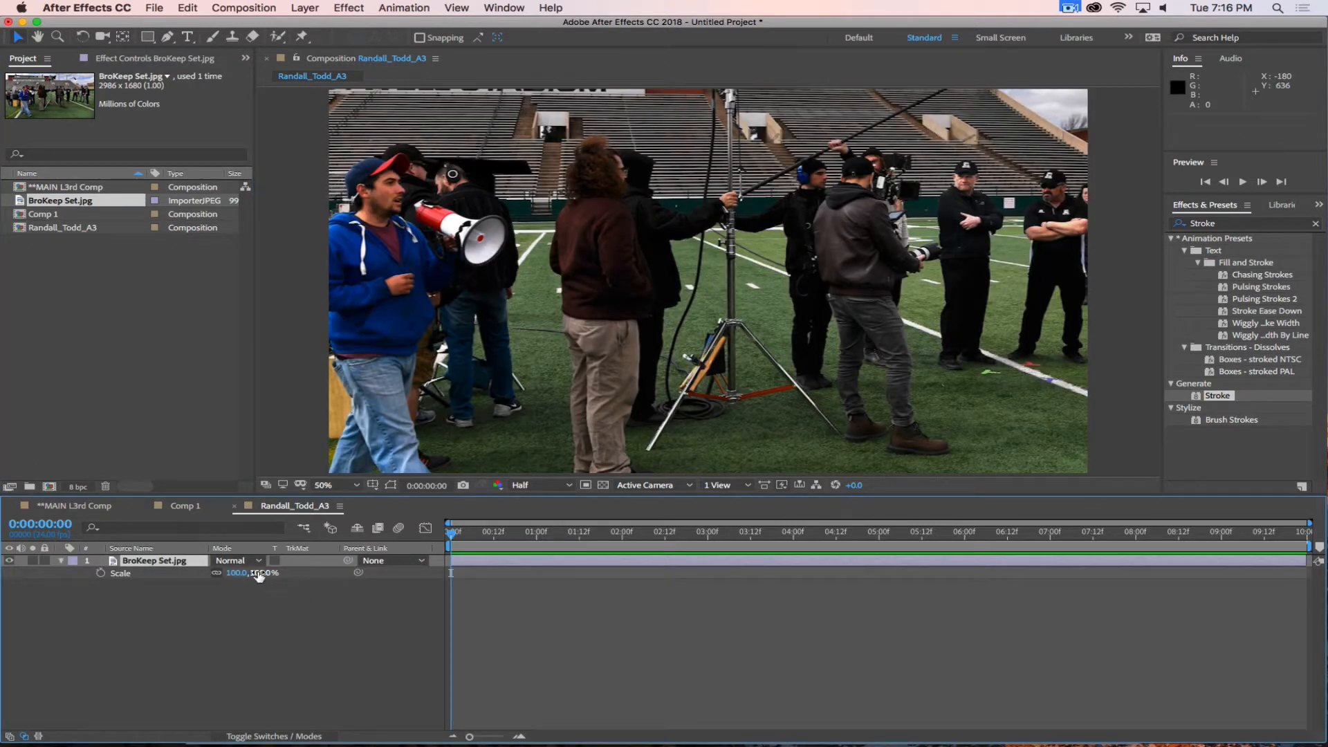
{"action": "left_click_drag", "start_coordinate": [259, 573], "coordinate": [235, 572]}
{"action": "left_click", "coordinate": [243, 690]}
{"action": "left_click", "coordinate": [190, 344]}
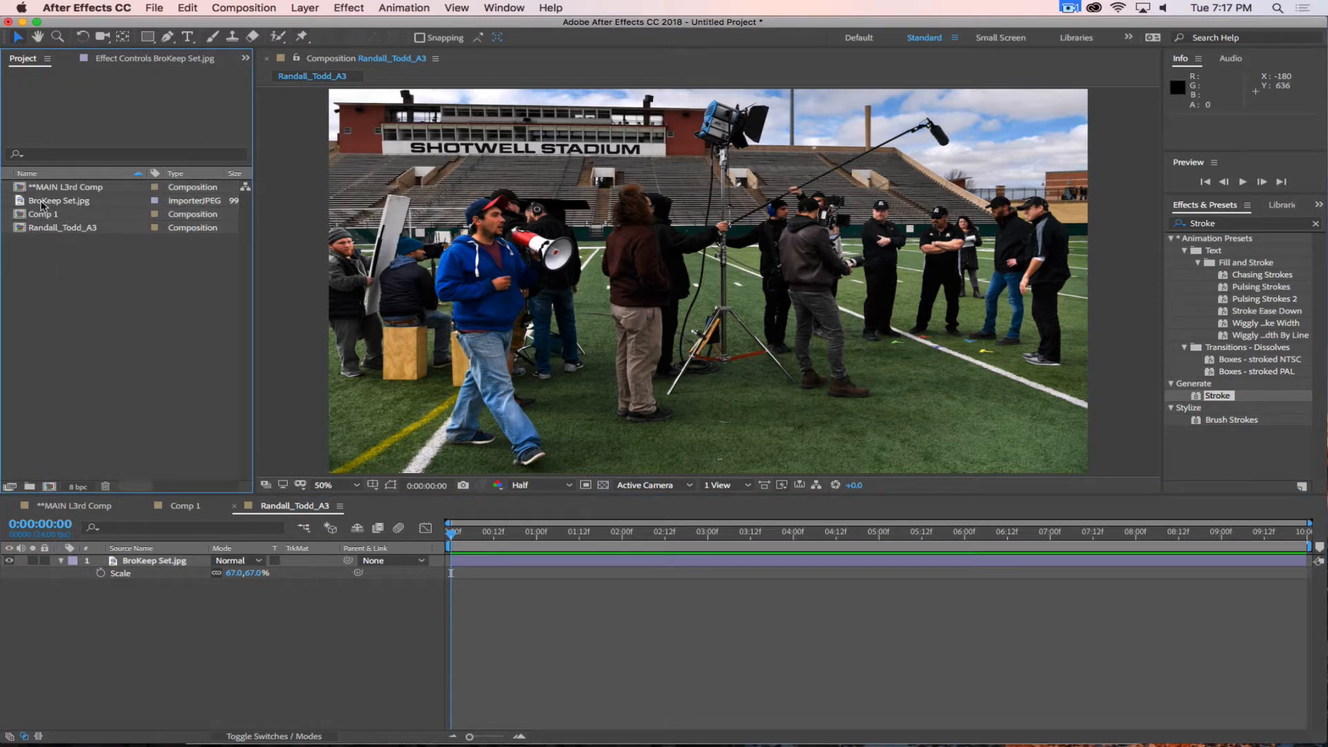
Nest **MAIN L3rd Comp above the BroKeep Set.jpg layer and move the current time to 0:00:01:07.
{"action": "left_click", "coordinate": [28, 189]}
{"action": "left_click_drag", "start_coordinate": [66, 187], "coordinate": [163, 562]}
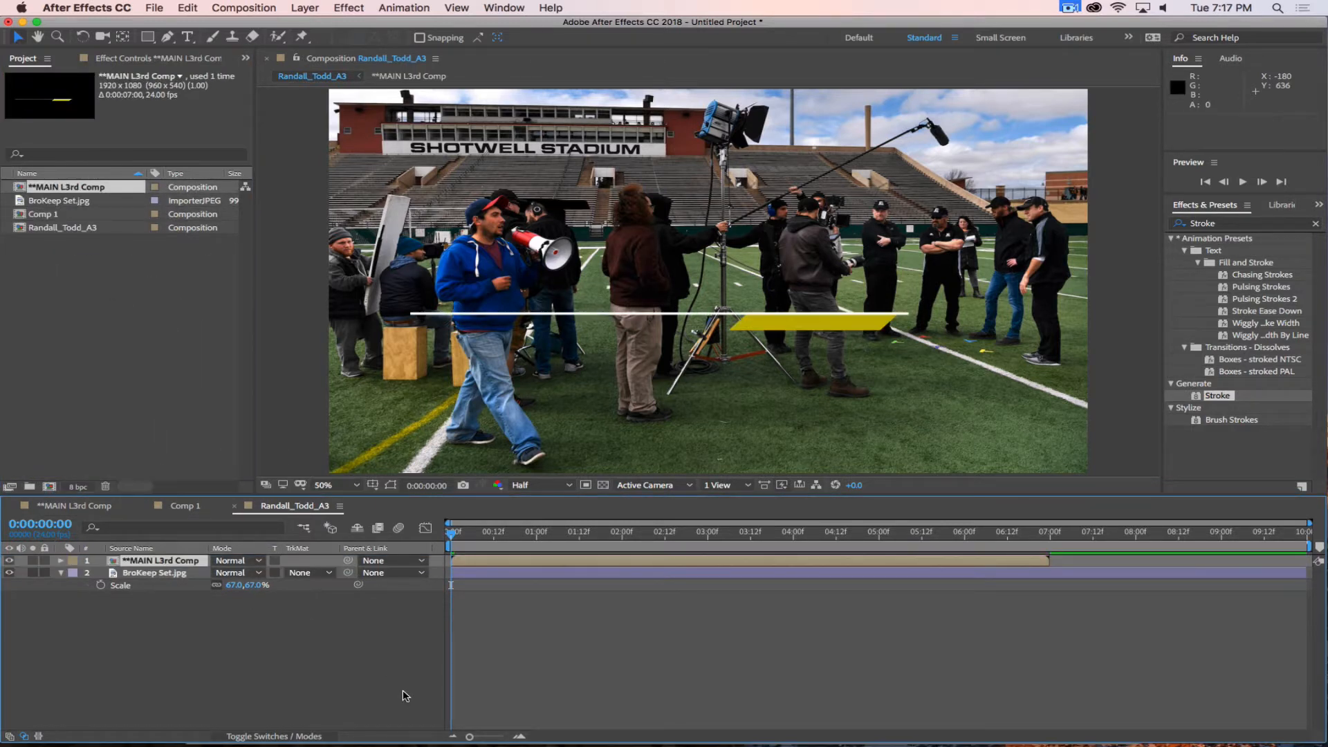
{"action": "left_click_drag", "start_coordinate": [479, 547], "coordinate": [561, 546]}
{"action": "left_click", "coordinate": [246, 655]}
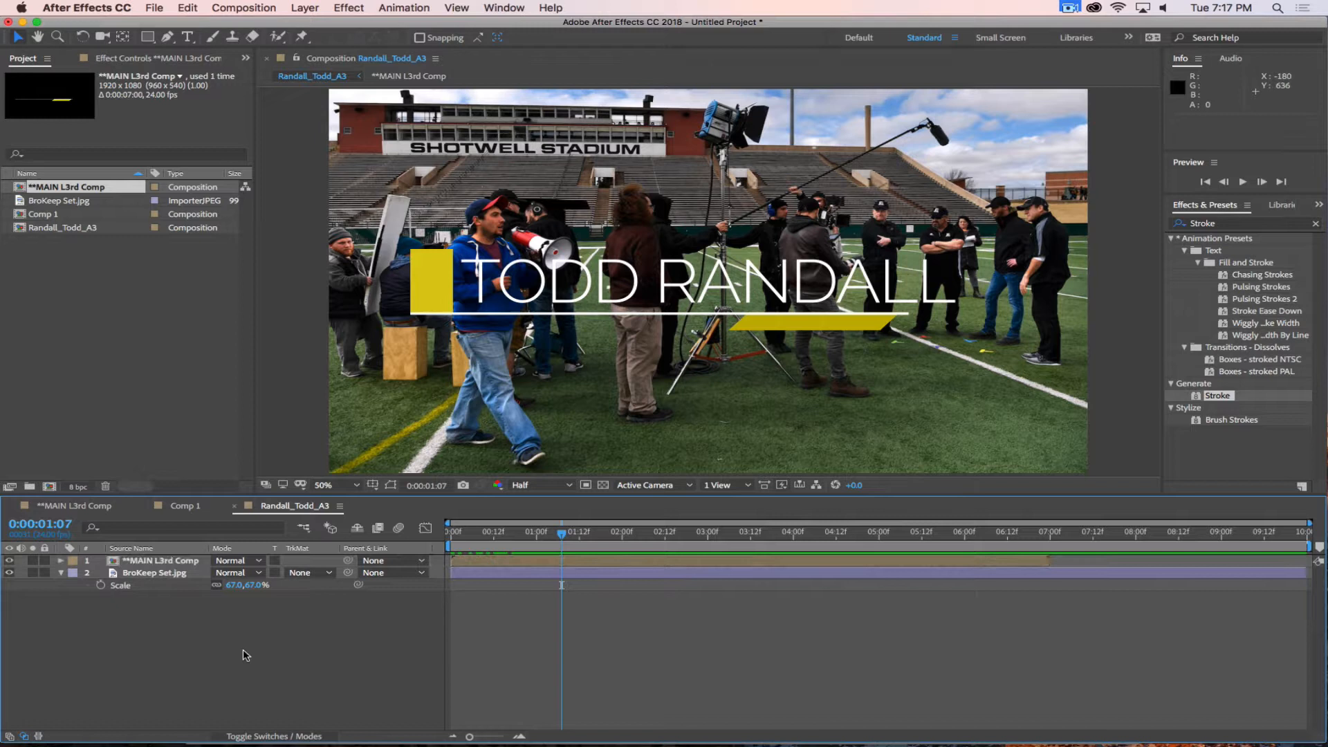
Scale the nested **MAIN L3rd Comp layer to 74%.
{"action": "left_click", "coordinate": [170, 564]}
{"action": "key", "text": "s"}
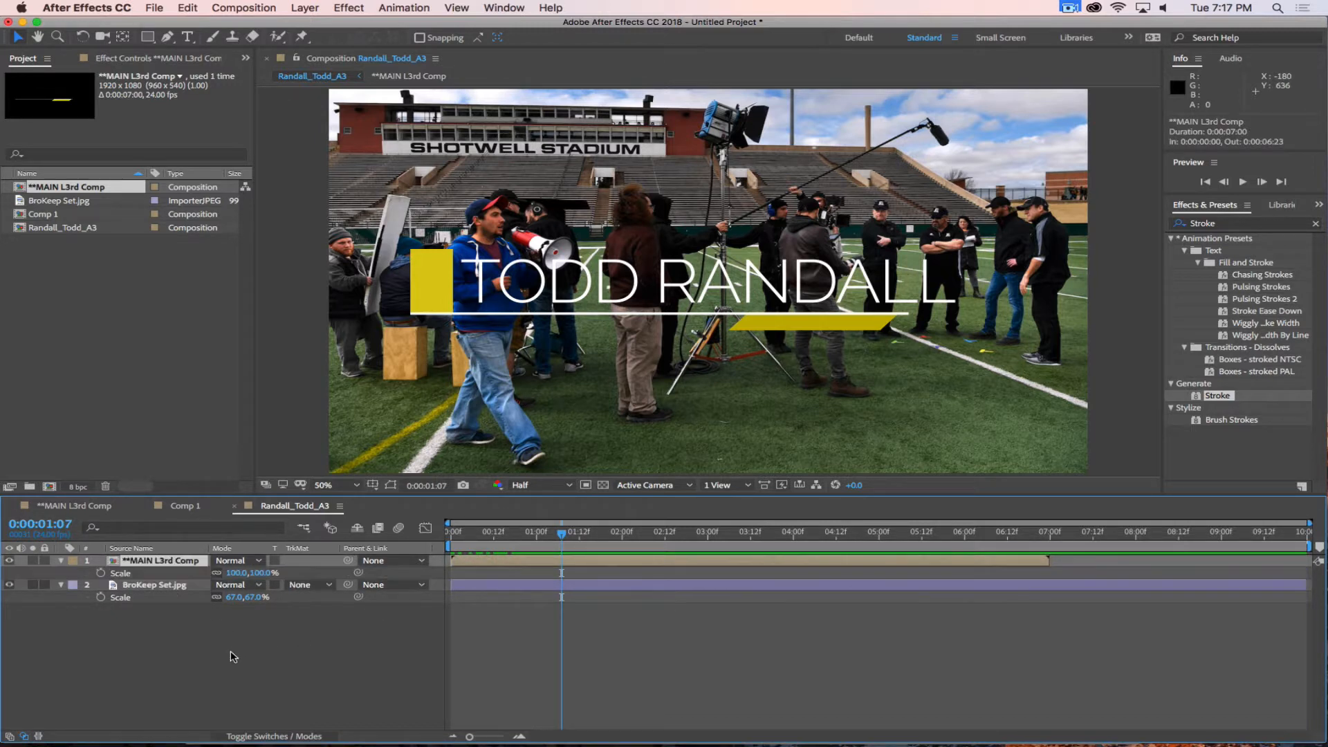
{"action": "left_click_drag", "start_coordinate": [252, 573], "coordinate": [269, 539]}
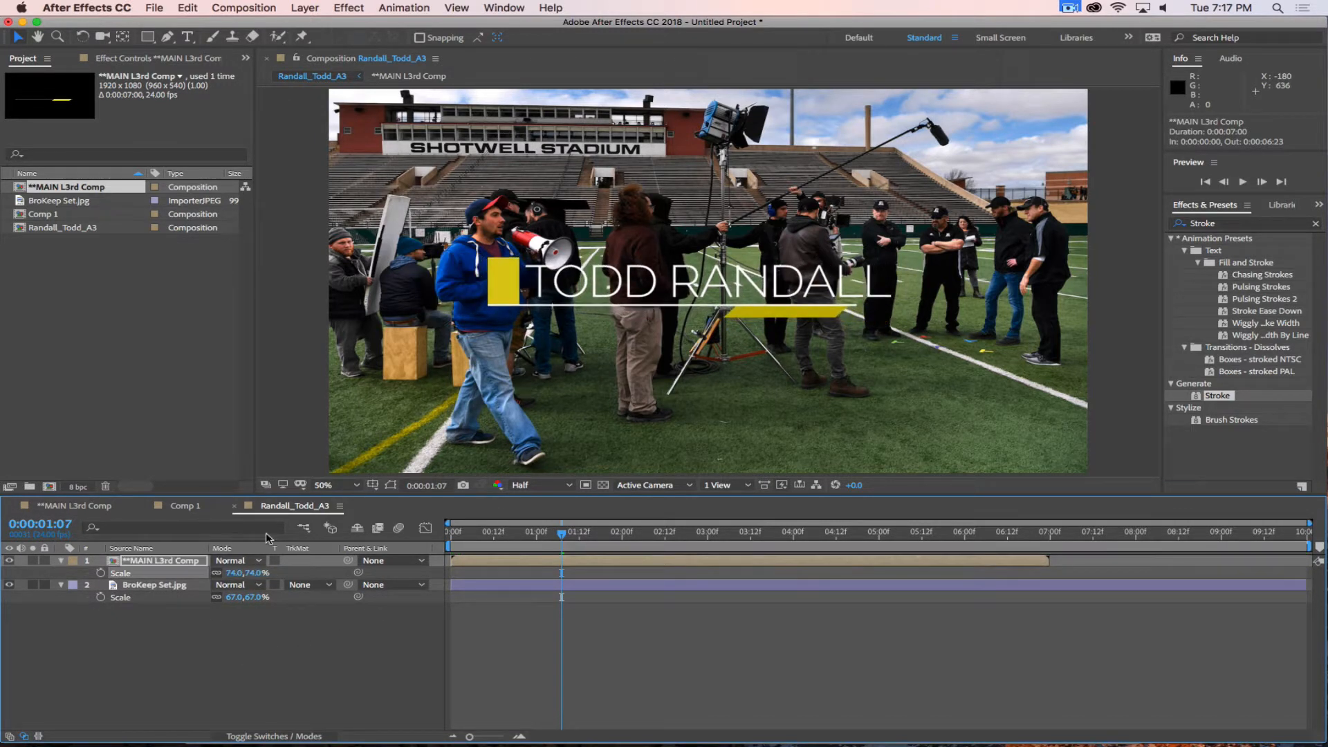
Show the title/action safe guides, place the lower third at position 750, 904 in the frame's lower left, and scrub to 0:00:01:09.
{"action": "left_click", "coordinate": [373, 485]}
{"action": "left_click", "coordinate": [403, 498]}
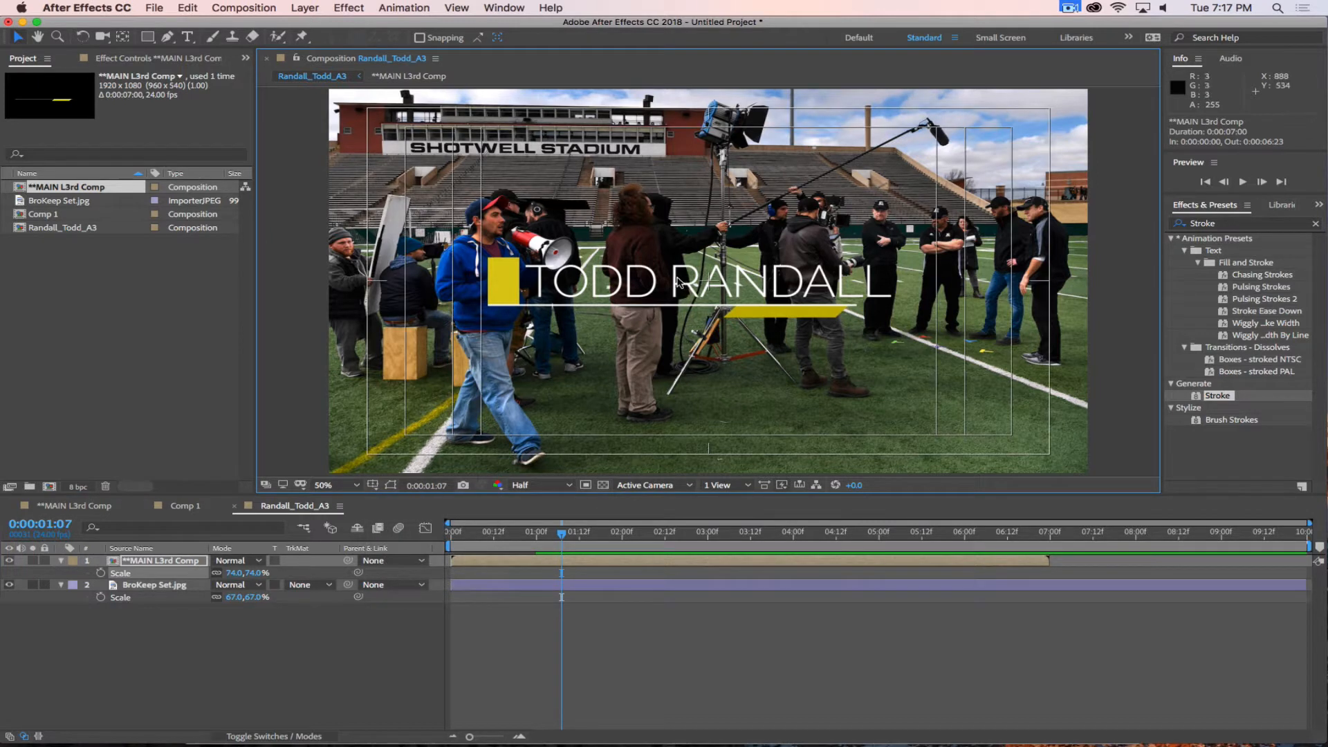
{"action": "left_click_drag", "start_coordinate": [683, 297], "coordinate": [598, 422]}
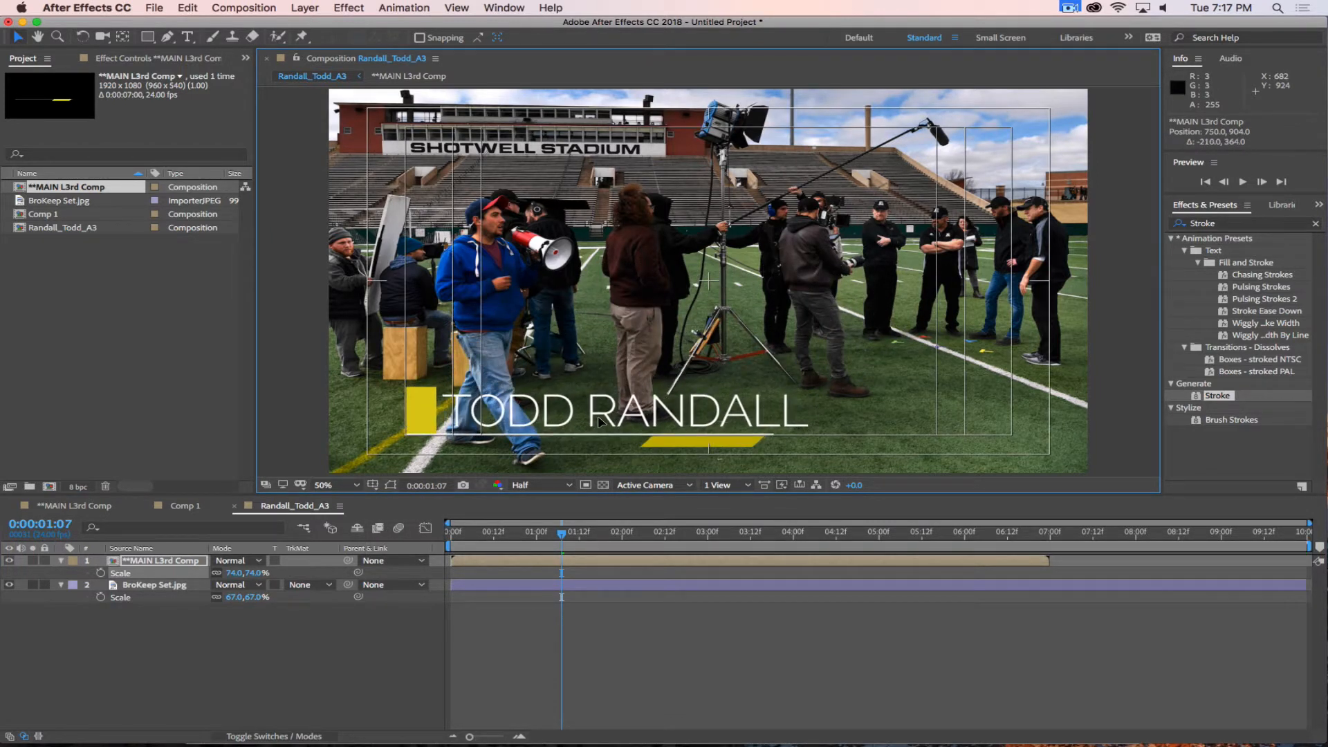
{"action": "left_click", "coordinate": [288, 699]}
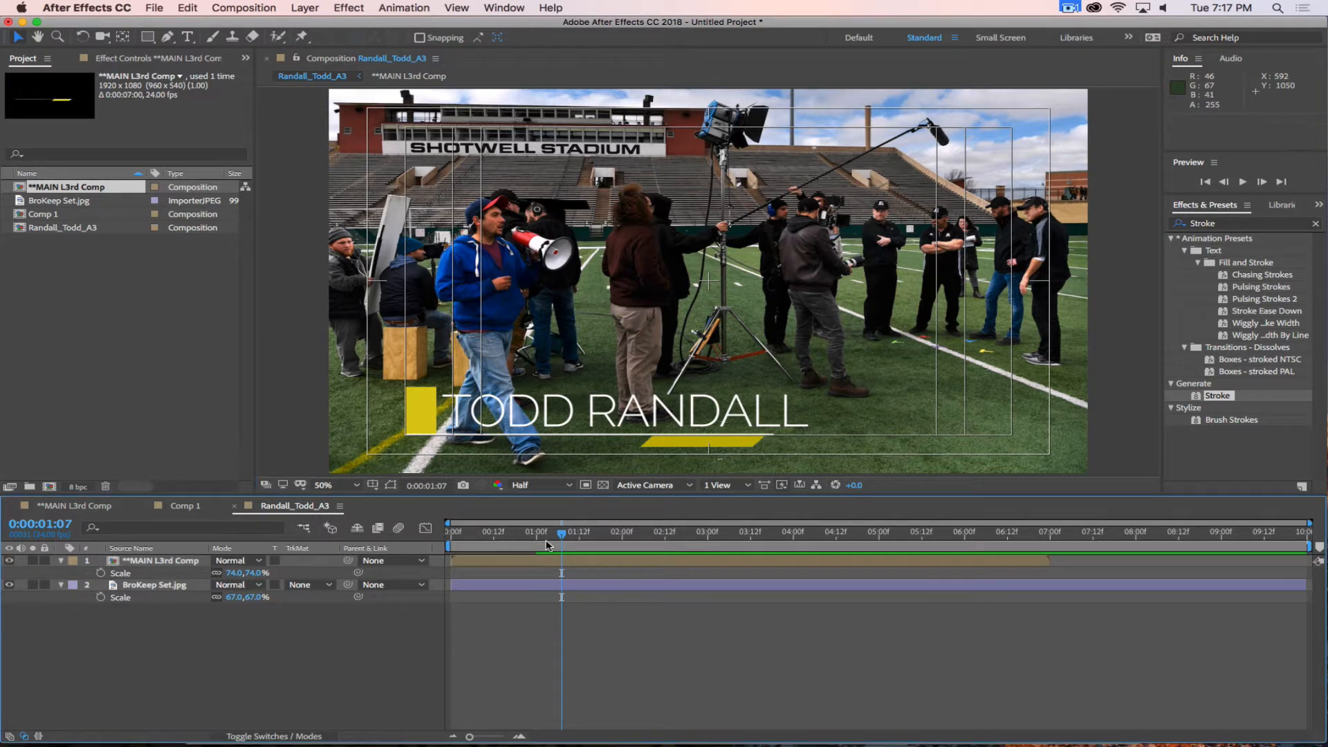
{"action": "mouse_move", "coordinate": [558, 534]}
{"action": "left_mouse_down"}
{"action": "mouse_move", "coordinate": [416, 540]}
{"action": "mouse_move", "coordinate": [590, 552]}
{"action": "mouse_move", "coordinate": [470, 552]}
{"action": "mouse_move", "coordinate": [570, 546]}
{"action": "left_mouse_up"}
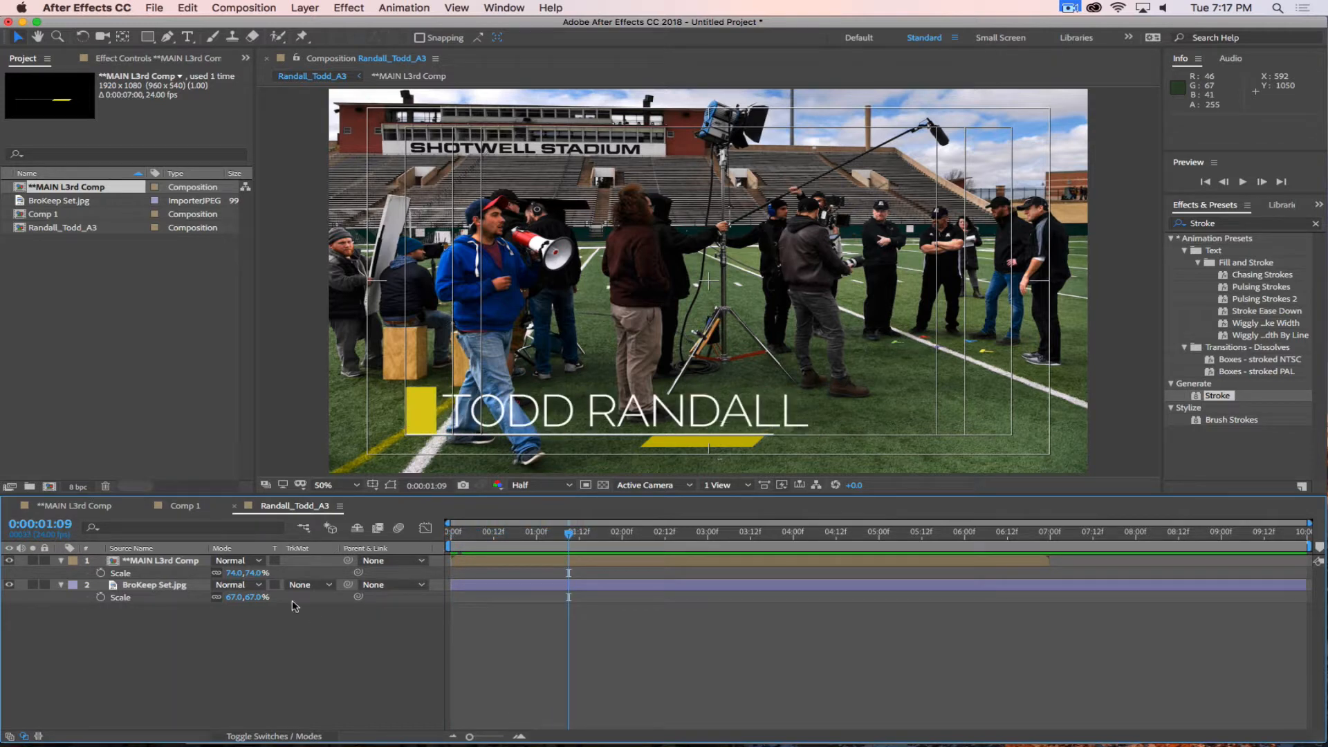
In **MAIN L3rd Comp, keyframe the Line layer's position from -786, 538 at 0:00:00:15 to 844, 538 at 0:00:01:05.
{"action": "left_click", "coordinate": [69, 507]}
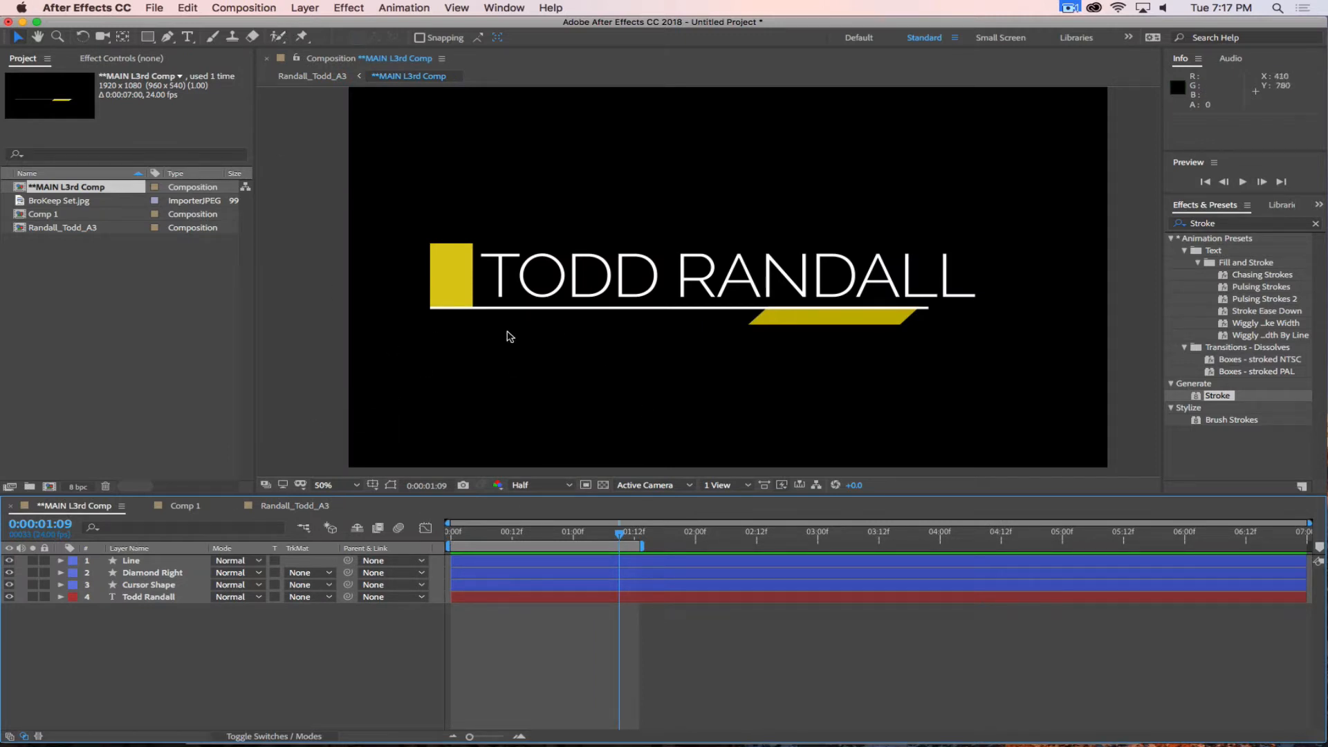
{"action": "left_click", "coordinate": [137, 563]}
{"action": "left_click_drag", "start_coordinate": [628, 532], "coordinate": [527, 545]}
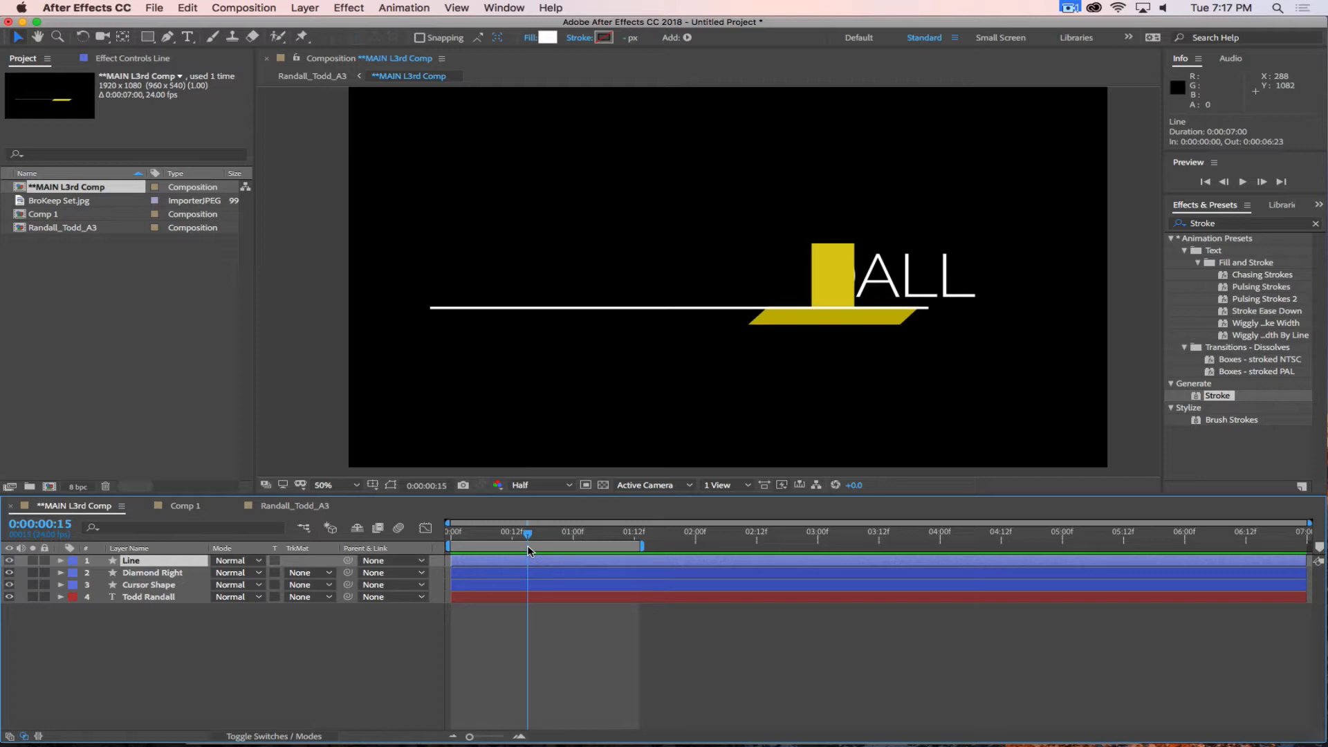
{"action": "key", "text": "p"}
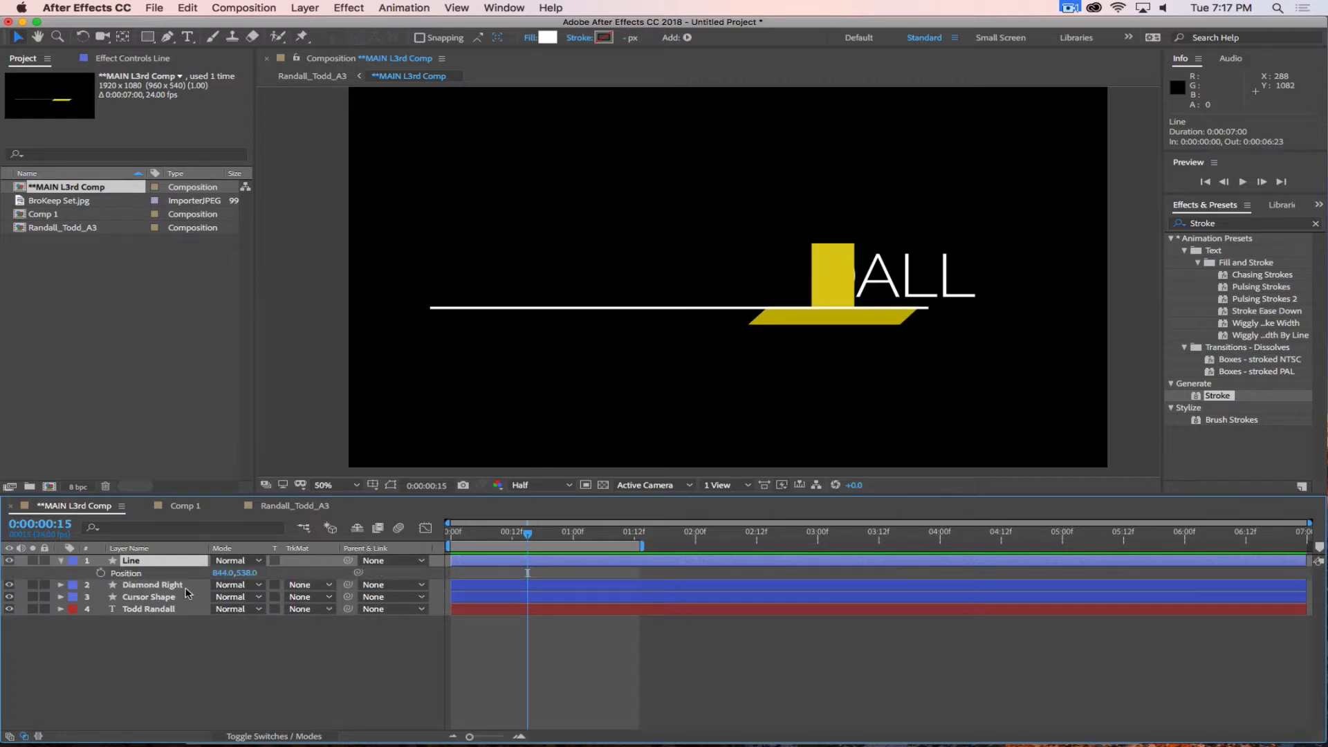
{"action": "left_click", "coordinate": [101, 573]}
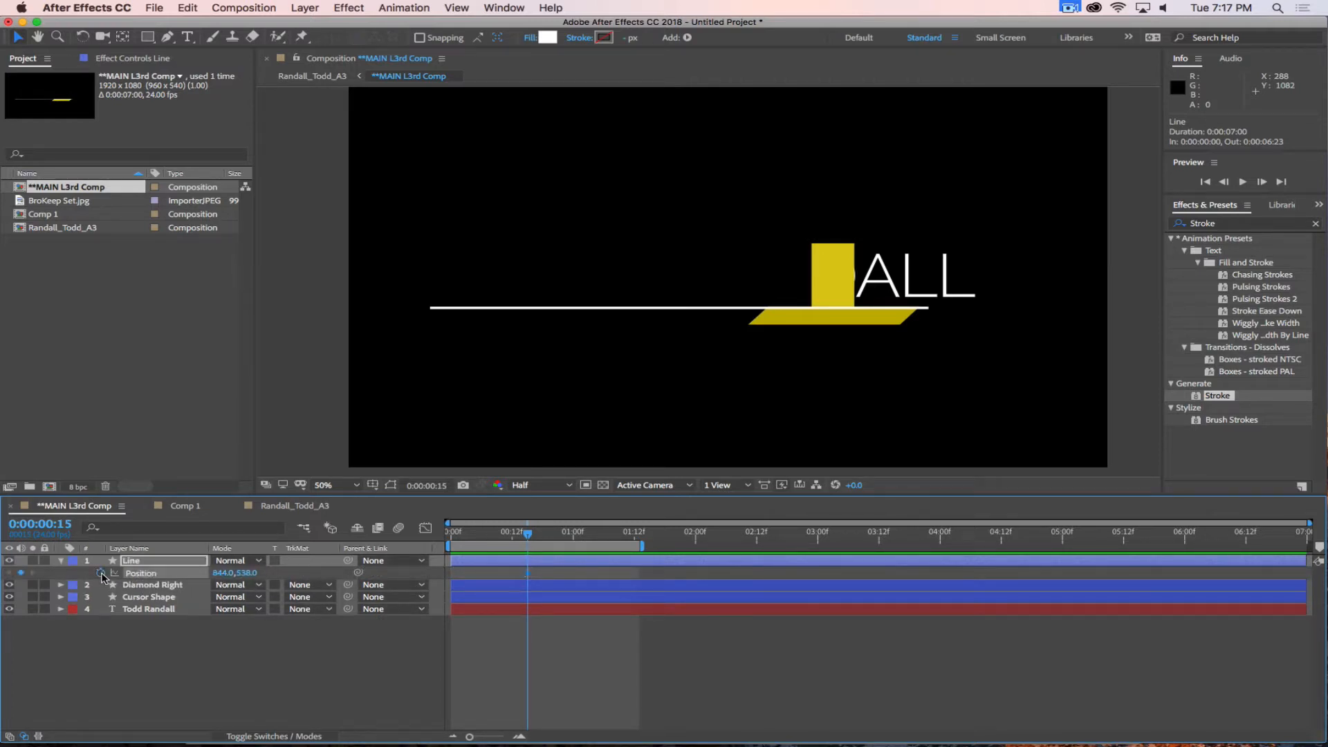
{"action": "left_click_drag", "start_coordinate": [527, 572], "coordinate": [599, 573]}
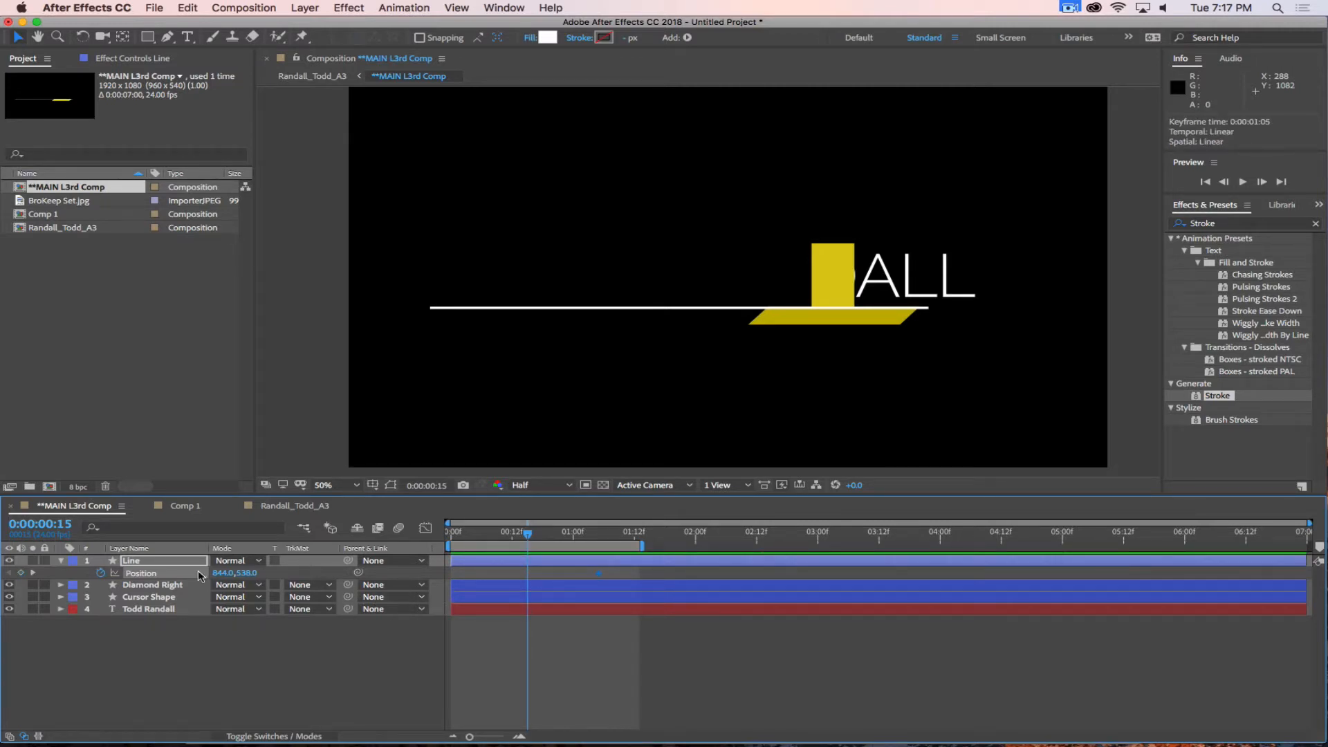
{"action": "left_click_drag", "start_coordinate": [232, 572], "coordinate": [76, 574]}
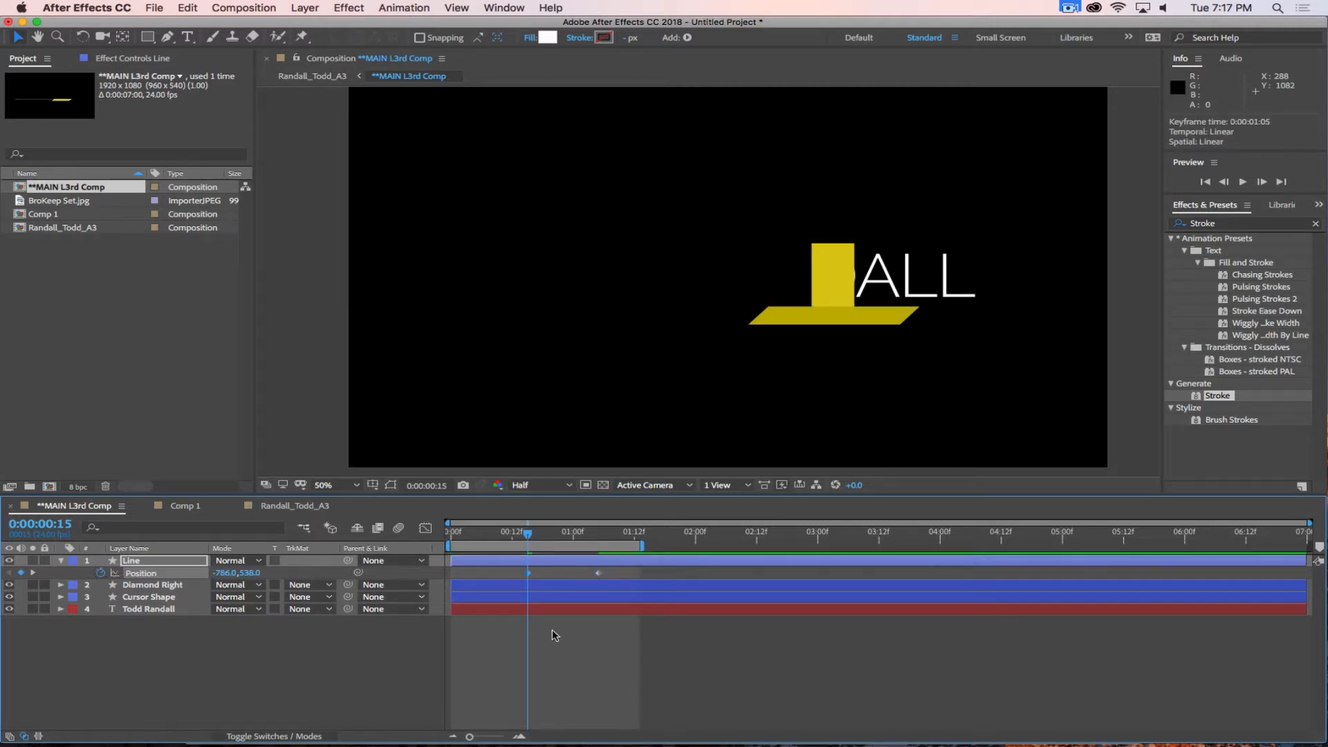
Shift the Line's position keyframes to start at 0:00:00:14, apply Easy Ease Out to the first and Easy Ease In to the last, and preview the motion.
{"action": "left_click_drag", "start_coordinate": [552, 542], "coordinate": [520, 548]}
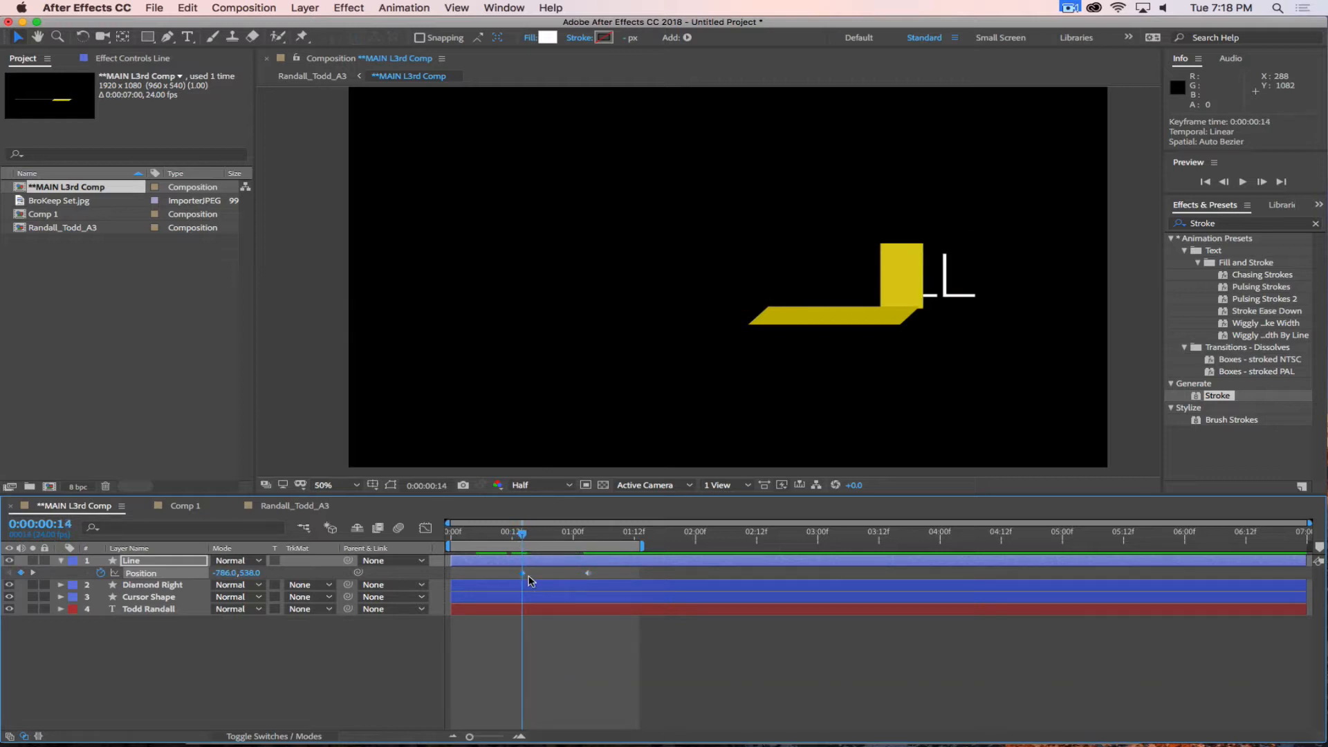
{"action": "right_click", "coordinate": [524, 573]}
{"action": "mouse_move", "coordinate": [622, 730]}
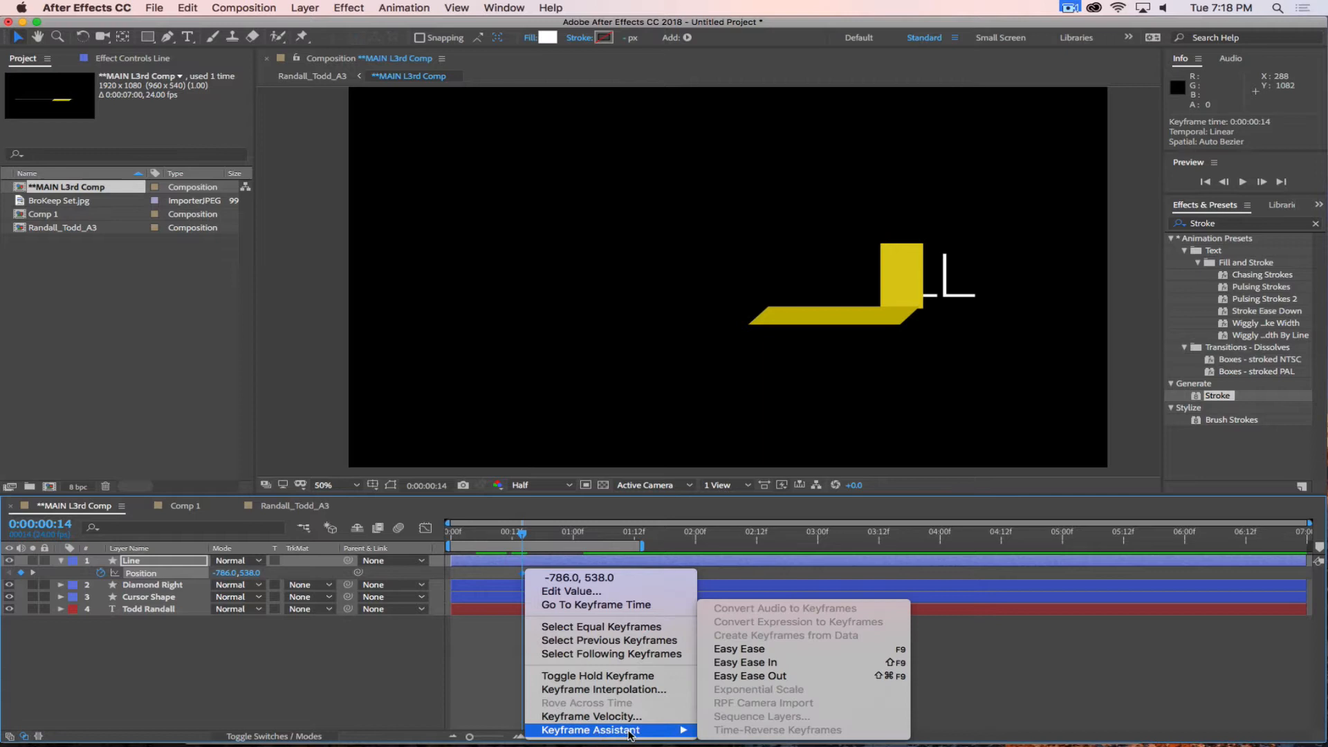
{"action": "left_click", "coordinate": [747, 676]}
{"action": "right_click", "coordinate": [586, 574]}
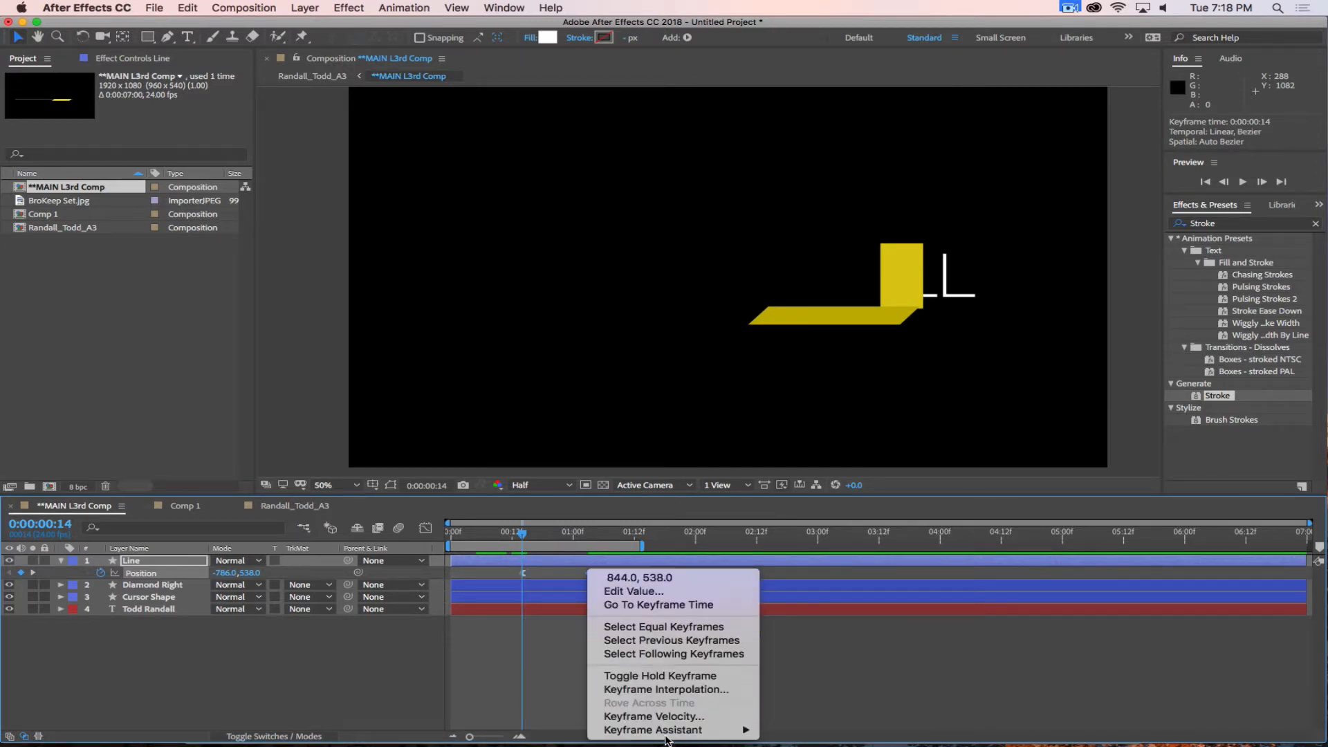
{"action": "mouse_move", "coordinate": [691, 729]}
{"action": "left_click", "coordinate": [803, 662]}
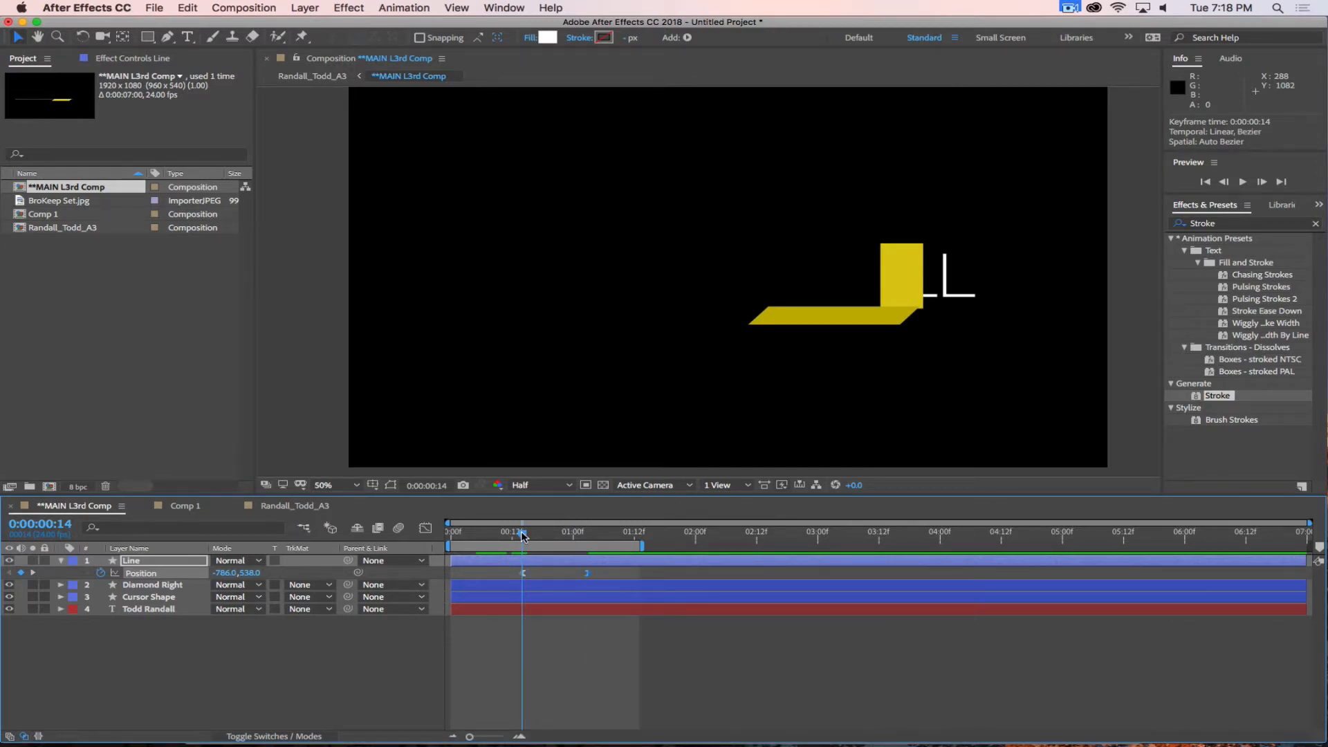
{"action": "left_click_drag", "start_coordinate": [525, 538], "coordinate": [587, 543]}
With no layer selected, draw a white rectangle about 431 px wide over the yellow diamond as a new shape layer.
{"action": "left_click", "coordinate": [166, 586]}
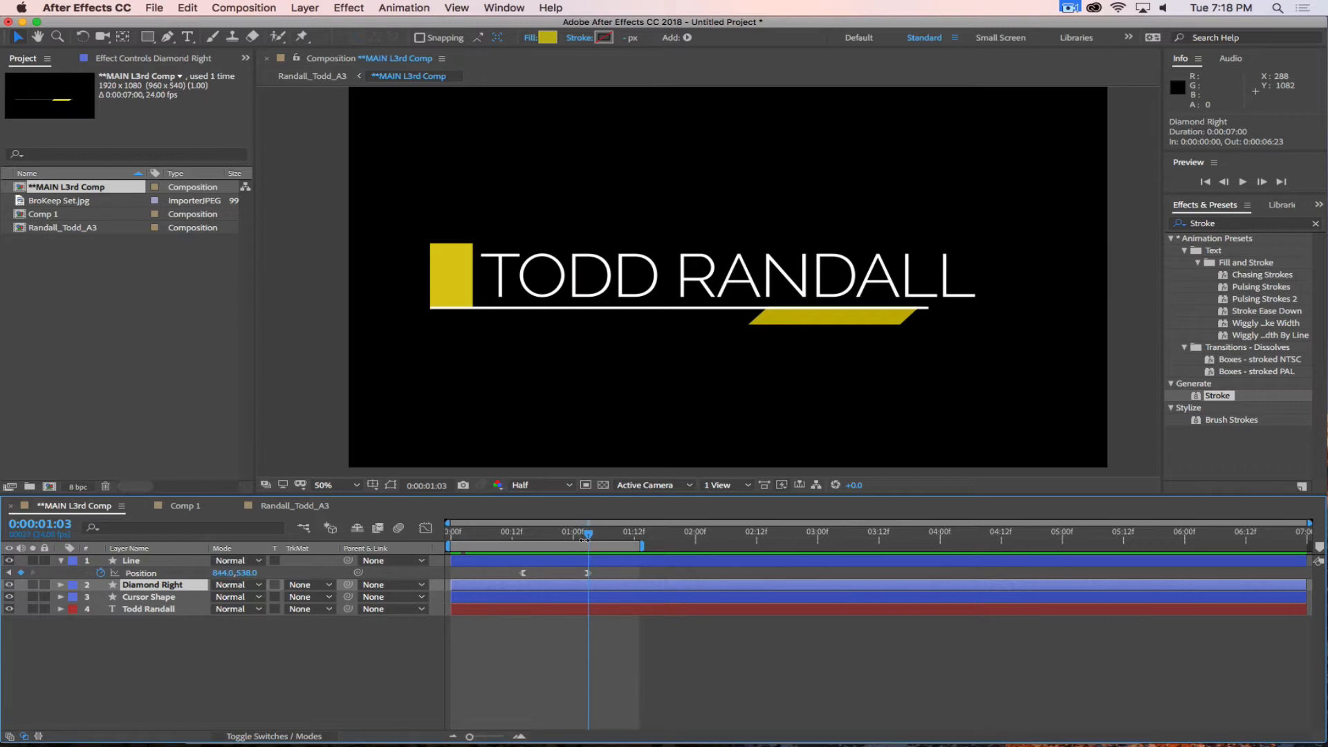
{"action": "left_click", "coordinate": [62, 561]}
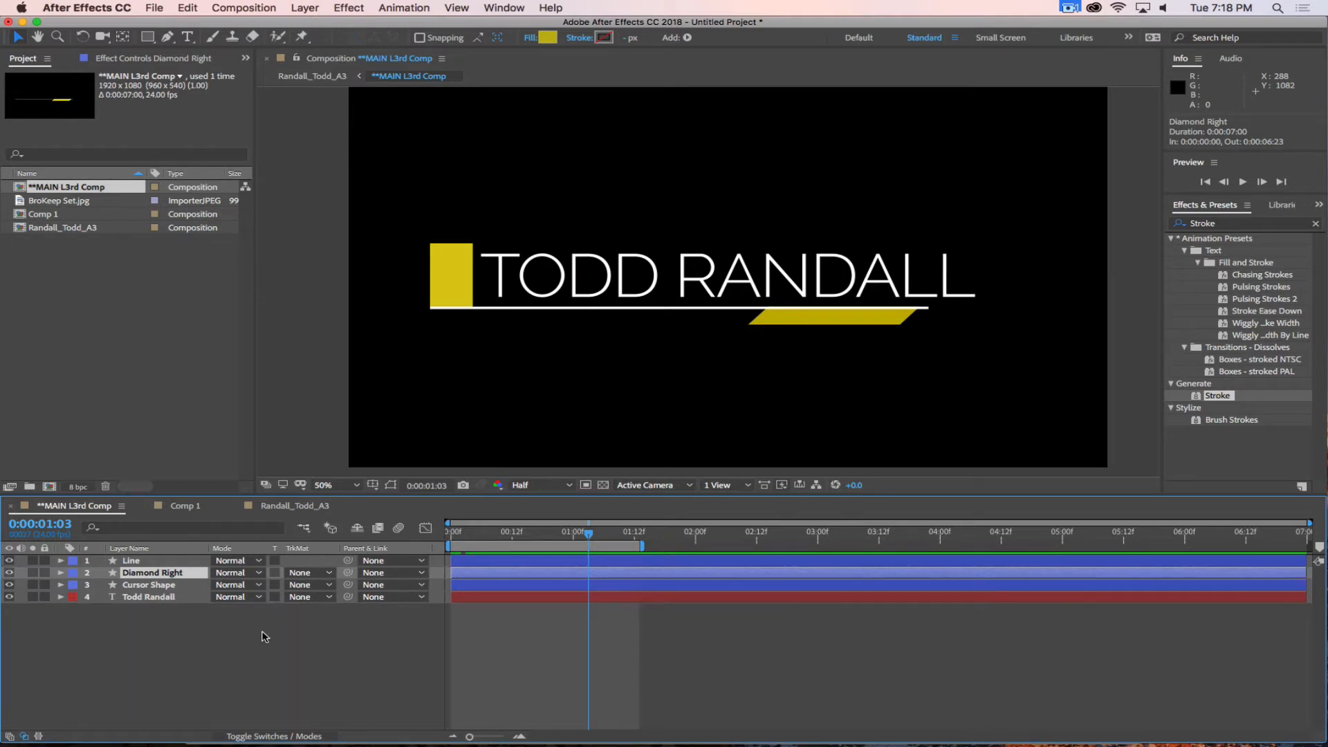
{"action": "left_click", "coordinate": [207, 657]}
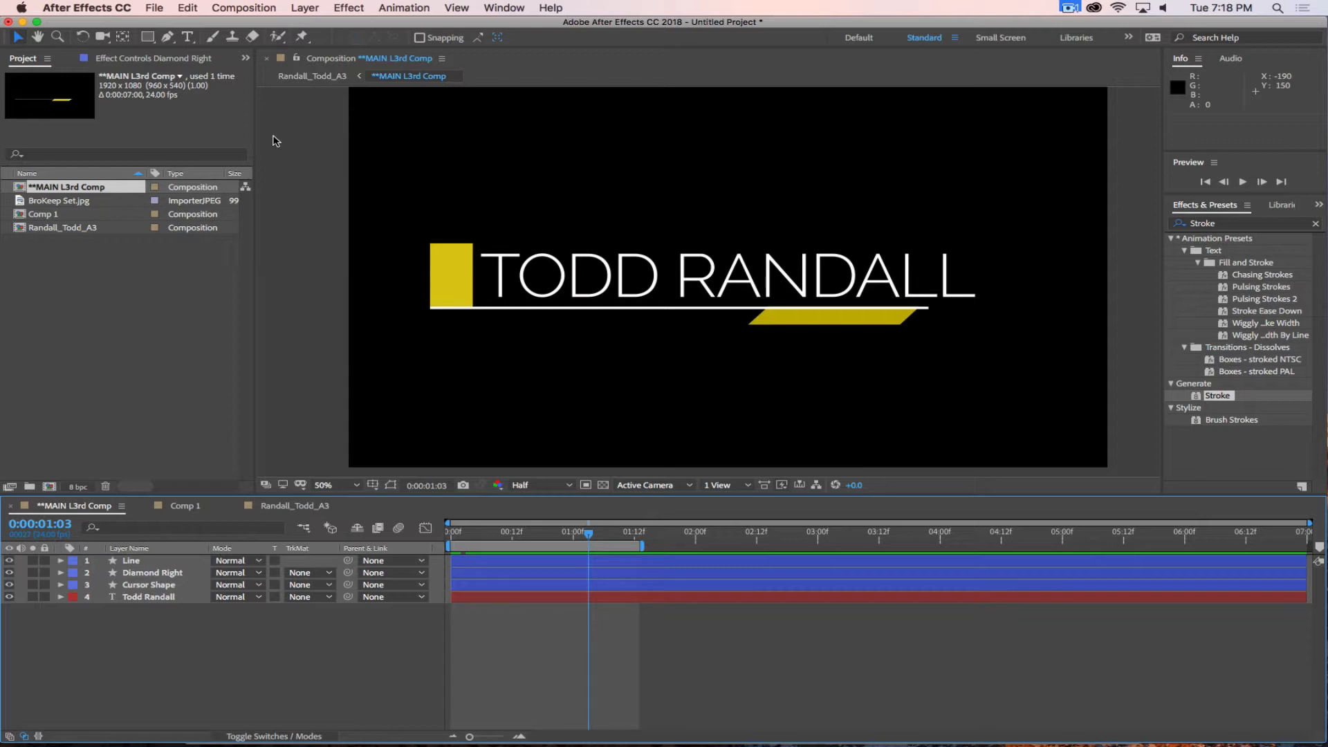
{"action": "left_click", "coordinate": [147, 39]}
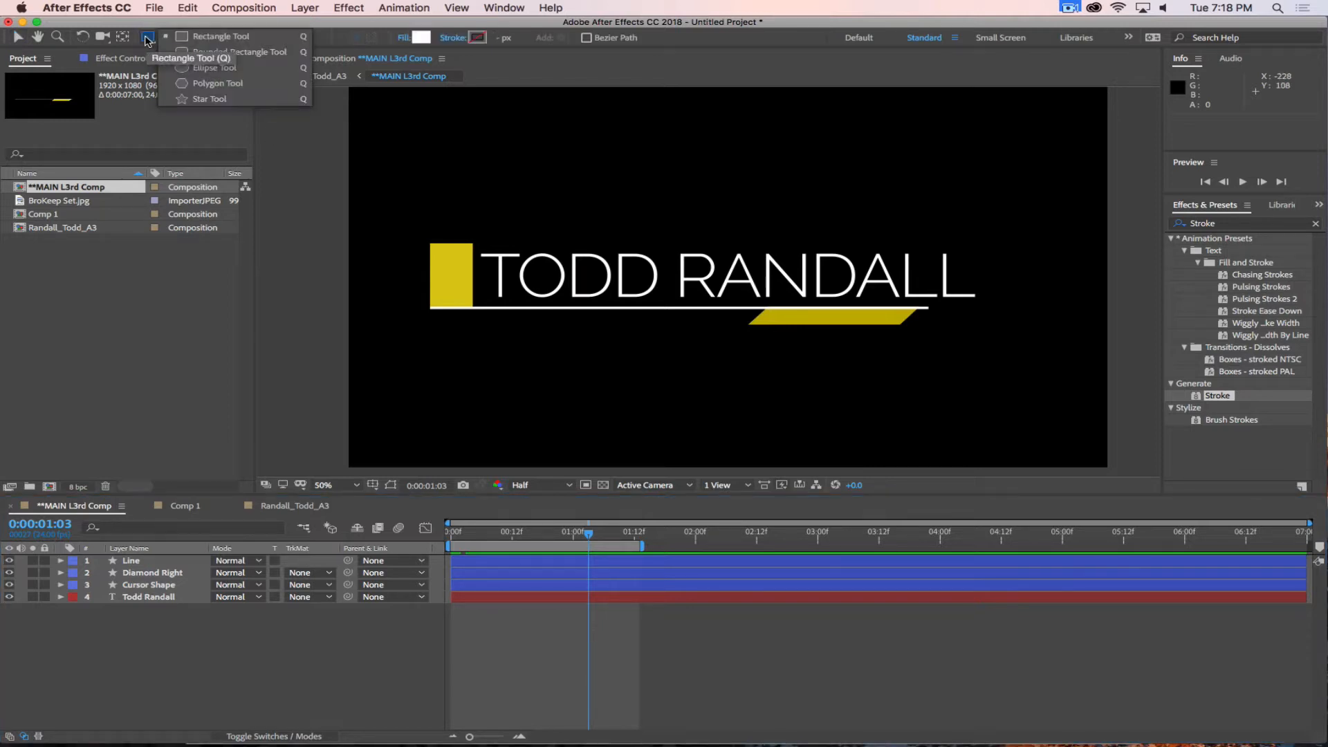
{"action": "left_click", "coordinate": [147, 38]}
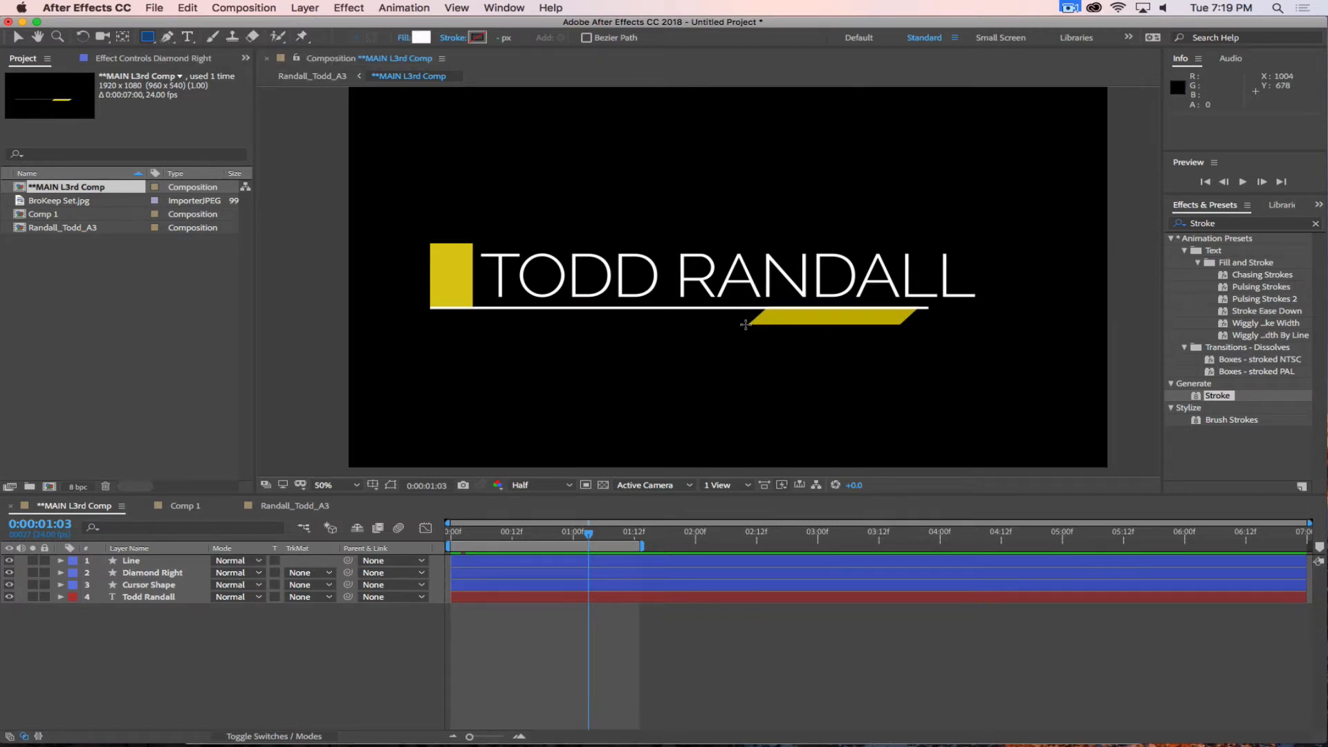
{"action": "left_click_drag", "start_coordinate": [745, 324], "coordinate": [916, 297]}
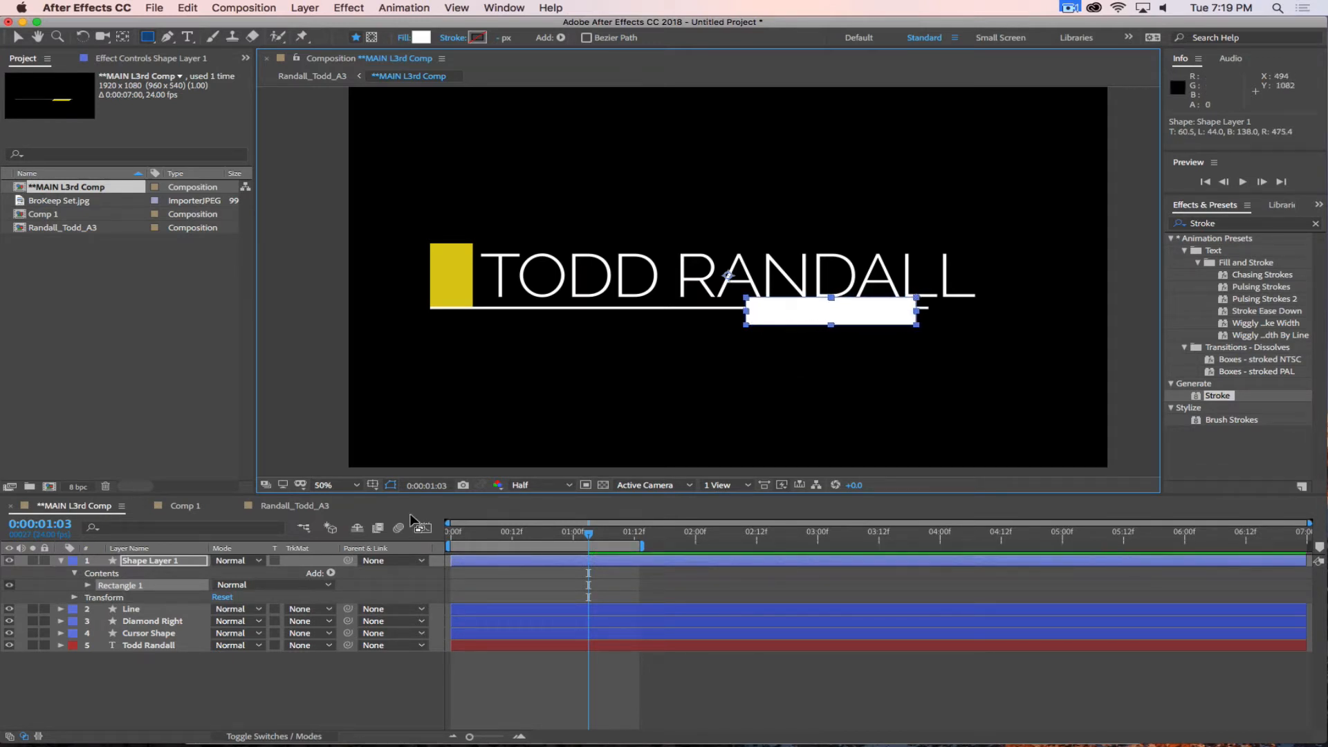
{"action": "left_click", "coordinate": [233, 686]}
Rename the new rectangle layer Diamond Track Matte and place it directly above the Diamond Right layer.
{"action": "left_click", "coordinate": [153, 561]}
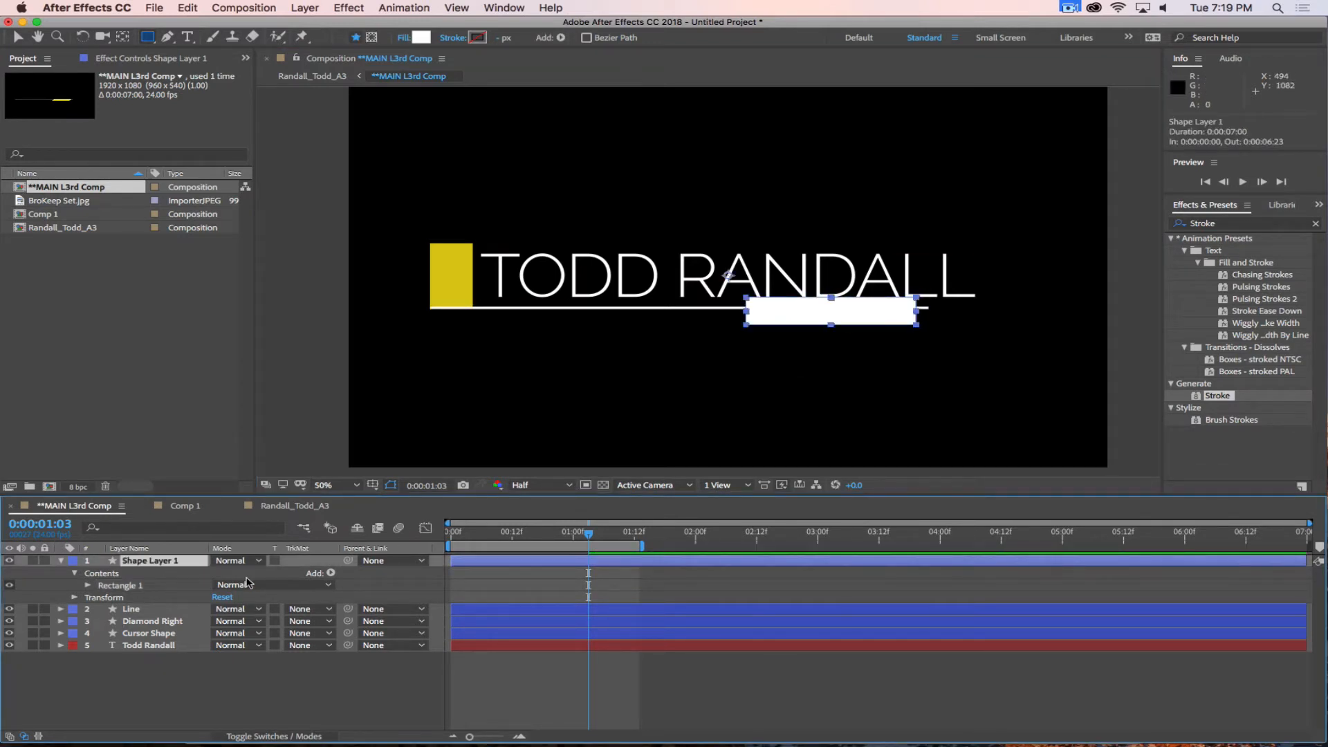
{"action": "key", "text": "Return"}
{"action": "type", "text": "Diamond Track"}
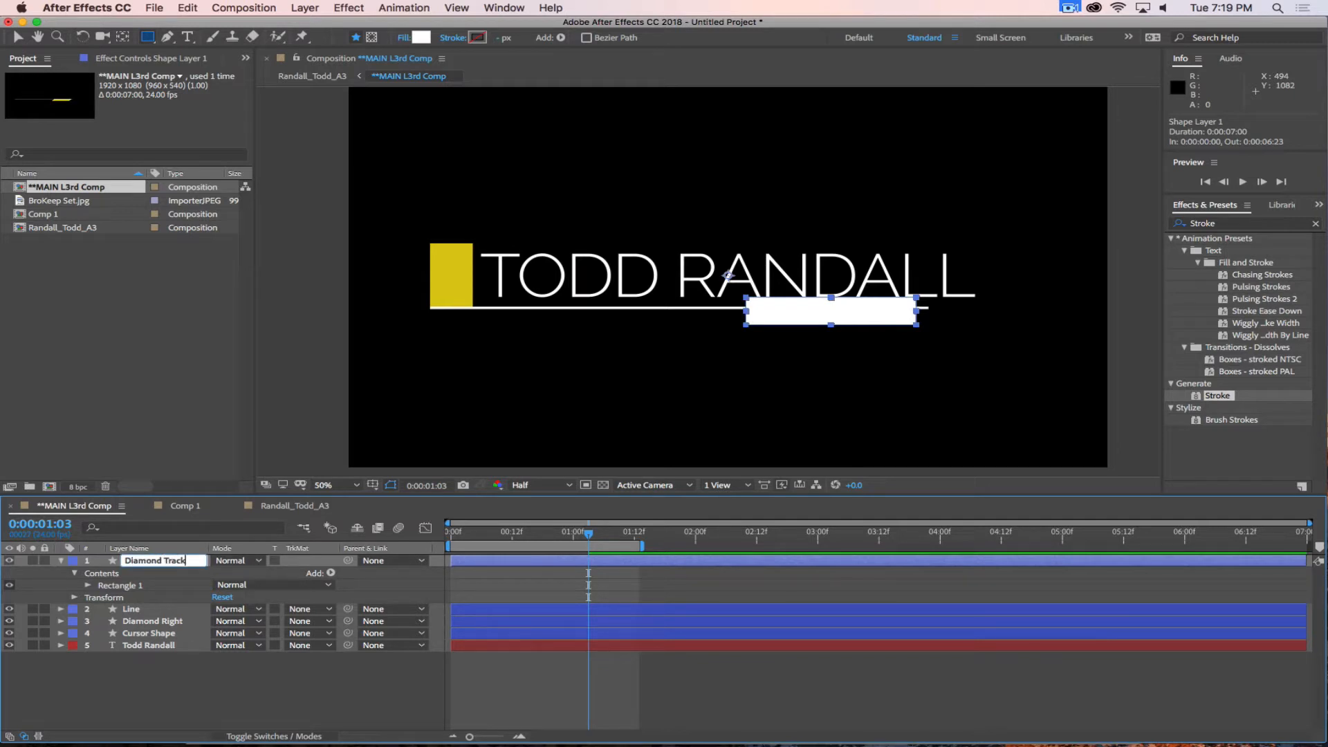
{"action": "type", "text": " Matte"}
{"action": "key", "text": "Return"}
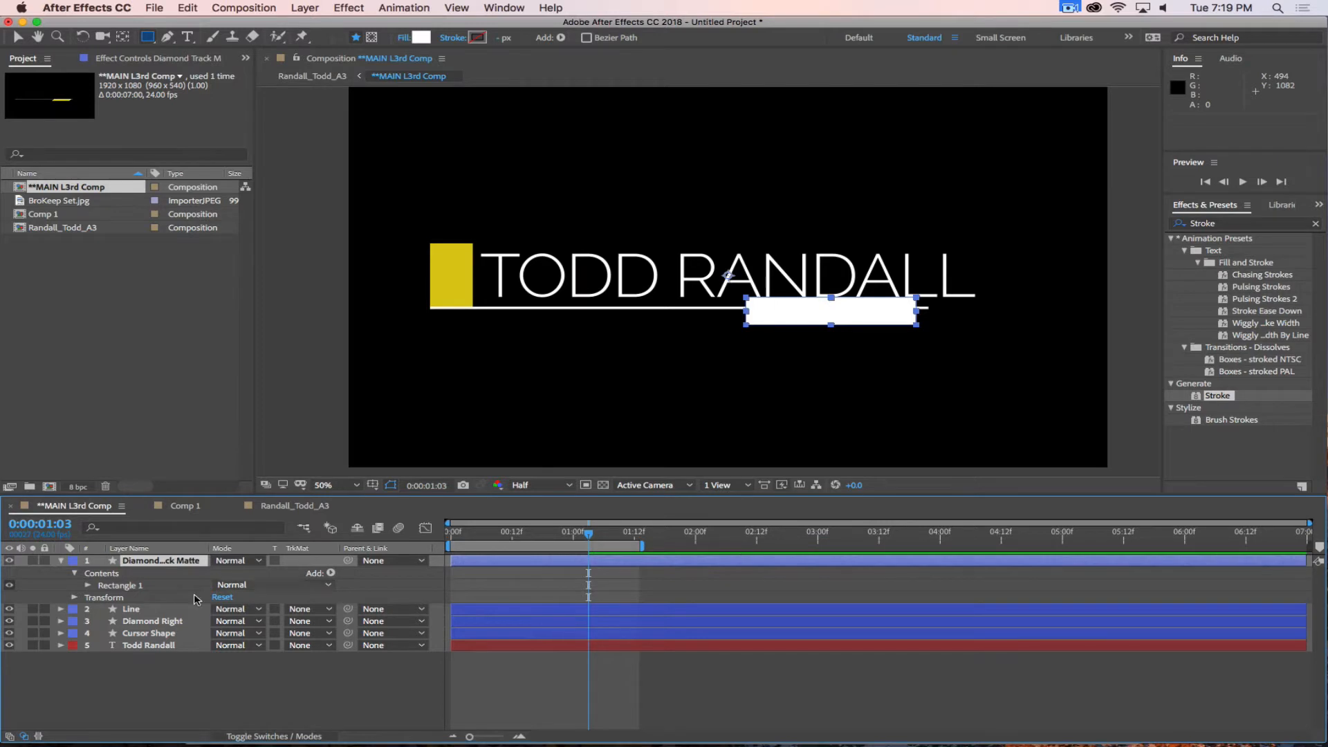
{"action": "left_click_drag", "start_coordinate": [160, 561], "coordinate": [166, 621]}
{"action": "left_click", "coordinate": [60, 572]}
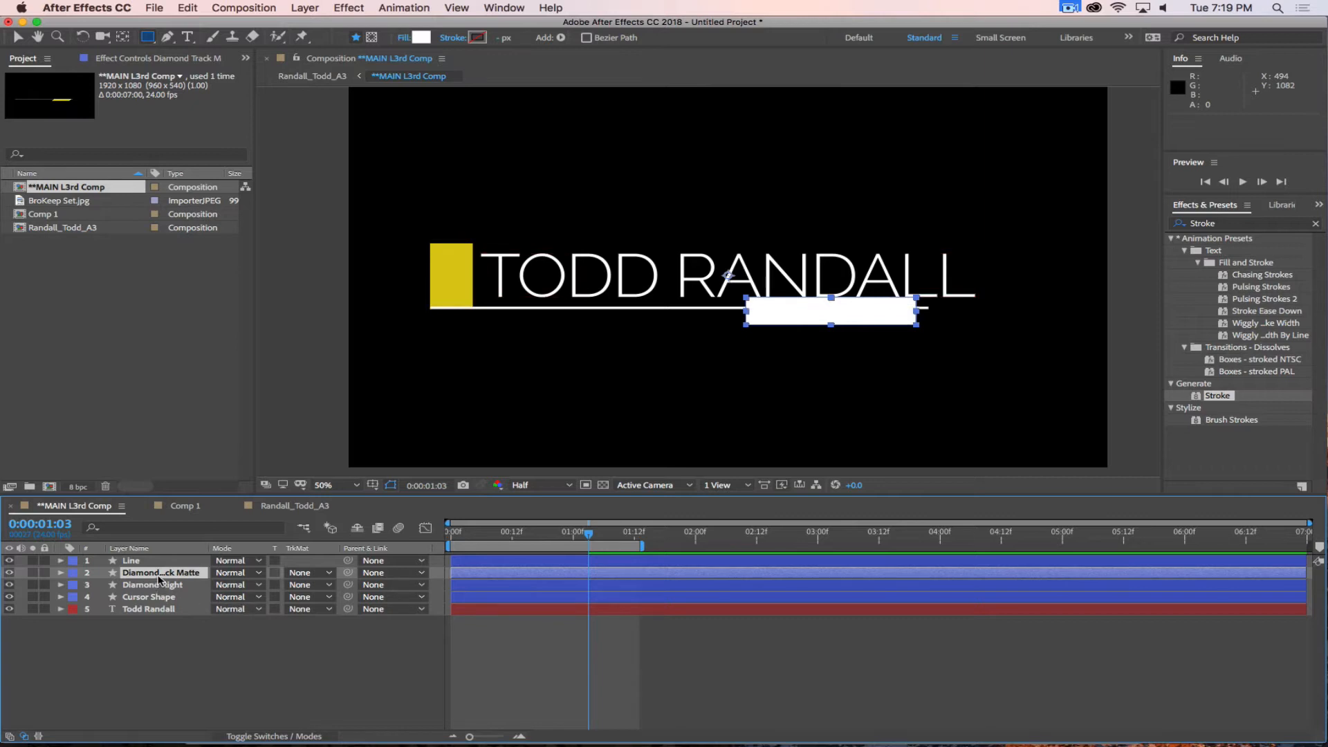
Move the Diamond Track Matte layer to position 967, 496 so its lower edge meets the line's bottom edge.
{"action": "key", "text": "p"}
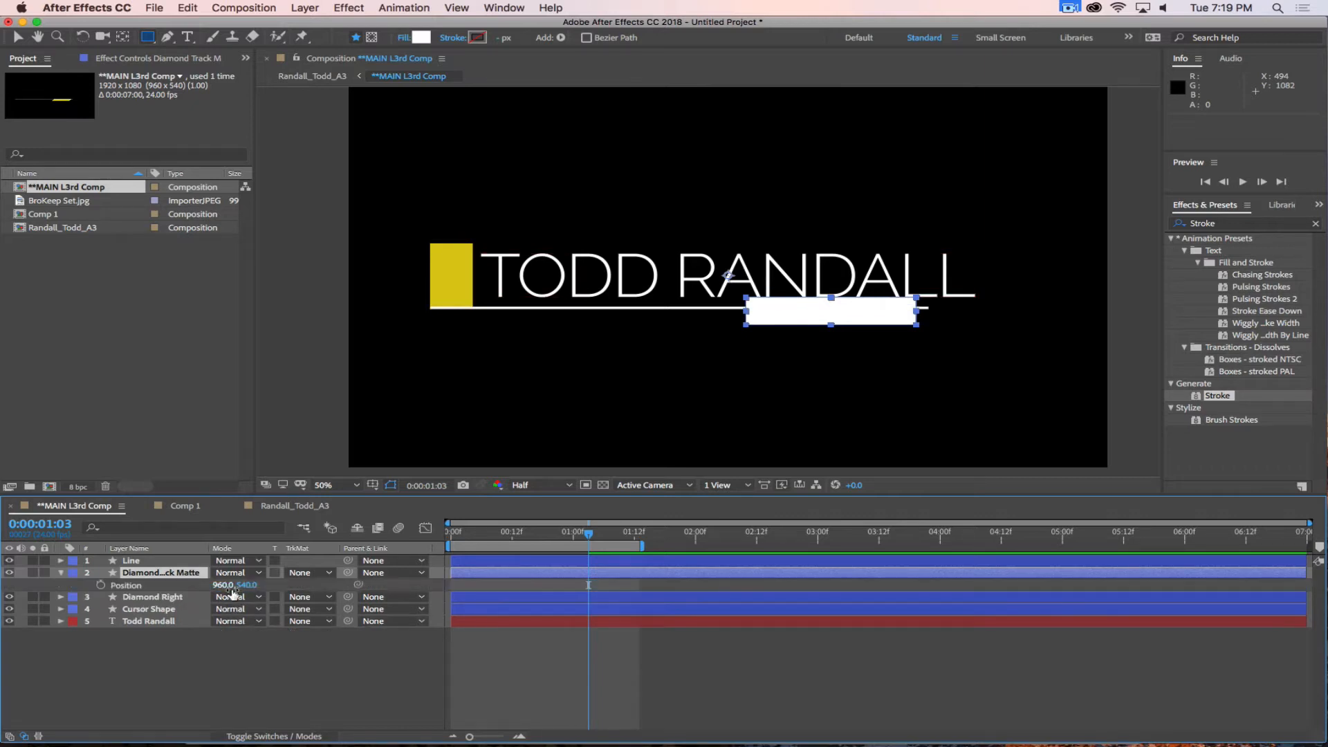
{"action": "left_click_drag", "start_coordinate": [246, 588], "coordinate": [203, 587]}
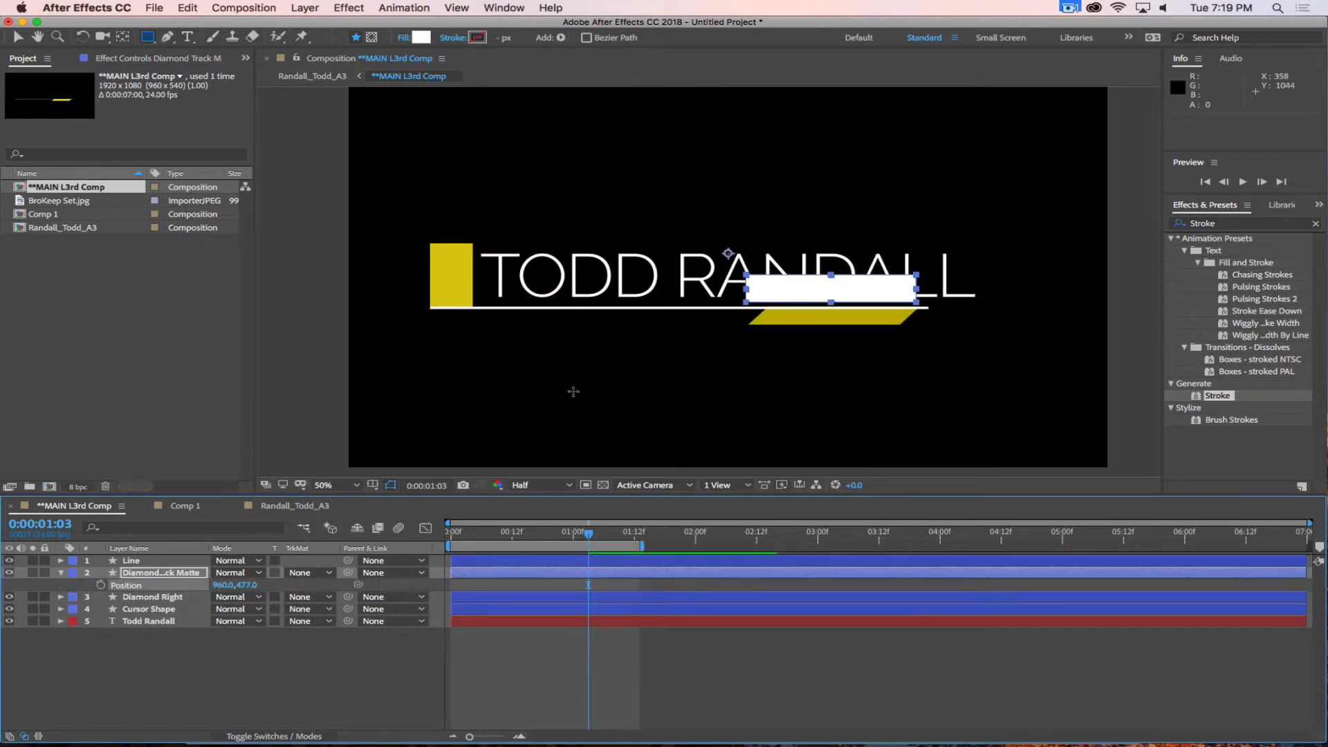
{"action": "key", "text": "period"}
{"action": "key", "text": "period"}
{"action": "left_click_drag", "start_coordinate": [969, 300], "coordinate": [513, 246]}
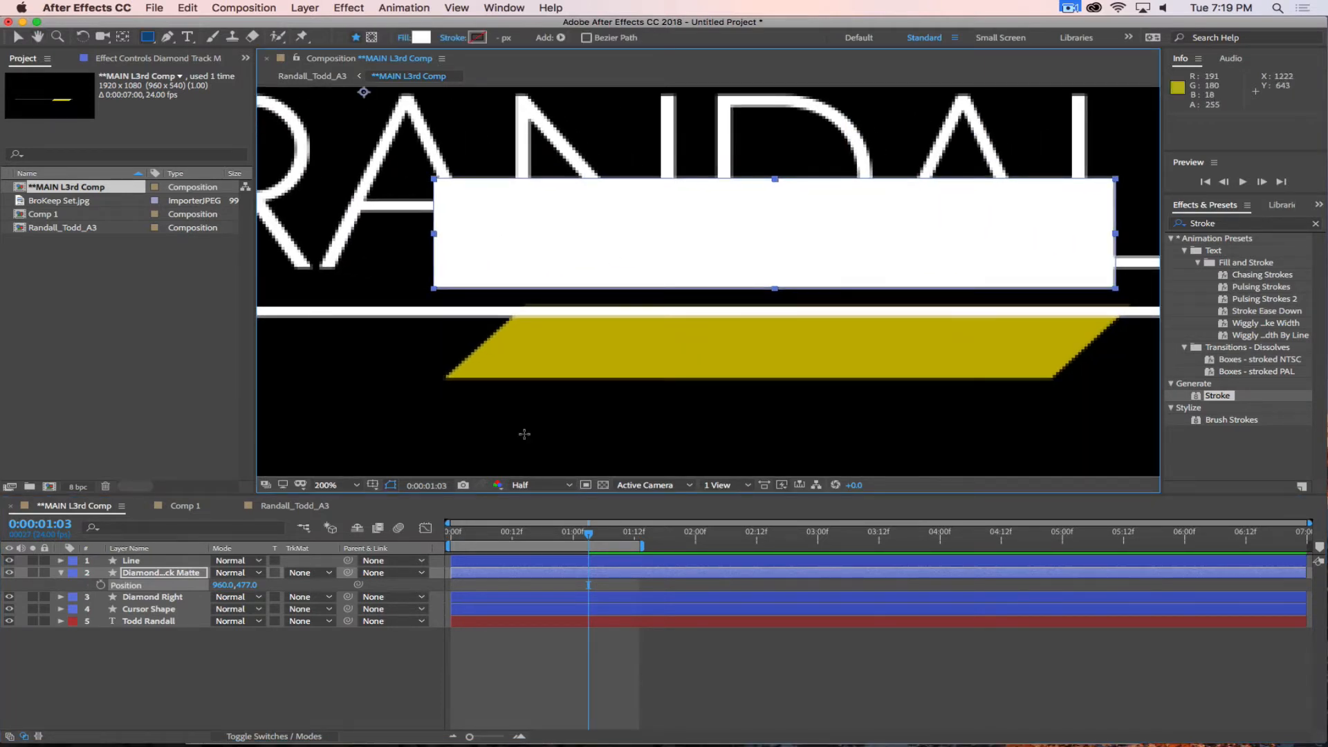
{"action": "left_click_drag", "start_coordinate": [248, 585], "coordinate": [264, 585]}
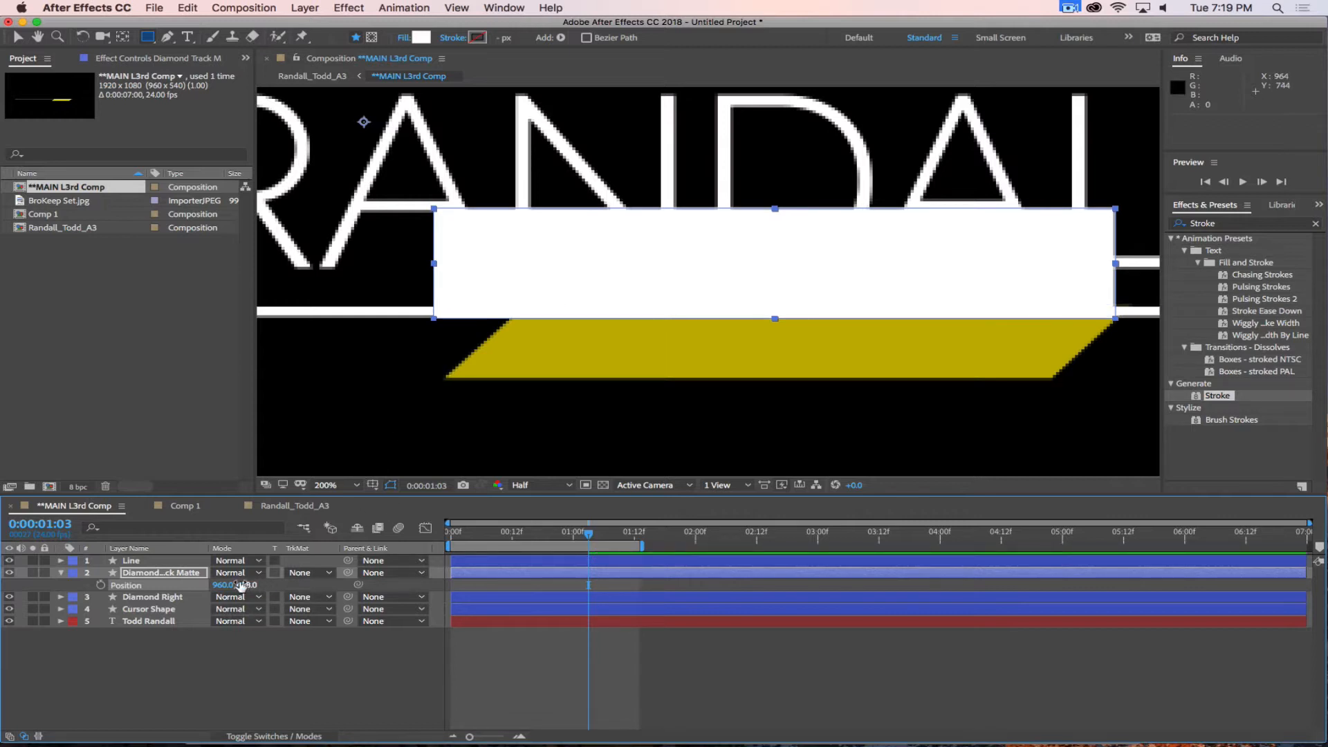
{"action": "left_click_drag", "start_coordinate": [220, 584], "coordinate": [227, 585]}
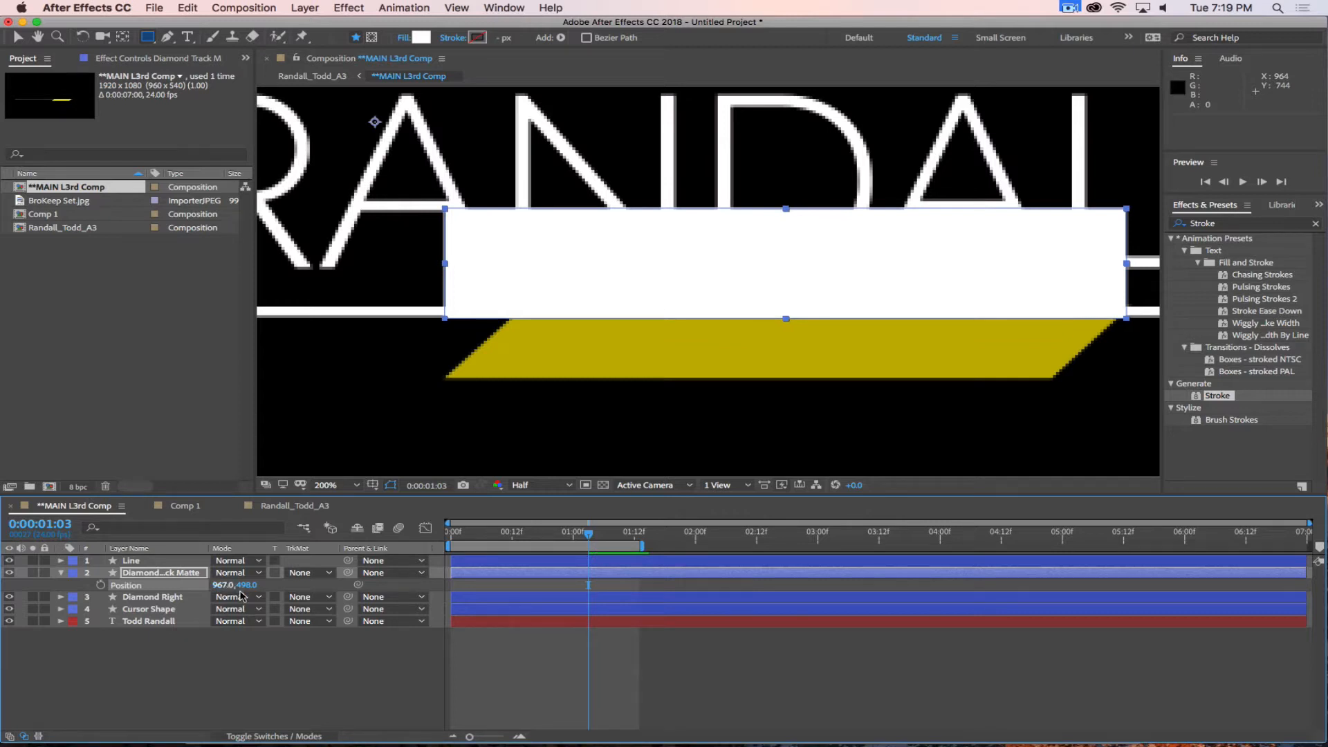
{"action": "left_click_drag", "start_coordinate": [247, 585], "coordinate": [246, 585]}
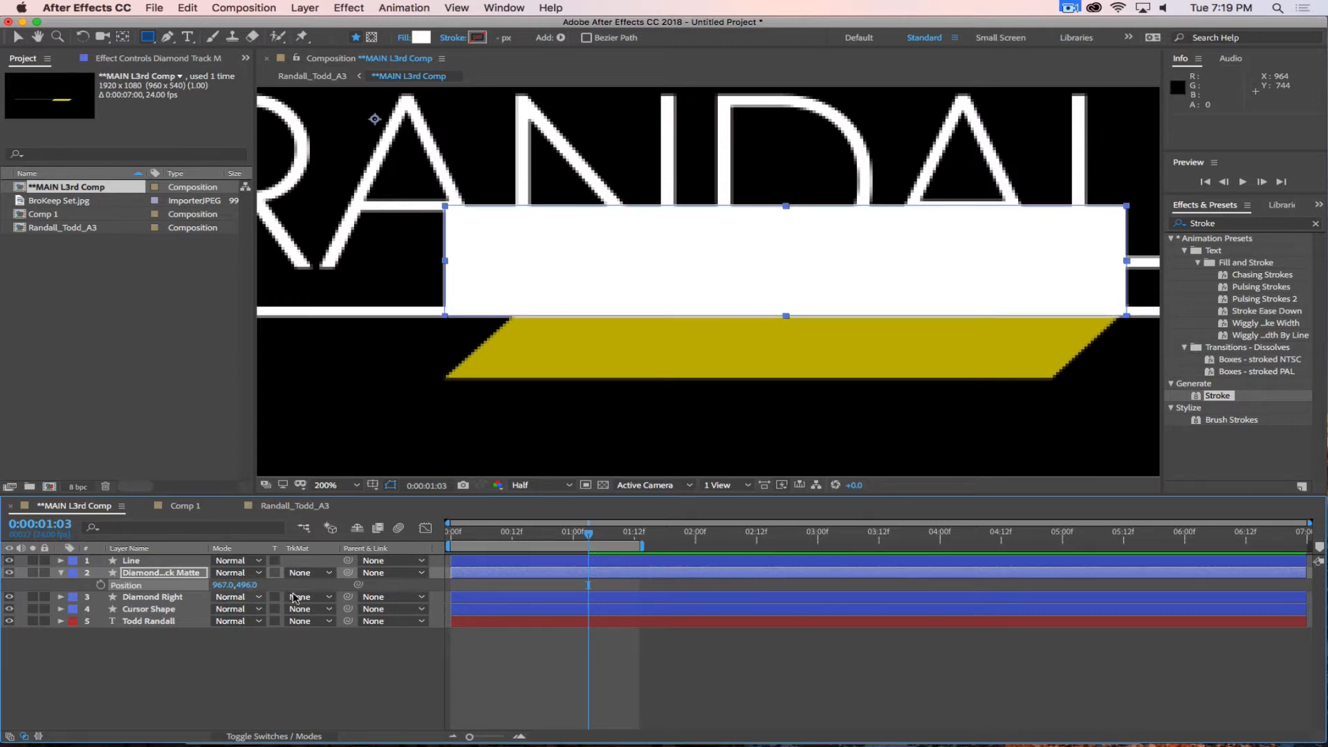
{"action": "left_click", "coordinate": [235, 664]}
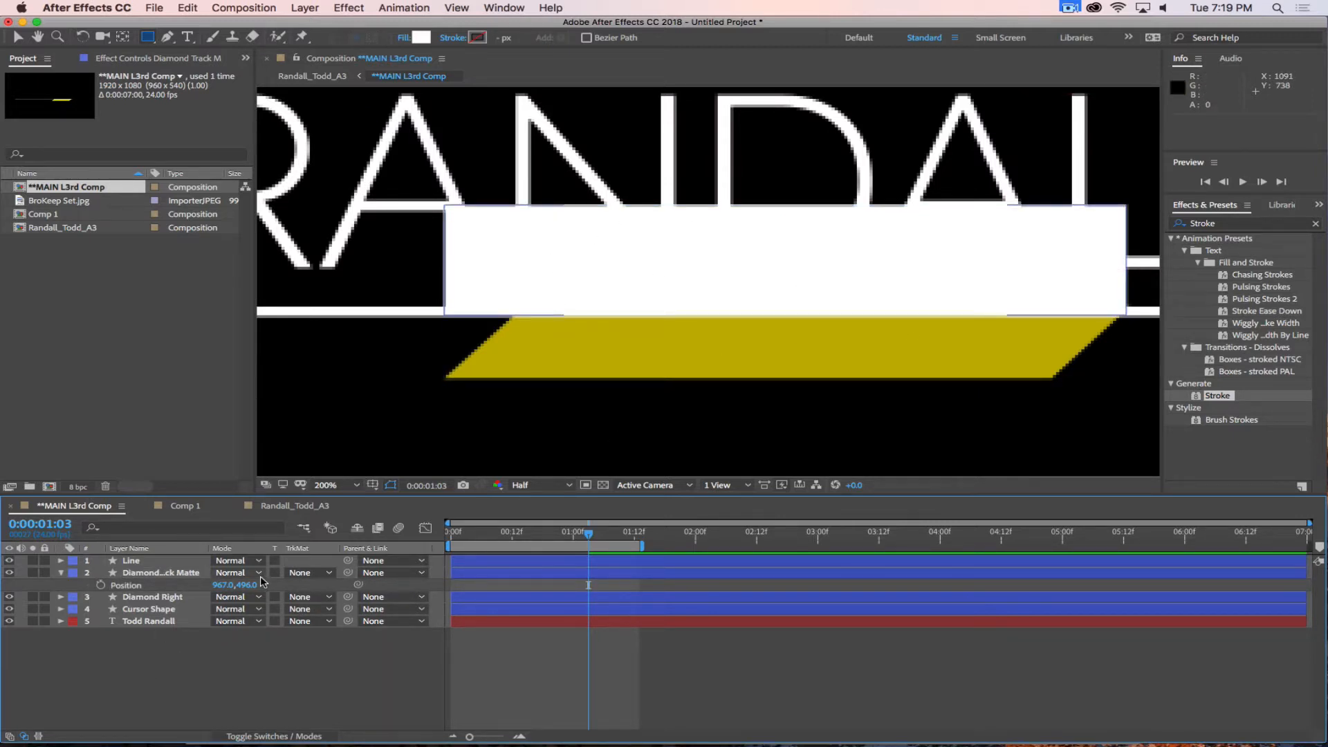
Hide the Diamond Track Matte and keyframe Diamond Right's position from 1228, 608 at 0:00:01:03 to 1228, 653 at 0:00:01:10.
{"action": "left_click", "coordinate": [161, 598]}
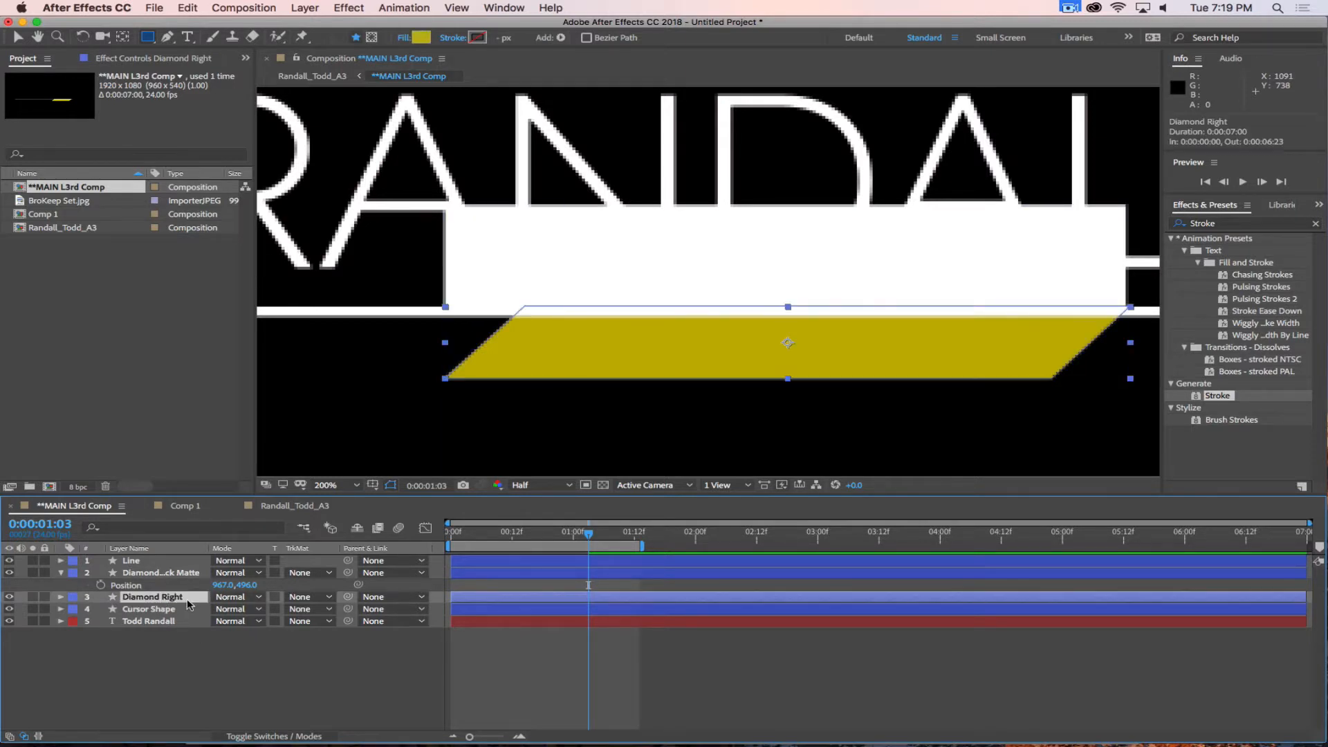
{"action": "left_click", "coordinate": [8, 572]}
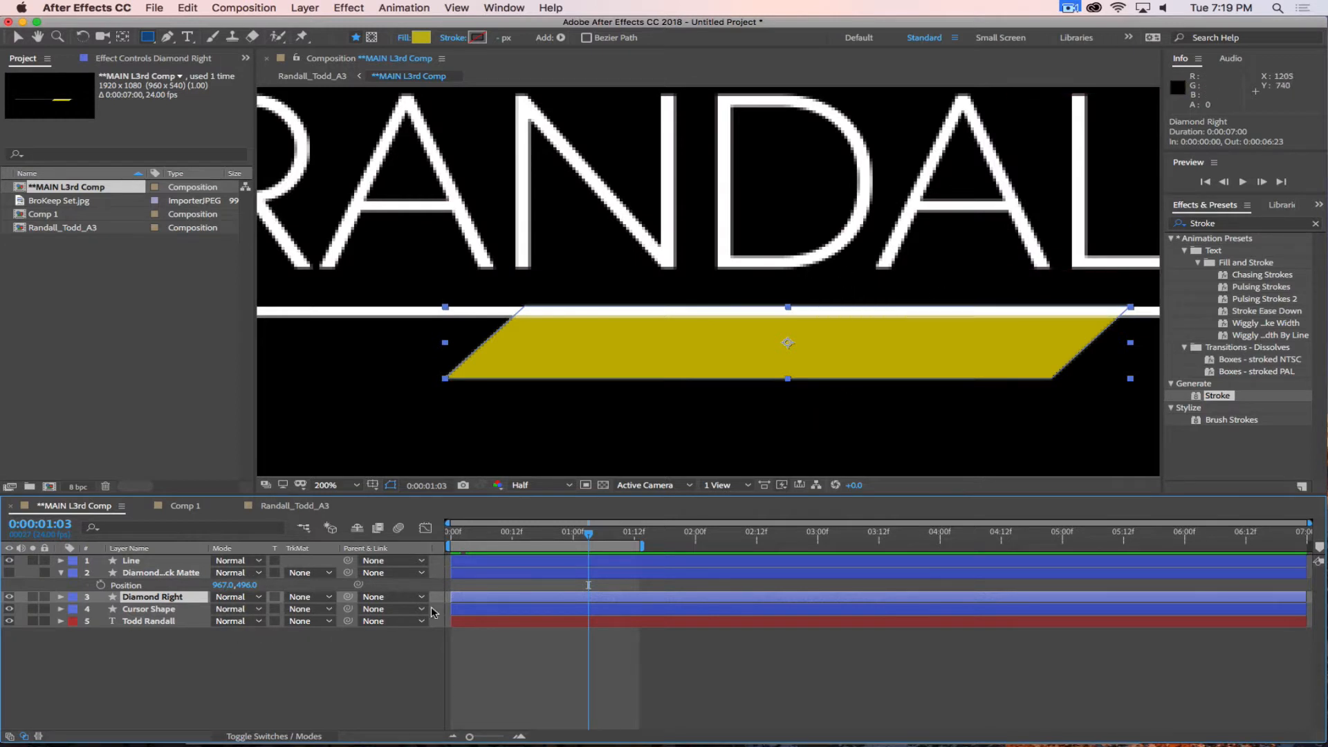
{"action": "key", "text": "p"}
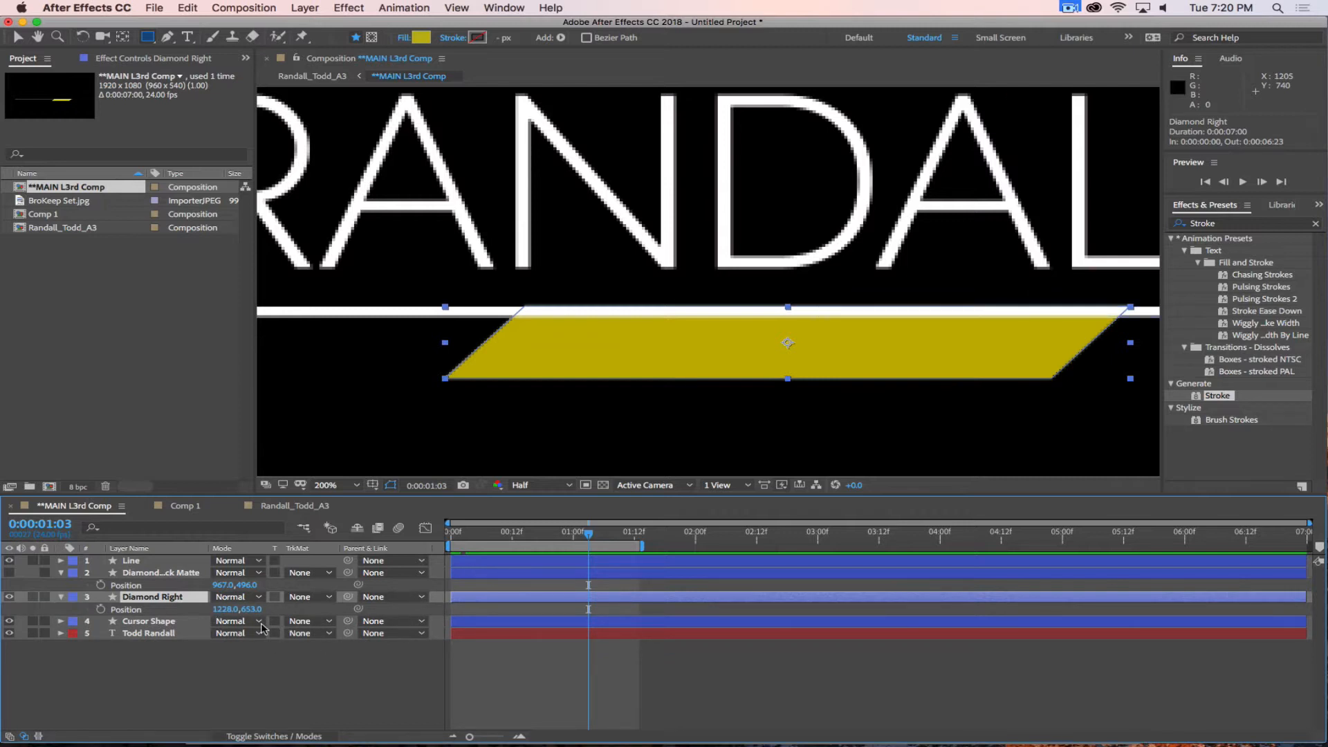
{"action": "left_click", "coordinate": [101, 608]}
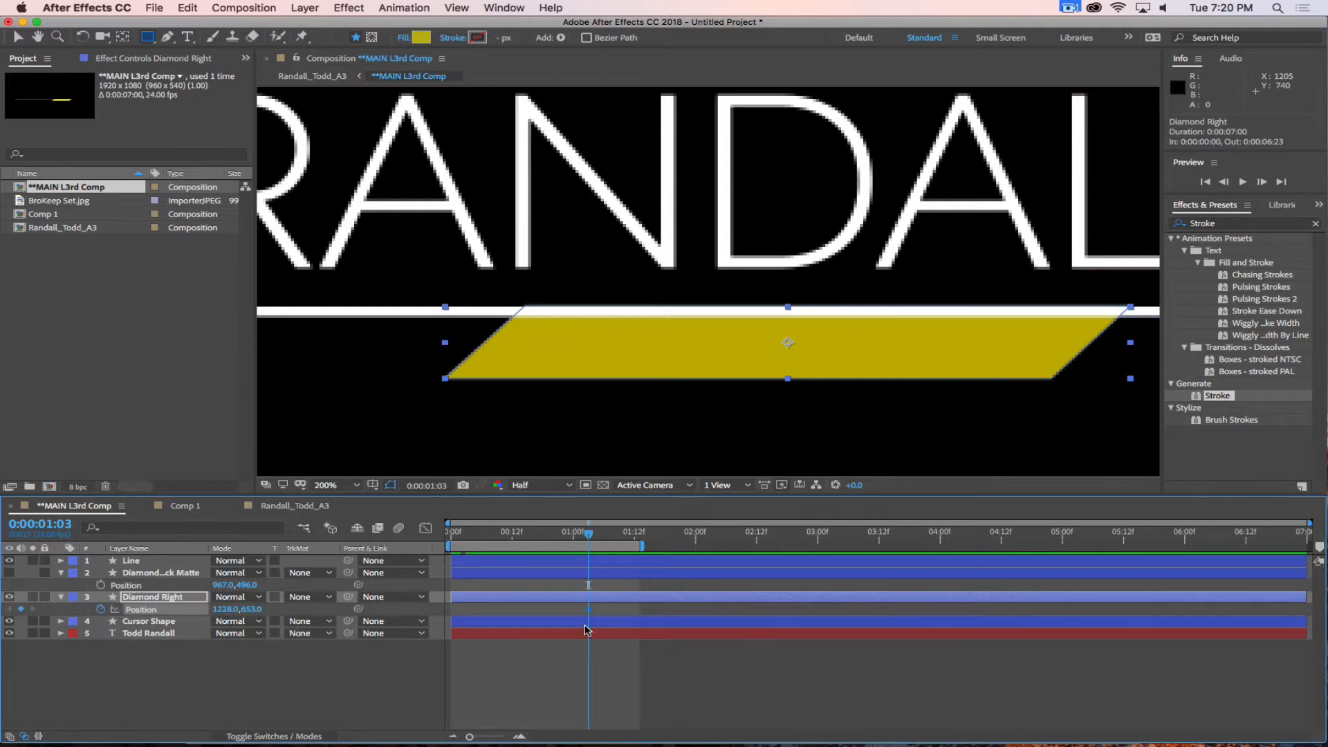
{"action": "left_click_drag", "start_coordinate": [588, 609], "coordinate": [624, 609]}
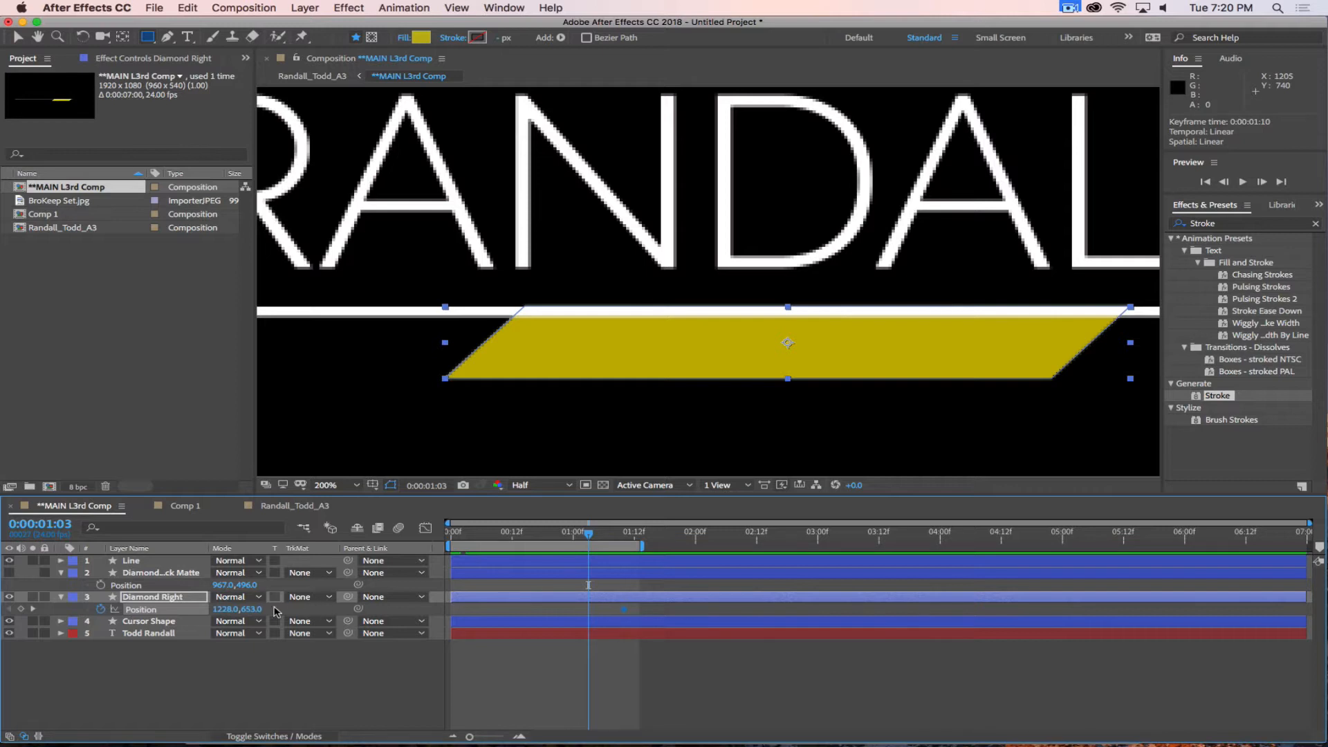
{"action": "left_click_drag", "start_coordinate": [249, 609], "coordinate": [217, 610]}
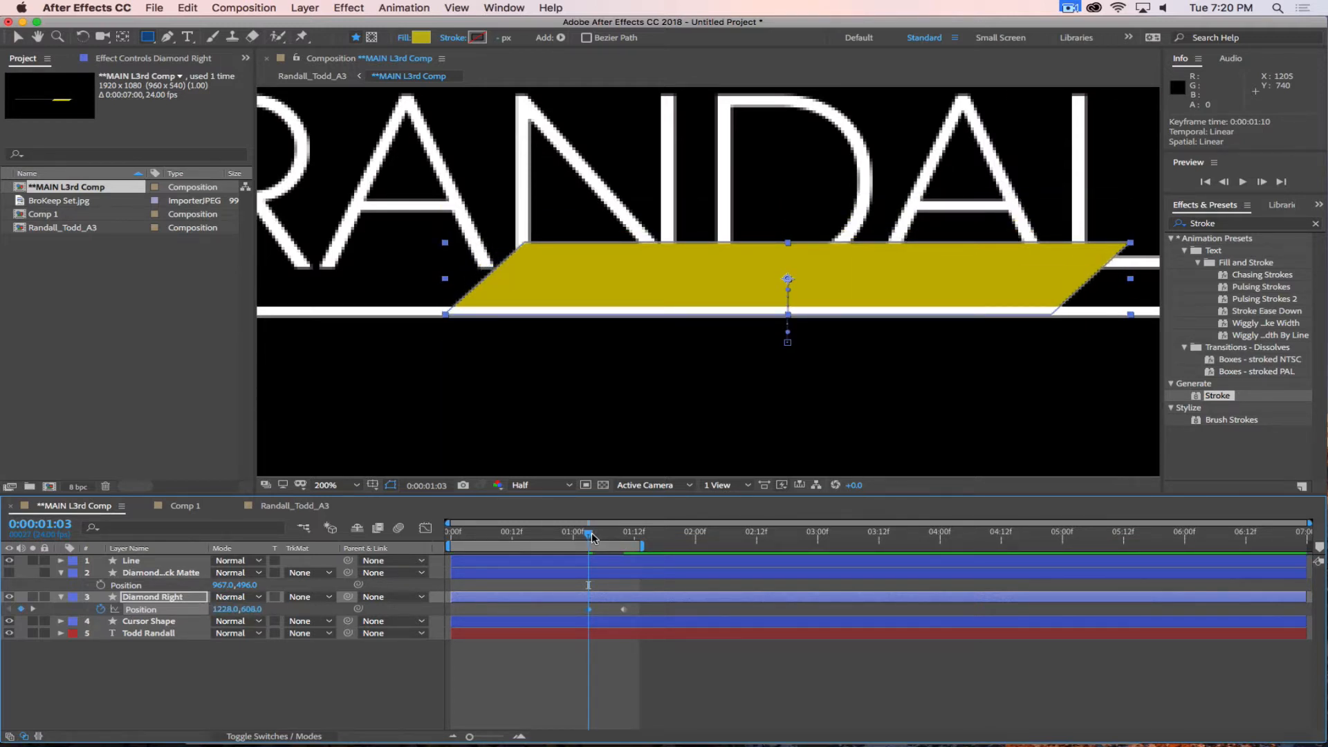
Move the current time to 0:00:01:10 and apply Easy Ease In to Diamond Right's final position keyframe.
{"action": "left_click_drag", "start_coordinate": [591, 538], "coordinate": [624, 538]}
{"action": "right_click", "coordinate": [624, 609]}
{"action": "mouse_move", "coordinate": [682, 732]}
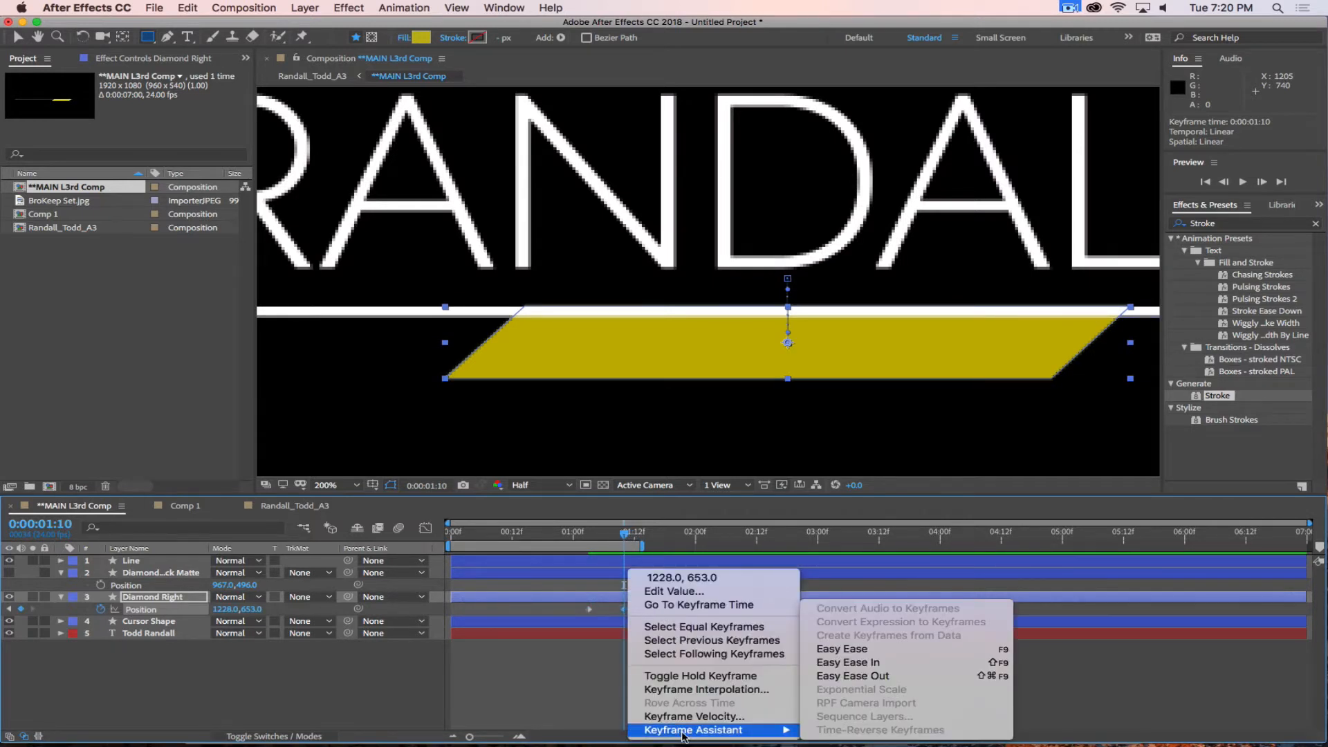
{"action": "left_click", "coordinate": [847, 662]}
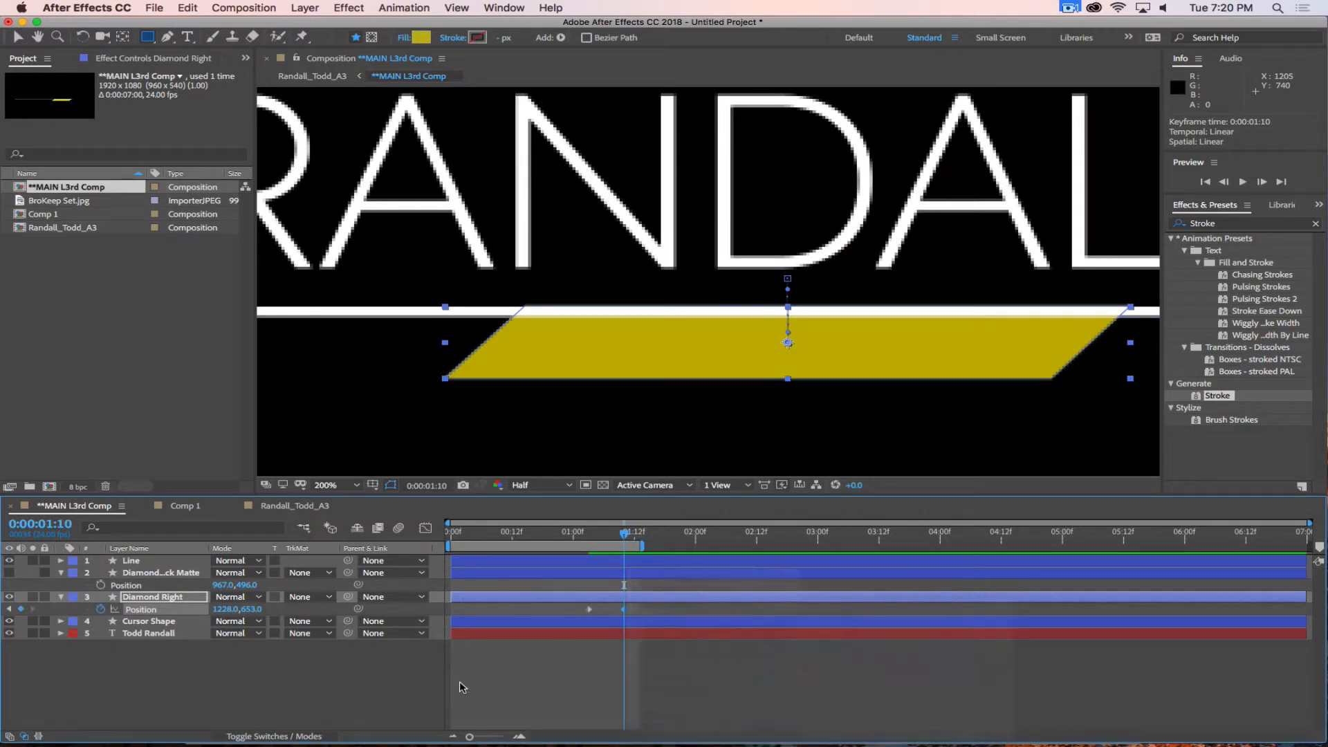
Fit the whole composition in the viewer and preview the lower third animation.
{"action": "left_click", "coordinate": [292, 727]}
{"action": "left_click_drag", "start_coordinate": [620, 533], "coordinate": [585, 533]}
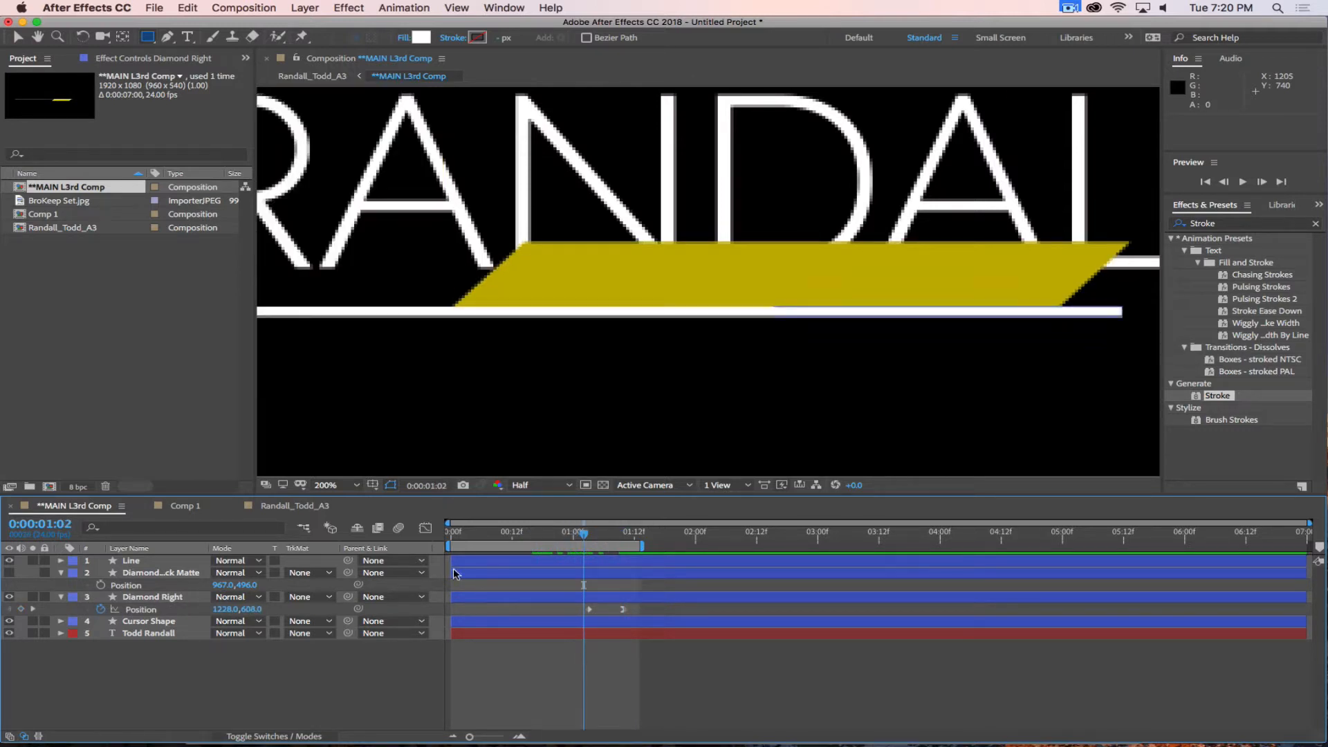
{"action": "left_click", "coordinate": [359, 486]}
{"action": "left_click", "coordinate": [348, 243]}
{"action": "key", "text": "space"}
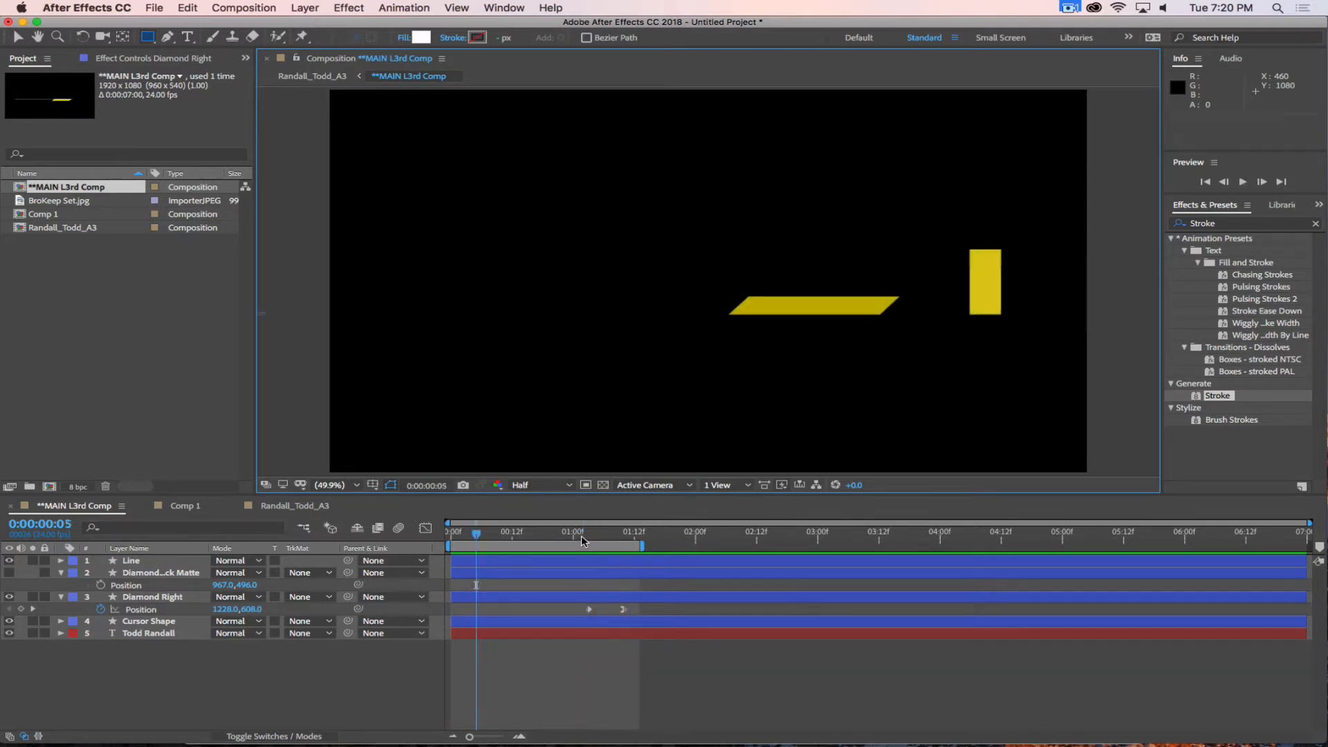
Try Luma Matte and Luma Inverted Matte "Diamond Track Matte" on Diamond Right from 0:00:01:03, scrubbing through the reveal.
{"action": "left_click_drag", "start_coordinate": [564, 534], "coordinate": [588, 534]}
{"action": "left_click", "coordinate": [140, 599]}
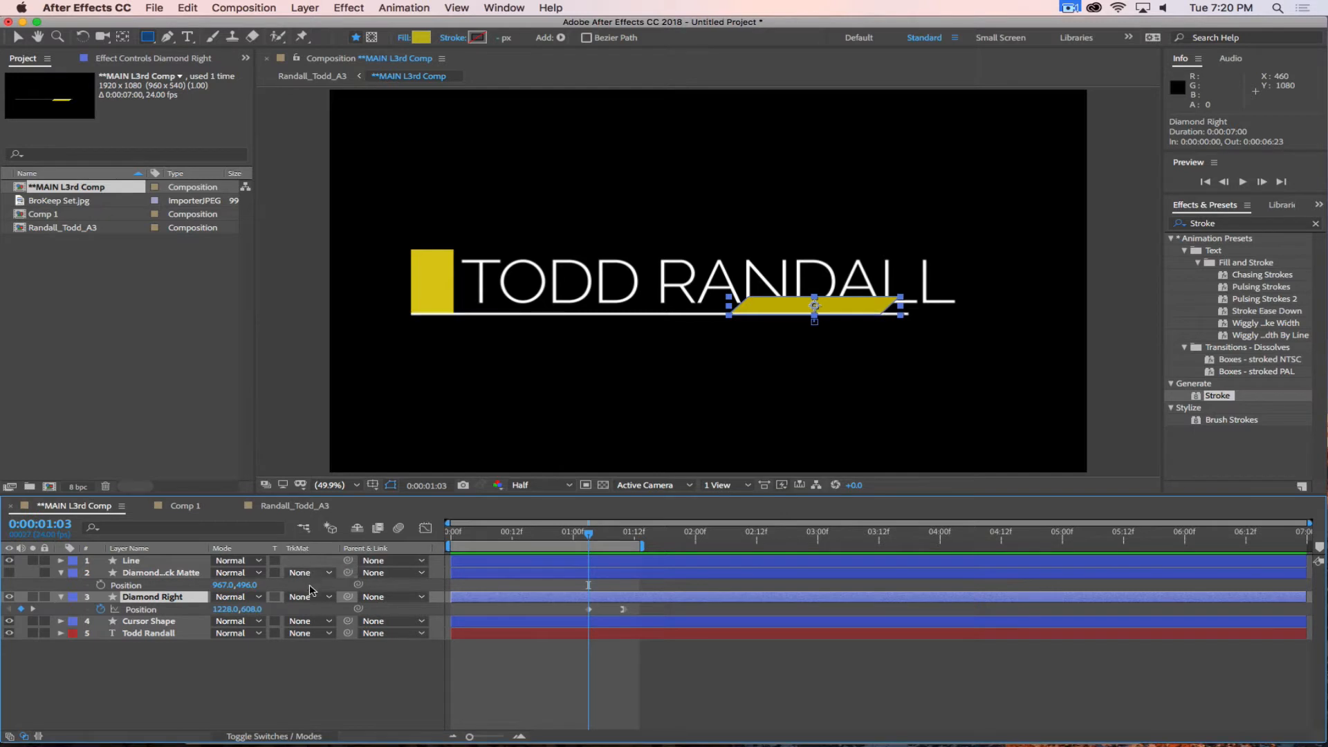
{"action": "left_click", "coordinate": [303, 598]}
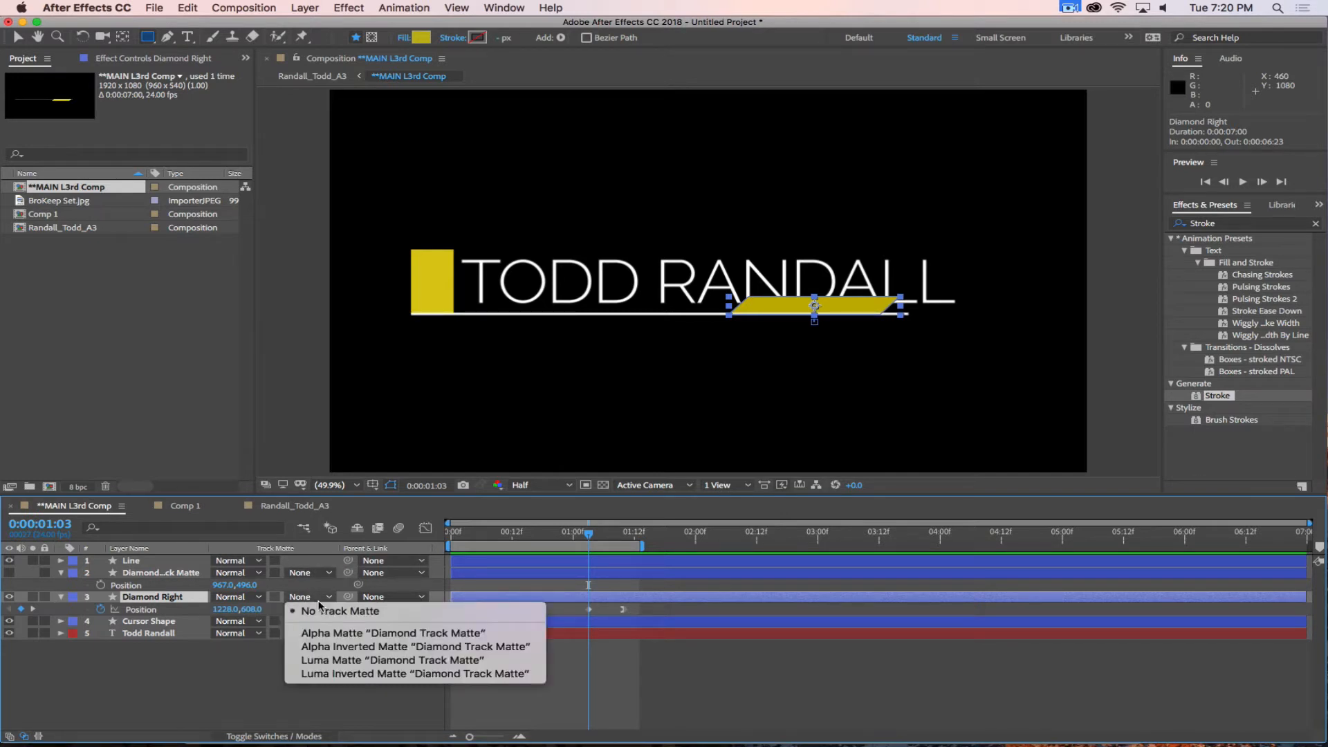
{"action": "left_click", "coordinate": [330, 661]}
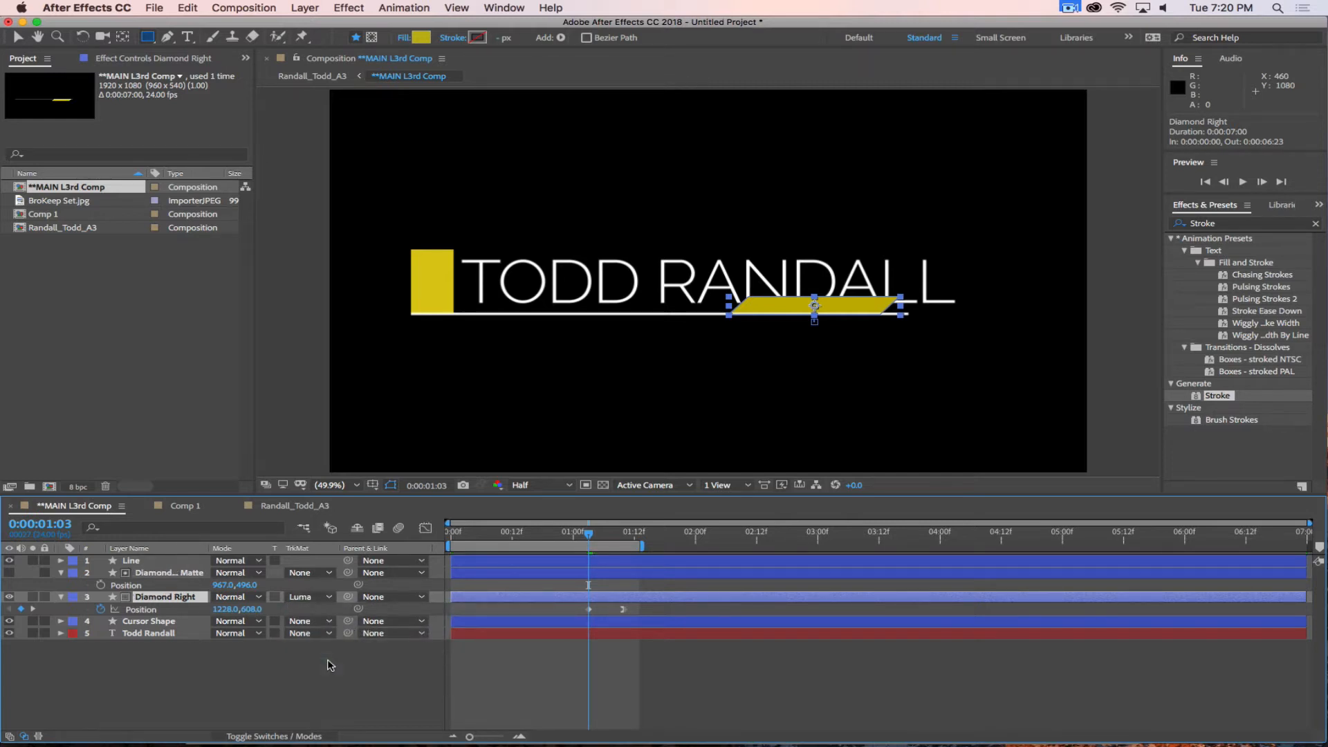
{"action": "left_click", "coordinate": [308, 598]}
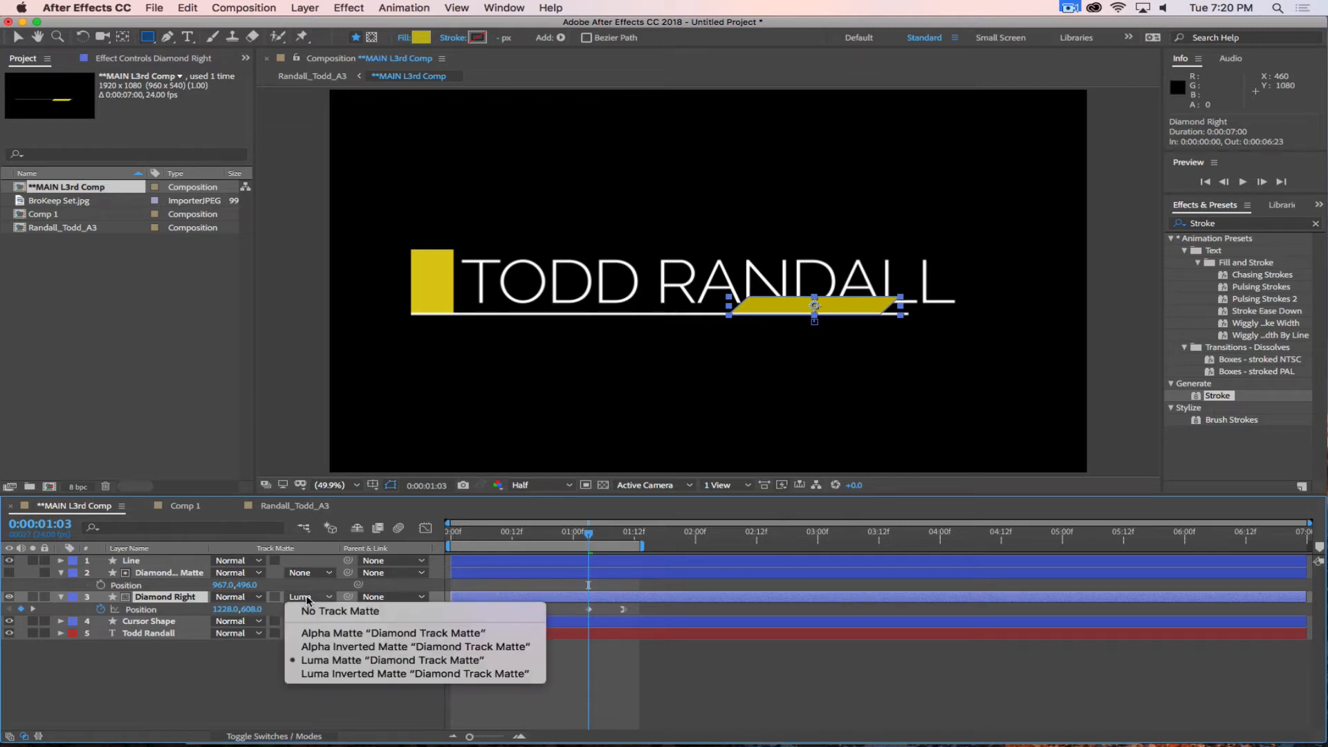
{"action": "left_click", "coordinate": [324, 675]}
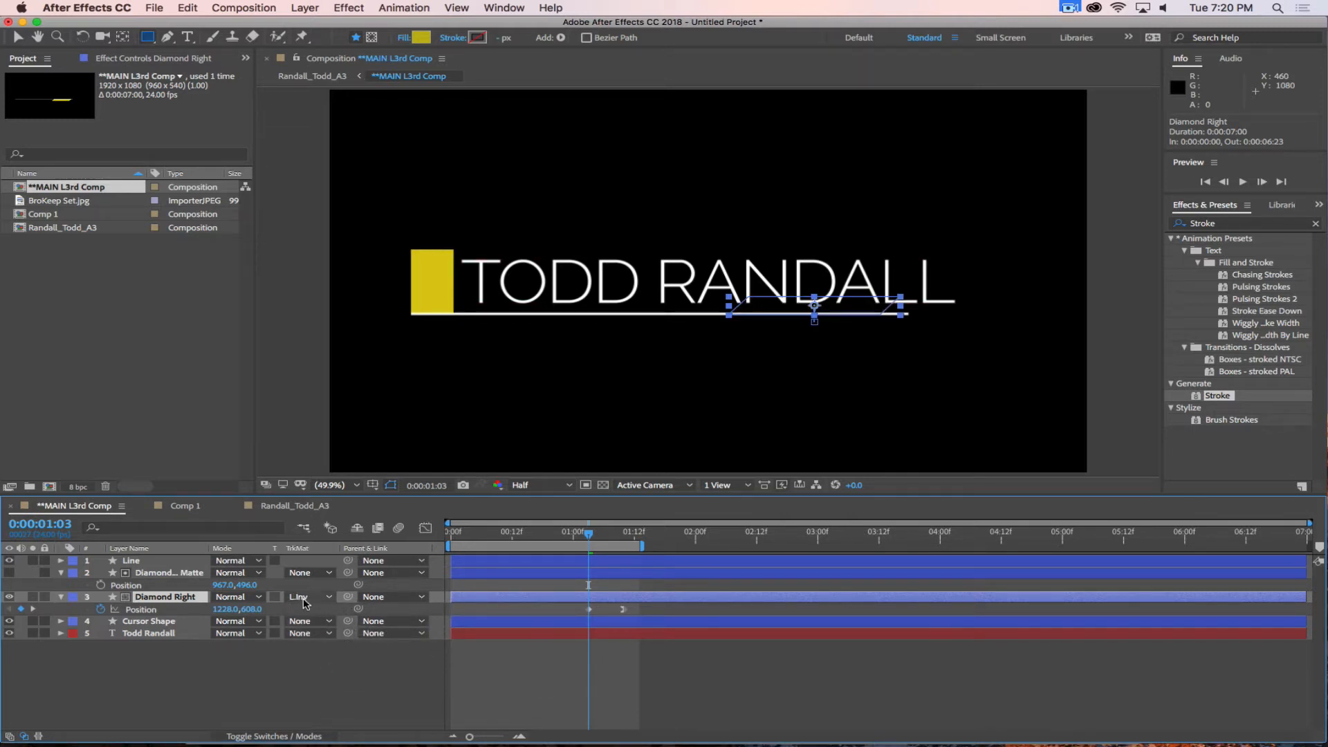
{"action": "left_click_drag", "start_coordinate": [590, 536], "coordinate": [629, 564]}
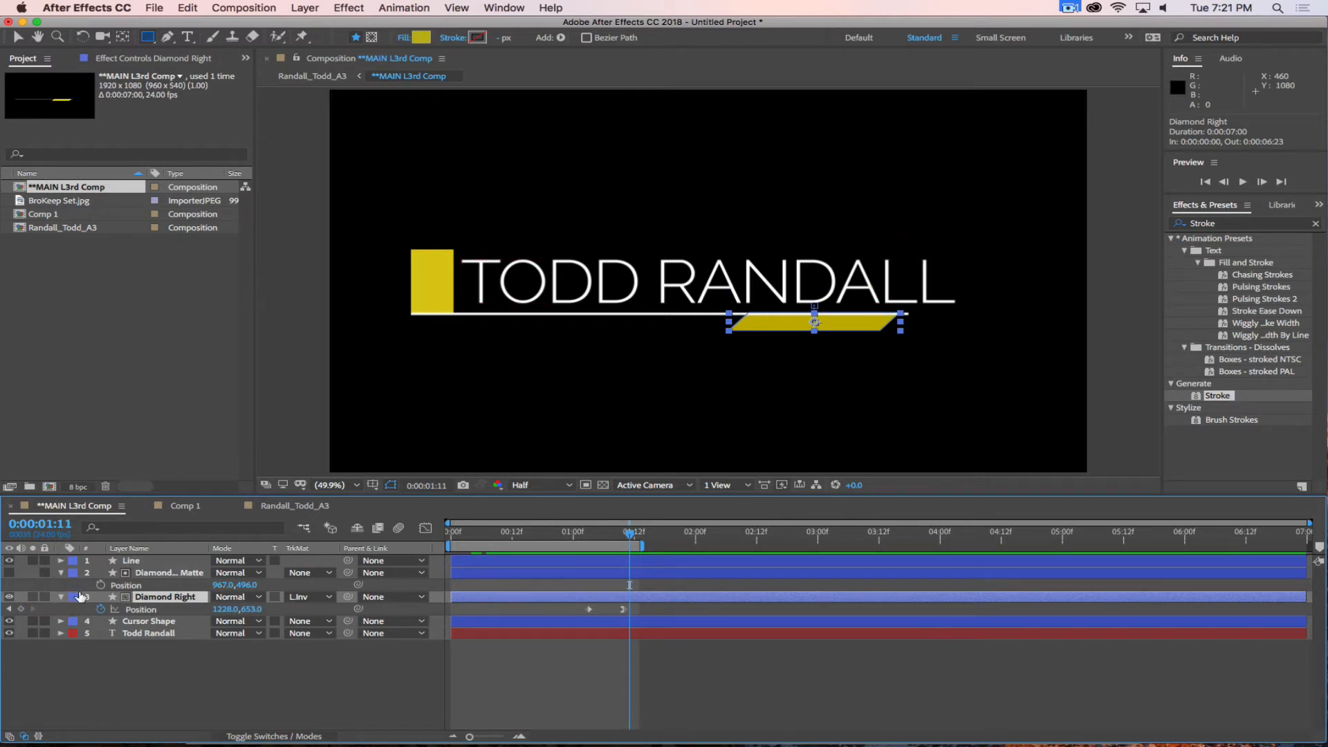
Undo the track matte assignment on Diamond Right and move the current time to 0:00:01:12.
{"action": "key", "text": "super+z"}
{"action": "key", "text": "super+z"}
{"action": "key", "text": "super+z"}
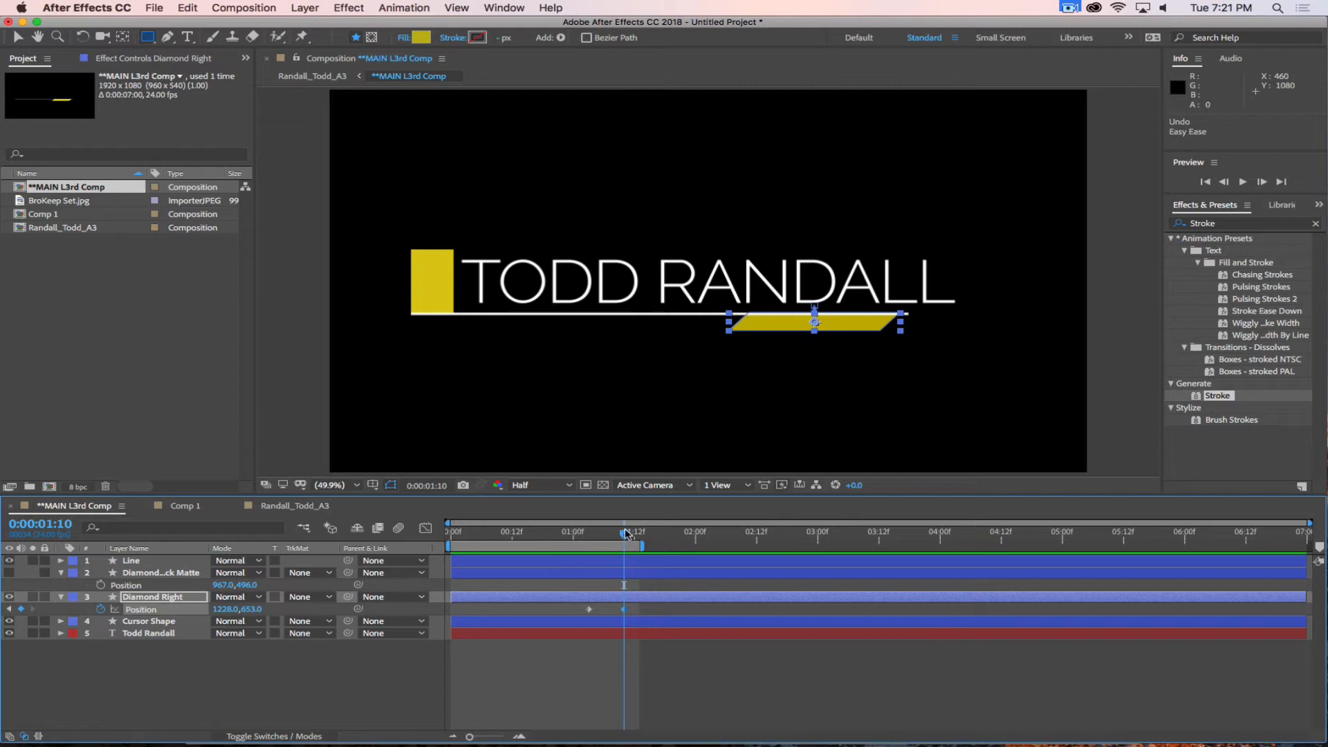
{"action": "mouse_move", "coordinate": [624, 537]}
{"action": "left_mouse_down"}
{"action": "mouse_move", "coordinate": [547, 537]}
{"action": "mouse_move", "coordinate": [634, 538]}
{"action": "left_mouse_up"}
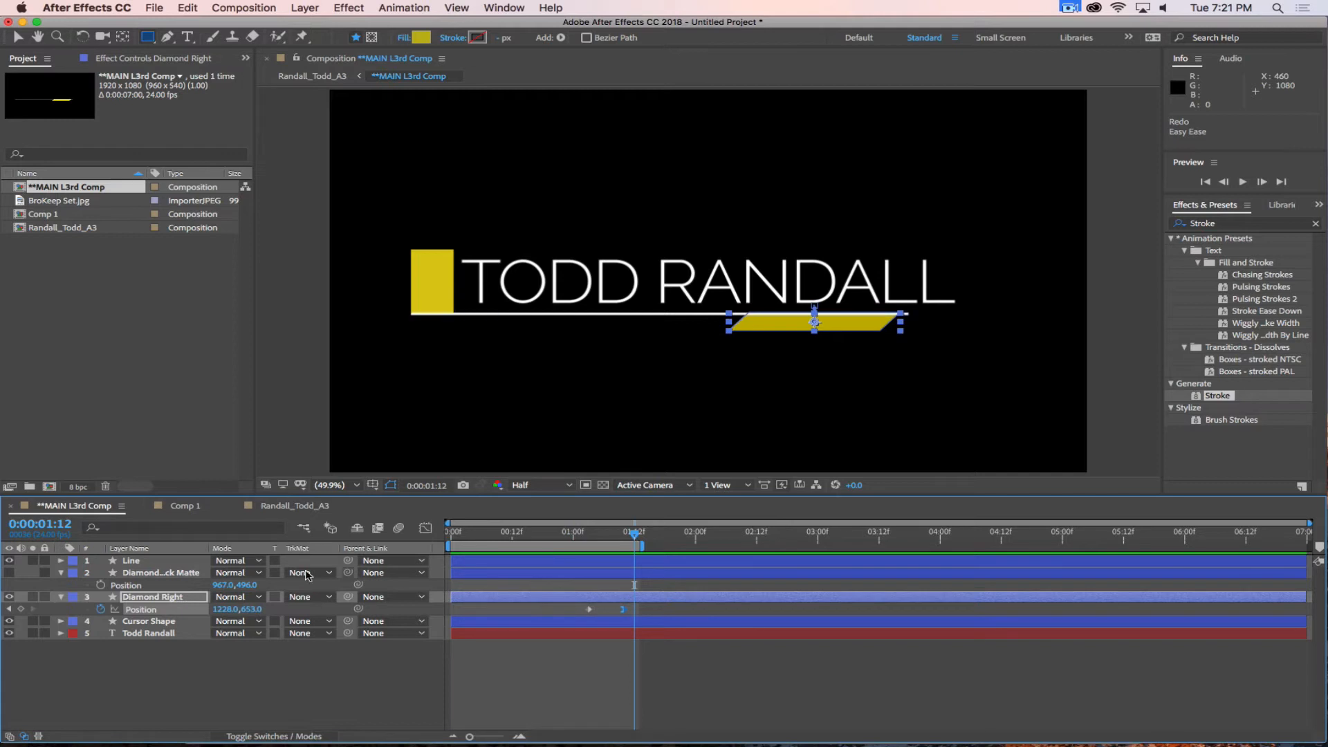
Show the Diamond Track Matte layer, widen the layer name column and set the current time to 0:00:01:14.
{"action": "left_click", "coordinate": [9, 573]}
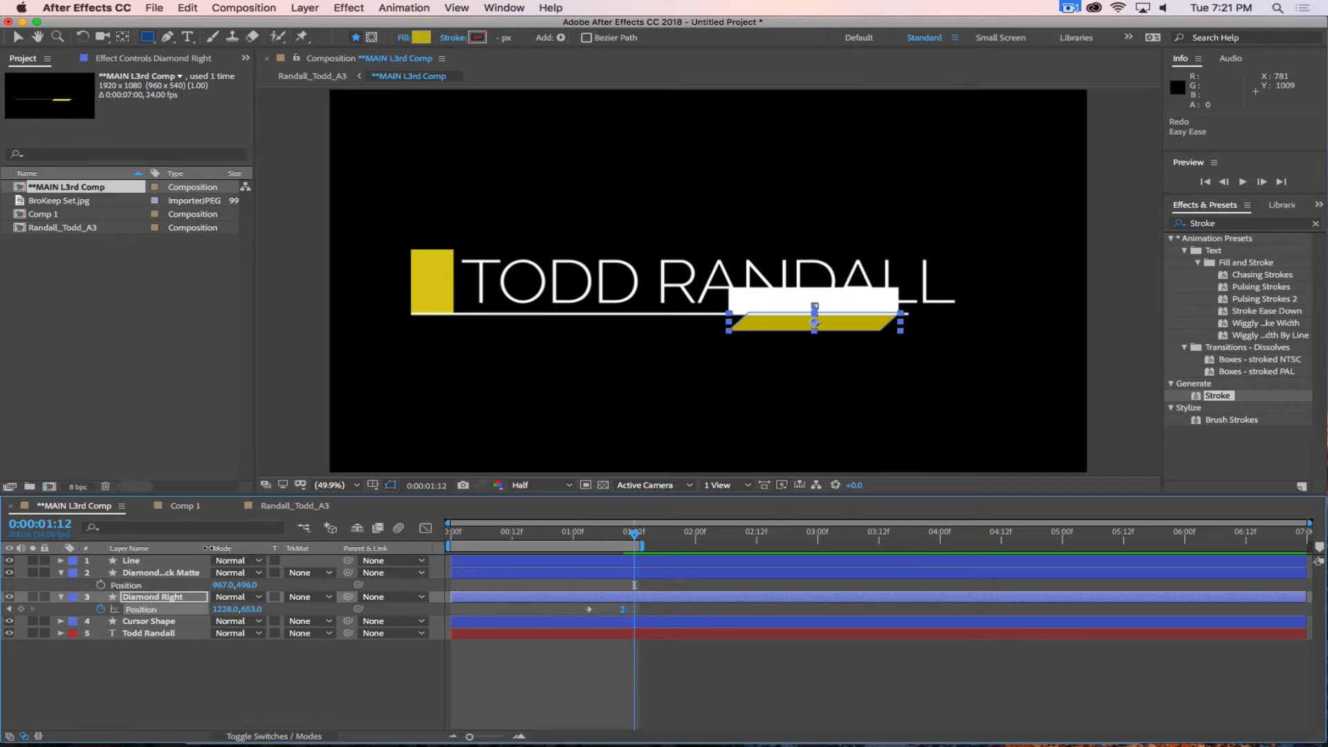
{"action": "left_click_drag", "start_coordinate": [207, 548], "coordinate": [254, 552]}
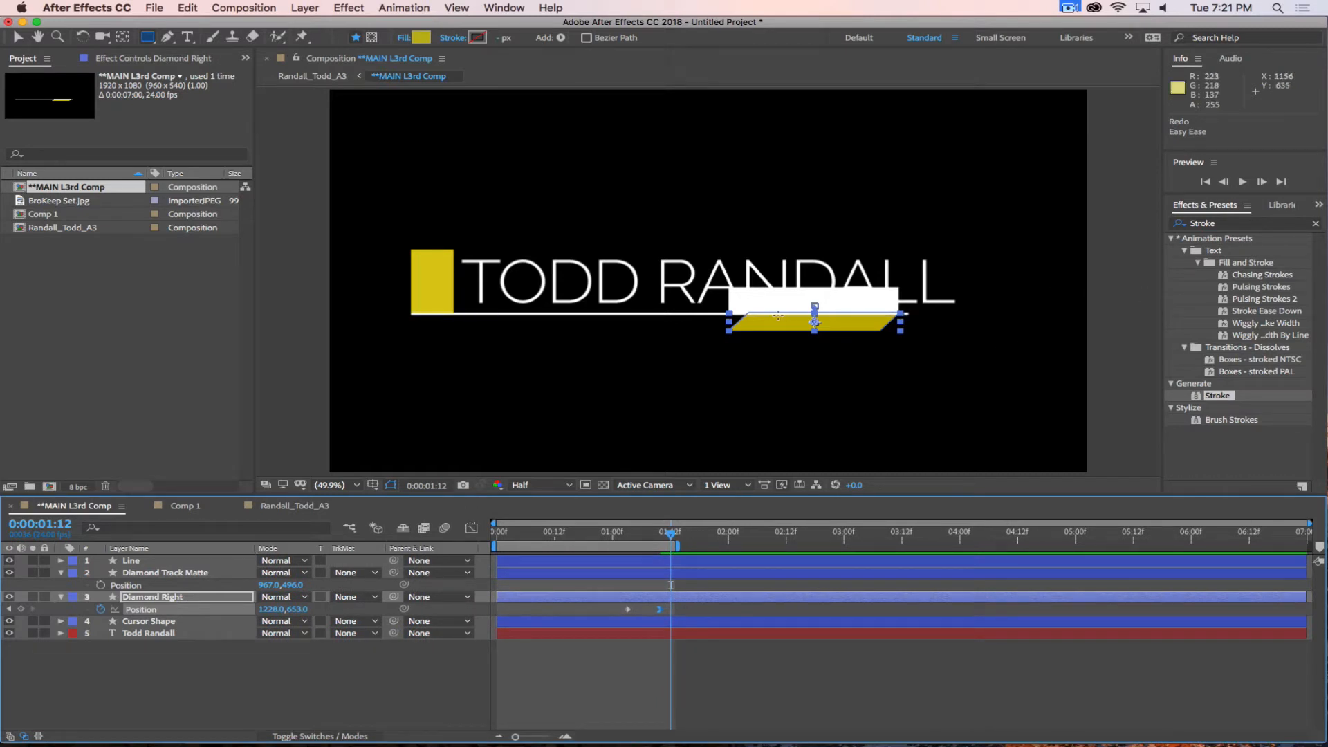
{"action": "key", "text": "period"}
{"action": "key", "text": "period"}
{"action": "key", "text": "period"}
{"action": "key", "text": "space"}
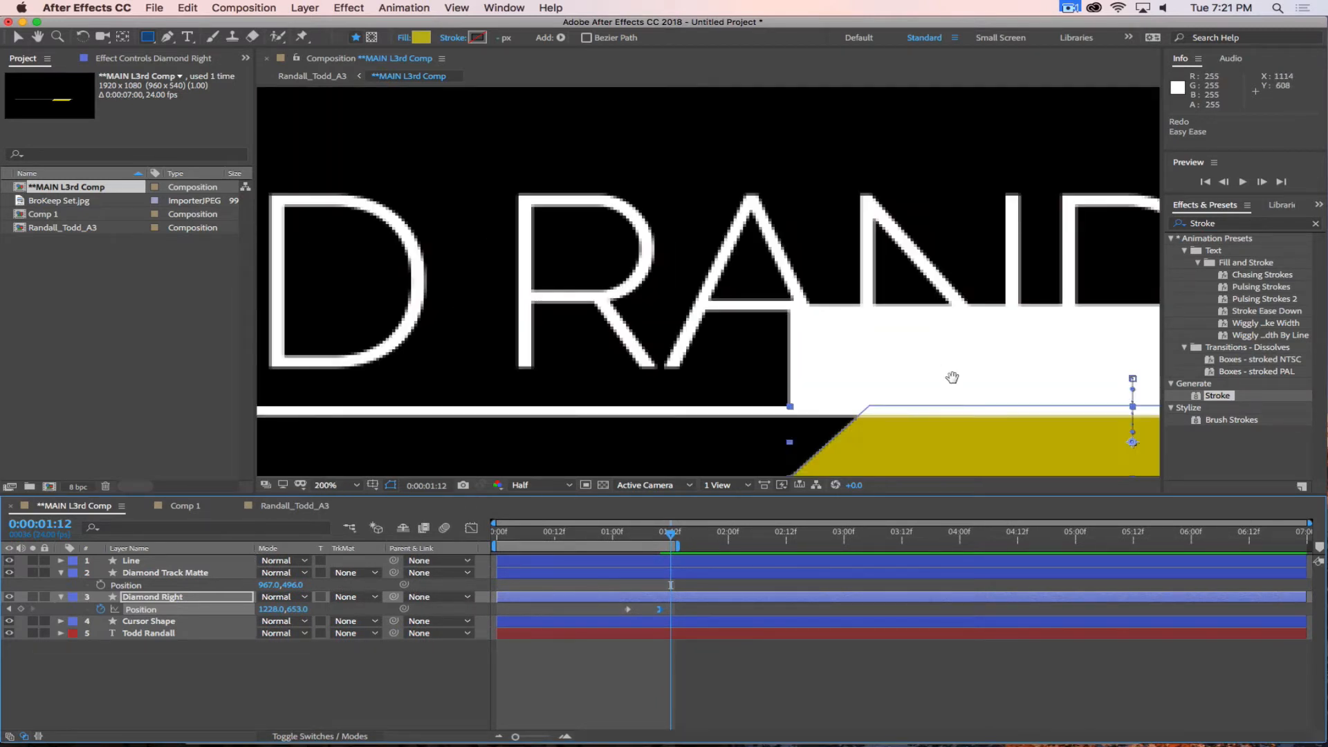
{"action": "left_click_drag", "start_coordinate": [952, 376], "coordinate": [577, 197]}
{"action": "key", "text": "q"}
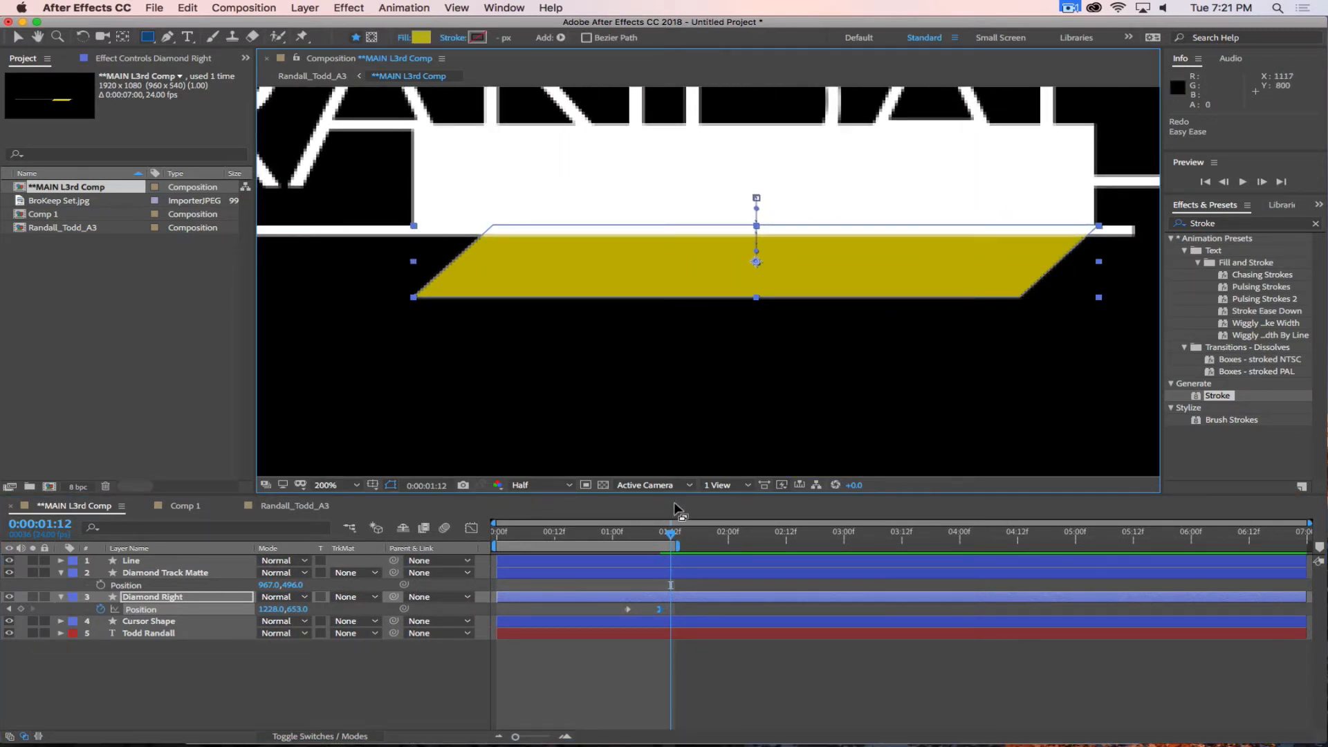
{"action": "mouse_move", "coordinate": [660, 531]}
{"action": "left_mouse_down"}
{"action": "mouse_move", "coordinate": [607, 533]}
{"action": "mouse_move", "coordinate": [680, 533]}
{"action": "left_mouse_up"}
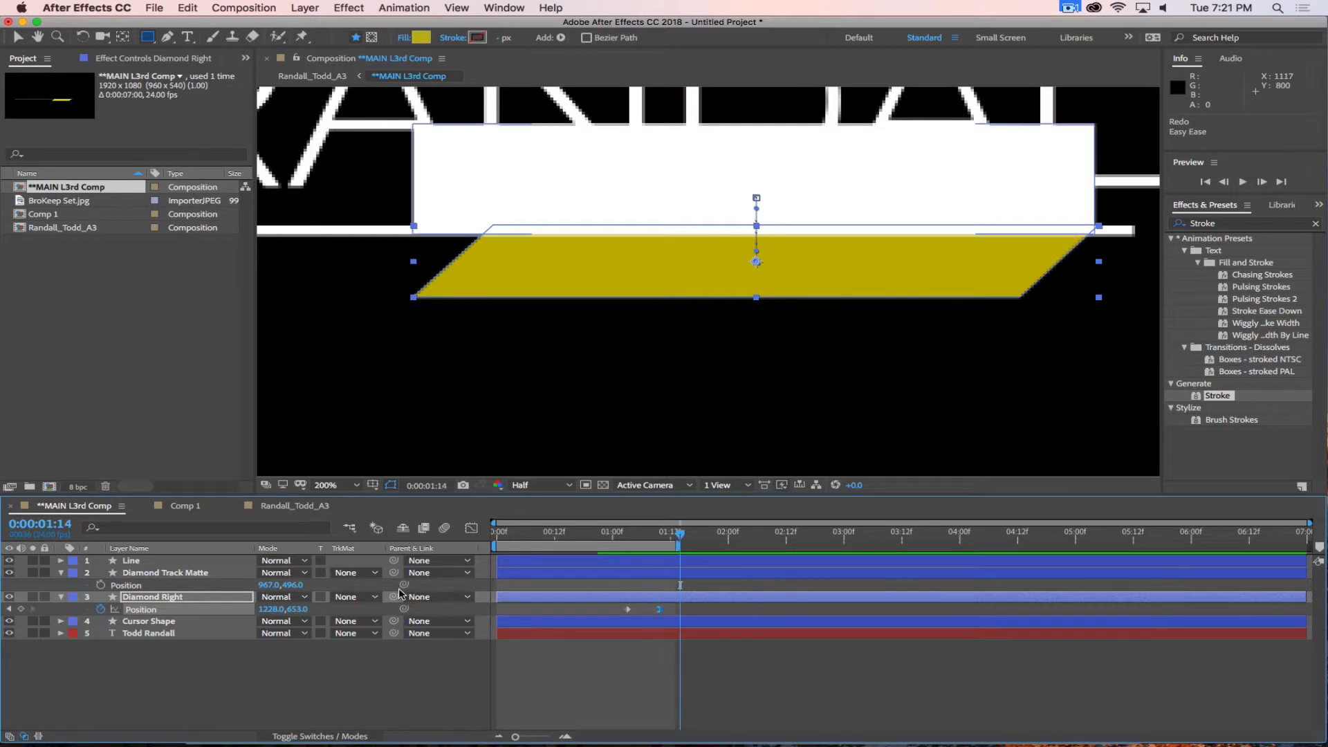
Add a scale keyframe to Diamond Right at 0:00:01:14, try enlarging it to 55%, and undo the enlargement.
{"action": "left_click", "coordinate": [191, 599]}
{"action": "key", "text": "s"}
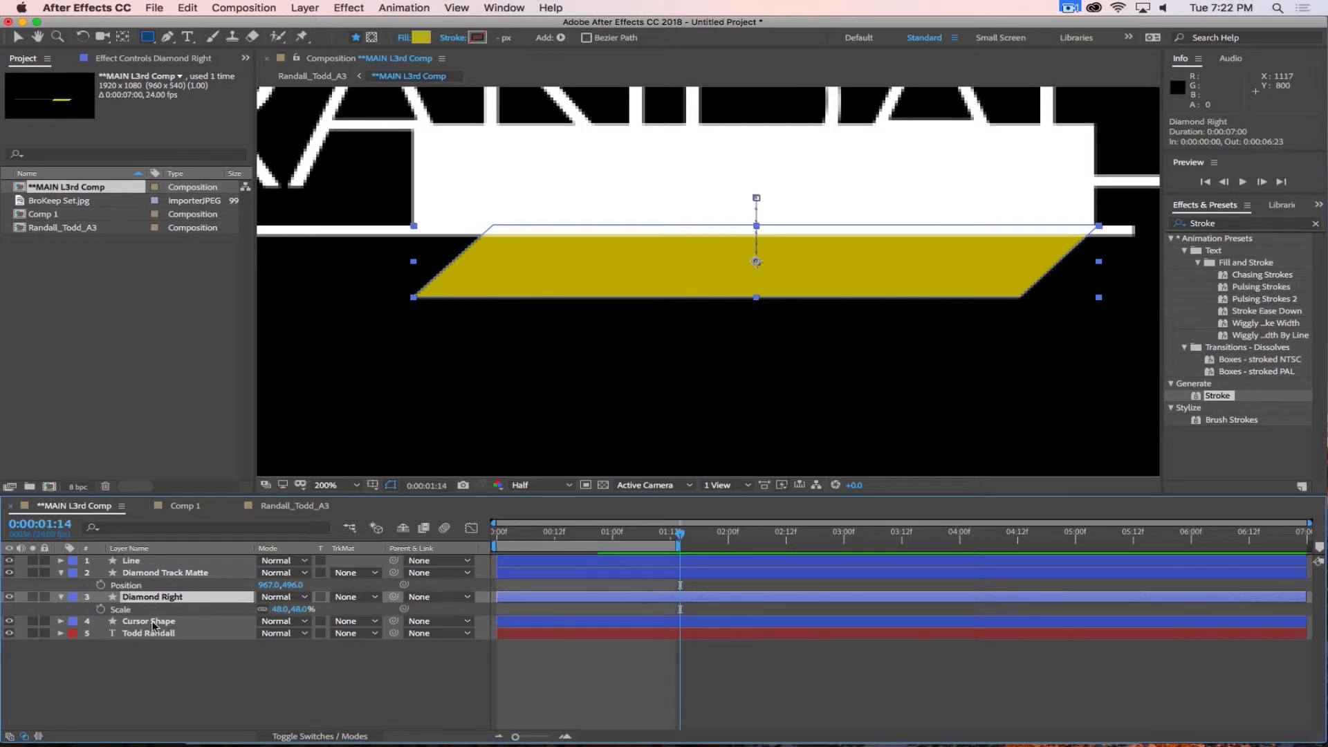
{"action": "left_click", "coordinate": [101, 609]}
{"action": "left_click_drag", "start_coordinate": [275, 609], "coordinate": [279, 608]}
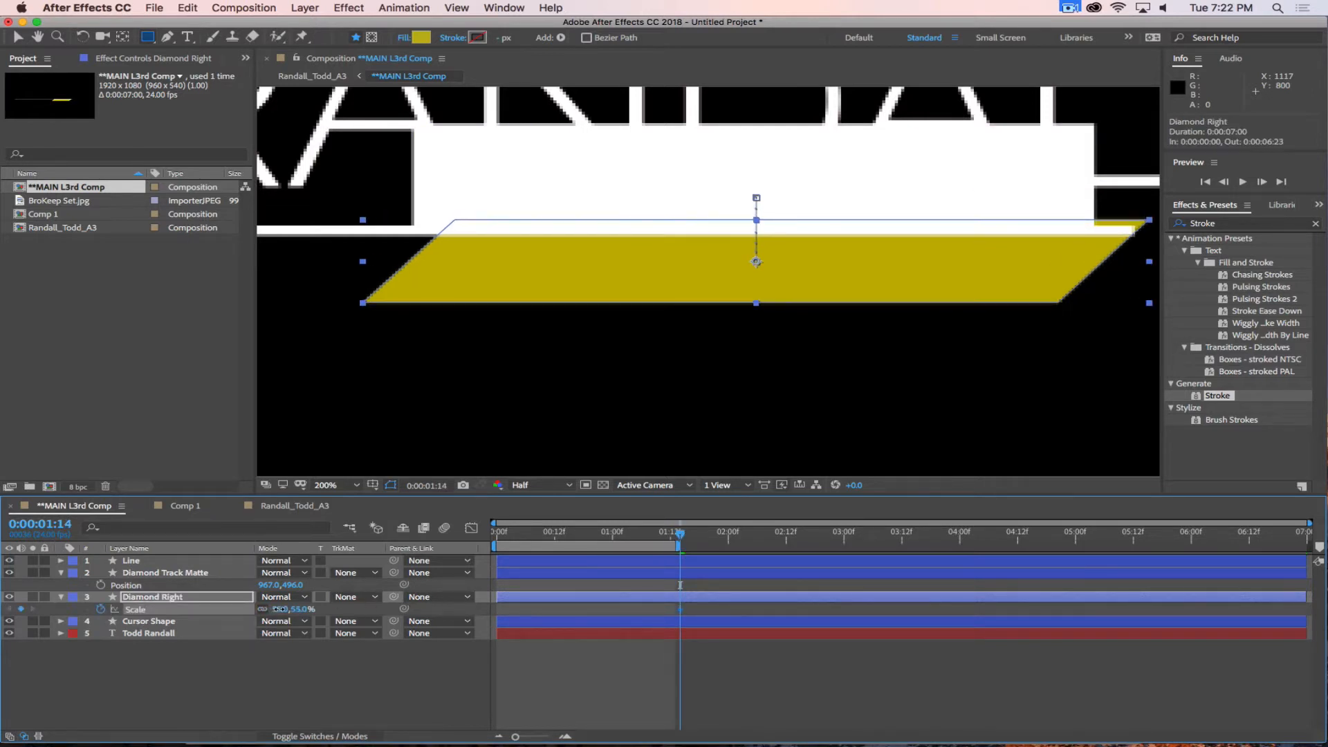
{"action": "key", "text": "super+z"}
Add a scale keyframe to Diamond Track Matte at 0:00:01:14, try changing its scale, and undo the change.
{"action": "left_click", "coordinate": [200, 572]}
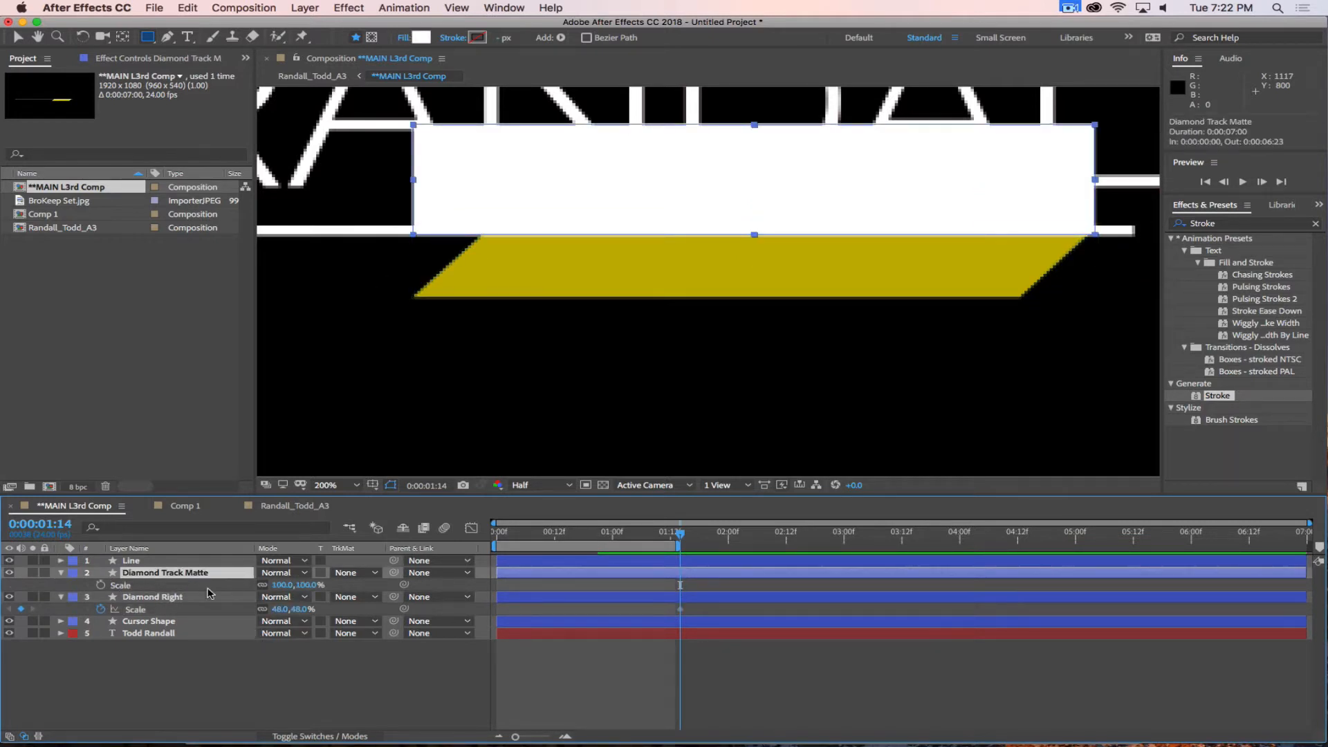
{"action": "key", "text": "alt+shift+s"}
{"action": "left_click_drag", "start_coordinate": [281, 586], "coordinate": [280, 587]}
{"action": "key", "text": "super+z"}
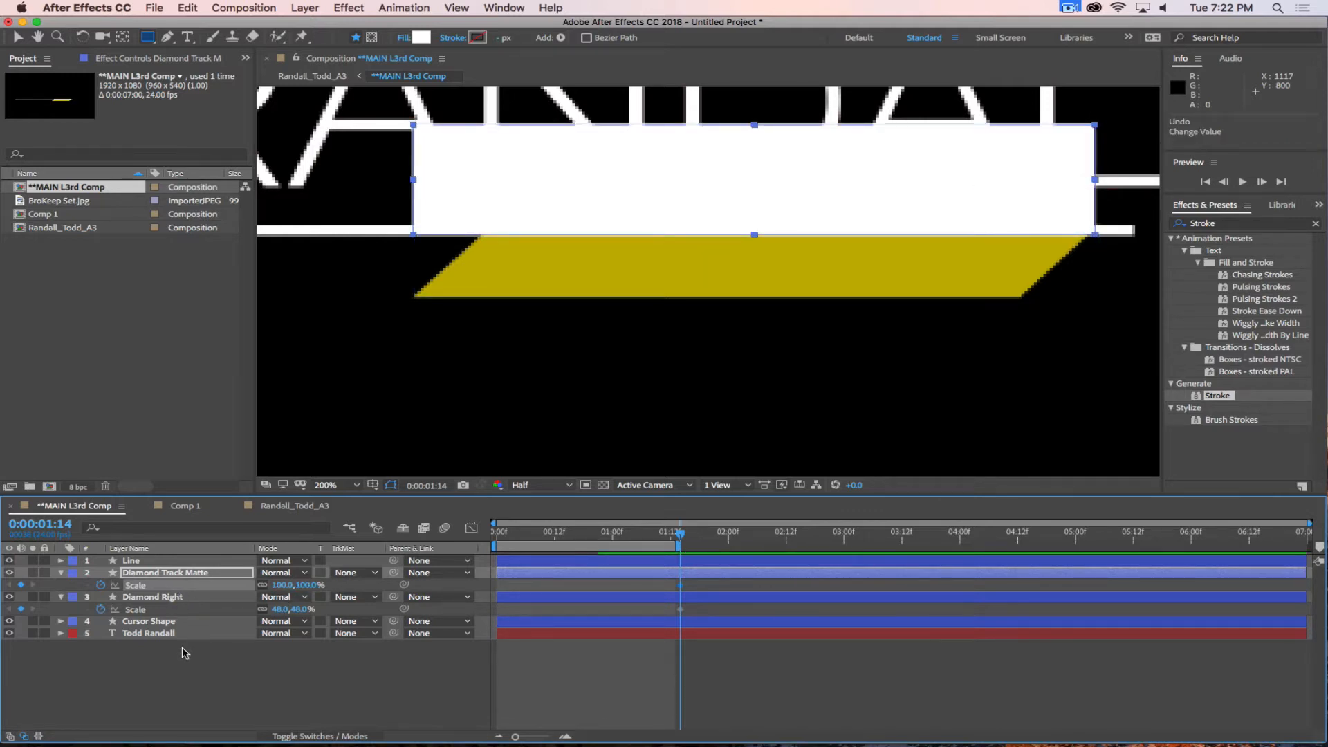
Center the Diamond Track Matte's anchor point and widen the layer to a scale of 107, 100%.
{"action": "left_click", "coordinate": [122, 36]}
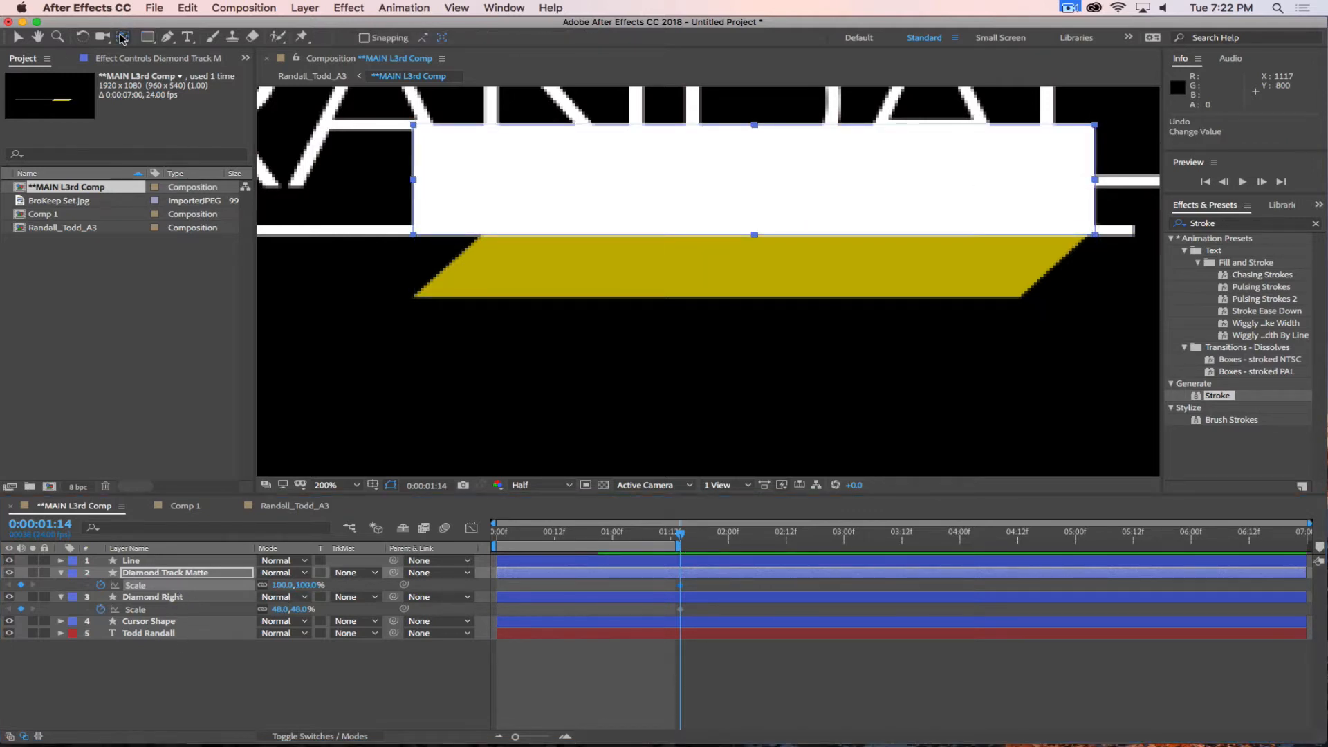
{"action": "left_click_drag", "start_coordinate": [283, 586], "coordinate": [284, 584]}
{"action": "key", "text": "super+z"}
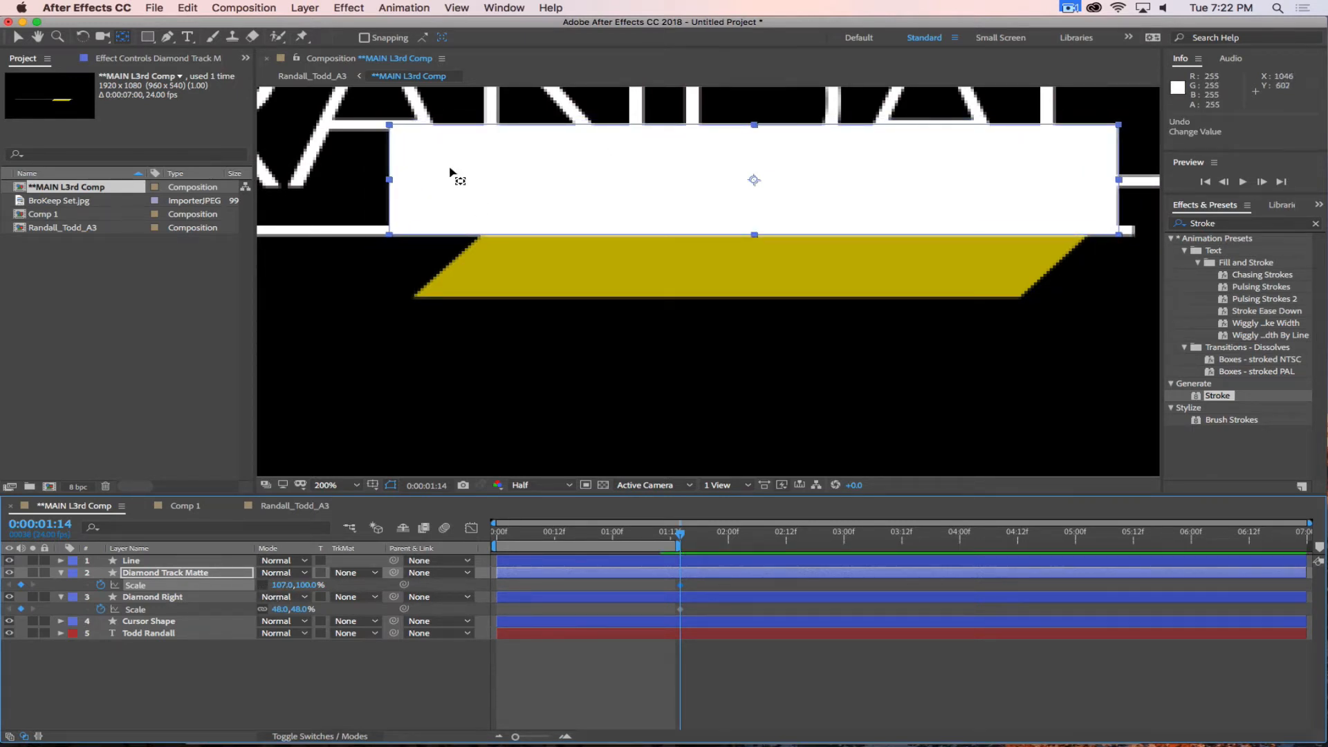
{"action": "left_click", "coordinate": [232, 686]}
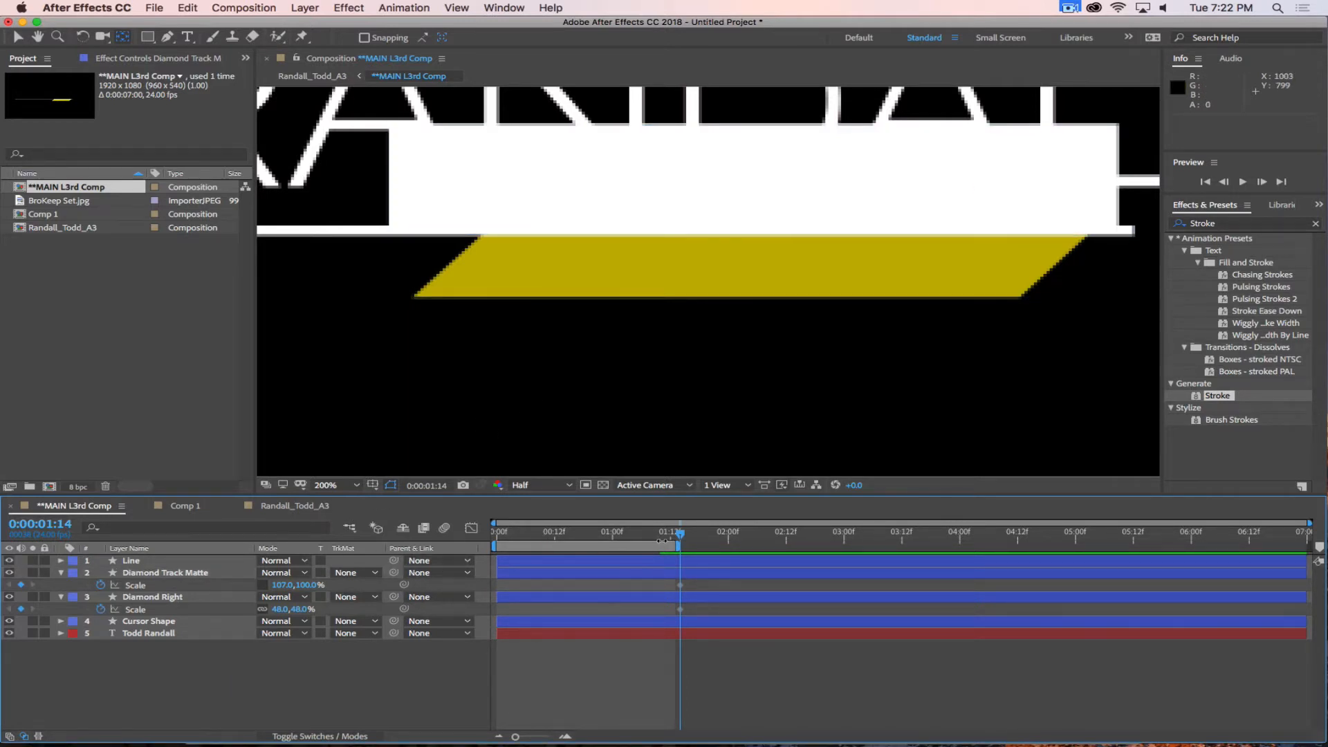
Set Diamond Right's track matte to Luma Inverted Matte "Diamond Track Matte" with the current time at 0:00:01:11.
{"action": "mouse_move", "coordinate": [679, 538]}
{"action": "left_mouse_down"}
{"action": "mouse_move", "coordinate": [585, 536]}
{"action": "mouse_move", "coordinate": [666, 537]}
{"action": "left_mouse_up"}
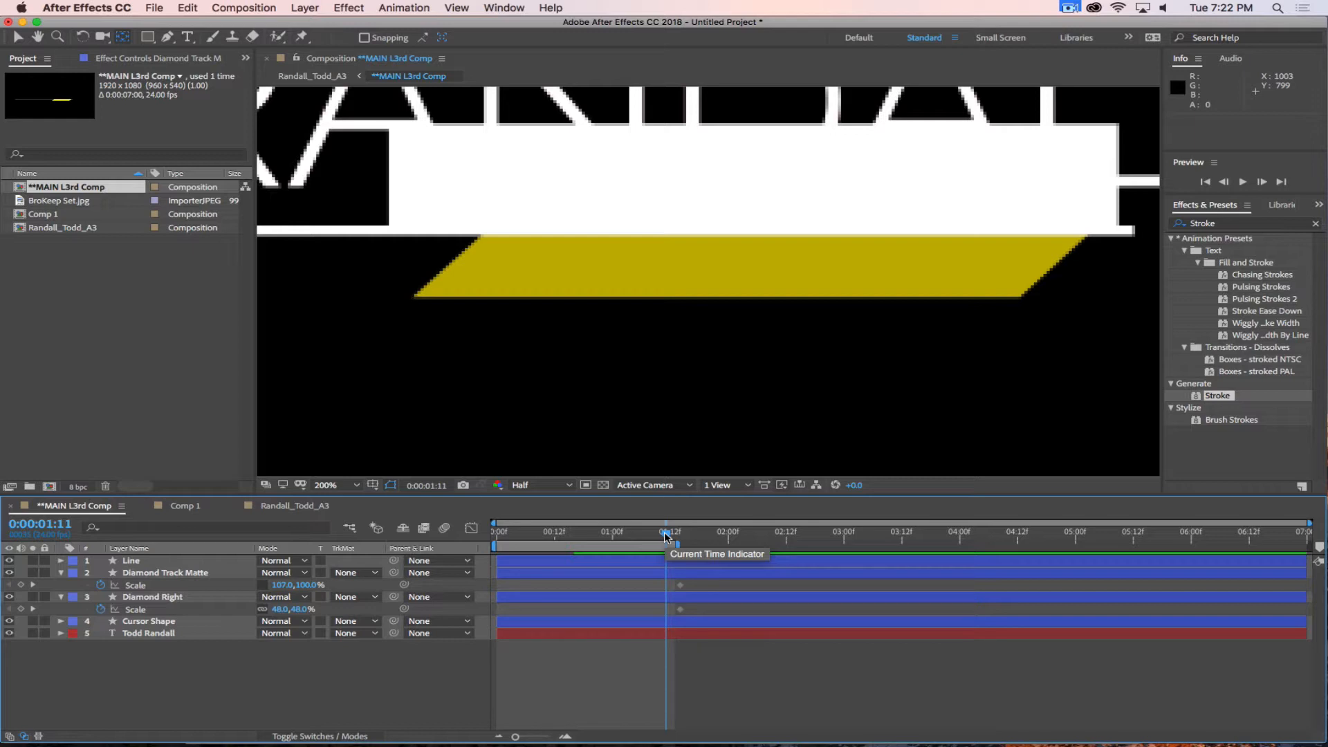
{"action": "left_click", "coordinate": [116, 599]}
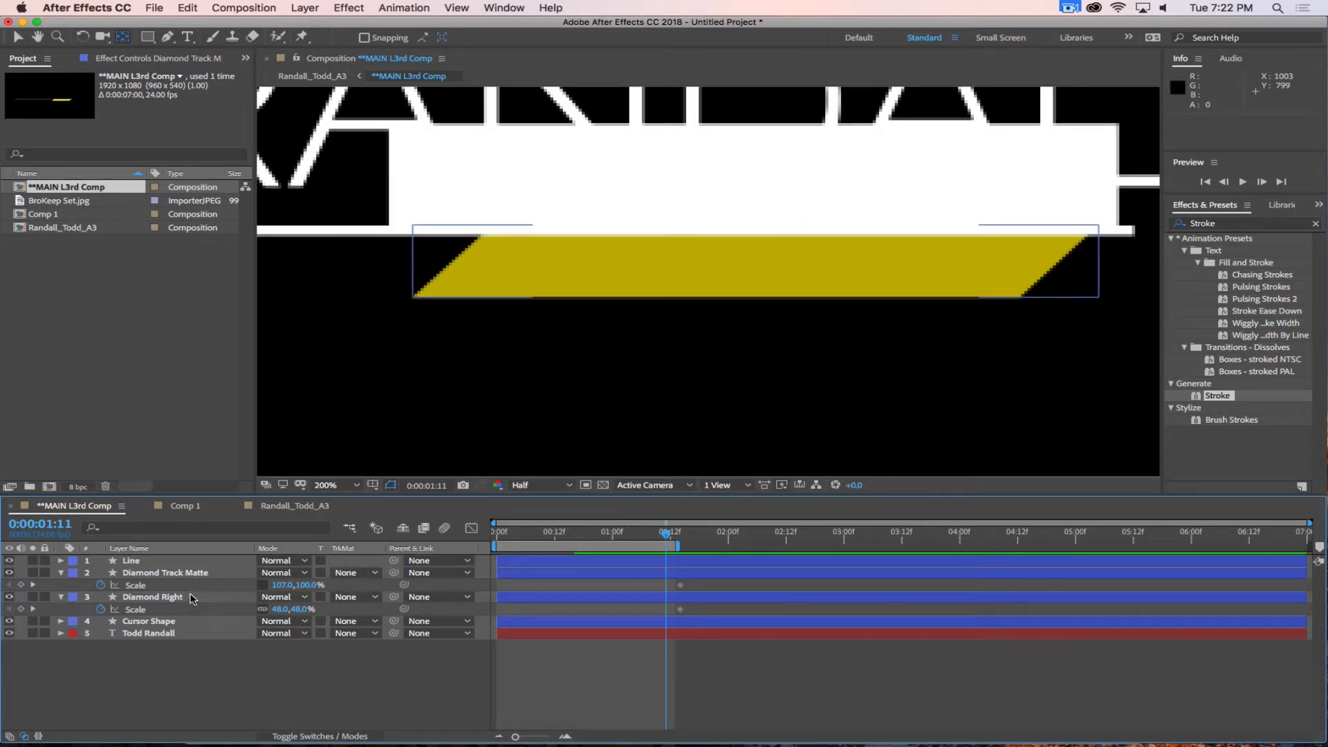
{"action": "left_click", "coordinate": [122, 599]}
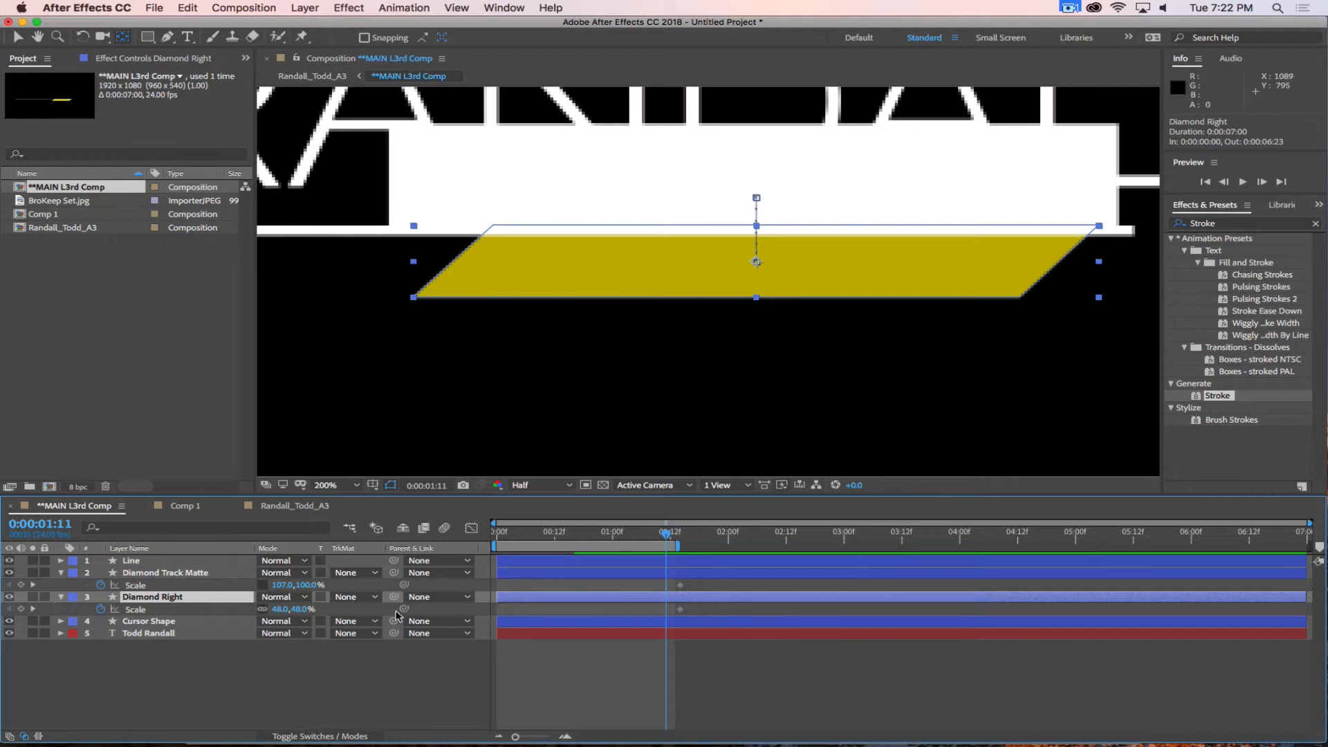
{"action": "left_click", "coordinate": [351, 597]}
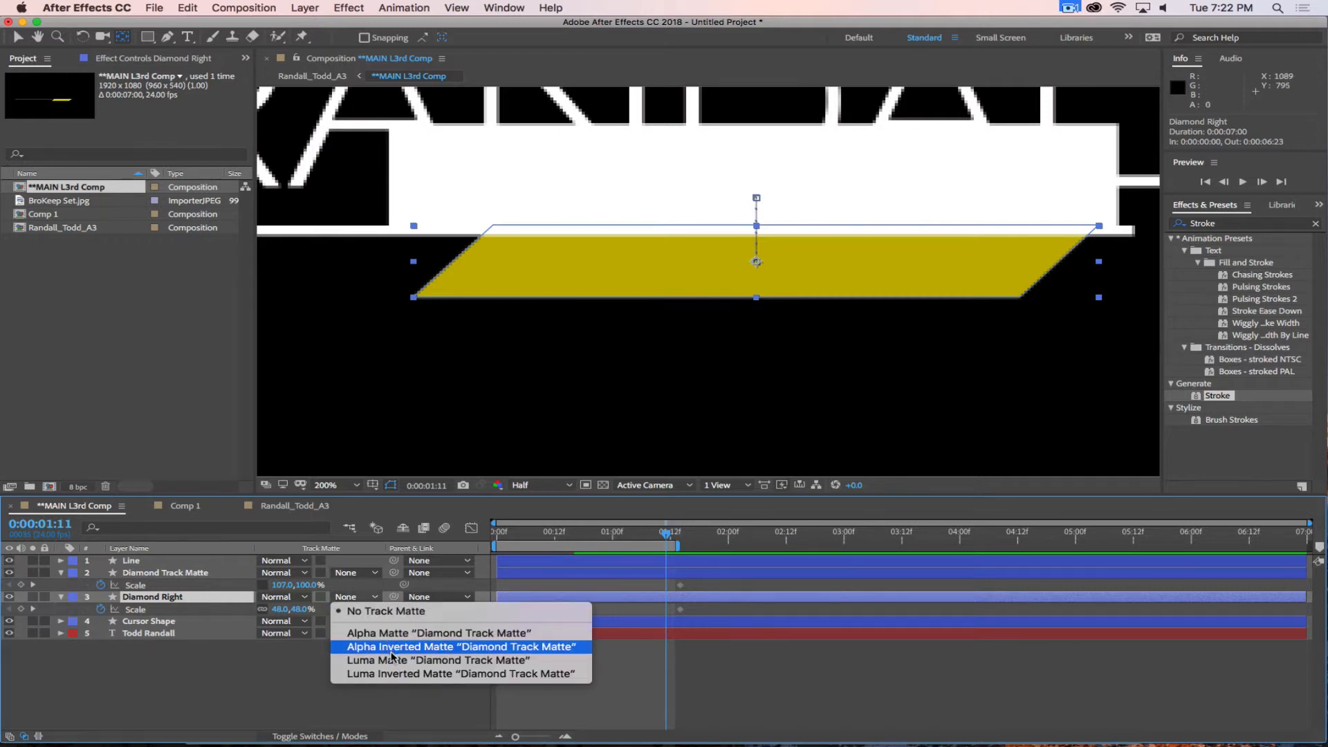
{"action": "left_click", "coordinate": [418, 674]}
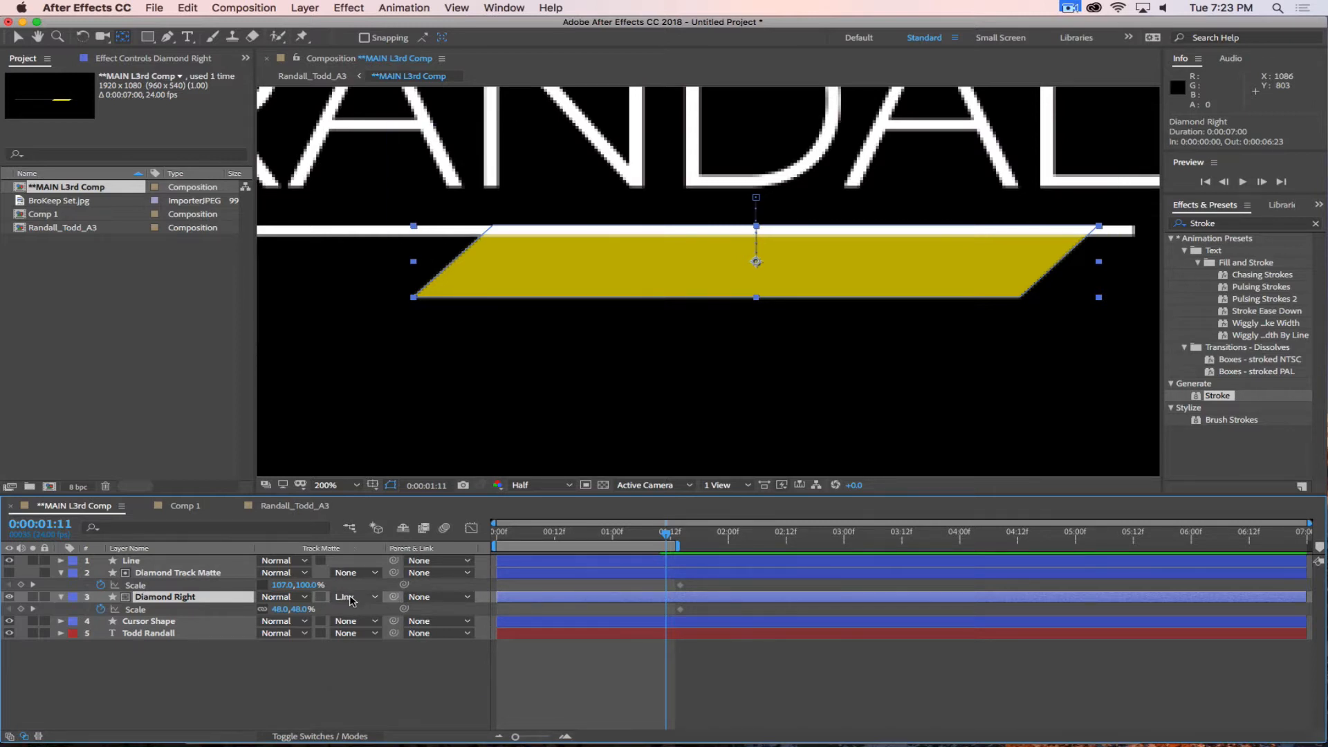
{"action": "left_click", "coordinate": [351, 597]}
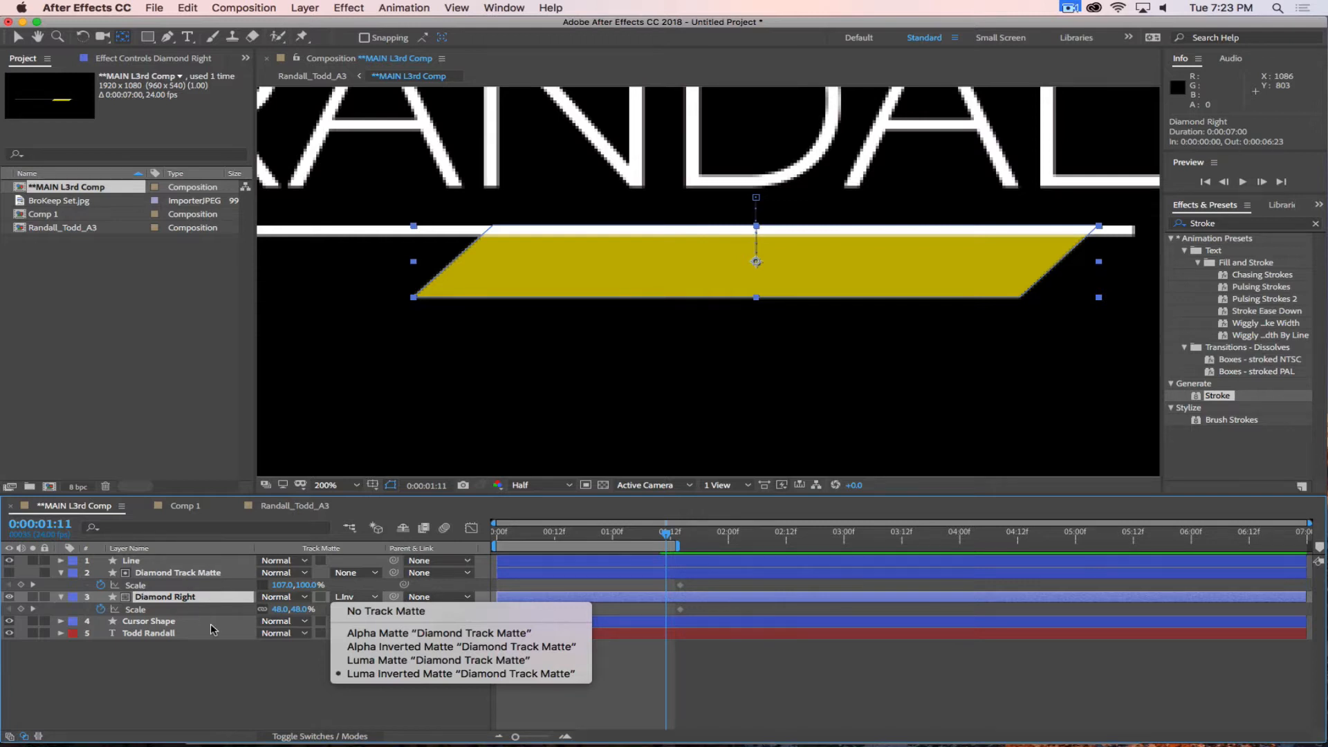
{"action": "left_click", "coordinate": [215, 673]}
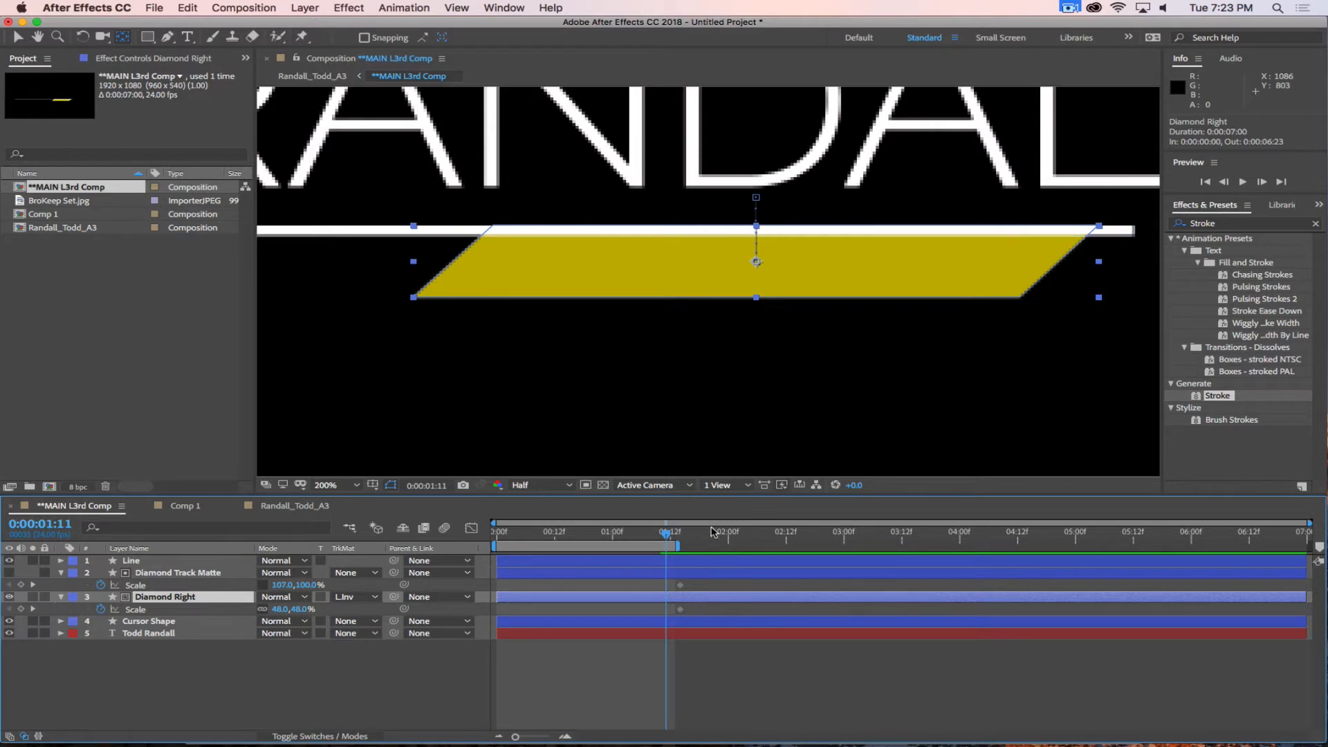
Scrub through the diamond's reveal from about 0:00:01:07 to 0:00:01:16 to check the matte.
{"action": "left_click", "coordinate": [655, 534]}
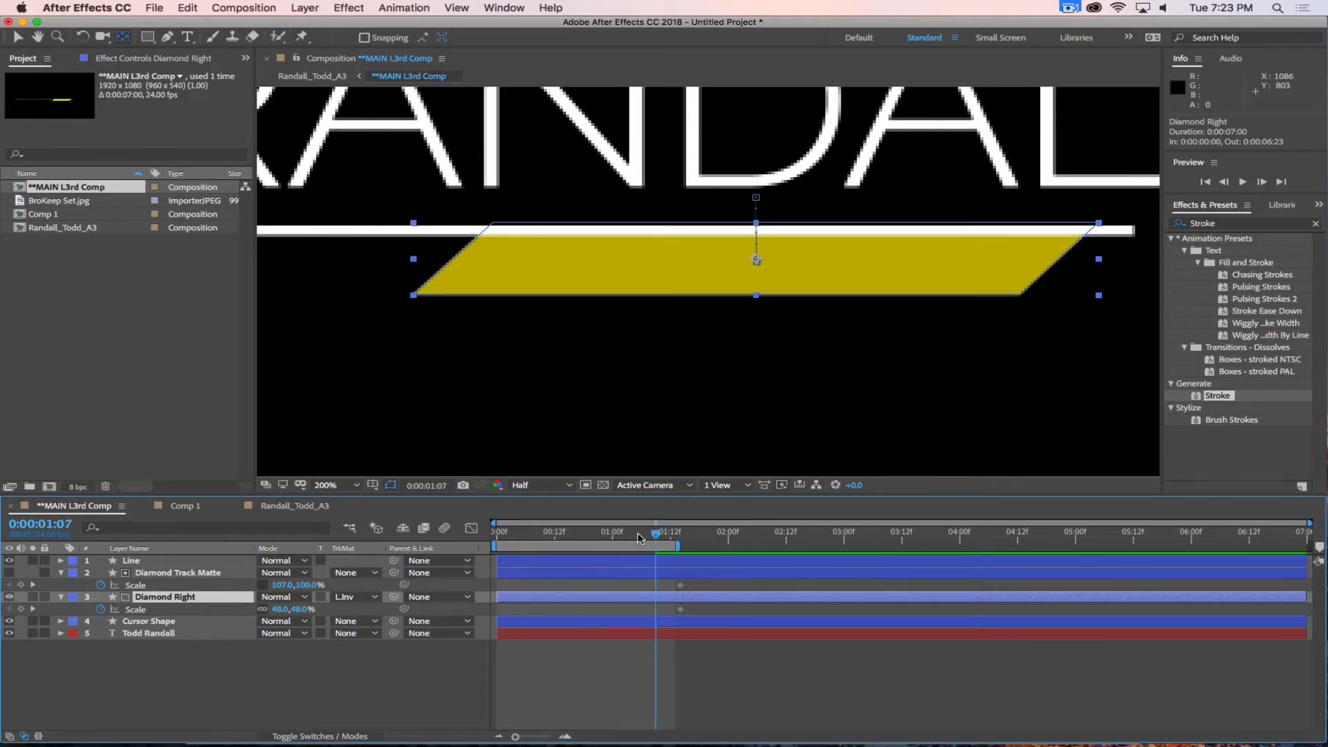
{"action": "left_click_drag", "start_coordinate": [638, 534], "coordinate": [692, 550]}
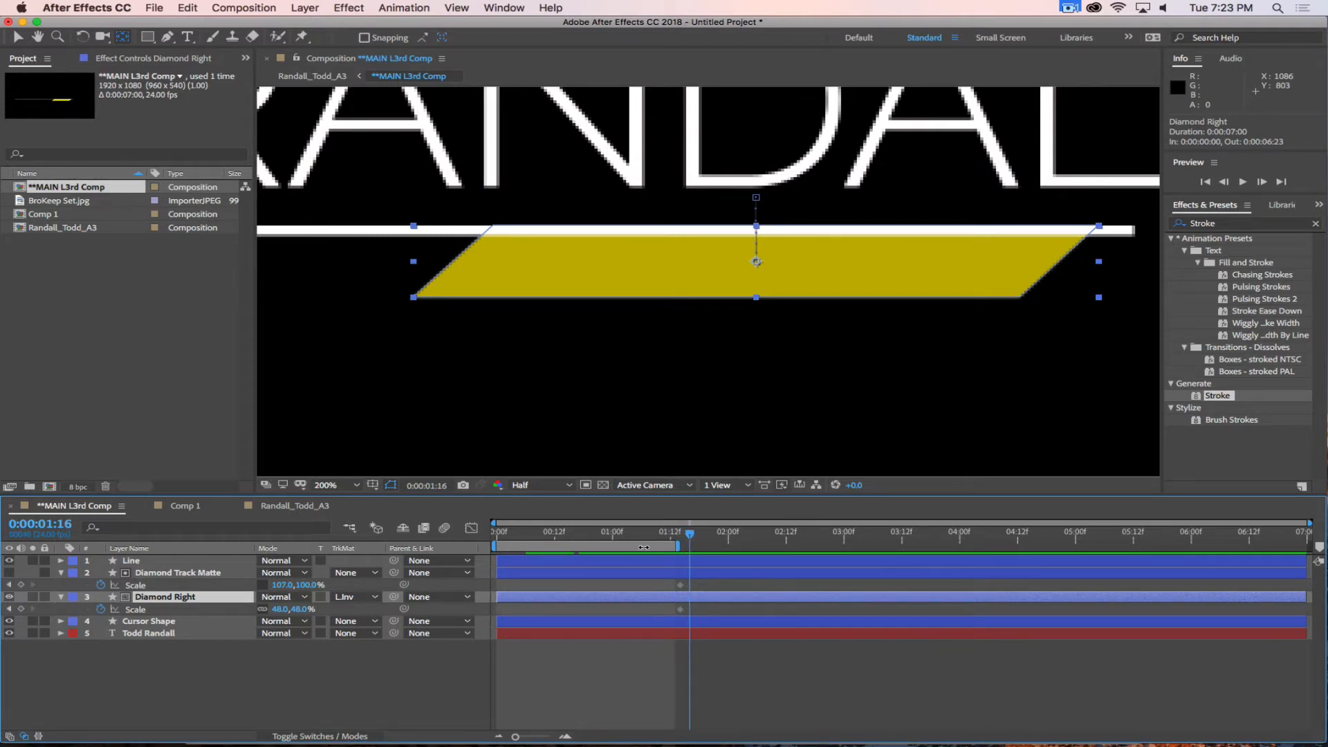
{"action": "left_click", "coordinate": [215, 593]}
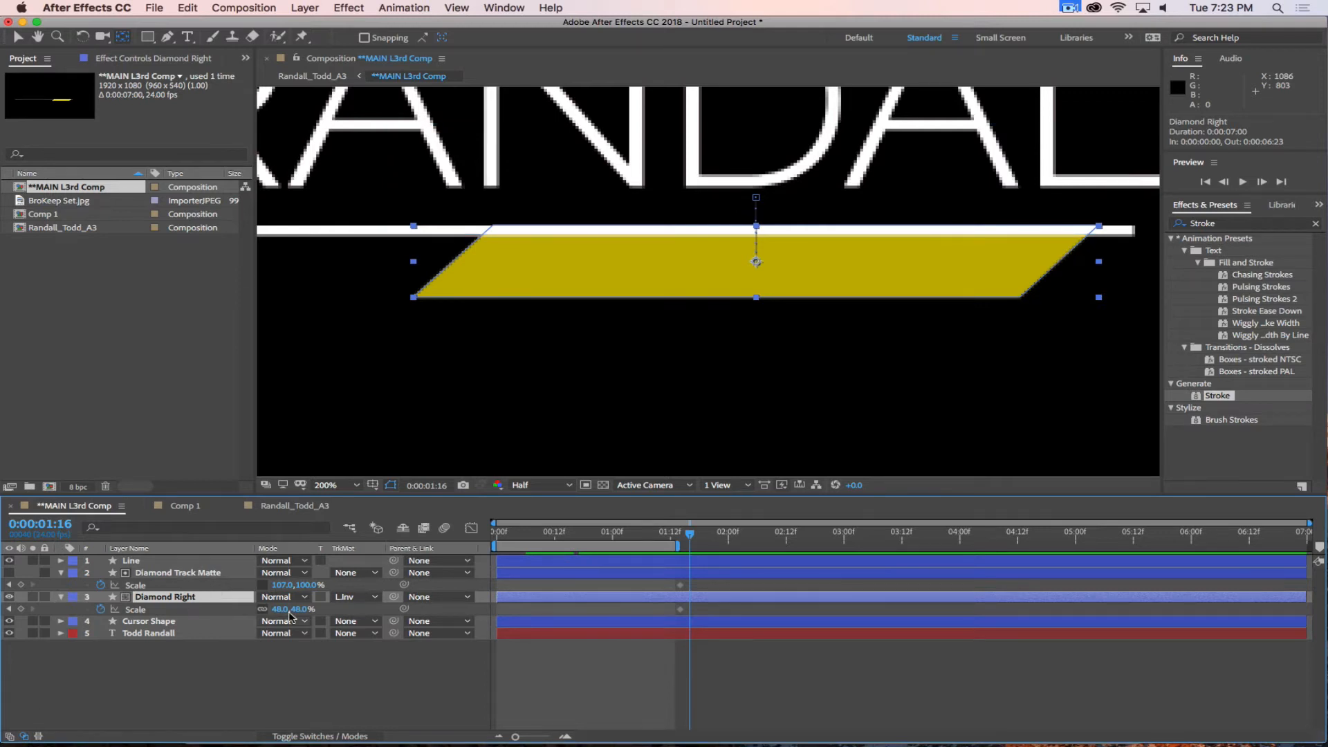
Toggle the timeline columns between layer switches and blending modes, ending with the modes and track matte columns shown.
{"action": "left_click", "coordinate": [305, 737]}
{"action": "left_click", "coordinate": [304, 737]}
{"action": "left_click", "coordinate": [327, 737]}
{"action": "left_click", "coordinate": [330, 738]}
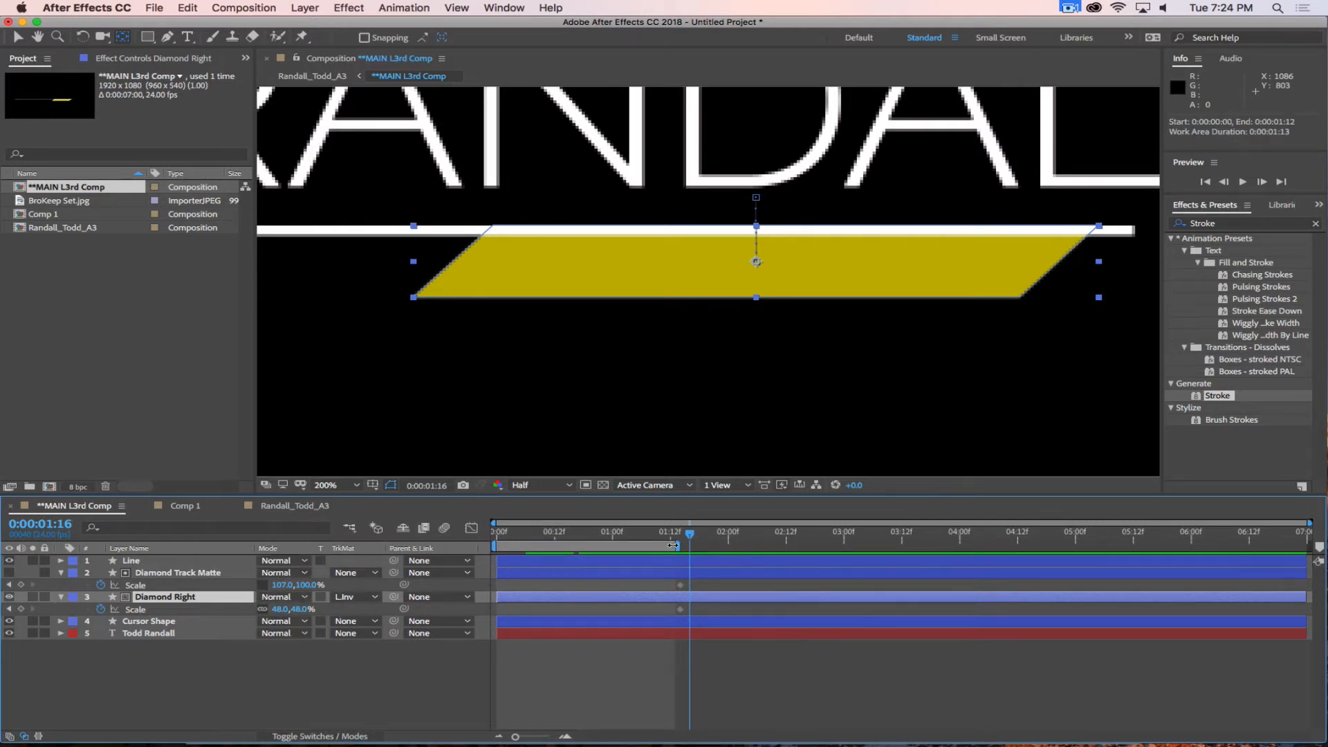
Extend the work area's end to 0:00:01:15 and preview the whole lower third animation from the start.
{"action": "left_click_drag", "start_coordinate": [671, 545], "coordinate": [449, 527]}
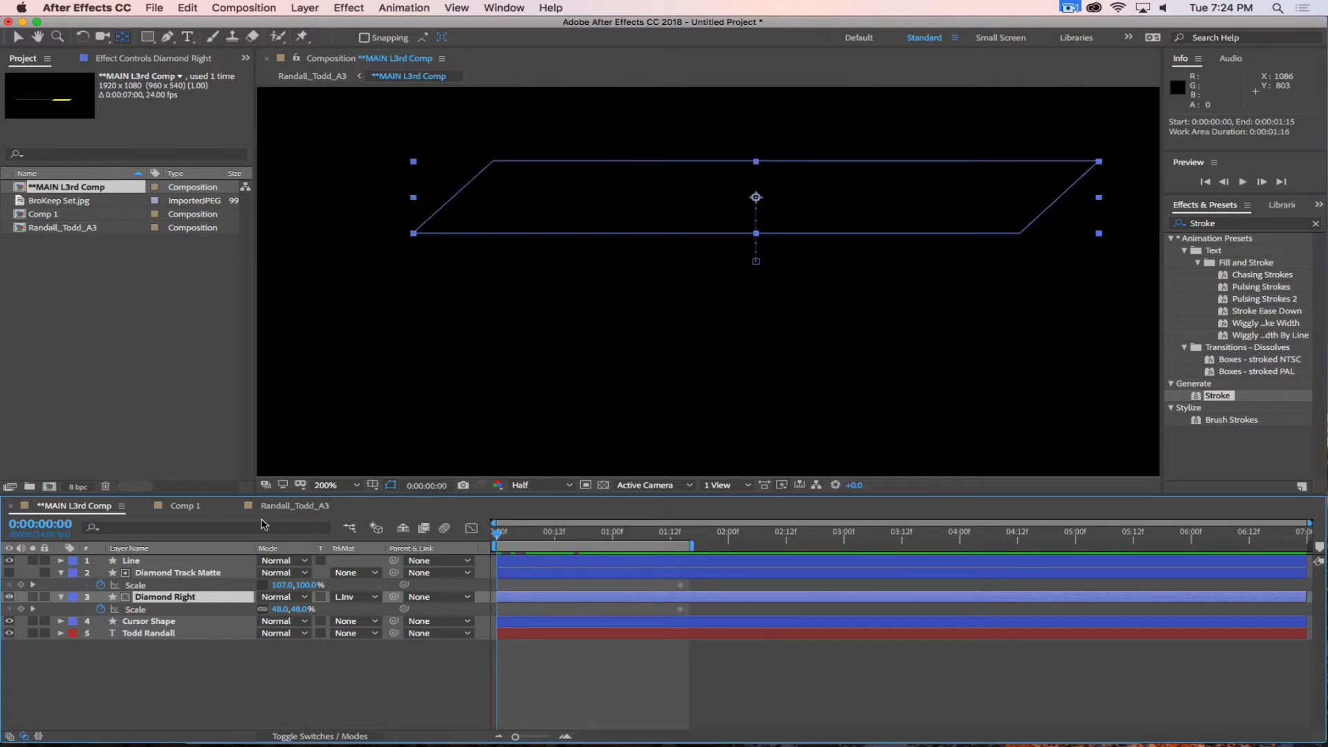
{"action": "left_click", "coordinate": [339, 485]}
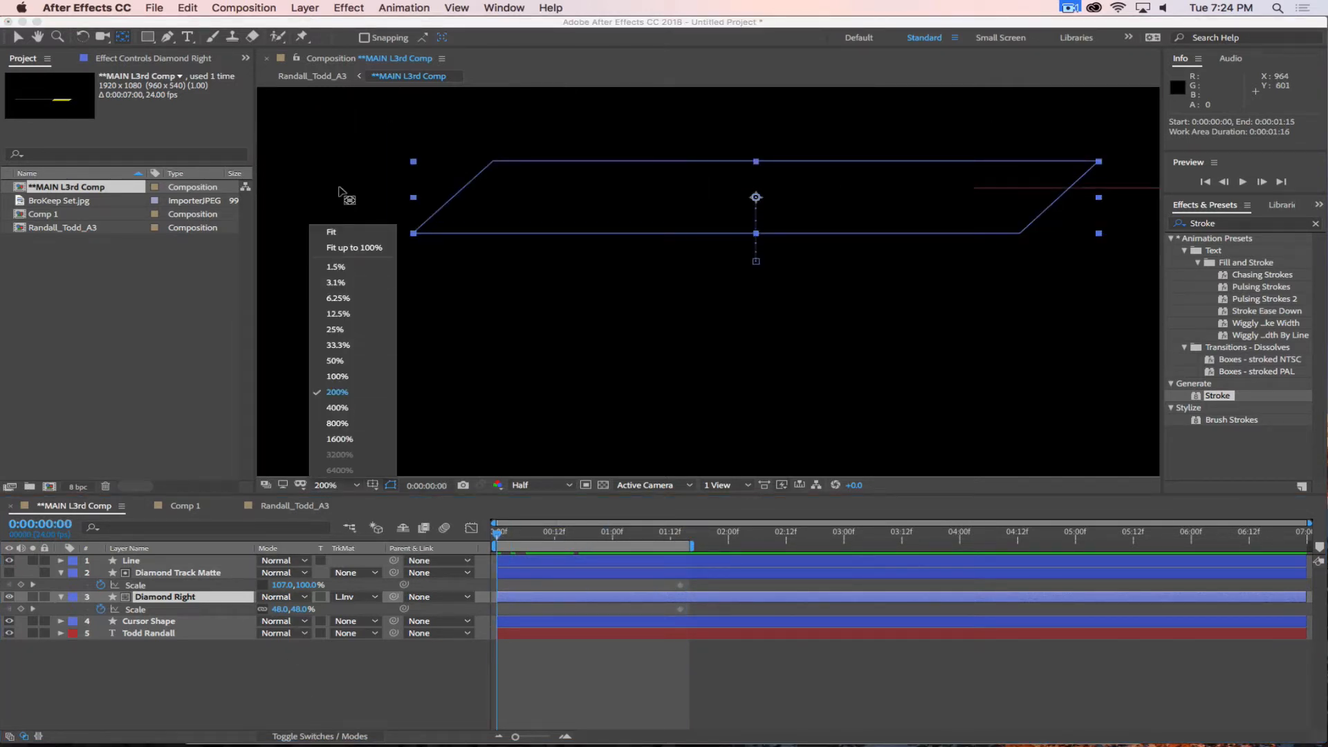
{"action": "left_click", "coordinate": [347, 245]}
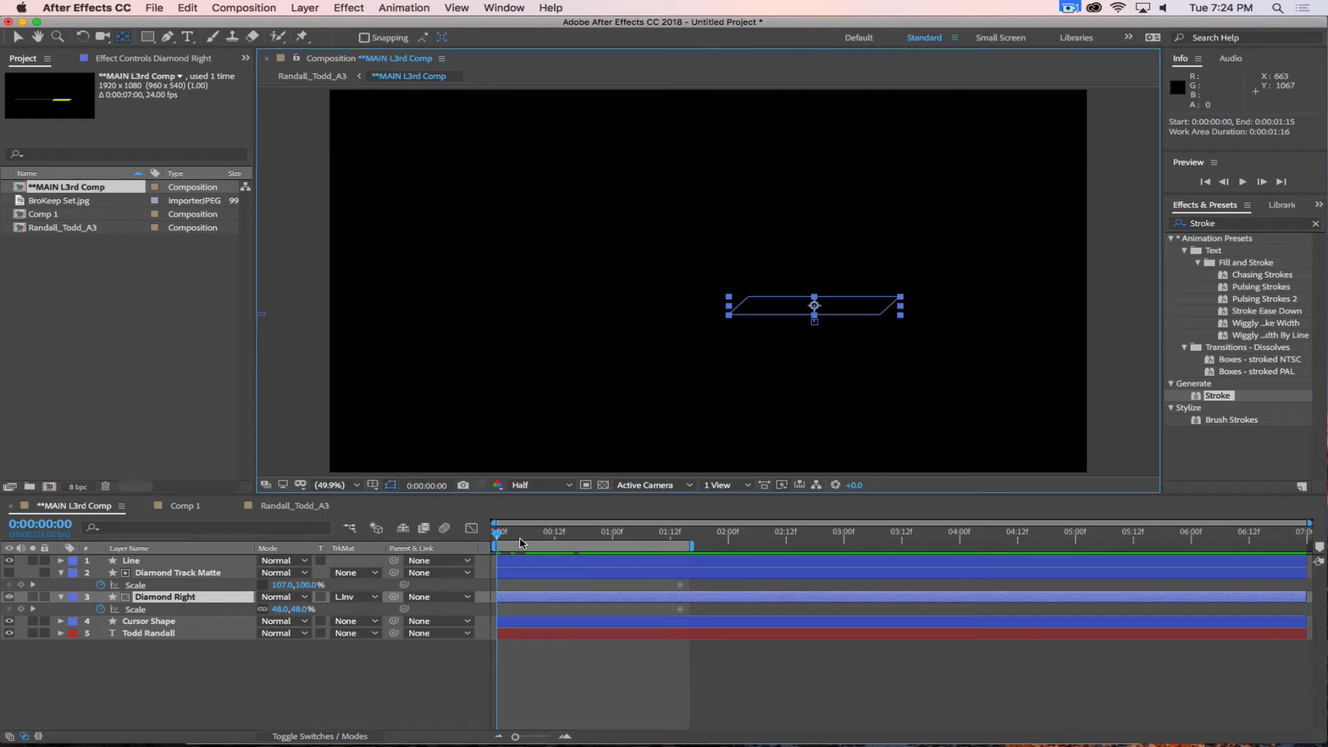
{"action": "key", "text": "space"}
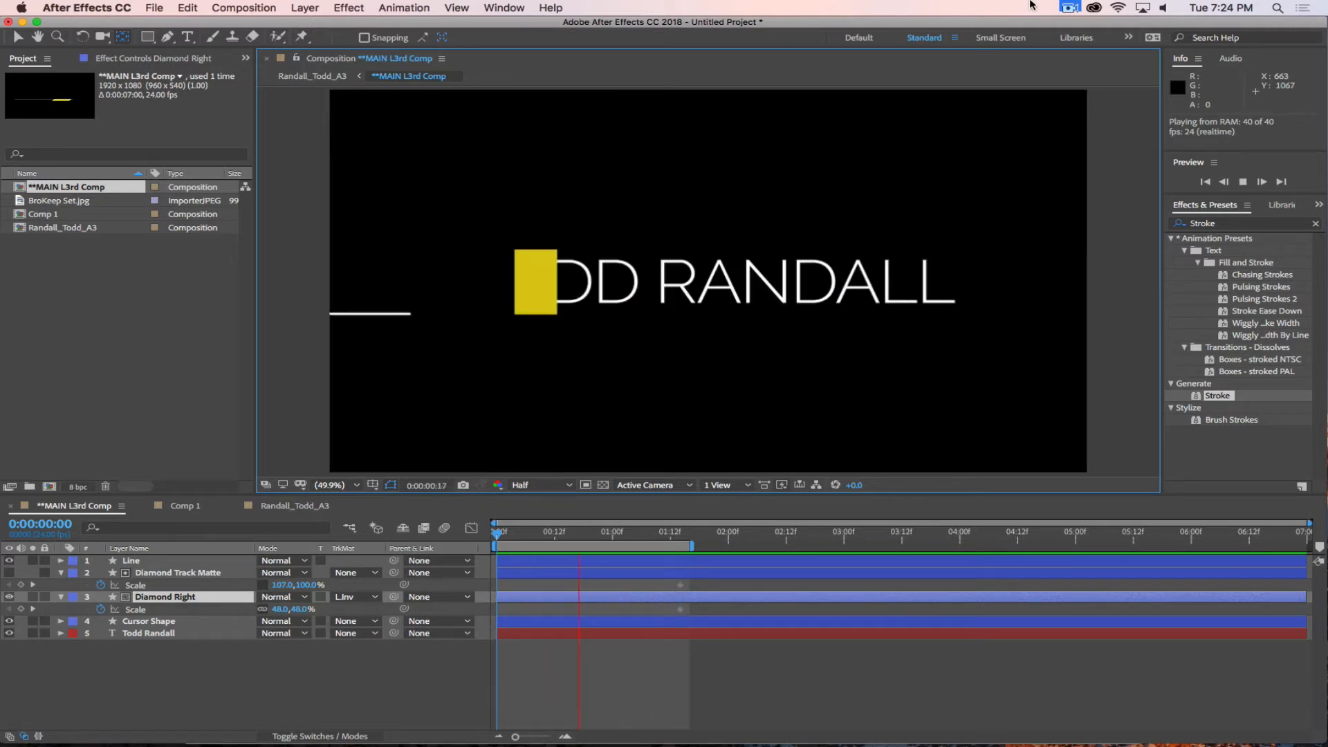
{"action": "left_click", "coordinate": [1070, 8]}
{"action": "left_click", "coordinate": [1083, 56]}
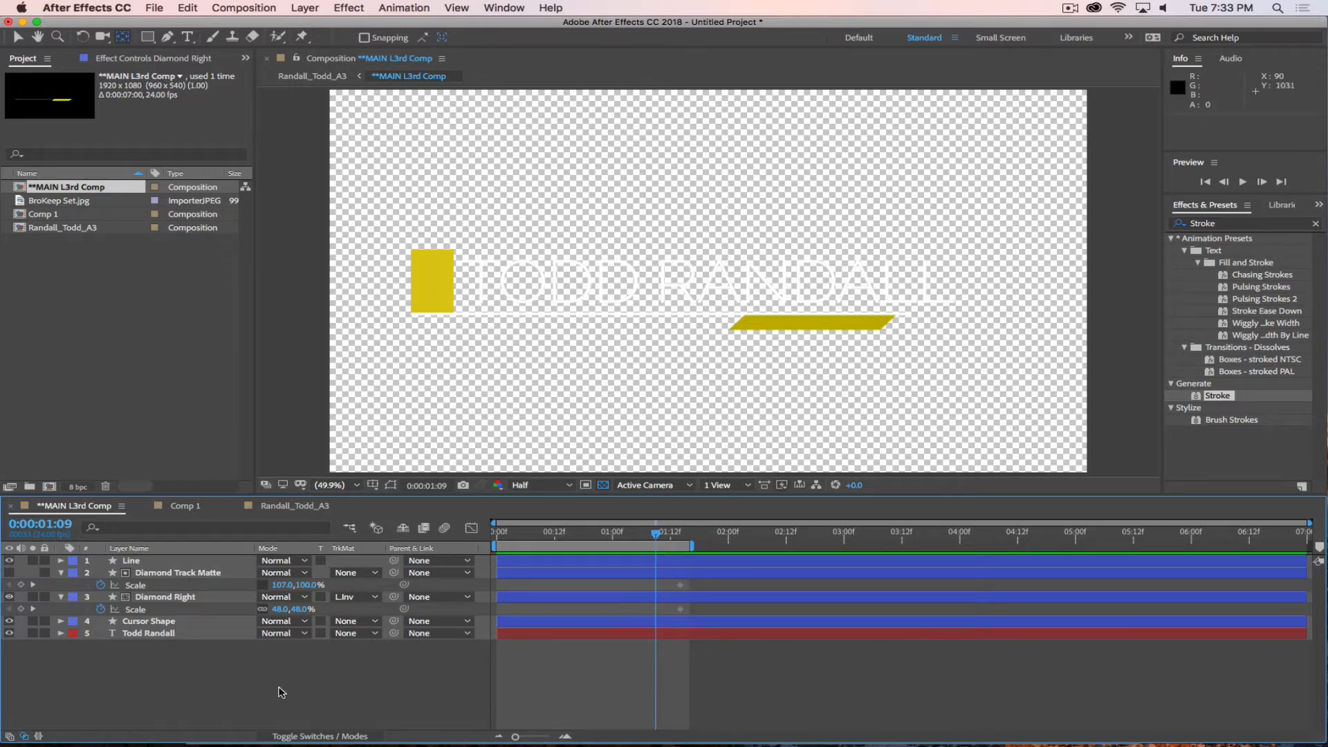
Find the Drop Shadow effect and apply it to the name text layer.
{"action": "left_click", "coordinate": [162, 633]}
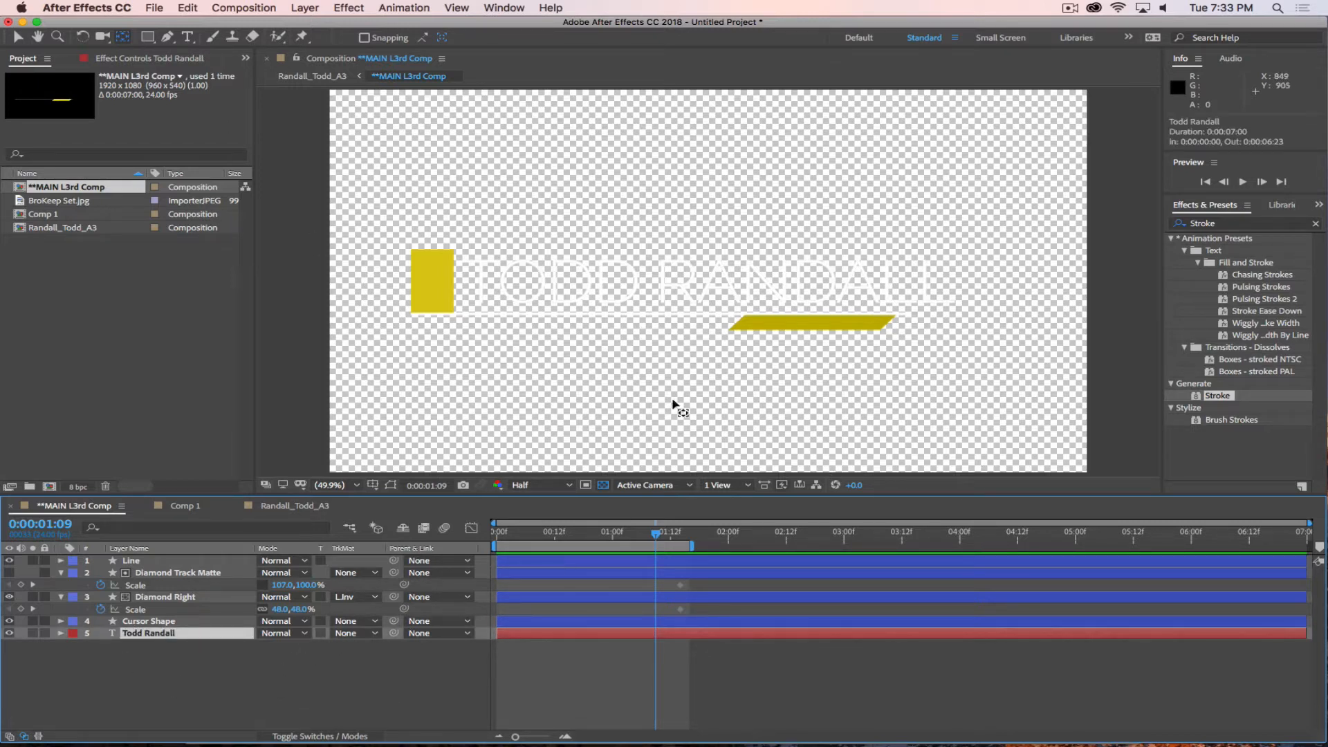
{"action": "left_click", "coordinate": [1211, 223]}
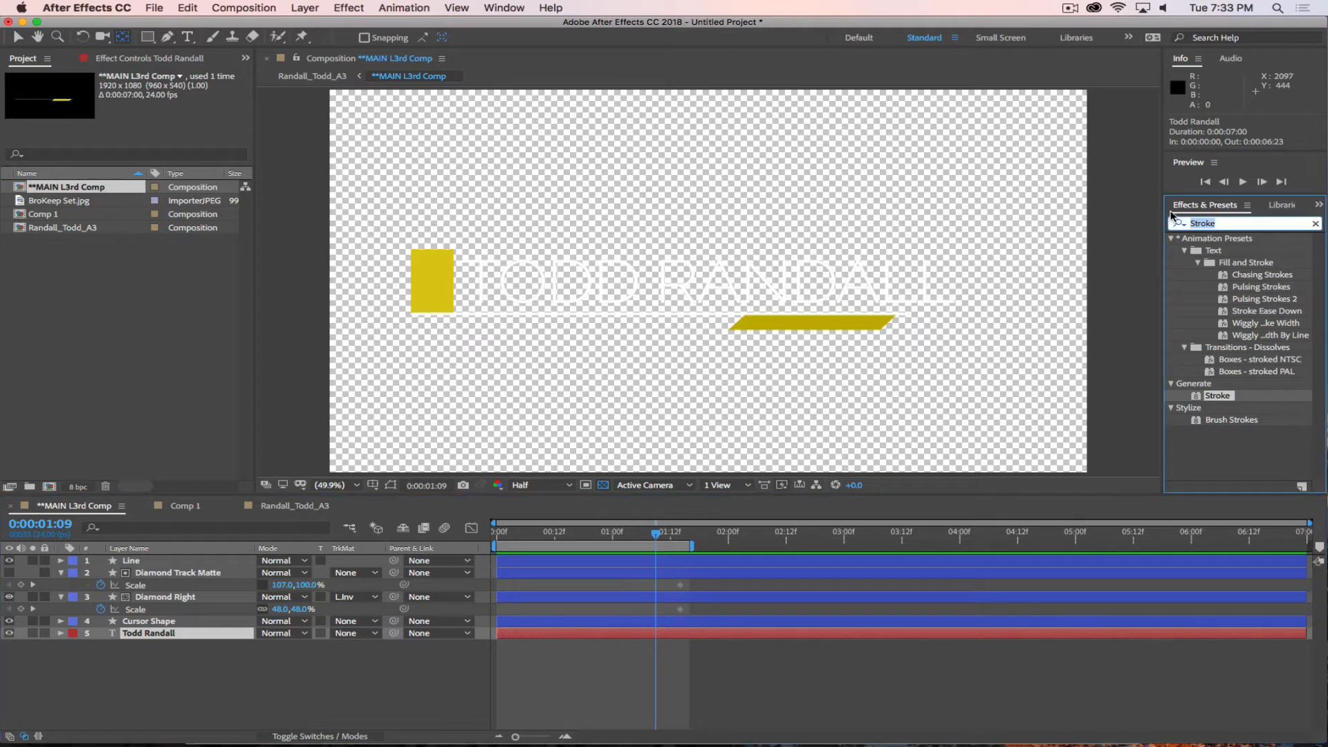
{"action": "type", "text": "Drop"}
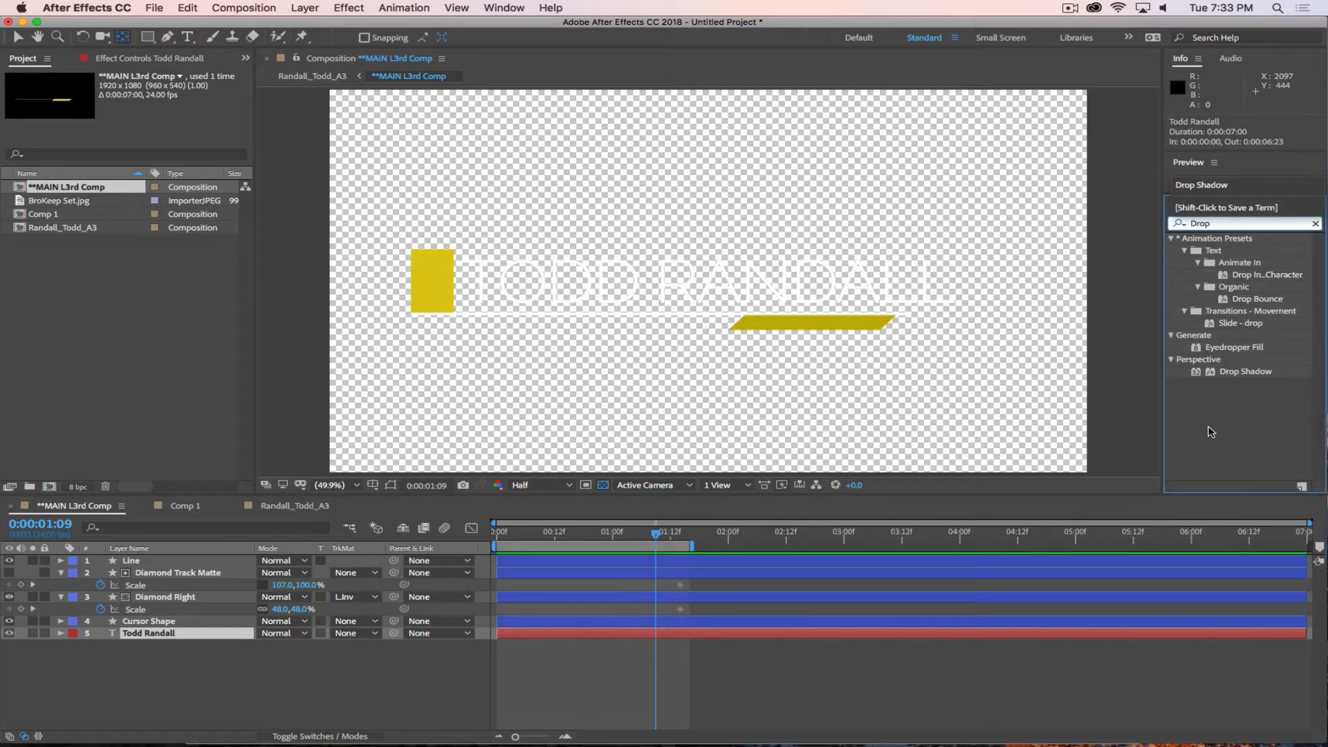
{"action": "left_click_drag", "start_coordinate": [1245, 371], "coordinate": [173, 636]}
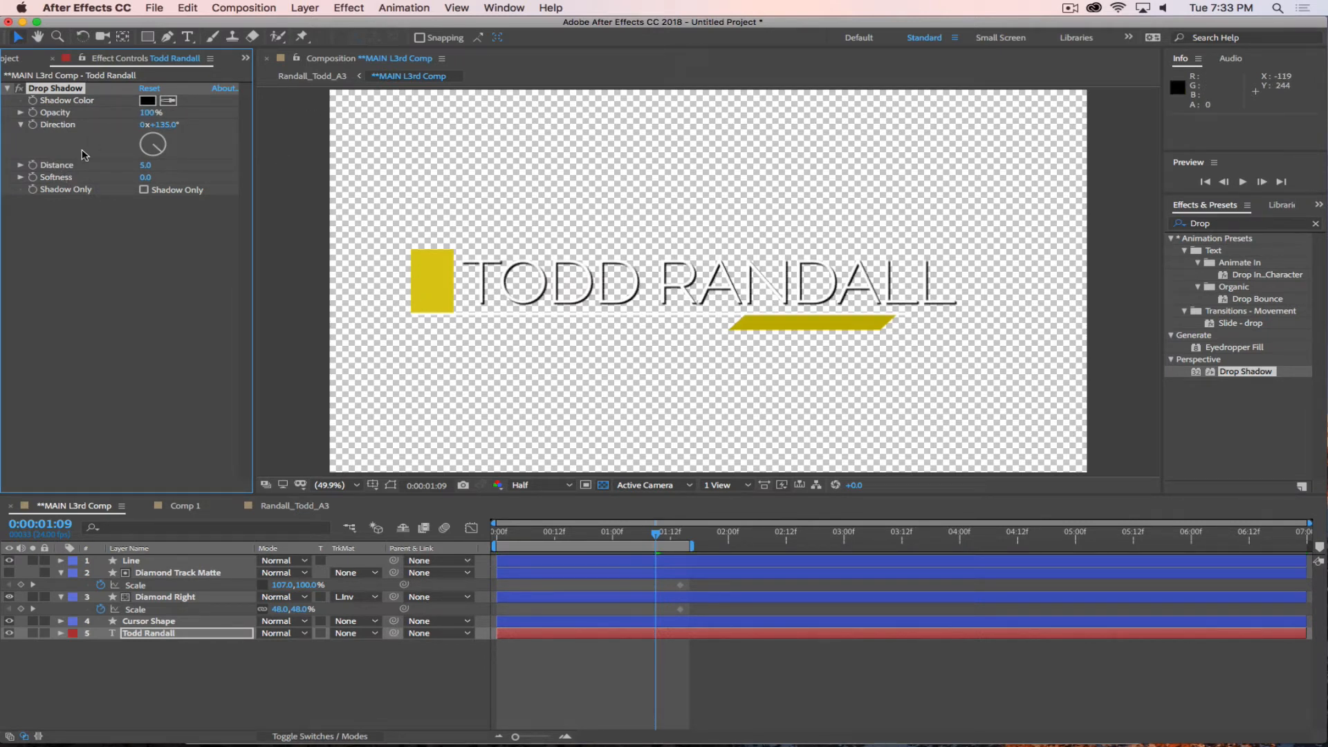
Set the name text's drop shadow to 90% opacity, a distance of 5 and a softness of 4.
{"action": "left_click", "coordinate": [147, 112]}
{"action": "type", "text": "90"}
{"action": "key", "text": "Return"}
{"action": "left_click", "coordinate": [145, 165]}
{"action": "type", "text": "4"}
{"action": "key", "text": "Up"}
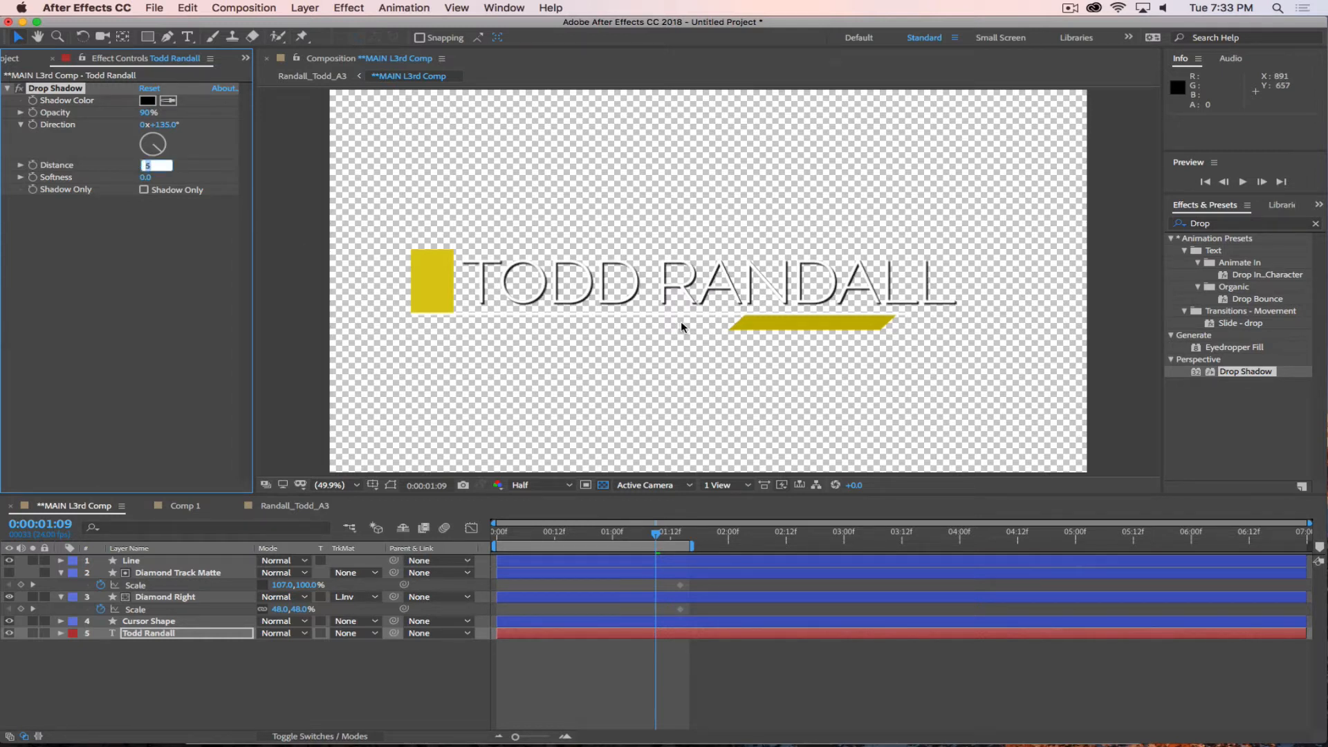
{"action": "key", "text": "Tab"}
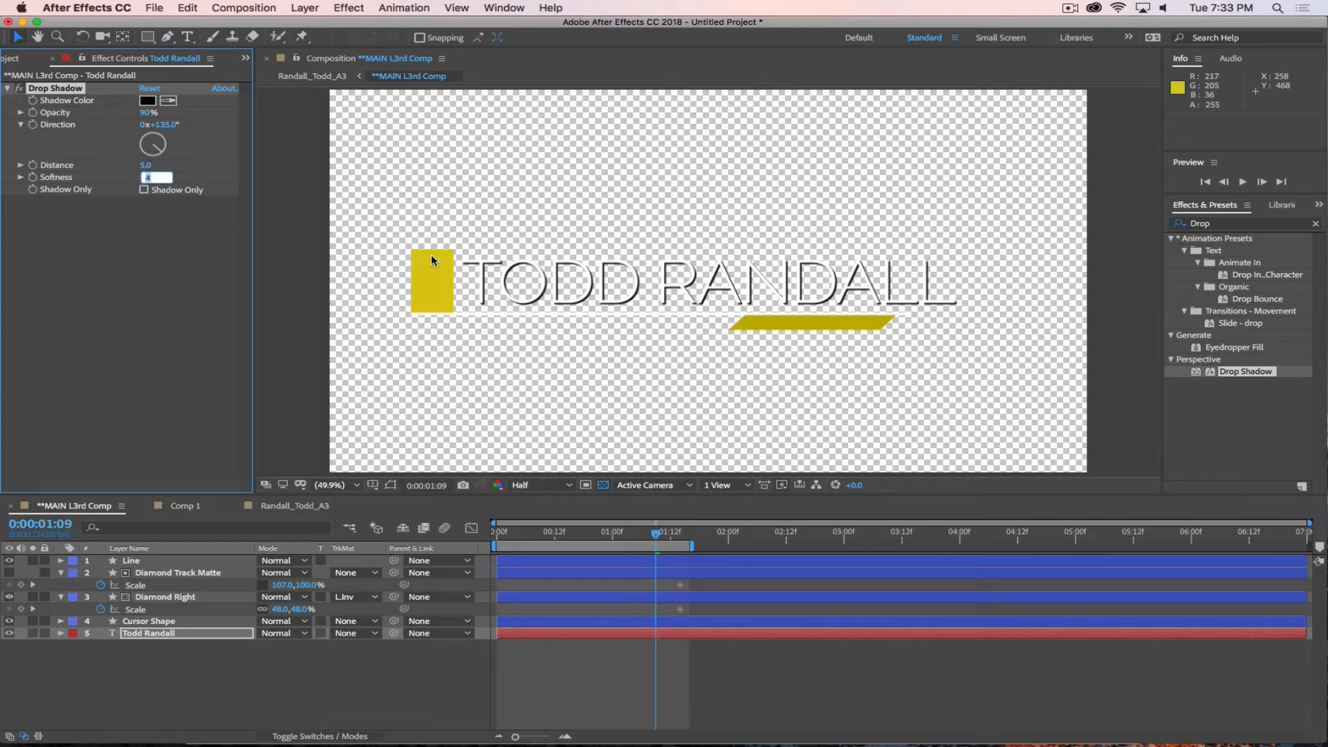
{"action": "left_click", "coordinate": [157, 694]}
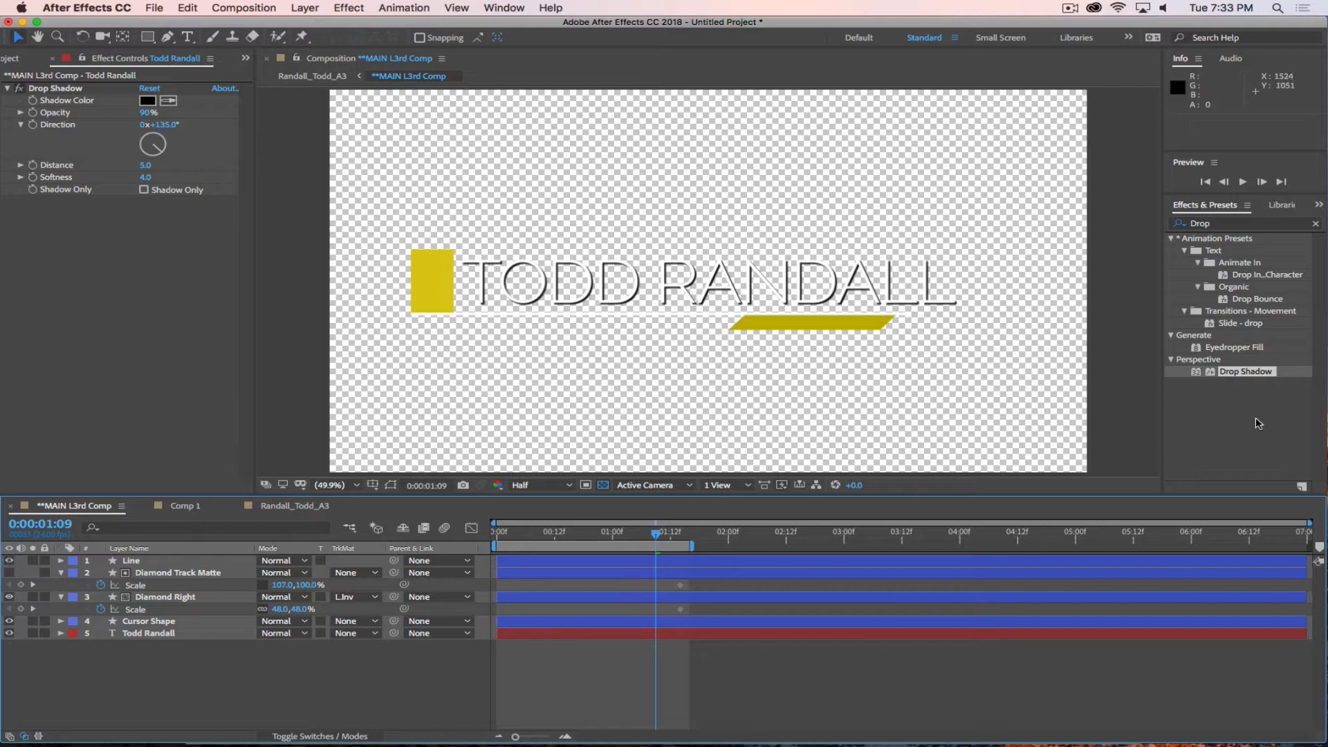
Apply Drop Shadow to the Cursor Shape and Diamond Right layers.
{"action": "left_click_drag", "start_coordinate": [1245, 371], "coordinate": [392, 277]}
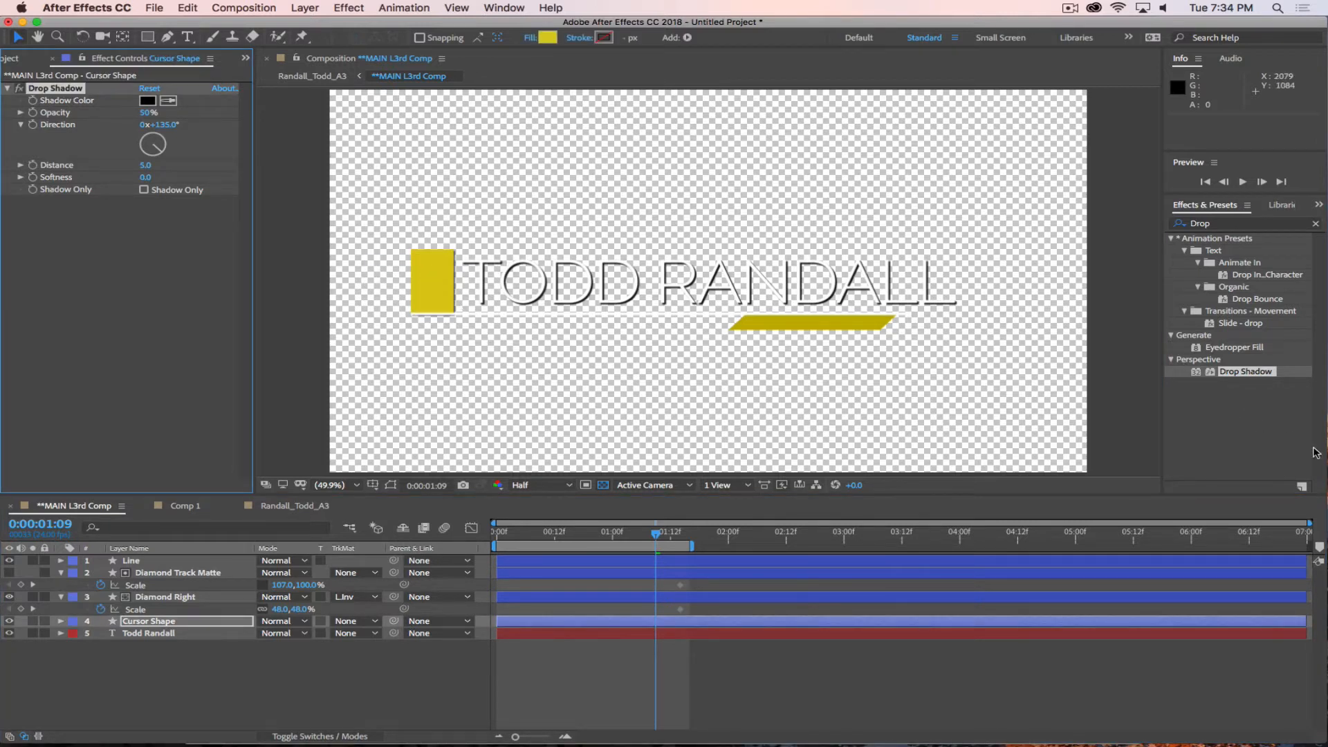
{"action": "left_click_drag", "start_coordinate": [1212, 376], "coordinate": [848, 318]}
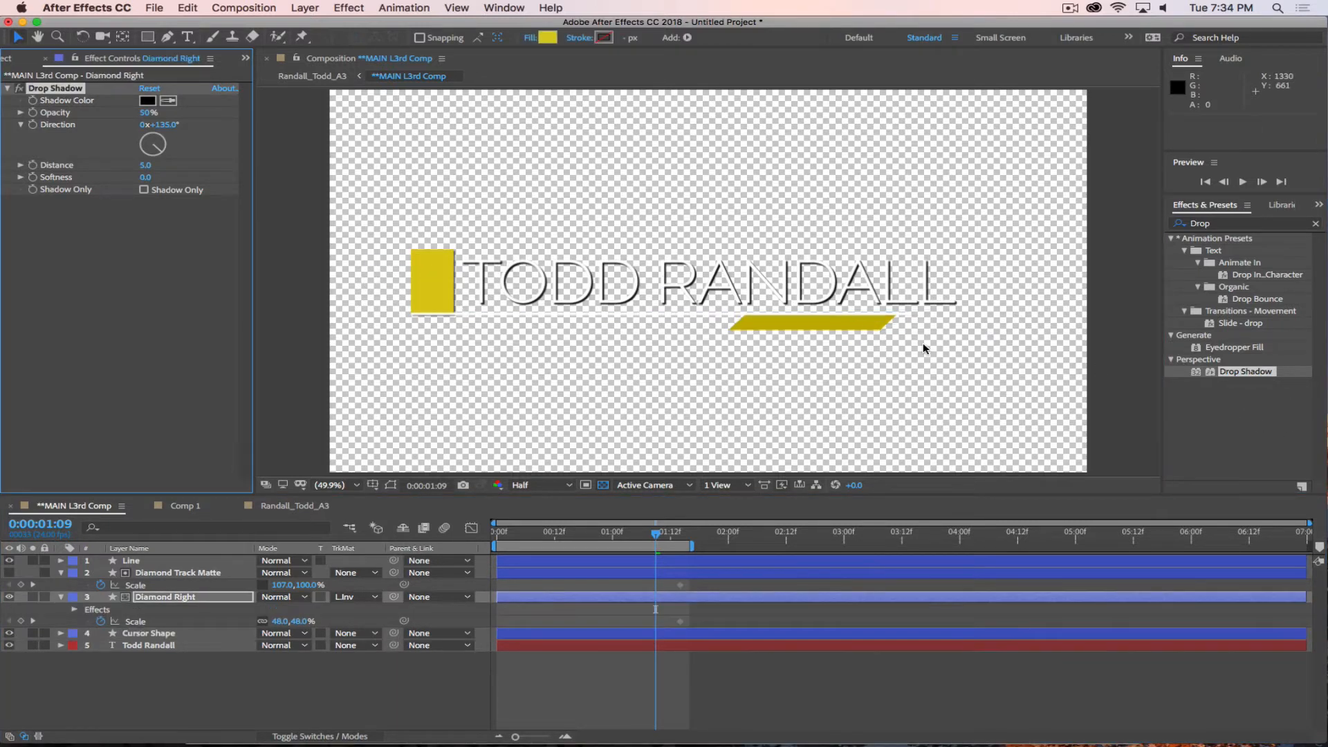
{"action": "left_click", "coordinate": [198, 688]}
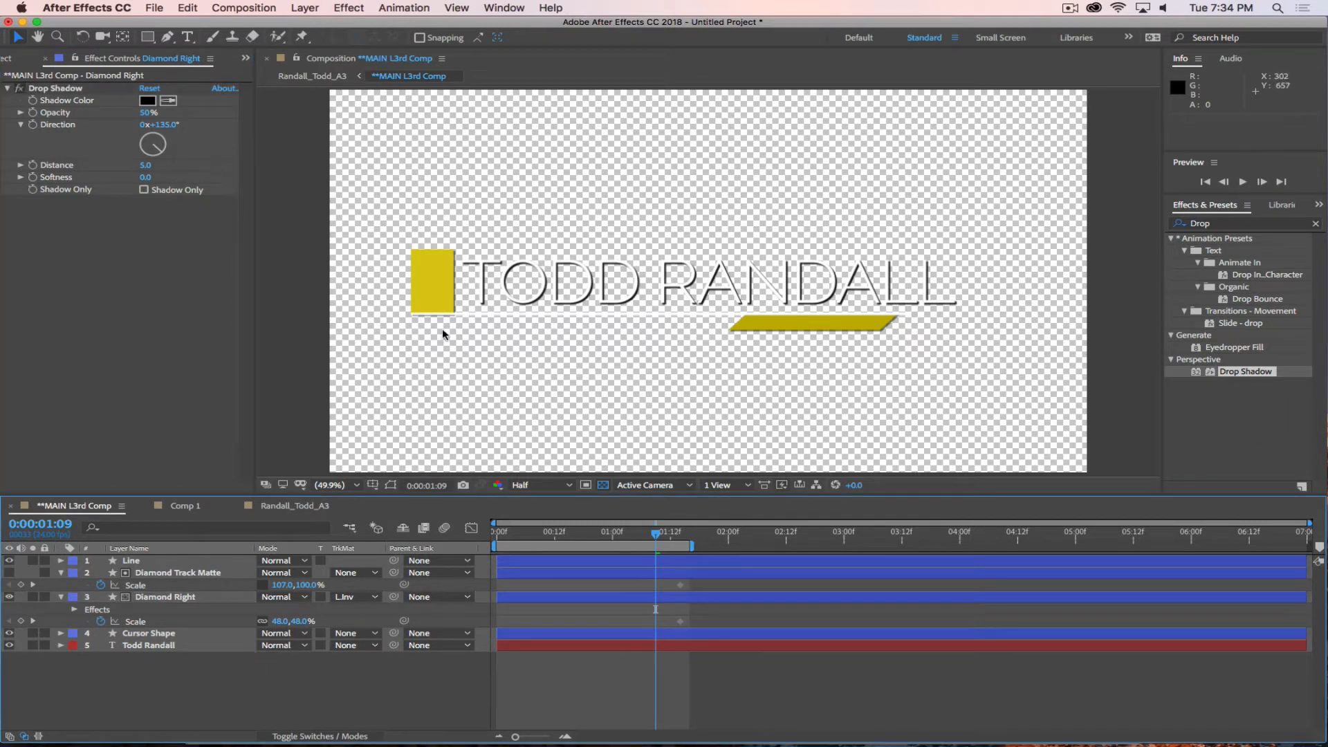
Set the shadow distance and softness to 21 and 23 on Cursor Shape, and to 18 and 22 on Diamond Right.
{"action": "left_click", "coordinate": [147, 635]}
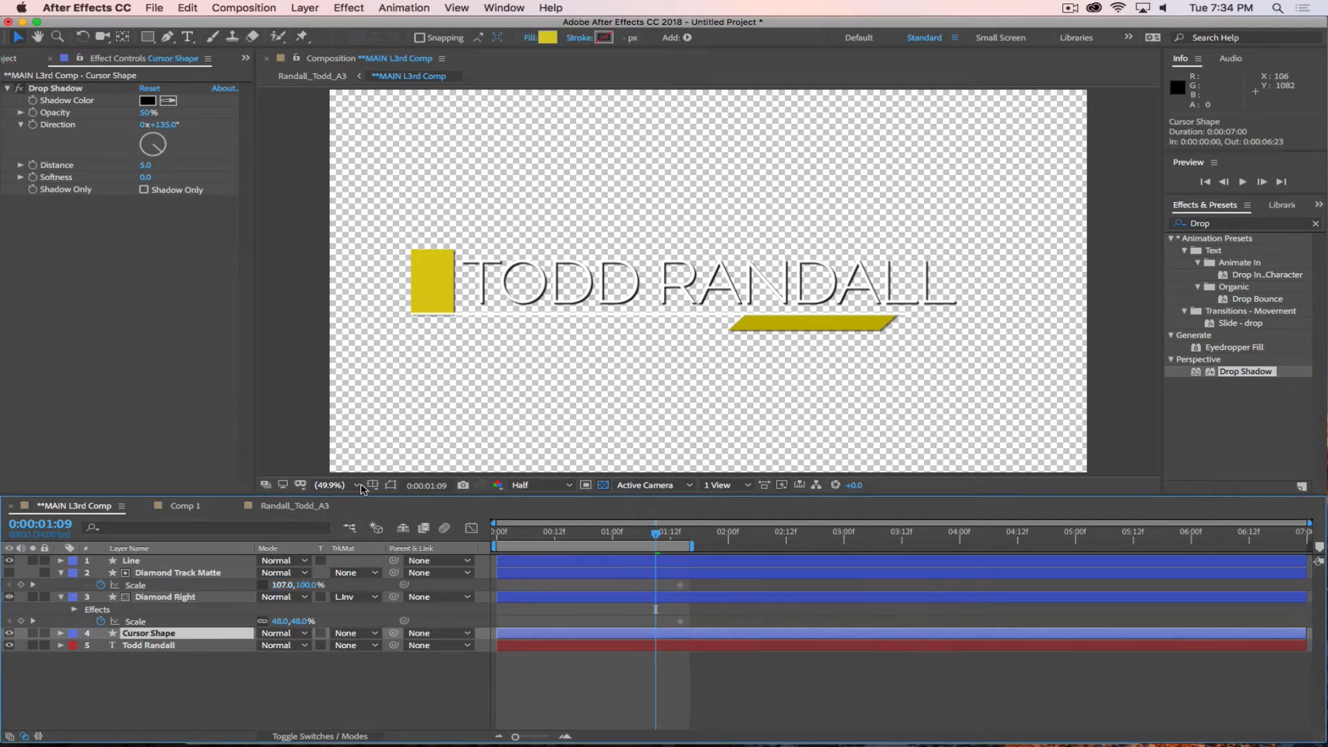
{"action": "left_click", "coordinate": [146, 115]}
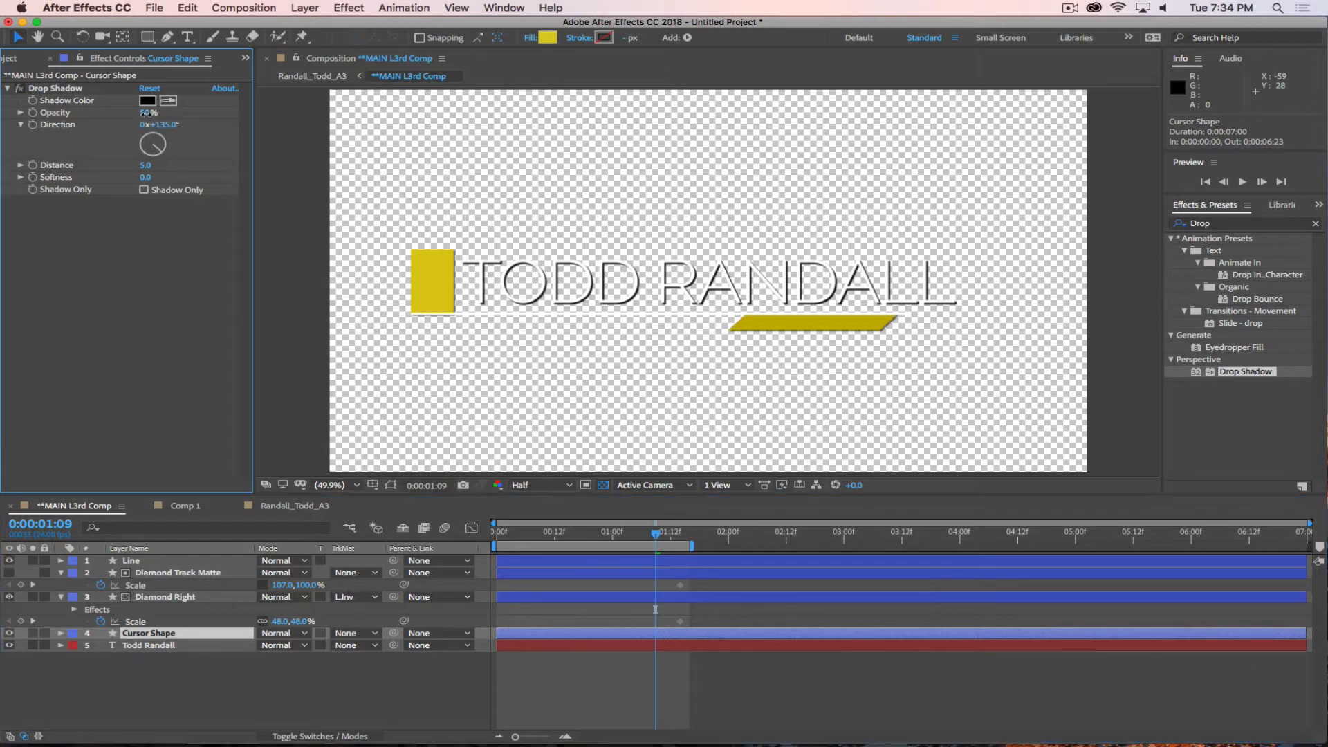
{"action": "left_click", "coordinate": [248, 152]}
{"action": "mouse_move", "coordinate": [148, 166]}
{"action": "left_mouse_down"}
{"action": "mouse_move", "coordinate": [169, 163]}
{"action": "mouse_move", "coordinate": [158, 178]}
{"action": "left_mouse_up"}
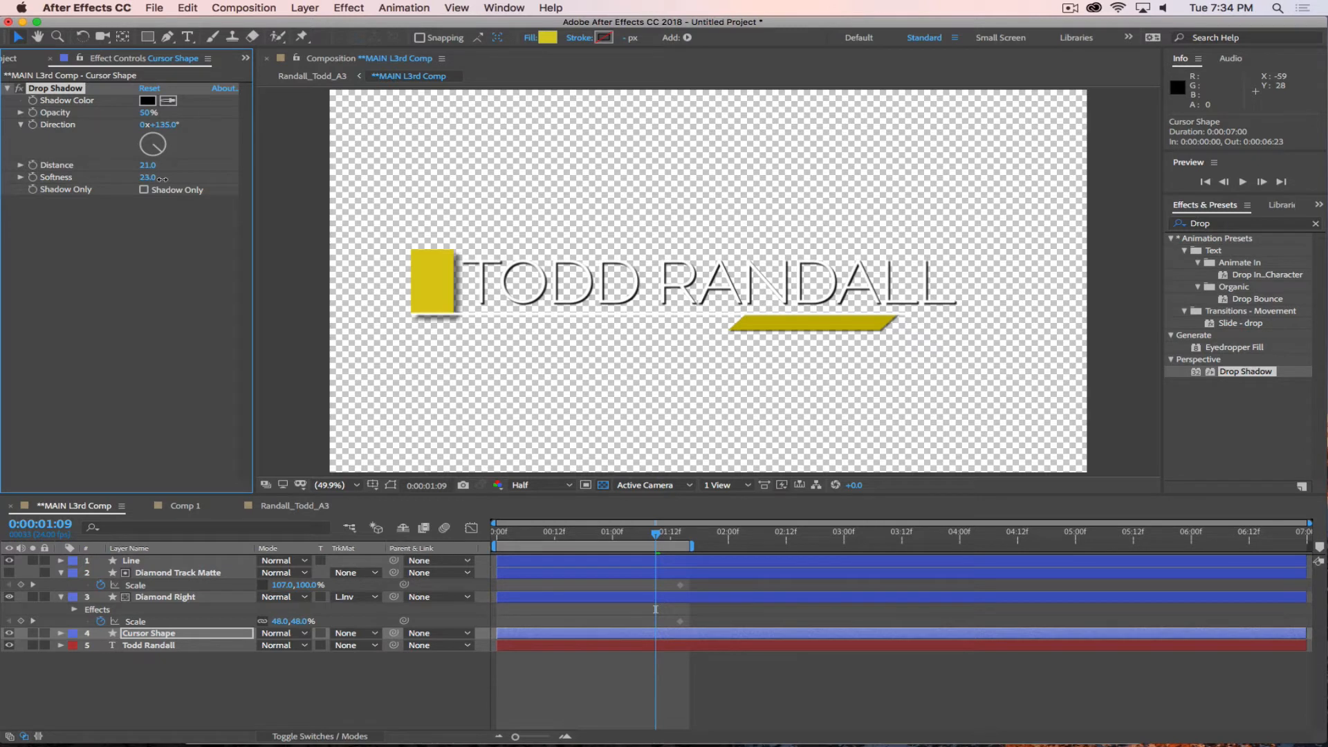
{"action": "left_click", "coordinate": [184, 597]}
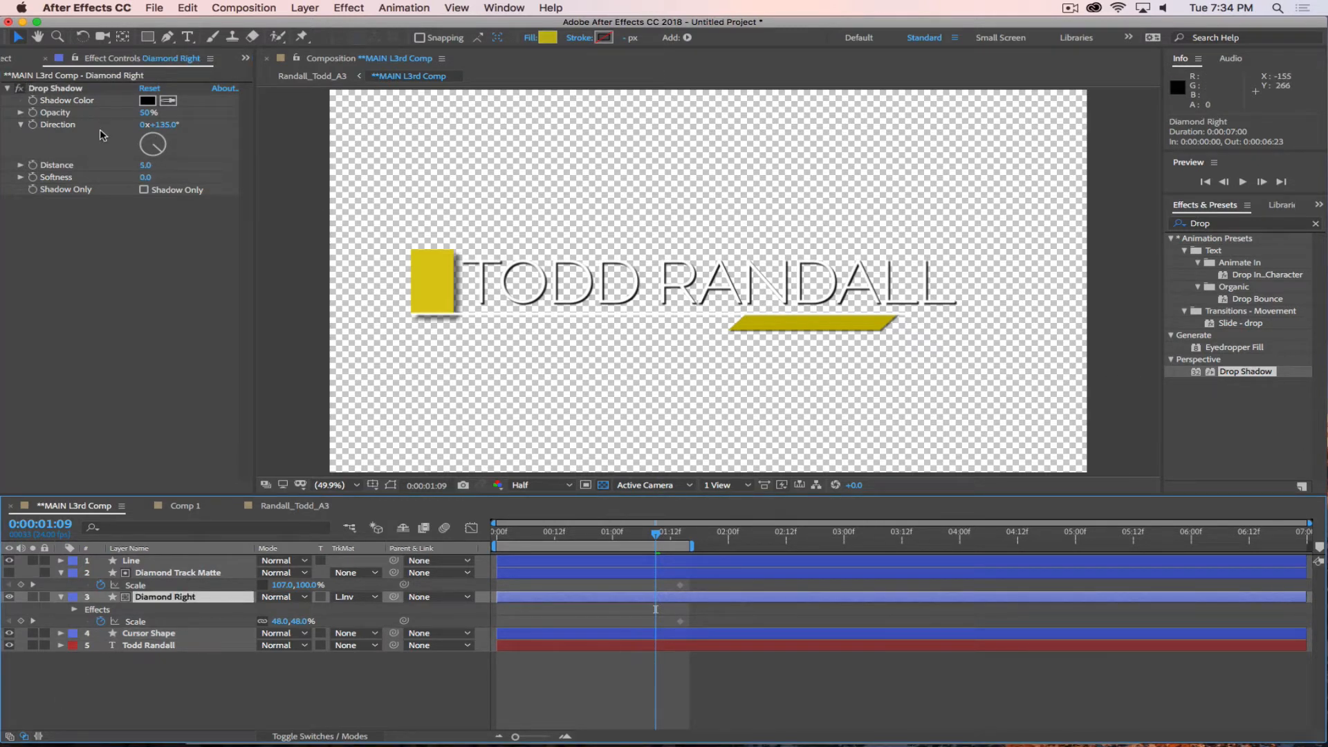
{"action": "left_click_drag", "start_coordinate": [145, 164], "coordinate": [154, 177]}
Trim the start of Diamond Track Matte and Diamond Right to 0:00:01:04 and check the reveal around that time.
{"action": "left_click_drag", "start_coordinate": [655, 533], "coordinate": [632, 546]}
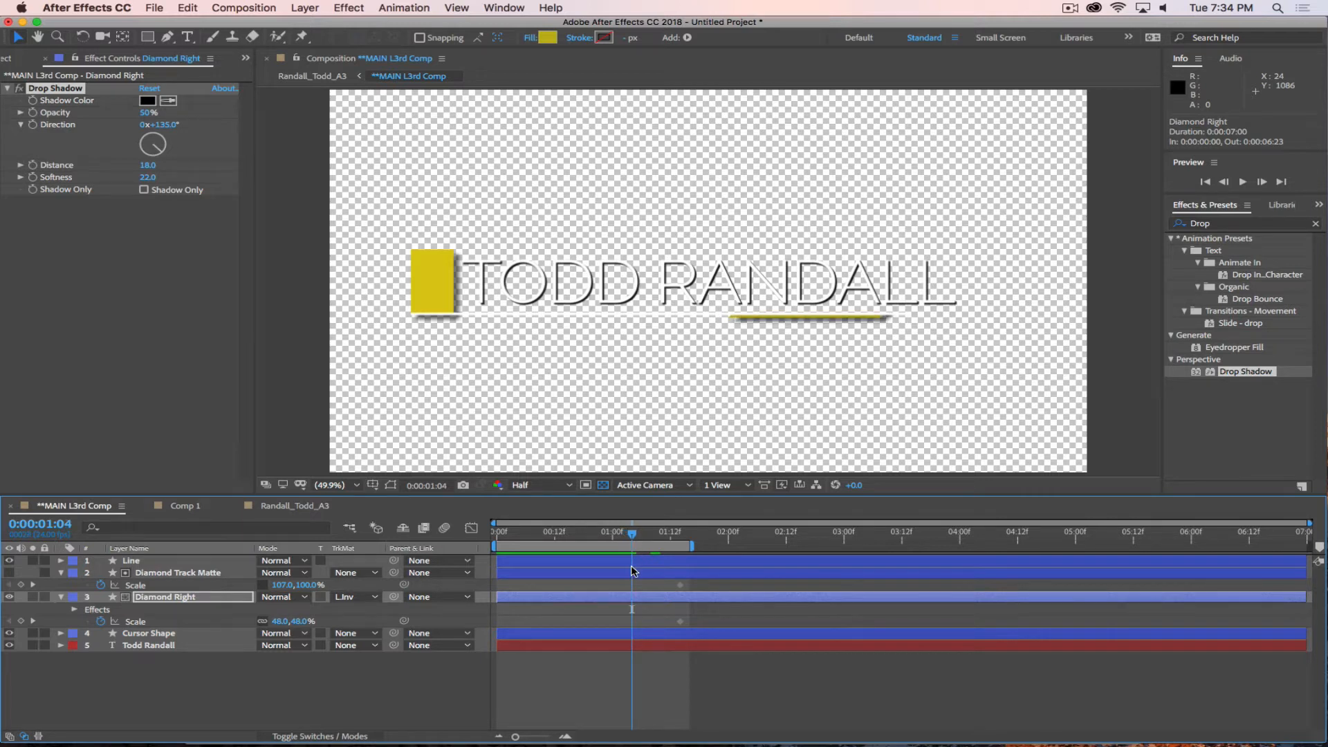
{"action": "left_click", "coordinate": [625, 596]}
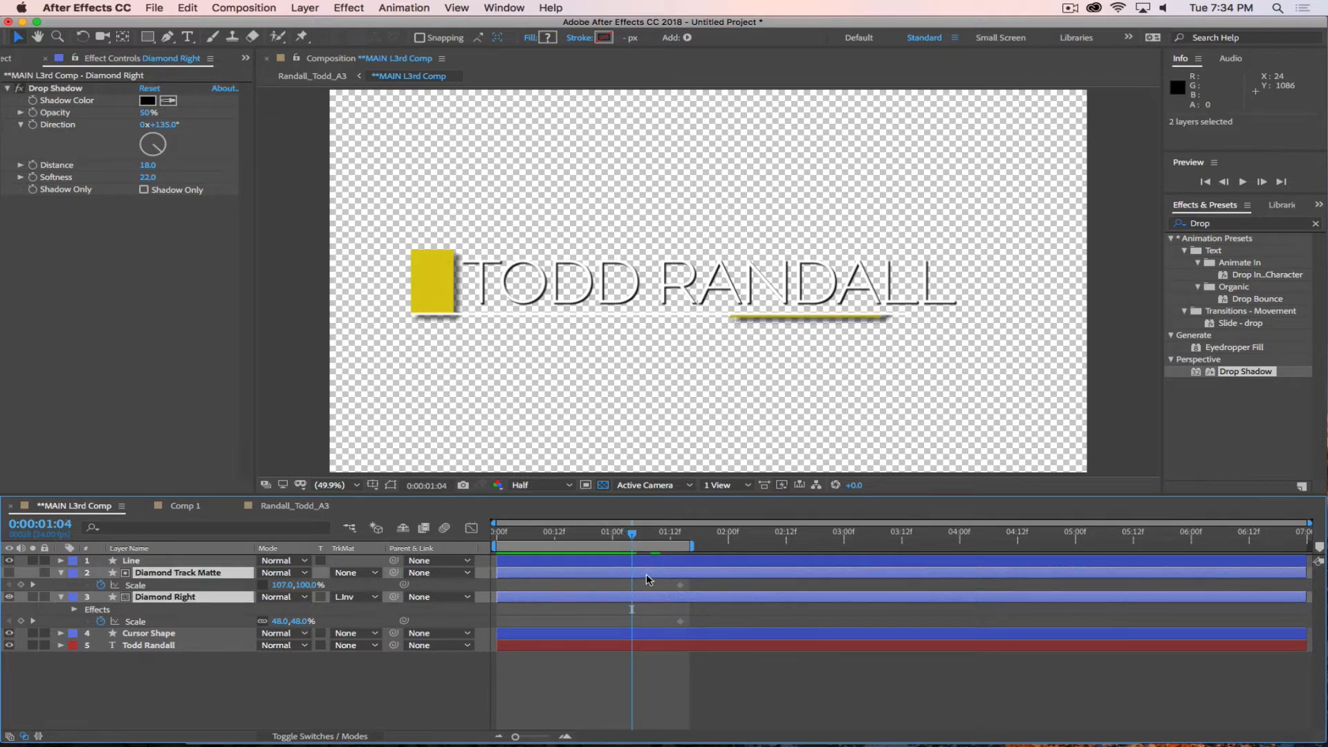
{"action": "key", "text": "alt+bracketleft"}
{"action": "key", "text": "Page_Up"}
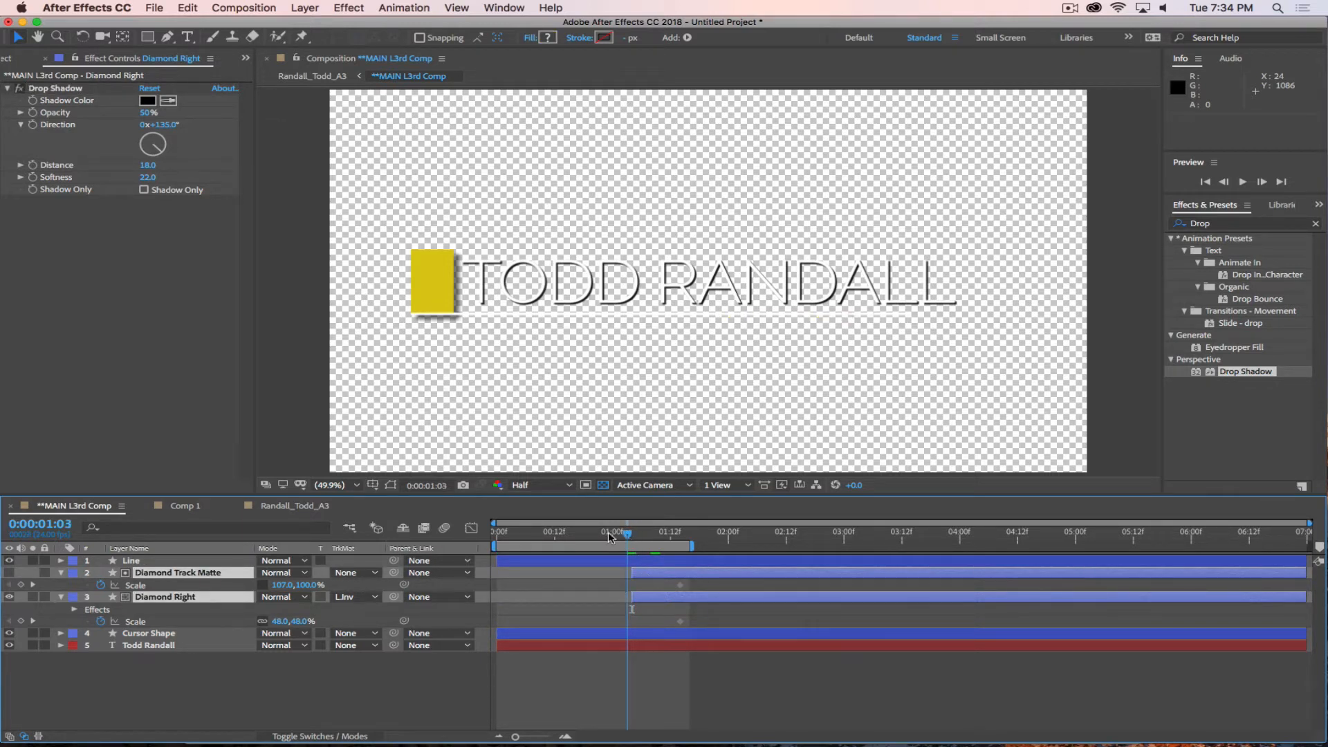
{"action": "left_click_drag", "start_coordinate": [608, 533], "coordinate": [670, 563]}
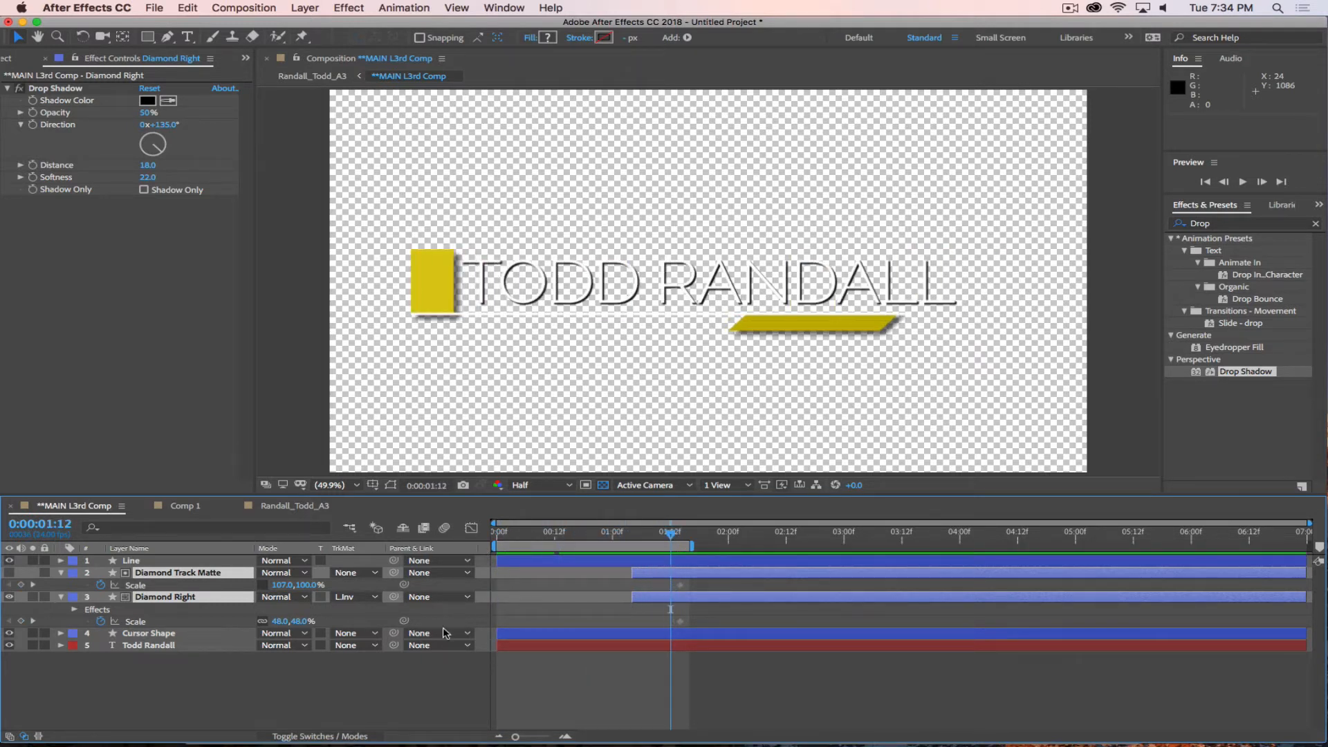
Move the Line layer below Cursor Shape in the layer stack and check the layering up to 0:00:01:22.
{"action": "left_click", "coordinate": [214, 715]}
{"action": "left_click_drag", "start_coordinate": [152, 561], "coordinate": [143, 633]}
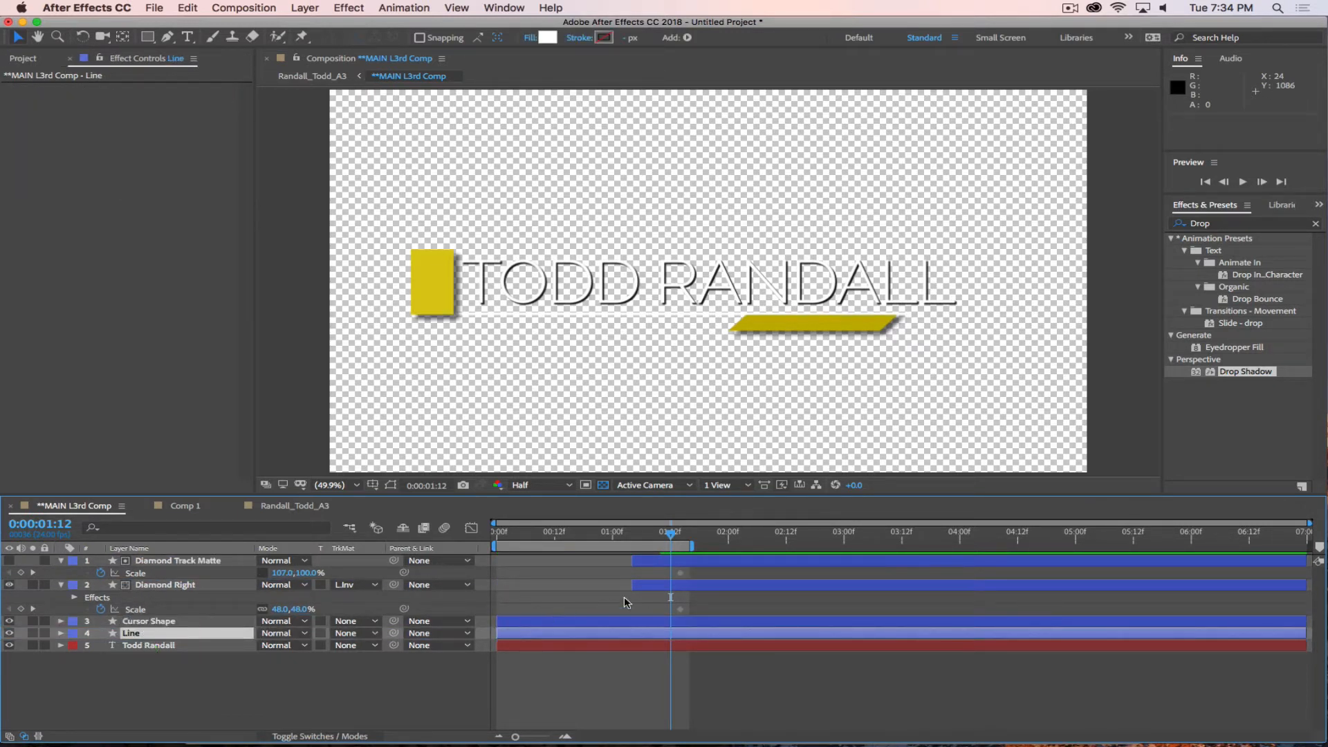
{"action": "left_click_drag", "start_coordinate": [663, 534], "coordinate": [713, 563]}
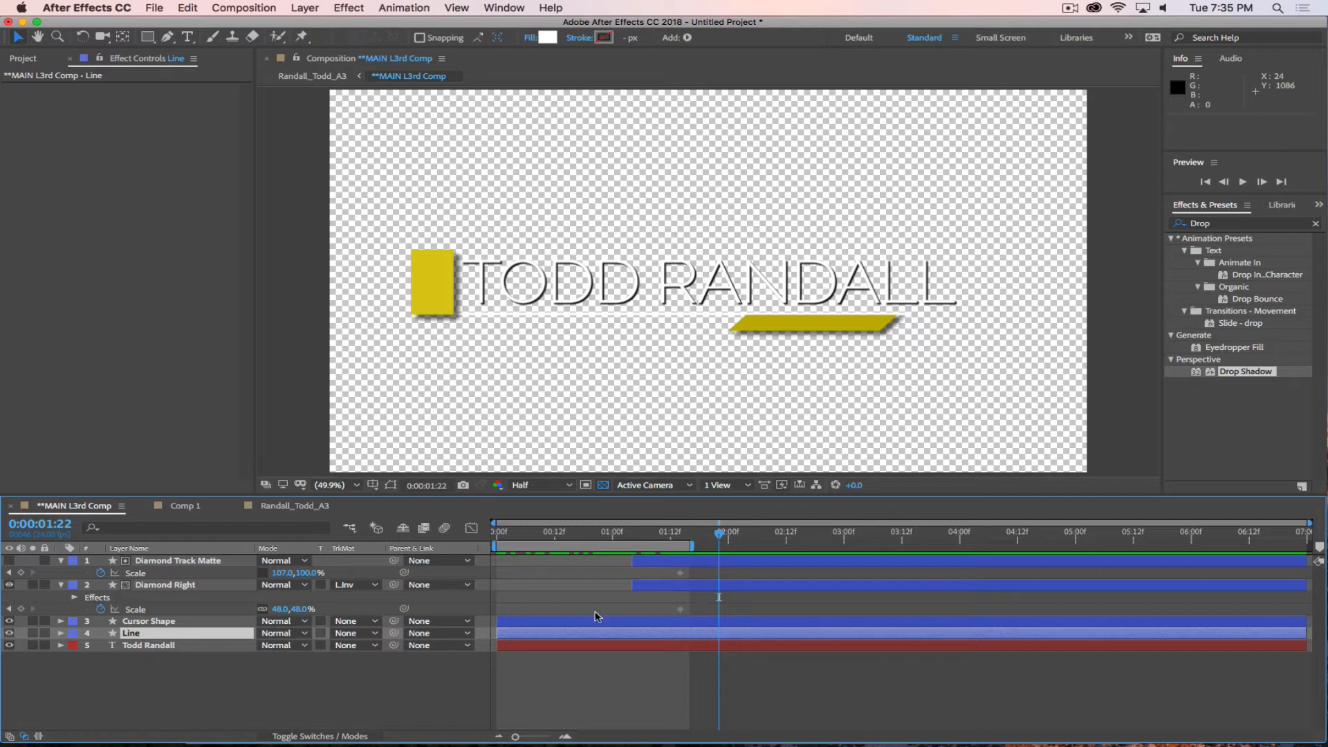
{"action": "left_click", "coordinate": [202, 699]}
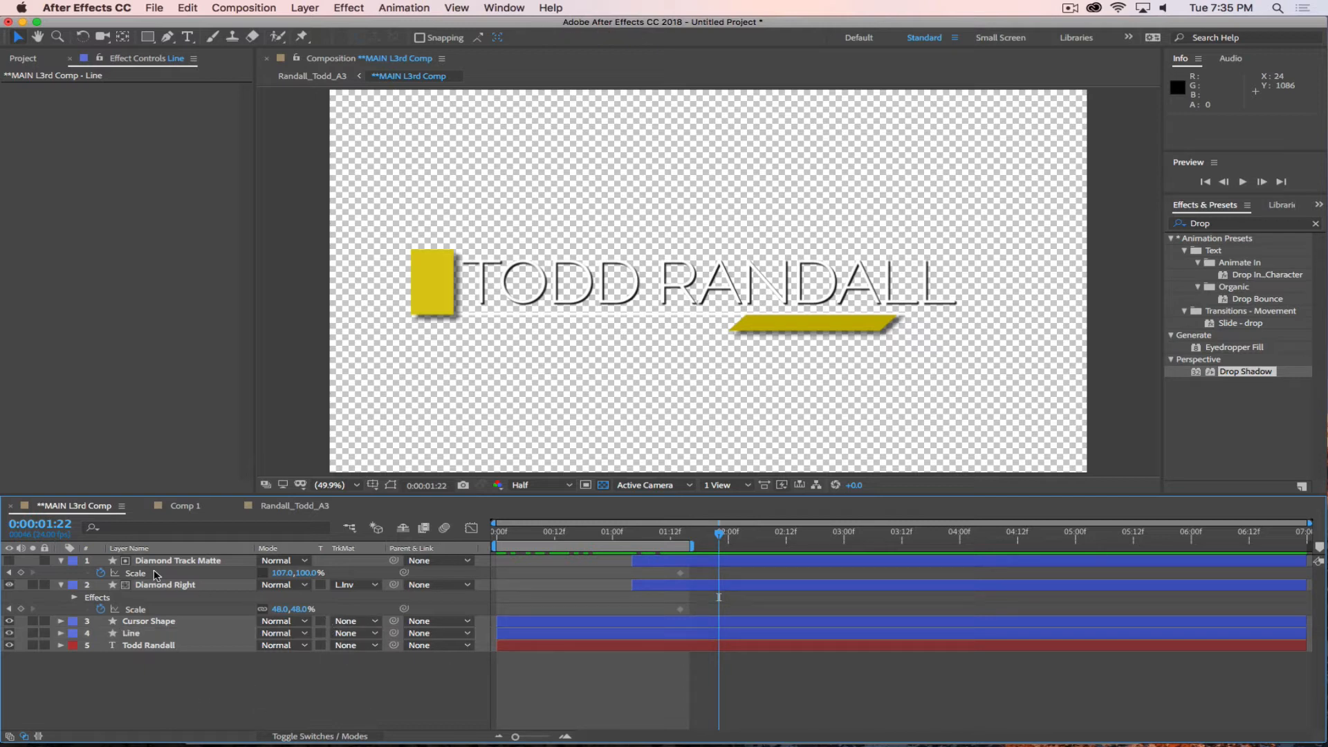
Preview the lower third animation over the film-set photo in the final A3 composition.
{"action": "left_click", "coordinate": [289, 504]}
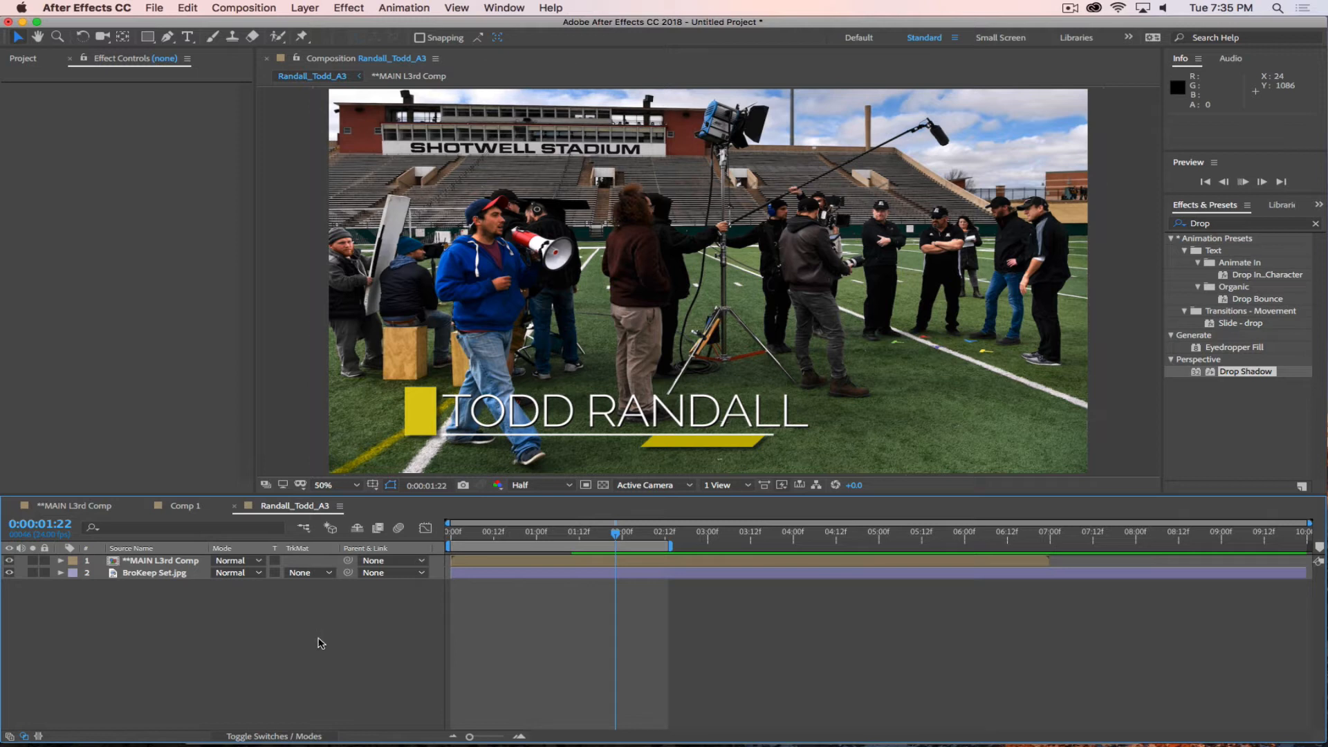
{"action": "key", "text": "space"}
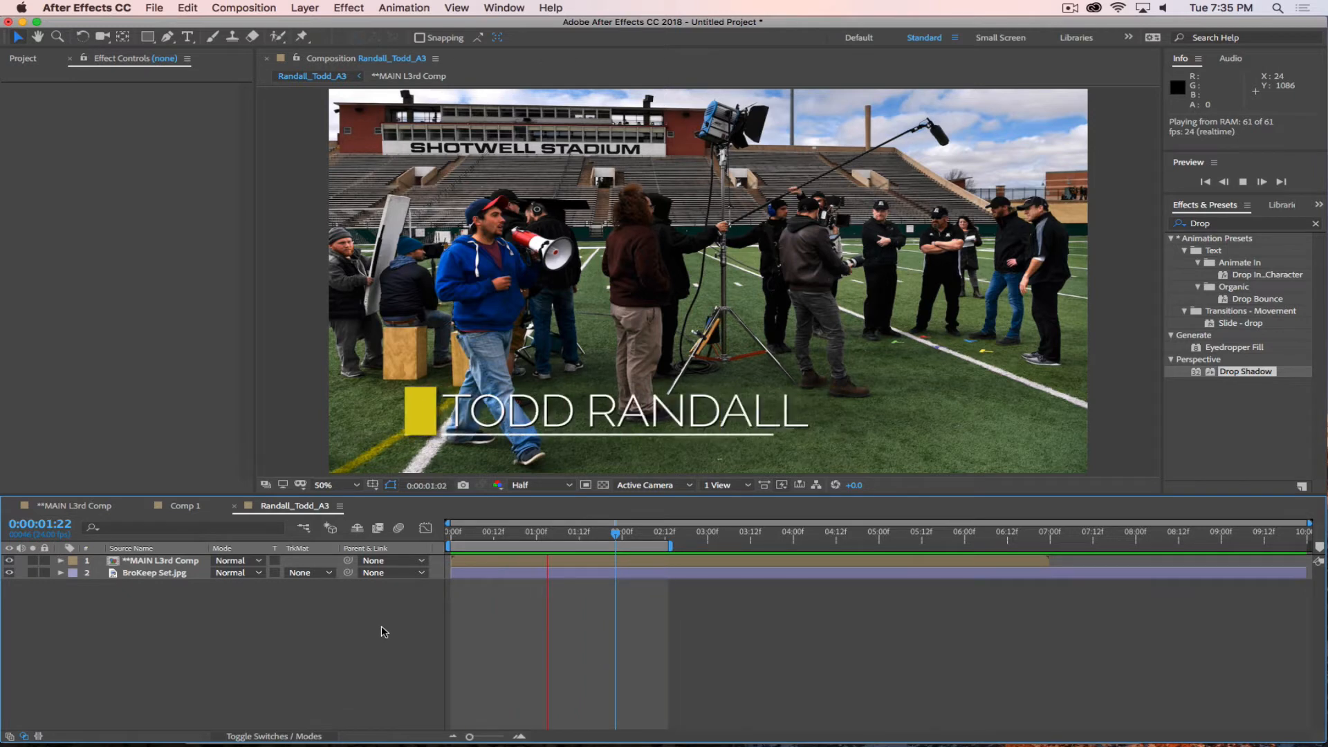
{"action": "key", "text": "space"}
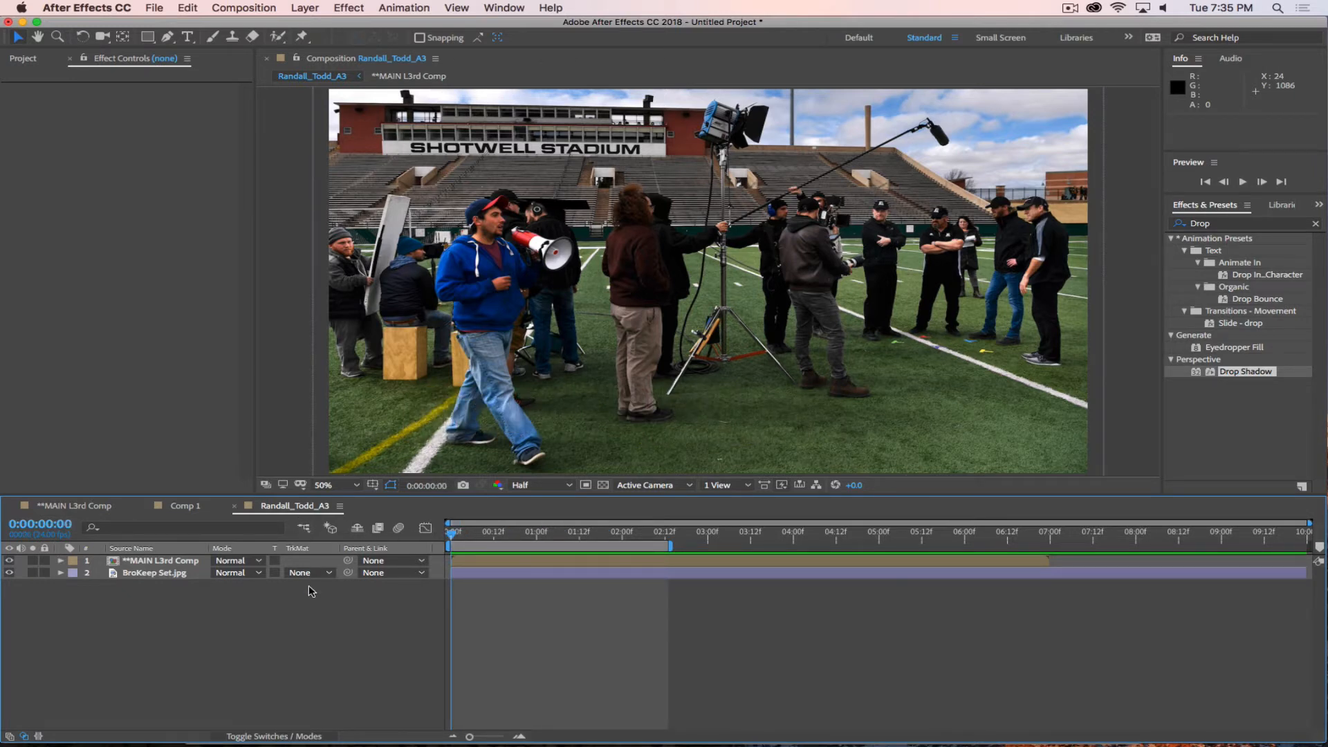
{"action": "key", "text": "super+Tab"}
{"action": "key", "text": "super+Tab"}
Open **MAIN L3rd Comp at 0:00:01:14 and set the Pen tool's shape fill to black.
{"action": "left_click", "coordinate": [126, 506]}
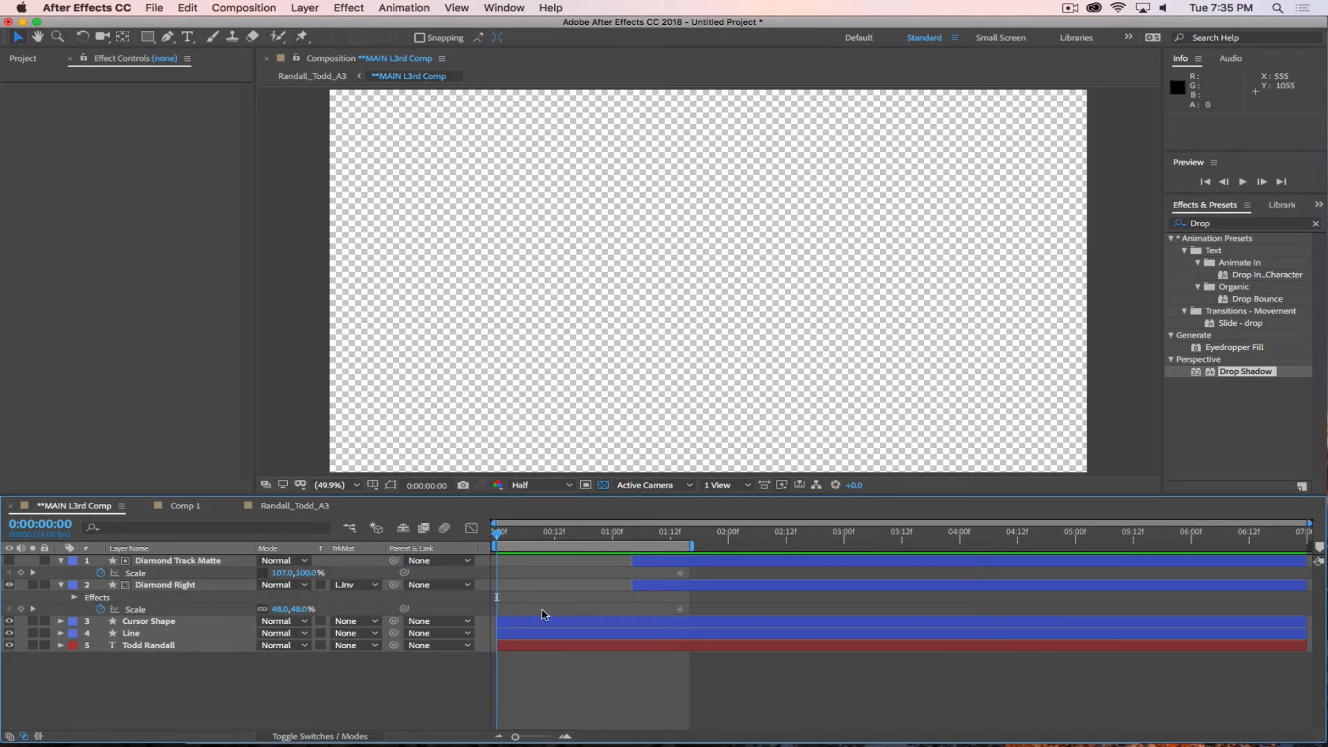
{"action": "left_click_drag", "start_coordinate": [497, 531], "coordinate": [679, 544]}
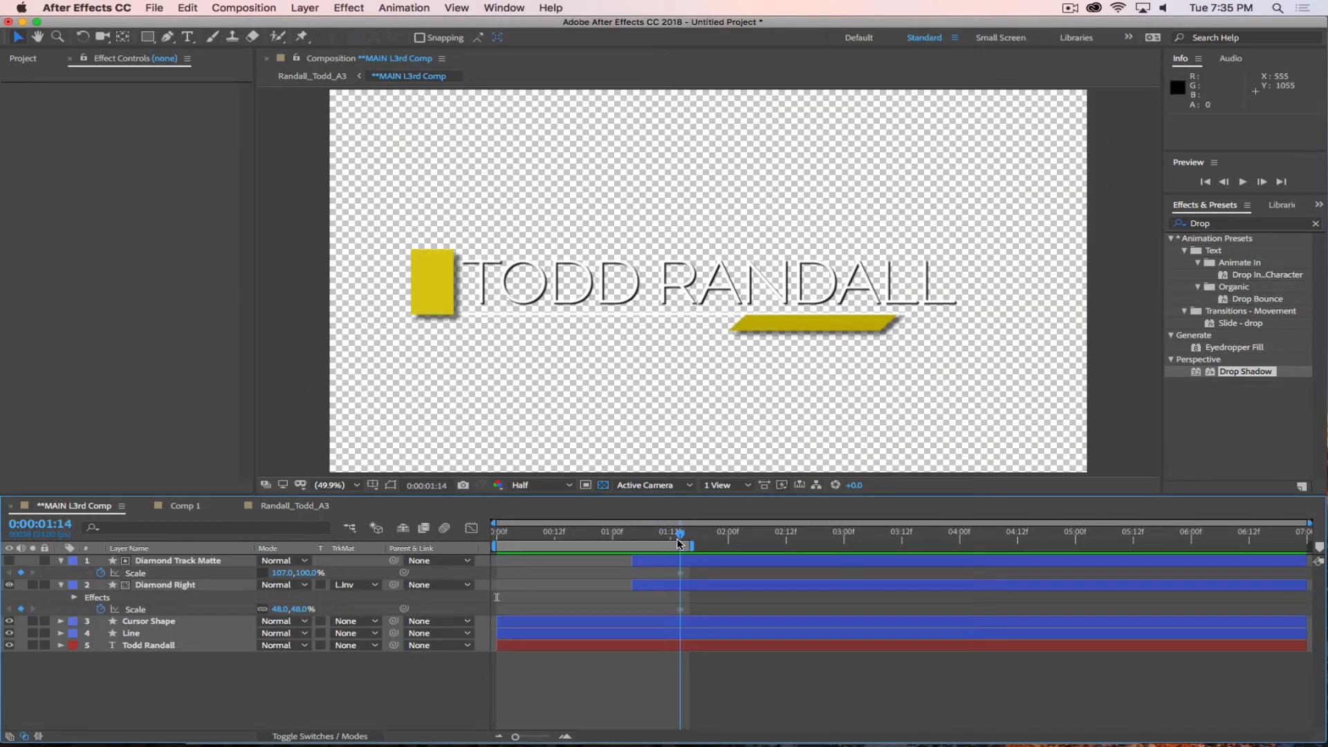
{"action": "scroll", "coordinate": [540, 386], "scroll_direction": "down", "scroll_amount": 3}
{"action": "scroll", "coordinate": [541, 386], "scroll_direction": "up", "scroll_amount": 1}
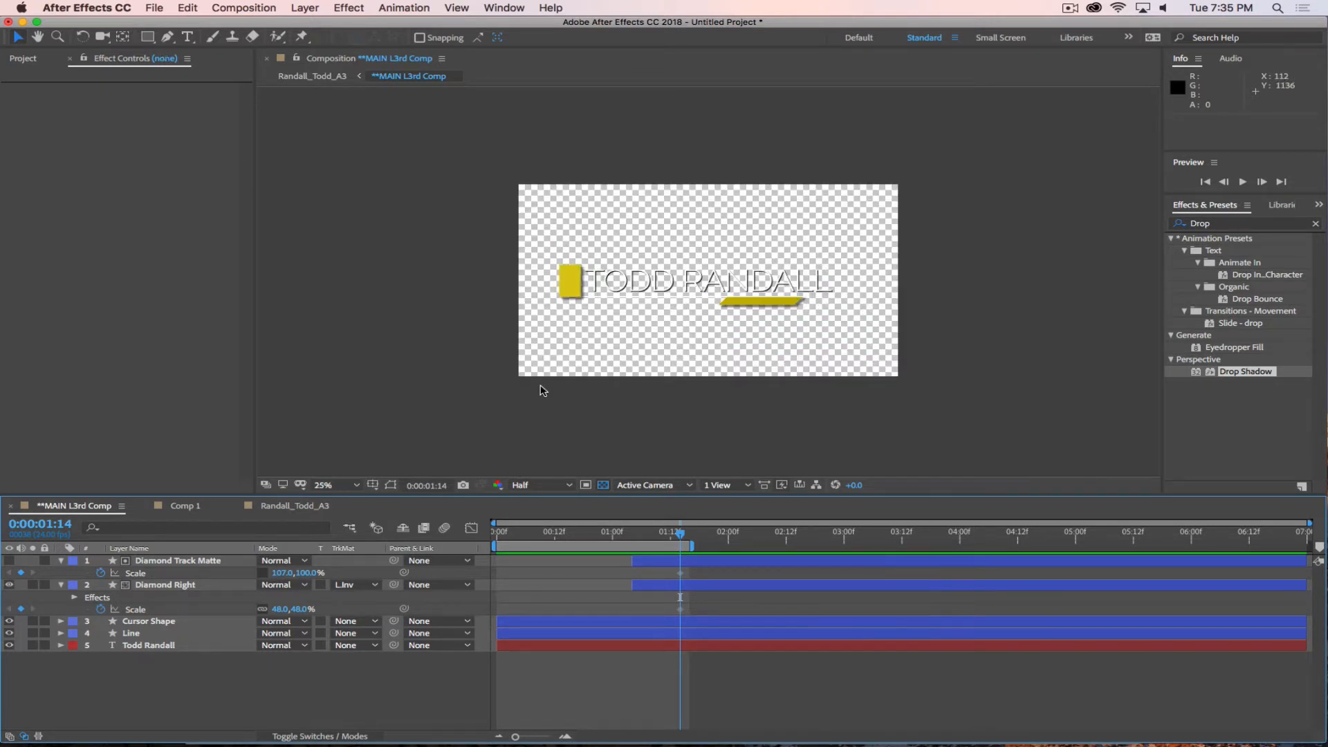
{"action": "left_click", "coordinate": [165, 37]}
{"action": "left_click", "coordinate": [422, 39]}
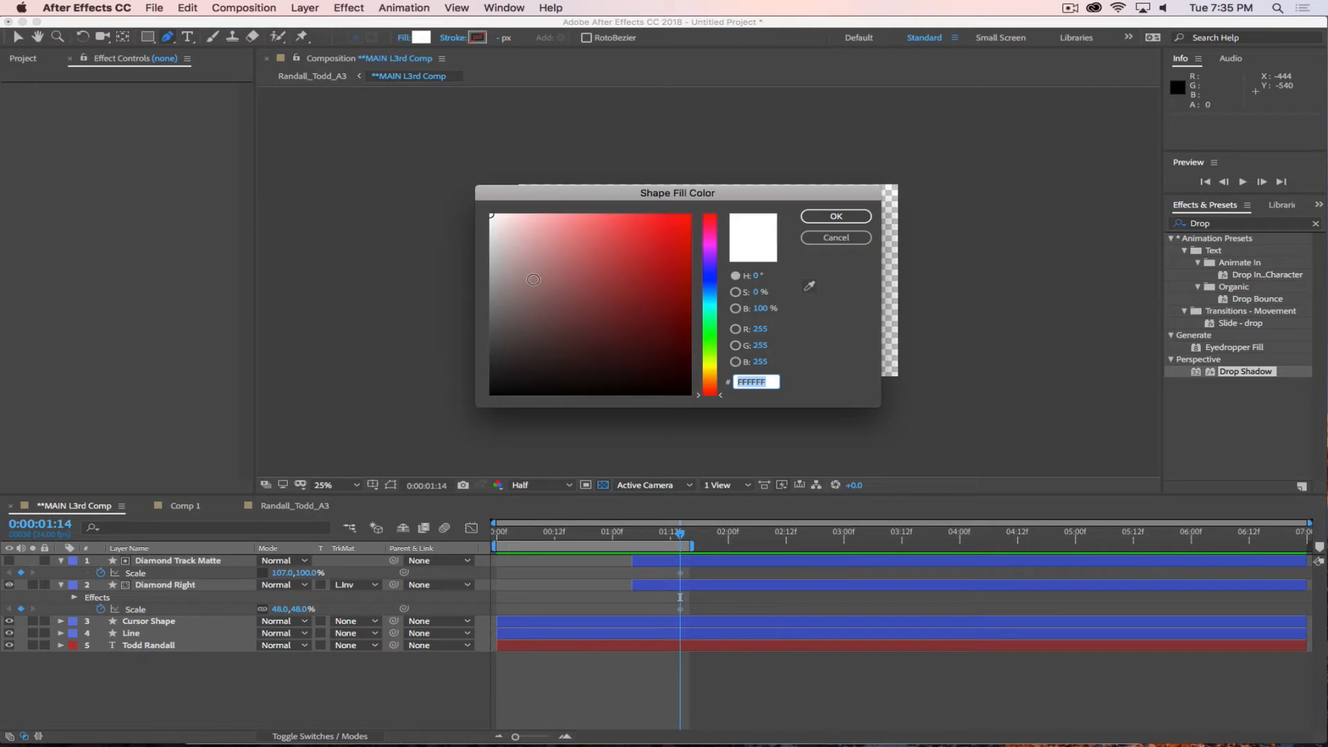
{"action": "left_click_drag", "start_coordinate": [533, 280], "coordinate": [365, 447]}
{"action": "left_click", "coordinate": [823, 217]}
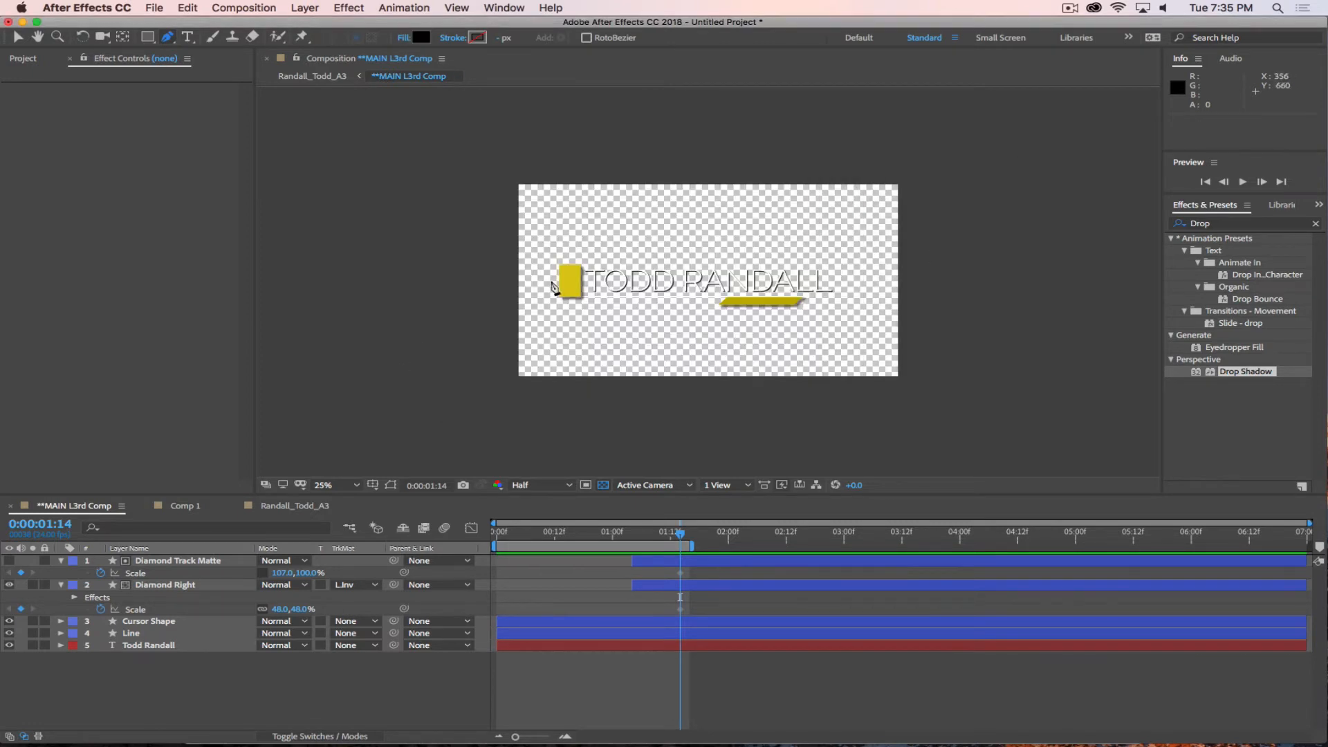
Draw a closed four-point black shape across the whole lower third, its upper edge sloping down from beyond the frame's left edge.
{"action": "left_click", "coordinate": [507, 242]}
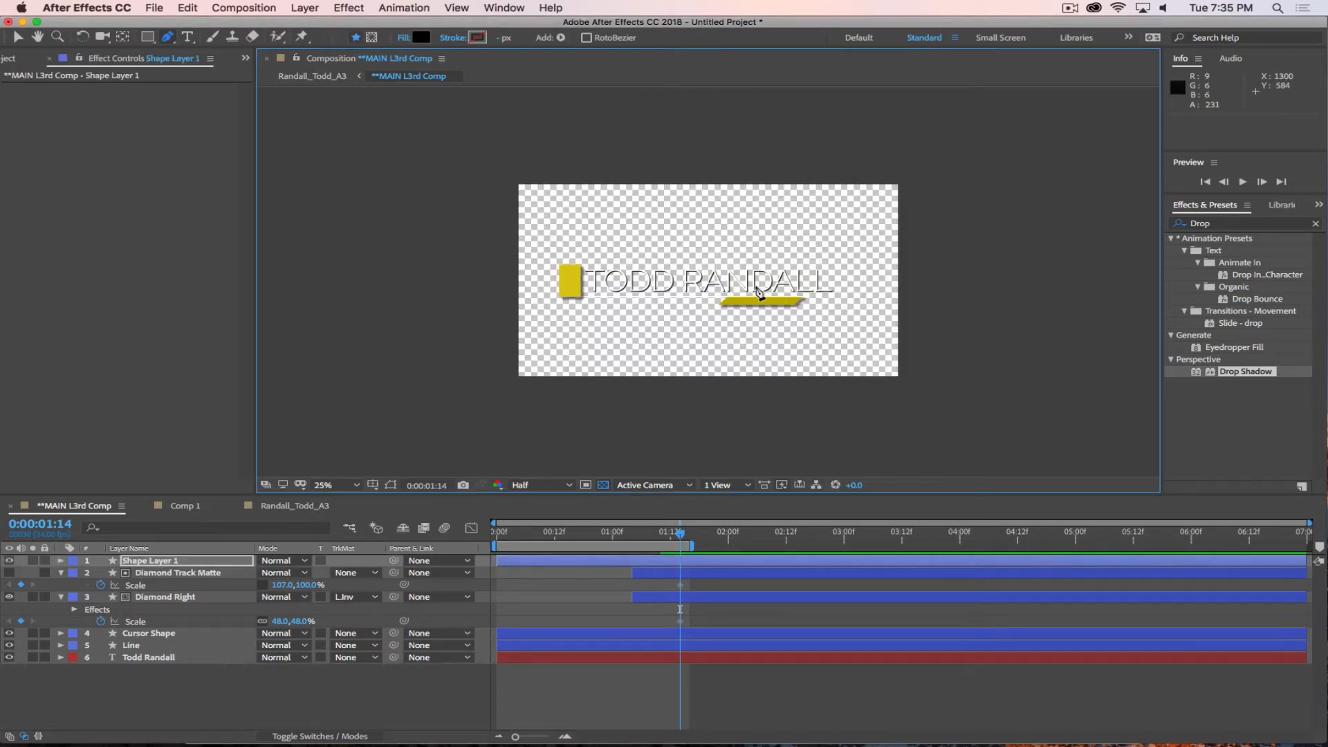
{"action": "left_click", "coordinate": [522, 247]}
{"action": "key", "text": "super+z"}
{"action": "left_click", "coordinate": [882, 273]}
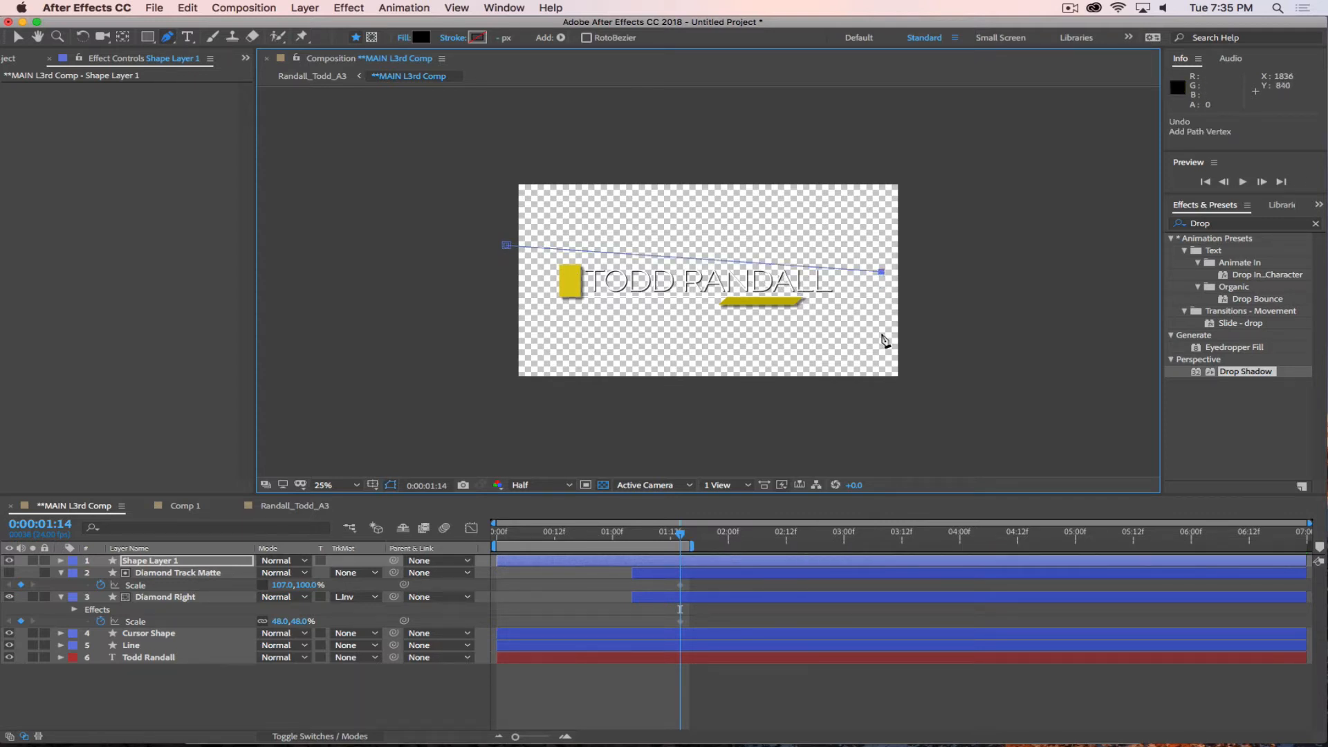
{"action": "mouse_move", "coordinate": [882, 273]}
{"action": "left_mouse_down"}
{"action": "mouse_move", "coordinate": [864, 289]}
{"action": "mouse_move", "coordinate": [876, 290]}
{"action": "left_mouse_up"}
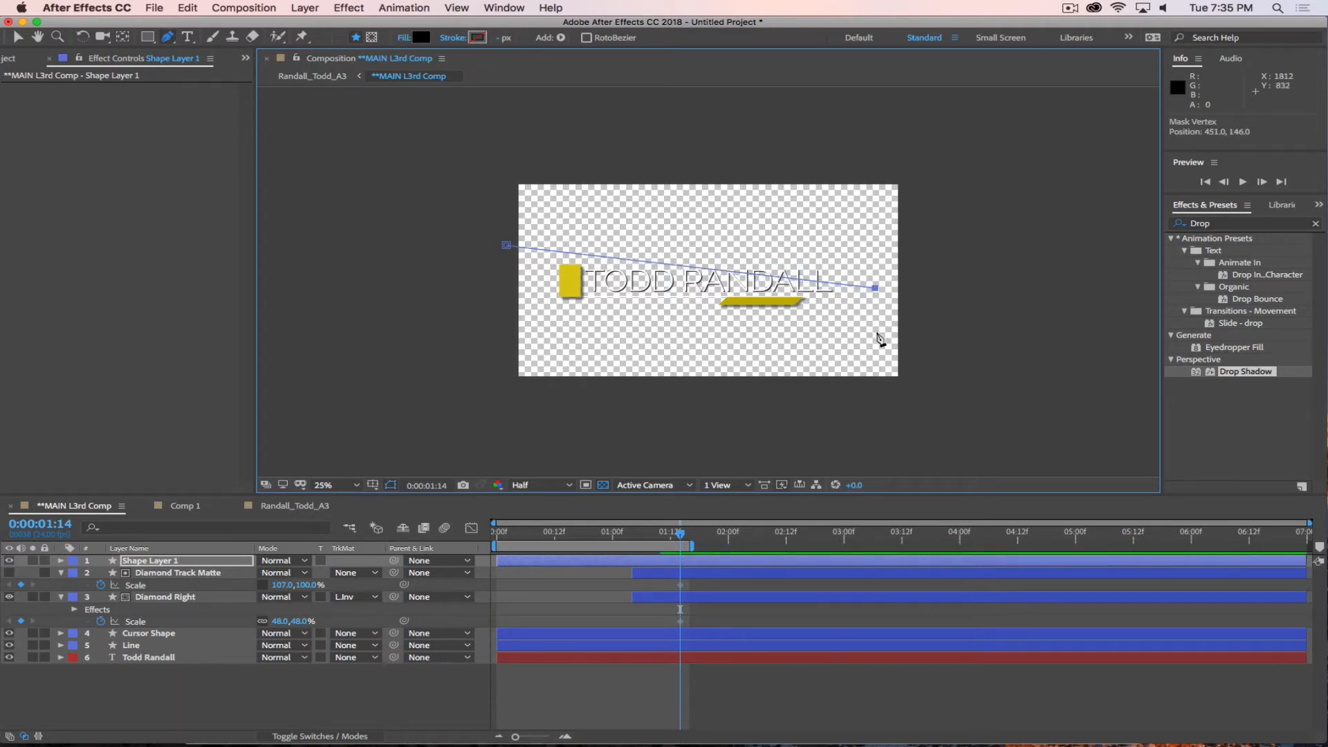
{"action": "left_click", "coordinate": [511, 333]}
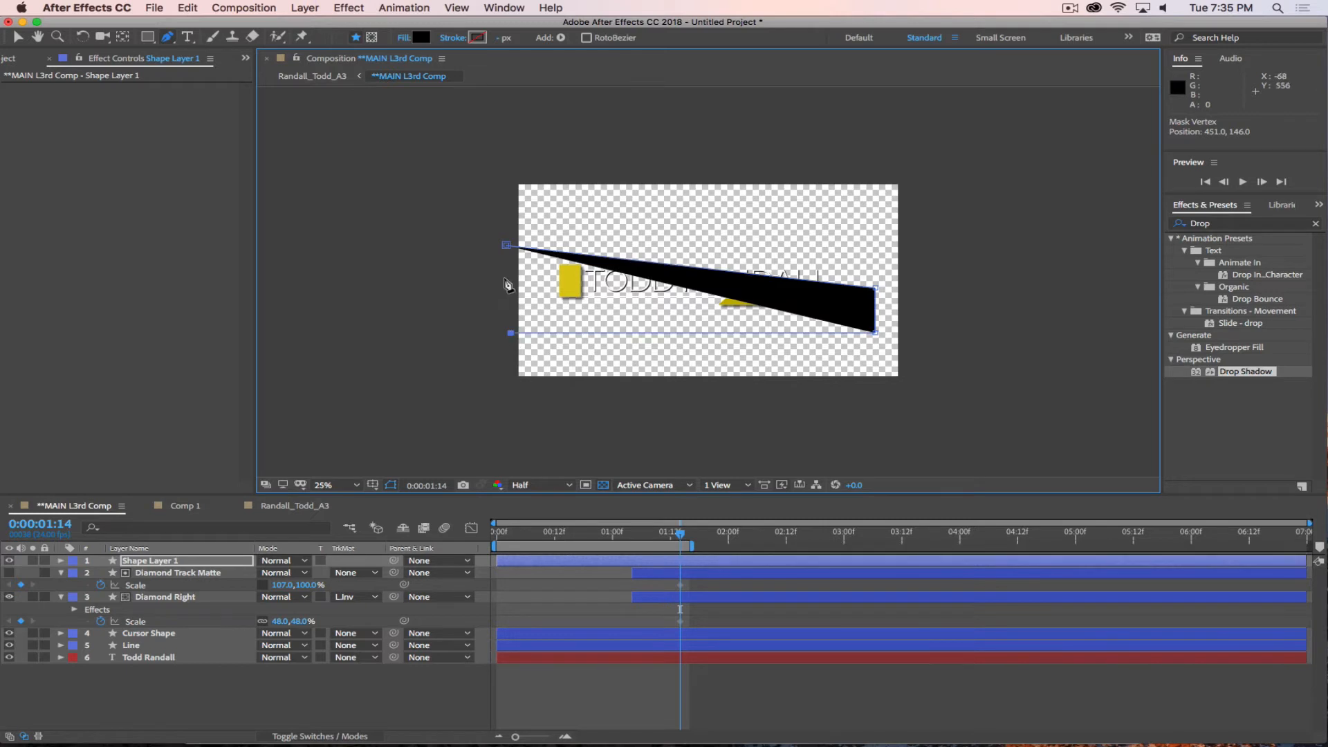
{"action": "left_click", "coordinate": [507, 246]}
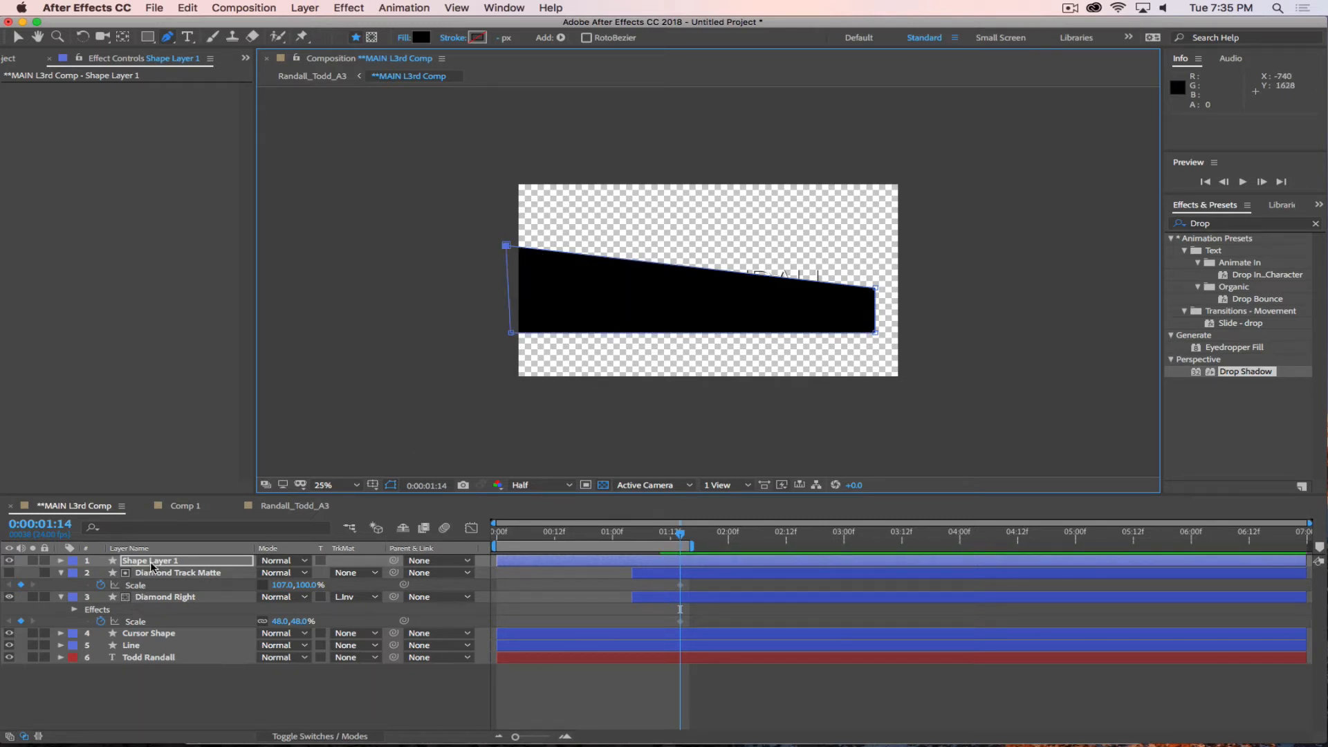
Move the black shape layer below the Line layer and set its opacity to 15%.
{"action": "left_click_drag", "start_coordinate": [152, 567], "coordinate": [152, 651]}
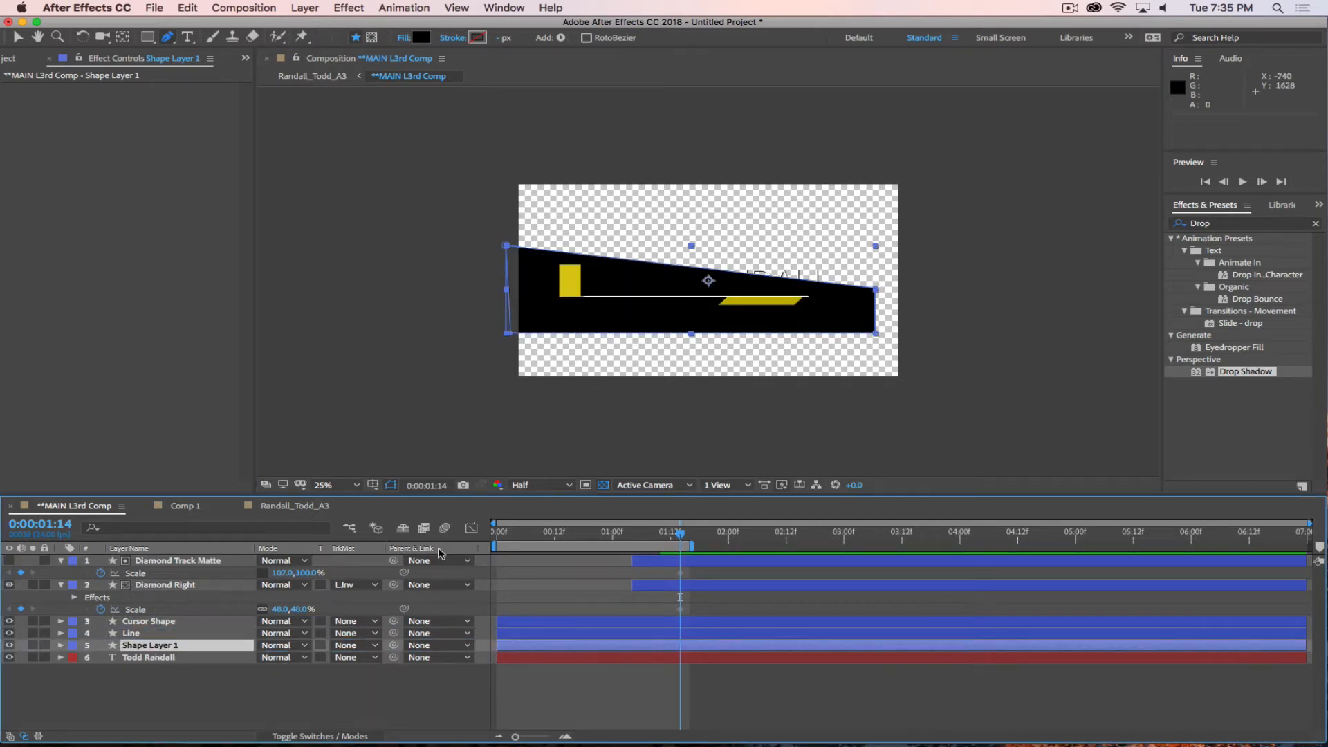
{"action": "key", "text": "t"}
{"action": "left_click", "coordinate": [270, 657]}
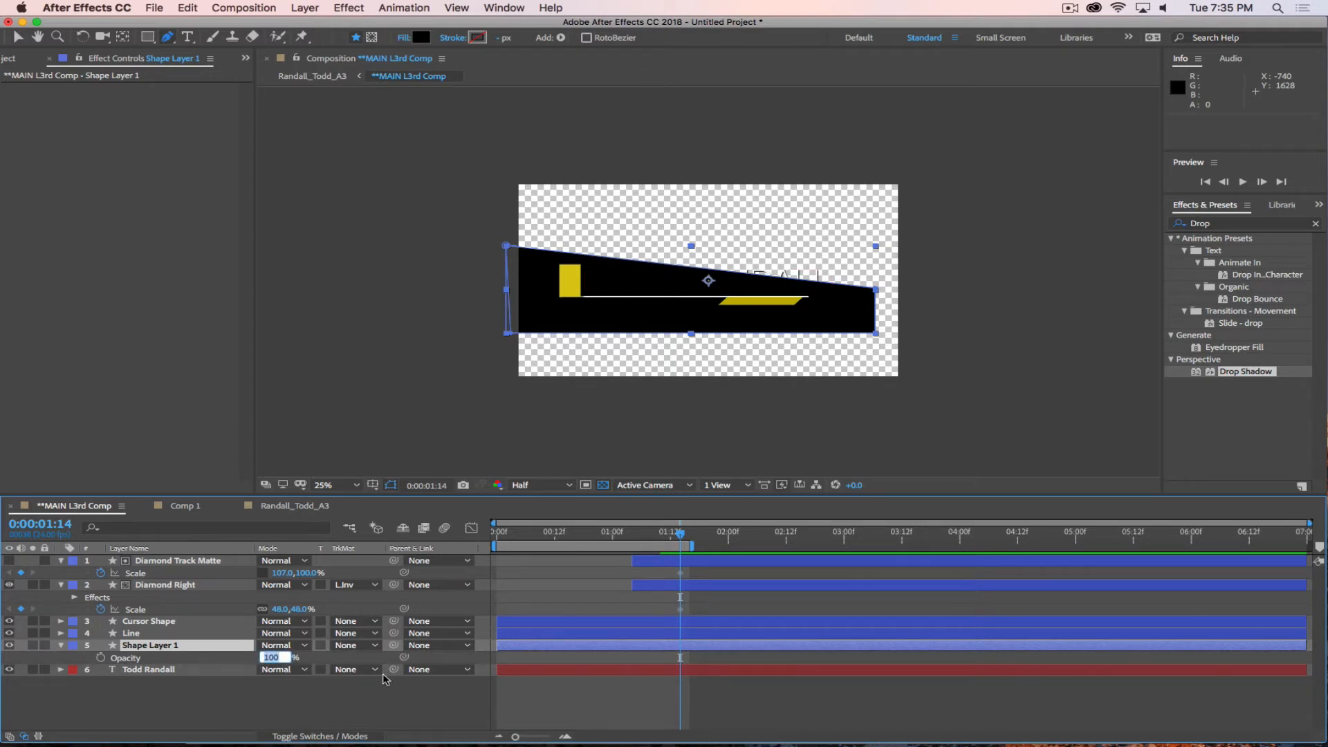
{"action": "key", "text": "Return"}
{"action": "left_click", "coordinate": [379, 695]}
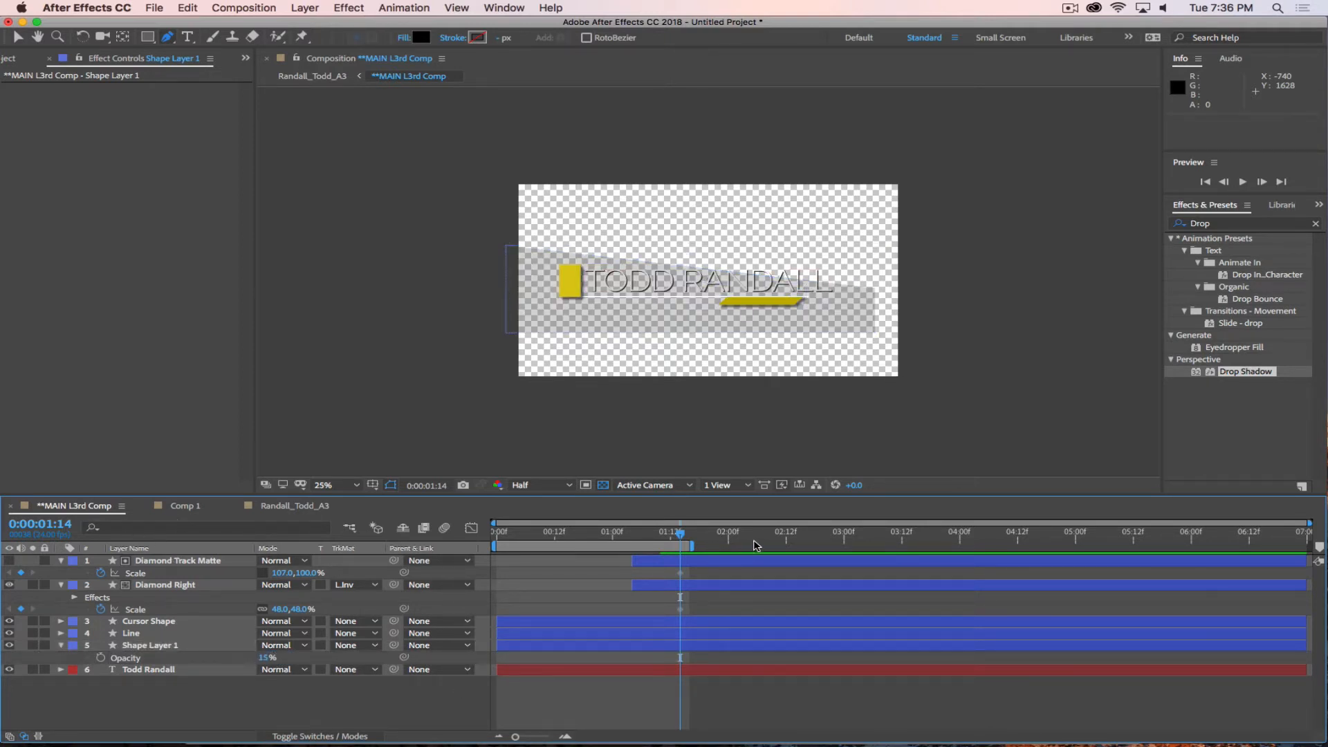
Go to 0:00:00:16 and rename the black shape layer as Tint.
{"action": "left_click_drag", "start_coordinate": [678, 532], "coordinate": [575, 537]}
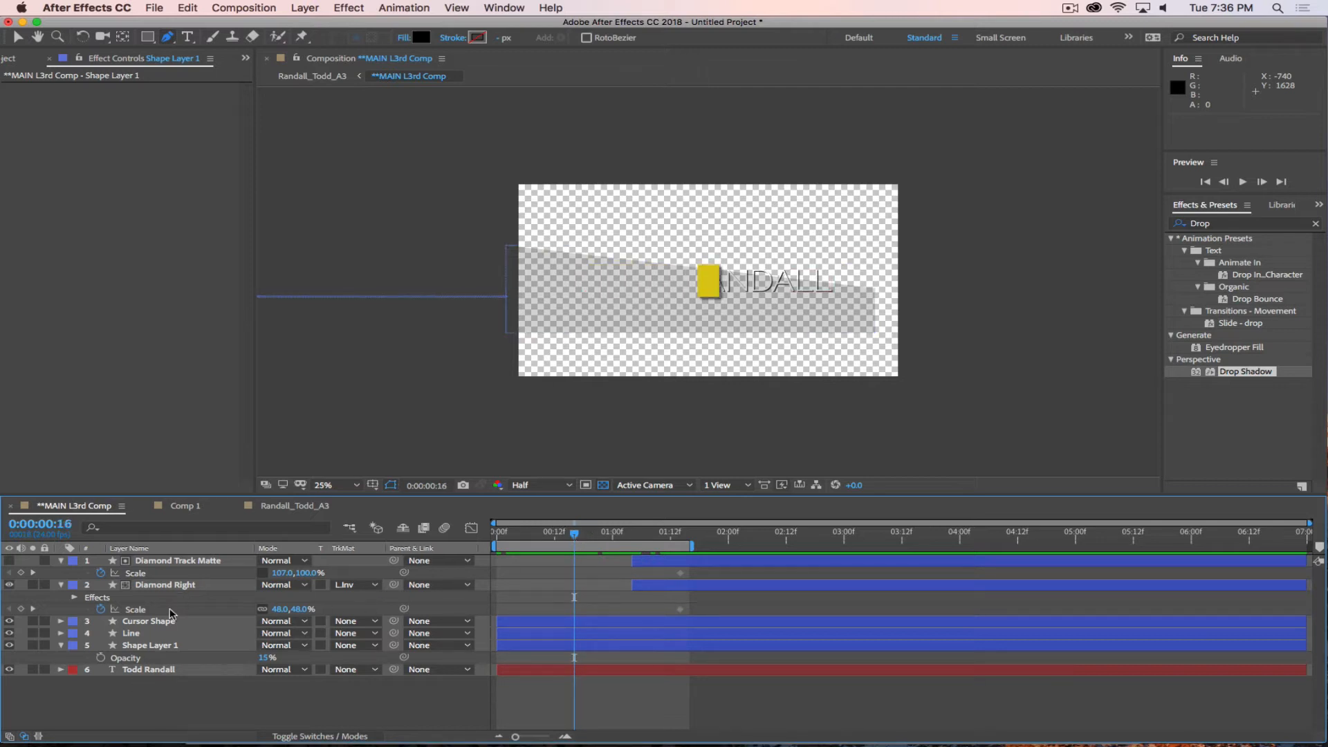
{"action": "left_click", "coordinate": [164, 645]}
{"action": "key", "text": "Return"}
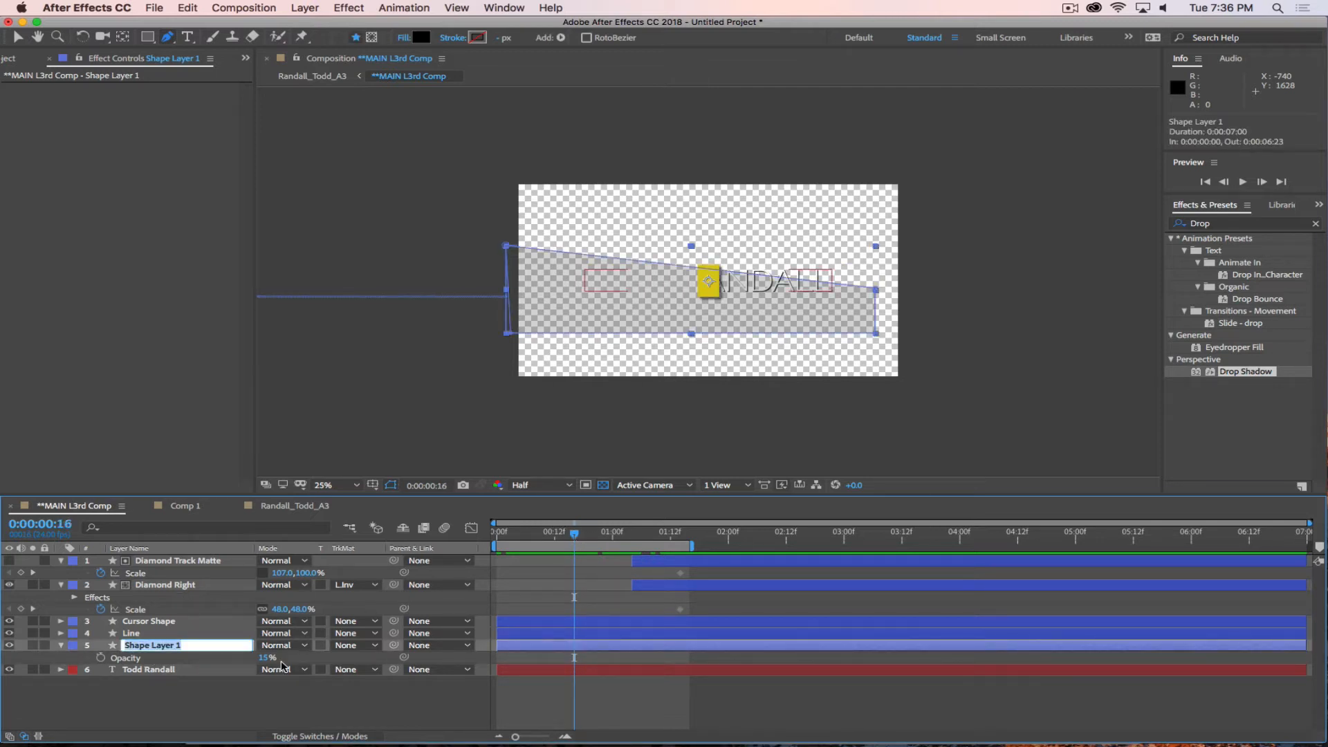
{"action": "type", "text": "Tint"}
{"action": "key", "text": "Return"}
Animate Tint's X position from -860 at 0:00:00:16 to 960 at 0:00:00:23, with Easy Ease In on the end keyframe.
{"action": "key", "text": "alt+shift+p"}
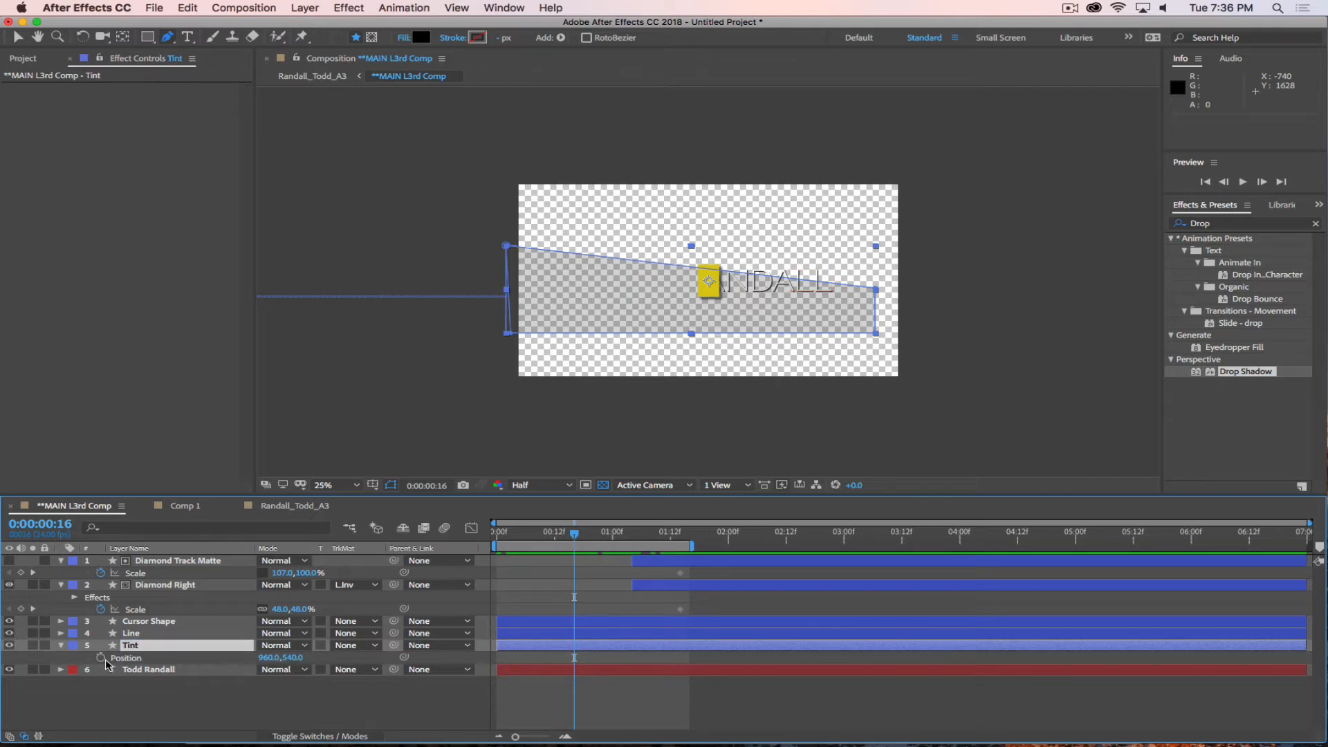
{"action": "left_click_drag", "start_coordinate": [574, 658], "coordinate": [608, 657]}
{"action": "left_click_drag", "start_coordinate": [270, 657], "coordinate": [126, 657]}
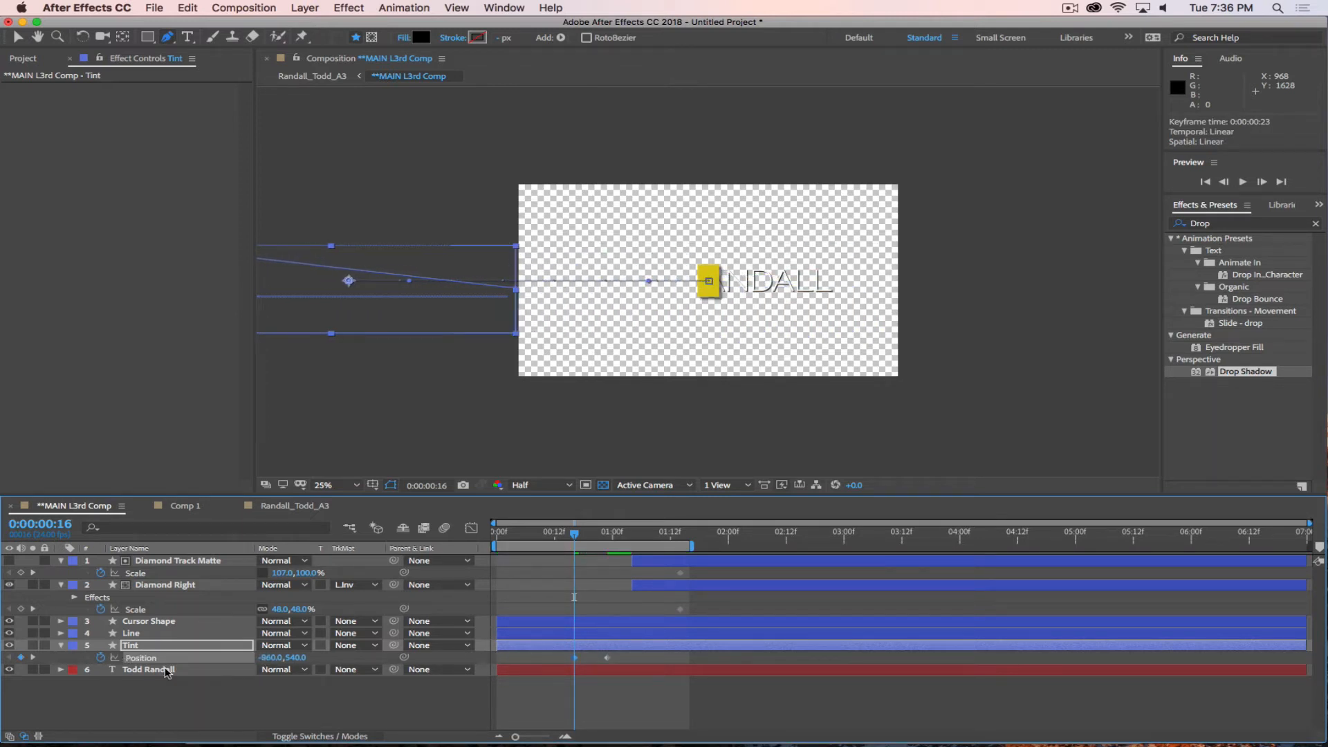
{"action": "right_click", "coordinate": [607, 658]}
{"action": "mouse_move", "coordinate": [712, 731]}
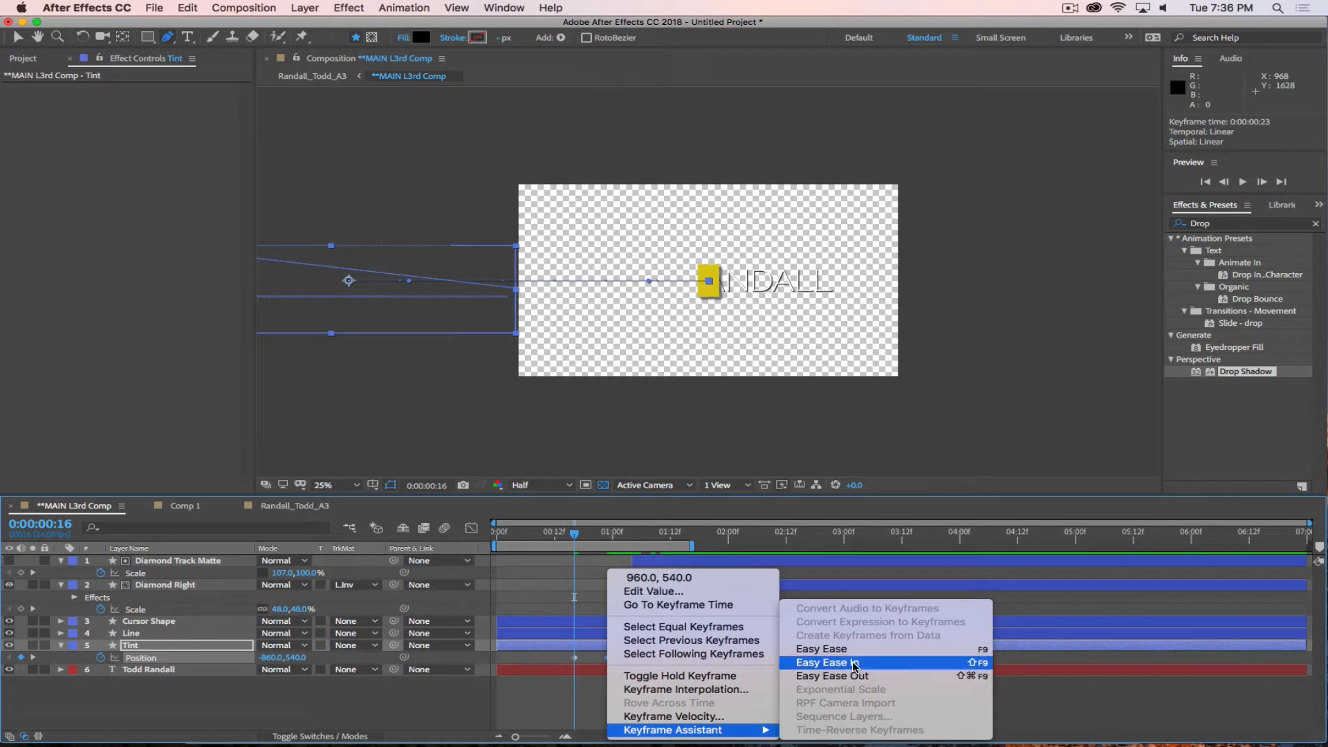
{"action": "left_click", "coordinate": [827, 662]}
Apply Fast Box Blur to the Tint layer and set its blur radius to 36.
{"action": "left_click", "coordinate": [1230, 202]}
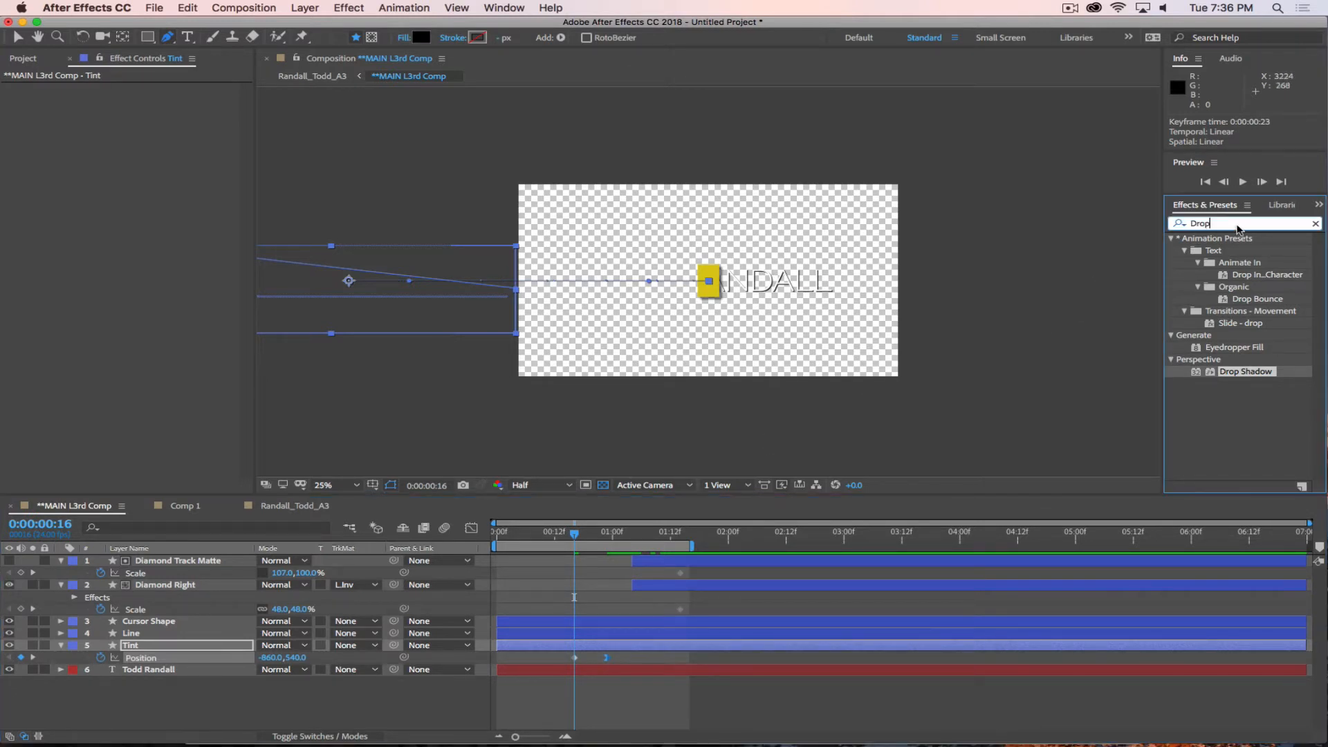
{"action": "type", "text": "Blur"}
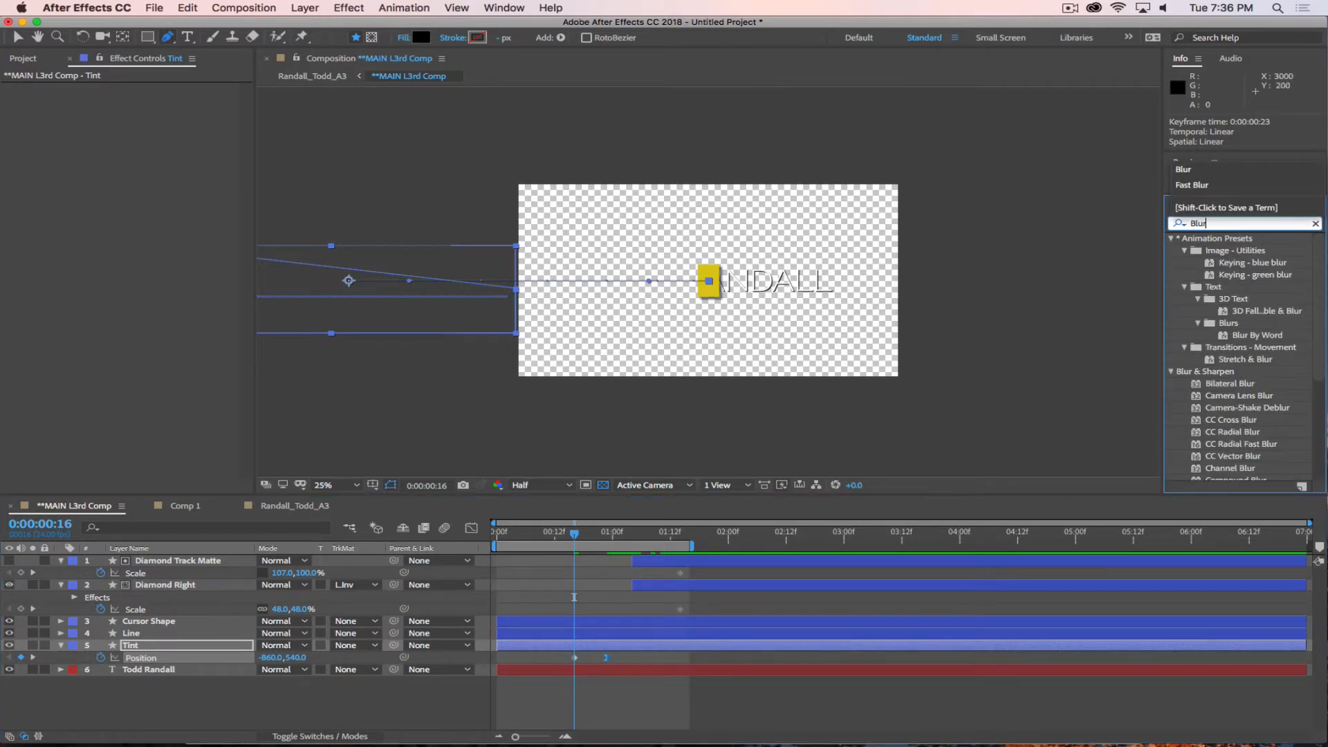
{"action": "scroll", "coordinate": [1235, 407], "scroll_direction": "down", "scroll_amount": 3}
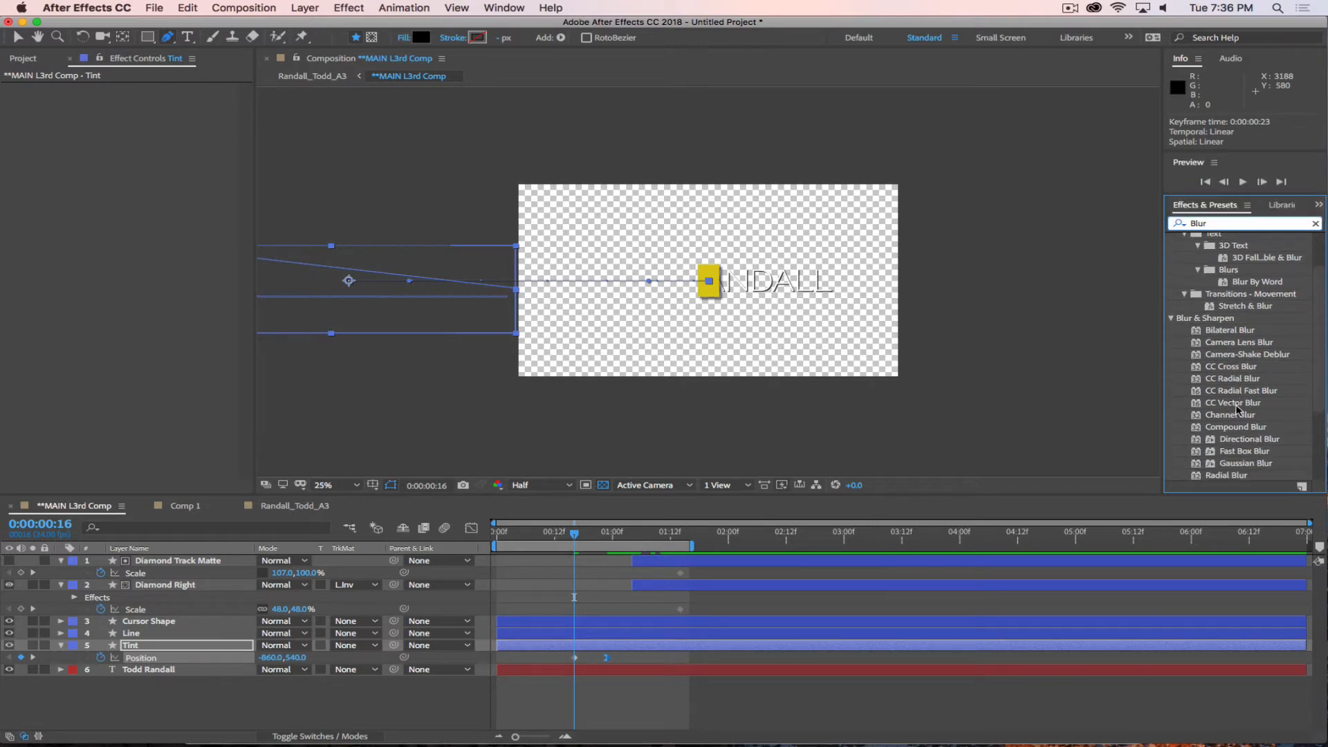
{"action": "left_click", "coordinate": [1235, 464]}
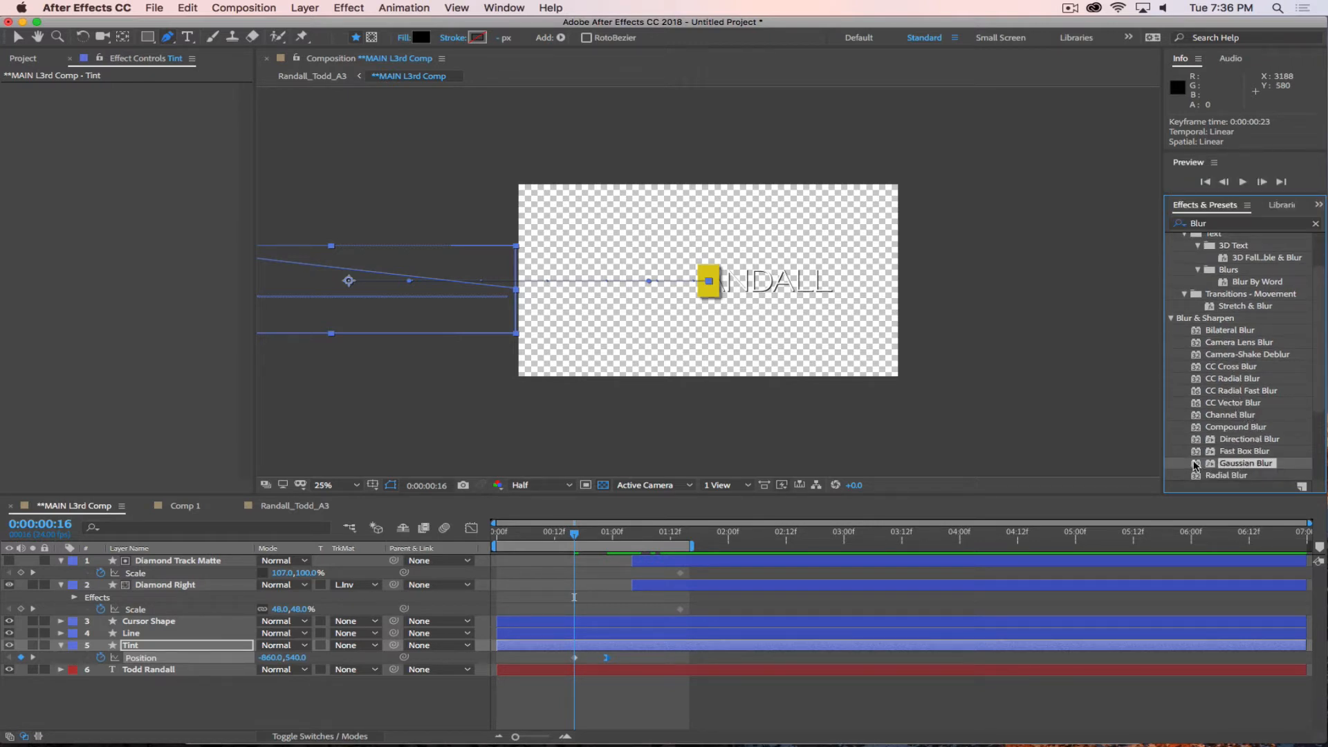
{"action": "left_click", "coordinate": [1199, 453]}
{"action": "left_click_drag", "start_coordinate": [1170, 455], "coordinate": [131, 646]}
{"action": "key", "text": "space"}
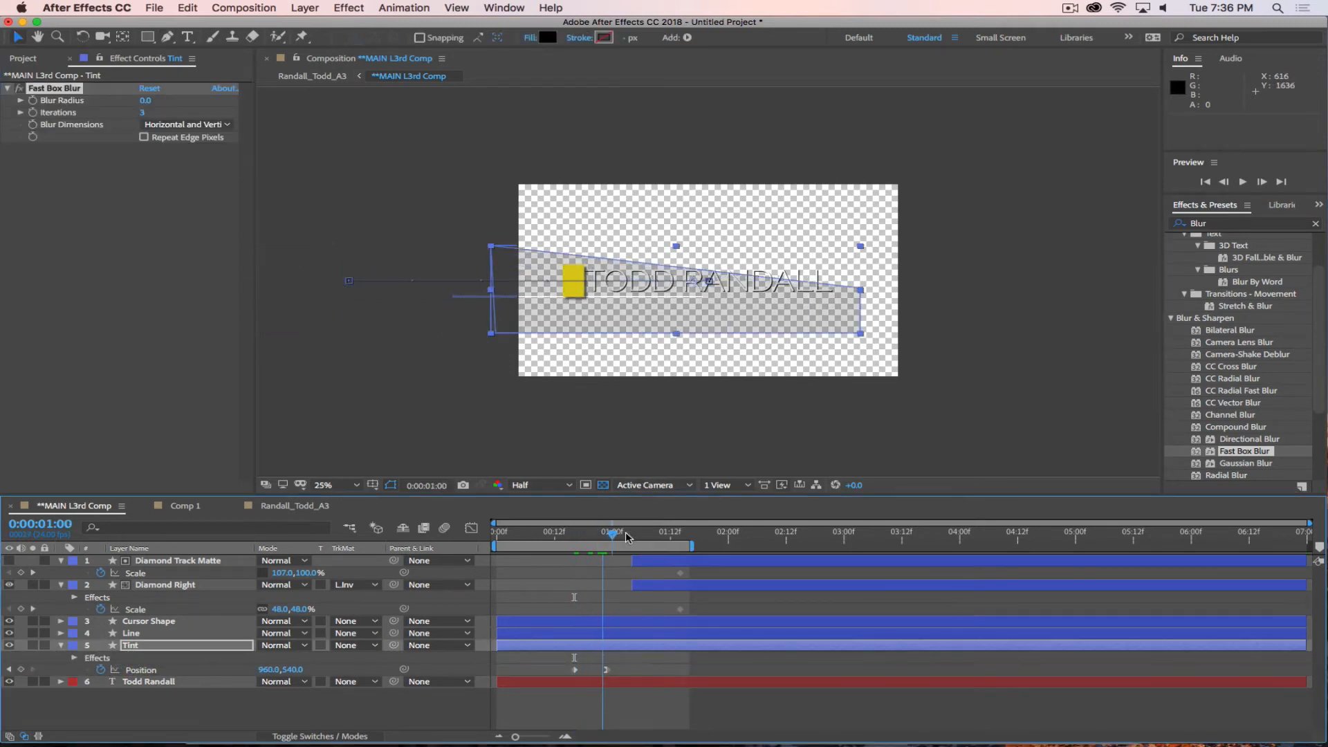
{"action": "left_click", "coordinate": [146, 100]}
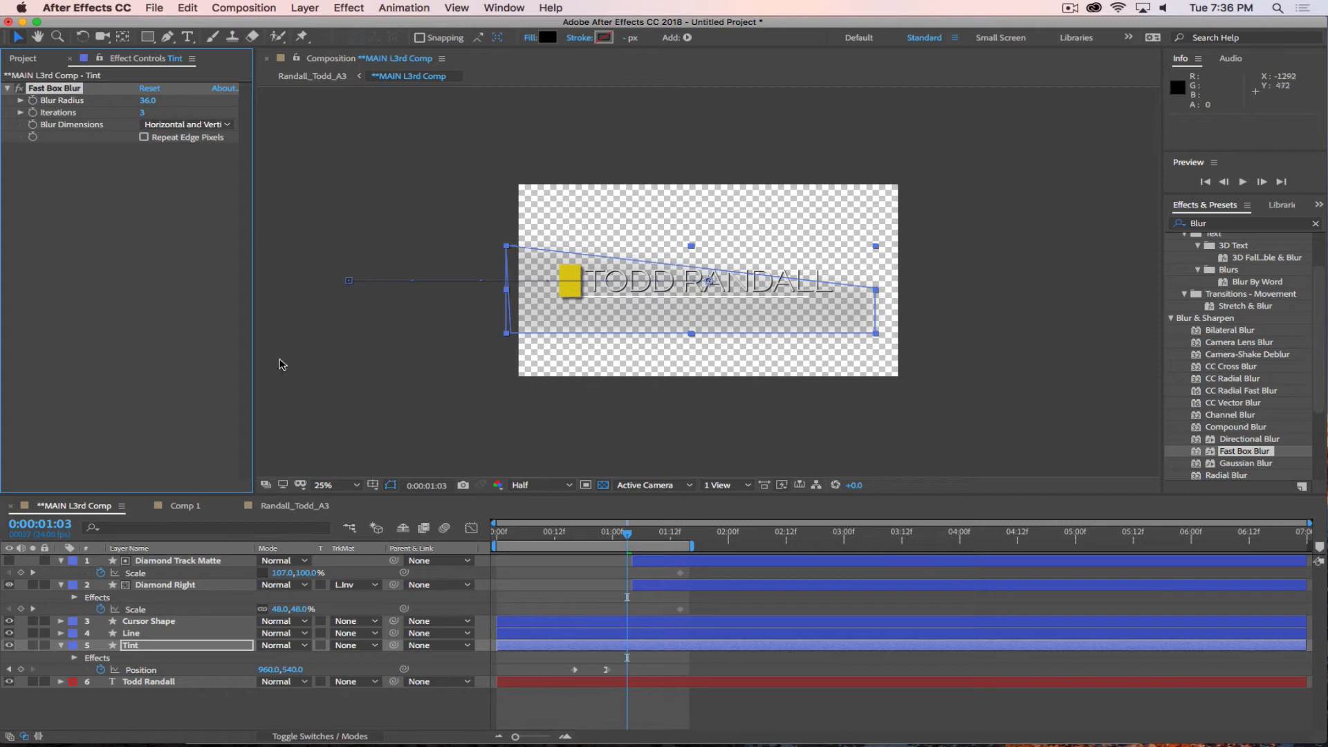
{"action": "left_click", "coordinate": [643, 707]}
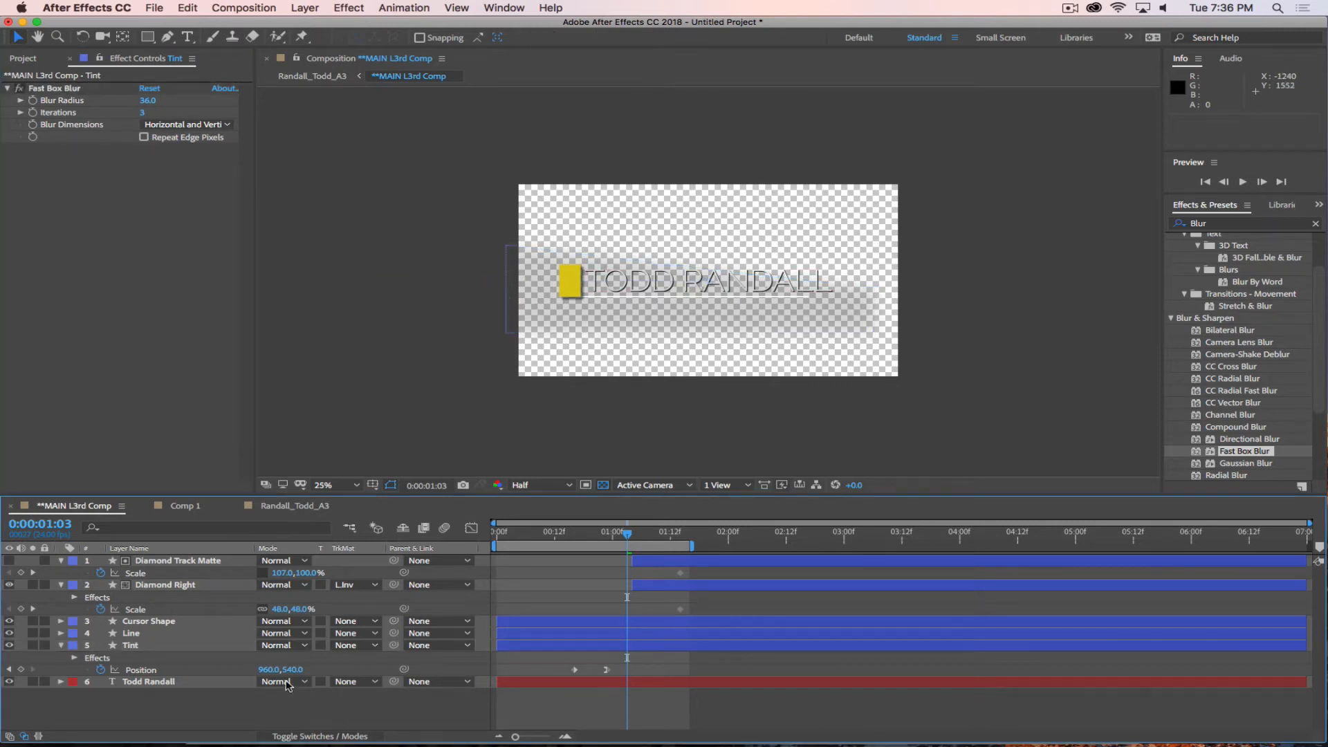
Set Tint's opacity to 25% and move the name text layer directly above it in the stack.
{"action": "left_click", "coordinate": [136, 647]}
{"action": "key", "text": "t"}
{"action": "left_click", "coordinate": [268, 659]}
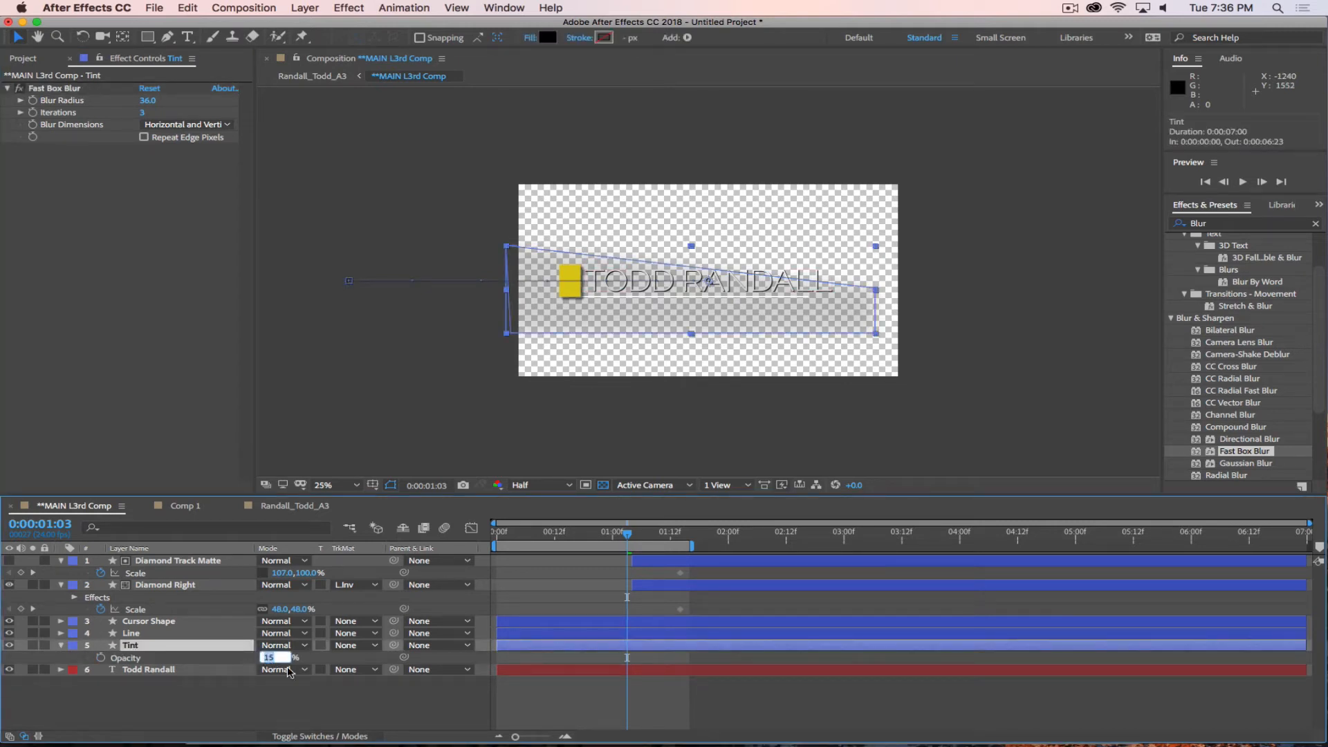
{"action": "type", "text": "25"}
{"action": "key", "text": "Return"}
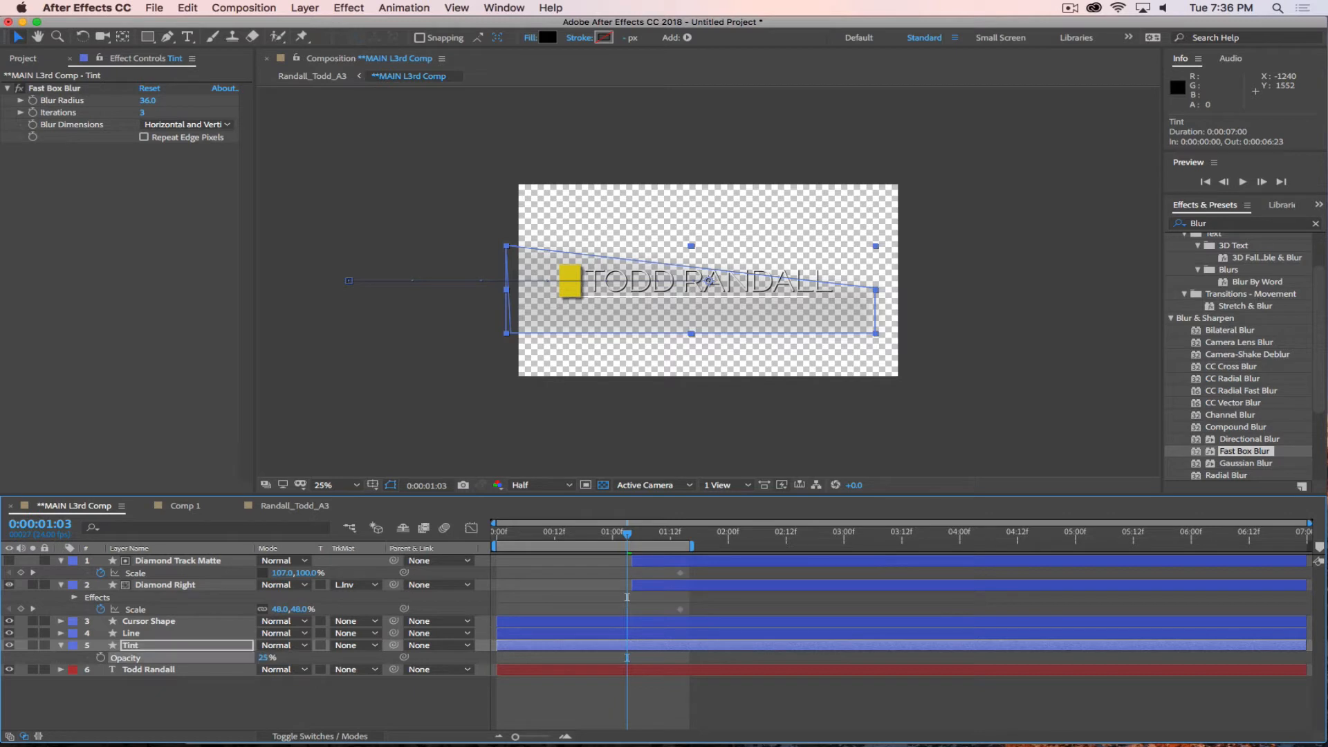
{"action": "left_click", "coordinate": [394, 695]}
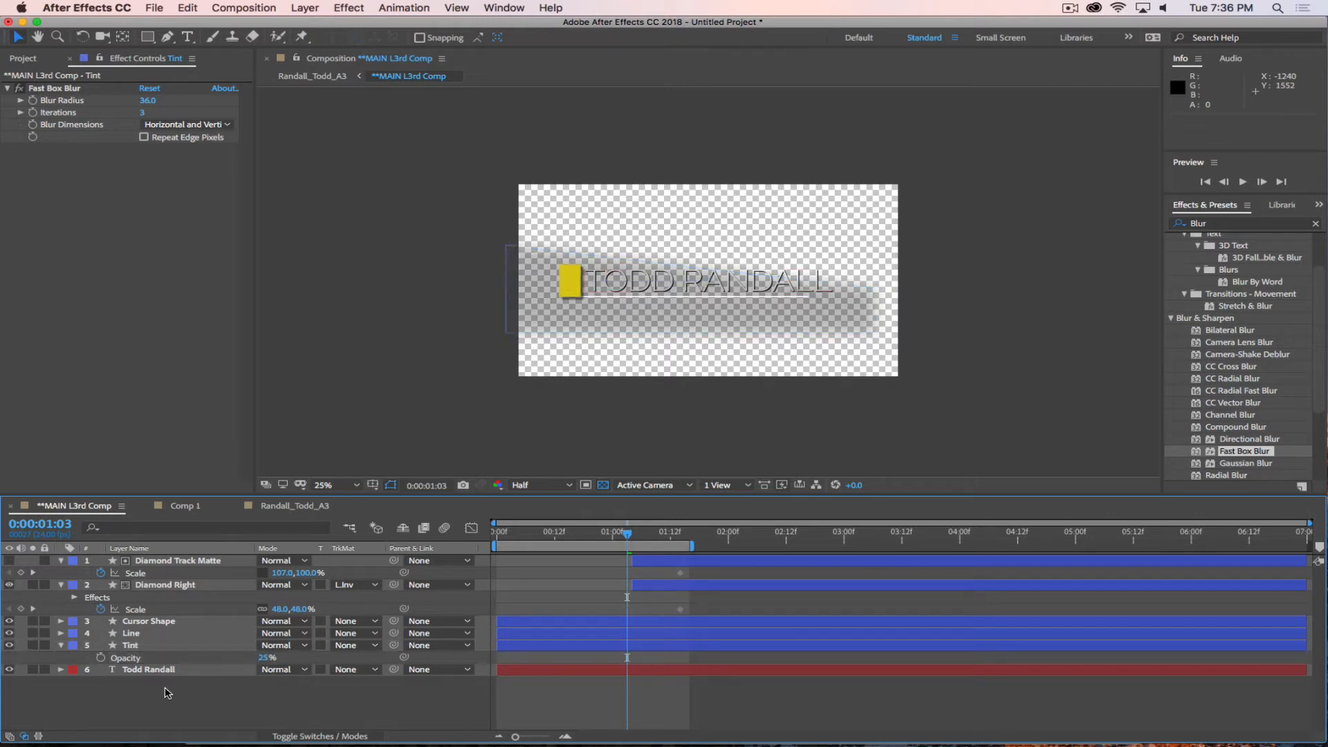
{"action": "left_click", "coordinate": [173, 671]}
{"action": "left_click_drag", "start_coordinate": [159, 669], "coordinate": [146, 651]}
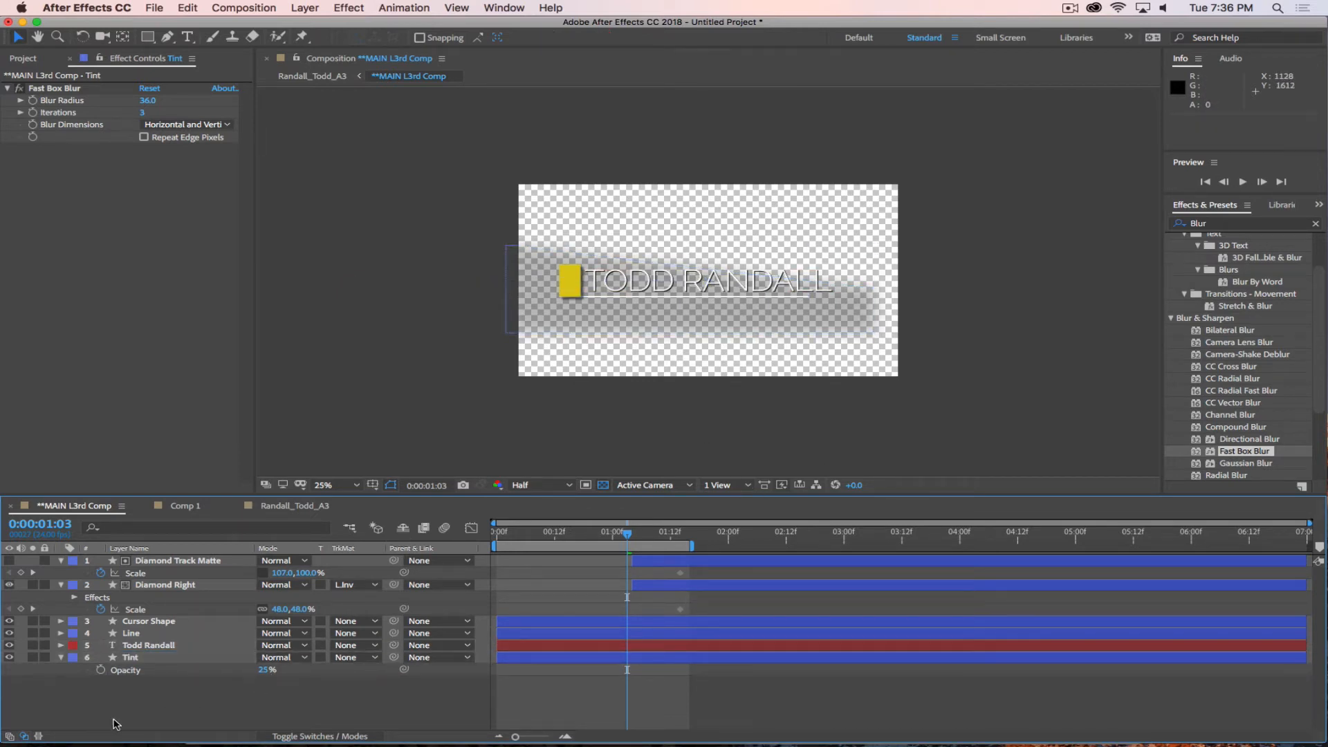
Check the tint over the photo up to 0:00:01:18 in the A3 composition and widen **MAIN L3rd Comp to 2400 px.
{"action": "left_click", "coordinate": [277, 508]}
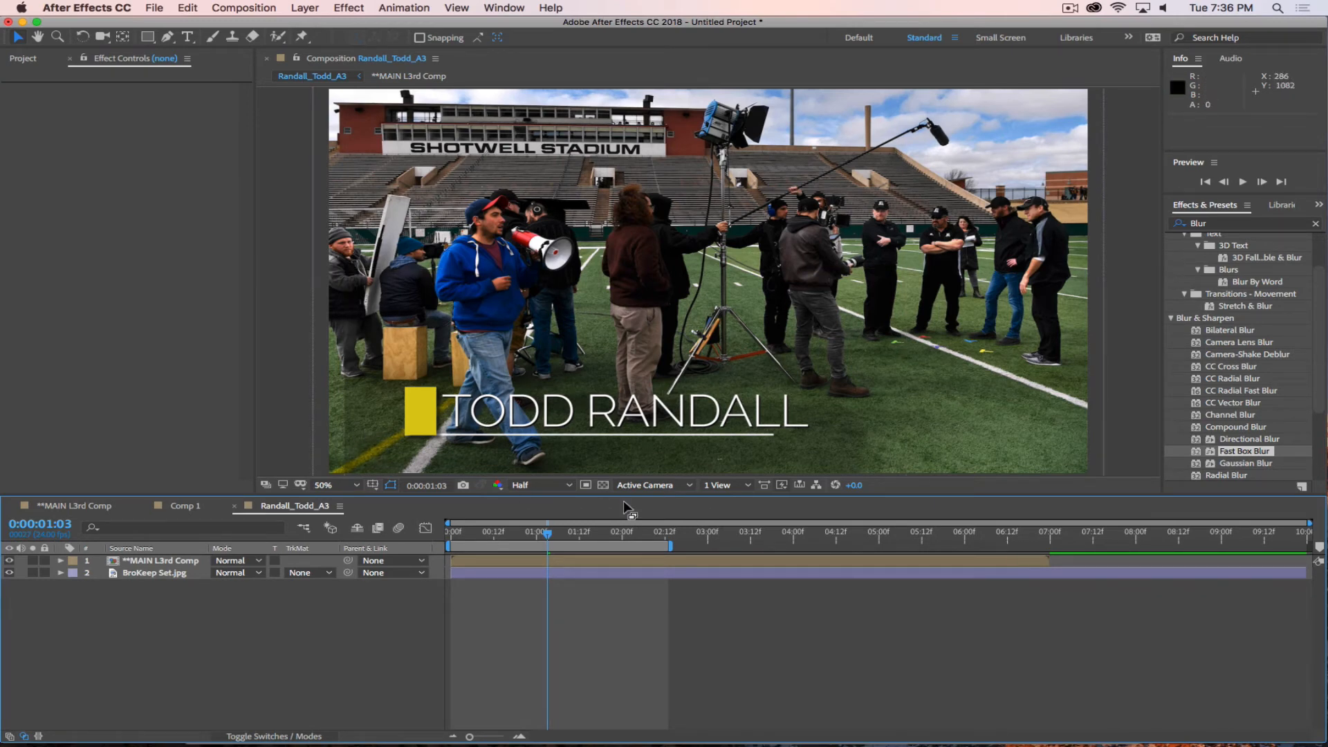
{"action": "left_click_drag", "start_coordinate": [543, 539], "coordinate": [601, 536]}
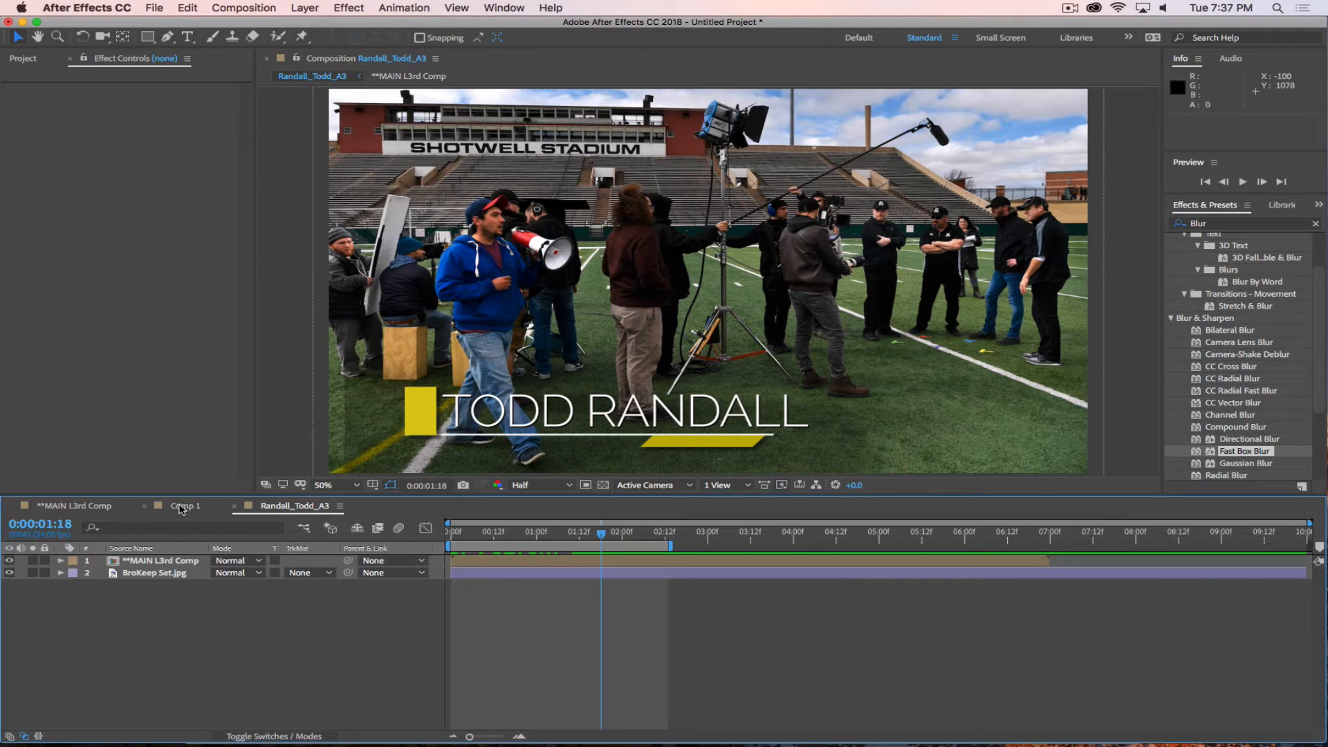
{"action": "left_click", "coordinate": [75, 506]}
{"action": "left_click", "coordinate": [261, 9]}
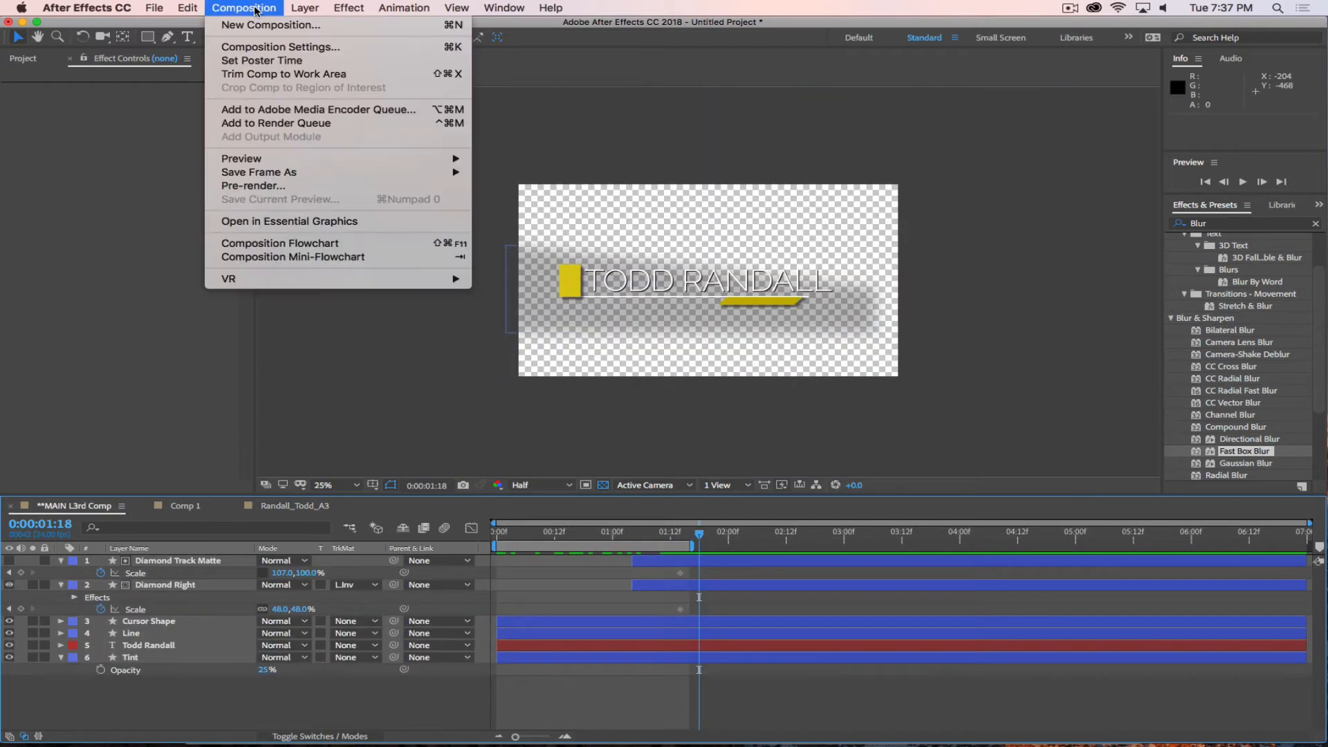
{"action": "left_click", "coordinate": [263, 50]}
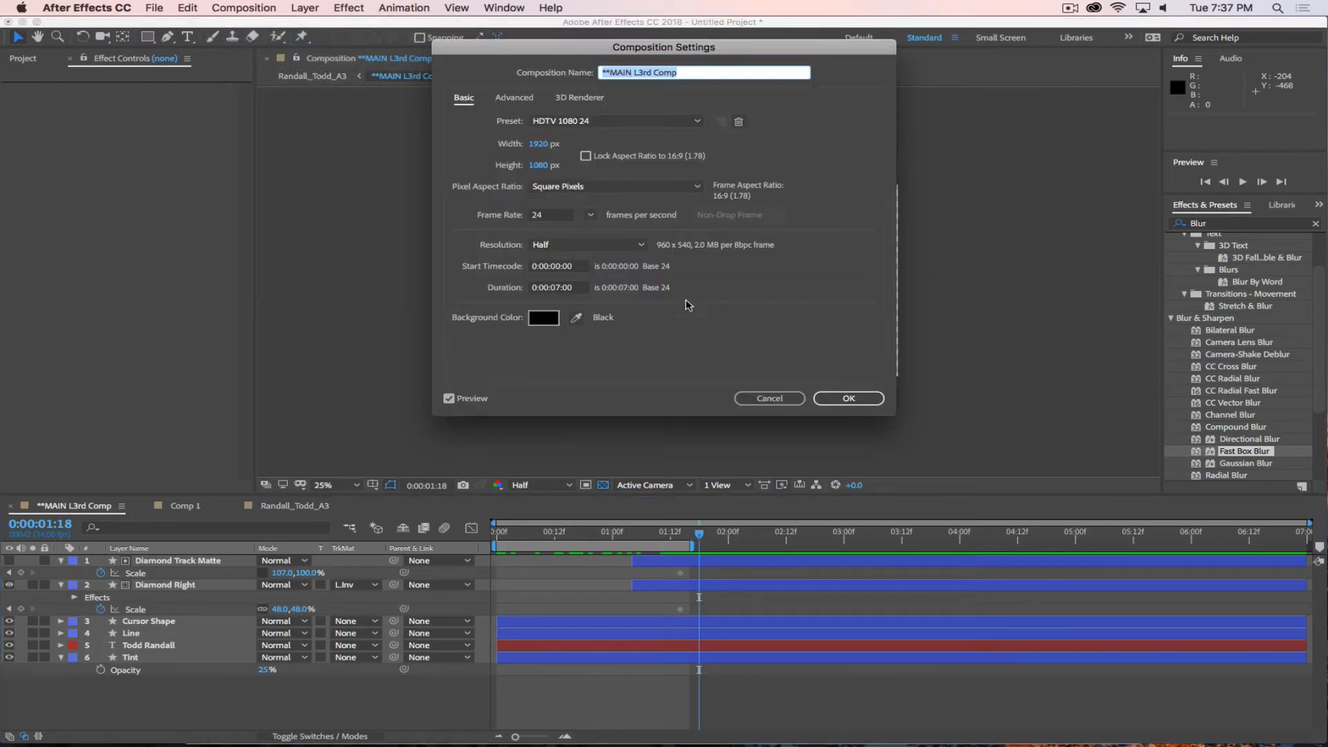
{"action": "left_click_drag", "start_coordinate": [550, 143], "coordinate": [600, 158]}
{"action": "left_click", "coordinate": [539, 144]}
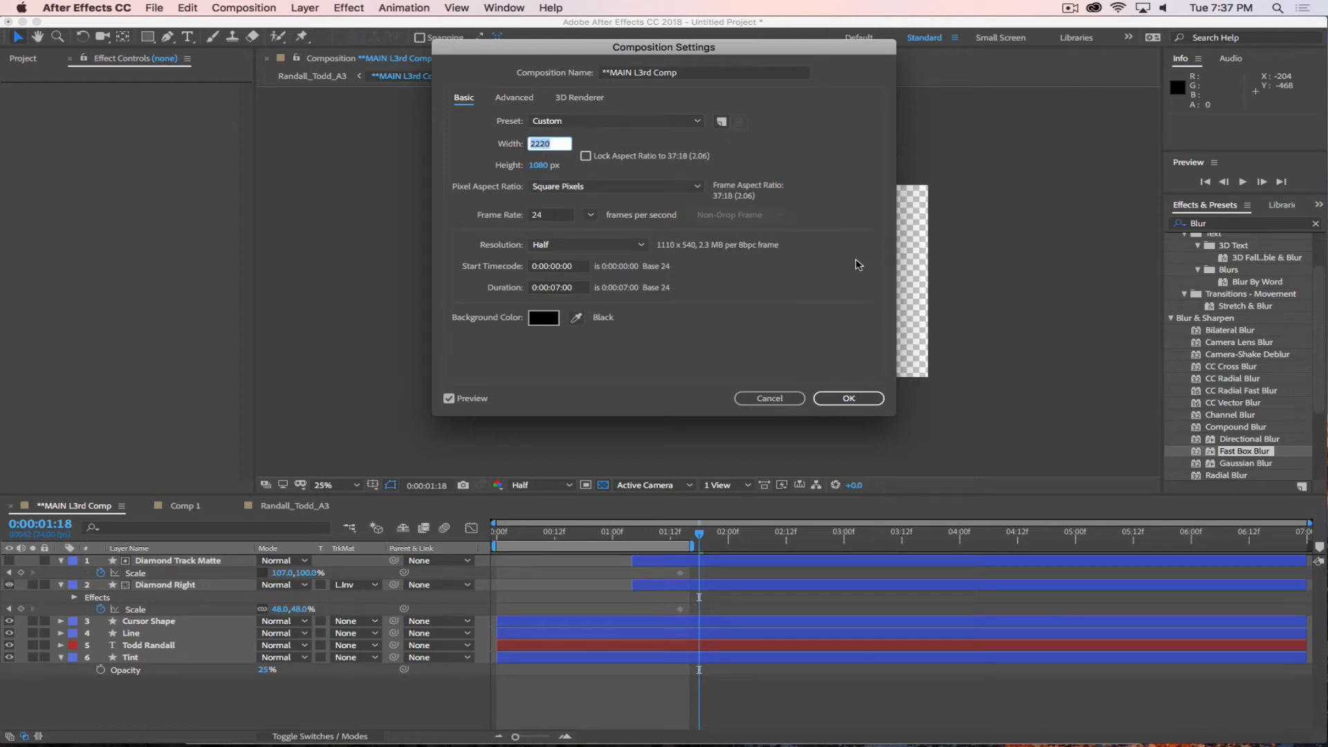
{"action": "type", "text": "2400"}
{"action": "key", "text": "Return"}
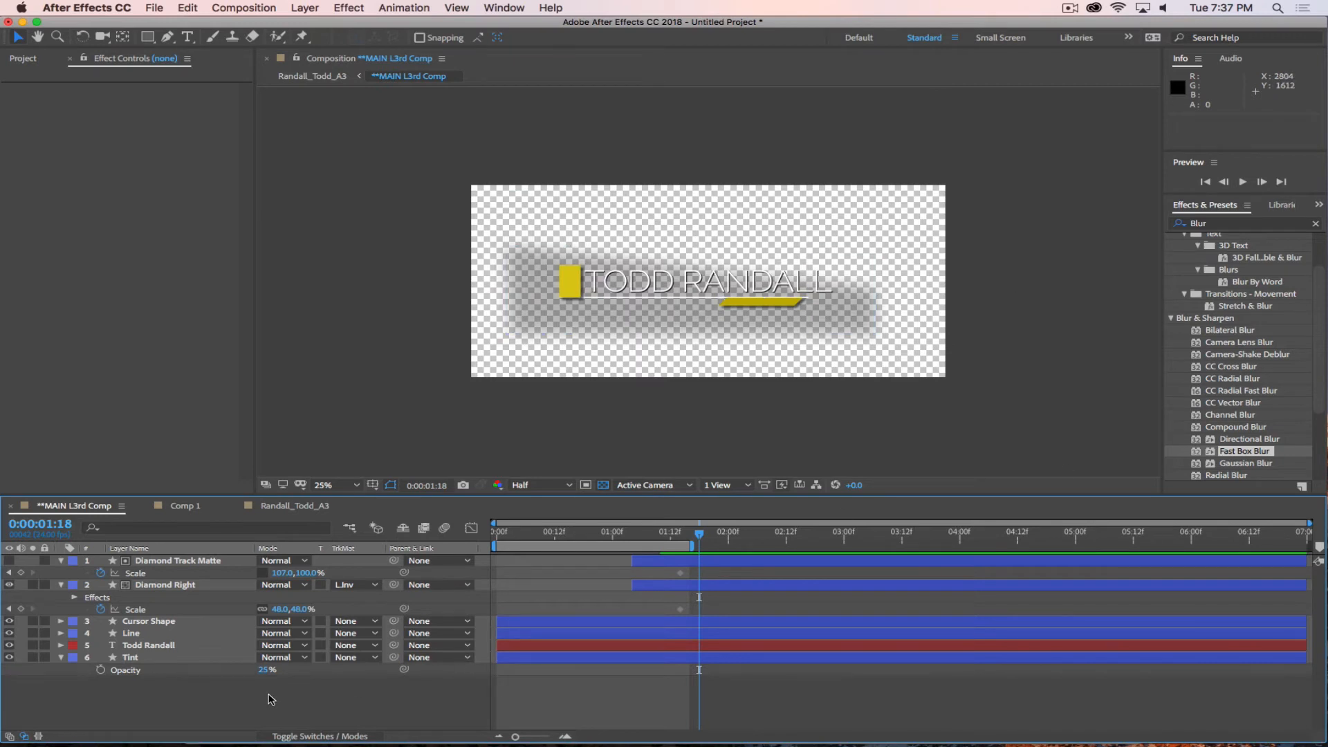
Compare the tint over the photo in the A3 composition and widen the Tint shape in **MAIN L3rd Comp to 124% by 101% scale.
{"action": "left_click", "coordinate": [294, 506]}
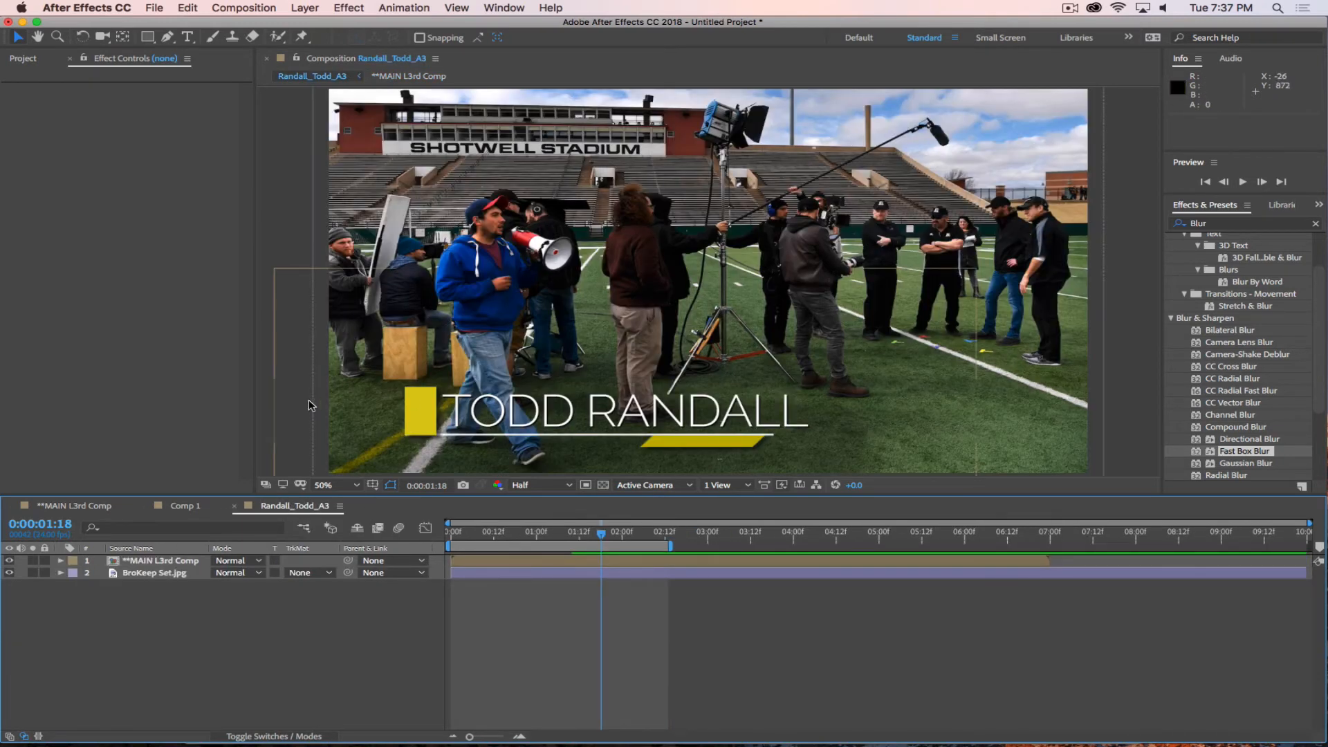
{"action": "mouse_move", "coordinate": [605, 536]}
{"action": "left_mouse_down"}
{"action": "mouse_move", "coordinate": [492, 538]}
{"action": "mouse_move", "coordinate": [601, 541]}
{"action": "left_mouse_up"}
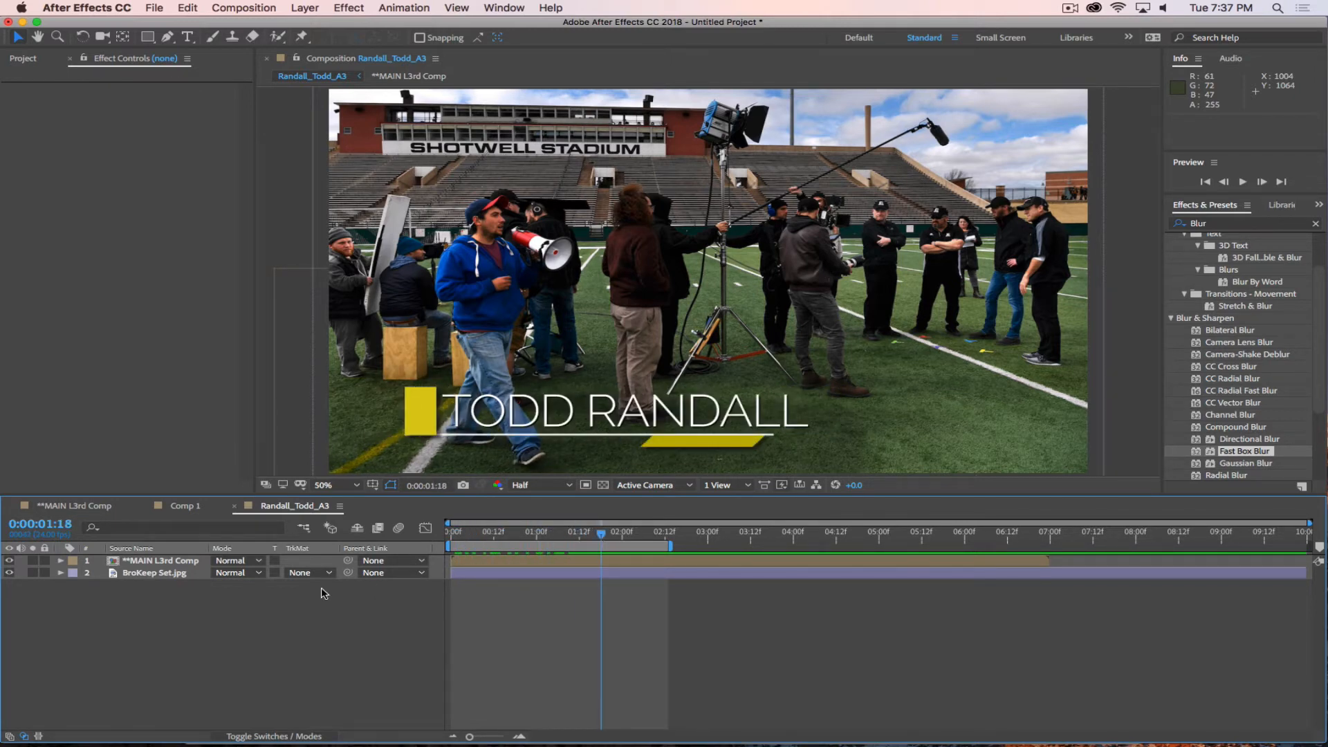
{"action": "left_click", "coordinate": [79, 506]}
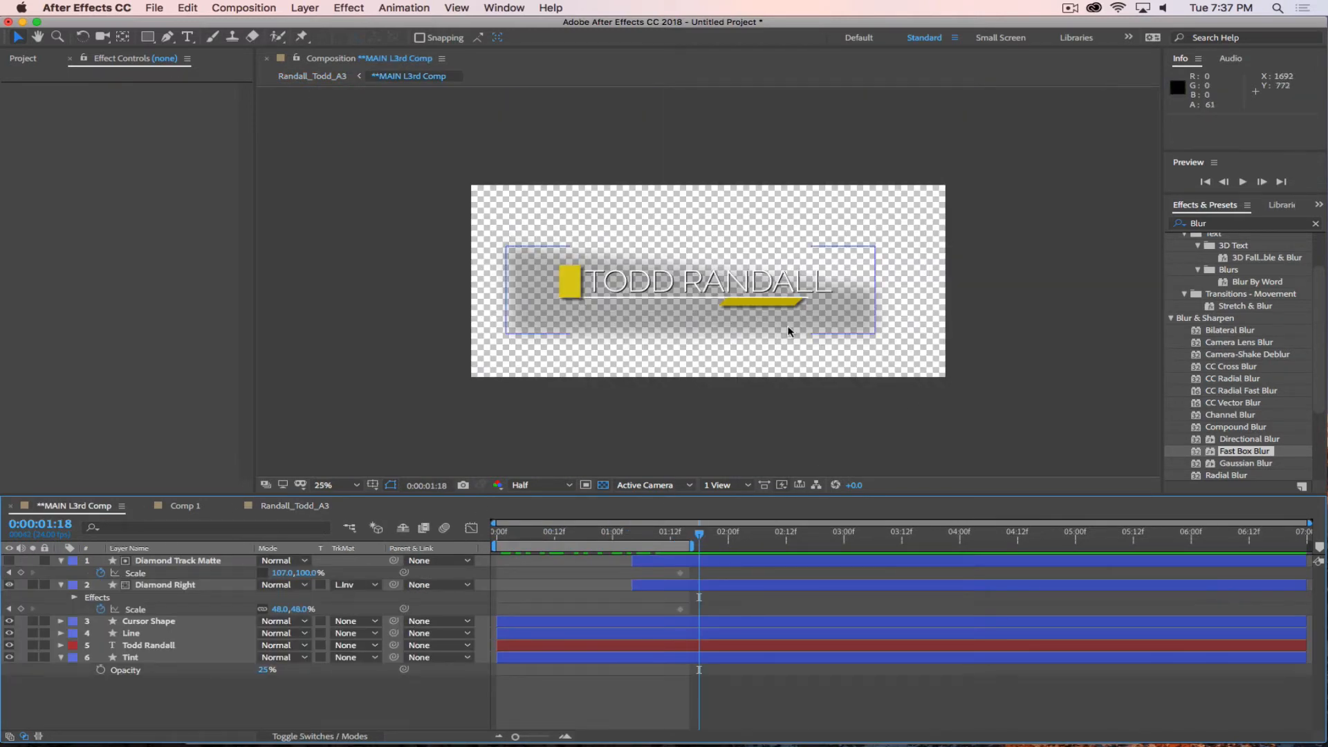
{"action": "left_click", "coordinate": [140, 659]}
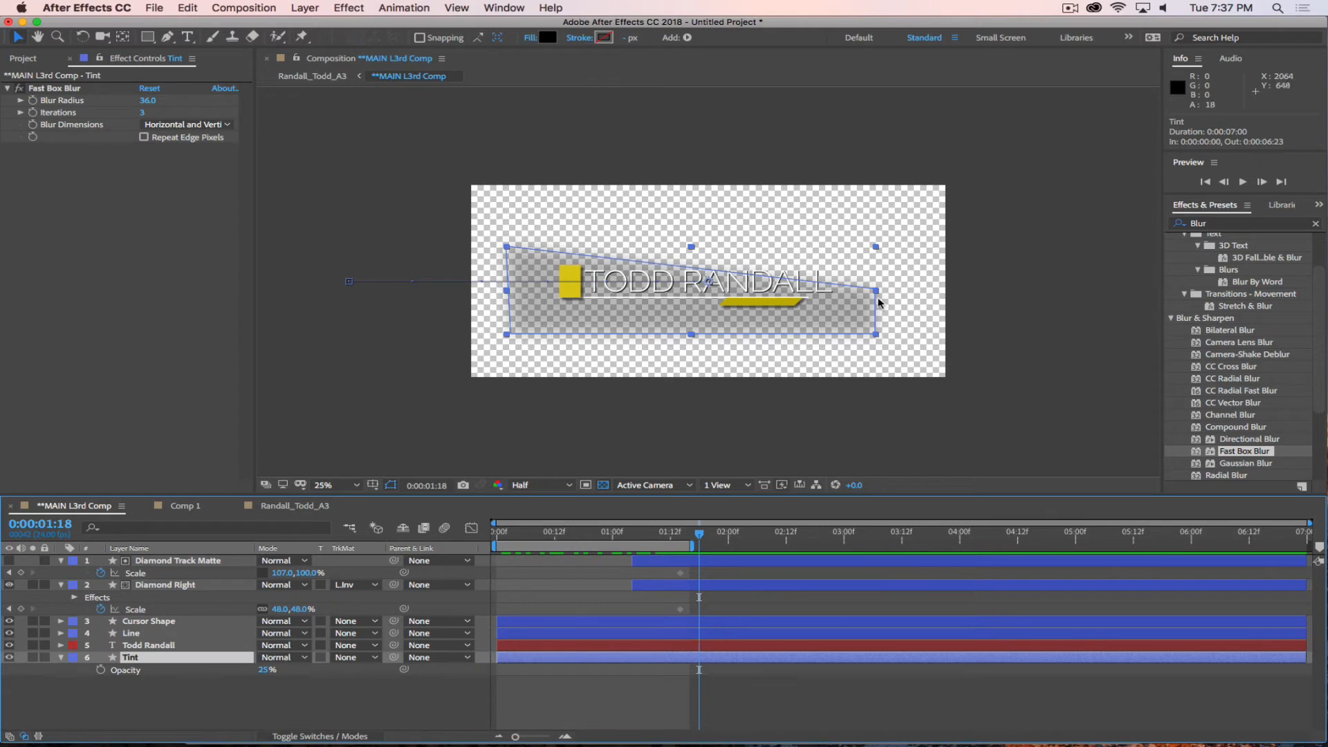
{"action": "left_click_drag", "start_coordinate": [877, 347], "coordinate": [917, 288]}
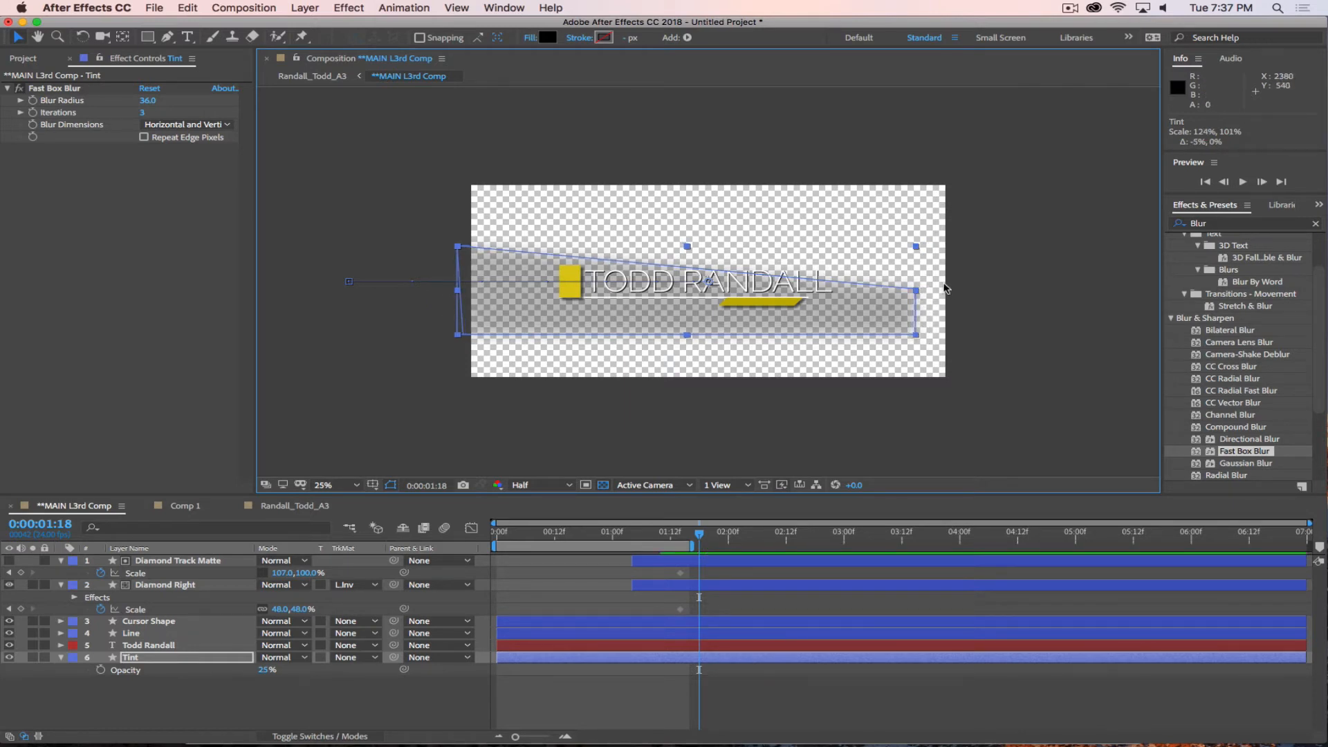
{"action": "left_click", "coordinate": [198, 713]}
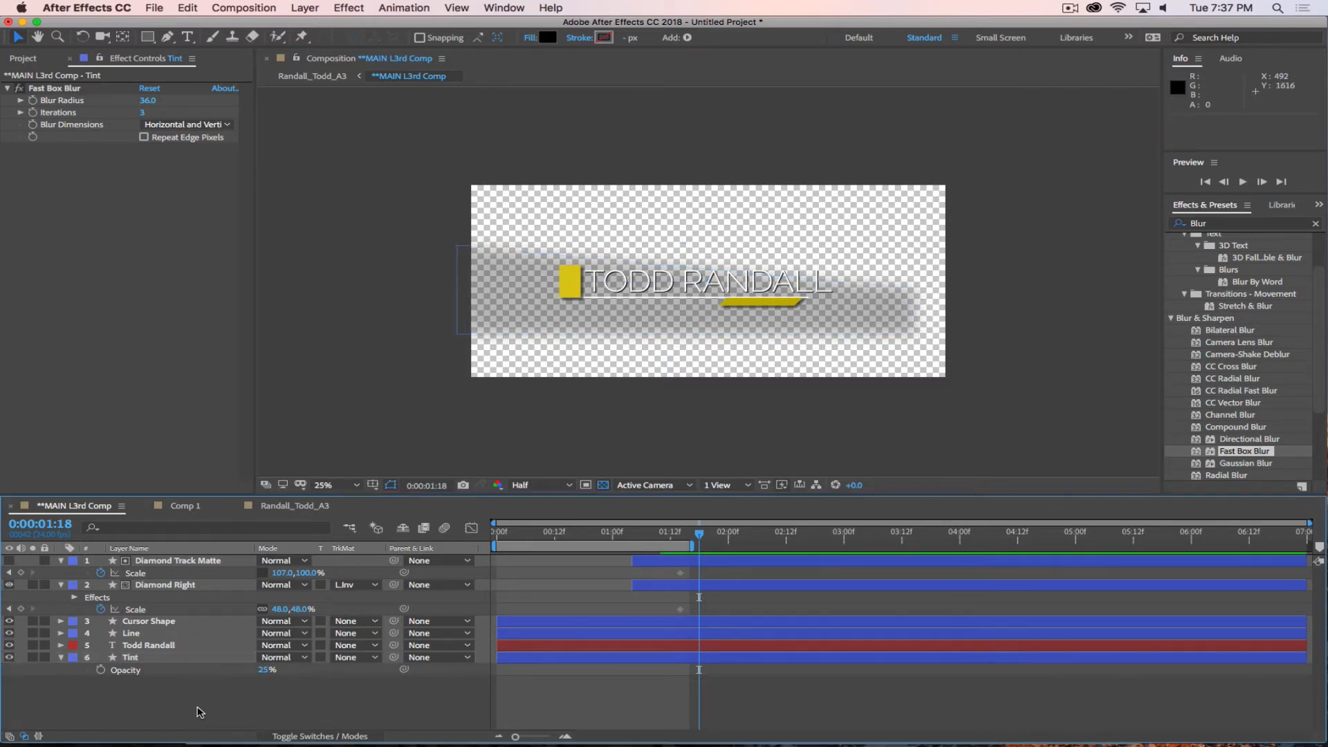
Reshape the Tint path with the Pen tool: pull its upper right corner inward near the name's end, extend the lower right, and square the left edge.
{"action": "left_click", "coordinate": [902, 318]}
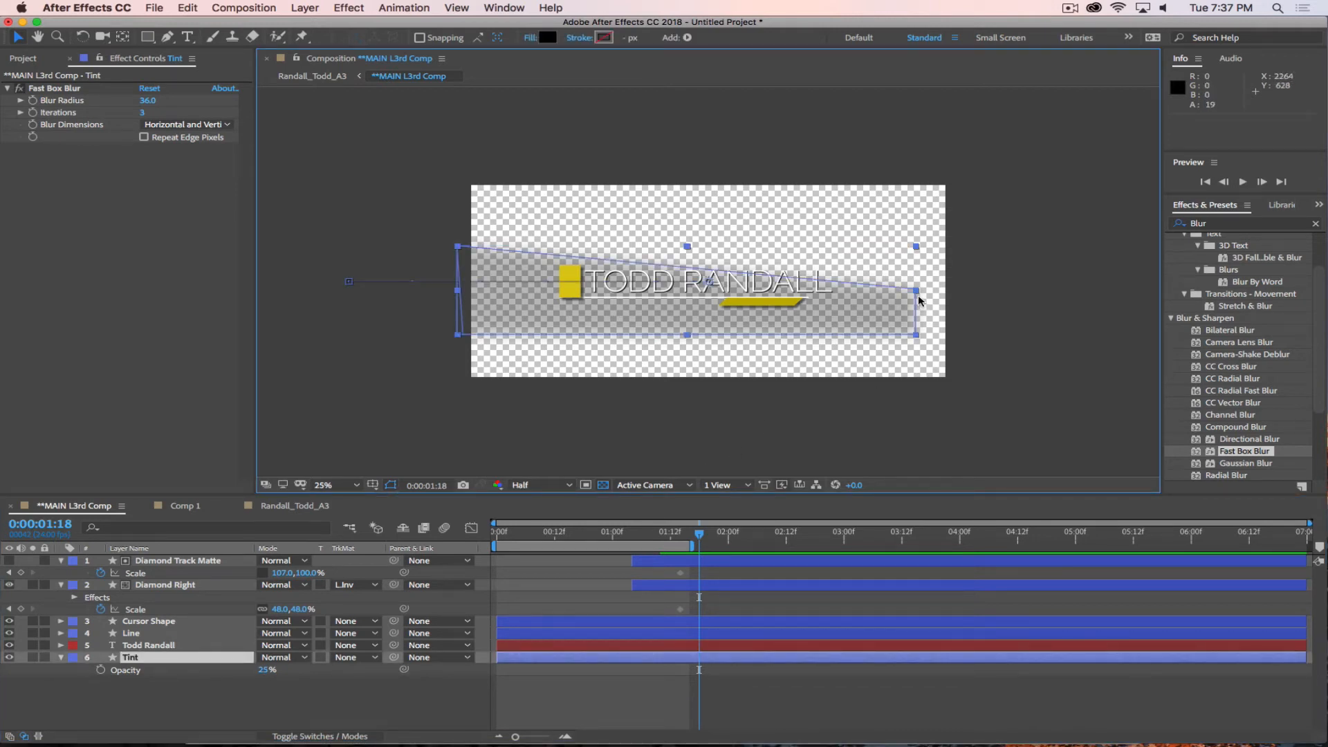
{"action": "key", "text": "g"}
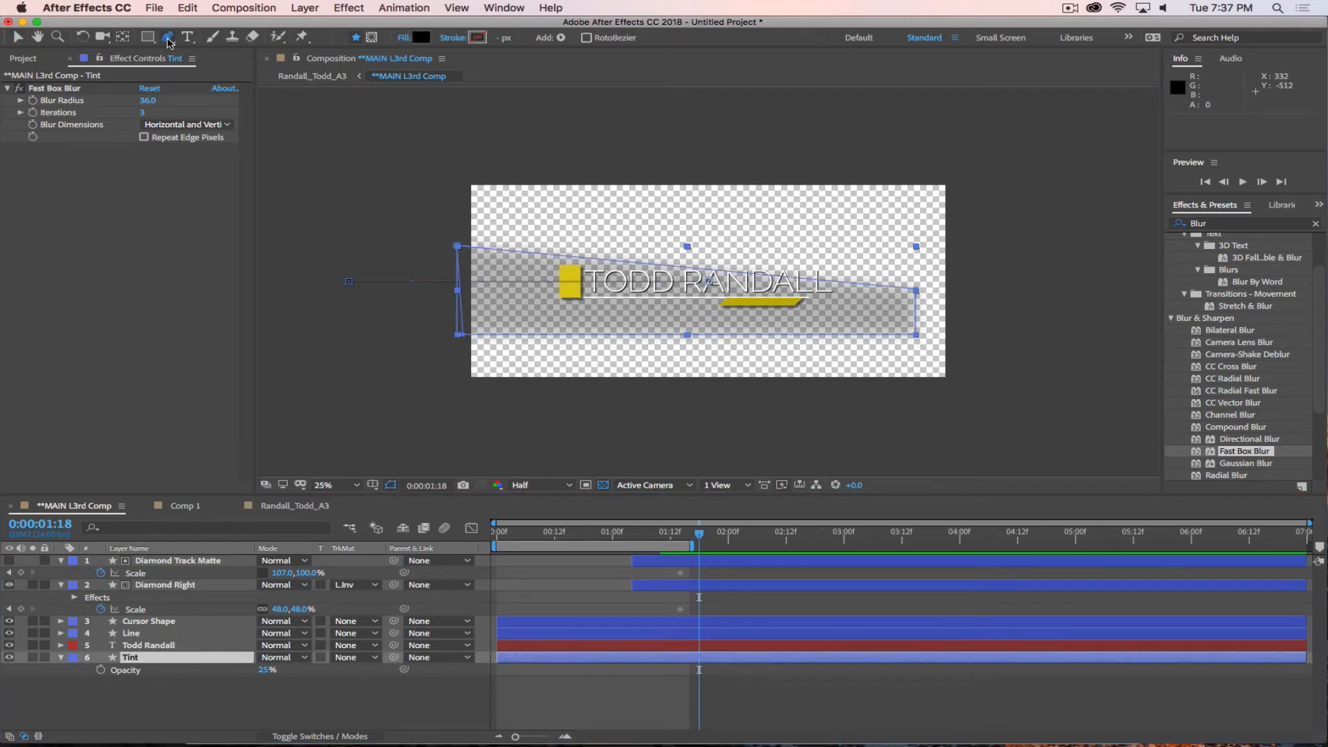
{"action": "left_click", "coordinate": [916, 291]}
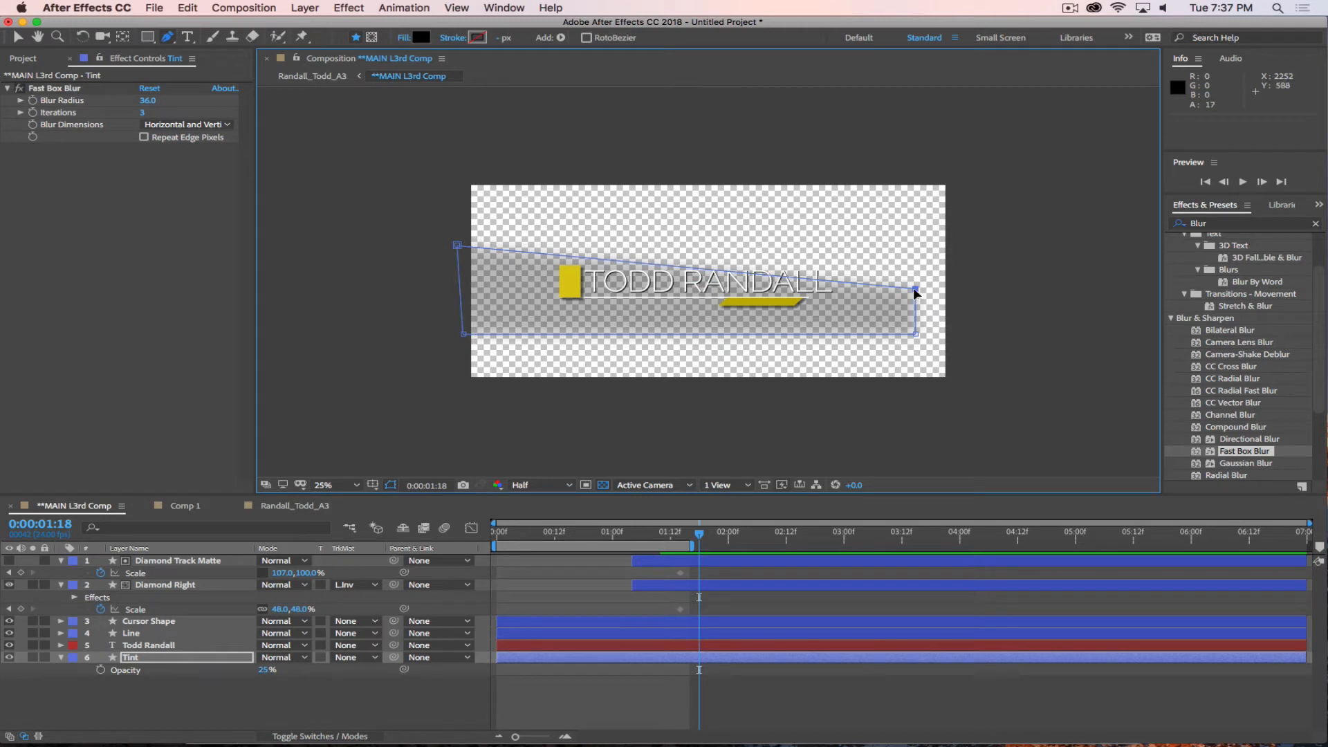
{"action": "left_click_drag", "start_coordinate": [914, 291], "coordinate": [832, 287]}
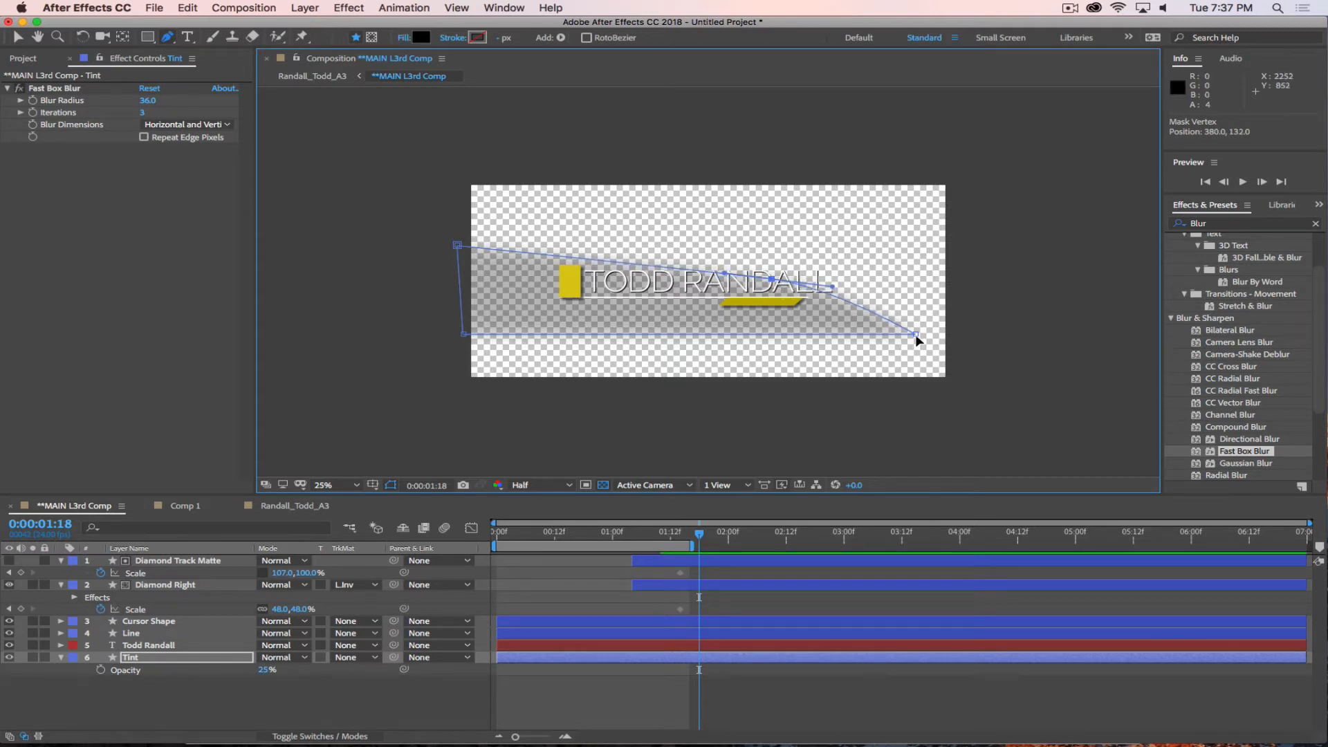
{"action": "left_click_drag", "start_coordinate": [915, 334], "coordinate": [933, 334]}
{"action": "left_click_drag", "start_coordinate": [772, 279], "coordinate": [769, 281]}
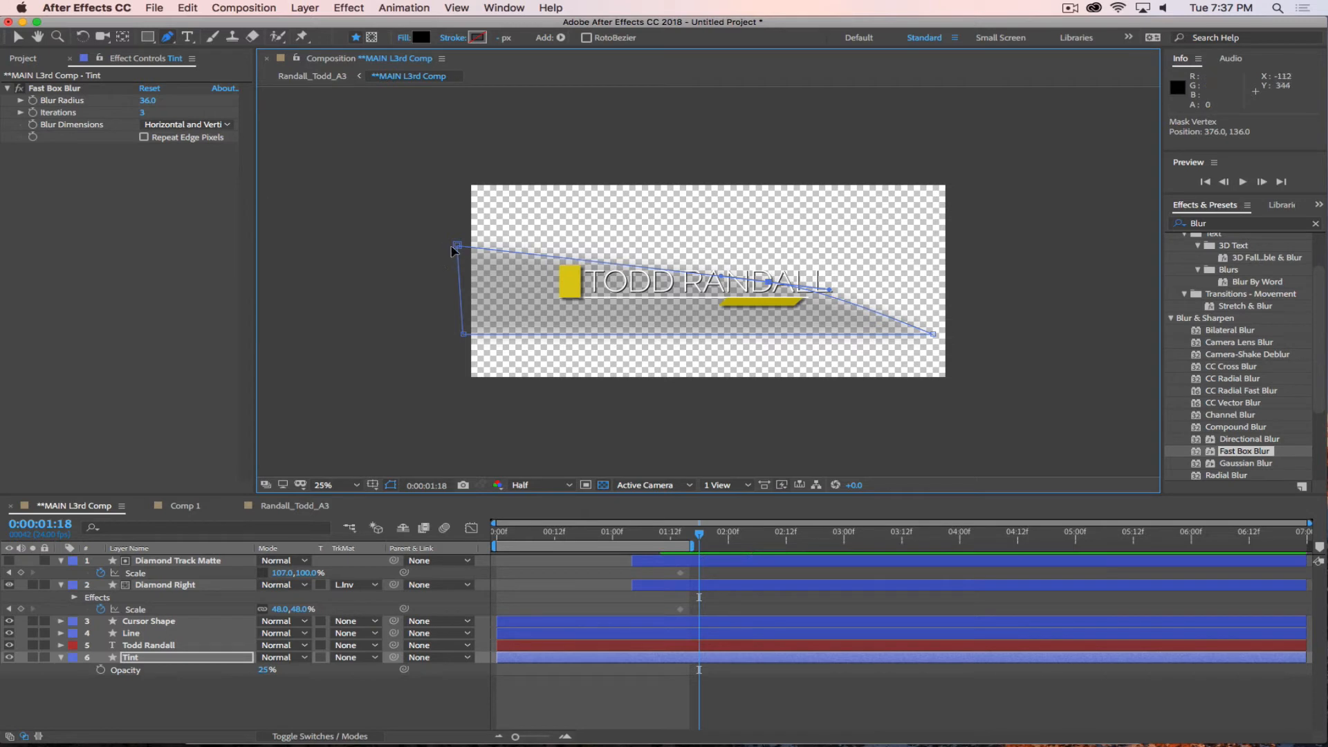
{"action": "left_click_drag", "start_coordinate": [457, 246], "coordinate": [455, 254]}
{"action": "left_click_drag", "start_coordinate": [463, 334], "coordinate": [455, 335]}
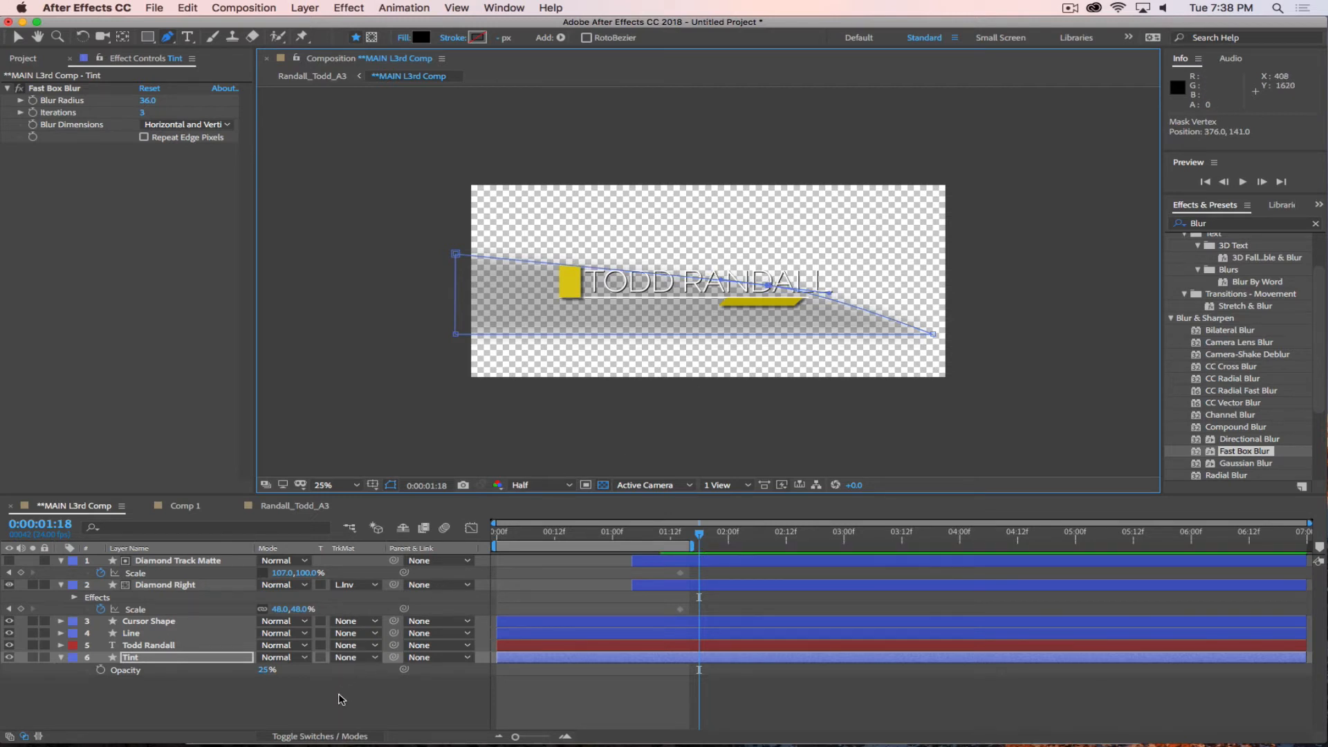
{"action": "left_click", "coordinate": [343, 699]}
Preview the lower third animation with the reshaped tint over the photo in the A3 composition.
{"action": "left_click", "coordinate": [254, 508]}
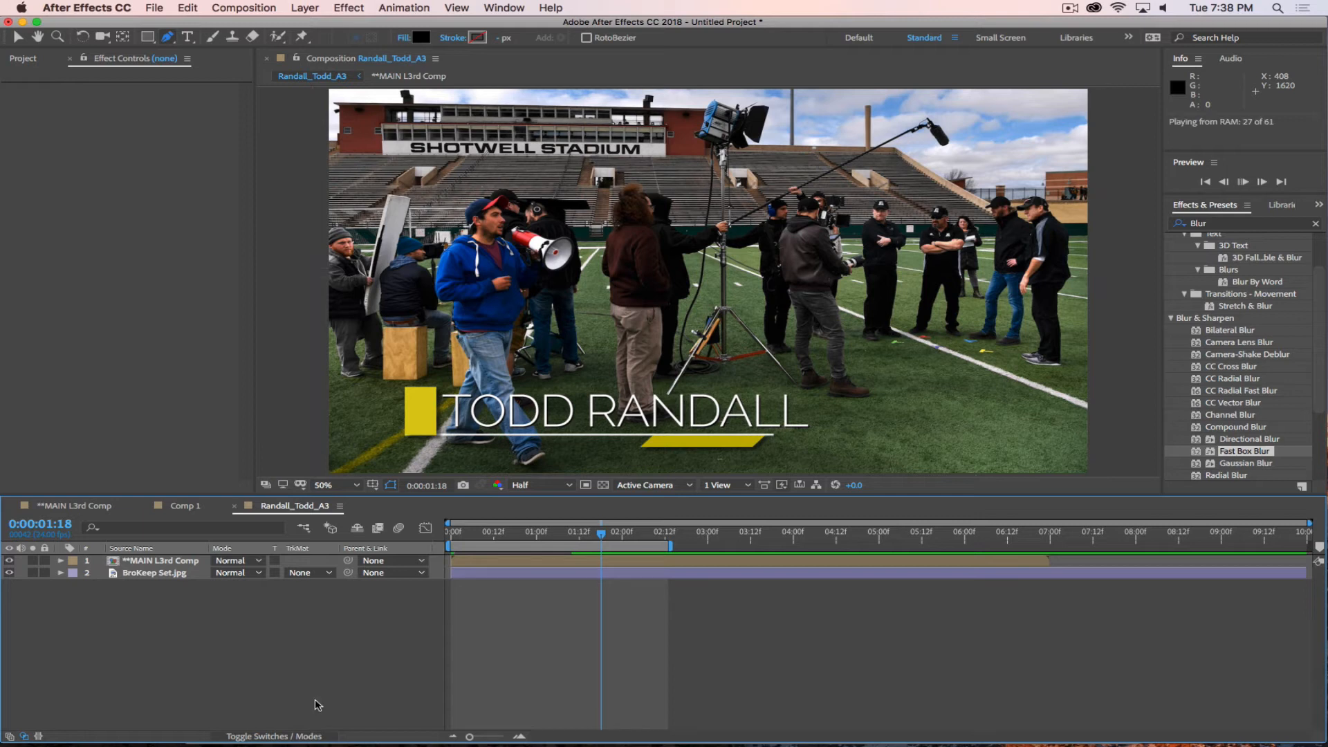
{"action": "key", "text": "space"}
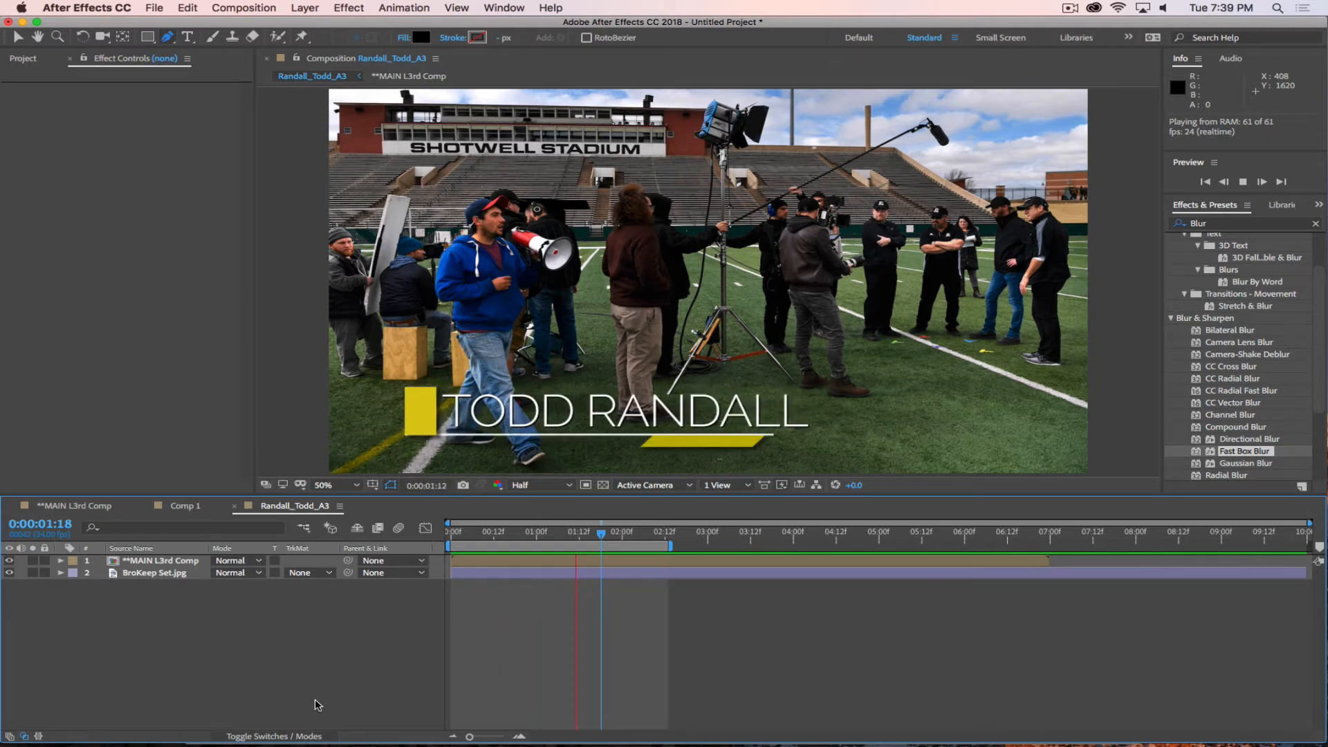
{"action": "key", "text": "space"}
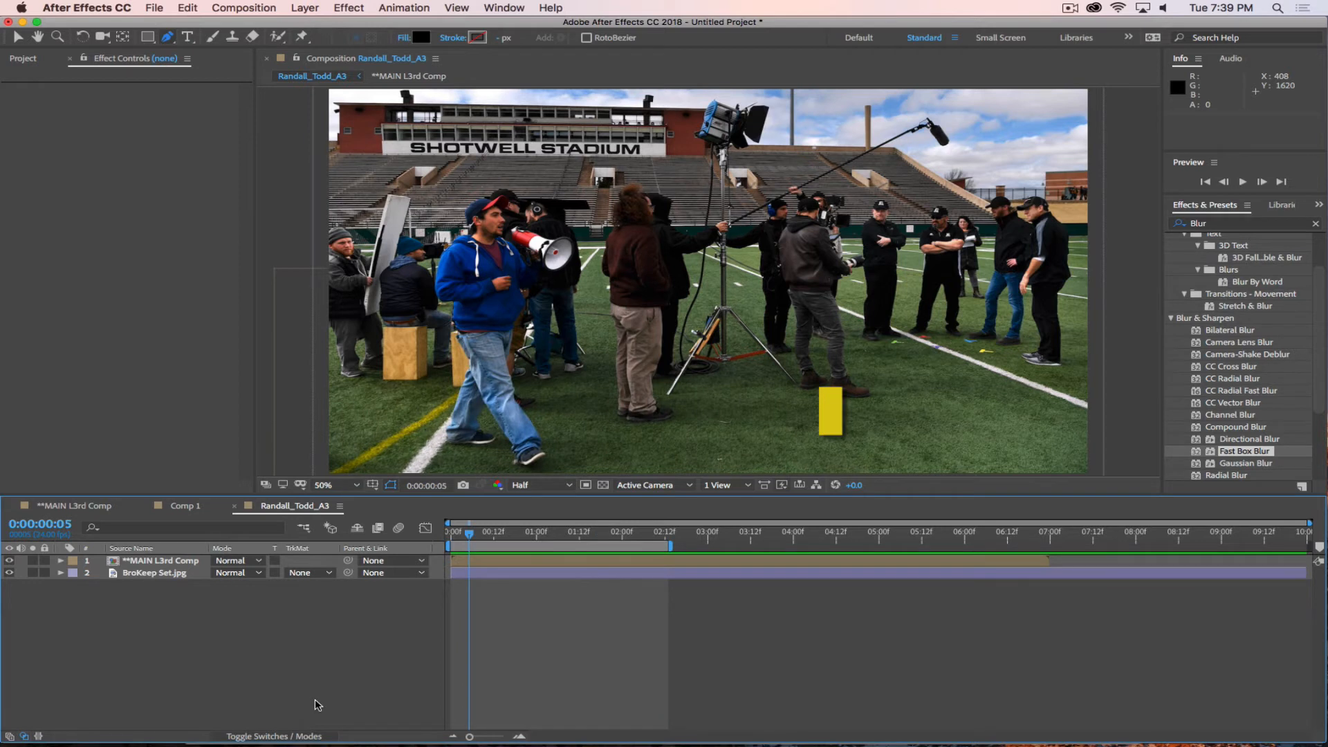
{"action": "key", "text": "space"}
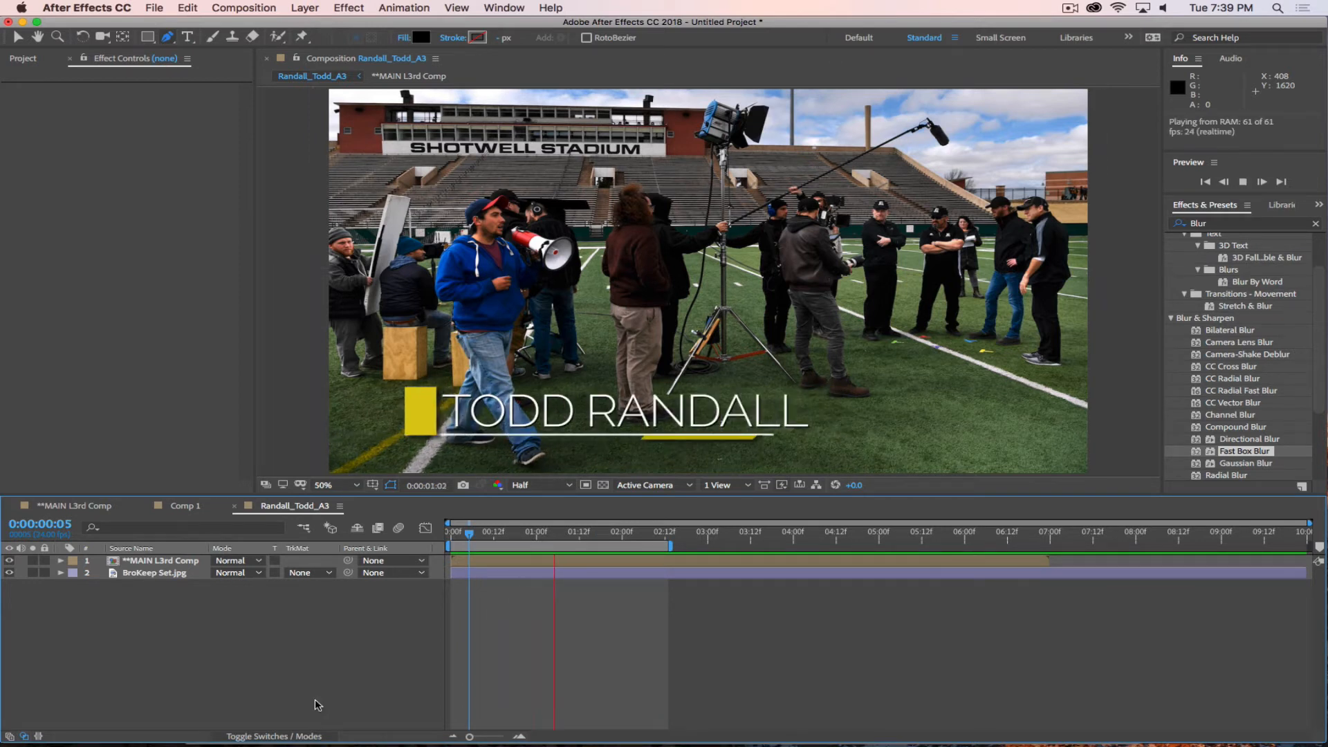
Create a new composition named Text Animation, 2400 x 1080 px at 24 fps with a 7-second duration.
{"action": "left_click", "coordinate": [184, 506]}
{"action": "left_click", "coordinate": [463, 602]}
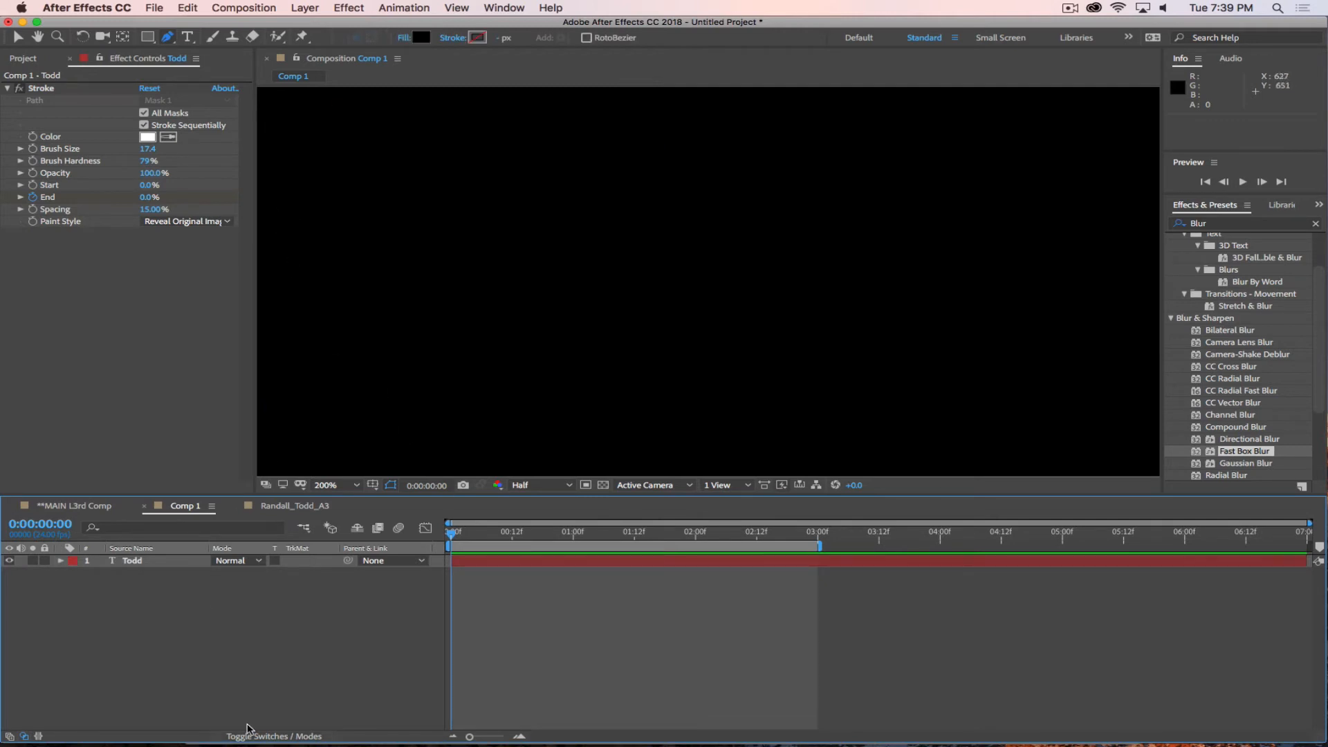
{"action": "left_click", "coordinate": [244, 8]}
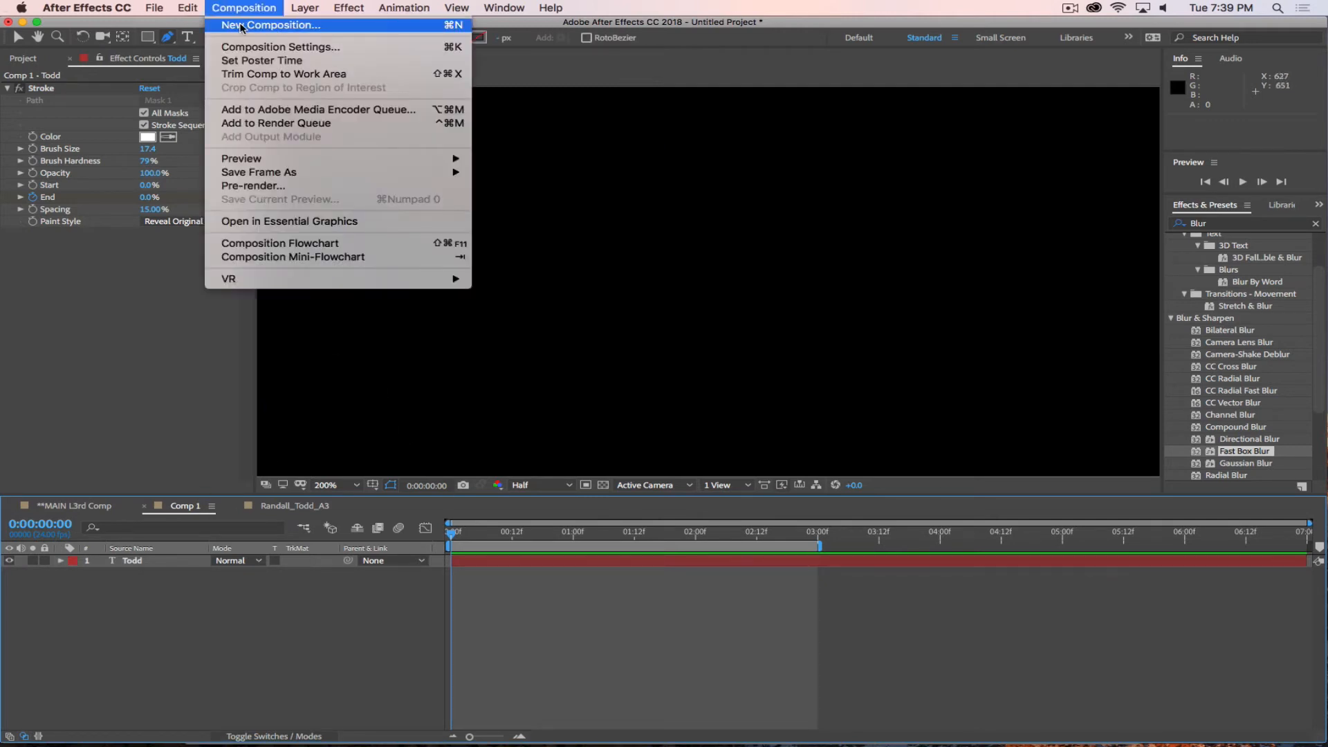
{"action": "left_click", "coordinate": [267, 27]}
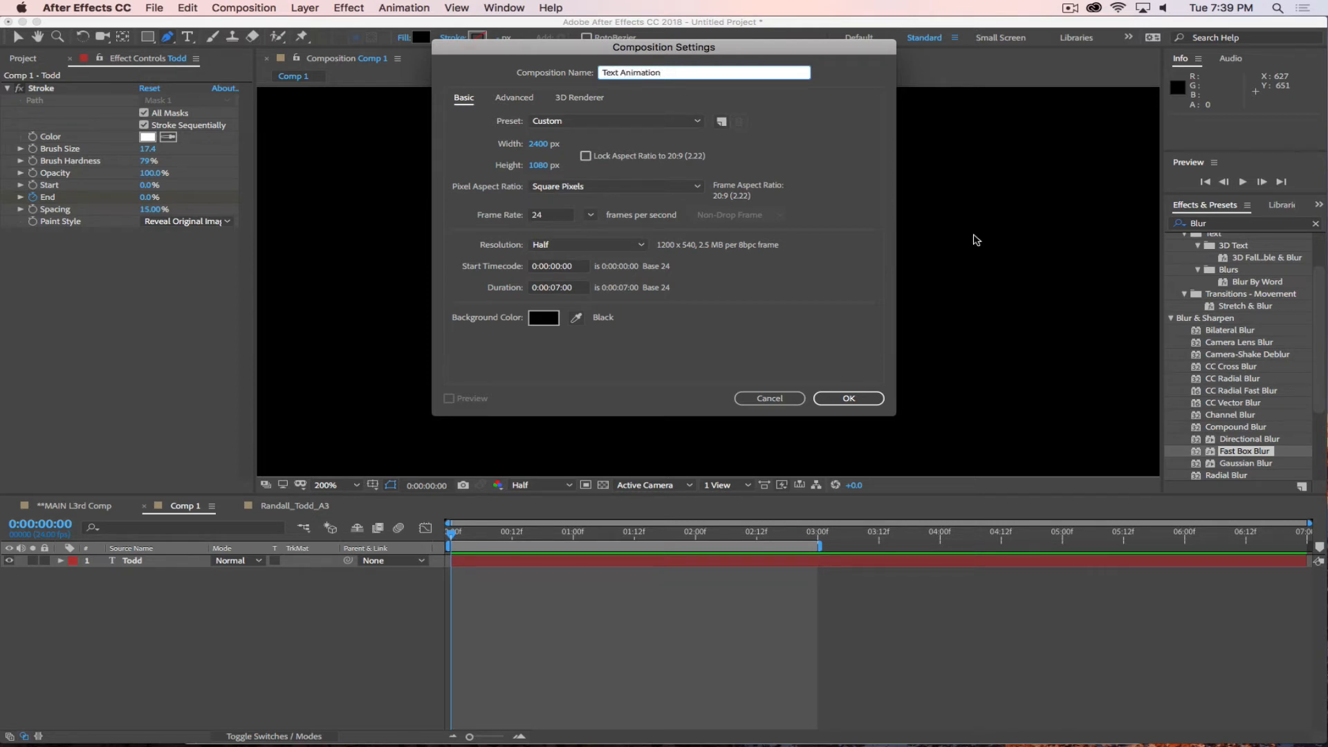
{"action": "left_click", "coordinate": [822, 396]}
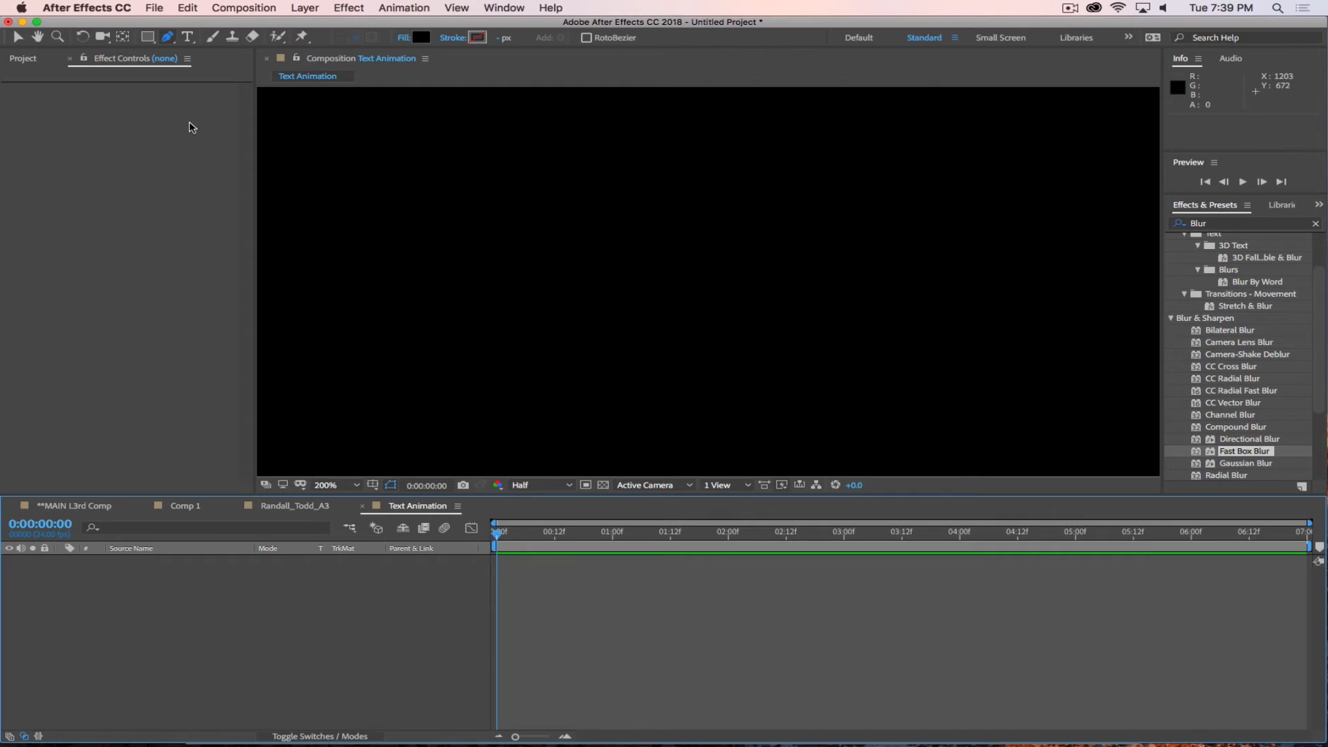
Add a text layer containing the person's full name, set its font size to 118 px and fit the composition in view.
{"action": "left_click", "coordinate": [186, 36]}
{"action": "left_click", "coordinate": [358, 307]}
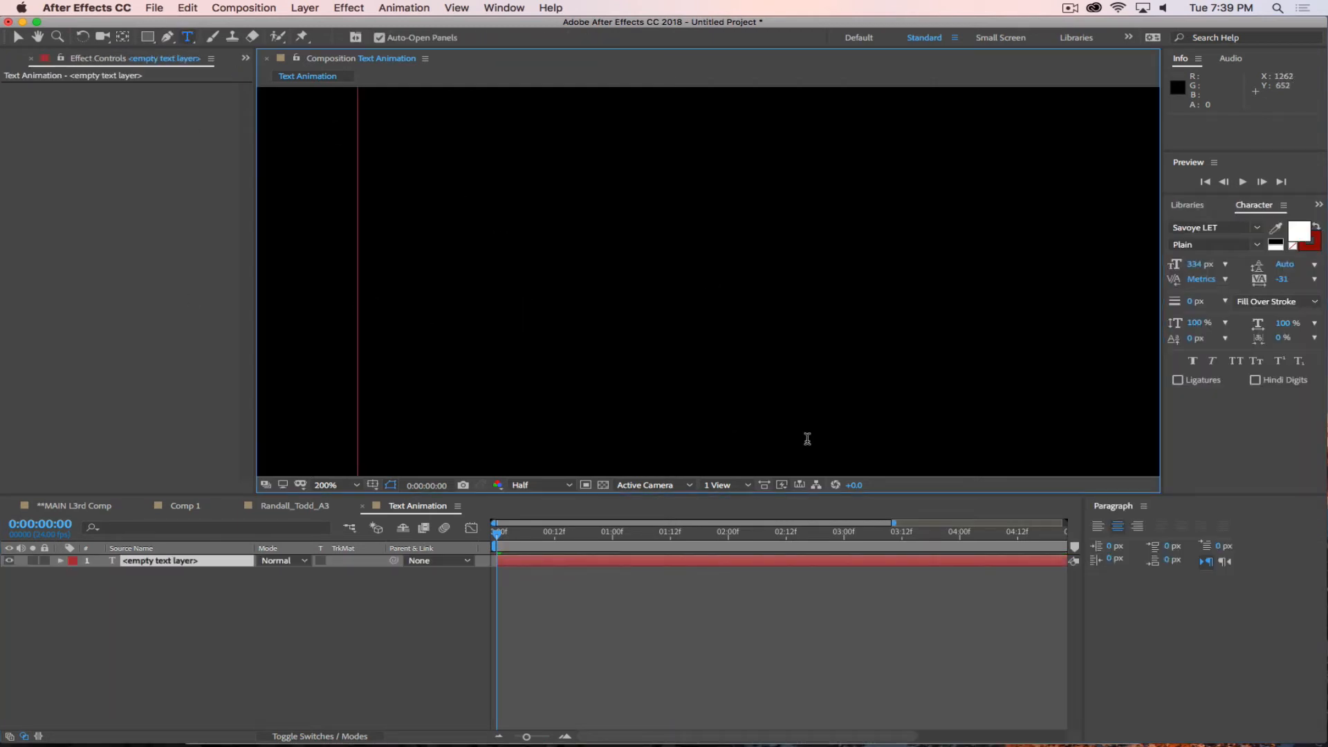
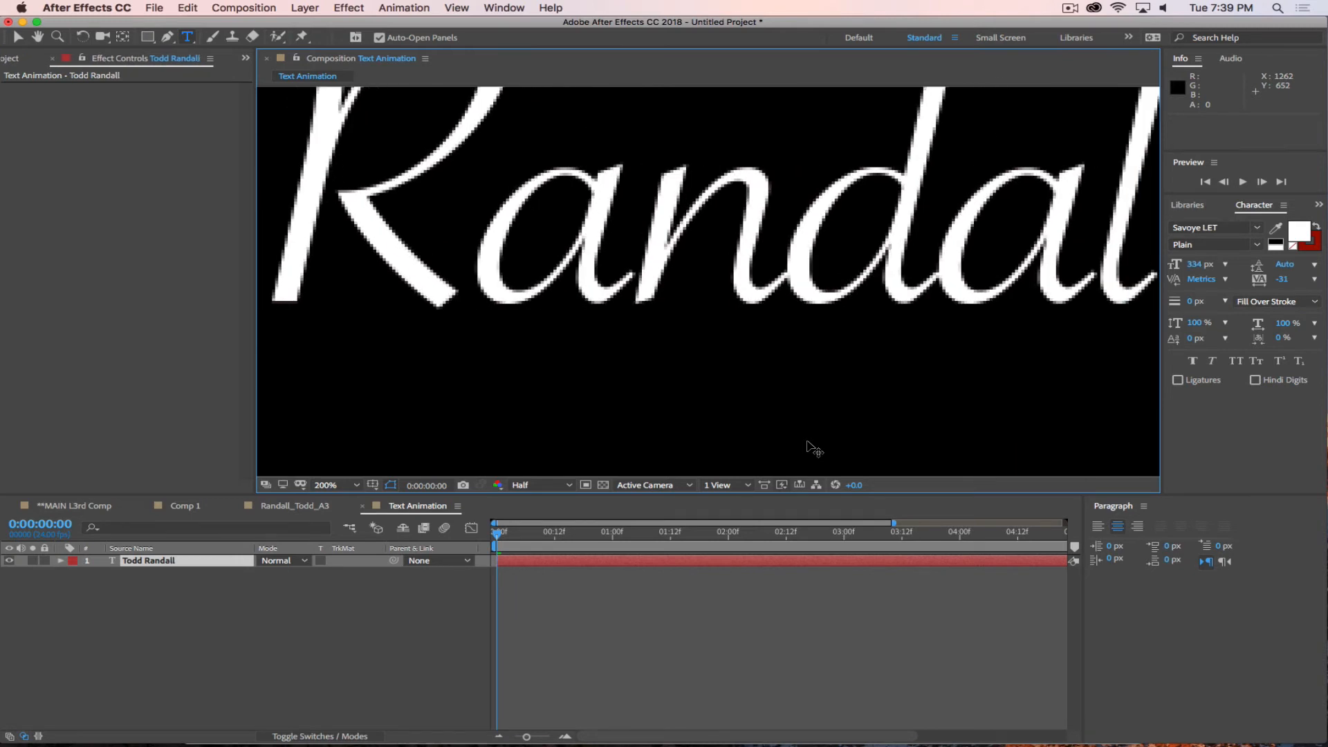
{"action": "key", "text": "super+a"}
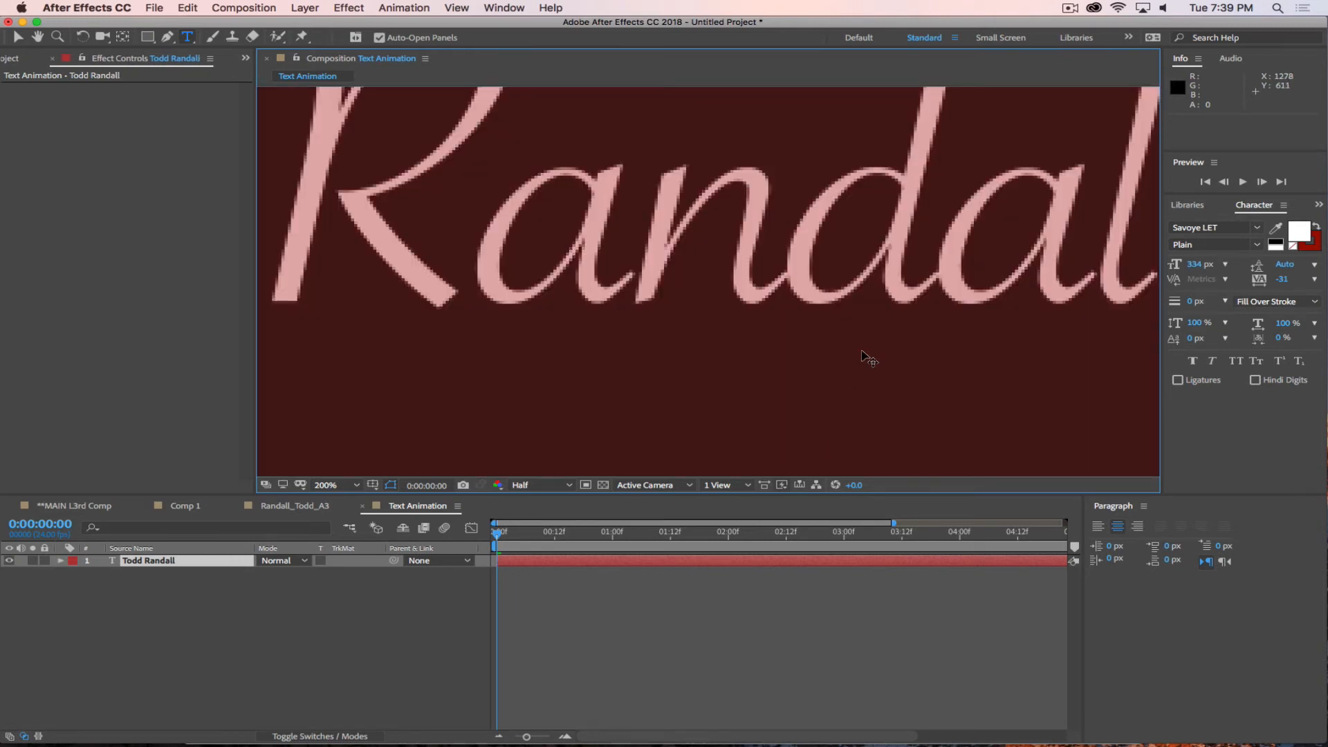
{"action": "left_click_drag", "start_coordinate": [1202, 265], "coordinate": [1039, 288]}
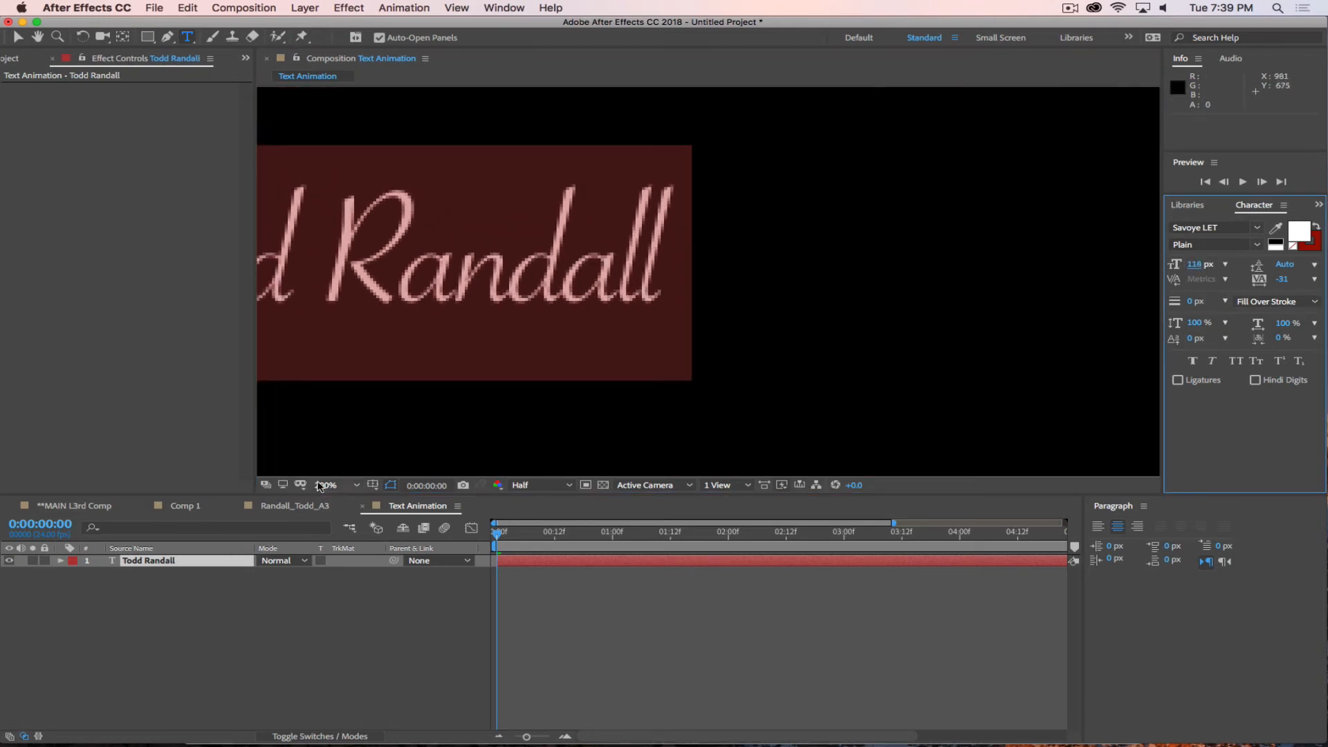
{"action": "left_click", "coordinate": [325, 485]}
{"action": "left_click", "coordinate": [361, 248]}
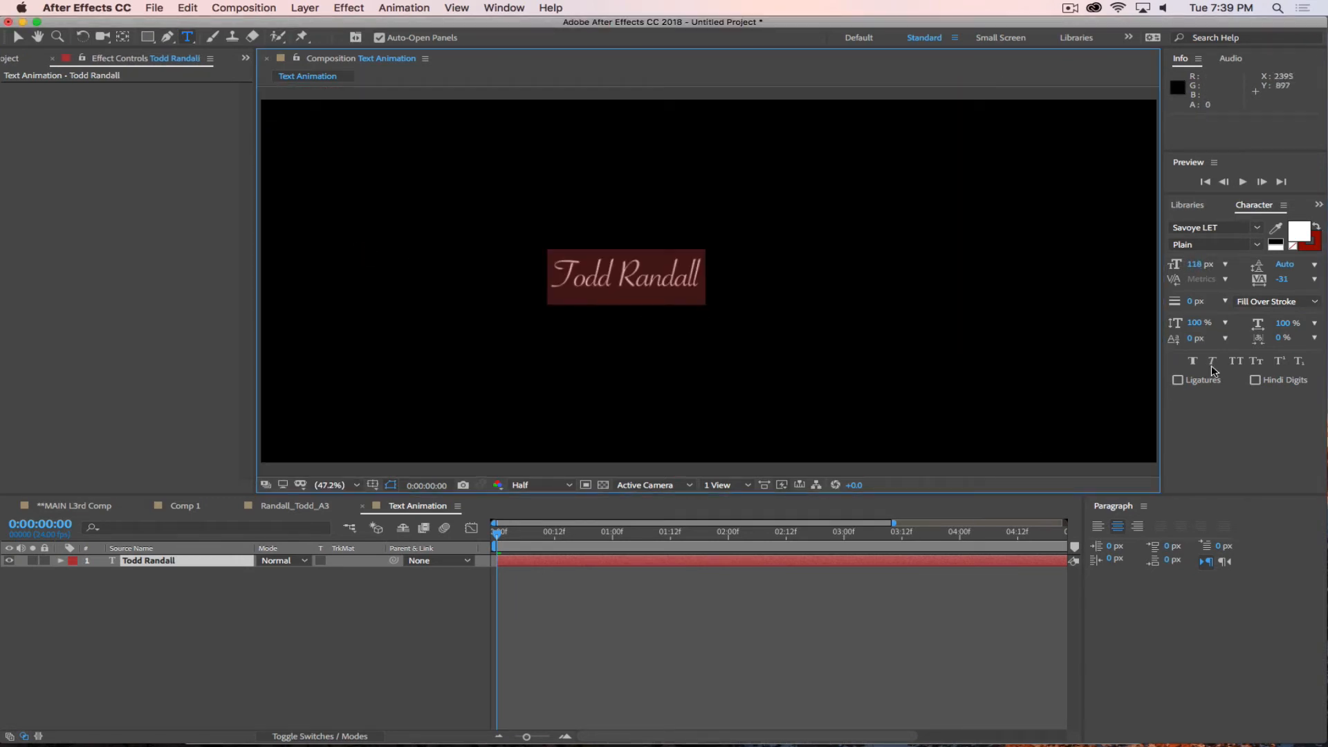
Set the name text's font to Microsoft Sans Serif.
{"action": "left_click", "coordinate": [1230, 228]}
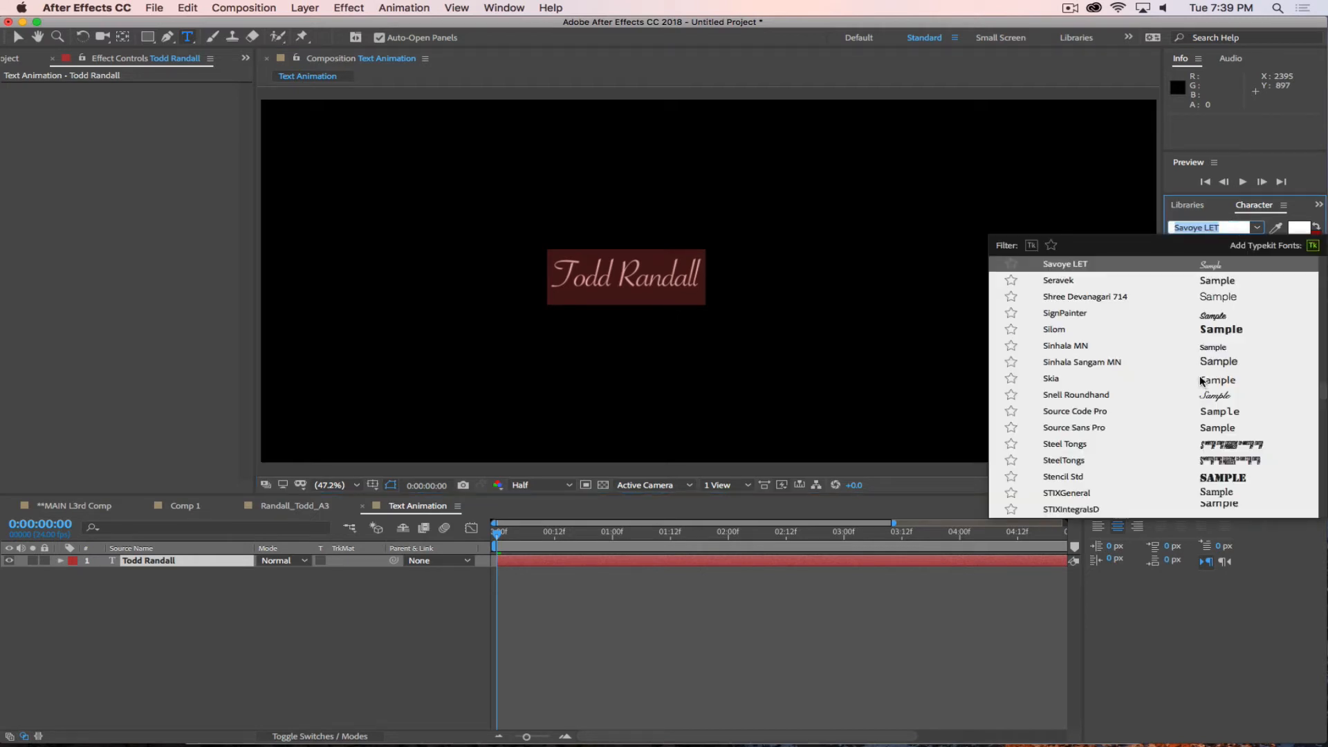
{"action": "scroll", "coordinate": [1142, 400], "scroll_direction": "down", "scroll_amount": 15}
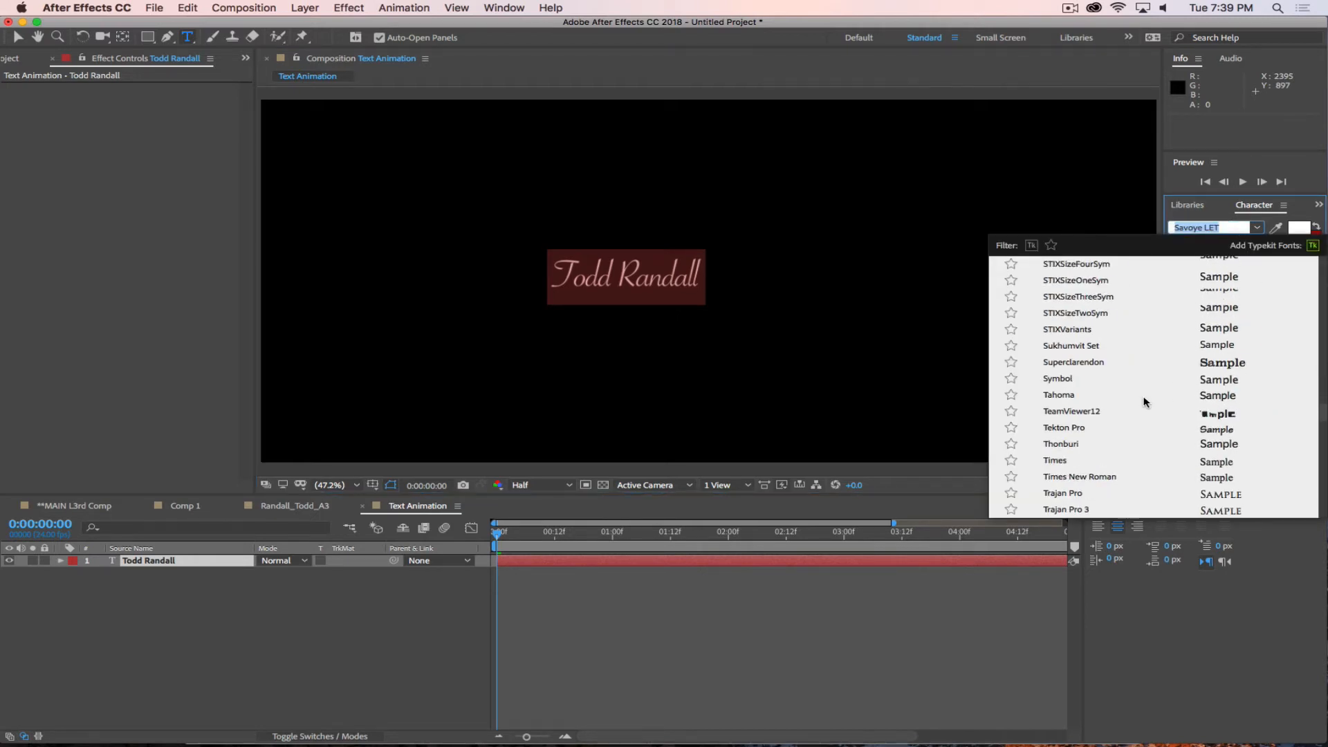
{"action": "scroll", "coordinate": [1146, 401], "scroll_direction": "up", "scroll_amount": 20}
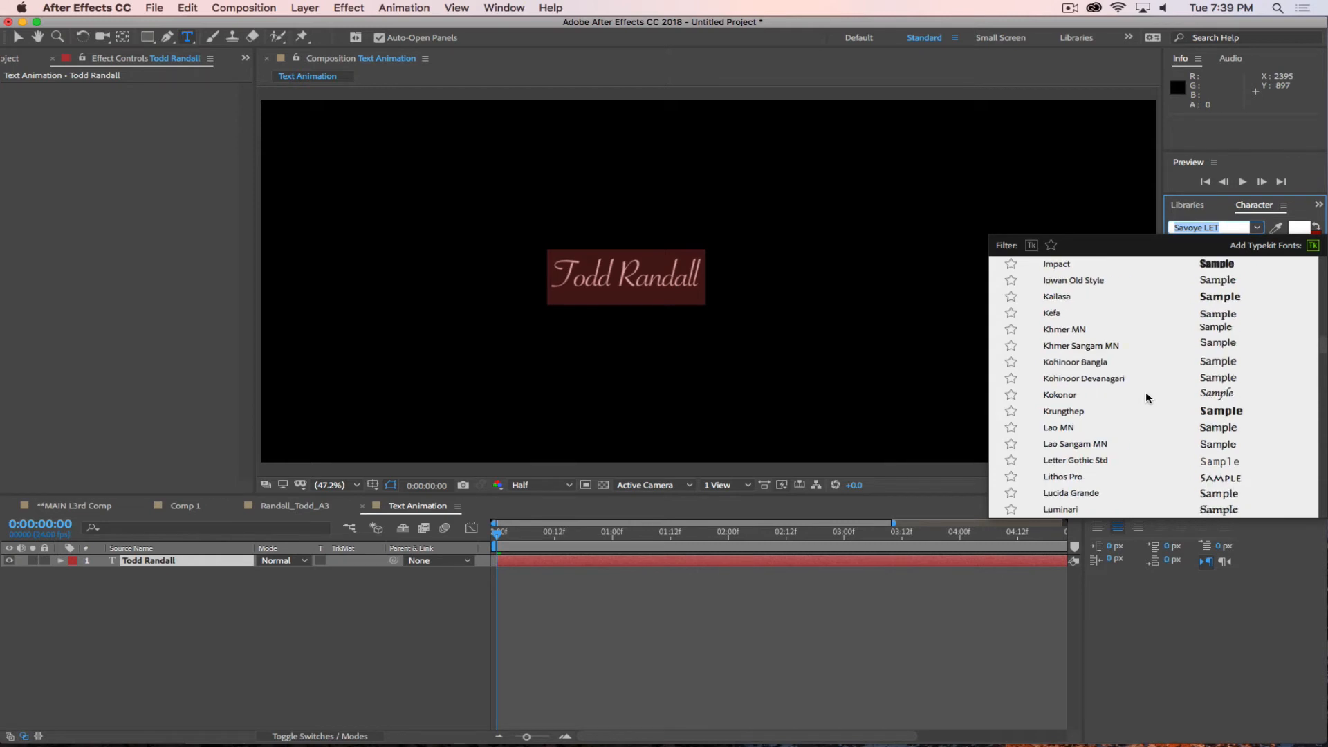
{"action": "scroll", "coordinate": [1146, 397], "scroll_direction": "up", "scroll_amount": 15}
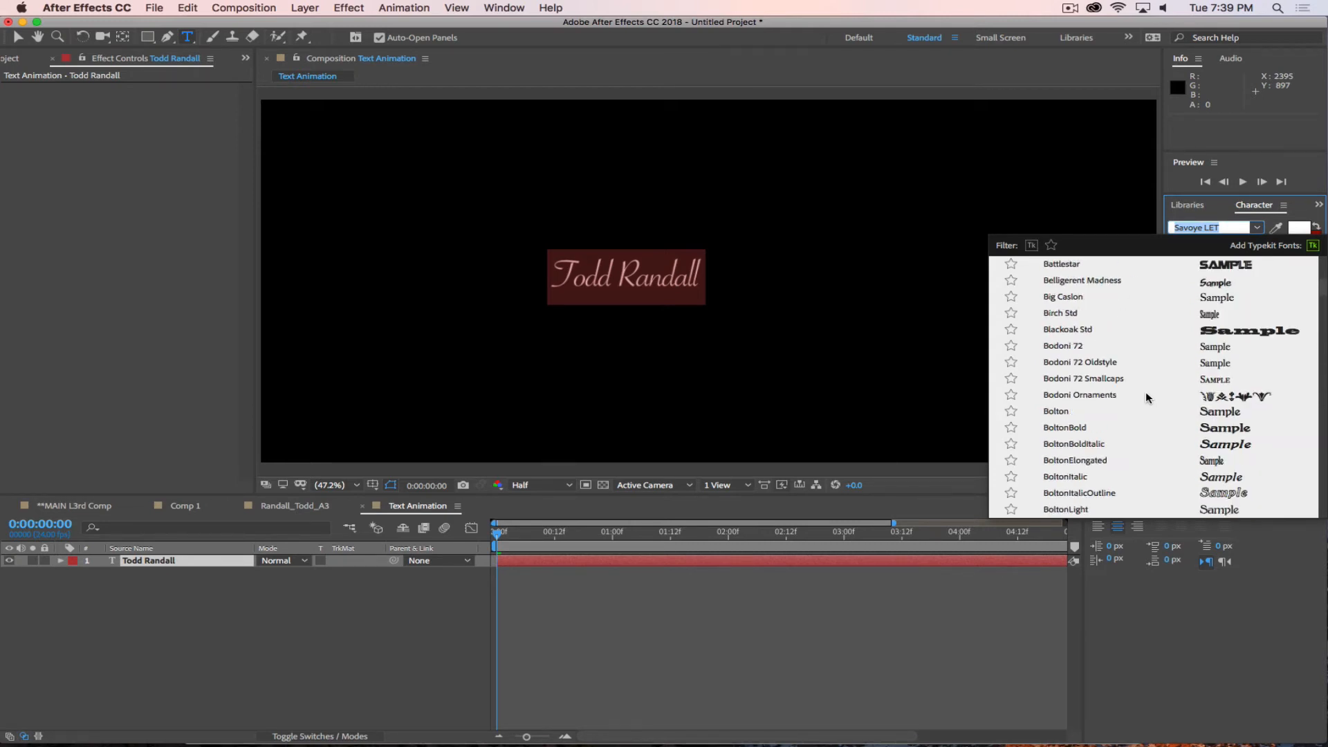
{"action": "scroll", "coordinate": [1146, 397], "scroll_direction": "up", "scroll_amount": 8}
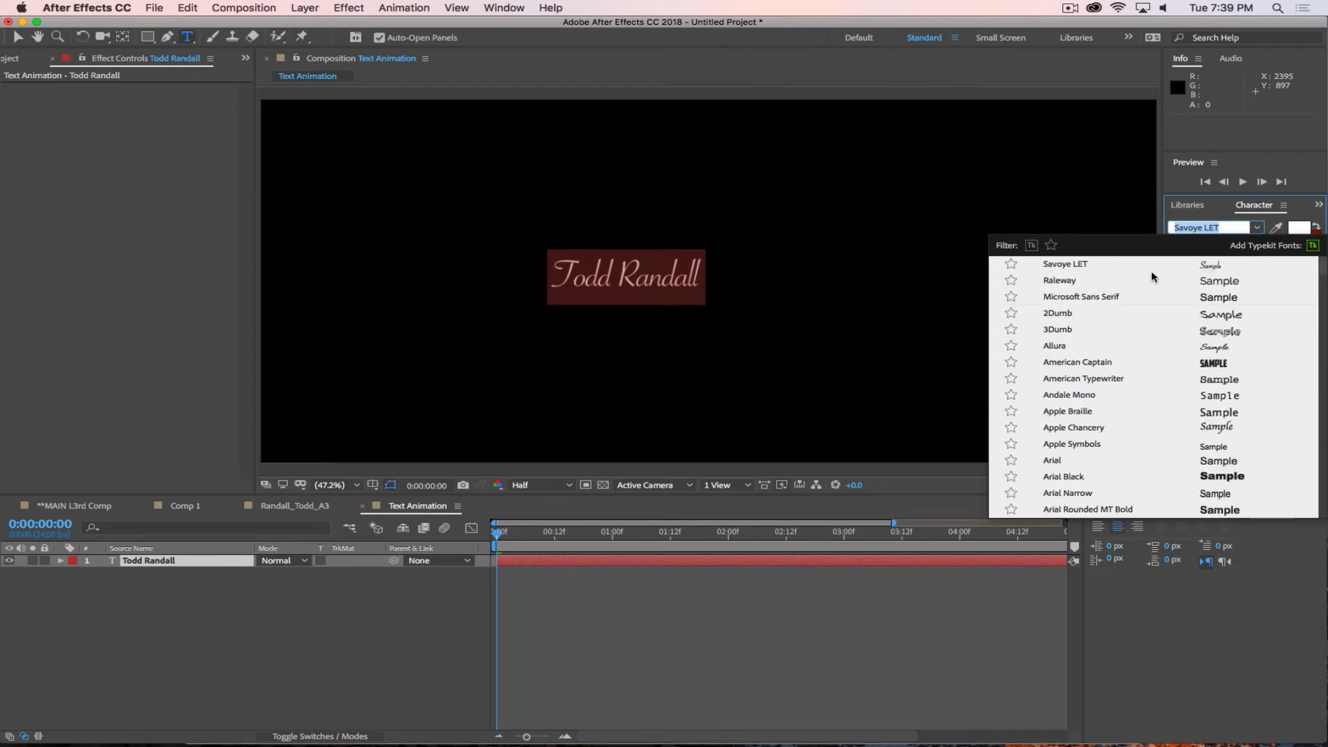
{"action": "left_click", "coordinate": [1117, 298]}
{"action": "left_click", "coordinate": [308, 623]}
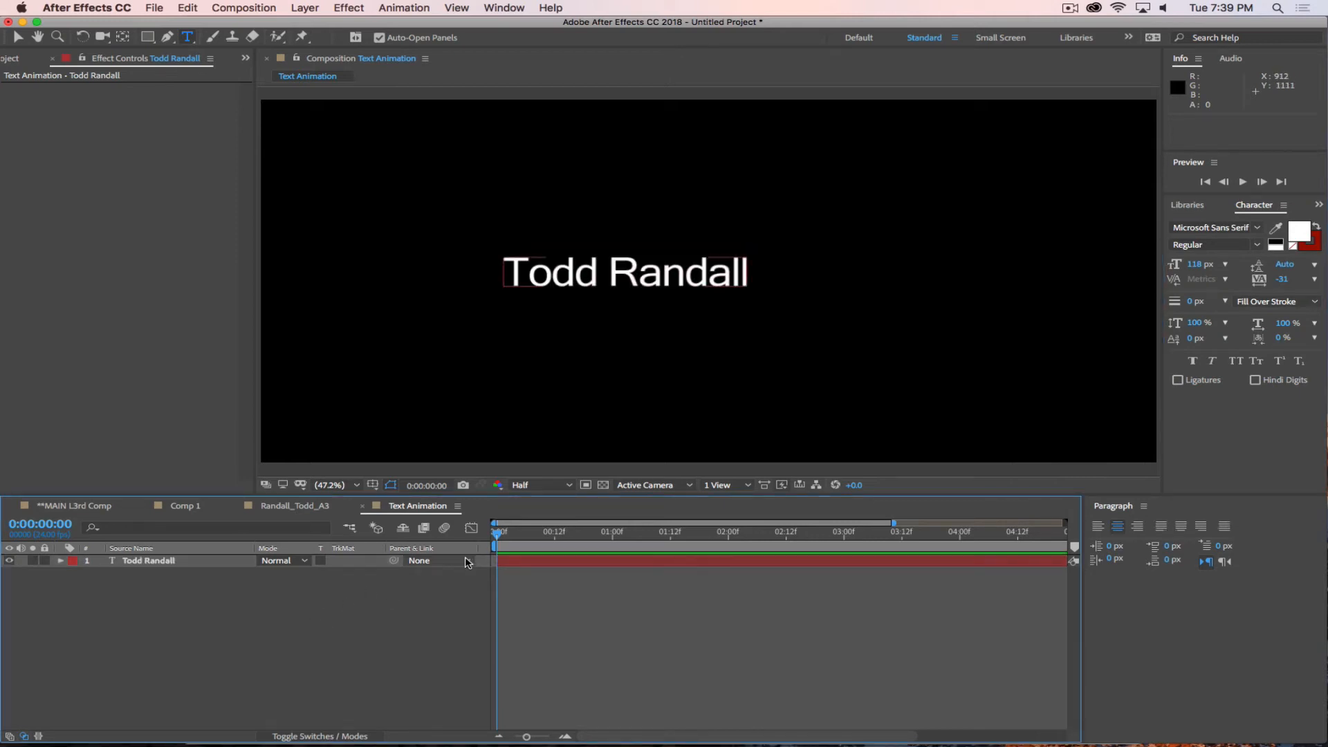
Open the settings of the Text Animation composition with its width ready for editing.
{"action": "left_click_drag", "start_coordinate": [497, 536], "coordinate": [435, 536]}
{"action": "left_click", "coordinate": [283, 14]}
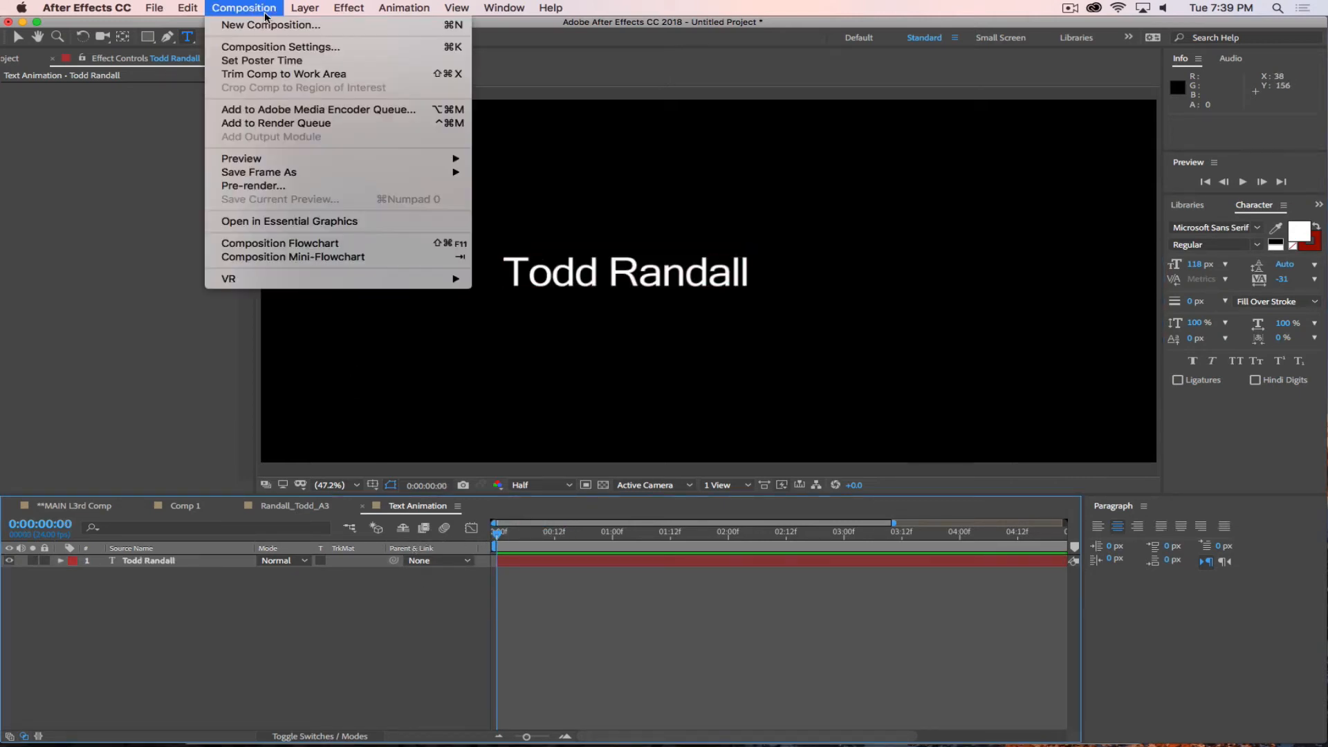
{"action": "left_click", "coordinate": [277, 49]}
{"action": "left_click", "coordinate": [536, 143]}
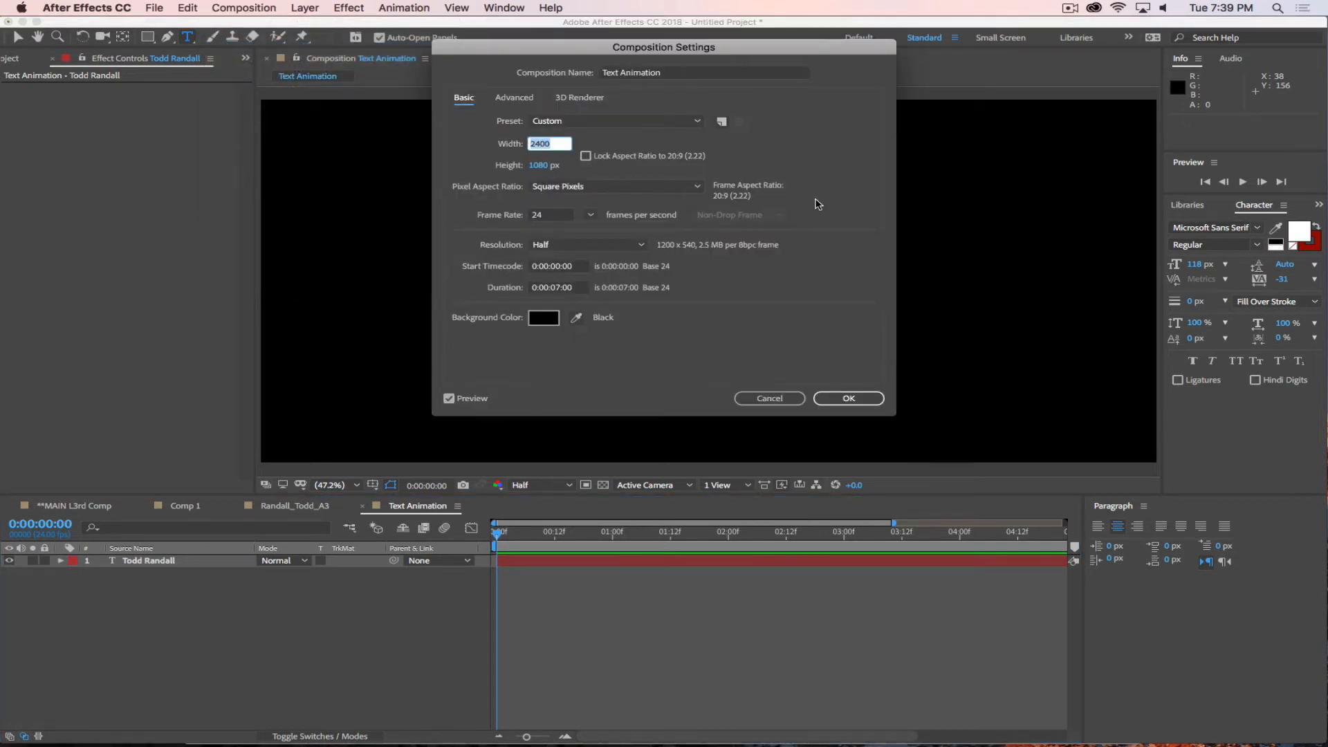
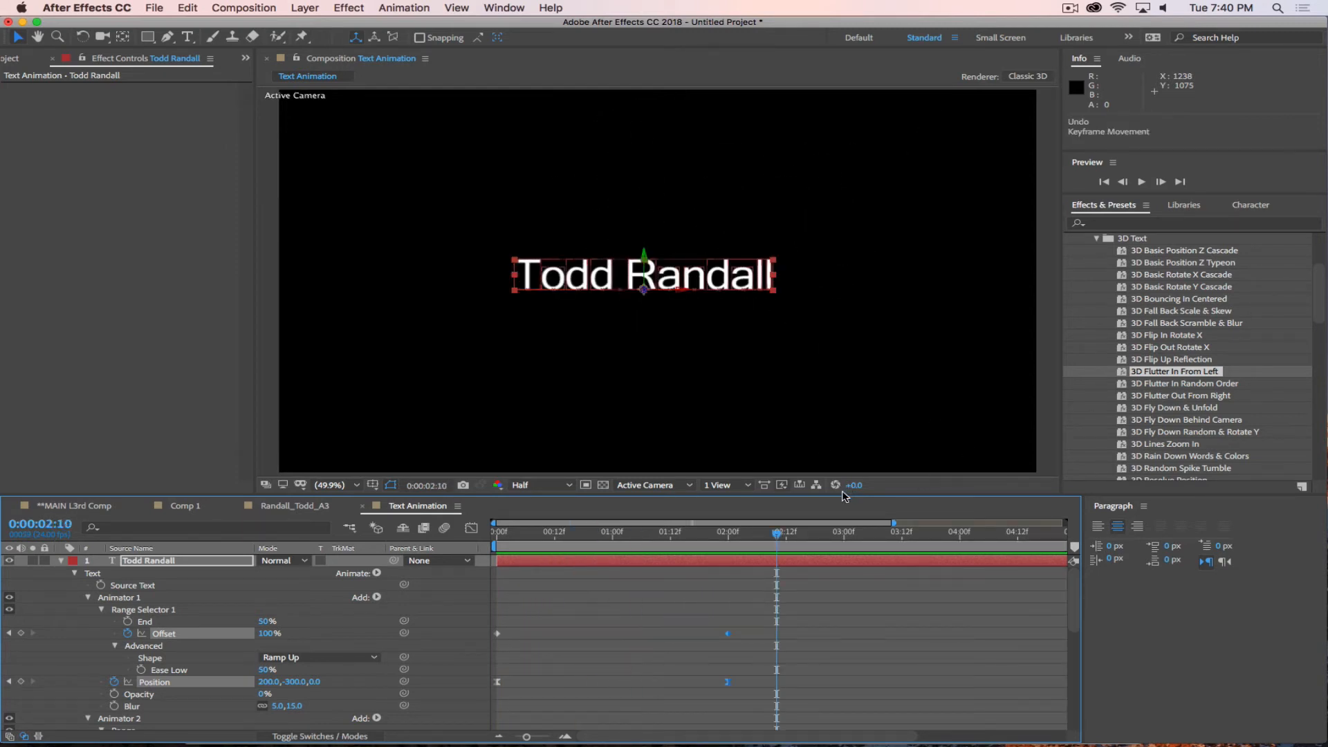
Undo the 3D Flutter In From Left preset on the name text layer and list the Animate In text presets.
{"action": "key", "text": "ctrl+z"}
{"action": "scroll", "coordinate": [1170, 342], "scroll_direction": "down", "scroll_amount": 5}
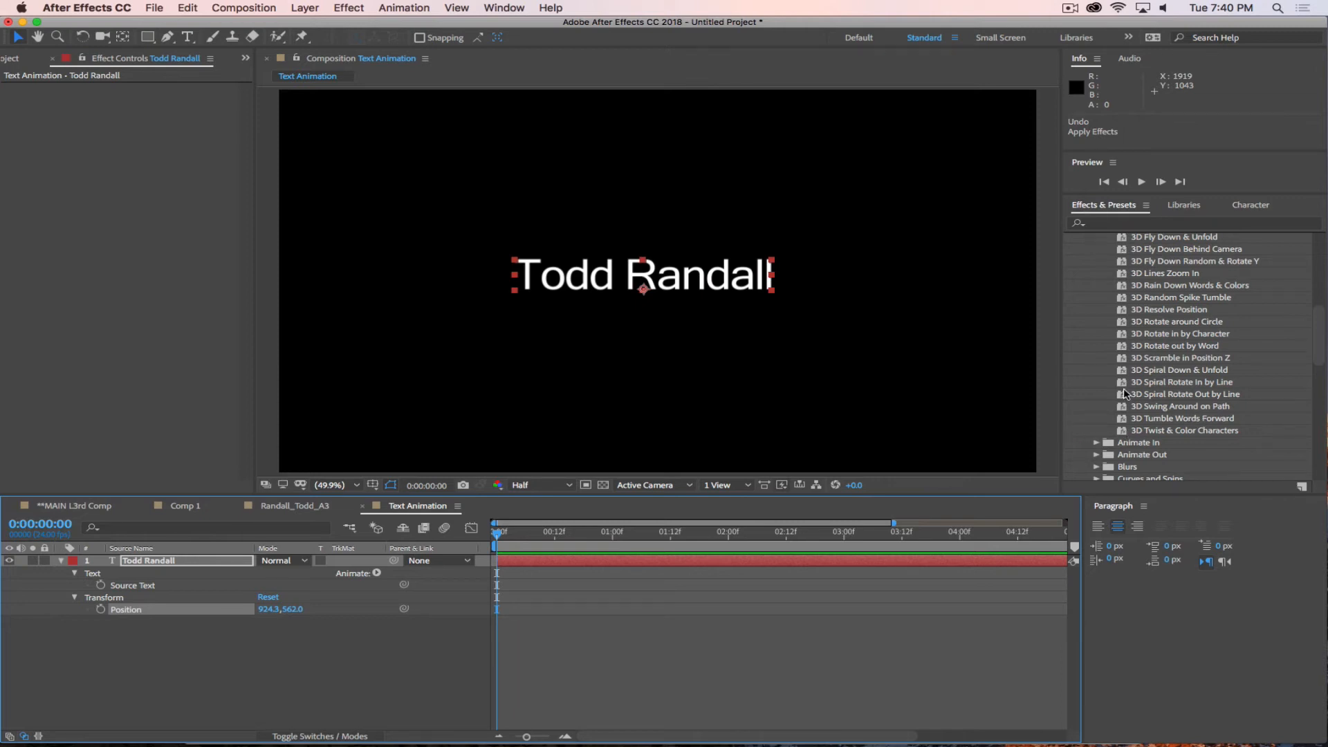
{"action": "scroll", "coordinate": [1113, 347], "scroll_direction": "up", "scroll_amount": 5}
{"action": "left_click", "coordinate": [1097, 260]}
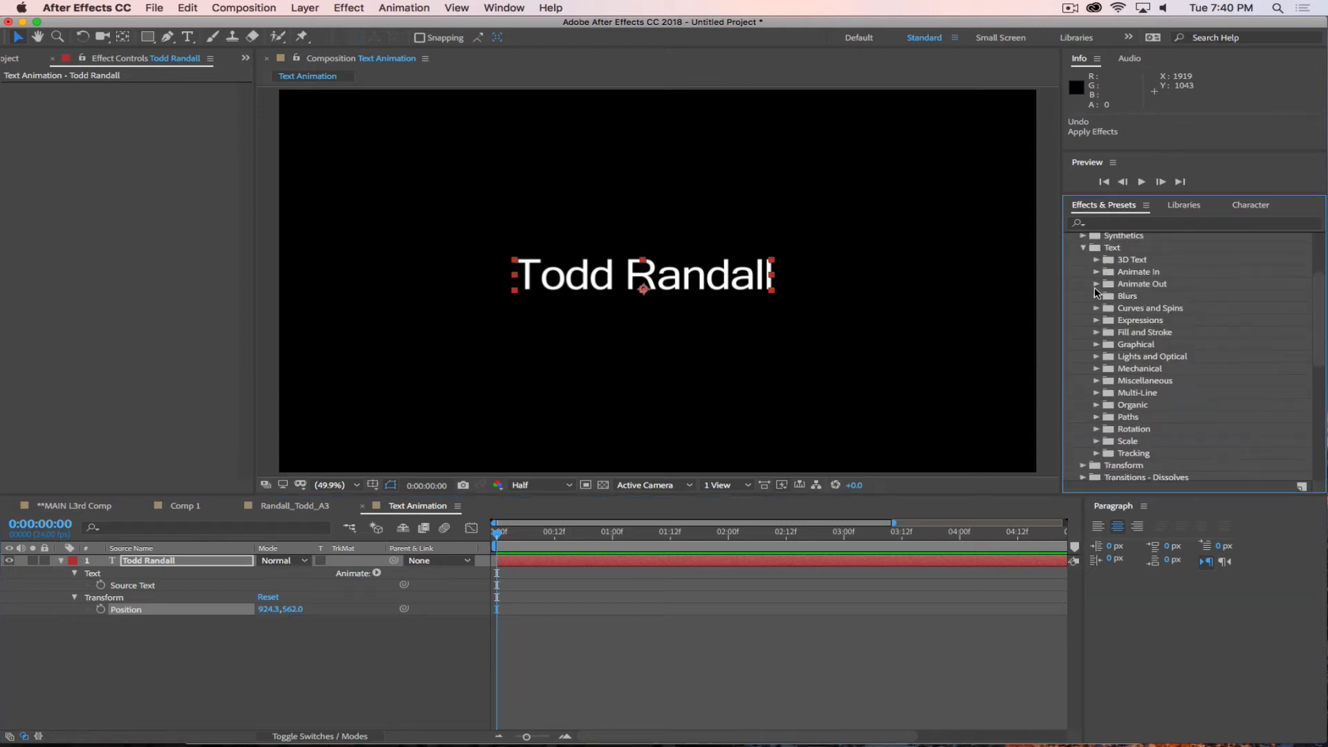
{"action": "left_click", "coordinate": [1096, 272]}
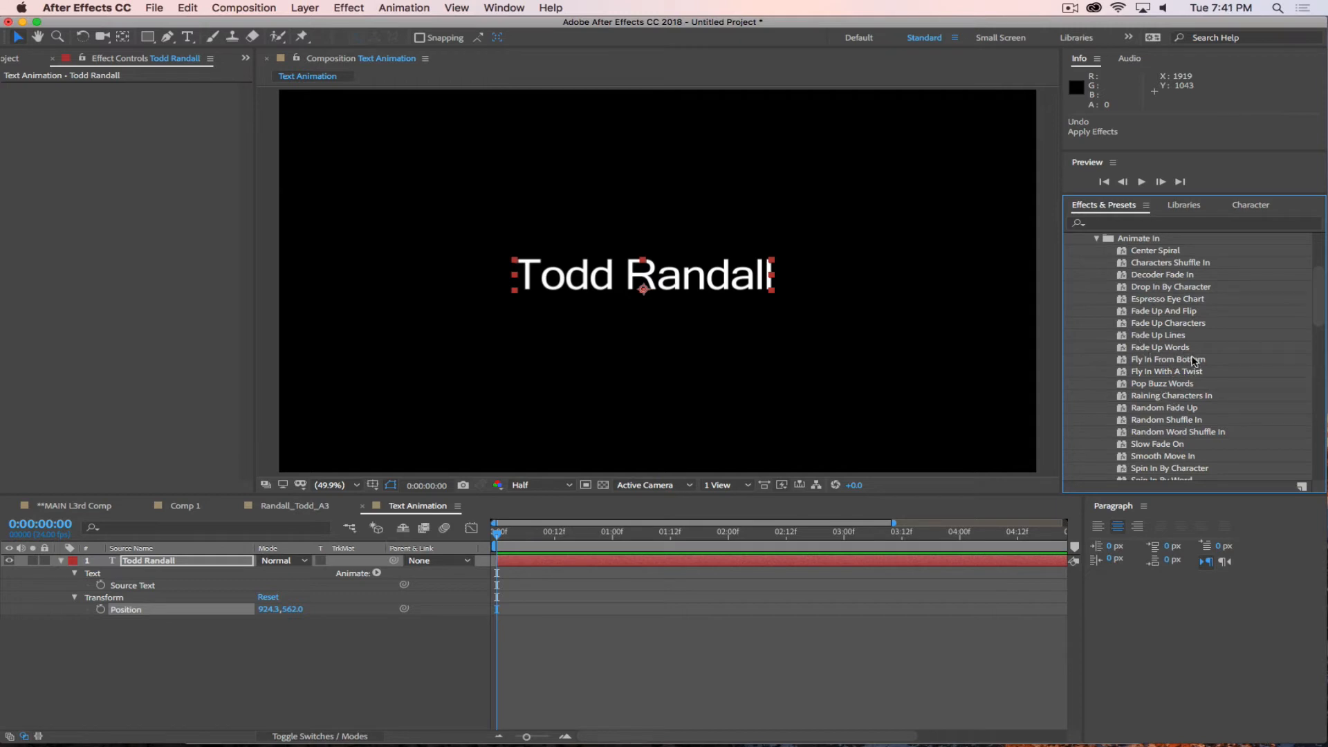
Apply the Fade Up Characters preset to the text layer and preview the animation.
{"action": "left_click_drag", "start_coordinate": [1121, 328], "coordinate": [692, 287]}
{"action": "key", "text": "space"}
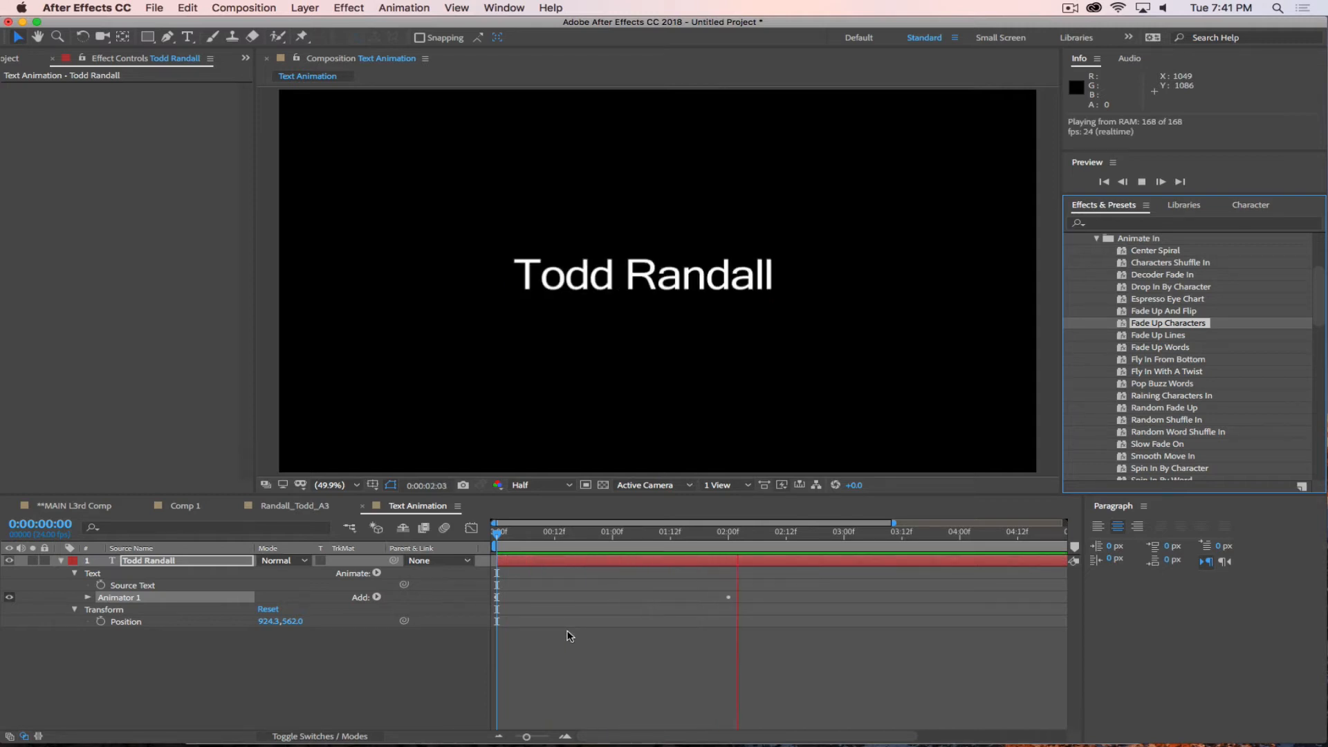
{"action": "key", "text": "space"}
{"action": "left_click", "coordinate": [727, 599]}
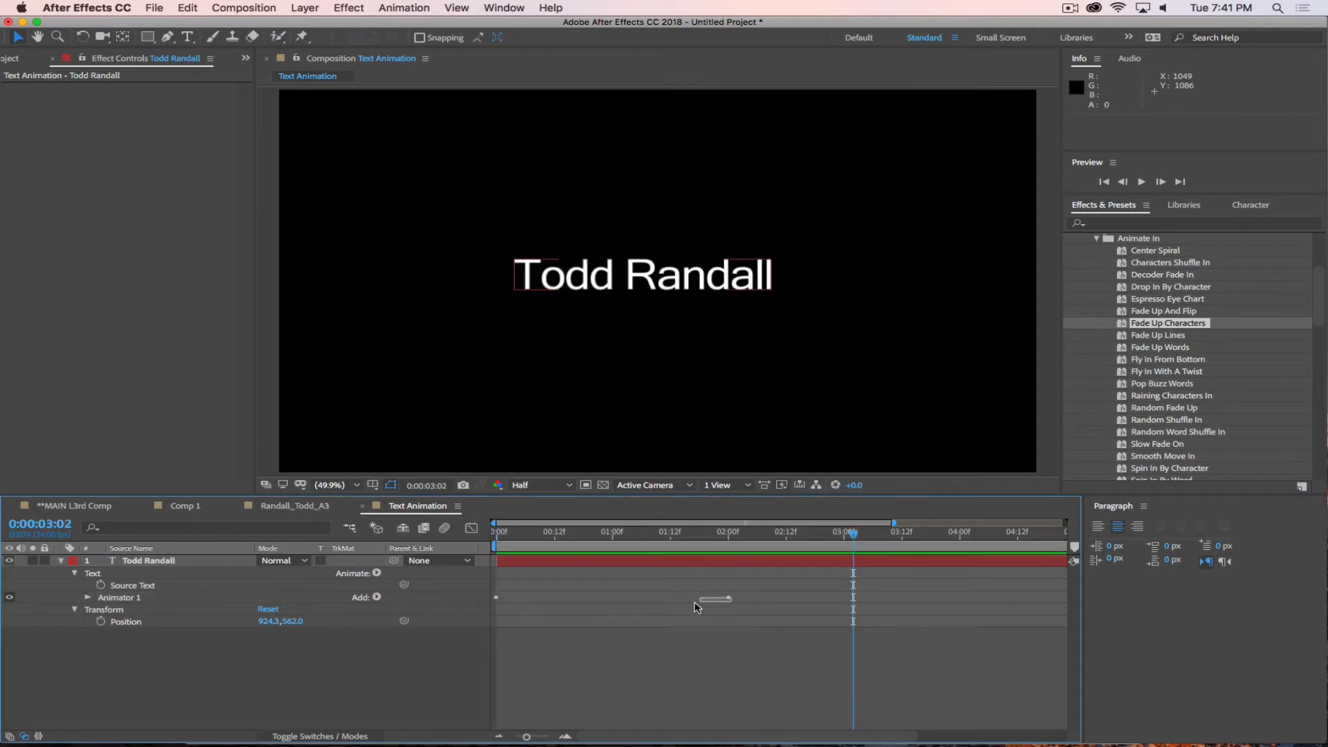
Reveal the text layer's keyframes, move the ending Start keyframe to about 0:00:00:20 and preview the faster fade.
{"action": "left_click", "coordinate": [727, 569]}
{"action": "key", "text": "u"}
{"action": "left_click_drag", "start_coordinate": [728, 585], "coordinate": [480, 532]}
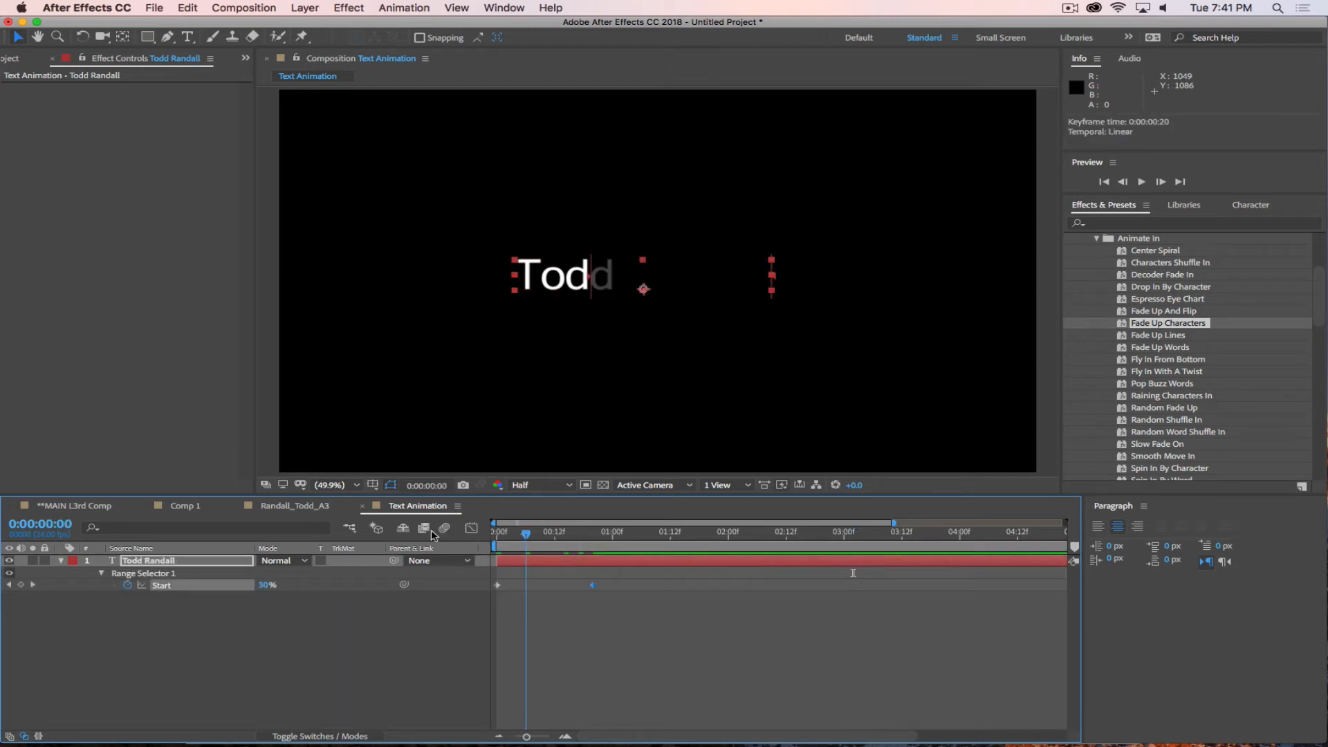
{"action": "key", "text": "space"}
Undo the Fade Up Characters preset and its keyframe change, and apply Slow Fade On to the text layer.
{"action": "key", "text": "super+z"}
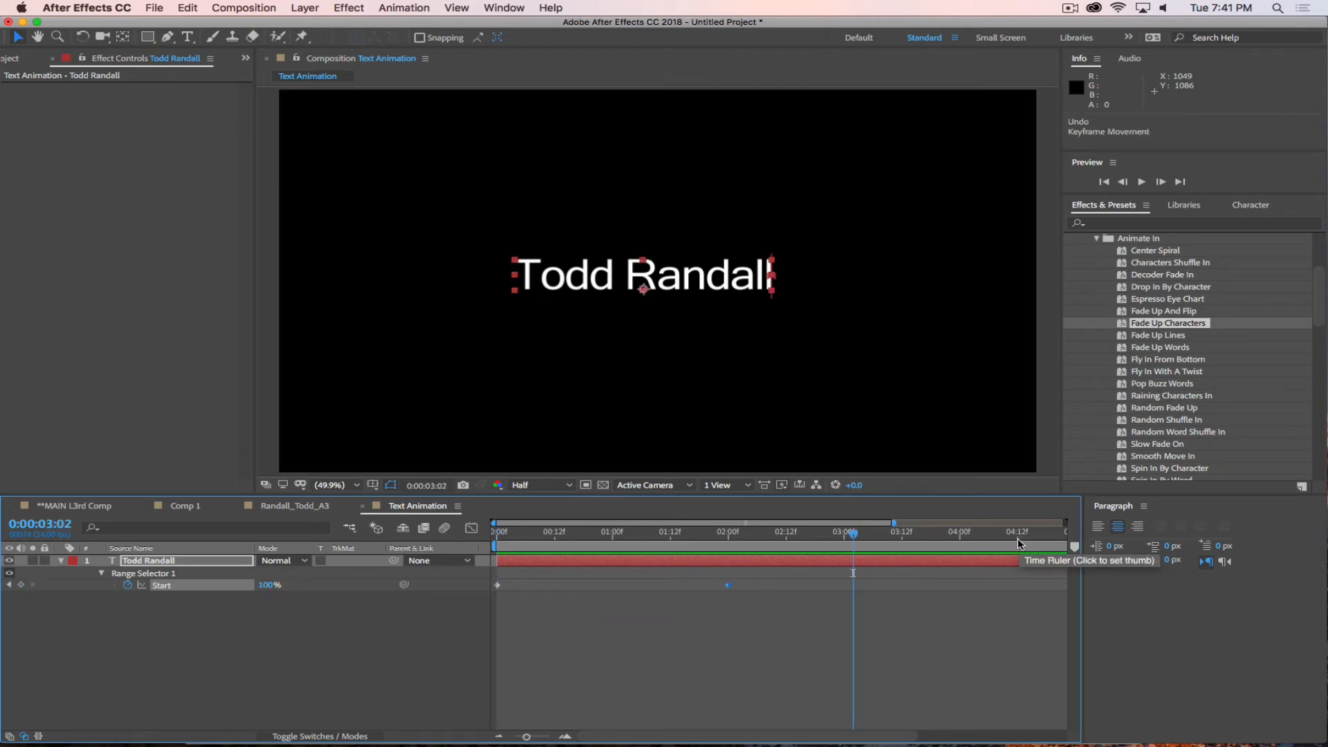
{"action": "key", "text": "super+z"}
{"action": "left_click_drag", "start_coordinate": [1151, 444], "coordinate": [789, 291]}
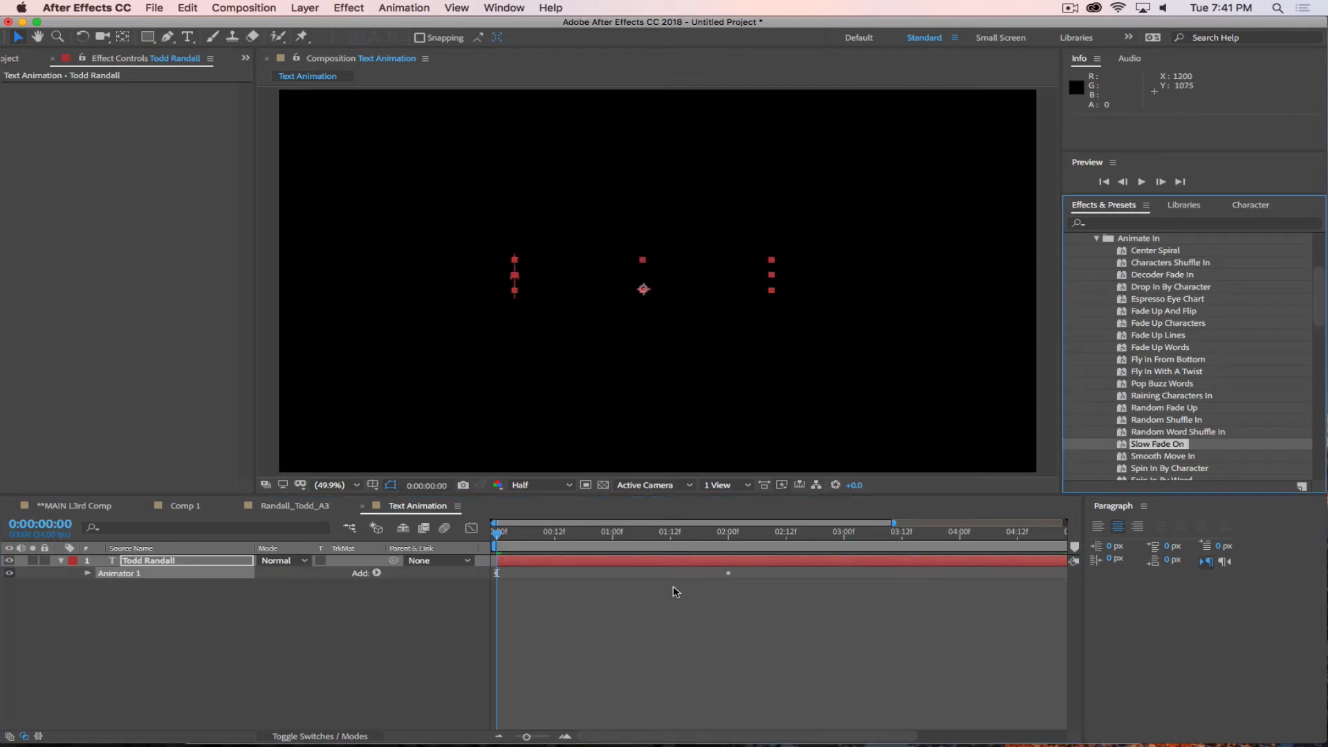
Shorten the Slow Fade On animation by moving its ending Offset keyframe to about 0:00:00:15, and preview it.
{"action": "left_click", "coordinate": [712, 562]}
{"action": "key", "text": "u"}
{"action": "left_click_drag", "start_coordinate": [728, 589], "coordinate": [572, 590]}
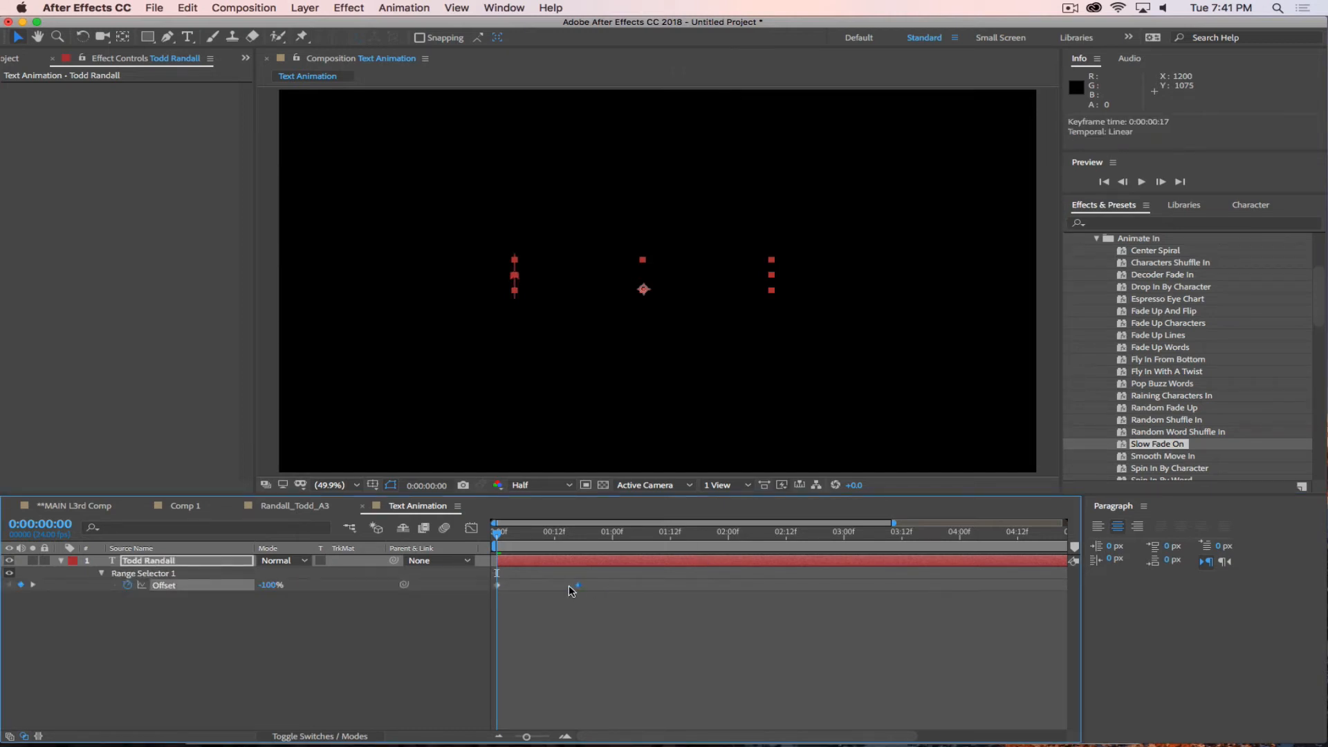
{"action": "key", "text": "space"}
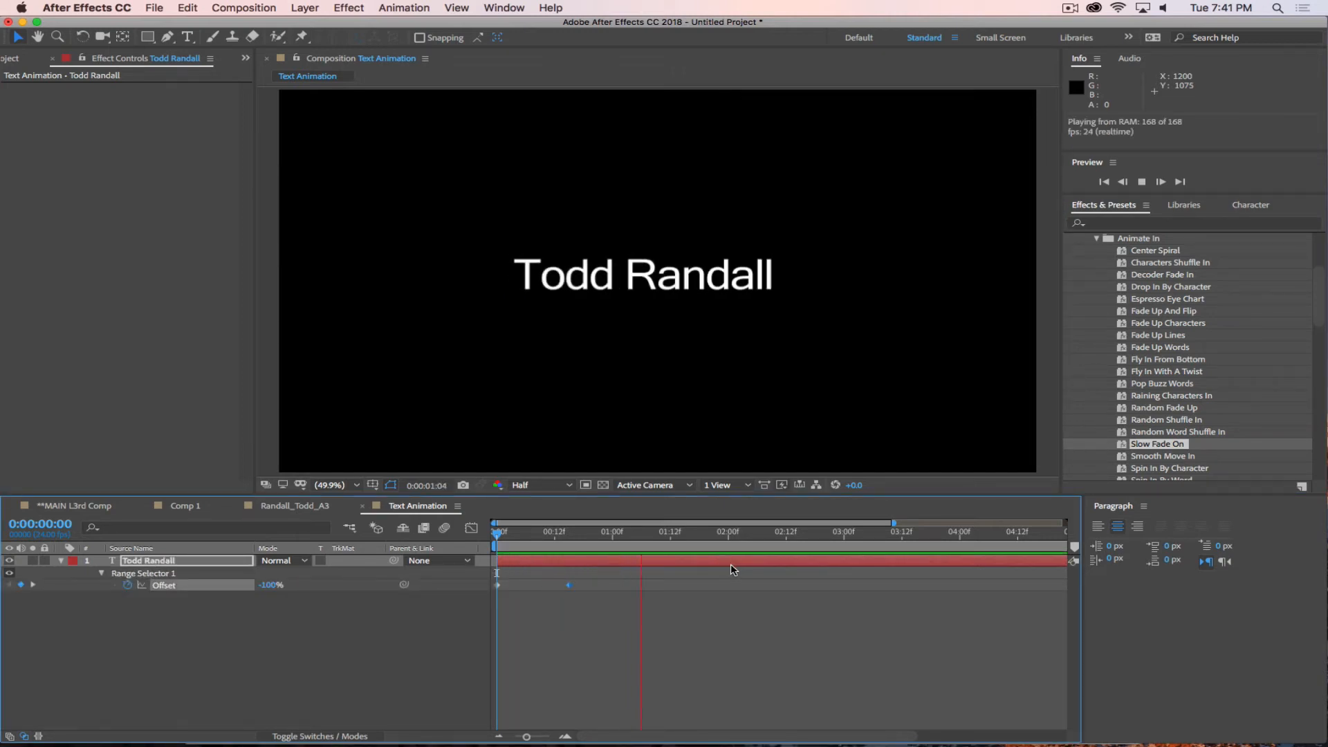
{"action": "left_click", "coordinate": [734, 534]}
{"action": "left_click_drag", "start_coordinate": [736, 539], "coordinate": [626, 564]}
Look through the Animate In text presets, and show the Blurs presets in their place.
{"action": "scroll", "coordinate": [1173, 311], "scroll_direction": "up", "scroll_amount": 5}
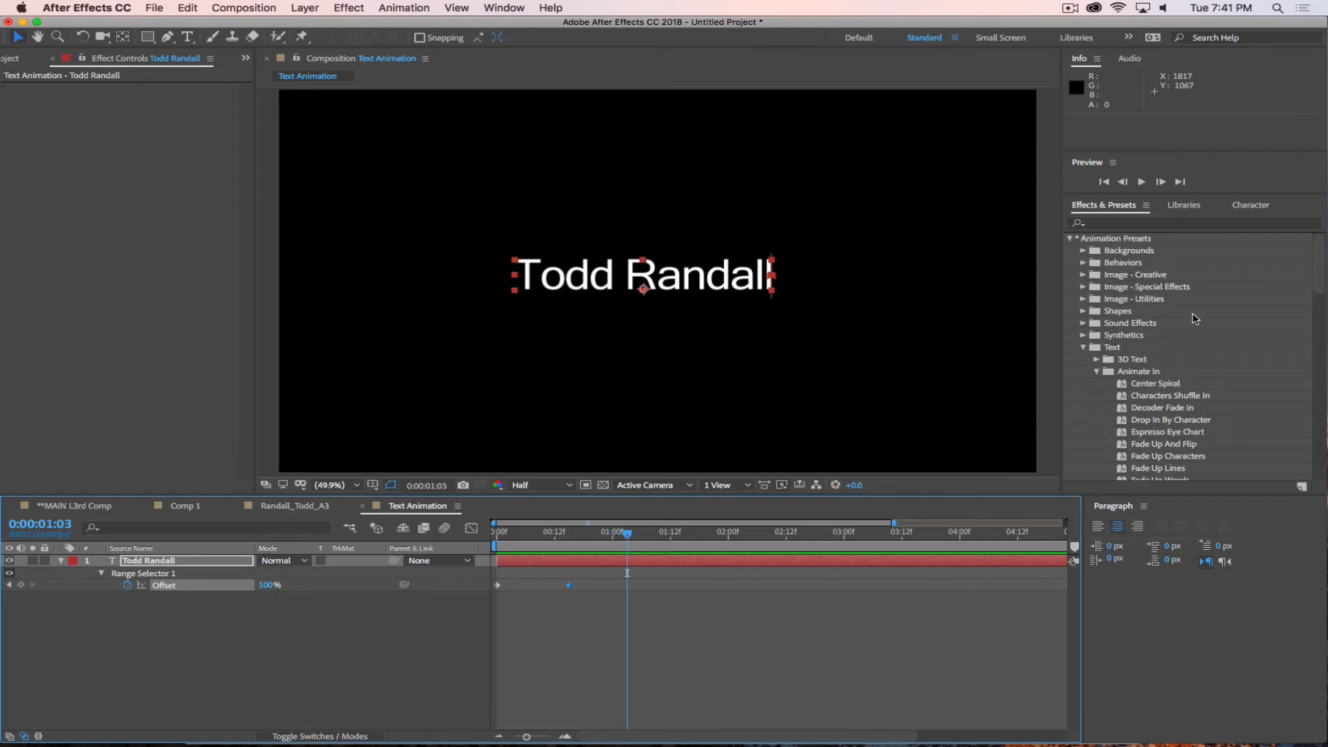
{"action": "scroll", "coordinate": [1171, 431], "scroll_direction": "down", "scroll_amount": 4}
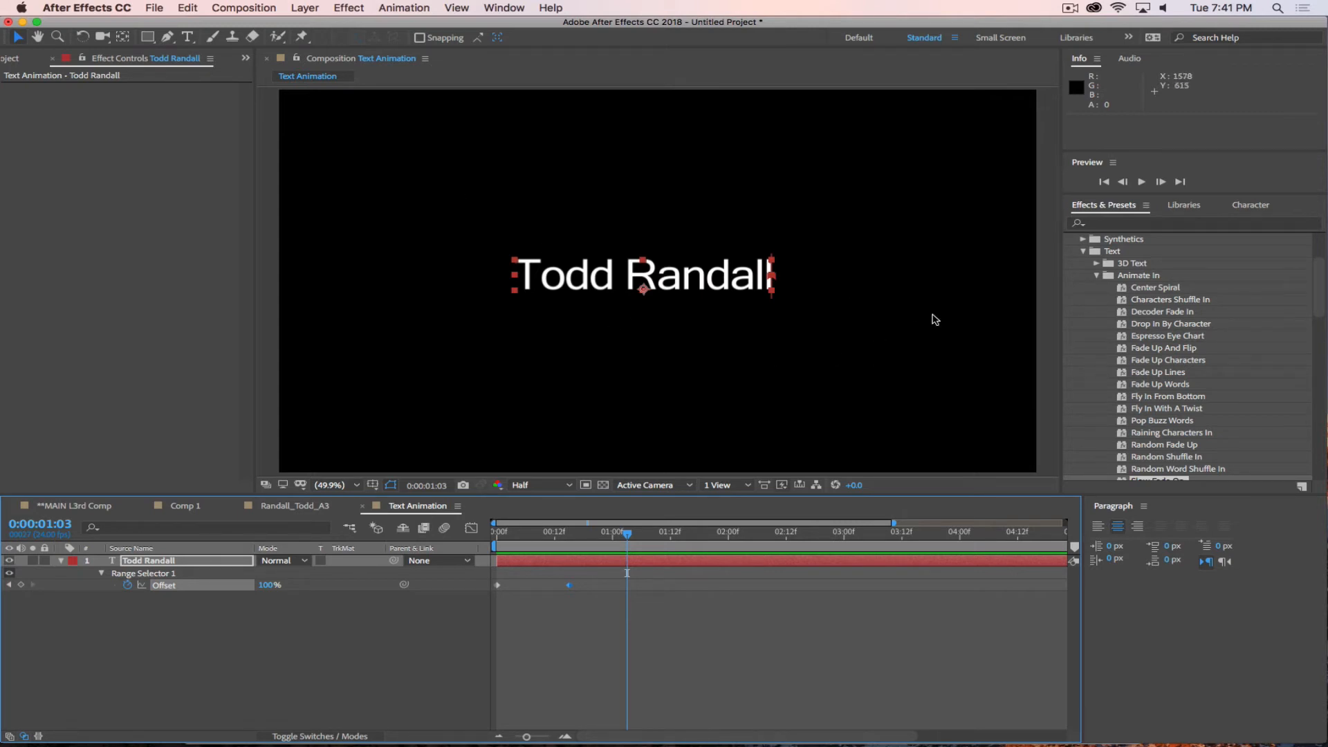
{"action": "scroll", "coordinate": [1162, 354], "scroll_direction": "down", "scroll_amount": 4}
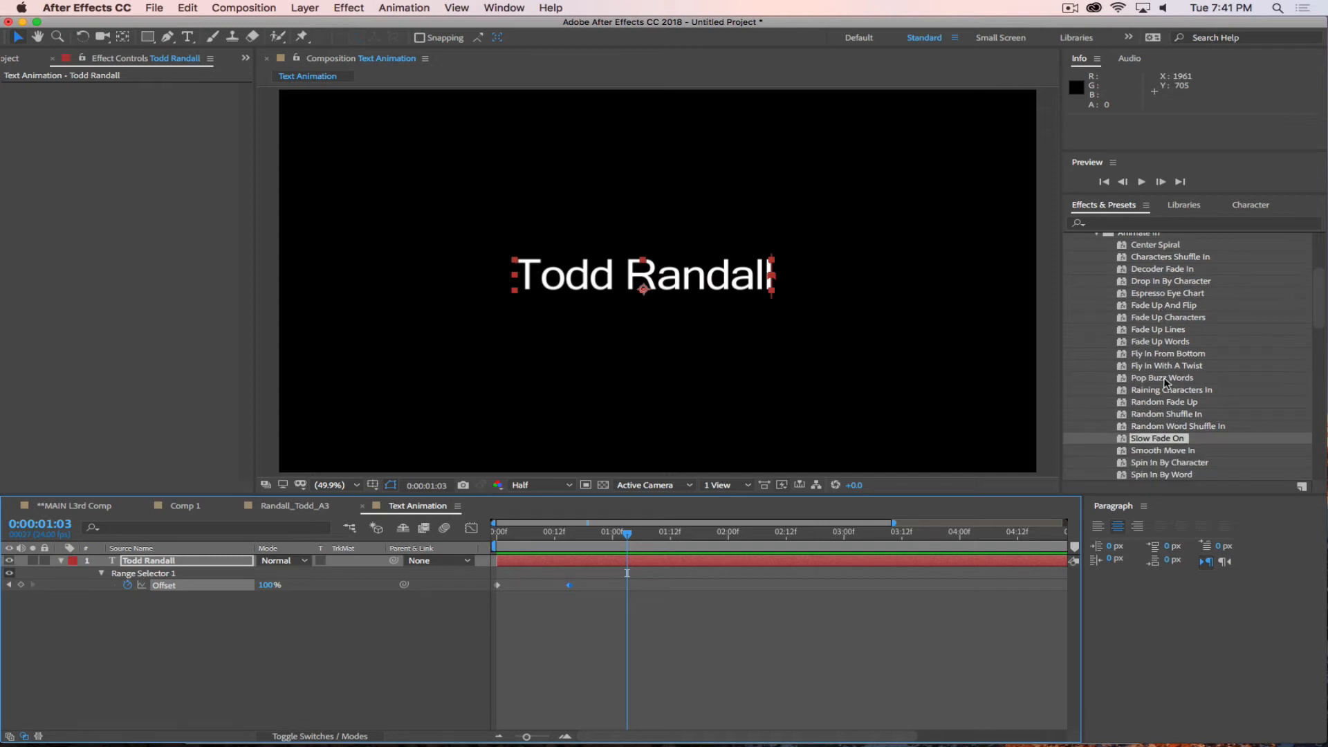
{"action": "scroll", "coordinate": [1151, 410], "scroll_direction": "down", "scroll_amount": 3}
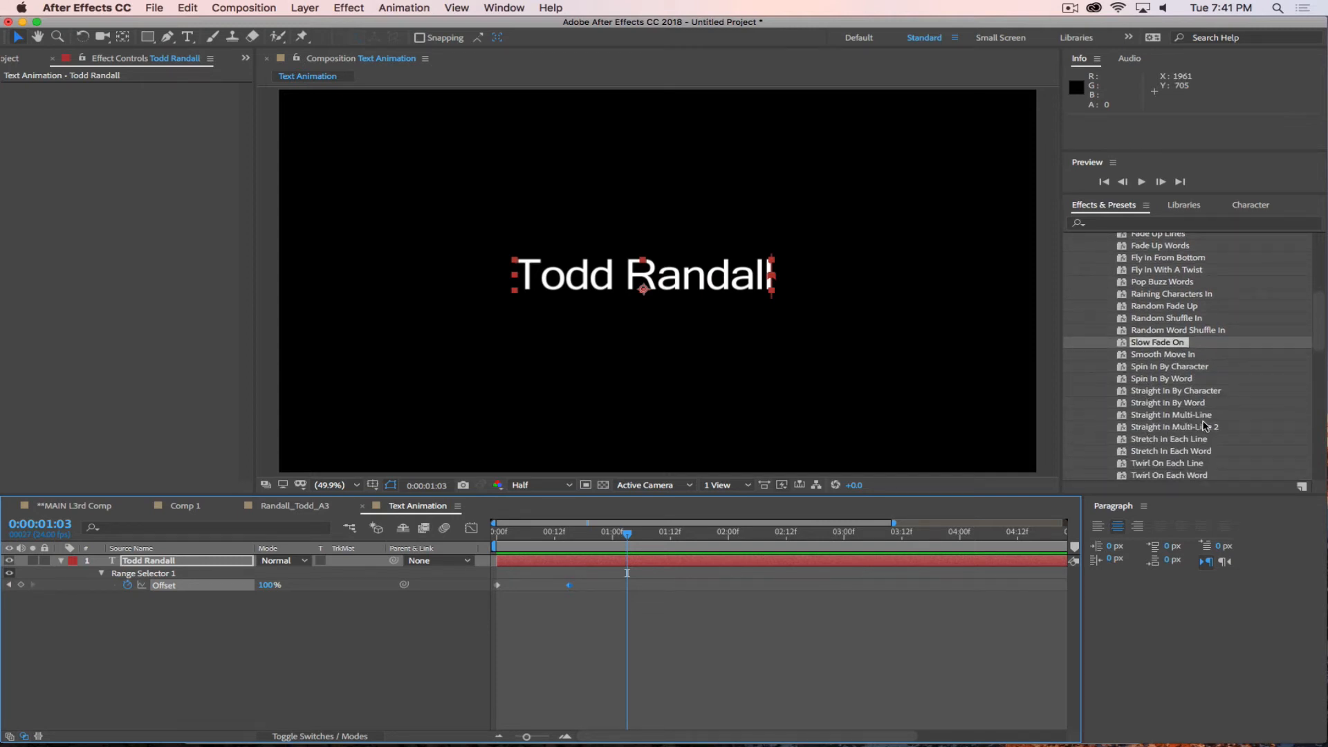
{"action": "scroll", "coordinate": [1200, 423], "scroll_direction": "down", "scroll_amount": 3}
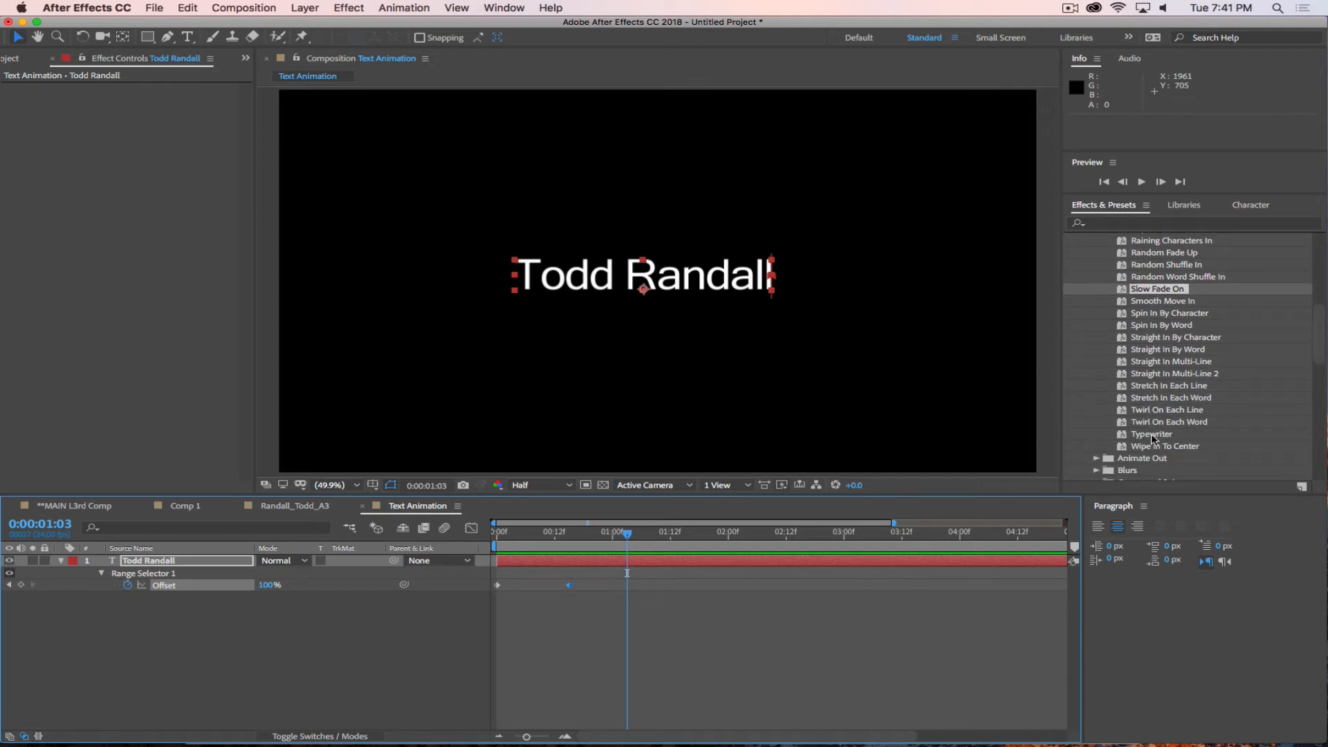
{"action": "scroll", "coordinate": [1161, 408], "scroll_direction": "up", "scroll_amount": 10}
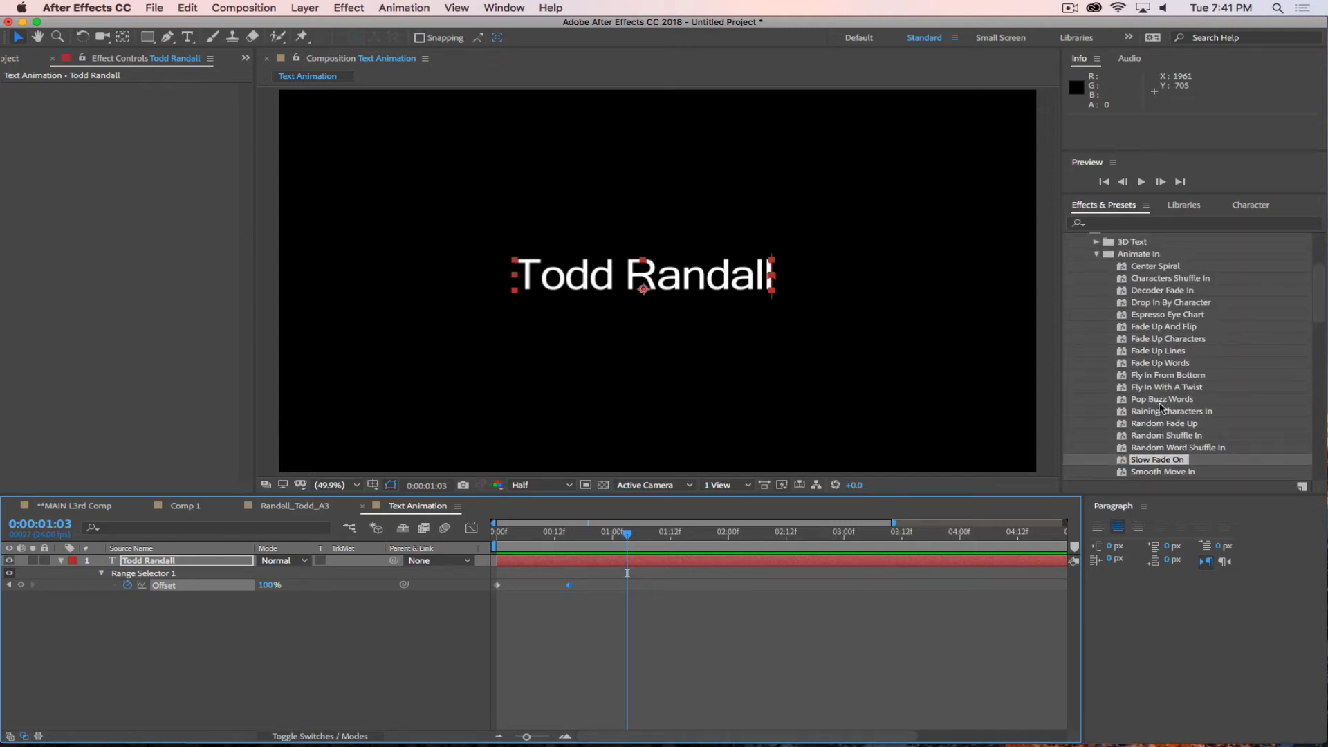
{"action": "left_click", "coordinate": [1096, 255]}
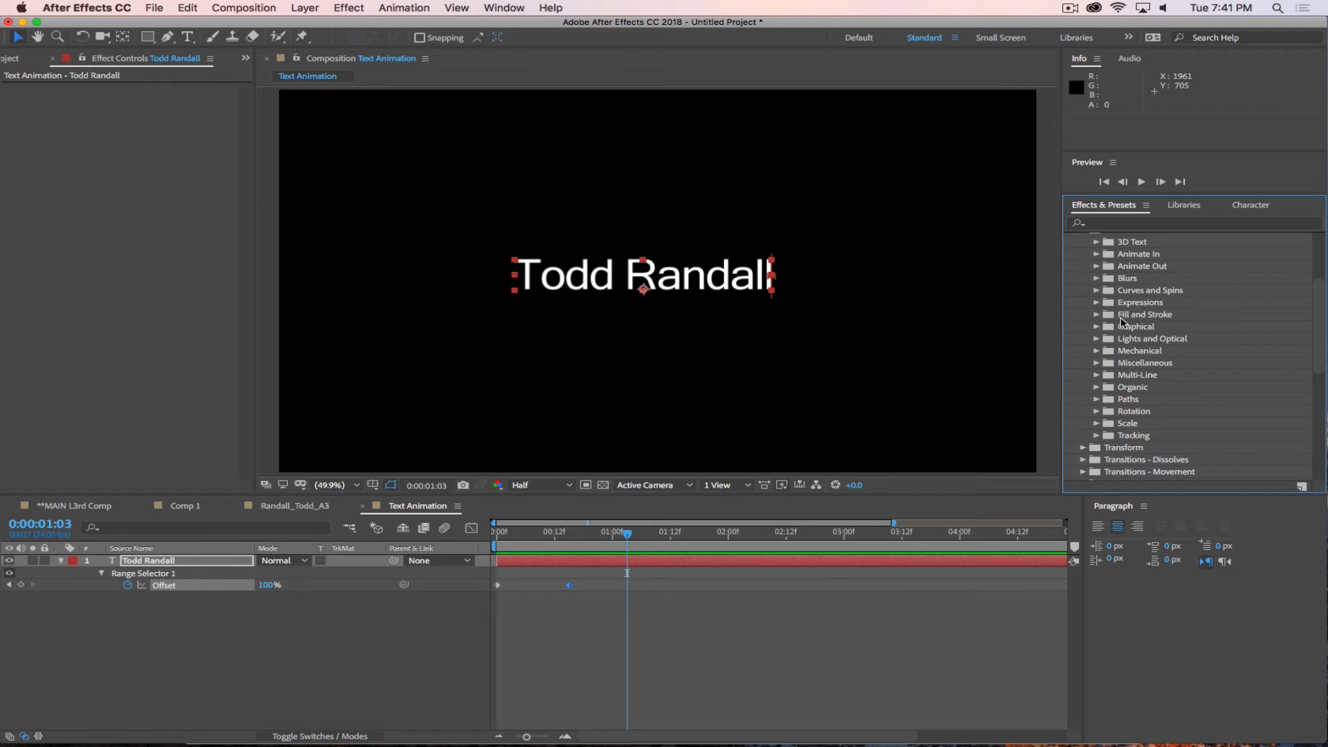
{"action": "left_click", "coordinate": [1096, 278]}
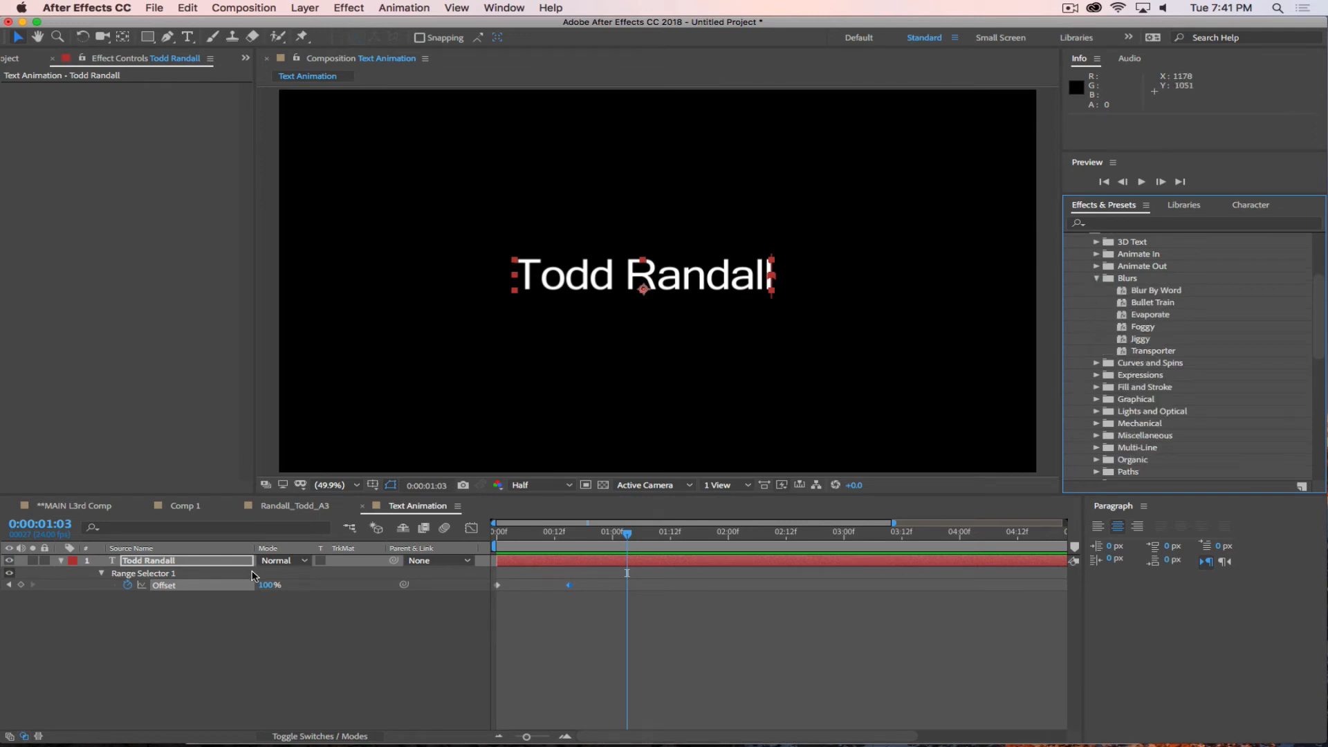
Undo the Slow Fade On preset, apply the Foggy blur preset to the text layer at the start and preview it.
{"action": "key", "text": "super+z"}
{"action": "key", "text": "super+z"}
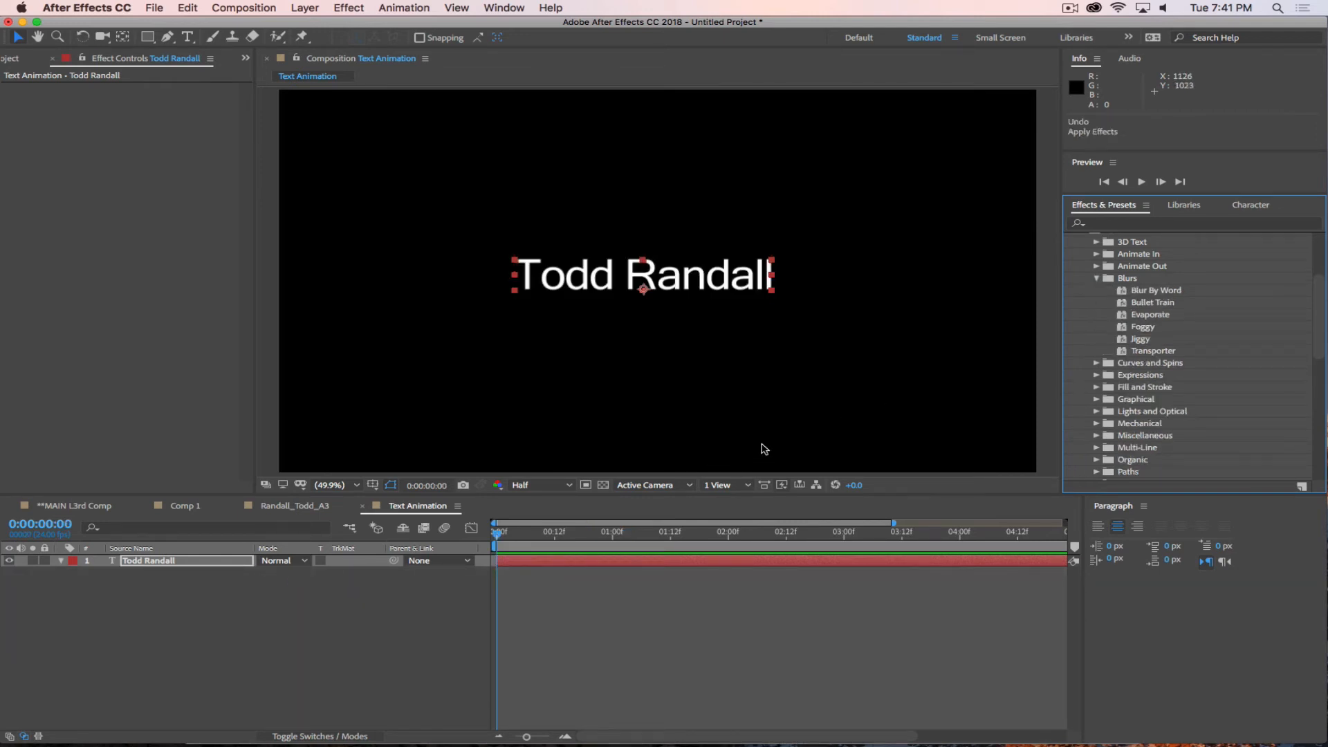
{"action": "left_click_drag", "start_coordinate": [1138, 326], "coordinate": [609, 275]}
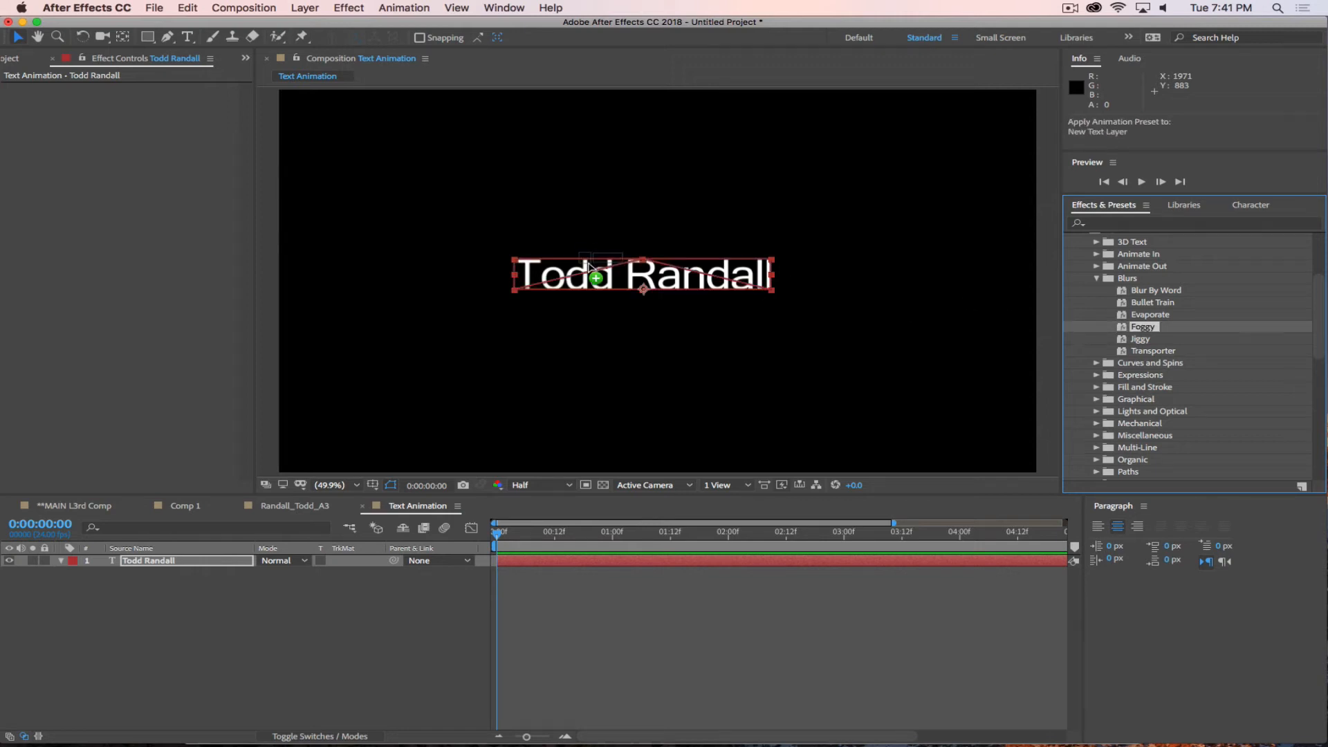
{"action": "key", "text": "space"}
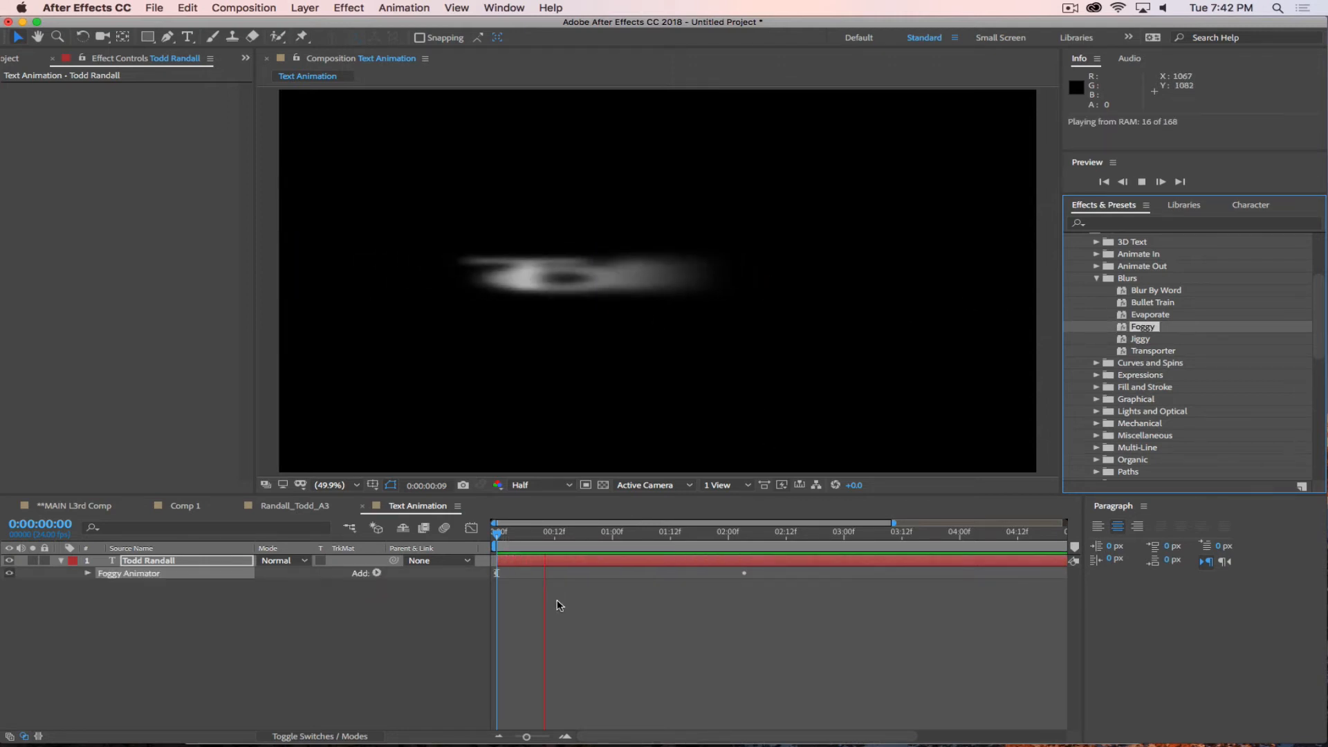
{"action": "key", "text": "space"}
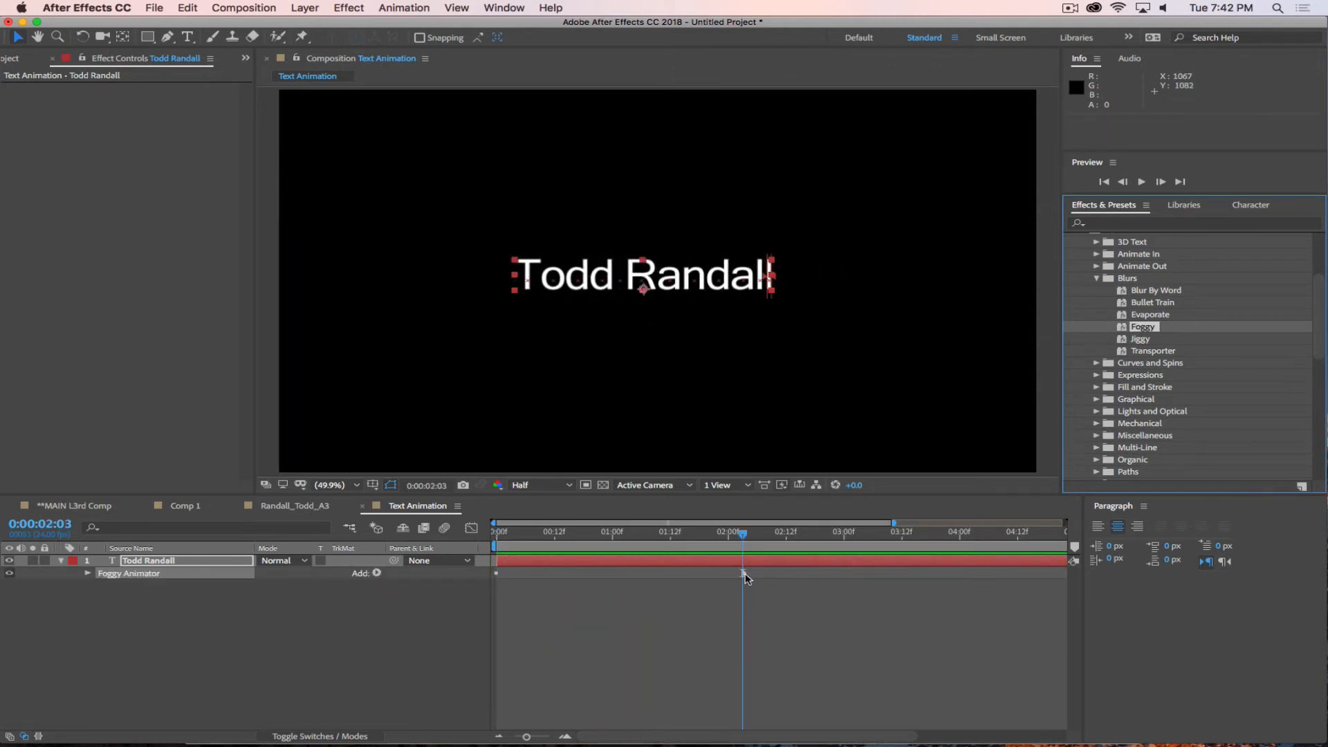
Reveal the Foggy keyframes, move the ending Offset keyframe to about 0:00:00:15 and preview the result.
{"action": "key", "text": "u"}
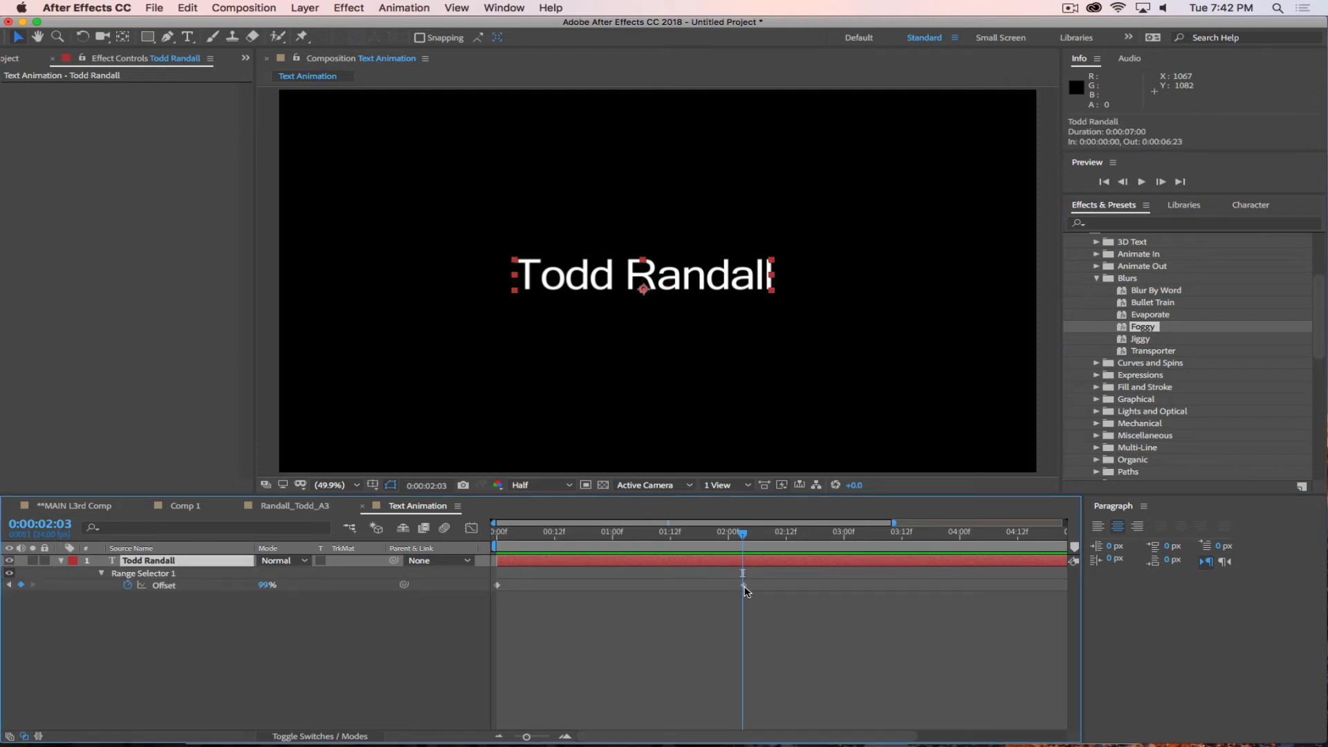
{"action": "left_click_drag", "start_coordinate": [742, 585], "coordinate": [608, 586]}
{"action": "key", "text": "Home"}
{"action": "key", "text": "space"}
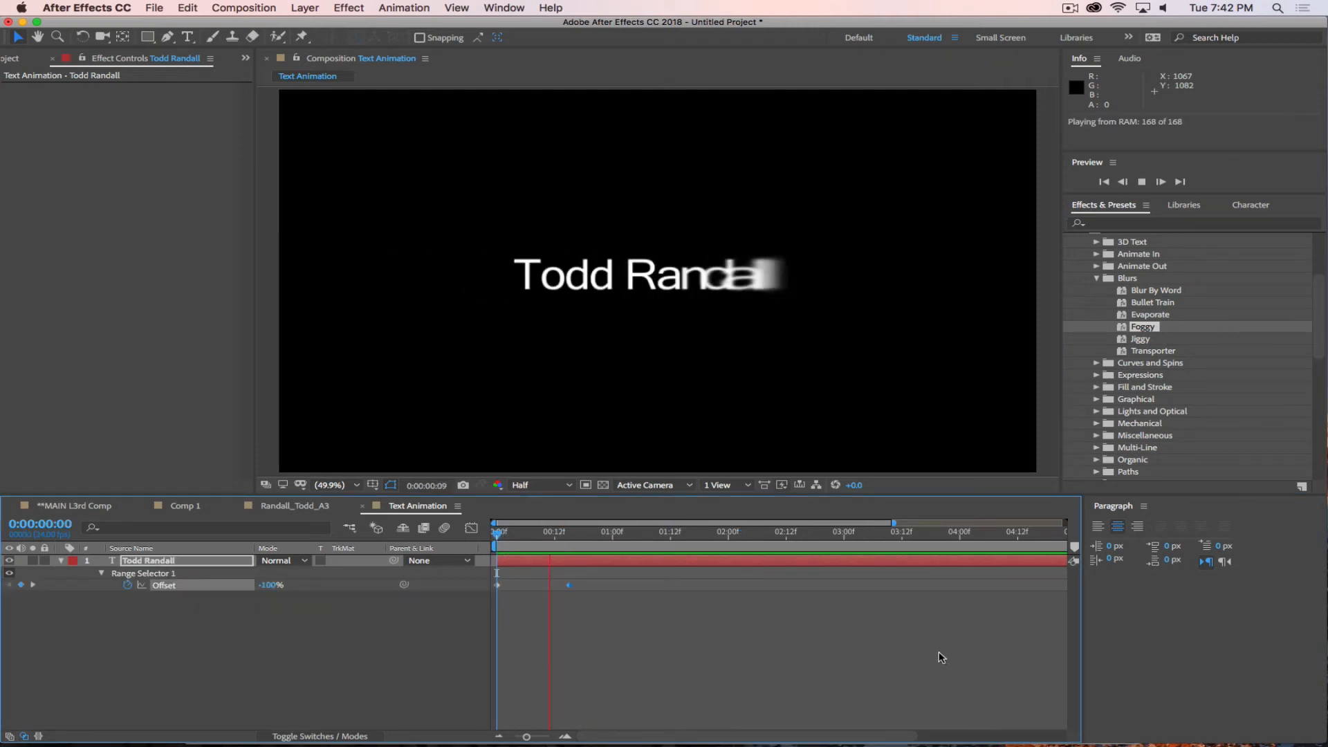
{"action": "left_click", "coordinate": [613, 551]}
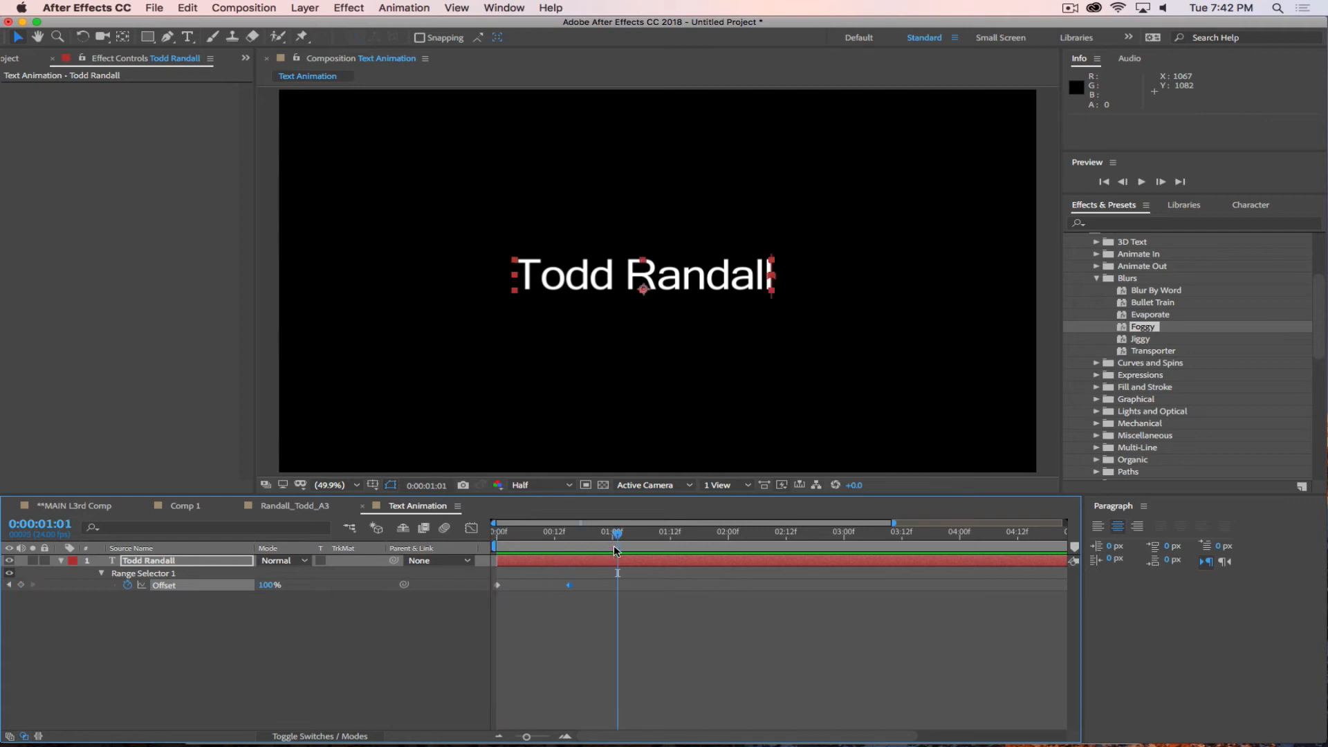
End the work area at 0:00:01:00 and preview the Foggy animation within it.
{"action": "left_click", "coordinate": [612, 536]}
{"action": "key", "text": "n"}
{"action": "key", "text": "space"}
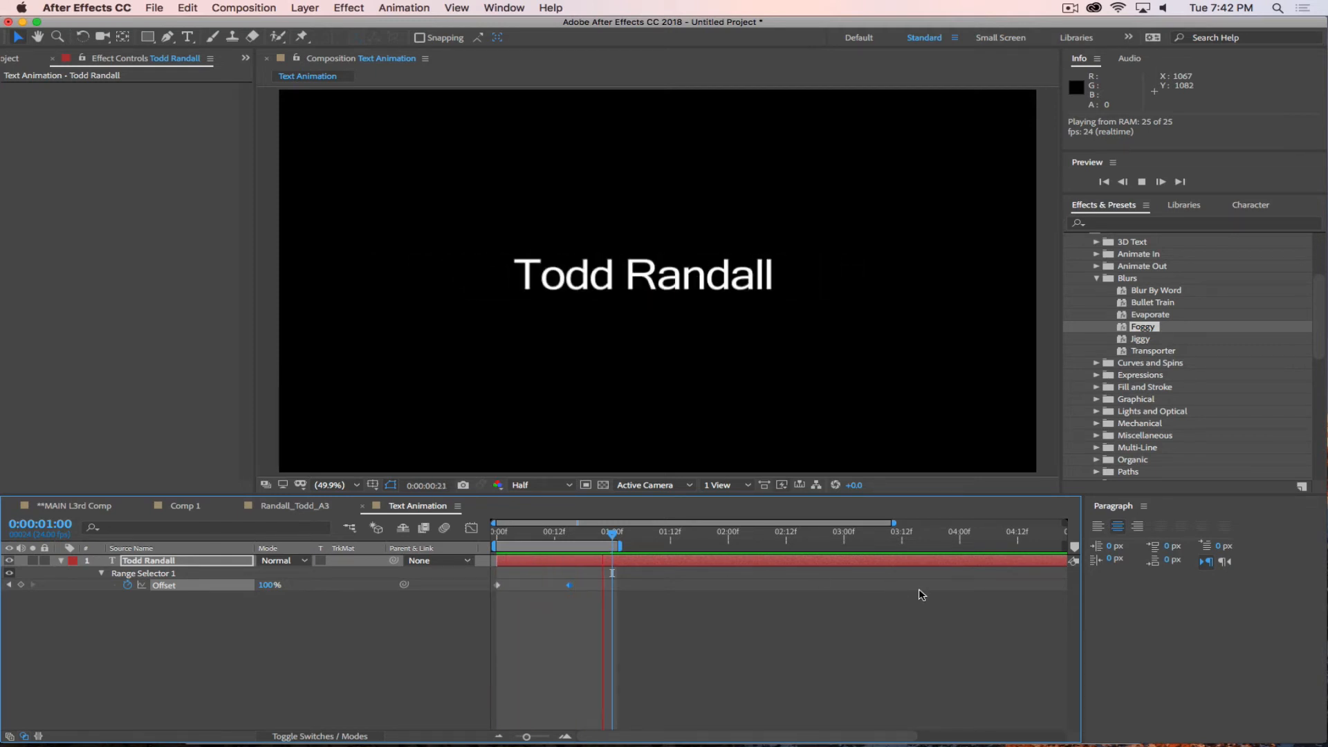
{"action": "key", "text": "space"}
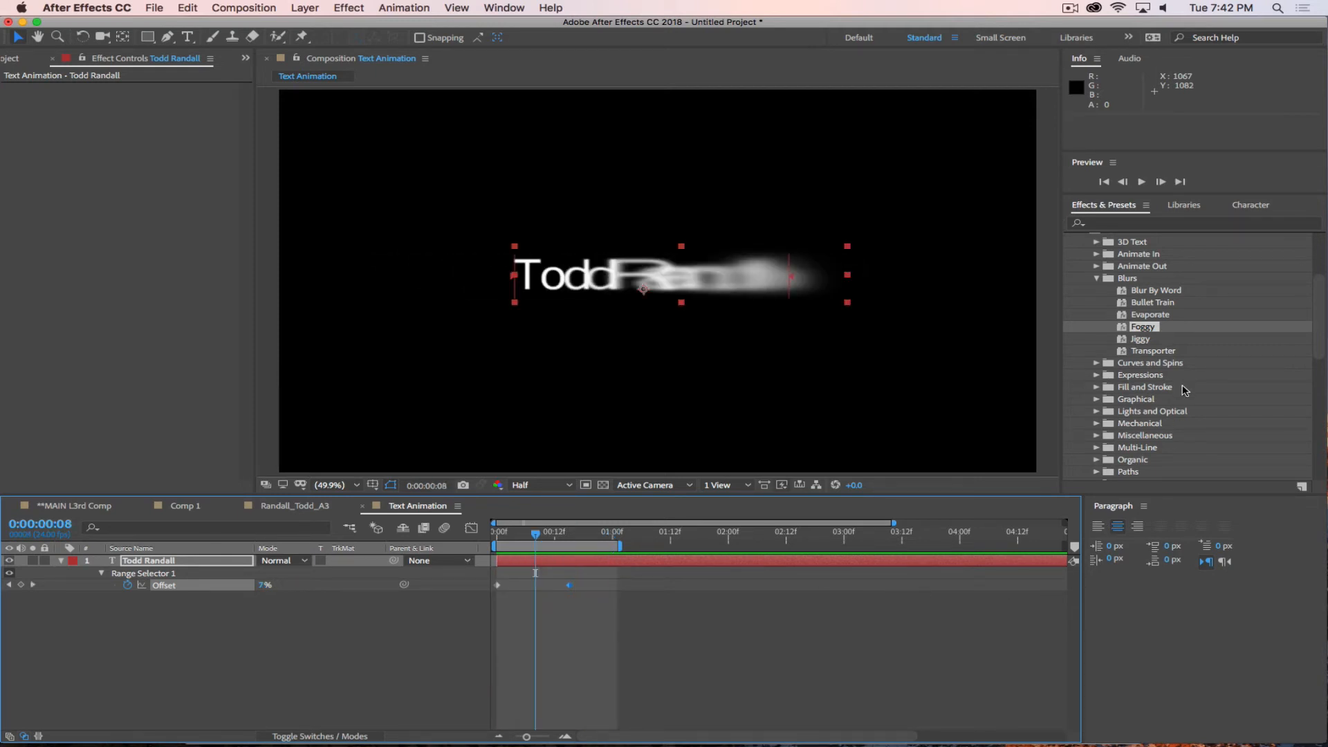
Show the Lights and Optical text presets, and undo the work area change, keyframe move and Foggy preset.
{"action": "scroll", "coordinate": [1184, 389], "scroll_direction": "down", "scroll_amount": 5}
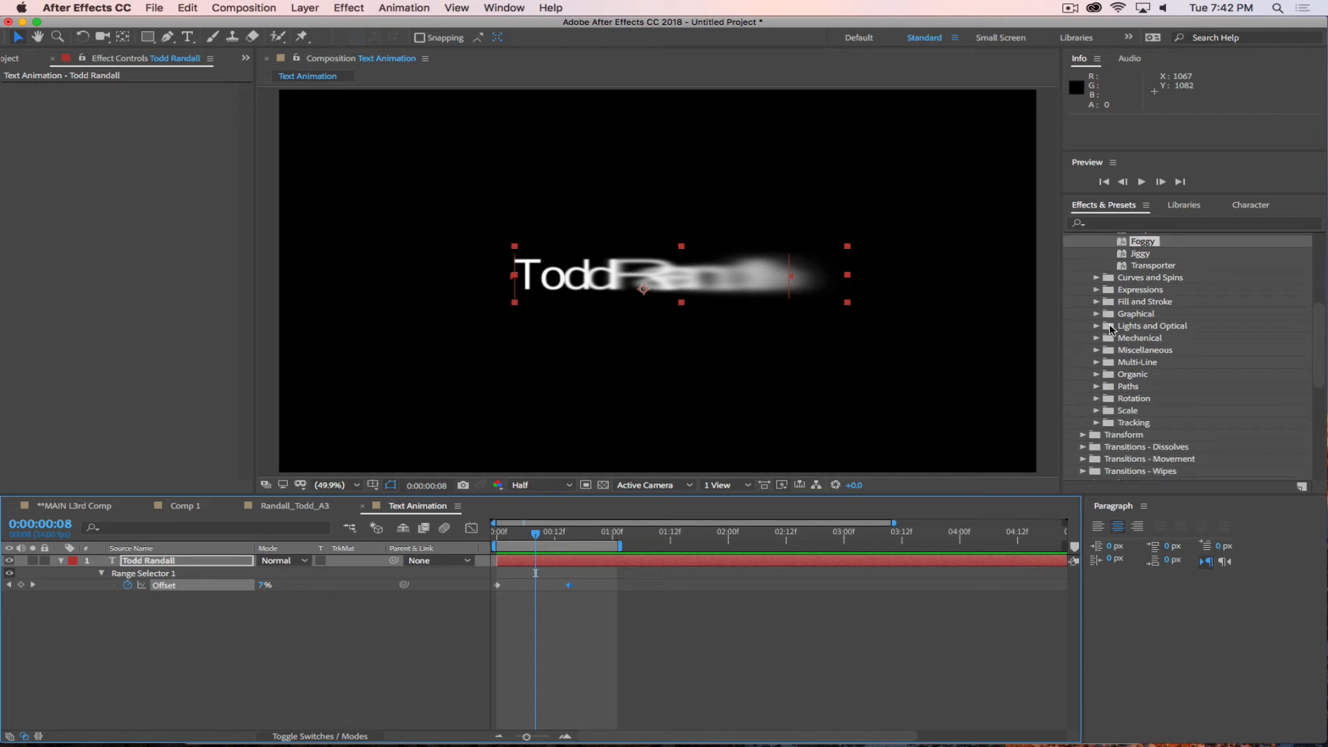
{"action": "left_click", "coordinate": [1095, 327]}
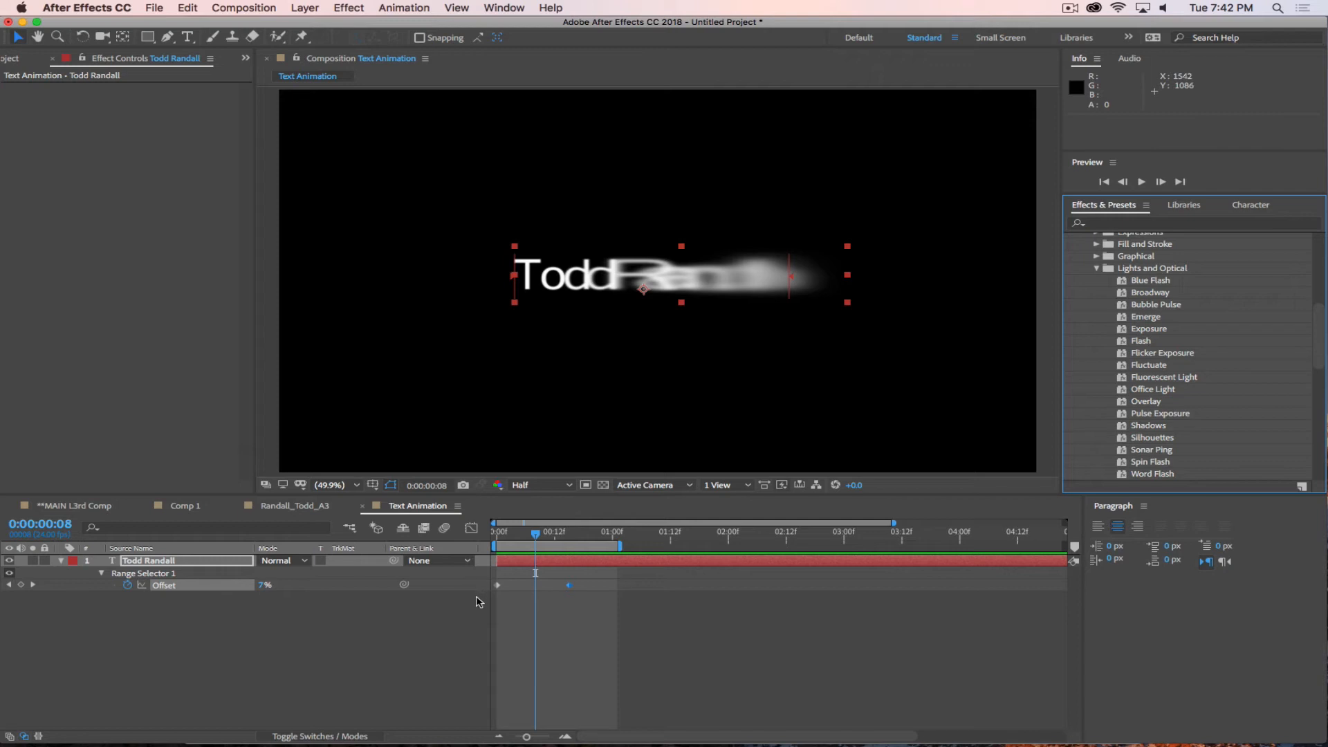
{"action": "key", "text": "super+z"}
{"action": "key", "text": "super+z"}
{"action": "key", "text": "super+z"}
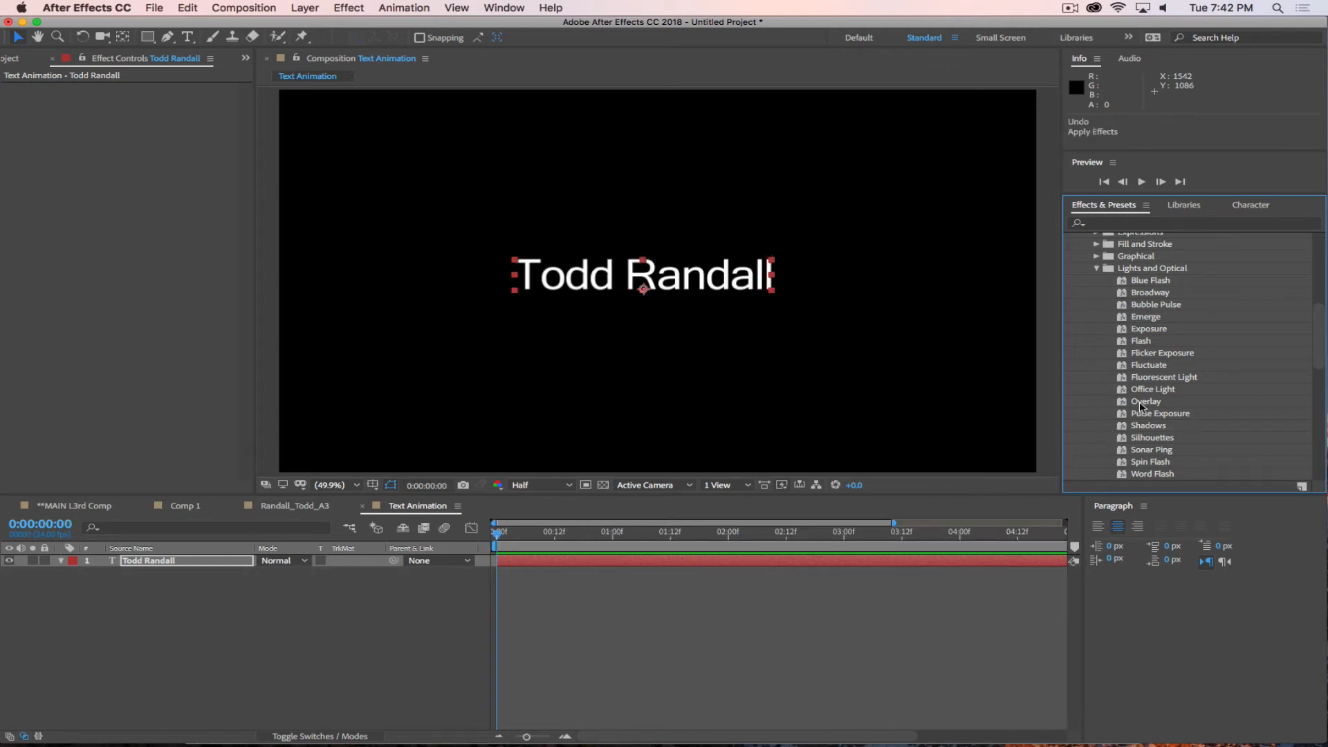
Try the Office Light preset on the text layer with a preview, and undo it.
{"action": "scroll", "coordinate": [1194, 370], "scroll_direction": "down", "scroll_amount": 1}
{"action": "left_click_drag", "start_coordinate": [1126, 380], "coordinate": [639, 291]}
{"action": "key", "text": "space"}
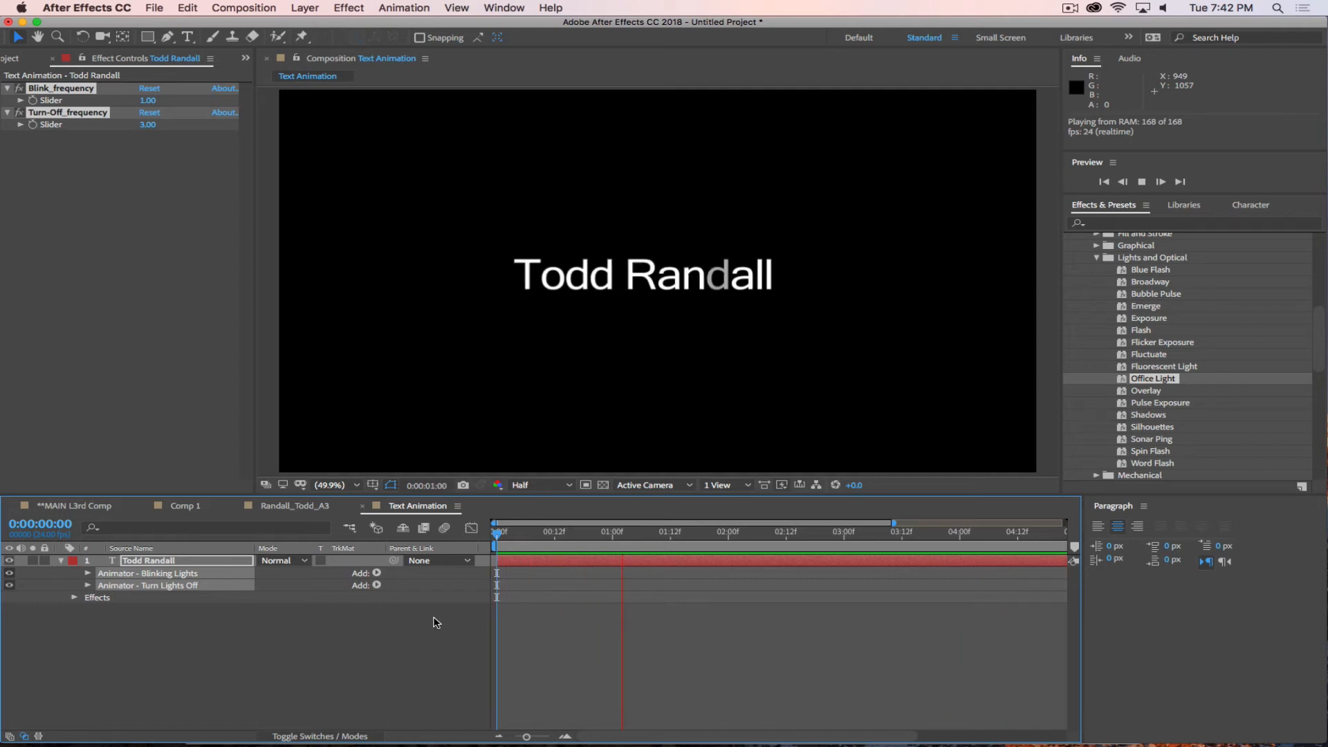
{"action": "key", "text": "space"}
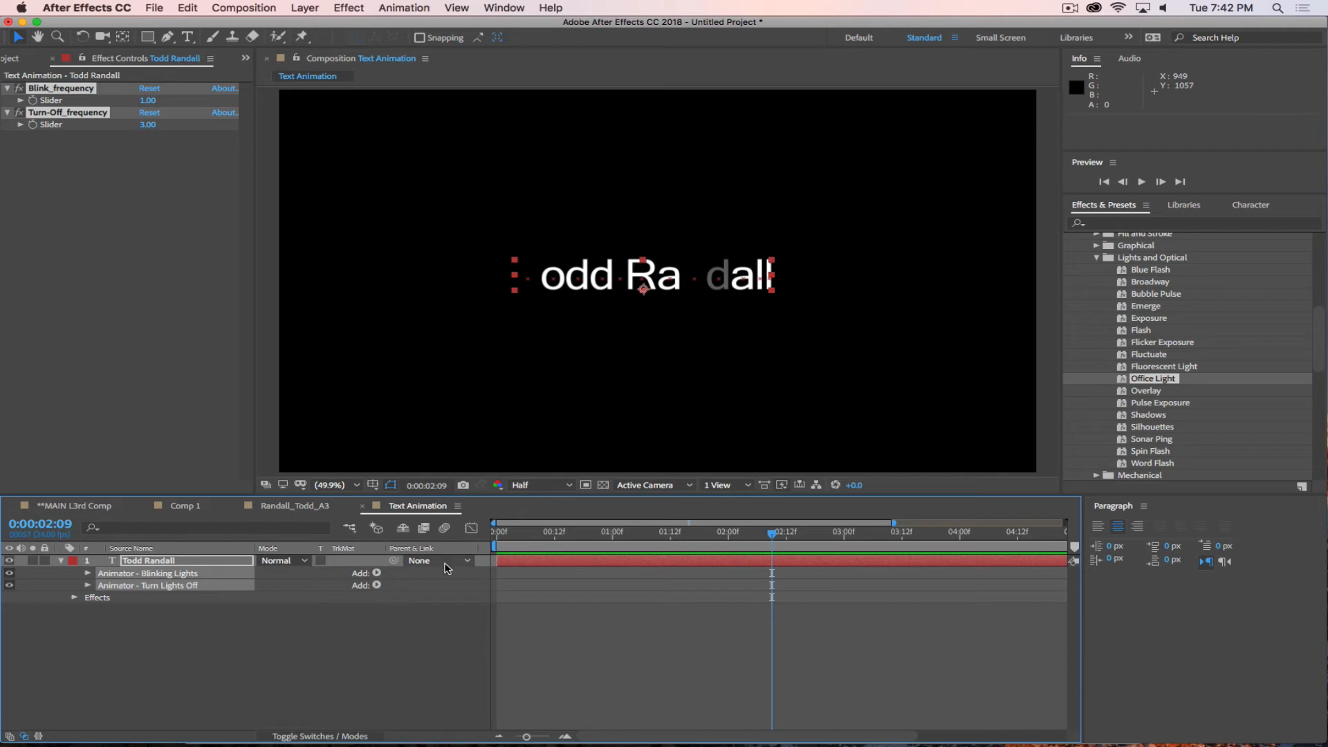
{"action": "key", "text": "super+z"}
{"action": "scroll", "coordinate": [1200, 423], "scroll_direction": "down", "scroll_amount": 2}
{"action": "scroll", "coordinate": [1200, 423], "scroll_direction": "down", "scroll_amount": 1}
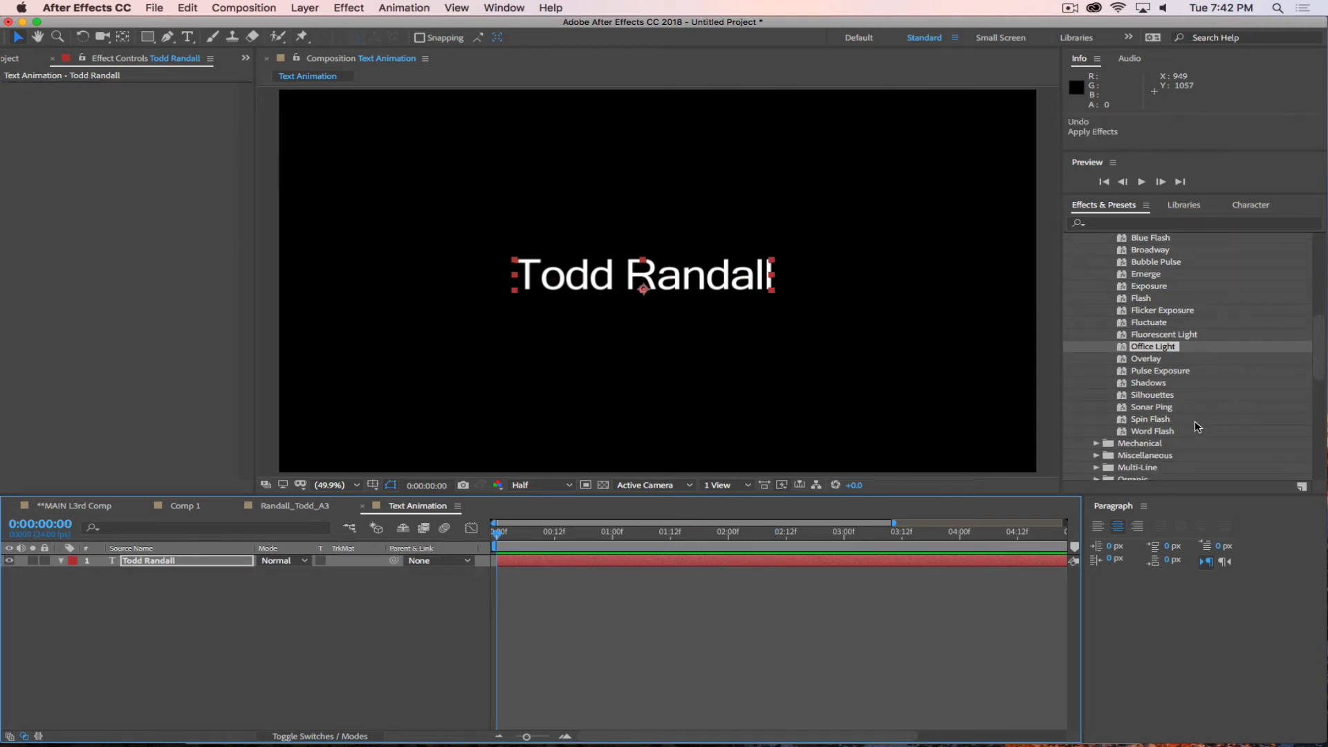
{"action": "scroll", "coordinate": [1198, 427], "scroll_direction": "up", "scroll_amount": 2}
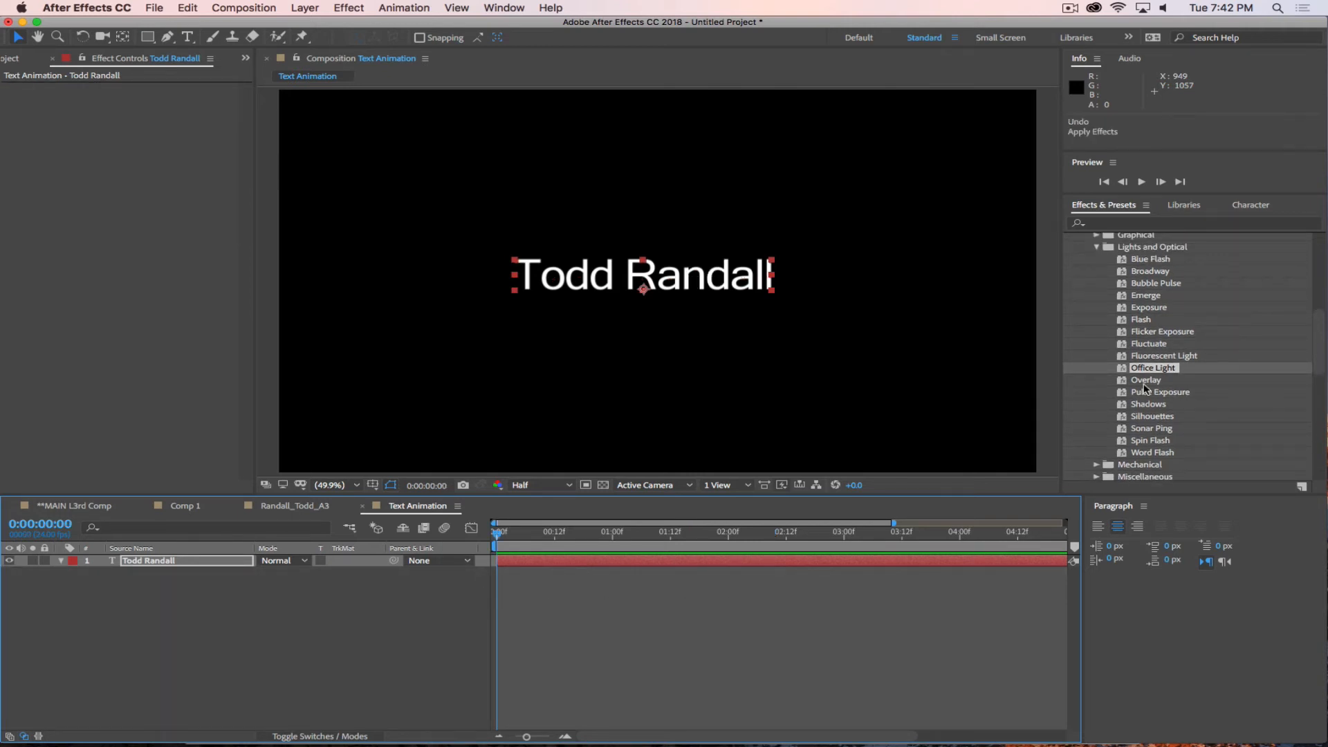
Apply the Flash preset to the text layer and preview it with the work area ending at 0:00:01:00.
{"action": "left_click_drag", "start_coordinate": [1140, 319], "coordinate": [626, 296]}
{"action": "key", "text": "space"}
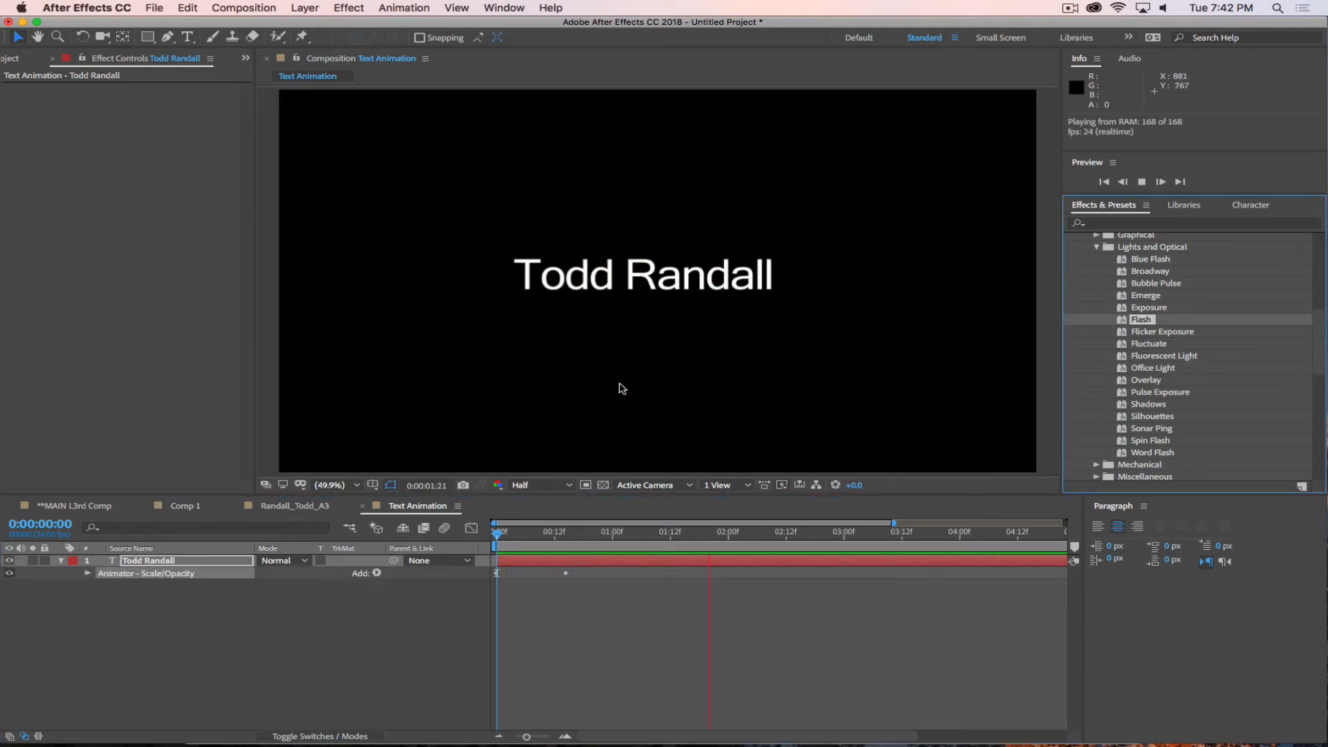
{"action": "key", "text": "space"}
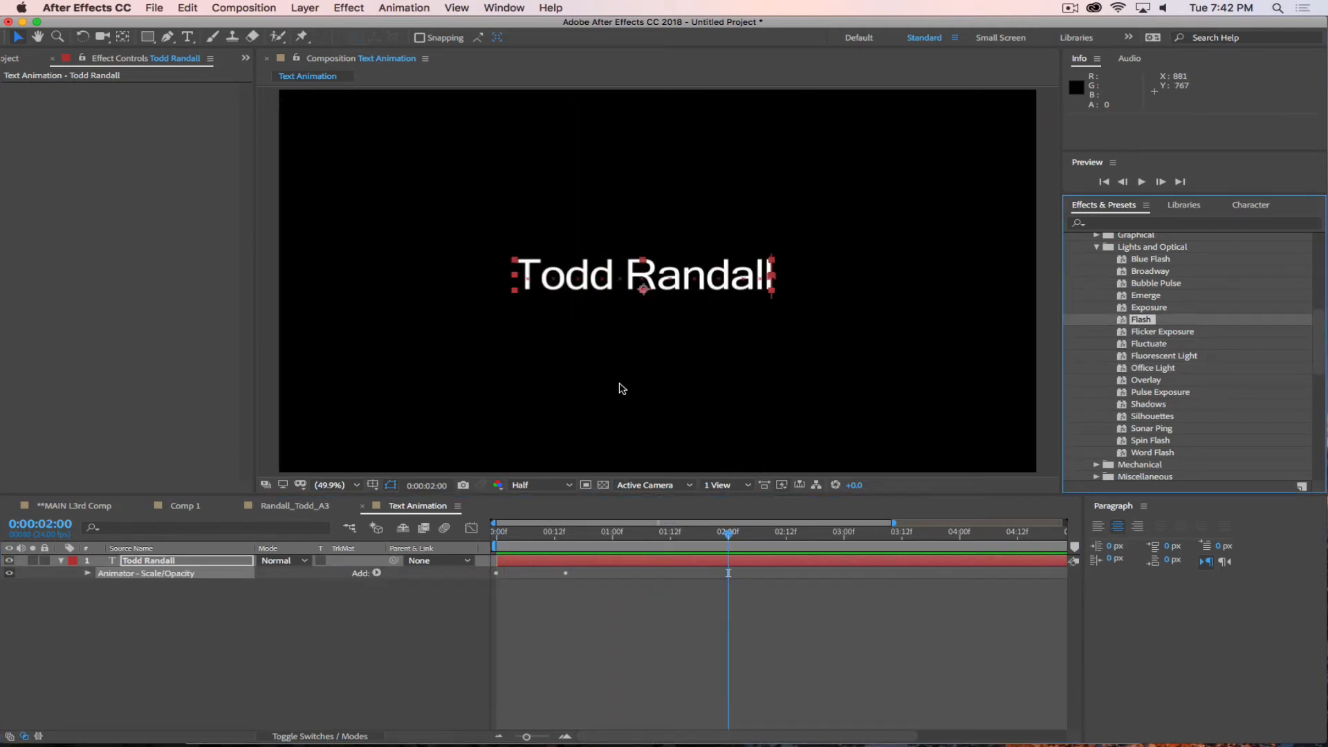
{"action": "left_click", "coordinate": [613, 534]}
{"action": "key", "text": "space"}
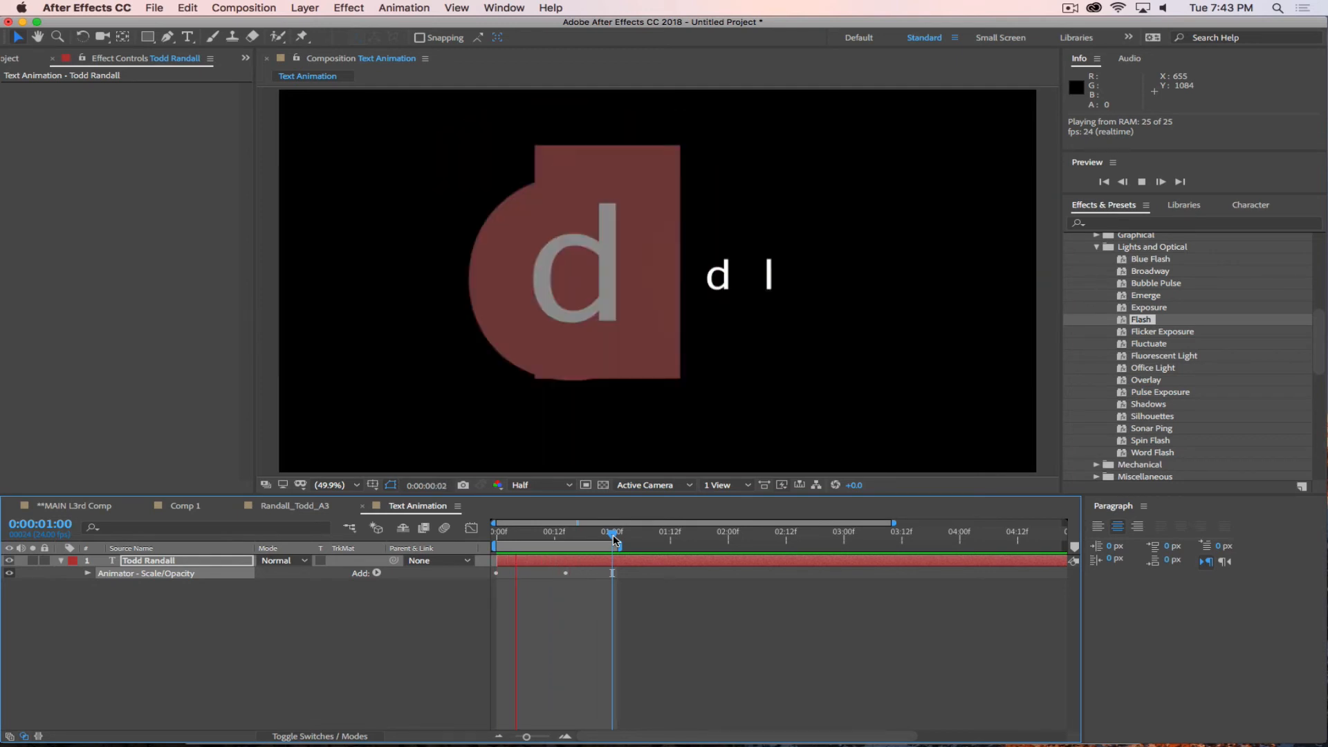
Stop the preview, examine the Flash preset's animator and selector properties on the name text layer, and collapse the layer again.
{"action": "key", "text": "space"}
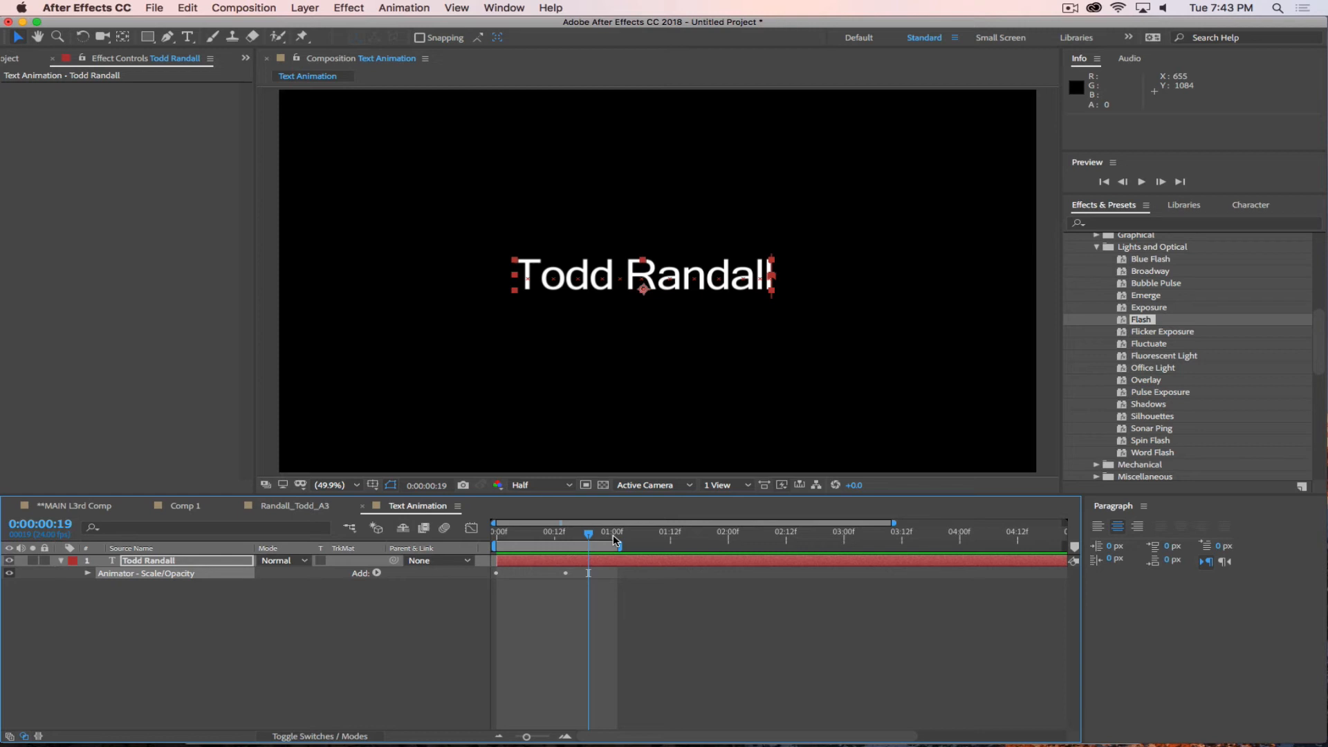
{"action": "left_click", "coordinate": [1096, 247]}
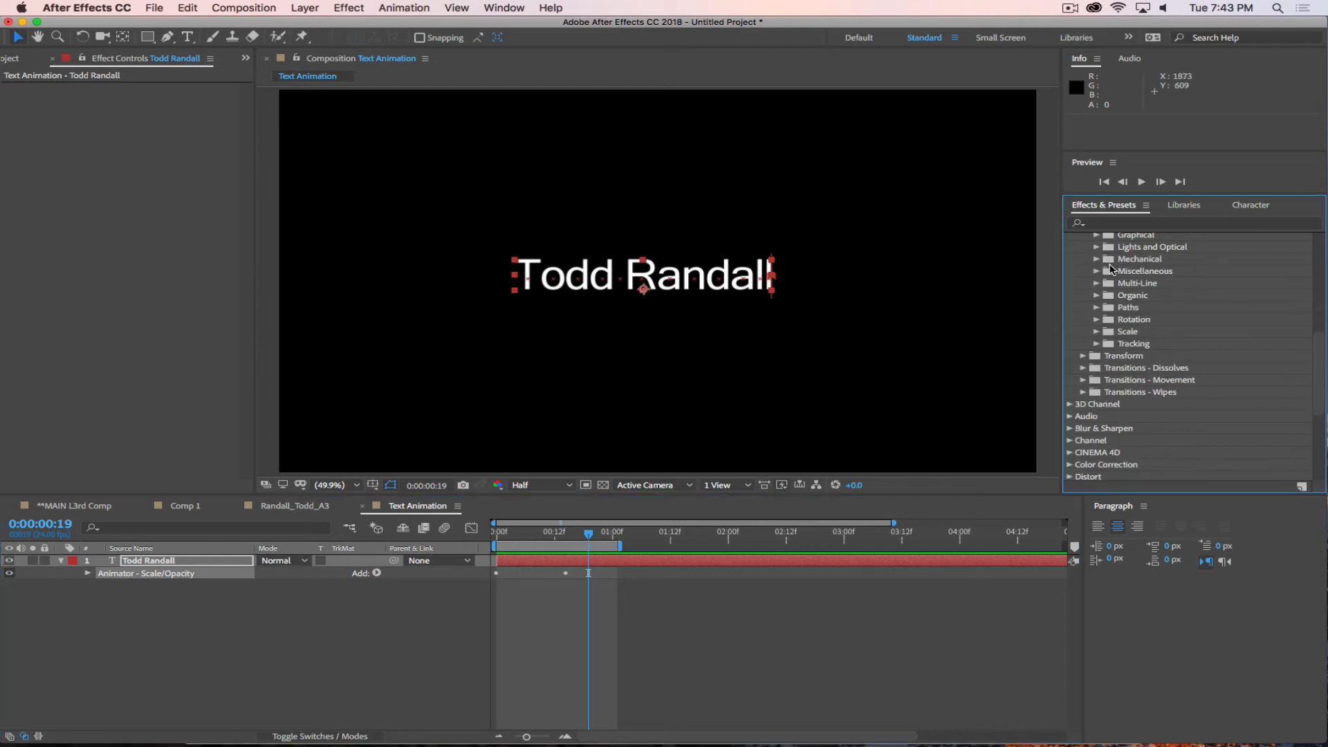
{"action": "scroll", "coordinate": [1103, 301], "scroll_direction": "up", "scroll_amount": 1}
{"action": "left_click", "coordinate": [85, 574]}
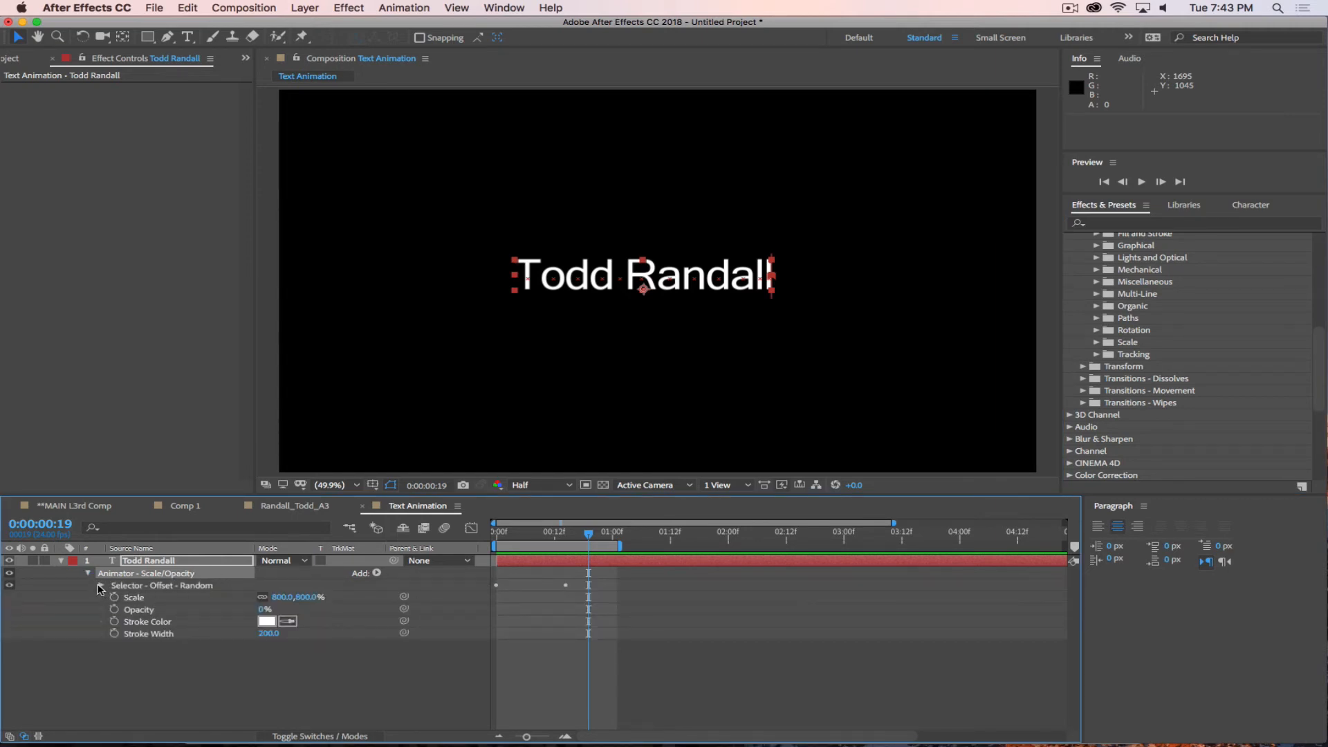
{"action": "left_click", "coordinate": [100, 585]}
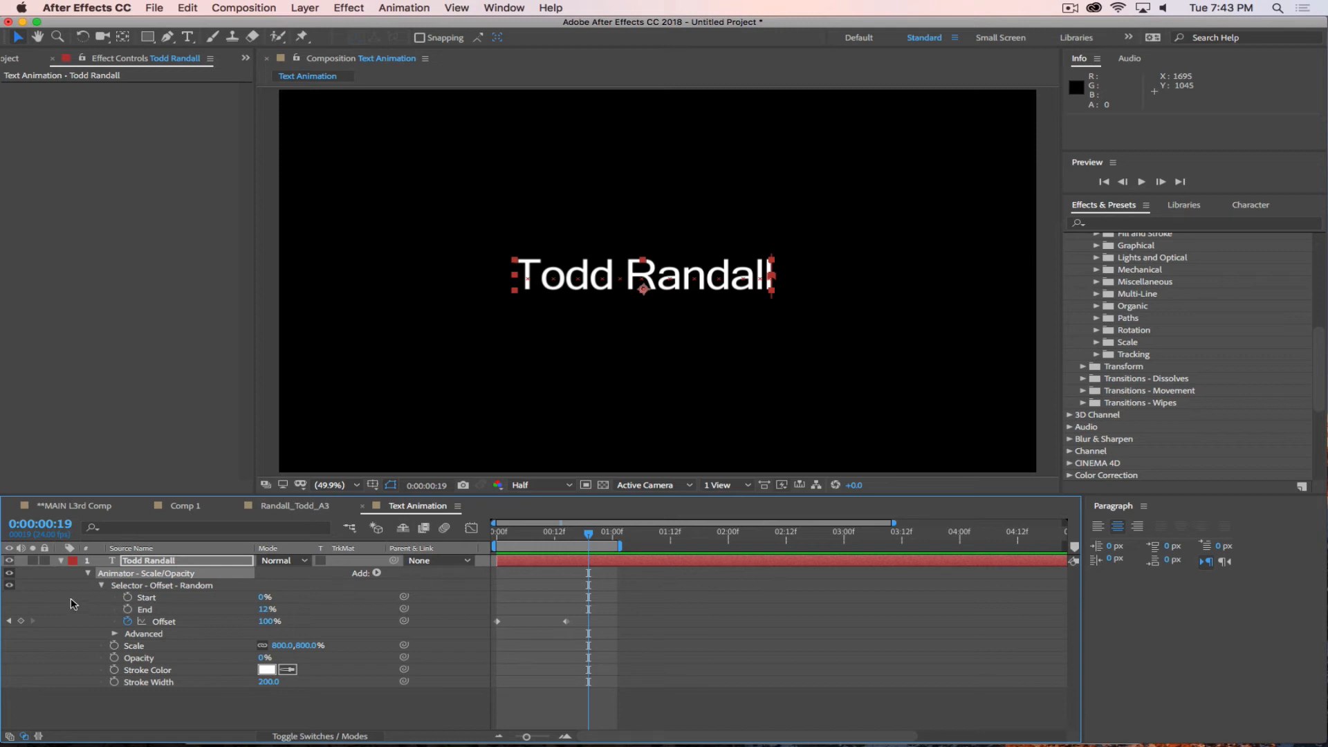
{"action": "left_click", "coordinate": [61, 561]}
{"action": "left_click", "coordinate": [165, 584]}
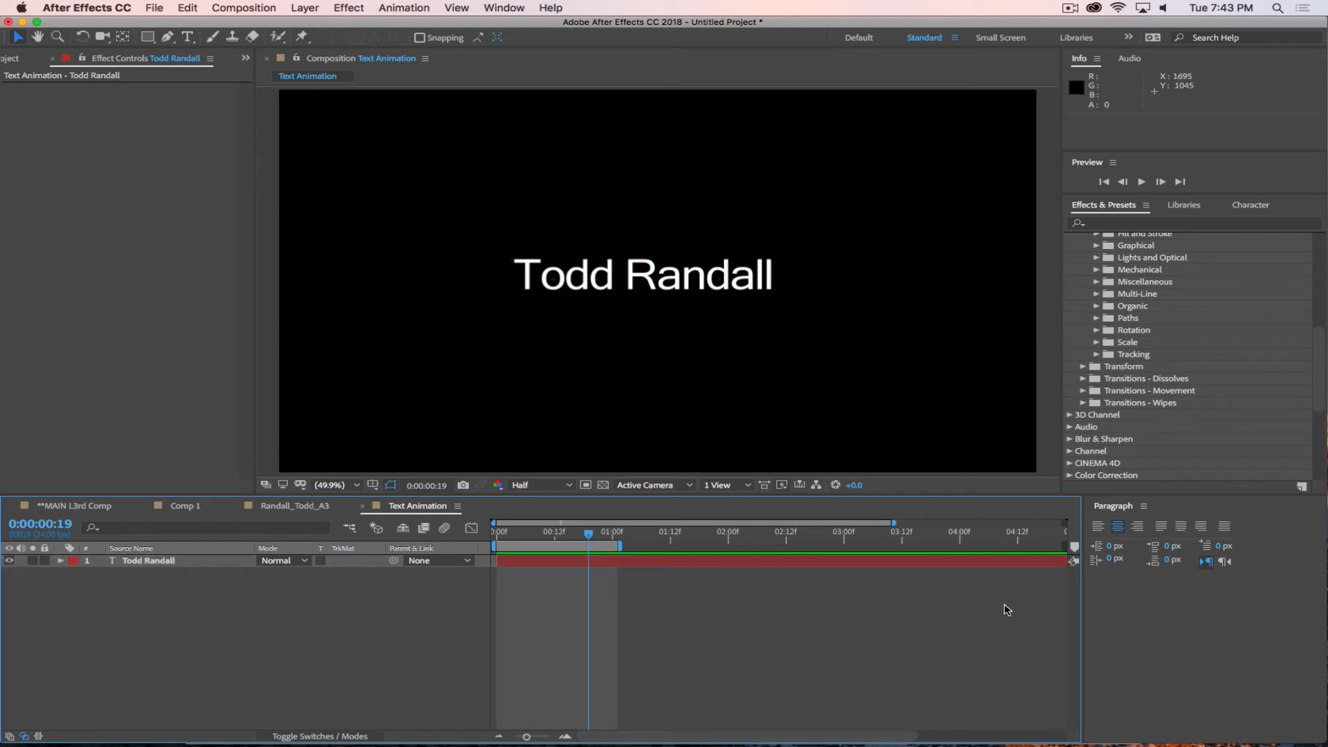
Switch to Safari and close the image search tab and the single-image tab beside the Pinterest banner page.
{"action": "key", "text": "super+Tab"}
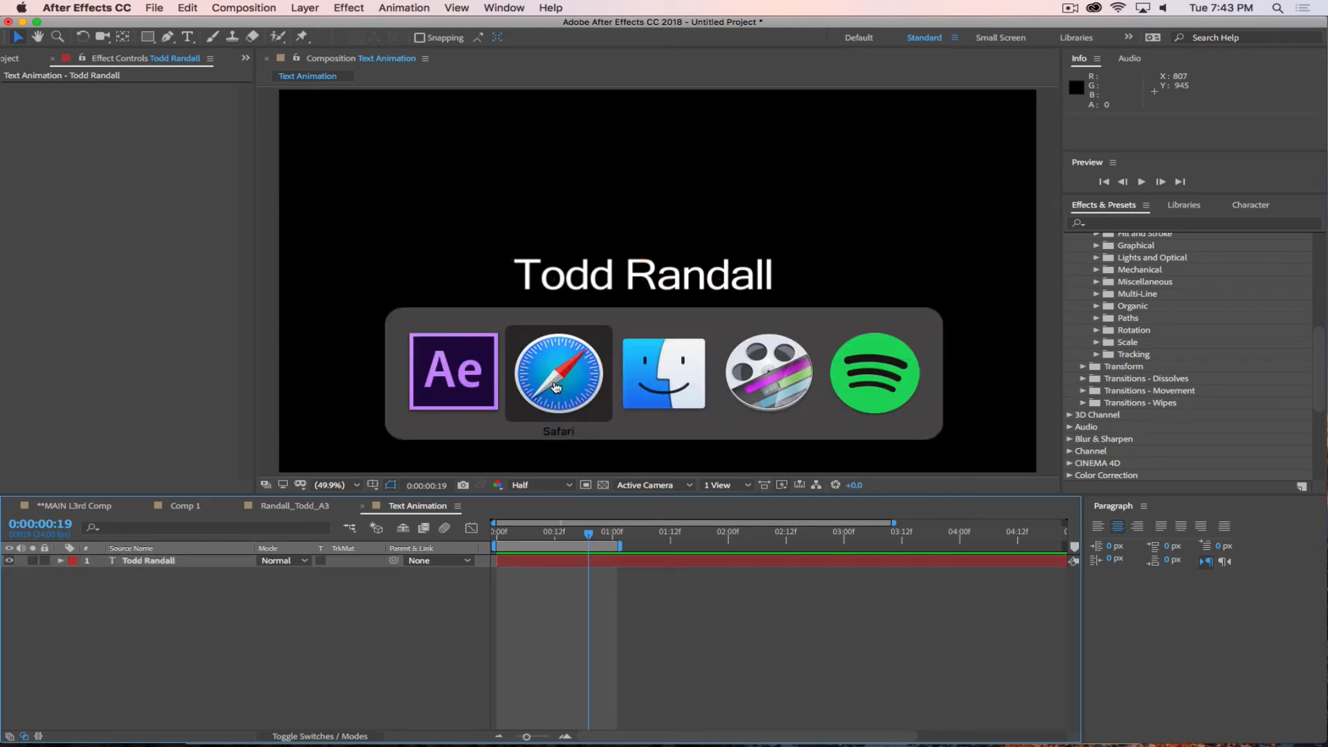
{"action": "left_click", "coordinate": [960, 53]}
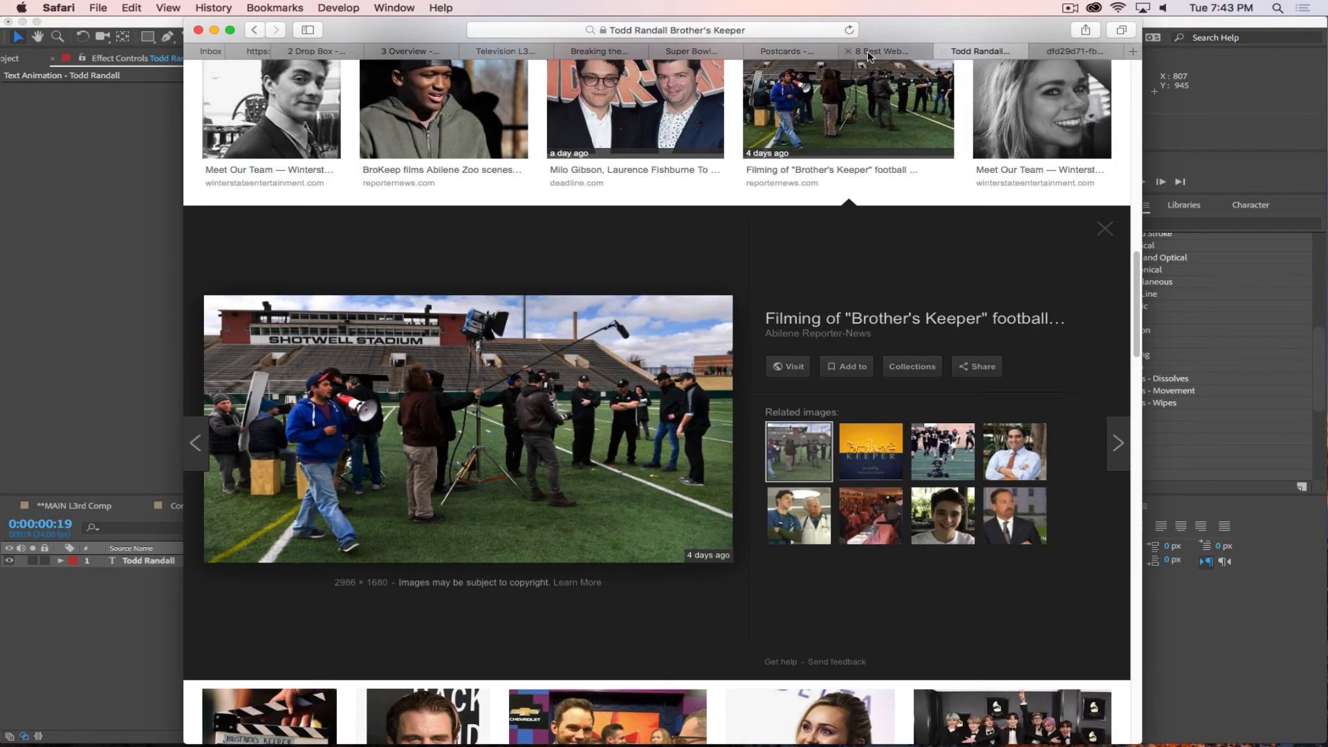
{"action": "left_click", "coordinate": [864, 52]}
{"action": "left_click", "coordinate": [945, 52]}
{"action": "left_click", "coordinate": [945, 52]}
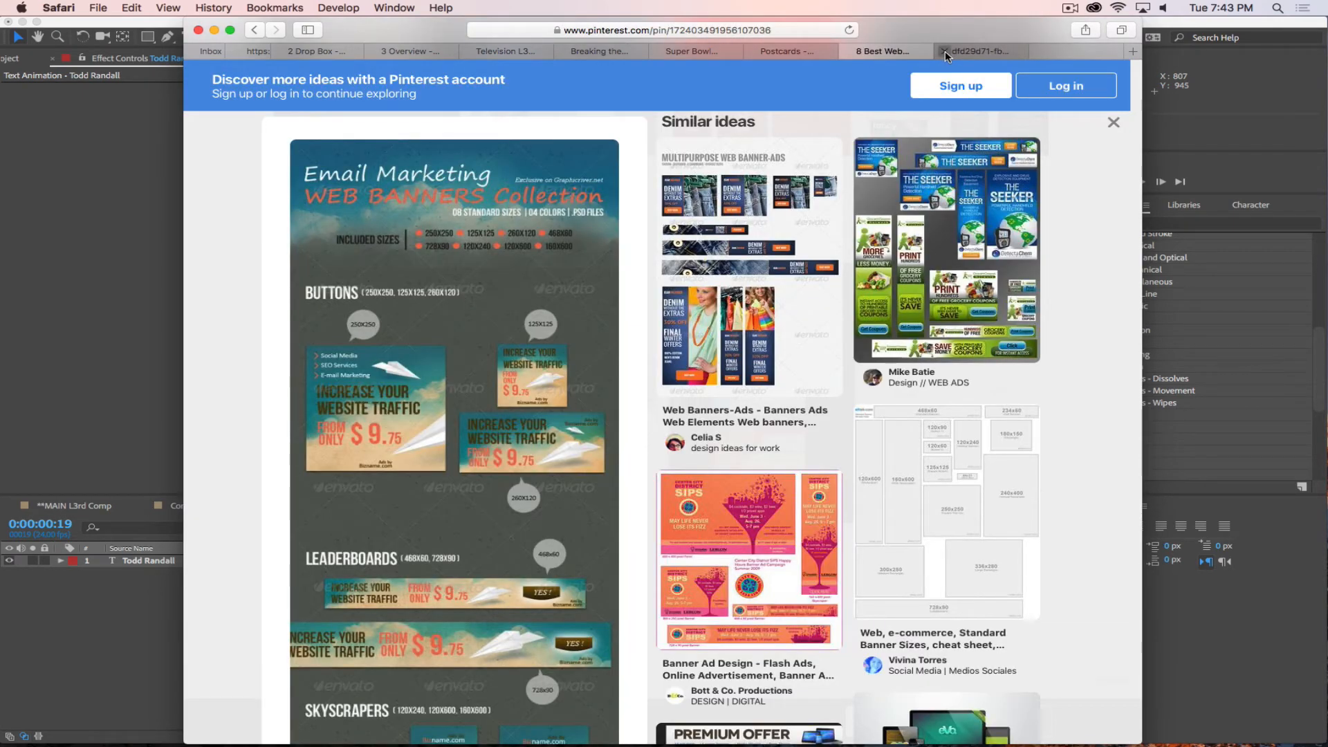
{"action": "left_click", "coordinate": [938, 53]}
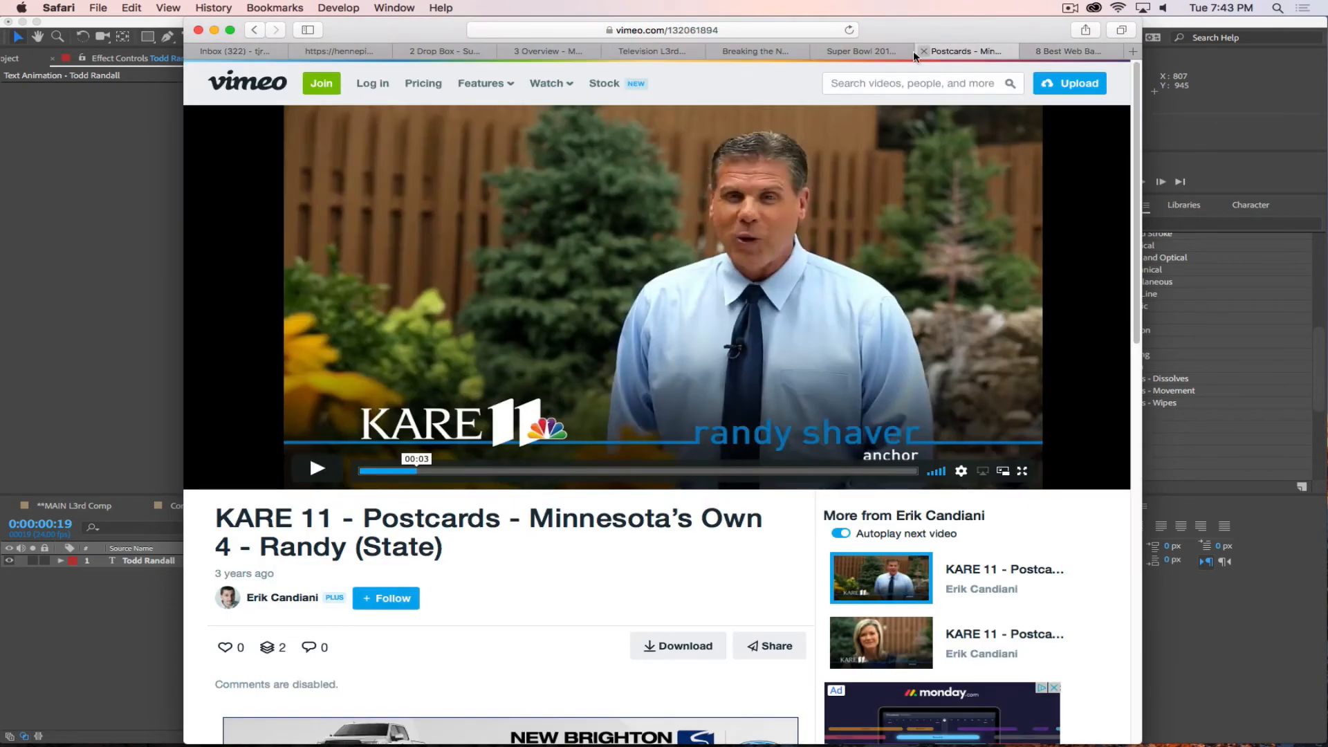
Go through the remaining lower-third reference pages and review the Assignment 3 Overview requirements.
{"action": "left_click", "coordinate": [873, 51]}
{"action": "left_click", "coordinate": [790, 52]}
{"action": "left_click", "coordinate": [680, 53]}
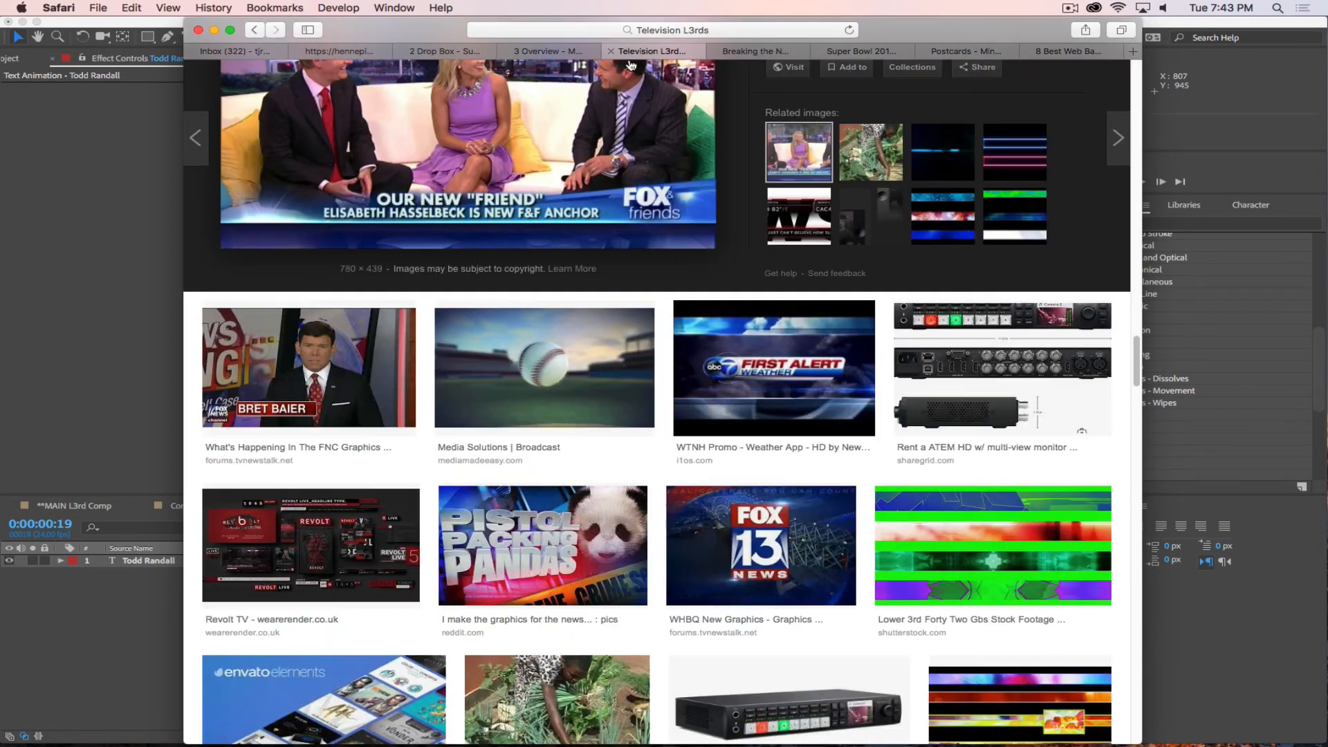
{"action": "left_click", "coordinate": [556, 52]}
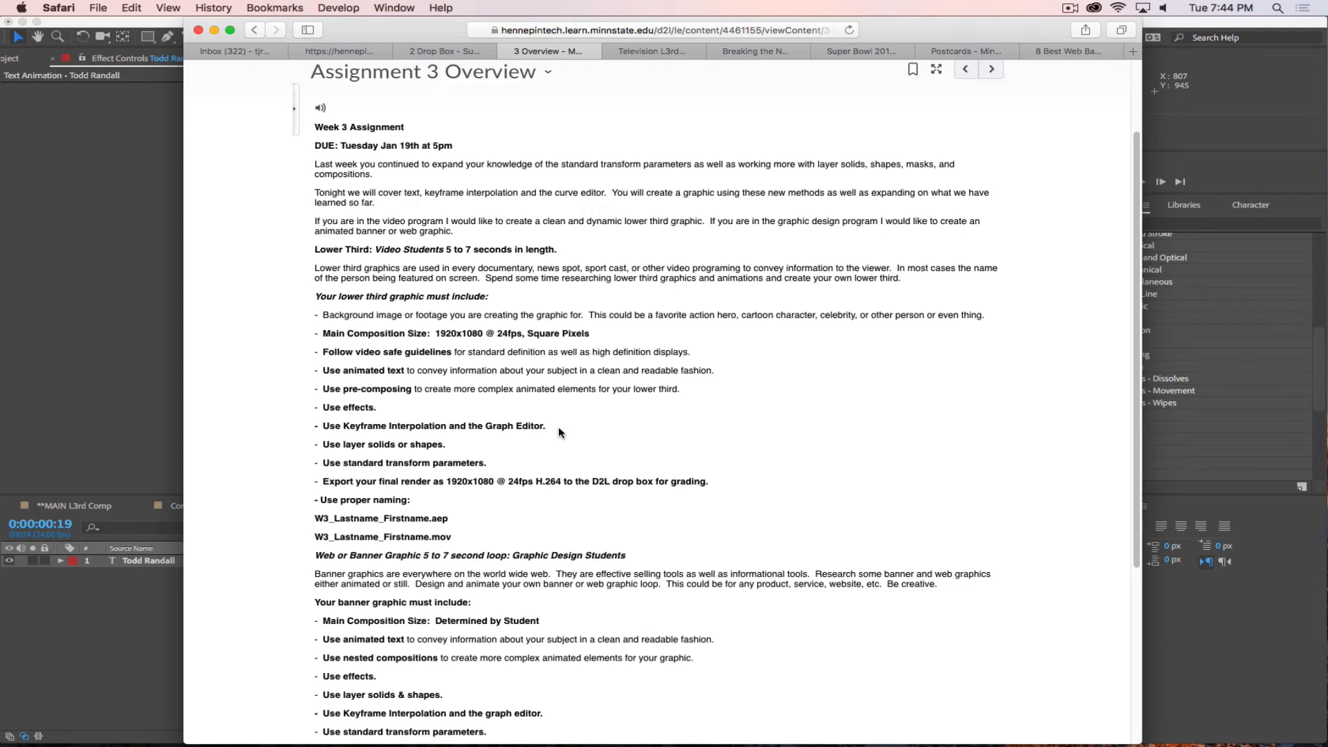
Return to After Effects, place the main assignment composition's timeline first, before **MAIN L3rd Comp, and open that composition.
{"action": "left_click", "coordinate": [104, 625]}
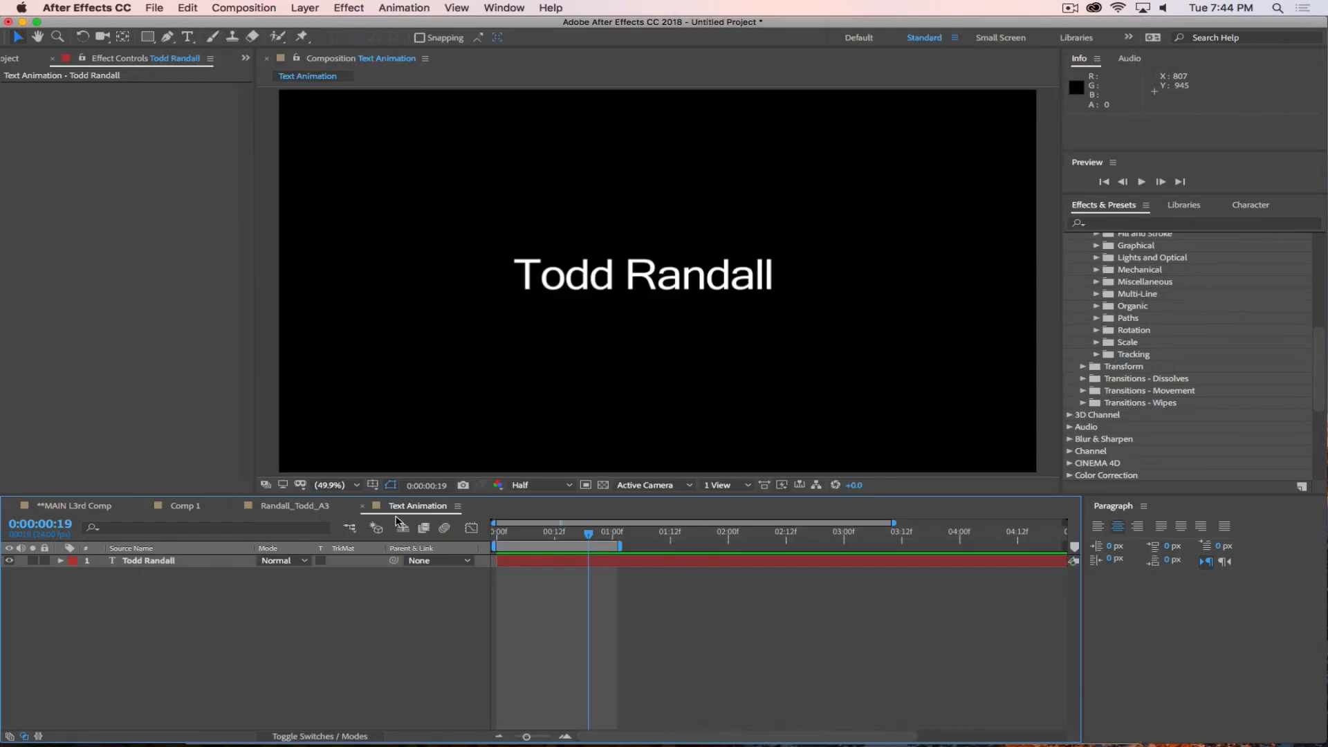
{"action": "left_click", "coordinate": [294, 506]}
{"action": "left_click_drag", "start_coordinate": [285, 510], "coordinate": [75, 510]}
{"action": "left_click", "coordinate": [239, 510]}
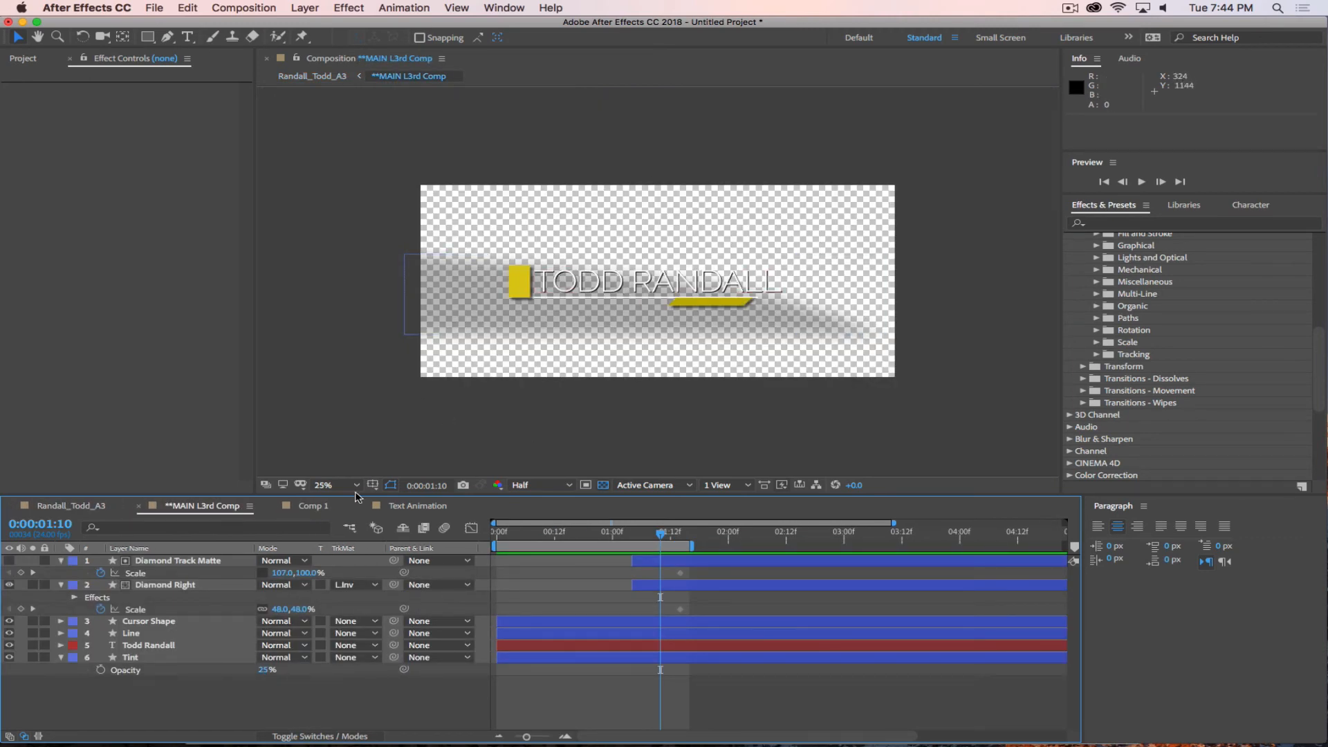
{"action": "left_click", "coordinate": [100, 510]}
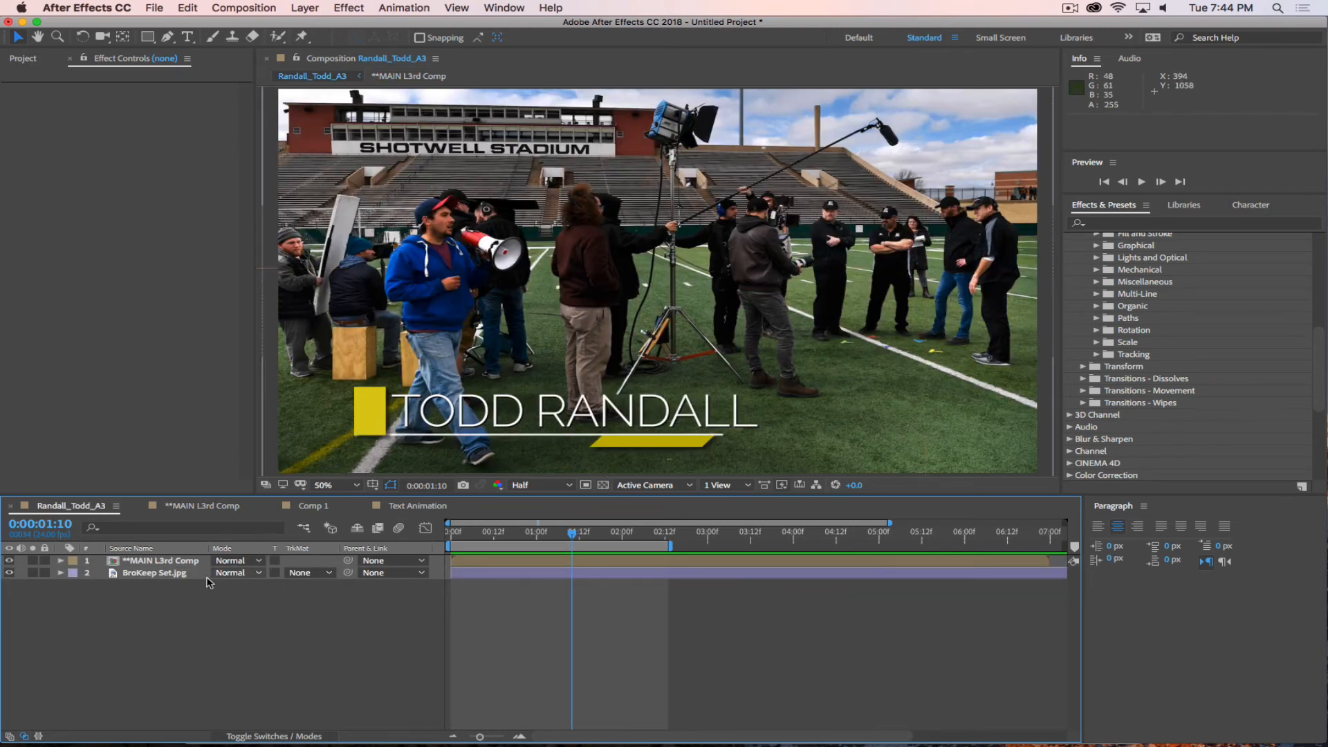
Preview the lower third over the stadium photo from the start of the main composition.
{"action": "left_click_drag", "start_coordinate": [577, 538], "coordinate": [452, 536]}
{"action": "key", "text": "space"}
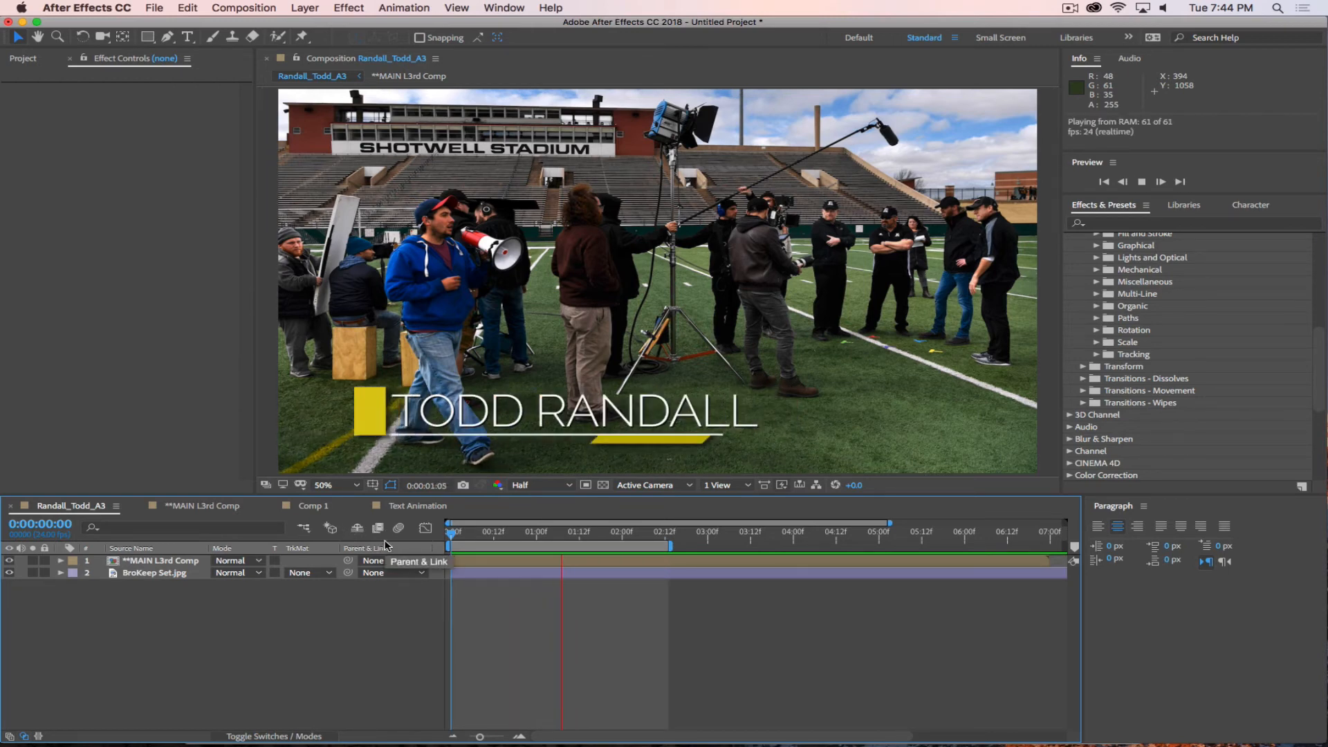
{"action": "key", "text": "space"}
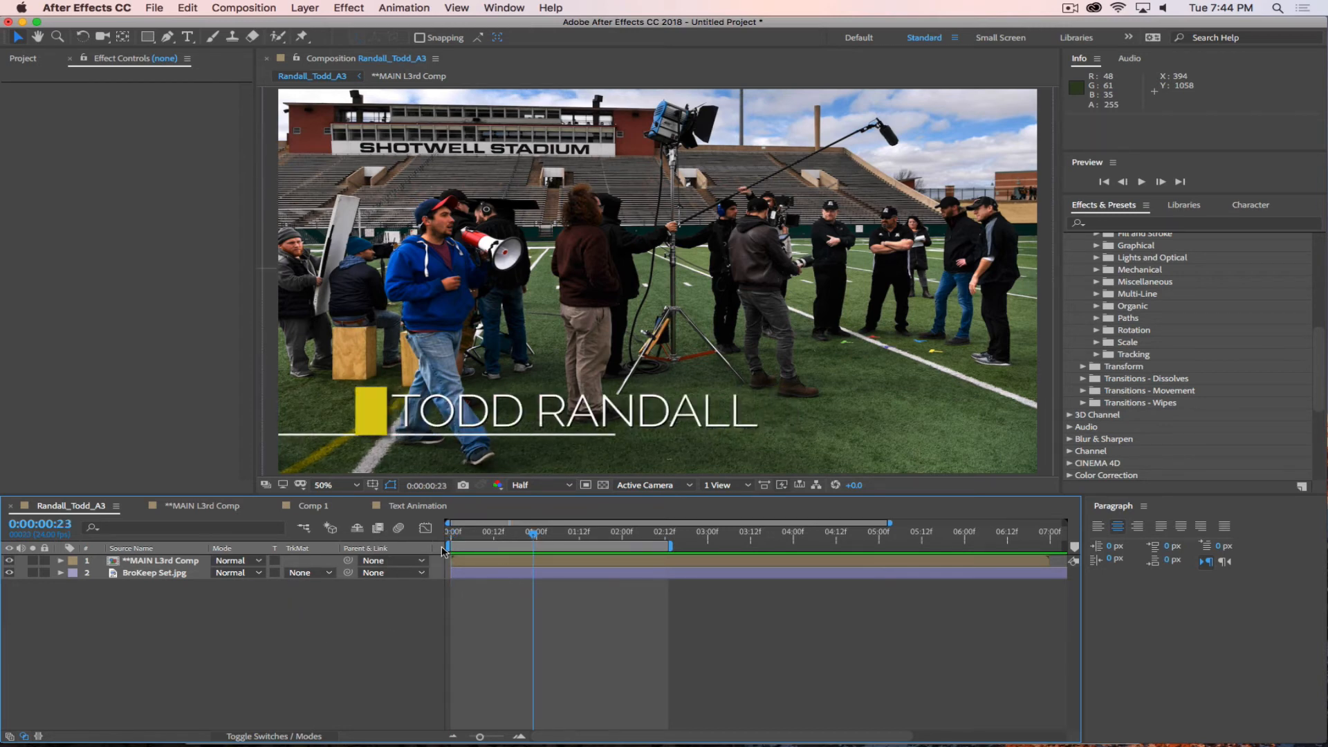
Draw a small ellipse just before the name text in the Text Animation composition, undoing an accidental full-frame rectangle.
{"action": "left_click", "coordinate": [415, 506]}
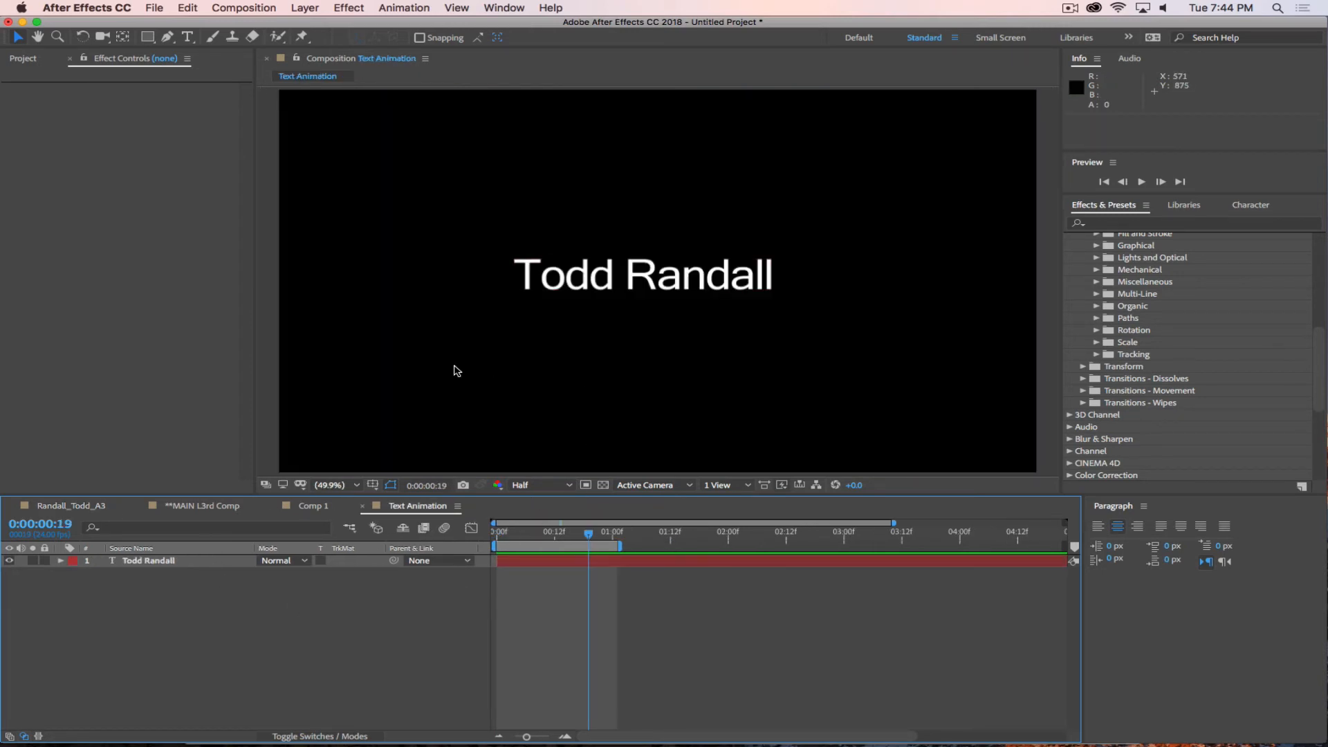
{"action": "double_click", "coordinate": [147, 36]}
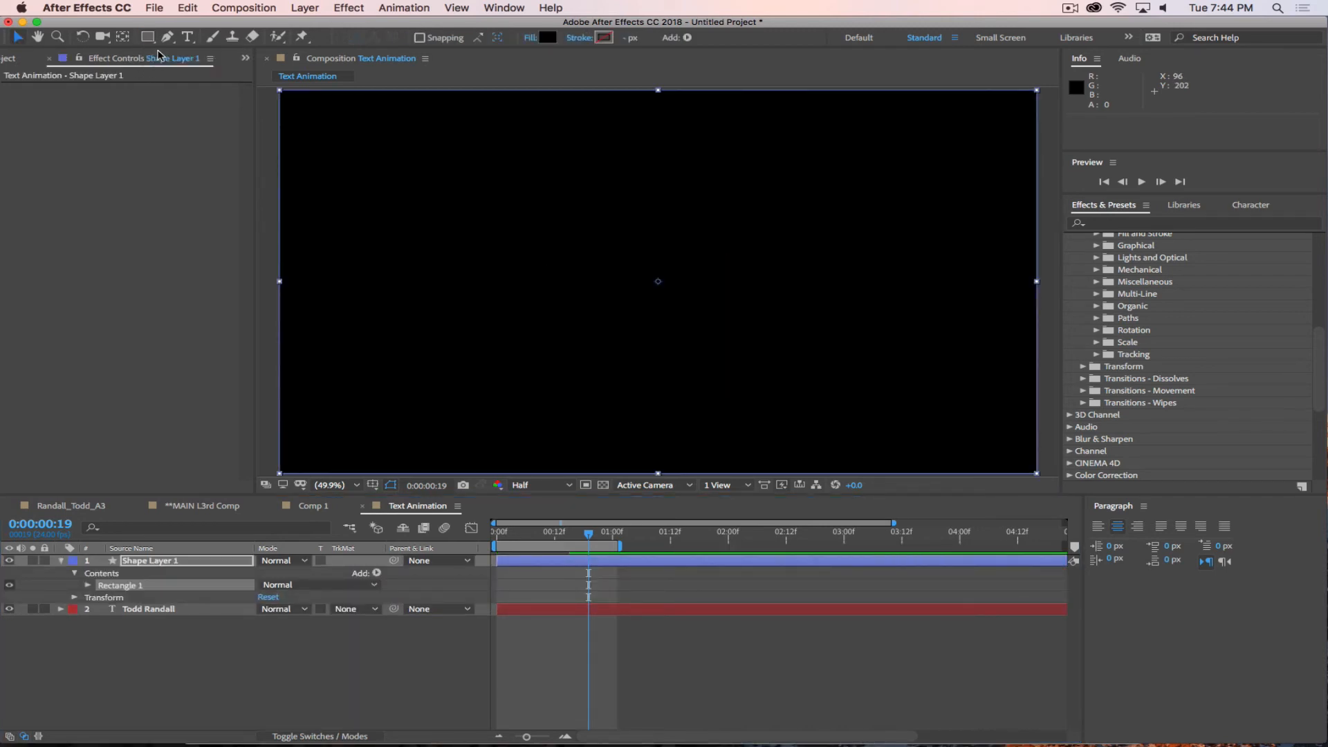
{"action": "key", "text": "super+z"}
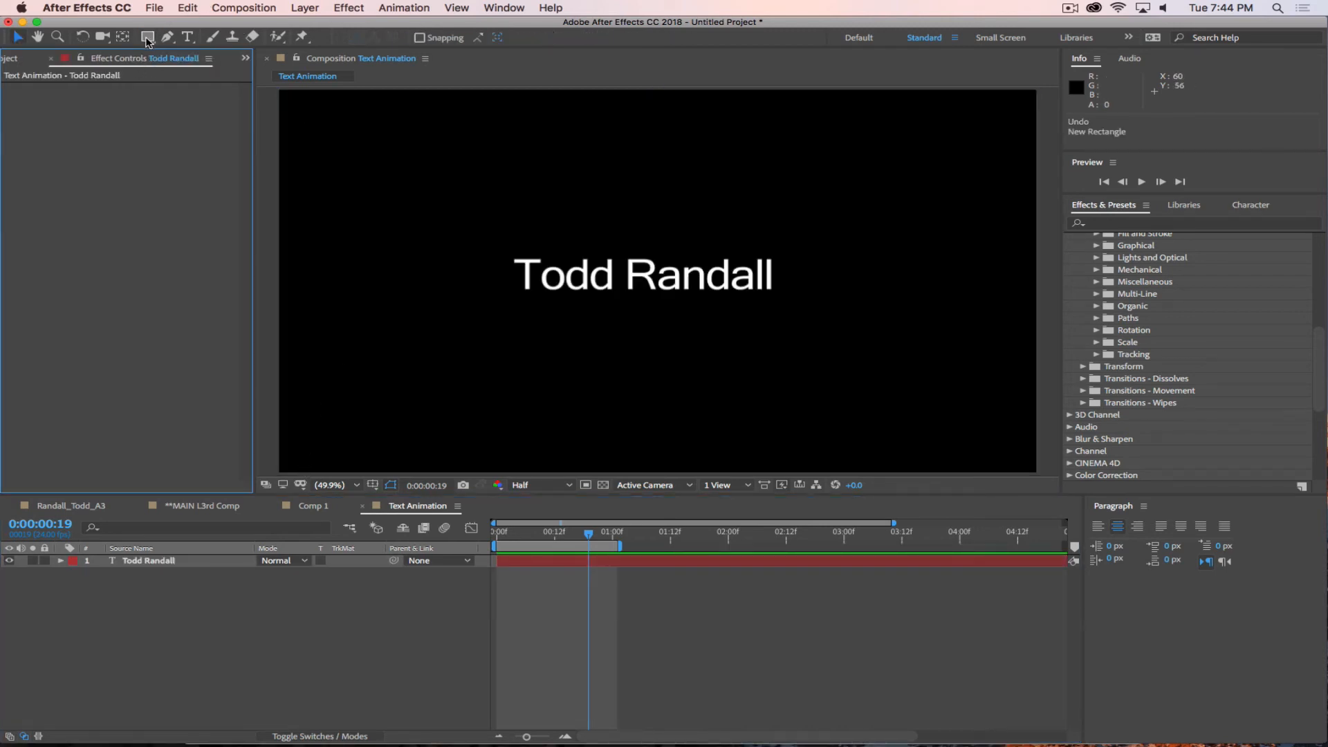
{"action": "left_click", "coordinate": [147, 38]}
{"action": "left_click", "coordinate": [215, 67]}
{"action": "left_click_drag", "start_coordinate": [411, 259], "coordinate": [467, 294]}
{"action": "key", "text": "v"}
Set the ellipse's fill to a dark red and collapse the shape layer's properties.
{"action": "left_click", "coordinate": [547, 37]}
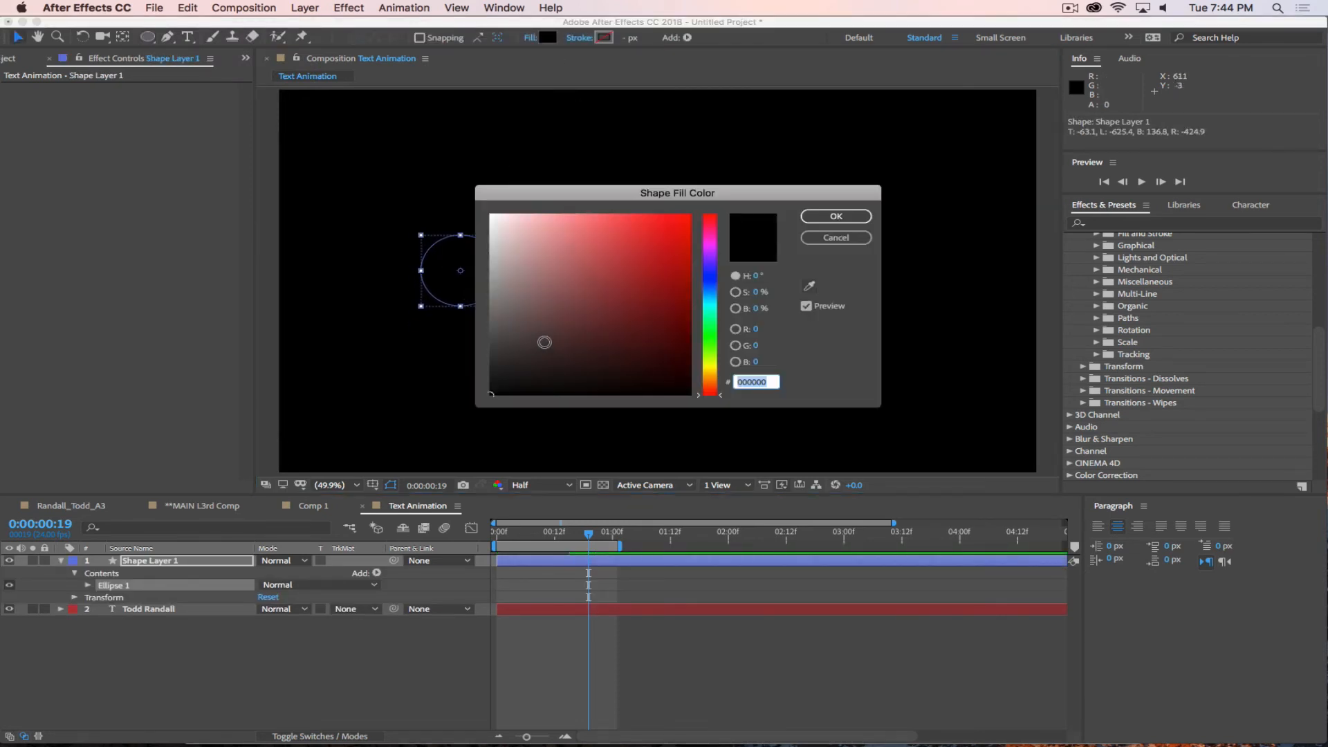
{"action": "left_click", "coordinate": [636, 279]}
{"action": "left_click", "coordinate": [836, 216]}
{"action": "left_click", "coordinate": [69, 567]}
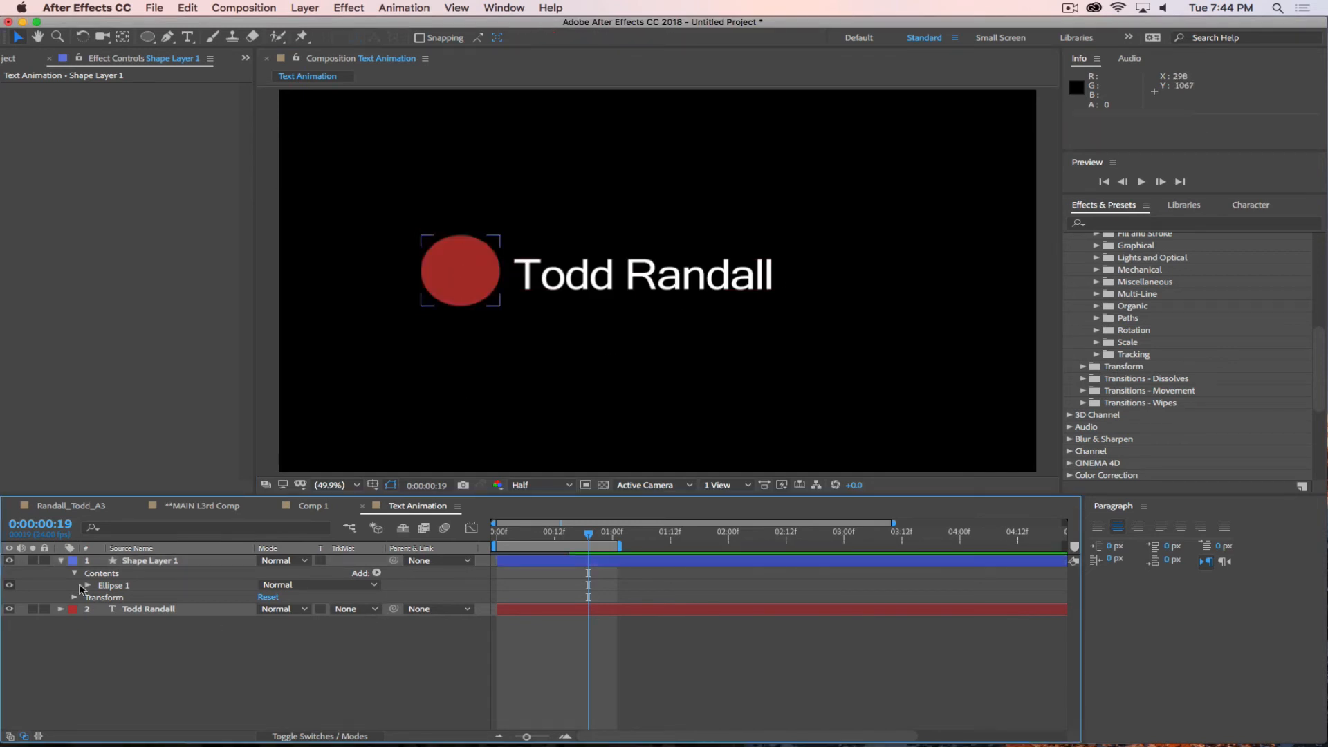
{"action": "left_click", "coordinate": [66, 564]}
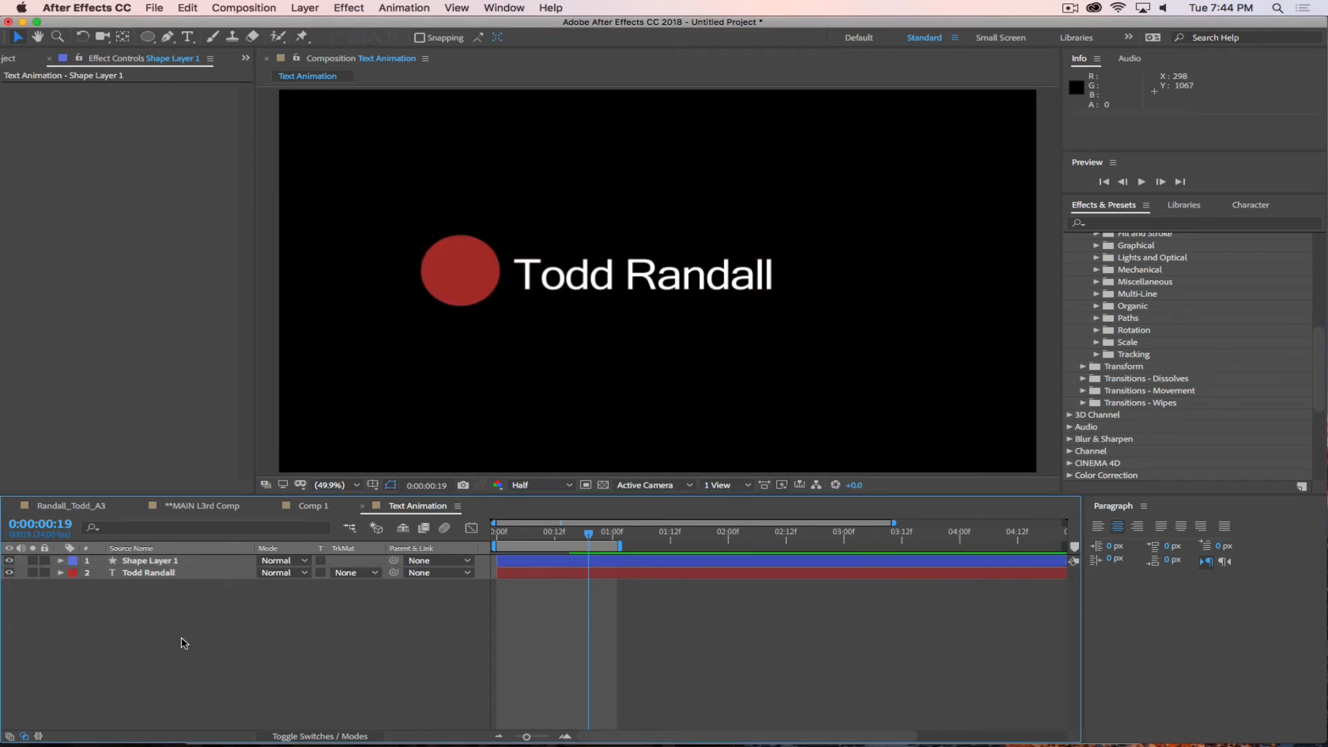
Show the Pre-compose options for the ellipse and name text layers together, and cancel without applying them.
{"action": "left_click", "coordinate": [160, 561]}
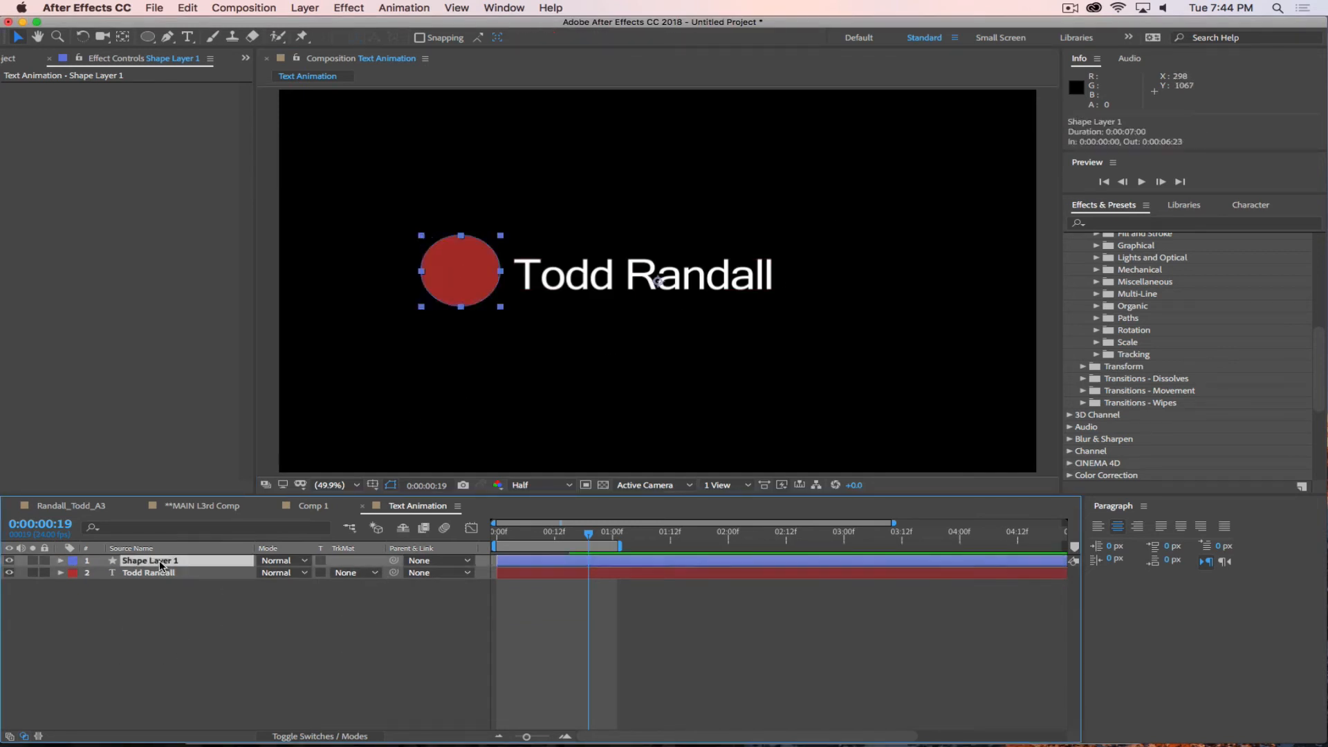
{"action": "left_click", "coordinate": [156, 573], "text": "shift"}
{"action": "right_click", "coordinate": [205, 578]}
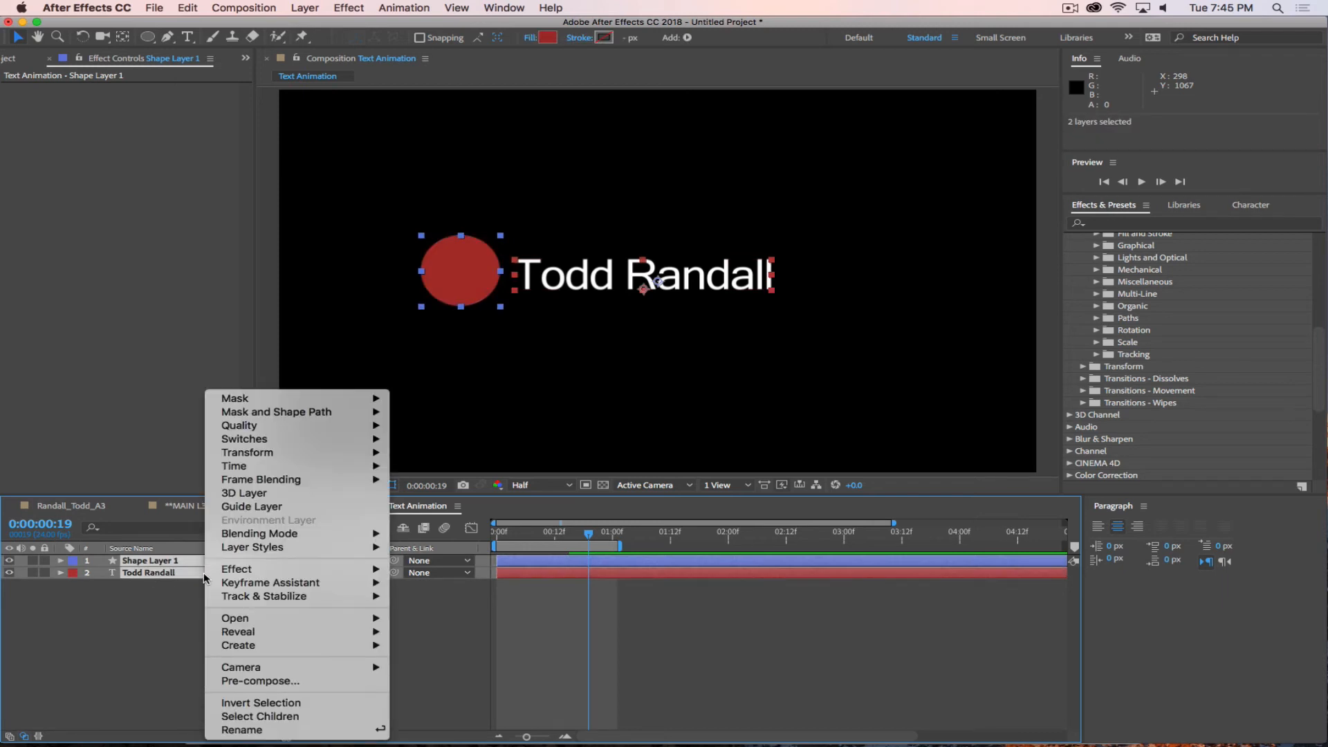
{"action": "left_click", "coordinate": [246, 682]}
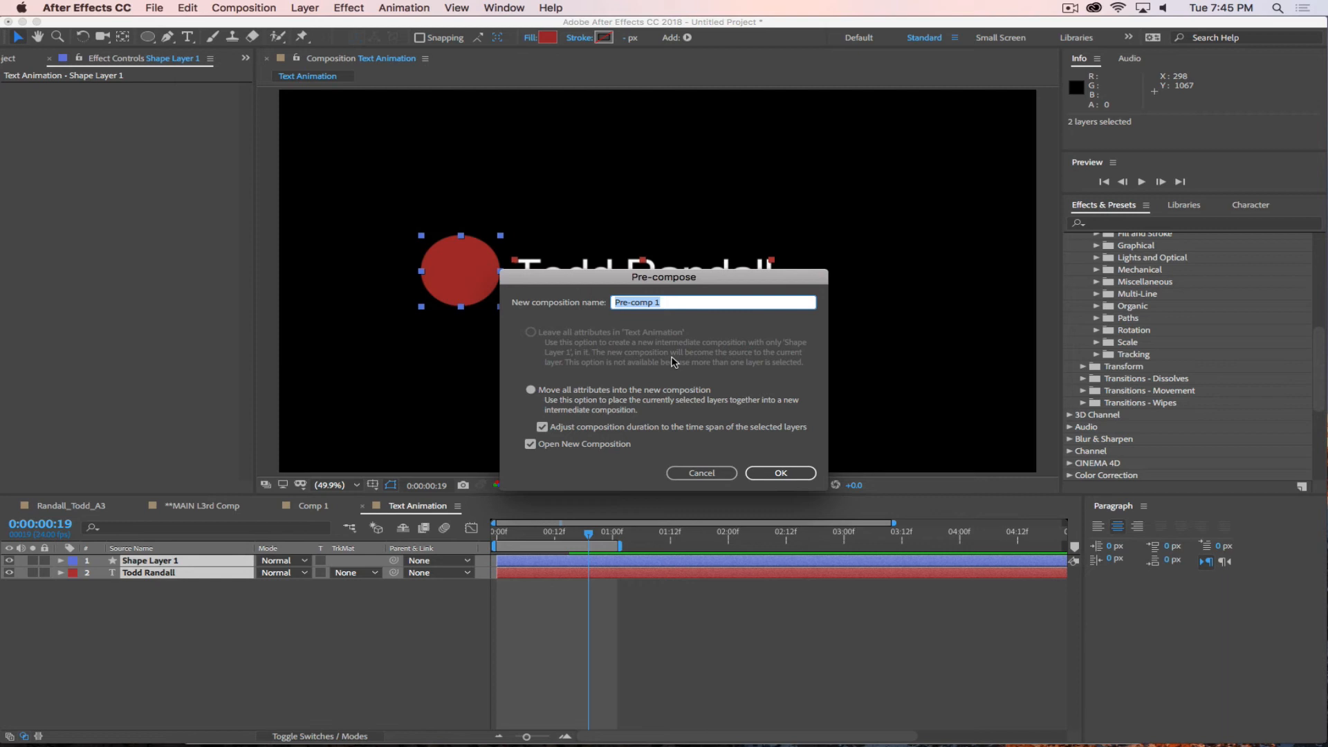
{"action": "left_click", "coordinate": [705, 474]}
{"action": "left_click", "coordinate": [200, 681]}
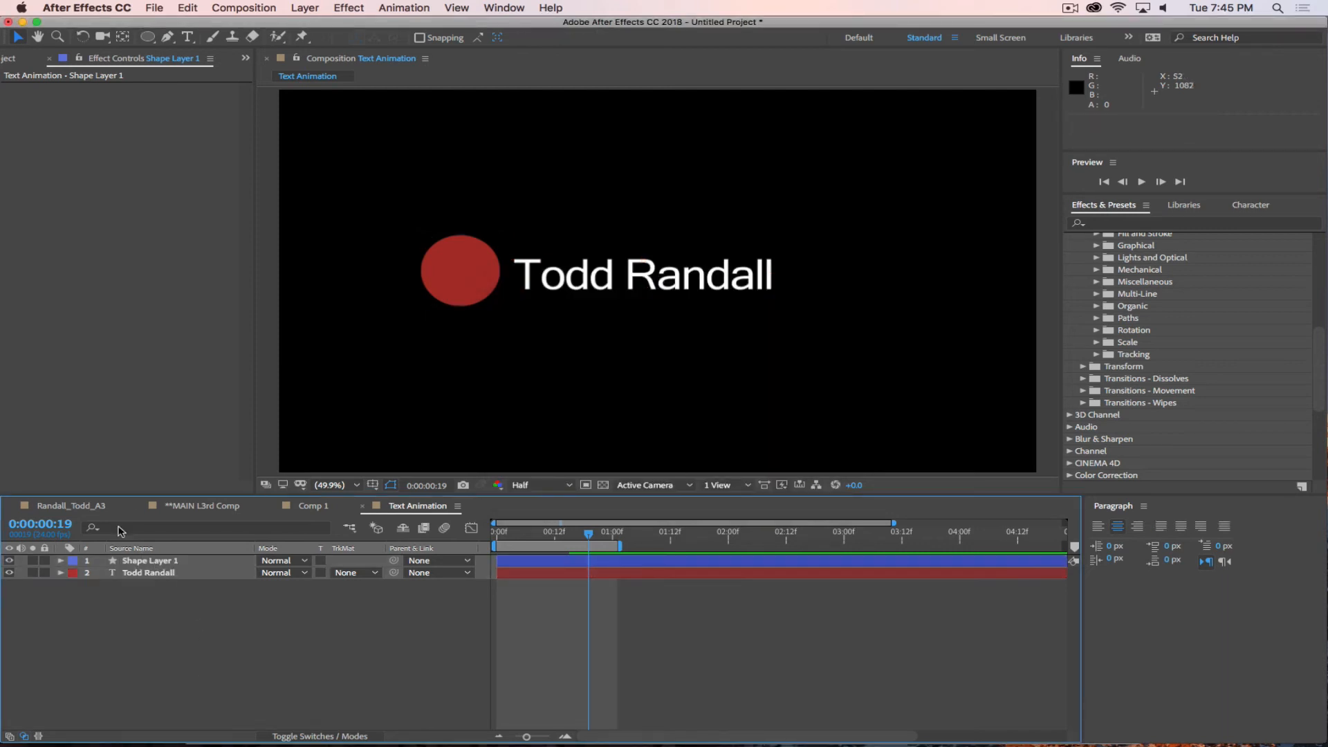
Show the **MAIN L3rd Comp layers and check them against the Assignment 3 Overview in Safari, returning to After Effects.
{"action": "left_click", "coordinate": [204, 508]}
{"action": "key", "text": "super+Tab"}
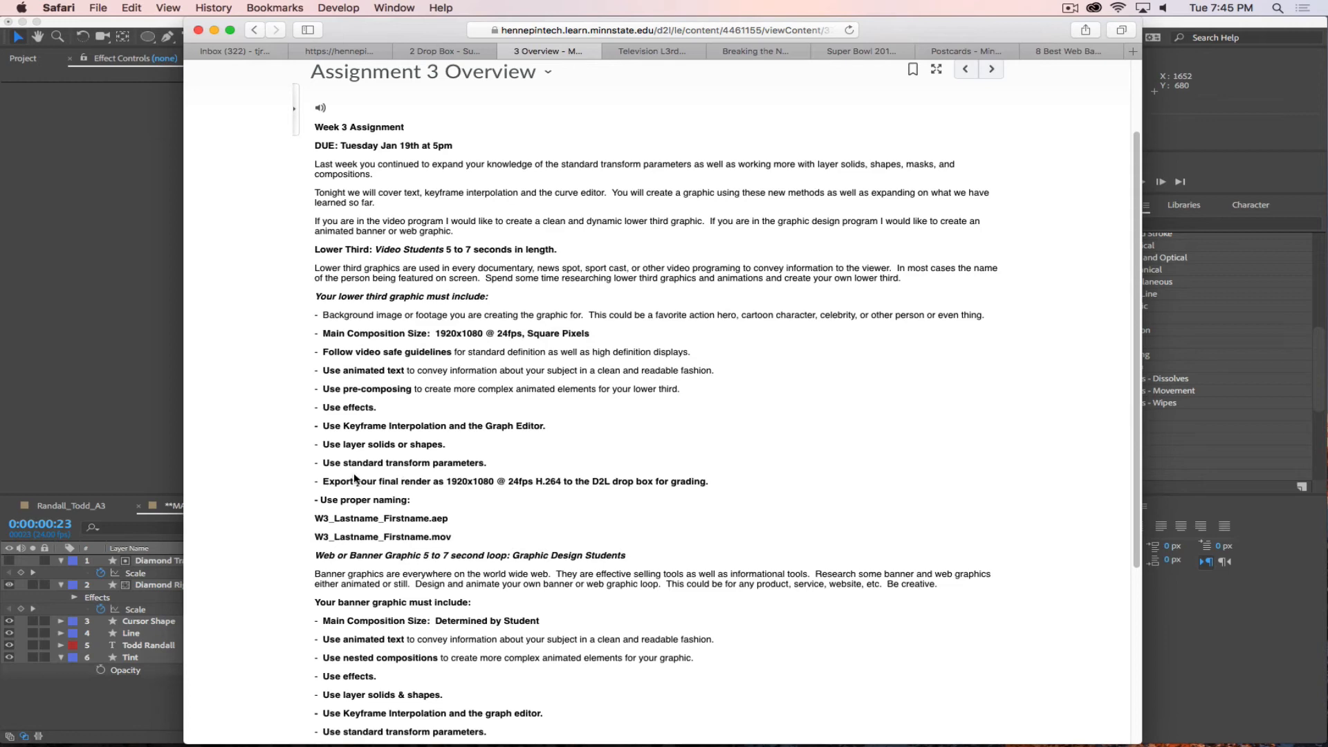
{"action": "left_click", "coordinate": [102, 706]}
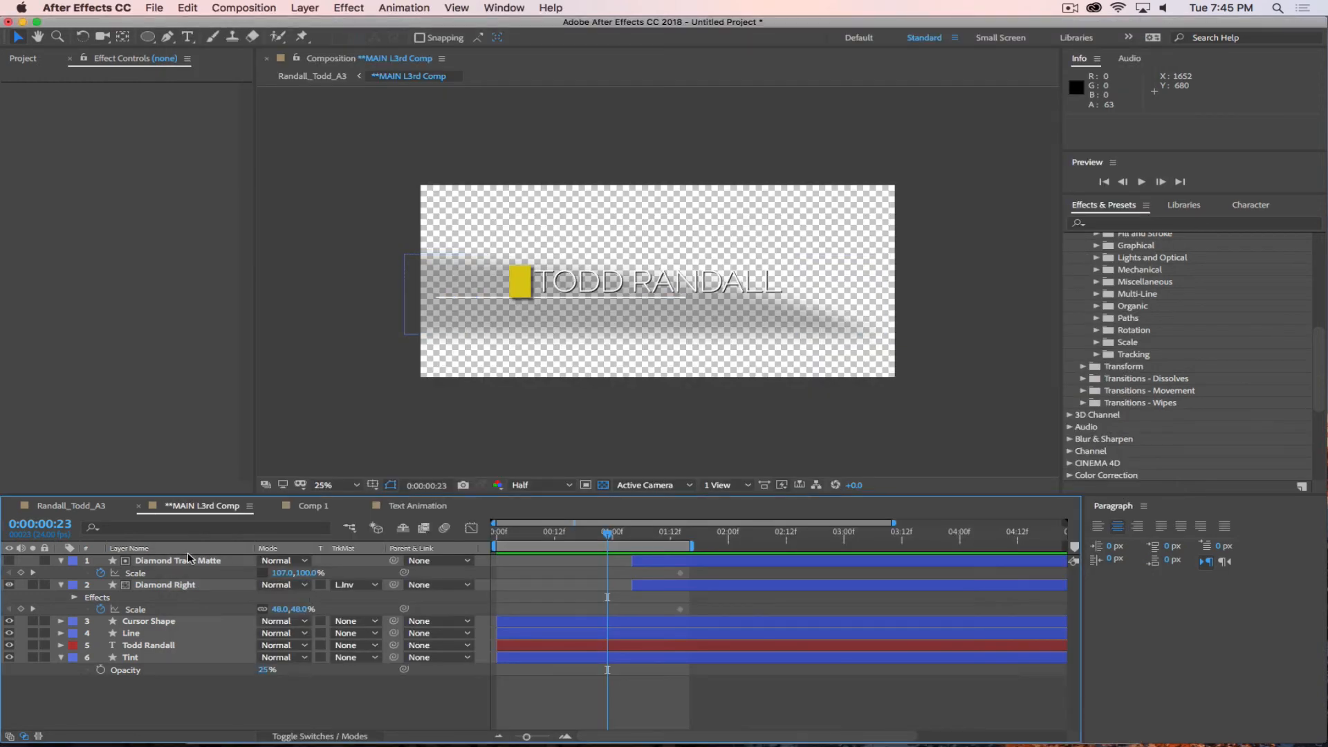
In the main composition, fade out the **MAIN L3rd Comp layer with Opacity keyframes of 100% at 0:00:06:12 and 0% at 0:00:06:23.
{"action": "left_click", "coordinate": [97, 512]}
{"action": "mouse_move", "coordinate": [536, 533]}
{"action": "left_mouse_down"}
{"action": "mouse_move", "coordinate": [491, 537]}
{"action": "mouse_move", "coordinate": [1166, 574]}
{"action": "mouse_move", "coordinate": [762, 535]}
{"action": "left_mouse_up"}
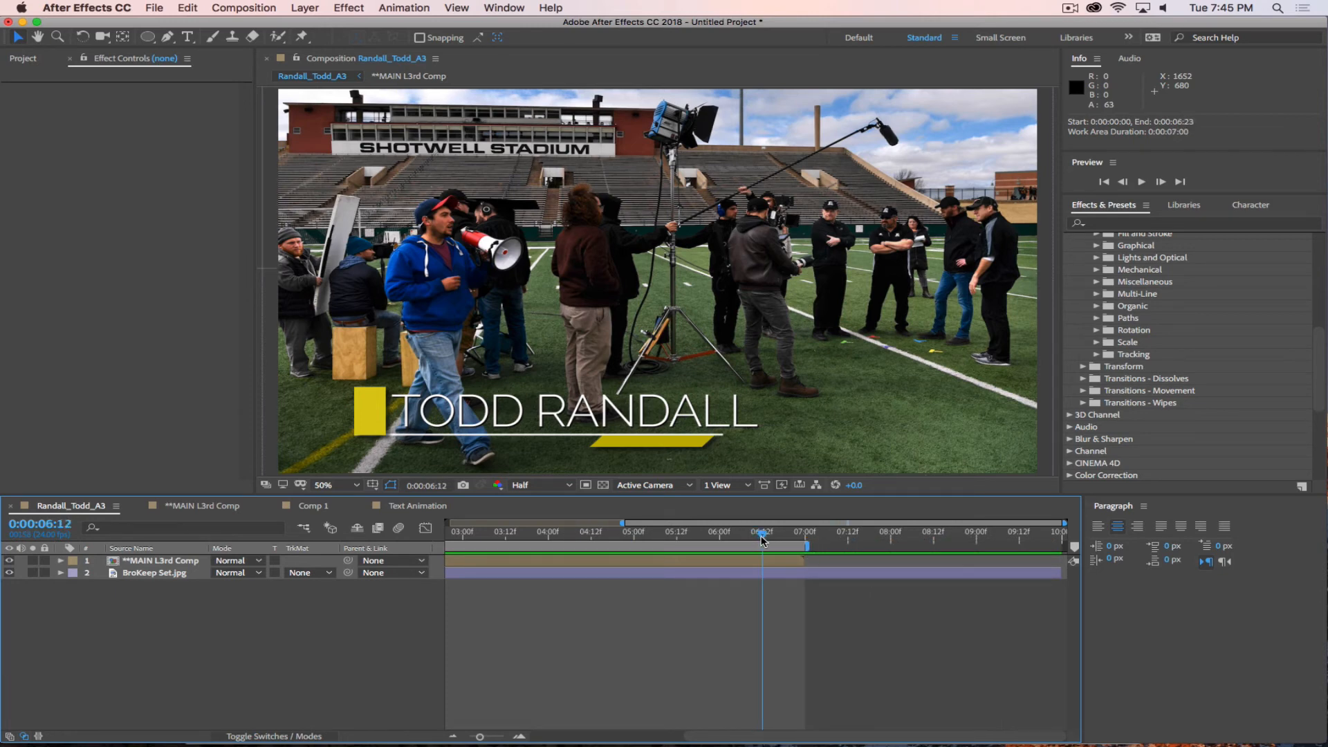
{"action": "left_click", "coordinate": [179, 564]}
{"action": "key", "text": "t"}
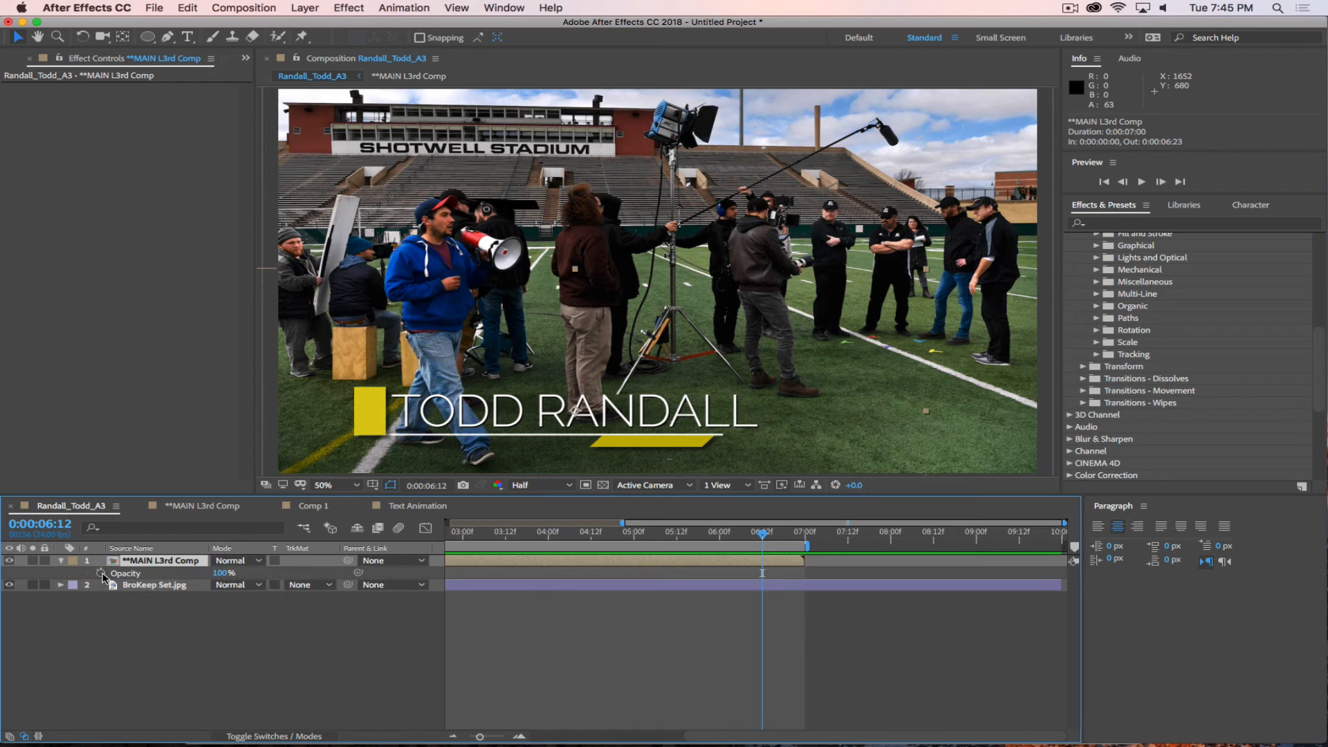
{"action": "left_click", "coordinate": [100, 572]}
{"action": "left_click_drag", "start_coordinate": [762, 534], "coordinate": [807, 541]}
{"action": "left_click_drag", "start_coordinate": [222, 573], "coordinate": [142, 575]}
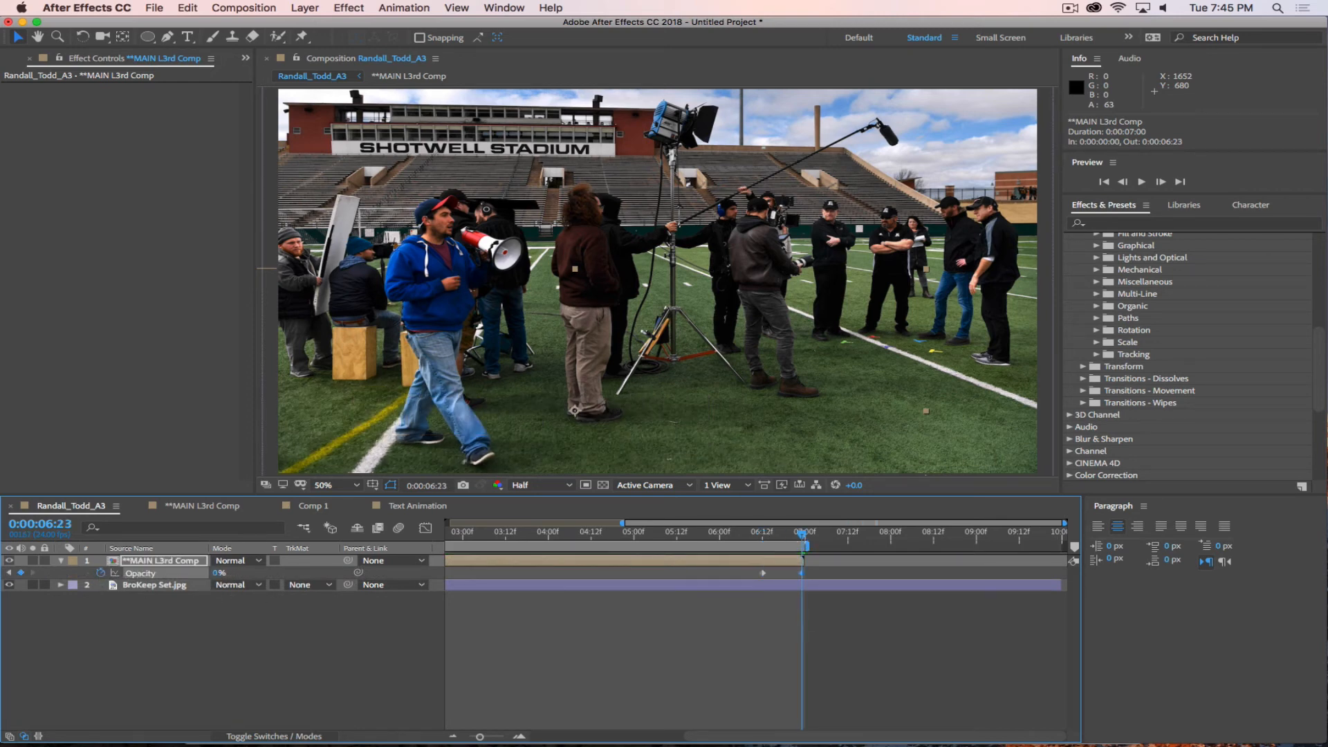
Preview the complete lower-third animation from the start with the whole timeline in view, and return to 0:00:00:00.
{"action": "left_click_drag", "start_coordinate": [803, 536], "coordinate": [166, 529]}
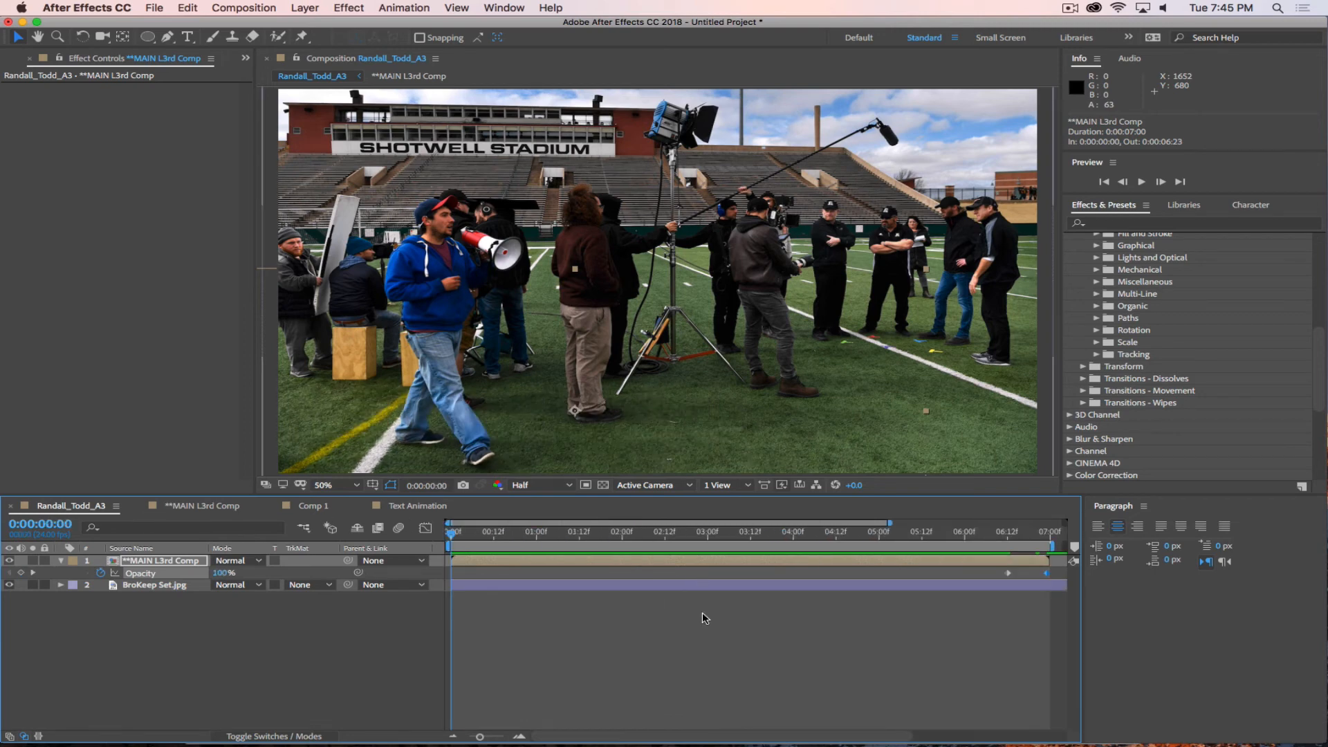
{"action": "left_click_drag", "start_coordinate": [479, 737], "coordinate": [469, 736]}
{"action": "key", "text": "space"}
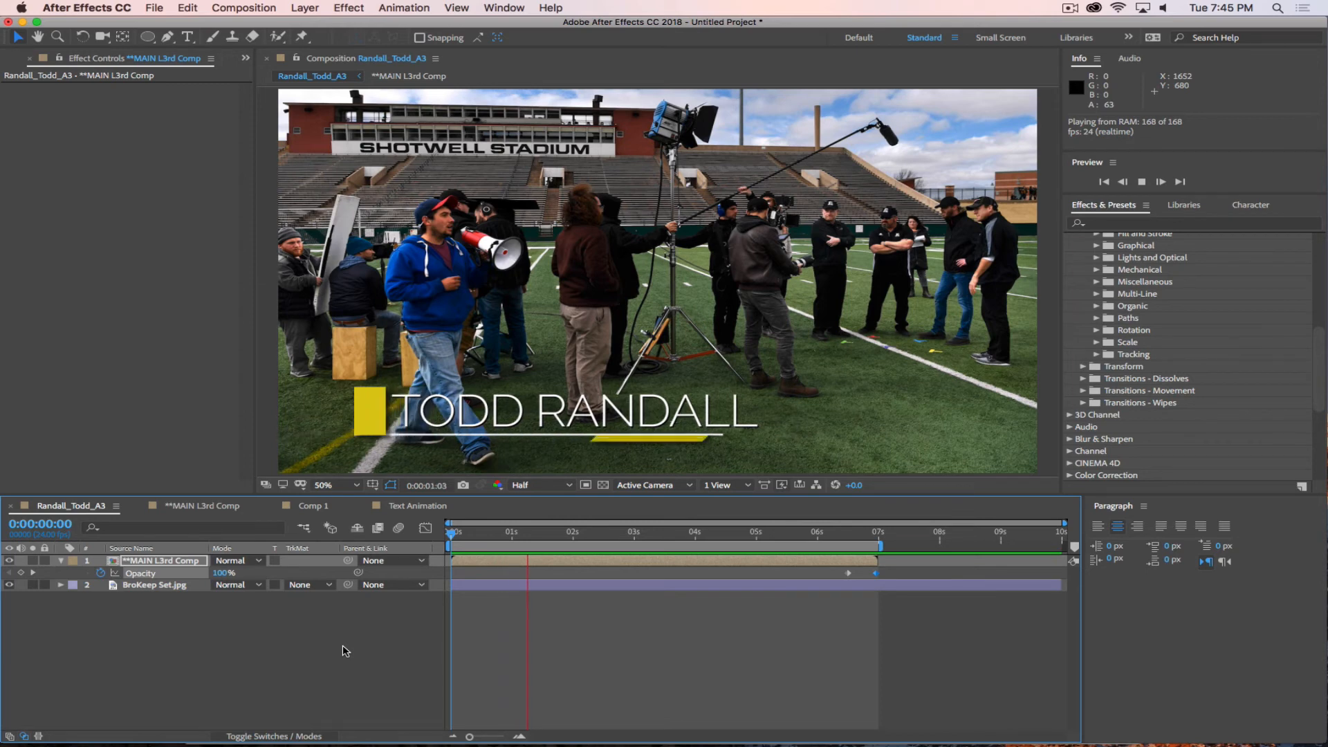
{"action": "key", "text": "space"}
{"action": "left_click_drag", "start_coordinate": [665, 538], "coordinate": [412, 531]}
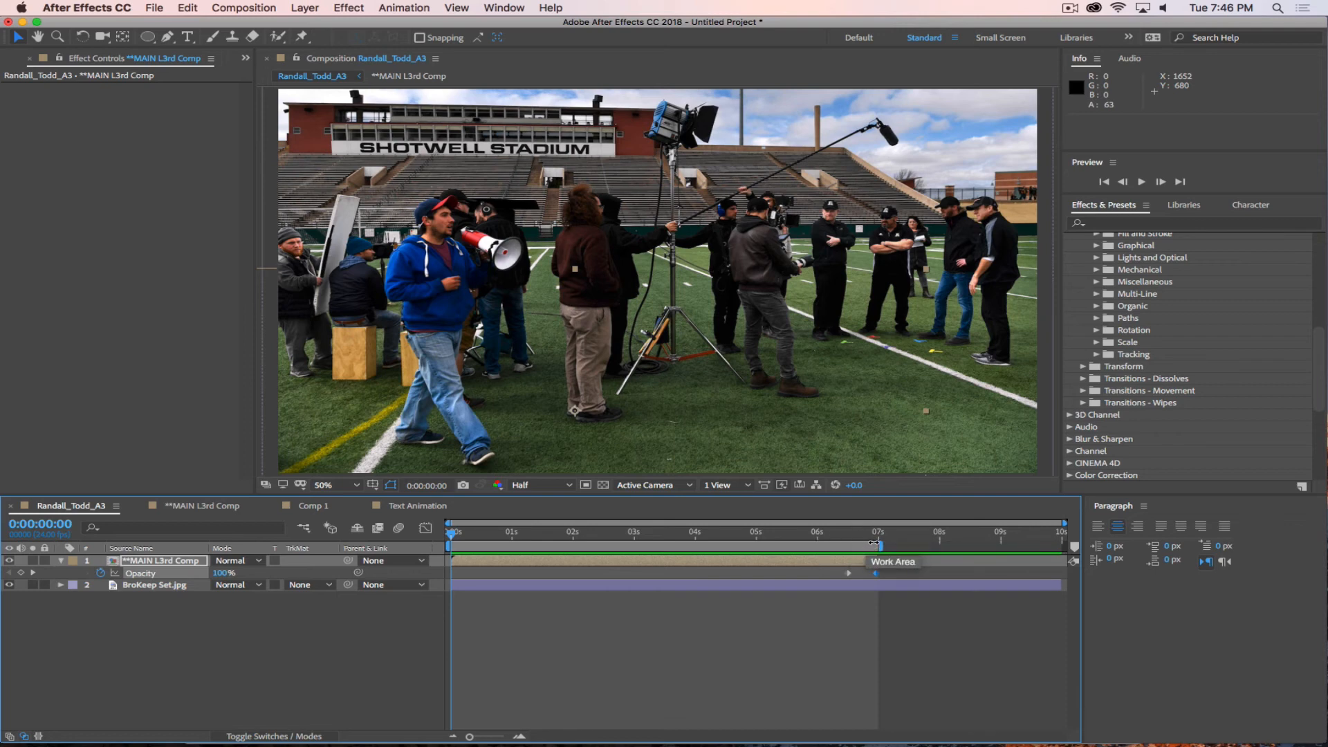
{"action": "left_click", "coordinate": [251, 639]}
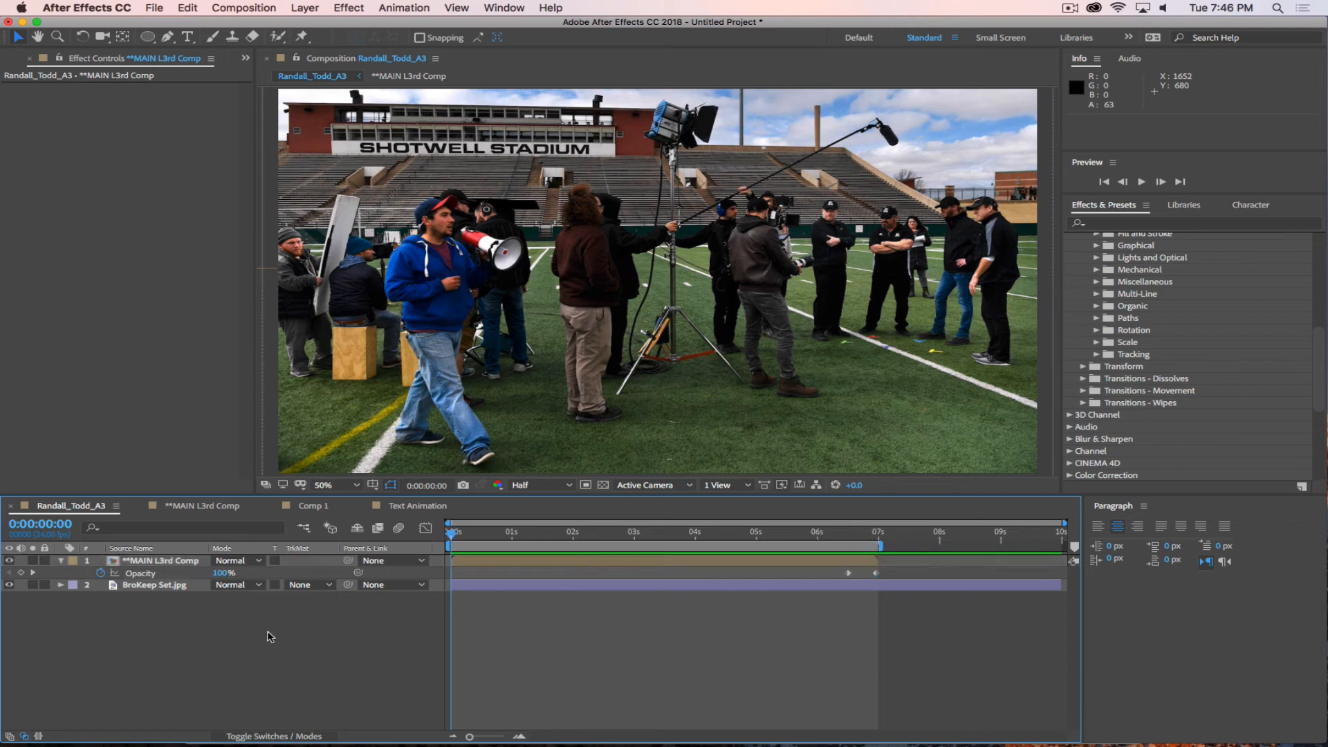
Collapse the **MAIN L3rd Comp layer's properties, add the main composition to the render queue, and enlarge the queue area.
{"action": "left_click", "coordinate": [61, 560]}
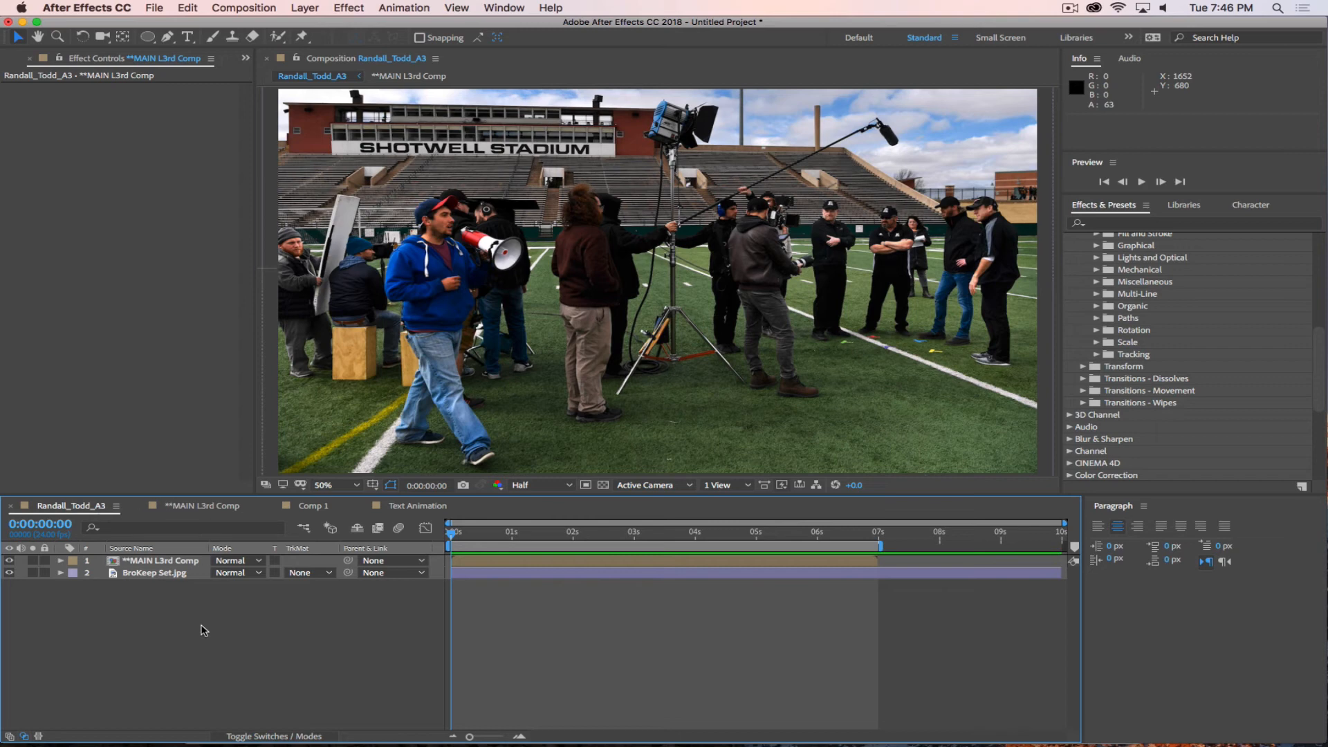
{"action": "left_click", "coordinate": [255, 8]}
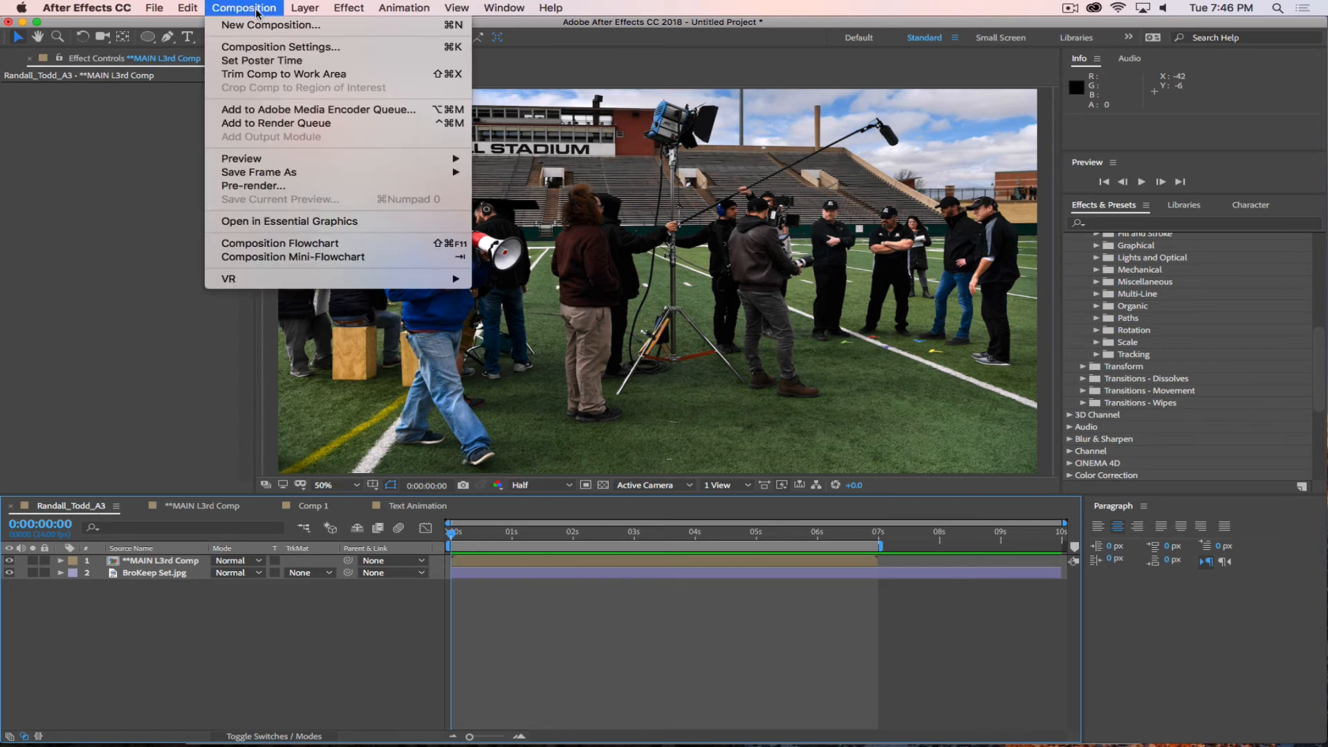
{"action": "left_click", "coordinate": [277, 125]}
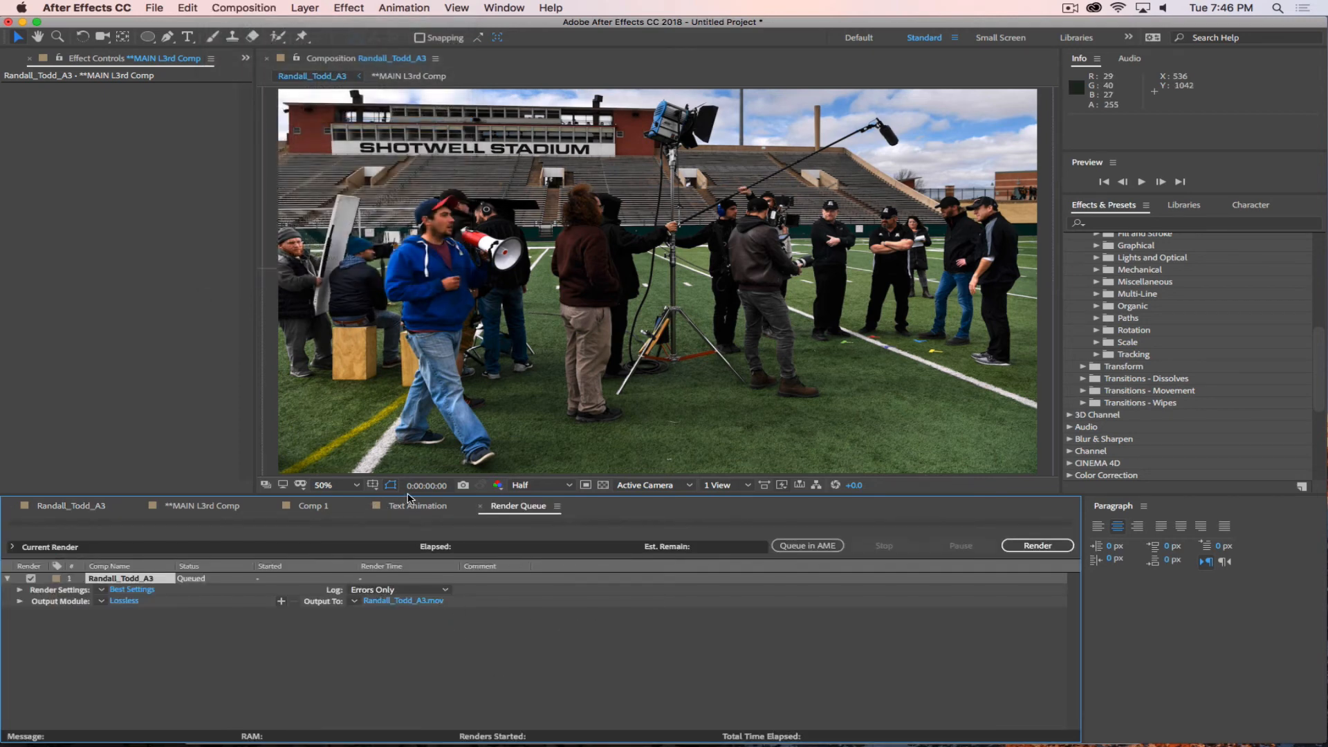
{"action": "left_click_drag", "start_coordinate": [406, 496], "coordinate": [433, 370]}
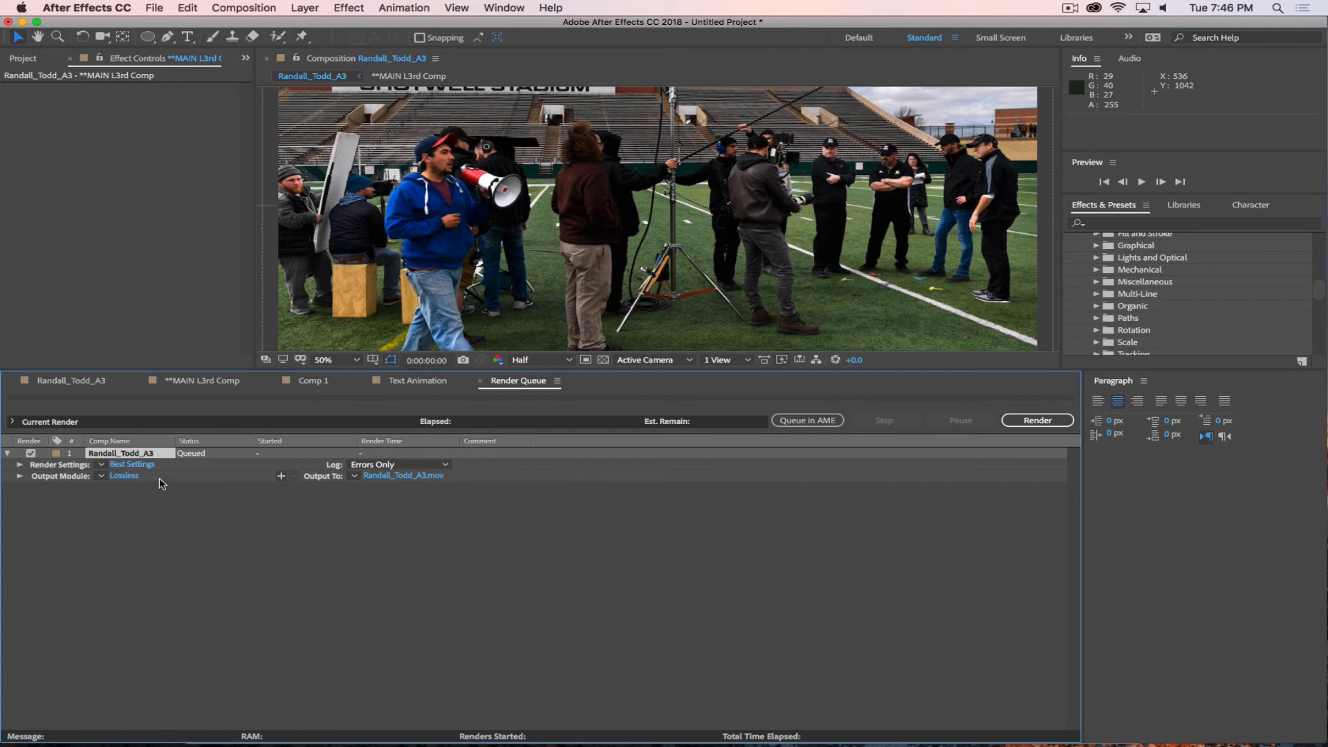
Review and accept the queued item's render settings with Best quality, Full resolution and a Work Area Only time span.
{"action": "left_click", "coordinate": [148, 464]}
{"action": "left_click_drag", "start_coordinate": [664, 198], "coordinate": [635, 65]}
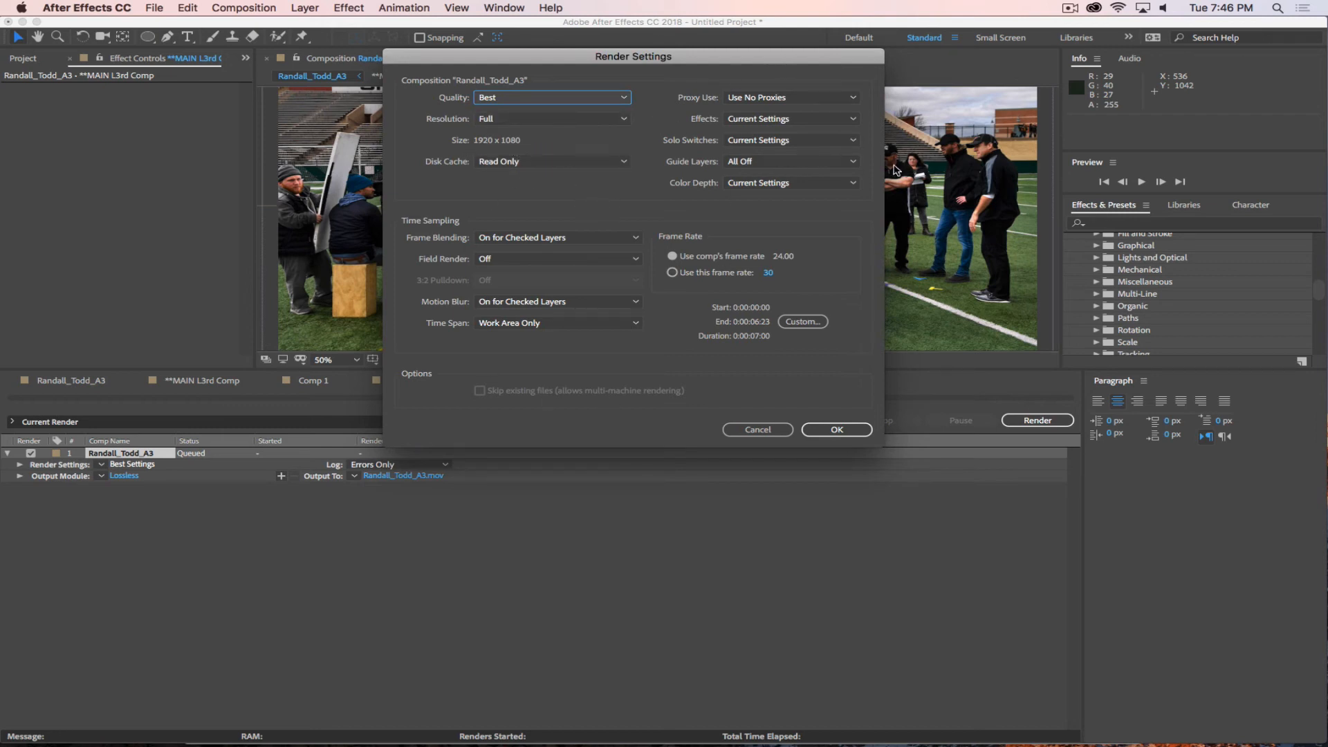
{"action": "left_click", "coordinate": [835, 430]}
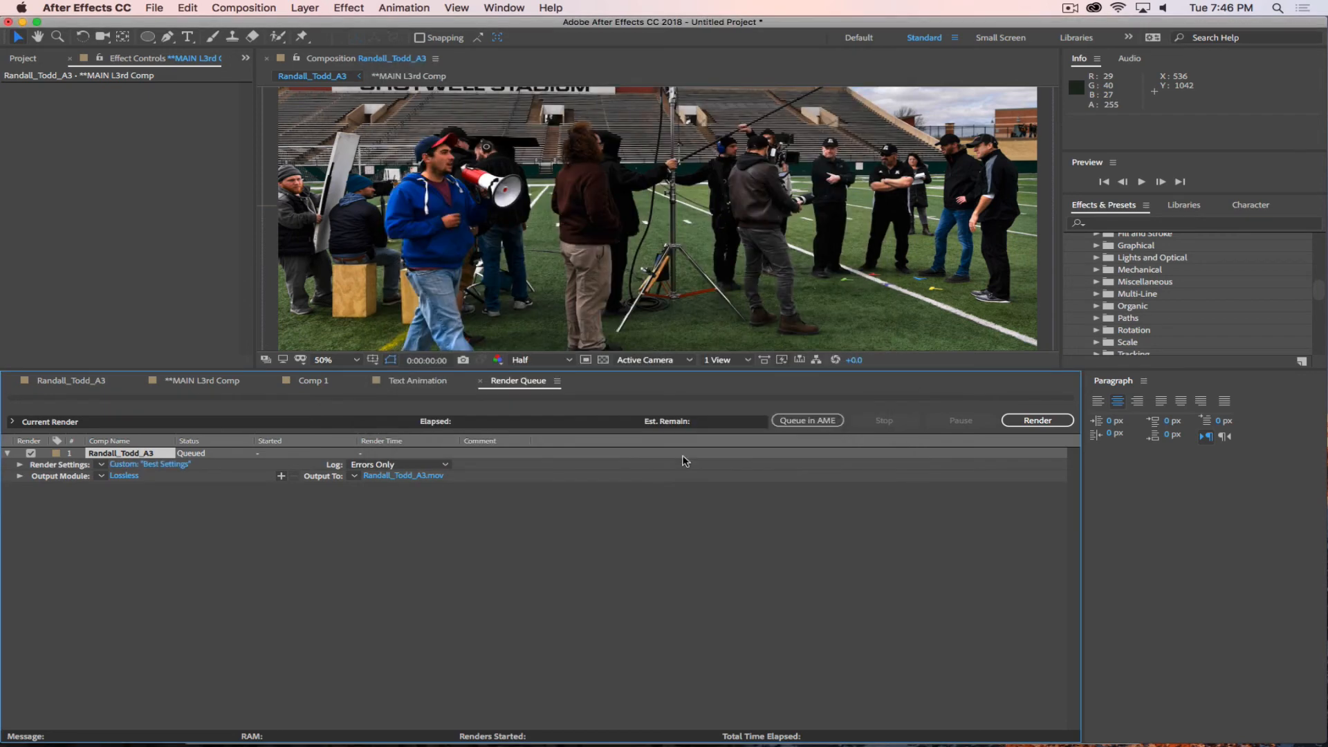
Open the output module settings and show the available QuickTime video codecs and output formats, keeping the current choices.
{"action": "left_click", "coordinate": [125, 477]}
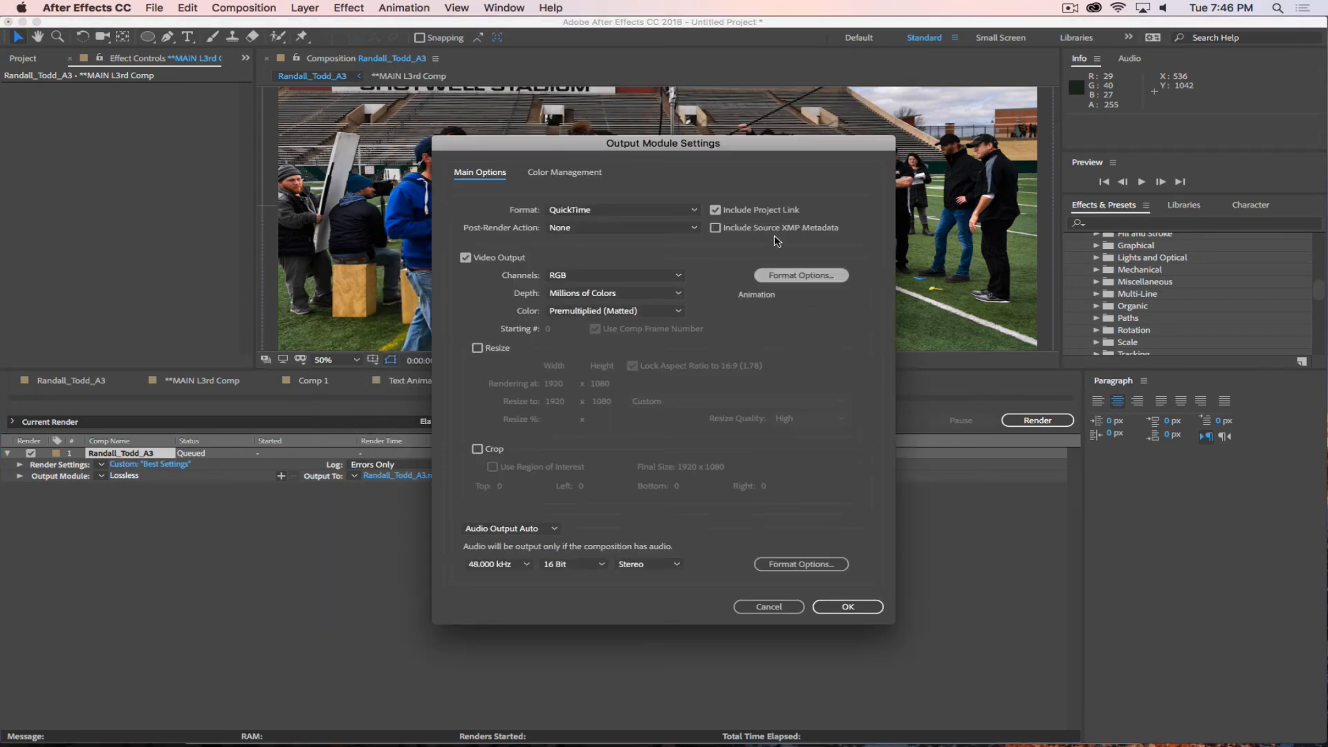
{"action": "left_click_drag", "start_coordinate": [681, 147], "coordinate": [653, 85]}
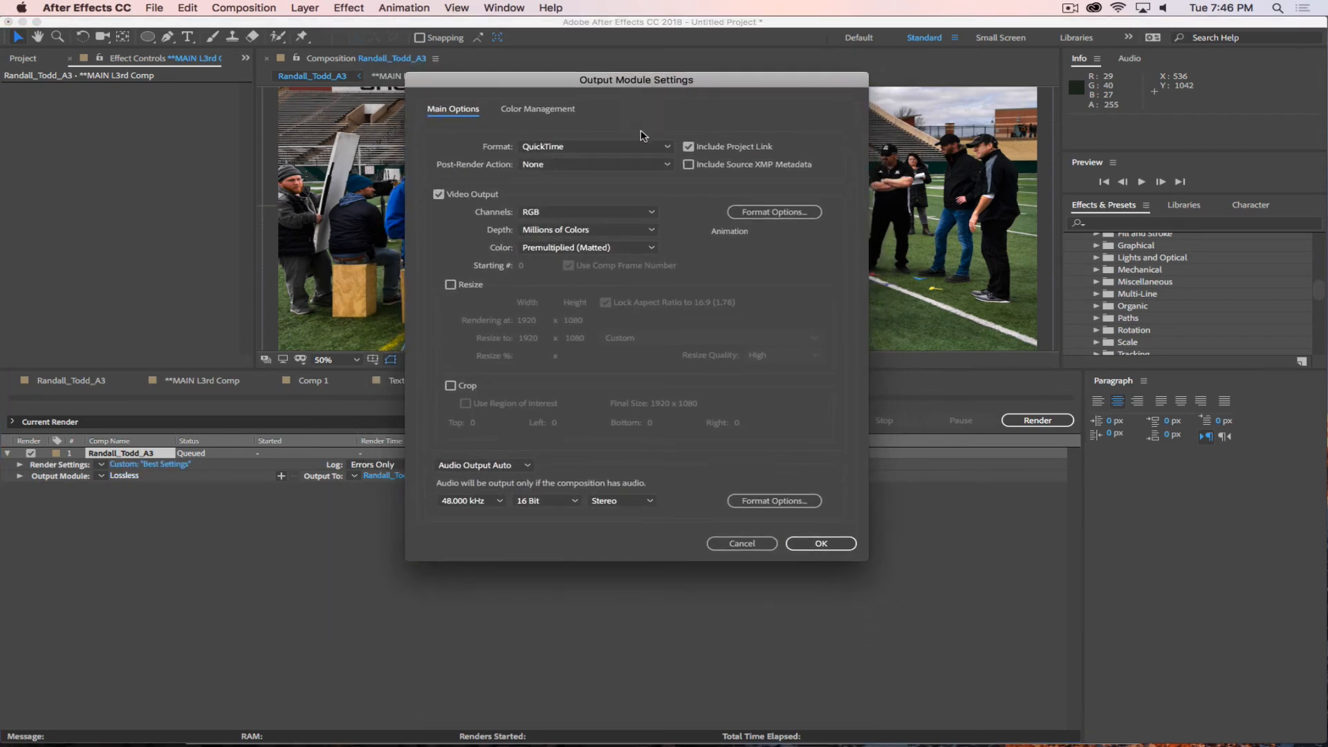
{"action": "left_click", "coordinate": [774, 212]}
{"action": "left_click", "coordinate": [394, 137]}
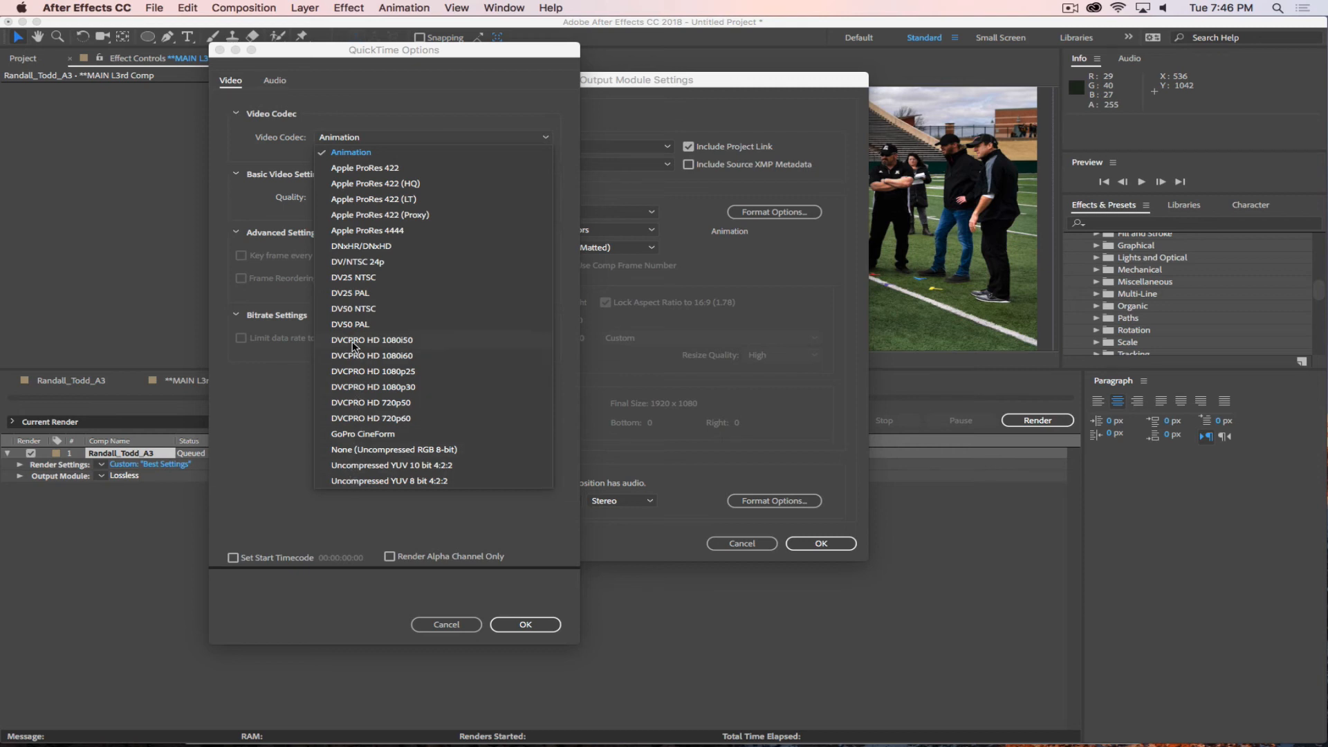
{"action": "left_click", "coordinate": [267, 446]}
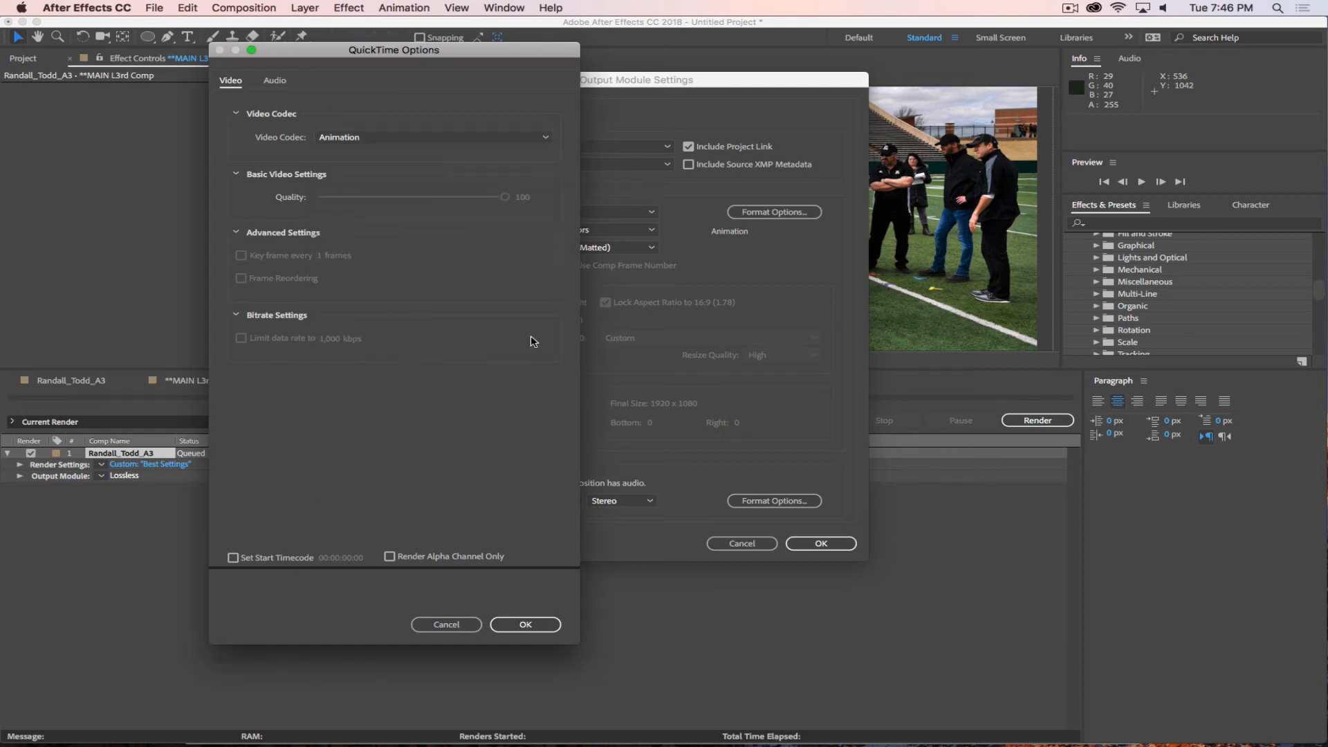
{"action": "left_click", "coordinate": [435, 629]}
{"action": "left_click", "coordinate": [565, 147]}
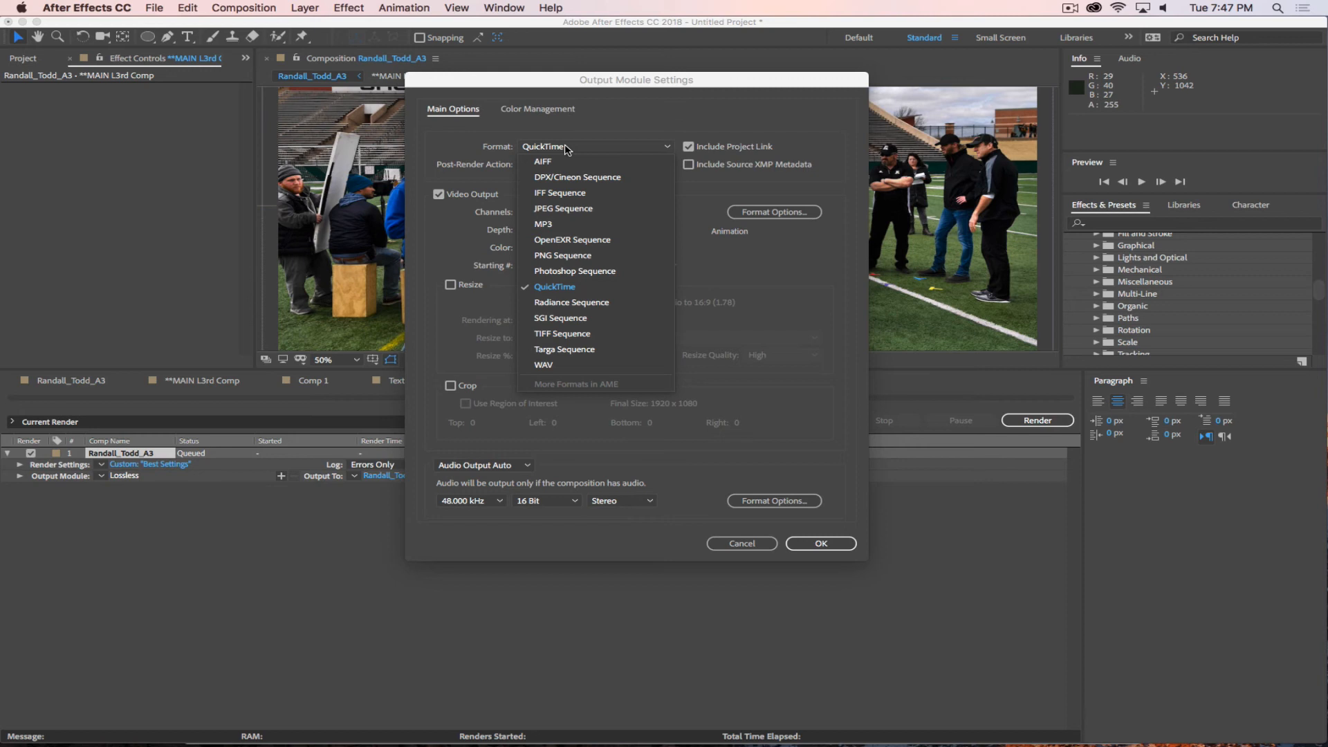
{"action": "left_click", "coordinate": [614, 123]}
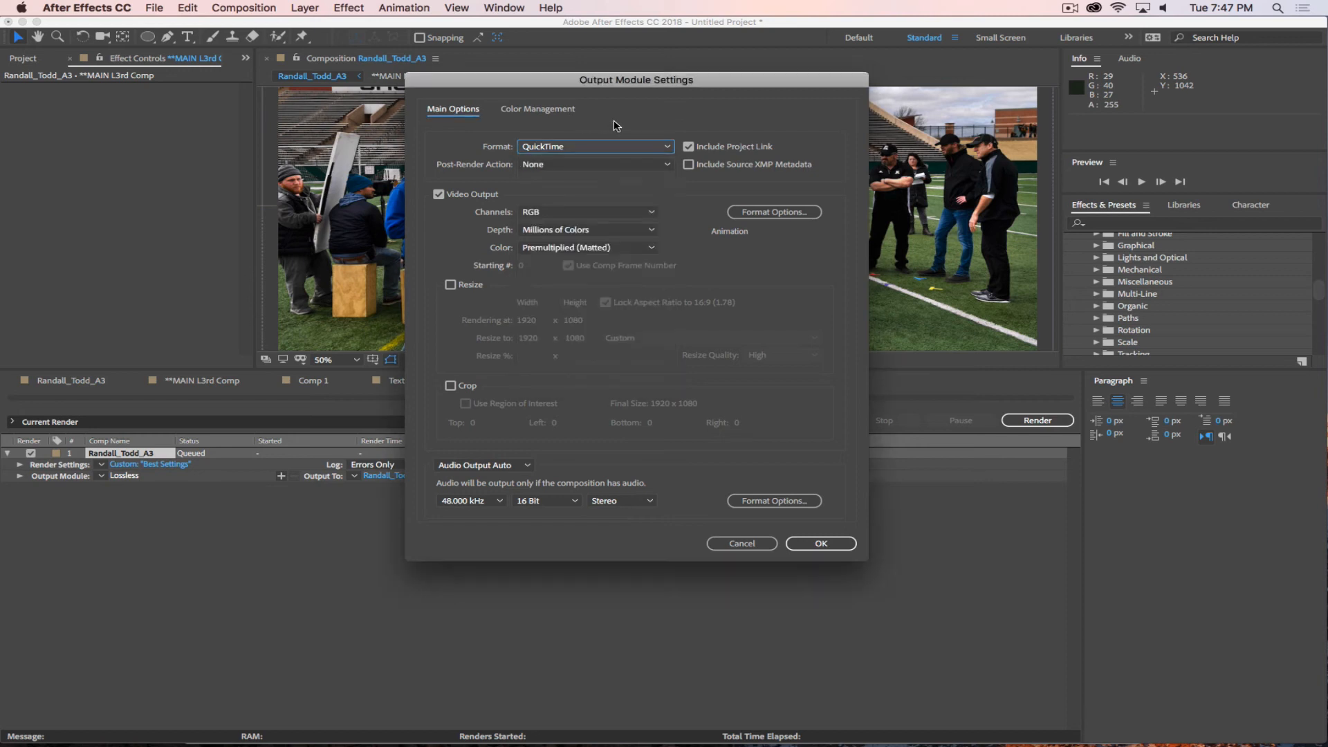
Set the QuickTime output module to the Apple ProRes 422 video codec with audio output off.
{"action": "left_click", "coordinate": [751, 213]}
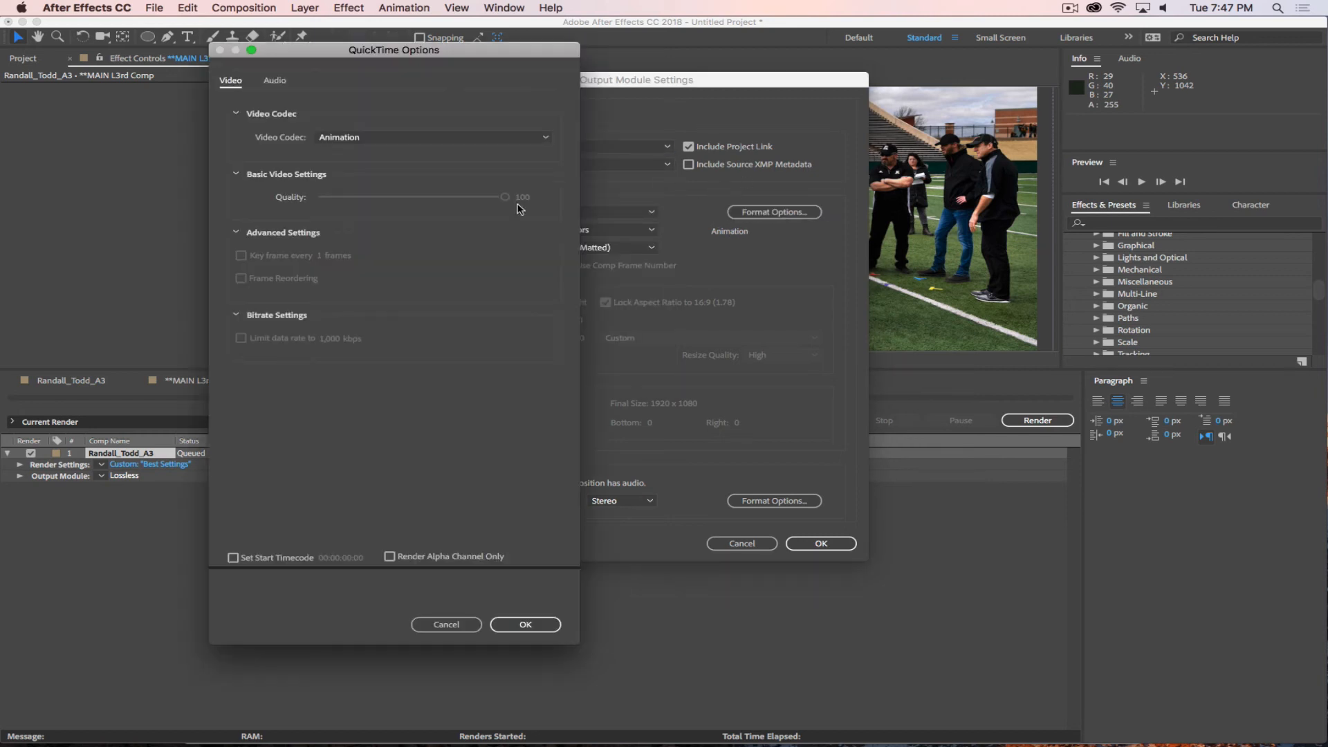
{"action": "left_click", "coordinate": [379, 137]}
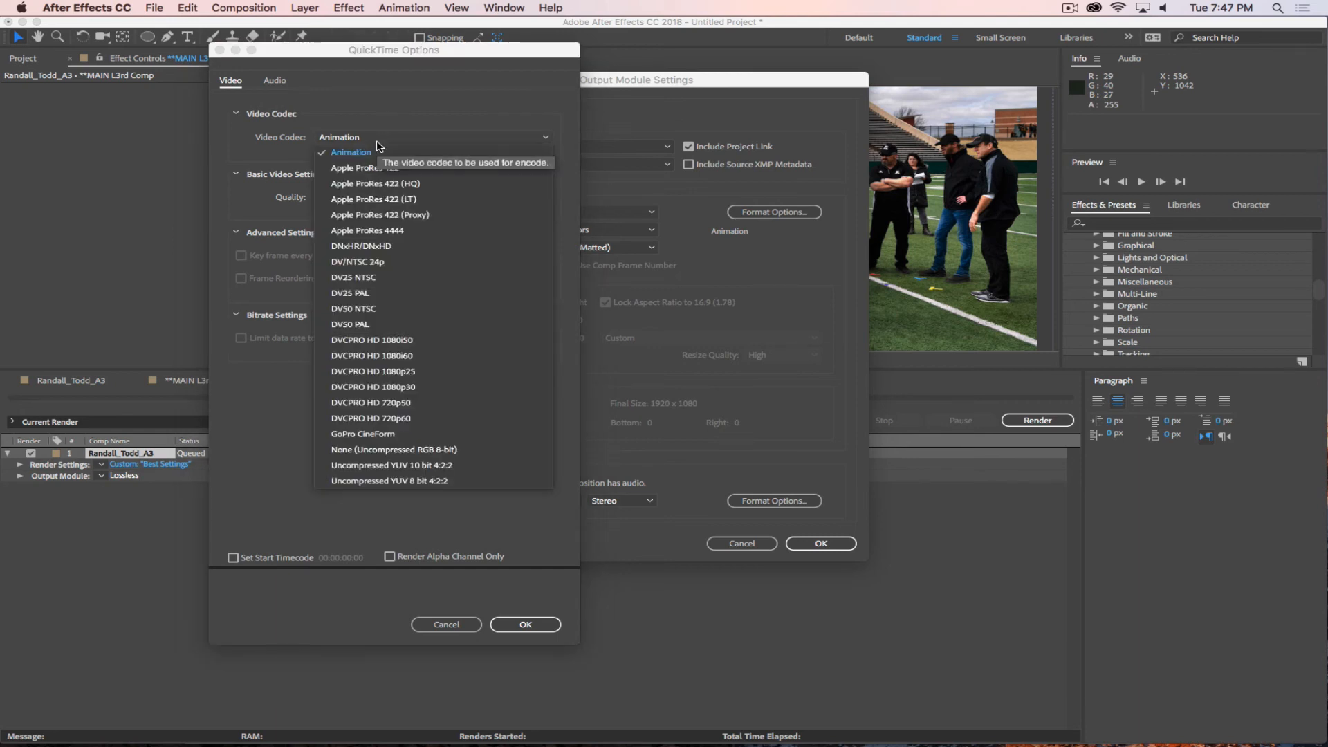
{"action": "left_click", "coordinate": [355, 168]}
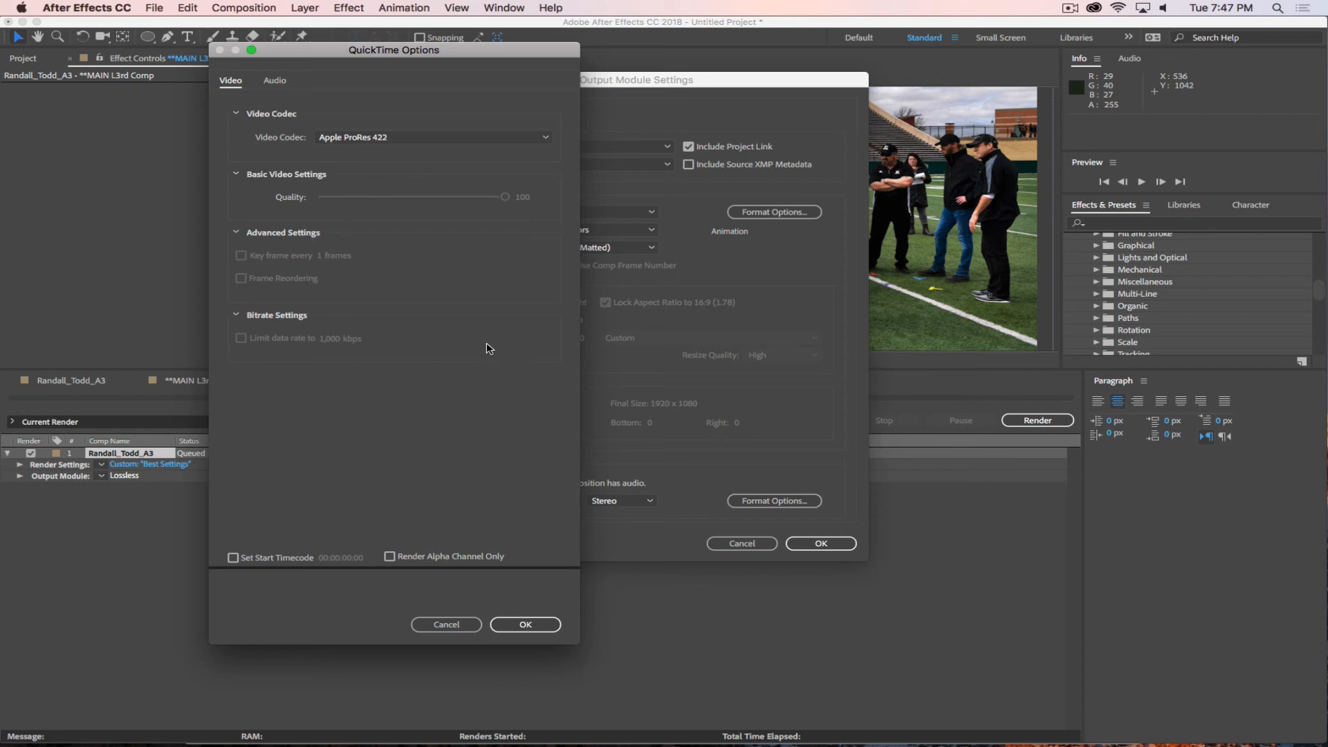
{"action": "left_click", "coordinate": [529, 626]}
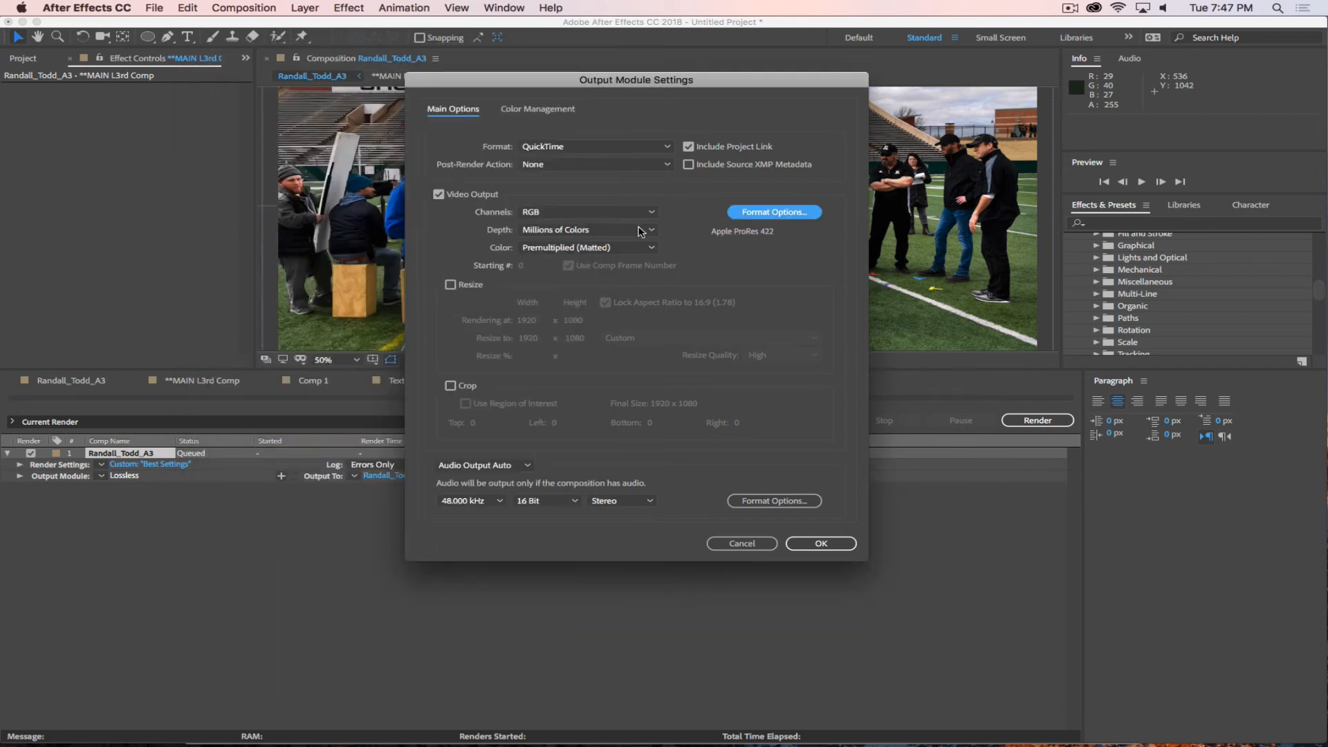
{"action": "left_click", "coordinate": [528, 467]}
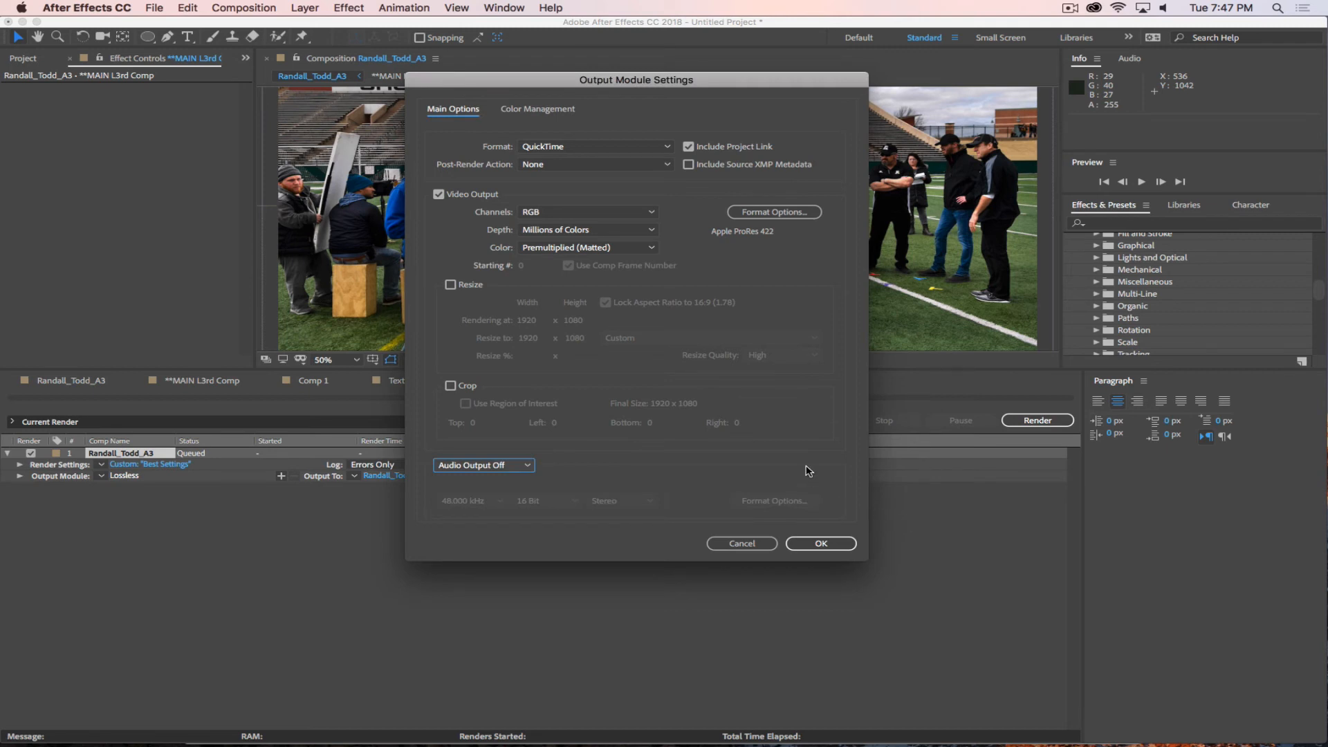
{"action": "left_click", "coordinate": [821, 547]}
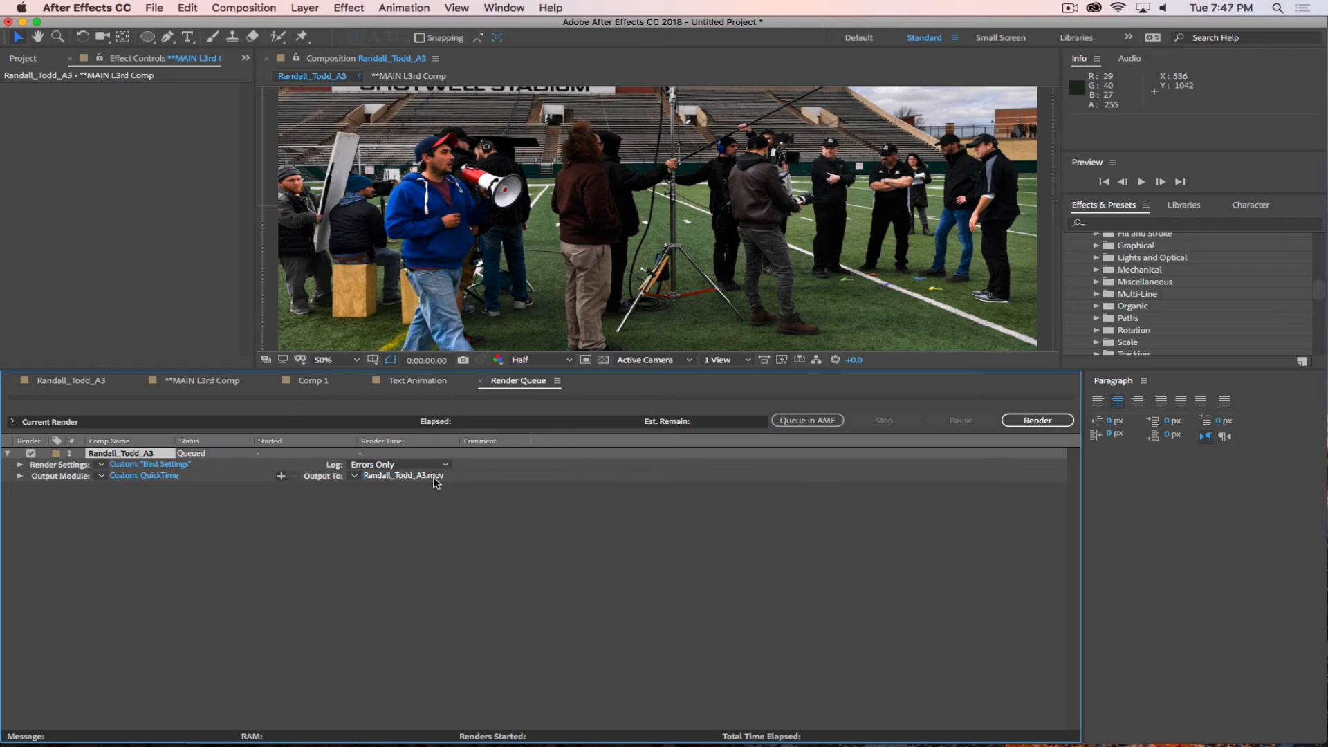
Save the output movie into a new Desktop folder named with the student's full name plus _AFTER EFFECTS, and render it.
{"action": "left_click", "coordinate": [407, 477]}
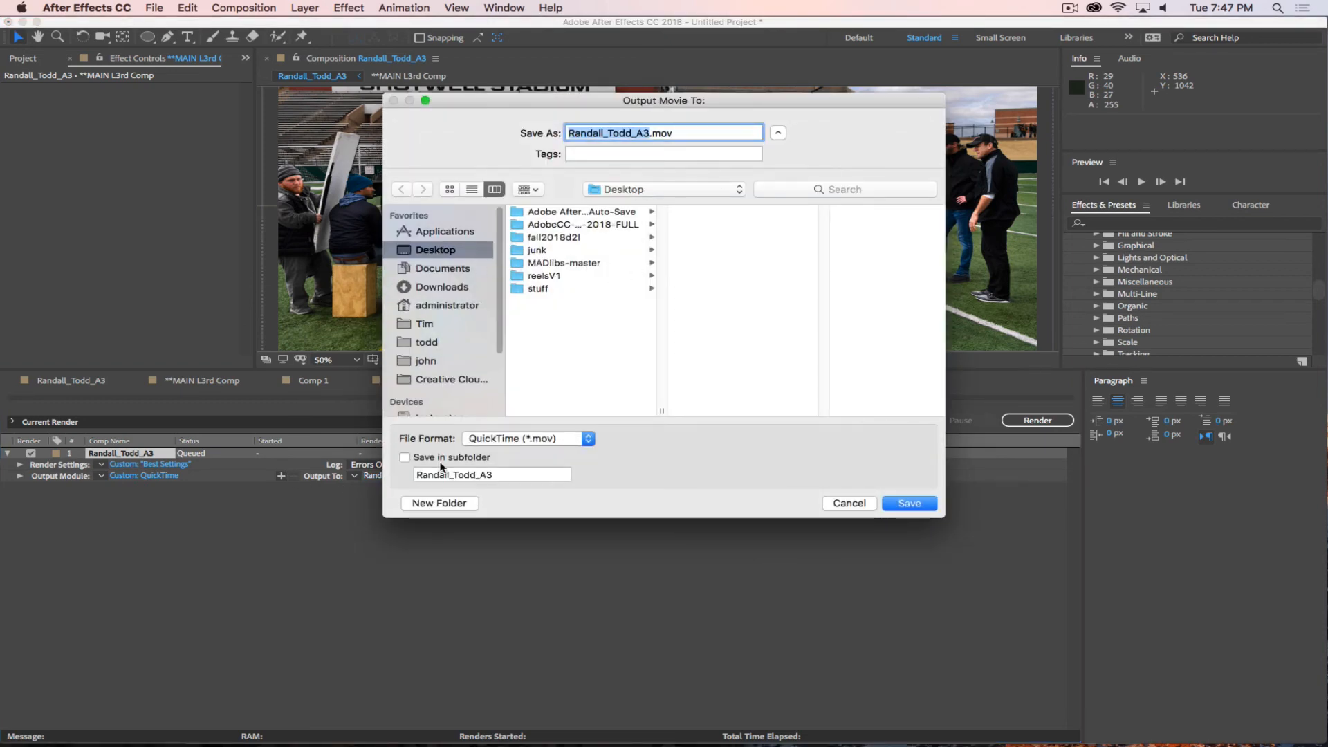
{"action": "left_click", "coordinate": [440, 502]}
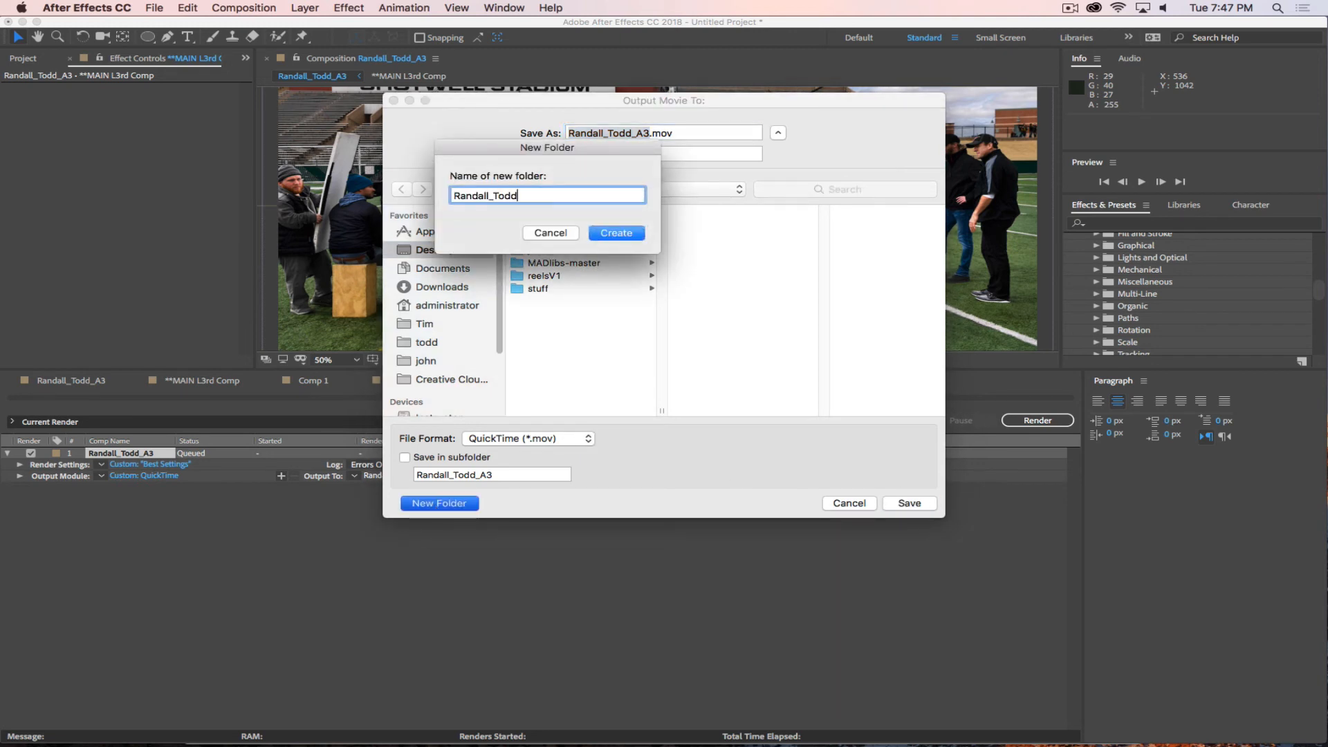
{"action": "type", "text": "_AFTER EFFECTS"}
{"action": "left_click", "coordinate": [622, 235]}
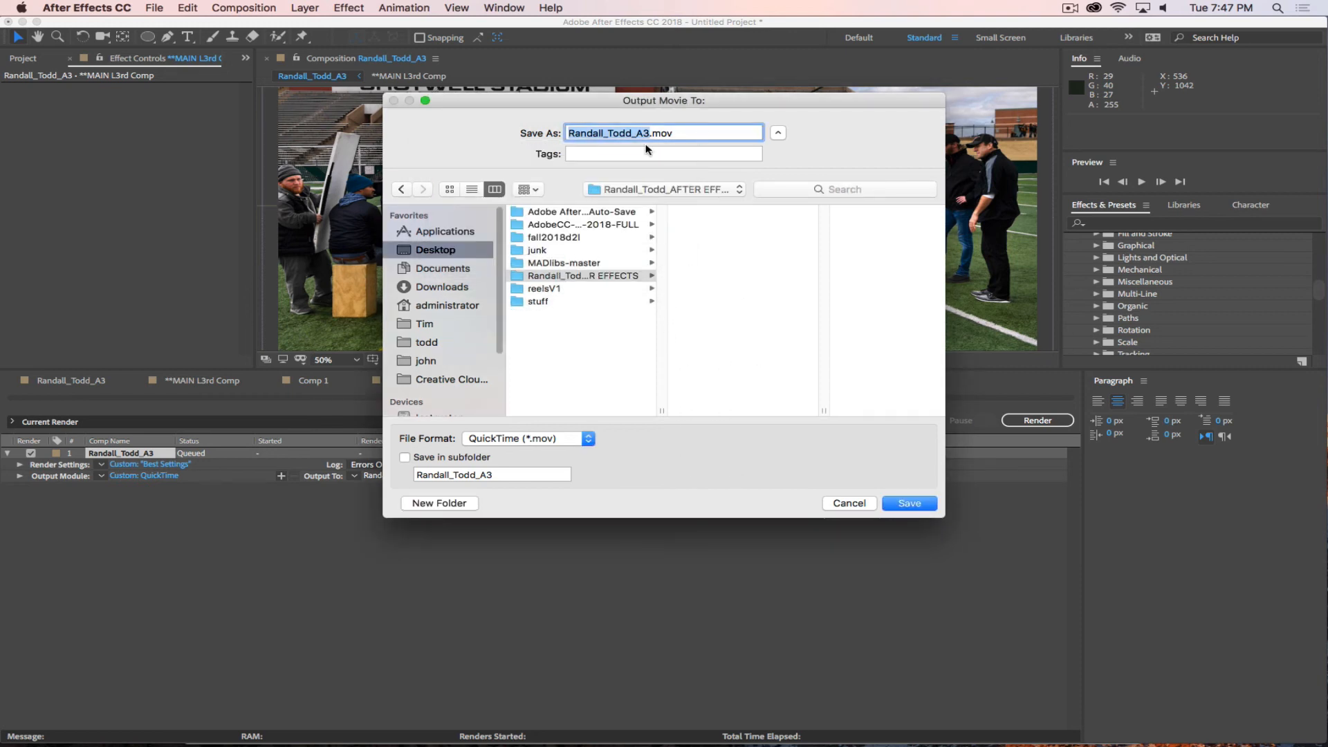
{"action": "left_click", "coordinate": [909, 504]}
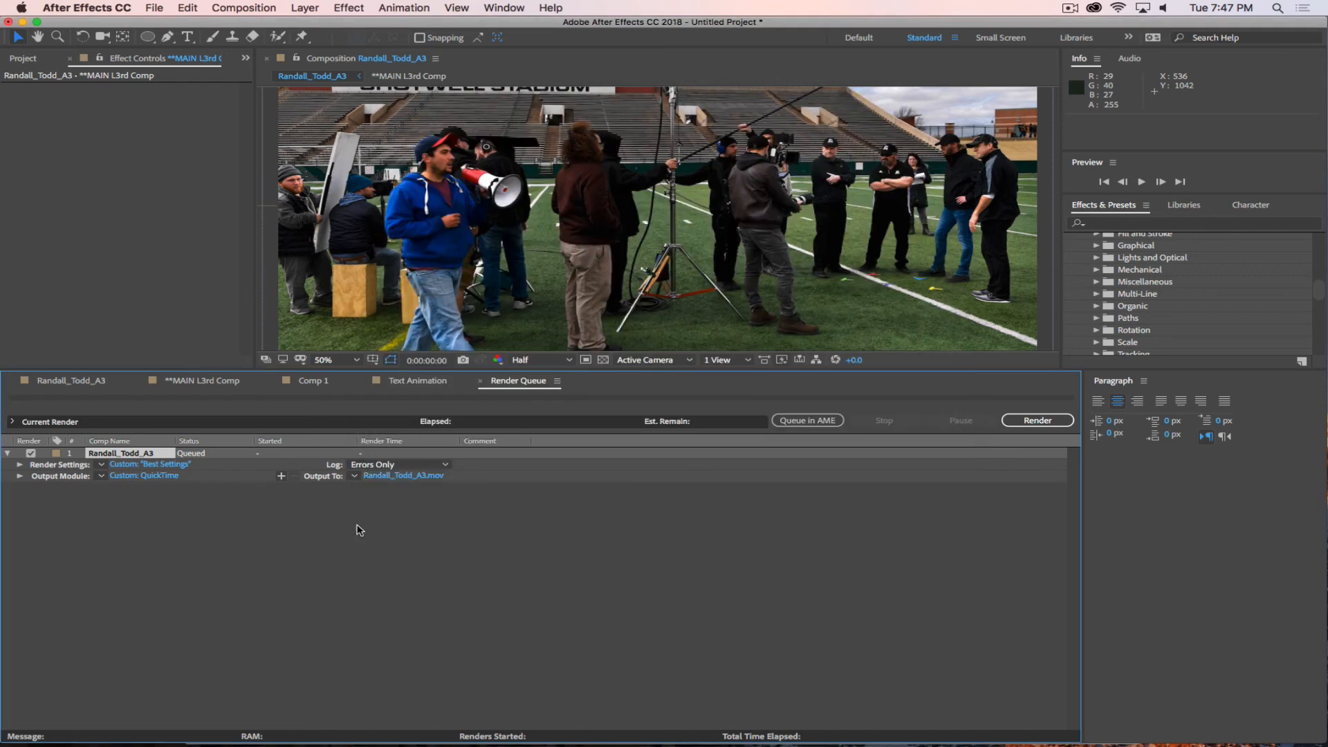
{"action": "left_click", "coordinate": [1031, 421]}
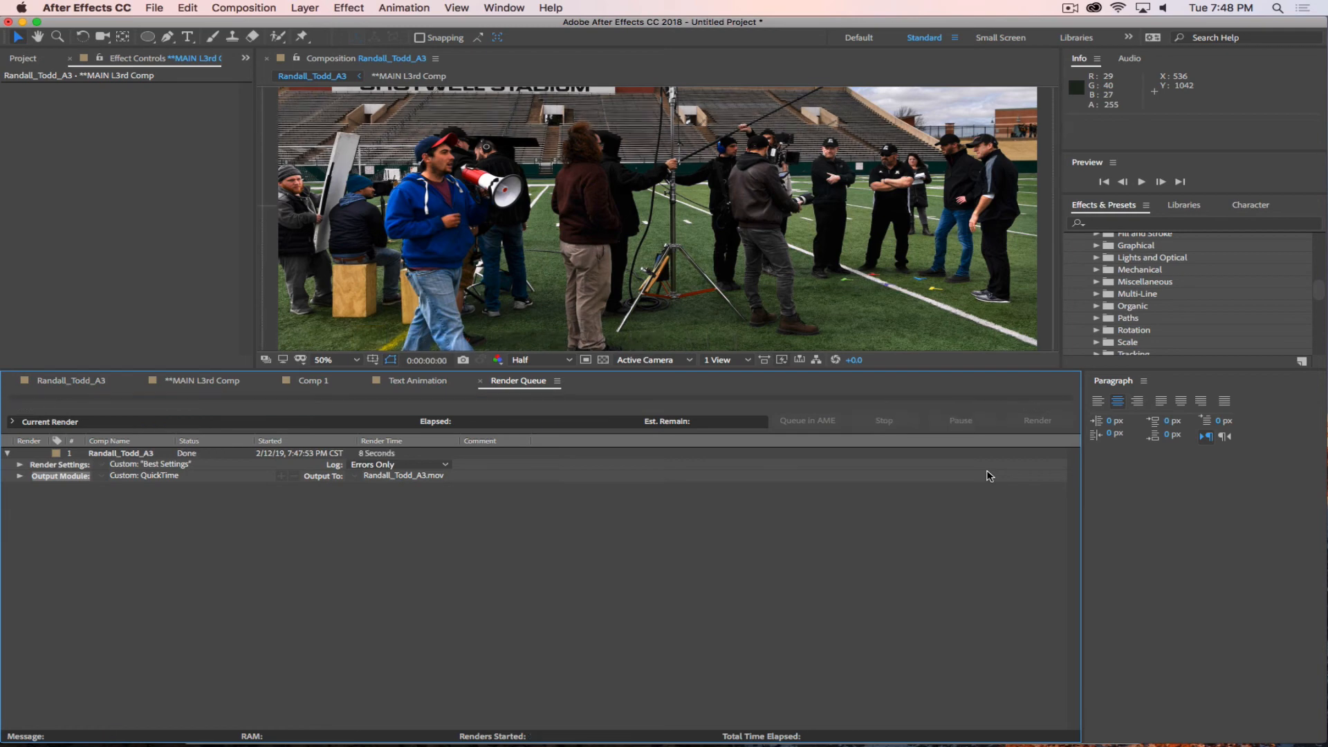
Switch to Finder and check the rendered A3 movie's file details in the new AFTER EFFECTS folder on the Desktop.
{"action": "key", "text": "super+Tab"}
{"action": "key", "text": "super+Tab"}
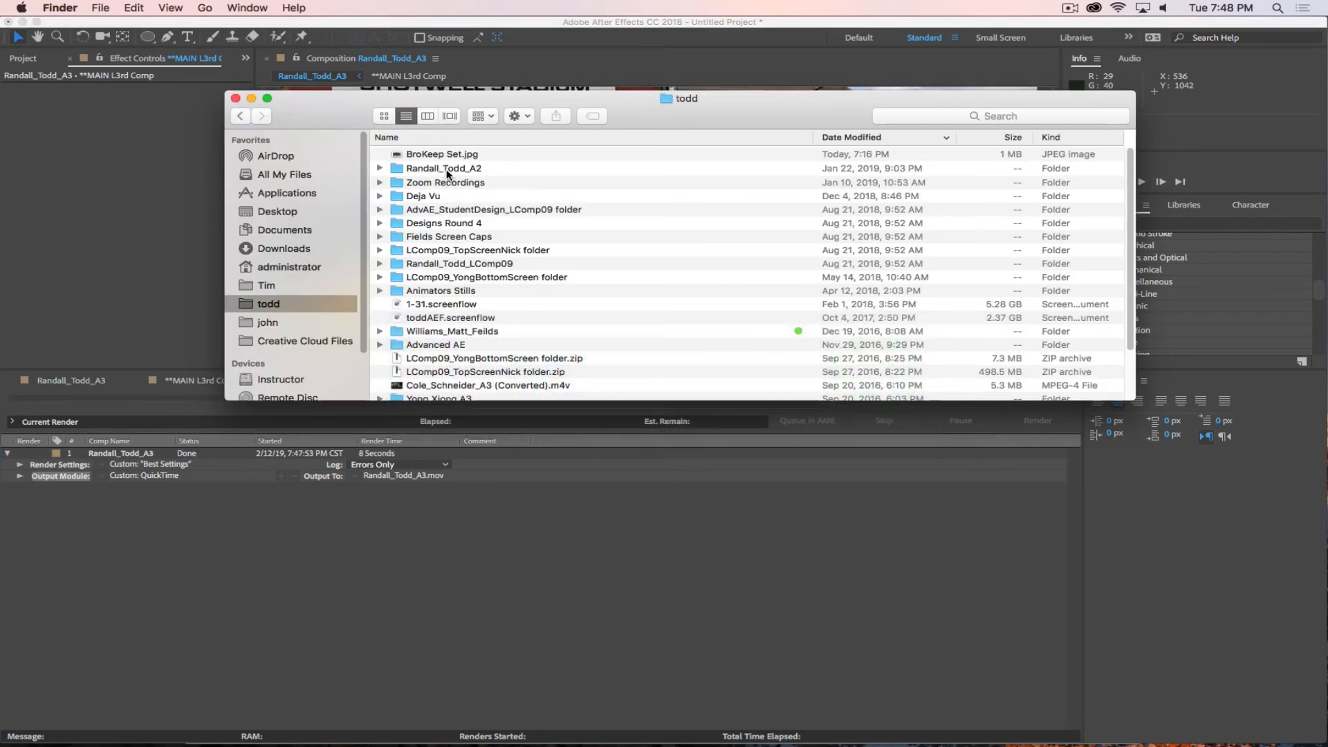
{"action": "scroll", "coordinate": [437, 198], "scroll_direction": "down", "scroll_amount": 1}
{"action": "left_click", "coordinate": [273, 211]}
{"action": "left_click", "coordinate": [472, 199]}
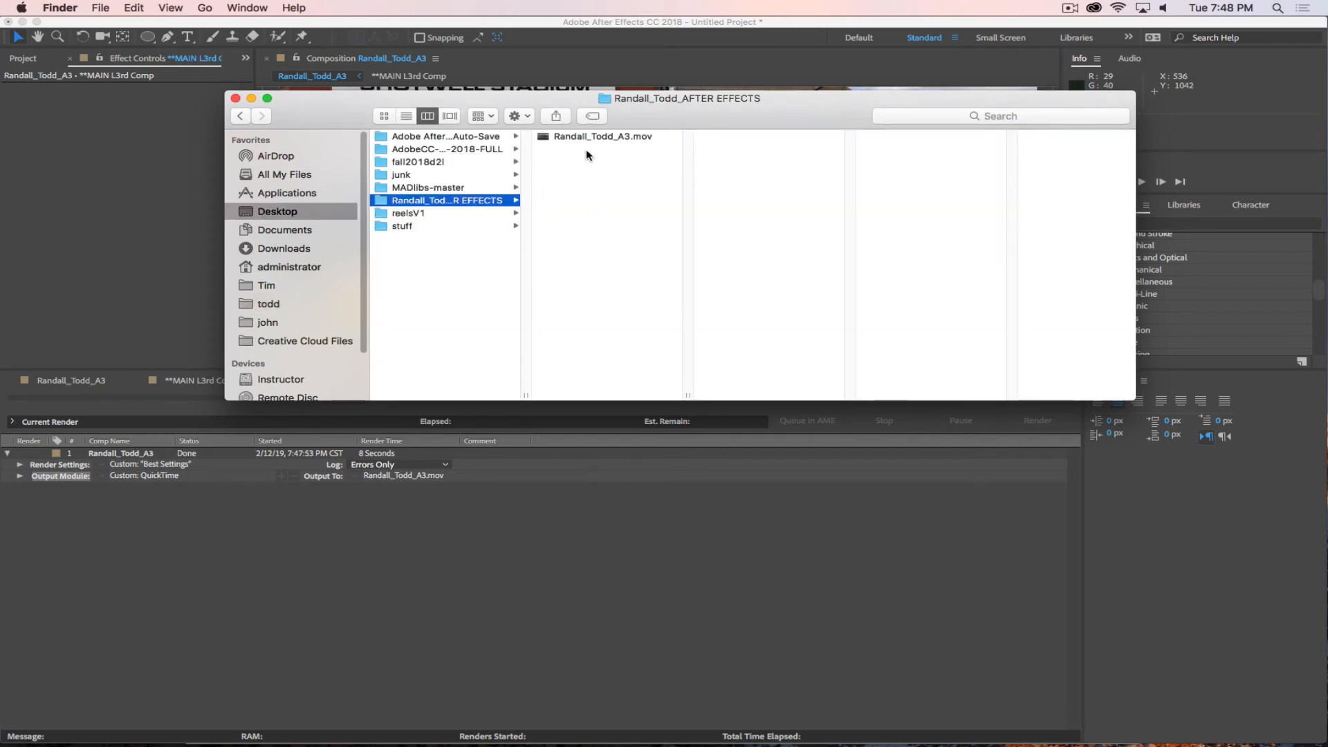
{"action": "left_click", "coordinate": [592, 138]}
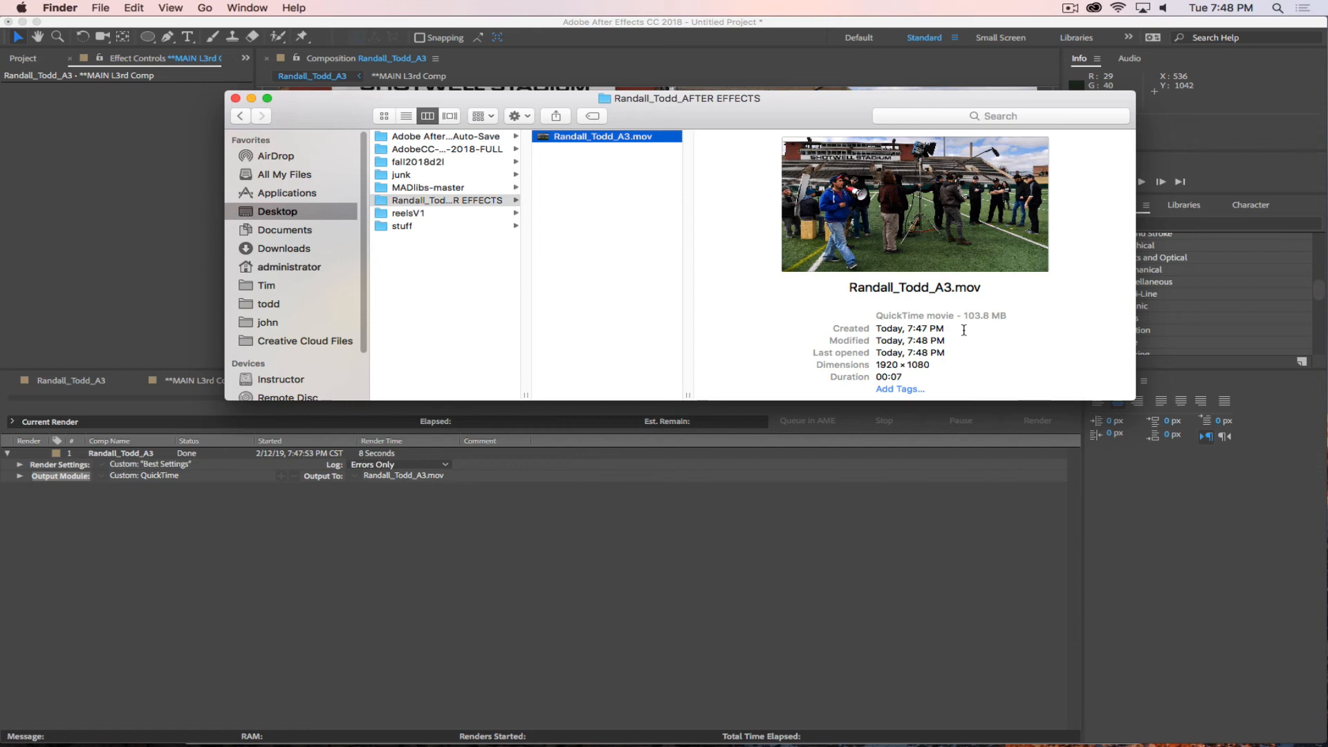
Open the rendered A3 movie in QuickTime Player.
{"action": "right_click", "coordinate": [573, 137]}
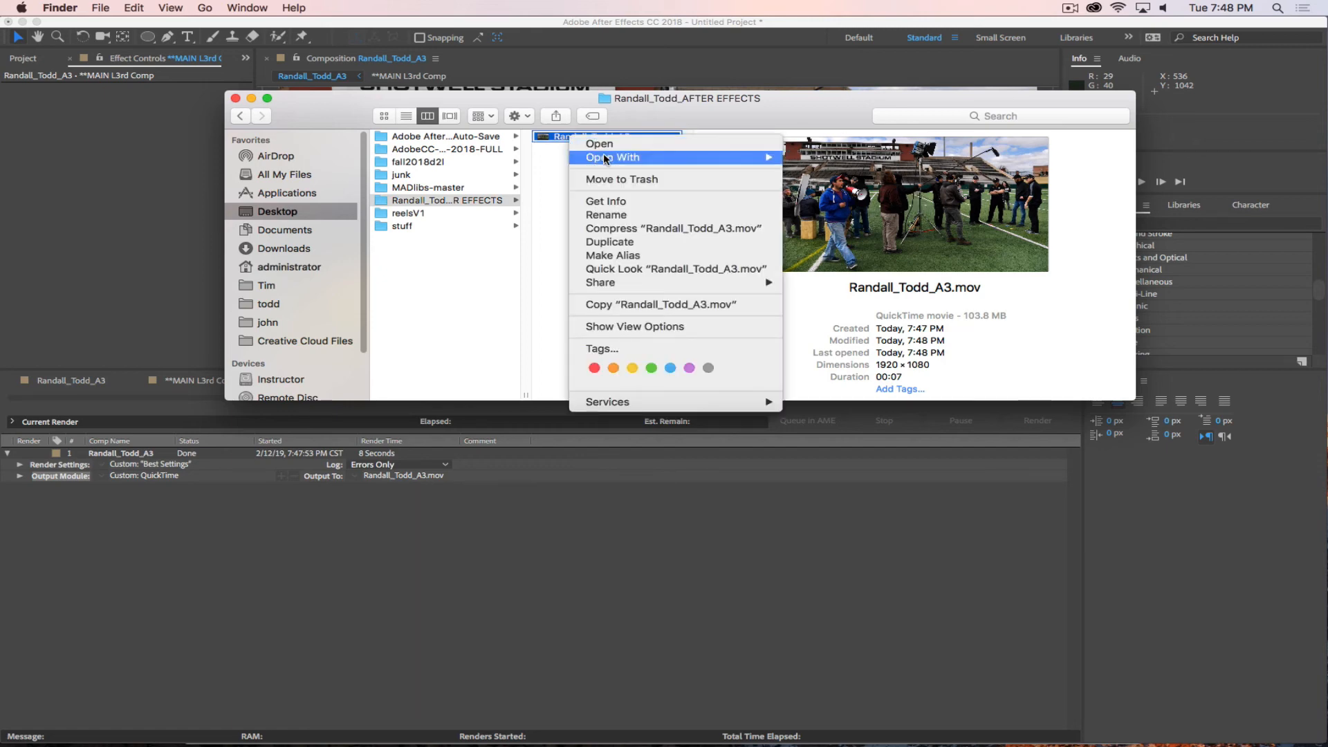
{"action": "mouse_move", "coordinate": [627, 161]}
{"action": "left_click", "coordinate": [856, 160]}
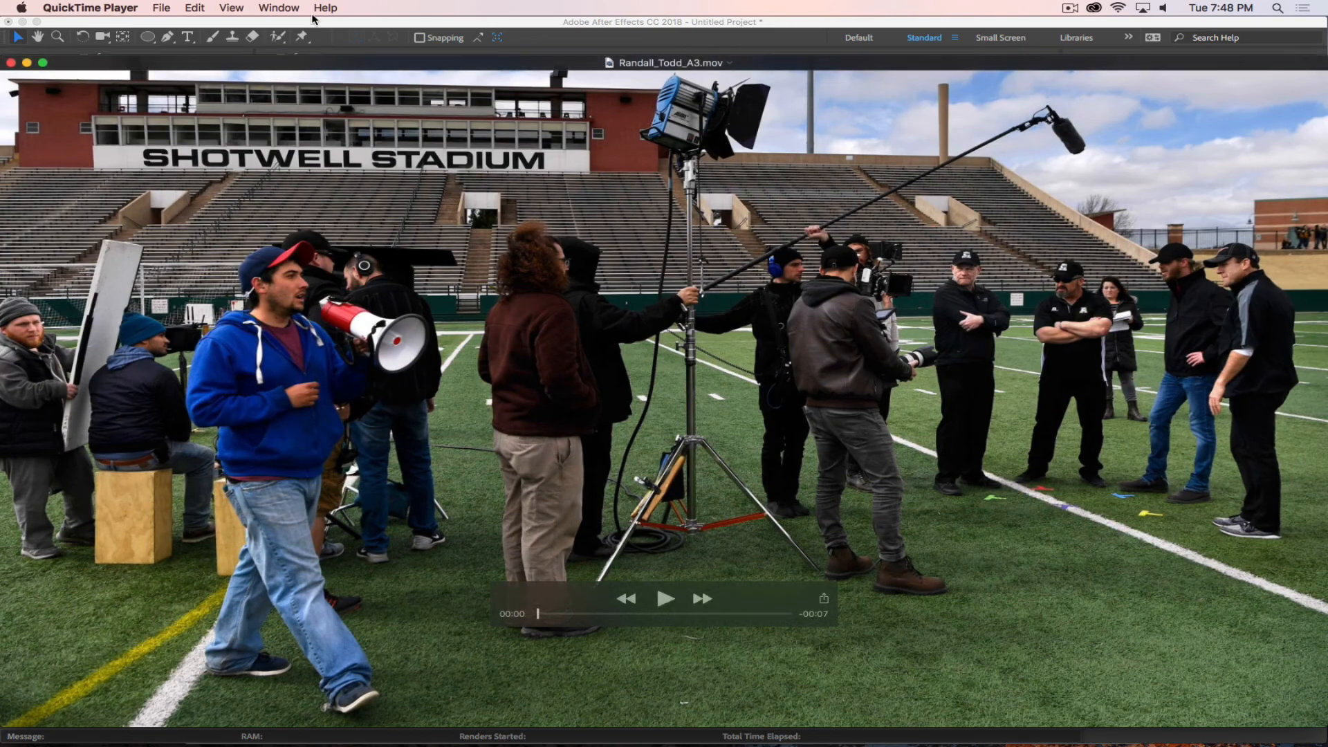
Export the movie at 1920 × 1080 into the AFTER EFFECTS folder, adding _QT to the file name instead of replacing the original.
{"action": "left_click", "coordinate": [162, 8]}
{"action": "mouse_move", "coordinate": [191, 192]}
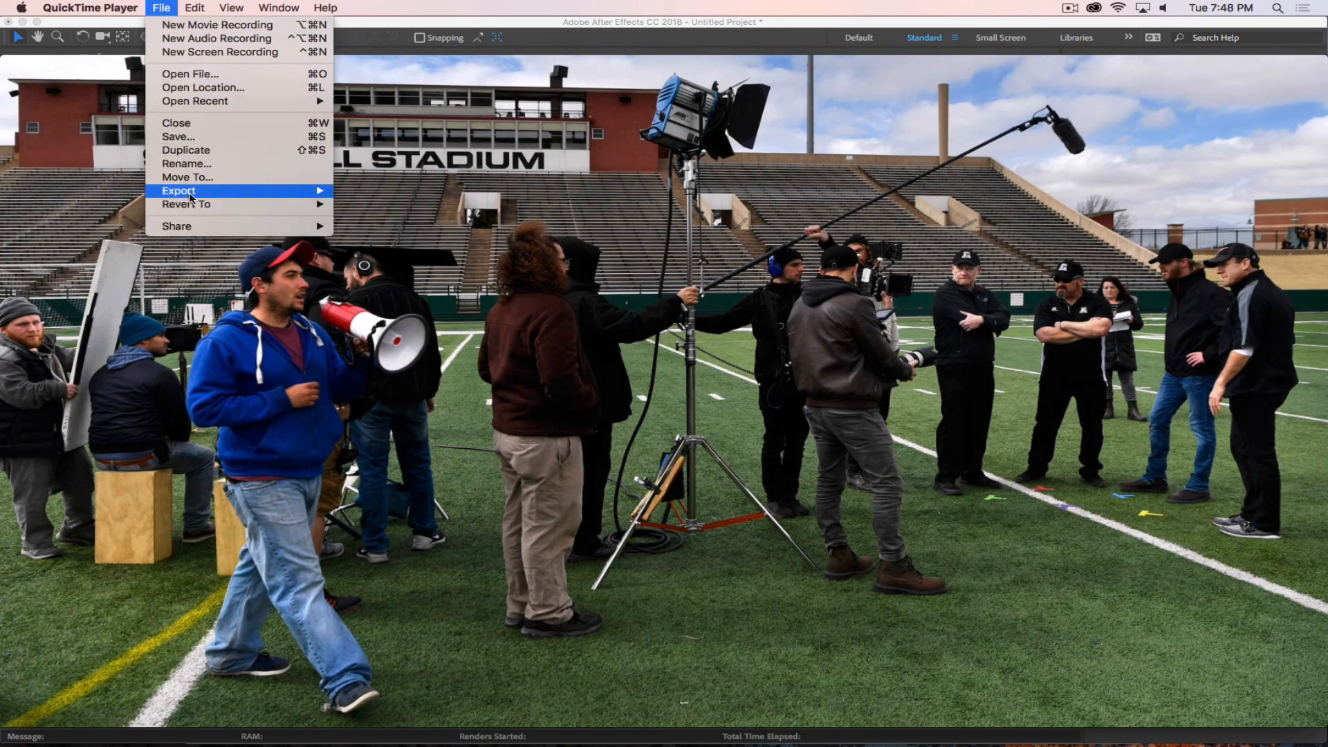
{"action": "left_click", "coordinate": [372, 194]}
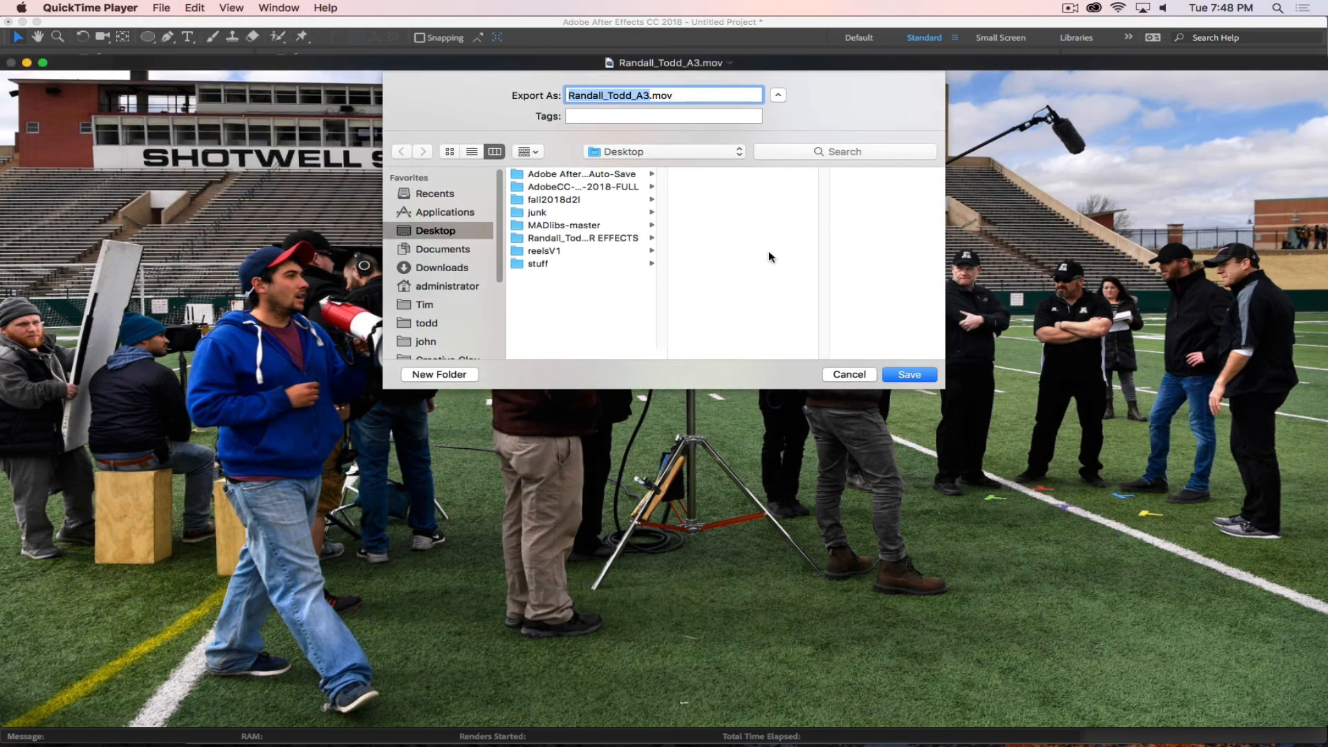
{"action": "left_click", "coordinate": [585, 238]}
{"action": "left_click", "coordinate": [910, 374]}
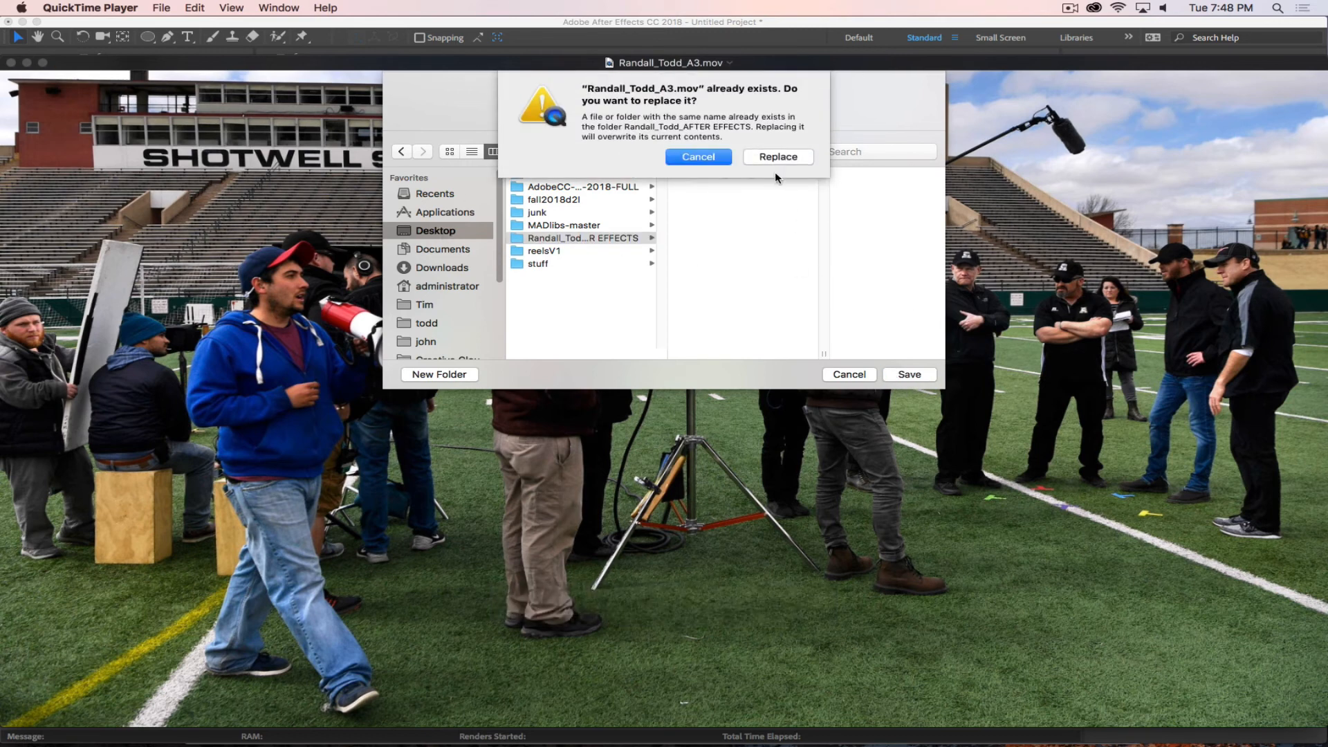
{"action": "left_click", "coordinate": [708, 160]}
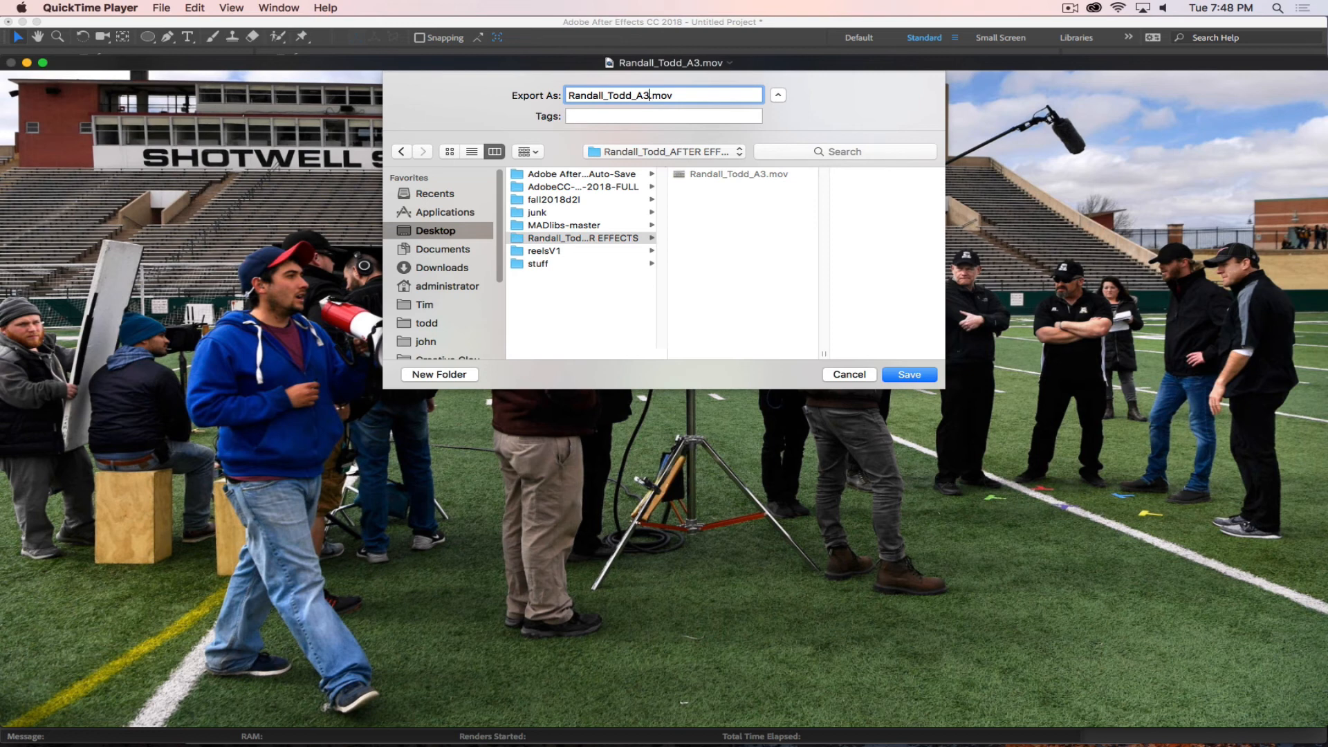
{"action": "type", "text": "_QT"}
{"action": "left_click", "coordinate": [910, 374]}
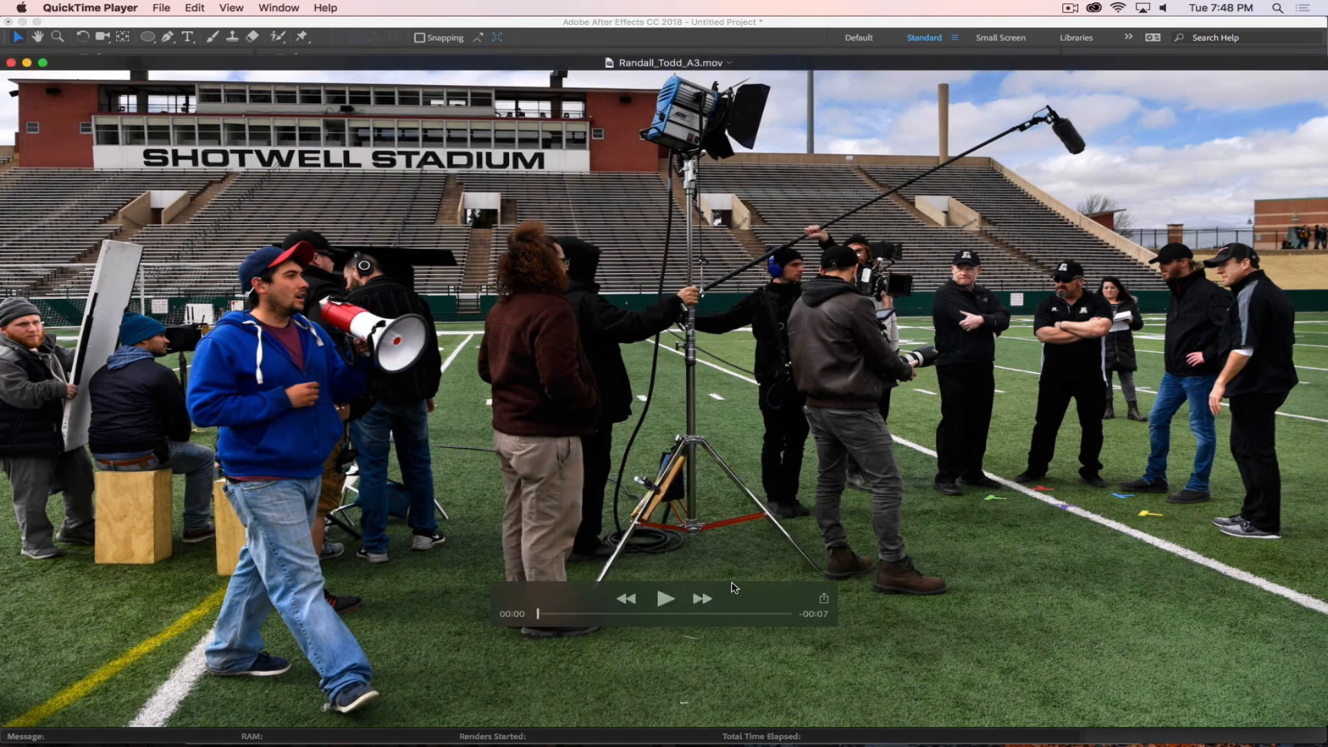
Return to Finder and check the file details of the exported _QT movie.
{"action": "key", "text": "super+Tab"}
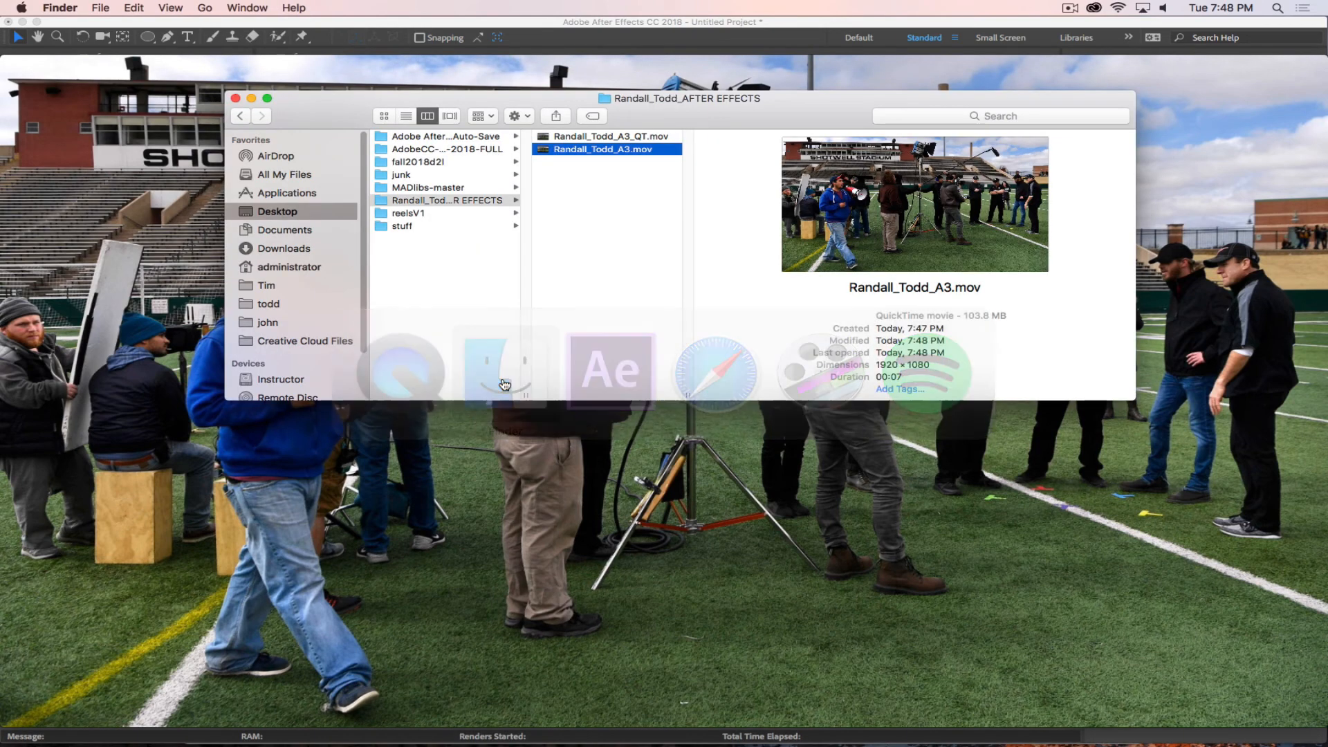
{"action": "left_click", "coordinate": [610, 137]}
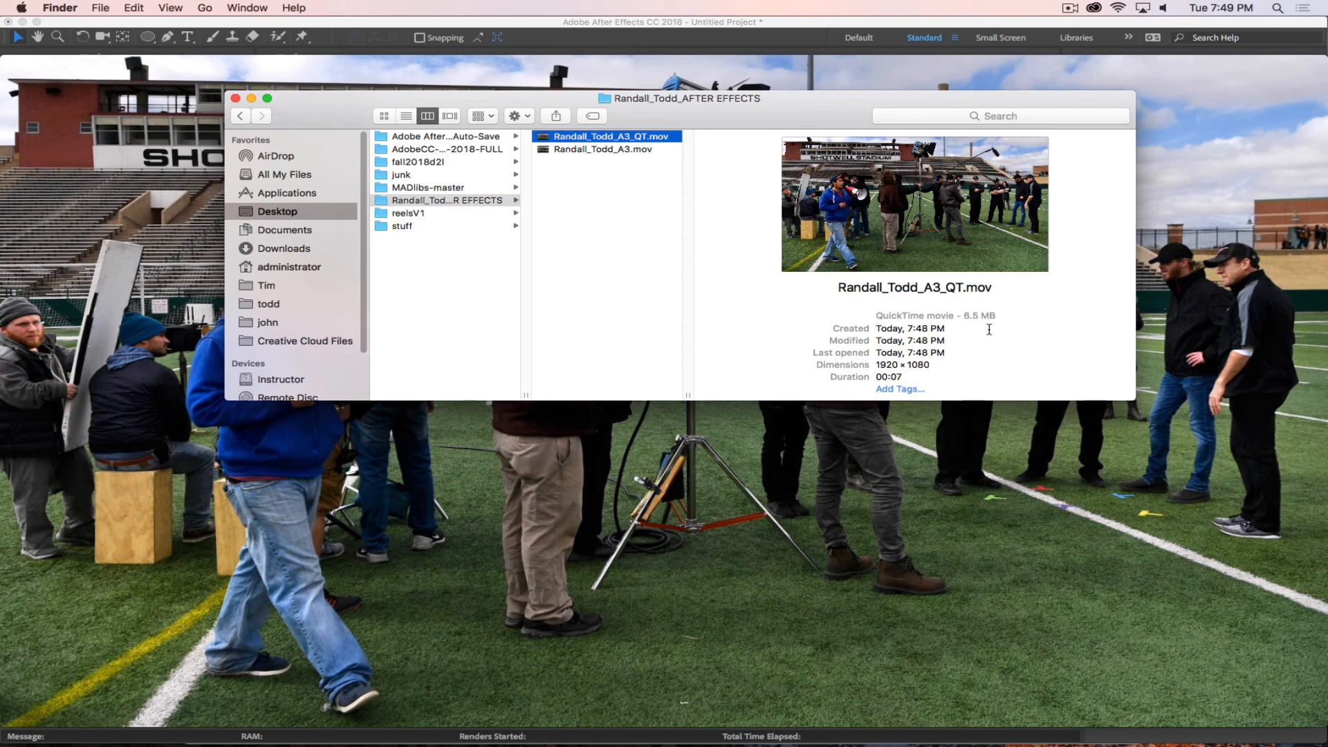
Launch Adobe Media Encoder from the Adobe applications folder.
{"action": "left_click", "coordinate": [588, 186]}
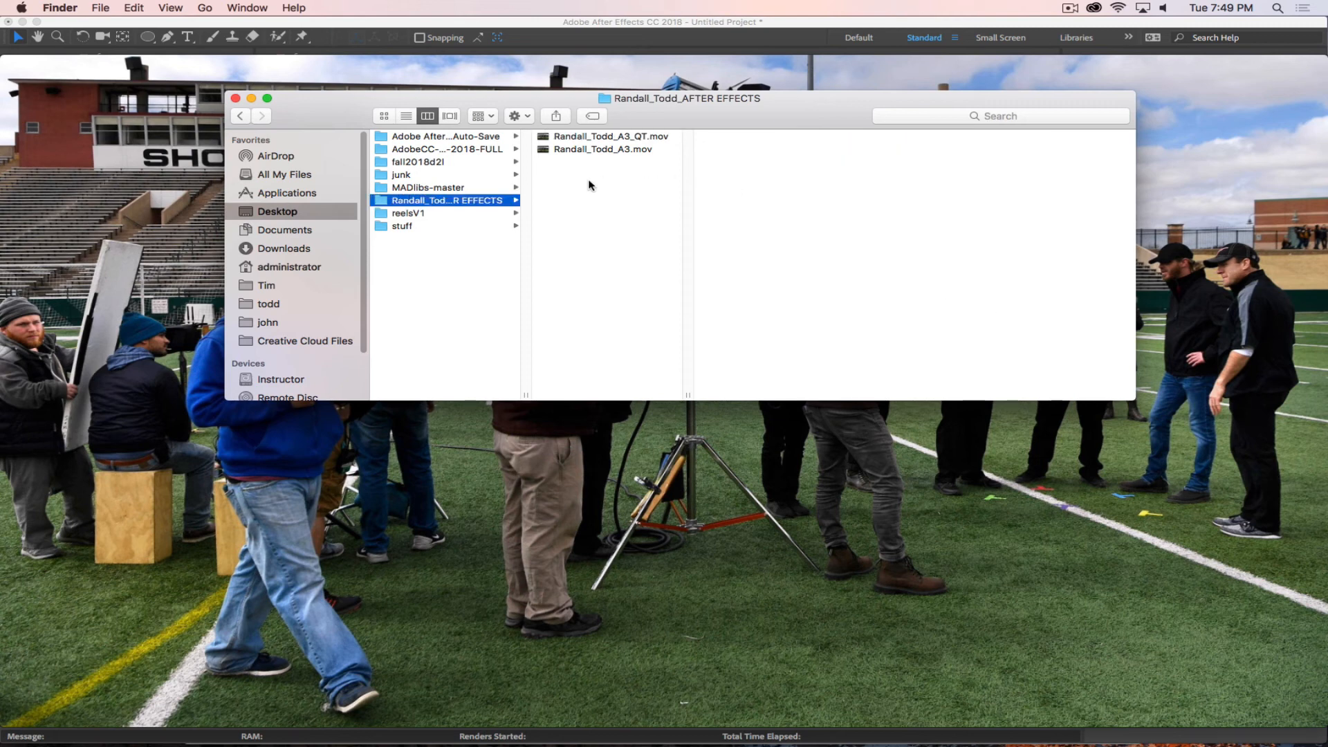
{"action": "mouse_move", "coordinate": [757, 745]}
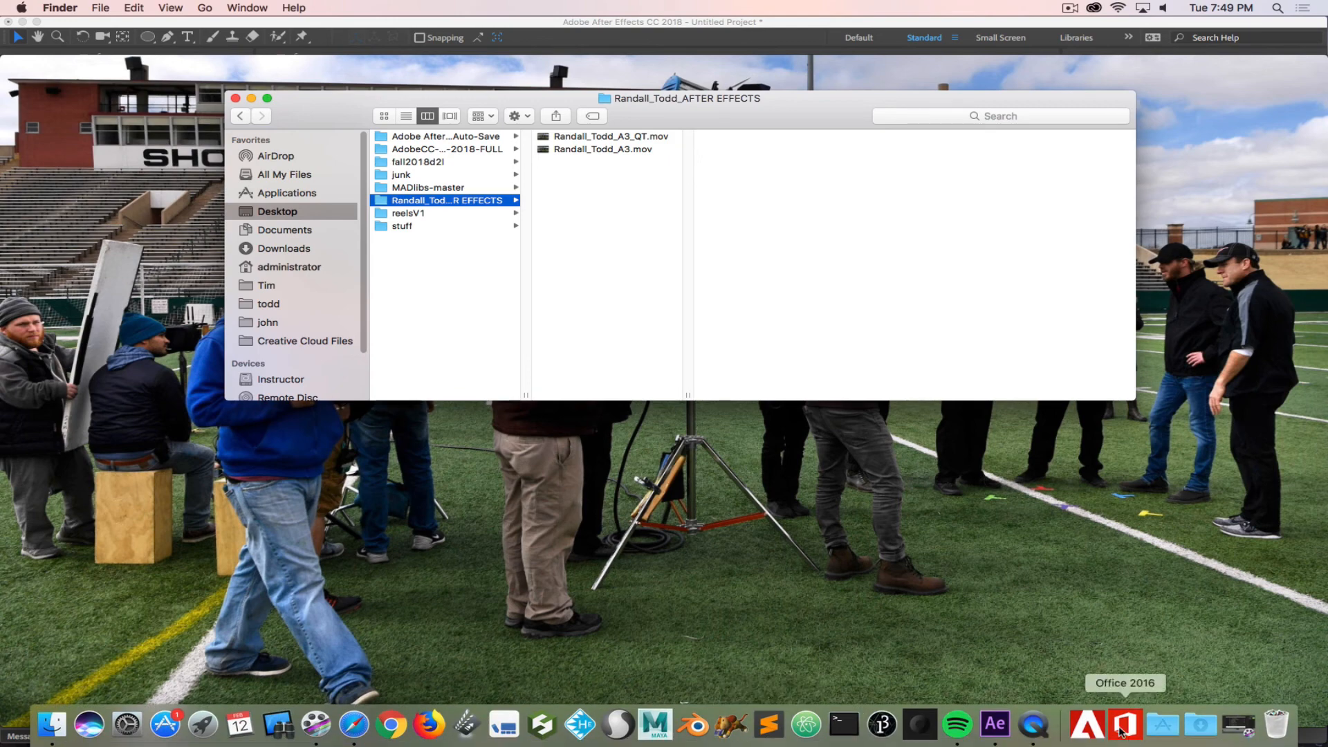
{"action": "left_click", "coordinate": [1087, 724]}
{"action": "left_click", "coordinate": [592, 574]}
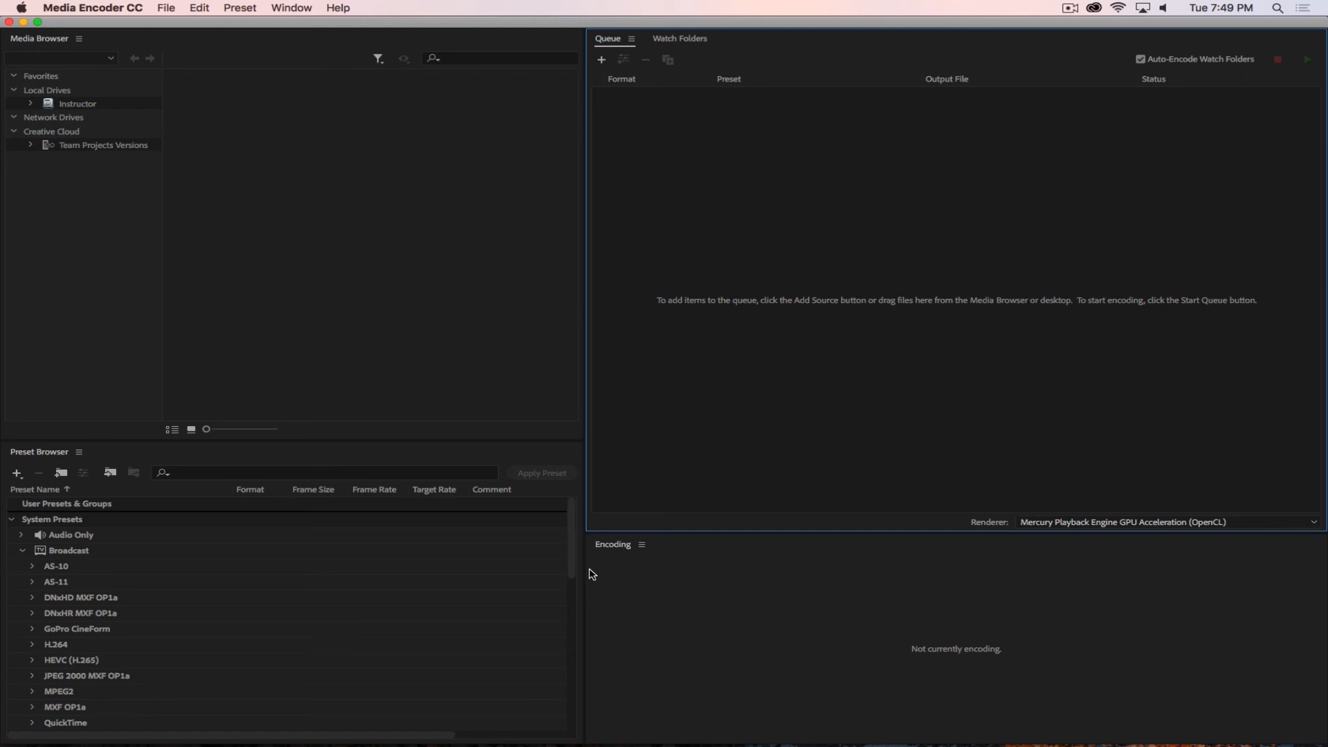
Switch to Finder and add the rendered A3 .mov file to the Media Encoder queue.
{"action": "key", "text": "super+Tab"}
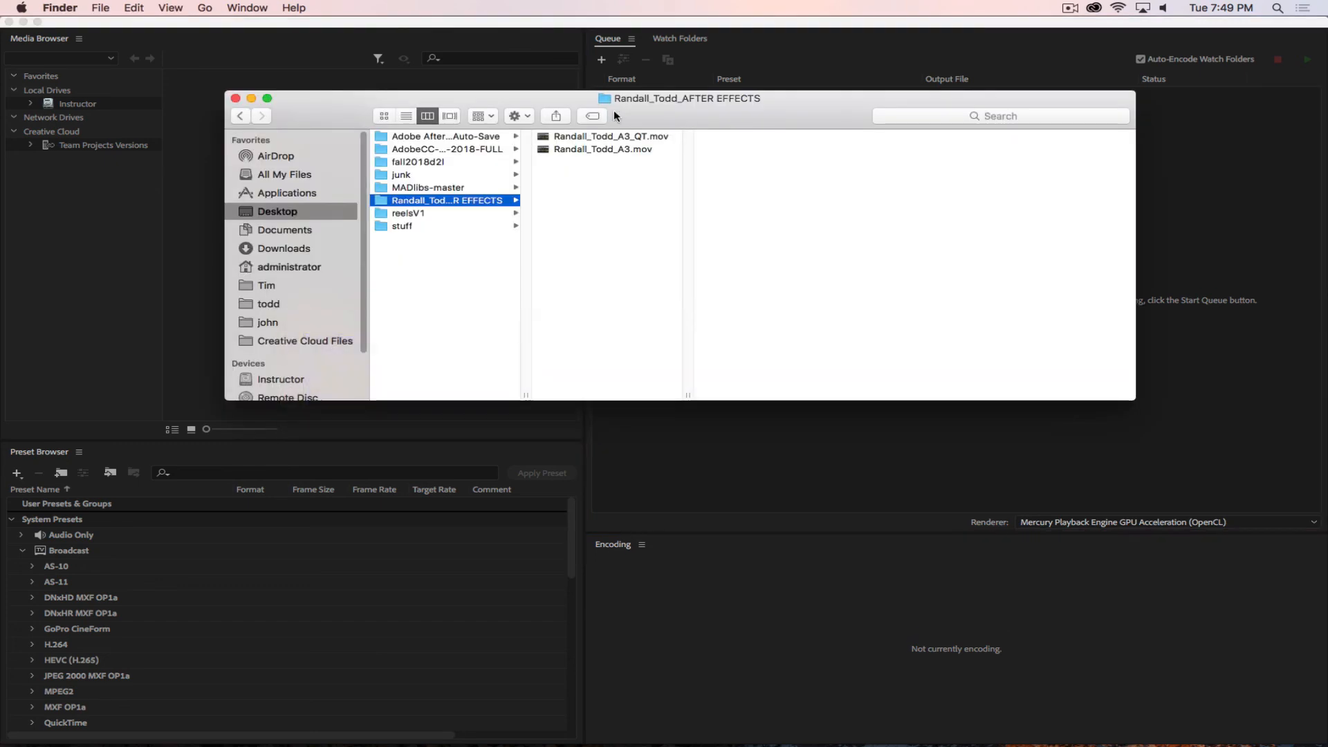
{"action": "left_click", "coordinate": [606, 137]}
{"action": "left_click", "coordinate": [618, 151]}
{"action": "left_click_drag", "start_coordinate": [766, 120], "coordinate": [806, 139]}
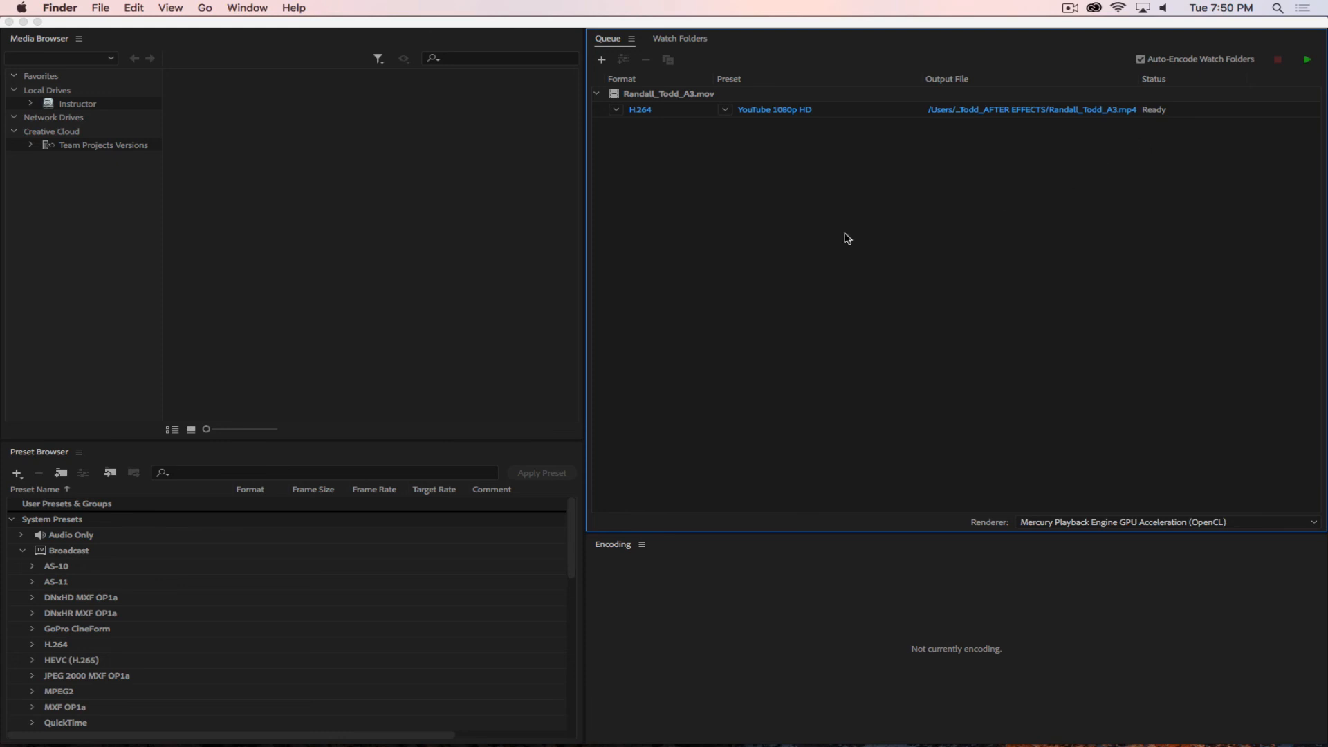
Search the encoding presets for h.264 and apply Match Source - Medium bitrate to the queued A3 movie.
{"action": "left_click", "coordinate": [183, 473]}
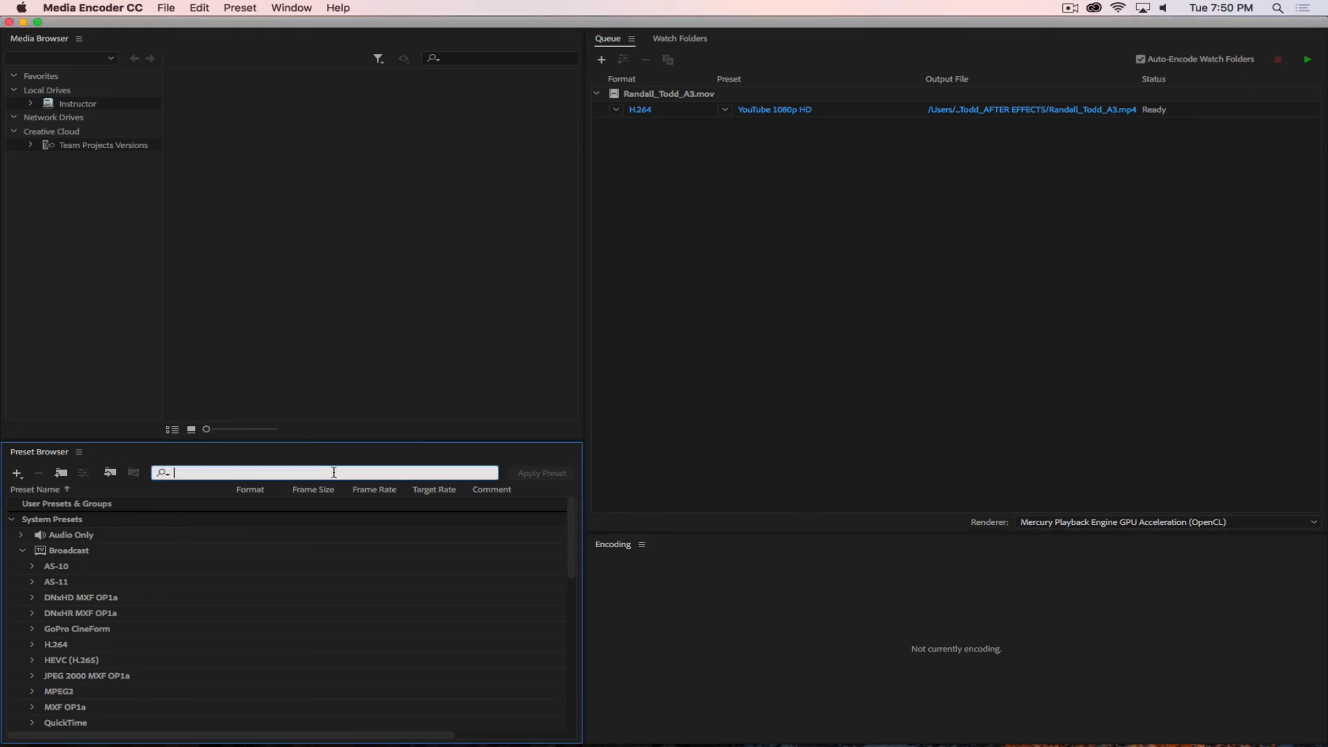
{"action": "type", "text": "h.264"}
{"action": "scroll", "coordinate": [208, 609], "scroll_direction": "down", "scroll_amount": 3}
{"action": "scroll", "coordinate": [206, 605], "scroll_direction": "down", "scroll_amount": 5}
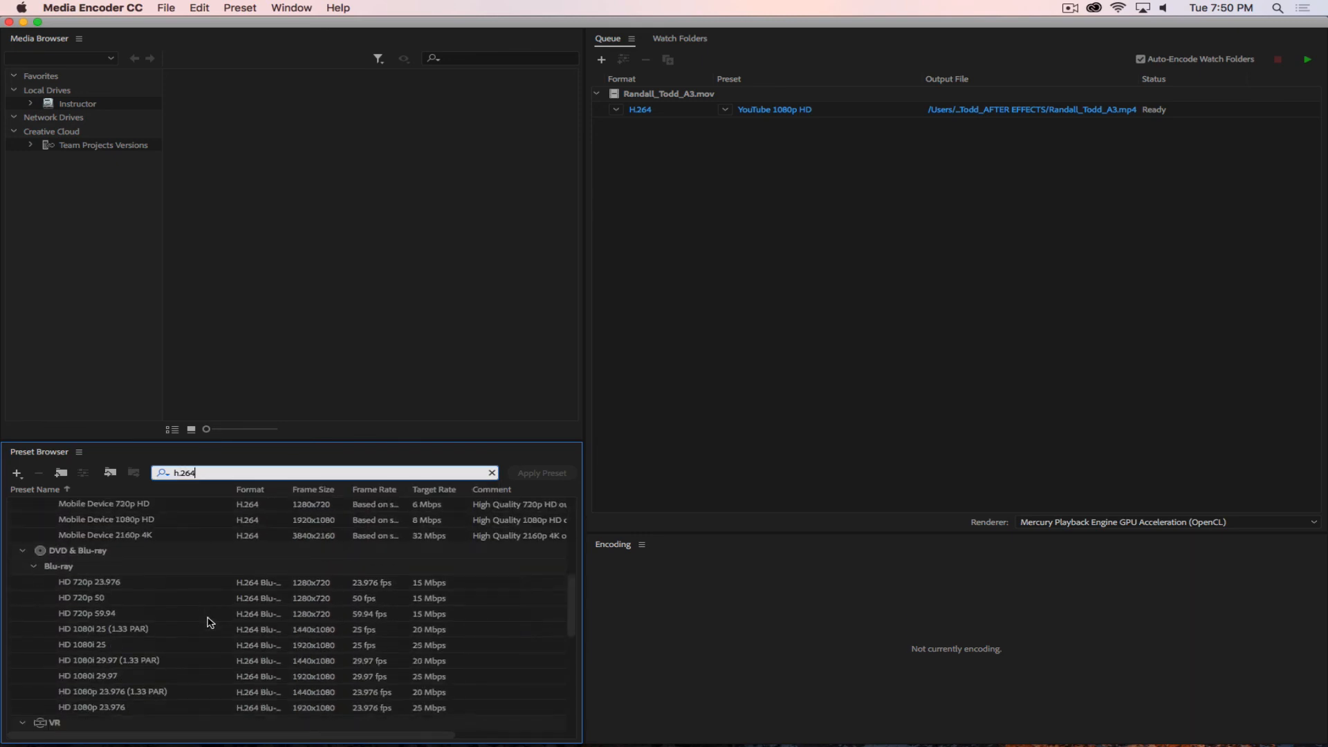
{"action": "scroll", "coordinate": [221, 609], "scroll_direction": "down", "scroll_amount": 8}
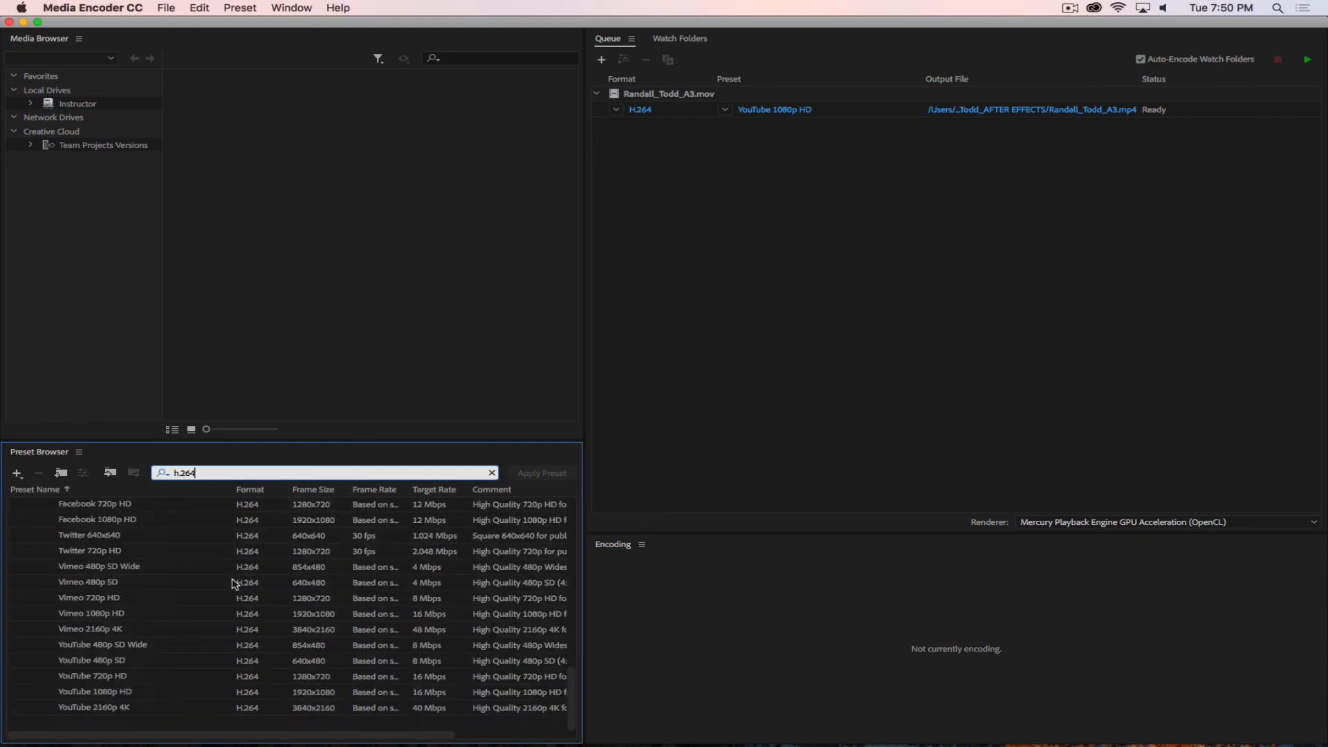
{"action": "scroll", "coordinate": [234, 583], "scroll_direction": "up", "scroll_amount": 15}
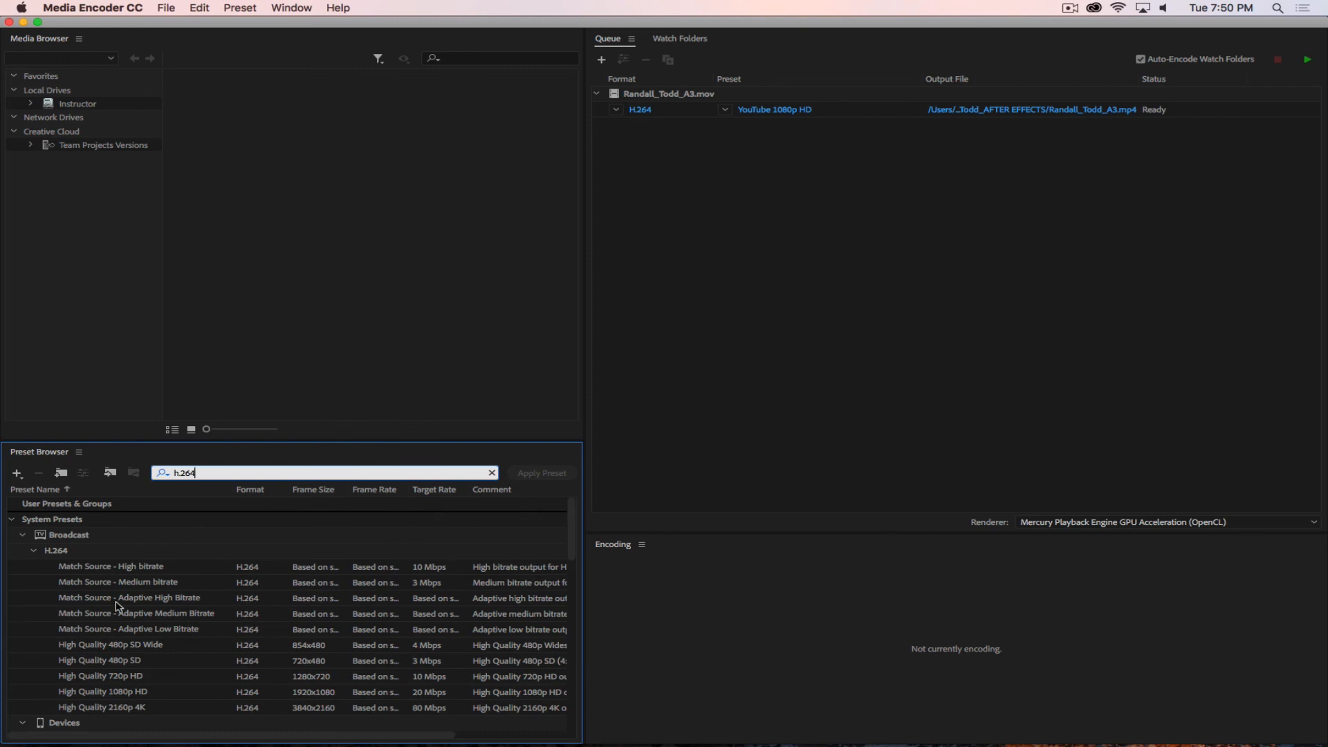
{"action": "mouse_move", "coordinate": [148, 586]}
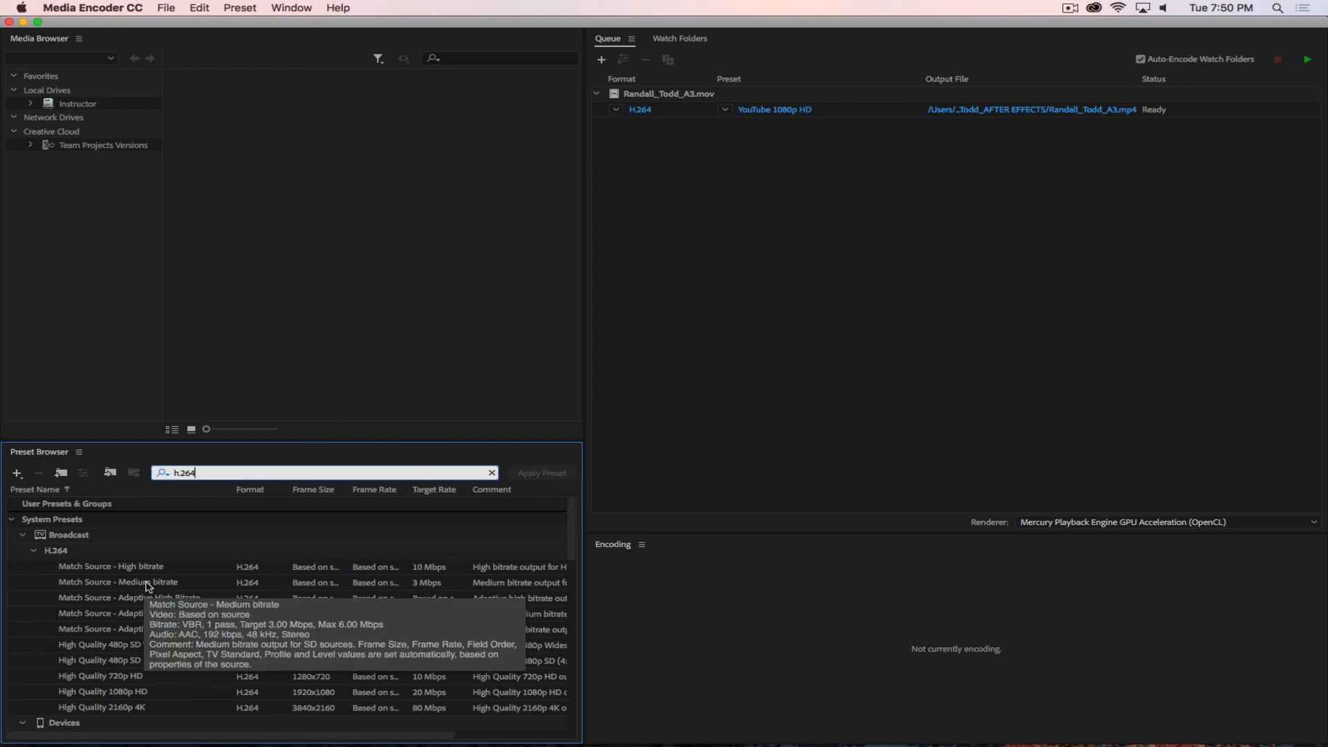
{"action": "left_click_drag", "start_coordinate": [147, 586], "coordinate": [772, 113]}
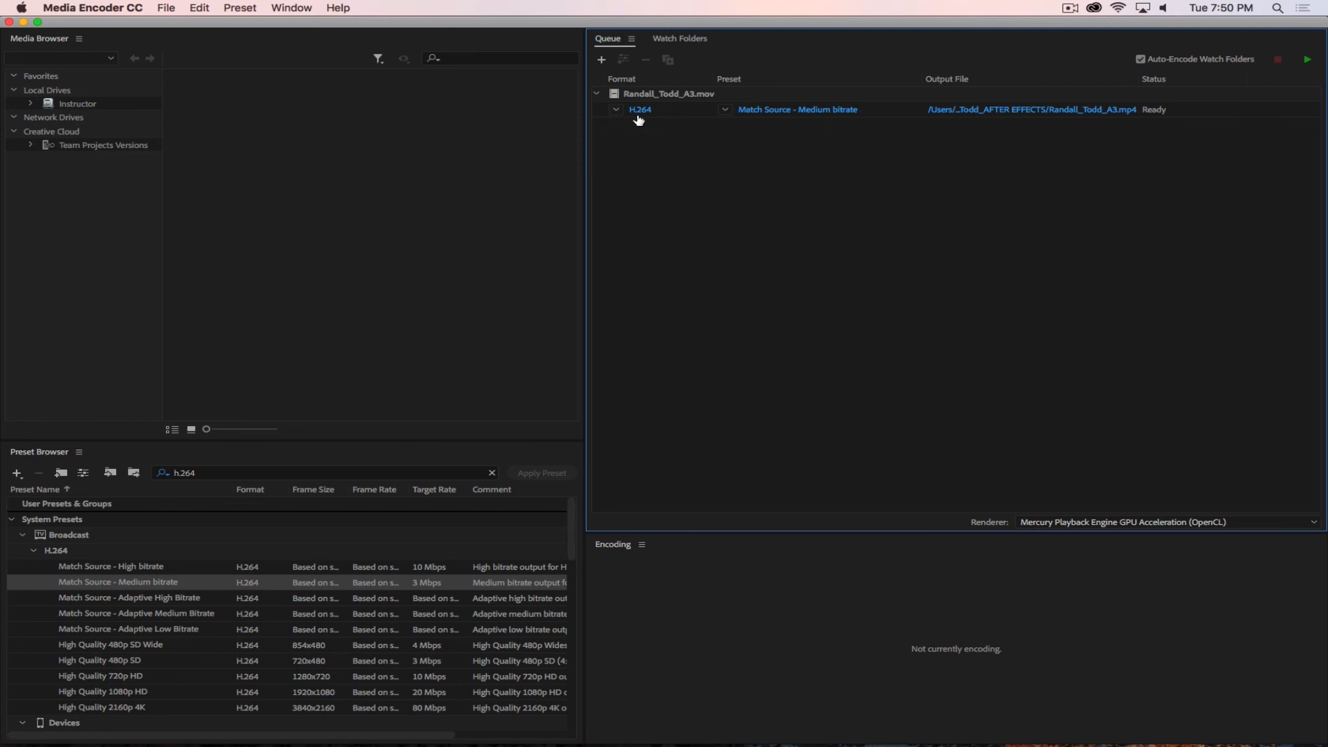
Add _h264 to the A3 output file name in the AFTER EFFECTS folder and start encoding the queue.
{"action": "left_click", "coordinate": [1069, 111]}
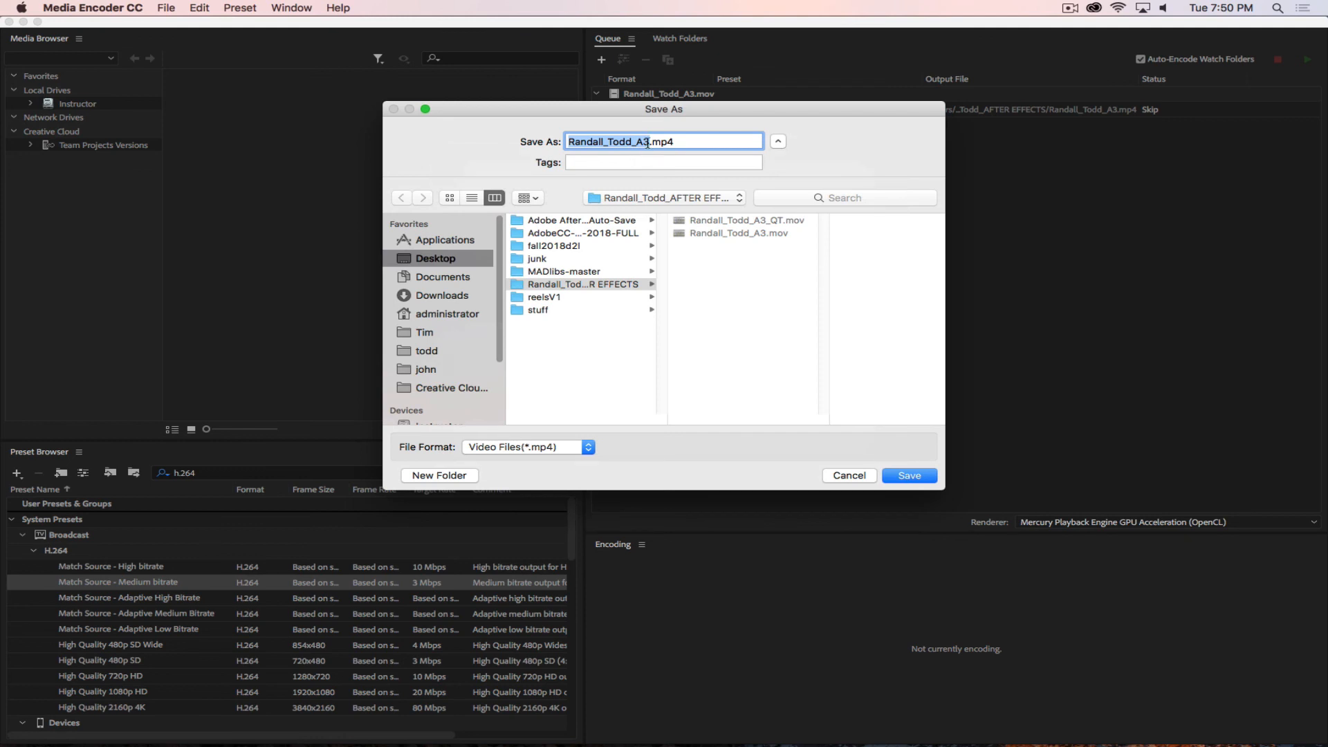
{"action": "left_click", "coordinate": [647, 142]}
{"action": "type", "text": "_h264"}
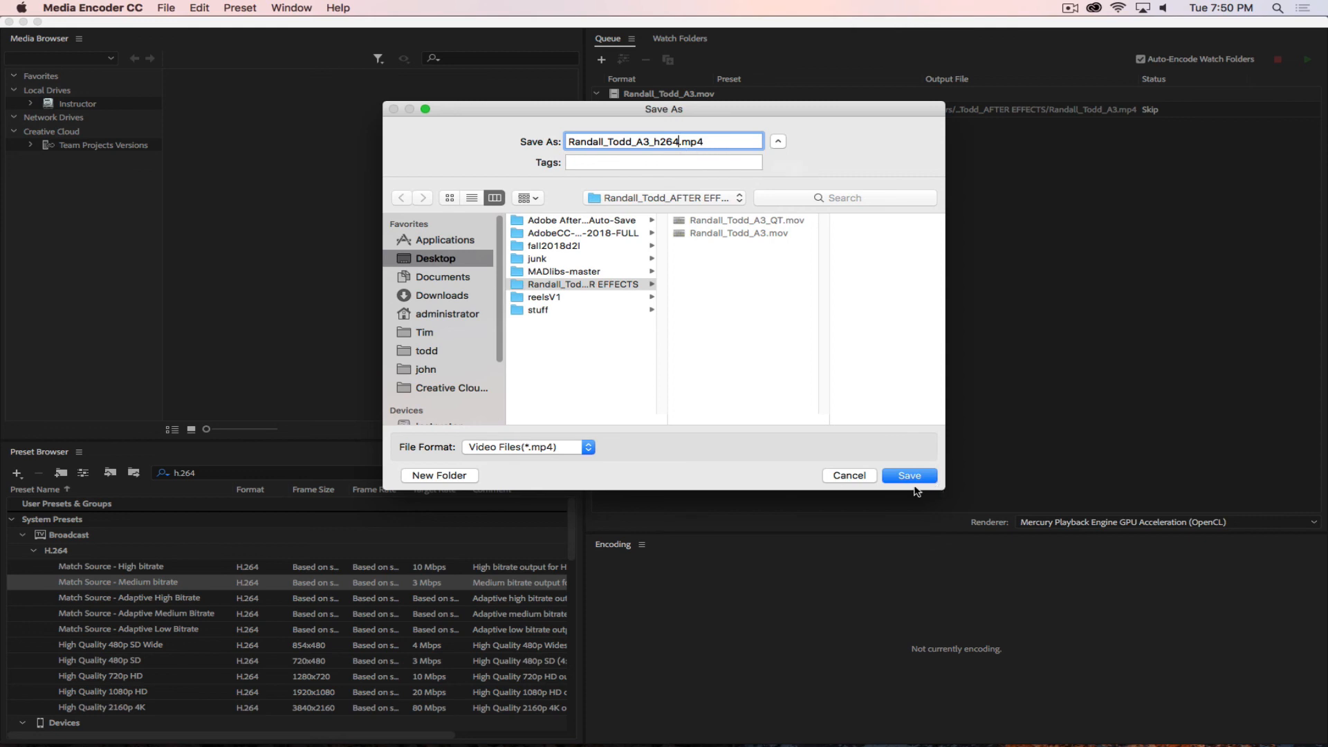
{"action": "left_click", "coordinate": [908, 476]}
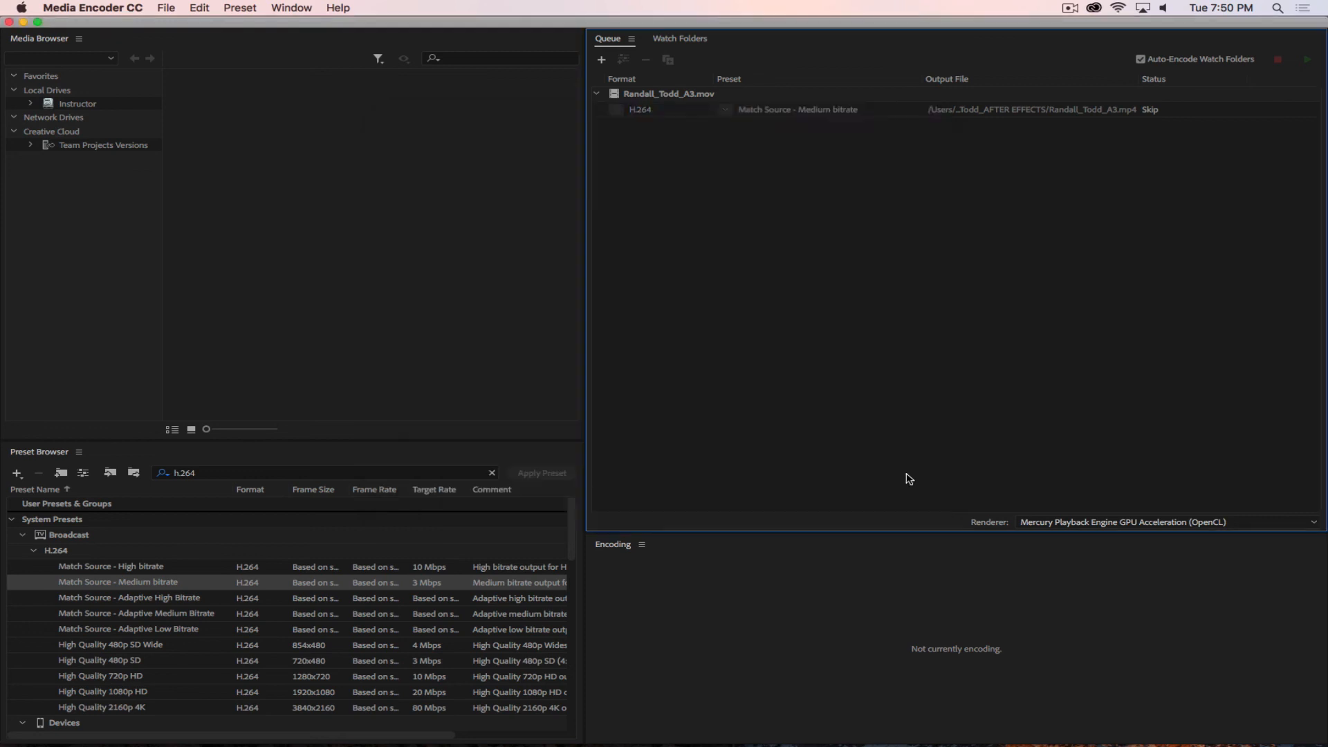
{"action": "left_click", "coordinate": [1305, 63]}
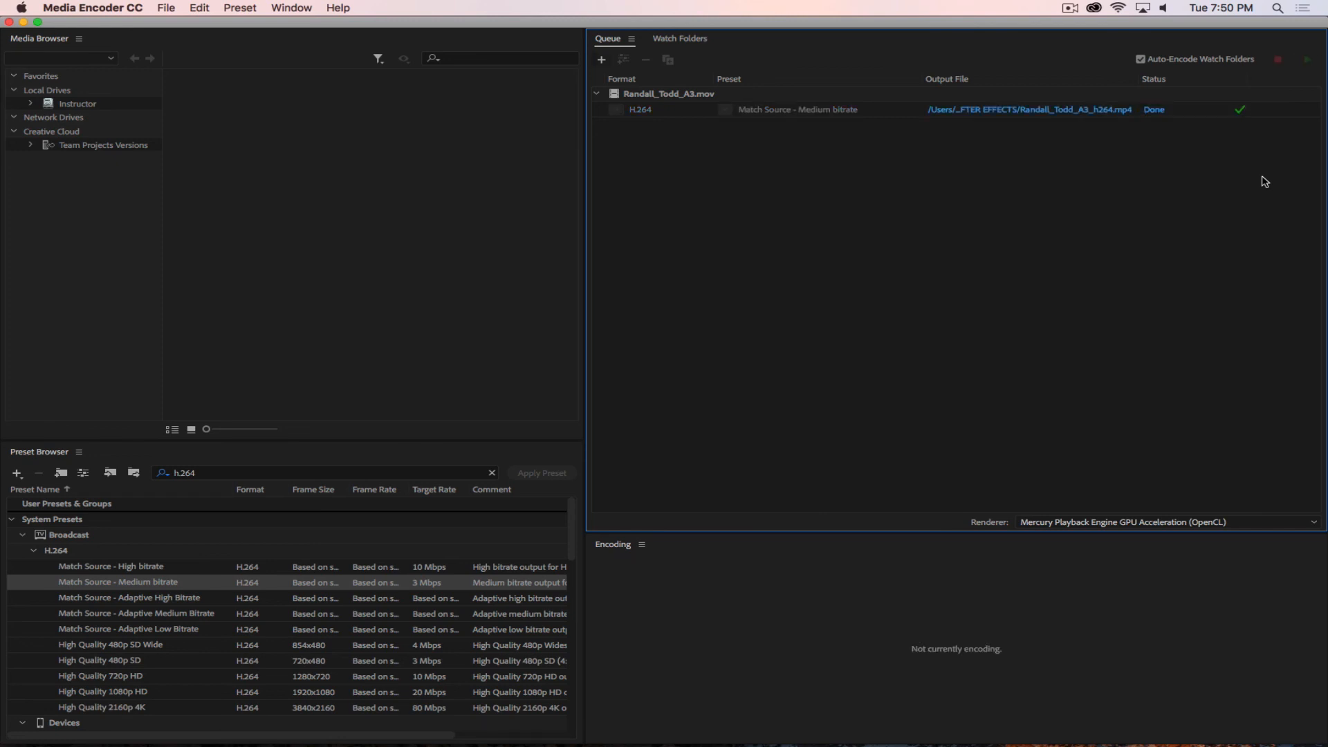
Switch to Finder, check the file details of the encoded h264 movie, preview it and close the folder window.
{"action": "key", "text": "super+Tab"}
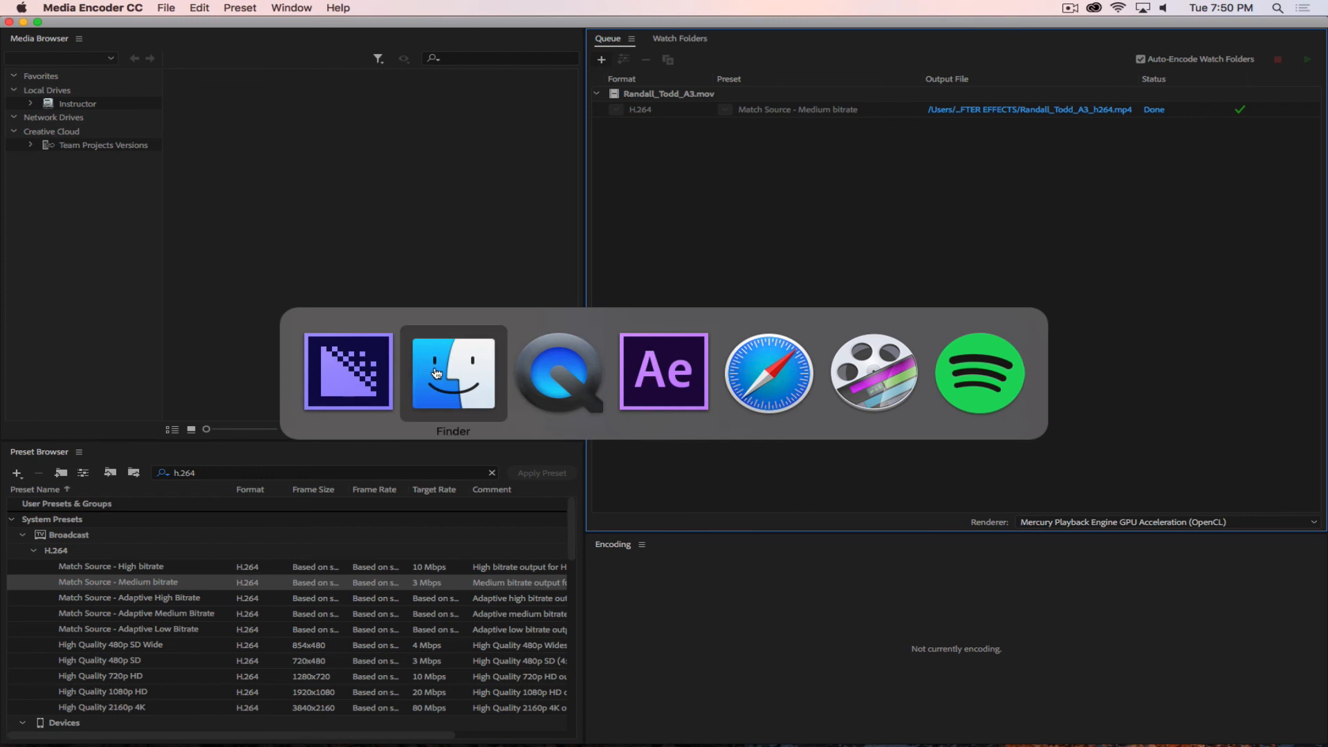
{"action": "left_click_drag", "start_coordinate": [0, 90], "coordinate": [696, 87]}
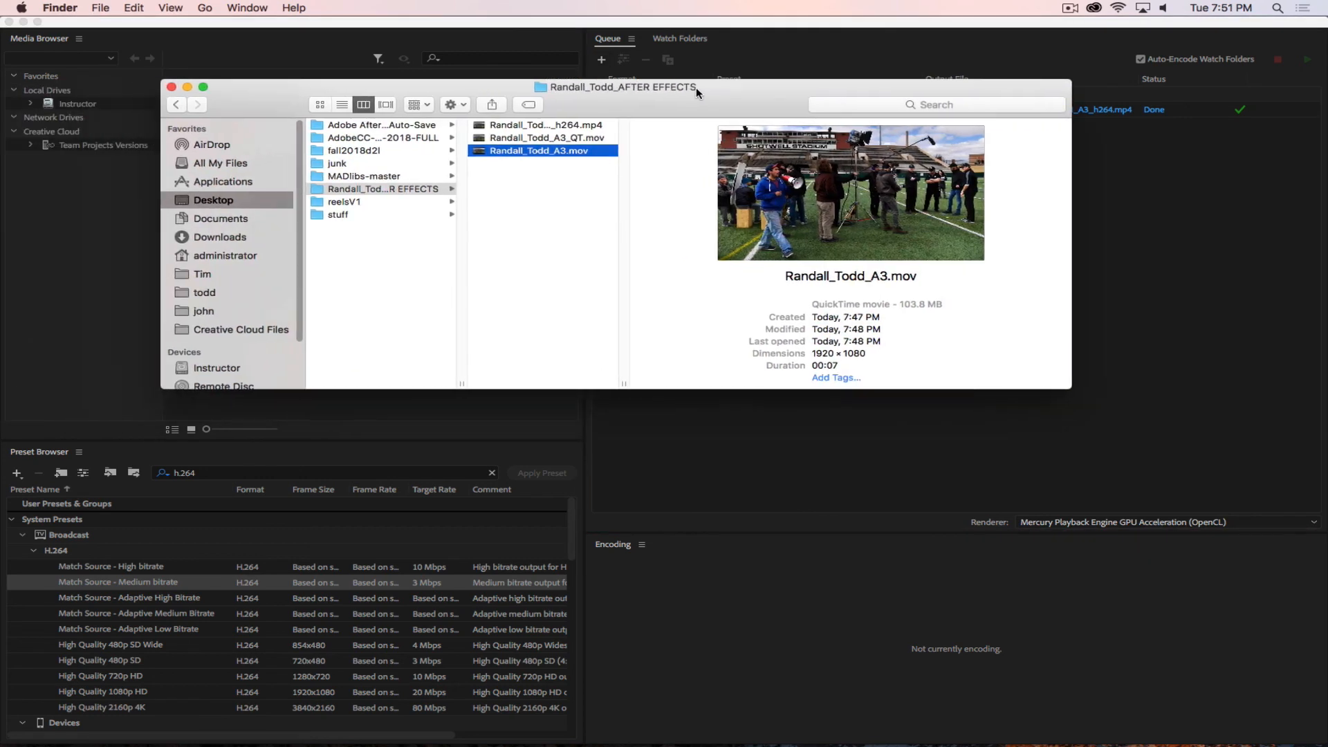
{"action": "left_click", "coordinate": [589, 126]}
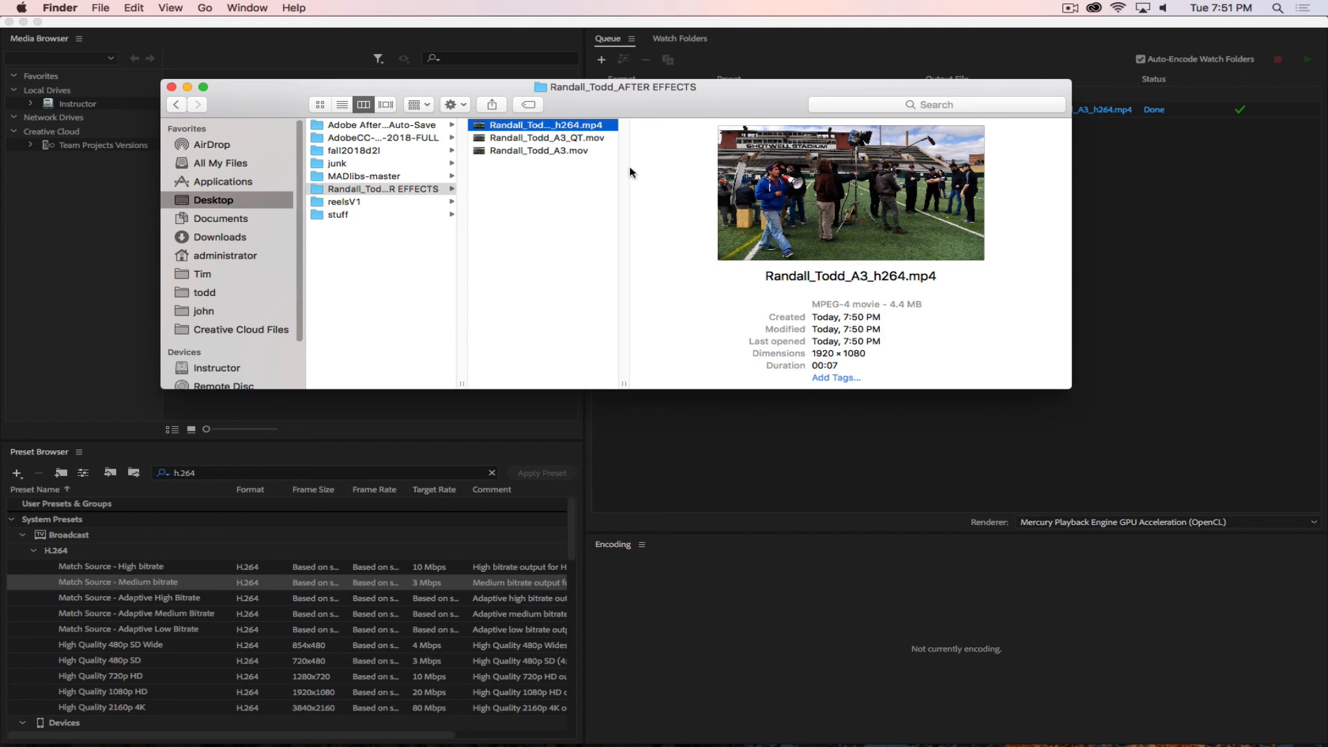
{"action": "key", "text": "space"}
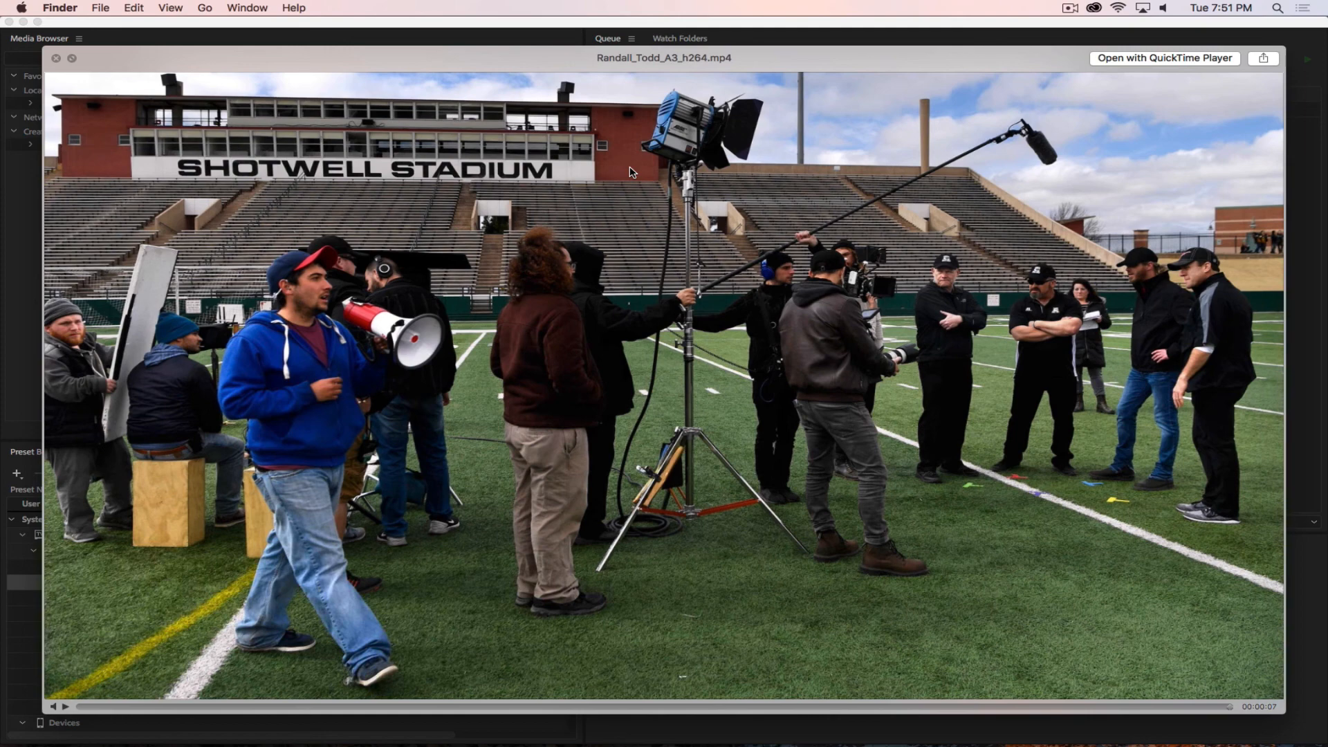
{"action": "left_click_drag", "start_coordinate": [130, 64], "coordinate": [76, 48]}
{"action": "left_click", "coordinate": [27, 40]}
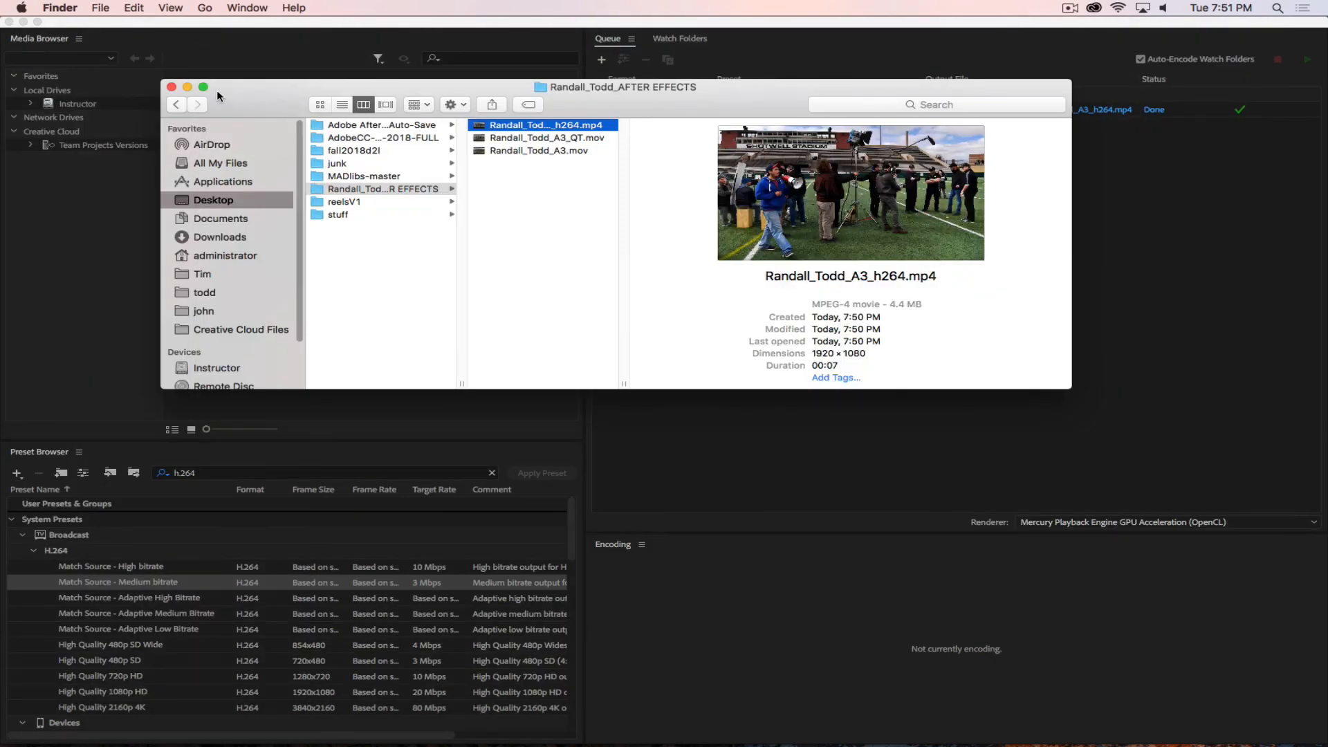
{"action": "left_click", "coordinate": [172, 87]}
Search the presets for Vimeo and apply Vimeo 1080p HD to the existing h264 output in the Media Encoder queue.
{"action": "left_click", "coordinate": [816, 111]}
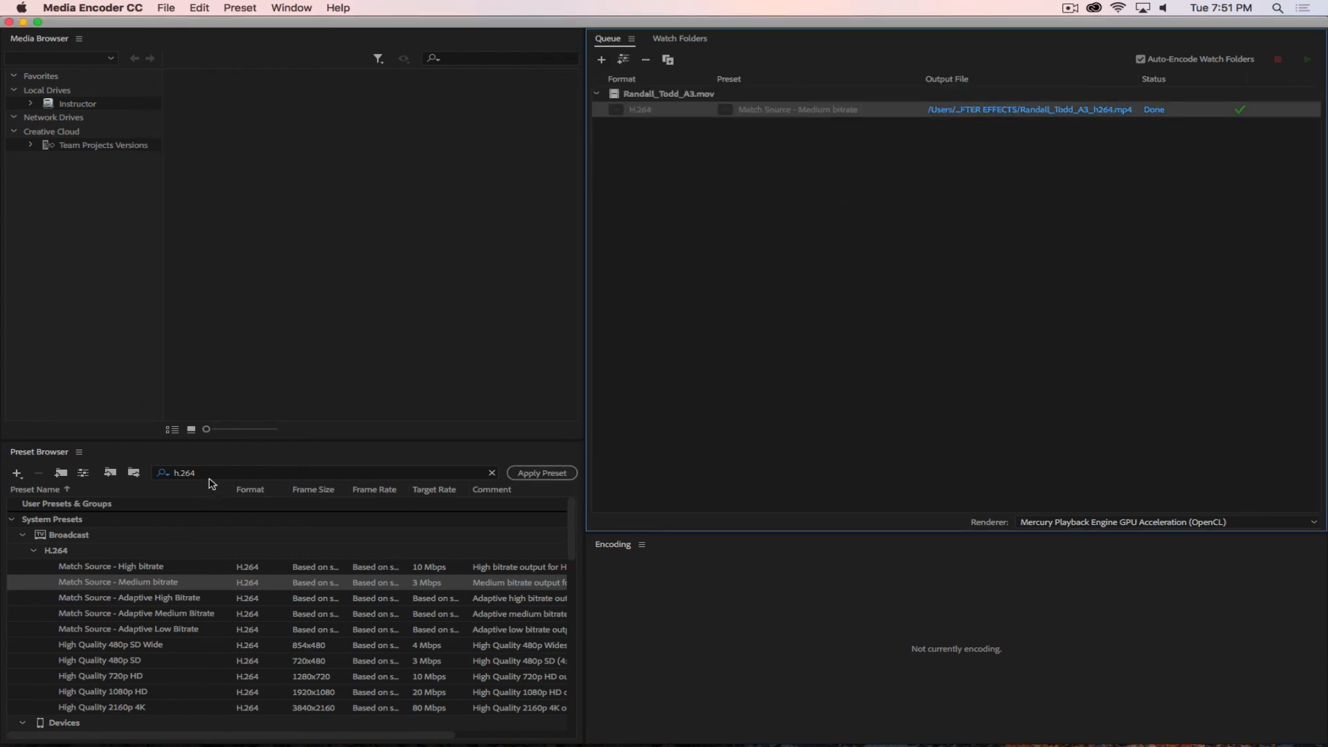
{"action": "left_click_drag", "start_coordinate": [207, 472], "coordinate": [129, 464]}
{"action": "type", "text": "Vimeo"}
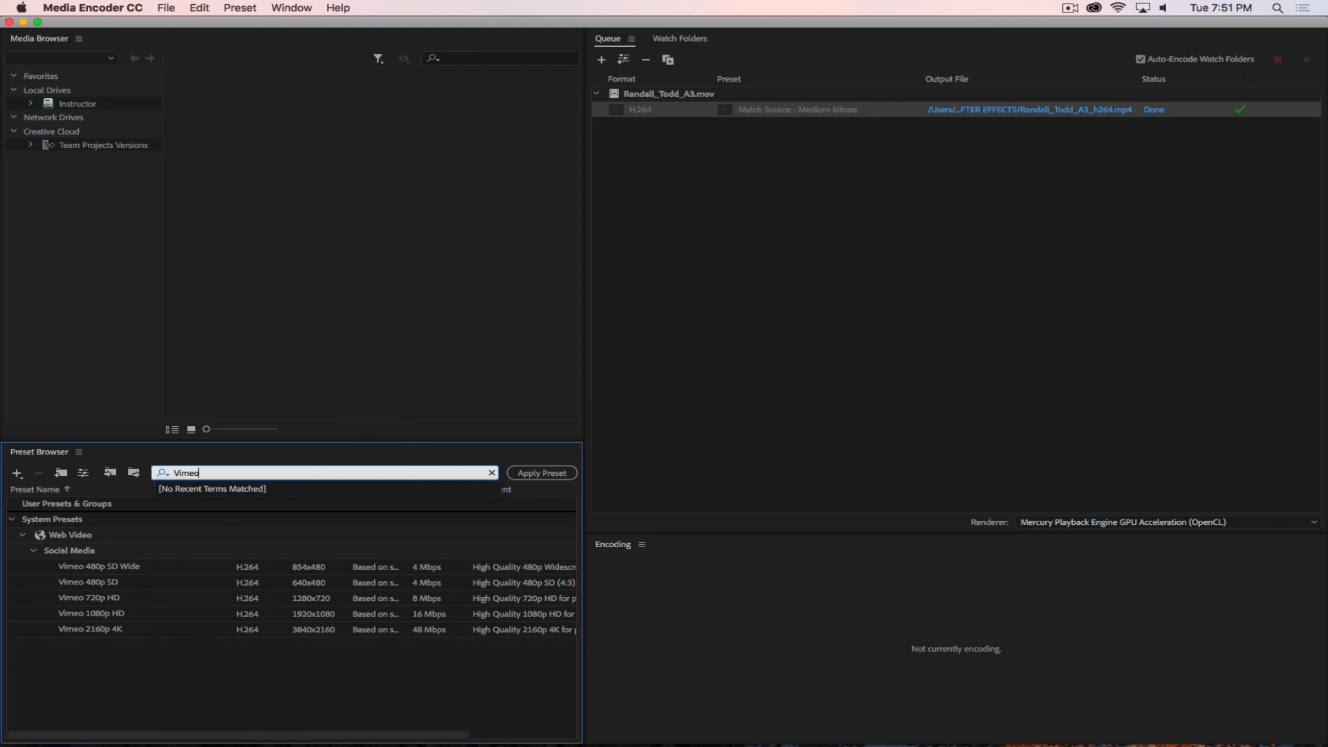
{"action": "left_click", "coordinate": [80, 614]}
{"action": "left_click_drag", "start_coordinate": [65, 619], "coordinate": [784, 118]}
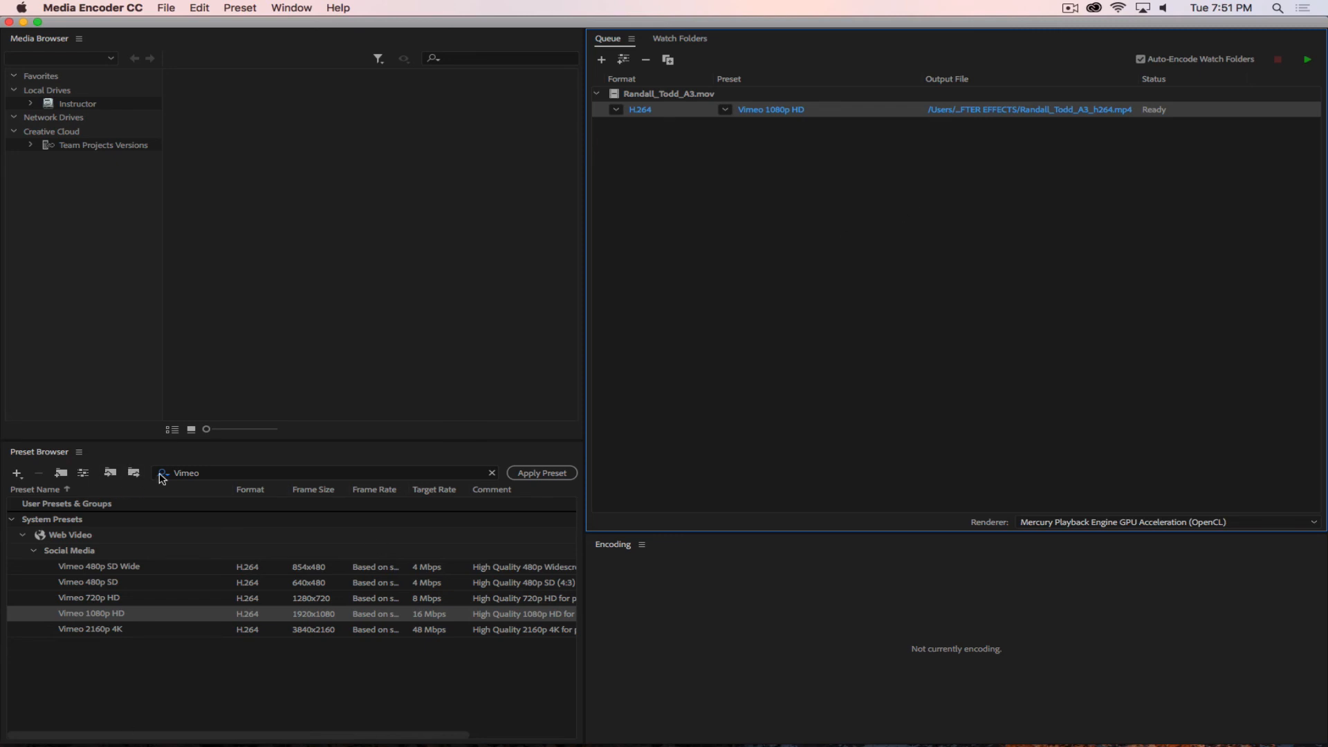
Search the presets for Youtu and add a YouTube 1080p HD output to the queued A3 movie.
{"action": "left_click", "coordinate": [198, 475]}
{"action": "key", "text": "BackSpace"}
{"action": "key", "text": "BackSpace"}
{"action": "key", "text": "BackSpace"}
{"action": "key", "text": "BackSpace"}
{"action": "key", "text": "BackSpace"}
{"action": "type", "text": "Youtu"}
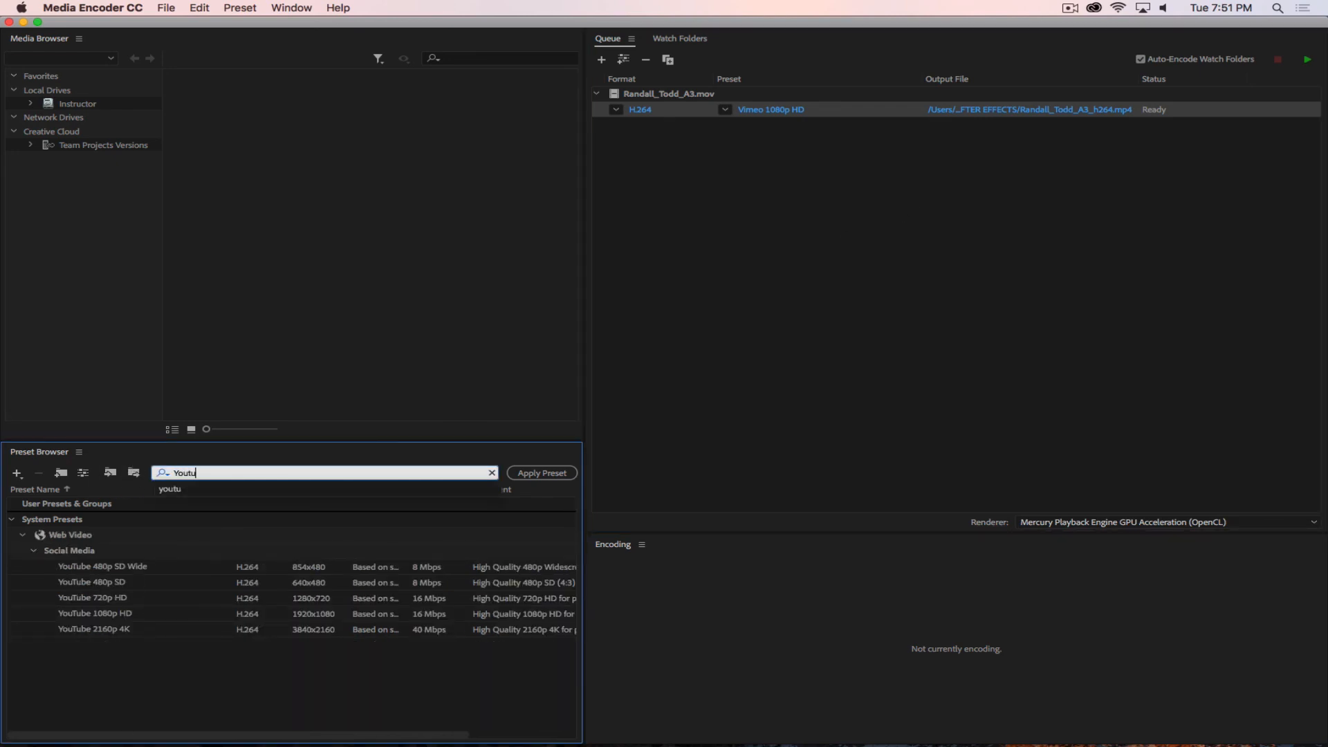
{"action": "left_click_drag", "start_coordinate": [94, 617], "coordinate": [718, 95]}
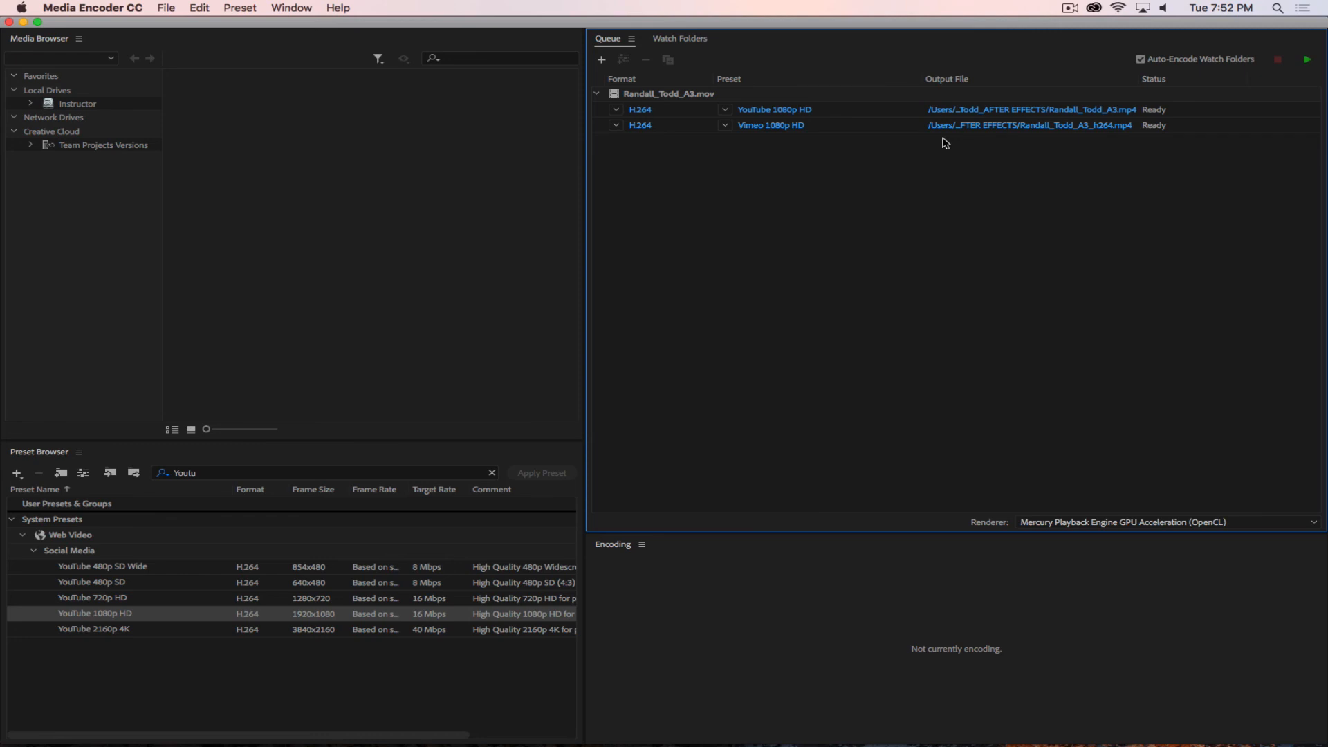
Quit Adobe Media Encoder and return to After Effects.
{"action": "left_click", "coordinate": [80, 8]}
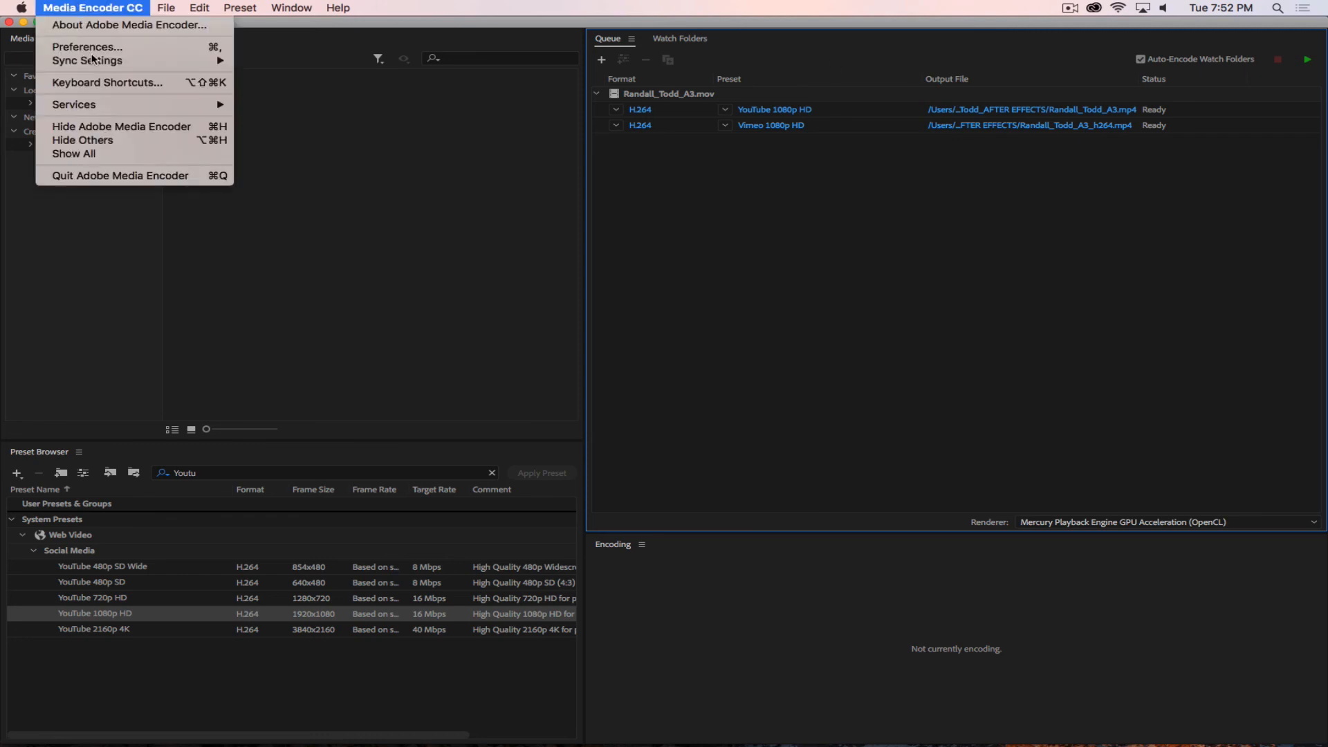
{"action": "left_click", "coordinate": [90, 174]}
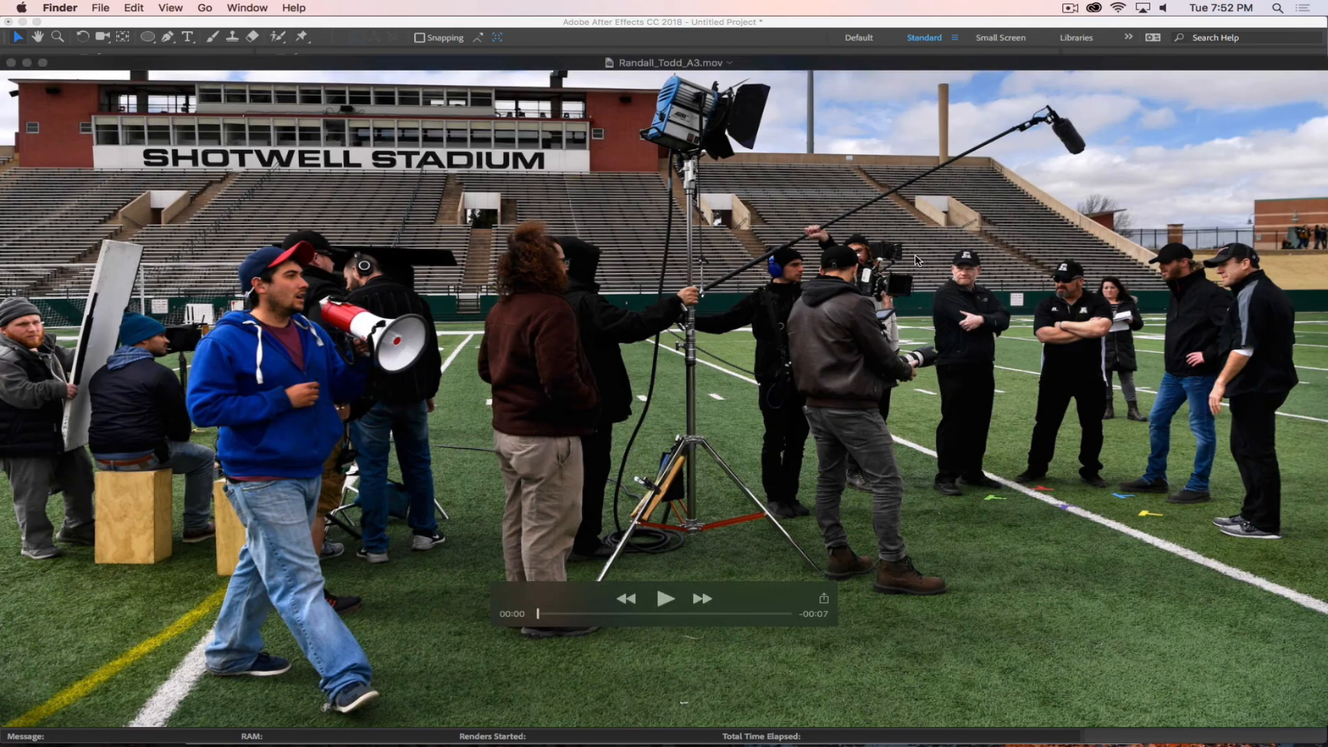
{"action": "left_click", "coordinate": [108, 26]}
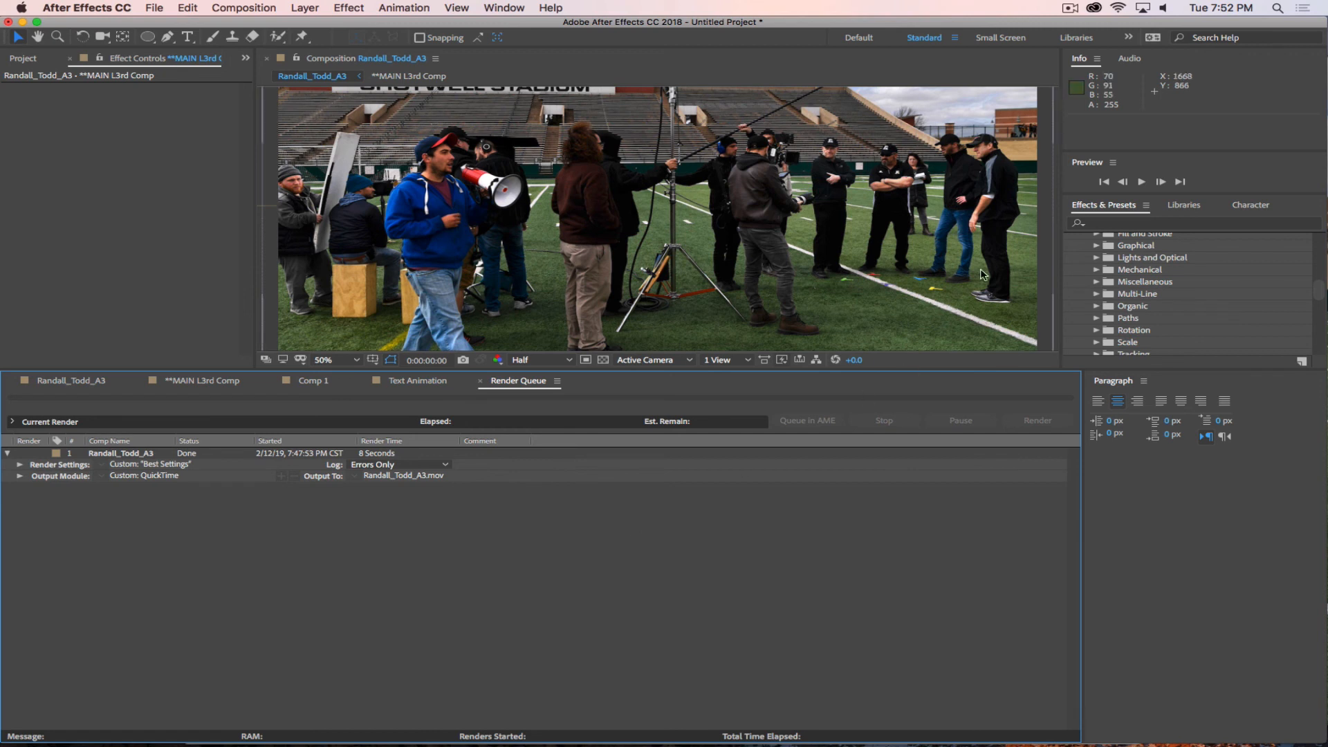
{"action": "left_click", "coordinate": [1071, 8]}
{"action": "left_click", "coordinate": [1032, 8]}
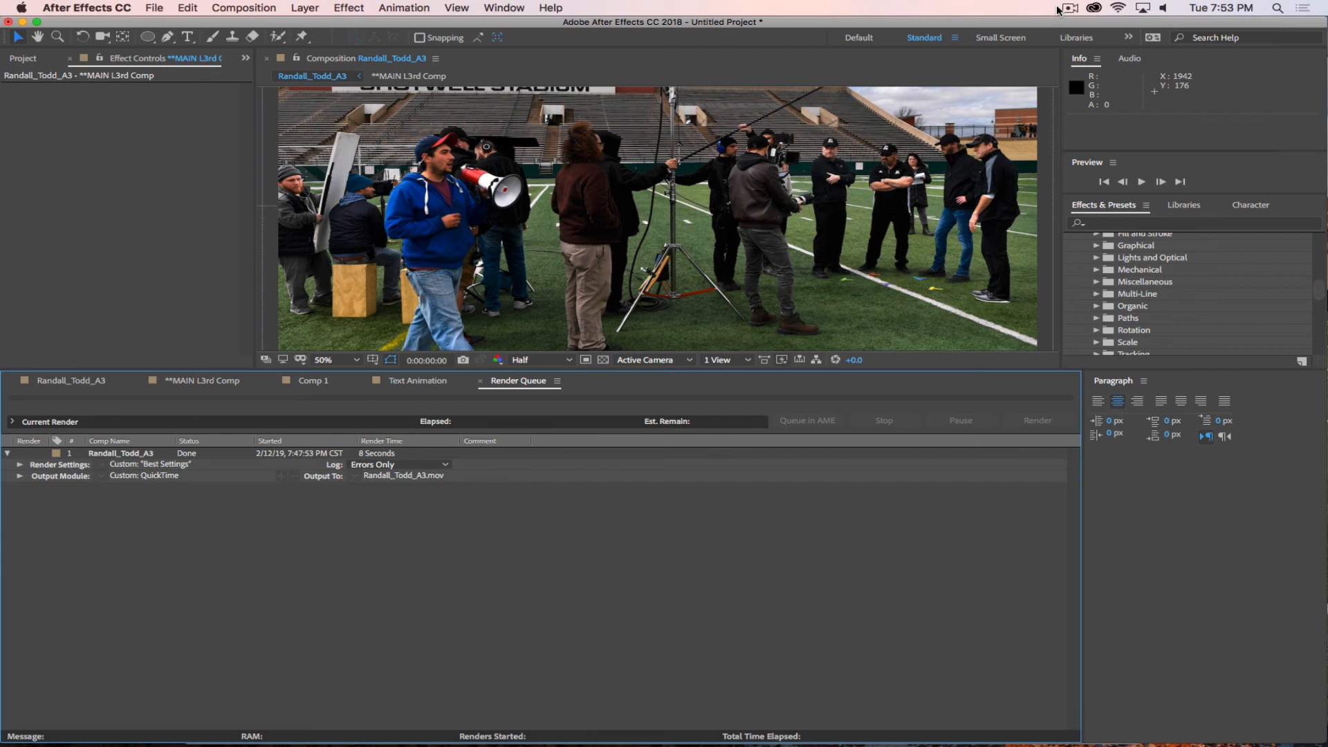
{"action": "left_click", "coordinate": [1069, 9]}
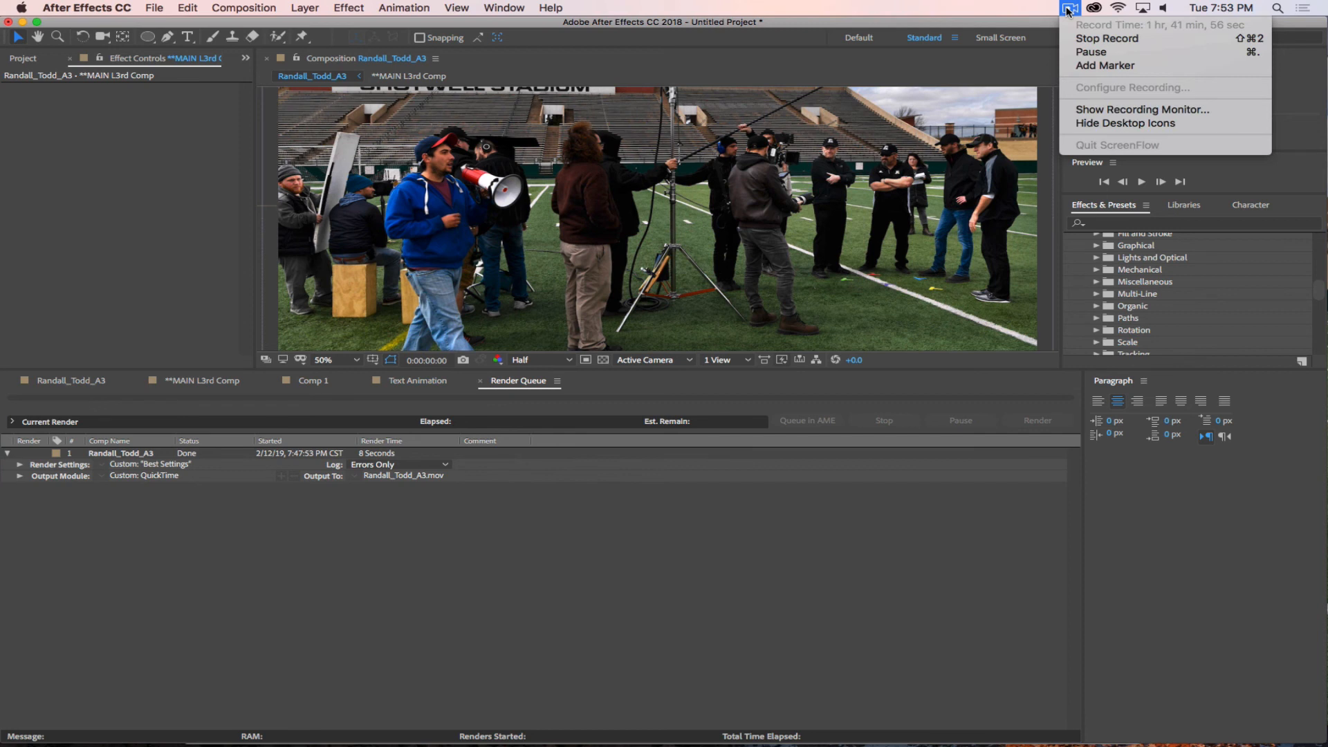